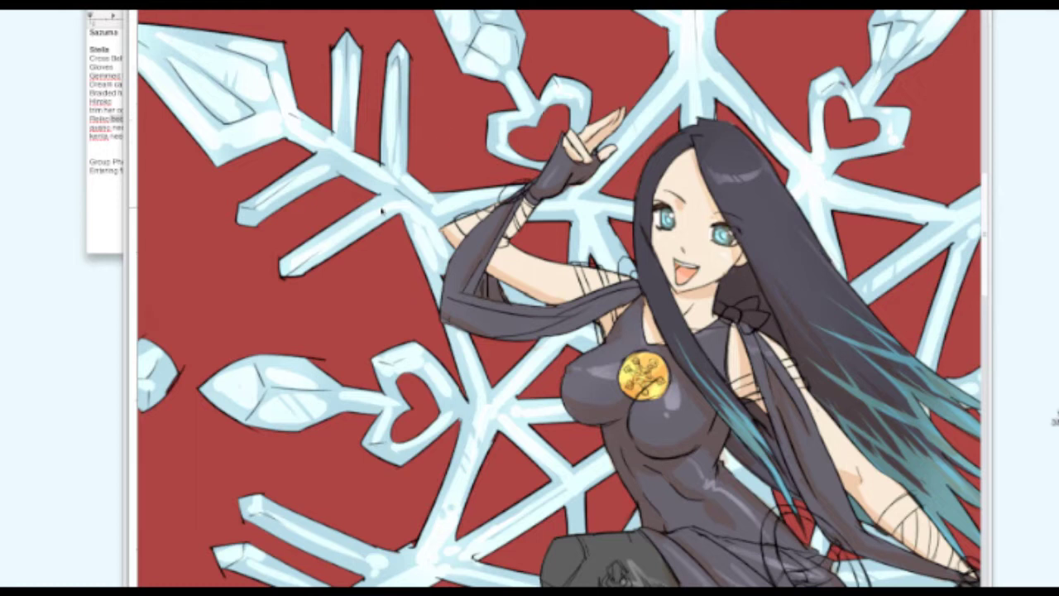
Step: Activate the snowflake's line-art layer inside its layer folder and switch to the eraser
{"action": "key", "text": "super+Tab"}
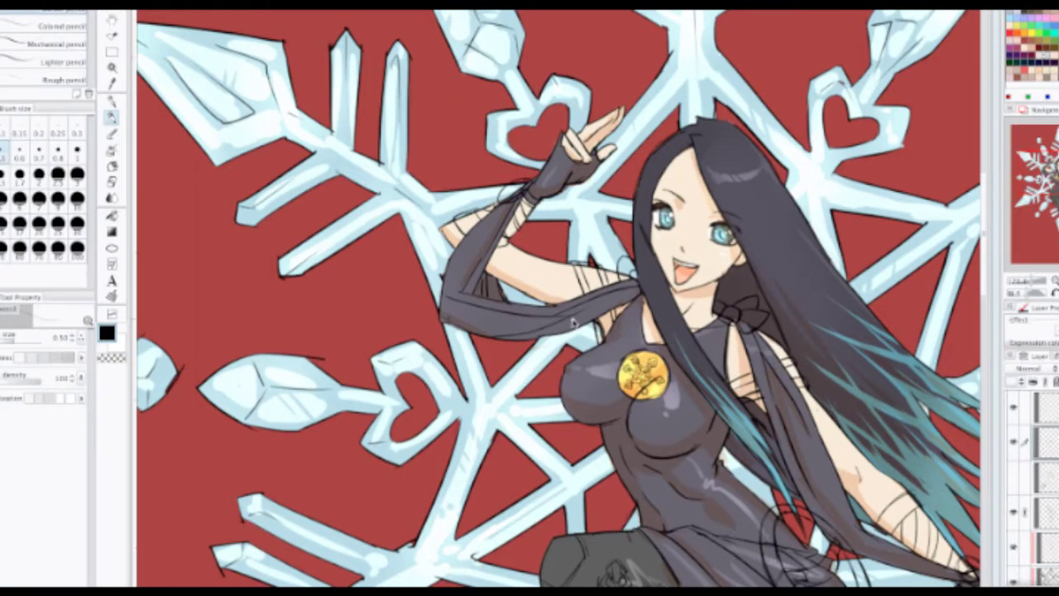
{"action": "scroll", "coordinate": [571, 319], "scroll_direction": "down", "scroll_amount": 1}
{"action": "left_click_drag", "start_coordinate": [910, 375], "coordinate": [932, 453]}
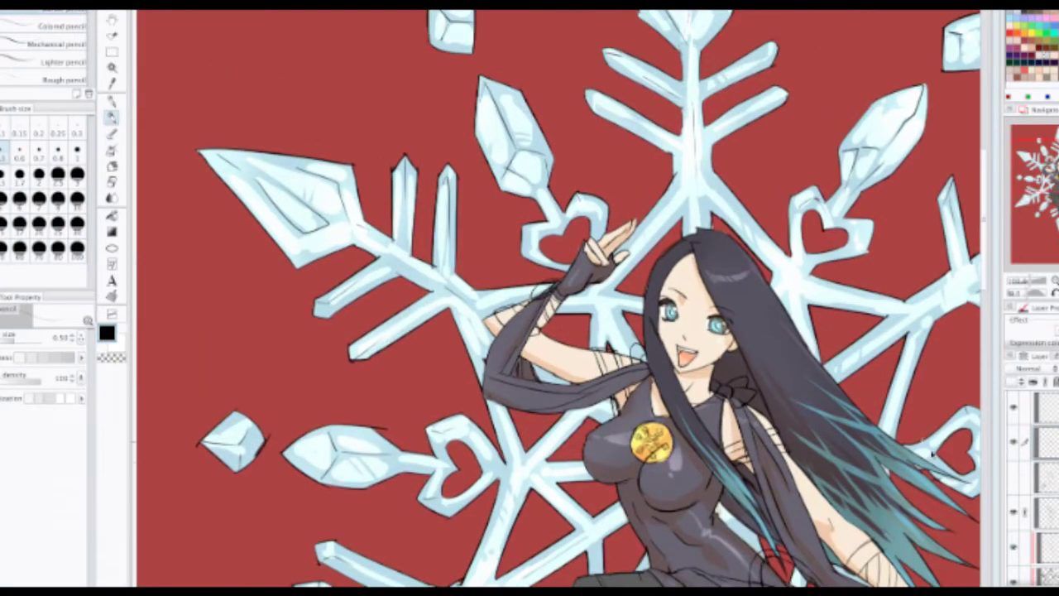
{"action": "left_click", "coordinate": [1015, 511]}
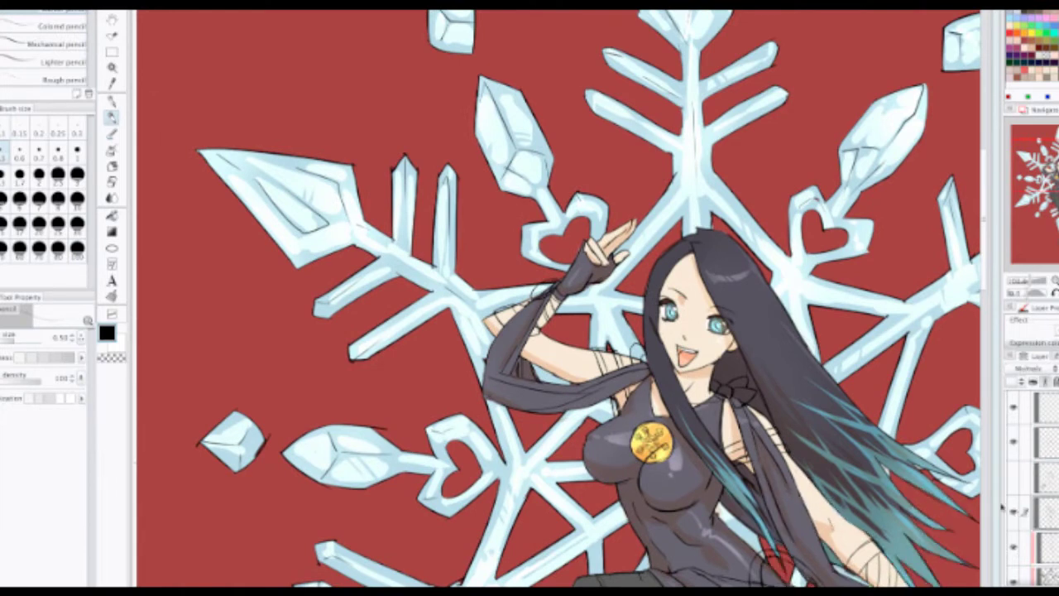
{"action": "scroll", "coordinate": [318, 434], "scroll_direction": "up", "scroll_amount": 2}
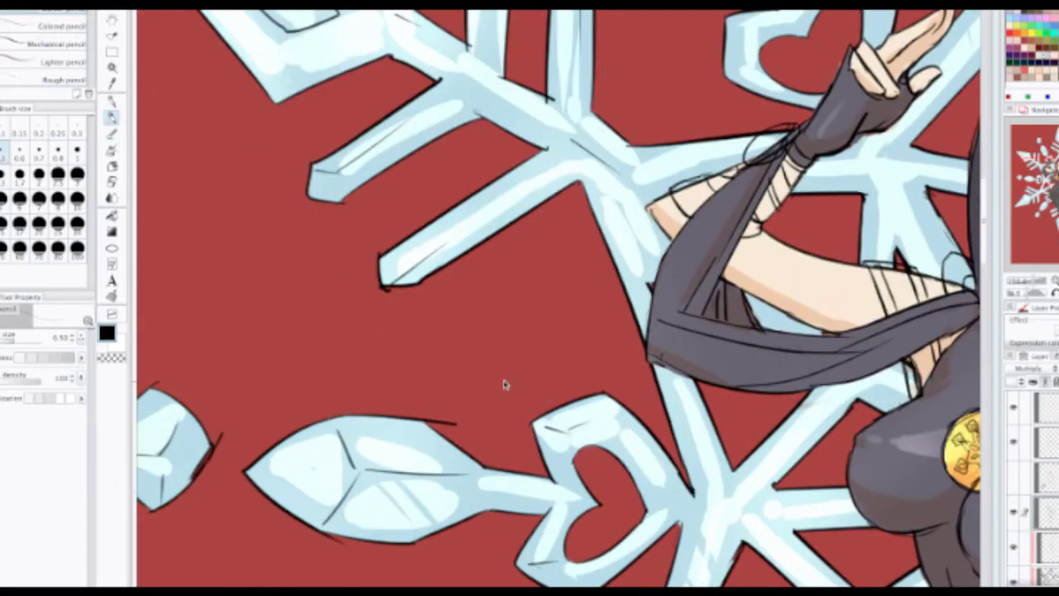
{"action": "key", "text": "e"}
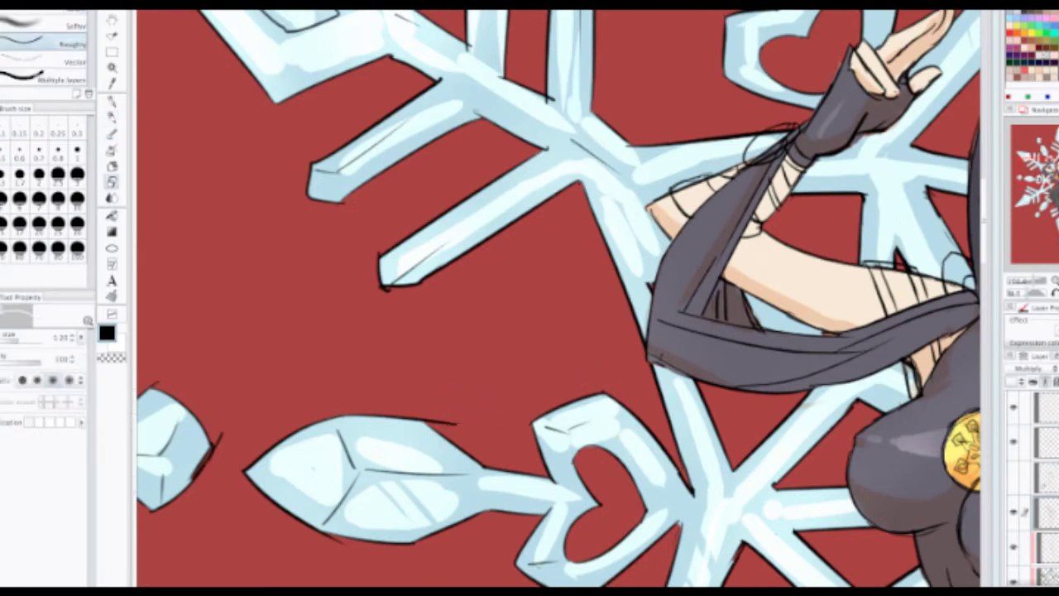
{"action": "left_click", "coordinate": [1014, 514]}
{"action": "left_click", "coordinate": [1013, 514]}
{"action": "scroll", "coordinate": [1044, 488], "scroll_direction": "down", "scroll_amount": 10}
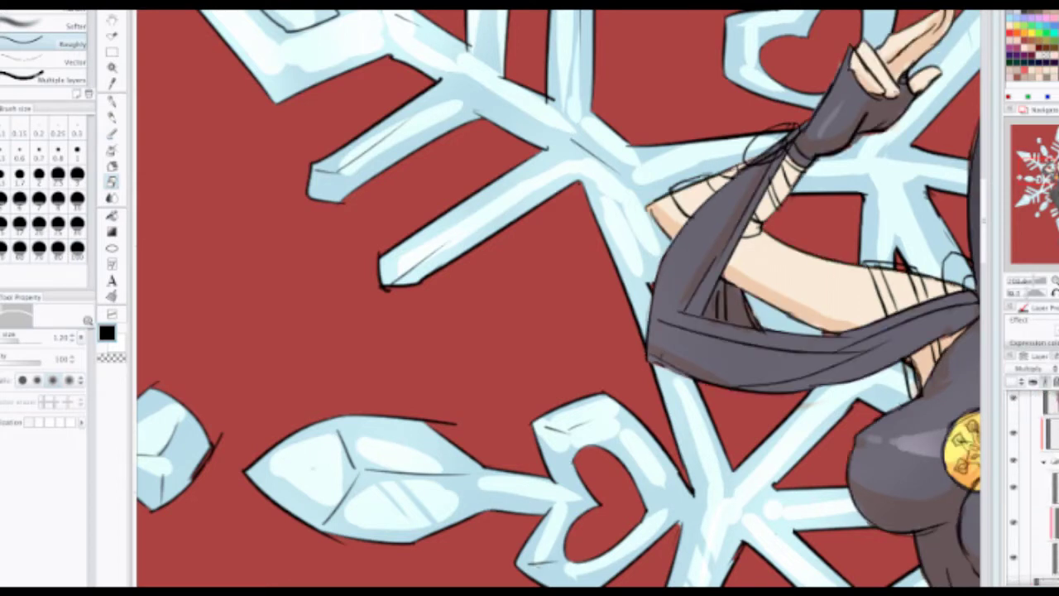
{"action": "left_click", "coordinate": [1048, 487]}
Step: Erase the overshooting outline ends on the snowflake's left leaf-shaped crystal and the small diamond beside it
{"action": "left_click_drag", "start_coordinate": [372, 383], "coordinate": [473, 355]}
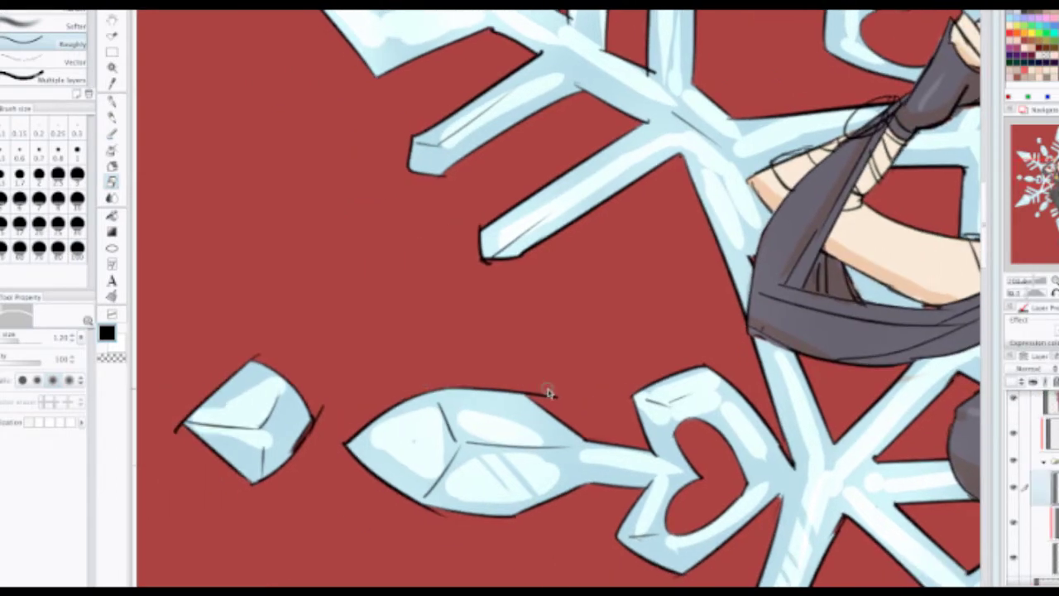
{"action": "left_click_drag", "start_coordinate": [550, 391], "coordinate": [538, 396]}
{"action": "key", "text": "Tab"}
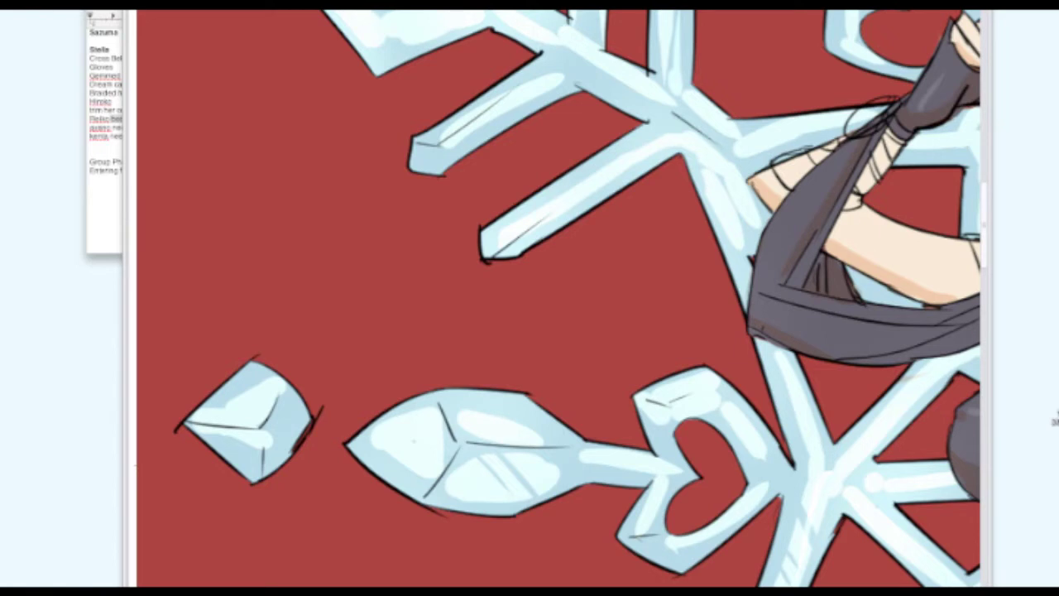
{"action": "key", "text": "super+Tab"}
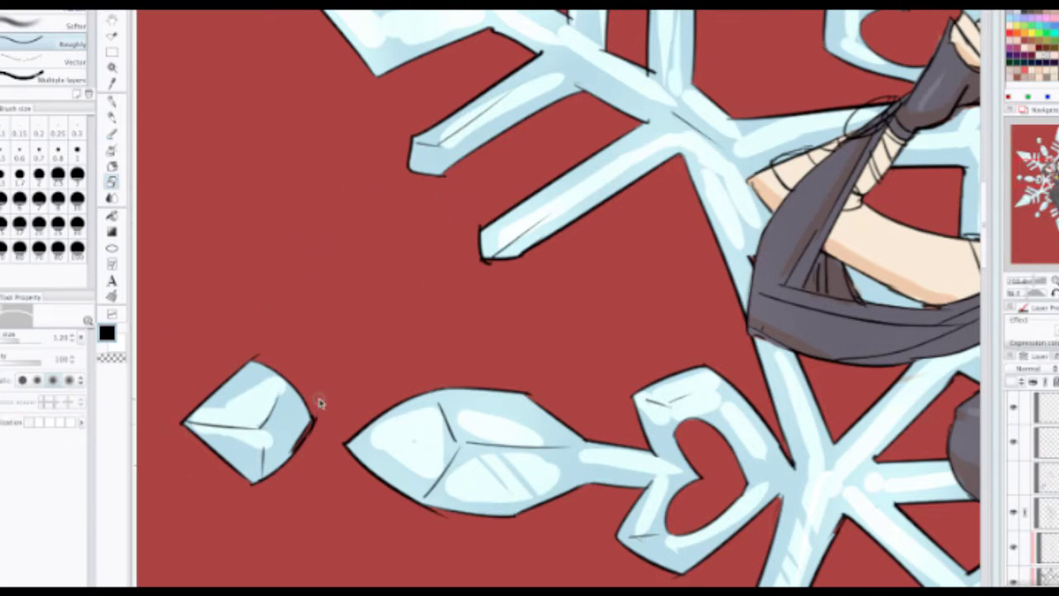
Step: Erase the rough outline overlap where the snowflake's top arm splits above the head, and undo the last erasure on the upper-left branch
{"action": "key", "text": "p"}
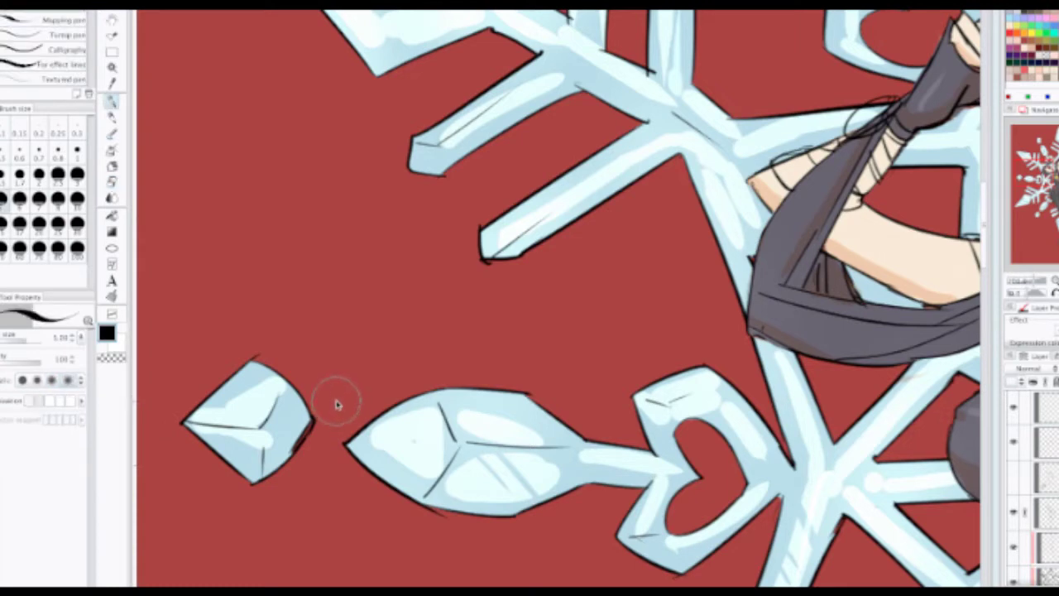
{"action": "left_click_drag", "start_coordinate": [475, 232], "coordinate": [240, 246]}
{"action": "scroll", "coordinate": [474, 260], "scroll_direction": "down", "scroll_amount": 1}
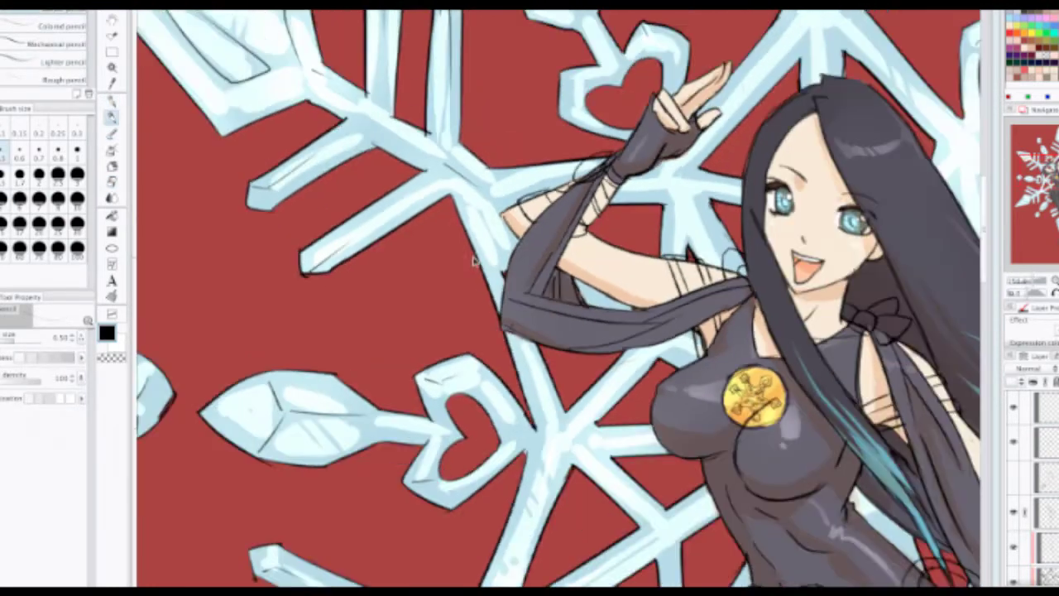
{"action": "scroll", "coordinate": [532, 224], "scroll_direction": "down", "scroll_amount": 1}
{"action": "left_click_drag", "start_coordinate": [570, 187], "coordinate": [471, 273]}
{"action": "left_click_drag", "start_coordinate": [547, 232], "coordinate": [531, 245]}
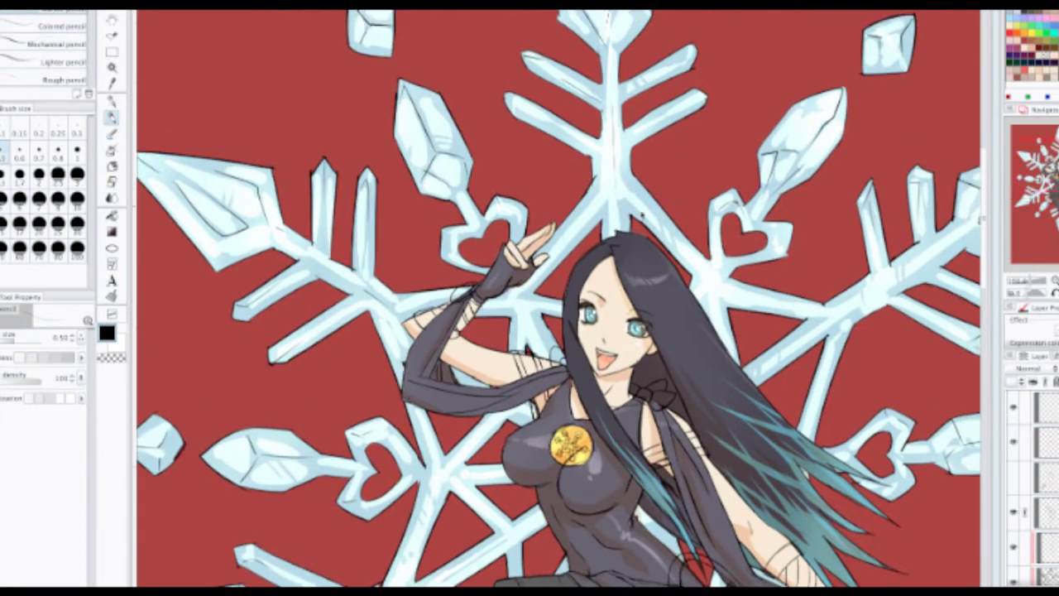
{"action": "left_click_drag", "start_coordinate": [644, 212], "coordinate": [567, 359]}
{"action": "scroll", "coordinate": [544, 327], "scroll_direction": "up", "scroll_amount": 2}
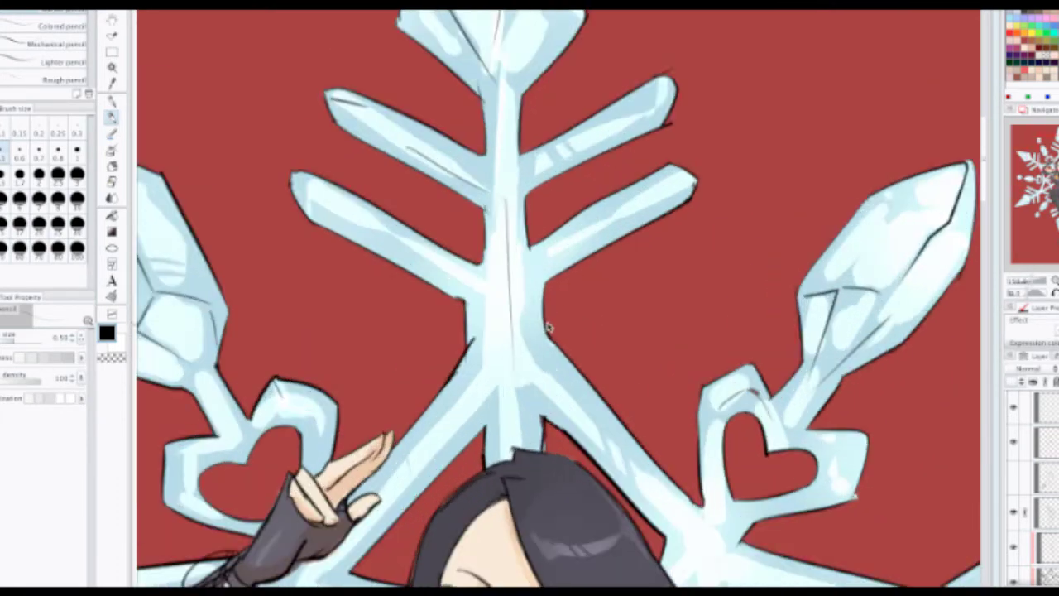
{"action": "key", "text": "e"}
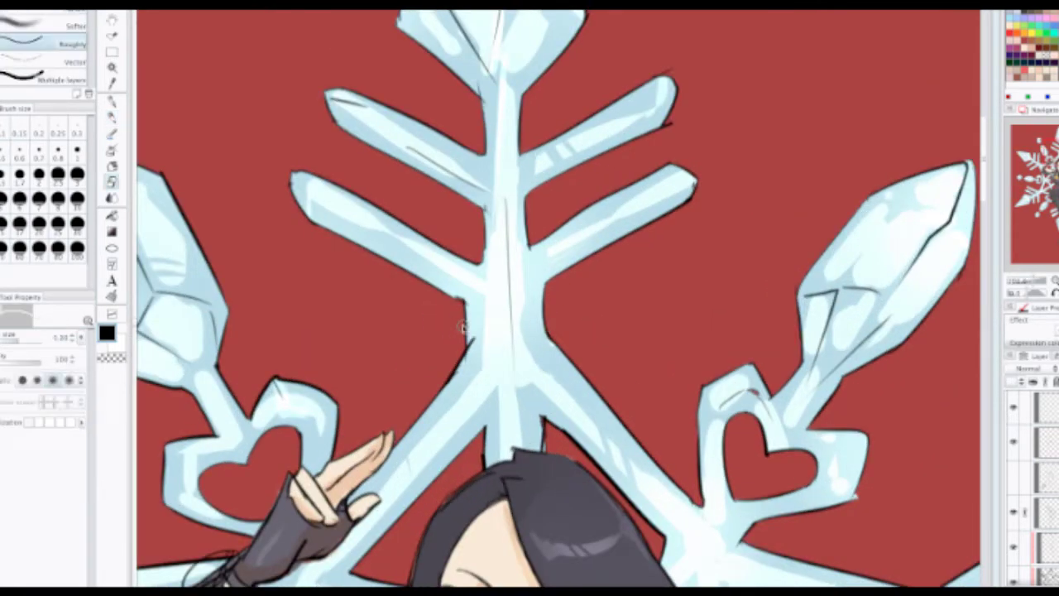
{"action": "left_click_drag", "start_coordinate": [478, 337], "coordinate": [474, 362]}
{"action": "left_click_drag", "start_coordinate": [368, 108], "coordinate": [336, 100]}
{"action": "key", "text": "ctrl+z"}
Step: Activate the character's line-art layer for editing the raised boot
{"action": "scroll", "coordinate": [424, 165], "scroll_direction": "down", "scroll_amount": 5}
{"action": "scroll", "coordinate": [415, 211], "scroll_direction": "up", "scroll_amount": 3}
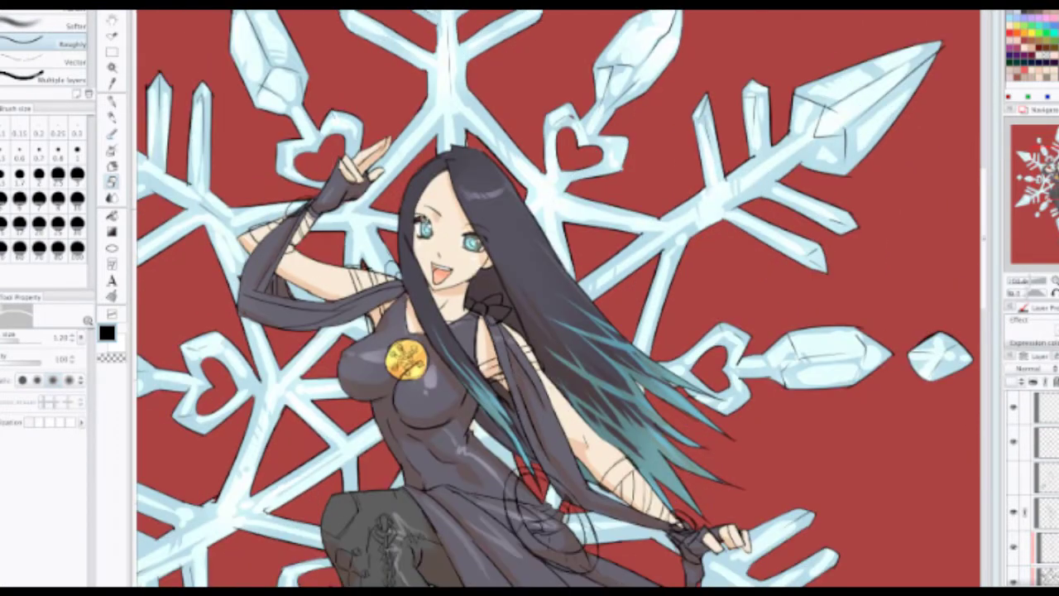
{"action": "scroll", "coordinate": [587, 377], "scroll_direction": "down", "scroll_amount": 5}
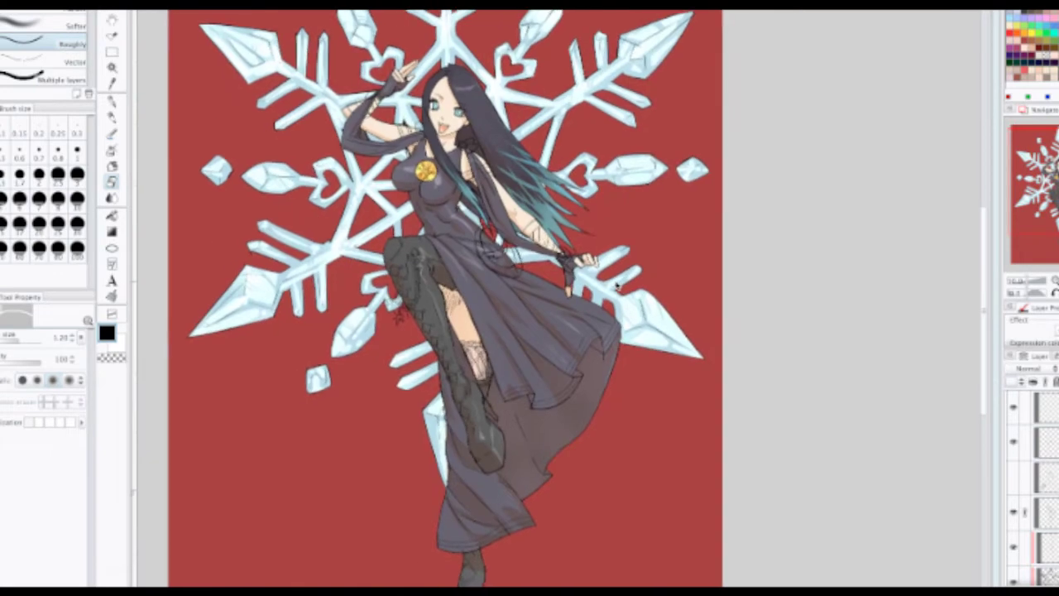
{"action": "scroll", "coordinate": [616, 286], "scroll_direction": "down", "scroll_amount": 3}
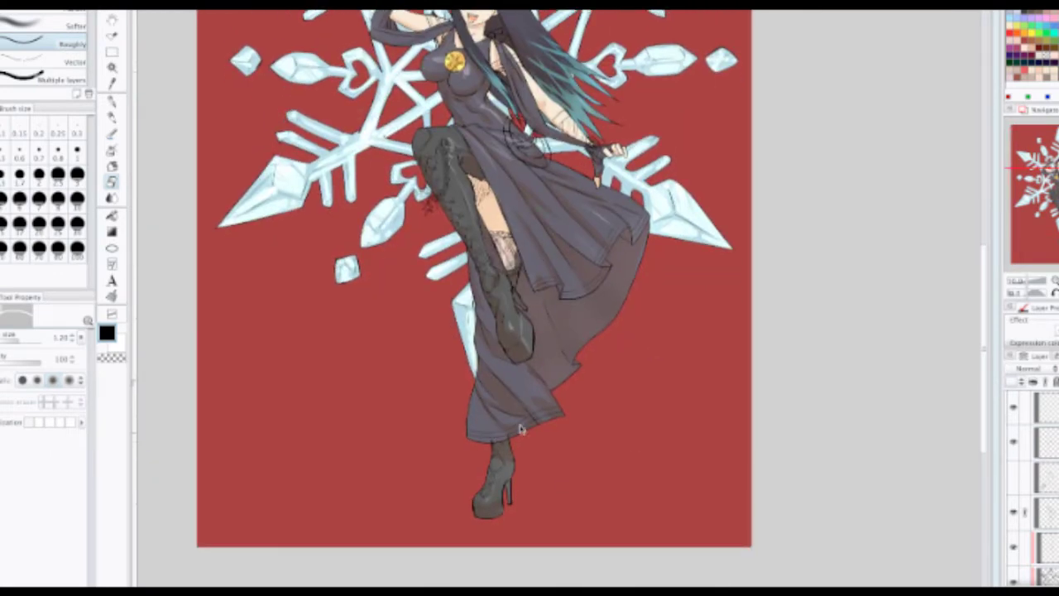
{"action": "scroll", "coordinate": [507, 240], "scroll_direction": "up", "scroll_amount": 3}
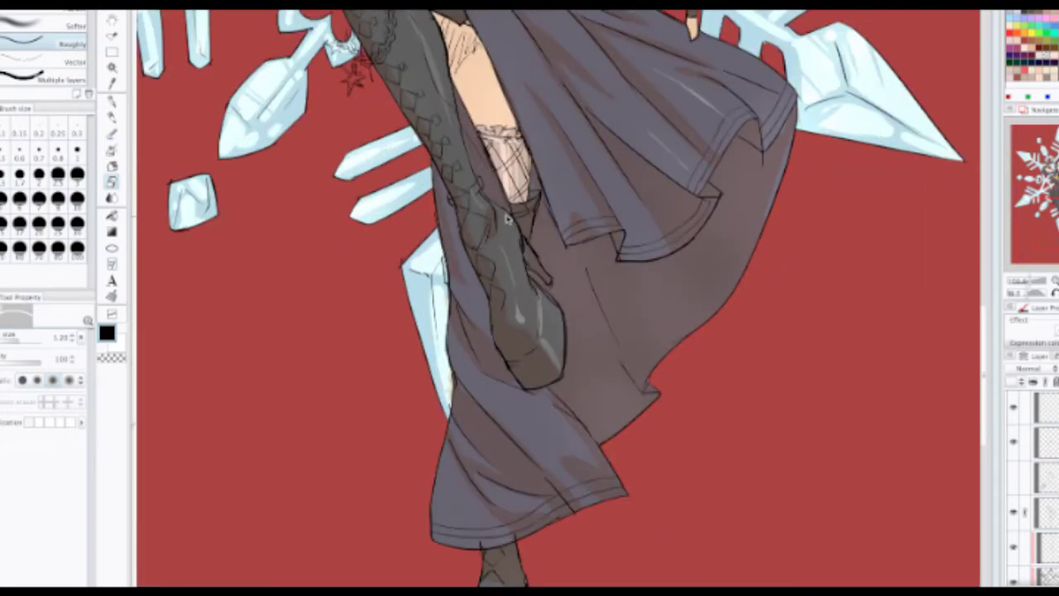
{"action": "scroll", "coordinate": [478, 323], "scroll_direction": "up", "scroll_amount": 4}
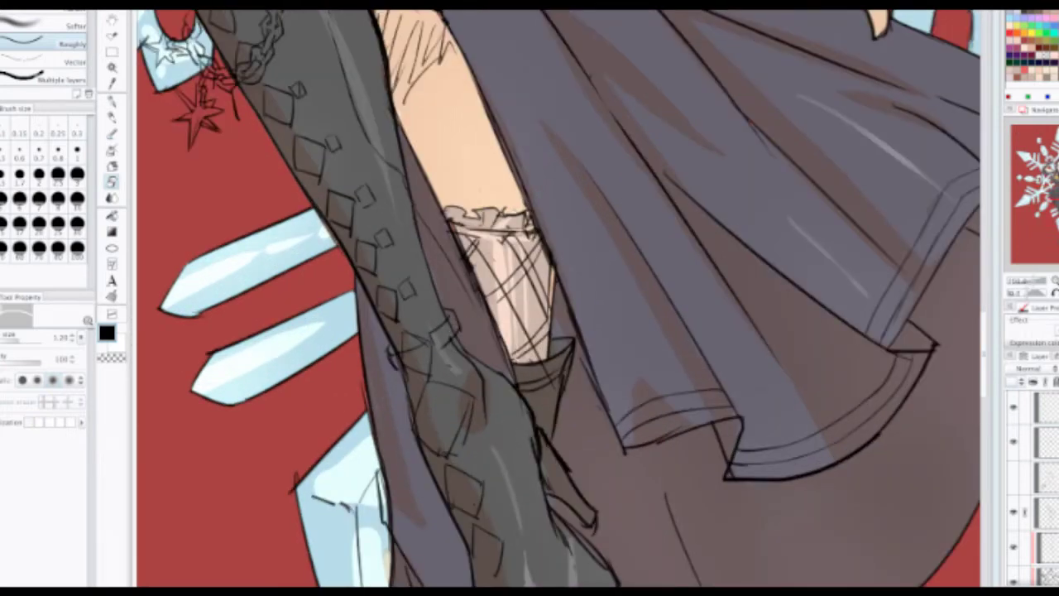
{"action": "left_click", "coordinate": [1050, 510]}
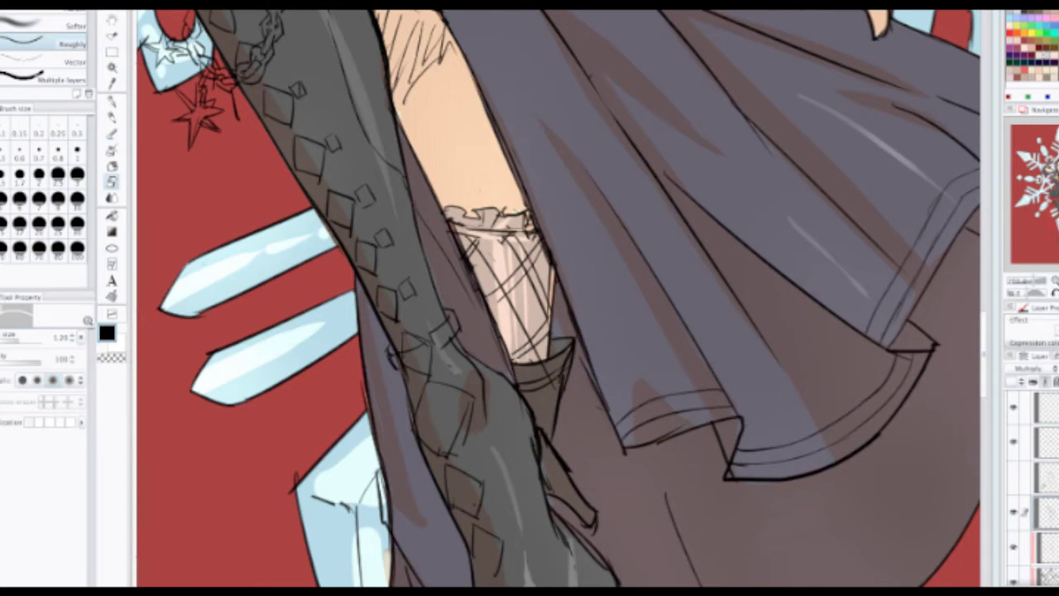
{"action": "left_click", "coordinate": [1047, 438]}
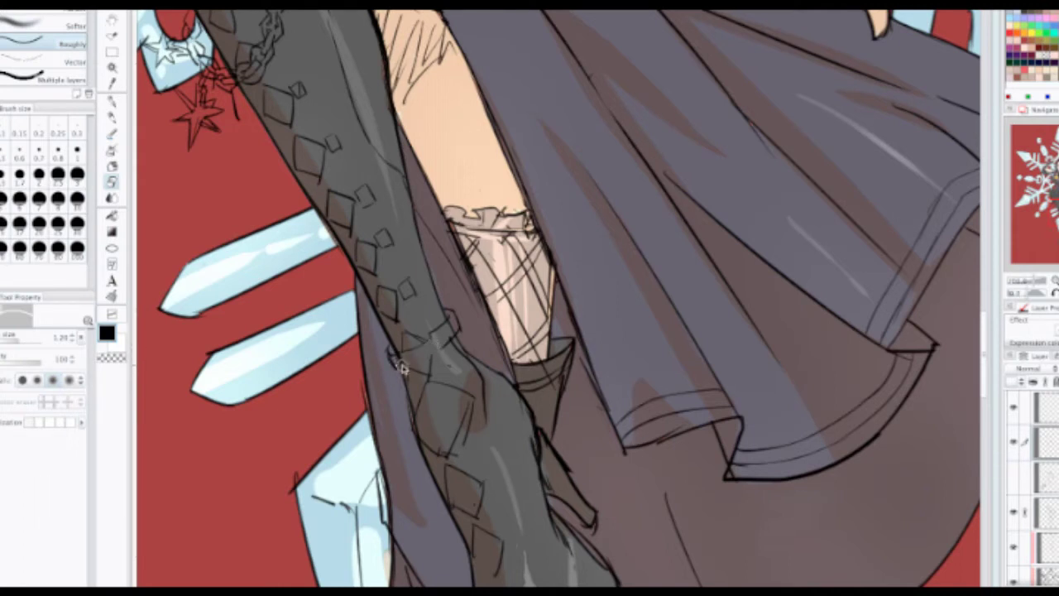
Step: Pencil the strap line across the raised boot's ankle in the black line-art colour
{"action": "key", "text": "p"}
{"action": "left_click", "coordinate": [397, 368], "text": "alt"}
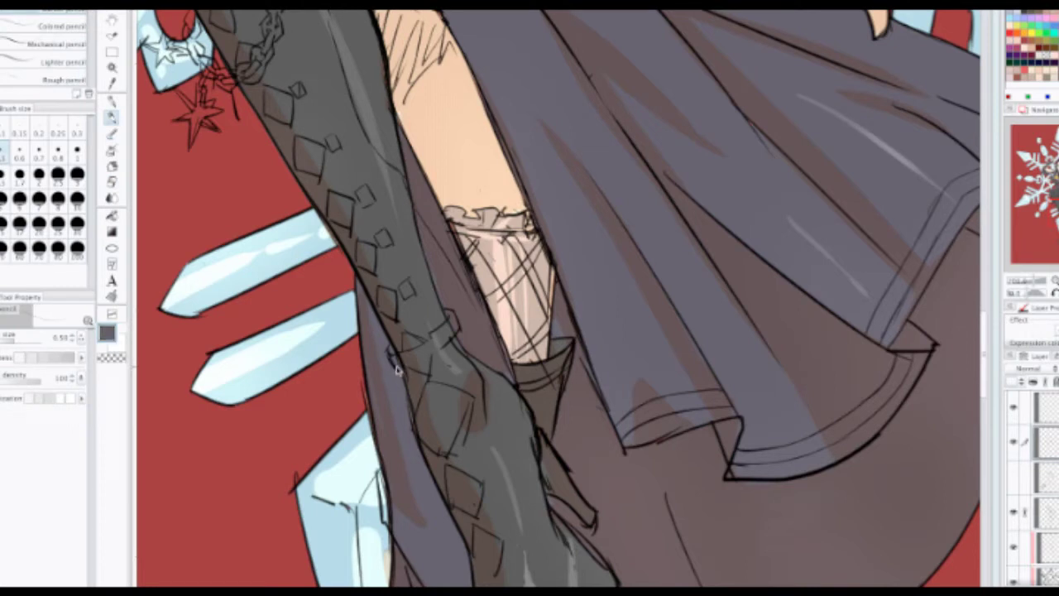
{"action": "left_click", "coordinate": [435, 356], "text": "alt"}
{"action": "left_click", "coordinate": [415, 364], "text": "alt"}
{"action": "key", "text": "x"}
{"action": "scroll", "coordinate": [427, 356], "scroll_direction": "up", "scroll_amount": 2}
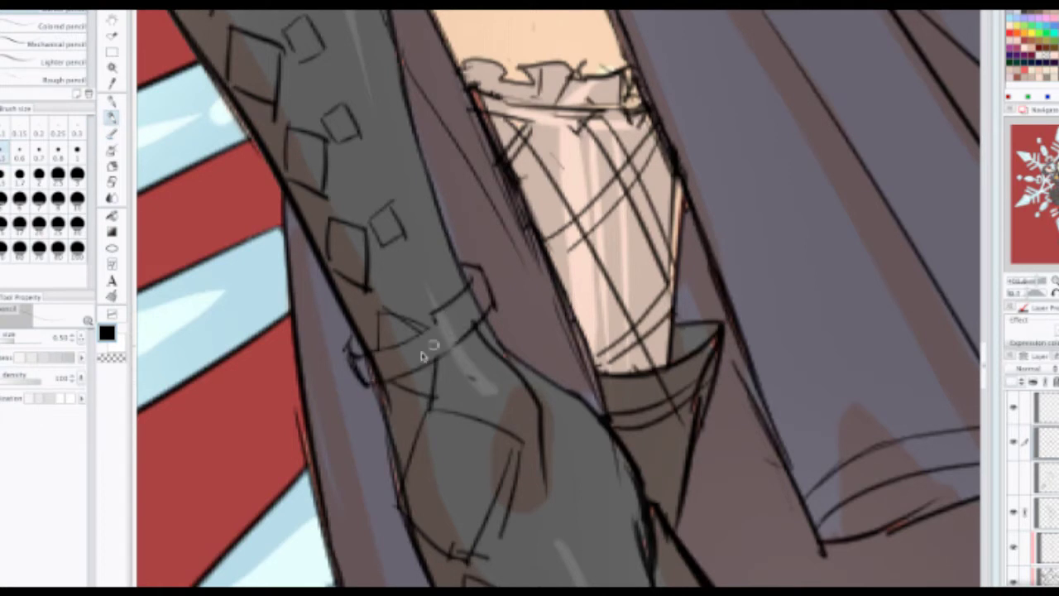
{"action": "left_click_drag", "start_coordinate": [369, 384], "coordinate": [438, 356]}
{"action": "scroll", "coordinate": [460, 340], "scroll_direction": "down", "scroll_amount": 3}
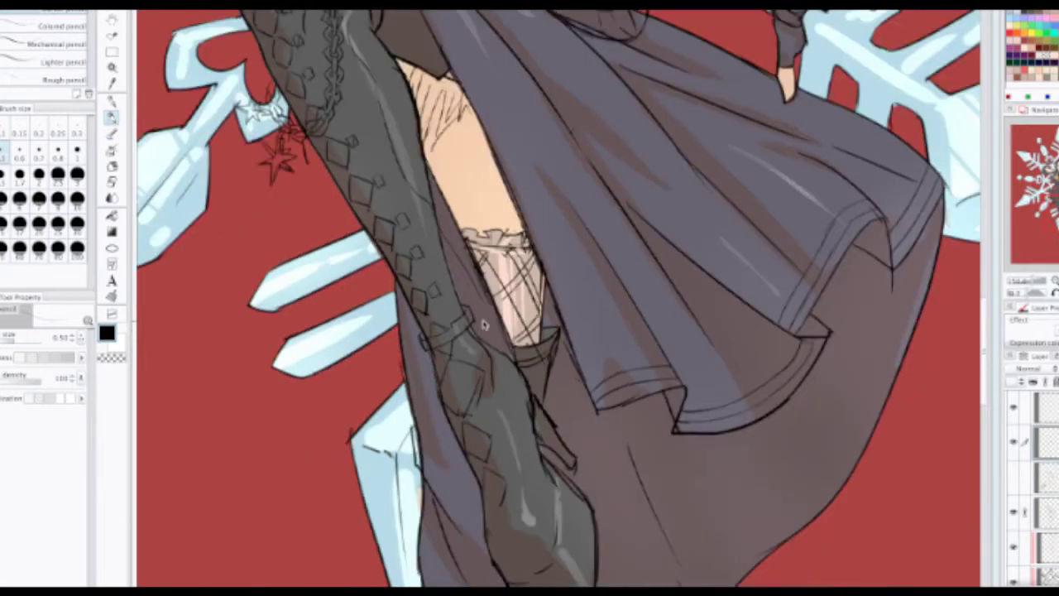
Step: Erase the stray line ends at the lower corner of the large diamond on the raised boot's foot
{"action": "left_click_drag", "start_coordinate": [572, 412], "coordinate": [581, 250]}
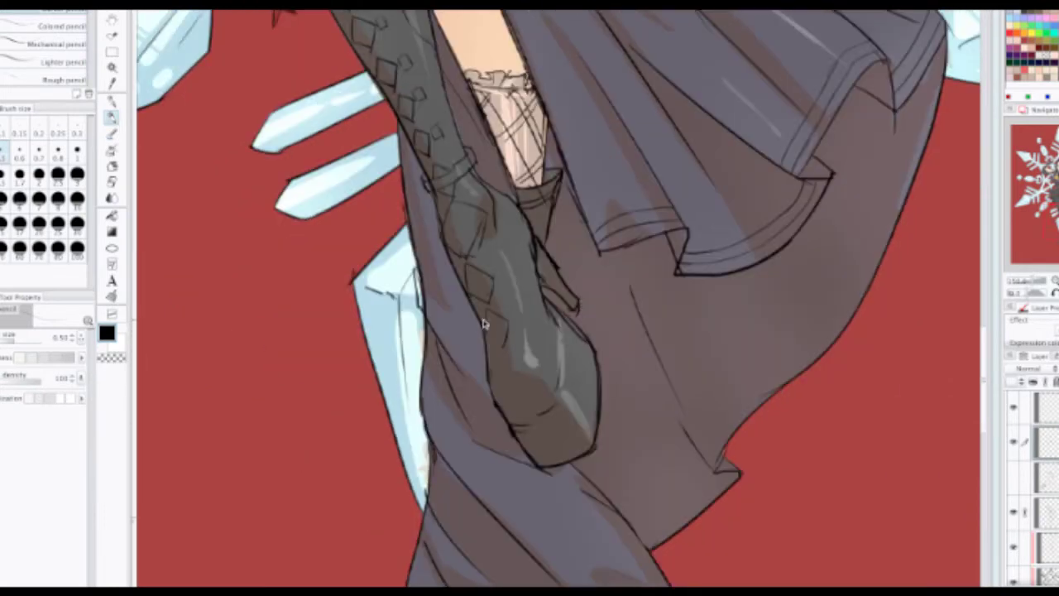
{"action": "scroll", "coordinate": [485, 339], "scroll_direction": "up", "scroll_amount": 2}
{"action": "scroll", "coordinate": [485, 345], "scroll_direction": "up", "scroll_amount": 2}
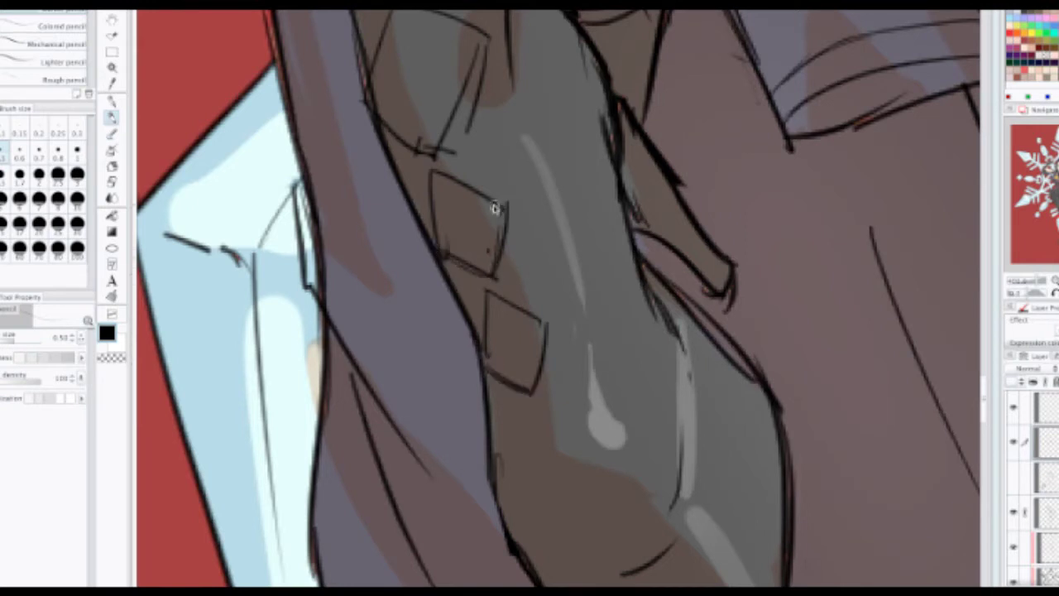
{"action": "key", "text": "e"}
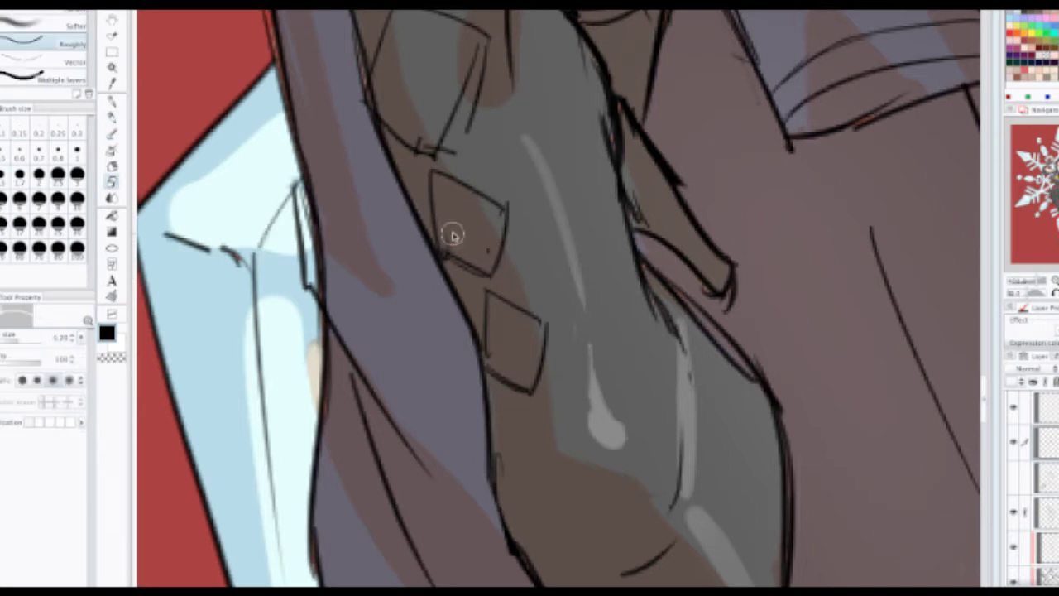
{"action": "left_click_drag", "start_coordinate": [451, 152], "coordinate": [423, 141]}
{"action": "key", "text": "p"}
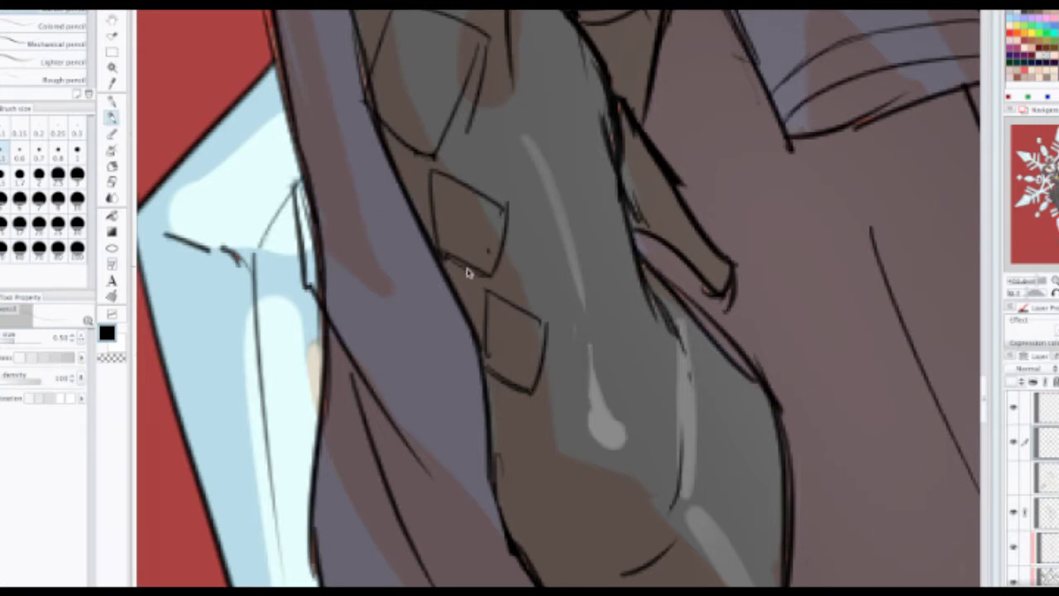
{"action": "scroll", "coordinate": [469, 267], "scroll_direction": "down", "scroll_amount": 3}
{"action": "left_click_drag", "start_coordinate": [462, 277], "coordinate": [450, 335]}
{"action": "scroll", "coordinate": [547, 302], "scroll_direction": "up", "scroll_amount": 1}
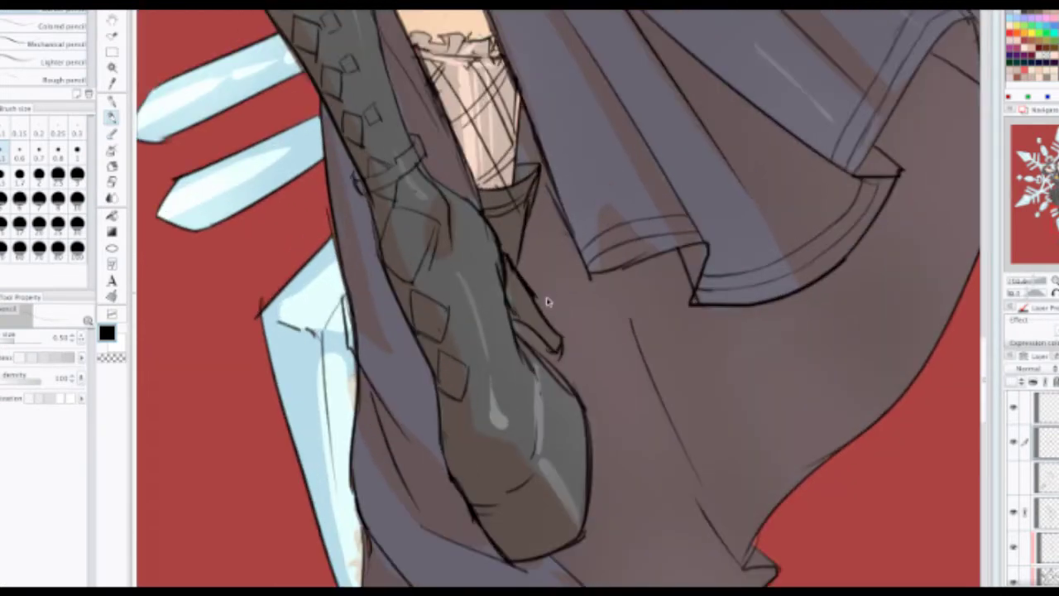
{"action": "key", "text": "e"}
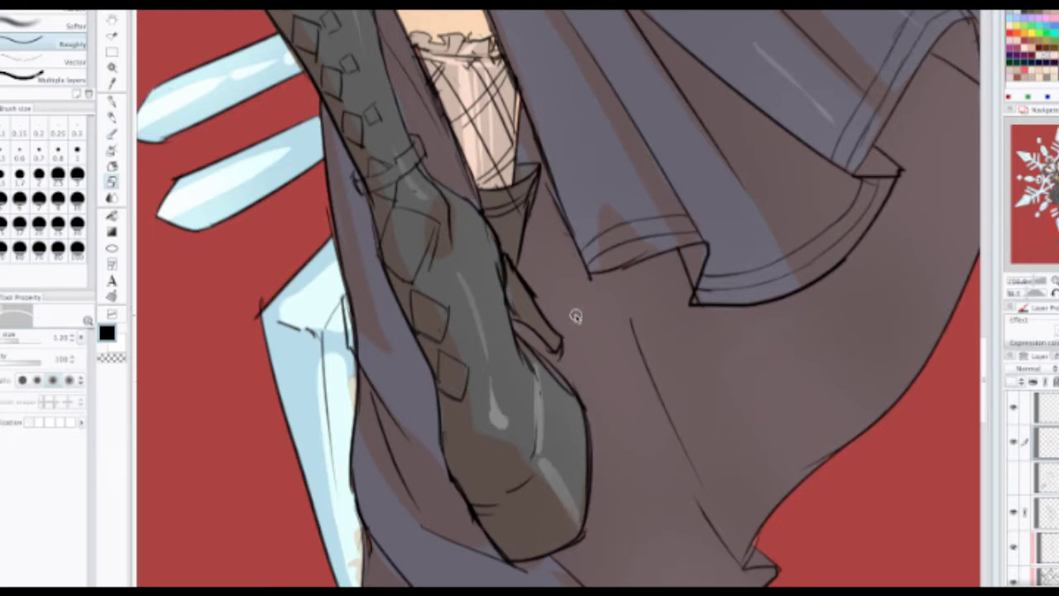
{"action": "key", "text": "p"}
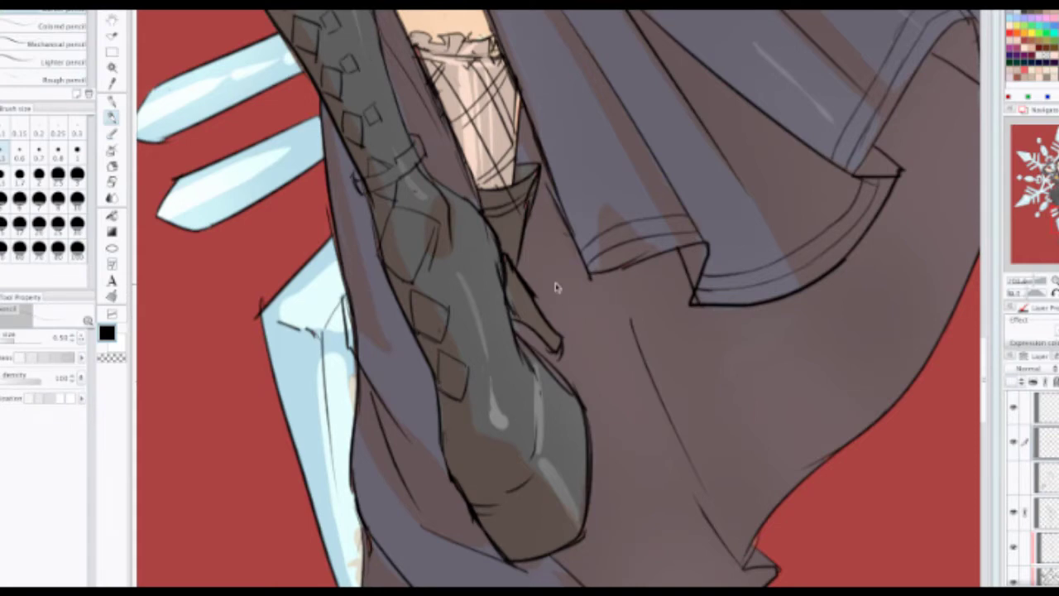
{"action": "scroll", "coordinate": [557, 287], "scroll_direction": "down", "scroll_amount": 5}
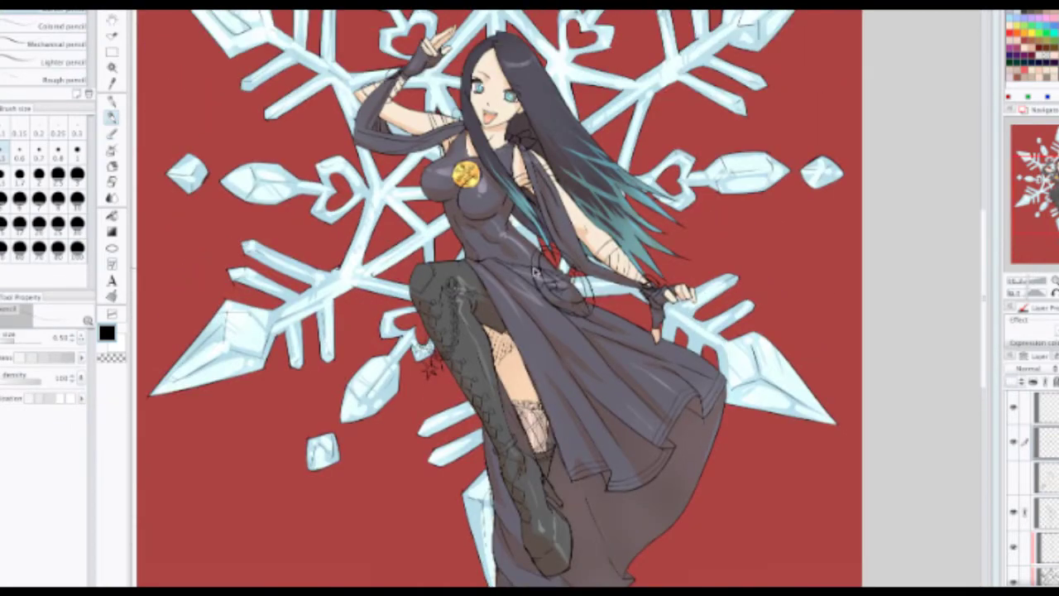
{"action": "left_click_drag", "start_coordinate": [534, 269], "coordinate": [536, 332]}
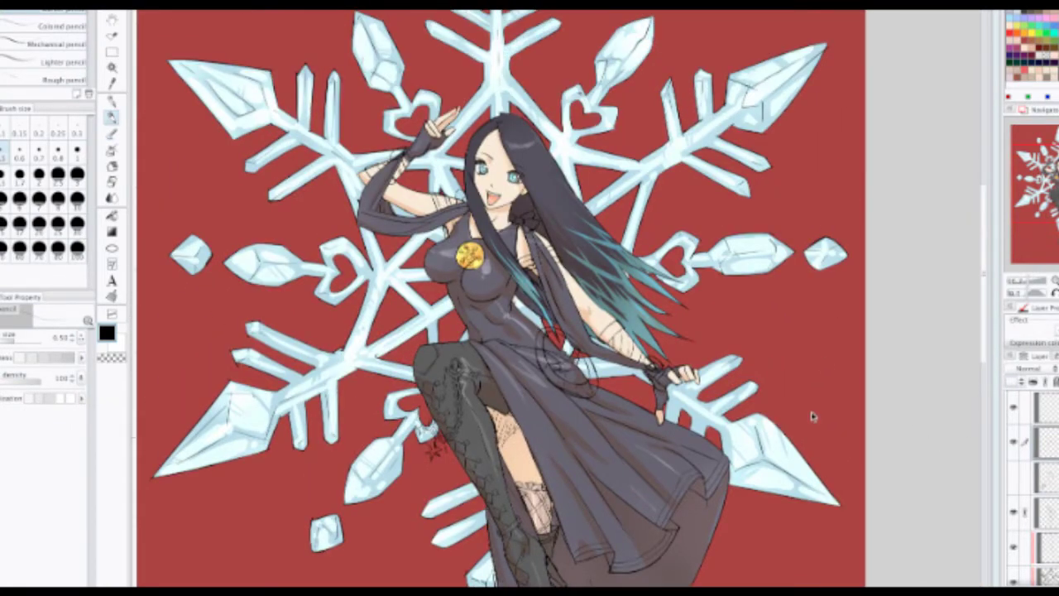
Step: Pencil extra upper fabric folds onto the dark bow beside the neck in the black line-art colour
{"action": "scroll", "coordinate": [516, 237], "scroll_direction": "up", "scroll_amount": 5}
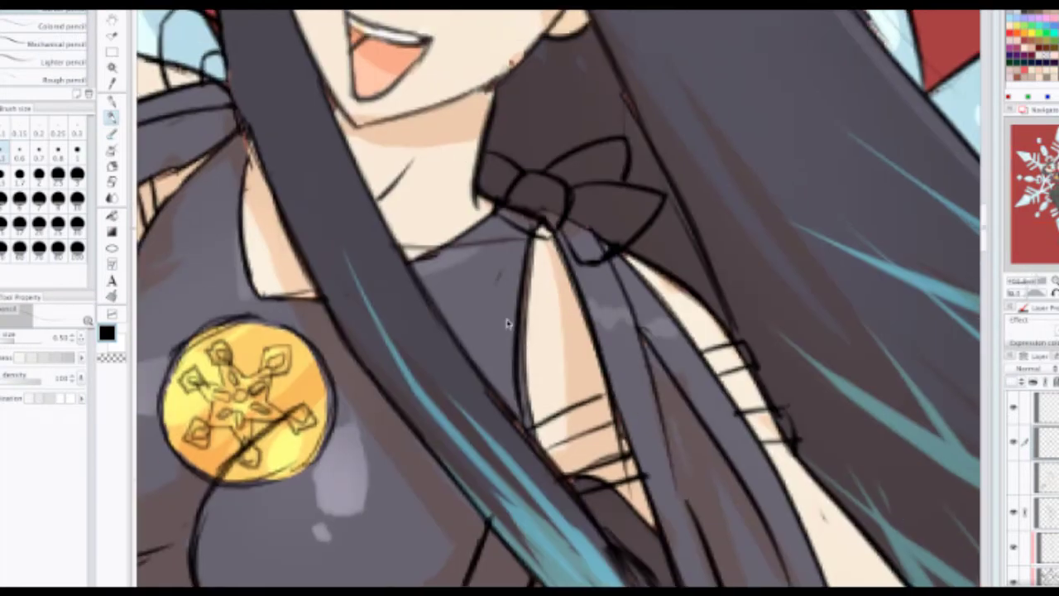
{"action": "scroll", "coordinate": [508, 324], "scroll_direction": "up", "scroll_amount": 2}
{"action": "mouse_move", "coordinate": [495, 195]}
{"action": "left_mouse_down"}
{"action": "mouse_move", "coordinate": [592, 163]}
{"action": "mouse_move", "coordinate": [605, 211]}
{"action": "left_mouse_up"}
{"action": "mouse_move", "coordinate": [494, 173]}
{"action": "left_mouse_down"}
{"action": "mouse_move", "coordinate": [517, 151]}
{"action": "mouse_move", "coordinate": [569, 163]}
{"action": "mouse_move", "coordinate": [526, 133]}
{"action": "left_mouse_up"}
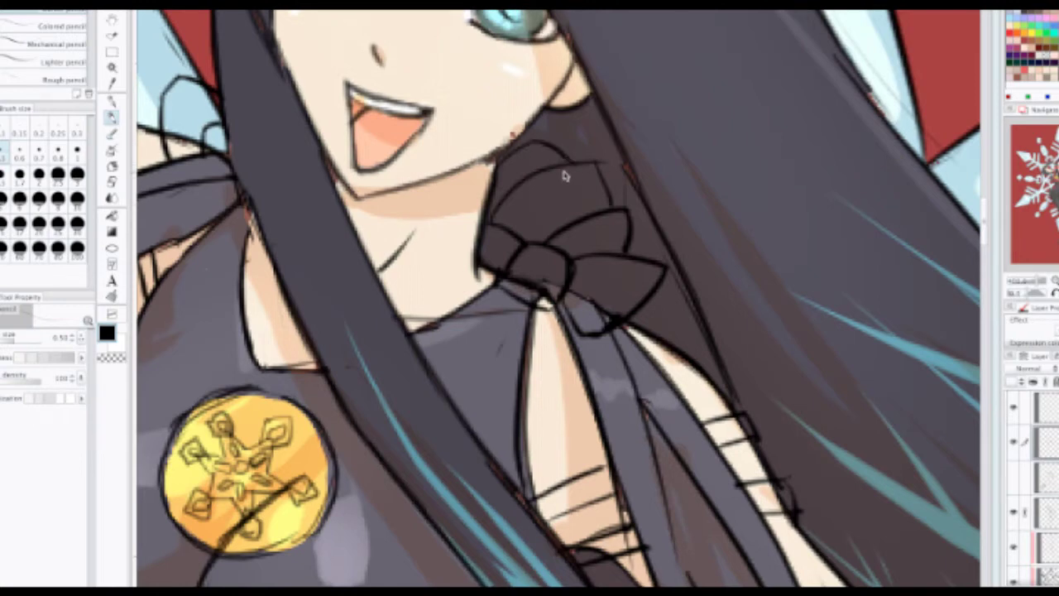
Step: Check which layer holds the bow's lines, and erase its round knot and the inner ends of its loops
{"action": "scroll", "coordinate": [565, 176], "scroll_direction": "down", "scroll_amount": 4}
{"action": "scroll", "coordinate": [562, 184], "scroll_direction": "up", "scroll_amount": 1}
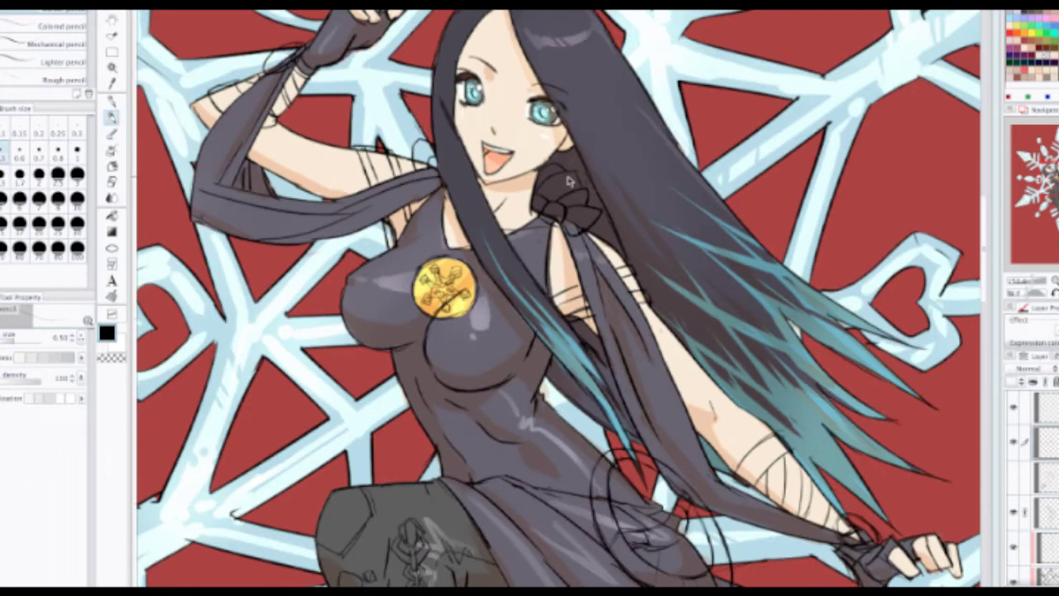
{"action": "scroll", "coordinate": [568, 191], "scroll_direction": "up", "scroll_amount": 2}
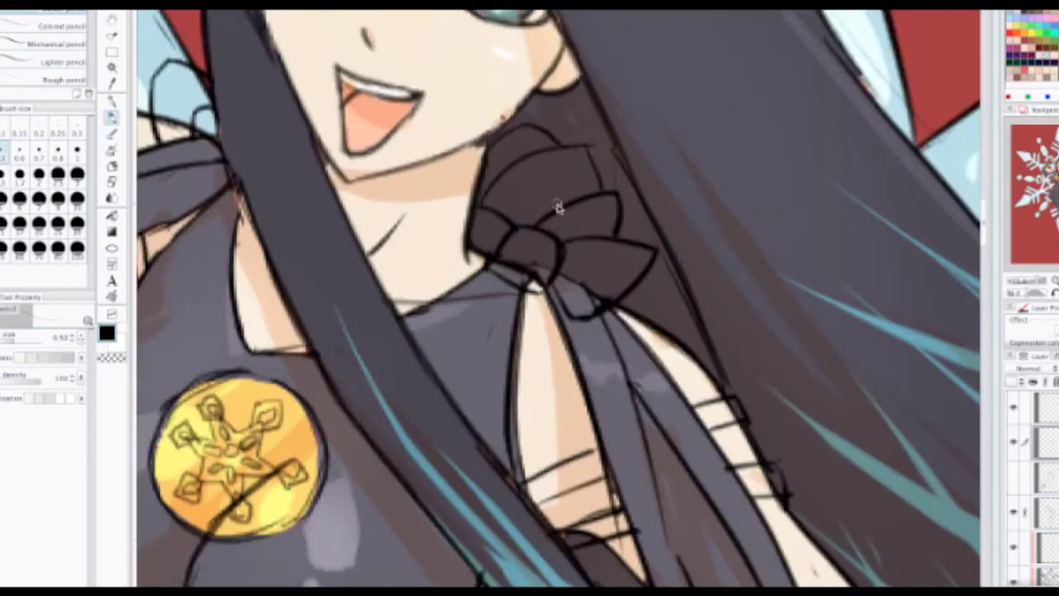
{"action": "left_click", "coordinate": [1014, 514]}
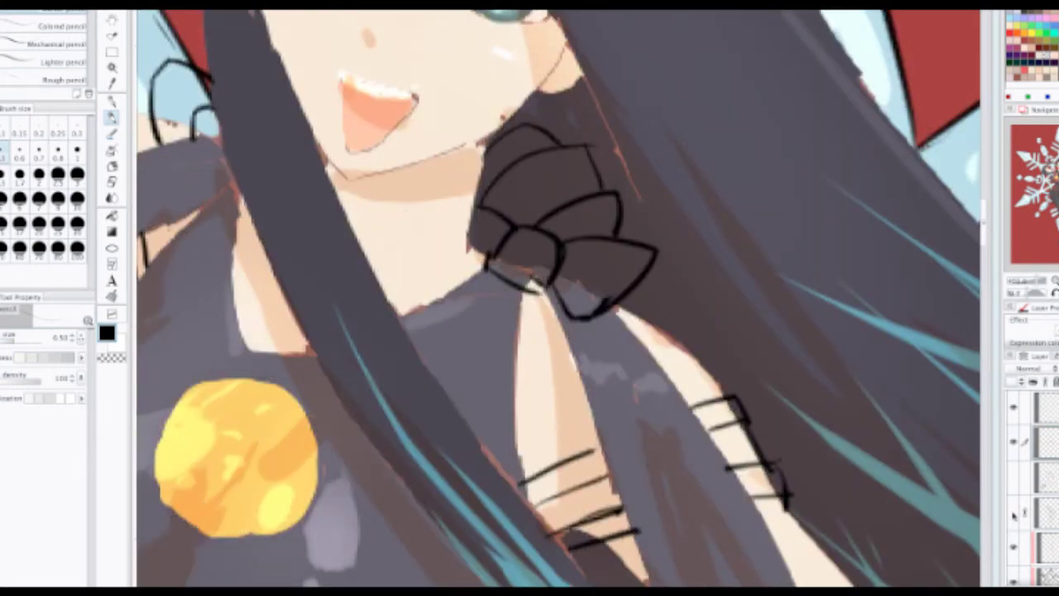
{"action": "left_click", "coordinate": [1015, 514]}
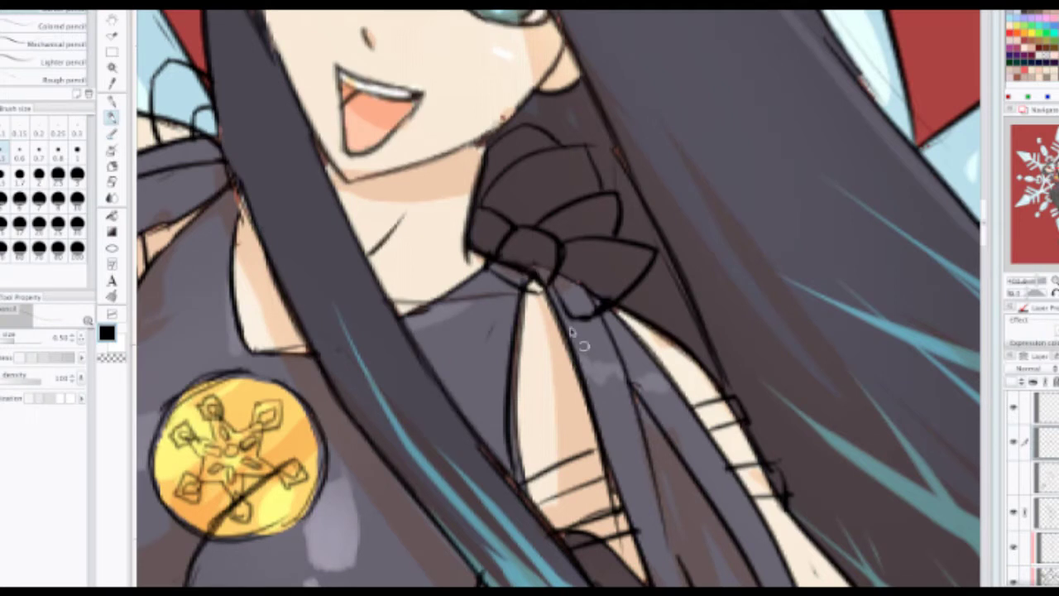
{"action": "key", "text": "e"}
{"action": "mouse_move", "coordinate": [545, 247]}
{"action": "left_mouse_down"}
{"action": "mouse_move", "coordinate": [504, 213]}
{"action": "mouse_move", "coordinate": [495, 238]}
{"action": "left_mouse_up"}
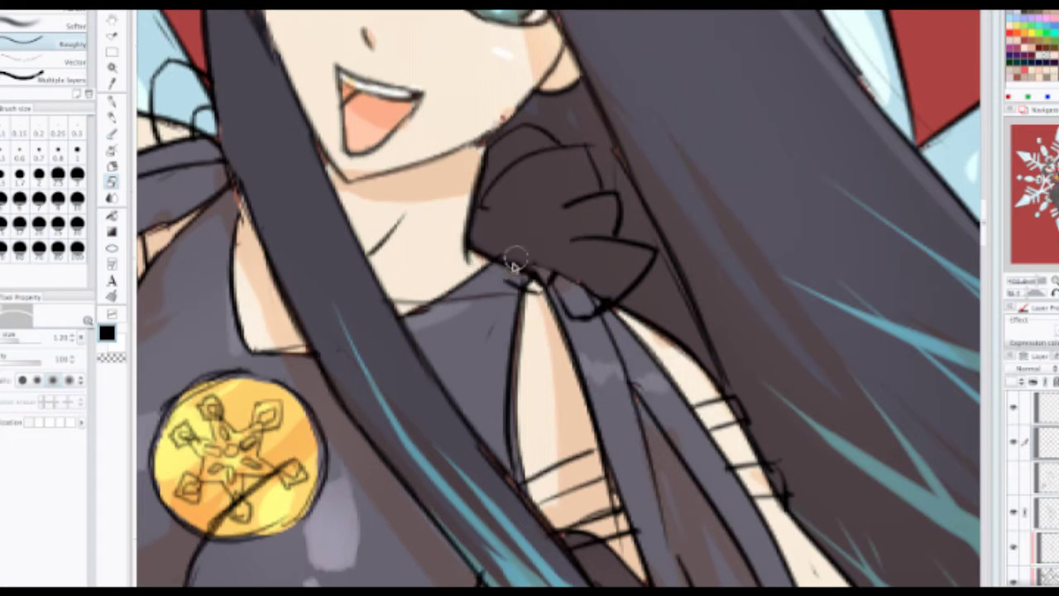
{"action": "mouse_move", "coordinate": [516, 262]}
{"action": "left_mouse_down"}
{"action": "mouse_move", "coordinate": [516, 285]}
{"action": "mouse_move", "coordinate": [563, 286]}
{"action": "mouse_move", "coordinate": [576, 298]}
{"action": "left_mouse_up"}
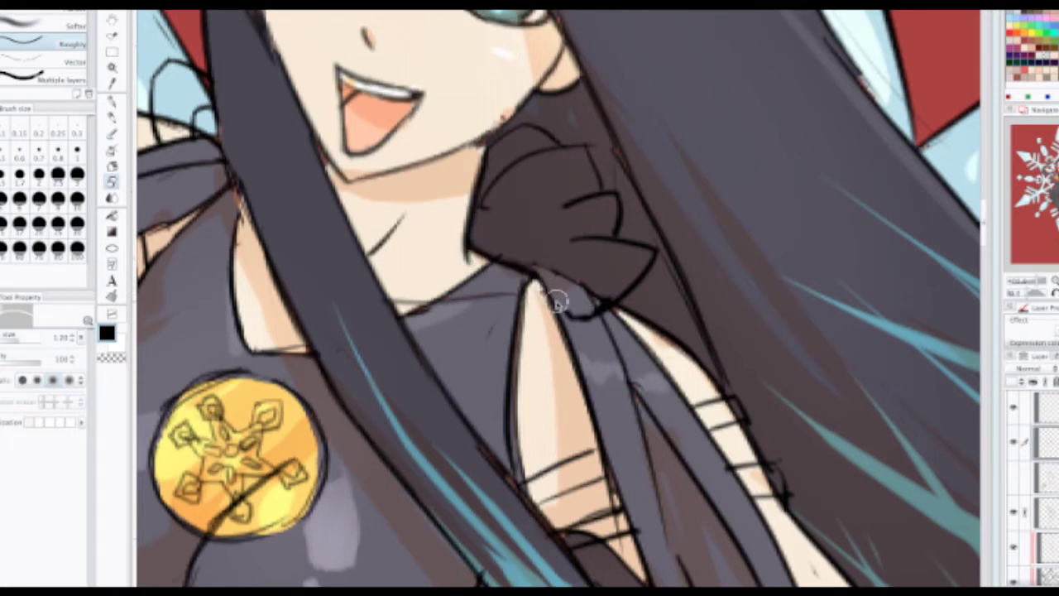
Step: Pencil new fold lines from the neck out to the loop edges so the bow becomes a ruffle
{"action": "key", "text": "p"}
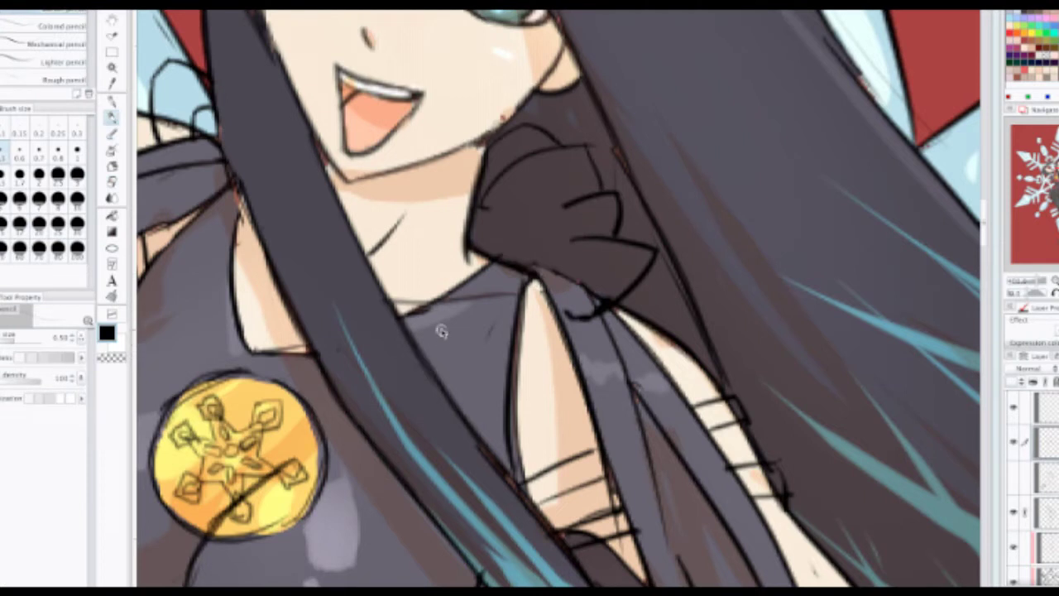
{"action": "left_click_drag", "start_coordinate": [428, 302], "coordinate": [580, 259]}
{"action": "key", "text": "ctrl+z"}
{"action": "left_click_drag", "start_coordinate": [500, 259], "coordinate": [578, 237]}
{"action": "left_click_drag", "start_coordinate": [488, 248], "coordinate": [592, 193]}
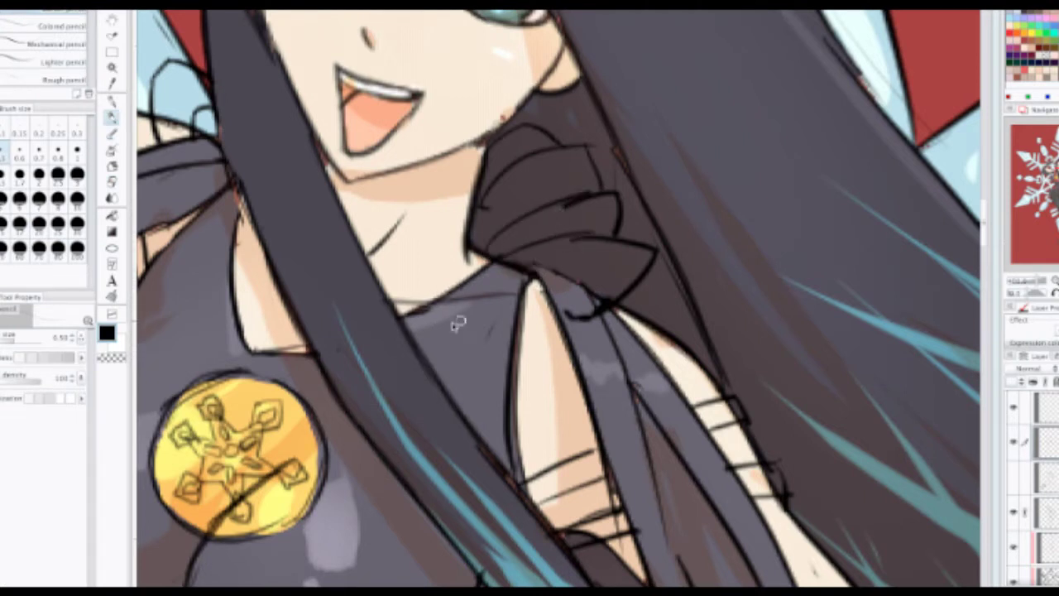
Step: Pencil a curved collar line across the upper chest from the front hair strand to the base of the ruffle, redrawing the first attempt
{"action": "left_click_drag", "start_coordinate": [418, 327], "coordinate": [584, 310]}
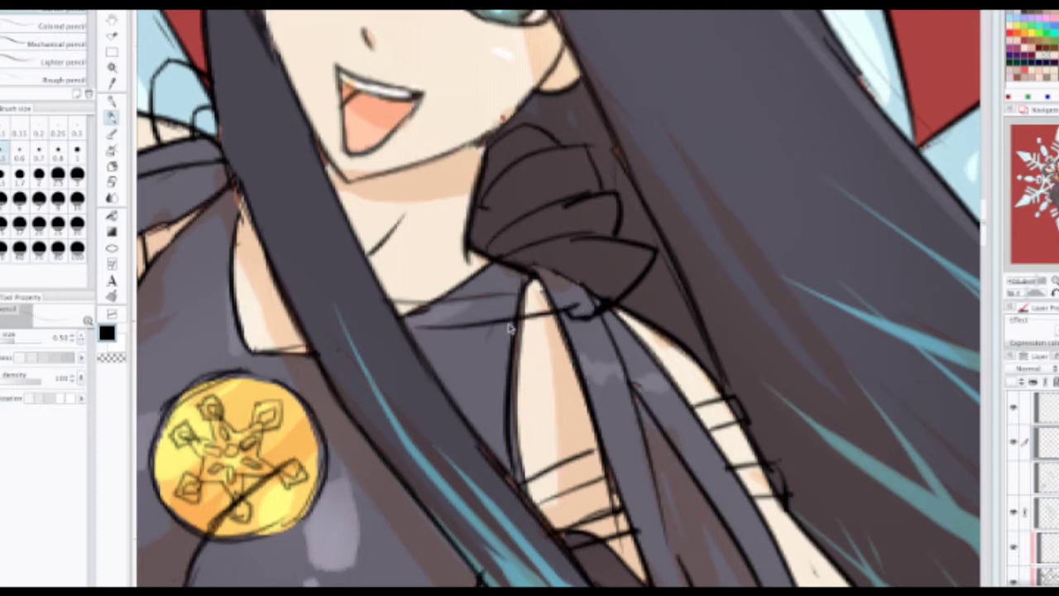
{"action": "key", "text": "ctrl+z"}
{"action": "left_click_drag", "start_coordinate": [410, 325], "coordinate": [580, 313]}
{"action": "scroll", "coordinate": [544, 224], "scroll_direction": "down", "scroll_amount": 1}
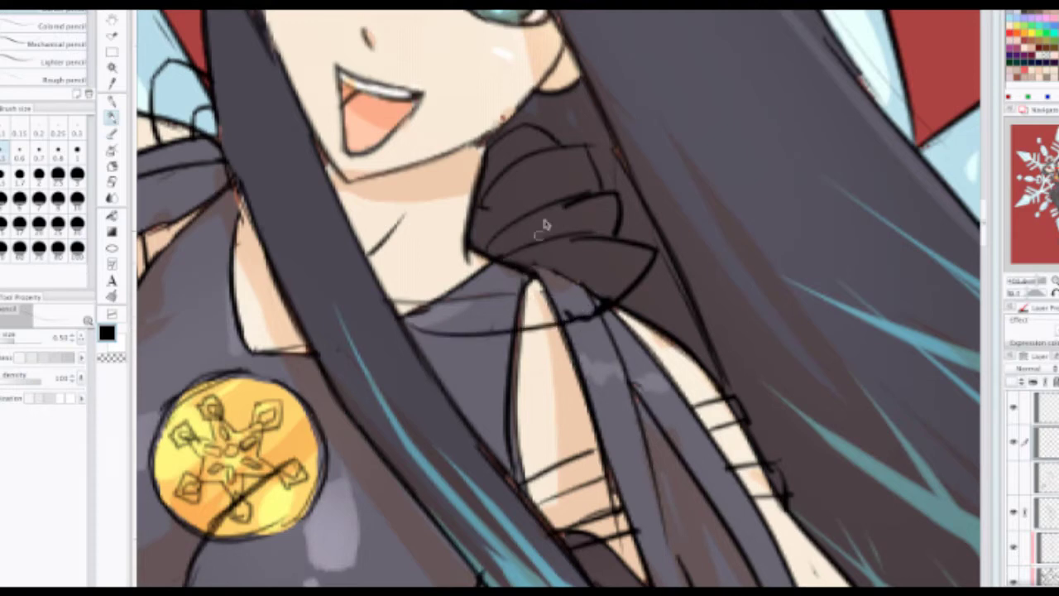
{"action": "scroll", "coordinate": [488, 162], "scroll_direction": "down", "scroll_amount": 1}
{"action": "scroll", "coordinate": [494, 163], "scroll_direction": "down", "scroll_amount": 2}
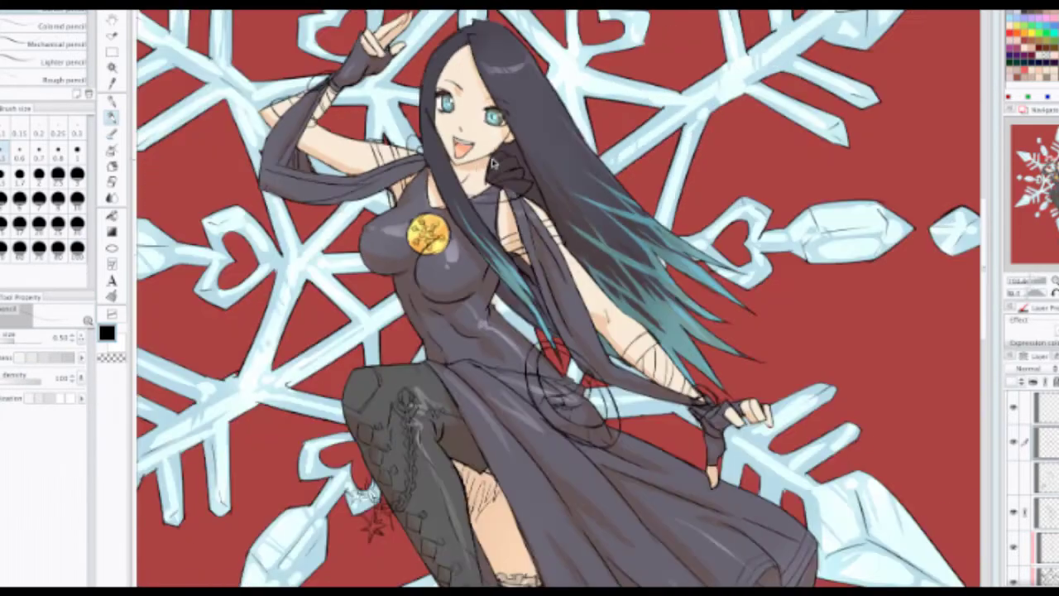
Step: Pencil a second edge line along the neckline between the front hair strand and the base of the ruffle
{"action": "scroll", "coordinate": [468, 174], "scroll_direction": "up", "scroll_amount": 3}
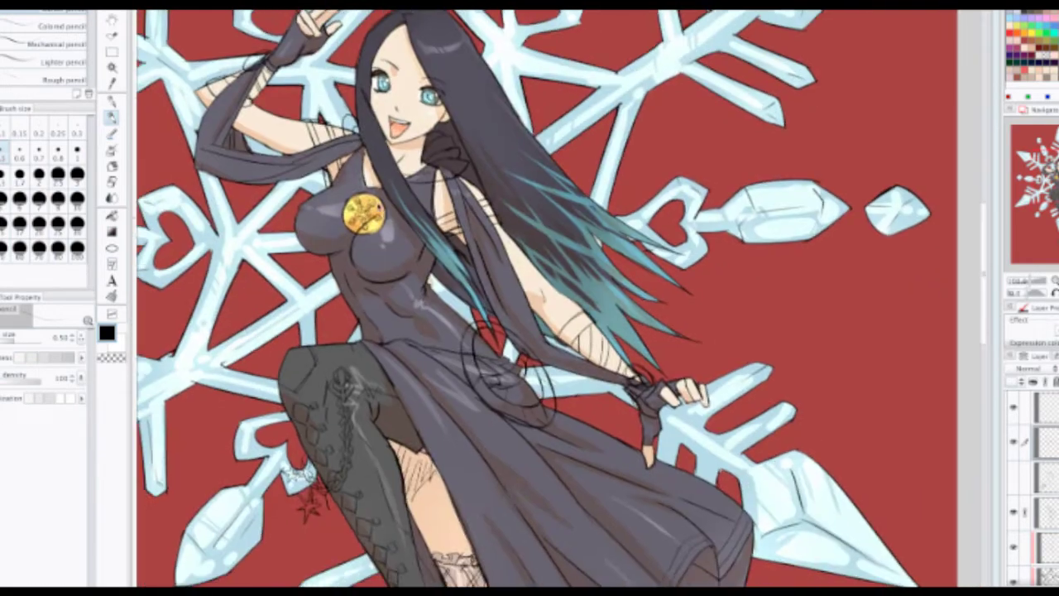
{"action": "left_click_drag", "start_coordinate": [379, 207], "coordinate": [366, 180]}
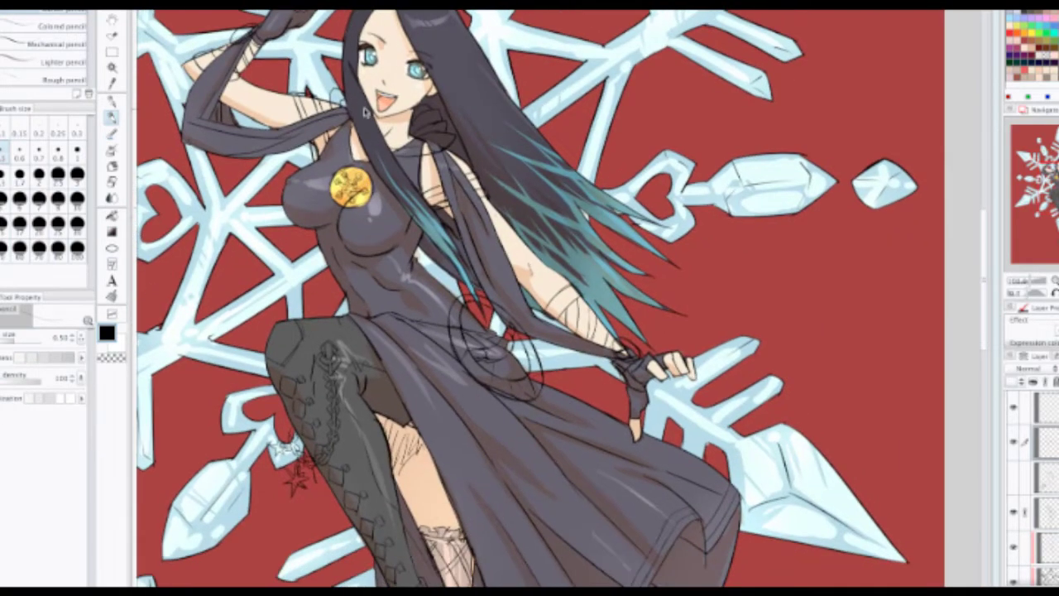
{"action": "scroll", "coordinate": [426, 170], "scroll_direction": "up", "scroll_amount": 3}
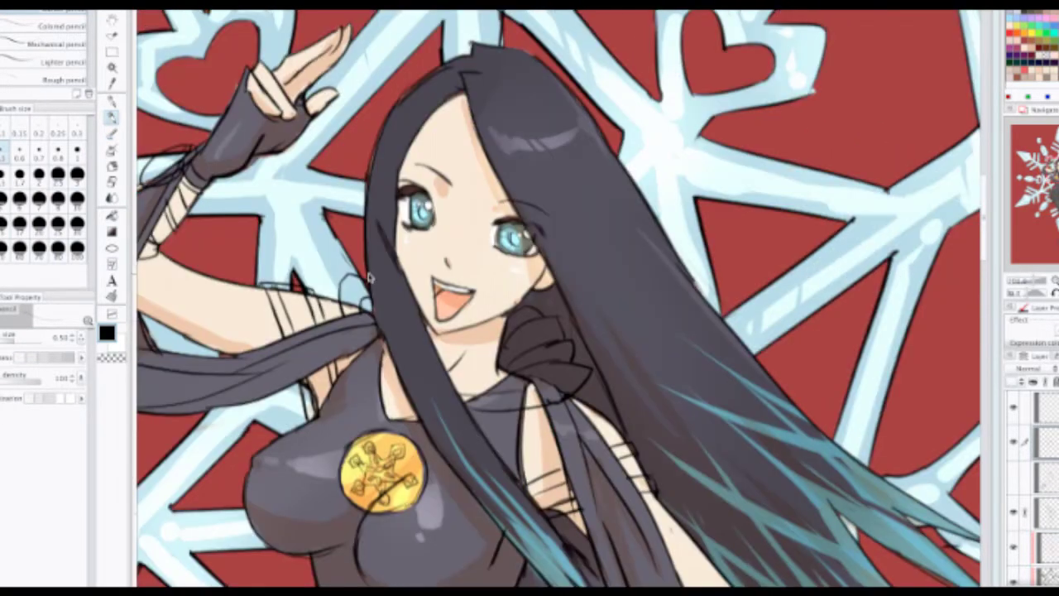
{"action": "scroll", "coordinate": [368, 277], "scroll_direction": "up", "scroll_amount": 2}
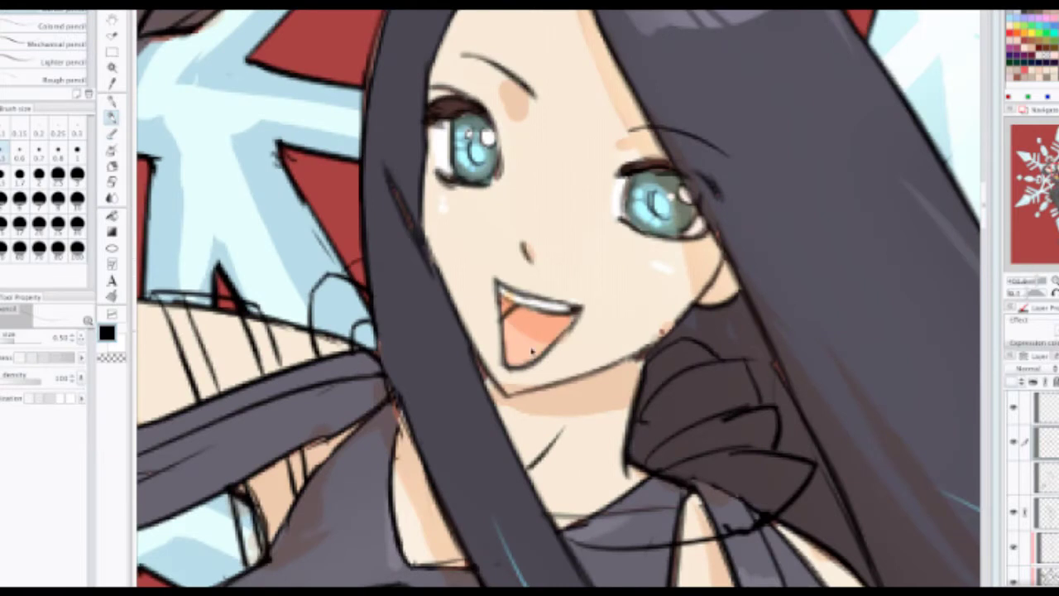
{"action": "left_click_drag", "start_coordinate": [563, 450], "coordinate": [527, 317]}
{"action": "left_click_drag", "start_coordinate": [533, 395], "coordinate": [611, 340]}
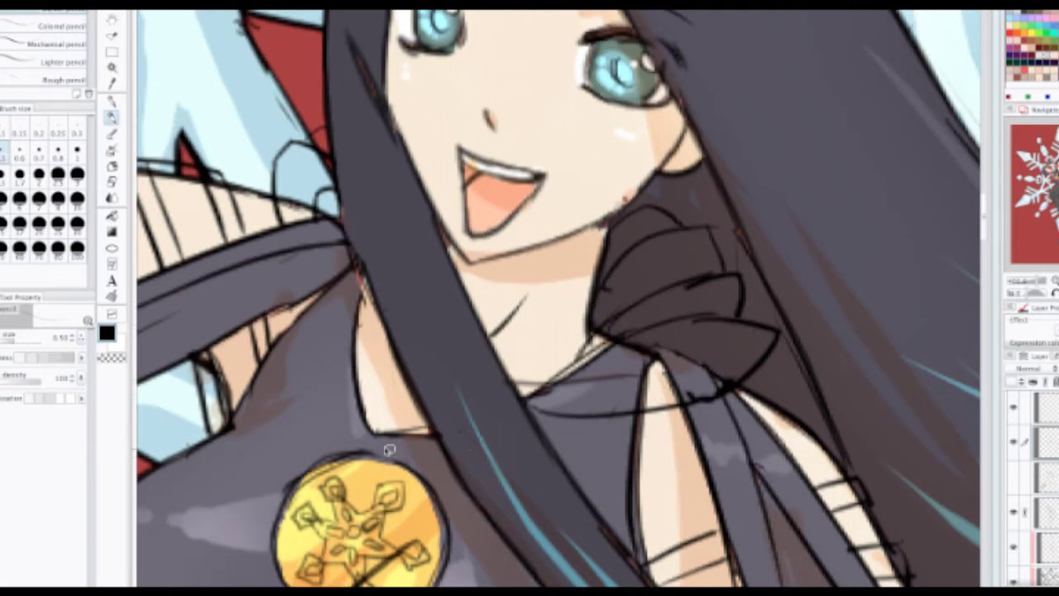
Step: Pencil the collar edge on the raised-arm shoulder, between the scarf and the neckline opening
{"action": "left_click_drag", "start_coordinate": [381, 437], "coordinate": [447, 450]}
{"action": "left_click_drag", "start_coordinate": [307, 294], "coordinate": [349, 340]}
{"action": "left_click_drag", "start_coordinate": [344, 274], "coordinate": [357, 305]}
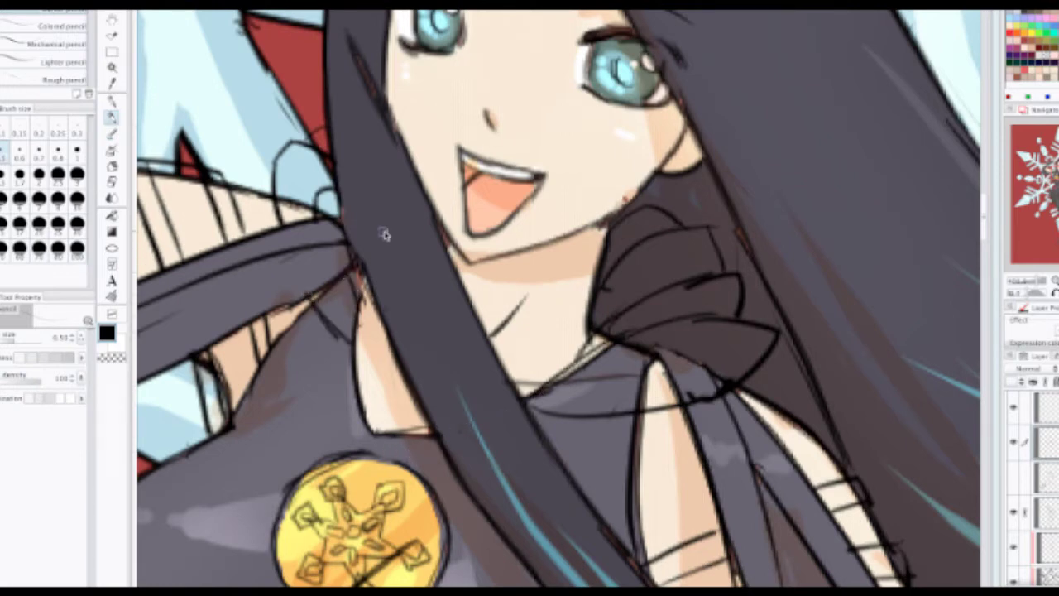
{"action": "scroll", "coordinate": [385, 235], "scroll_direction": "down", "scroll_amount": 2}
{"action": "left_click_drag", "start_coordinate": [410, 226], "coordinate": [443, 138]}
{"action": "scroll", "coordinate": [446, 139], "scroll_direction": "down", "scroll_amount": 2}
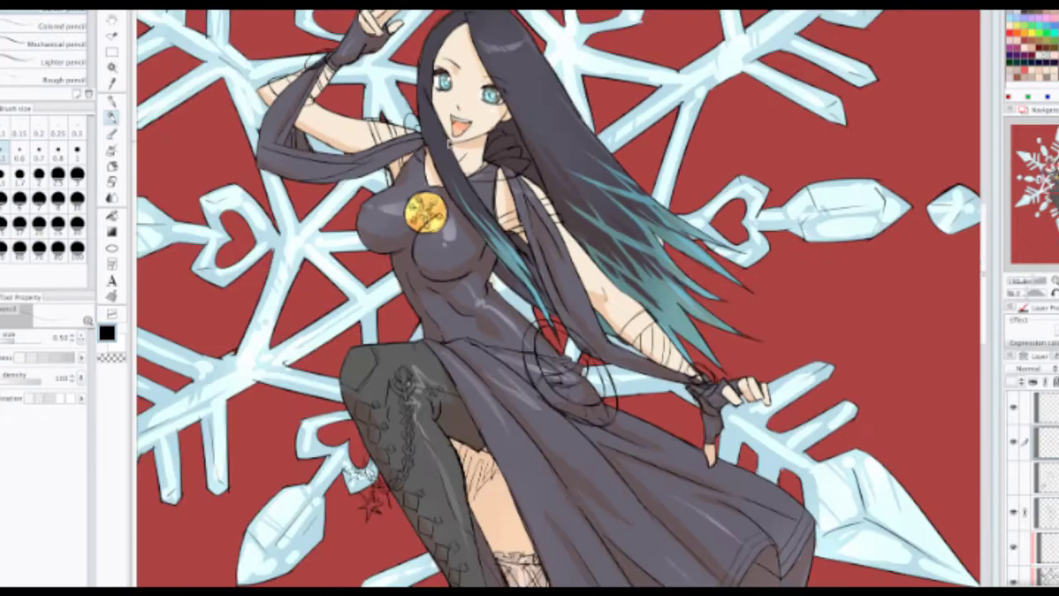
{"action": "scroll", "coordinate": [460, 140], "scroll_direction": "down", "scroll_amount": 1}
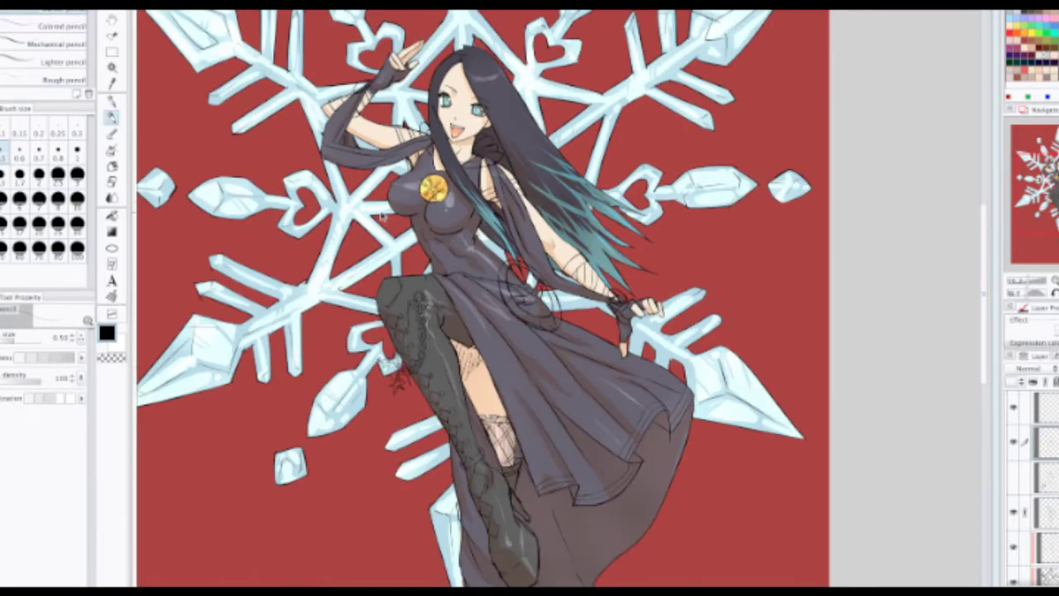
Step: Try penciling two curved choker lines across the neck below the chin
{"action": "scroll", "coordinate": [409, 182], "scroll_direction": "up", "scroll_amount": 4}
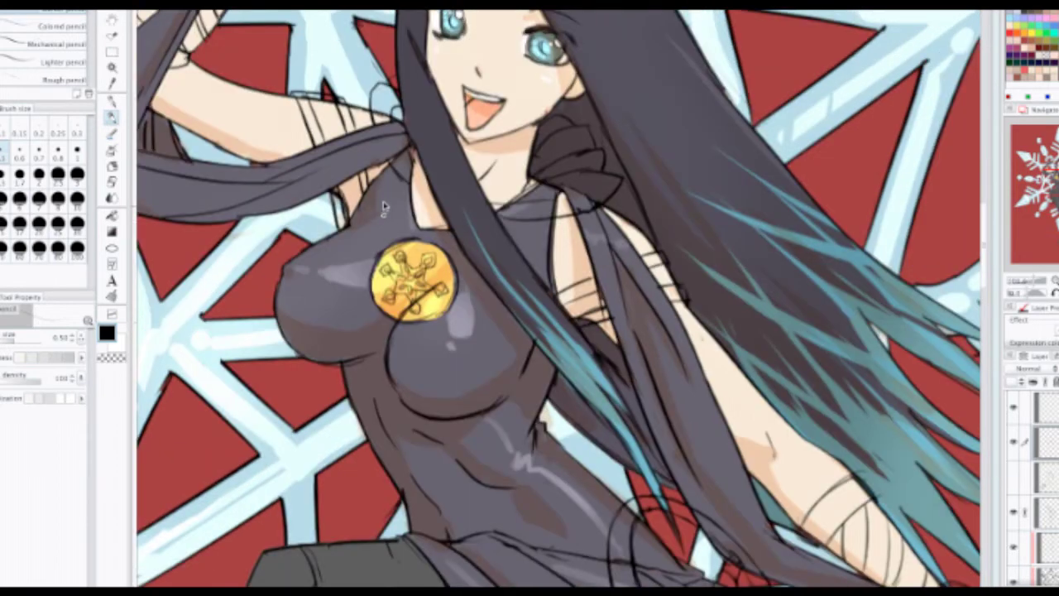
{"action": "mouse_move", "coordinate": [389, 183]}
{"action": "left_mouse_down"}
{"action": "mouse_move", "coordinate": [328, 309]}
{"action": "mouse_move", "coordinate": [494, 313]}
{"action": "left_mouse_up"}
{"action": "scroll", "coordinate": [444, 271], "scroll_direction": "up", "scroll_amount": 2}
{"action": "key", "text": "ctrl+z"}
{"action": "mouse_move", "coordinate": [364, 305]}
{"action": "left_mouse_down"}
{"action": "mouse_move", "coordinate": [431, 325]}
{"action": "mouse_move", "coordinate": [493, 313]}
{"action": "left_mouse_up"}
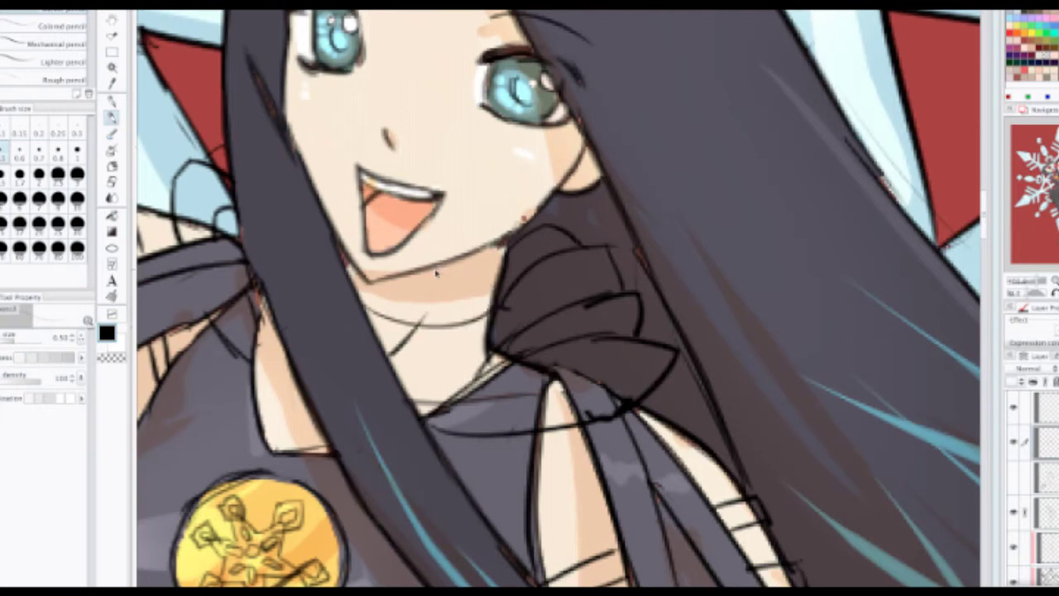
{"action": "mouse_move", "coordinate": [401, 279]}
{"action": "left_mouse_down"}
{"action": "mouse_move", "coordinate": [506, 272]}
{"action": "mouse_move", "coordinate": [457, 275]}
{"action": "mouse_move", "coordinate": [504, 251]}
{"action": "mouse_move", "coordinate": [492, 187]}
{"action": "mouse_move", "coordinate": [467, 277]}
{"action": "left_mouse_up"}
{"action": "scroll", "coordinate": [500, 238], "scroll_direction": "down", "scroll_amount": 3}
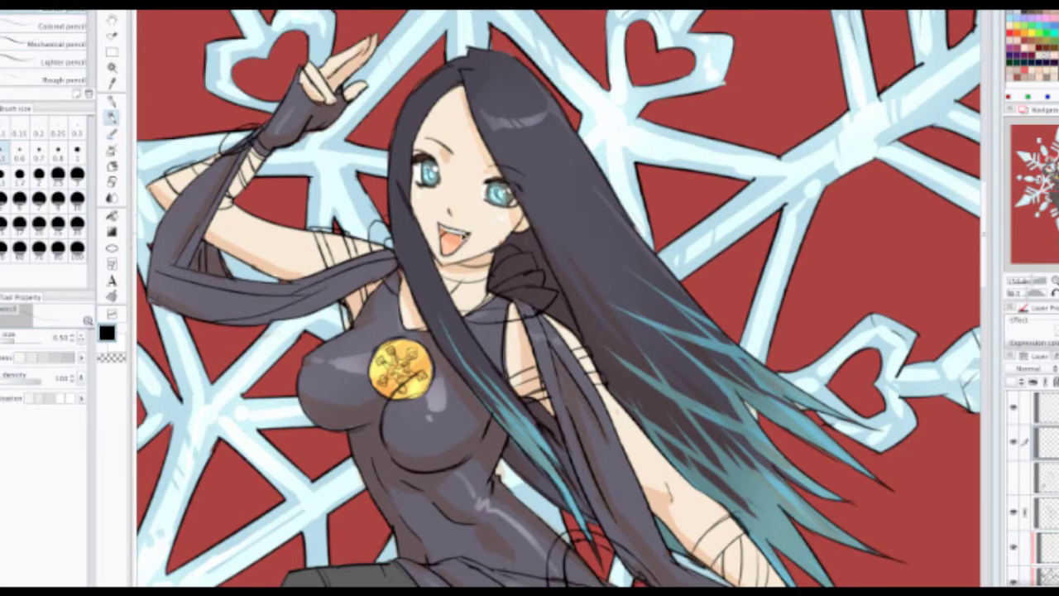
{"action": "scroll", "coordinate": [465, 231], "scroll_direction": "up", "scroll_amount": 2}
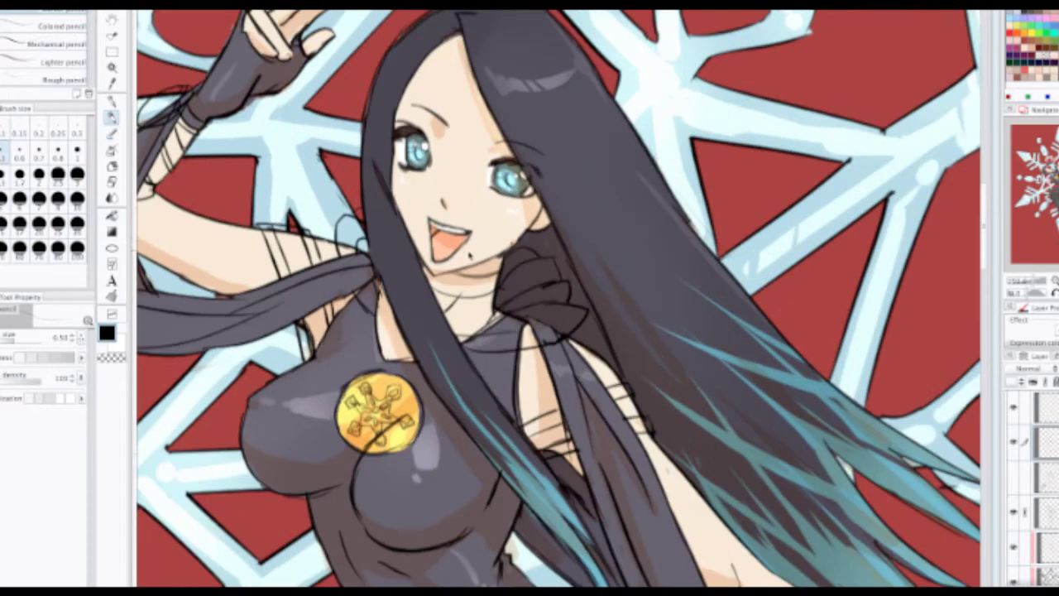
Step: Pencil the outer edge of the ruffle's upper fold toward the long hair behind the shoulder
{"action": "scroll", "coordinate": [468, 258], "scroll_direction": "up", "scroll_amount": 3}
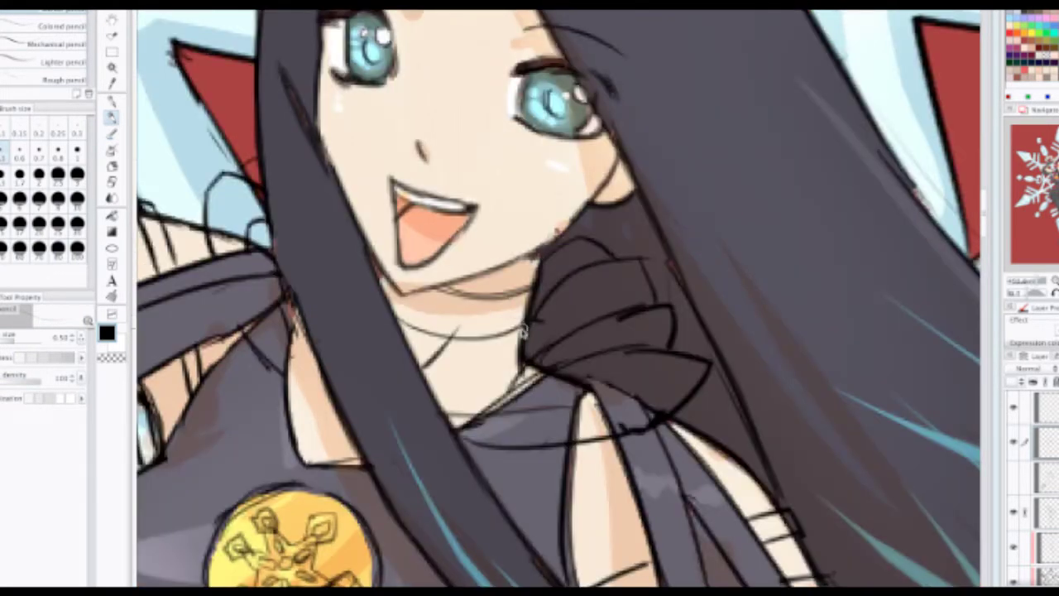
{"action": "mouse_move", "coordinate": [617, 262]}
{"action": "left_mouse_down"}
{"action": "mouse_move", "coordinate": [648, 265]}
{"action": "mouse_move", "coordinate": [677, 269]}
{"action": "left_mouse_up"}
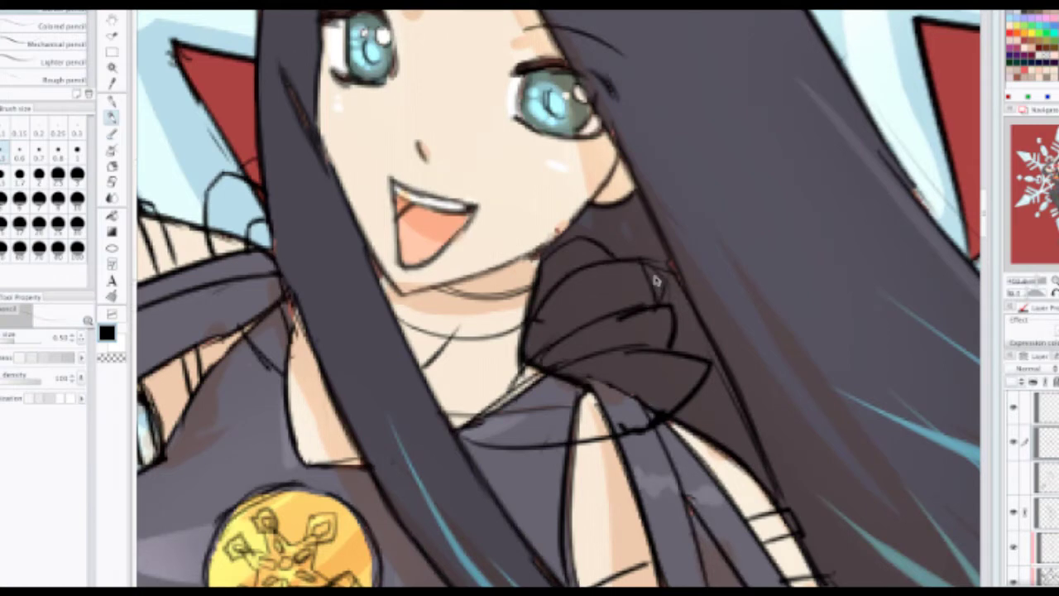
{"action": "scroll", "coordinate": [654, 279], "scroll_direction": "down", "scroll_amount": 2}
{"action": "scroll", "coordinate": [651, 286], "scroll_direction": "down", "scroll_amount": 1}
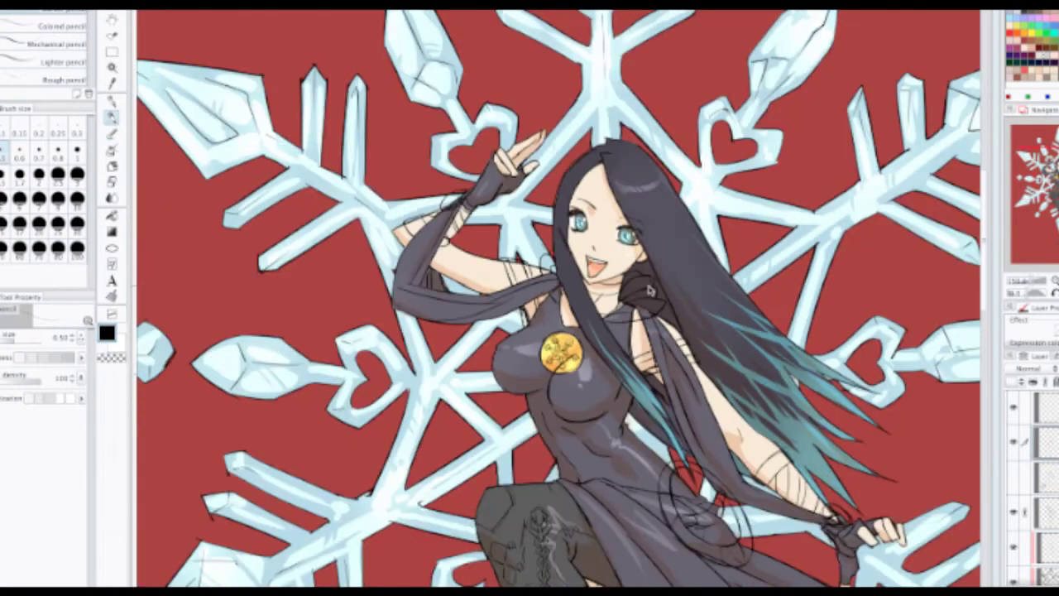
{"action": "scroll", "coordinate": [651, 287], "scroll_direction": "down", "scroll_amount": 1}
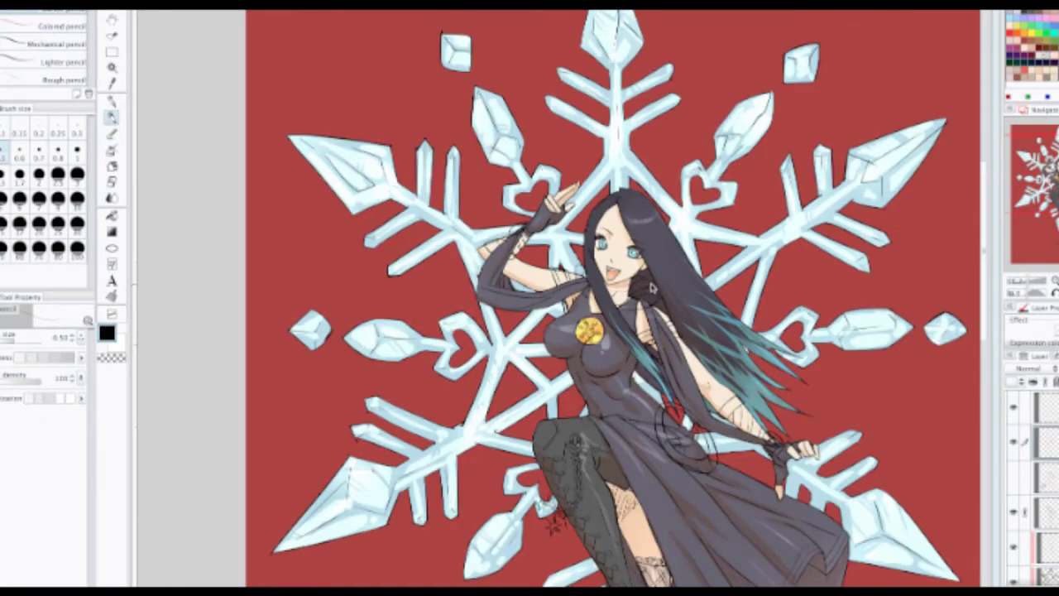
{"action": "scroll", "coordinate": [629, 298], "scroll_direction": "up", "scroll_amount": 1}
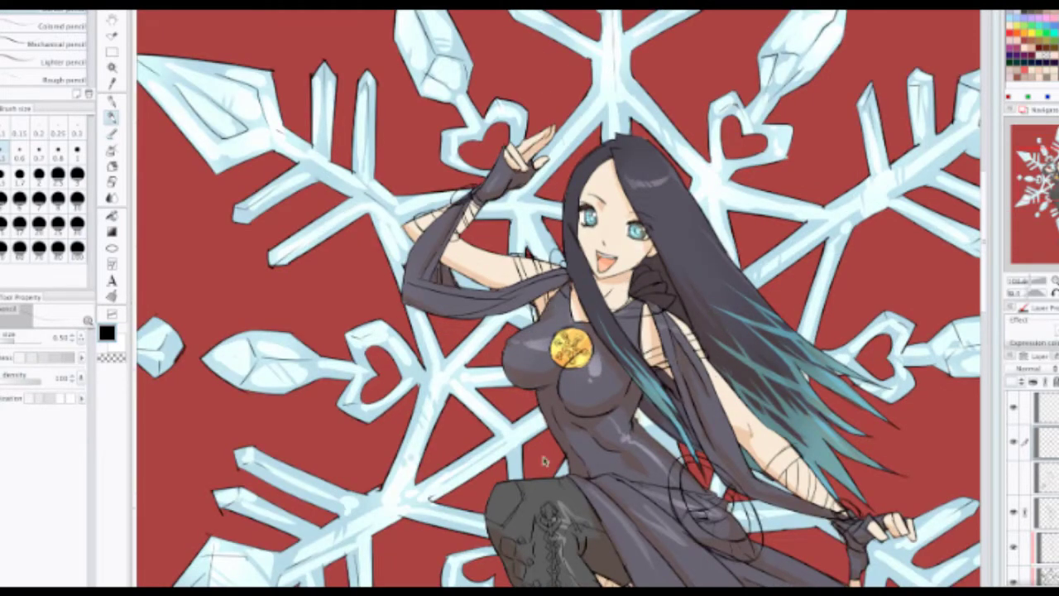
{"action": "scroll", "coordinate": [584, 252], "scroll_direction": "up", "scroll_amount": 1}
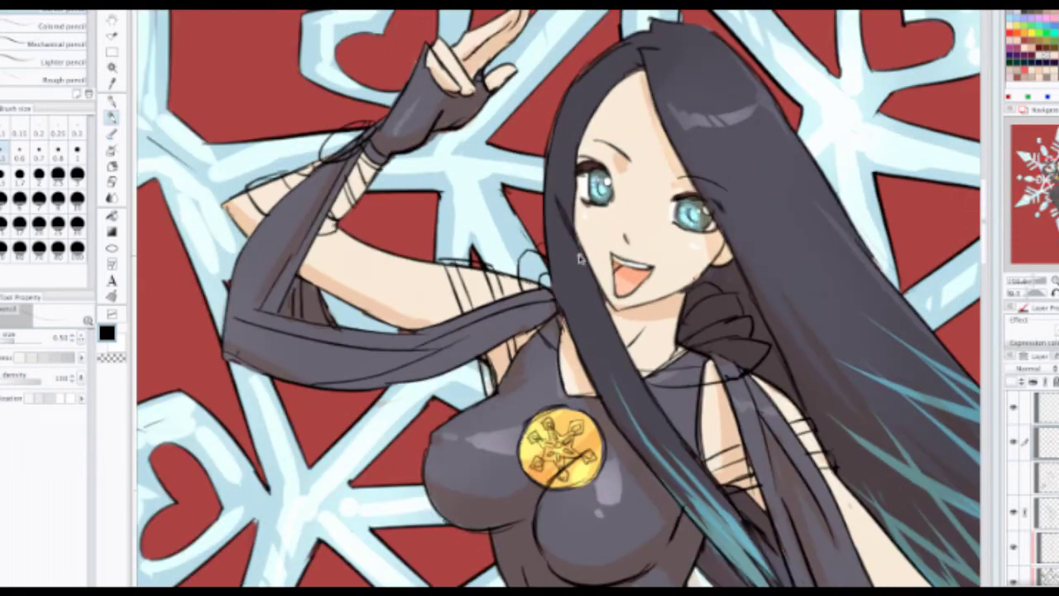
{"action": "key", "text": "e"}
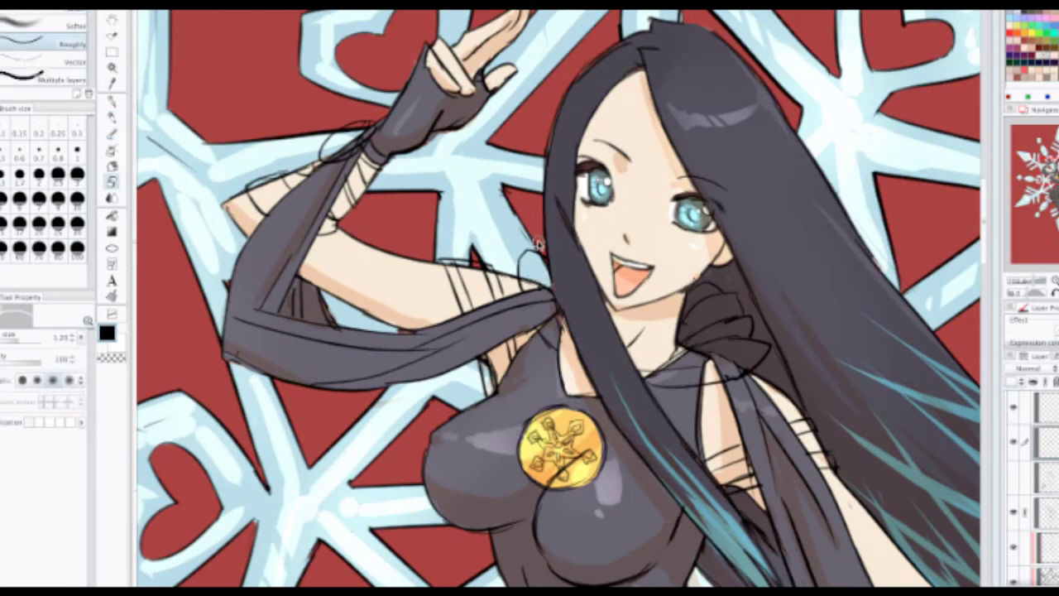
{"action": "key", "text": "p"}
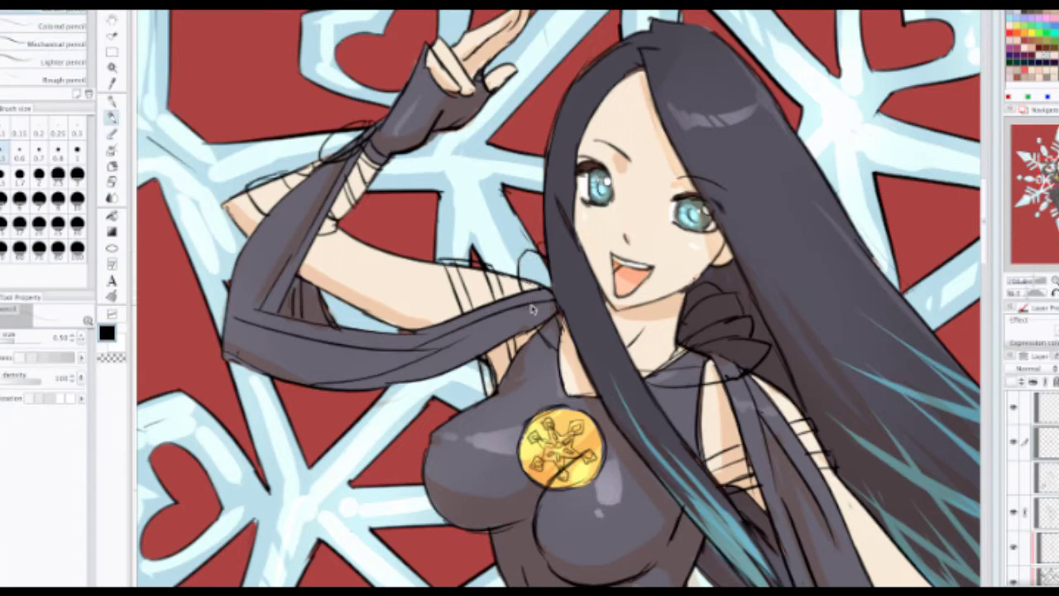
{"action": "scroll", "coordinate": [532, 310], "scroll_direction": "down", "scroll_amount": 2}
{"action": "left_click_drag", "start_coordinate": [539, 324], "coordinate": [511, 246]}
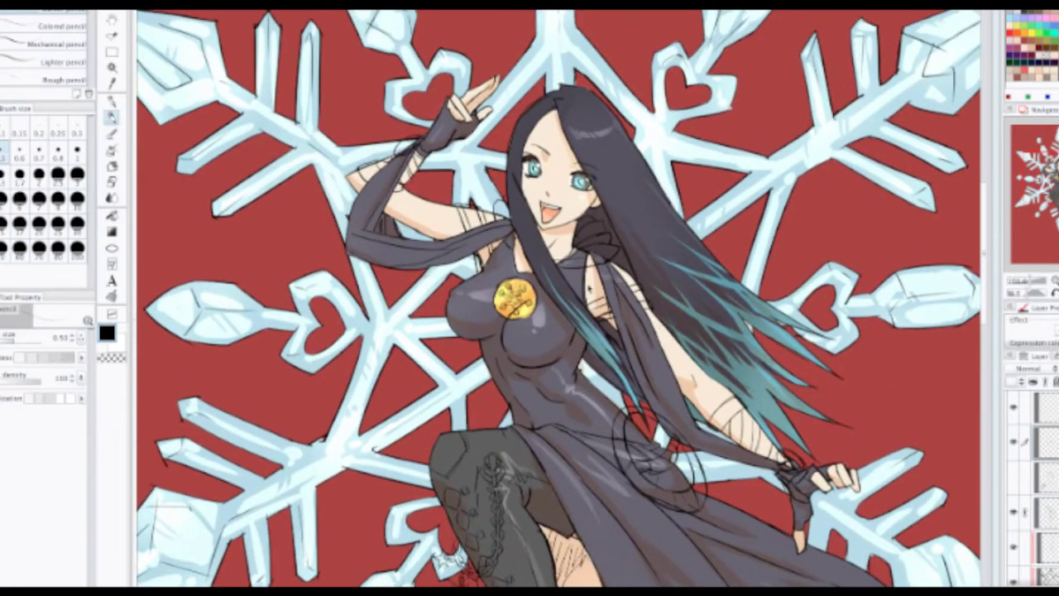
{"action": "scroll", "coordinate": [625, 438], "scroll_direction": "up", "scroll_amount": 2}
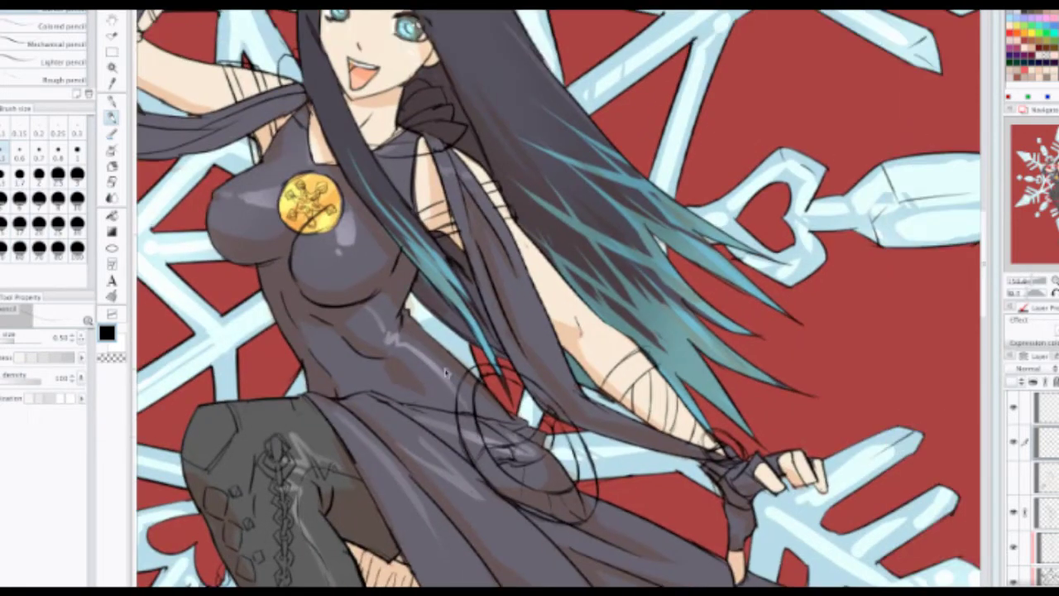
Step: Switch to the Multiply line-art layer and inspect the hip ring, the sleeve and the figure as a whole
{"action": "scroll", "coordinate": [472, 437], "scroll_direction": "down", "scroll_amount": 1}
{"action": "left_click_drag", "start_coordinate": [479, 455], "coordinate": [461, 386]}
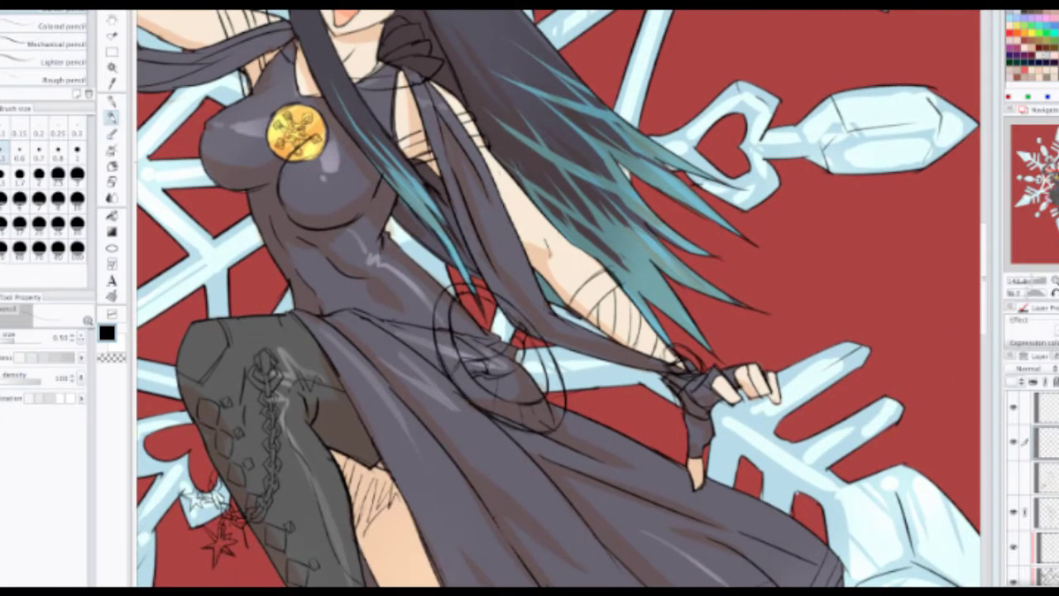
{"action": "left_click", "coordinate": [542, 387], "text": "ctrl+shift"}
{"action": "scroll", "coordinate": [530, 392], "scroll_direction": "up", "scroll_amount": 2}
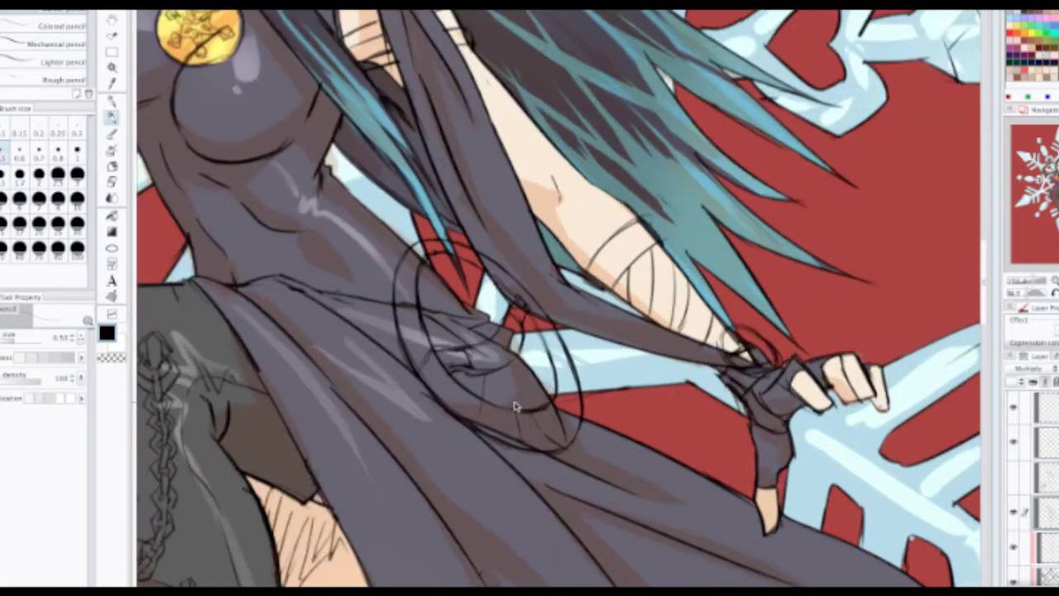
{"action": "key", "text": "e"}
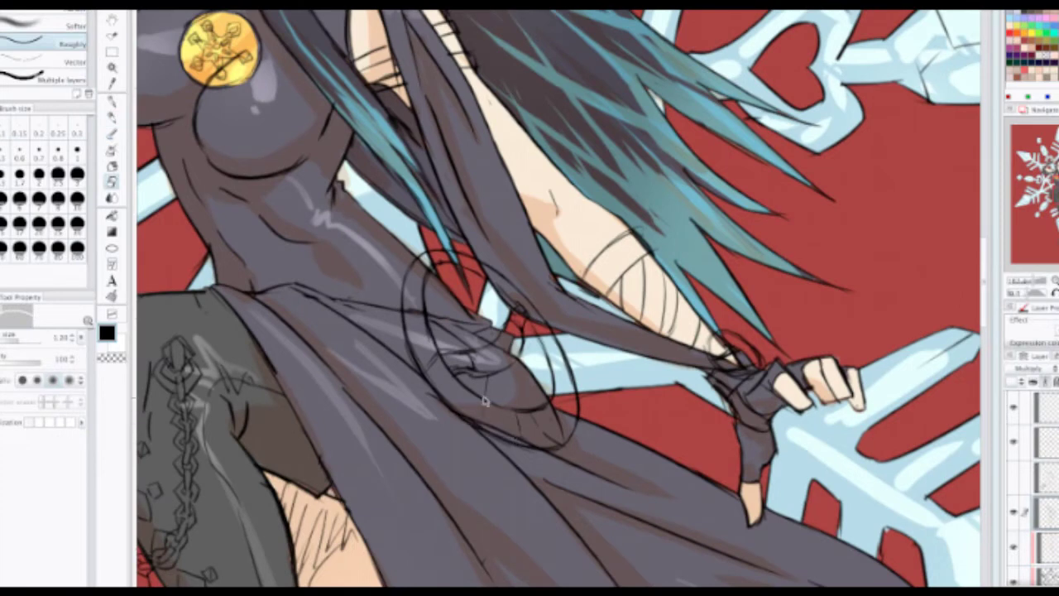
{"action": "scroll", "coordinate": [491, 405], "scroll_direction": "down", "scroll_amount": 2}
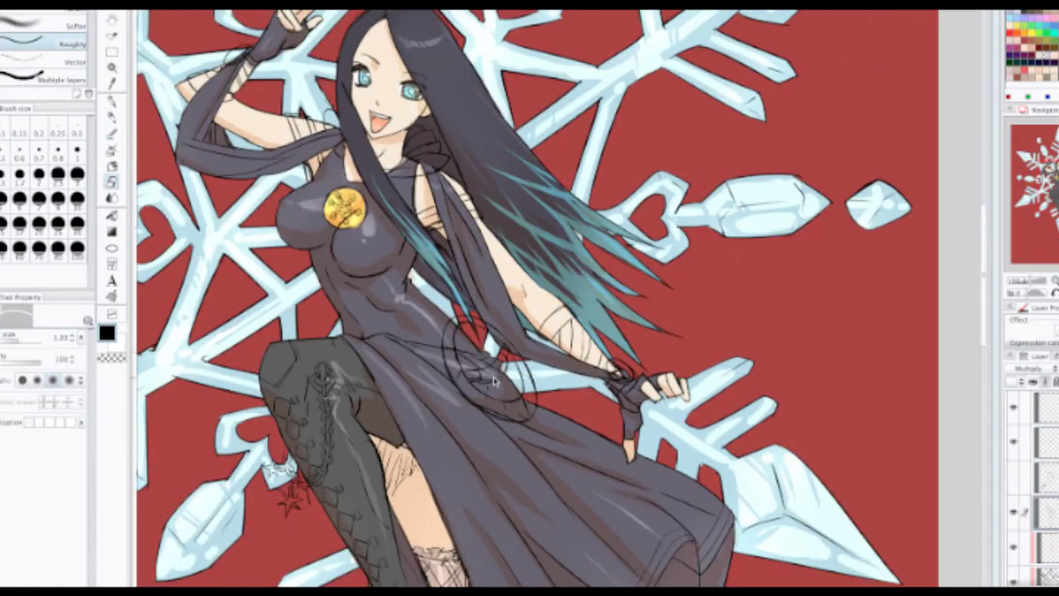
{"action": "scroll", "coordinate": [494, 381], "scroll_direction": "down", "scroll_amount": 3}
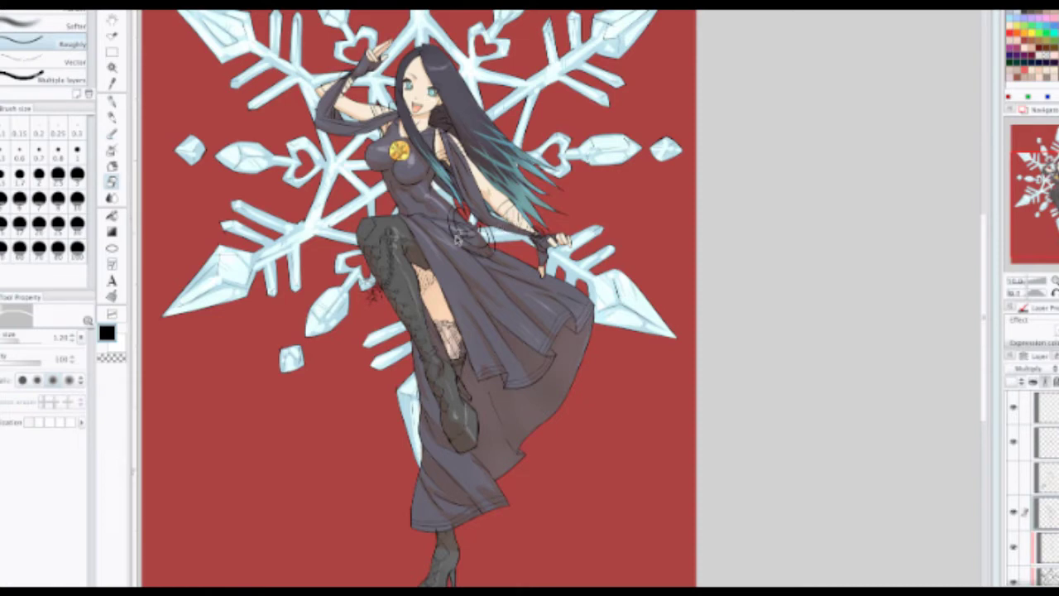
{"action": "scroll", "coordinate": [372, 116], "scroll_direction": "up", "scroll_amount": 2}
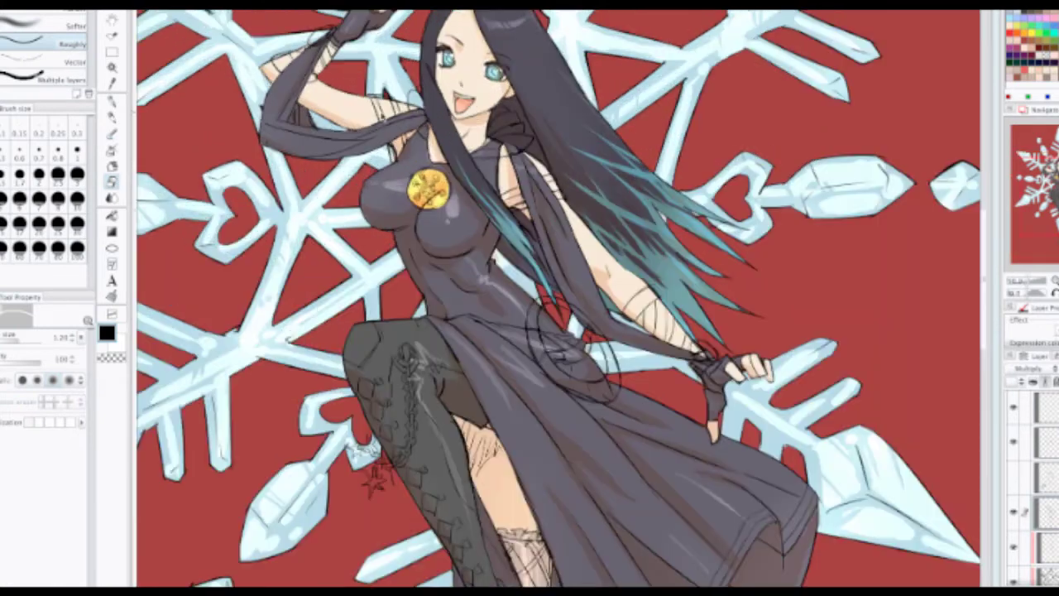
{"action": "scroll", "coordinate": [600, 237], "scroll_direction": "up", "scroll_amount": 3}
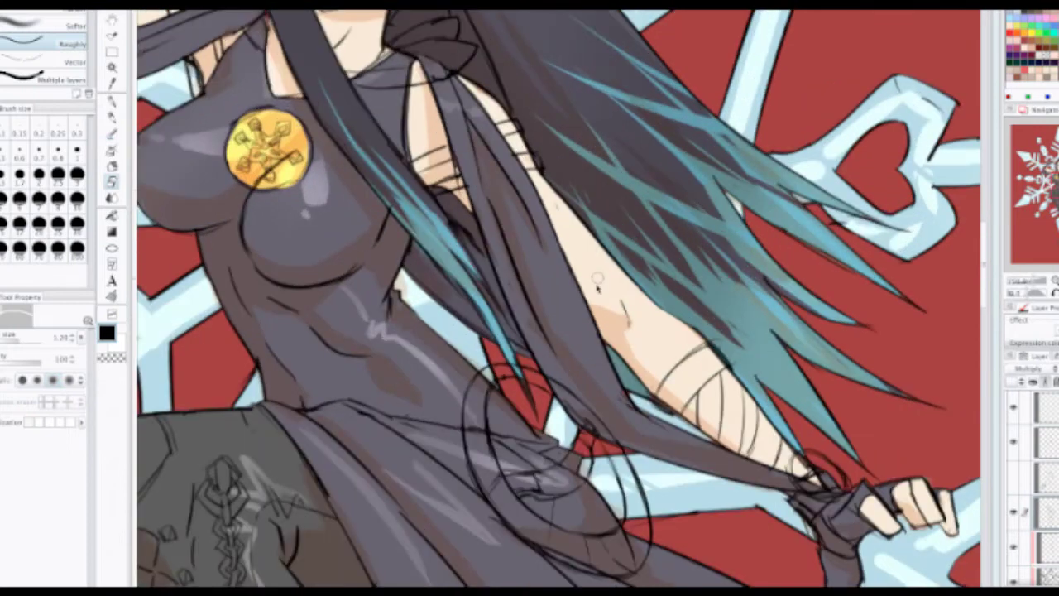
Step: Try penciling an extra bandage band across the lowered forearm, just below the elbow
{"action": "key", "text": "g"}
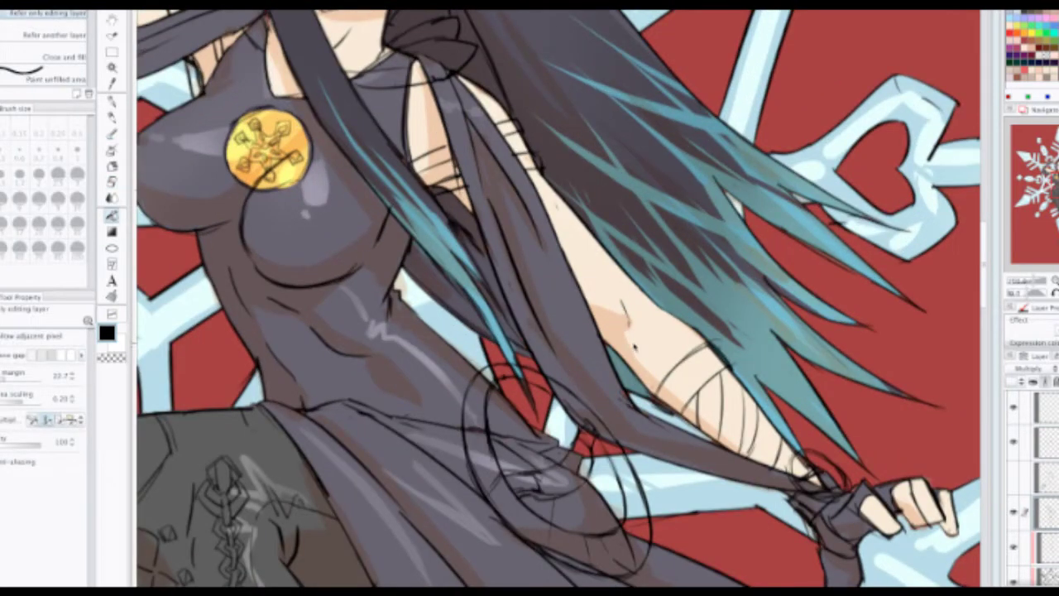
{"action": "key", "text": "p"}
{"action": "mouse_move", "coordinate": [619, 351]}
{"action": "left_mouse_down"}
{"action": "mouse_move", "coordinate": [666, 298]}
{"action": "mouse_move", "coordinate": [642, 326]}
{"action": "mouse_move", "coordinate": [669, 308]}
{"action": "left_mouse_up"}
{"action": "key", "text": "ctrl+z"}
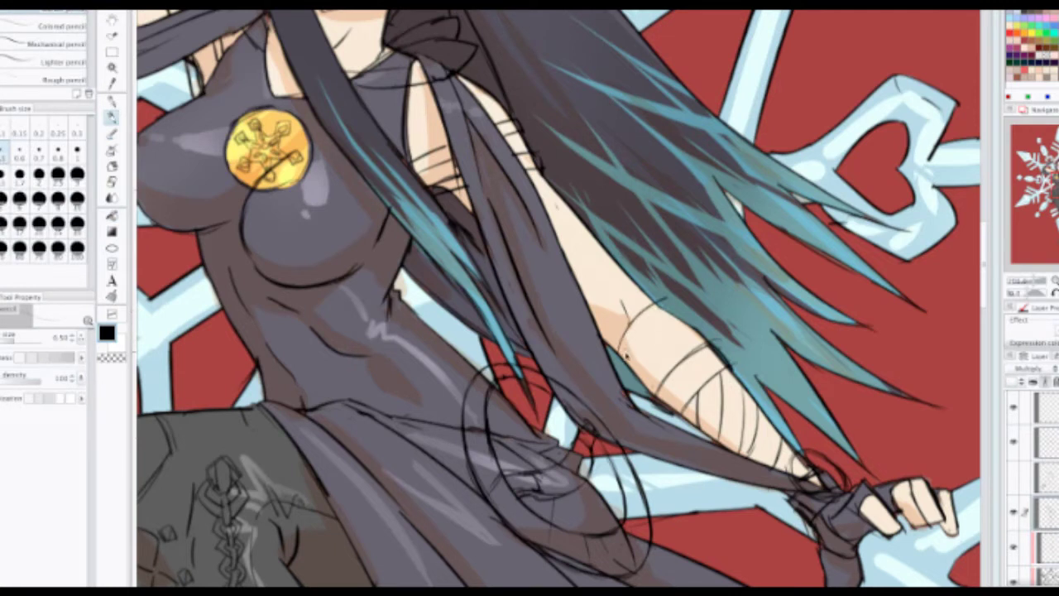
{"action": "mouse_move", "coordinate": [627, 354]}
{"action": "left_mouse_down"}
{"action": "mouse_move", "coordinate": [660, 308]}
{"action": "mouse_move", "coordinate": [701, 334]}
{"action": "left_mouse_up"}
{"action": "key", "text": "ctrl+z"}
{"action": "left_click_drag", "start_coordinate": [668, 300], "coordinate": [702, 337]}
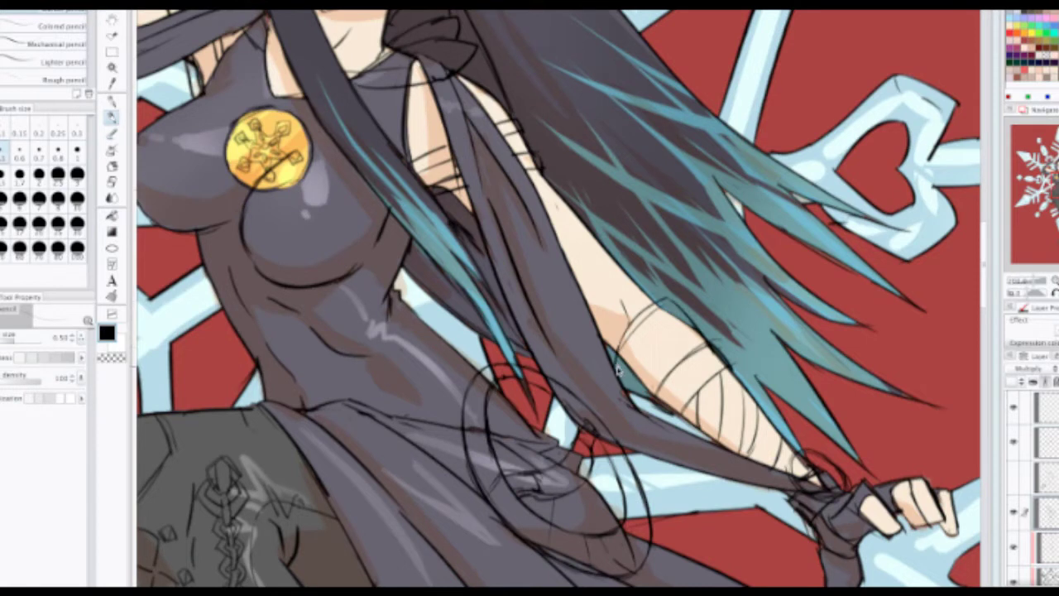
{"action": "key", "text": "ctrl+z"}
{"action": "key", "text": "ctrl+z"}
{"action": "key", "text": "ctrl+z"}
{"action": "key", "text": "ctrl+z"}
{"action": "key", "text": "ctrl+z"}
Step: Try penciling steeper diagonal wrap lines from the elbow down to the existing forearm bandage
{"action": "left_click_drag", "start_coordinate": [656, 305], "coordinate": [674, 379]}
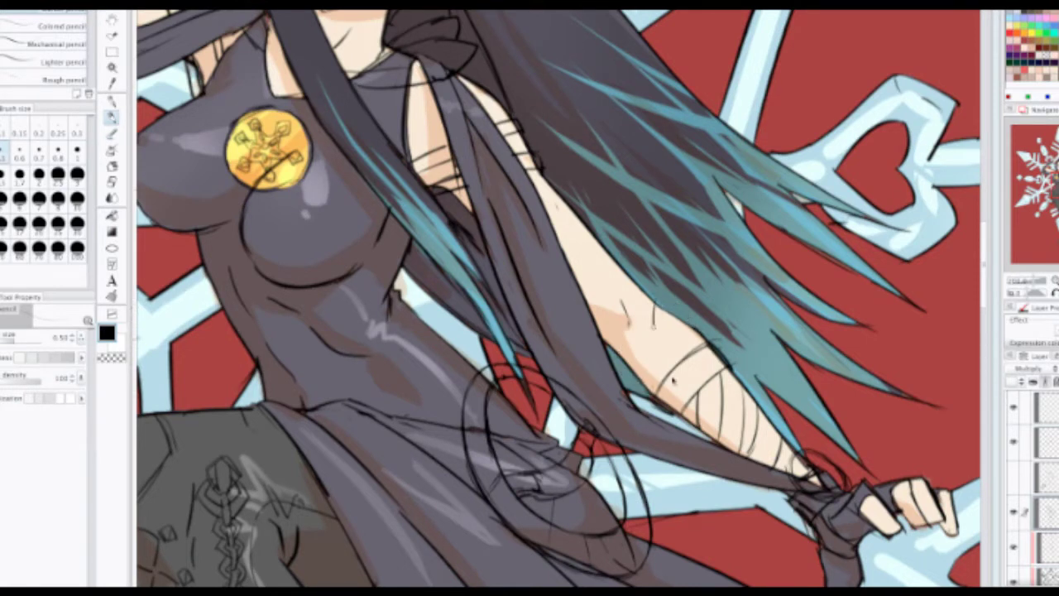
{"action": "left_click_drag", "start_coordinate": [660, 309], "coordinate": [675, 371]}
{"action": "left_click_drag", "start_coordinate": [663, 299], "coordinate": [711, 351]}
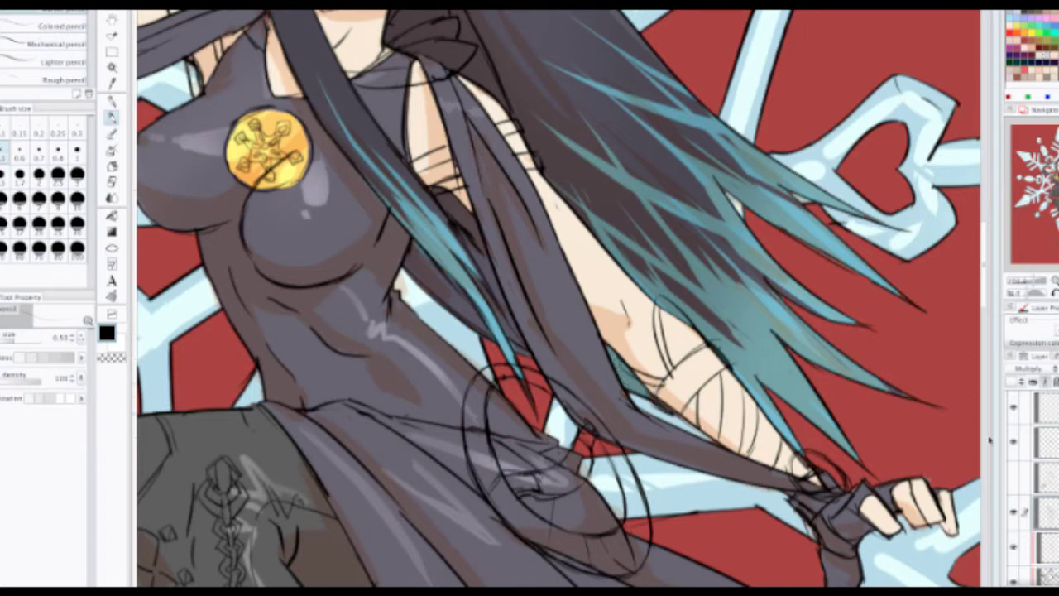
{"action": "key", "text": "ctrl+z"}
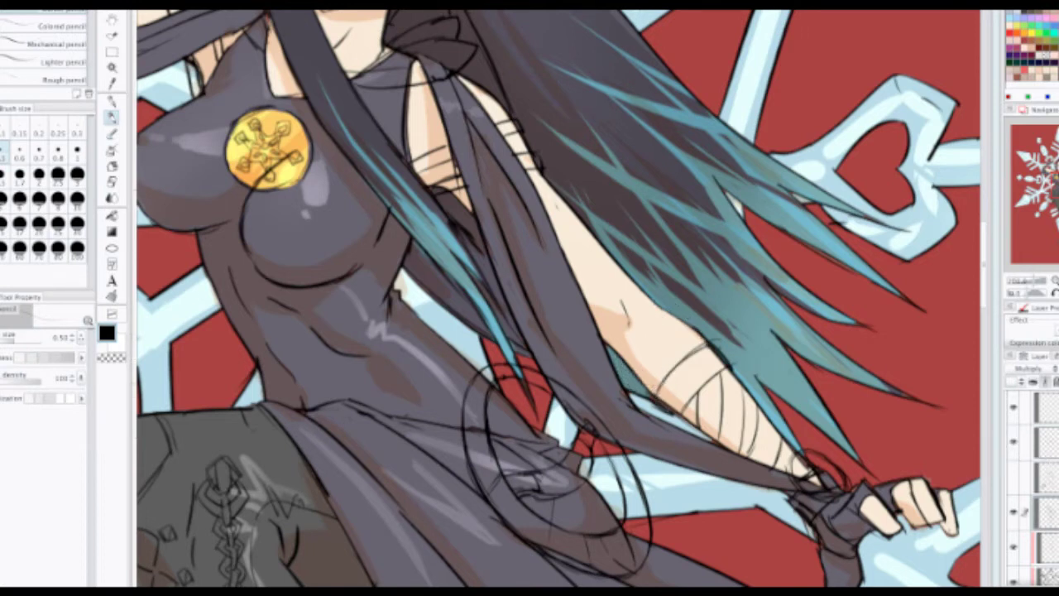
Step: Collapse the layer folders and hide the character's colours and the ice snowflake
{"action": "scroll", "coordinate": [1055, 474], "scroll_direction": "down", "scroll_amount": 5}
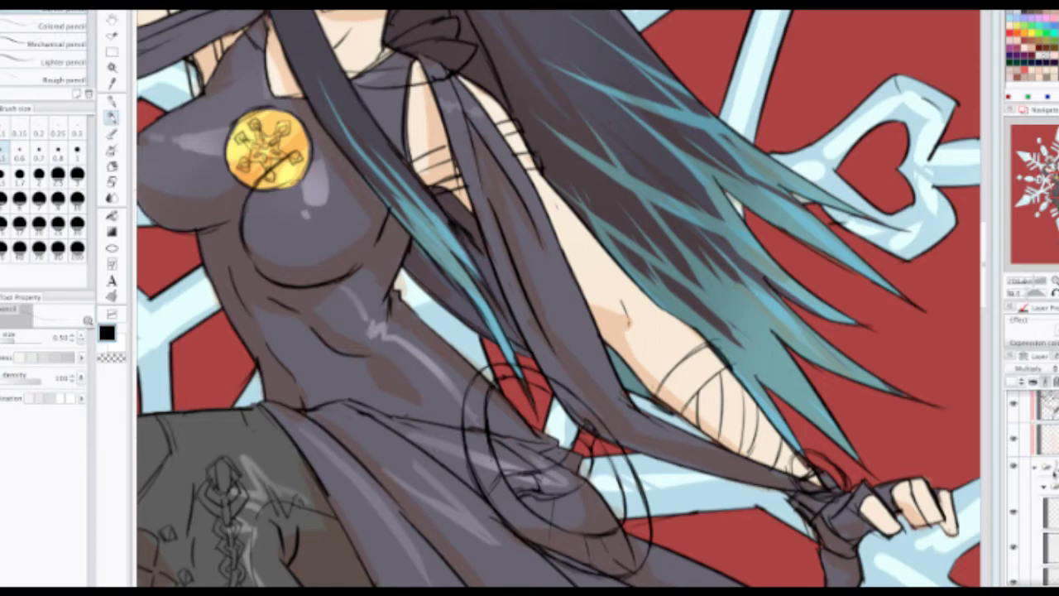
{"action": "left_click", "coordinate": [1036, 468]}
{"action": "left_click", "coordinate": [1015, 468]}
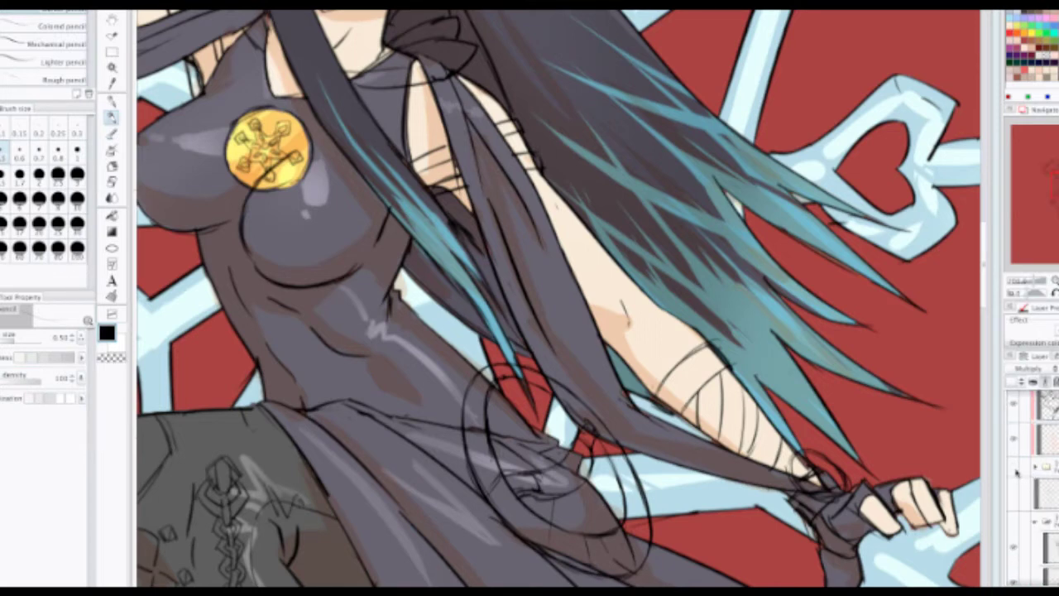
{"action": "left_click", "coordinate": [1015, 468]}
{"action": "left_click", "coordinate": [1014, 468]}
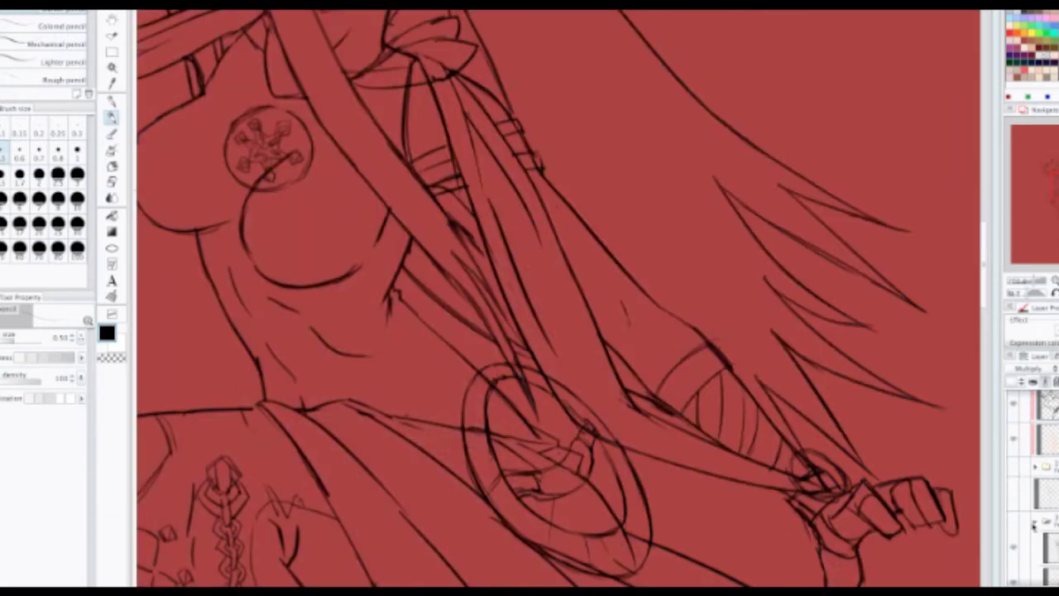
{"action": "left_click", "coordinate": [1034, 521]}
{"action": "scroll", "coordinate": [1033, 497], "scroll_direction": "down", "scroll_amount": 2}
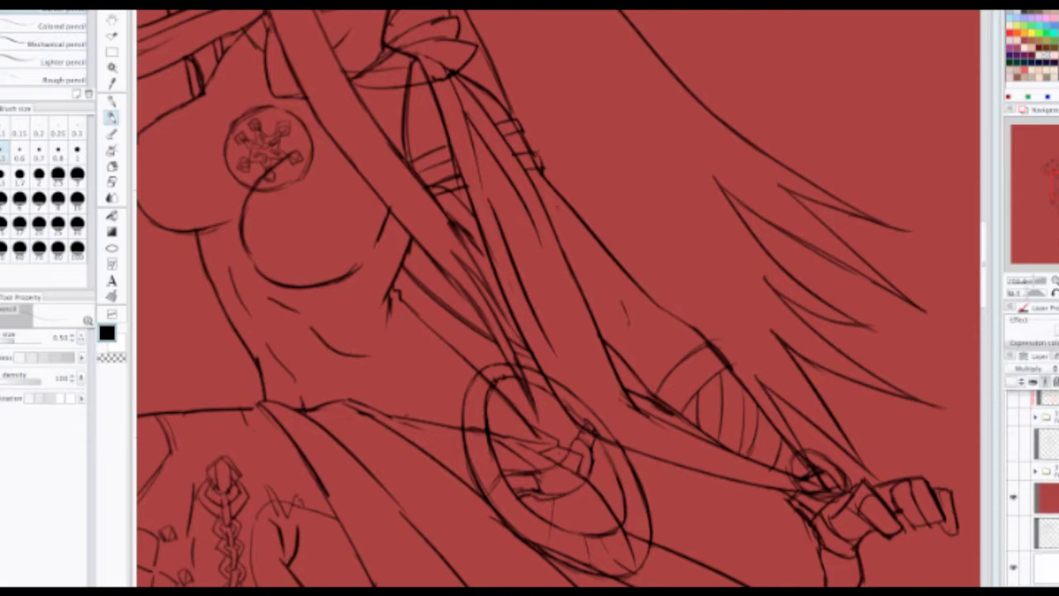
Step: Hide the solid red background layer so the line art stands on white
{"action": "scroll", "coordinate": [1034, 496], "scroll_direction": "up", "scroll_amount": 6}
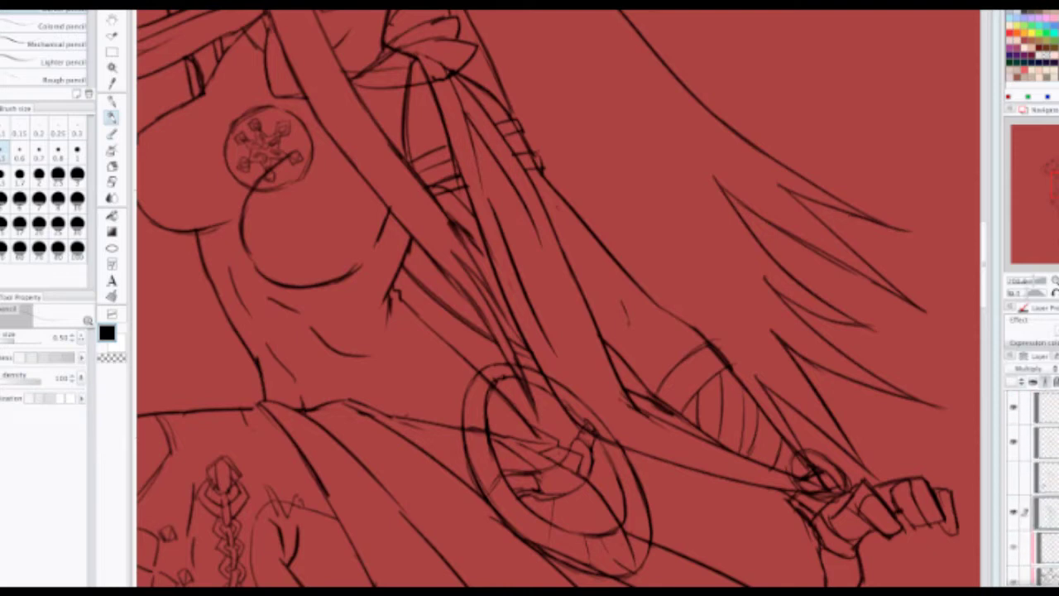
{"action": "scroll", "coordinate": [1033, 496], "scroll_direction": "down", "scroll_amount": 8}
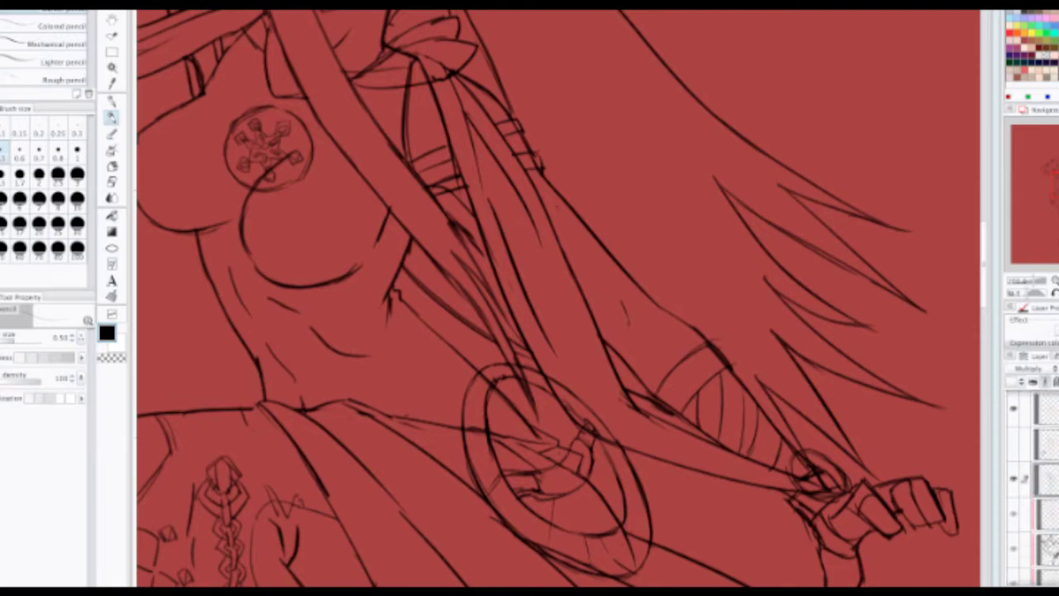
{"action": "scroll", "coordinate": [1028, 512], "scroll_direction": "down", "scroll_amount": 4}
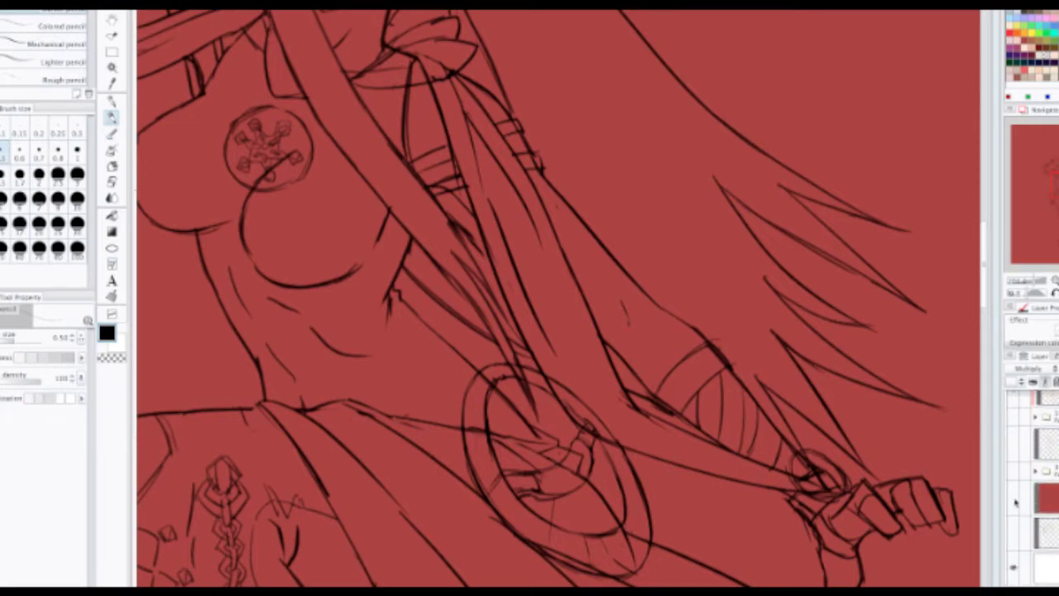
{"action": "left_click", "coordinate": [1017, 503]}
{"action": "scroll", "coordinate": [1017, 488], "scroll_direction": "up", "scroll_amount": 3}
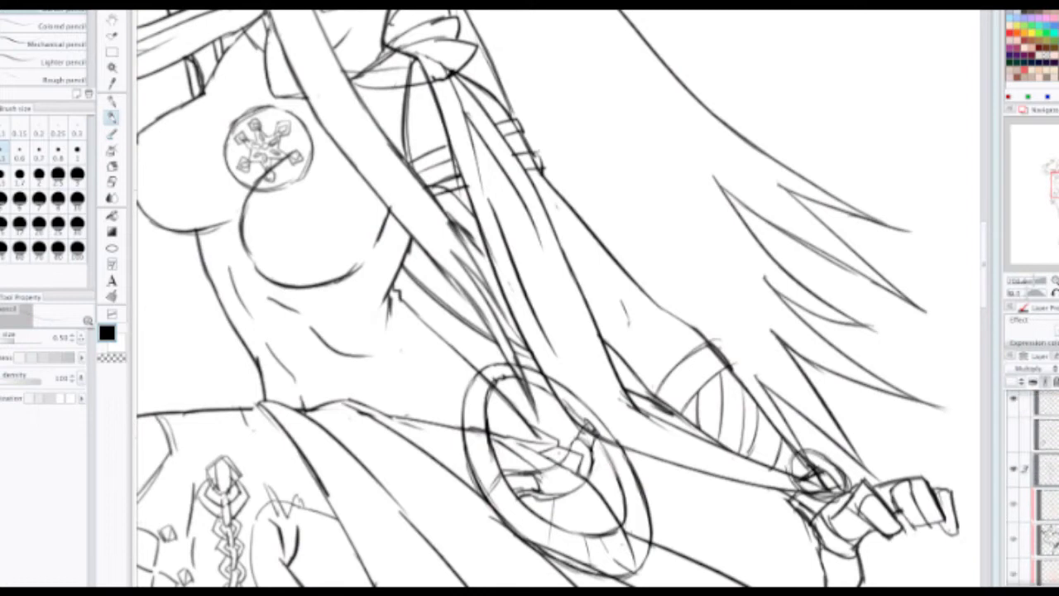
{"action": "scroll", "coordinate": [1035, 488], "scroll_direction": "up", "scroll_amount": 2}
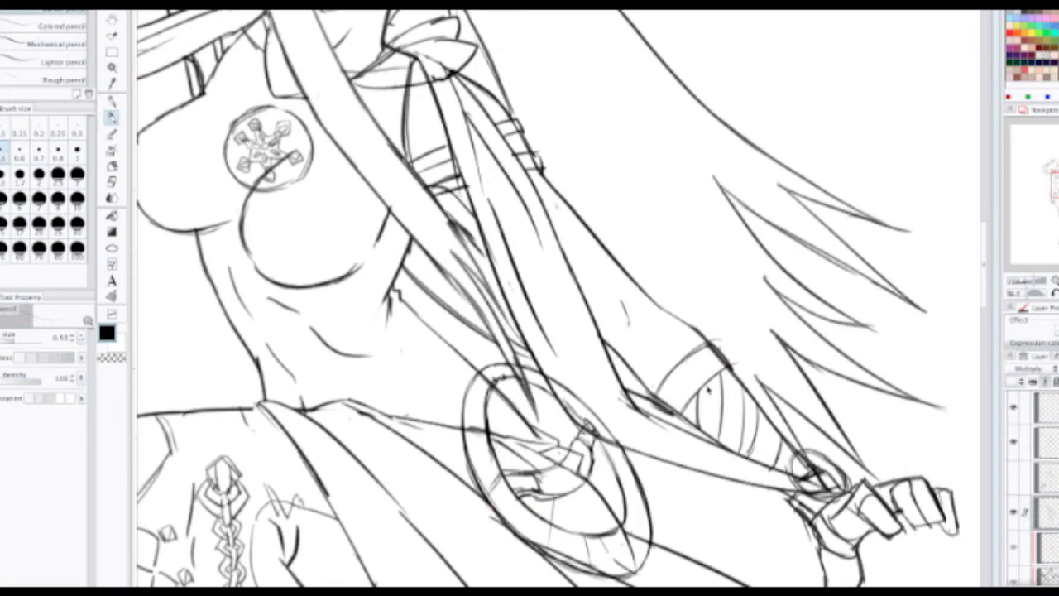
{"action": "scroll", "coordinate": [711, 360], "scroll_direction": "down", "scroll_amount": 1}
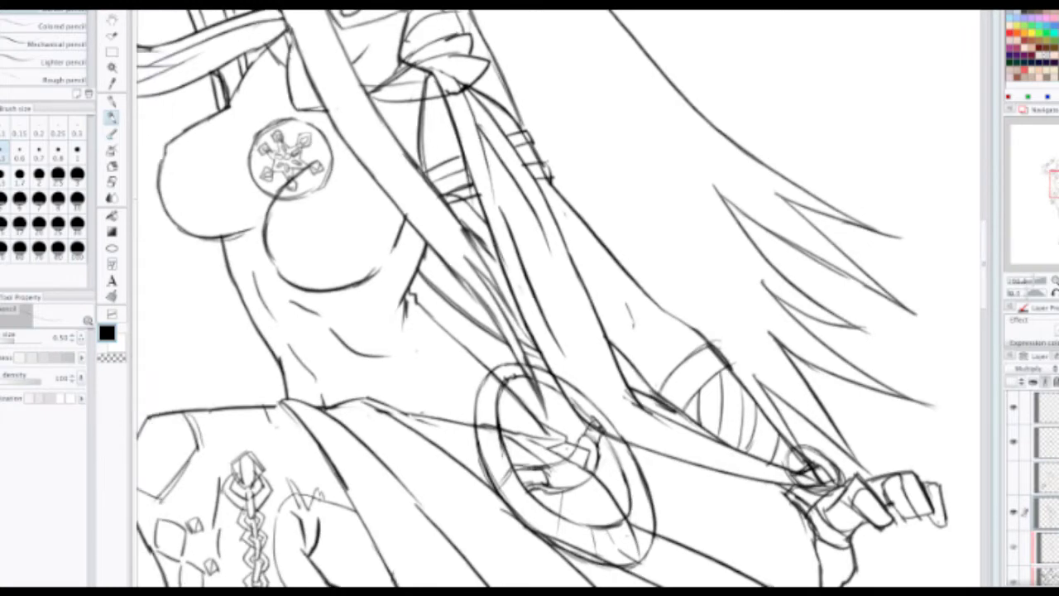
Step: Select the accessory line-art layer and toggle its visibility off and on to check which lines it holds
{"action": "left_click", "coordinate": [1046, 442]}
{"action": "left_click", "coordinate": [1015, 443]}
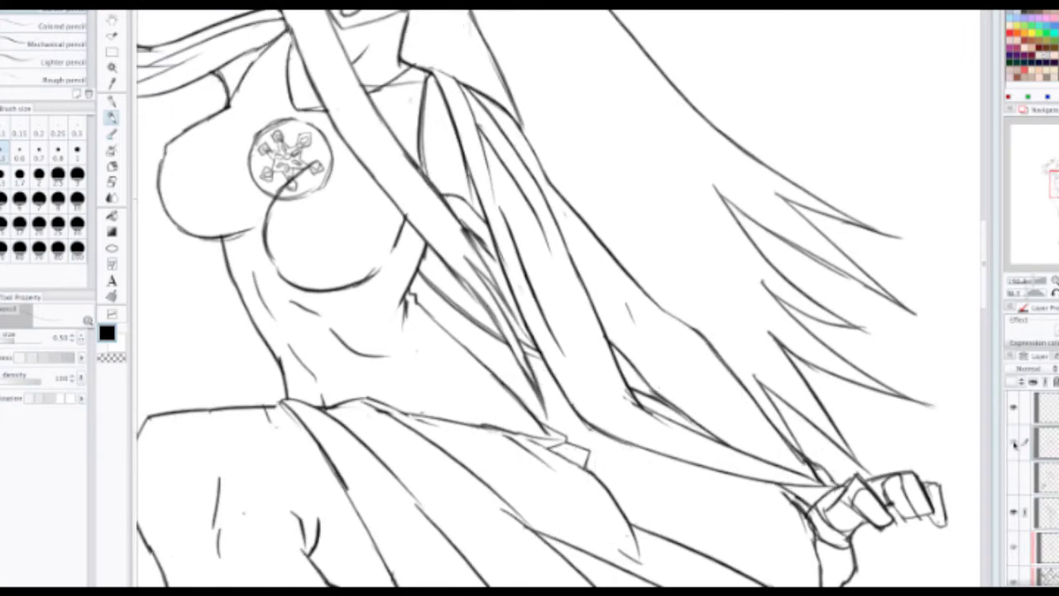
{"action": "left_click", "coordinate": [1015, 443]}
Step: Pencil the rounded outer edge of the uppermost forearm bandage and erase the stray line inside it
{"action": "scroll", "coordinate": [703, 353], "scroll_direction": "up", "scroll_amount": 3}
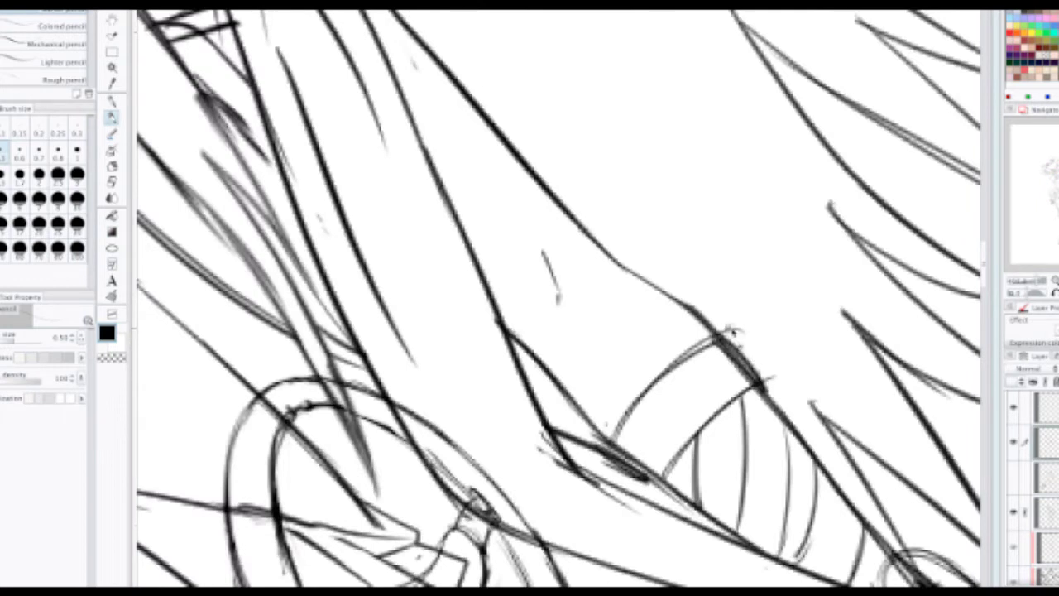
{"action": "left_click_drag", "start_coordinate": [734, 332], "coordinate": [767, 393]}
{"action": "key", "text": "ctrl+z"}
{"action": "left_click_drag", "start_coordinate": [733, 331], "coordinate": [768, 394]}
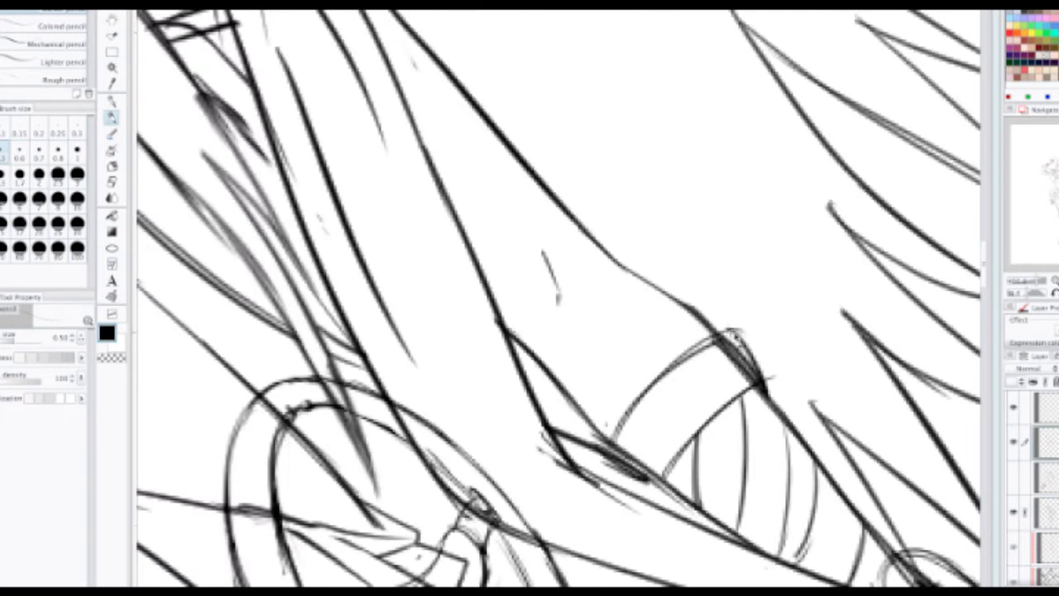
{"action": "left_click_drag", "start_coordinate": [735, 333], "coordinate": [761, 388]}
{"action": "key", "text": "e"}
{"action": "mouse_move", "coordinate": [742, 366]}
{"action": "left_mouse_down"}
{"action": "mouse_move", "coordinate": [725, 351]}
{"action": "mouse_move", "coordinate": [743, 374]}
{"action": "mouse_move", "coordinate": [726, 360]}
{"action": "mouse_move", "coordinate": [728, 343]}
{"action": "mouse_move", "coordinate": [761, 377]}
{"action": "left_mouse_up"}
{"action": "key", "text": "p"}
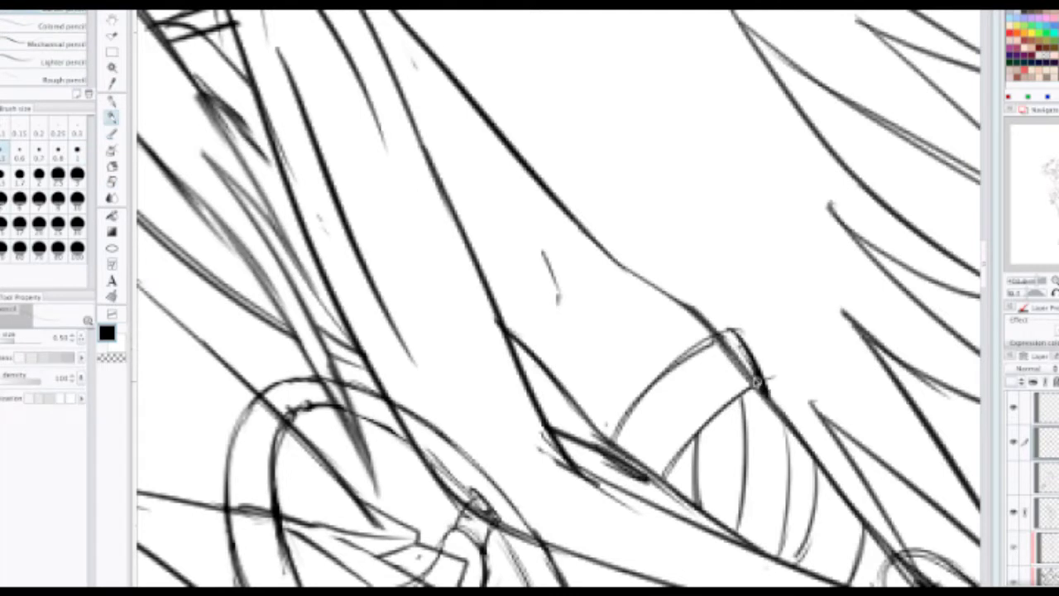
Step: Pencil the outer edge of the next forearm wrap and erase the long curved wrap line below it
{"action": "scroll", "coordinate": [758, 381], "scroll_direction": "down", "scroll_amount": 2}
{"action": "scroll", "coordinate": [758, 379], "scroll_direction": "down", "scroll_amount": 2}
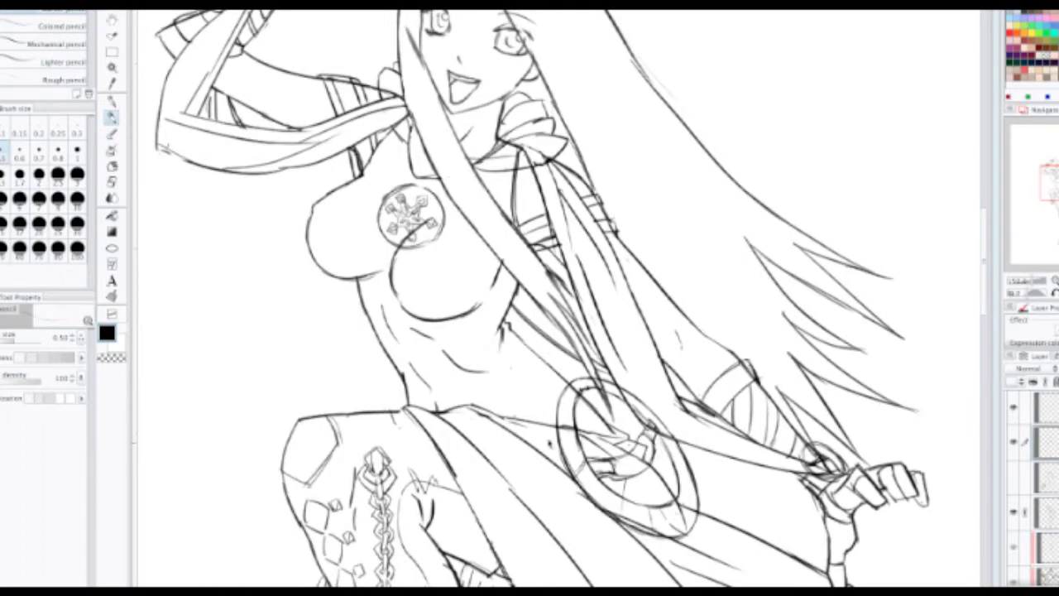
{"action": "left_click_drag", "start_coordinate": [534, 324], "coordinate": [573, 417]}
{"action": "left_click_drag", "start_coordinate": [430, 412], "coordinate": [384, 332]}
{"action": "scroll", "coordinate": [636, 353], "scroll_direction": "up", "scroll_amount": 1}
{"action": "scroll", "coordinate": [662, 373], "scroll_direction": "up", "scroll_amount": 2}
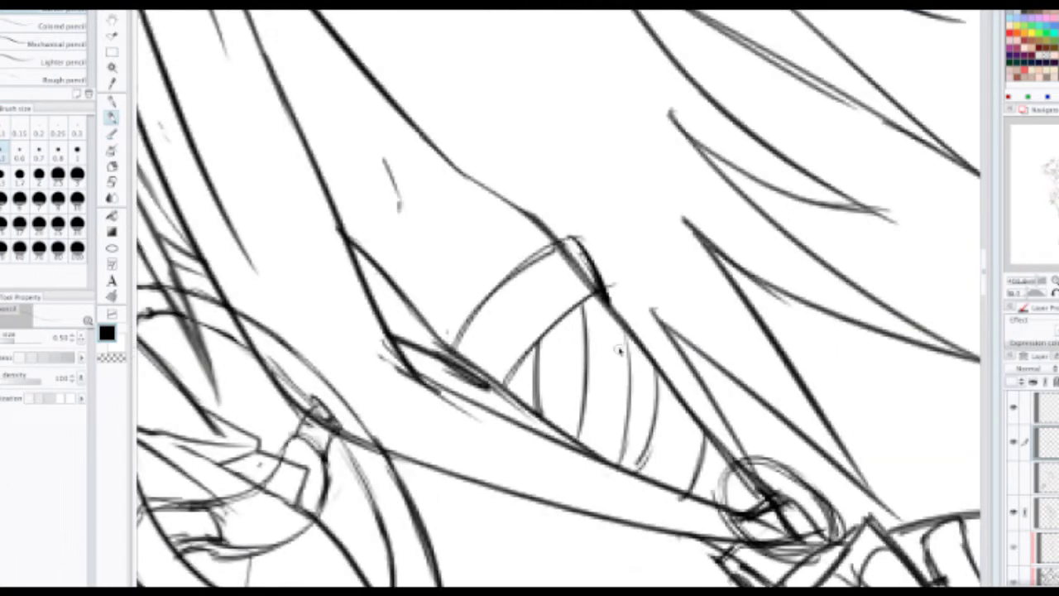
{"action": "key", "text": "e"}
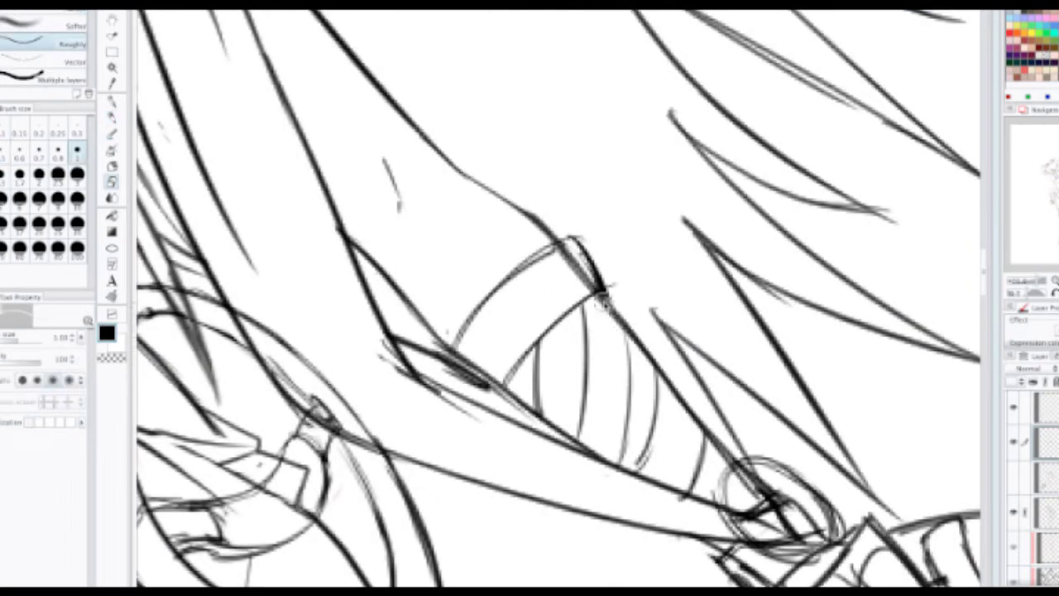
{"action": "key", "text": "p"}
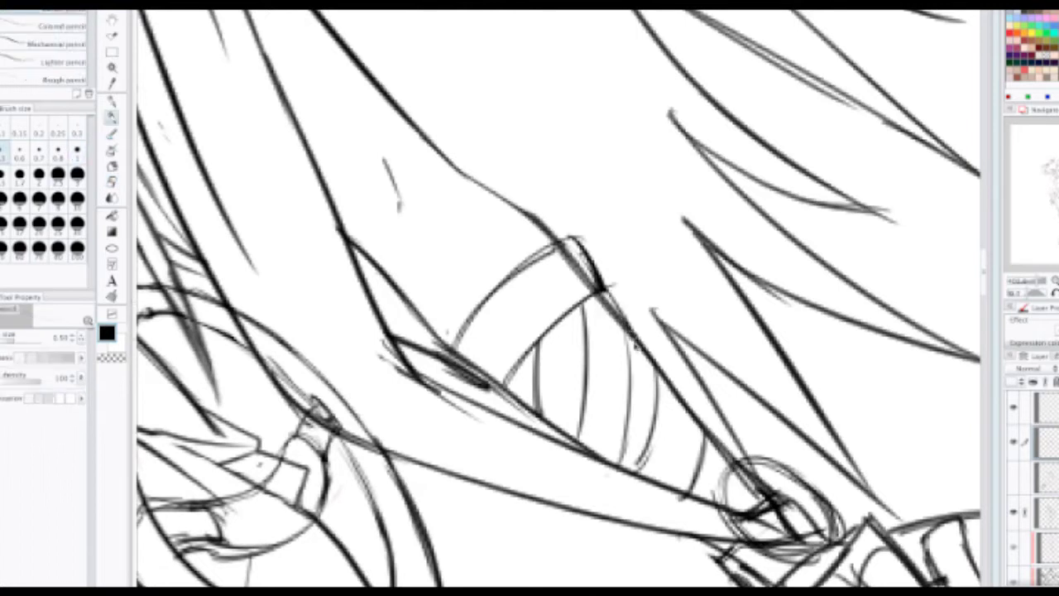
{"action": "key", "text": "e"}
{"action": "mouse_move", "coordinate": [613, 357]}
{"action": "left_mouse_down"}
{"action": "mouse_move", "coordinate": [626, 455]}
{"action": "mouse_move", "coordinate": [627, 373]}
{"action": "mouse_move", "coordinate": [621, 355]}
{"action": "mouse_move", "coordinate": [619, 448]}
{"action": "left_mouse_up"}
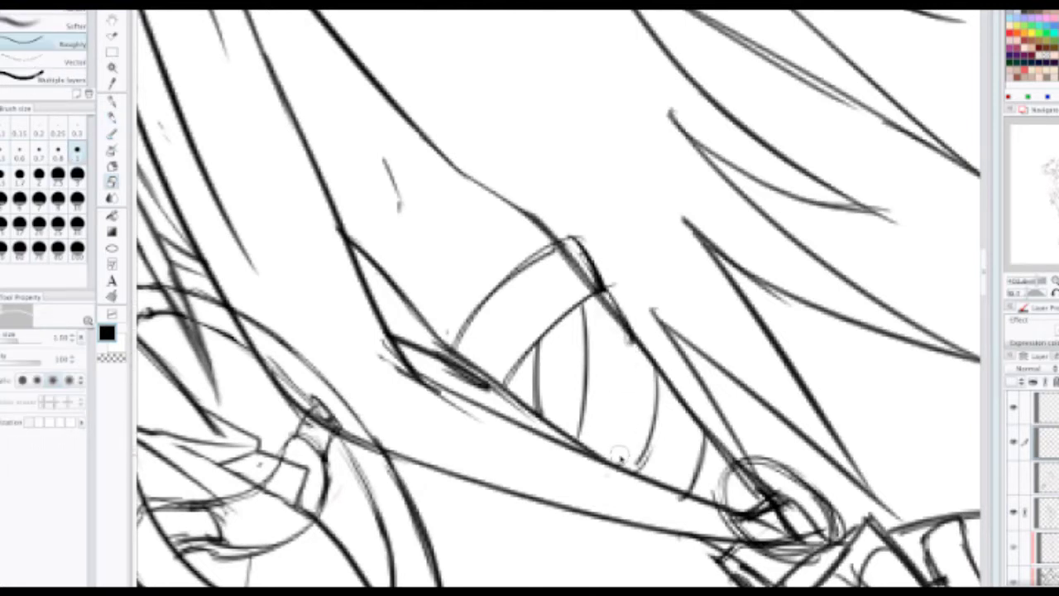
Step: Try penciling a replacement wrap line beside the middle curve of the bandaged forearm
{"action": "key", "text": "p"}
{"action": "left_click_drag", "start_coordinate": [592, 307], "coordinate": [584, 443]}
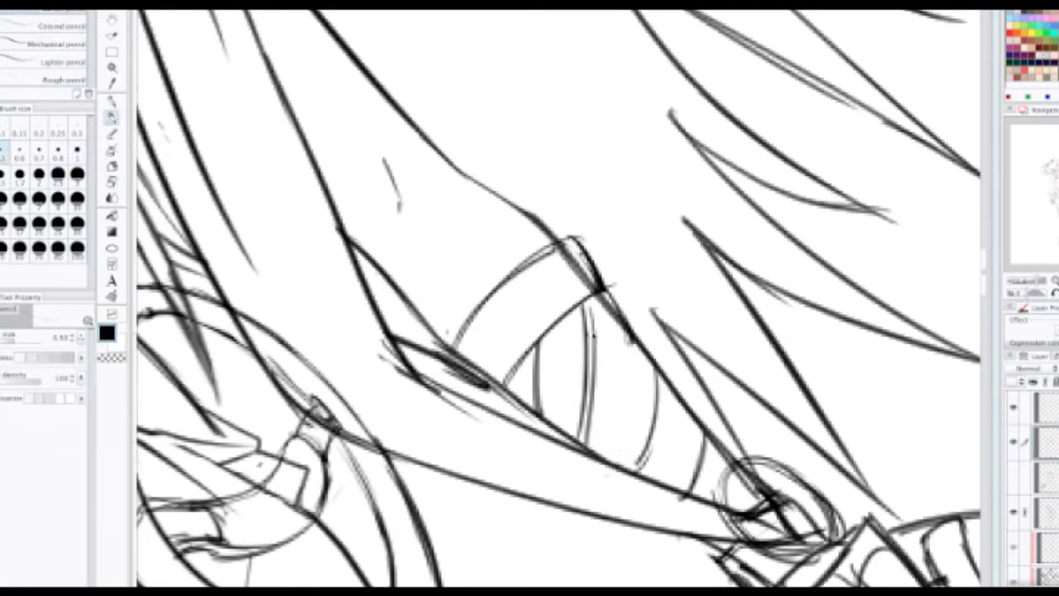
{"action": "key", "text": "ctrl+z"}
{"action": "left_click_drag", "start_coordinate": [595, 301], "coordinate": [595, 443]}
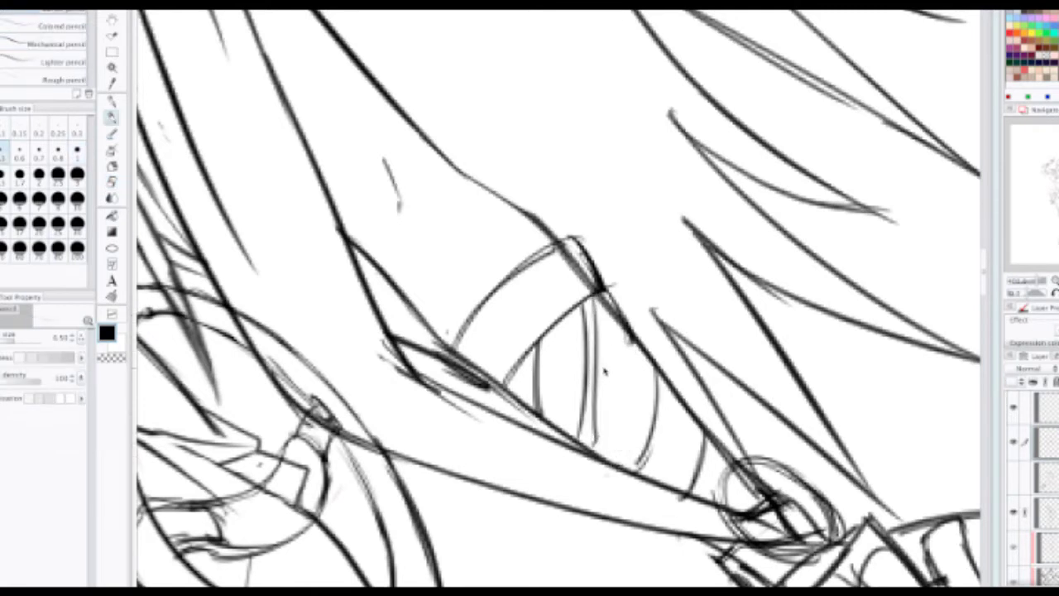
{"action": "key", "text": "ctrl+z"}
{"action": "mouse_move", "coordinate": [628, 397]}
{"action": "left_mouse_down"}
{"action": "mouse_move", "coordinate": [572, 254]}
{"action": "mouse_move", "coordinate": [542, 263]}
{"action": "mouse_move", "coordinate": [560, 331]}
{"action": "left_mouse_up"}
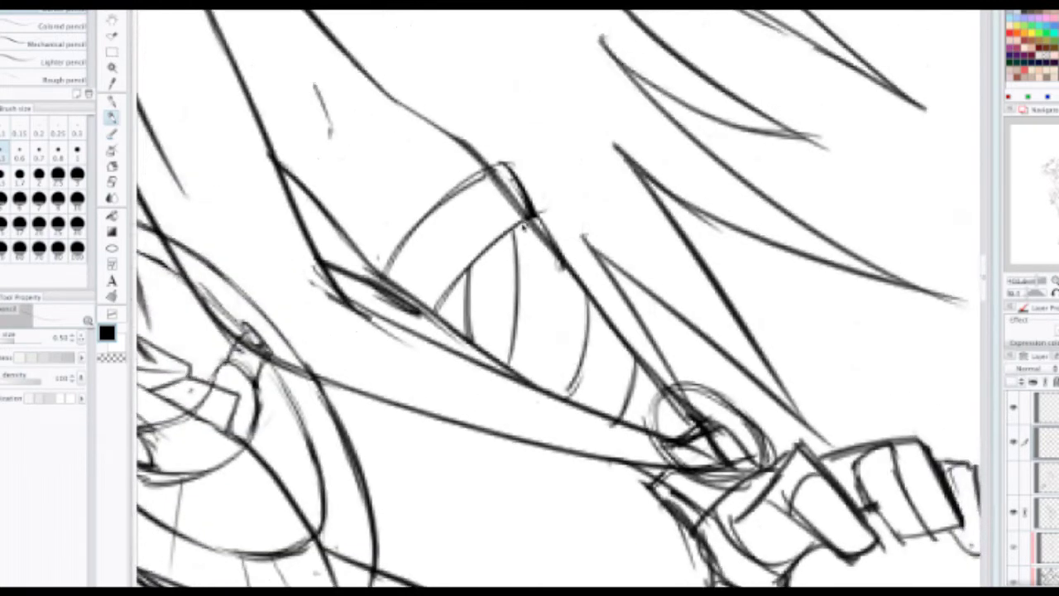
Step: Pencil a second line beside the middle wrap curve of the bandaged forearm, running from the outer edge to the lower edge
{"action": "left_click_drag", "start_coordinate": [527, 221], "coordinate": [528, 369]}
{"action": "key", "text": "ctrl+z"}
{"action": "left_click_drag", "start_coordinate": [530, 216], "coordinate": [513, 389]}
{"action": "key", "text": "ctrl+z"}
{"action": "left_click_drag", "start_coordinate": [528, 214], "coordinate": [519, 382]}
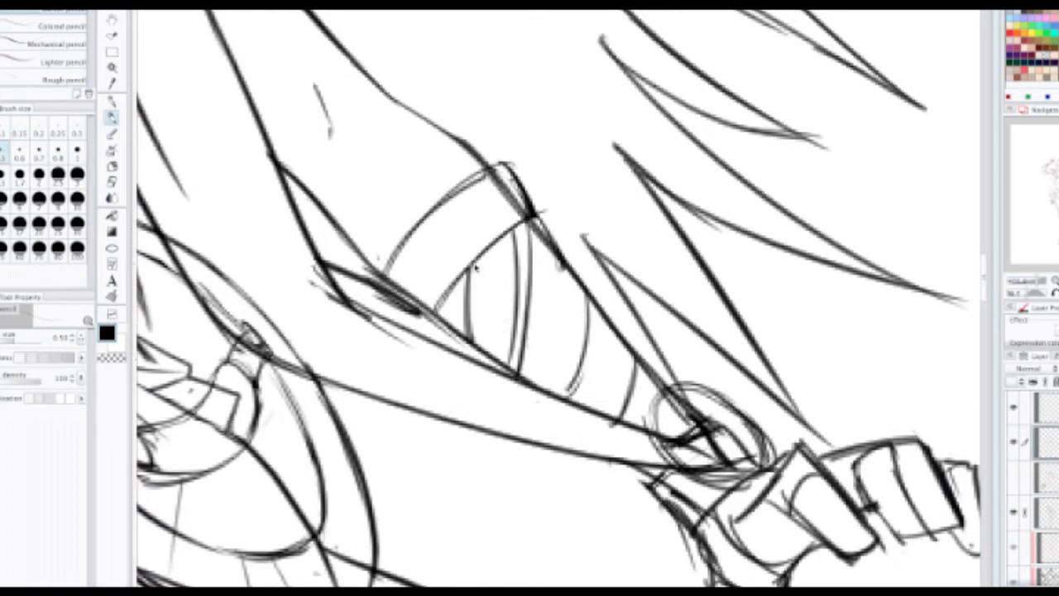
Step: Pencil a parallel line beside the next forearm wrap curve toward the wrist
{"action": "left_click_drag", "start_coordinate": [476, 265], "coordinate": [476, 339]}
{"action": "key", "text": "ctrl+z"}
{"action": "left_click_drag", "start_coordinate": [591, 299], "coordinate": [565, 411]}
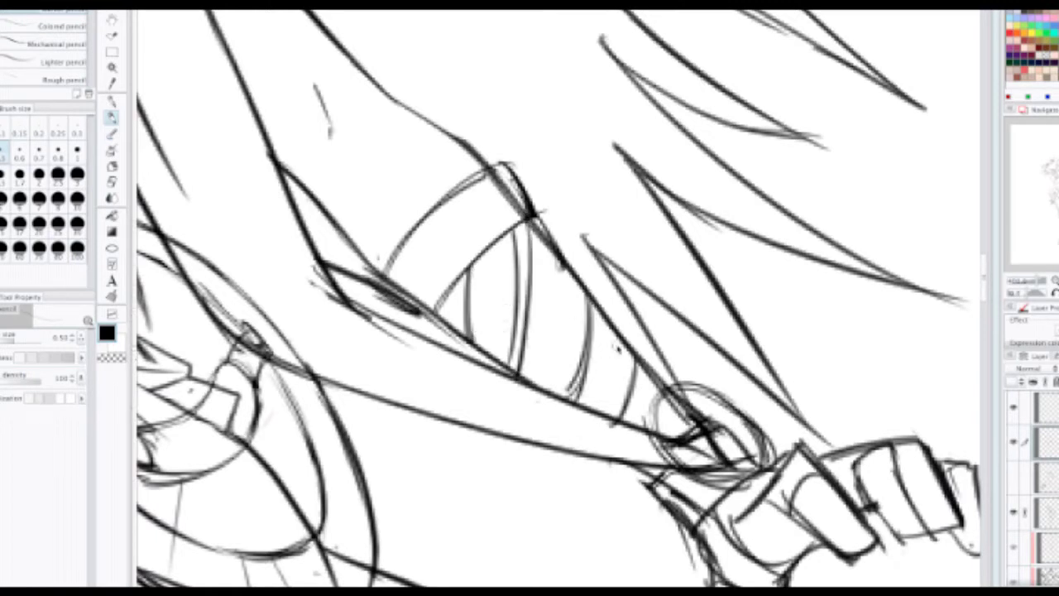
{"action": "left_click_drag", "start_coordinate": [637, 359], "coordinate": [633, 435]}
{"action": "key", "text": "ctrl+z"}
Step: Pencil the outer edge of the forearm bandage along the last wraps before the wrist
{"action": "left_click_drag", "start_coordinate": [589, 288], "coordinate": [645, 368]}
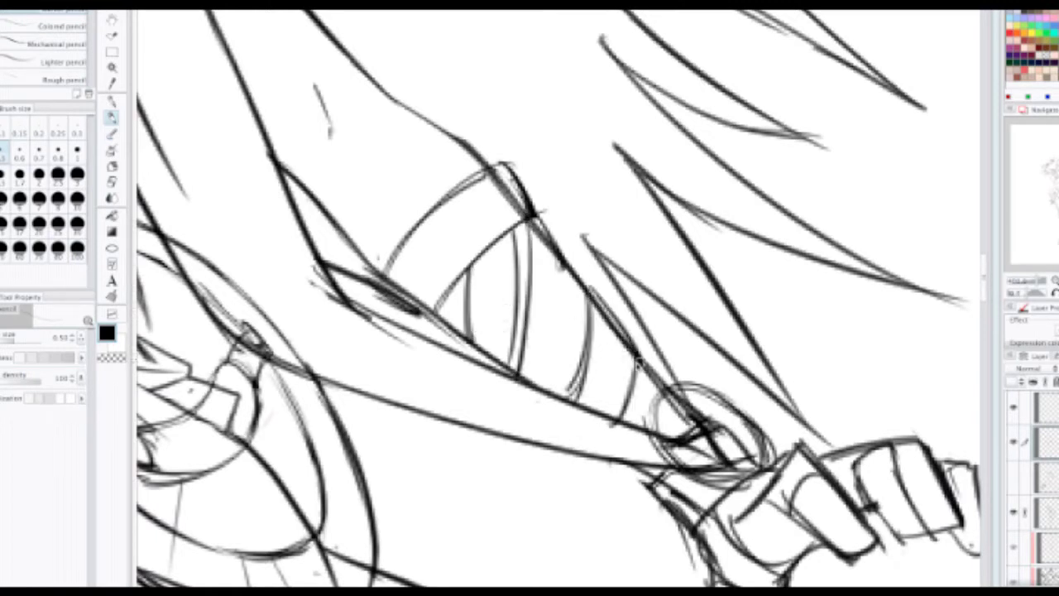
{"action": "key", "text": "ctrl+z"}
{"action": "left_click_drag", "start_coordinate": [591, 290], "coordinate": [664, 395]}
Step: Examine the figure's line art as a whole, from the hair and raised arm down to the skirt and boots
{"action": "scroll", "coordinate": [640, 364], "scroll_direction": "down", "scroll_amount": 3}
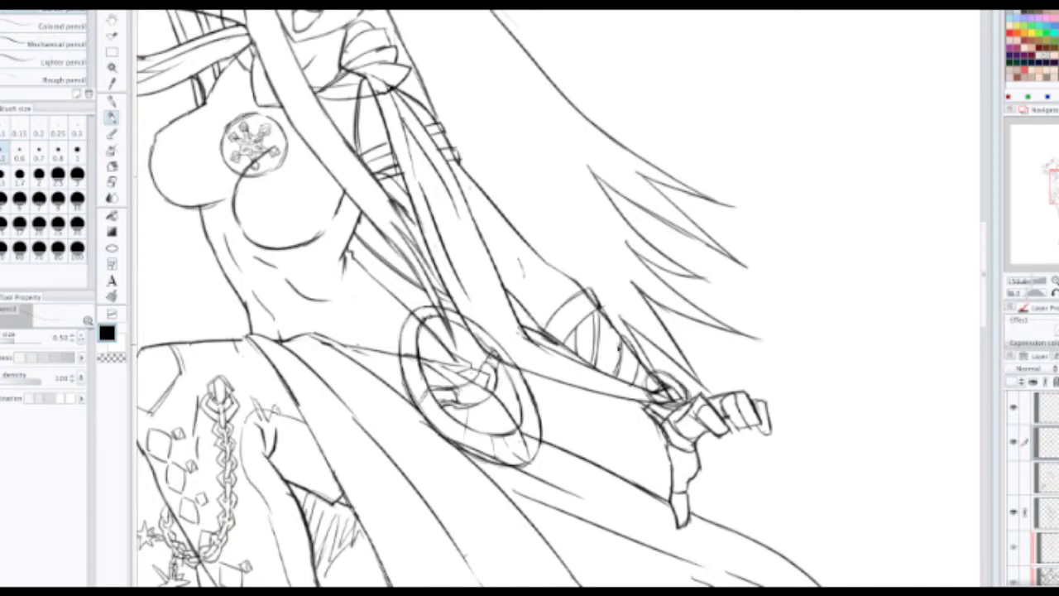
{"action": "left_click_drag", "start_coordinate": [538, 221], "coordinate": [603, 373]}
{"action": "scroll", "coordinate": [497, 298], "scroll_direction": "up", "scroll_amount": 3}
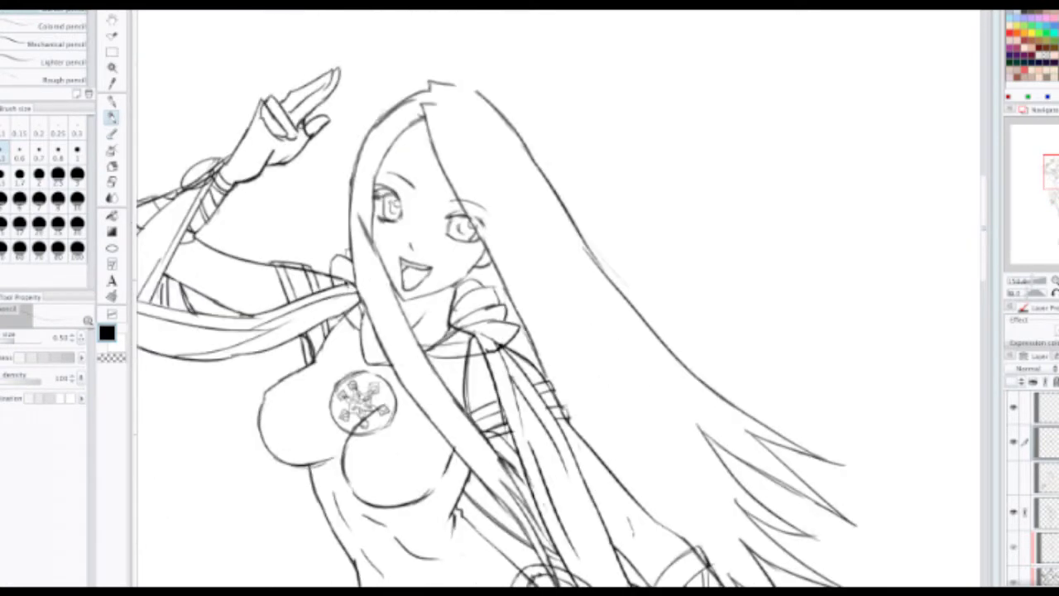
{"action": "scroll", "coordinate": [333, 367], "scroll_direction": "down", "scroll_amount": 6}
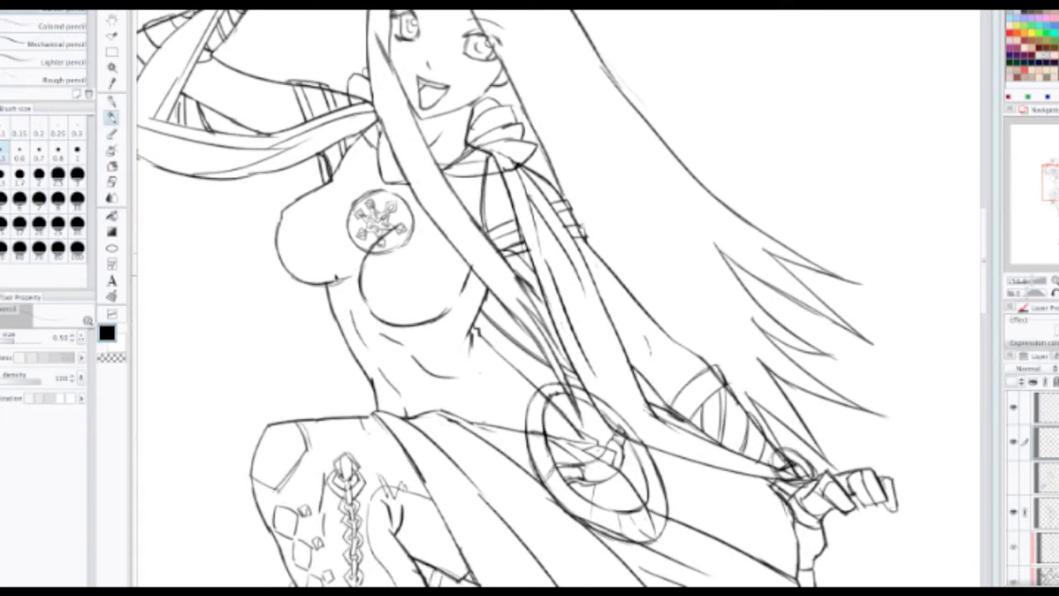
{"action": "scroll", "coordinate": [333, 274], "scroll_direction": "down", "scroll_amount": 4}
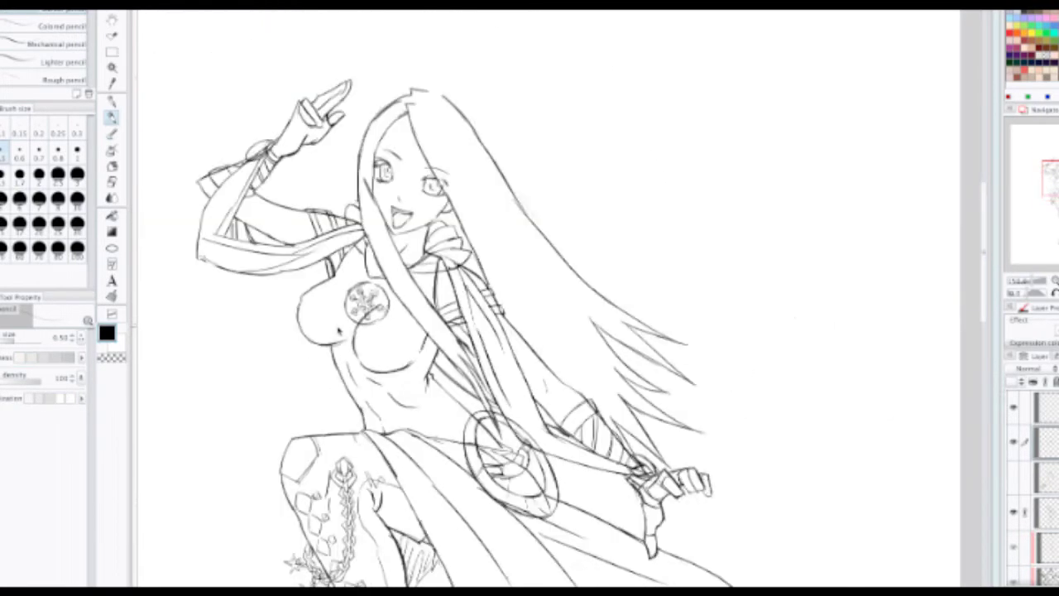
{"action": "scroll", "coordinate": [339, 339], "scroll_direction": "down", "scroll_amount": 2}
{"action": "left_click_drag", "start_coordinate": [340, 363], "coordinate": [374, 202]}
{"action": "mouse_move", "coordinate": [359, 271]}
{"action": "left_mouse_down"}
{"action": "mouse_move", "coordinate": [364, 222]}
{"action": "mouse_move", "coordinate": [342, 305]}
{"action": "left_mouse_up"}
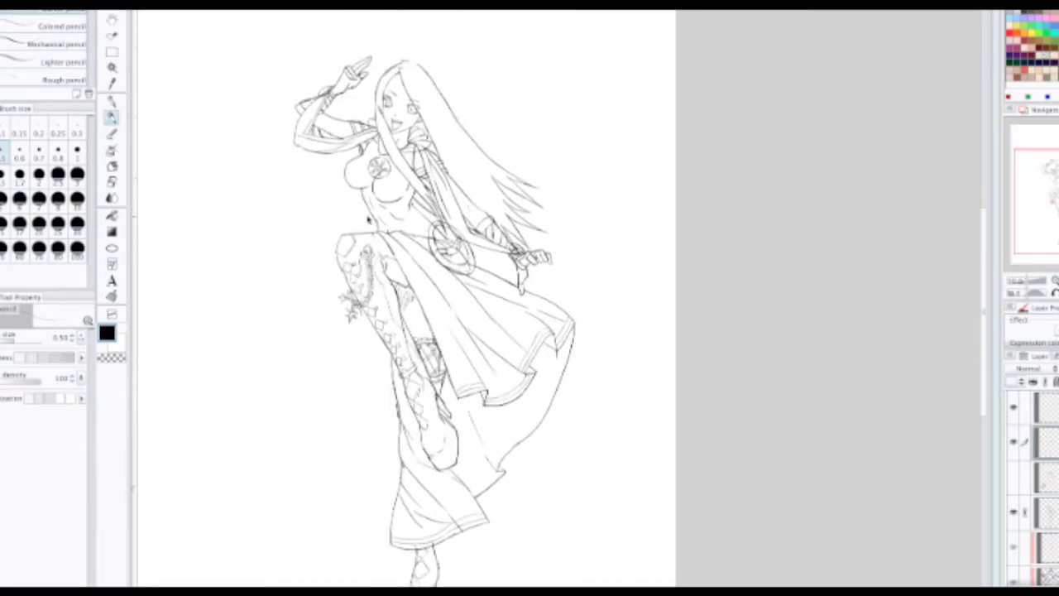
{"action": "scroll", "coordinate": [369, 219], "scroll_direction": "up", "scroll_amount": 5}
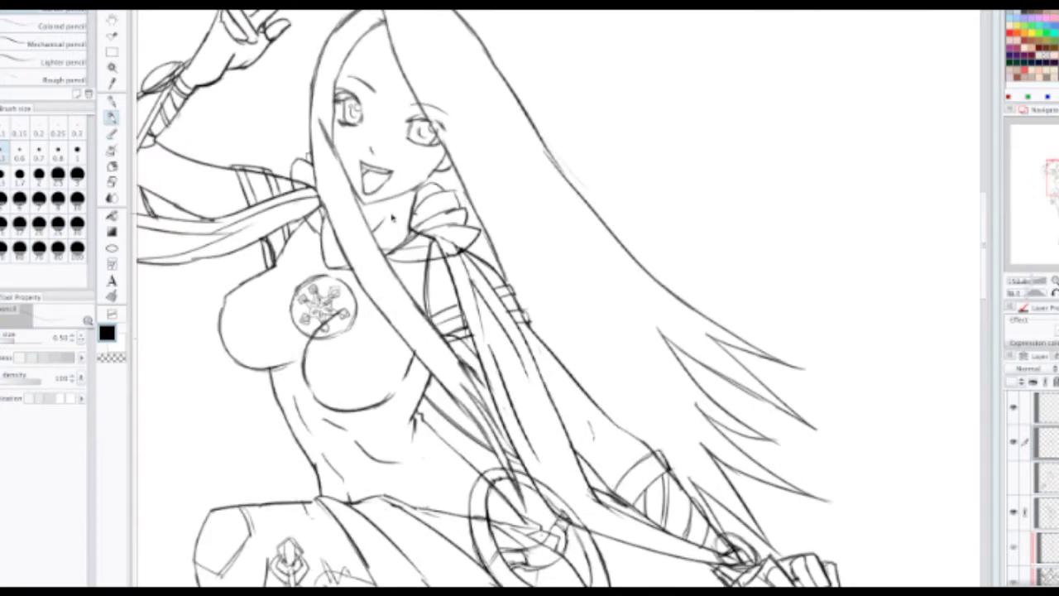
Step: Erase the upper folds and outer outline of the ruffle beside the neck with an enlarged eraser
{"action": "scroll", "coordinate": [398, 219], "scroll_direction": "up", "scroll_amount": 3}
{"action": "key", "text": "e"}
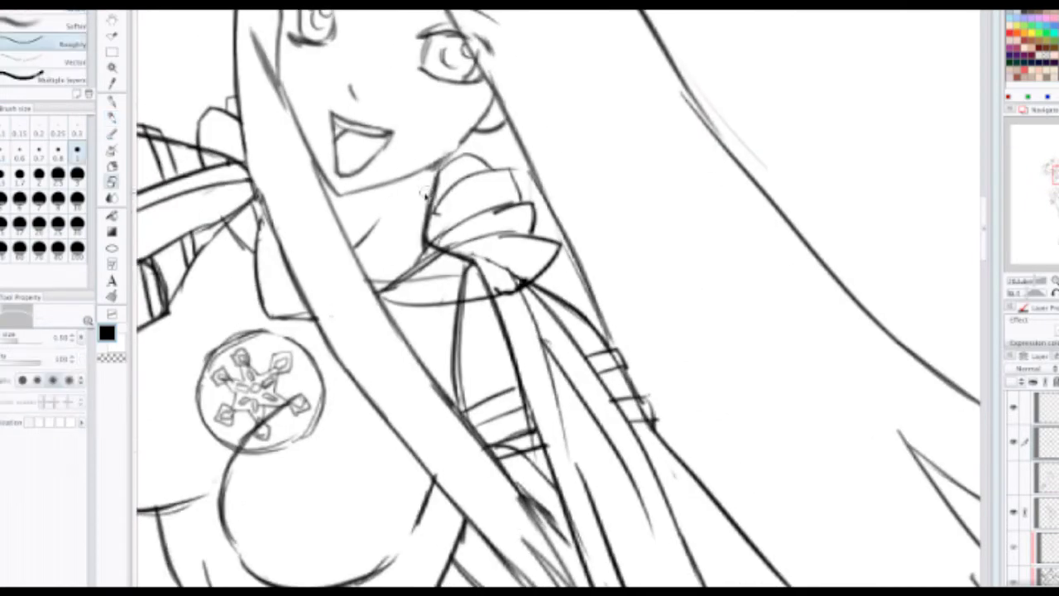
{"action": "key", "text": "bracketright"}
{"action": "key", "text": "bracketright"}
{"action": "key", "text": "bracketright"}
{"action": "key", "text": "bracketright"}
{"action": "key", "text": "bracketright"}
{"action": "mouse_move", "coordinate": [522, 200]}
{"action": "left_mouse_down"}
{"action": "mouse_move", "coordinate": [537, 217]}
{"action": "mouse_move", "coordinate": [497, 191]}
{"action": "mouse_move", "coordinate": [430, 240]}
{"action": "mouse_move", "coordinate": [451, 198]}
{"action": "mouse_move", "coordinate": [485, 201]}
{"action": "left_mouse_up"}
Step: Pencil a new scalloped outer edge for the neck ruffle, from below the jaw down to its lowest fold
{"action": "key", "text": "p"}
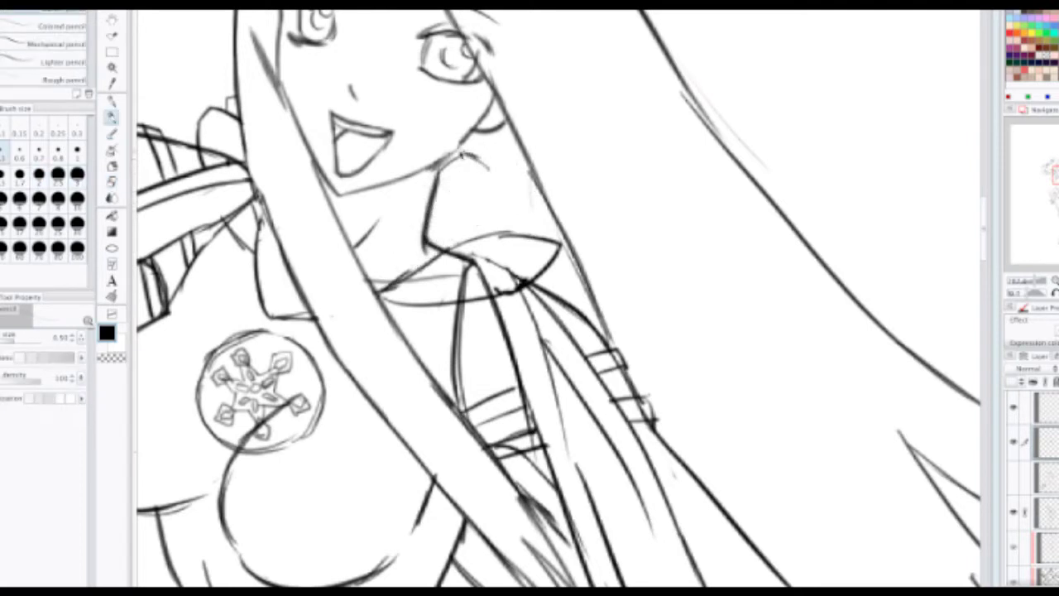
{"action": "mouse_move", "coordinate": [485, 165]}
{"action": "left_mouse_down"}
{"action": "mouse_move", "coordinate": [521, 168]}
{"action": "mouse_move", "coordinate": [538, 195]}
{"action": "mouse_move", "coordinate": [501, 187]}
{"action": "mouse_move", "coordinate": [504, 170]}
{"action": "mouse_move", "coordinate": [534, 203]}
{"action": "mouse_move", "coordinate": [566, 214]}
{"action": "mouse_move", "coordinate": [561, 247]}
{"action": "left_mouse_up"}
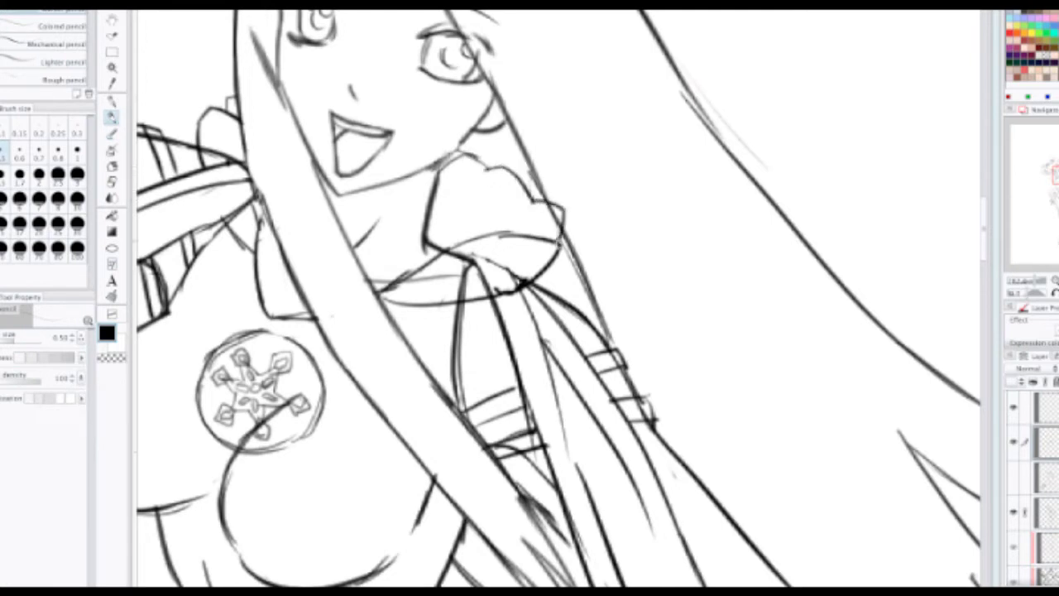
Step: Pencil two curved fold lines fanning from the ruffle's inner corner to its scalloped outer edge
{"action": "left_click_drag", "start_coordinate": [441, 238], "coordinate": [533, 195]}
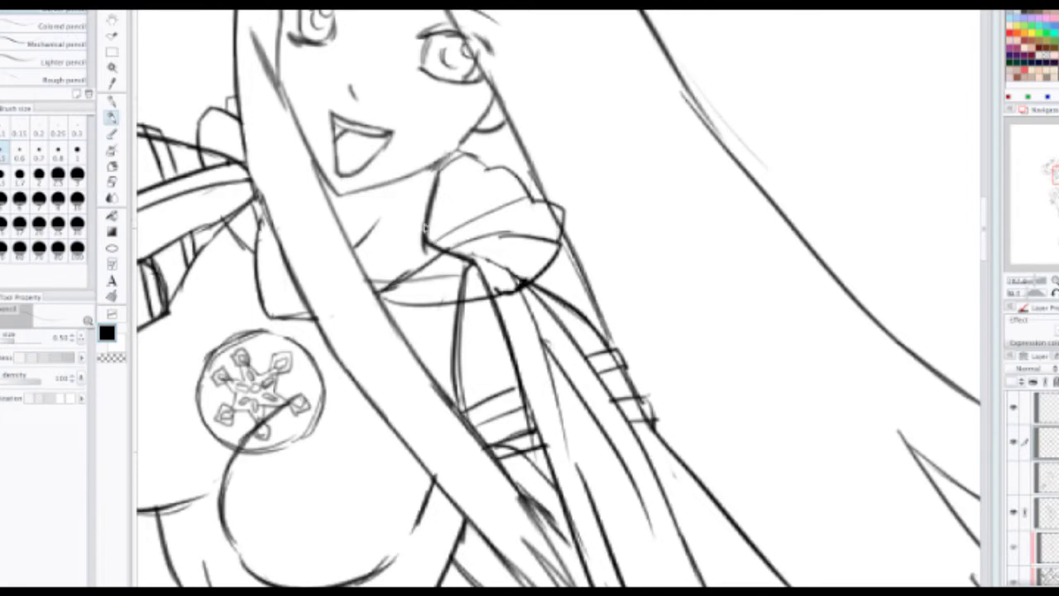
{"action": "mouse_move", "coordinate": [428, 217]}
{"action": "left_mouse_down"}
{"action": "mouse_move", "coordinate": [485, 173]}
{"action": "mouse_move", "coordinate": [427, 223]}
{"action": "left_mouse_up"}
{"action": "key", "text": "ctrl+z"}
{"action": "key", "text": "ctrl+z"}
{"action": "mouse_move", "coordinate": [485, 174]}
{"action": "left_mouse_down"}
{"action": "mouse_move", "coordinate": [421, 240]}
{"action": "mouse_move", "coordinate": [403, 290]}
{"action": "left_mouse_up"}
{"action": "key", "text": "ctrl+z"}
{"action": "left_click_drag", "start_coordinate": [427, 219], "coordinate": [400, 289]}
{"action": "key", "text": "ctrl+z"}
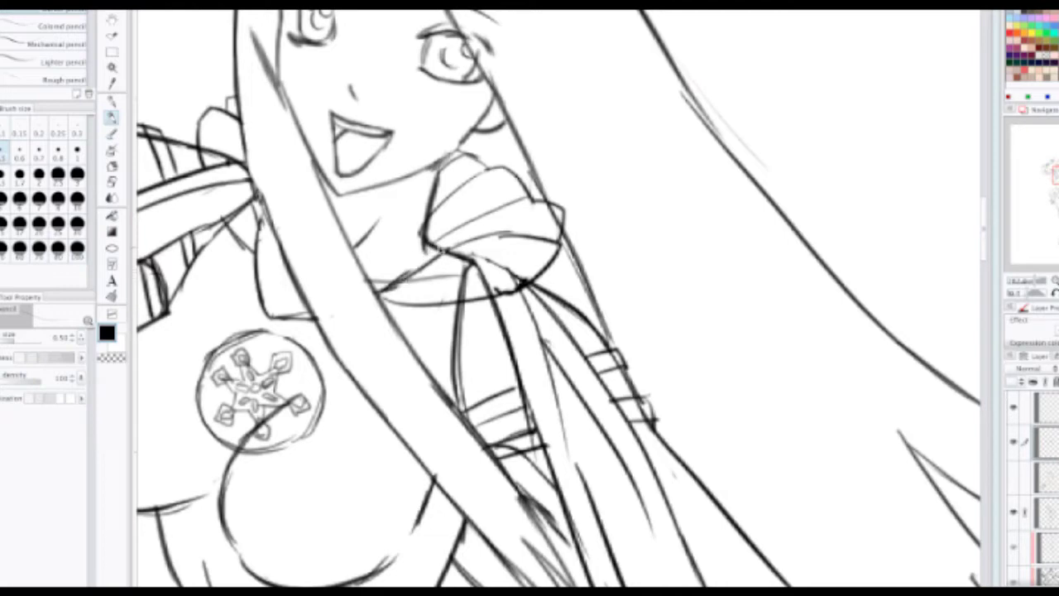
{"action": "key", "text": "ctrl+z"}
{"action": "left_click_drag", "start_coordinate": [427, 237], "coordinate": [553, 202]}
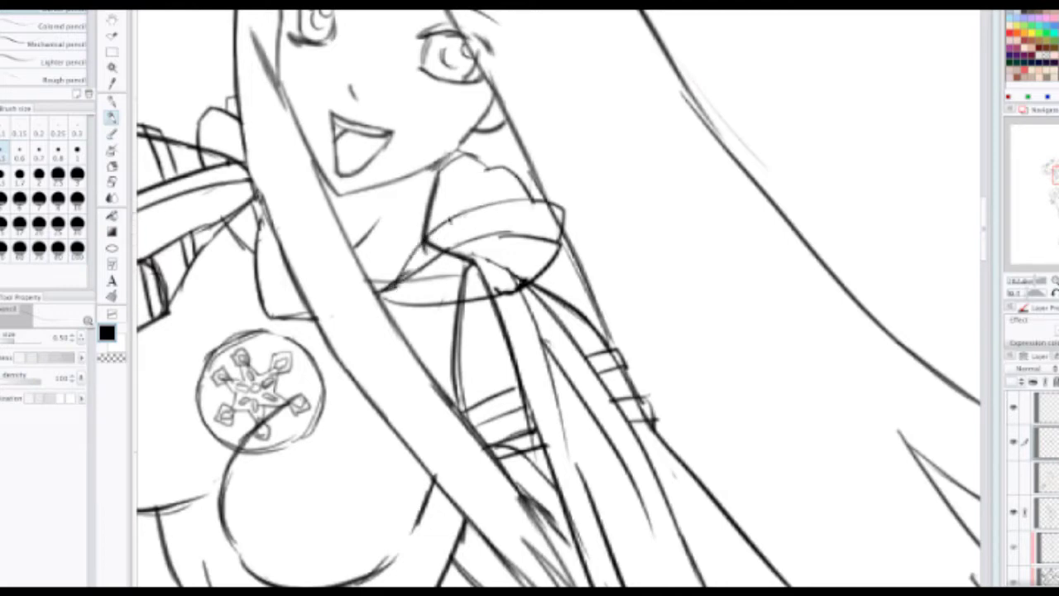
{"action": "left_click_drag", "start_coordinate": [428, 224], "coordinate": [490, 169]}
Step: Pencil the rounded outer end of the lowest ruffle fold and its lower edge out from the collar
{"action": "scroll", "coordinate": [469, 205], "scroll_direction": "down", "scroll_amount": 2}
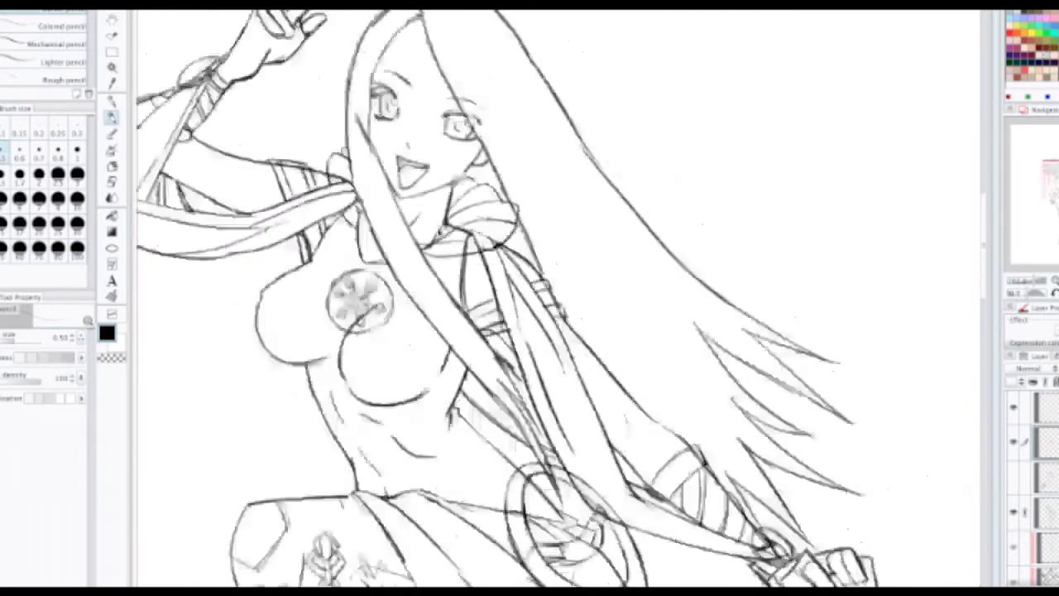
{"action": "scroll", "coordinate": [381, 302], "scroll_direction": "down", "scroll_amount": 1}
{"action": "scroll", "coordinate": [372, 331], "scroll_direction": "down", "scroll_amount": 1}
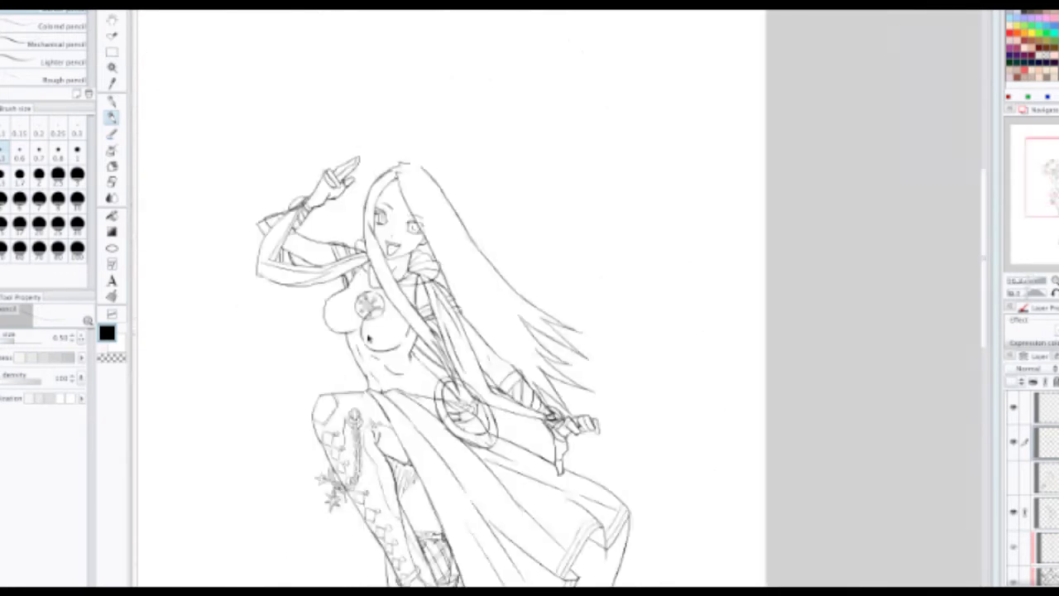
{"action": "scroll", "coordinate": [374, 327], "scroll_direction": "up", "scroll_amount": 4}
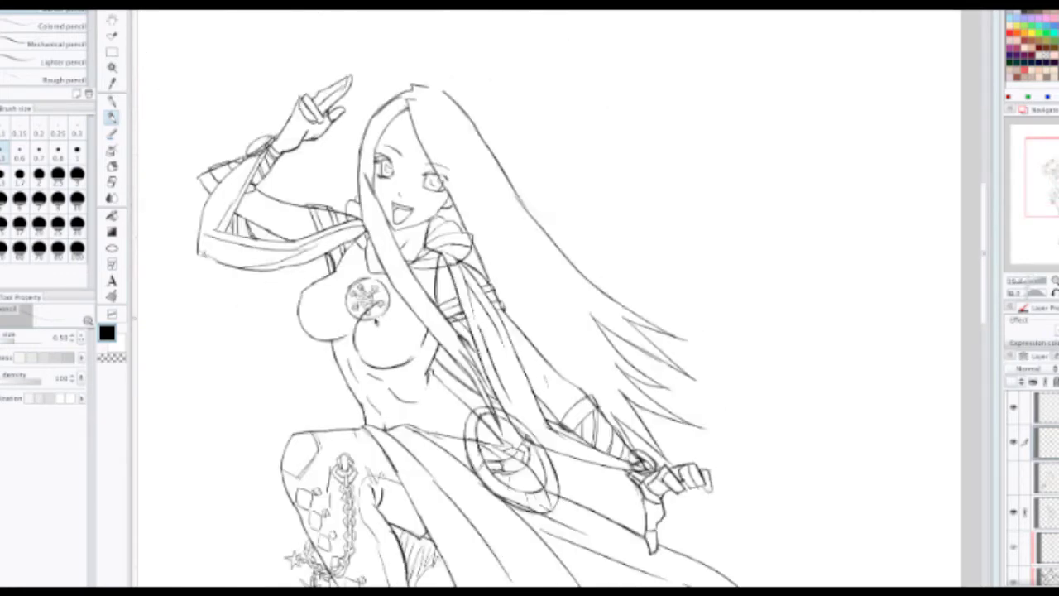
{"action": "scroll", "coordinate": [428, 333], "scroll_direction": "up", "scroll_amount": 2}
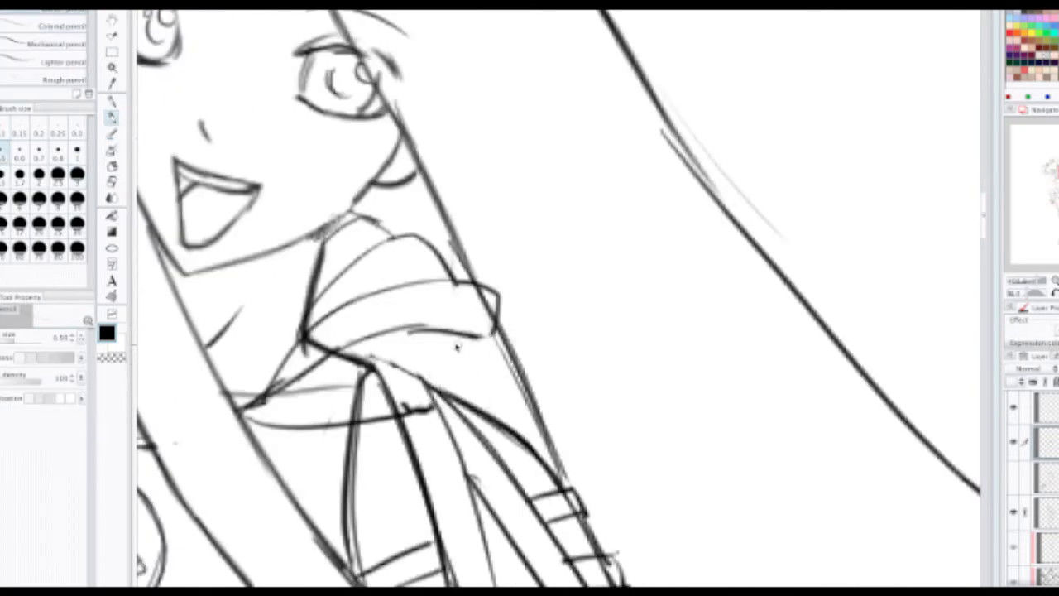
{"action": "mouse_move", "coordinate": [458, 334]}
{"action": "left_mouse_down"}
{"action": "mouse_move", "coordinate": [504, 356]}
{"action": "mouse_move", "coordinate": [513, 377]}
{"action": "left_mouse_up"}
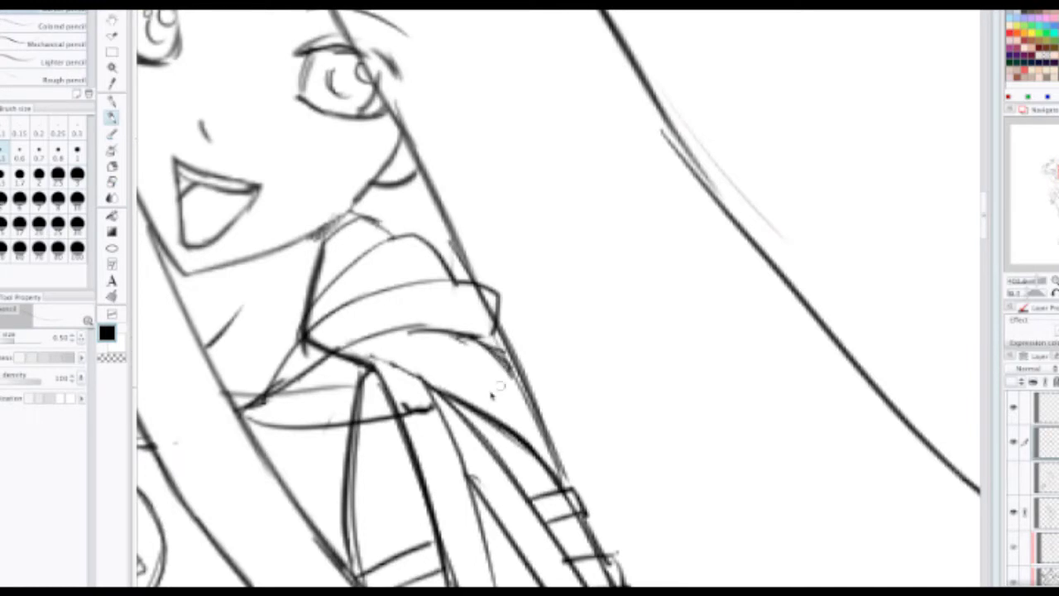
{"action": "left_click_drag", "start_coordinate": [431, 408], "coordinate": [521, 379]}
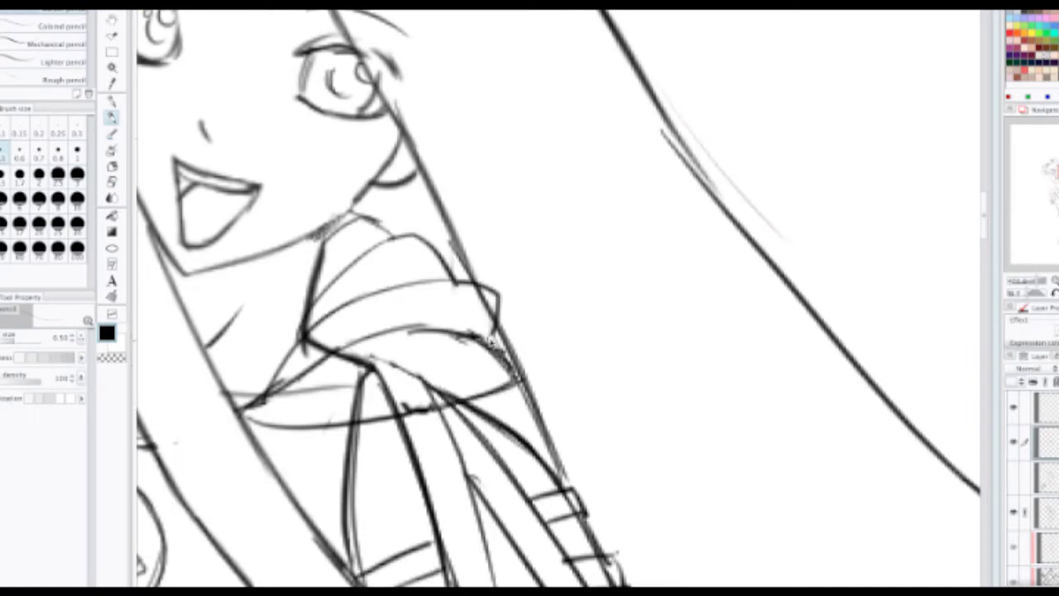
Step: Erase the outer outline of the ruffle's upper middle fold and redraw it as a fuller lobe, refining the top fold
{"action": "key", "text": "e"}
{"action": "left_click_drag", "start_coordinate": [408, 236], "coordinate": [447, 279]}
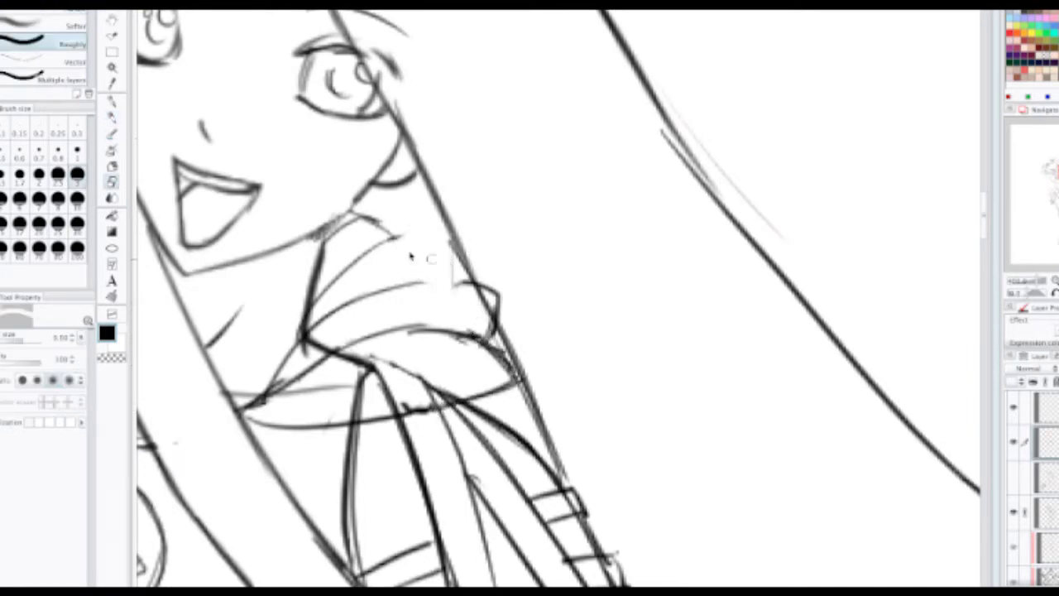
{"action": "key", "text": "p"}
{"action": "mouse_move", "coordinate": [383, 242]}
{"action": "left_mouse_down"}
{"action": "mouse_move", "coordinate": [454, 240]}
{"action": "mouse_move", "coordinate": [433, 278]}
{"action": "left_mouse_up"}
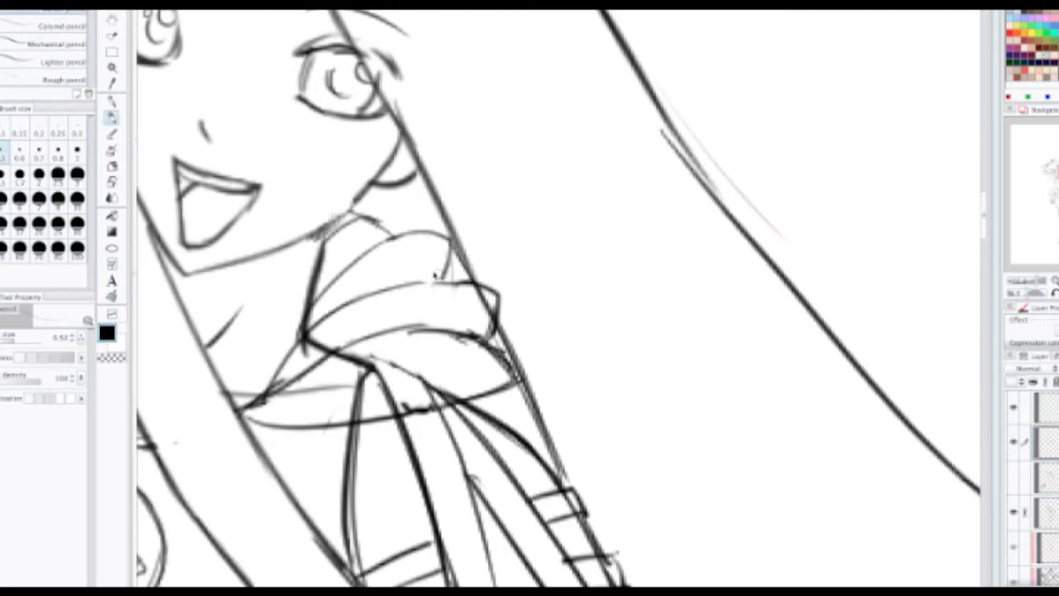
{"action": "left_click_drag", "start_coordinate": [386, 239], "coordinate": [342, 235]}
Step: Erase the overlapping line end in the middle of the lowest ruffle fold
{"action": "scroll", "coordinate": [383, 230], "scroll_direction": "down", "scroll_amount": 8}
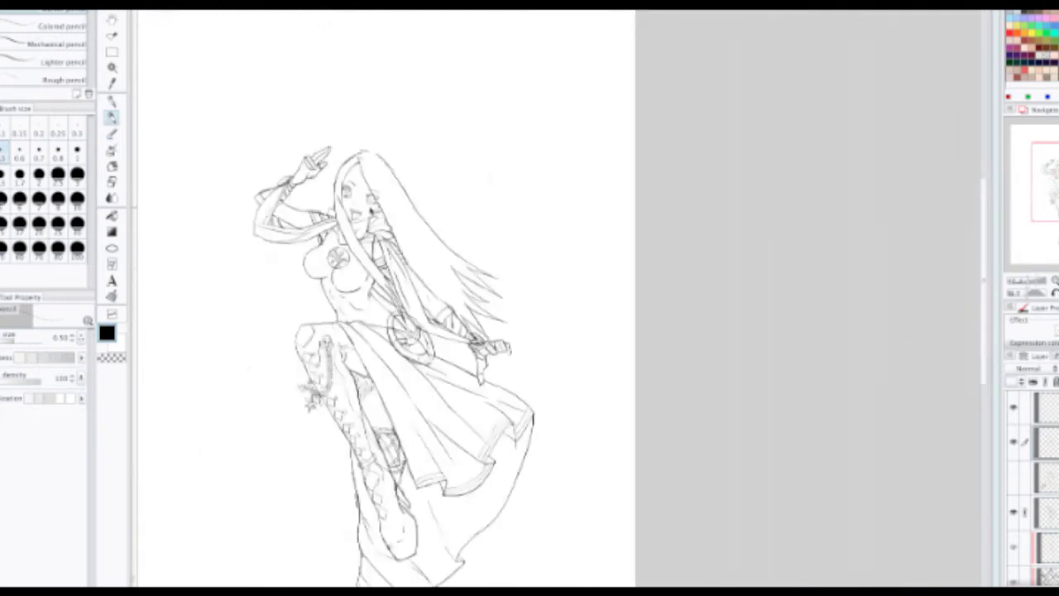
{"action": "scroll", "coordinate": [371, 211], "scroll_direction": "down", "scroll_amount": 4}
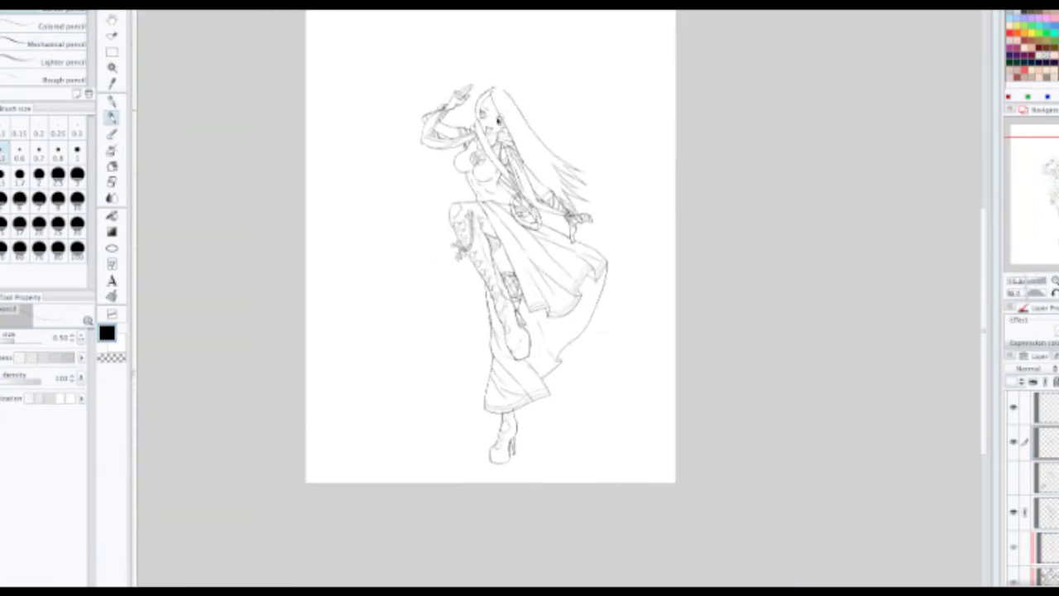
{"action": "scroll", "coordinate": [500, 101], "scroll_direction": "up", "scroll_amount": 6}
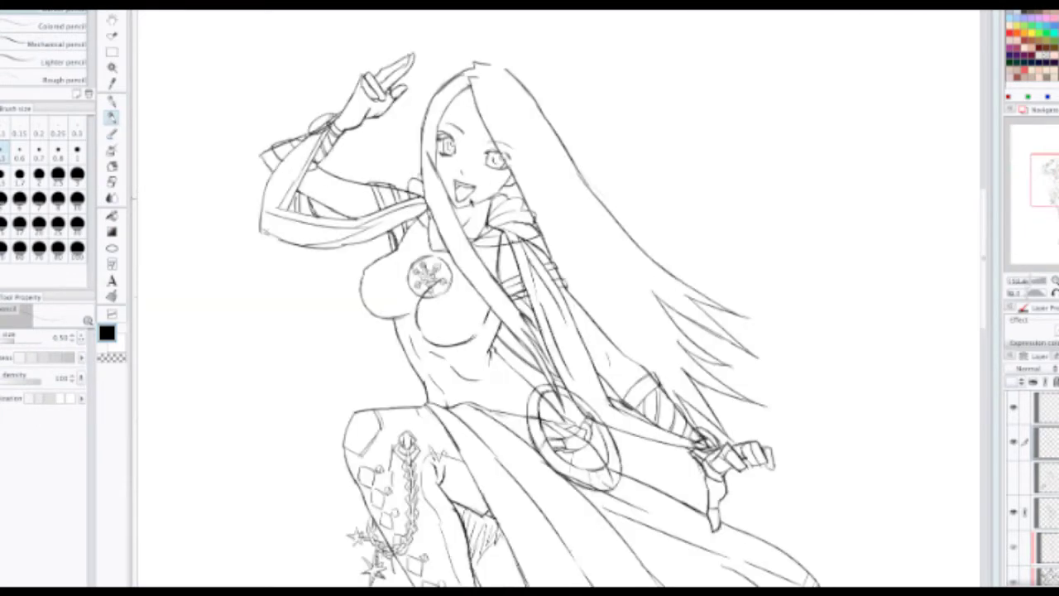
{"action": "scroll", "coordinate": [472, 205], "scroll_direction": "up", "scroll_amount": 3}
{"action": "scroll", "coordinate": [561, 215], "scroll_direction": "up", "scroll_amount": 4}
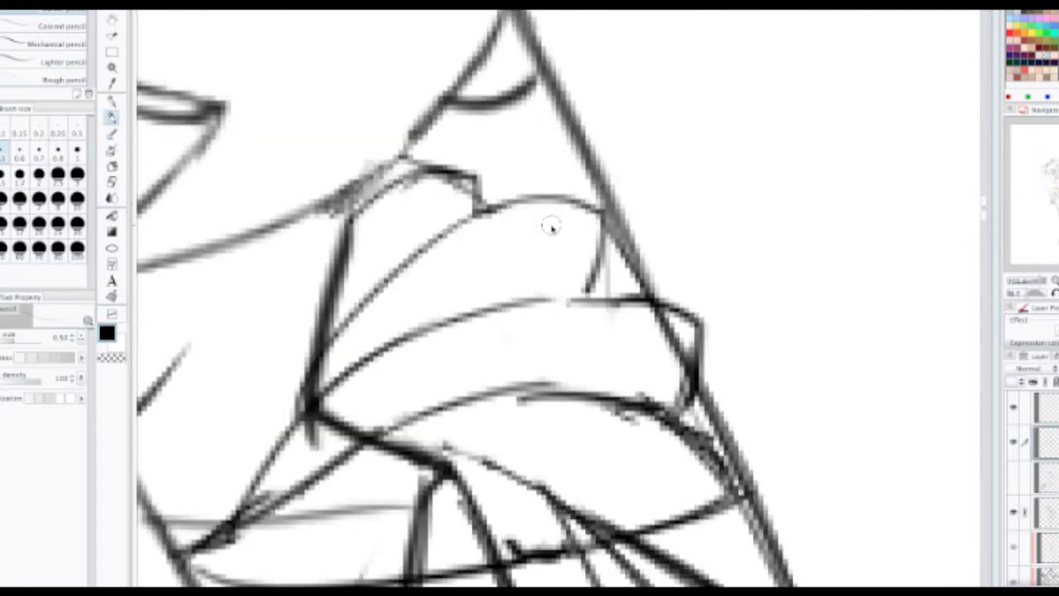
{"action": "key", "text": "e"}
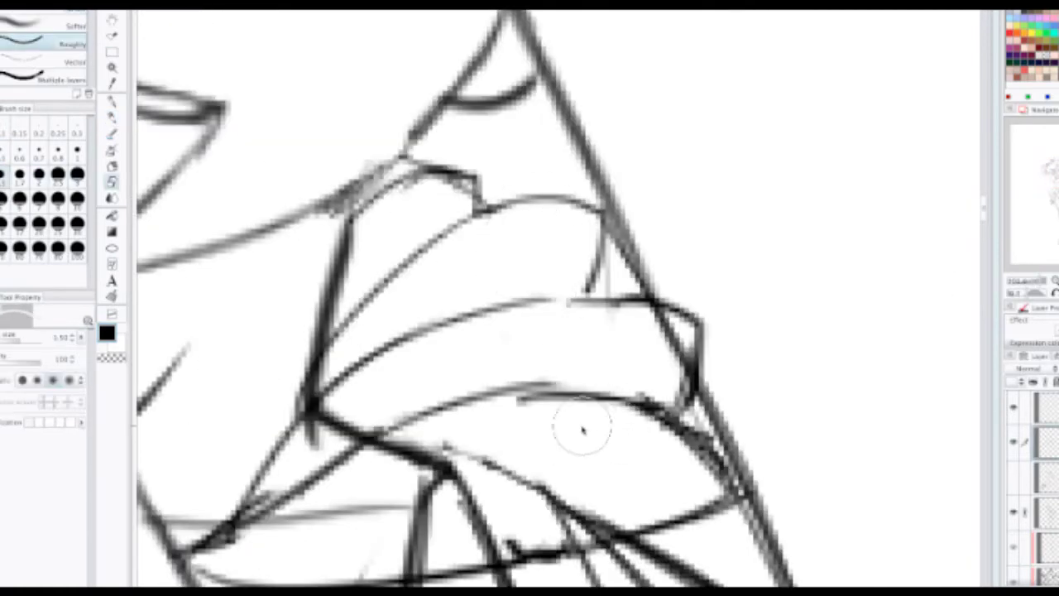
Step: Try penciling a smoother join along the upper line of the lowest ruffle fold
{"action": "key", "text": "p"}
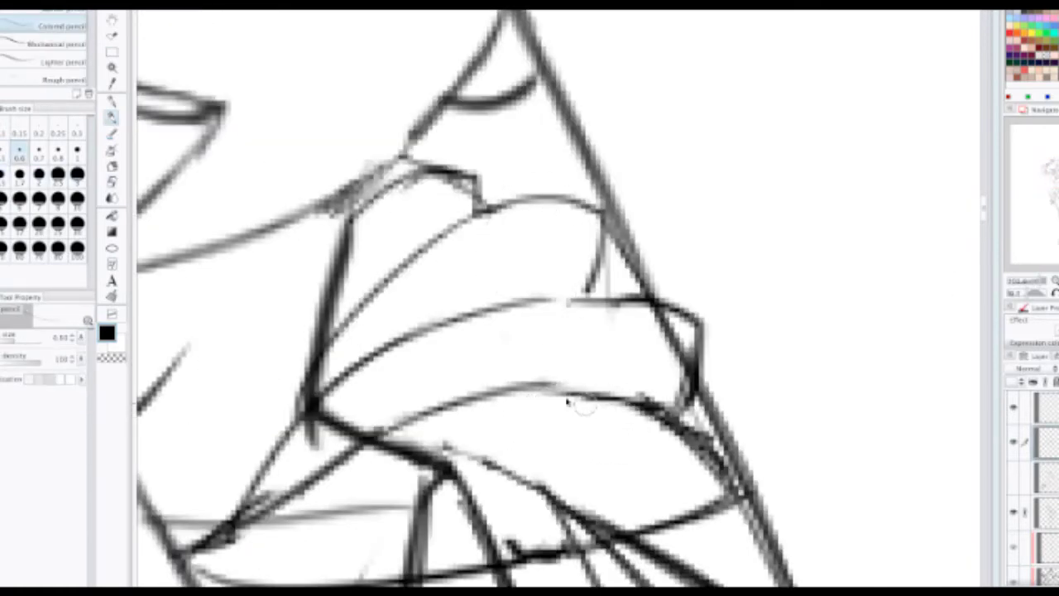
{"action": "left_click_drag", "start_coordinate": [539, 386], "coordinate": [662, 423]}
{"action": "key", "text": "ctrl+z"}
{"action": "mouse_move", "coordinate": [533, 386]}
{"action": "left_mouse_down"}
{"action": "mouse_move", "coordinate": [635, 405]}
{"action": "mouse_move", "coordinate": [657, 420]}
{"action": "mouse_move", "coordinate": [568, 391]}
{"action": "mouse_move", "coordinate": [634, 406]}
{"action": "left_mouse_up"}
{"action": "key", "text": "ctrl+z"}
{"action": "mouse_move", "coordinate": [368, 355]}
{"action": "left_mouse_down"}
{"action": "mouse_move", "coordinate": [500, 295]}
{"action": "mouse_move", "coordinate": [589, 361]}
{"action": "left_mouse_up"}
Step: Switch back from the Colored pencil to the previous pencil and redraw the tapered hair strand line beside the cheek
{"action": "scroll", "coordinate": [446, 282], "scroll_direction": "down", "scroll_amount": 4}
{"action": "scroll", "coordinate": [457, 314], "scroll_direction": "up", "scroll_amount": 2}
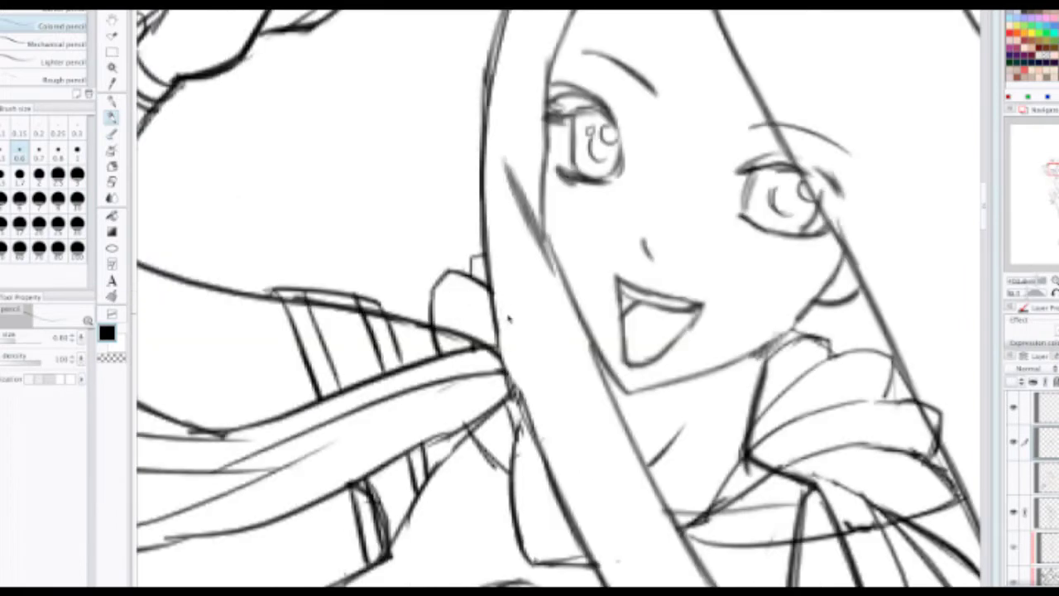
{"action": "scroll", "coordinate": [514, 323], "scroll_direction": "down", "scroll_amount": 3}
{"action": "scroll", "coordinate": [524, 241], "scroll_direction": "up", "scroll_amount": 1}
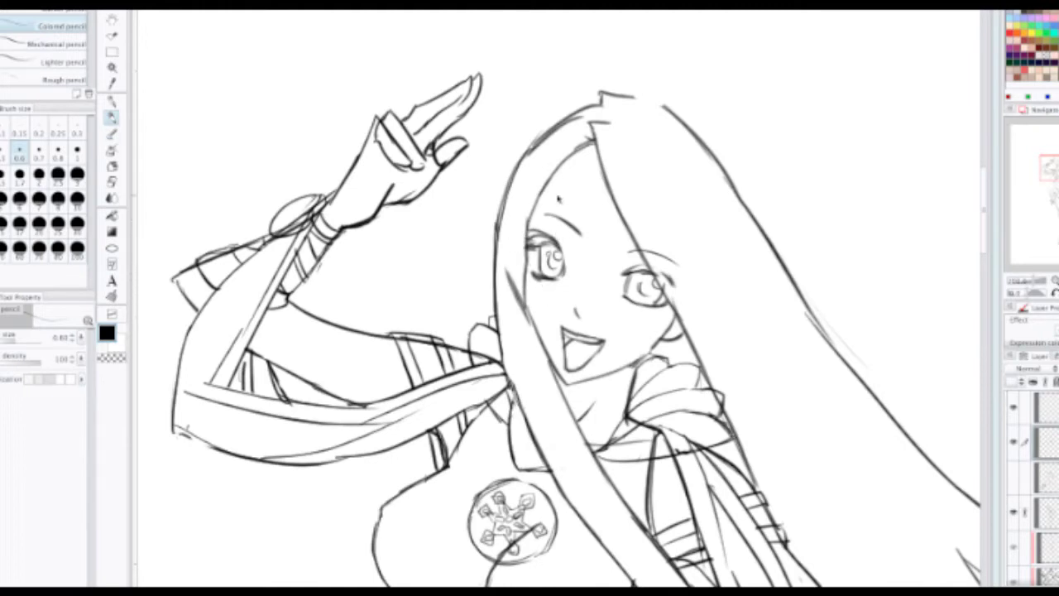
{"action": "scroll", "coordinate": [562, 187], "scroll_direction": "up", "scroll_amount": 1}
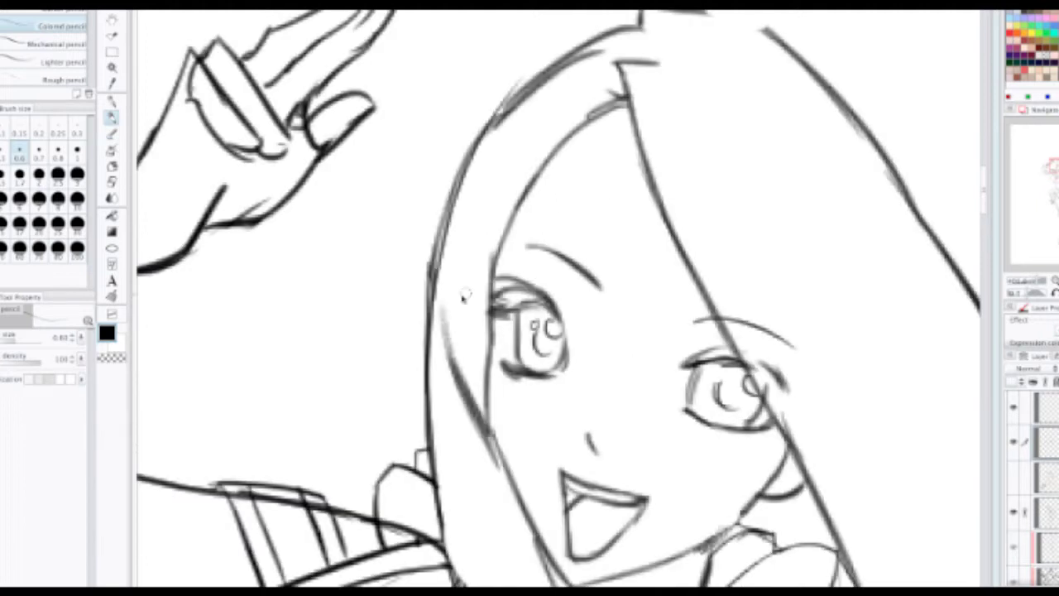
{"action": "left_click", "coordinate": [27, 14]}
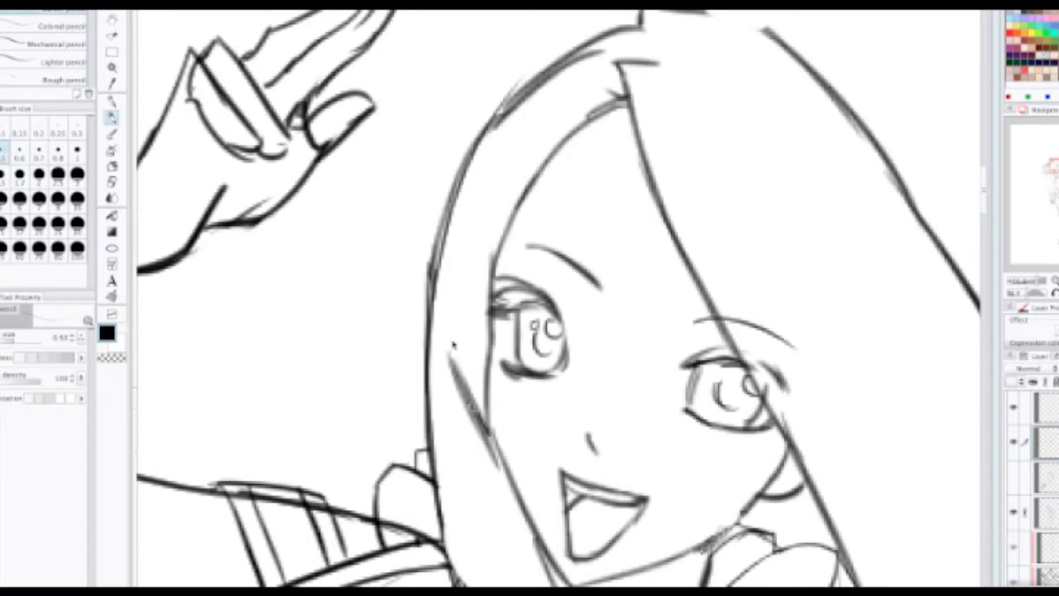
{"action": "left_click_drag", "start_coordinate": [449, 334], "coordinate": [486, 429]}
{"action": "key", "text": "ctrl+z"}
{"action": "scroll", "coordinate": [474, 324], "scroll_direction": "down", "scroll_amount": 3}
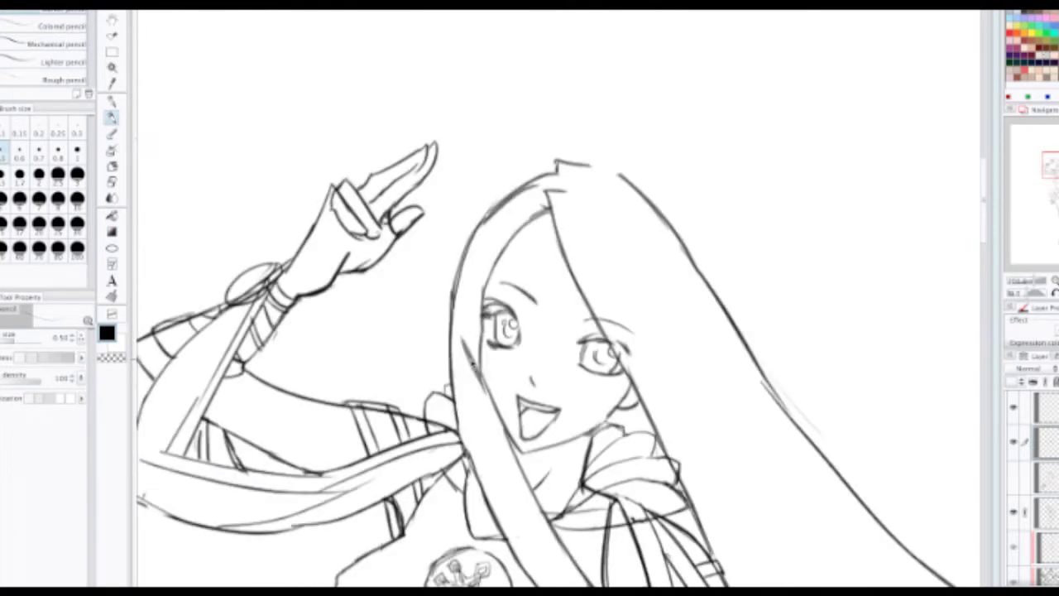
{"action": "left_click_drag", "start_coordinate": [468, 348], "coordinate": [488, 413]}
{"action": "key", "text": "ctrl+z"}
{"action": "left_click_drag", "start_coordinate": [469, 351], "coordinate": [501, 415]}
{"action": "scroll", "coordinate": [485, 332], "scroll_direction": "down", "scroll_amount": 2}
{"action": "left_click_drag", "start_coordinate": [514, 320], "coordinate": [473, 292]}
{"action": "left_click_drag", "start_coordinate": [465, 237], "coordinate": [453, 331]}
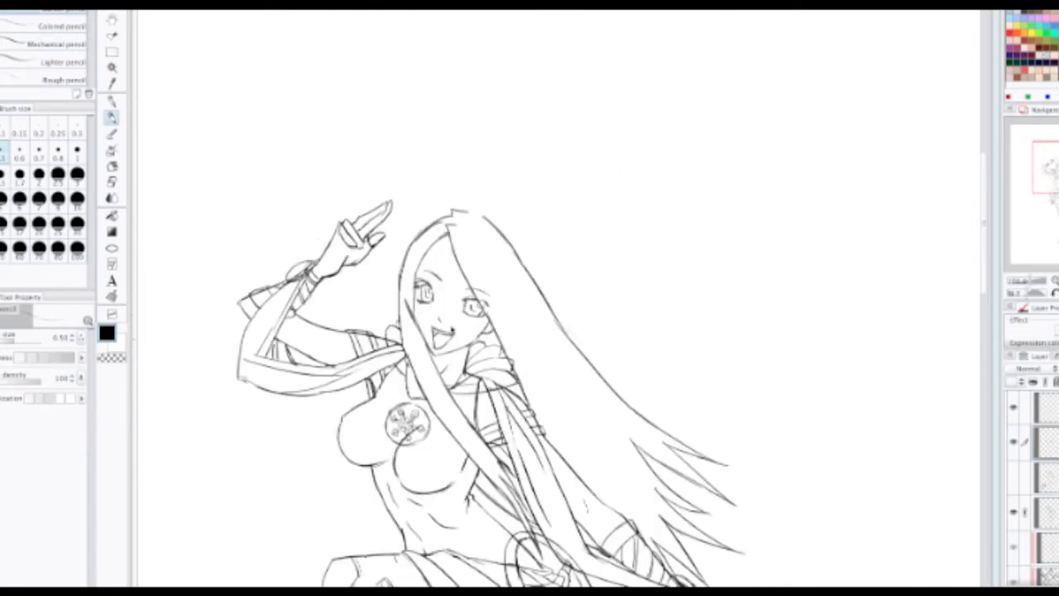
Step: Pencil a smooth curve across the crown, joining the short line at the hair parting to the long outer hair outline
{"action": "scroll", "coordinate": [493, 212], "scroll_direction": "up", "scroll_amount": 4}
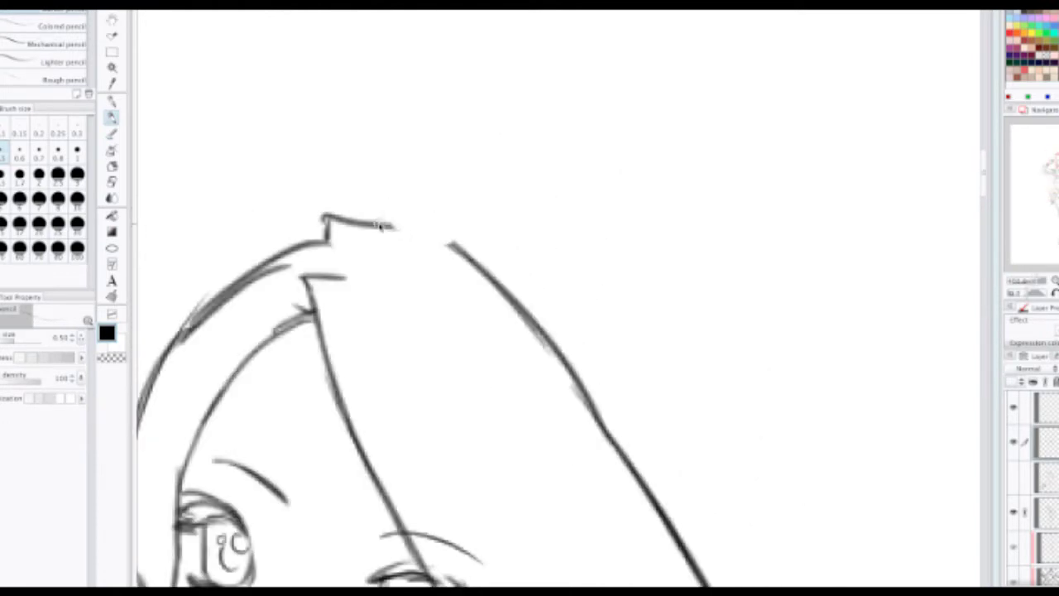
{"action": "left_click_drag", "start_coordinate": [380, 225], "coordinate": [472, 259]}
{"action": "key", "text": "ctrl+z"}
{"action": "left_click_drag", "start_coordinate": [387, 225], "coordinate": [467, 261]}
{"action": "key", "text": "ctrl+z"}
{"action": "left_click_drag", "start_coordinate": [387, 225], "coordinate": [478, 276]}
{"action": "key", "text": "ctrl+z"}
{"action": "left_click_drag", "start_coordinate": [385, 227], "coordinate": [477, 273]}
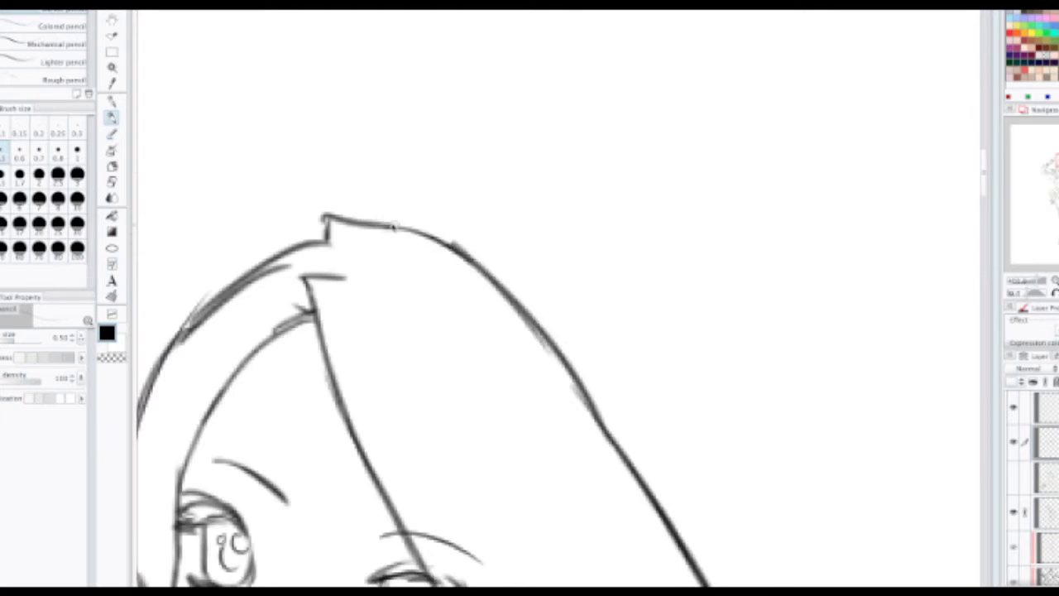
{"action": "mouse_move", "coordinate": [382, 222]}
{"action": "left_mouse_down"}
{"action": "mouse_move", "coordinate": [473, 280]}
{"action": "mouse_move", "coordinate": [453, 246]}
{"action": "mouse_move", "coordinate": [467, 301]}
{"action": "mouse_move", "coordinate": [426, 194]}
{"action": "left_mouse_up"}
Step: Redraw the upper-left point of the larger star charm hanging from the leg chain with darker, cleaner edges
{"action": "scroll", "coordinate": [454, 247], "scroll_direction": "down", "scroll_amount": 3}
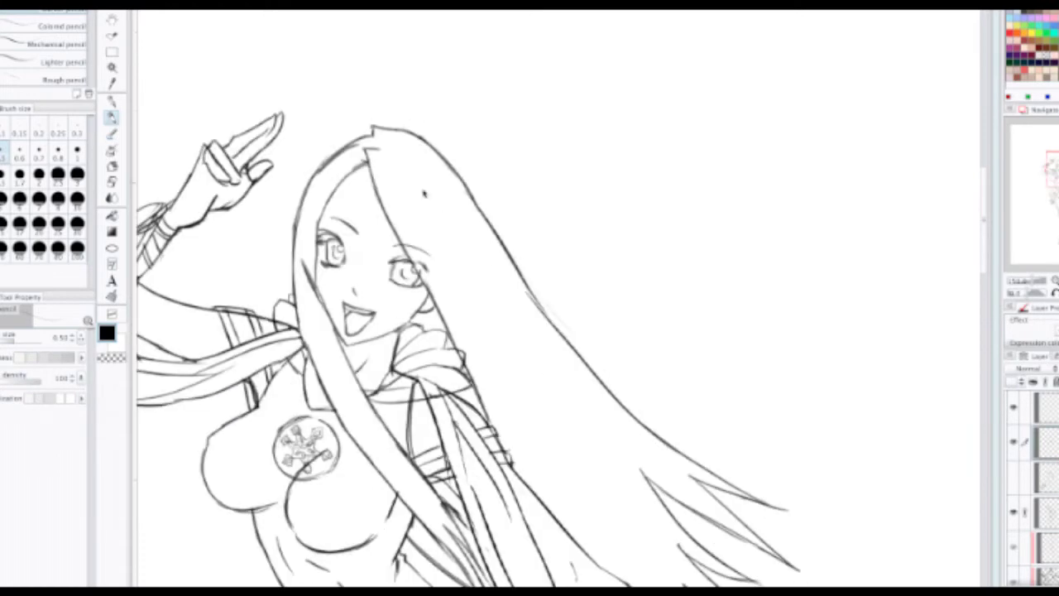
{"action": "left_click_drag", "start_coordinate": [459, 327], "coordinate": [428, 193]}
{"action": "mouse_move", "coordinate": [447, 244]}
{"action": "left_mouse_down"}
{"action": "mouse_move", "coordinate": [445, 198]}
{"action": "mouse_move", "coordinate": [511, 109]}
{"action": "left_mouse_up"}
{"action": "scroll", "coordinate": [445, 197], "scroll_direction": "down", "scroll_amount": 3}
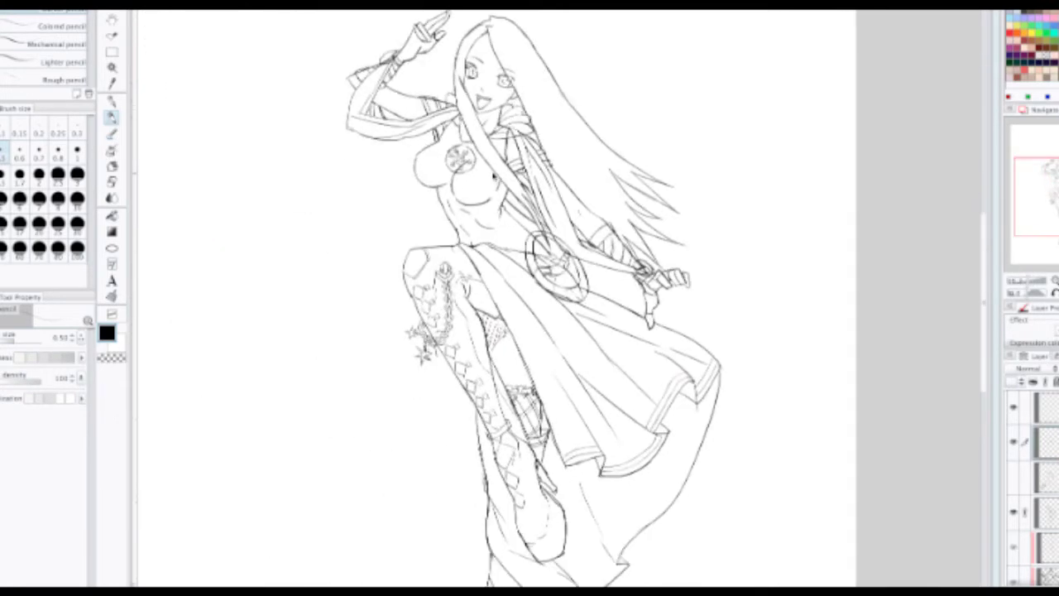
{"action": "left_click_drag", "start_coordinate": [494, 176], "coordinate": [489, 156]}
{"action": "scroll", "coordinate": [424, 337], "scroll_direction": "up", "scroll_amount": 1}
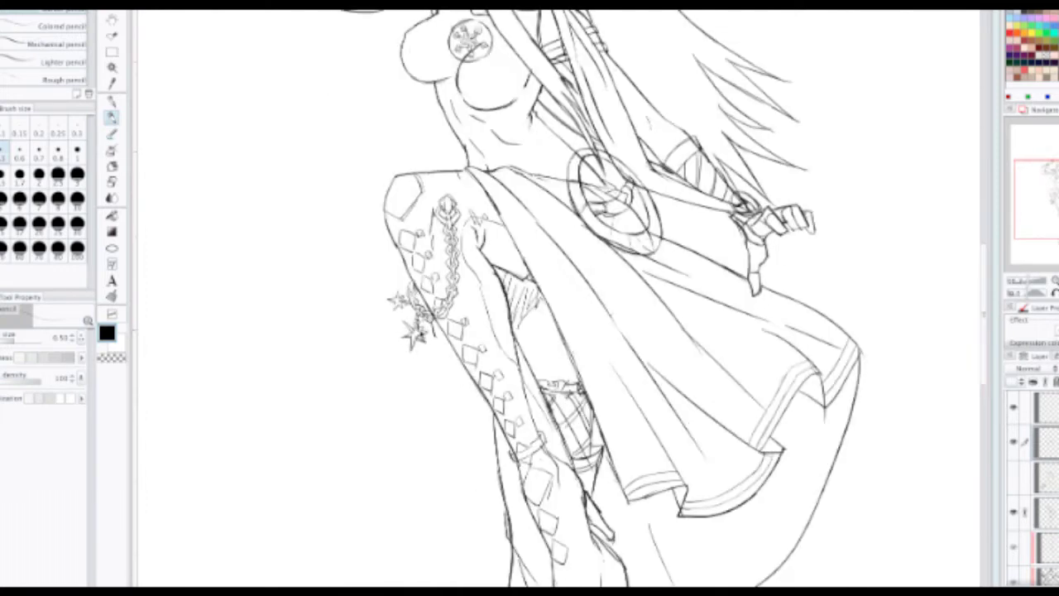
{"action": "scroll", "coordinate": [411, 335], "scroll_direction": "up", "scroll_amount": 3}
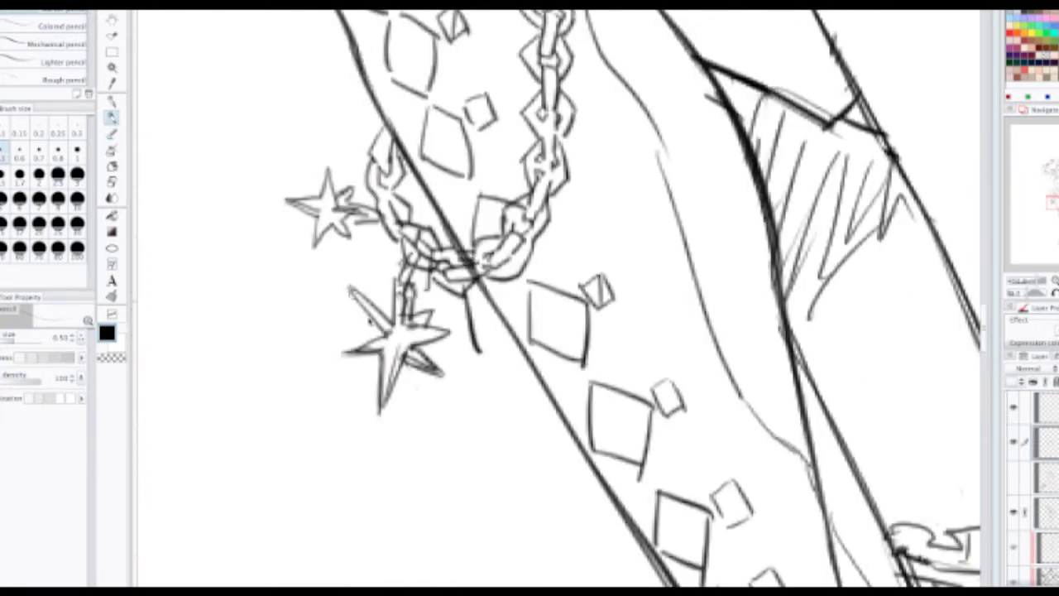
{"action": "left_click_drag", "start_coordinate": [370, 322], "coordinate": [380, 343]}
{"action": "key", "text": "ctrl+z"}
{"action": "left_click_drag", "start_coordinate": [349, 288], "coordinate": [379, 344]}
{"action": "left_click_drag", "start_coordinate": [350, 286], "coordinate": [399, 326]}
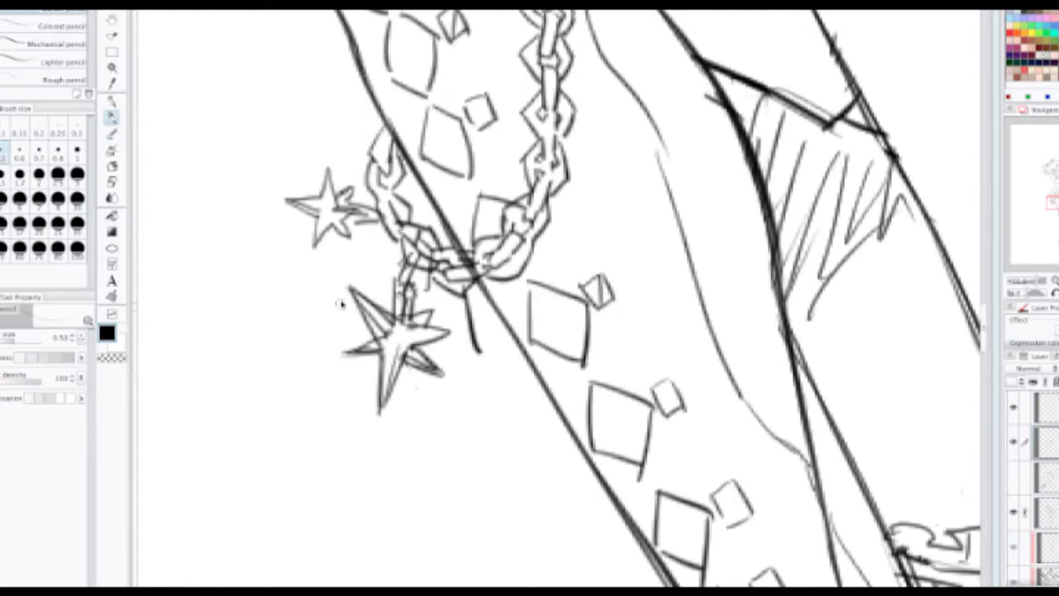
Step: Erase the larger star charm's short lower-right point and redraw it as a longer spike
{"action": "mouse_move", "coordinate": [349, 286]}
{"action": "left_mouse_down"}
{"action": "mouse_move", "coordinate": [362, 387]}
{"action": "mouse_move", "coordinate": [399, 411]}
{"action": "left_mouse_up"}
{"action": "key", "text": "ctrl+z"}
{"action": "mouse_move", "coordinate": [367, 329]}
{"action": "left_mouse_down"}
{"action": "mouse_move", "coordinate": [378, 373]}
{"action": "mouse_move", "coordinate": [419, 375]}
{"action": "mouse_move", "coordinate": [428, 341]}
{"action": "mouse_move", "coordinate": [419, 363]}
{"action": "left_mouse_up"}
{"action": "key", "text": "ctrl+z"}
{"action": "key", "text": "ctrl+z"}
{"action": "key", "text": "ctrl+z"}
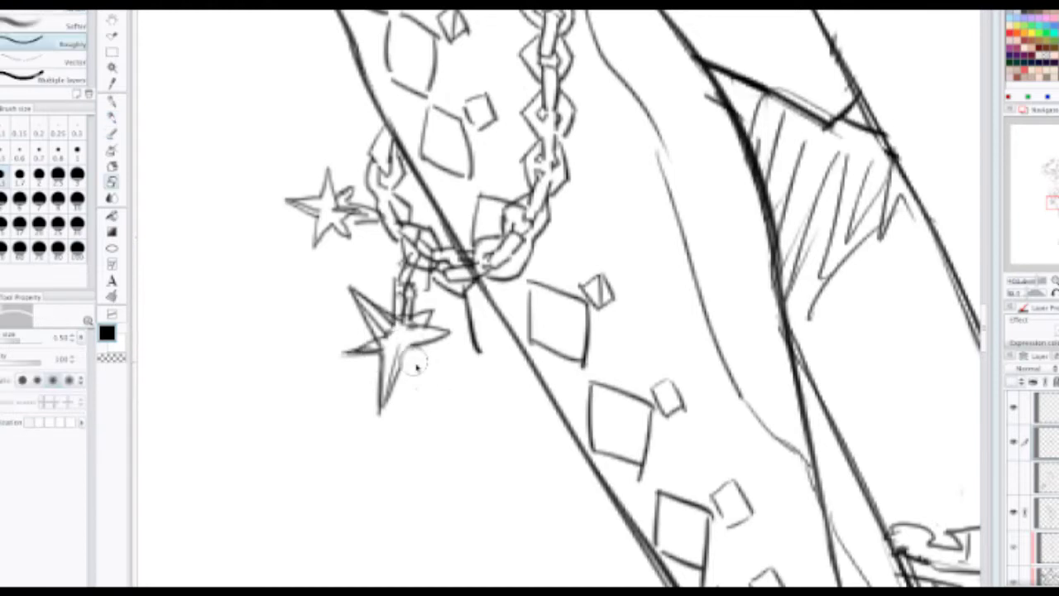
{"action": "left_click_drag", "start_coordinate": [404, 369], "coordinate": [462, 411]}
{"action": "left_click_drag", "start_coordinate": [426, 352], "coordinate": [457, 408]}
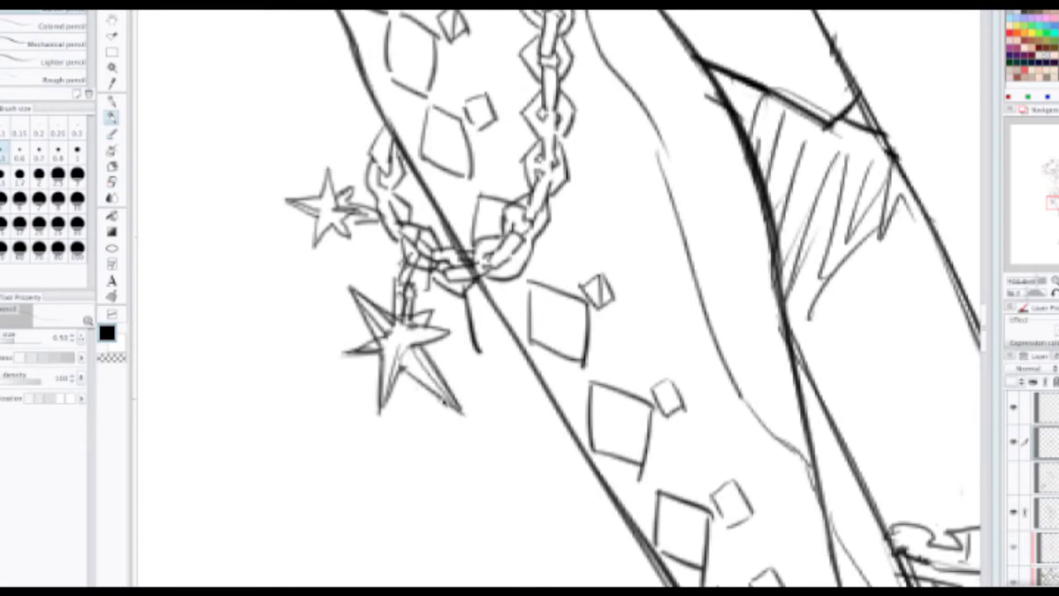
Step: Add small diamond-shaped tips to the points of the larger star charm
{"action": "left_click_drag", "start_coordinate": [452, 421], "coordinate": [473, 420]}
{"action": "mouse_move", "coordinate": [355, 303]}
{"action": "left_mouse_down"}
{"action": "mouse_move", "coordinate": [336, 290]}
{"action": "mouse_move", "coordinate": [361, 279]}
{"action": "mouse_move", "coordinate": [375, 310]}
{"action": "mouse_move", "coordinate": [339, 364]}
{"action": "mouse_move", "coordinate": [362, 352]}
{"action": "left_mouse_up"}
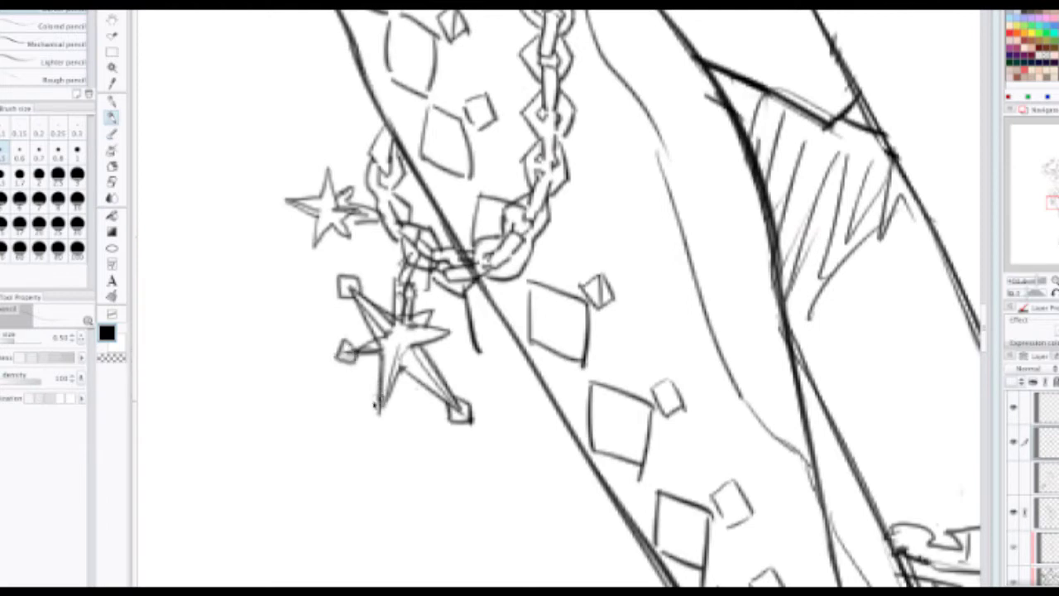
{"action": "mouse_move", "coordinate": [375, 405]}
{"action": "left_mouse_down"}
{"action": "mouse_move", "coordinate": [377, 420]}
{"action": "mouse_move", "coordinate": [388, 399]}
{"action": "left_mouse_up"}
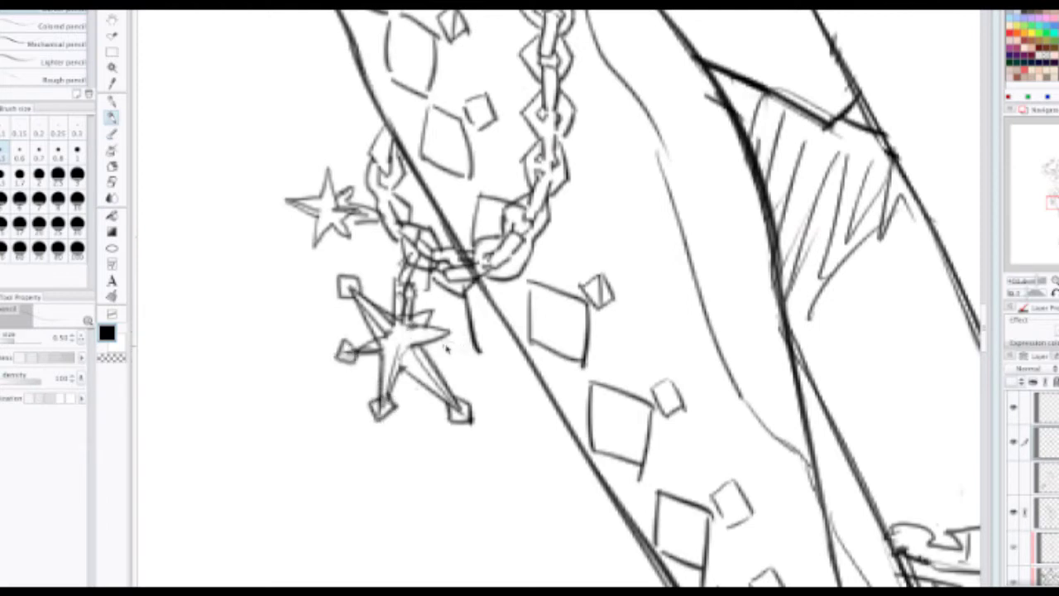
{"action": "mouse_move", "coordinate": [445, 346]}
{"action": "left_mouse_down"}
{"action": "mouse_move", "coordinate": [455, 318]}
{"action": "mouse_move", "coordinate": [441, 331]}
{"action": "mouse_move", "coordinate": [445, 298]}
{"action": "mouse_move", "coordinate": [425, 323]}
{"action": "left_mouse_up"}
{"action": "mouse_move", "coordinate": [423, 318]}
{"action": "left_mouse_down"}
{"action": "mouse_move", "coordinate": [444, 298]}
{"action": "mouse_move", "coordinate": [425, 317]}
{"action": "left_mouse_up"}
Step: Add matching small diamond-shaped tips to the points of the smaller star charm on the leg chain
{"action": "scroll", "coordinate": [428, 271], "scroll_direction": "down", "scroll_amount": 4}
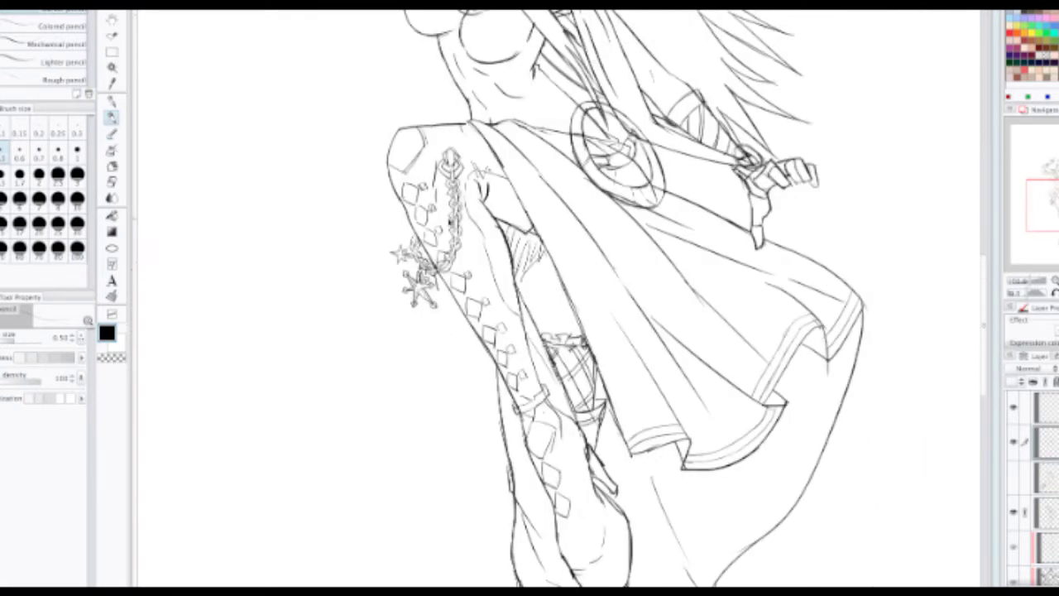
{"action": "scroll", "coordinate": [437, 225], "scroll_direction": "down", "scroll_amount": 2}
{"action": "scroll", "coordinate": [446, 216], "scroll_direction": "down", "scroll_amount": 1}
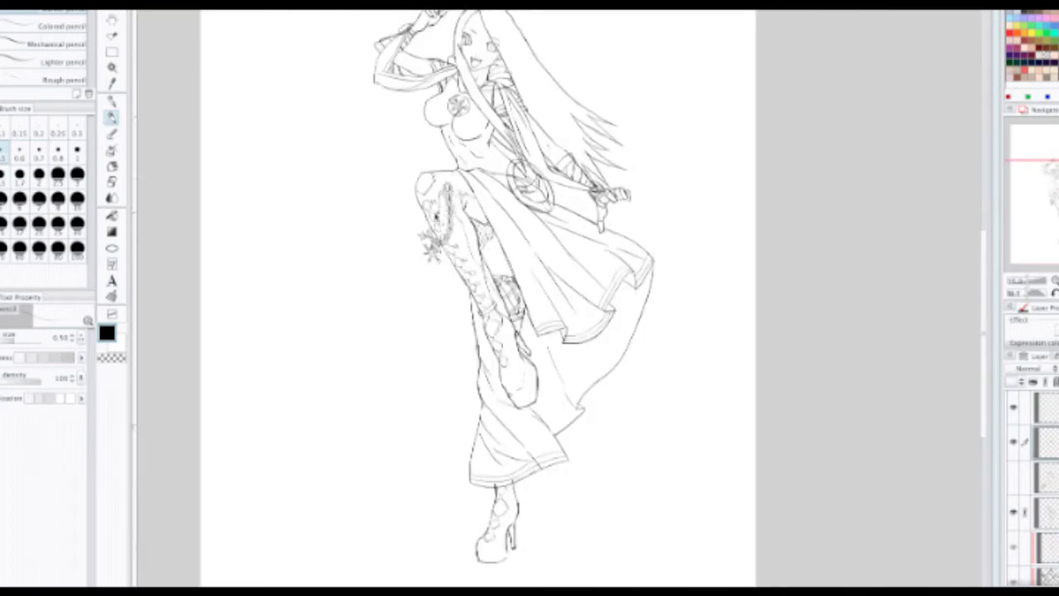
{"action": "scroll", "coordinate": [437, 225], "scroll_direction": "up", "scroll_amount": 6}
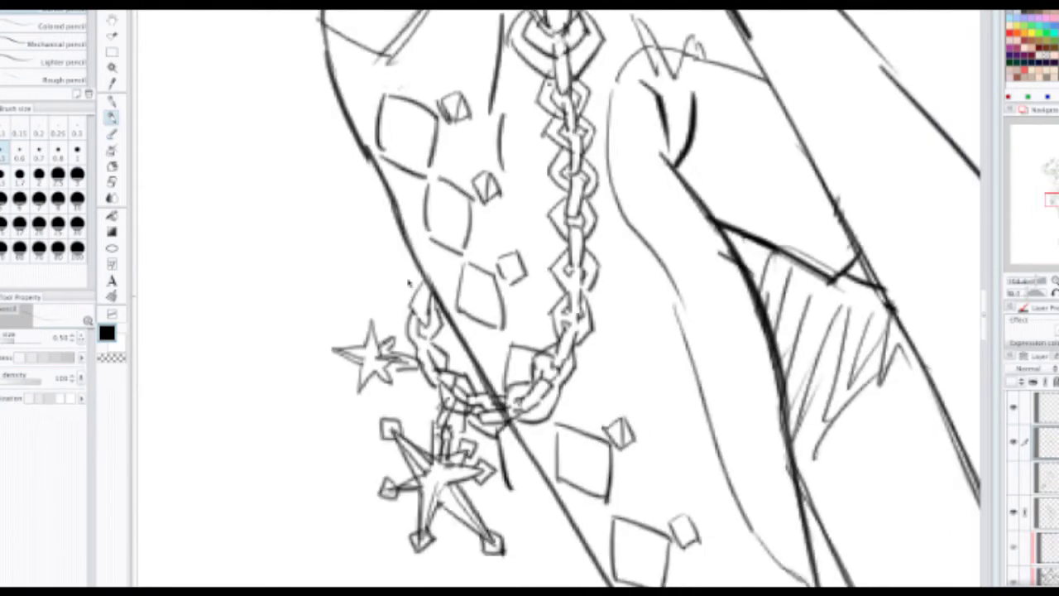
{"action": "scroll", "coordinate": [437, 225], "scroll_direction": "up", "scroll_amount": 1}
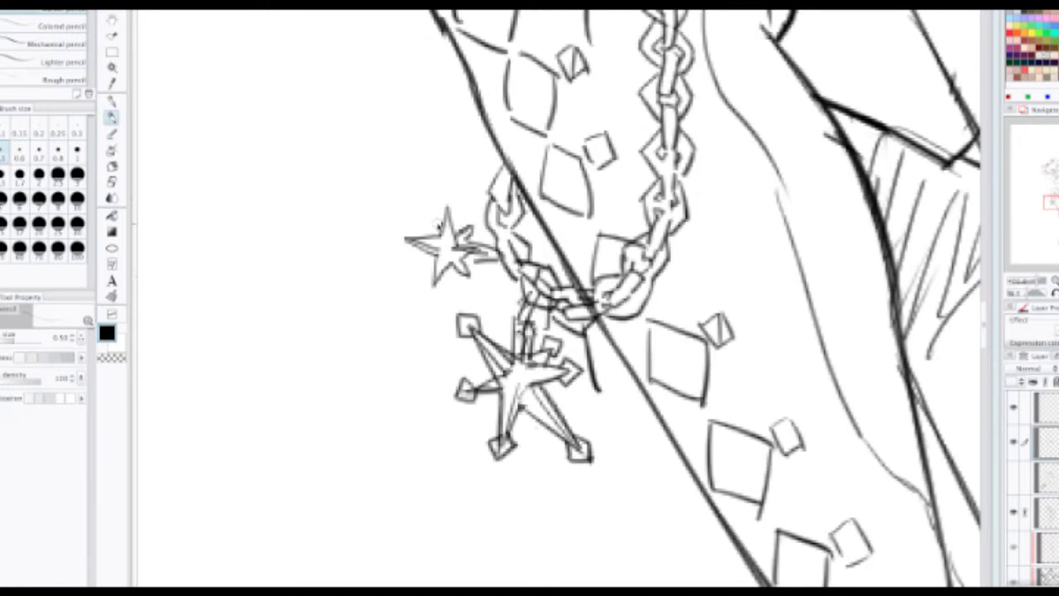
{"action": "mouse_move", "coordinate": [435, 220]}
{"action": "left_mouse_down"}
{"action": "mouse_move", "coordinate": [445, 194]}
{"action": "mouse_move", "coordinate": [452, 229]}
{"action": "mouse_move", "coordinate": [389, 245]}
{"action": "mouse_move", "coordinate": [440, 283]}
{"action": "mouse_move", "coordinate": [428, 294]}
{"action": "mouse_move", "coordinate": [468, 268]}
{"action": "mouse_move", "coordinate": [465, 285]}
{"action": "mouse_move", "coordinate": [476, 266]}
{"action": "mouse_move", "coordinate": [460, 219]}
{"action": "mouse_move", "coordinate": [474, 239]}
{"action": "left_mouse_up"}
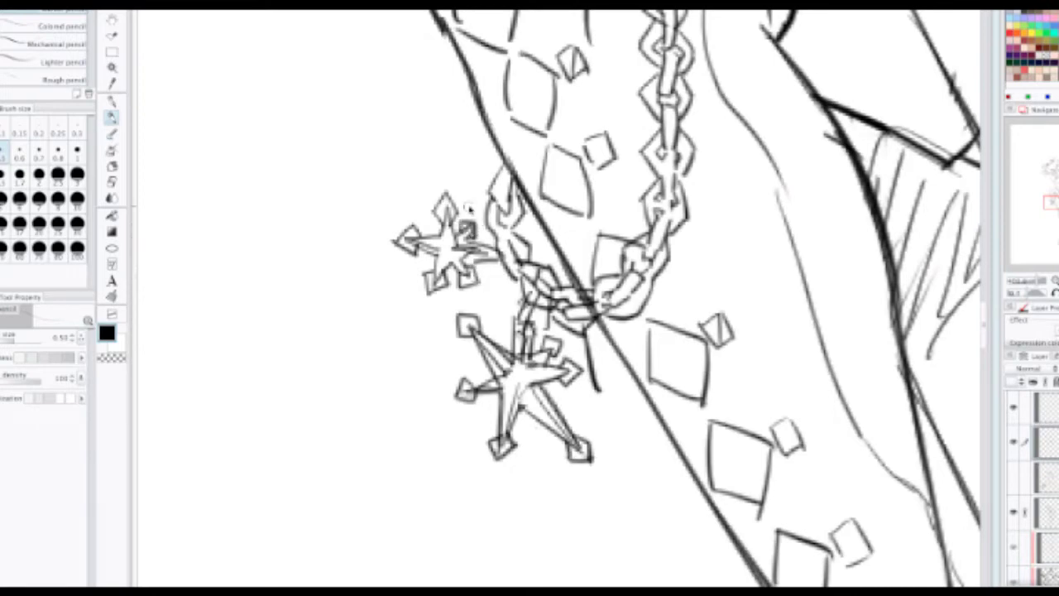
Step: Retrace the inner and lower edges of the angular knee patch on the raised leg with darker lines
{"action": "scroll", "coordinate": [477, 207], "scroll_direction": "down", "scroll_amount": 5}
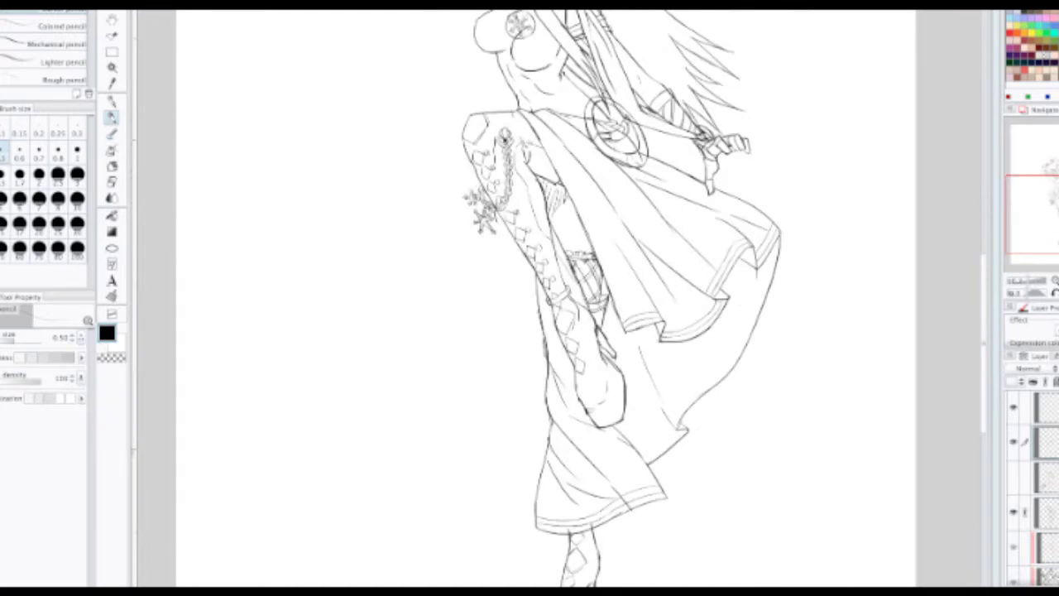
{"action": "scroll", "coordinate": [494, 126], "scroll_direction": "up", "scroll_amount": 4}
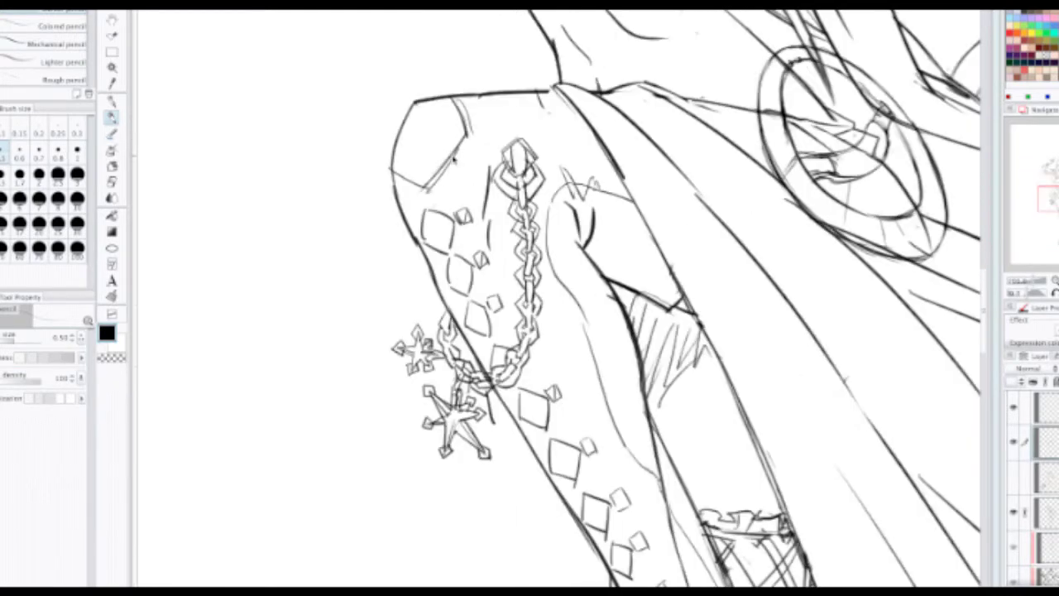
{"action": "left_click_drag", "start_coordinate": [454, 160], "coordinate": [467, 138]}
{"action": "left_click_drag", "start_coordinate": [452, 101], "coordinate": [467, 132]}
{"action": "left_click_drag", "start_coordinate": [387, 169], "coordinate": [432, 195]}
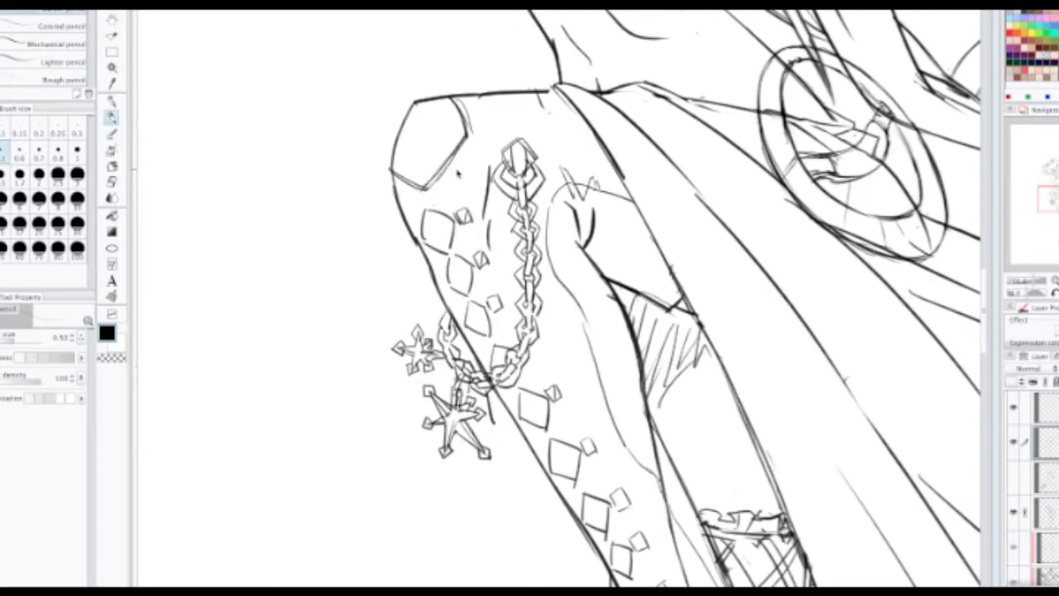
Step: Redraw the diamond stud at the top of the leg chain with a clean outline and two crossing facet lines
{"action": "scroll", "coordinate": [459, 173], "scroll_direction": "down", "scroll_amount": 1}
{"action": "left_click_drag", "start_coordinate": [466, 158], "coordinate": [456, 114]}
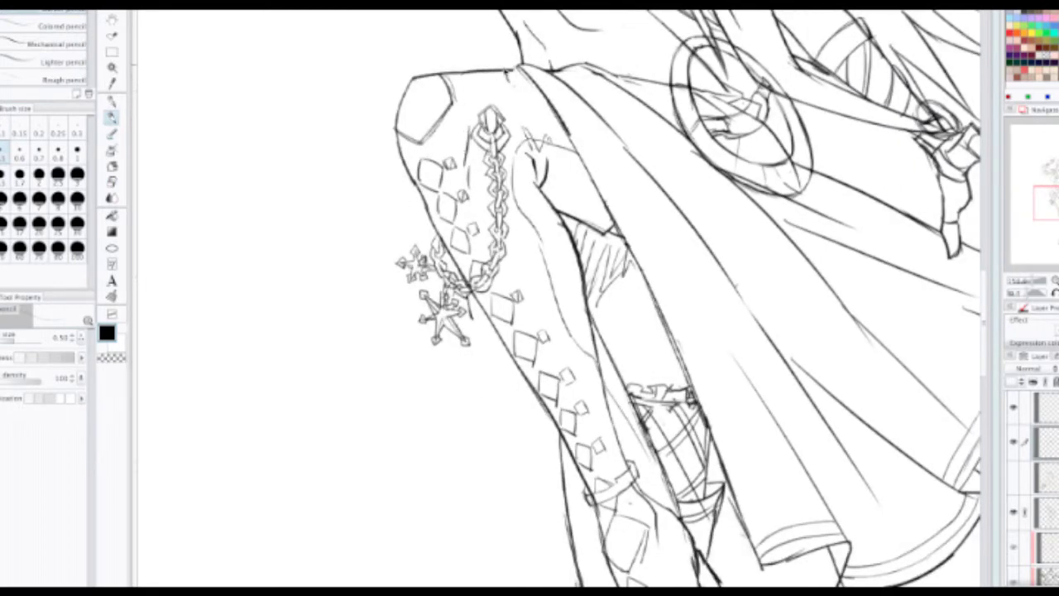
{"action": "scroll", "coordinate": [513, 73], "scroll_direction": "up", "scroll_amount": 3}
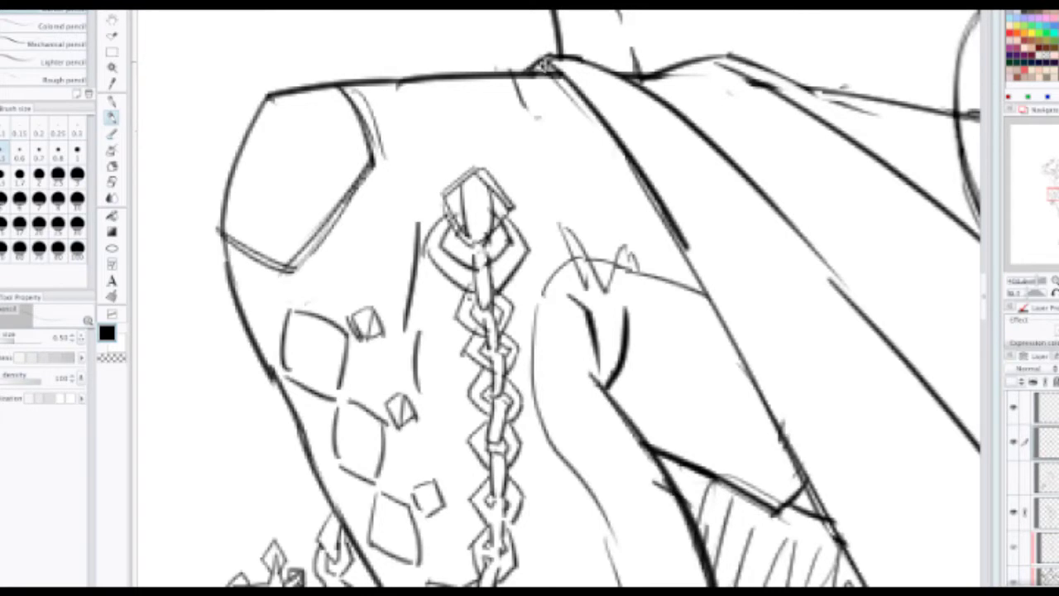
{"action": "scroll", "coordinate": [551, 66], "scroll_direction": "down", "scroll_amount": 4}
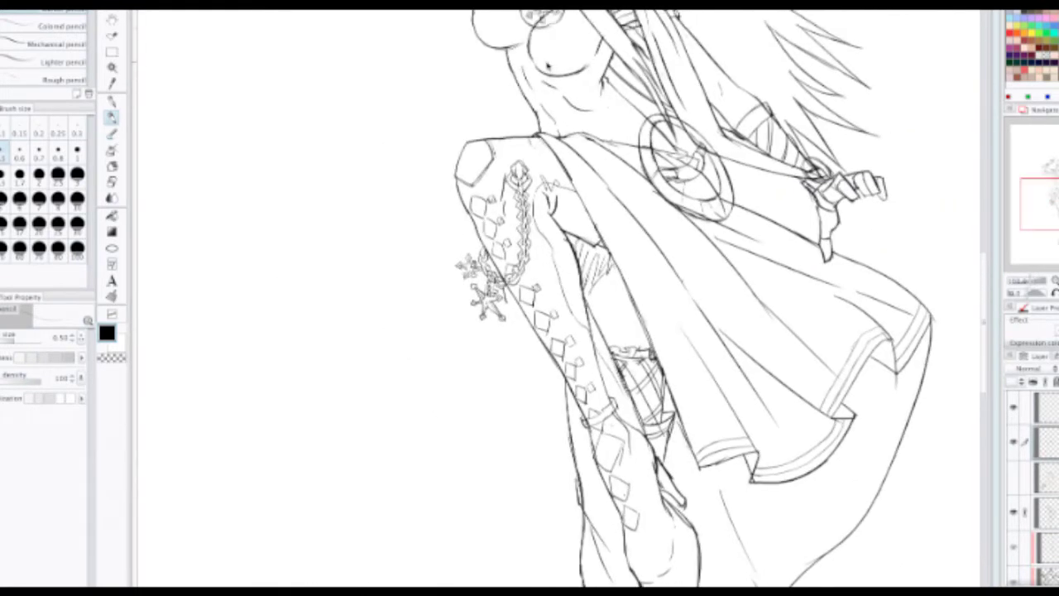
{"action": "scroll", "coordinate": [550, 66], "scroll_direction": "down", "scroll_amount": 1}
{"action": "scroll", "coordinate": [533, 108], "scroll_direction": "up", "scroll_amount": 5}
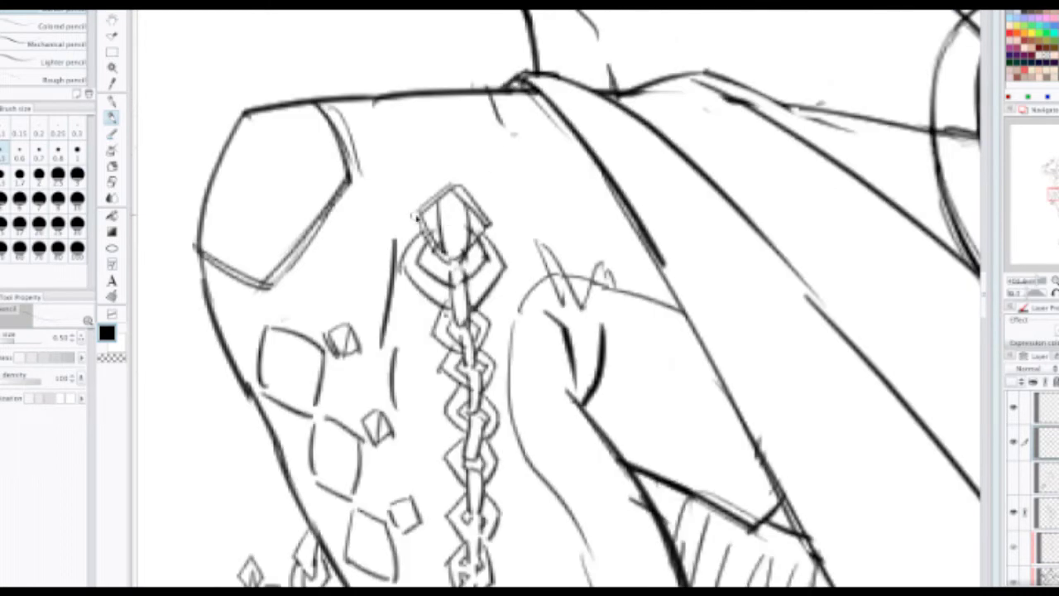
{"action": "key", "text": "ctrl+z"}
{"action": "mouse_move", "coordinate": [420, 221]}
{"action": "left_mouse_down"}
{"action": "mouse_move", "coordinate": [427, 237]}
{"action": "mouse_move", "coordinate": [454, 188]}
{"action": "mouse_move", "coordinate": [493, 224]}
{"action": "mouse_move", "coordinate": [443, 211]}
{"action": "mouse_move", "coordinate": [469, 217]}
{"action": "mouse_move", "coordinate": [417, 227]}
{"action": "left_mouse_up"}
{"action": "key", "text": "e"}
{"action": "key", "text": "p"}
{"action": "left_click_drag", "start_coordinate": [447, 187], "coordinate": [412, 224]}
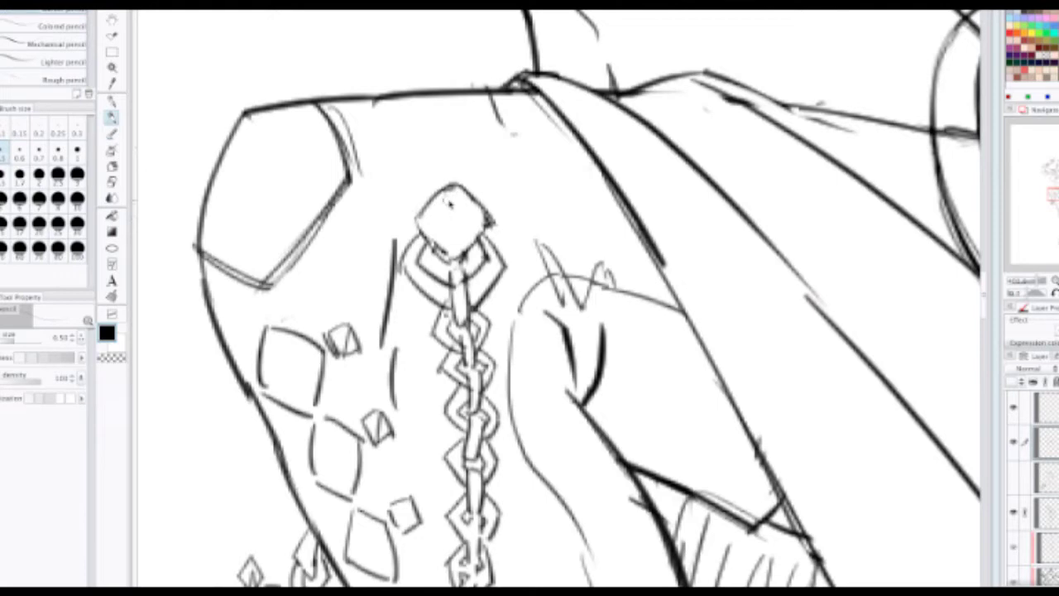
{"action": "left_click_drag", "start_coordinate": [452, 182], "coordinate": [460, 262]}
{"action": "left_click_drag", "start_coordinate": [418, 221], "coordinate": [487, 222]}
Step: Pencil facet lines across the four small diamond studs running down the raised leg below the star charms
{"action": "scroll", "coordinate": [478, 185], "scroll_direction": "down", "scroll_amount": 4}
{"action": "scroll", "coordinate": [484, 159], "scroll_direction": "down", "scroll_amount": 2}
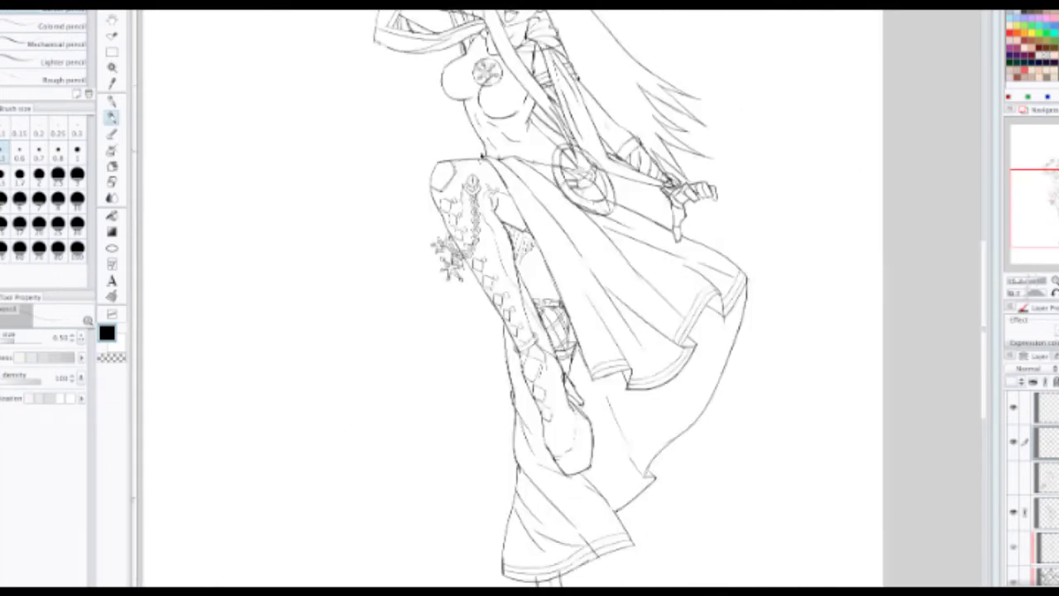
{"action": "left_click_drag", "start_coordinate": [483, 174], "coordinate": [477, 76]}
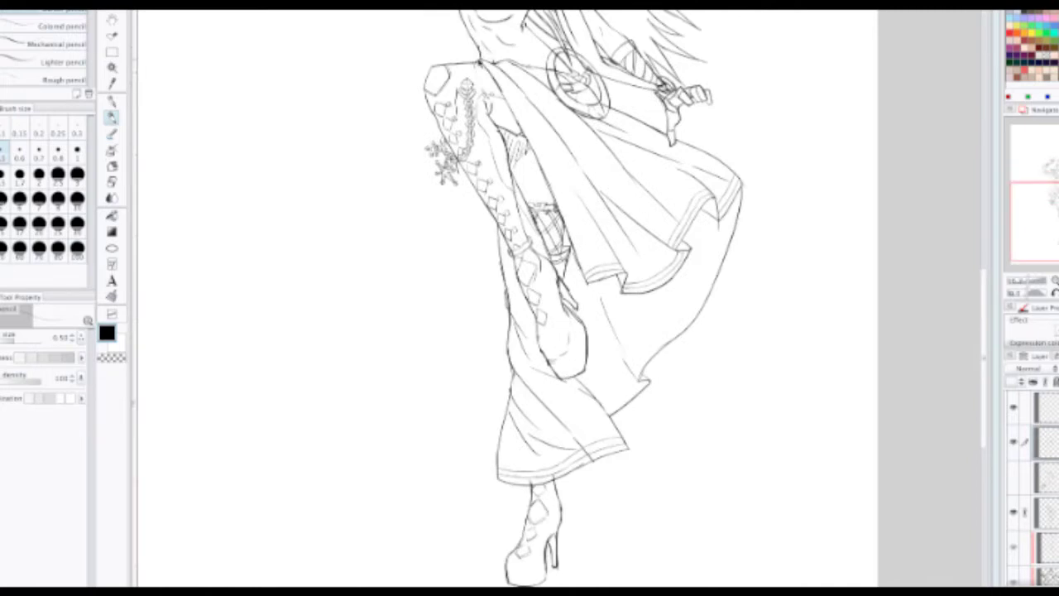
{"action": "scroll", "coordinate": [488, 152], "scroll_direction": "up", "scroll_amount": 8}
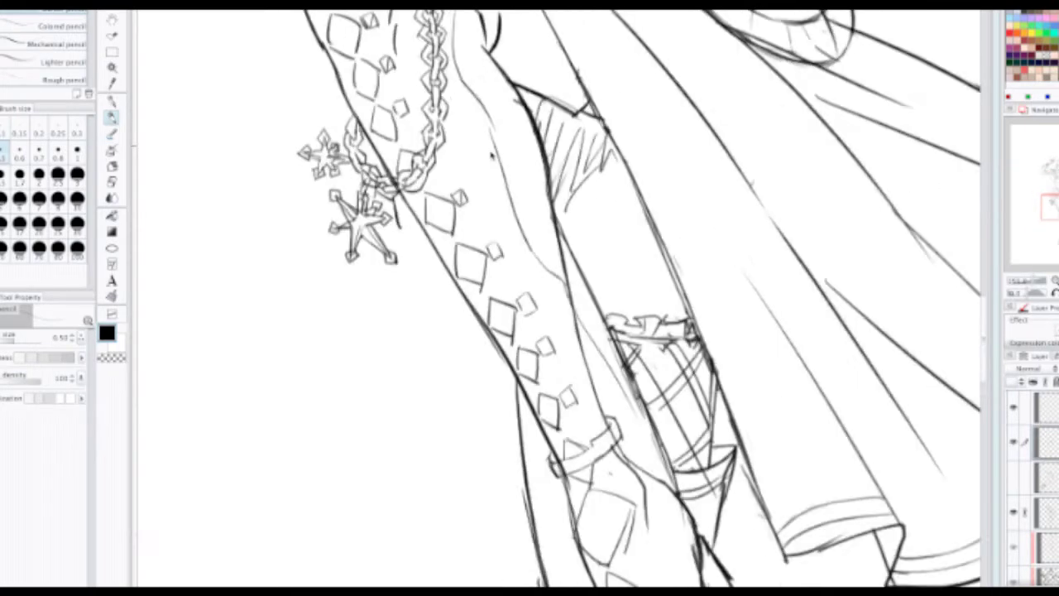
{"action": "mouse_move", "coordinate": [472, 235]}
{"action": "left_mouse_down"}
{"action": "mouse_move", "coordinate": [478, 258]}
{"action": "mouse_move", "coordinate": [467, 269]}
{"action": "mouse_move", "coordinate": [488, 263]}
{"action": "mouse_move", "coordinate": [480, 254]}
{"action": "mouse_move", "coordinate": [477, 268]}
{"action": "left_mouse_up"}
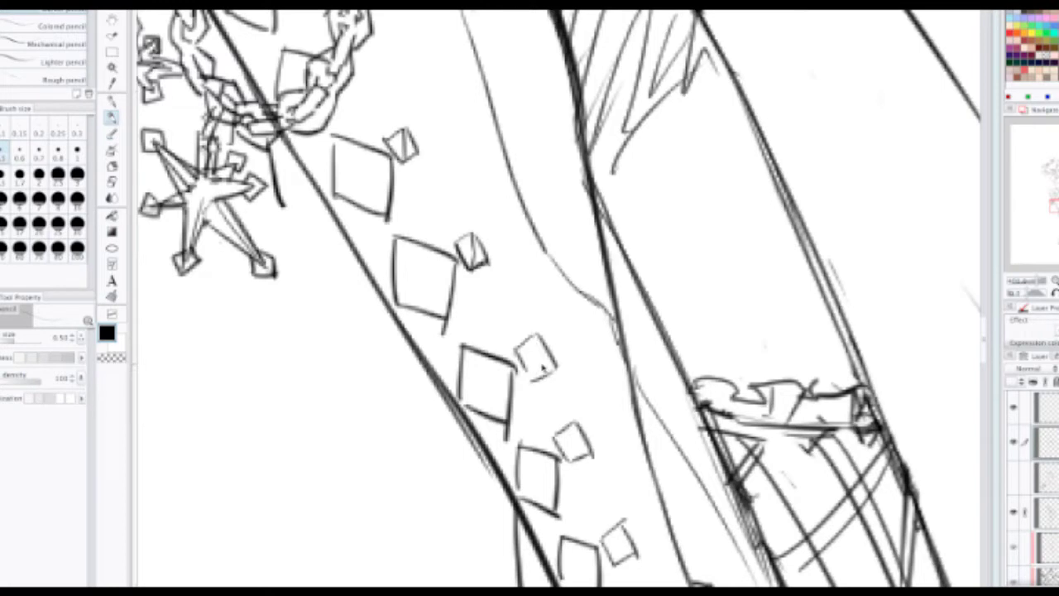
{"action": "left_click_drag", "start_coordinate": [536, 383], "coordinate": [546, 333]}
{"action": "left_click_drag", "start_coordinate": [577, 423], "coordinate": [570, 460]}
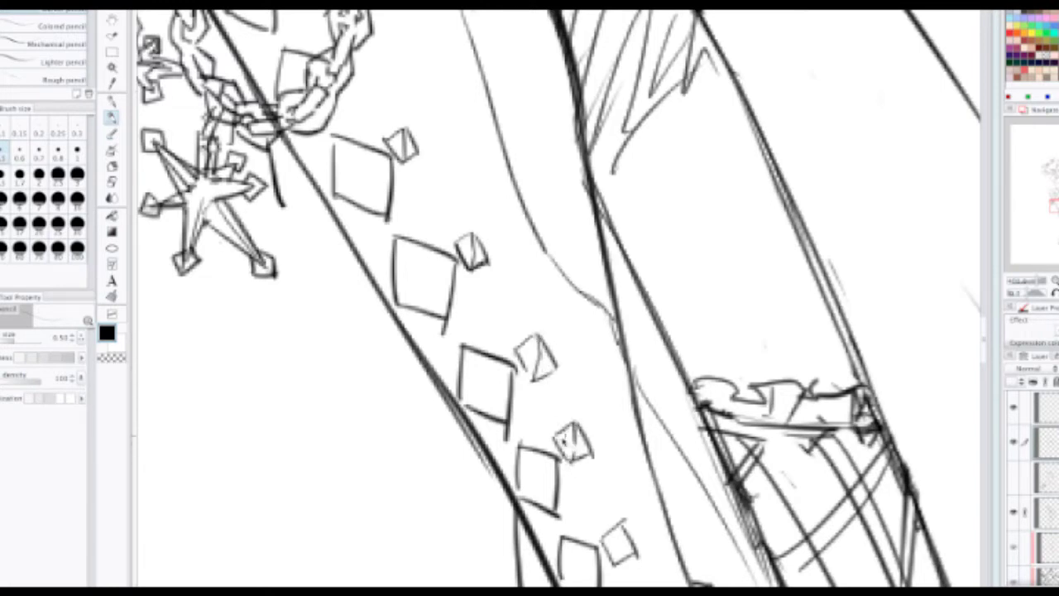
{"action": "left_click_drag", "start_coordinate": [625, 520], "coordinate": [617, 567]}
Step: Pencil a facet line across the third small diamond stud from the top, beside the leg chain
{"action": "scroll", "coordinate": [601, 472], "scroll_direction": "down", "scroll_amount": 3}
{"action": "scroll", "coordinate": [600, 438], "scroll_direction": "up", "scroll_amount": 2}
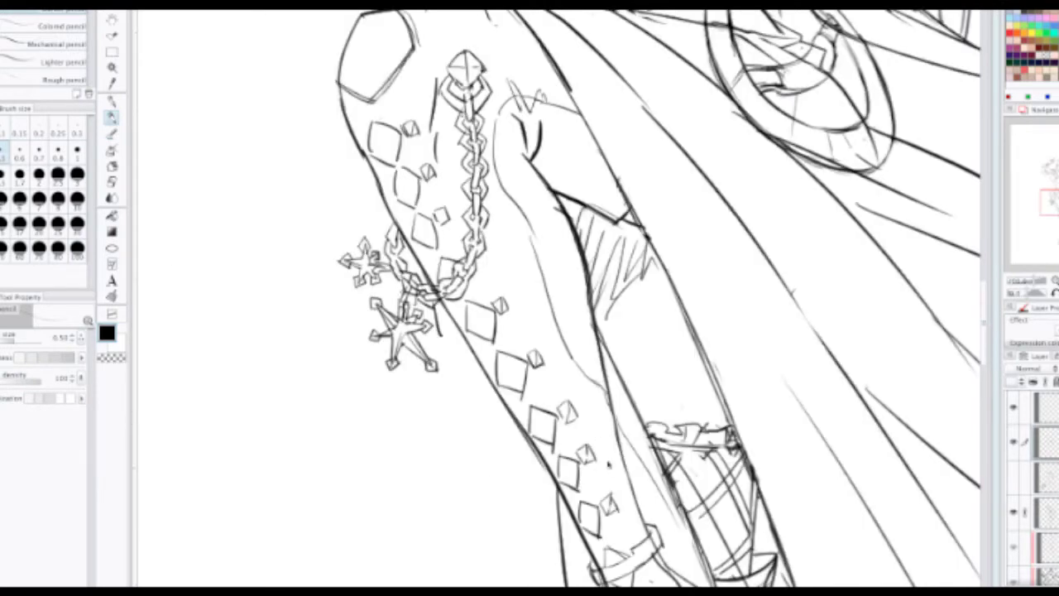
{"action": "scroll", "coordinate": [595, 426], "scroll_direction": "up", "scroll_amount": 1}
{"action": "scroll", "coordinate": [609, 493], "scroll_direction": "up", "scroll_amount": 2}
{"action": "scroll", "coordinate": [608, 513], "scroll_direction": "down", "scroll_amount": 2}
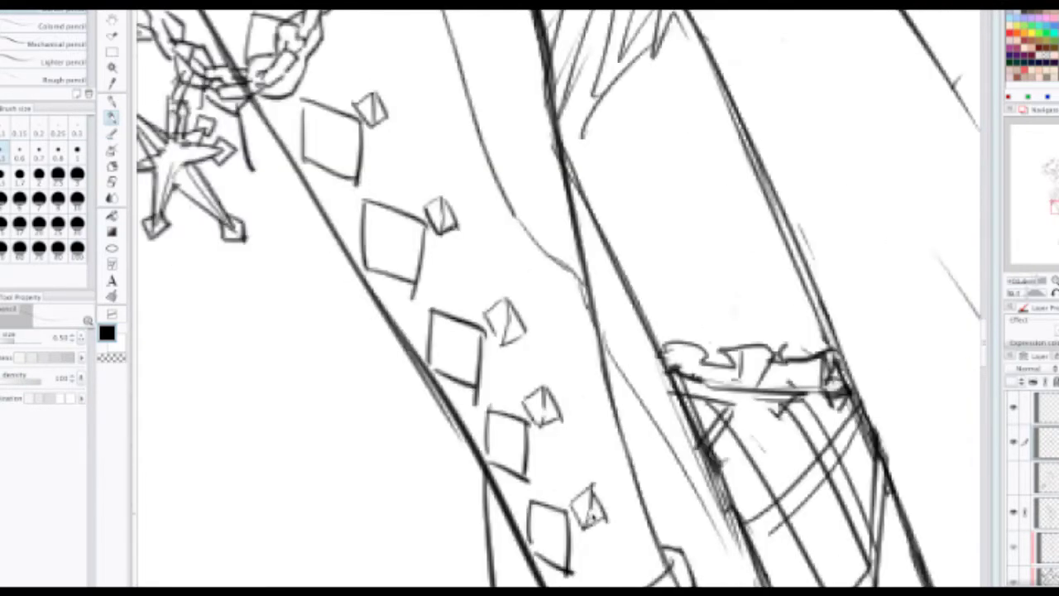
{"action": "scroll", "coordinate": [603, 459], "scroll_direction": "down", "scroll_amount": 1}
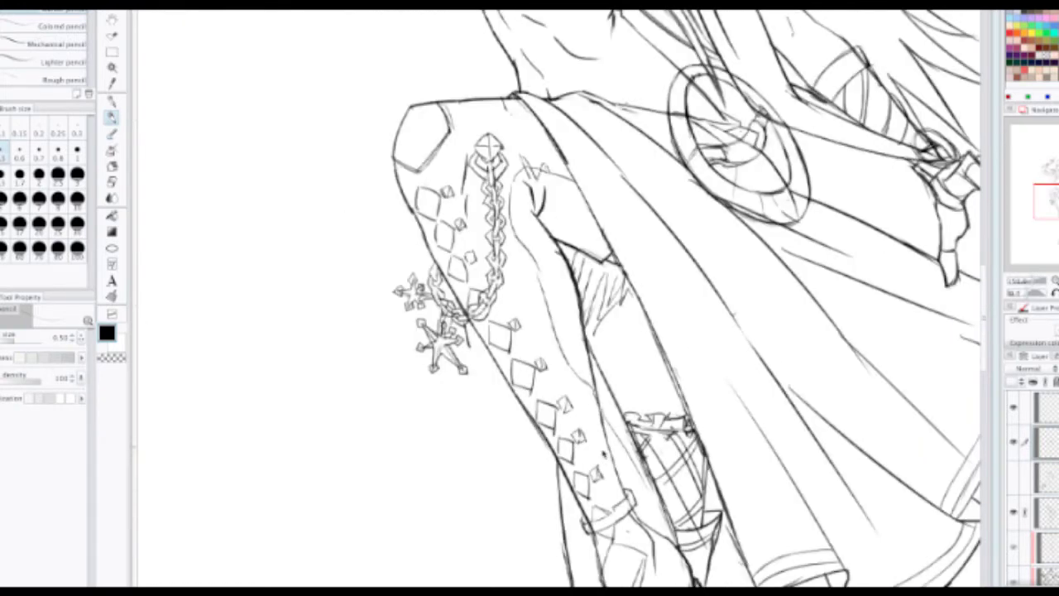
{"action": "left_click_drag", "start_coordinate": [604, 450], "coordinate": [565, 333]}
{"action": "scroll", "coordinate": [553, 396], "scroll_direction": "up", "scroll_amount": 2}
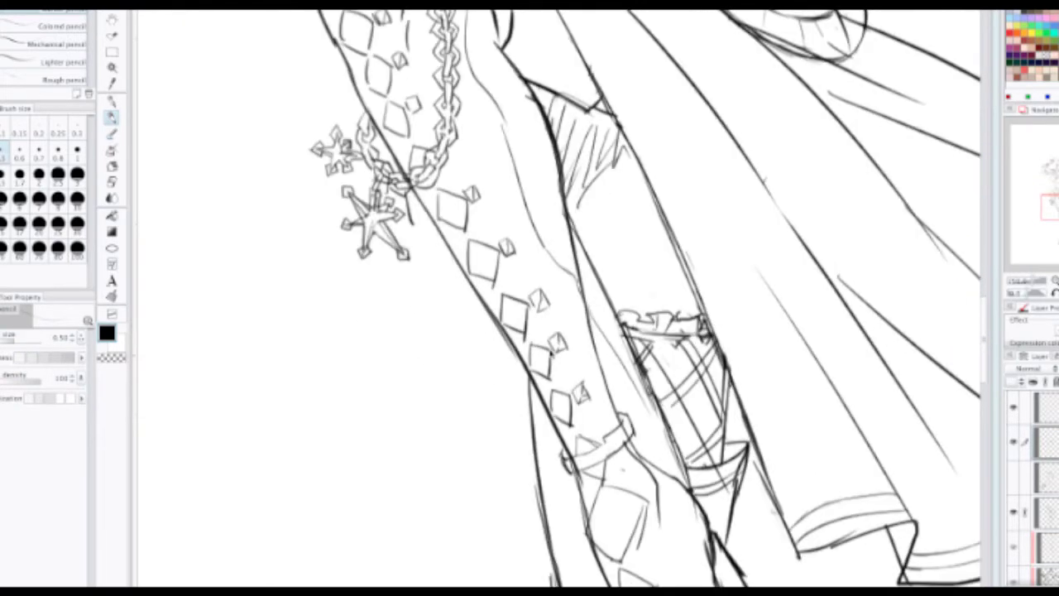
{"action": "scroll", "coordinate": [447, 193], "scroll_direction": "up", "scroll_amount": 3}
{"action": "scroll", "coordinate": [447, 193], "scroll_direction": "up", "scroll_amount": 2}
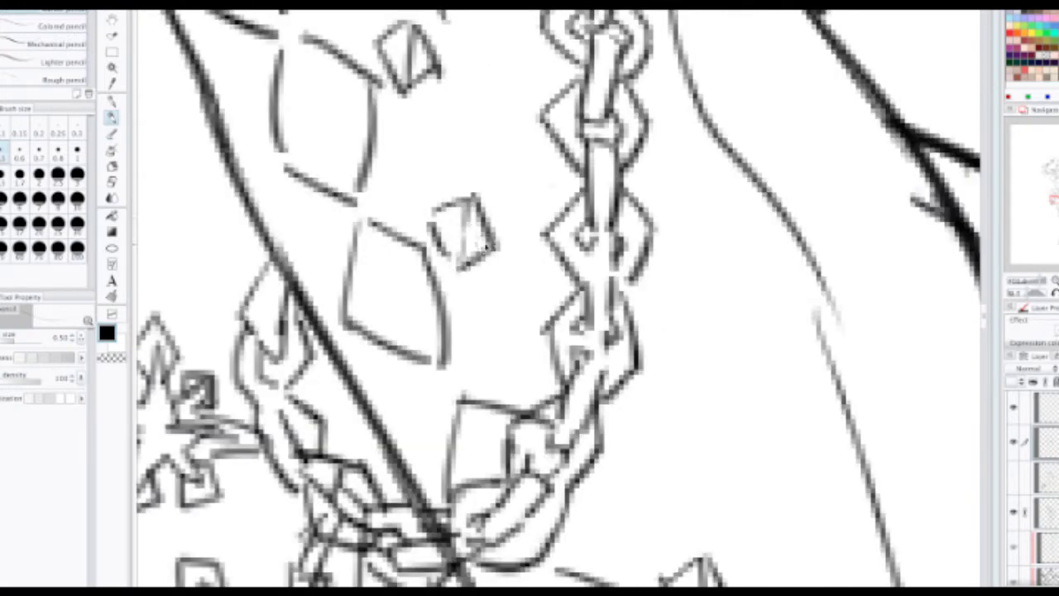
{"action": "left_click_drag", "start_coordinate": [493, 247], "coordinate": [453, 225]}
{"action": "scroll", "coordinate": [480, 245], "scroll_direction": "down", "scroll_amount": 4}
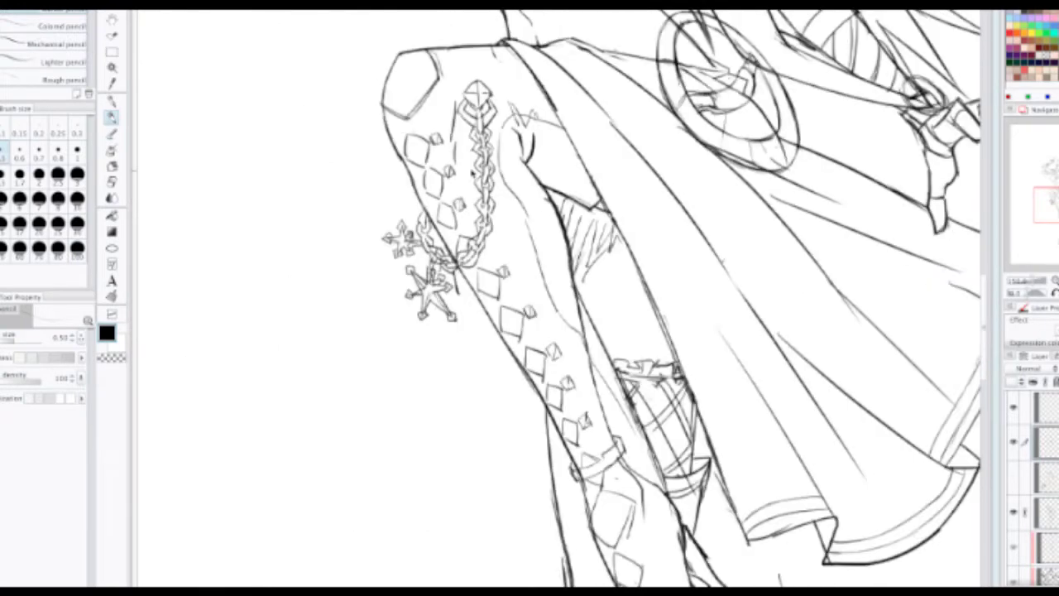
Step: Pencil facet lines across the small diamond studs on the raised leg between the star charms and the ankle strap
{"action": "scroll", "coordinate": [495, 258], "scroll_direction": "up", "scroll_amount": 4}
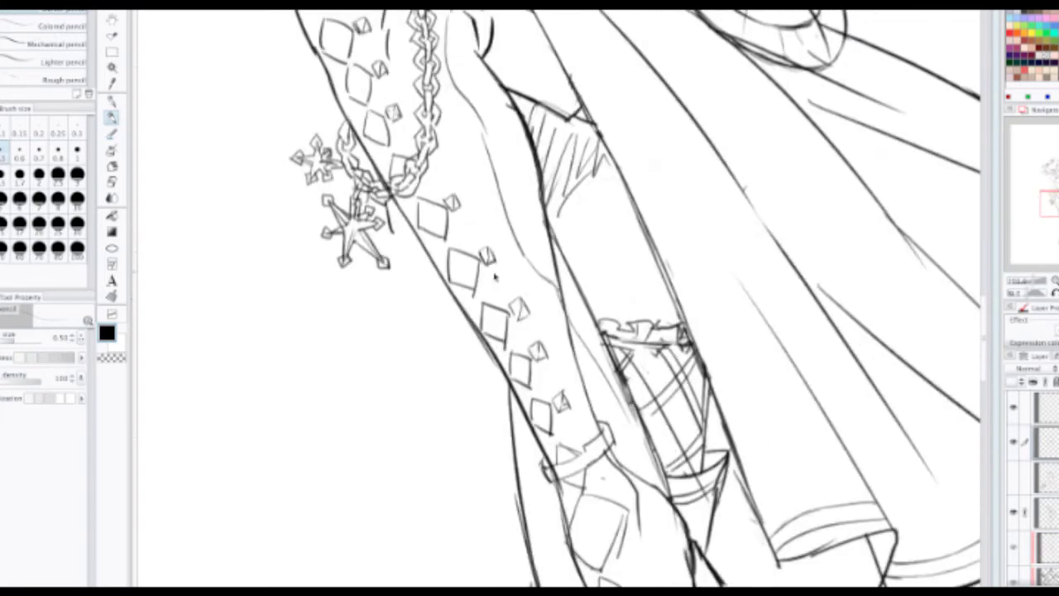
{"action": "left_click_drag", "start_coordinate": [531, 321], "coordinate": [438, 156]}
{"action": "left_click_drag", "start_coordinate": [488, 293], "coordinate": [423, 157]}
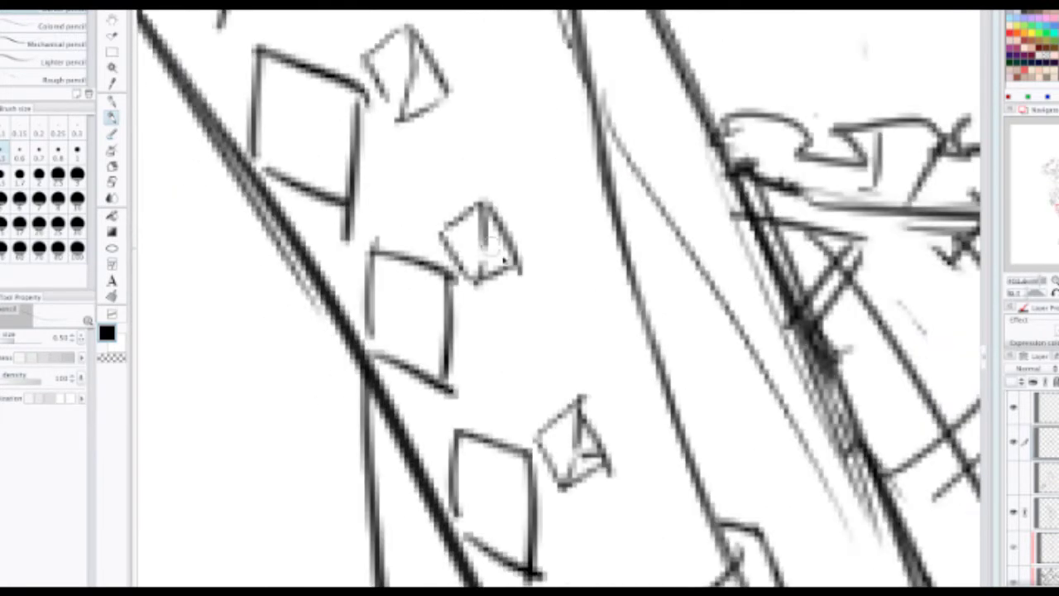
{"action": "left_click_drag", "start_coordinate": [520, 258], "coordinate": [484, 252]}
{"action": "mouse_move", "coordinate": [447, 90]}
{"action": "left_mouse_down"}
{"action": "mouse_move", "coordinate": [422, 65]}
{"action": "mouse_move", "coordinate": [448, 153]}
{"action": "mouse_move", "coordinate": [433, 103]}
{"action": "mouse_move", "coordinate": [440, 142]}
{"action": "left_mouse_up"}
{"action": "scroll", "coordinate": [420, 68], "scroll_direction": "down", "scroll_amount": 4}
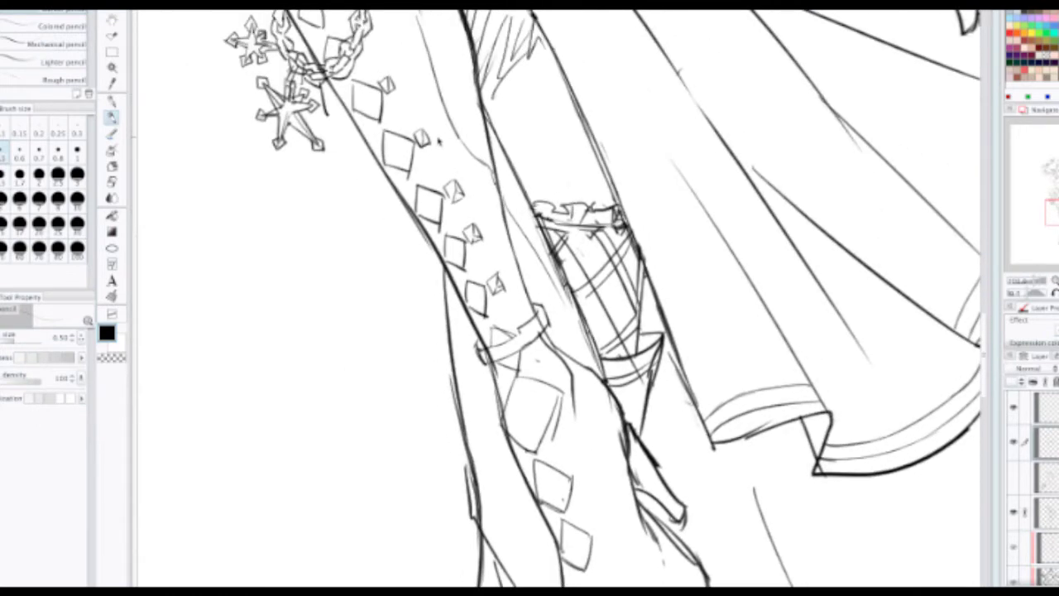
Step: Draw short crossing lines linking the large diamonds along the front edge of the raised leg below the chain
{"action": "scroll", "coordinate": [431, 137], "scroll_direction": "down", "scroll_amount": 2}
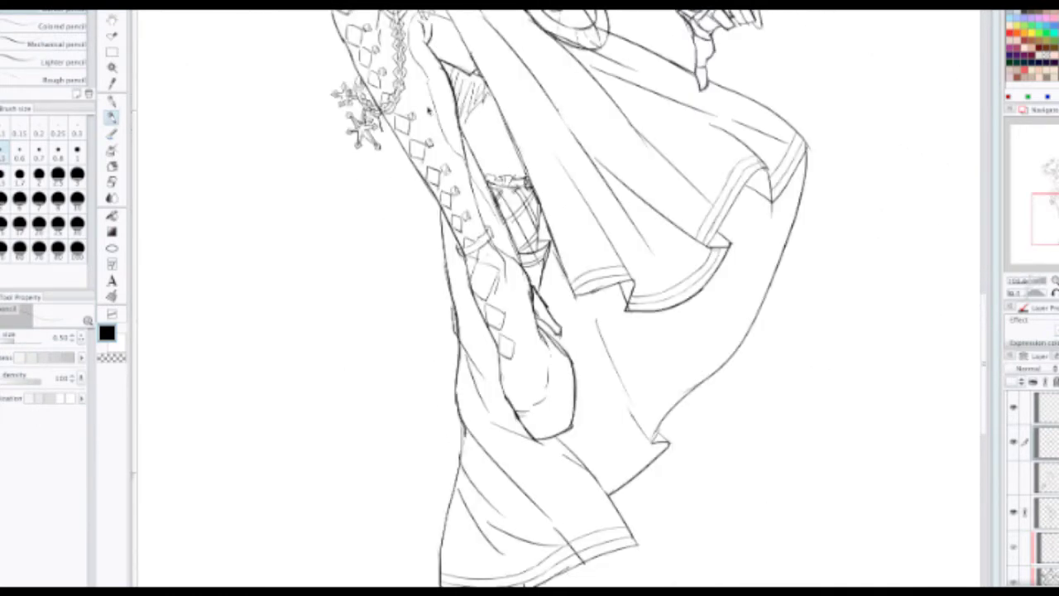
{"action": "scroll", "coordinate": [430, 112], "scroll_direction": "down", "scroll_amount": 1}
{"action": "scroll", "coordinate": [428, 103], "scroll_direction": "up", "scroll_amount": 1}
{"action": "scroll", "coordinate": [429, 120], "scroll_direction": "up", "scroll_amount": 1}
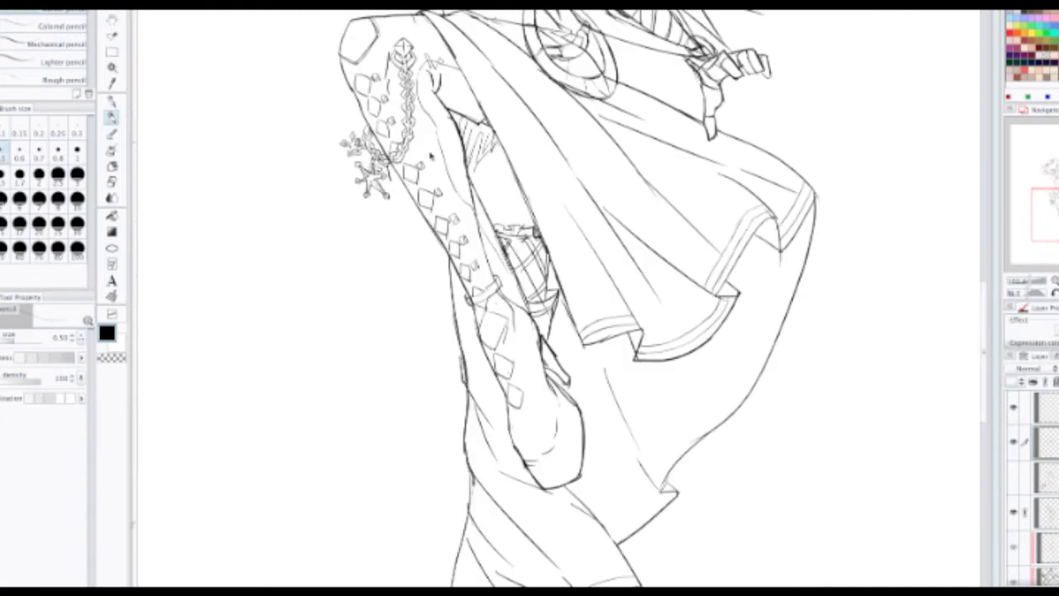
{"action": "scroll", "coordinate": [431, 155], "scroll_direction": "up", "scroll_amount": 1}
{"action": "scroll", "coordinate": [386, 168], "scroll_direction": "up", "scroll_amount": 1}
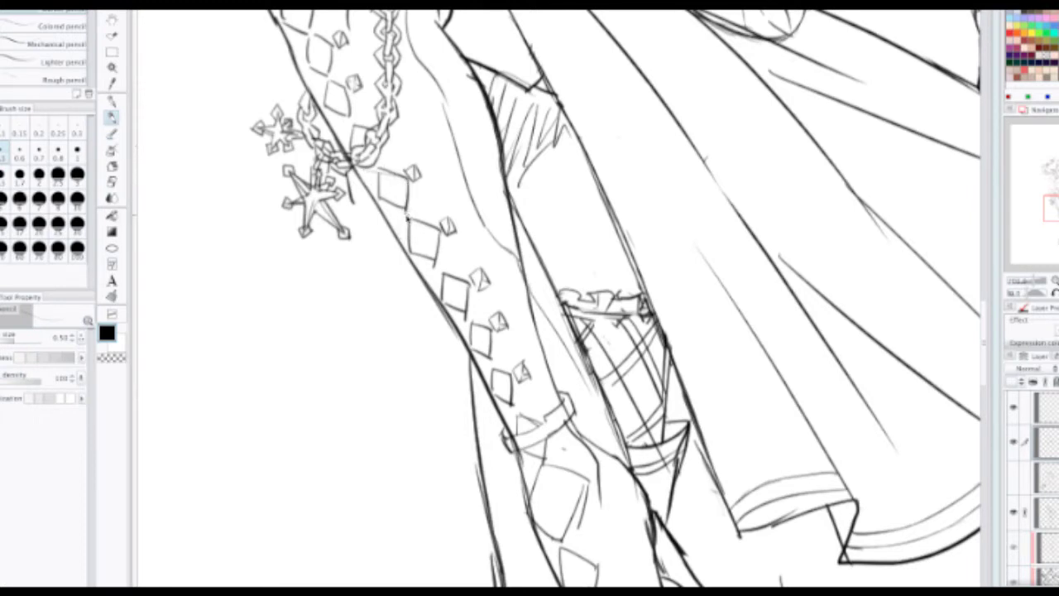
{"action": "mouse_move", "coordinate": [405, 209]}
{"action": "left_mouse_down"}
{"action": "mouse_move", "coordinate": [411, 248]}
{"action": "mouse_move", "coordinate": [442, 279]}
{"action": "left_mouse_up"}
{"action": "scroll", "coordinate": [478, 310], "scroll_direction": "down", "scroll_amount": 3}
{"action": "scroll", "coordinate": [472, 305], "scroll_direction": "up", "scroll_amount": 3}
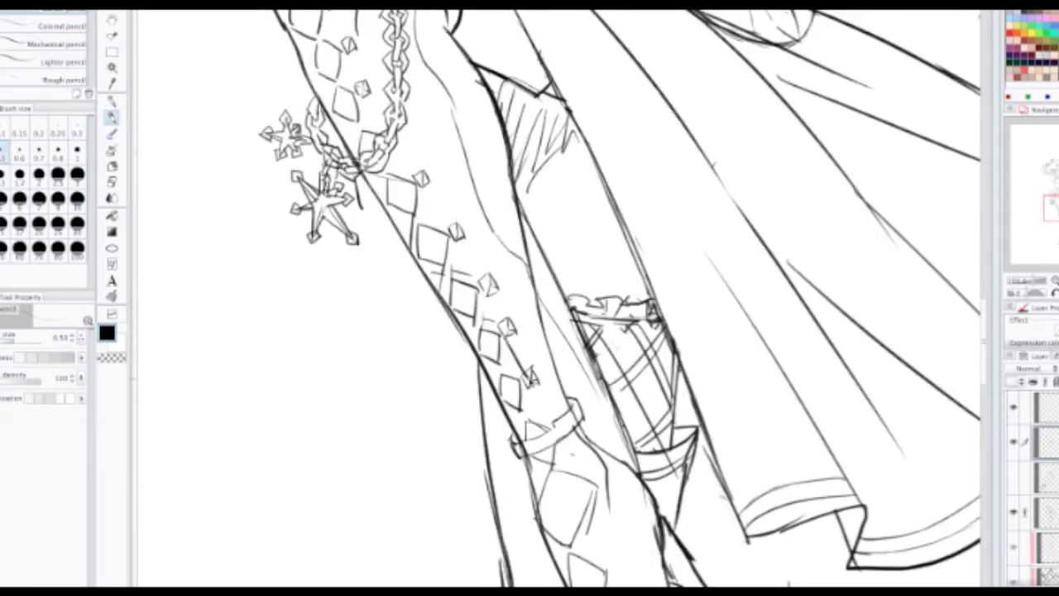
Step: Join the lower small diamond studs with a straight pencil line running down to the ankle strap
{"action": "left_click_drag", "start_coordinate": [526, 373], "coordinate": [552, 431]}
{"action": "left_click_drag", "start_coordinate": [531, 393], "coordinate": [550, 431]}
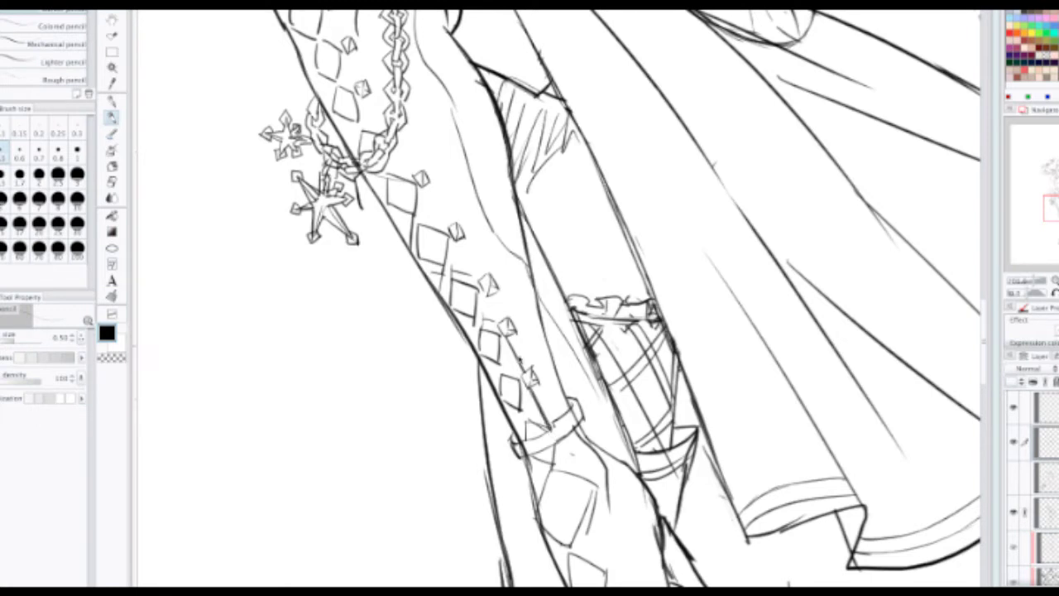
{"action": "mouse_move", "coordinate": [460, 246]}
{"action": "left_mouse_down"}
{"action": "mouse_move", "coordinate": [484, 324]}
{"action": "mouse_move", "coordinate": [530, 414]}
{"action": "left_mouse_up"}
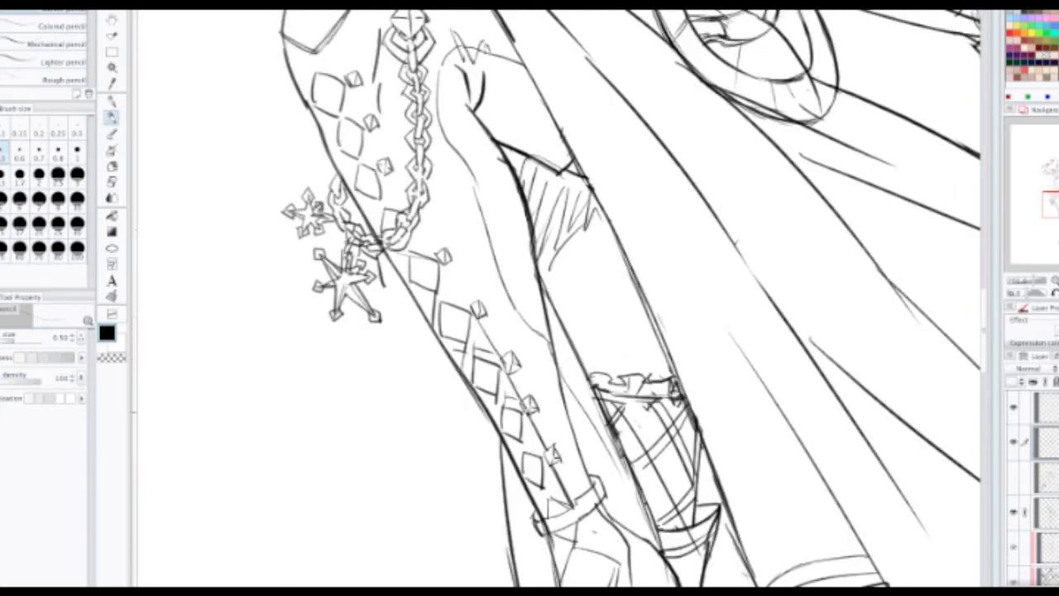
Step: Extend the connecting line through the upper small studs, from below the chain up to the studs near the knee
{"action": "left_click_drag", "start_coordinate": [443, 263], "coordinate": [480, 320]}
{"action": "left_click_drag", "start_coordinate": [416, 229], "coordinate": [440, 262]}
{"action": "key", "text": "ctrl+z"}
{"action": "left_click_drag", "start_coordinate": [420, 227], "coordinate": [444, 263]}
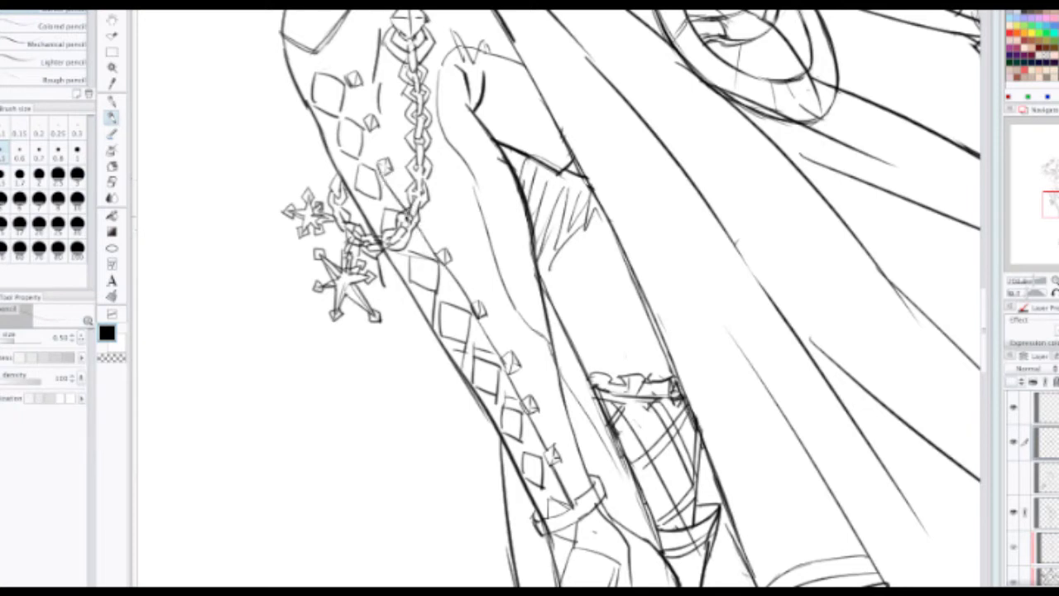
{"action": "left_click_drag", "start_coordinate": [349, 88], "coordinate": [374, 147]}
Step: Pencil a thin line from the ankle strap down the side of the three large diamonds on the raised boot
{"action": "scroll", "coordinate": [329, 119], "scroll_direction": "down", "scroll_amount": 5}
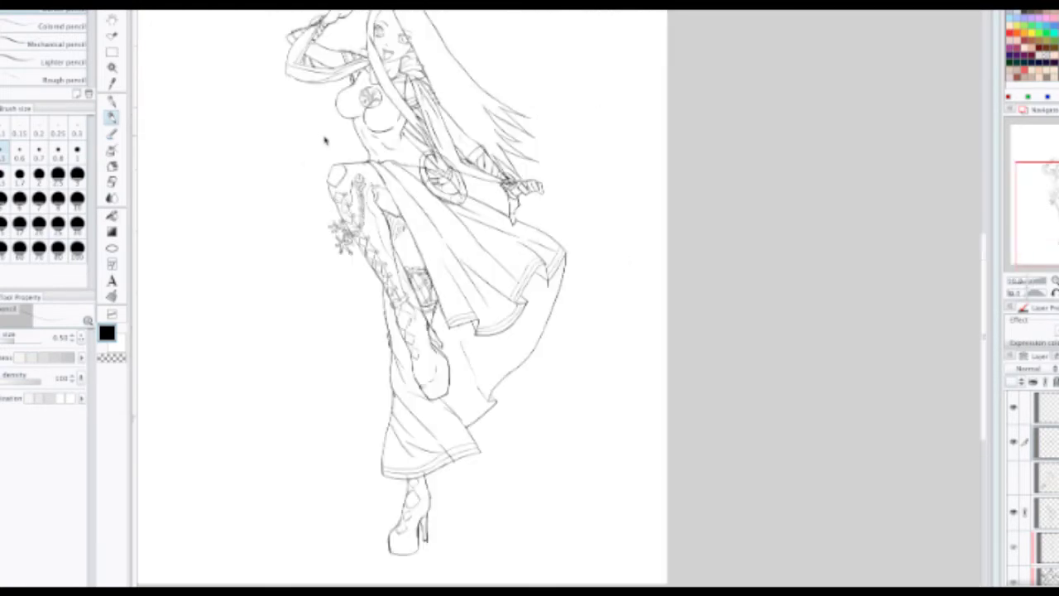
{"action": "scroll", "coordinate": [331, 160], "scroll_direction": "up", "scroll_amount": 4}
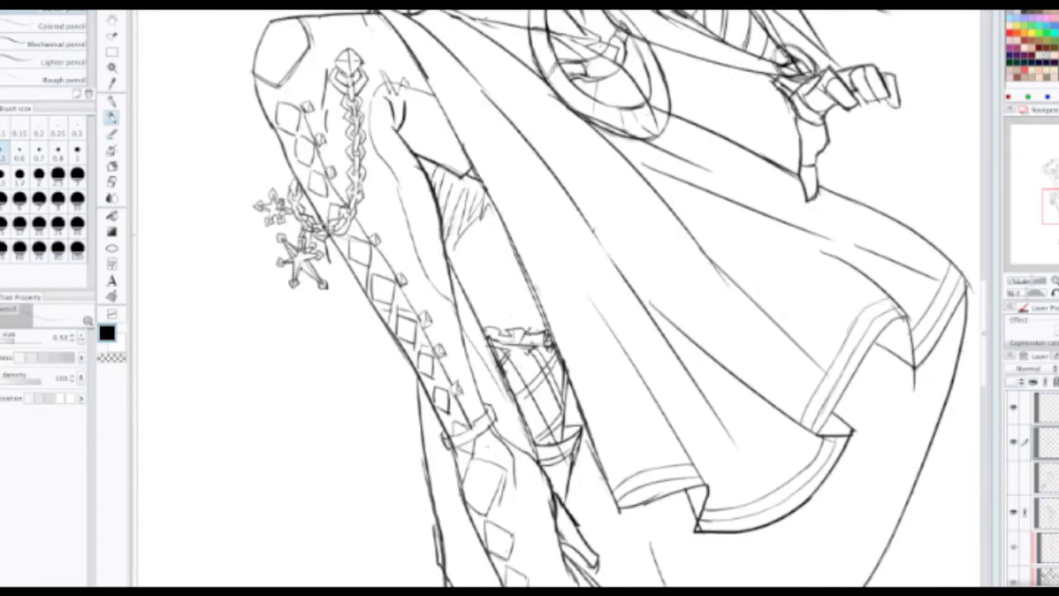
{"action": "scroll", "coordinate": [355, 293], "scroll_direction": "up", "scroll_amount": 1}
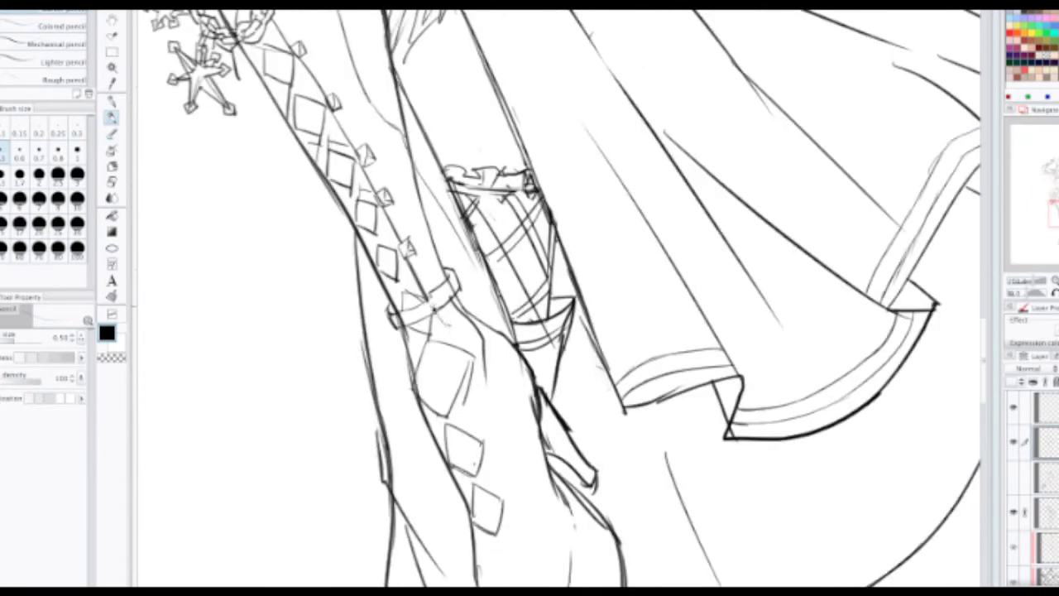
{"action": "mouse_move", "coordinate": [433, 310]}
{"action": "left_mouse_down"}
{"action": "mouse_move", "coordinate": [472, 362]}
{"action": "mouse_move", "coordinate": [475, 403]}
{"action": "left_mouse_up"}
{"action": "left_click_drag", "start_coordinate": [477, 396], "coordinate": [503, 500]}
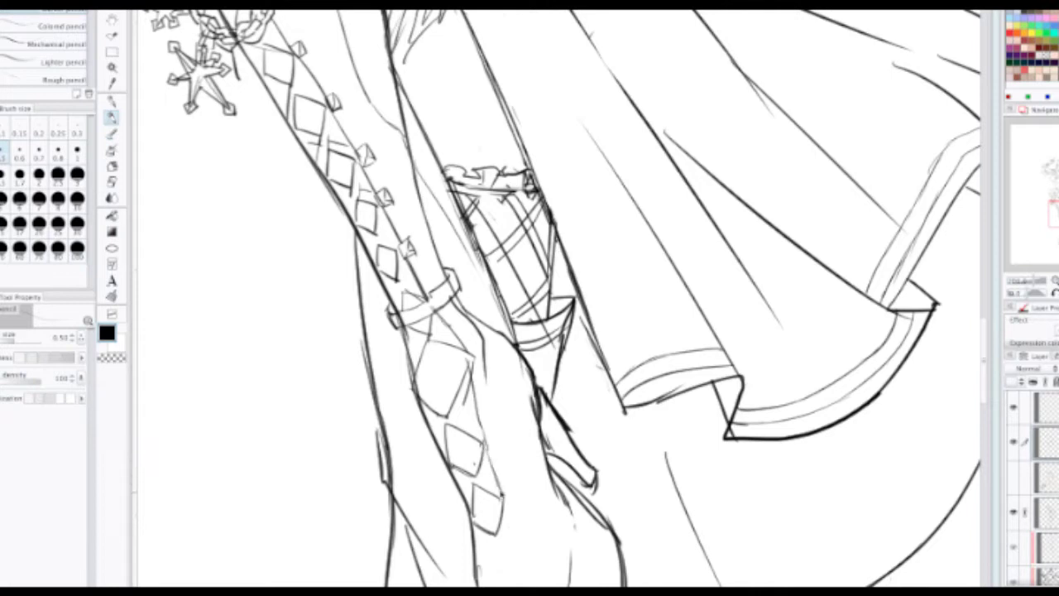
{"action": "mouse_move", "coordinate": [483, 441]}
{"action": "left_mouse_down"}
{"action": "mouse_move", "coordinate": [532, 472]}
{"action": "mouse_move", "coordinate": [536, 447]}
{"action": "mouse_move", "coordinate": [534, 459]}
{"action": "mouse_move", "coordinate": [505, 472]}
{"action": "mouse_move", "coordinate": [488, 457]}
{"action": "mouse_move", "coordinate": [526, 470]}
{"action": "mouse_move", "coordinate": [538, 447]}
{"action": "mouse_move", "coordinate": [511, 476]}
{"action": "mouse_move", "coordinate": [529, 452]}
{"action": "mouse_move", "coordinate": [529, 383]}
{"action": "left_mouse_up"}
{"action": "key", "text": "ctrl+z"}
{"action": "key", "text": "ctrl+z"}
{"action": "key", "text": "ctrl+z"}
{"action": "key", "text": "ctrl+z"}
{"action": "key", "text": "ctrl+z"}
{"action": "mouse_move", "coordinate": [504, 505]}
{"action": "left_mouse_down"}
{"action": "mouse_move", "coordinate": [517, 486]}
{"action": "mouse_move", "coordinate": [538, 490]}
{"action": "mouse_move", "coordinate": [512, 419]}
{"action": "left_mouse_up"}
{"action": "key", "text": "ctrl+z"}
{"action": "key", "text": "ctrl+z"}
{"action": "mouse_move", "coordinate": [507, 503]}
{"action": "left_mouse_down"}
{"action": "mouse_move", "coordinate": [543, 485]}
{"action": "mouse_move", "coordinate": [515, 360]}
{"action": "left_mouse_up"}
{"action": "key", "text": "ctrl+z"}
{"action": "key", "text": "ctrl+z"}
{"action": "key", "text": "ctrl+z"}
Step: Erase the wavy inner line on the raised leg below the chain and redraw it angling into the back of the leg
{"action": "scroll", "coordinate": [488, 381], "scroll_direction": "down", "scroll_amount": 2}
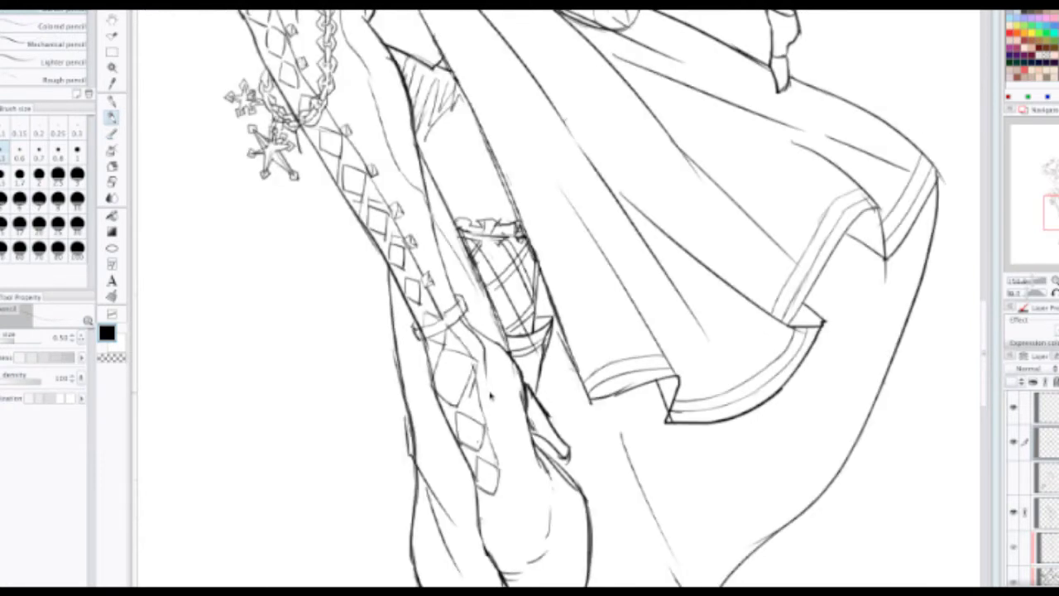
{"action": "scroll", "coordinate": [491, 396], "scroll_direction": "down", "scroll_amount": 2}
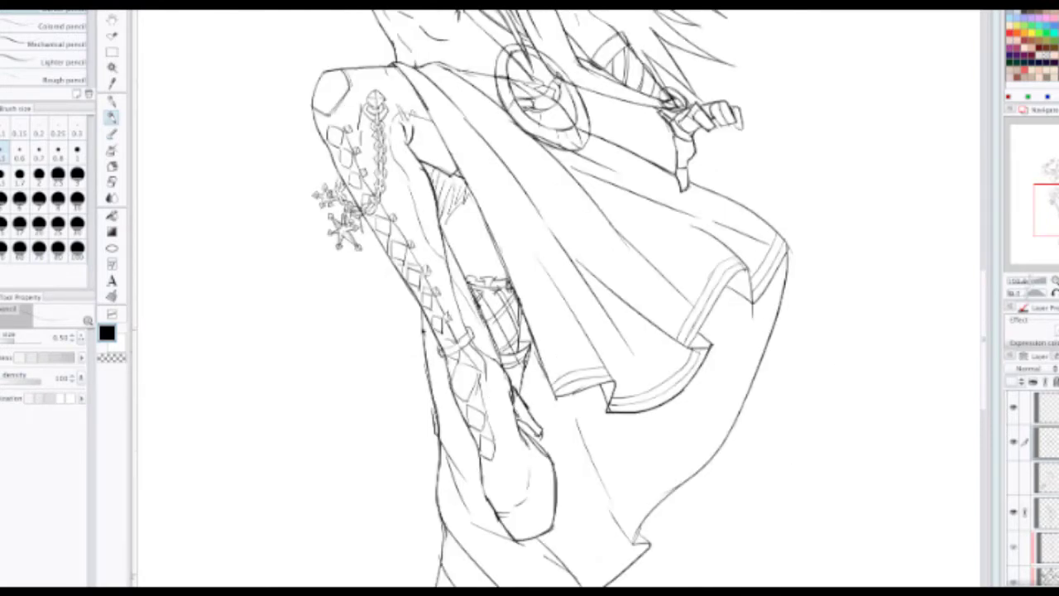
{"action": "scroll", "coordinate": [394, 231], "scroll_direction": "down", "scroll_amount": 2}
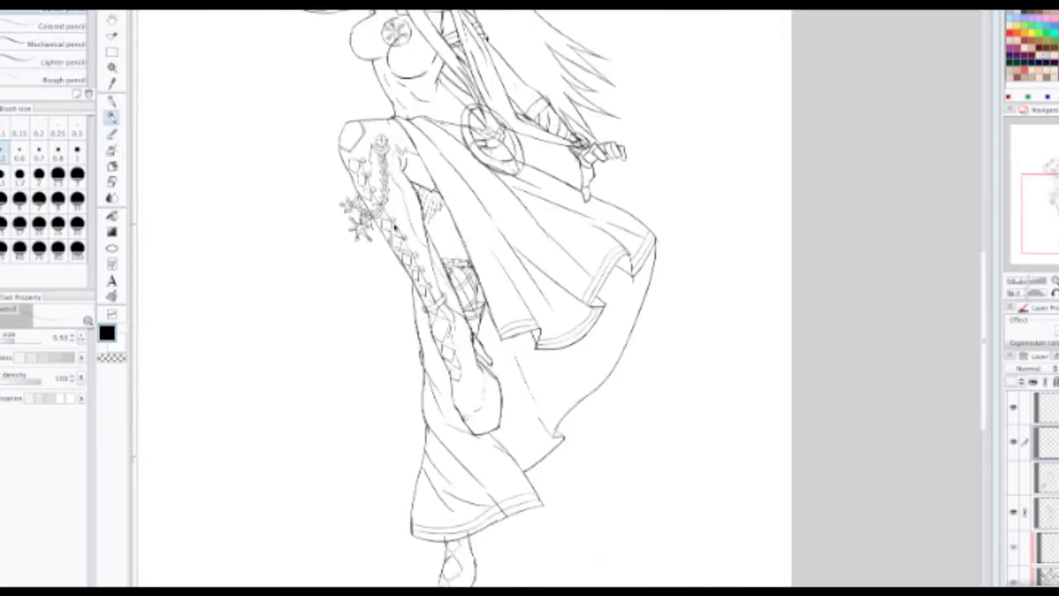
{"action": "scroll", "coordinate": [409, 227], "scroll_direction": "up", "scroll_amount": 3}
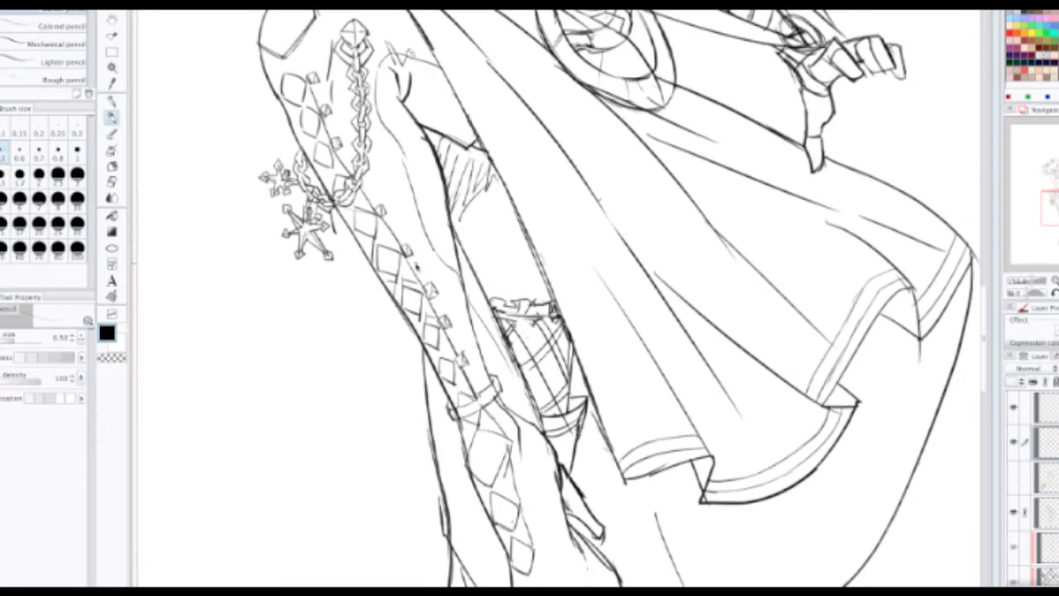
{"action": "key", "text": "e"}
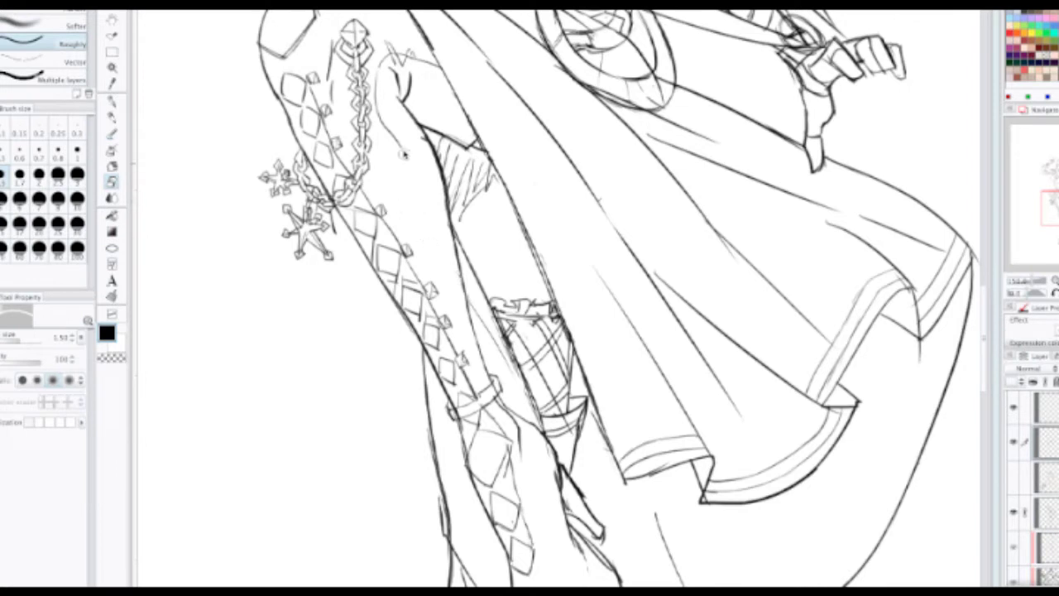
{"action": "key", "text": "p"}
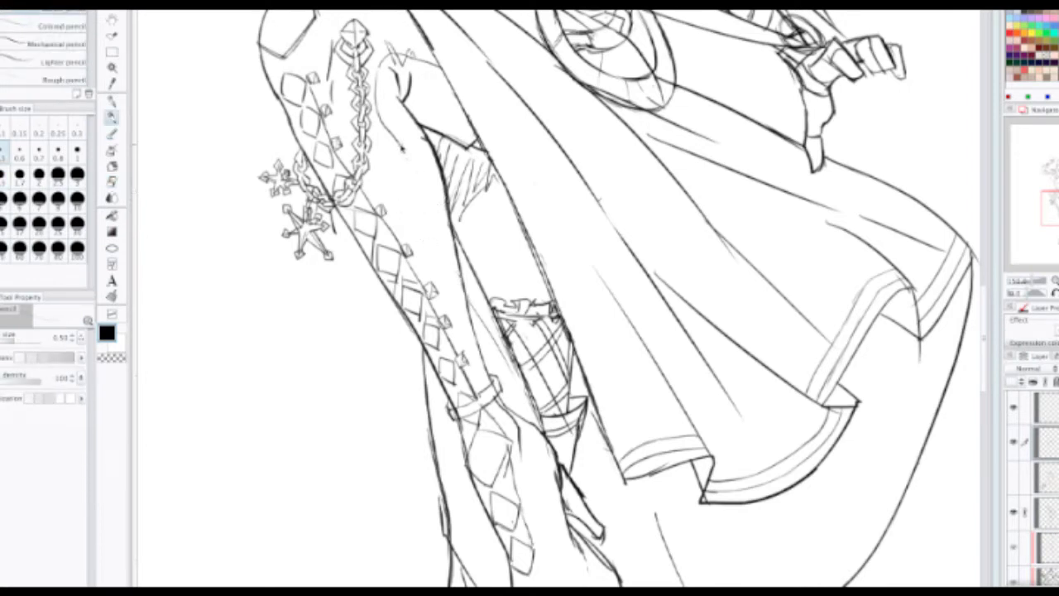
{"action": "left_click_drag", "start_coordinate": [402, 147], "coordinate": [428, 221]}
{"action": "key", "text": "ctrl+z"}
{"action": "mouse_move", "coordinate": [402, 147]}
{"action": "left_mouse_down"}
{"action": "mouse_move", "coordinate": [427, 217]}
{"action": "mouse_move", "coordinate": [447, 224]}
{"action": "left_mouse_up"}
{"action": "scroll", "coordinate": [438, 203], "scroll_direction": "down", "scroll_amount": 2}
{"action": "scroll", "coordinate": [439, 203], "scroll_direction": "down", "scroll_amount": 1}
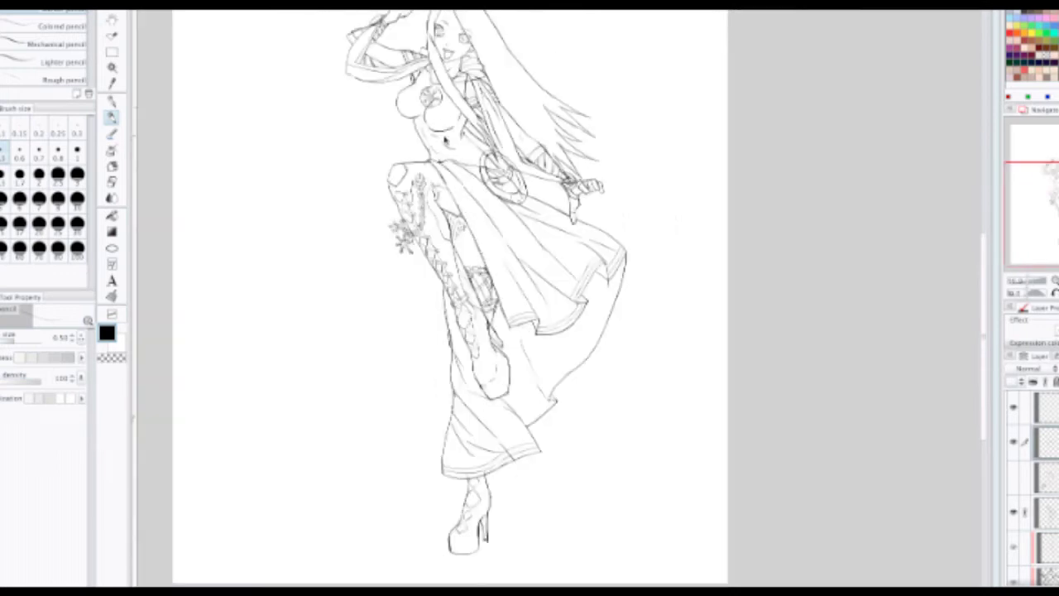
{"action": "scroll", "coordinate": [444, 141], "scroll_direction": "down", "scroll_amount": 1}
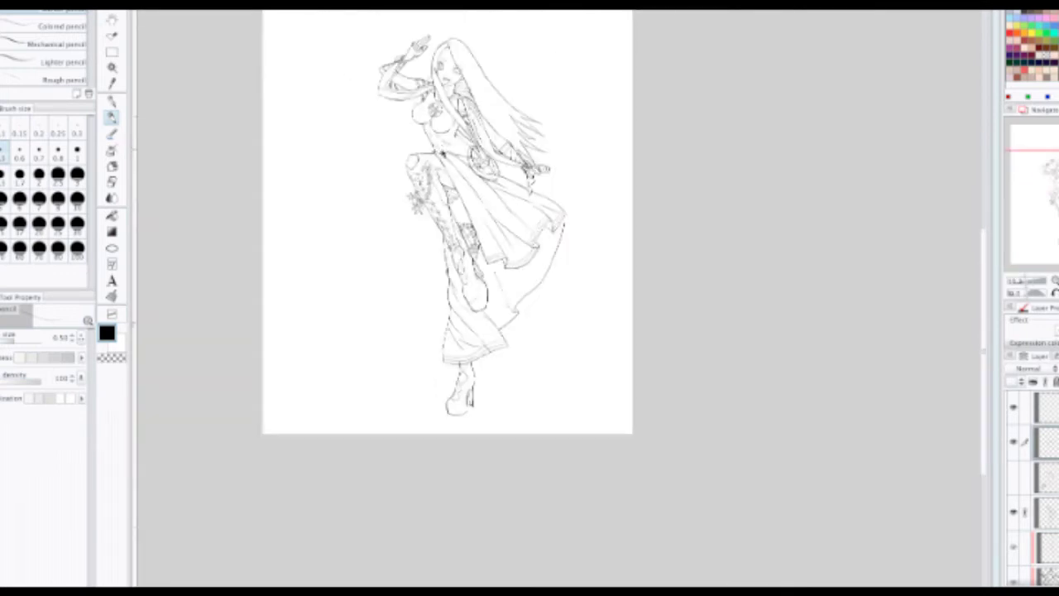
{"action": "scroll", "coordinate": [437, 209], "scroll_direction": "up", "scroll_amount": 4}
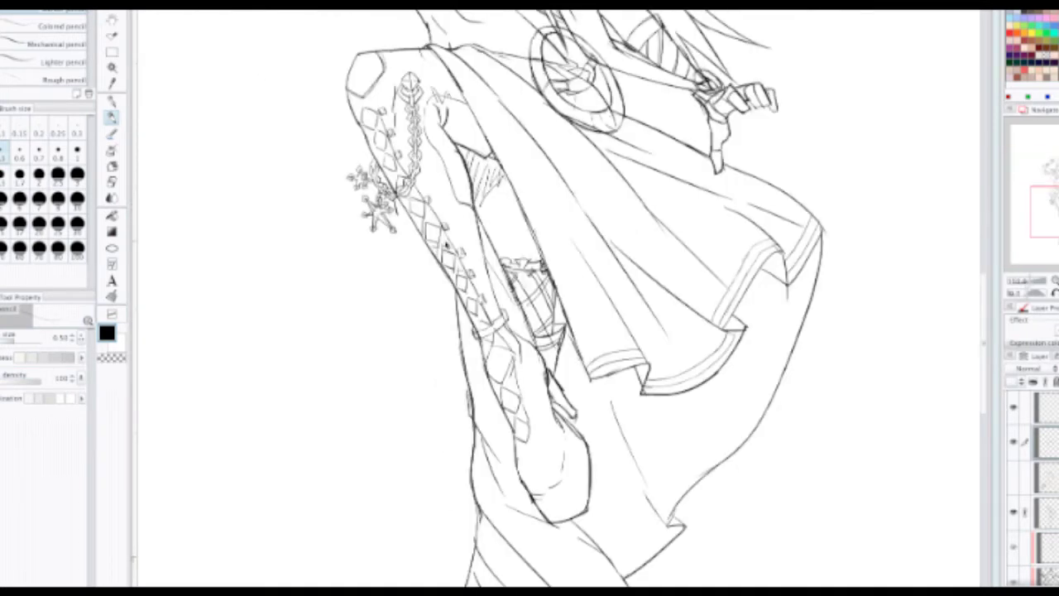
{"action": "left_click_drag", "start_coordinate": [460, 362], "coordinate": [419, 281]}
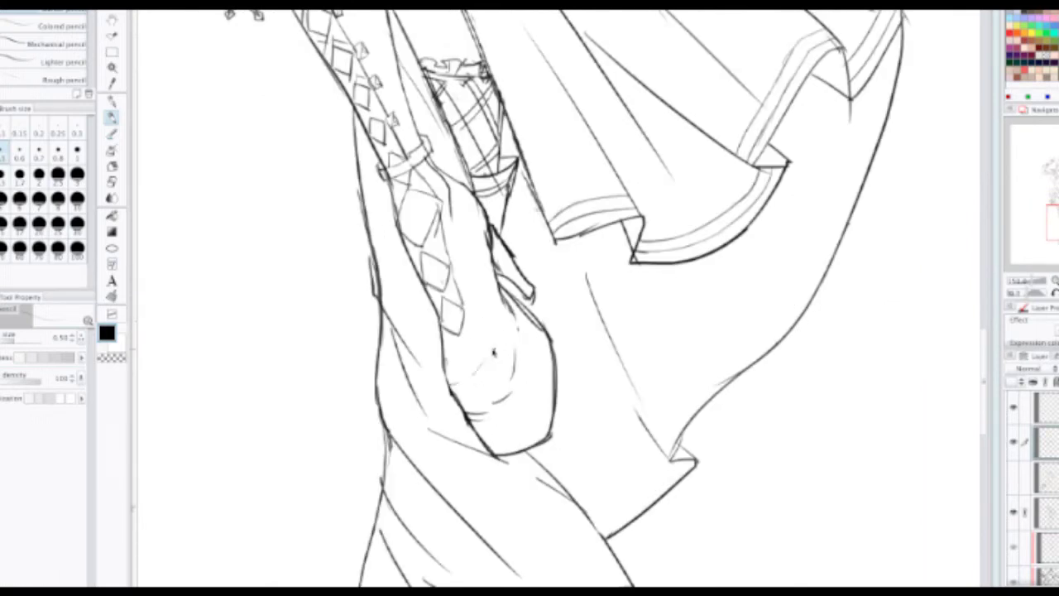
{"action": "key", "text": "ctrl+z"}
{"action": "key", "text": "ctrl+z"}
{"action": "mouse_move", "coordinate": [456, 338]}
{"action": "left_mouse_down"}
{"action": "mouse_move", "coordinate": [469, 385]}
{"action": "mouse_move", "coordinate": [495, 410]}
{"action": "left_mouse_up"}
{"action": "key", "text": "ctrl+z"}
{"action": "key", "text": "ctrl+z"}
{"action": "left_click_drag", "start_coordinate": [461, 339], "coordinate": [472, 384]}
{"action": "key", "text": "ctrl+z"}
{"action": "mouse_move", "coordinate": [461, 339]}
{"action": "left_mouse_down"}
{"action": "mouse_move", "coordinate": [475, 392]}
{"action": "mouse_move", "coordinate": [466, 382]}
{"action": "mouse_move", "coordinate": [512, 391]}
{"action": "left_mouse_up"}
{"action": "key", "text": "ctrl+z"}
{"action": "scroll", "coordinate": [520, 317], "scroll_direction": "down", "scroll_amount": 4}
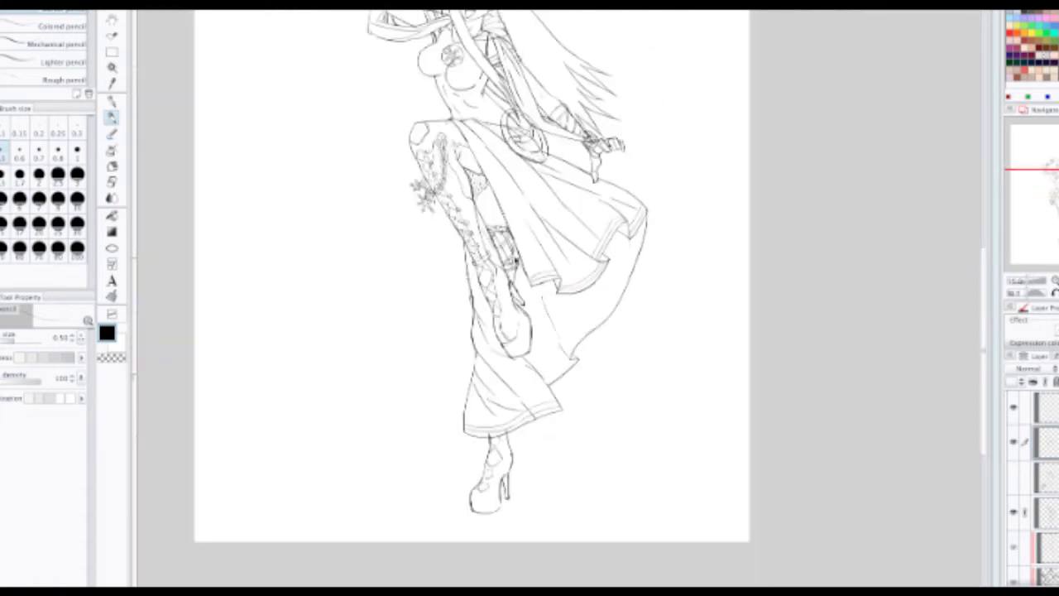
{"action": "left_click_drag", "start_coordinate": [507, 221], "coordinate": [514, 250]}
{"action": "scroll", "coordinate": [513, 250], "scroll_direction": "up", "scroll_amount": 6}
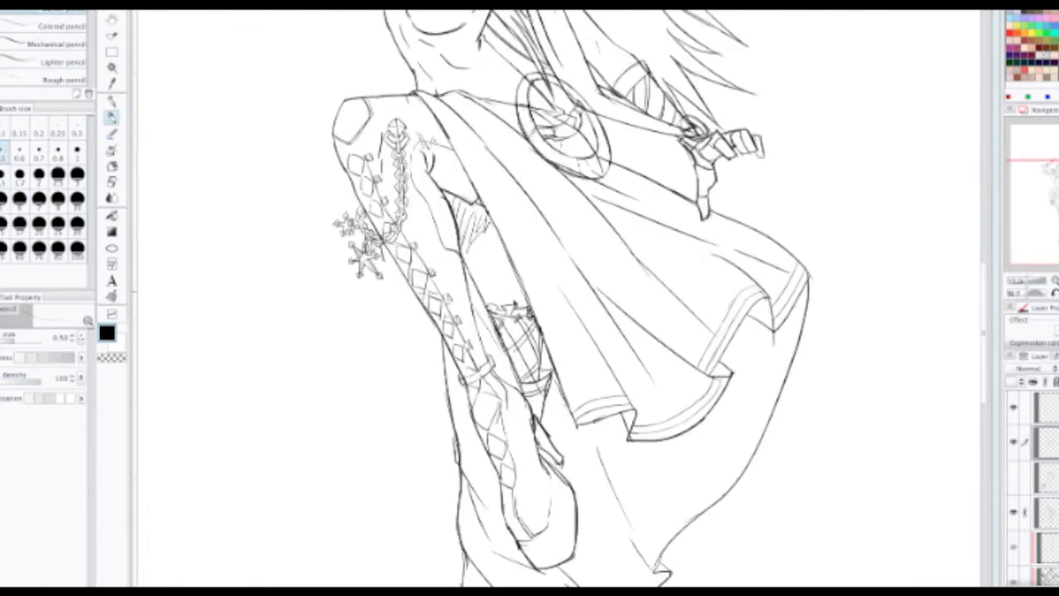
{"action": "mouse_move", "coordinate": [480, 320]}
{"action": "left_mouse_down"}
{"action": "mouse_move", "coordinate": [492, 382]}
{"action": "mouse_move", "coordinate": [515, 386]}
{"action": "mouse_move", "coordinate": [512, 361]}
{"action": "mouse_move", "coordinate": [518, 389]}
{"action": "mouse_move", "coordinate": [513, 378]}
{"action": "left_mouse_up"}
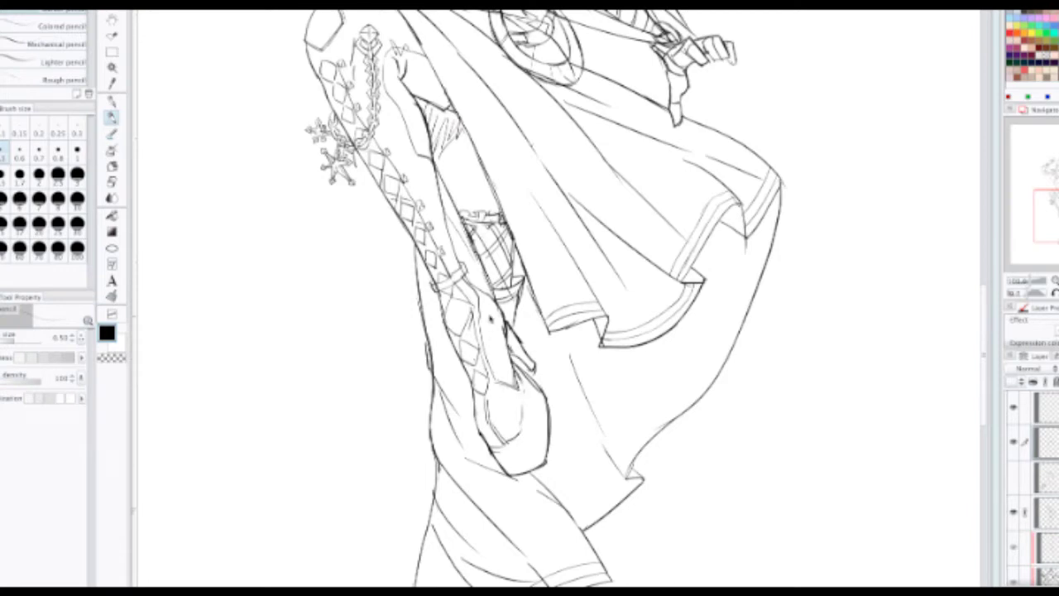
{"action": "scroll", "coordinate": [490, 319], "scroll_direction": "down", "scroll_amount": 2}
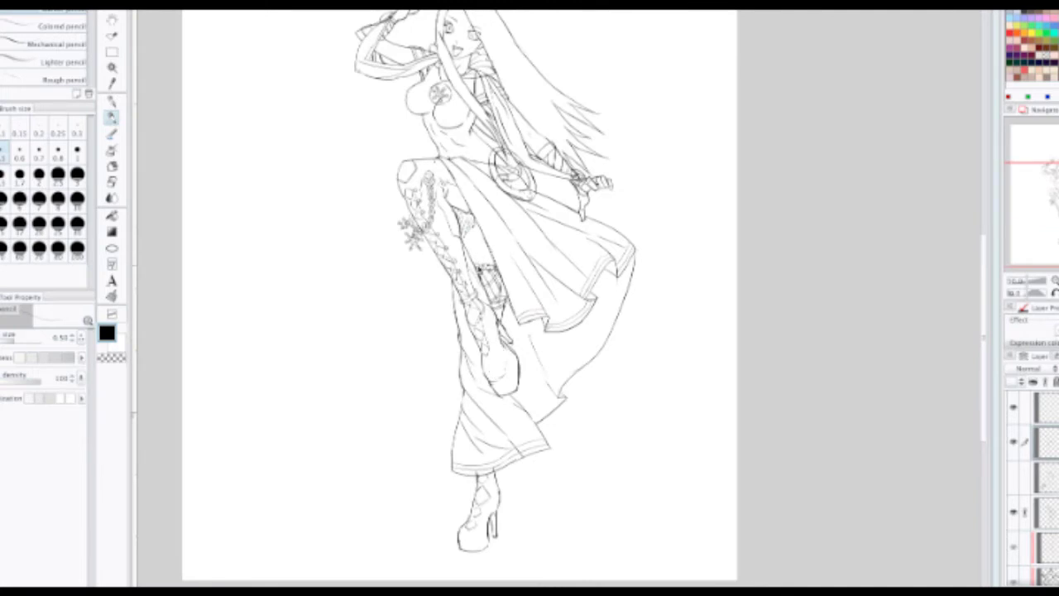
Step: Draw the lower edge of the raised boot's ankle panel, running from beside the lowest large diamond to the heel side
{"action": "left_click_drag", "start_coordinate": [493, 306], "coordinate": [479, 267]}
{"action": "scroll", "coordinate": [480, 273], "scroll_direction": "up", "scroll_amount": 3}
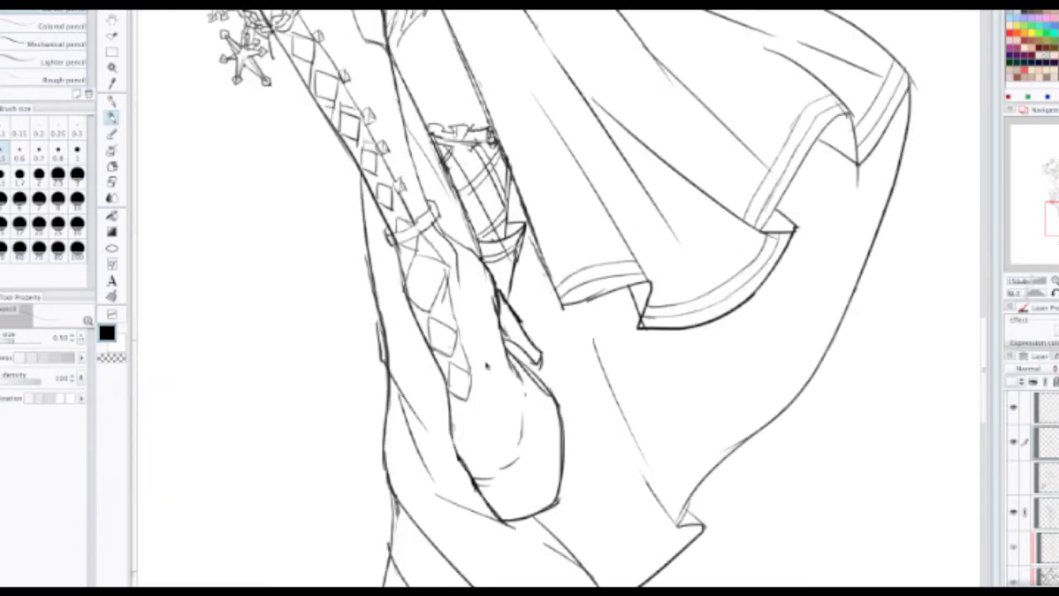
{"action": "scroll", "coordinate": [486, 365], "scroll_direction": "up", "scroll_amount": 2}
{"action": "mouse_move", "coordinate": [468, 383]}
{"action": "left_mouse_down"}
{"action": "mouse_move", "coordinate": [524, 412]}
{"action": "mouse_move", "coordinate": [518, 378]}
{"action": "left_mouse_up"}
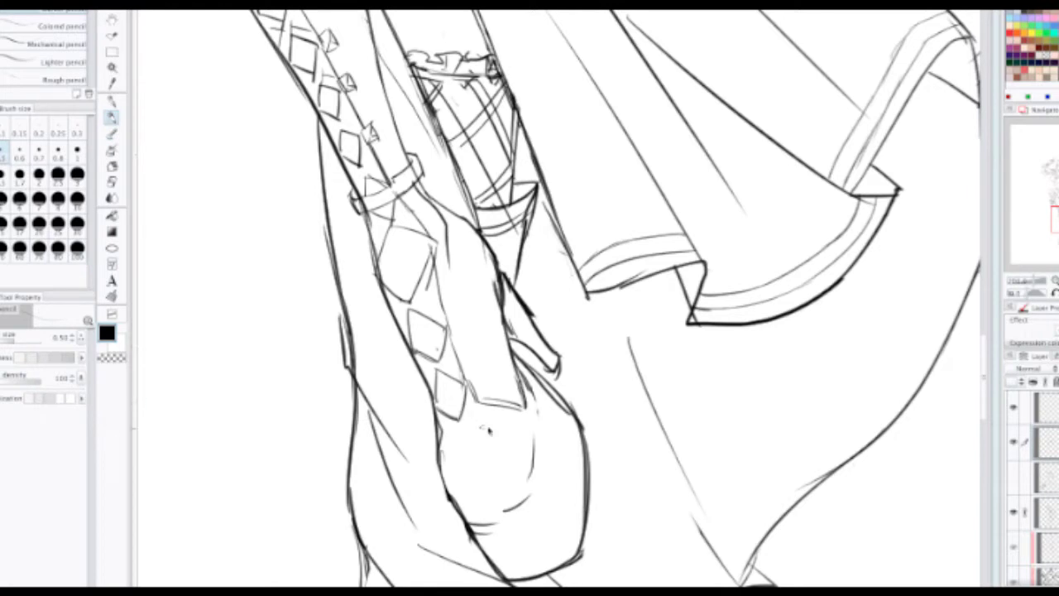
{"action": "left_click_drag", "start_coordinate": [430, 164], "coordinate": [406, 490]}
{"action": "left_click_drag", "start_coordinate": [570, 200], "coordinate": [462, 439]}
{"action": "left_click_drag", "start_coordinate": [556, 215], "coordinate": [478, 389]}
{"action": "mouse_move", "coordinate": [437, 482]}
{"action": "left_mouse_down"}
{"action": "mouse_move", "coordinate": [586, 476]}
{"action": "mouse_move", "coordinate": [334, 323]}
{"action": "left_mouse_up"}
{"action": "key", "text": "ctrl+z"}
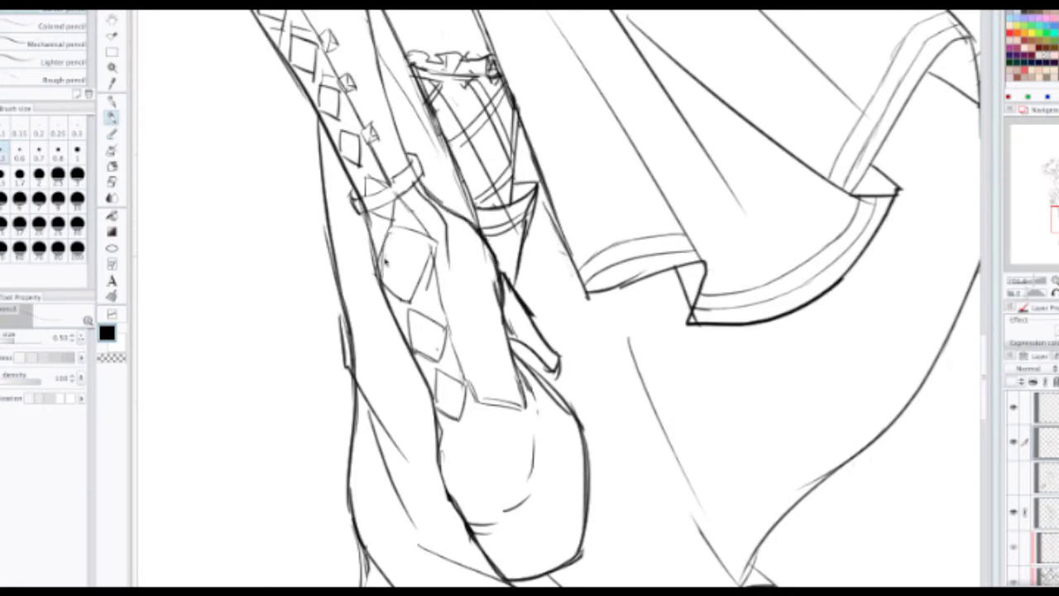
Step: Retrace the lower and side edges of the large diamond just below the ankle strap with darker lines
{"action": "mouse_move", "coordinate": [389, 286]}
{"action": "left_mouse_down"}
{"action": "mouse_move", "coordinate": [410, 300]}
{"action": "mouse_move", "coordinate": [431, 247]}
{"action": "left_mouse_up"}
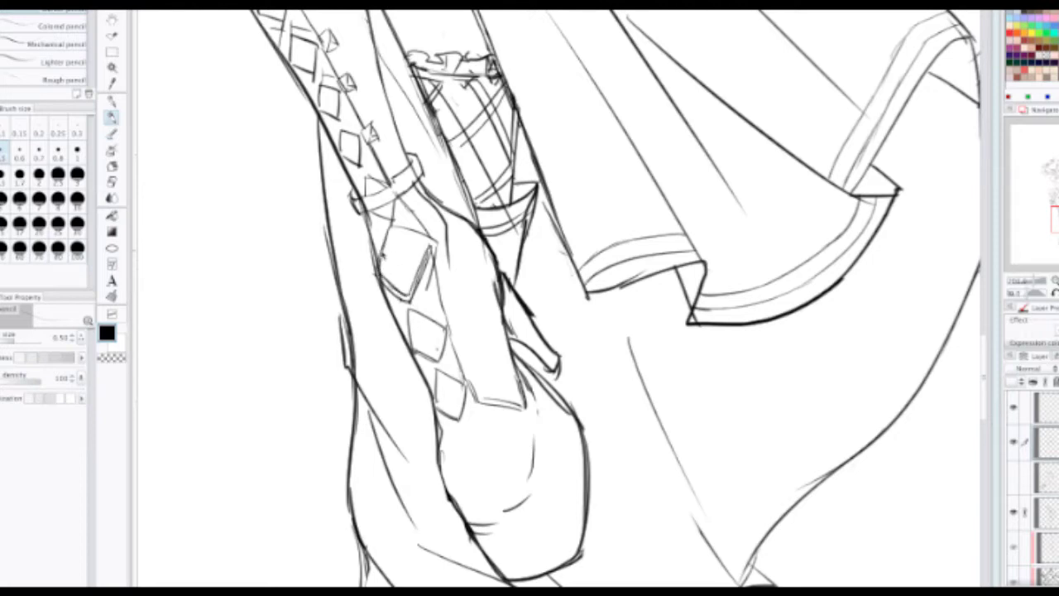
{"action": "scroll", "coordinate": [383, 255], "scroll_direction": "down", "scroll_amount": 4}
{"action": "scroll", "coordinate": [390, 270], "scroll_direction": "up", "scroll_amount": 5}
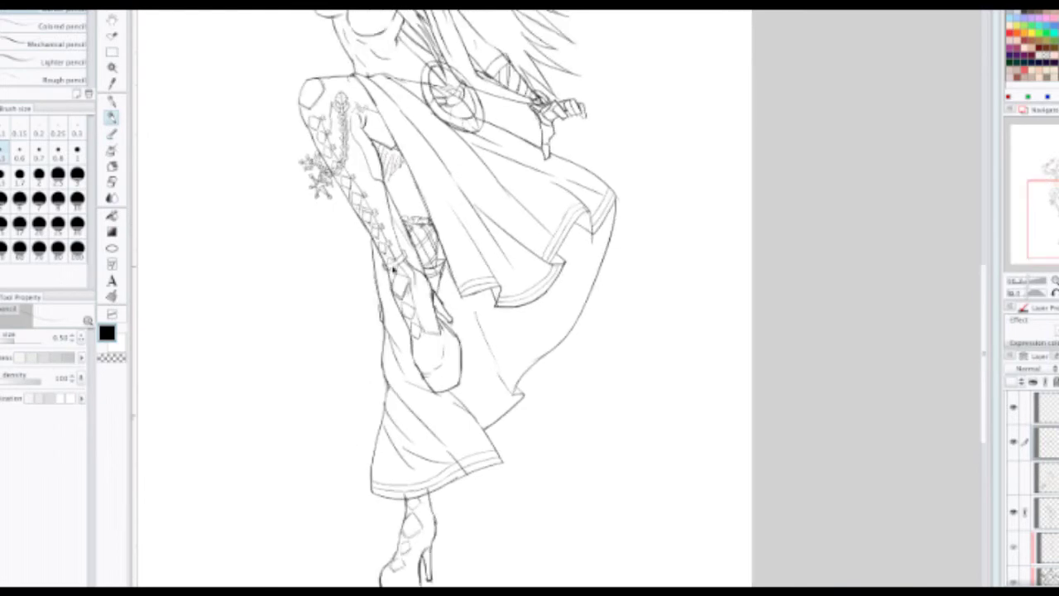
Step: Try replacing the large diamond just below the raised boot's ankle strap with plain panel lines, and undo the new strokes
{"action": "key", "text": "e"}
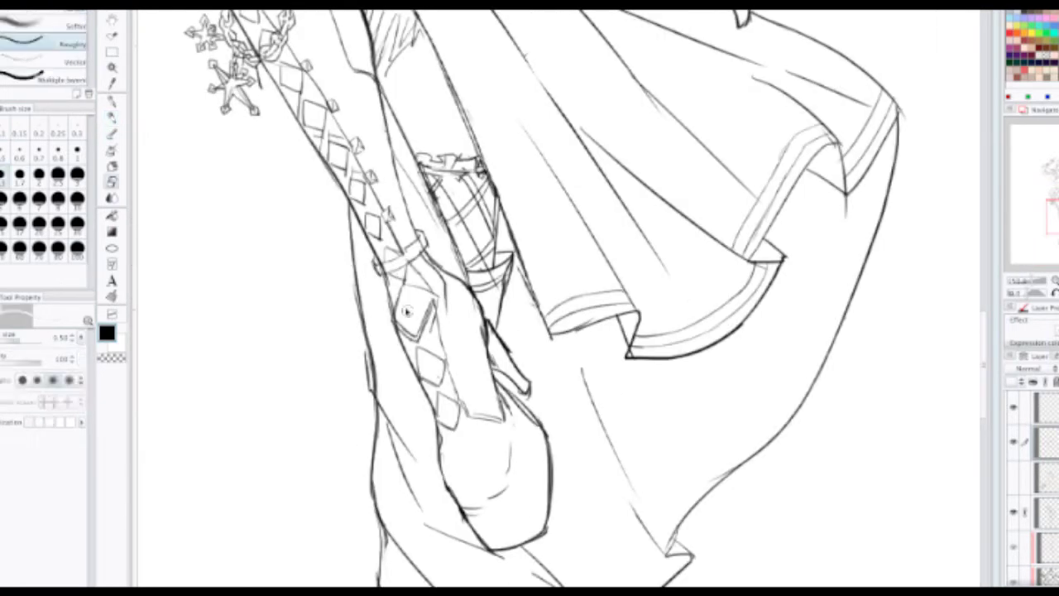
{"action": "mouse_move", "coordinate": [405, 310]}
{"action": "left_mouse_down"}
{"action": "mouse_move", "coordinate": [412, 296]}
{"action": "mouse_move", "coordinate": [416, 337]}
{"action": "mouse_move", "coordinate": [427, 302]}
{"action": "mouse_move", "coordinate": [412, 285]}
{"action": "mouse_move", "coordinate": [439, 291]}
{"action": "mouse_move", "coordinate": [432, 329]}
{"action": "mouse_move", "coordinate": [421, 306]}
{"action": "mouse_move", "coordinate": [391, 308]}
{"action": "mouse_move", "coordinate": [394, 347]}
{"action": "mouse_move", "coordinate": [394, 334]}
{"action": "mouse_move", "coordinate": [436, 333]}
{"action": "mouse_move", "coordinate": [455, 276]}
{"action": "left_mouse_up"}
{"action": "key", "text": "p"}
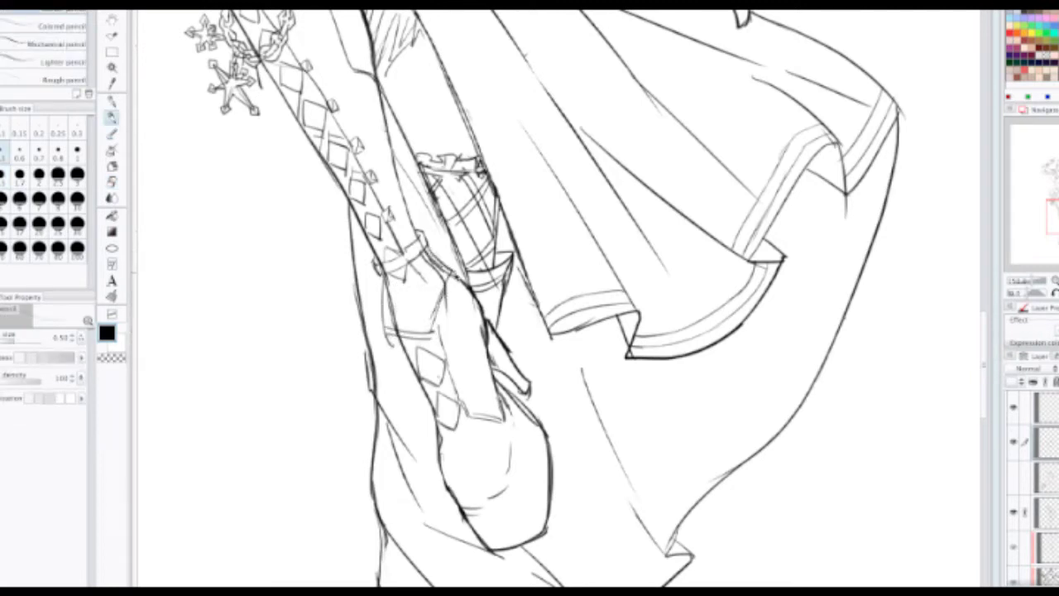
{"action": "key", "text": "ctrl+z"}
{"action": "key", "text": "ctrl+z"}
{"action": "key", "text": "ctrl+z"}
{"action": "key", "text": "ctrl+z"}
{"action": "key", "text": "ctrl+z"}
Step: Try redrawing the large diamond below the ankle strap, undoing the first version and sketching its edges again
{"action": "mouse_move", "coordinate": [394, 303]}
{"action": "left_mouse_down"}
{"action": "mouse_move", "coordinate": [391, 290]}
{"action": "mouse_move", "coordinate": [414, 318]}
{"action": "mouse_move", "coordinate": [427, 273]}
{"action": "left_mouse_up"}
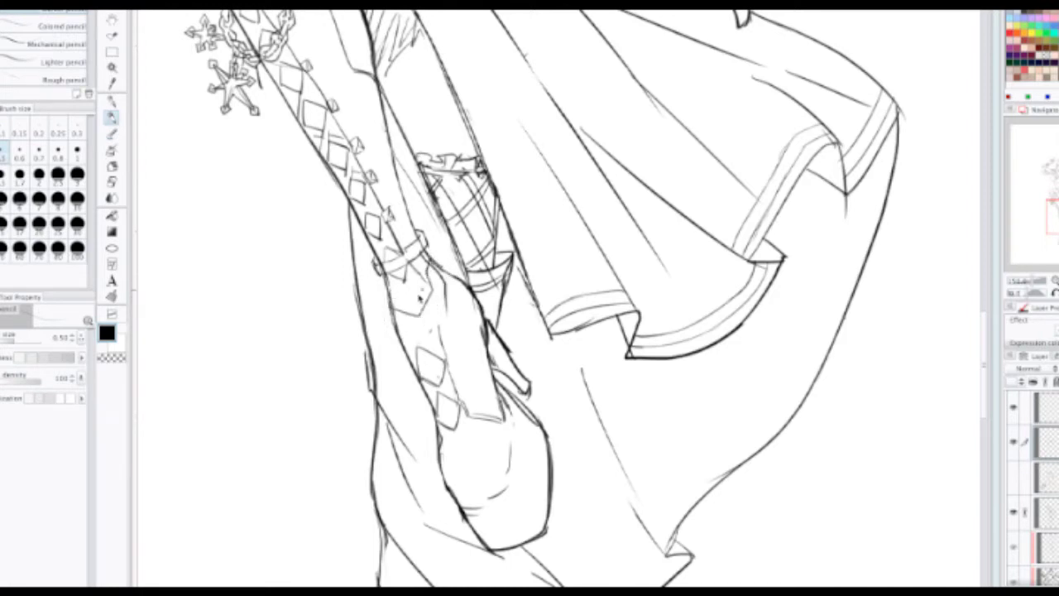
{"action": "key", "text": "ctrl+z"}
{"action": "key", "text": "ctrl+z"}
{"action": "key", "text": "ctrl+z"}
{"action": "mouse_move", "coordinate": [399, 330]}
{"action": "left_mouse_down"}
{"action": "mouse_move", "coordinate": [438, 296]}
{"action": "mouse_move", "coordinate": [411, 289]}
{"action": "mouse_move", "coordinate": [423, 299]}
{"action": "mouse_move", "coordinate": [397, 335]}
{"action": "left_mouse_up"}
{"action": "mouse_move", "coordinate": [405, 293]}
{"action": "left_mouse_down"}
{"action": "mouse_move", "coordinate": [399, 333]}
{"action": "mouse_move", "coordinate": [435, 306]}
{"action": "left_mouse_up"}
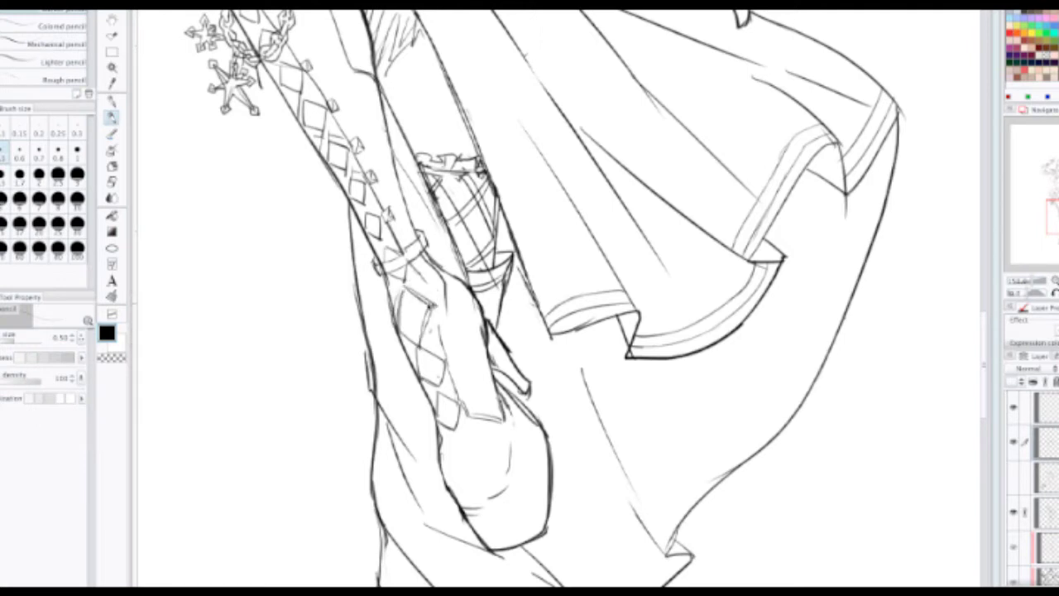
Step: Erase the large diamonds running down the front of the raised boot below the ankle strap
{"action": "scroll", "coordinate": [419, 284], "scroll_direction": "down", "scroll_amount": 2}
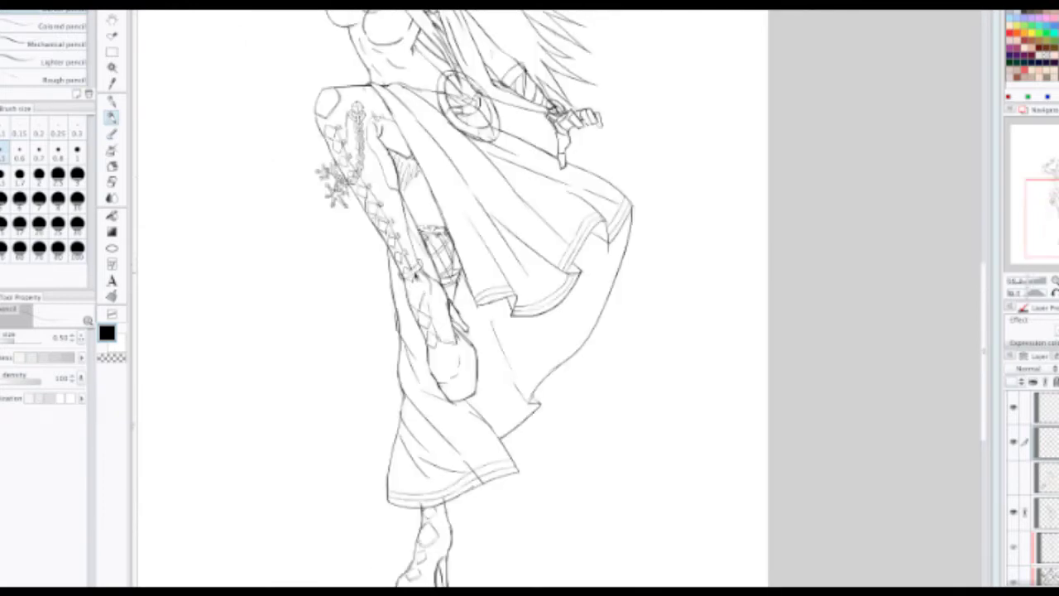
{"action": "scroll", "coordinate": [411, 278], "scroll_direction": "up", "scroll_amount": 4}
{"action": "key", "text": "e"}
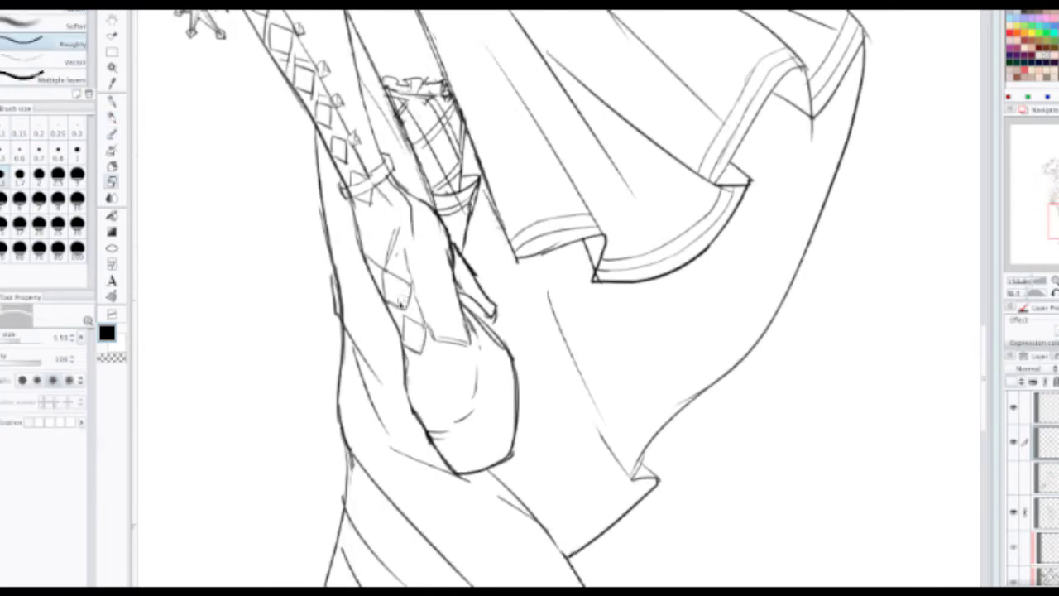
{"action": "left_click_drag", "start_coordinate": [373, 263], "coordinate": [403, 312]}
{"action": "mouse_move", "coordinate": [382, 239]}
{"action": "left_mouse_down"}
{"action": "mouse_move", "coordinate": [392, 231]}
{"action": "mouse_move", "coordinate": [411, 317]}
{"action": "mouse_move", "coordinate": [396, 281]}
{"action": "mouse_move", "coordinate": [422, 340]}
{"action": "mouse_move", "coordinate": [403, 290]}
{"action": "mouse_move", "coordinate": [407, 312]}
{"action": "left_mouse_up"}
Step: Clean up and redraw the raised boot's broken inner line, and draw three separate large diamonds down its front
{"action": "scroll", "coordinate": [413, 283], "scroll_direction": "down", "scroll_amount": 5}
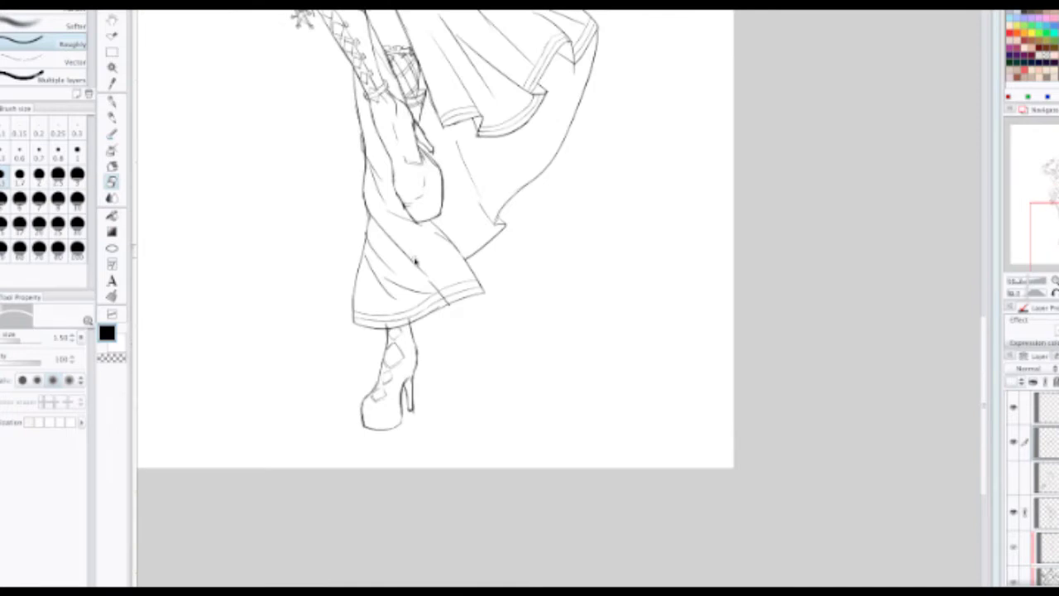
{"action": "key", "text": "p"}
{"action": "scroll", "coordinate": [419, 275], "scroll_direction": "up", "scroll_amount": 5}
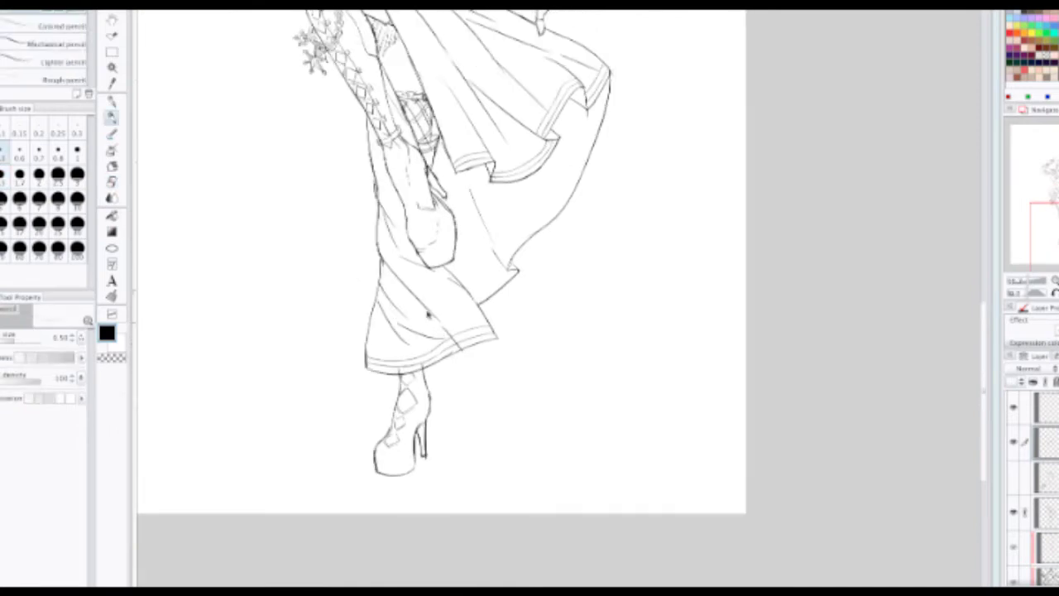
{"action": "left_click_drag", "start_coordinate": [392, 124], "coordinate": [405, 244]}
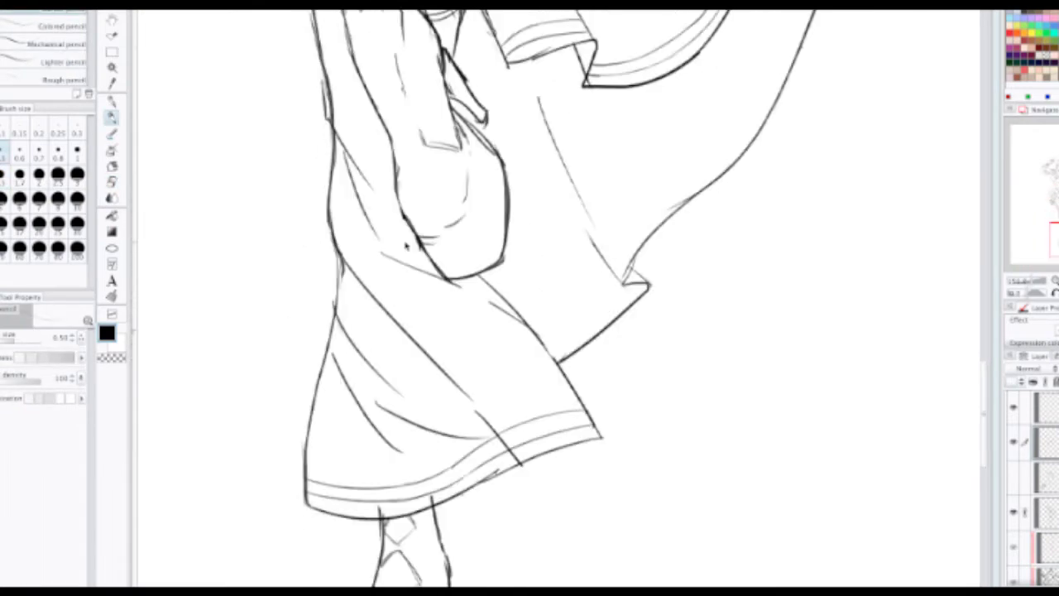
{"action": "left_click_drag", "start_coordinate": [368, 86], "coordinate": [417, 232]}
{"action": "key", "text": "e"}
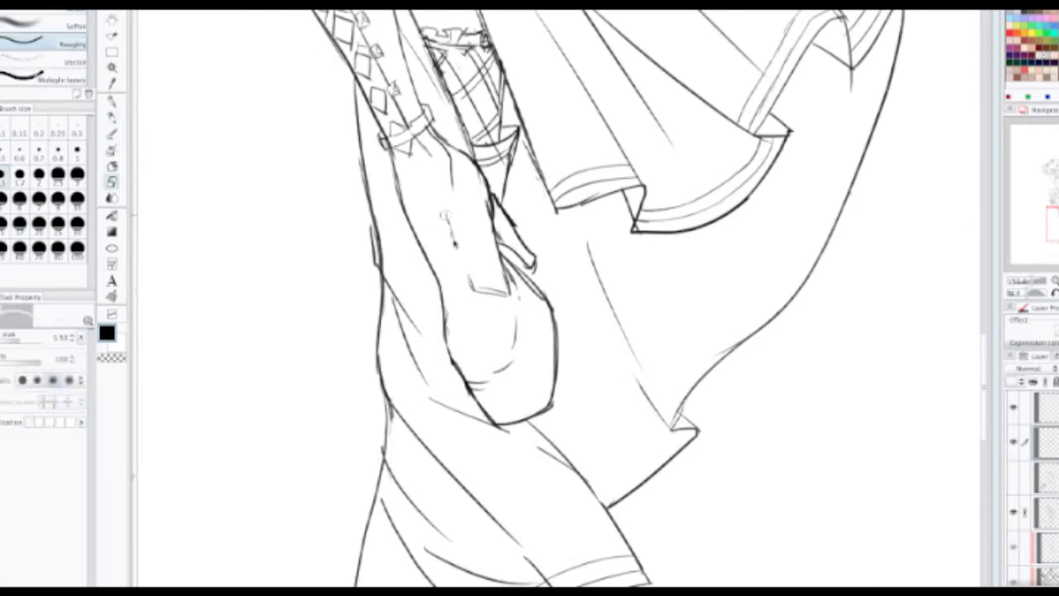
{"action": "key", "text": "p"}
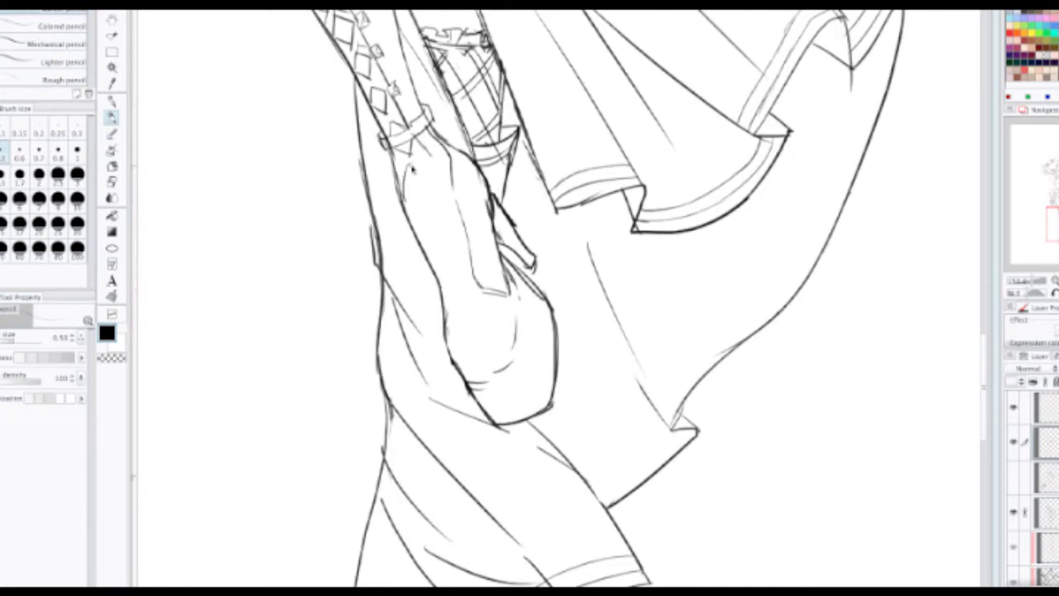
{"action": "mouse_move", "coordinate": [412, 166]}
{"action": "left_mouse_down"}
{"action": "mouse_move", "coordinate": [445, 194]}
{"action": "mouse_move", "coordinate": [432, 226]}
{"action": "mouse_move", "coordinate": [413, 215]}
{"action": "mouse_move", "coordinate": [441, 264]}
{"action": "mouse_move", "coordinate": [441, 245]}
{"action": "mouse_move", "coordinate": [461, 267]}
{"action": "mouse_move", "coordinate": [454, 280]}
{"action": "mouse_move", "coordinate": [441, 273]}
{"action": "mouse_move", "coordinate": [467, 326]}
{"action": "left_mouse_up"}
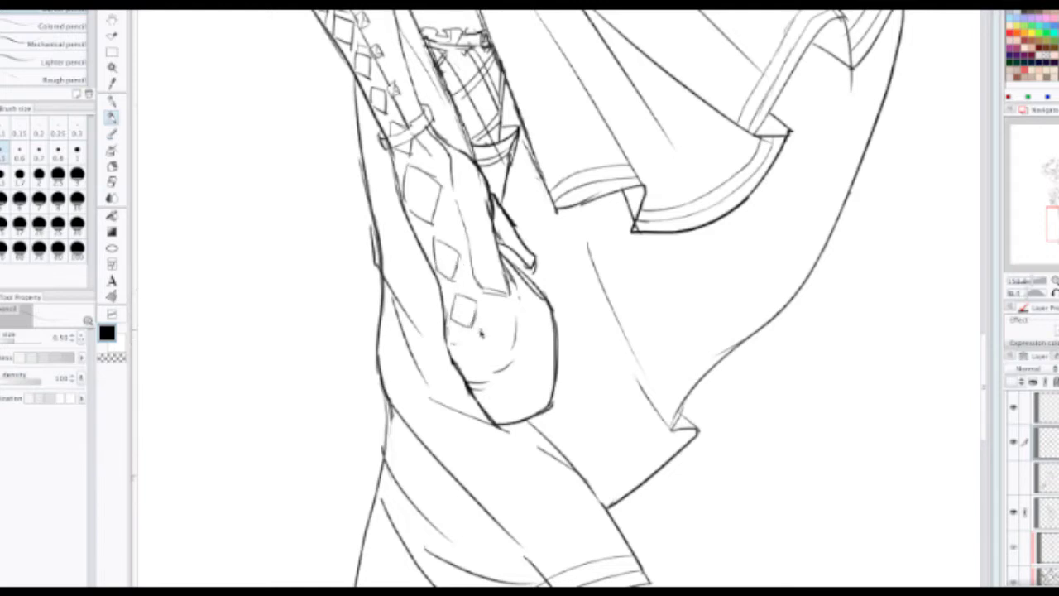
Step: Review the line art of the whole figure, from the boots and leg chain up to the head
{"action": "scroll", "coordinate": [466, 232], "scroll_direction": "down", "scroll_amount": 5}
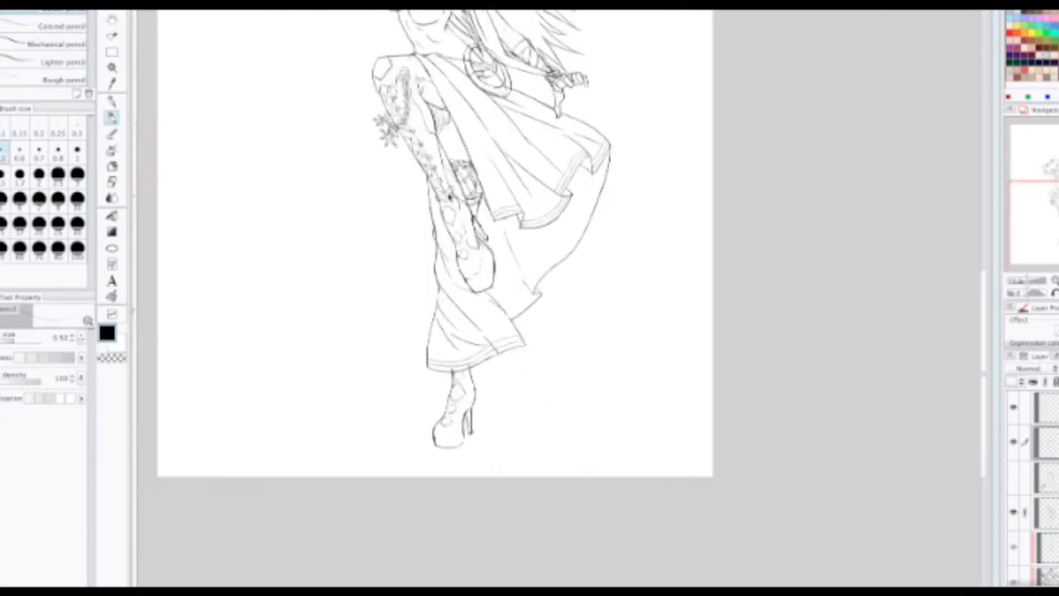
{"action": "left_click_drag", "start_coordinate": [433, 163], "coordinate": [428, 235]}
{"action": "scroll", "coordinate": [428, 150], "scroll_direction": "up", "scroll_amount": 1}
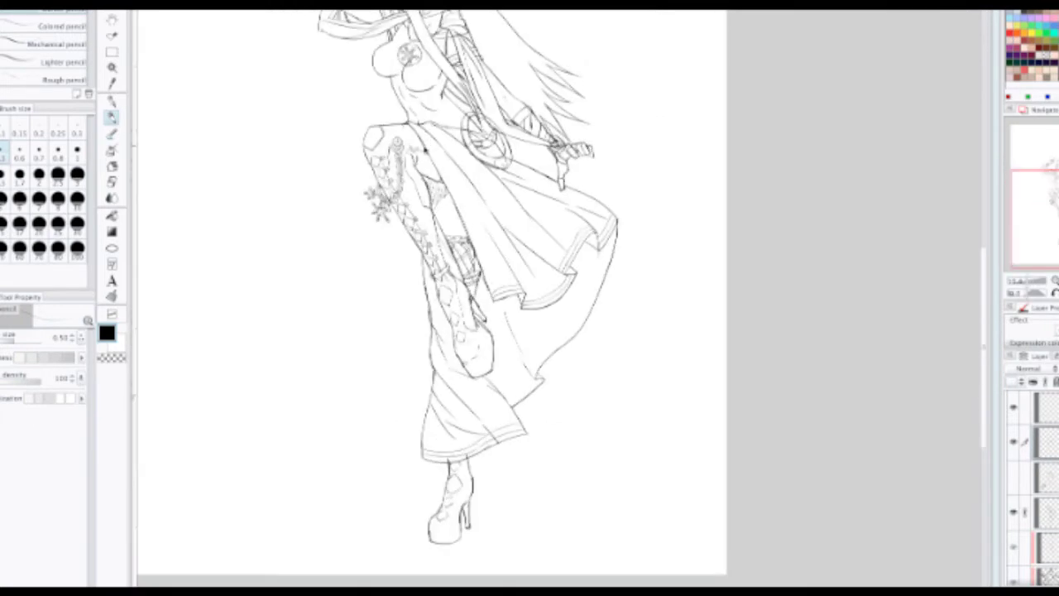
{"action": "scroll", "coordinate": [426, 150], "scroll_direction": "down", "scroll_amount": 1}
{"action": "scroll", "coordinate": [426, 157], "scroll_direction": "down", "scroll_amount": 2}
{"action": "scroll", "coordinate": [422, 162], "scroll_direction": "up", "scroll_amount": 2}
{"action": "scroll", "coordinate": [420, 164], "scroll_direction": "up", "scroll_amount": 3}
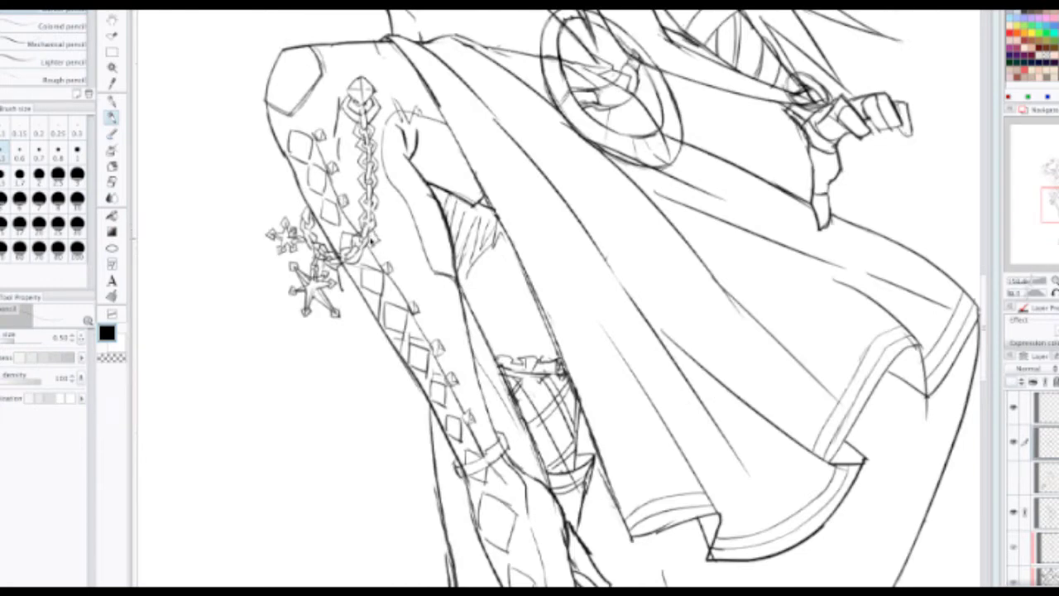
{"action": "scroll", "coordinate": [389, 224], "scroll_direction": "down", "scroll_amount": 3}
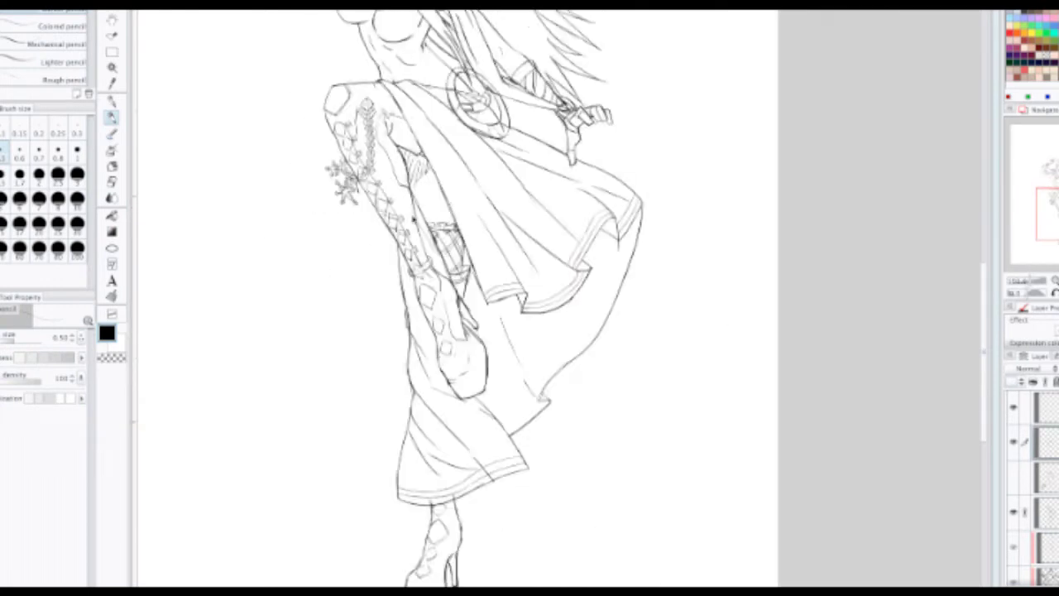
{"action": "scroll", "coordinate": [456, 298], "scroll_direction": "down", "scroll_amount": 2}
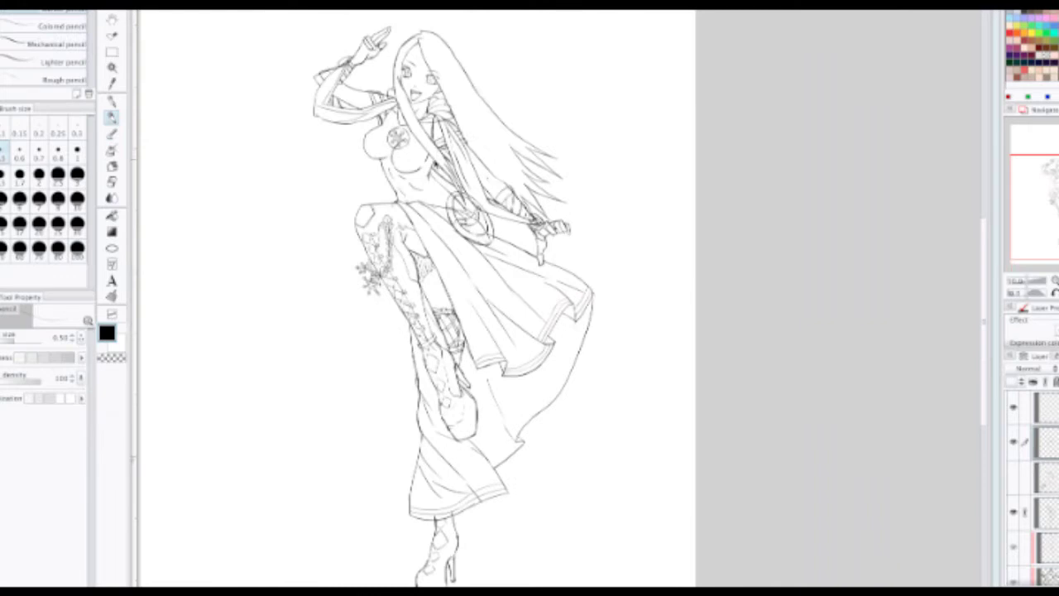
Step: Try pencil strokes for a strap across the waist beside the round ornament, and undo them
{"action": "scroll", "coordinate": [429, 157], "scroll_direction": "up", "scroll_amount": 3}
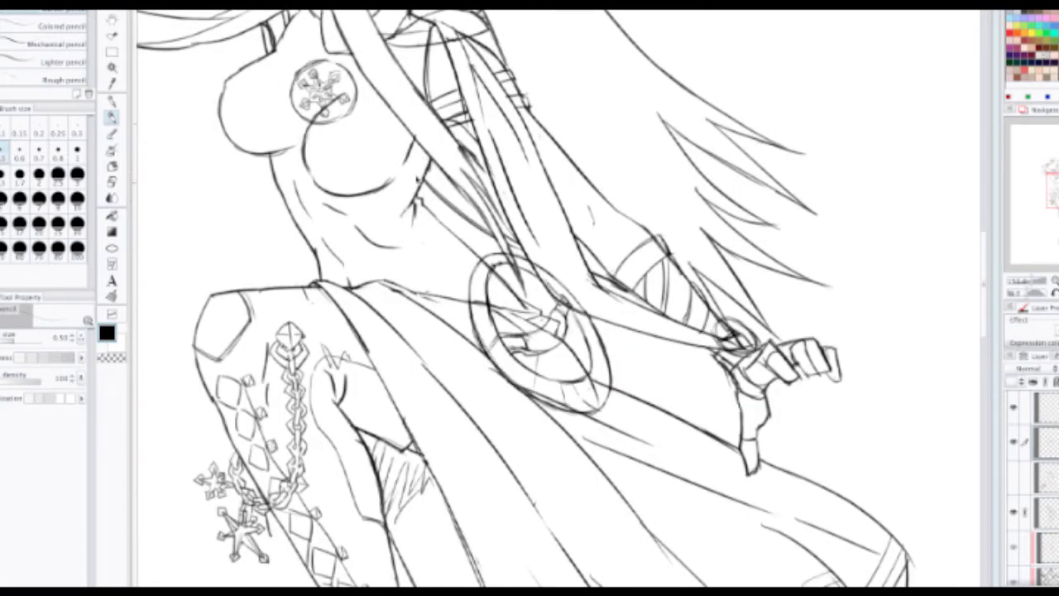
{"action": "left_click_drag", "start_coordinate": [414, 219], "coordinate": [511, 310]}
{"action": "scroll", "coordinate": [491, 276], "scroll_direction": "down", "scroll_amount": 2}
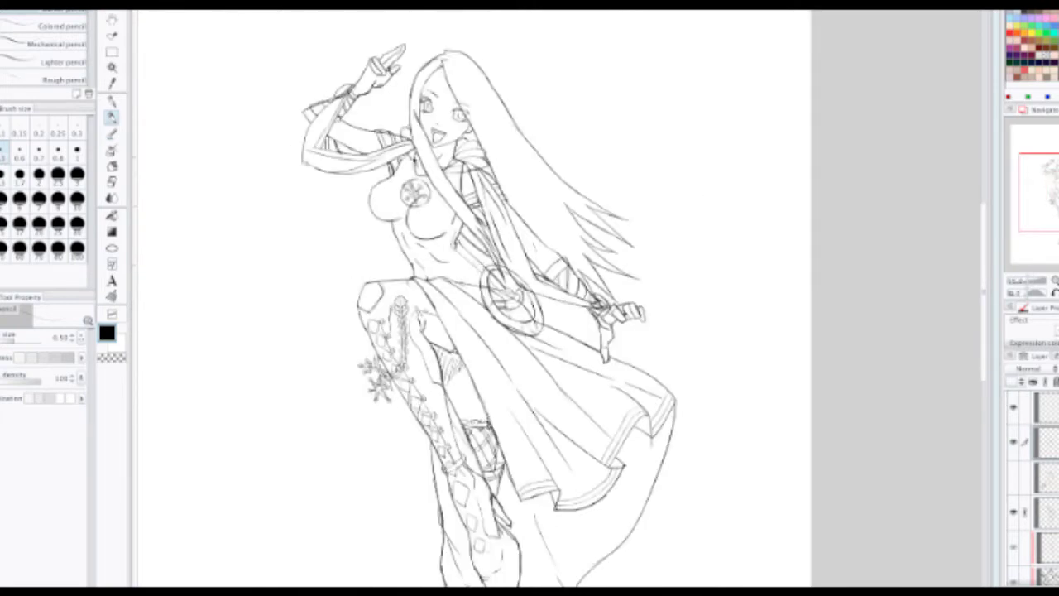
{"action": "scroll", "coordinate": [423, 207], "scroll_direction": "up", "scroll_amount": 4}
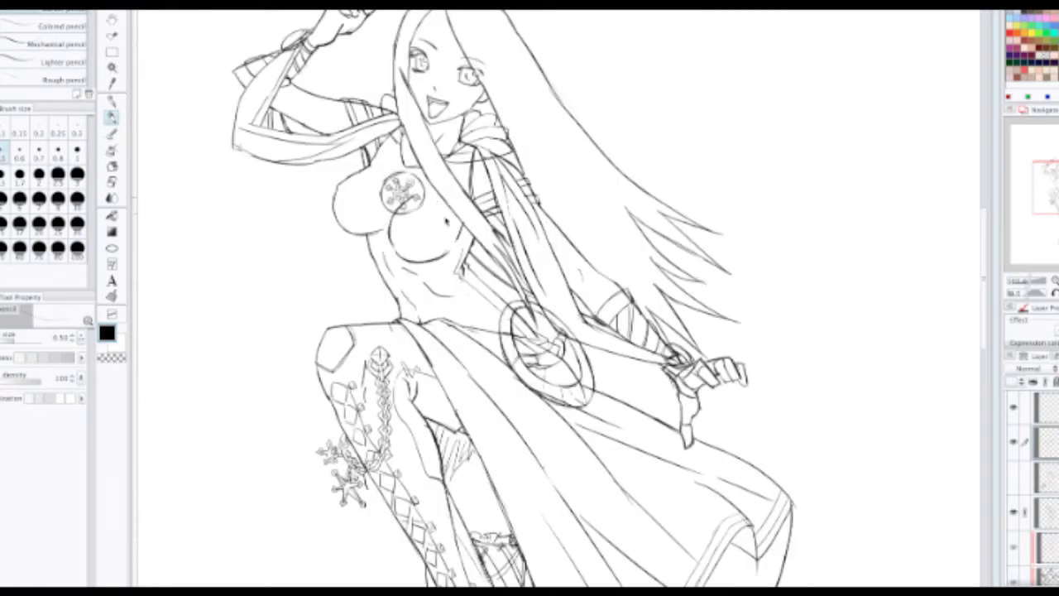
{"action": "key", "text": "ctrl+z"}
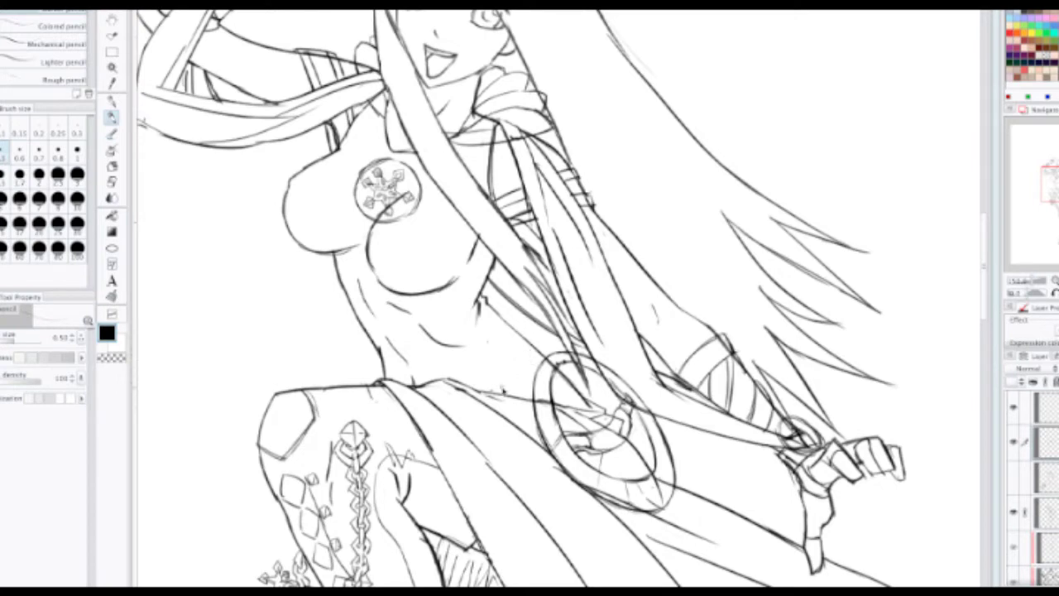
{"action": "mouse_move", "coordinate": [505, 388]}
{"action": "left_mouse_down"}
{"action": "mouse_move", "coordinate": [532, 344]}
{"action": "mouse_move", "coordinate": [502, 250]}
{"action": "left_mouse_up"}
{"action": "key", "text": "ctrl+z"}
Step: Draw curved strap bands at the waist beside the round ornament, with a small buckle shape at their upper end
{"action": "scroll", "coordinate": [527, 340], "scroll_direction": "down", "scroll_amount": 1}
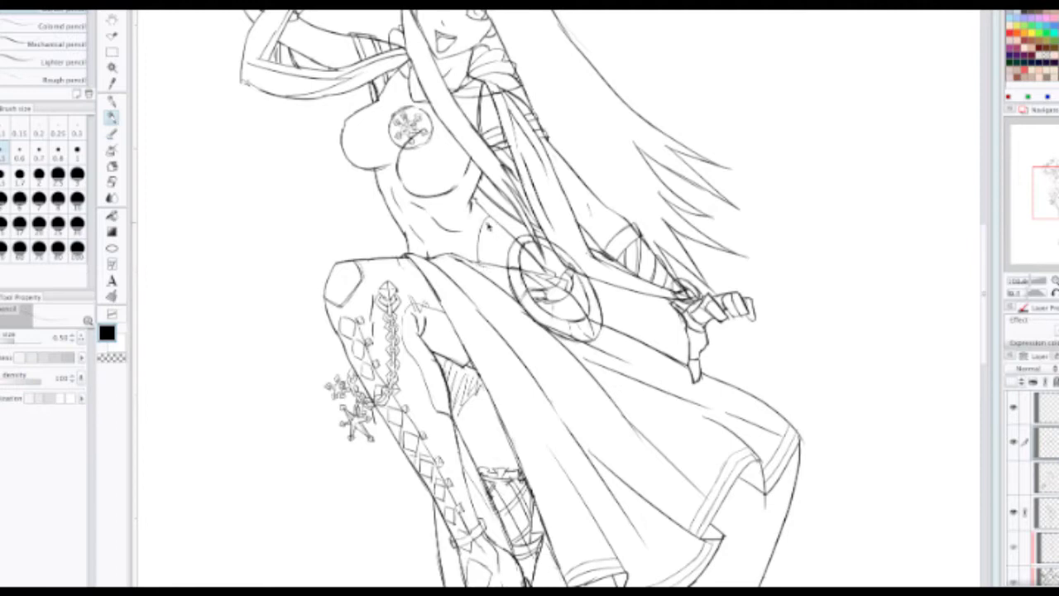
{"action": "left_click_drag", "start_coordinate": [485, 218], "coordinate": [481, 263]}
{"action": "left_click_drag", "start_coordinate": [496, 228], "coordinate": [498, 270]}
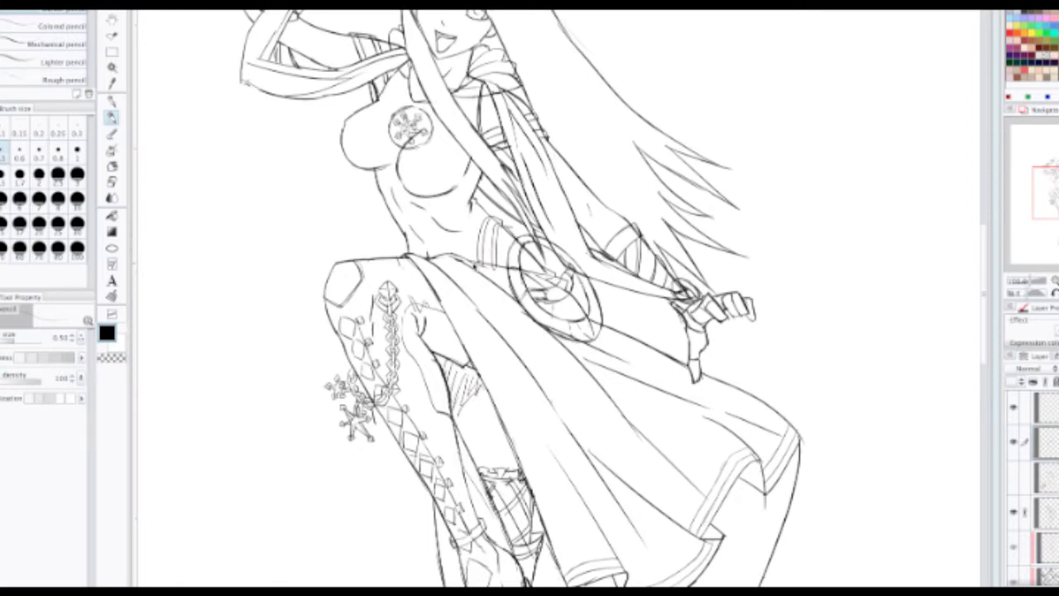
{"action": "scroll", "coordinate": [481, 229], "scroll_direction": "down", "scroll_amount": 3}
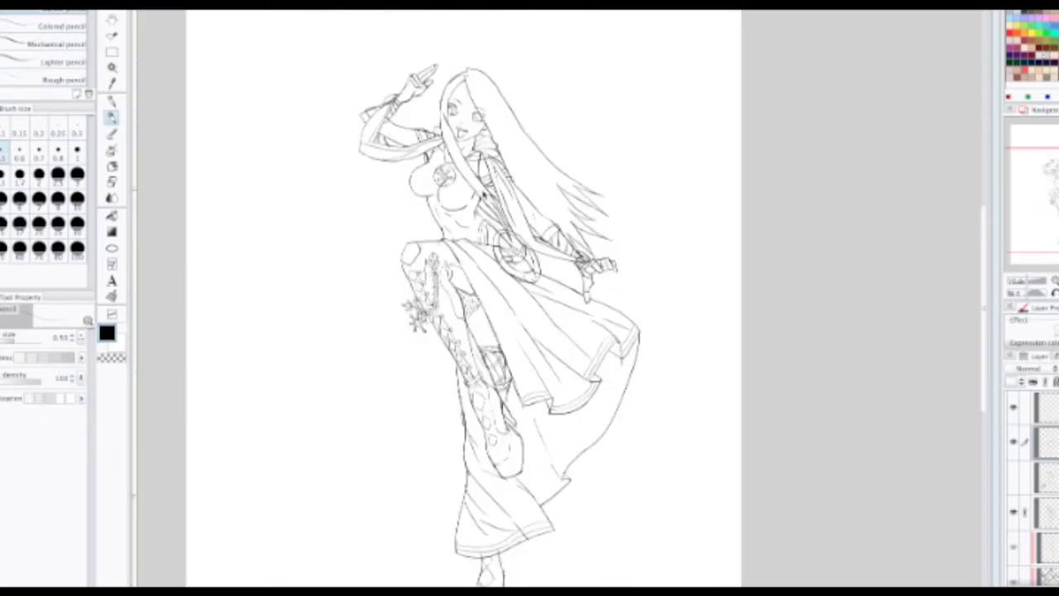
{"action": "scroll", "coordinate": [476, 213], "scroll_direction": "up", "scroll_amount": 3}
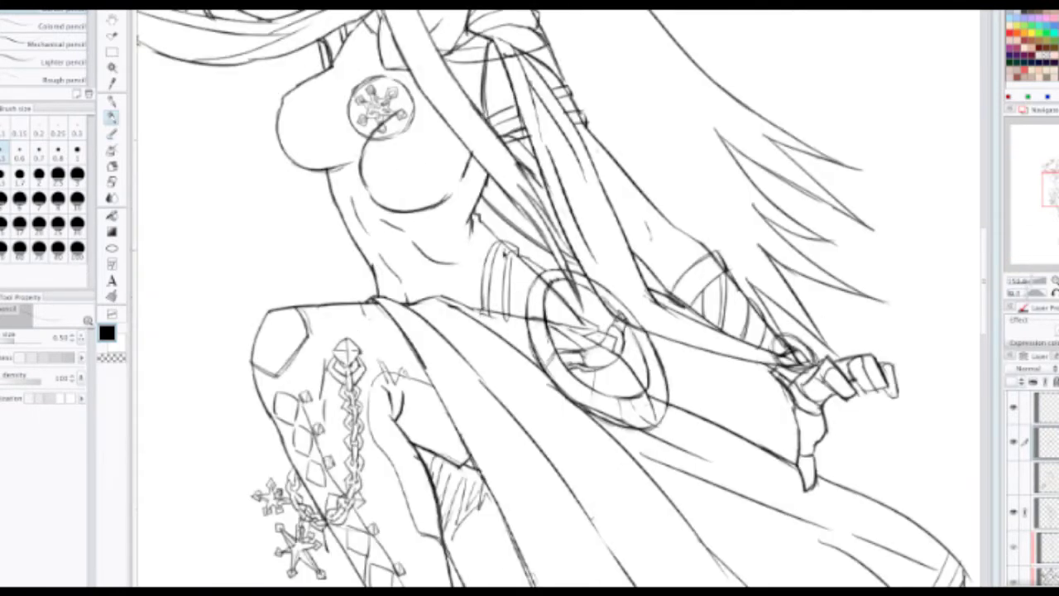
{"action": "left_click_drag", "start_coordinate": [519, 254], "coordinate": [503, 241]}
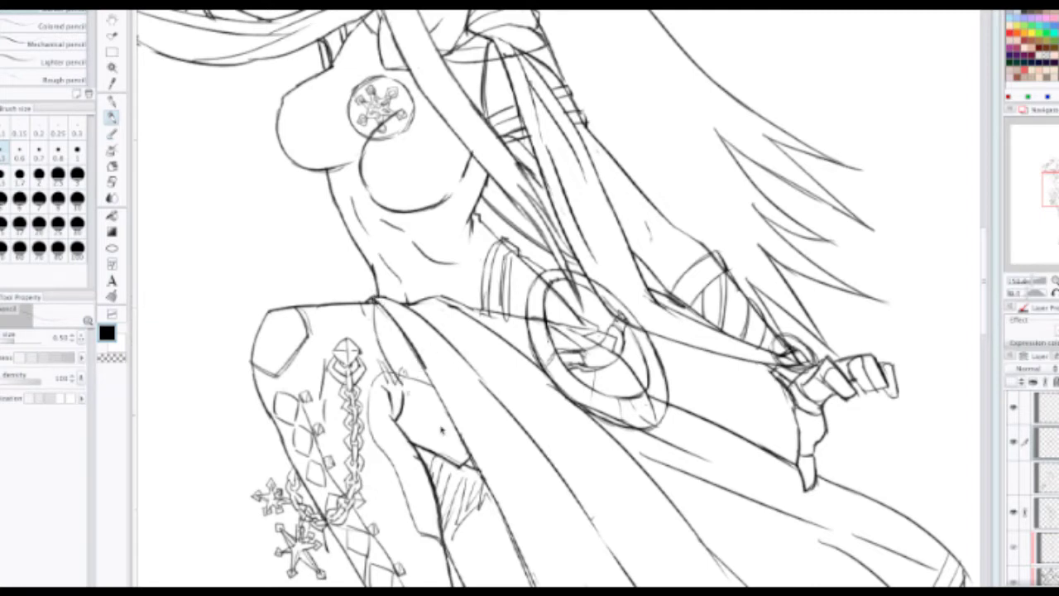
Step: Try two long curves hanging from the waist across the top of the skirt, and undo both
{"action": "left_click_drag", "start_coordinate": [378, 304], "coordinate": [487, 441]}
{"action": "left_click_drag", "start_coordinate": [482, 298], "coordinate": [493, 454]}
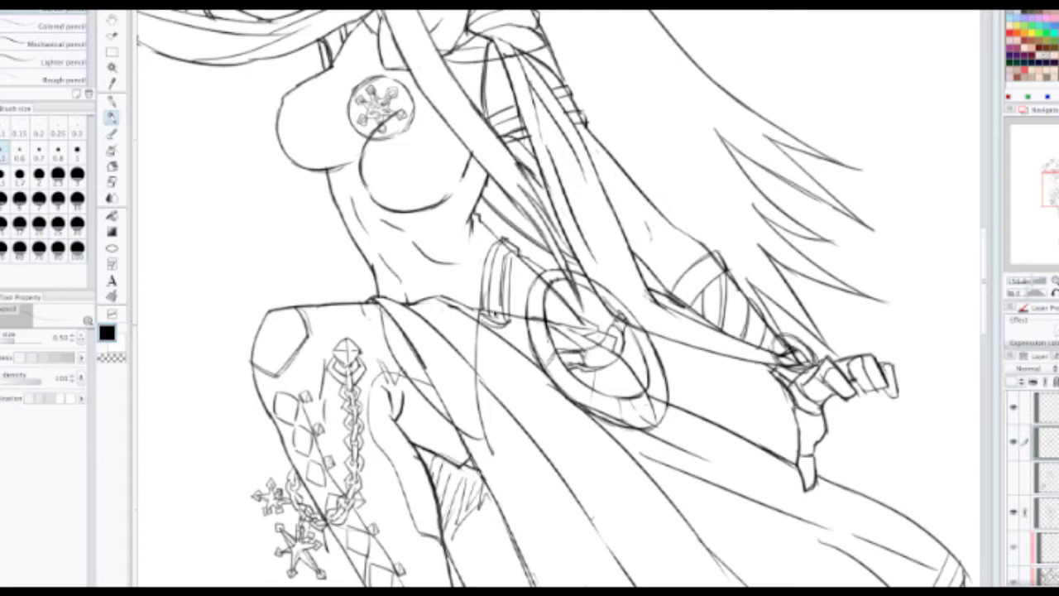
{"action": "key", "text": "ctrl+z"}
{"action": "key", "text": "ctrl+z"}
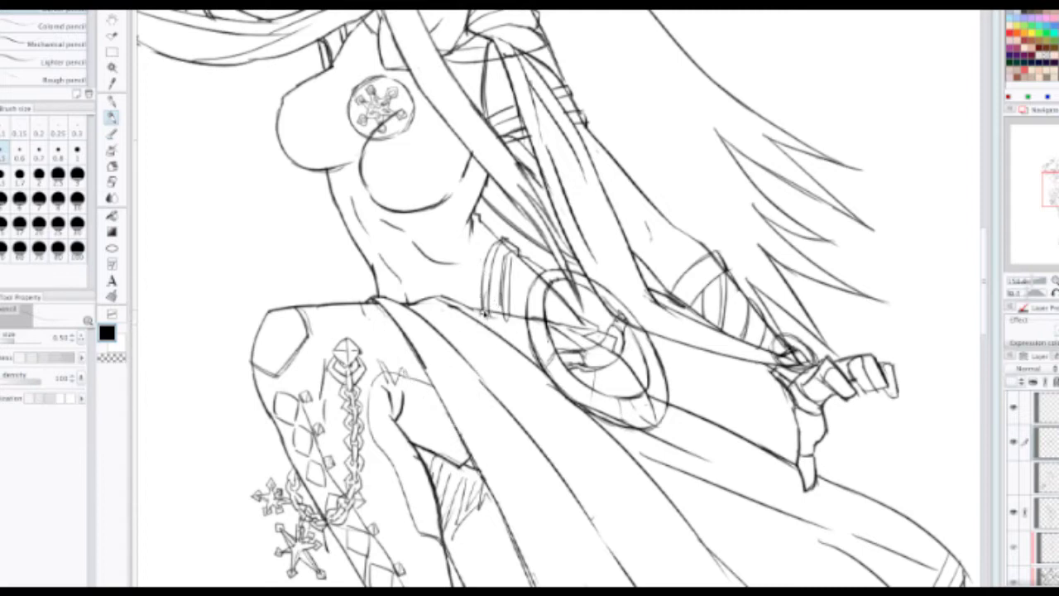
Step: Erase the waist strap lines below the buckle and redraw them slanting down to the skirt's upper edge
{"action": "key", "text": "e"}
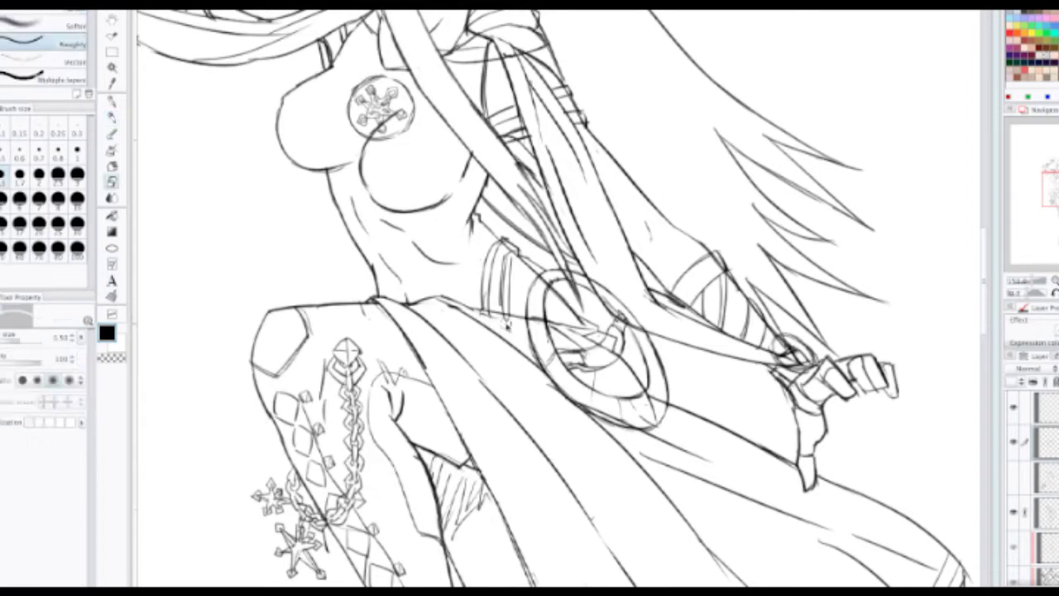
{"action": "mouse_move", "coordinate": [504, 313]}
{"action": "left_mouse_down"}
{"action": "mouse_move", "coordinate": [507, 265]}
{"action": "mouse_move", "coordinate": [504, 287]}
{"action": "mouse_move", "coordinate": [492, 268]}
{"action": "mouse_move", "coordinate": [491, 292]}
{"action": "mouse_move", "coordinate": [495, 265]}
{"action": "mouse_move", "coordinate": [477, 282]}
{"action": "mouse_move", "coordinate": [494, 244]}
{"action": "mouse_move", "coordinate": [486, 305]}
{"action": "left_mouse_up"}
{"action": "key", "text": "p"}
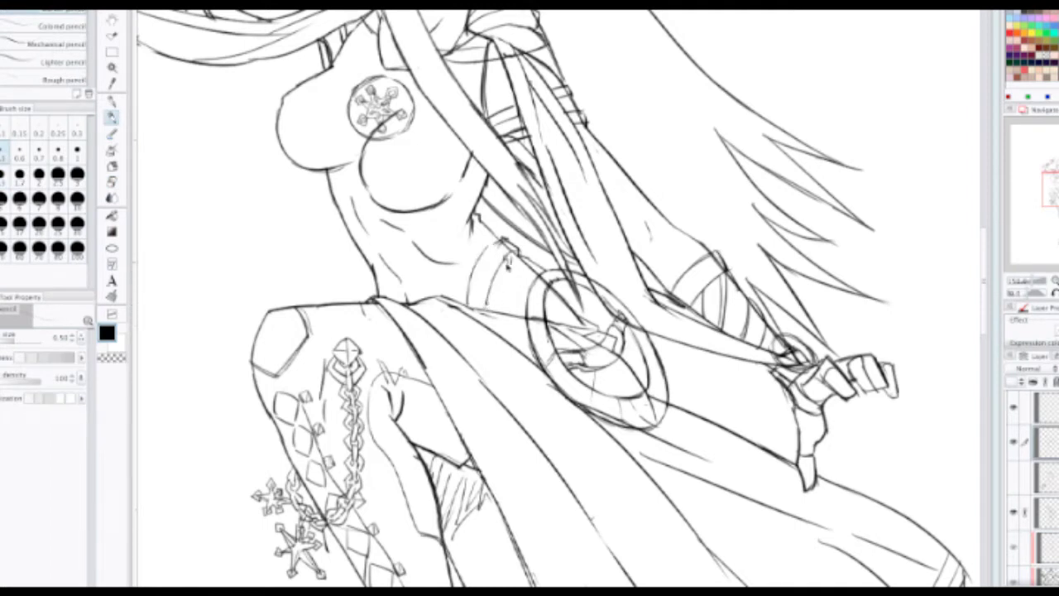
{"action": "left_click_drag", "start_coordinate": [511, 261], "coordinate": [493, 308]}
{"action": "mouse_move", "coordinate": [507, 260]}
{"action": "left_mouse_down"}
{"action": "mouse_move", "coordinate": [517, 256]}
{"action": "mouse_move", "coordinate": [506, 248]}
{"action": "mouse_move", "coordinate": [464, 308]}
{"action": "left_mouse_up"}
Step: Undo the outer line of the slanted waist strap and redraw it as a smoother curve down to the skirt
{"action": "key", "text": "ctrl+z"}
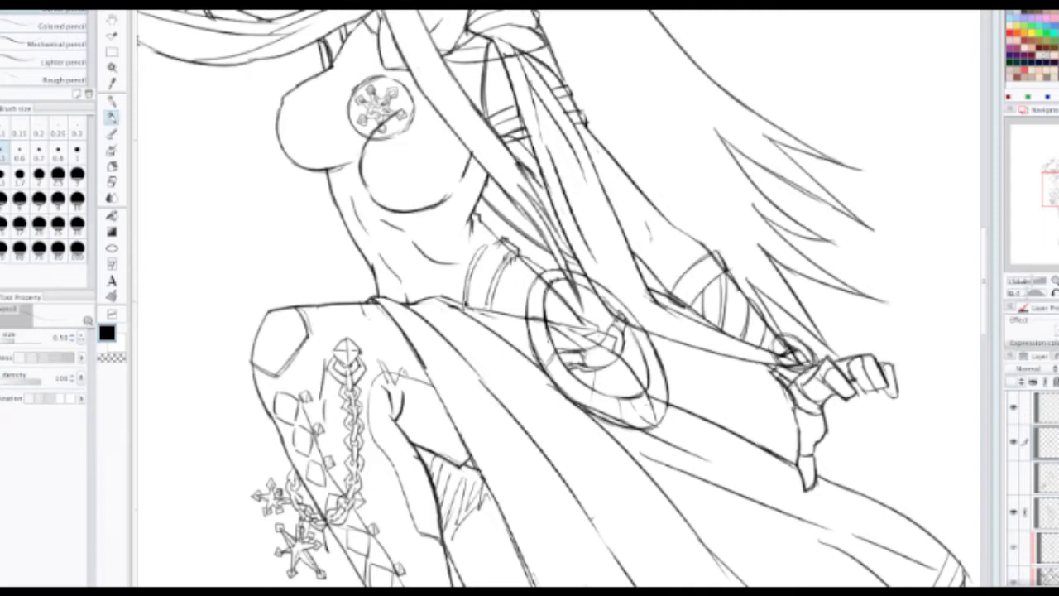
{"action": "key", "text": "ctrl+z"}
{"action": "left_click_drag", "start_coordinate": [487, 242], "coordinate": [460, 312]}
{"action": "key", "text": "ctrl+z"}
{"action": "left_click_drag", "start_coordinate": [489, 244], "coordinate": [463, 308]}
Step: Try a heavier pencil stroke along the outer rim of the round waist ornament and undo it
{"action": "scroll", "coordinate": [500, 240], "scroll_direction": "down", "scroll_amount": 2}
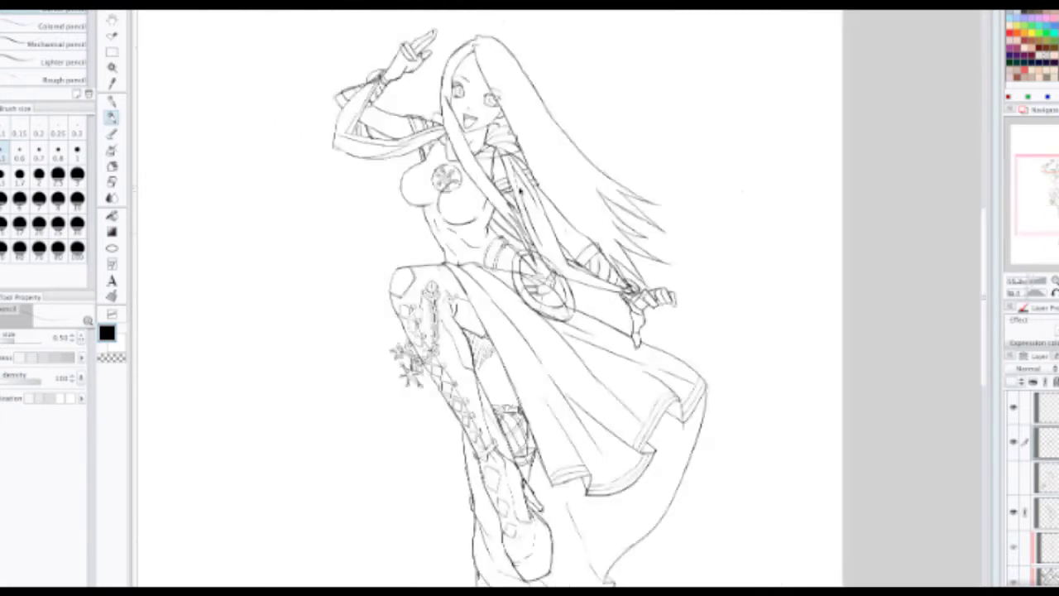
{"action": "left_click_drag", "start_coordinate": [515, 184], "coordinate": [513, 203]}
{"action": "scroll", "coordinate": [488, 310], "scroll_direction": "down", "scroll_amount": 3}
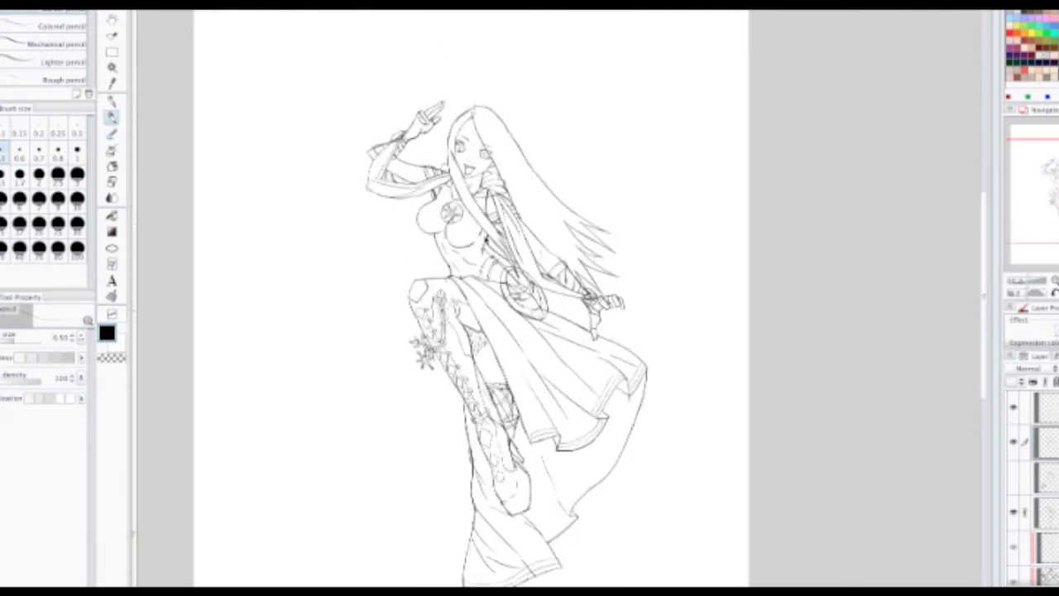
{"action": "scroll", "coordinate": [487, 247], "scroll_direction": "up", "scroll_amount": 5}
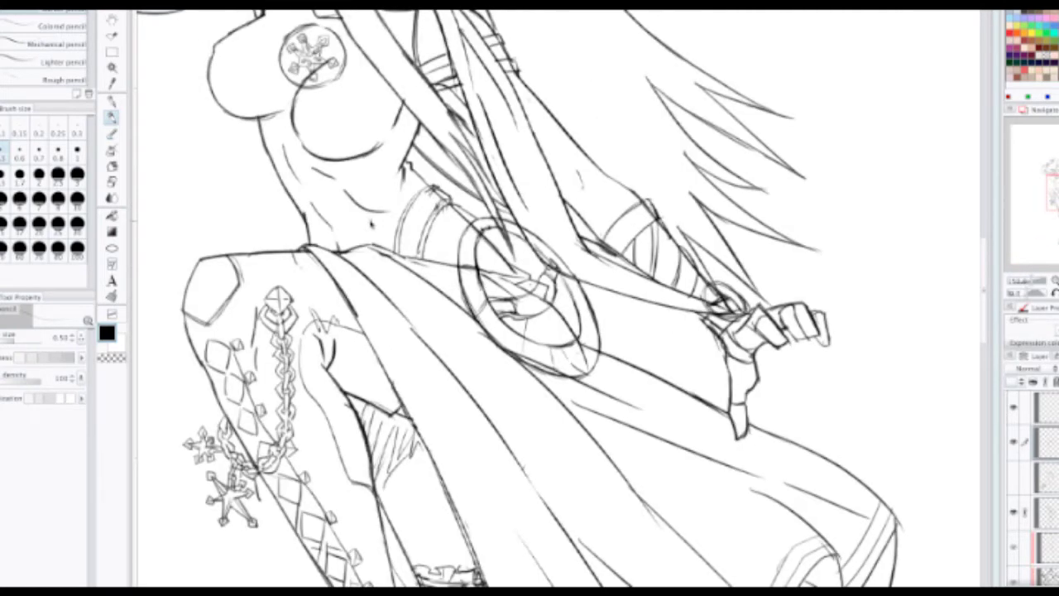
{"action": "key", "text": "bracketright"}
{"action": "key", "text": "bracketright"}
{"action": "key", "text": "bracketright"}
{"action": "key", "text": "bracketright"}
{"action": "key", "text": "bracketright"}
{"action": "key", "text": "bracketright"}
{"action": "key", "text": "bracketright"}
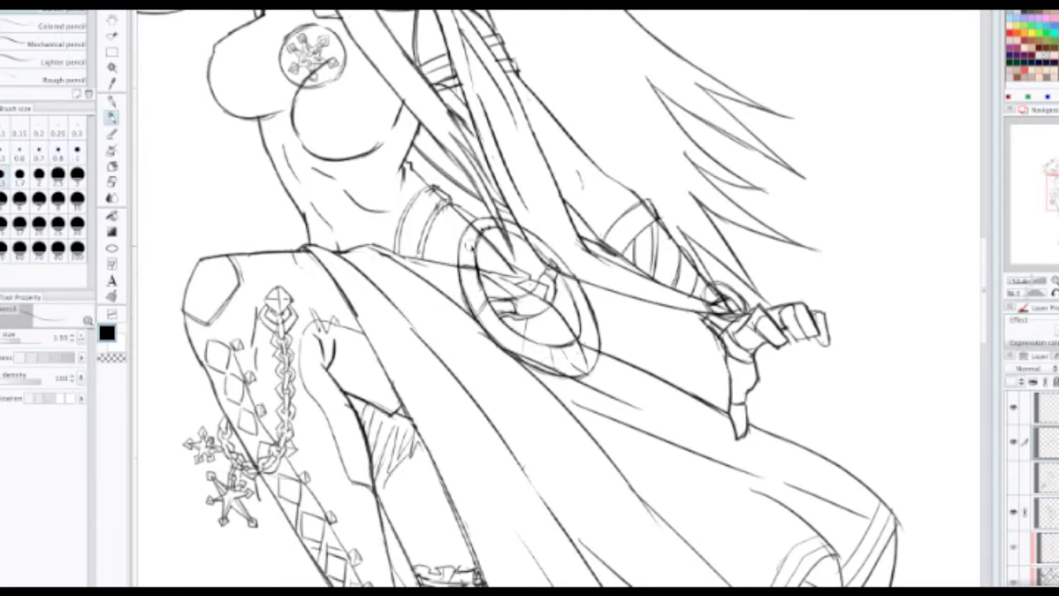
{"action": "left_click_drag", "start_coordinate": [466, 237], "coordinate": [490, 319]}
{"action": "key", "text": "ctrl+z"}
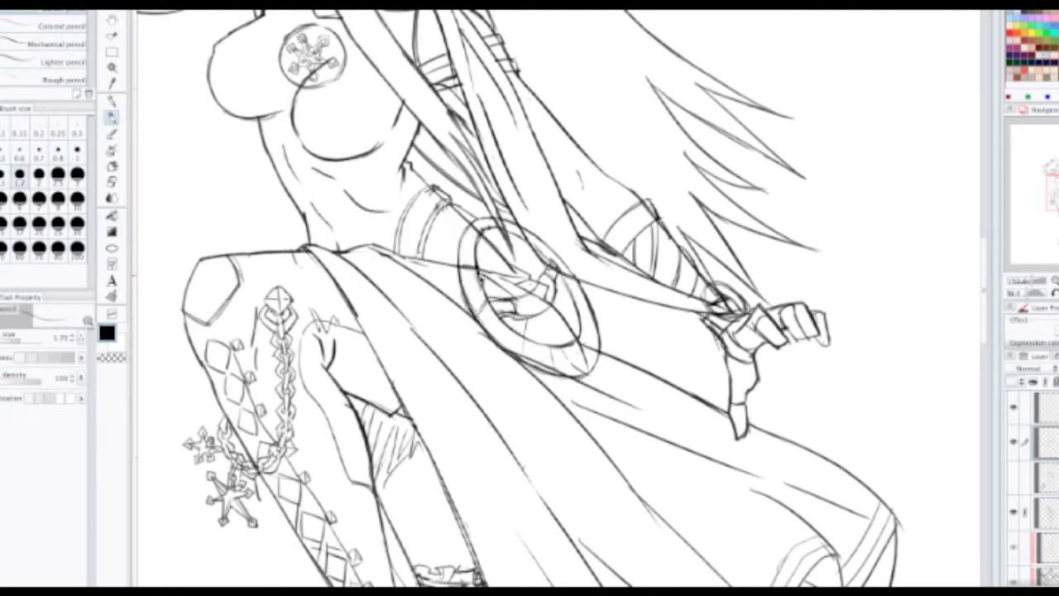
Step: Select the round waist ornament freehand, scale it up around its centre, apply the transformation and clear the selection
{"action": "key", "text": "m"}
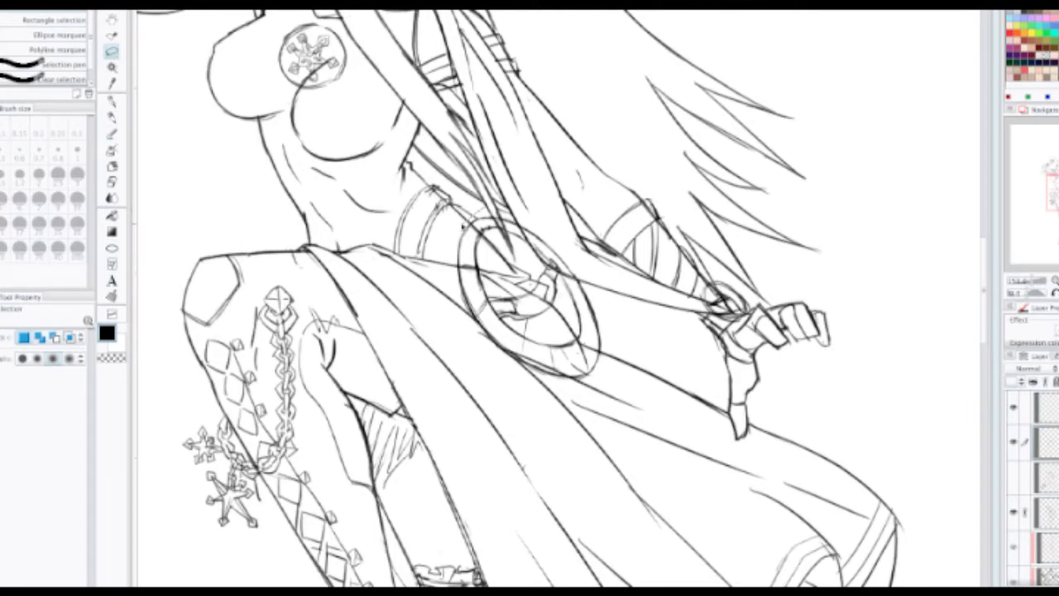
{"action": "mouse_move", "coordinate": [461, 233]}
{"action": "left_mouse_down"}
{"action": "mouse_move", "coordinate": [448, 280]}
{"action": "mouse_move", "coordinate": [456, 330]}
{"action": "mouse_move", "coordinate": [515, 394]}
{"action": "mouse_move", "coordinate": [550, 400]}
{"action": "mouse_move", "coordinate": [595, 389]}
{"action": "mouse_move", "coordinate": [607, 378]}
{"action": "mouse_move", "coordinate": [609, 288]}
{"action": "mouse_move", "coordinate": [542, 205]}
{"action": "left_mouse_up"}
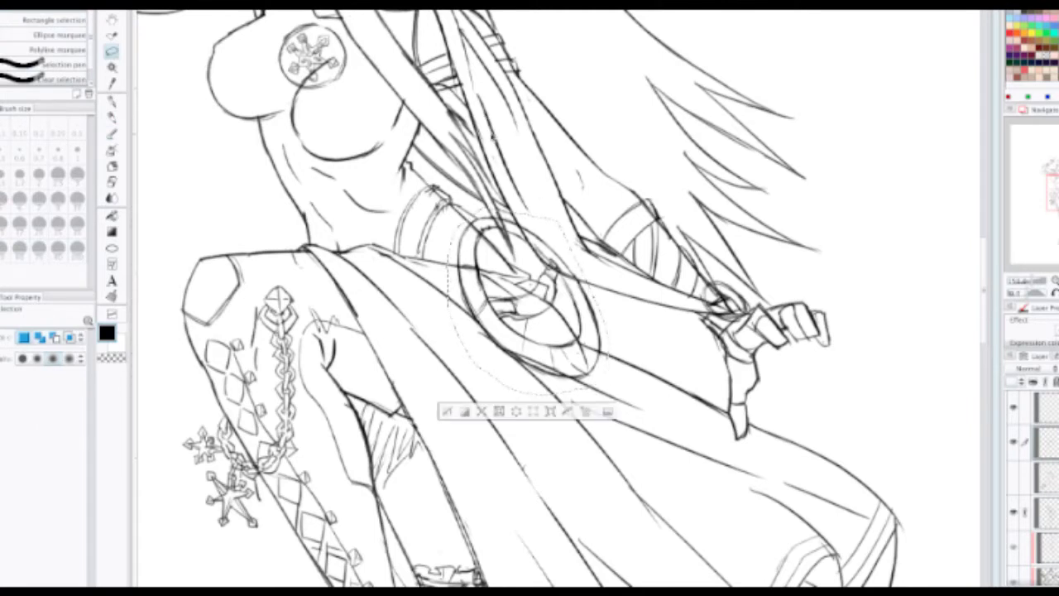
{"action": "key", "text": "ctrl+t"}
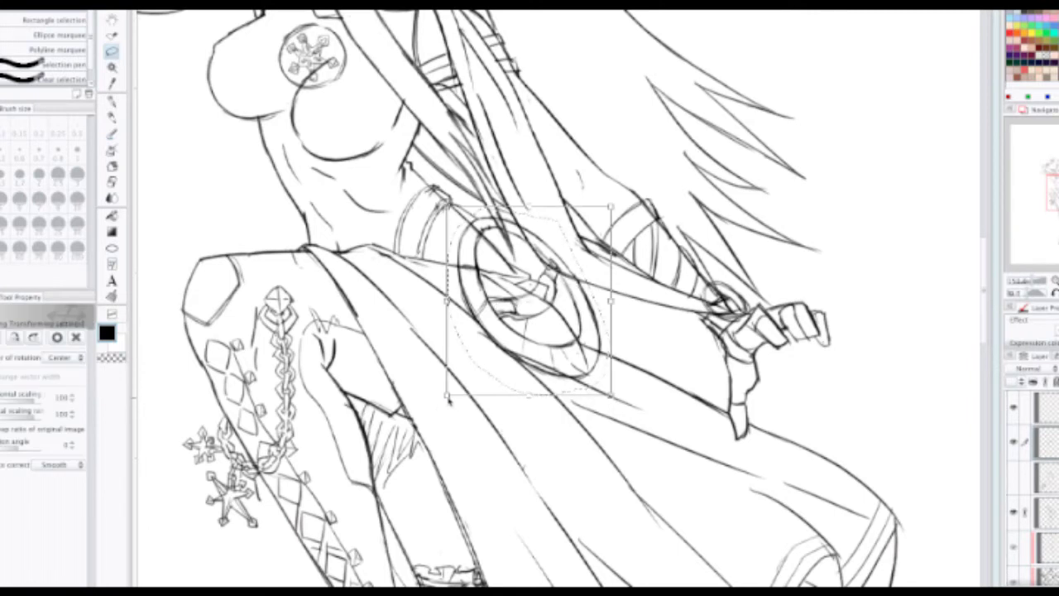
{"action": "left_click_drag", "start_coordinate": [441, 416], "coordinate": [416, 452]}
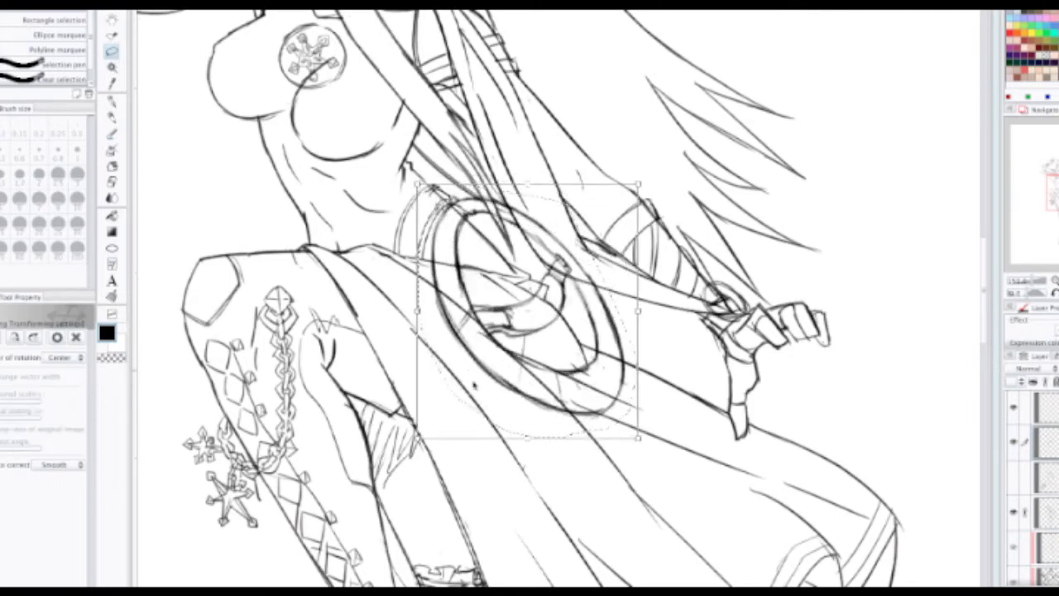
{"action": "key", "text": "Return"}
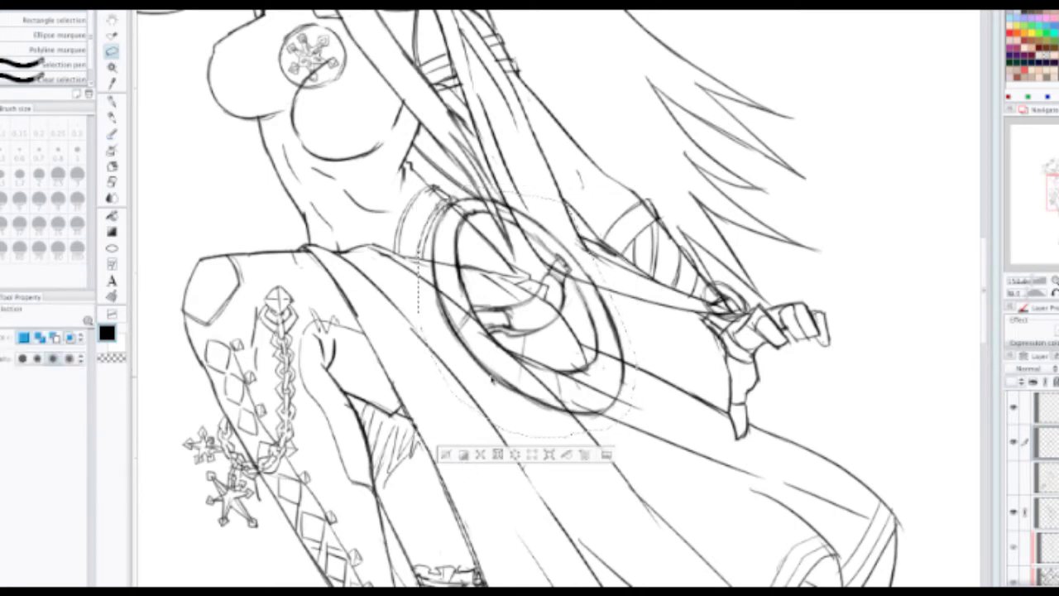
{"action": "key", "text": "ctrl+d"}
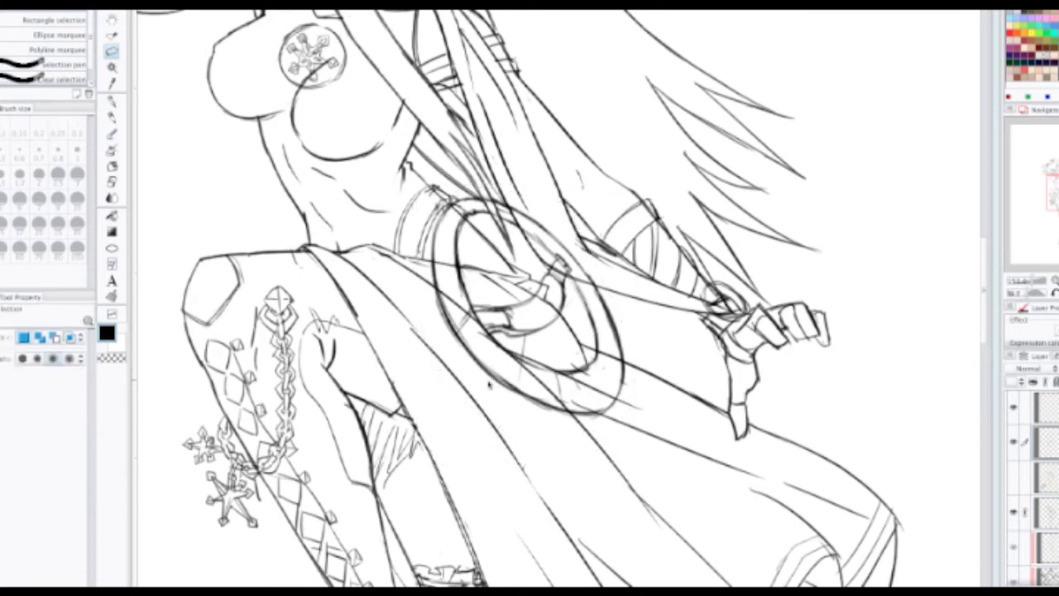
Step: Erase parts of the enlarged ornament's lower-left outer rim where it overlaps the skirt
{"action": "scroll", "coordinate": [492, 389], "scroll_direction": "down", "scroll_amount": 4}
{"action": "left_click_drag", "start_coordinate": [499, 435], "coordinate": [482, 352]}
{"action": "scroll", "coordinate": [488, 340], "scroll_direction": "up", "scroll_amount": 5}
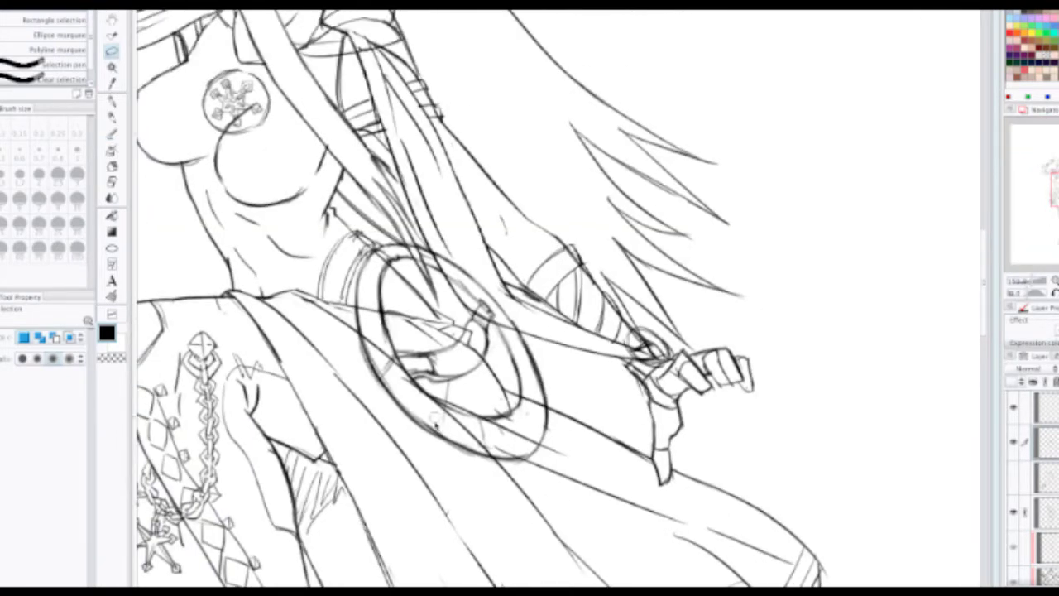
{"action": "key", "text": "e"}
{"action": "mouse_move", "coordinate": [397, 399]}
{"action": "left_mouse_down"}
{"action": "mouse_move", "coordinate": [470, 445]}
{"action": "mouse_move", "coordinate": [396, 395]}
{"action": "mouse_move", "coordinate": [499, 450]}
{"action": "left_mouse_up"}
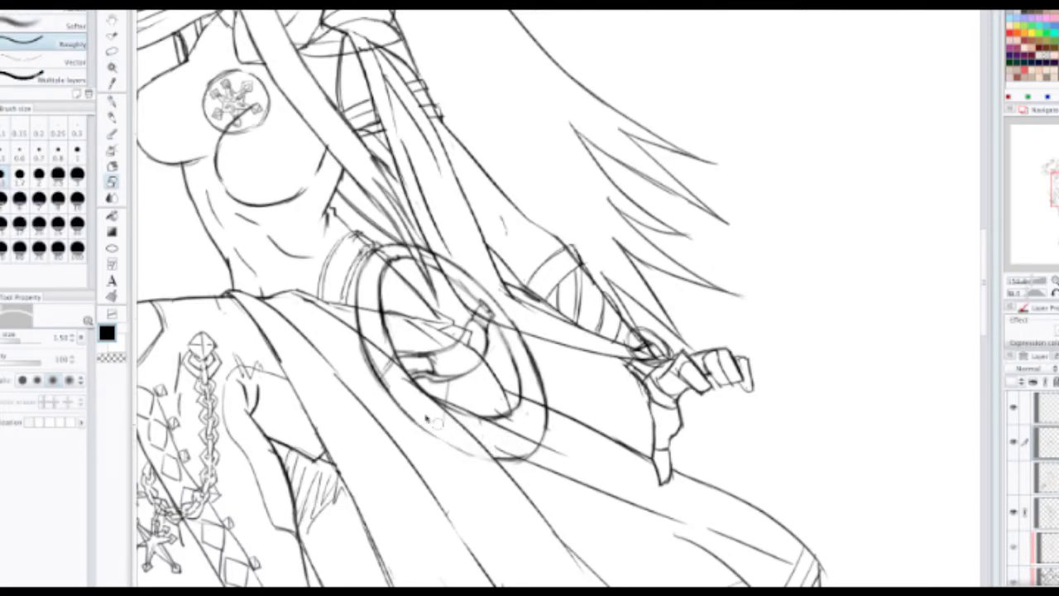
{"action": "left_click_drag", "start_coordinate": [362, 352], "coordinate": [387, 385]}
Step: Undo the first rim strokes and redraw the ornament's lower-left rim with the Colored pencil at size 0.60
{"action": "key", "text": "p"}
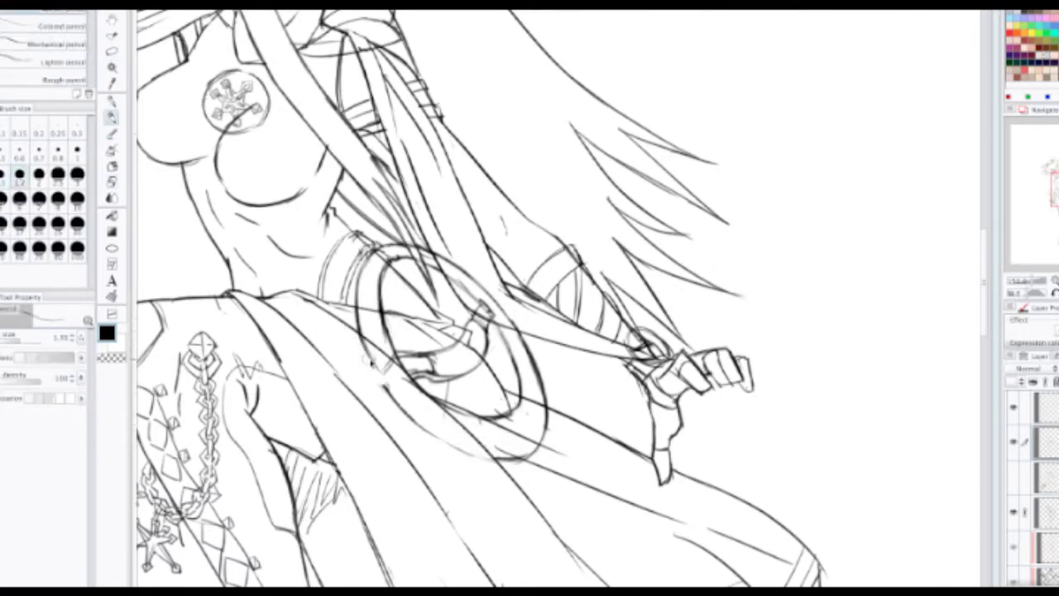
{"action": "key", "text": "p"}
{"action": "left_click_drag", "start_coordinate": [364, 346], "coordinate": [409, 409]}
{"action": "mouse_move", "coordinate": [497, 461]}
{"action": "left_mouse_down"}
{"action": "mouse_move", "coordinate": [517, 465]}
{"action": "mouse_move", "coordinate": [551, 418]}
{"action": "left_mouse_up"}
{"action": "key", "text": "ctrl+z"}
{"action": "key", "text": "ctrl+z"}
{"action": "key", "text": "ctrl+z"}
{"action": "key", "text": "ctrl+z"}
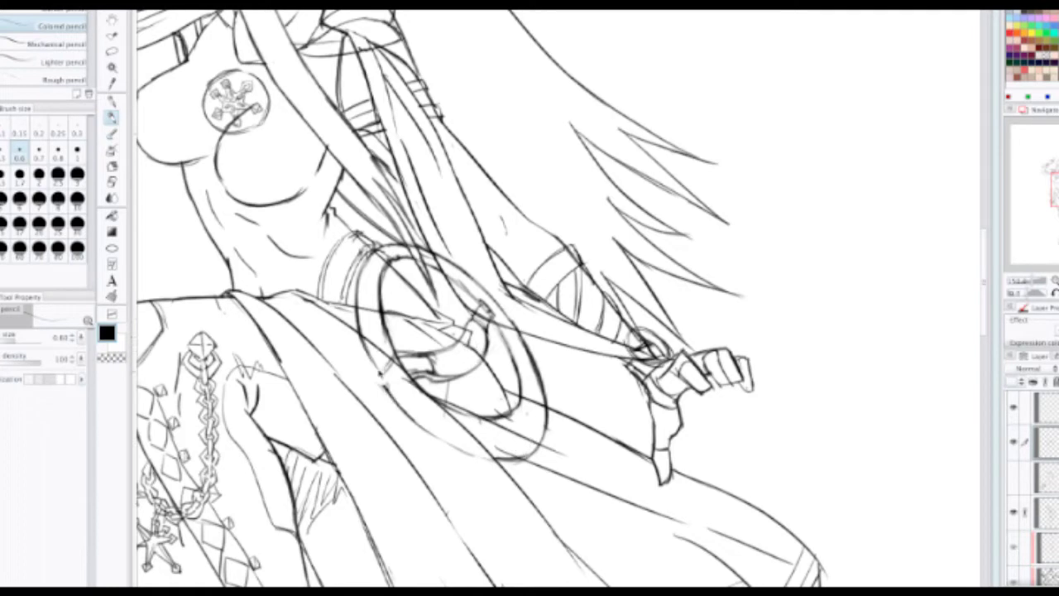
{"action": "mouse_move", "coordinate": [360, 340]}
{"action": "left_mouse_down"}
{"action": "mouse_move", "coordinate": [388, 387]}
{"action": "mouse_move", "coordinate": [371, 364]}
{"action": "left_mouse_up"}
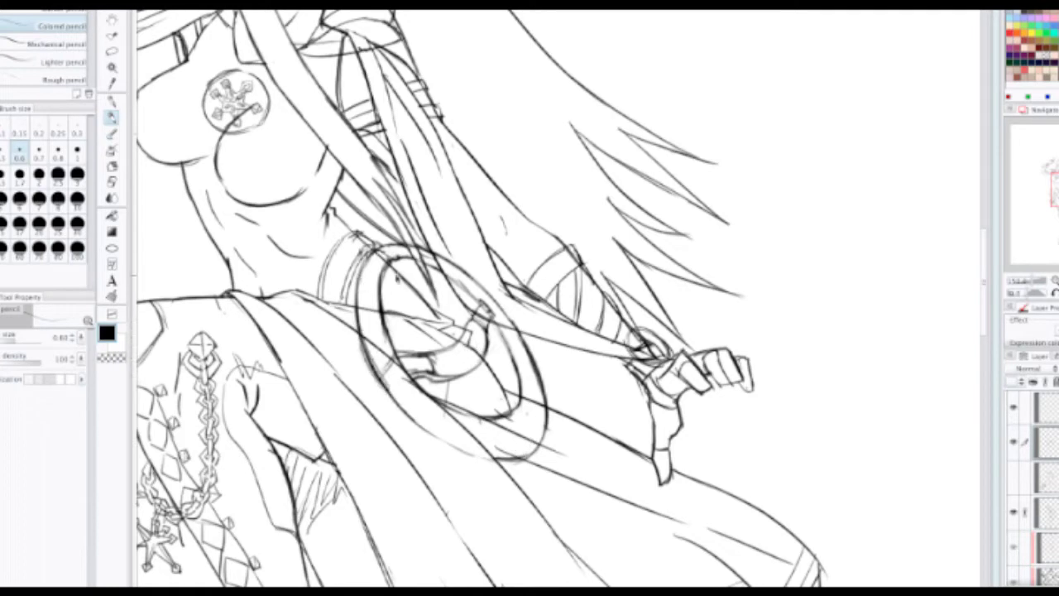
Step: Try a new curve down the left side of the ornament's outer rim and undo each attempt
{"action": "scroll", "coordinate": [394, 276], "scroll_direction": "down", "scroll_amount": 3}
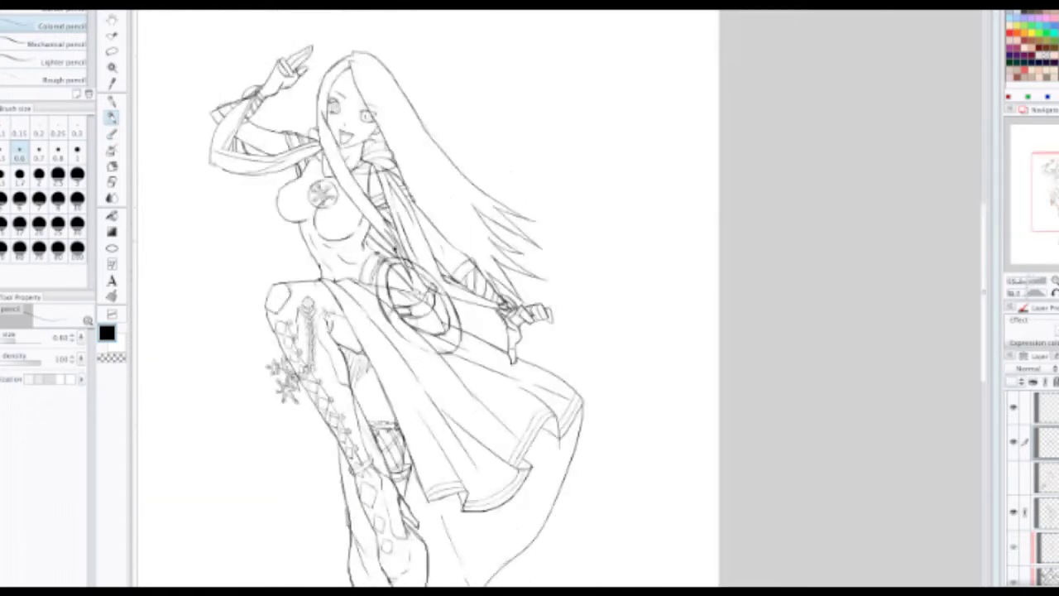
{"action": "scroll", "coordinate": [425, 313], "scroll_direction": "up", "scroll_amount": 2}
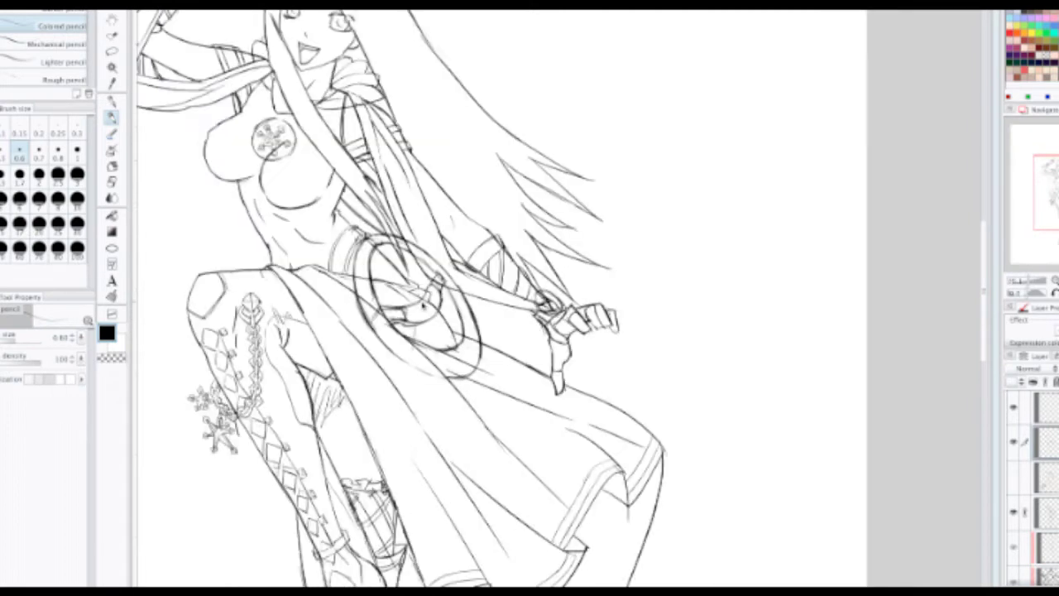
{"action": "left_click_drag", "start_coordinate": [355, 233], "coordinate": [377, 326]}
{"action": "key", "text": "ctrl+z"}
{"action": "key", "text": "ctrl+z"}
{"action": "left_click_drag", "start_coordinate": [356, 228], "coordinate": [378, 322]}
{"action": "key", "text": "ctrl+z"}
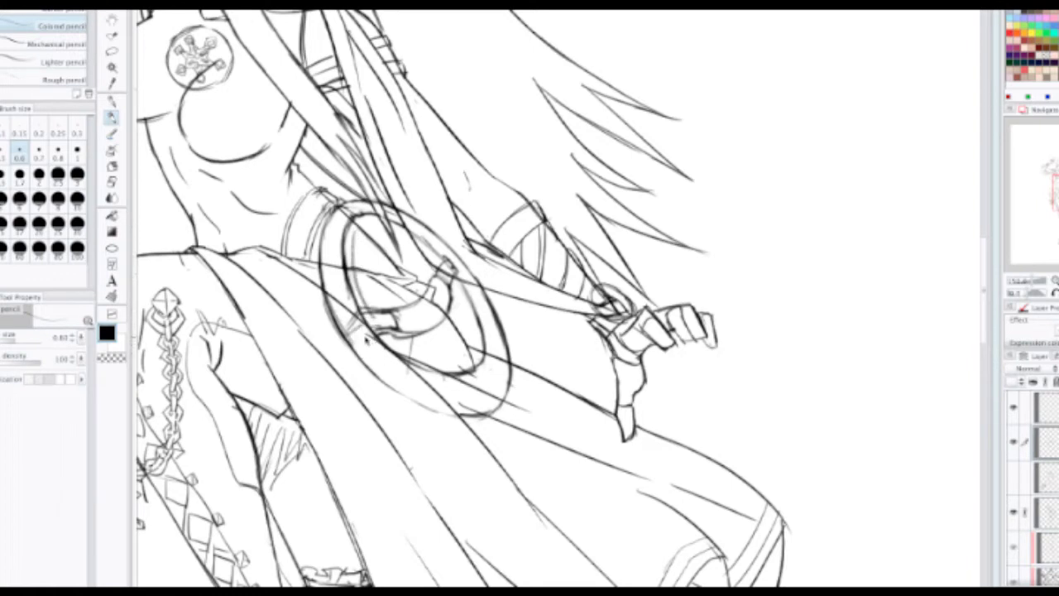
Step: Sketch short lines across the ornament's ring at its lower left and lower right, undoing the misplaced strokes
{"action": "mouse_move", "coordinate": [362, 323]}
{"action": "left_mouse_down"}
{"action": "mouse_move", "coordinate": [351, 344]}
{"action": "mouse_move", "coordinate": [389, 354]}
{"action": "left_mouse_up"}
{"action": "mouse_move", "coordinate": [370, 367]}
{"action": "left_mouse_down"}
{"action": "mouse_move", "coordinate": [393, 354]}
{"action": "mouse_move", "coordinate": [385, 341]}
{"action": "mouse_move", "coordinate": [378, 350]}
{"action": "mouse_move", "coordinate": [387, 338]}
{"action": "mouse_move", "coordinate": [383, 375]}
{"action": "mouse_move", "coordinate": [401, 352]}
{"action": "mouse_move", "coordinate": [387, 386]}
{"action": "left_mouse_up"}
{"action": "key", "text": "ctrl+z"}
{"action": "key", "text": "ctrl+z"}
{"action": "key", "text": "ctrl+z"}
{"action": "left_click_drag", "start_coordinate": [430, 322], "coordinate": [489, 404]}
{"action": "left_click_drag", "start_coordinate": [498, 366], "coordinate": [492, 400]}
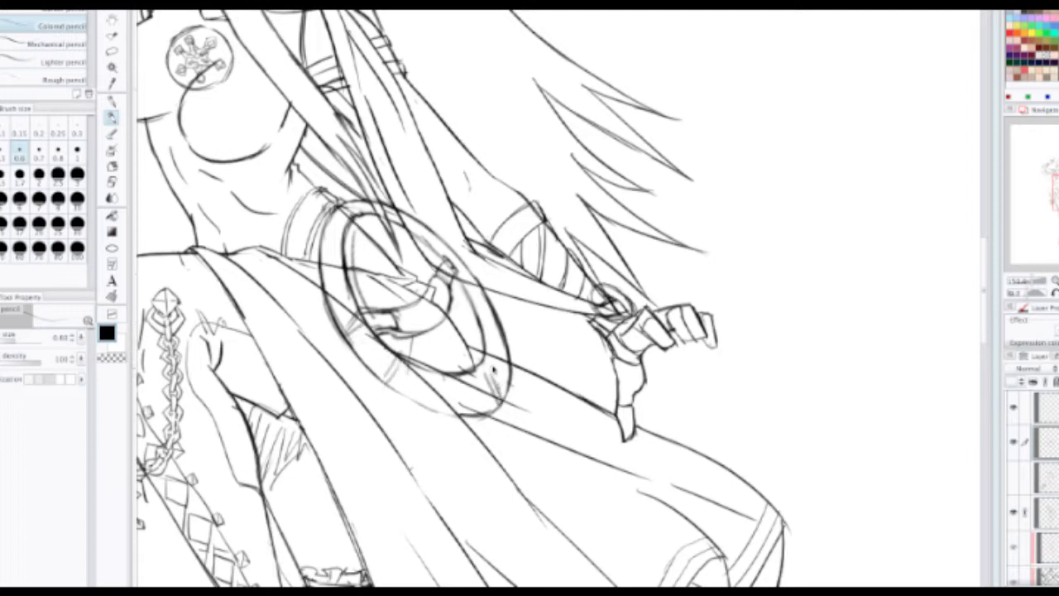
Step: Thicken the ornament's inner ring along its right side and lower edge with extra pencil strokes
{"action": "mouse_move", "coordinate": [494, 347]}
{"action": "left_mouse_down"}
{"action": "mouse_move", "coordinate": [488, 377]}
{"action": "mouse_move", "coordinate": [486, 340]}
{"action": "left_mouse_up"}
{"action": "left_click_drag", "start_coordinate": [477, 305], "coordinate": [493, 356]}
{"action": "key", "text": "ctrl+z"}
{"action": "mouse_move", "coordinate": [478, 304]}
{"action": "left_mouse_down"}
{"action": "mouse_move", "coordinate": [490, 356]}
{"action": "mouse_move", "coordinate": [474, 303]}
{"action": "left_mouse_up"}
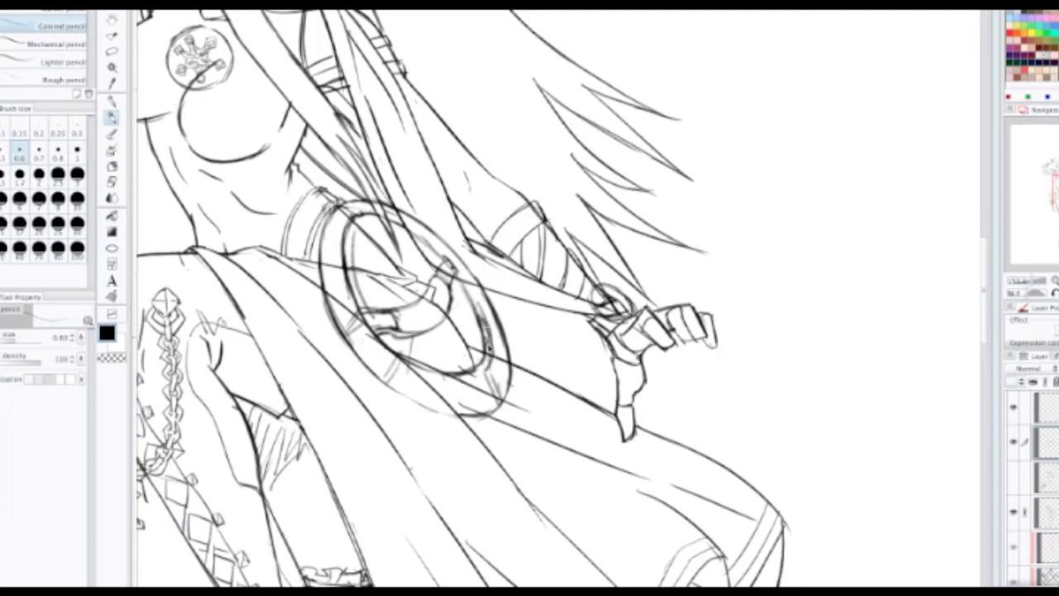
{"action": "mouse_move", "coordinate": [439, 378]}
{"action": "left_mouse_down"}
{"action": "mouse_move", "coordinate": [488, 366]}
{"action": "mouse_move", "coordinate": [448, 375]}
{"action": "mouse_move", "coordinate": [463, 385]}
{"action": "mouse_move", "coordinate": [444, 378]}
{"action": "mouse_move", "coordinate": [483, 365]}
{"action": "left_mouse_up"}
Step: Cut the round ornament out of the line art, paste it onto its own layer and move that layer one place down
{"action": "scroll", "coordinate": [488, 351], "scroll_direction": "down", "scroll_amount": 1}
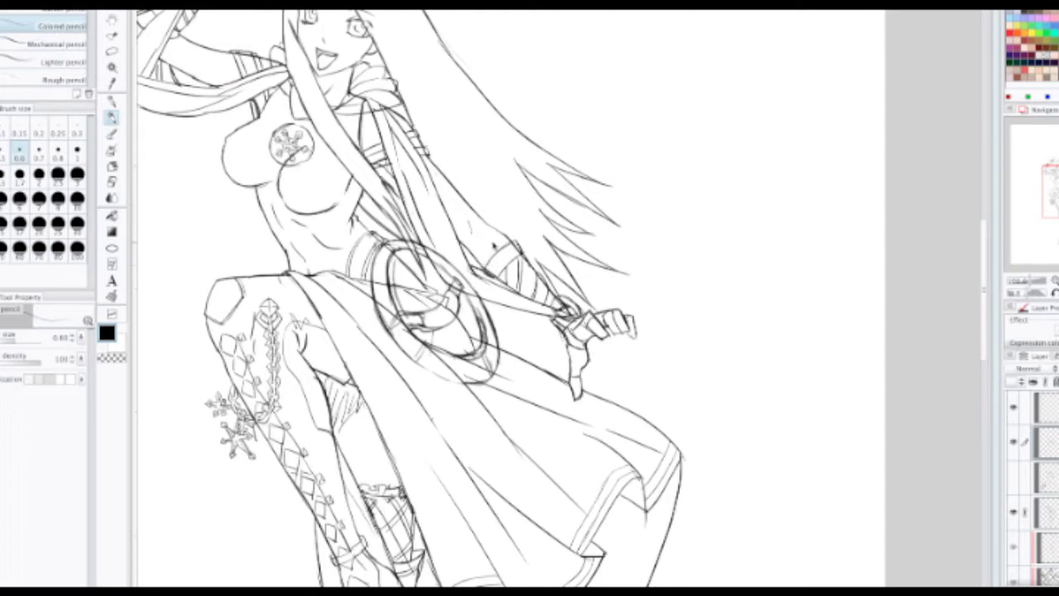
{"action": "scroll", "coordinate": [476, 273], "scroll_direction": "up", "scroll_amount": 1}
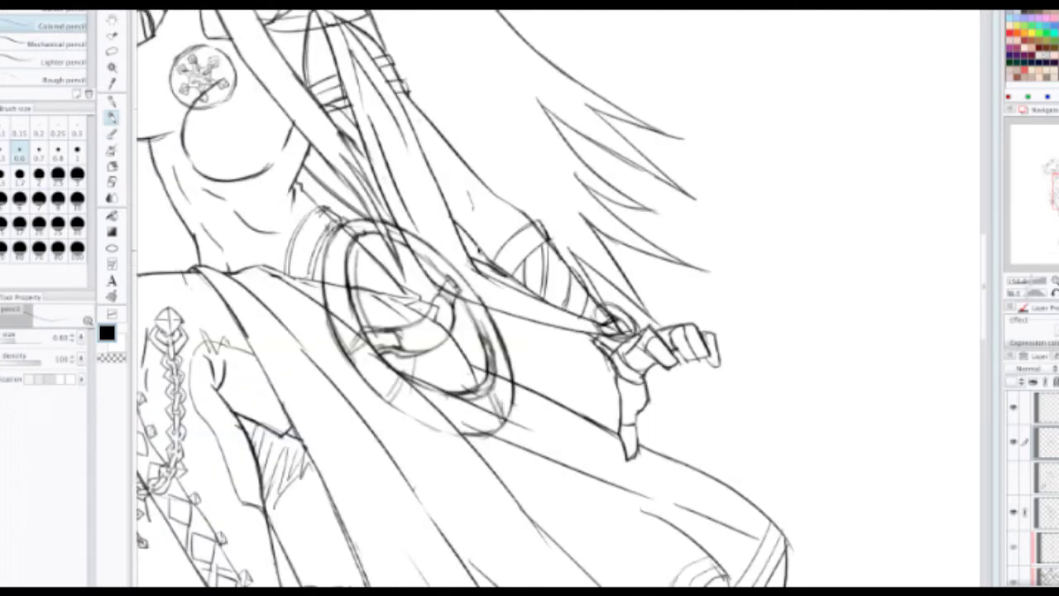
{"action": "key", "text": "m"}
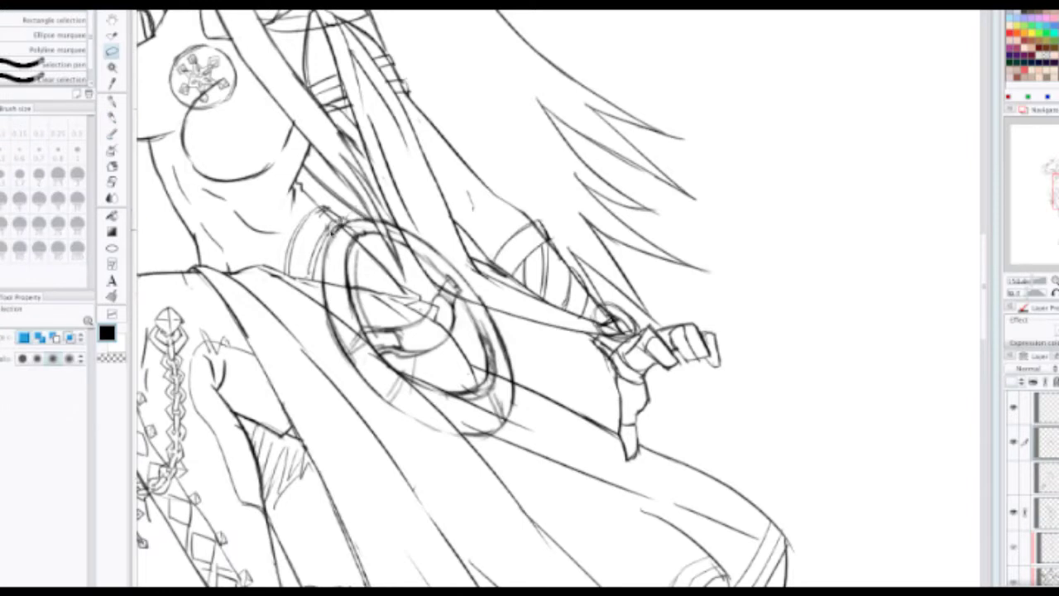
{"action": "mouse_move", "coordinate": [315, 333]}
{"action": "left_mouse_down"}
{"action": "mouse_move", "coordinate": [390, 466]}
{"action": "mouse_move", "coordinate": [523, 442]}
{"action": "mouse_move", "coordinate": [497, 280]}
{"action": "mouse_move", "coordinate": [441, 168]}
{"action": "left_mouse_up"}
{"action": "key", "text": "Delete"}
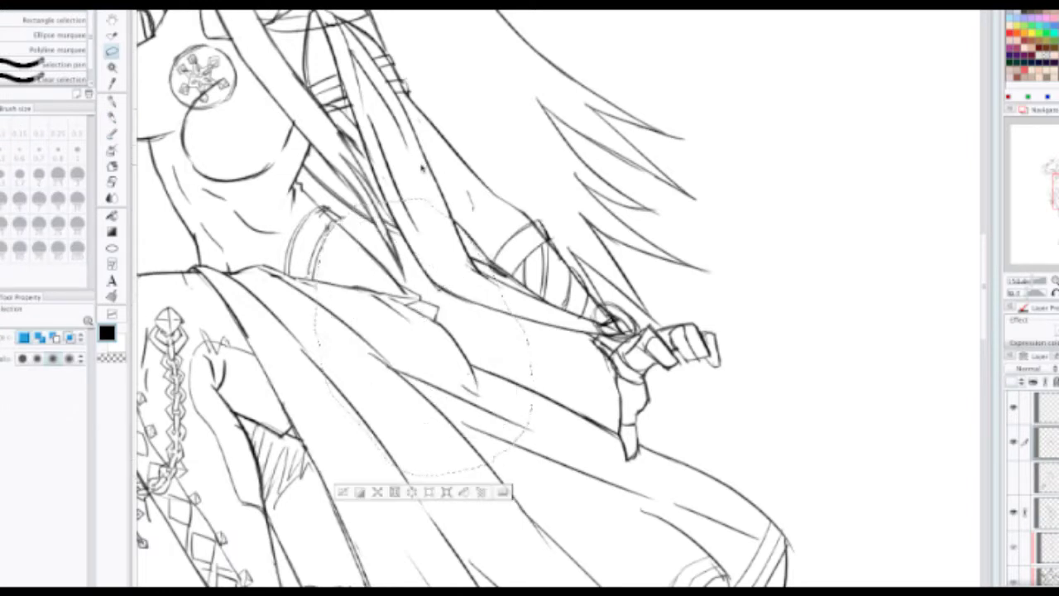
{"action": "key", "text": "ctrl+v"}
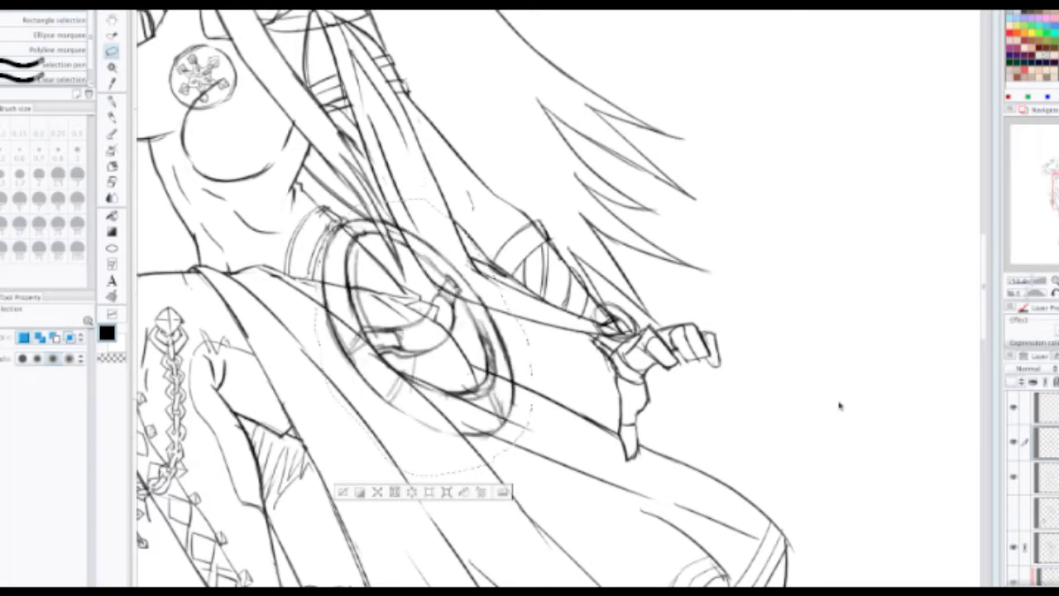
{"action": "left_click_drag", "start_coordinate": [1049, 458], "coordinate": [1050, 492]}
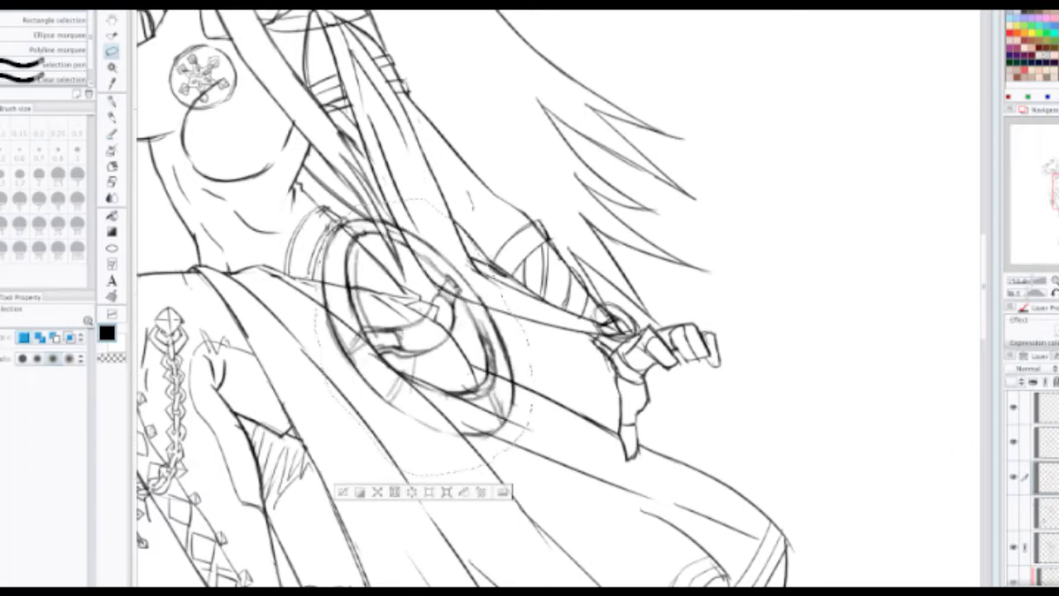
Step: Fade the ornament's layer to a faint guide and clear the selection around it
{"action": "key", "text": "Delete"}
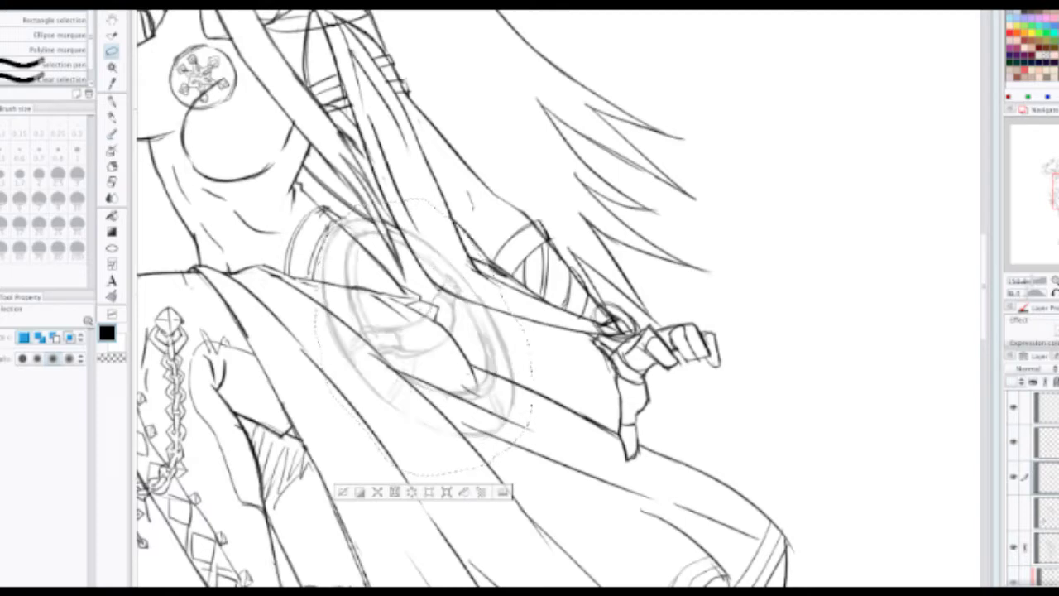
{"action": "key", "text": "ctrl+d"}
{"action": "scroll", "coordinate": [409, 350], "scroll_direction": "down", "scroll_amount": 3}
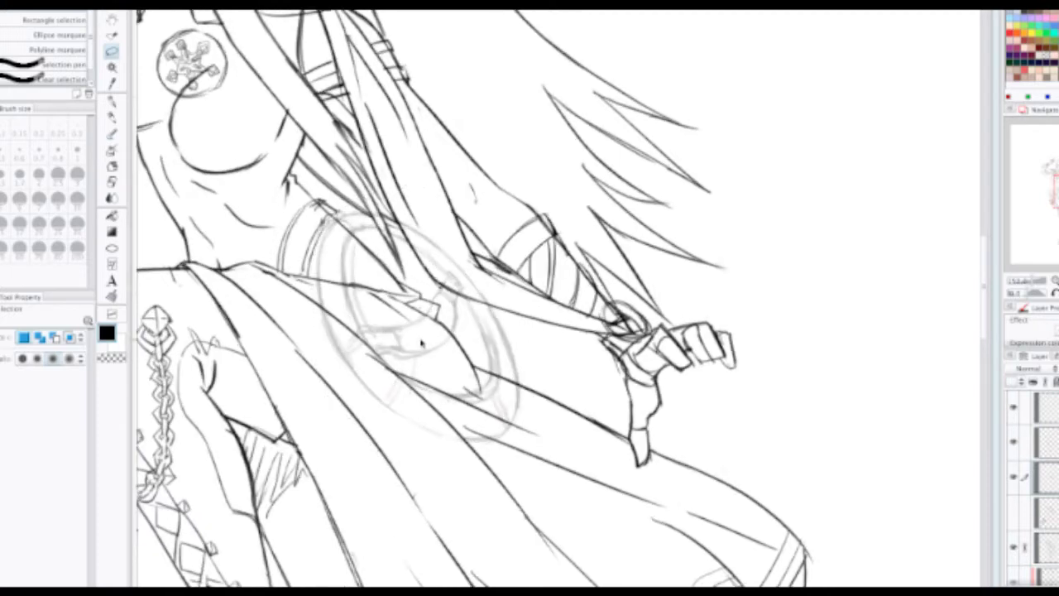
{"action": "scroll", "coordinate": [439, 339], "scroll_direction": "down", "scroll_amount": 3}
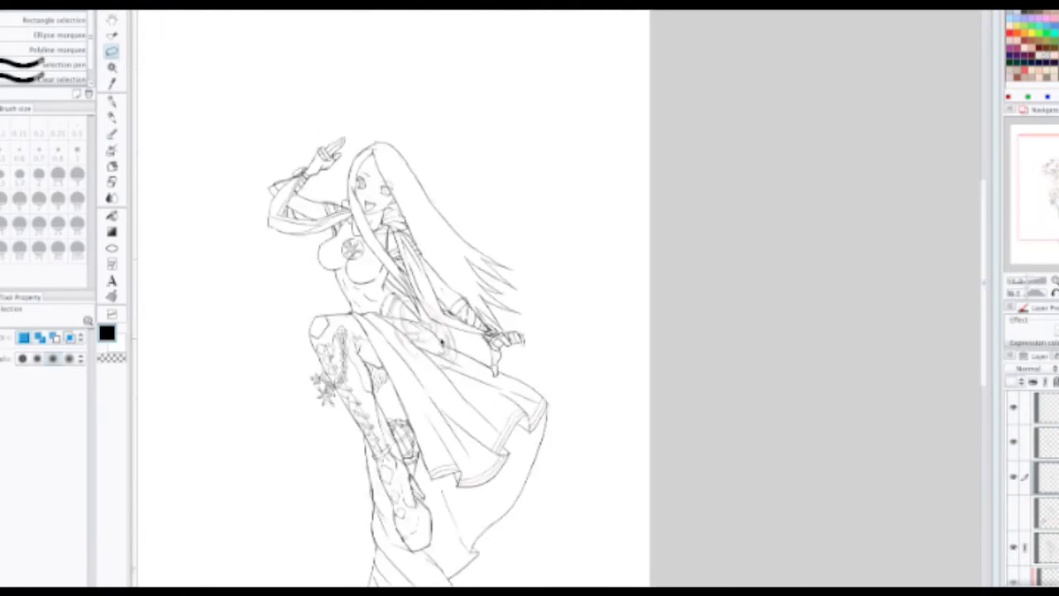
{"action": "mouse_move", "coordinate": [436, 243]}
{"action": "left_mouse_down"}
{"action": "mouse_move", "coordinate": [452, 348]}
{"action": "mouse_move", "coordinate": [456, 309]}
{"action": "left_mouse_up"}
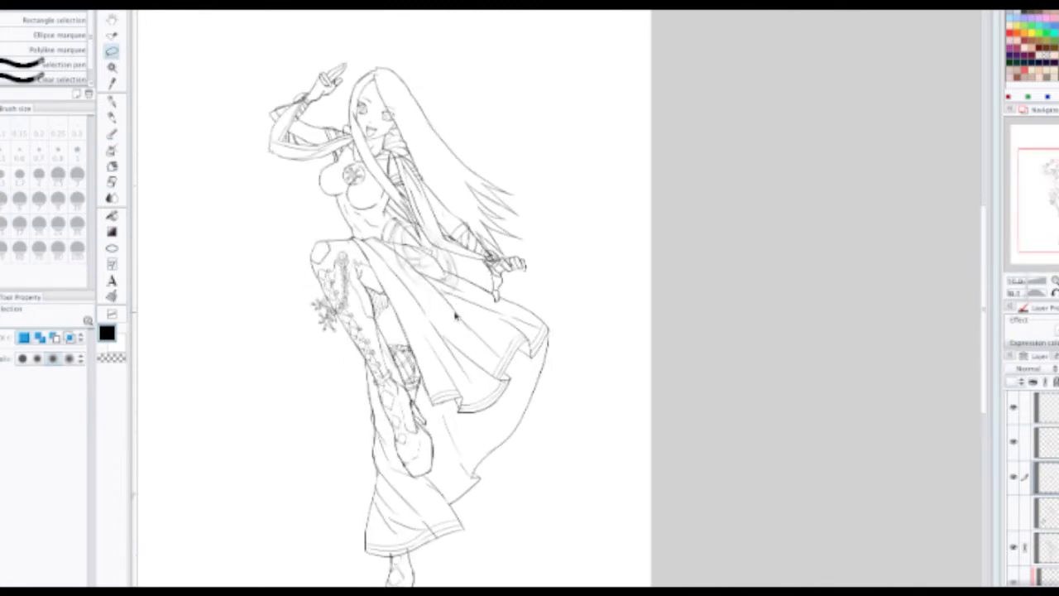
{"action": "mouse_move", "coordinate": [462, 328]}
{"action": "left_mouse_down"}
{"action": "mouse_move", "coordinate": [458, 236]}
{"action": "mouse_move", "coordinate": [465, 304]}
{"action": "left_mouse_up"}
Step: Erase stray strokes along the ornament's lower-left rim and redraw its left and lower outline with the pencil
{"action": "scroll", "coordinate": [453, 274], "scroll_direction": "up", "scroll_amount": 2}
{"action": "scroll", "coordinate": [439, 248], "scroll_direction": "up", "scroll_amount": 3}
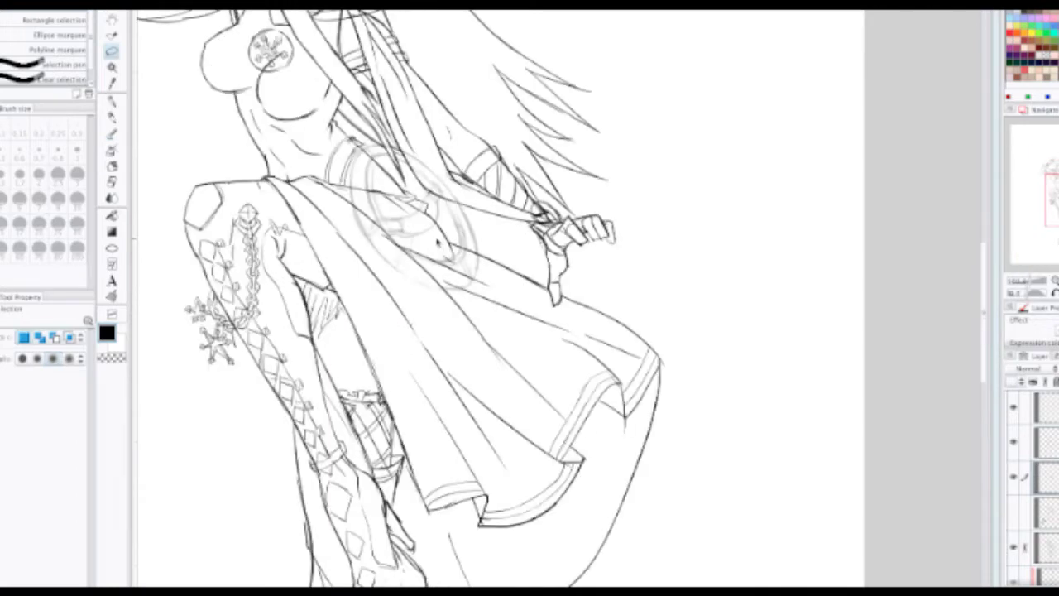
{"action": "key", "text": "e"}
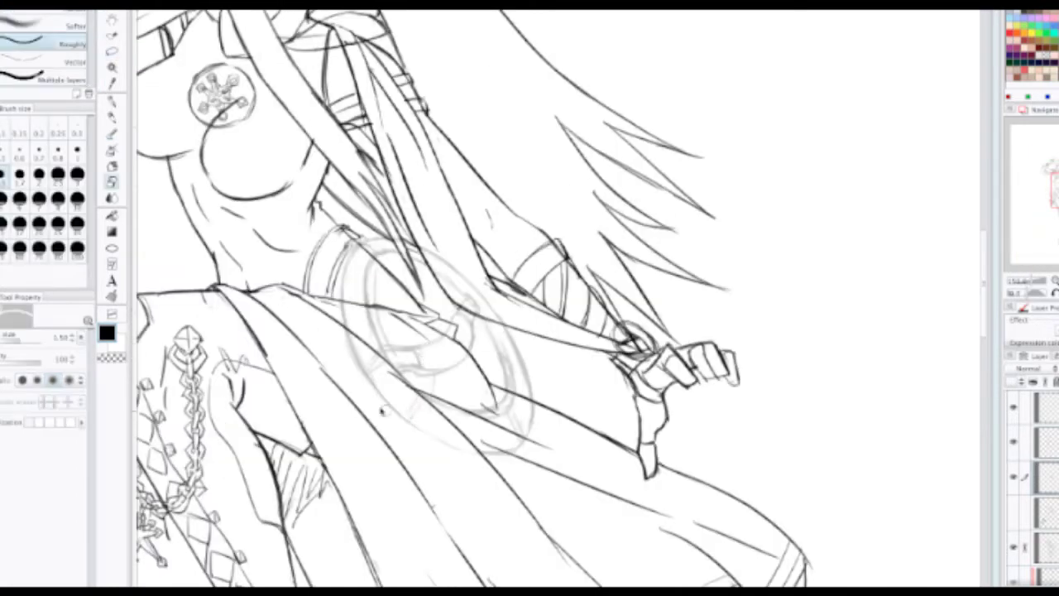
{"action": "key", "text": "p"}
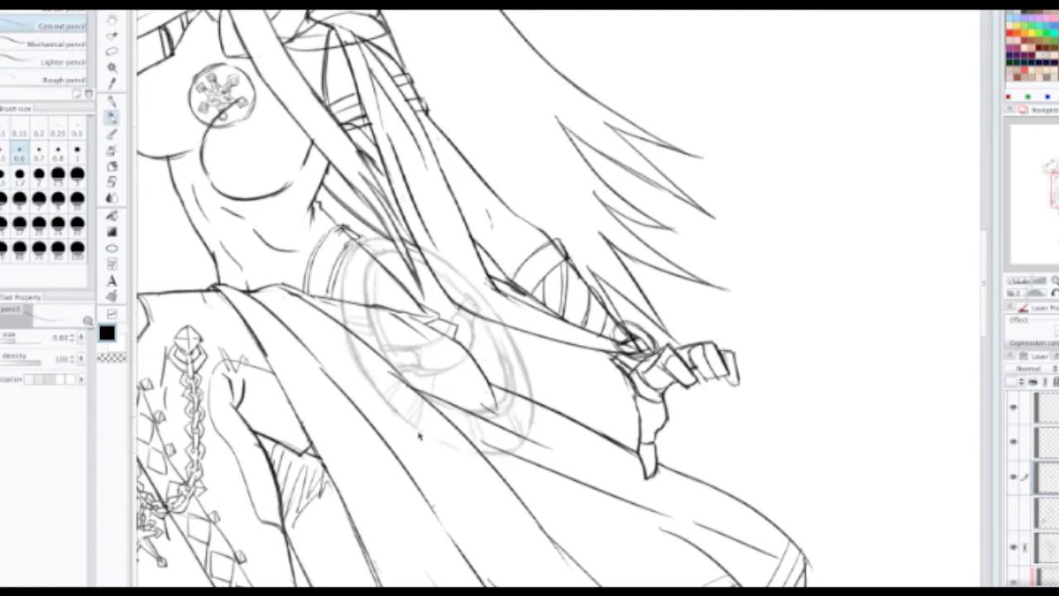
{"action": "key", "text": "e"}
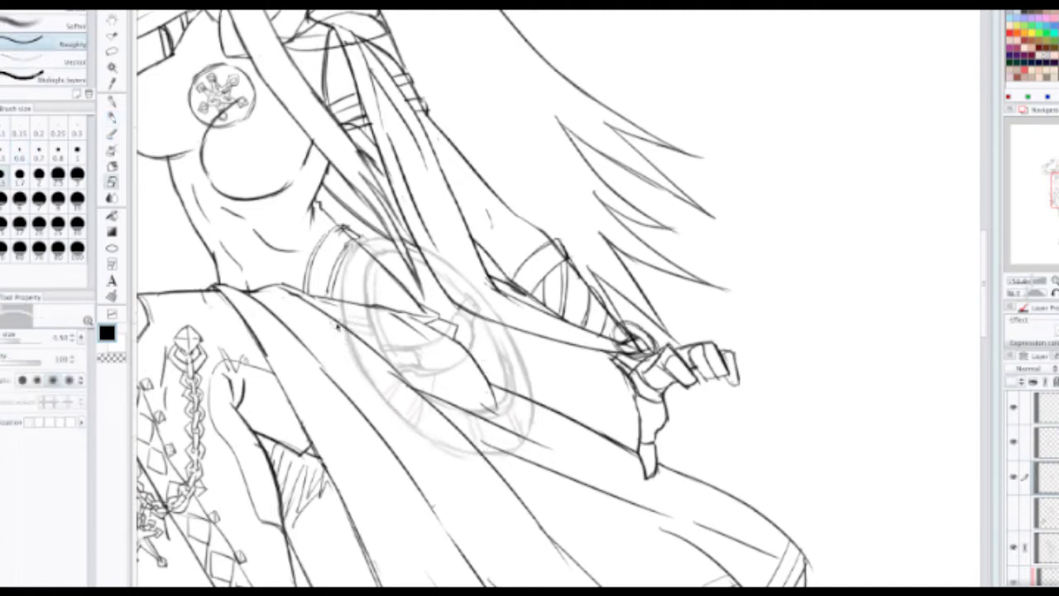
{"action": "left_click_drag", "start_coordinate": [346, 336], "coordinate": [374, 391]}
{"action": "key", "text": "p"}
{"action": "left_click_drag", "start_coordinate": [346, 324], "coordinate": [371, 382]}
{"action": "key", "text": "p"}
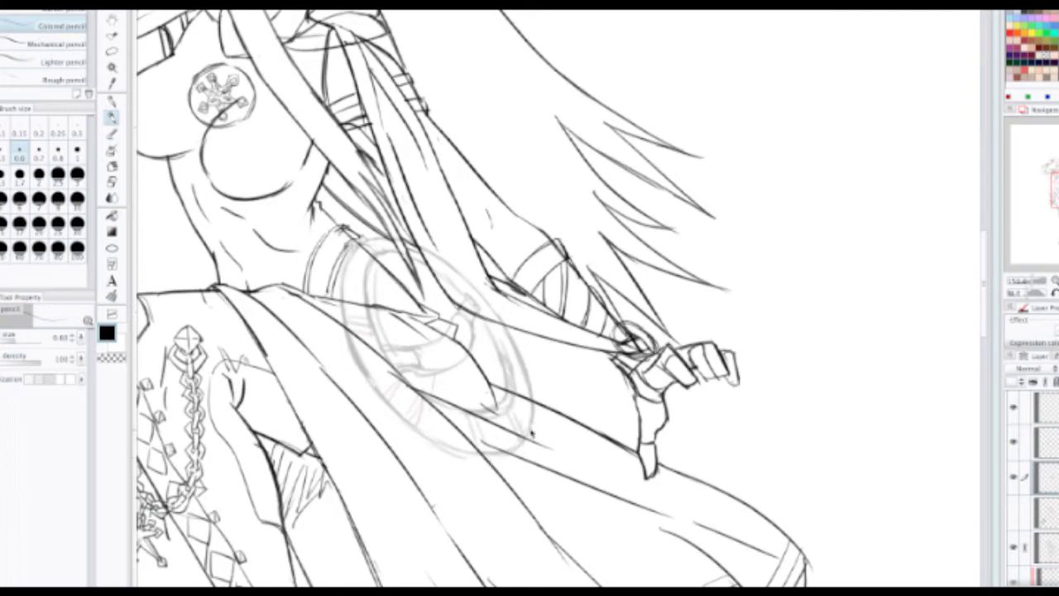
Step: Try sketching curved, pointed blades around the outside of the ornament, and undo those strokes
{"action": "mouse_move", "coordinate": [539, 382]}
{"action": "left_mouse_down"}
{"action": "mouse_move", "coordinate": [548, 445]}
{"action": "mouse_move", "coordinate": [498, 518]}
{"action": "mouse_move", "coordinate": [536, 402]}
{"action": "left_mouse_up"}
{"action": "key", "text": "ctrl+z"}
{"action": "left_click_drag", "start_coordinate": [479, 293], "coordinate": [559, 404]}
{"action": "left_click_drag", "start_coordinate": [558, 404], "coordinate": [532, 377]}
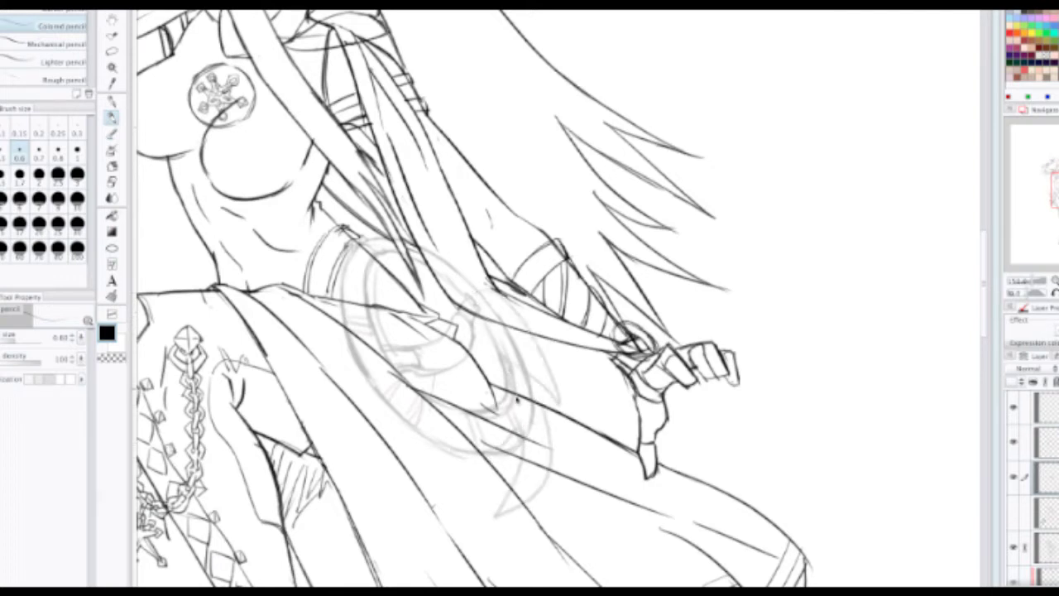
{"action": "left_click_drag", "start_coordinate": [339, 322], "coordinate": [409, 447]}
{"action": "left_click_drag", "start_coordinate": [392, 403], "coordinate": [410, 444]}
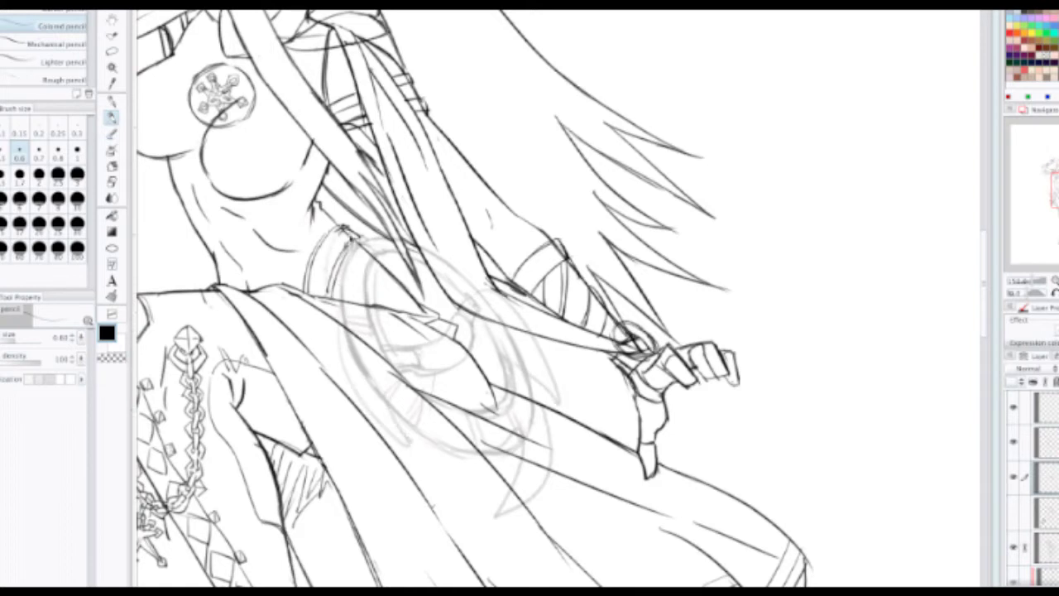
{"action": "left_click_drag", "start_coordinate": [328, 295], "coordinate": [356, 237]}
{"action": "key", "text": "ctrl+z"}
{"action": "key", "text": "ctrl+z"}
{"action": "key", "text": "ctrl+z"}
{"action": "key", "text": "ctrl+z"}
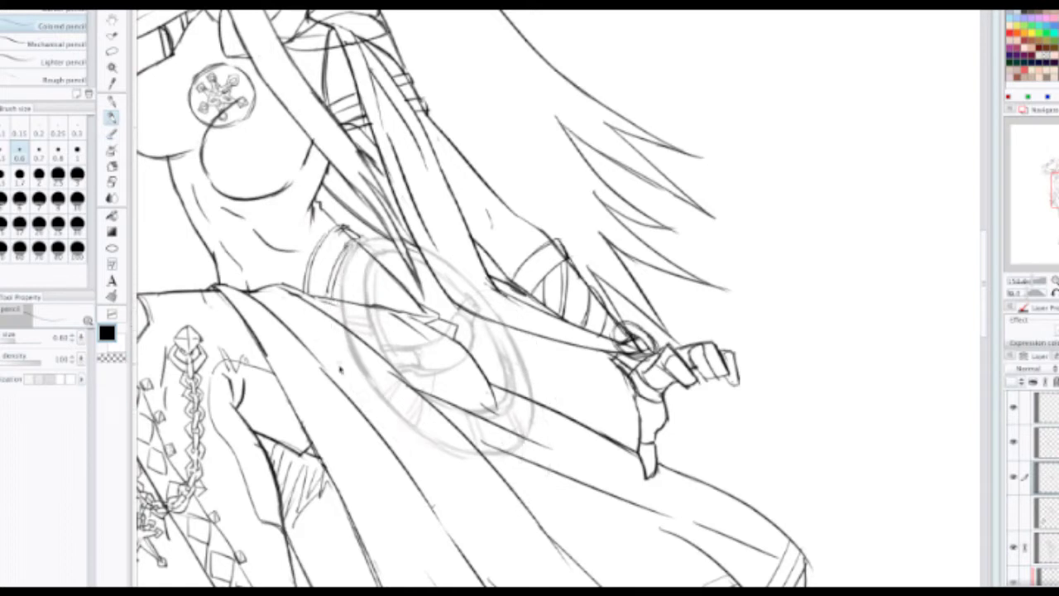
Step: Try adding a second curved outline just outside the ornament's lower-left and right edges, and undo it
{"action": "left_click_drag", "start_coordinate": [333, 323], "coordinate": [370, 403]}
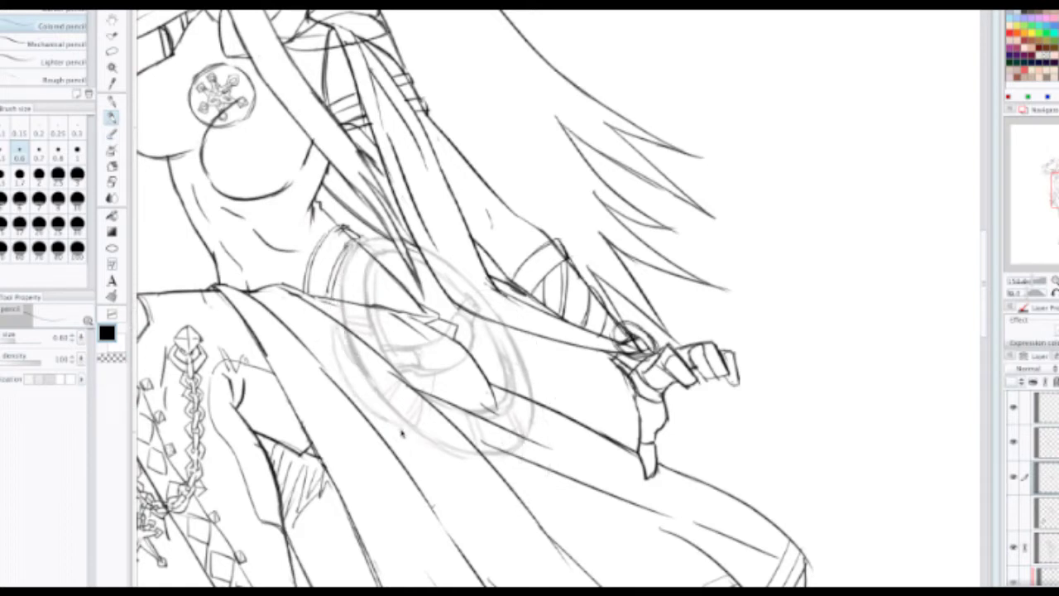
{"action": "left_click_drag", "start_coordinate": [533, 374], "coordinate": [547, 437]}
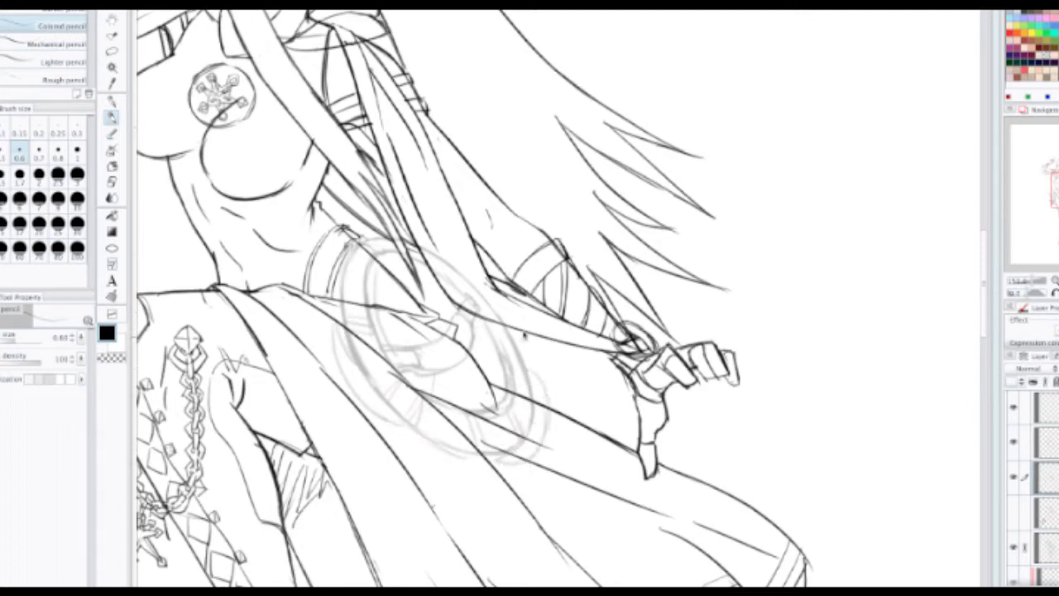
{"action": "key", "text": "ctrl+z"}
{"action": "key", "text": "ctrl+z"}
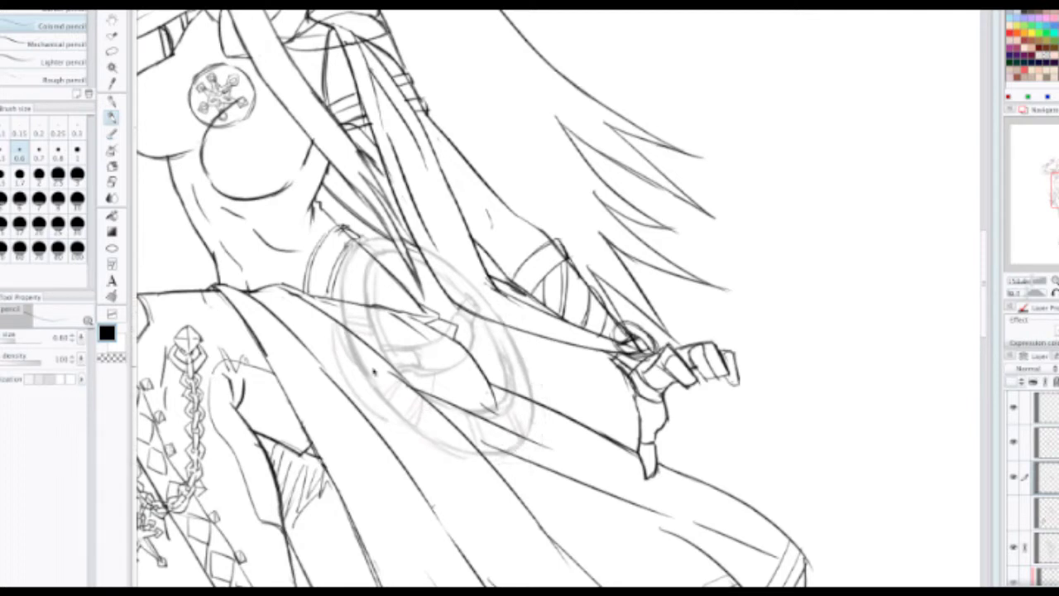
{"action": "key", "text": "ctrl+z"}
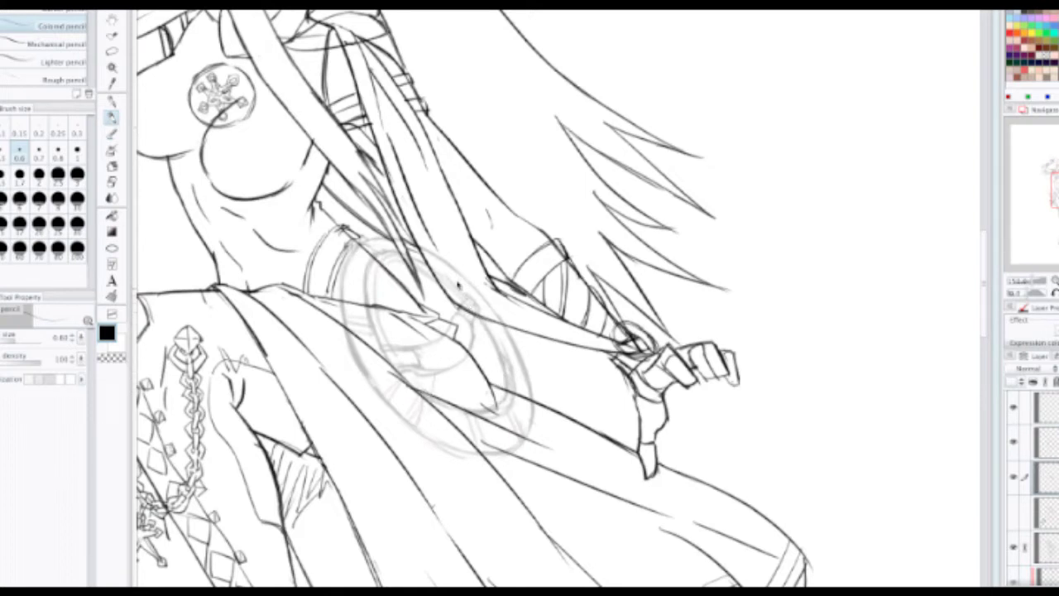
Step: Review the whole figure's proportions with the faint ornament guide in place
{"action": "scroll", "coordinate": [445, 289], "scroll_direction": "down", "scroll_amount": 1}
{"action": "left_click_drag", "start_coordinate": [487, 259], "coordinate": [520, 182]}
{"action": "scroll", "coordinate": [485, 240], "scroll_direction": "down", "scroll_amount": 2}
{"action": "left_click_drag", "start_coordinate": [472, 208], "coordinate": [481, 255]}
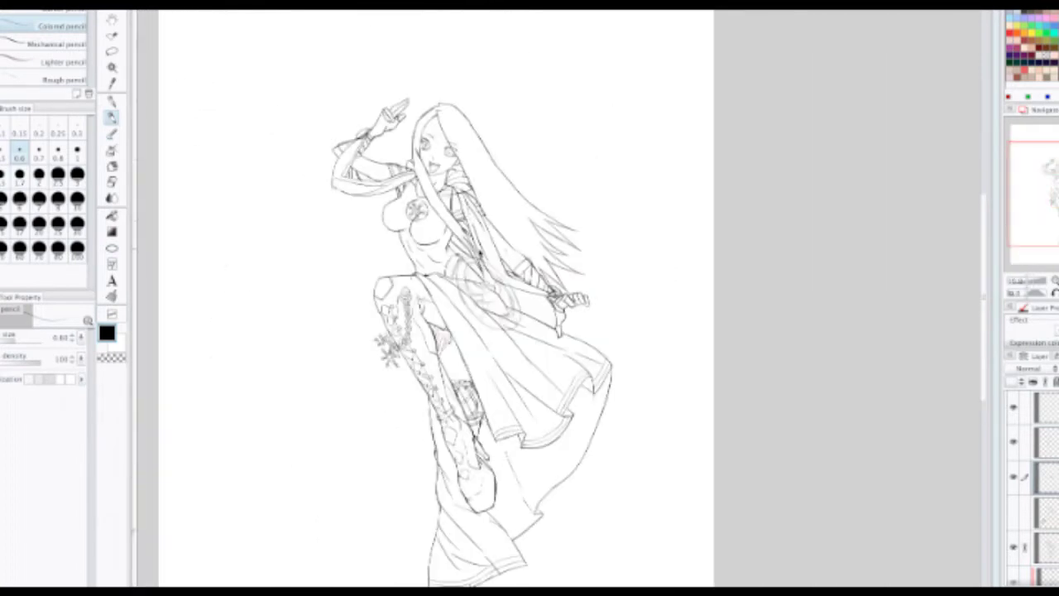
{"action": "key", "text": "ctrl+plus"}
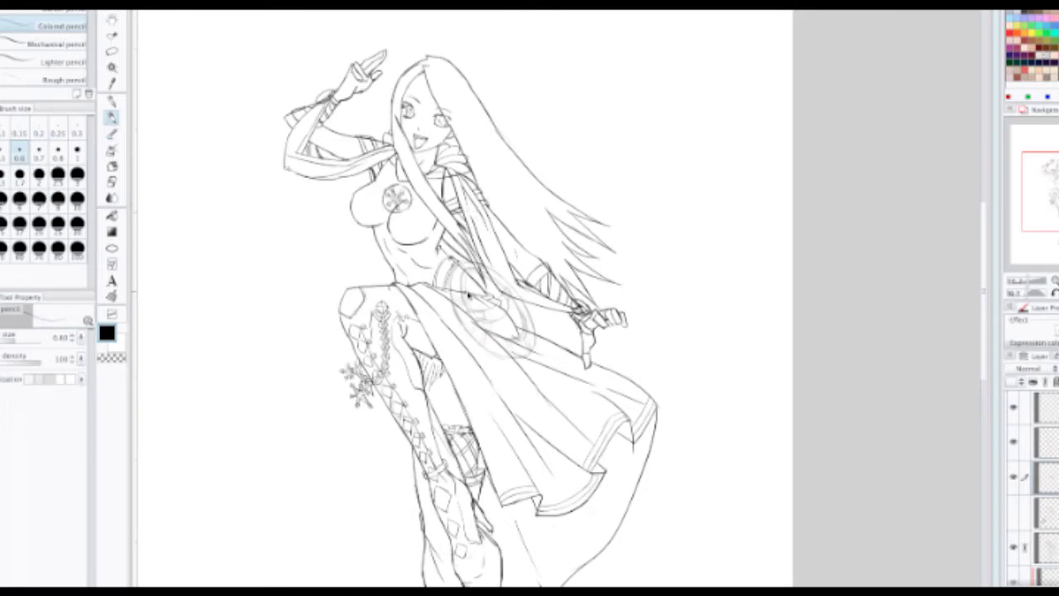
{"action": "scroll", "coordinate": [468, 298], "scroll_direction": "down", "scroll_amount": 2}
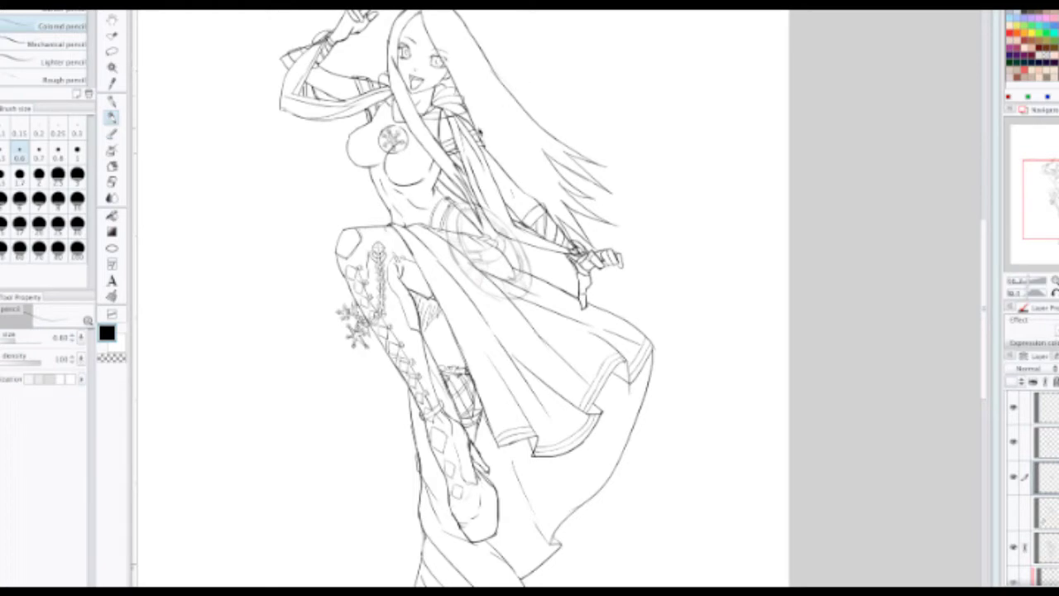
{"action": "left_click_drag", "start_coordinate": [458, 101], "coordinate": [482, 180]}
Step: Select the collar's lines on both sides of the neck, separate them onto their own layer and hide that layer
{"action": "scroll", "coordinate": [481, 179], "scroll_direction": "up", "scroll_amount": 3}
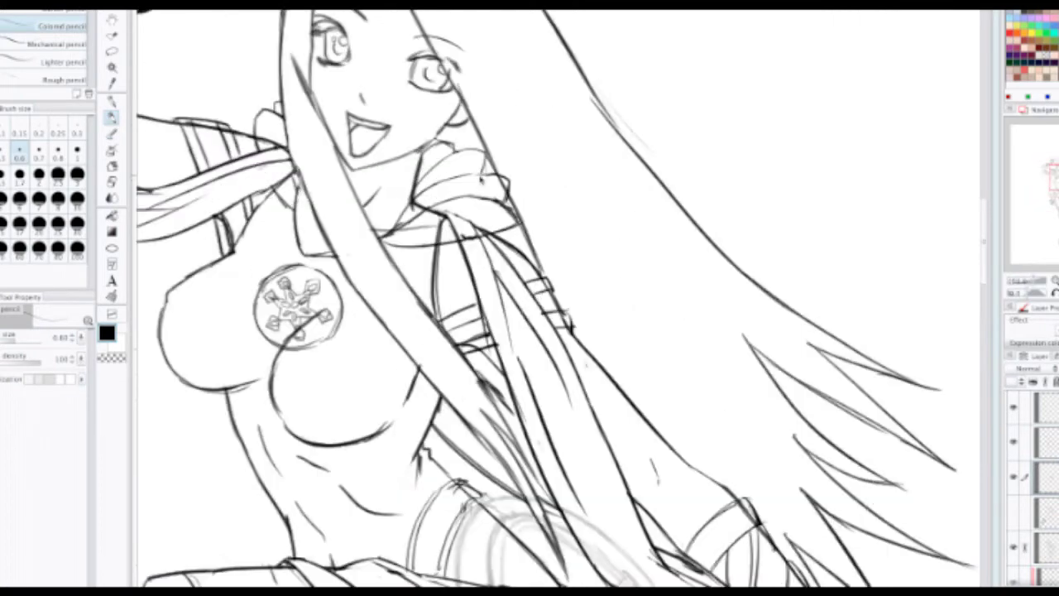
{"action": "key", "text": "e"}
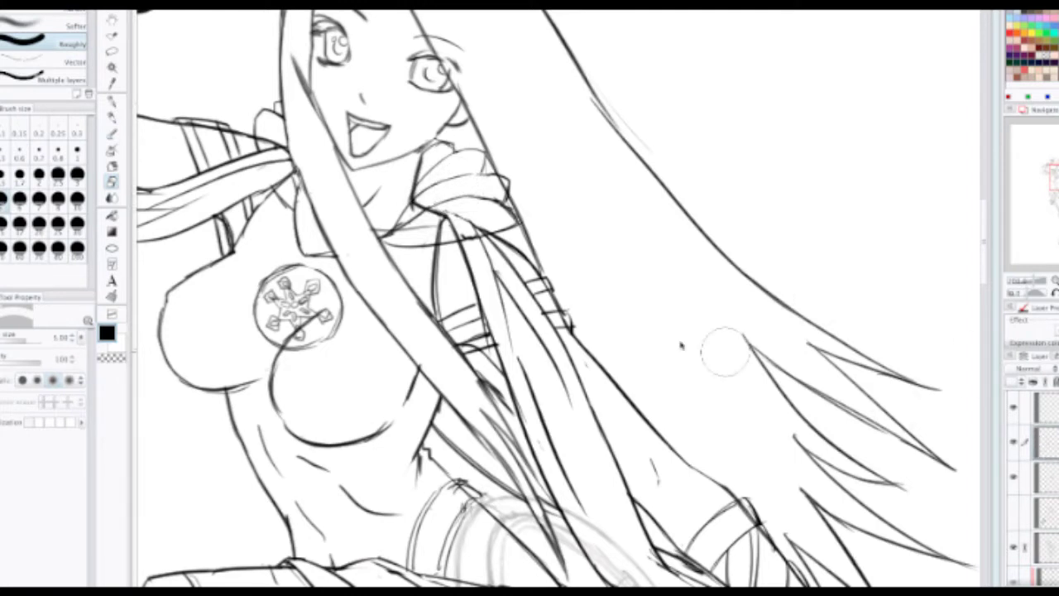
{"action": "mouse_move", "coordinate": [400, 191]}
{"action": "left_mouse_down"}
{"action": "mouse_move", "coordinate": [440, 203]}
{"action": "mouse_move", "coordinate": [415, 238]}
{"action": "mouse_move", "coordinate": [425, 237]}
{"action": "mouse_move", "coordinate": [402, 240]}
{"action": "mouse_move", "coordinate": [452, 223]}
{"action": "left_mouse_up"}
{"action": "key", "text": "ctrl+z"}
{"action": "key", "text": "m"}
{"action": "mouse_move", "coordinate": [446, 138]}
{"action": "left_mouse_down"}
{"action": "mouse_move", "coordinate": [414, 154]}
{"action": "mouse_move", "coordinate": [377, 242]}
{"action": "mouse_move", "coordinate": [526, 245]}
{"action": "mouse_move", "coordinate": [511, 118]}
{"action": "left_mouse_up"}
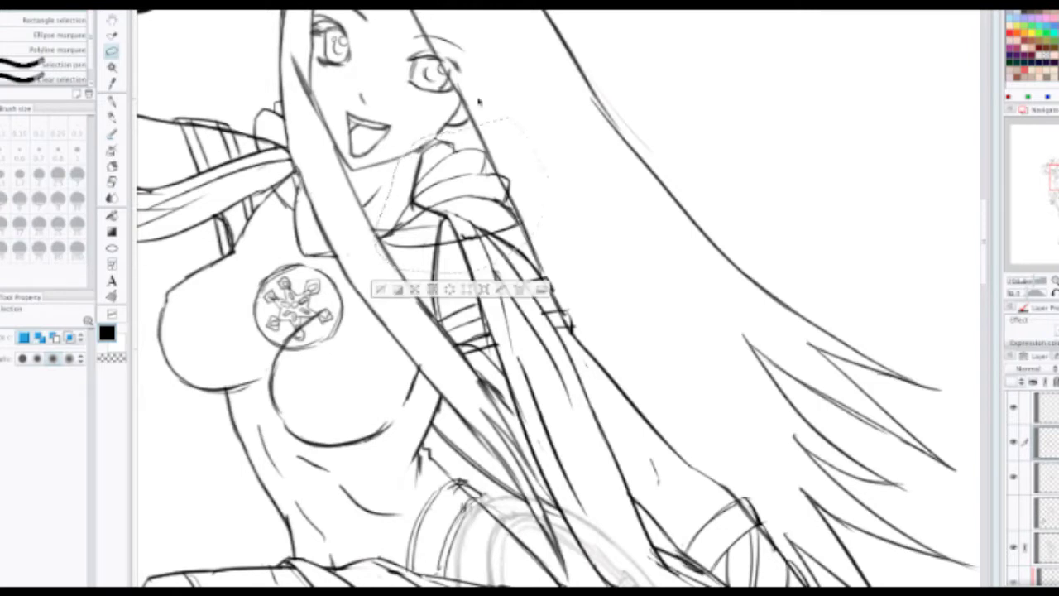
{"action": "mouse_move", "coordinate": [285, 85]}
{"action": "left_mouse_down"}
{"action": "mouse_move", "coordinate": [224, 163]}
{"action": "mouse_move", "coordinate": [287, 235]}
{"action": "mouse_move", "coordinate": [292, 112]}
{"action": "left_mouse_up"}
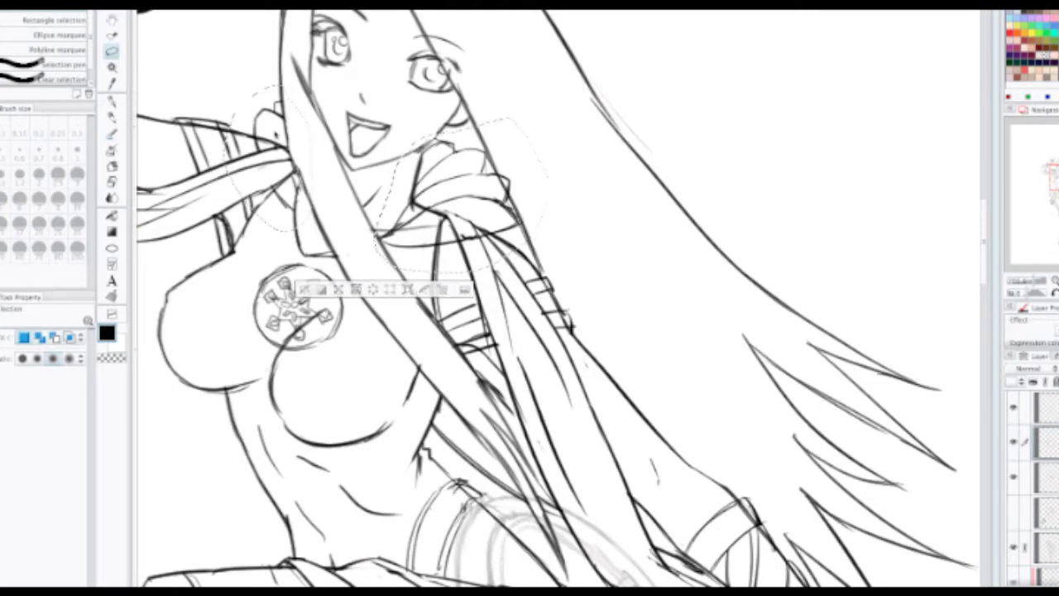
{"action": "key", "text": "Delete"}
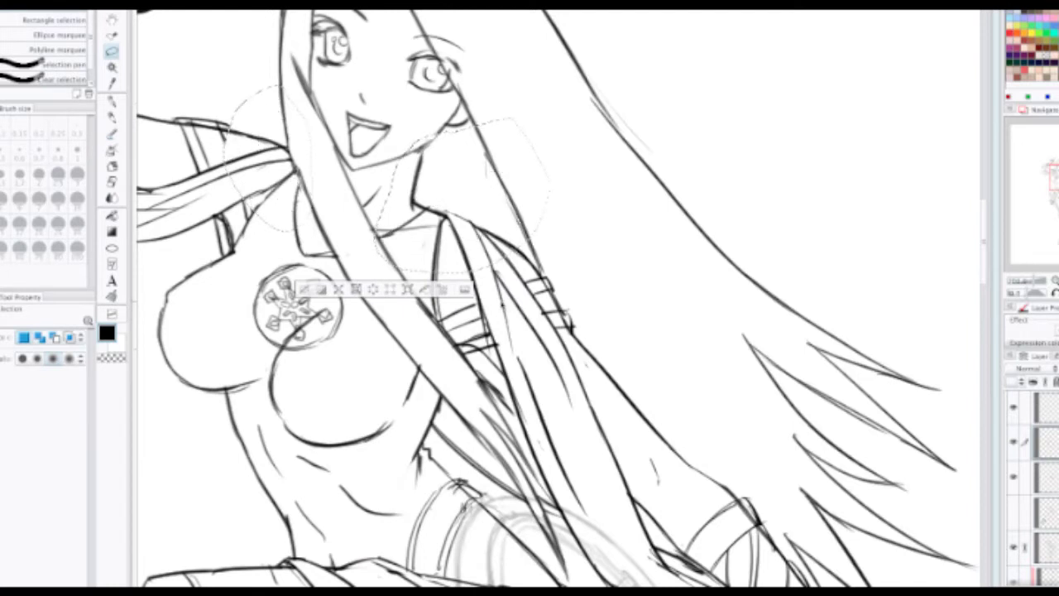
{"action": "key", "text": "ctrl+z"}
{"action": "key", "text": "ctrl+d"}
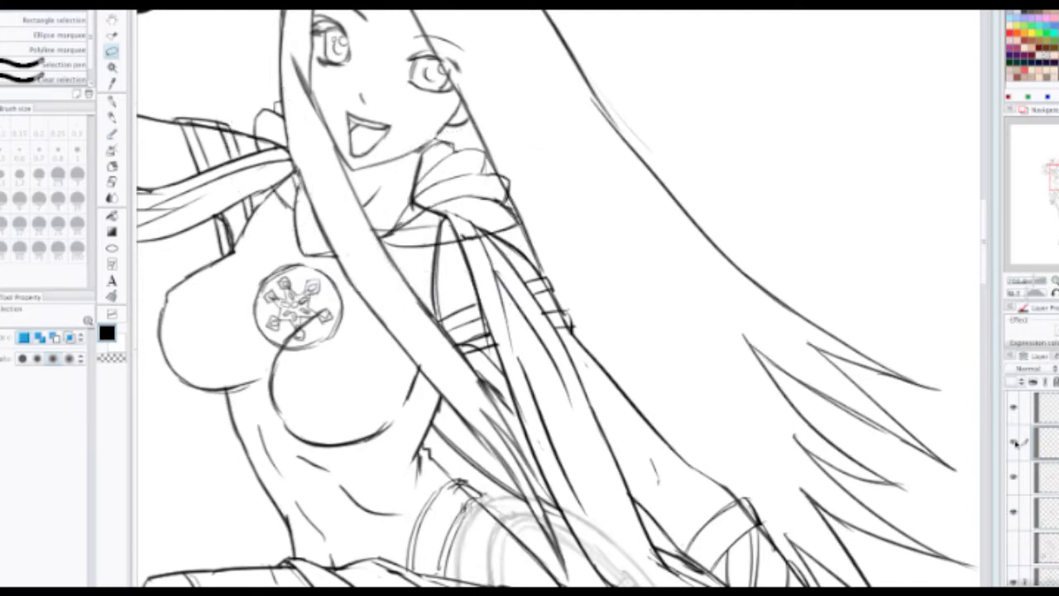
{"action": "left_click", "coordinate": [1013, 444]}
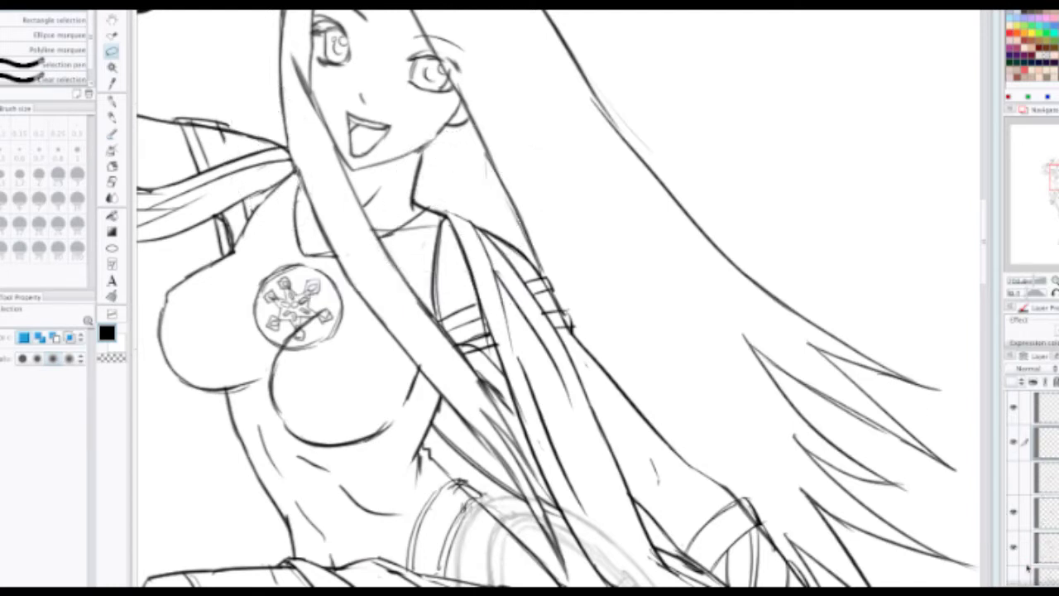
Step: Switch from the Colored pencil to another pencil and reduce its brush size to 0.7
{"action": "key", "text": "p"}
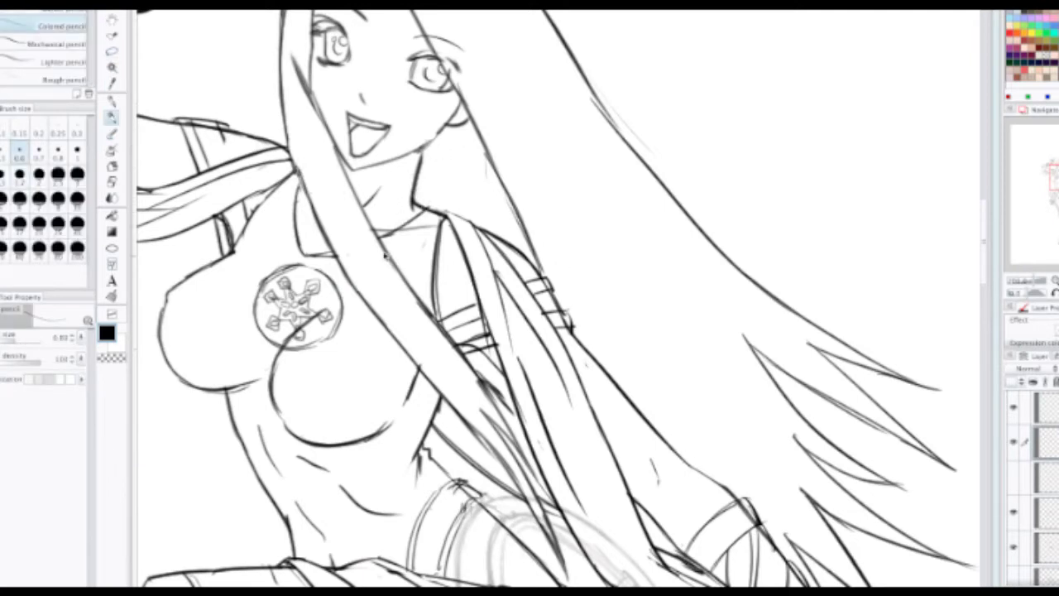
{"action": "mouse_move", "coordinate": [374, 240]}
{"action": "left_mouse_down"}
{"action": "mouse_move", "coordinate": [400, 198]}
{"action": "mouse_move", "coordinate": [415, 197]}
{"action": "left_mouse_up"}
{"action": "key", "text": "ctrl+z"}
{"action": "left_click", "coordinate": [68, 14]}
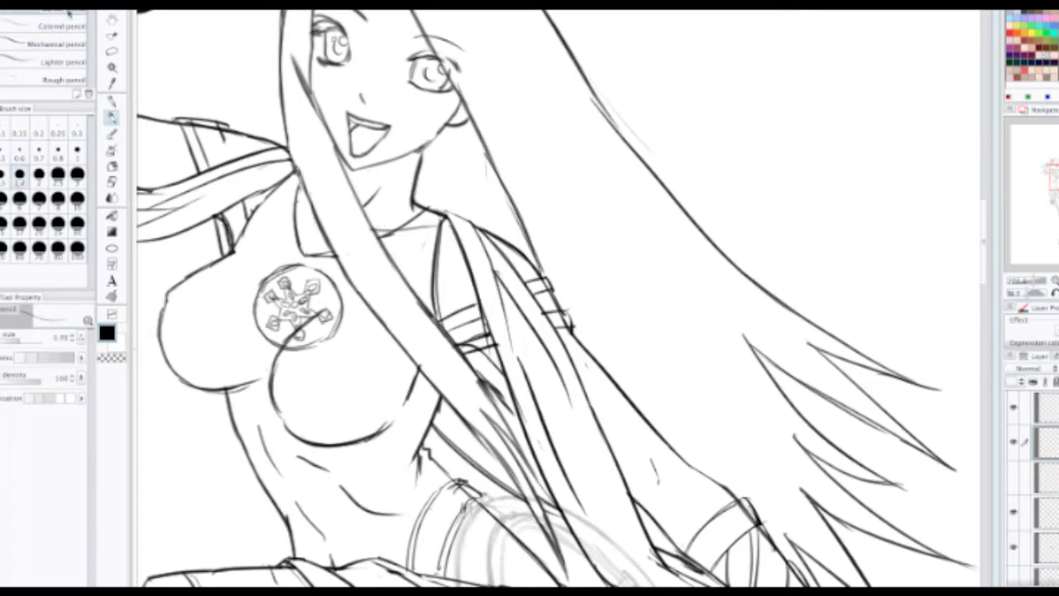
{"action": "key", "text": "bracketleft"}
{"action": "key", "text": "bracketleft"}
{"action": "key", "text": "bracketleft"}
{"action": "key", "text": "bracketleft"}
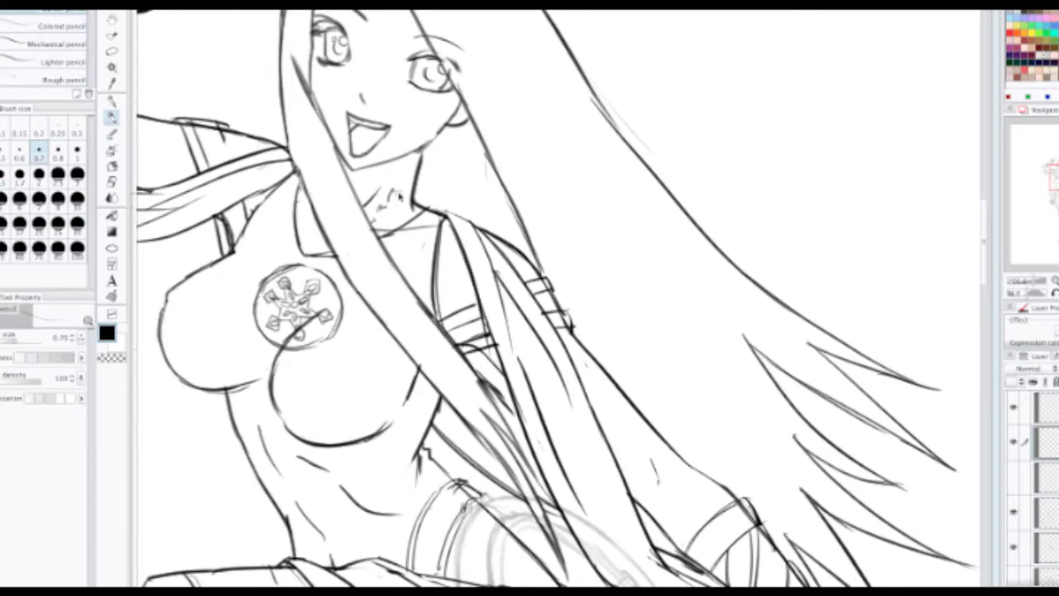
Step: Sketch short fur strokes across the neck and around the collar's right-hand contour, undoing the misplaced ones
{"action": "mouse_move", "coordinate": [382, 203]}
{"action": "left_mouse_down"}
{"action": "mouse_move", "coordinate": [422, 178]}
{"action": "mouse_move", "coordinate": [434, 142]}
{"action": "mouse_move", "coordinate": [476, 178]}
{"action": "mouse_move", "coordinate": [468, 187]}
{"action": "mouse_move", "coordinate": [487, 223]}
{"action": "left_mouse_up"}
{"action": "key", "text": "ctrl+z"}
{"action": "key", "text": "ctrl+z"}
{"action": "key", "text": "ctrl+z"}
{"action": "key", "text": "ctrl+z"}
{"action": "key", "text": "ctrl+z"}
{"action": "key", "text": "ctrl+z"}
{"action": "key", "text": "ctrl+z"}
{"action": "key", "text": "ctrl+z"}
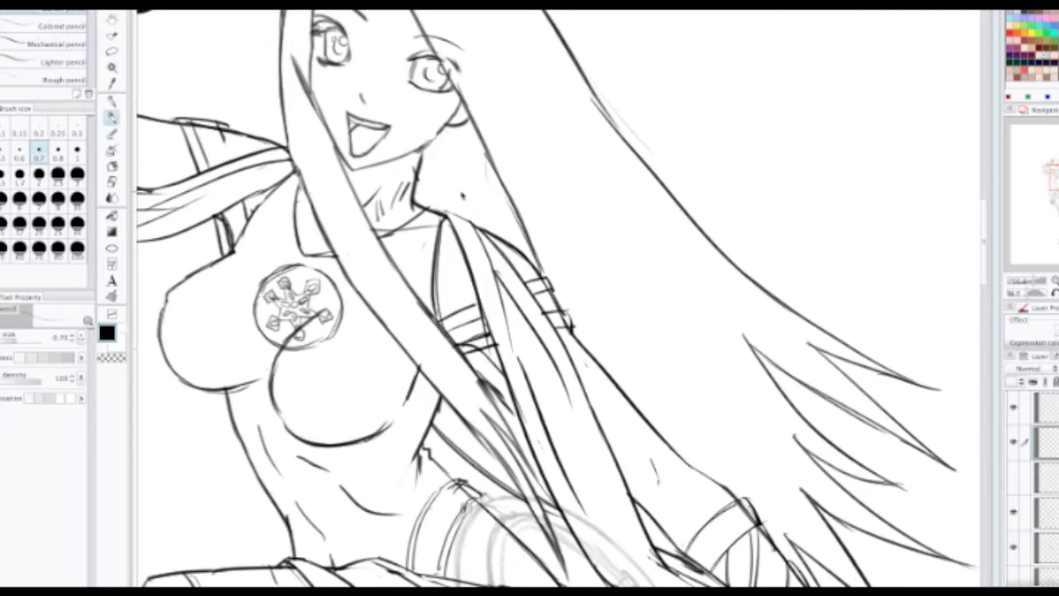
{"action": "left_click_drag", "start_coordinate": [402, 195], "coordinate": [397, 207]}
{"action": "mouse_move", "coordinate": [414, 191]}
{"action": "left_mouse_down"}
{"action": "mouse_move", "coordinate": [411, 206]}
{"action": "mouse_move", "coordinate": [441, 163]}
{"action": "mouse_move", "coordinate": [474, 157]}
{"action": "mouse_move", "coordinate": [506, 195]}
{"action": "mouse_move", "coordinate": [502, 227]}
{"action": "left_mouse_up"}
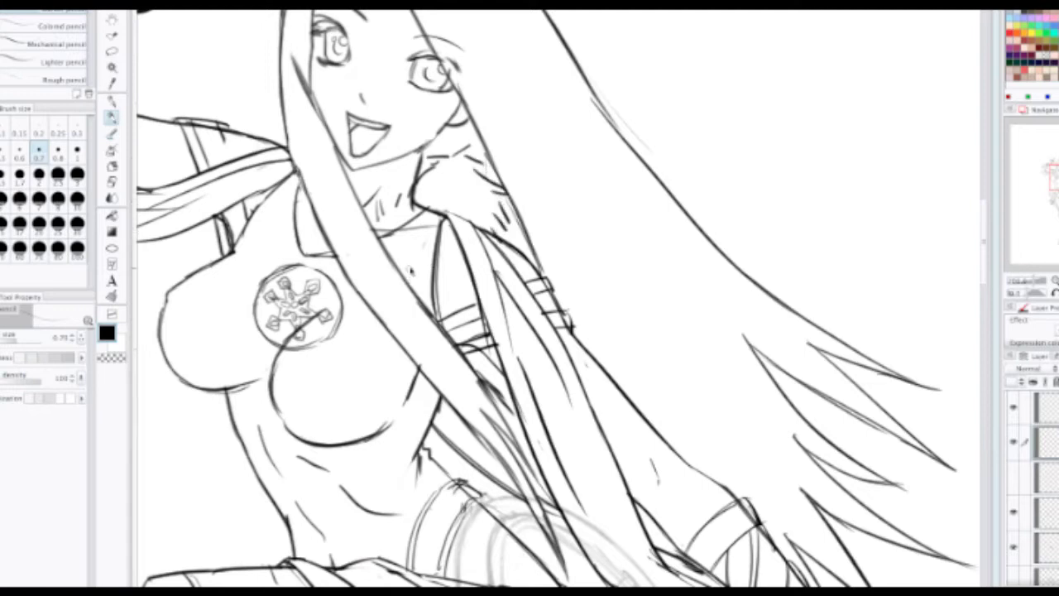
Step: Add fur tufts below the collar on the chest and denser strokes along its upper and outer right edges
{"action": "mouse_move", "coordinate": [412, 266]}
{"action": "left_mouse_down"}
{"action": "mouse_move", "coordinate": [410, 283]}
{"action": "mouse_move", "coordinate": [478, 242]}
{"action": "left_mouse_up"}
{"action": "mouse_move", "coordinate": [416, 176]}
{"action": "left_mouse_down"}
{"action": "mouse_move", "coordinate": [497, 180]}
{"action": "mouse_move", "coordinate": [488, 197]}
{"action": "left_mouse_up"}
{"action": "key", "text": "e"}
{"action": "key", "text": "p"}
{"action": "mouse_move", "coordinate": [441, 150]}
{"action": "left_mouse_down"}
{"action": "mouse_move", "coordinate": [434, 167]}
{"action": "mouse_move", "coordinate": [482, 140]}
{"action": "left_mouse_up"}
{"action": "mouse_move", "coordinate": [478, 156]}
{"action": "left_mouse_down"}
{"action": "mouse_move", "coordinate": [490, 153]}
{"action": "mouse_move", "coordinate": [517, 232]}
{"action": "mouse_move", "coordinate": [511, 248]}
{"action": "mouse_move", "coordinate": [502, 241]}
{"action": "left_mouse_up"}
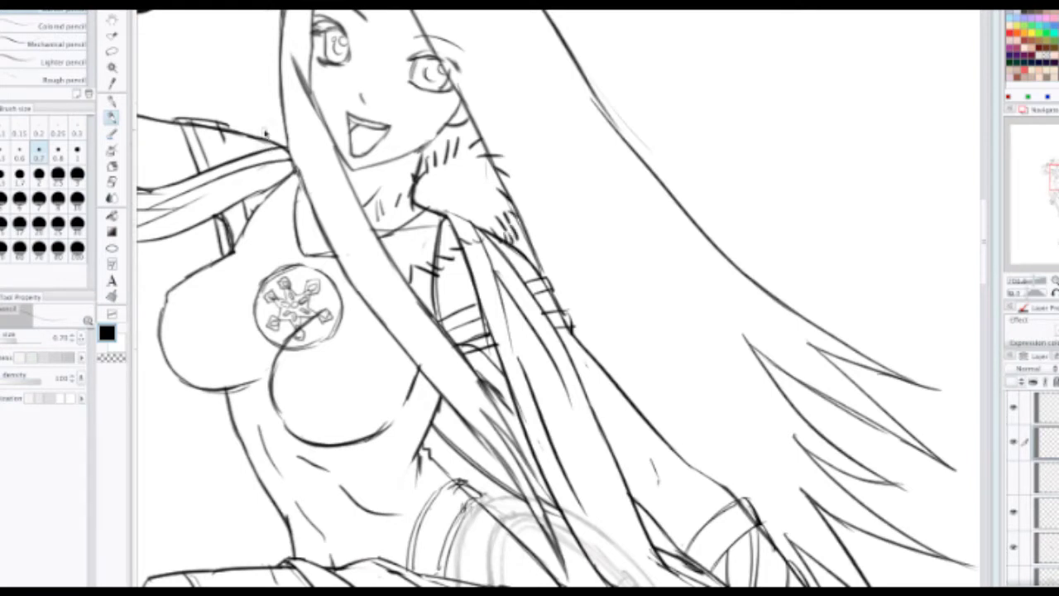
Step: Sketch the fur collar's left part with short strokes over the shoulder, down its side and along the upper chest
{"action": "mouse_move", "coordinate": [278, 113]}
{"action": "left_mouse_down"}
{"action": "mouse_move", "coordinate": [264, 108]}
{"action": "mouse_move", "coordinate": [221, 140]}
{"action": "left_mouse_up"}
{"action": "mouse_move", "coordinate": [209, 139]}
{"action": "left_mouse_down"}
{"action": "mouse_move", "coordinate": [232, 168]}
{"action": "mouse_move", "coordinate": [225, 200]}
{"action": "left_mouse_up"}
{"action": "mouse_move", "coordinate": [243, 201]}
{"action": "left_mouse_down"}
{"action": "mouse_move", "coordinate": [256, 248]}
{"action": "mouse_move", "coordinate": [281, 264]}
{"action": "mouse_move", "coordinate": [296, 254]}
{"action": "mouse_move", "coordinate": [291, 215]}
{"action": "left_mouse_up"}
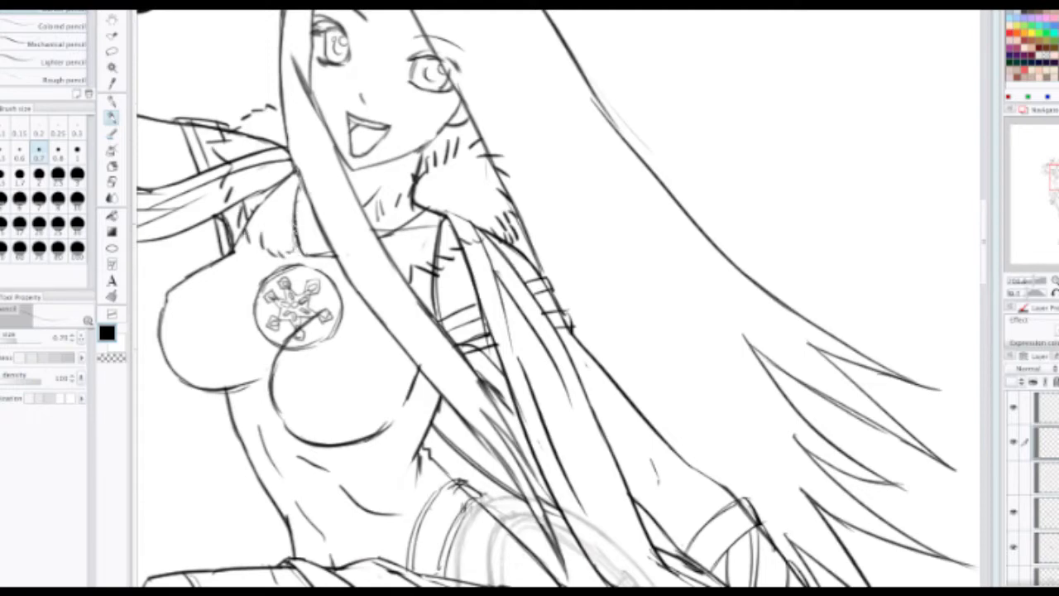
{"action": "left_click_drag", "start_coordinate": [293, 254], "coordinate": [296, 230]}
Step: Try sketching garment lines from the chest medallion down over the torso and below the left breast
{"action": "scroll", "coordinate": [296, 211], "scroll_direction": "down", "scroll_amount": 4}
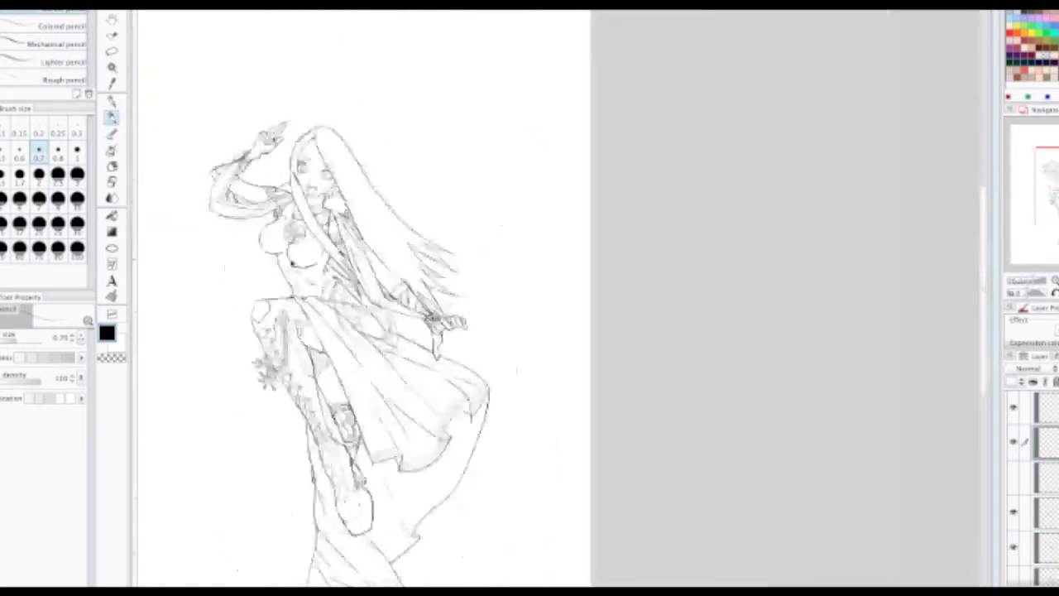
{"action": "left_click_drag", "start_coordinate": [289, 273], "coordinate": [286, 171]}
{"action": "key", "text": "plus"}
{"action": "key", "text": "plus"}
{"action": "key", "text": "plus"}
{"action": "key", "text": "plus"}
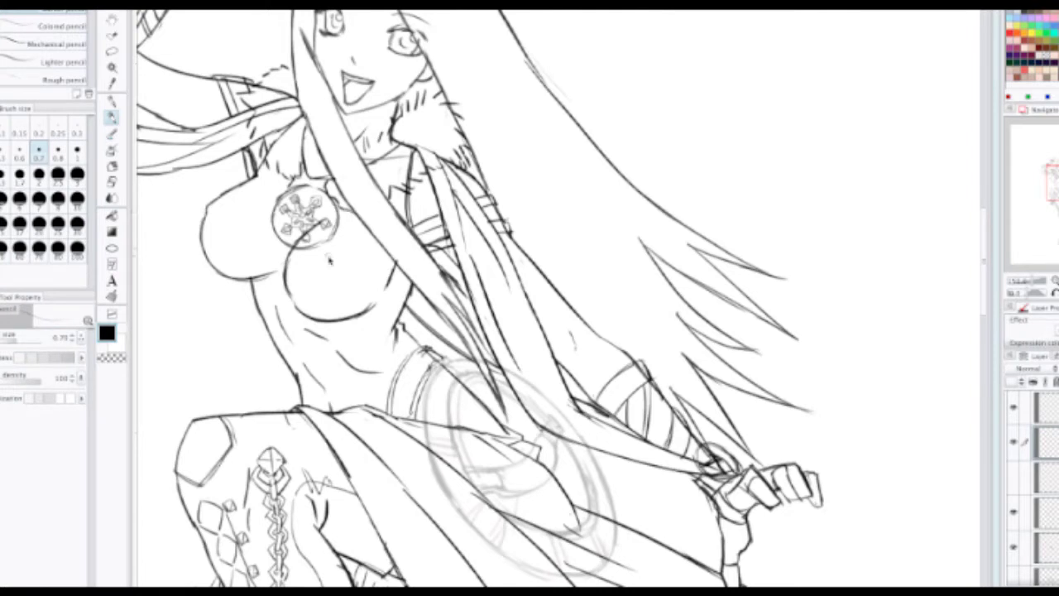
{"action": "left_click_drag", "start_coordinate": [329, 240], "coordinate": [361, 348]}
{"action": "key", "text": "ctrl+z"}
{"action": "mouse_move", "coordinate": [323, 242]}
{"action": "left_mouse_down"}
{"action": "mouse_move", "coordinate": [323, 268]}
{"action": "mouse_move", "coordinate": [358, 361]}
{"action": "mouse_move", "coordinate": [416, 332]}
{"action": "left_mouse_up"}
{"action": "mouse_move", "coordinate": [223, 273]}
{"action": "left_mouse_down"}
{"action": "mouse_move", "coordinate": [221, 347]}
{"action": "mouse_move", "coordinate": [278, 343]}
{"action": "left_mouse_up"}
{"action": "scroll", "coordinate": [257, 293], "scroll_direction": "down", "scroll_amount": 3}
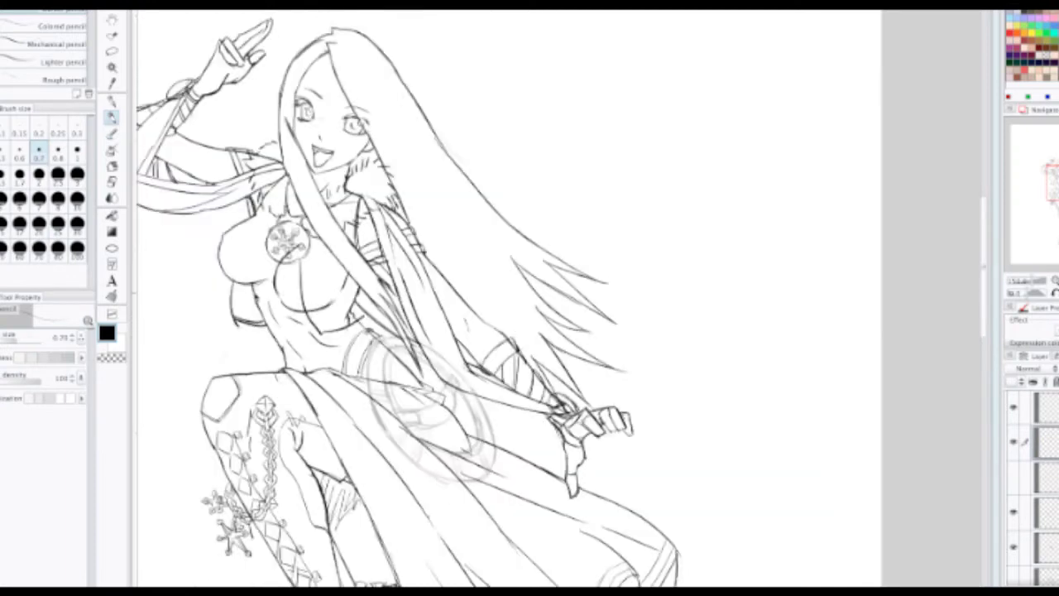
{"action": "left_click_drag", "start_coordinate": [293, 208], "coordinate": [321, 108]}
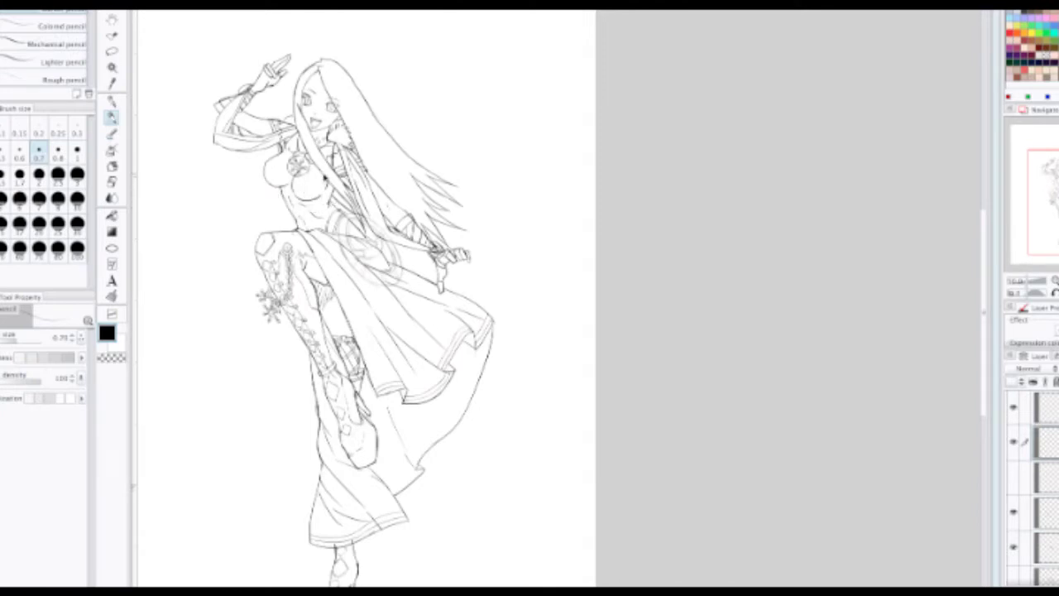
{"action": "mouse_move", "coordinate": [298, 290]}
{"action": "left_mouse_down"}
{"action": "mouse_move", "coordinate": [280, 228]}
{"action": "mouse_move", "coordinate": [301, 301]}
{"action": "left_mouse_up"}
{"action": "scroll", "coordinate": [291, 252], "scroll_direction": "up", "scroll_amount": 3}
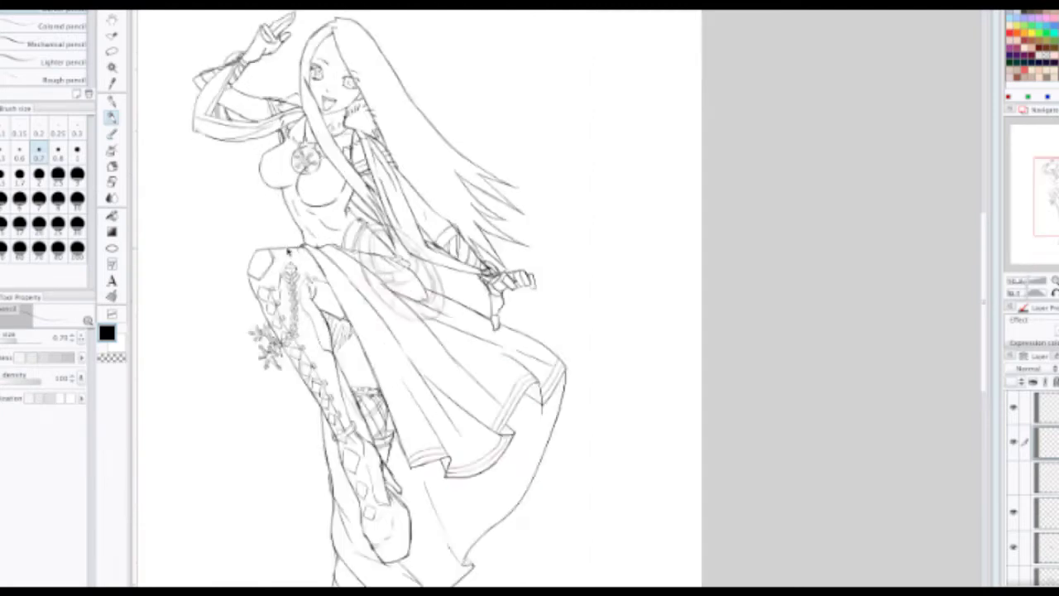
{"action": "left_click_drag", "start_coordinate": [309, 163], "coordinate": [301, 294]}
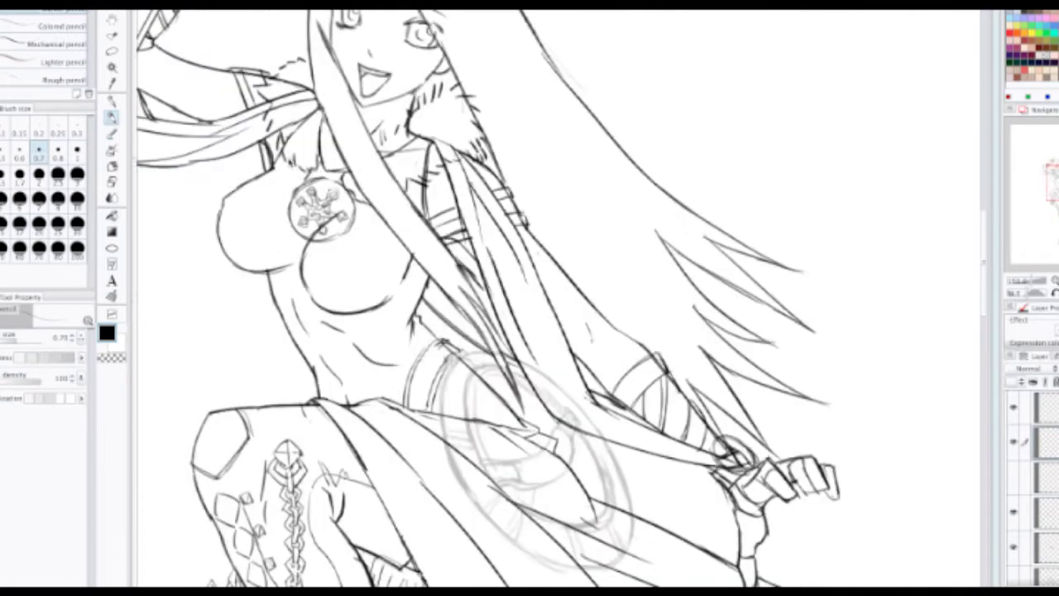
Step: Try sketching garment lines from the fur collar down over the breasts on both sides of the medallion
{"action": "left_click", "coordinate": [269, 209]}
{"action": "mouse_move", "coordinate": [283, 165]}
{"action": "left_mouse_down"}
{"action": "mouse_move", "coordinate": [259, 217]}
{"action": "mouse_move", "coordinate": [263, 266]}
{"action": "mouse_move", "coordinate": [304, 304]}
{"action": "mouse_move", "coordinate": [364, 208]}
{"action": "left_mouse_up"}
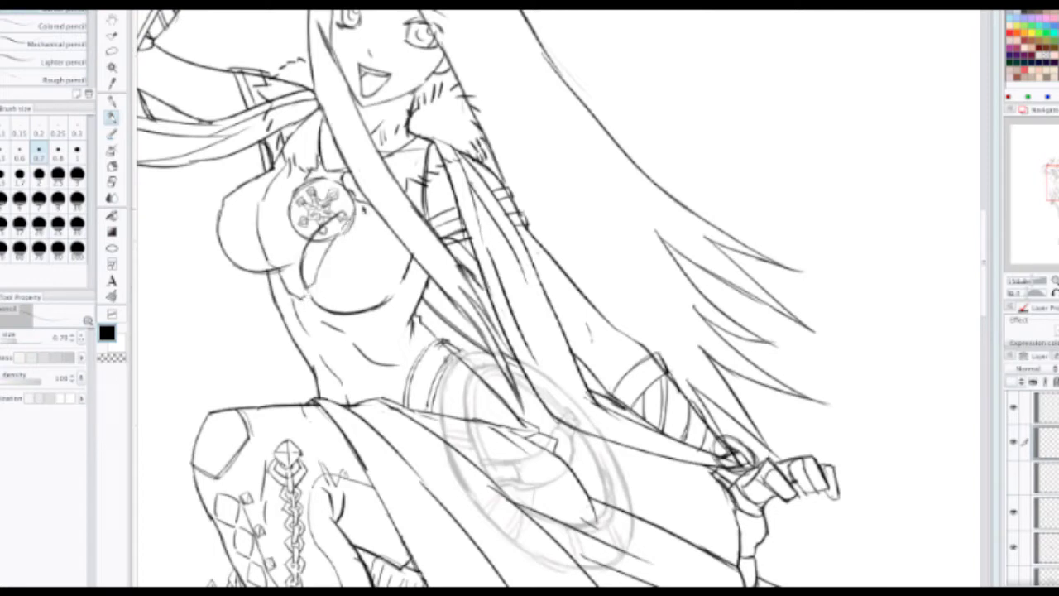
{"action": "scroll", "coordinate": [361, 196], "scroll_direction": "down", "scroll_amount": 2}
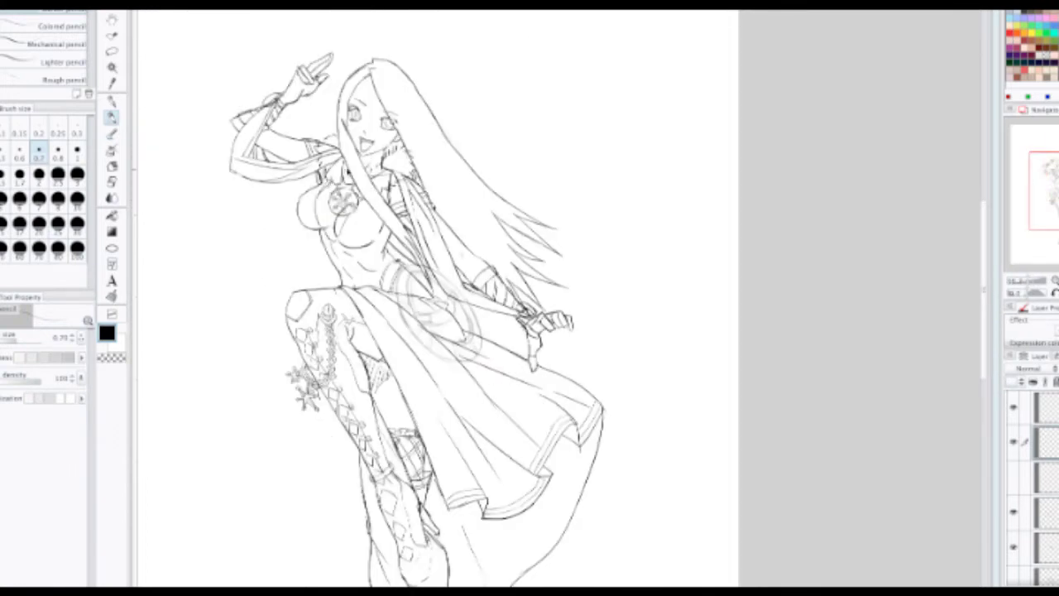
{"action": "scroll", "coordinate": [378, 114], "scroll_direction": "down", "scroll_amount": 1}
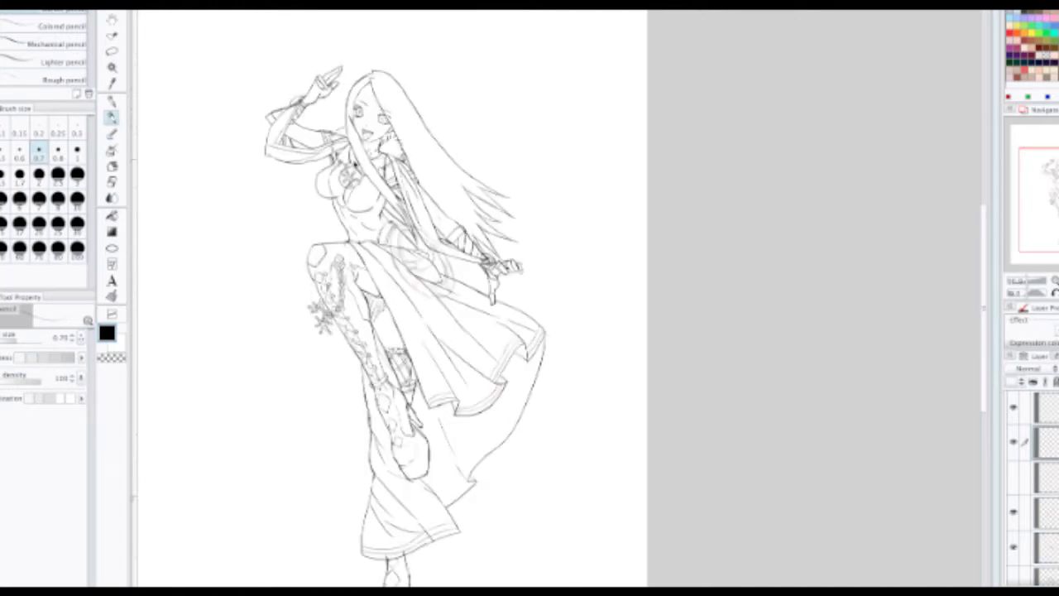
{"action": "scroll", "coordinate": [347, 161], "scroll_direction": "up", "scroll_amount": 3}
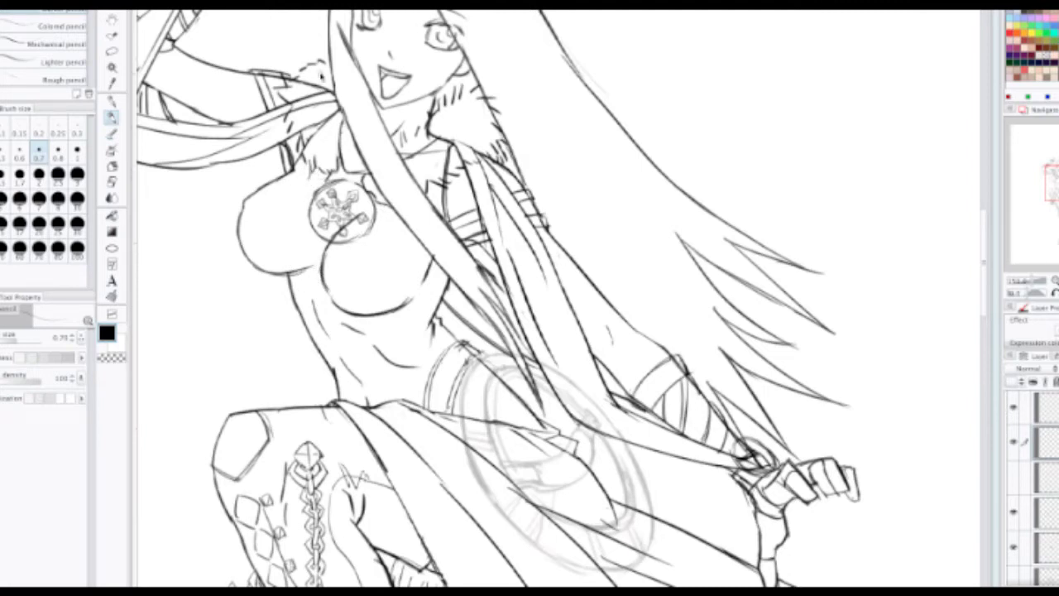
Step: Erase the rough fur marks above the raised arm's shoulder and redraw them as short, spiky strokes up to the hair
{"action": "key", "text": "e"}
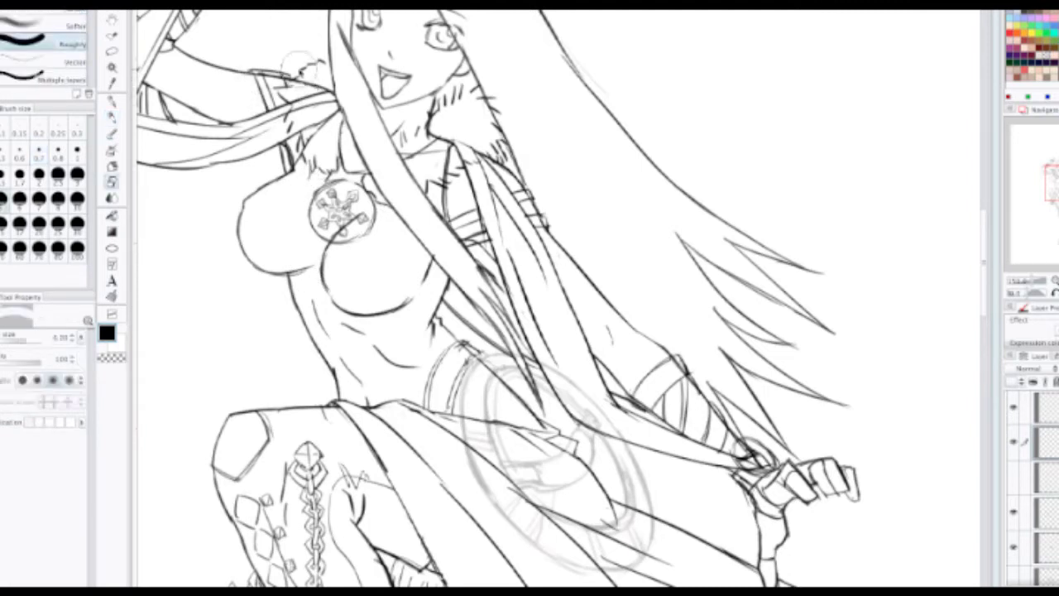
{"action": "key", "text": "p"}
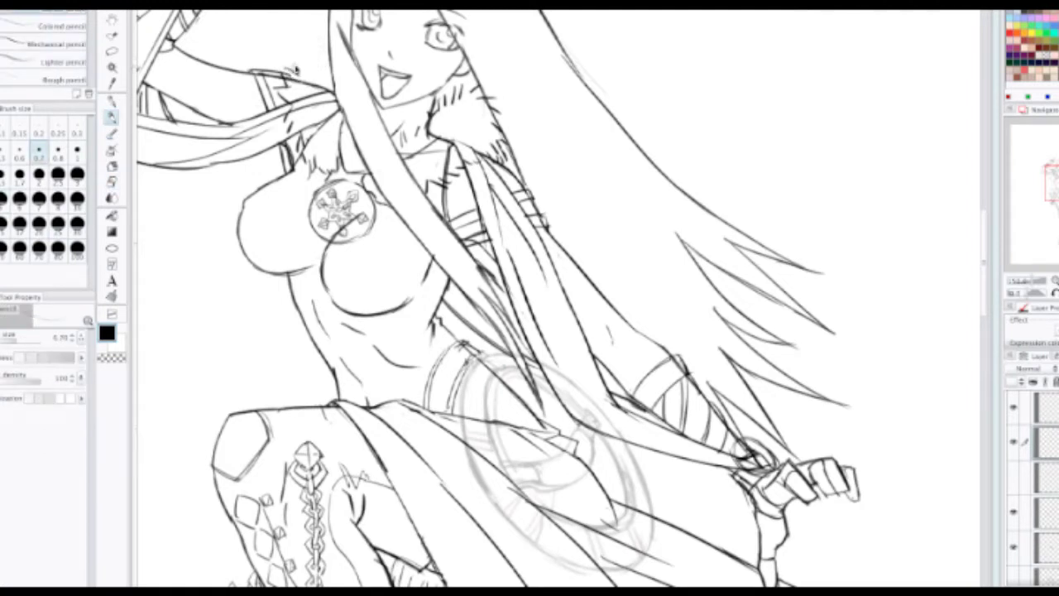
{"action": "left_click_drag", "start_coordinate": [302, 59], "coordinate": [315, 57]}
Step: Clean up the fur strokes at the neck and inside the collar, then redraw short tufts along the collar's upper and outer edges
{"action": "key", "text": "e"}
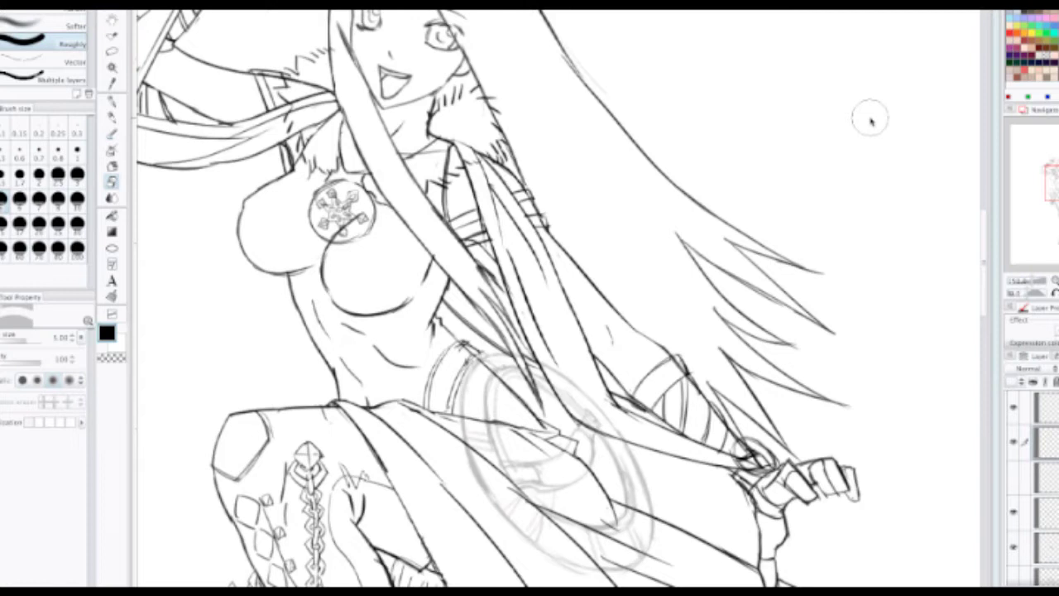
{"action": "key", "text": "p"}
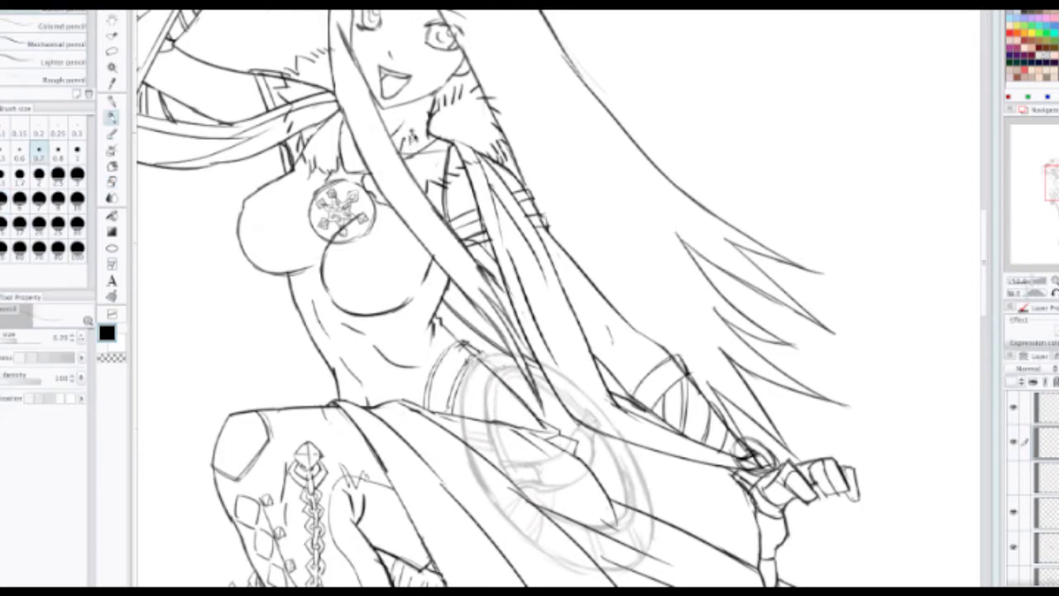
{"action": "key", "text": "b"}
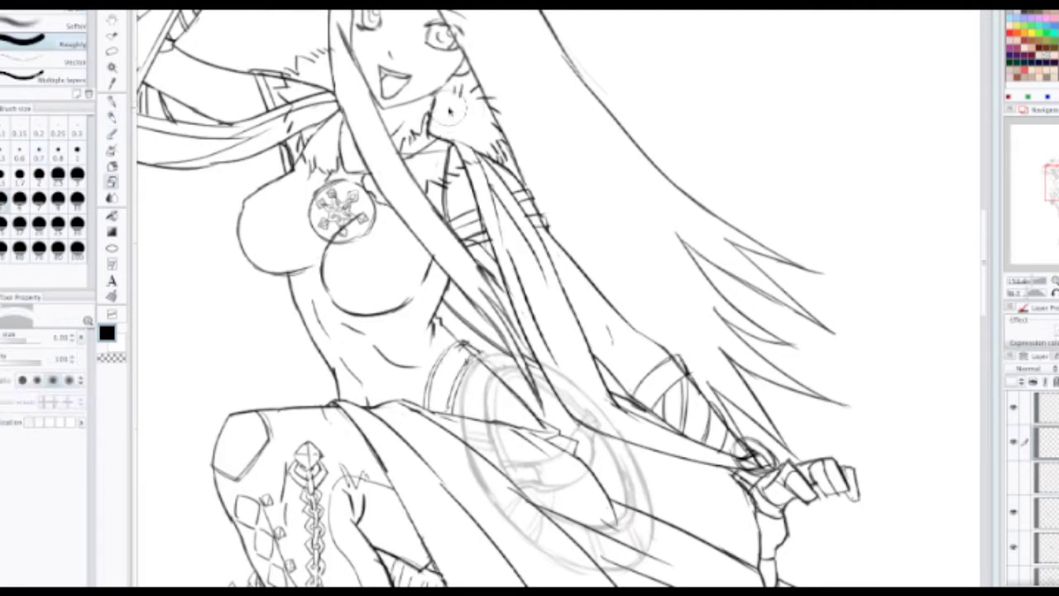
{"action": "key", "text": "p"}
{"action": "left_click_drag", "start_coordinate": [448, 98], "coordinate": [458, 86]}
{"action": "left_click_drag", "start_coordinate": [463, 90], "coordinate": [468, 86]}
{"action": "left_click_drag", "start_coordinate": [495, 151], "coordinate": [503, 163]}
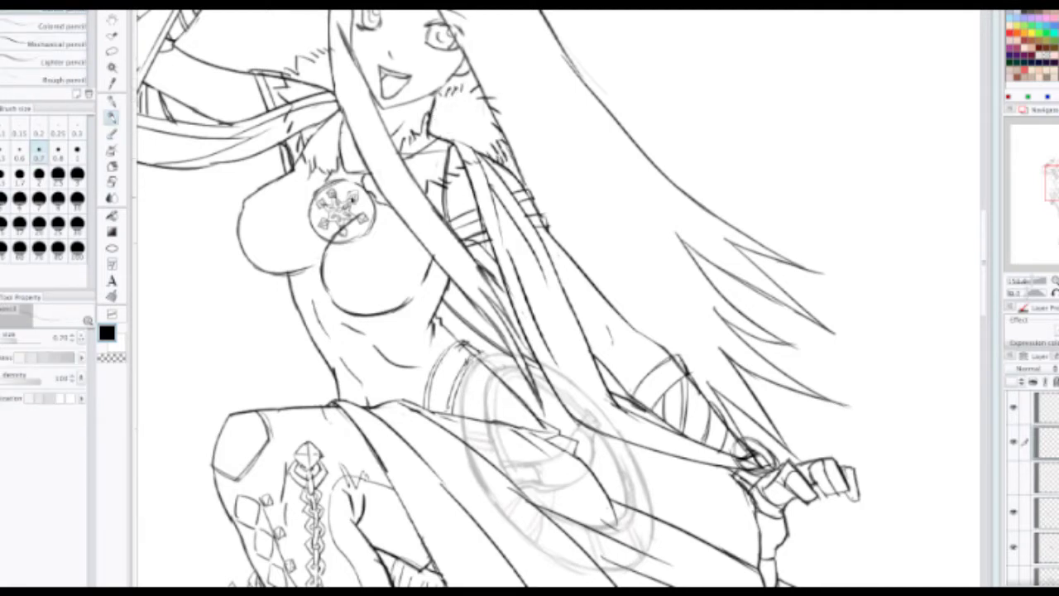
Step: Redraw the collar's inner edge from the chest up to the neck and add fur strokes along its outer contour
{"action": "key", "text": "e"}
{"action": "left_click_drag", "start_coordinate": [366, 177], "coordinate": [389, 206]}
{"action": "key", "text": "p"}
{"action": "left_click_drag", "start_coordinate": [402, 154], "coordinate": [445, 112]}
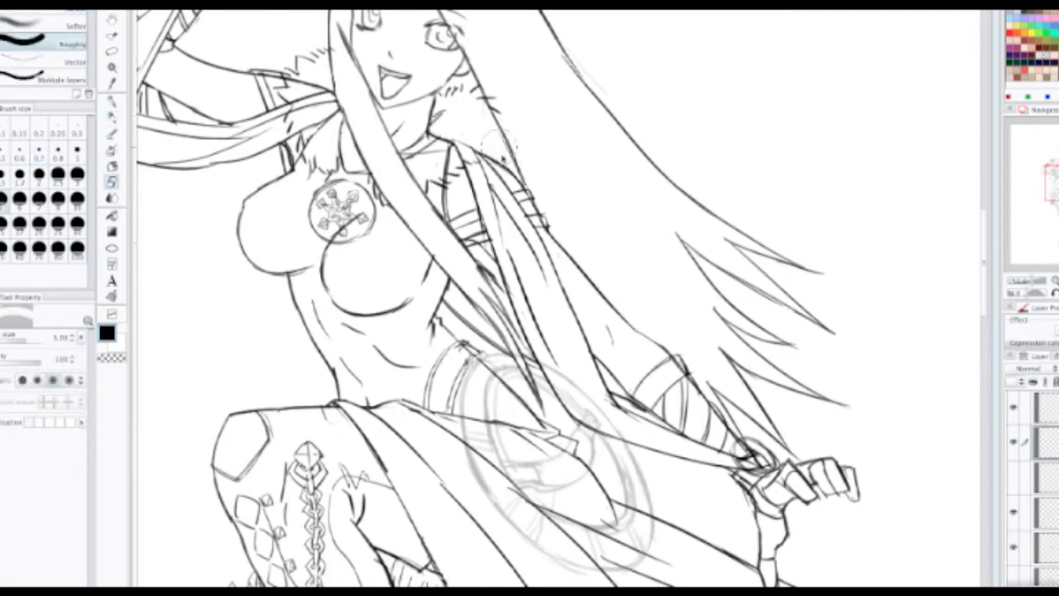
{"action": "mouse_move", "coordinate": [491, 150]}
{"action": "left_mouse_down"}
{"action": "mouse_move", "coordinate": [499, 156]}
{"action": "mouse_move", "coordinate": [511, 124]}
{"action": "mouse_move", "coordinate": [504, 101]}
{"action": "left_mouse_up"}
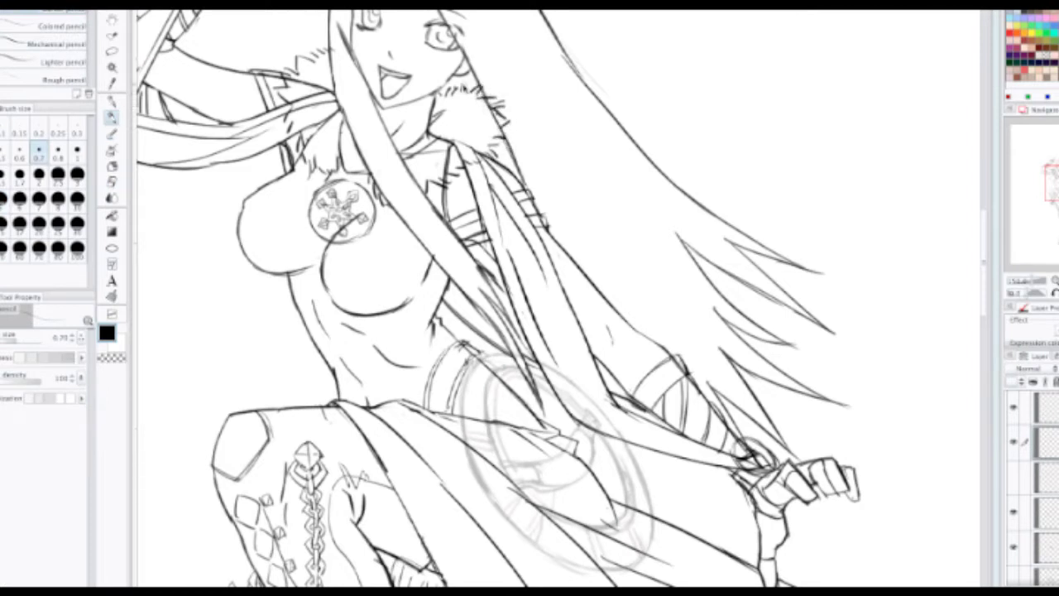
Step: Ink the lower left side of the round waist ornament's outer contour over the faint sketch, redoing the first stroke
{"action": "scroll", "coordinate": [482, 92], "scroll_direction": "down", "scroll_amount": 2}
{"action": "left_click_drag", "start_coordinate": [490, 105], "coordinate": [477, 87]}
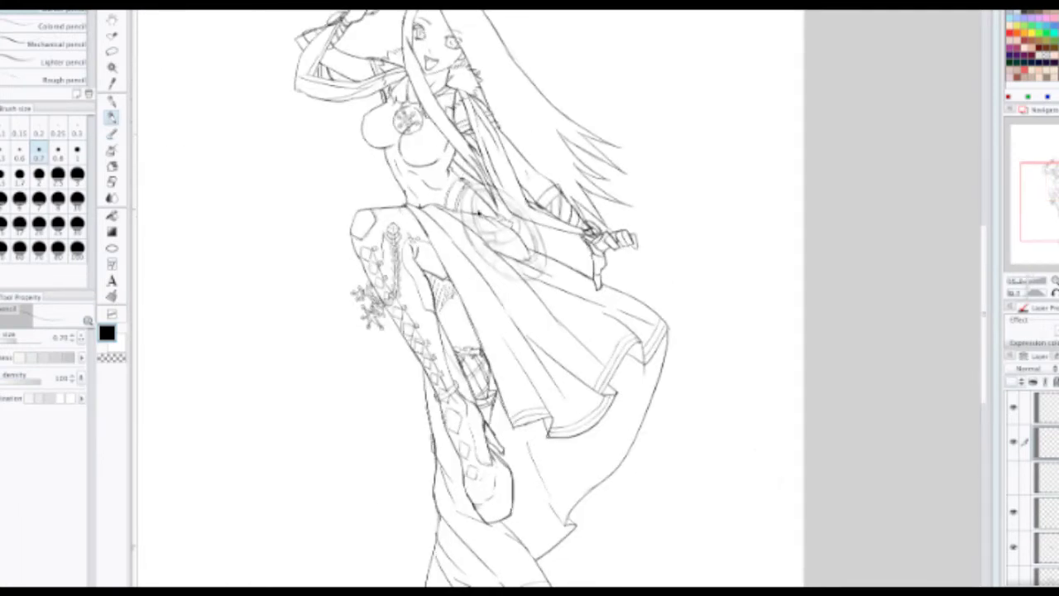
{"action": "scroll", "coordinate": [481, 249], "scroll_direction": "up", "scroll_amount": 3}
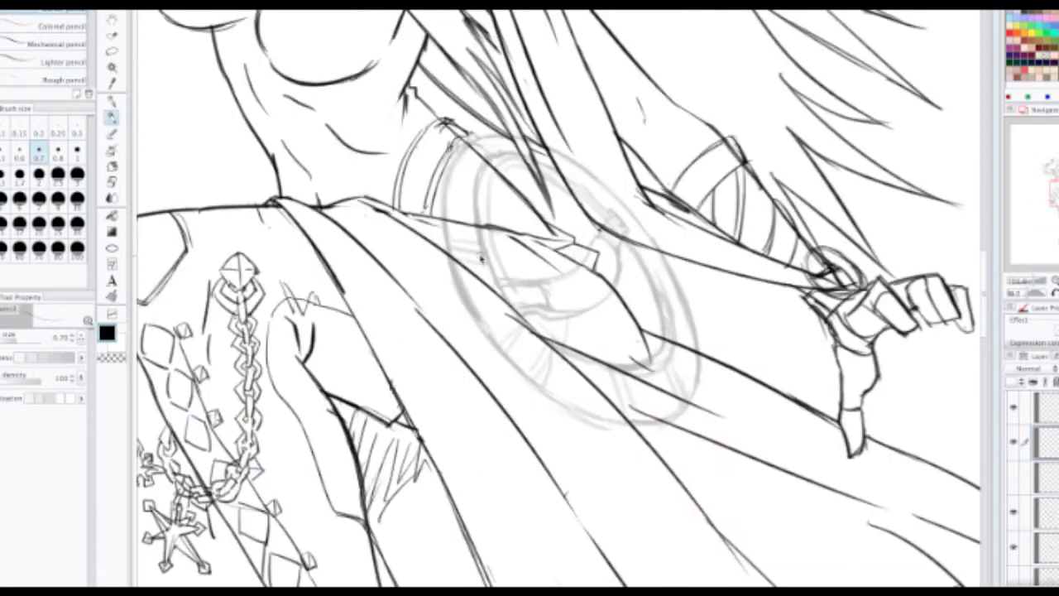
{"action": "left_click_drag", "start_coordinate": [439, 193], "coordinate": [505, 348]}
{"action": "key", "text": "ctrl+z"}
{"action": "mouse_move", "coordinate": [445, 226]}
{"action": "left_mouse_down"}
{"action": "mouse_move", "coordinate": [461, 283]}
{"action": "mouse_move", "coordinate": [528, 375]}
{"action": "left_mouse_up"}
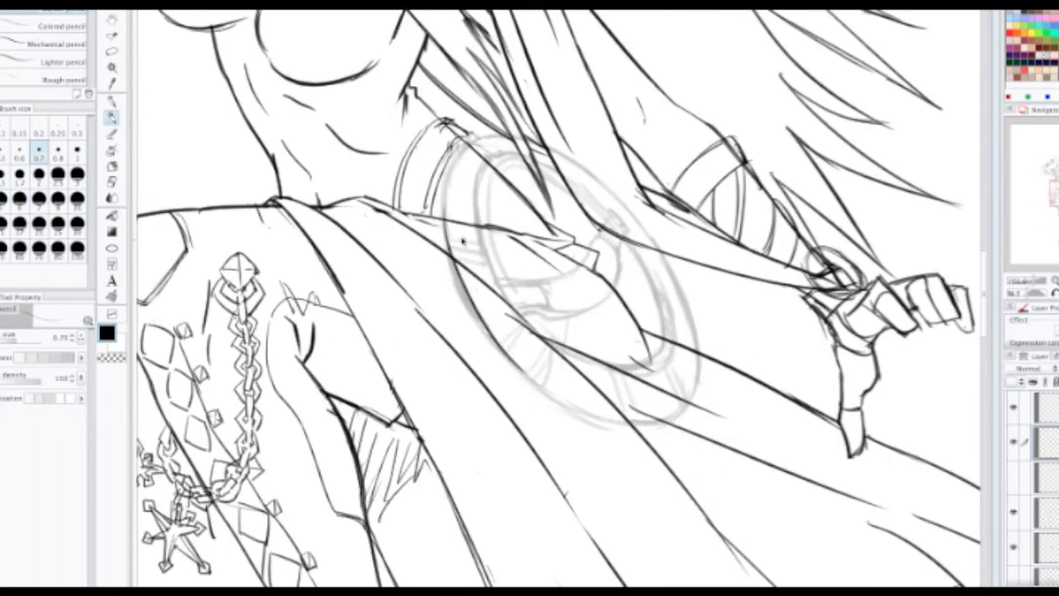
Step: Compare the whole figure with and without the fur collar by toggling the visibility of the active layer
{"action": "scroll", "coordinate": [461, 232], "scroll_direction": "down", "scroll_amount": 4}
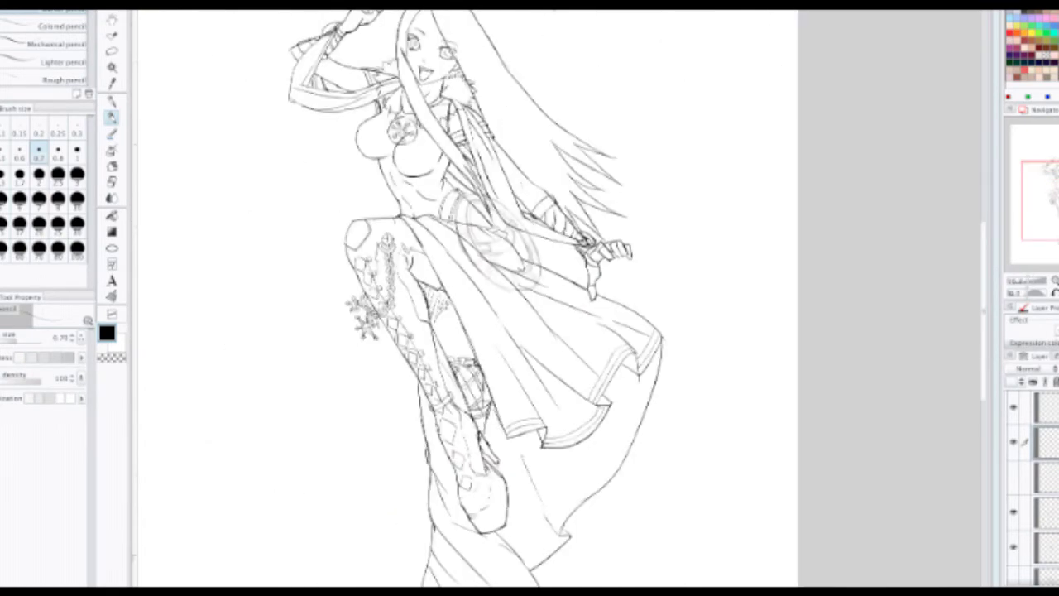
{"action": "scroll", "coordinate": [534, 49], "scroll_direction": "down", "scroll_amount": 1}
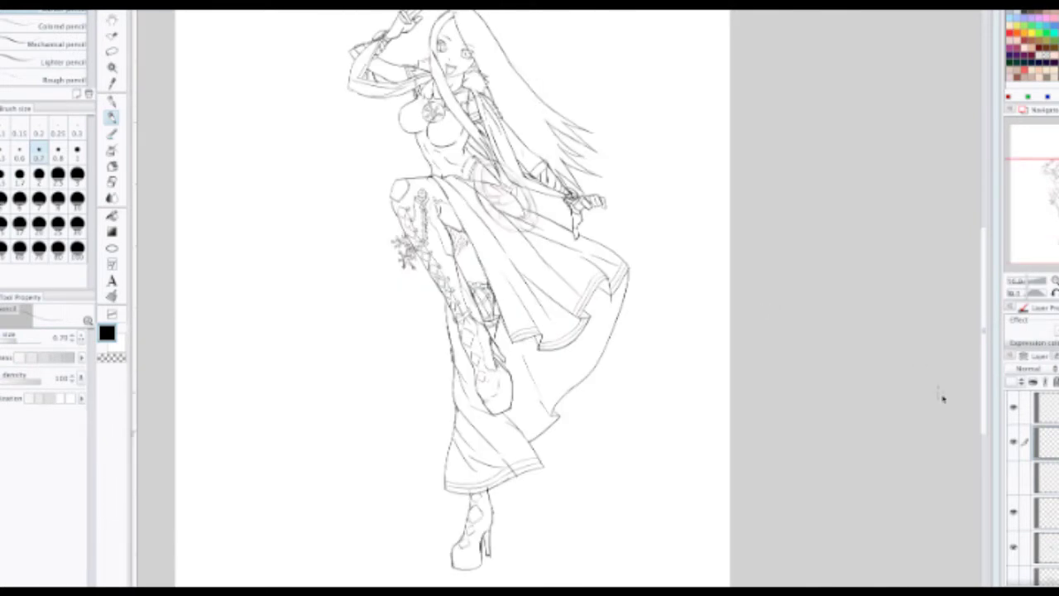
{"action": "left_click", "coordinate": [1014, 443]}
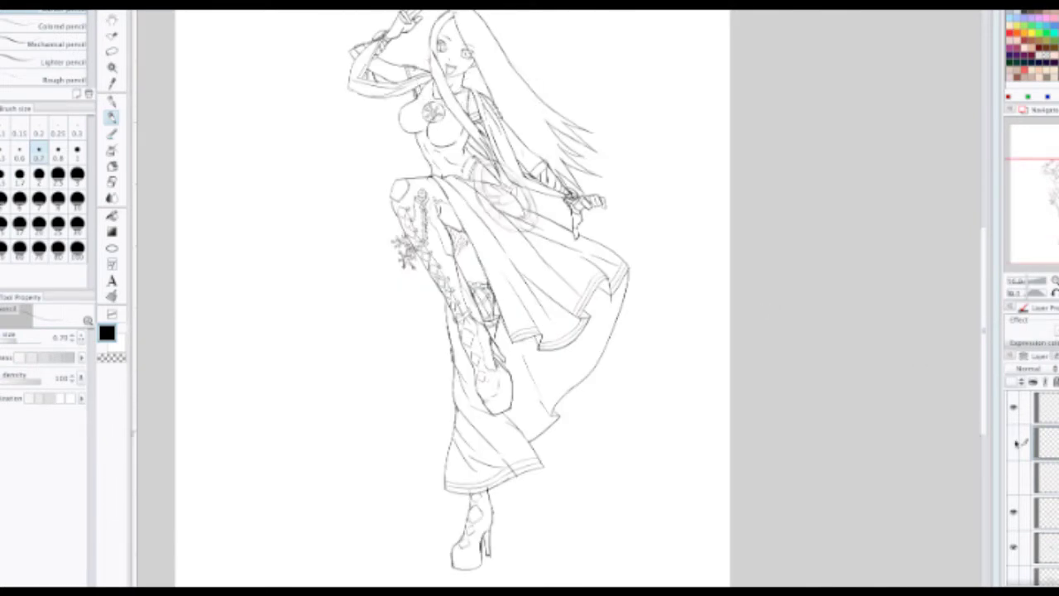
{"action": "left_click", "coordinate": [1015, 444]}
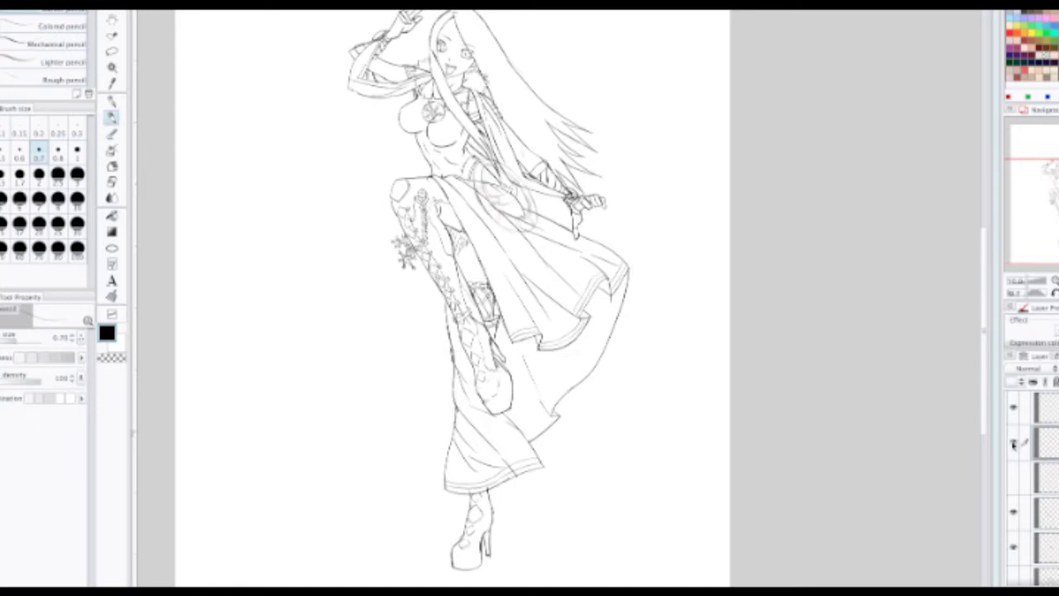
{"action": "left_click", "coordinate": [1014, 445]}
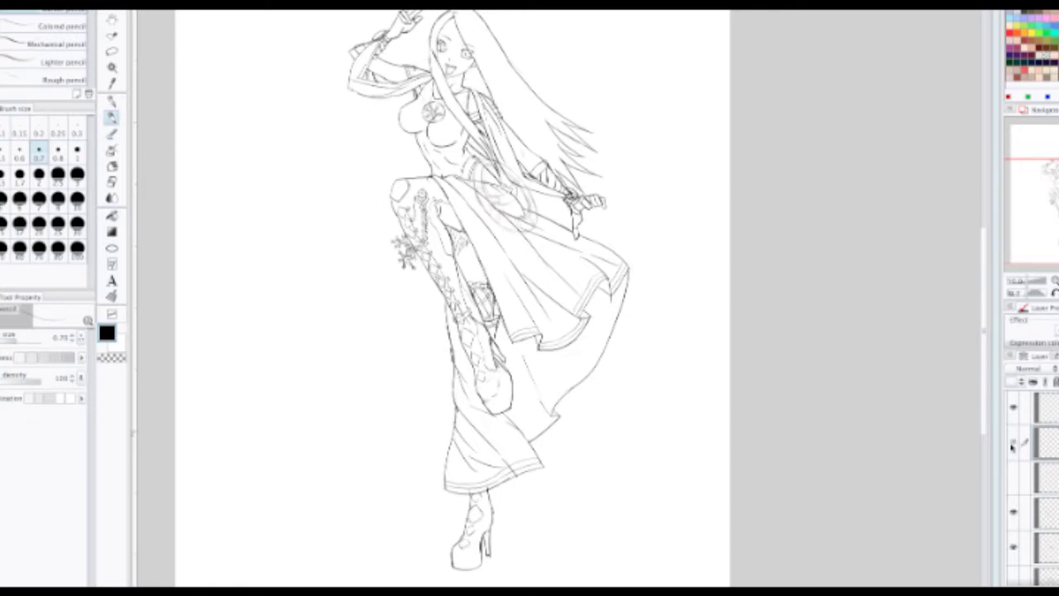
{"action": "left_click", "coordinate": [1013, 444]}
Step: Try sketching criss-cross lacing lines on the raised forearm's sleeve, then undo them
{"action": "scroll", "coordinate": [490, 198], "scroll_direction": "up", "scroll_amount": 2}
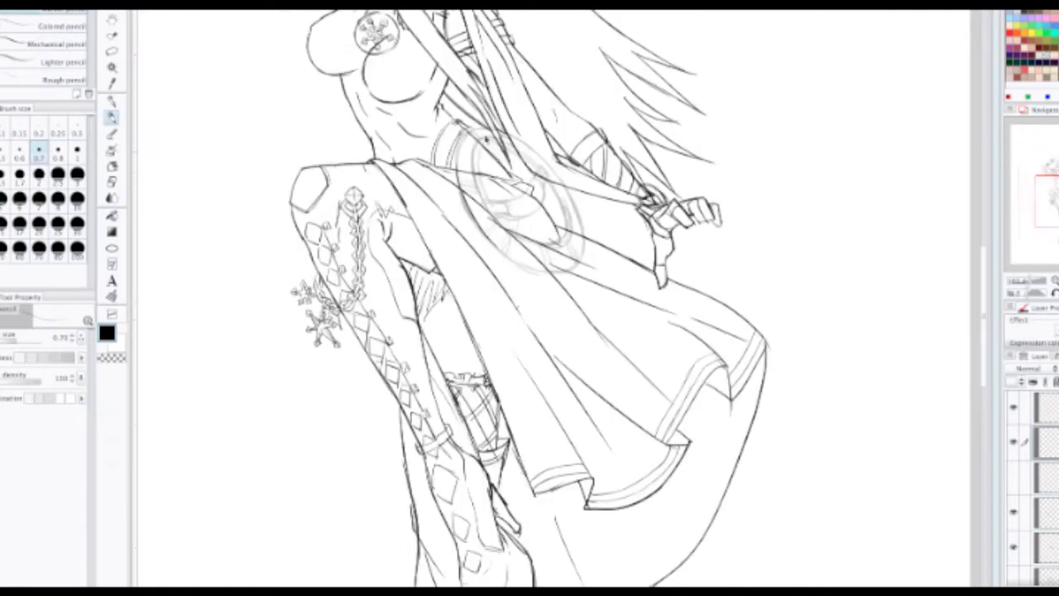
{"action": "left_click_drag", "start_coordinate": [473, 90], "coordinate": [461, 304]}
{"action": "scroll", "coordinate": [482, 200], "scroll_direction": "up", "scroll_amount": 1}
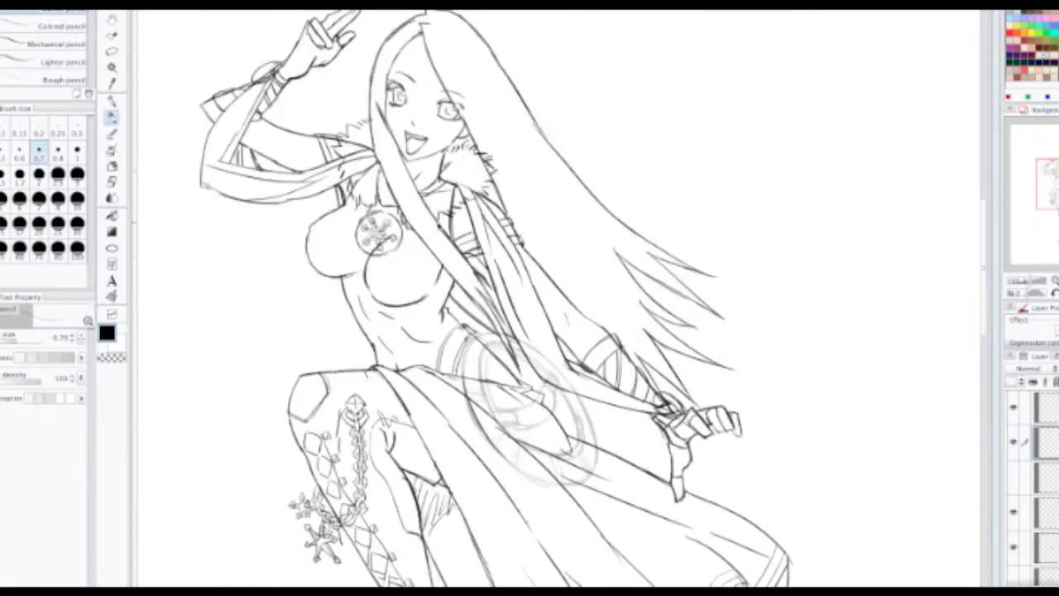
{"action": "scroll", "coordinate": [322, 174], "scroll_direction": "up", "scroll_amount": 2}
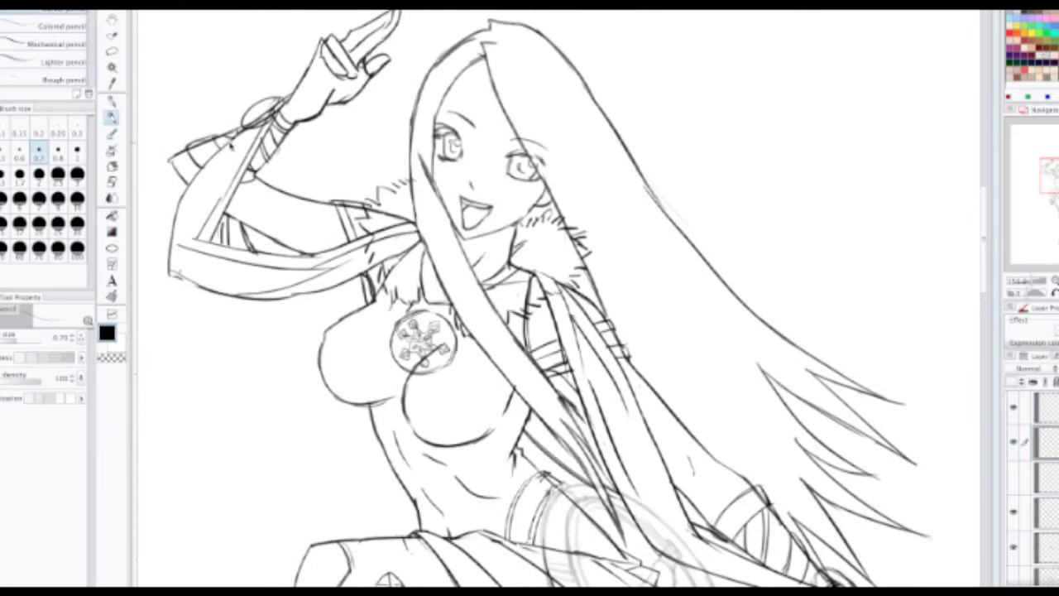
{"action": "mouse_move", "coordinate": [231, 138]}
{"action": "left_mouse_down"}
{"action": "mouse_move", "coordinate": [248, 175]}
{"action": "mouse_move", "coordinate": [258, 158]}
{"action": "mouse_move", "coordinate": [239, 217]}
{"action": "left_mouse_up"}
{"action": "mouse_move", "coordinate": [207, 164]}
{"action": "left_mouse_down"}
{"action": "mouse_move", "coordinate": [208, 194]}
{"action": "mouse_move", "coordinate": [177, 208]}
{"action": "left_mouse_up"}
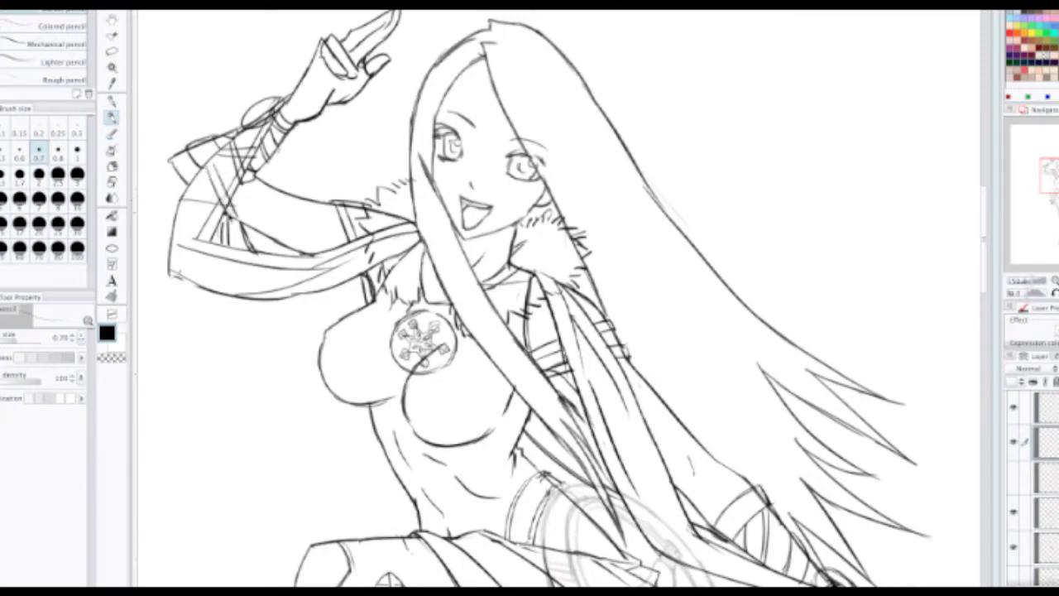
{"action": "key", "text": "ctrl+z"}
{"action": "key", "text": "ctrl+z"}
{"action": "key", "text": "ctrl+z"}
{"action": "key", "text": "ctrl+z"}
{"action": "key", "text": "ctrl+z"}
{"action": "key", "text": "ctrl+z"}
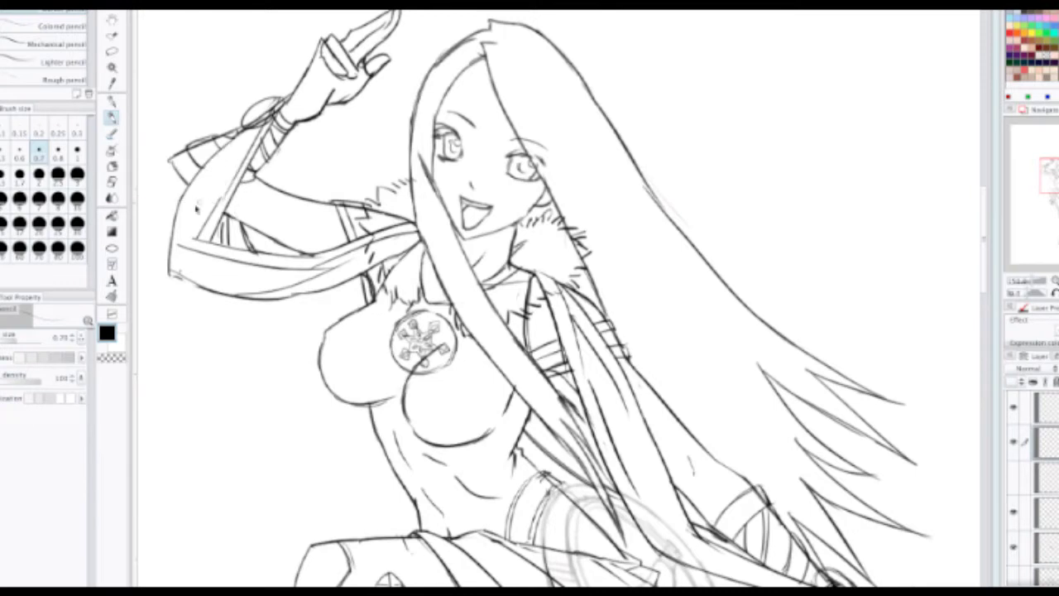
Step: Try adding small oval marks along the raised arm's sleeve, then undo them
{"action": "mouse_move", "coordinate": [206, 170]}
{"action": "left_mouse_down"}
{"action": "mouse_move", "coordinate": [221, 271]}
{"action": "mouse_move", "coordinate": [189, 216]}
{"action": "left_mouse_up"}
{"action": "mouse_move", "coordinate": [229, 144]}
{"action": "left_mouse_down"}
{"action": "mouse_move", "coordinate": [244, 173]}
{"action": "mouse_move", "coordinate": [253, 163]}
{"action": "left_mouse_up"}
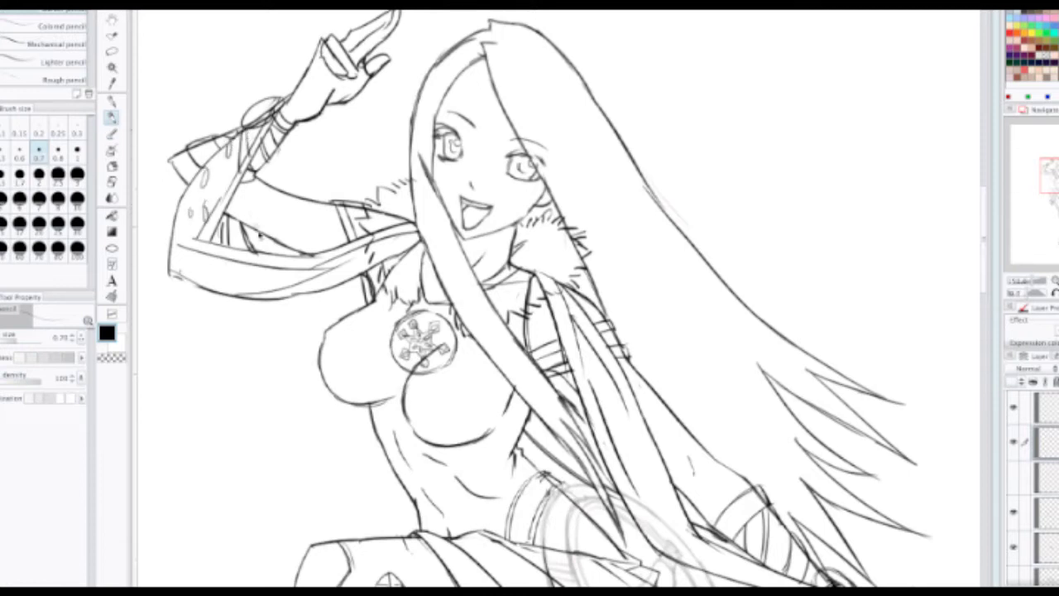
{"action": "mouse_move", "coordinate": [227, 256]}
{"action": "left_mouse_down"}
{"action": "mouse_move", "coordinate": [269, 295]}
{"action": "mouse_move", "coordinate": [277, 289]}
{"action": "left_mouse_up"}
{"action": "key", "text": "ctrl+z"}
{"action": "key", "text": "ctrl+z"}
{"action": "key", "text": "ctrl+z"}
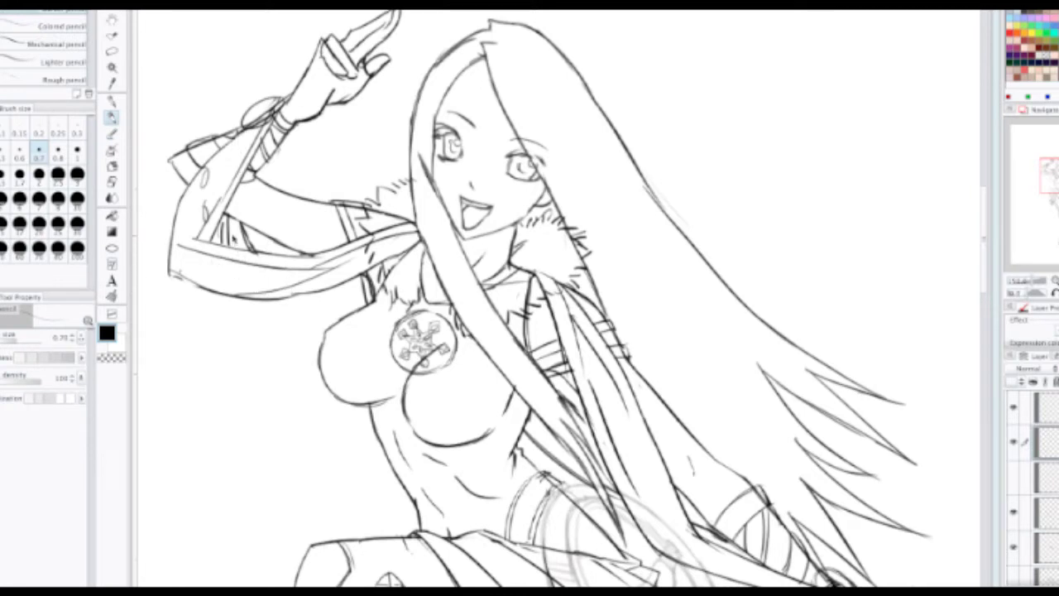
{"action": "key", "text": "ctrl+z"}
{"action": "key", "text": "ctrl+z"}
Step: Ink the upper left part of the waist ornament's outer contour, undoing the misplaced strokes
{"action": "scroll", "coordinate": [277, 205], "scroll_direction": "down", "scroll_amount": 1}
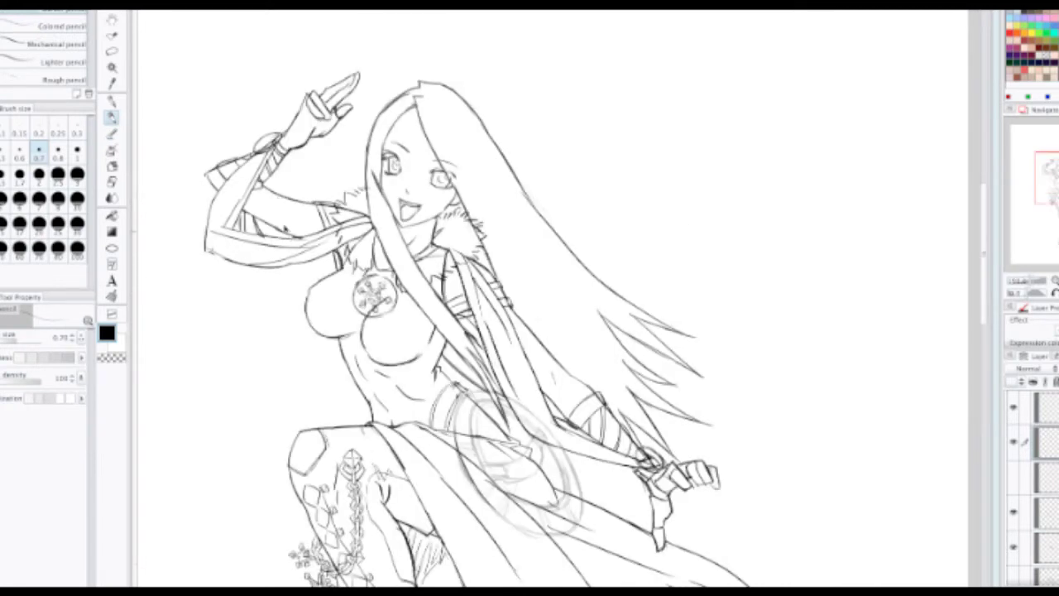
{"action": "left_click_drag", "start_coordinate": [295, 314], "coordinate": [249, 192]}
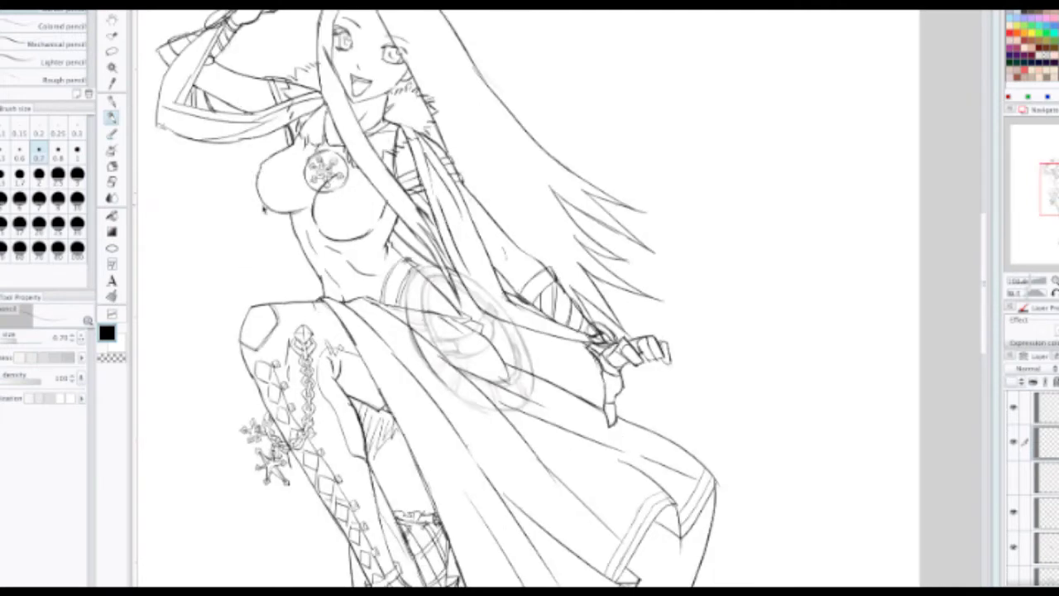
{"action": "scroll", "coordinate": [331, 141], "scroll_direction": "up", "scroll_amount": 2}
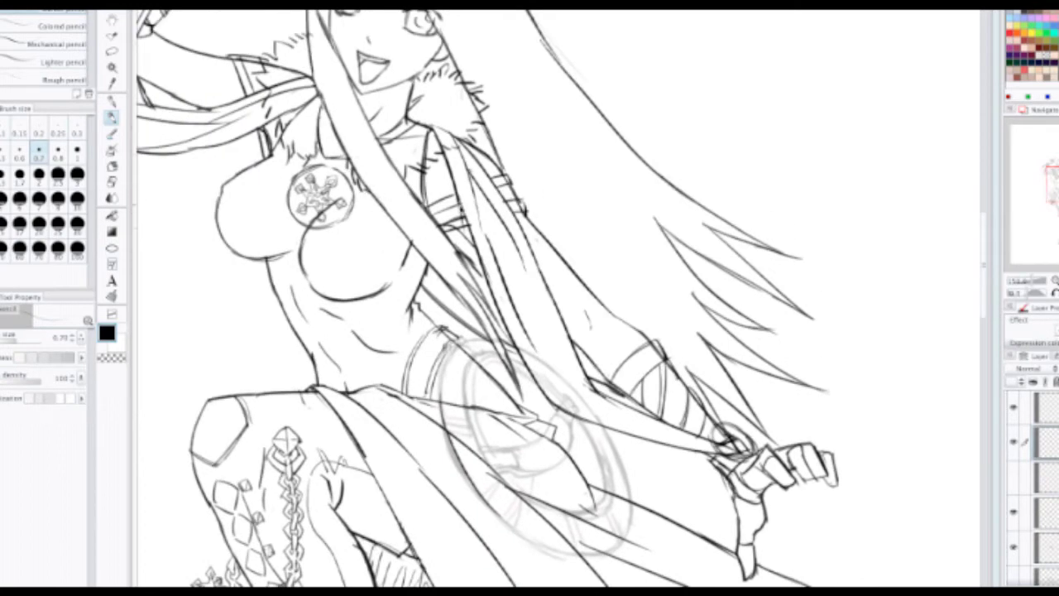
{"action": "scroll", "coordinate": [514, 371], "scroll_direction": "up", "scroll_amount": 2}
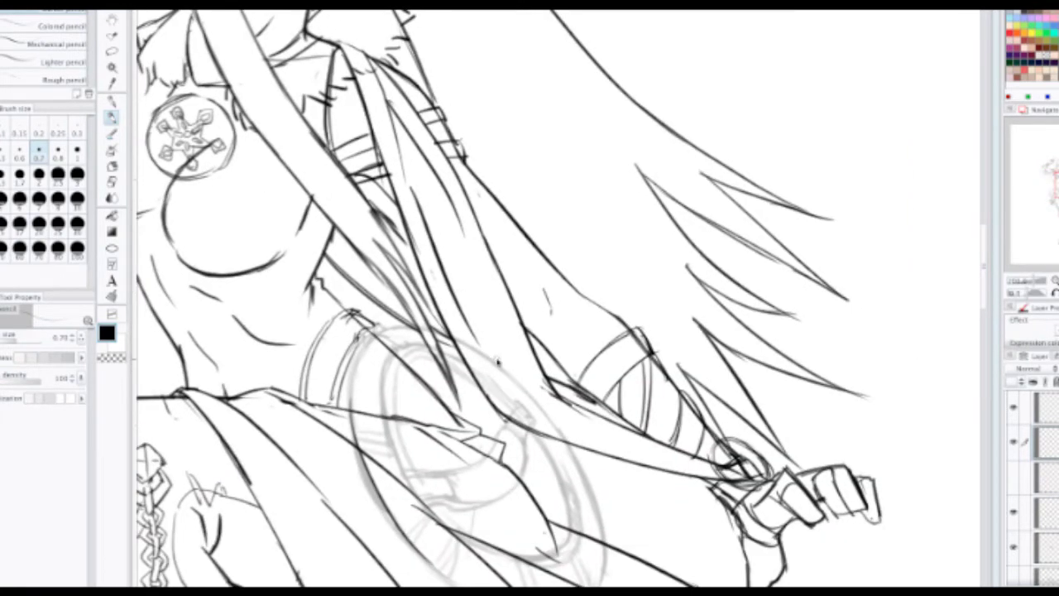
{"action": "left_click_drag", "start_coordinate": [497, 362], "coordinate": [478, 238]}
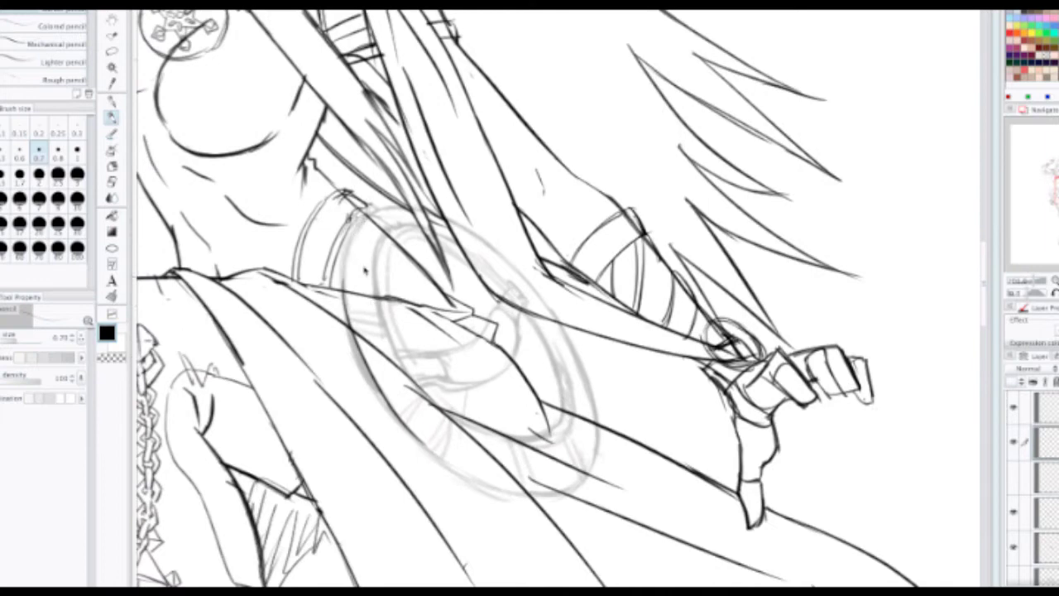
{"action": "left_click_drag", "start_coordinate": [368, 218], "coordinate": [363, 358]}
{"action": "key", "text": "ctrl+z"}
{"action": "key", "text": "ctrl+z"}
{"action": "left_click_drag", "start_coordinate": [360, 226], "coordinate": [349, 326]}
Step: Ink the left edge of the waist ornament's upper opening and the upper curve of its crescent crossbar, undoing misplaced strokes
{"action": "scroll", "coordinate": [366, 264], "scroll_direction": "up", "scroll_amount": 3}
{"action": "left_click_drag", "start_coordinate": [402, 285], "coordinate": [404, 191]}
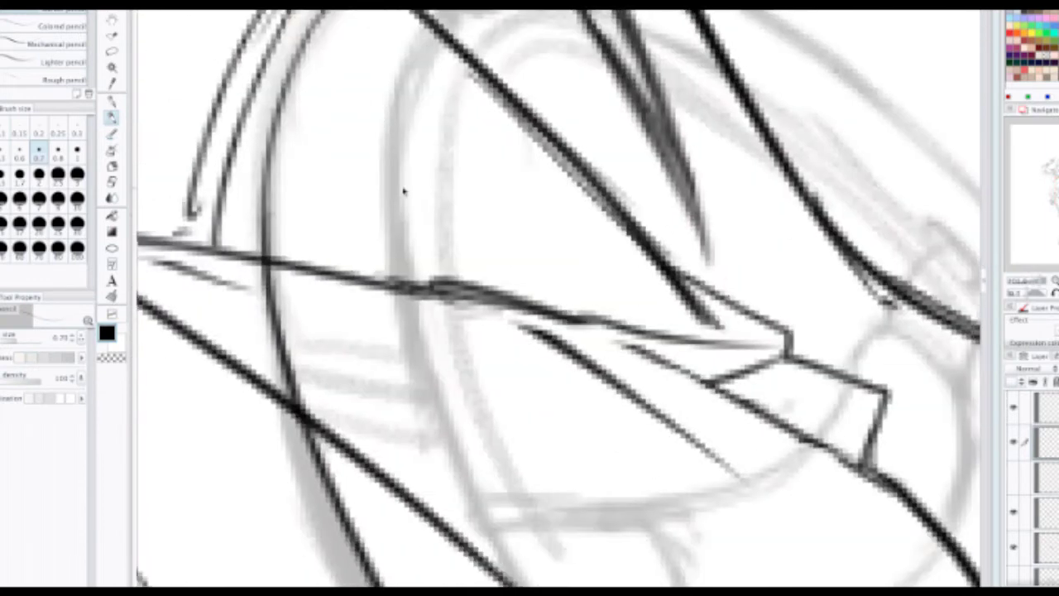
{"action": "scroll", "coordinate": [404, 191], "scroll_direction": "down", "scroll_amount": 6}
{"action": "scroll", "coordinate": [425, 213], "scroll_direction": "up", "scroll_amount": 3}
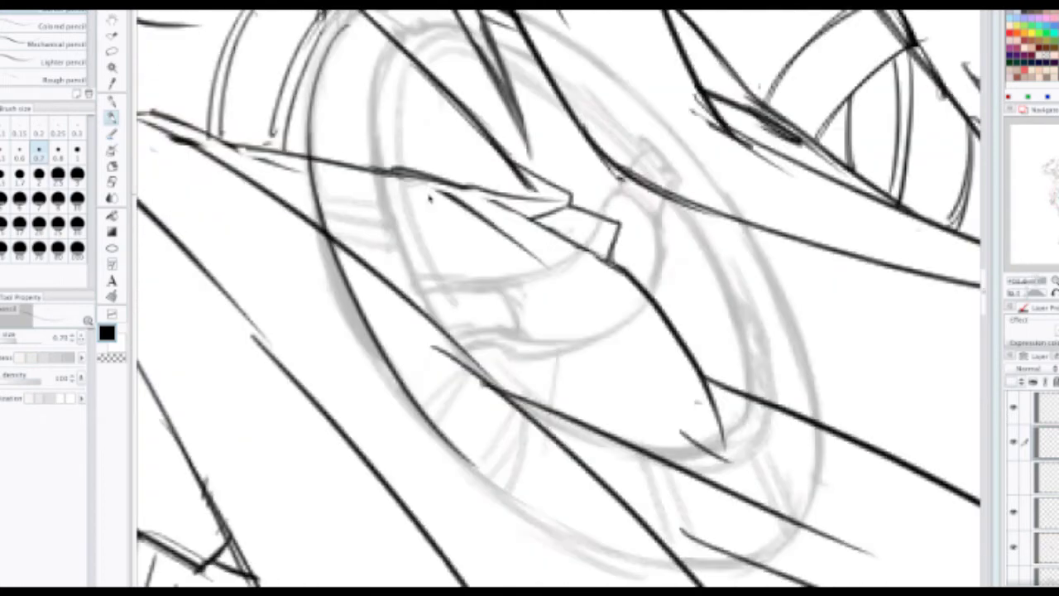
{"action": "scroll", "coordinate": [420, 202], "scroll_direction": "up", "scroll_amount": 2}
{"action": "mouse_move", "coordinate": [405, 146]}
{"action": "left_mouse_down"}
{"action": "mouse_move", "coordinate": [439, 327]}
{"action": "mouse_move", "coordinate": [420, 272]}
{"action": "mouse_move", "coordinate": [410, 270]}
{"action": "mouse_move", "coordinate": [438, 332]}
{"action": "left_mouse_up"}
{"action": "key", "text": "ctrl+z"}
{"action": "key", "text": "ctrl+z"}
{"action": "mouse_move", "coordinate": [399, 183]}
{"action": "left_mouse_down"}
{"action": "mouse_move", "coordinate": [438, 344]}
{"action": "mouse_move", "coordinate": [455, 351]}
{"action": "mouse_move", "coordinate": [543, 326]}
{"action": "left_mouse_up"}
{"action": "key", "text": "ctrl+z"}
{"action": "mouse_move", "coordinate": [447, 351]}
{"action": "left_mouse_down"}
{"action": "mouse_move", "coordinate": [506, 349]}
{"action": "mouse_move", "coordinate": [599, 304]}
{"action": "mouse_move", "coordinate": [630, 247]}
{"action": "mouse_move", "coordinate": [633, 214]}
{"action": "mouse_move", "coordinate": [626, 258]}
{"action": "left_mouse_up"}
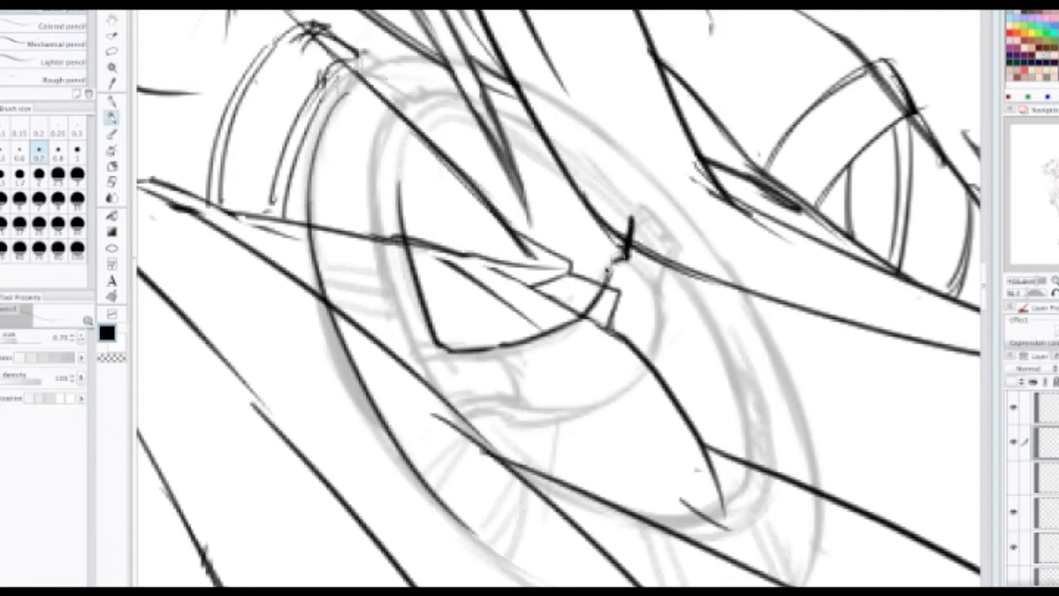
Step: Ink the lower curve of the crescent crossbar and the rounded tip at its right end
{"action": "mouse_move", "coordinate": [469, 413]}
{"action": "left_mouse_down"}
{"action": "mouse_move", "coordinate": [498, 415]}
{"action": "mouse_move", "coordinate": [616, 376]}
{"action": "left_mouse_up"}
{"action": "key", "text": "ctrl+z"}
{"action": "mouse_move", "coordinate": [487, 413]}
{"action": "left_mouse_down"}
{"action": "mouse_move", "coordinate": [524, 419]}
{"action": "mouse_move", "coordinate": [687, 295]}
{"action": "mouse_move", "coordinate": [652, 372]}
{"action": "mouse_move", "coordinate": [669, 262]}
{"action": "left_mouse_up"}
{"action": "left_click_drag", "start_coordinate": [636, 222], "coordinate": [666, 262]}
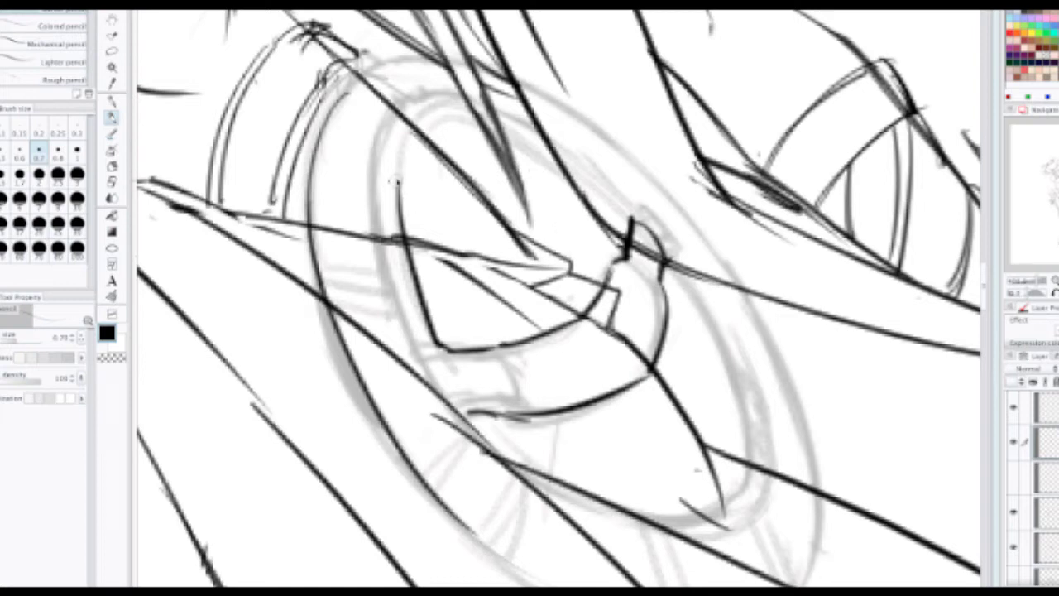
Step: Ink the rounded top of the ornament's upper opening and its slope down to the crossbar's right tip
{"action": "left_click_drag", "start_coordinate": [400, 199], "coordinate": [423, 135]}
{"action": "key", "text": "ctrl+z"}
{"action": "left_click_drag", "start_coordinate": [398, 222], "coordinate": [409, 129]}
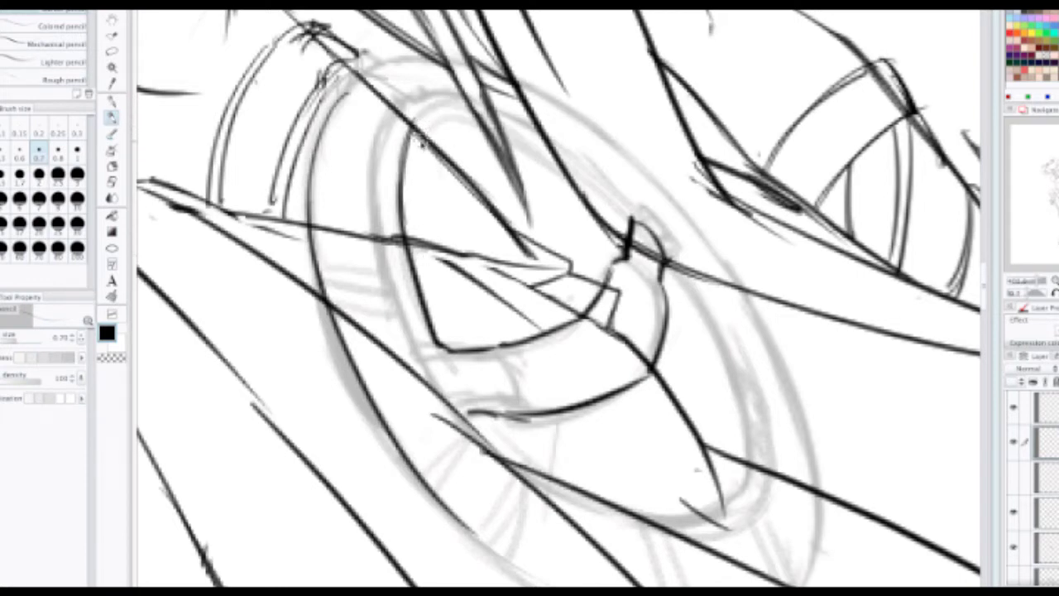
{"action": "left_click_drag", "start_coordinate": [408, 142], "coordinate": [512, 131]}
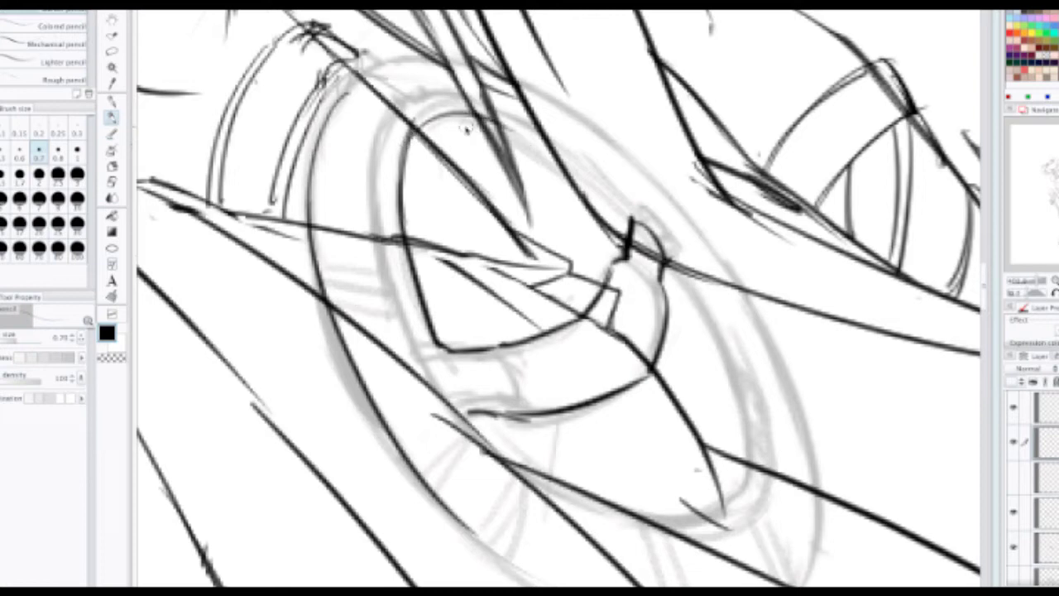
{"action": "left_click_drag", "start_coordinate": [449, 116], "coordinate": [550, 164]}
{"action": "key", "text": "ctrl+z"}
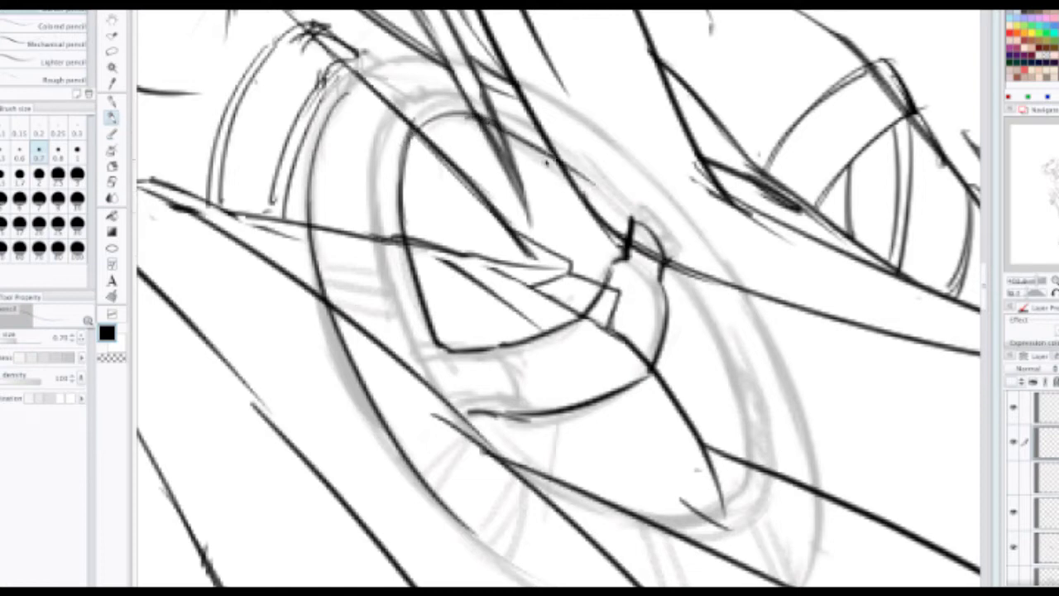
{"action": "mouse_move", "coordinate": [480, 122]}
{"action": "left_mouse_down"}
{"action": "mouse_move", "coordinate": [554, 166]}
{"action": "mouse_move", "coordinate": [621, 228]}
{"action": "mouse_move", "coordinate": [601, 211]}
{"action": "left_mouse_up"}
Step: Ink the bottom curve of the ornament's lower opening beneath the crossbar
{"action": "left_click_drag", "start_coordinate": [595, 318], "coordinate": [554, 275]}
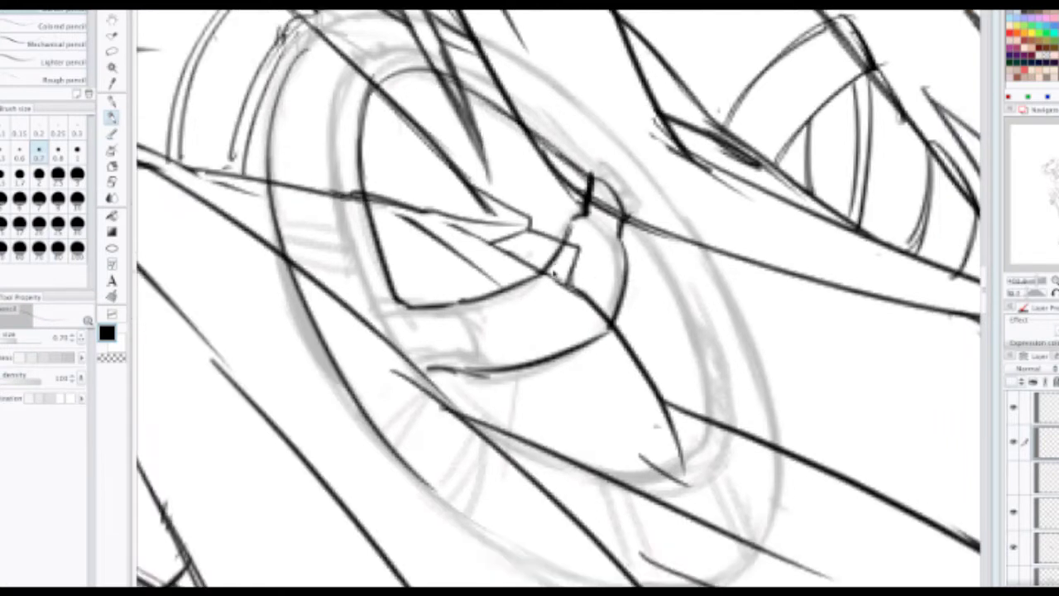
{"action": "left_click_drag", "start_coordinate": [441, 369], "coordinate": [592, 473]}
{"action": "key", "text": "ctrl+z"}
{"action": "mouse_move", "coordinate": [433, 370]}
{"action": "left_mouse_down"}
{"action": "mouse_move", "coordinate": [630, 466]}
{"action": "mouse_move", "coordinate": [615, 453]}
{"action": "mouse_move", "coordinate": [612, 467]}
{"action": "mouse_move", "coordinate": [589, 476]}
{"action": "mouse_move", "coordinate": [698, 460]}
{"action": "mouse_move", "coordinate": [709, 424]}
{"action": "left_mouse_up"}
Step: Ink the right side of the lower opening from the crossbar tip down to the bottom curve, retrying misplaced strokes
{"action": "left_click_drag", "start_coordinate": [626, 219], "coordinate": [696, 335]}
{"action": "key", "text": "ctrl+z"}
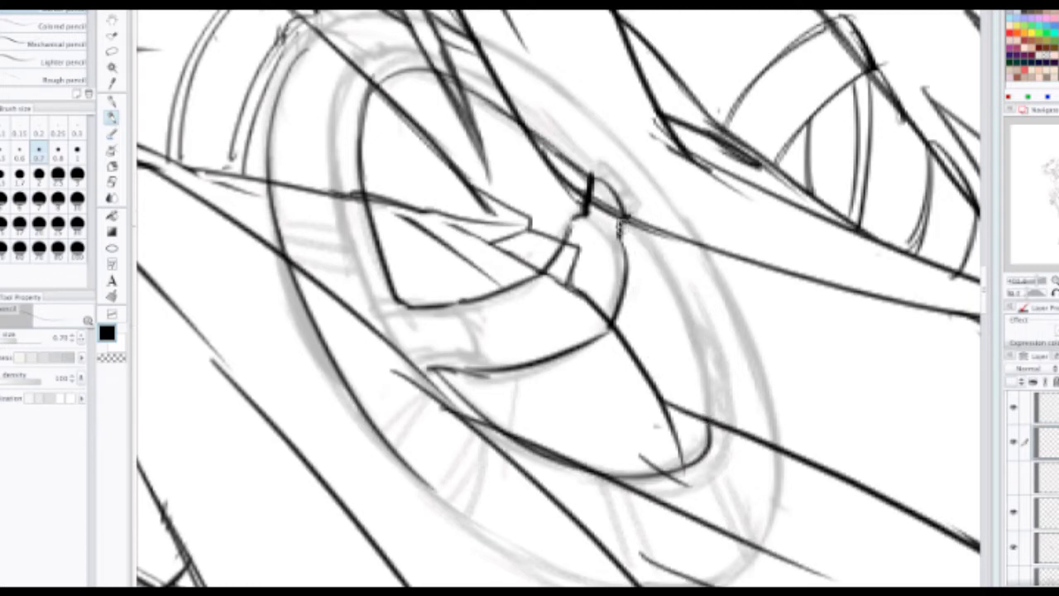
{"action": "mouse_move", "coordinate": [626, 216]}
{"action": "left_mouse_down"}
{"action": "mouse_move", "coordinate": [706, 416]}
{"action": "mouse_move", "coordinate": [624, 215]}
{"action": "mouse_move", "coordinate": [699, 365]}
{"action": "left_mouse_up"}
{"action": "key", "text": "ctrl+z"}
{"action": "key", "text": "ctrl+z"}
{"action": "mouse_move", "coordinate": [626, 219]}
{"action": "left_mouse_down"}
{"action": "mouse_move", "coordinate": [701, 363]}
{"action": "mouse_move", "coordinate": [712, 431]}
{"action": "left_mouse_up"}
{"action": "key", "text": "ctrl+z"}
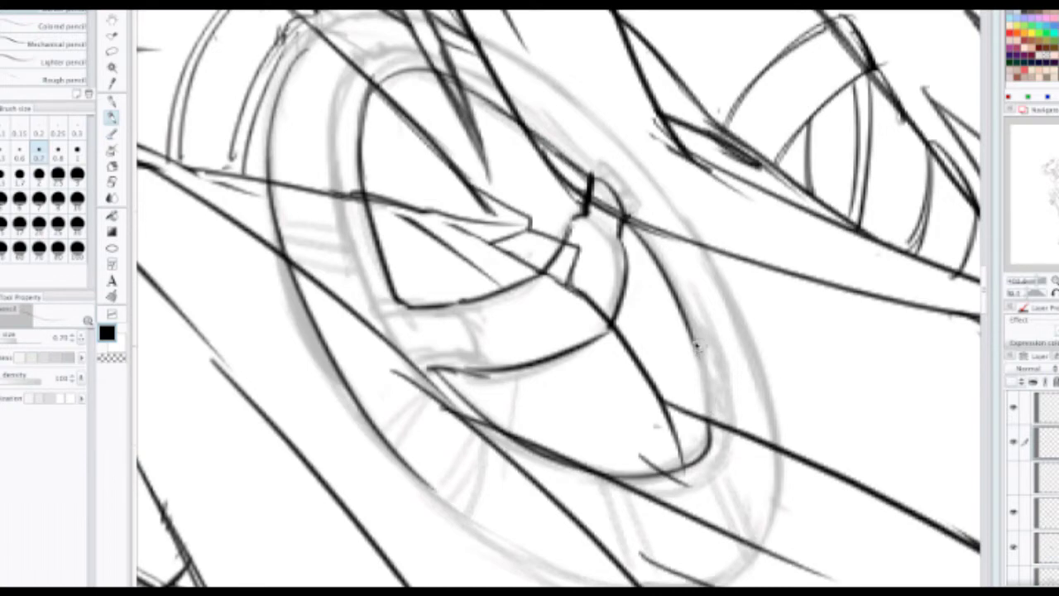
{"action": "left_click_drag", "start_coordinate": [695, 342], "coordinate": [710, 431]}
{"action": "key", "text": "ctrl+z"}
{"action": "key", "text": "ctrl+z"}
{"action": "left_click_drag", "start_coordinate": [694, 327], "coordinate": [718, 442]}
{"action": "key", "text": "ctrl+z"}
Step: Ink the top of the ornament's outer contour over the sketch, undoing the strokes that miss the curve
{"action": "scroll", "coordinate": [666, 337], "scroll_direction": "up", "scroll_amount": 3}
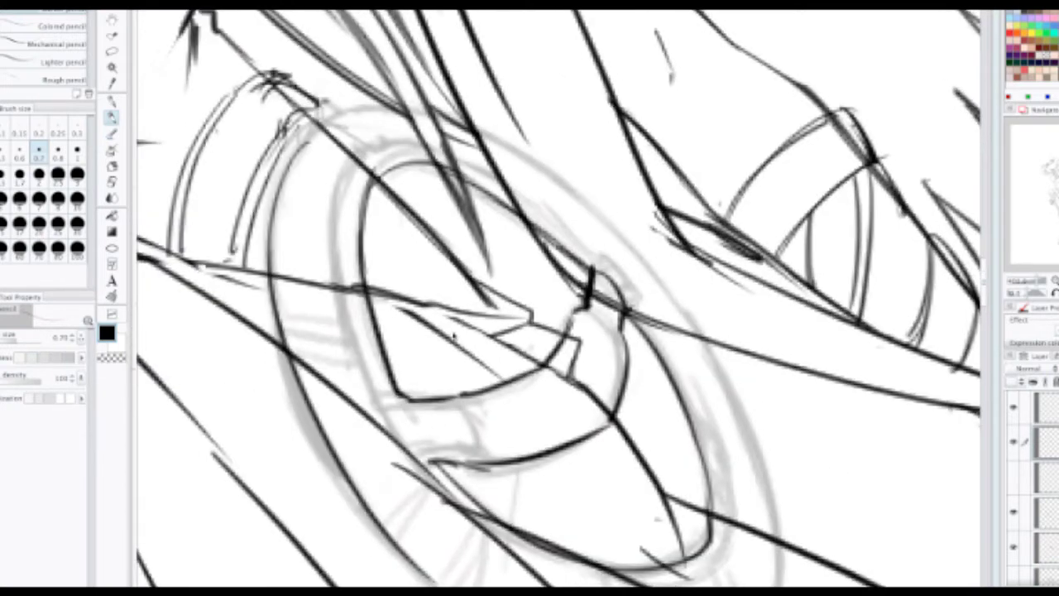
{"action": "key", "text": "ctrl+z"}
{"action": "mouse_move", "coordinate": [301, 150]}
{"action": "left_mouse_down"}
{"action": "mouse_move", "coordinate": [381, 106]}
{"action": "mouse_move", "coordinate": [437, 128]}
{"action": "left_mouse_up"}
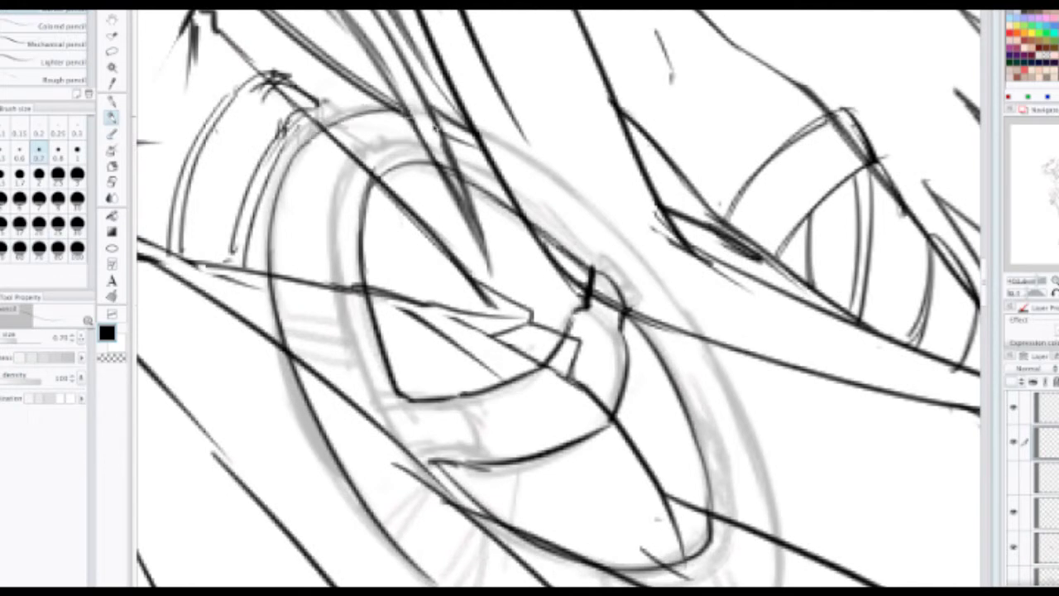
{"action": "key", "text": "ctrl+z"}
{"action": "left_click_drag", "start_coordinate": [308, 150], "coordinate": [408, 131]}
{"action": "key", "text": "ctrl+z"}
{"action": "mouse_move", "coordinate": [310, 147]}
{"action": "left_mouse_down"}
{"action": "mouse_move", "coordinate": [404, 129]}
{"action": "mouse_move", "coordinate": [523, 164]}
{"action": "left_mouse_up"}
{"action": "key", "text": "ctrl+z"}
{"action": "left_click_drag", "start_coordinate": [410, 120], "coordinate": [553, 172]}
{"action": "key", "text": "ctrl+z"}
{"action": "mouse_move", "coordinate": [415, 121]}
{"action": "left_mouse_down"}
{"action": "mouse_move", "coordinate": [578, 199]}
{"action": "mouse_move", "coordinate": [540, 171]}
{"action": "mouse_move", "coordinate": [529, 172]}
{"action": "mouse_move", "coordinate": [643, 248]}
{"action": "left_mouse_up"}
{"action": "mouse_move", "coordinate": [539, 168]}
{"action": "left_mouse_down"}
{"action": "mouse_move", "coordinate": [466, 65]}
{"action": "mouse_move", "coordinate": [607, 206]}
{"action": "left_mouse_up"}
{"action": "key", "text": "ctrl+z"}
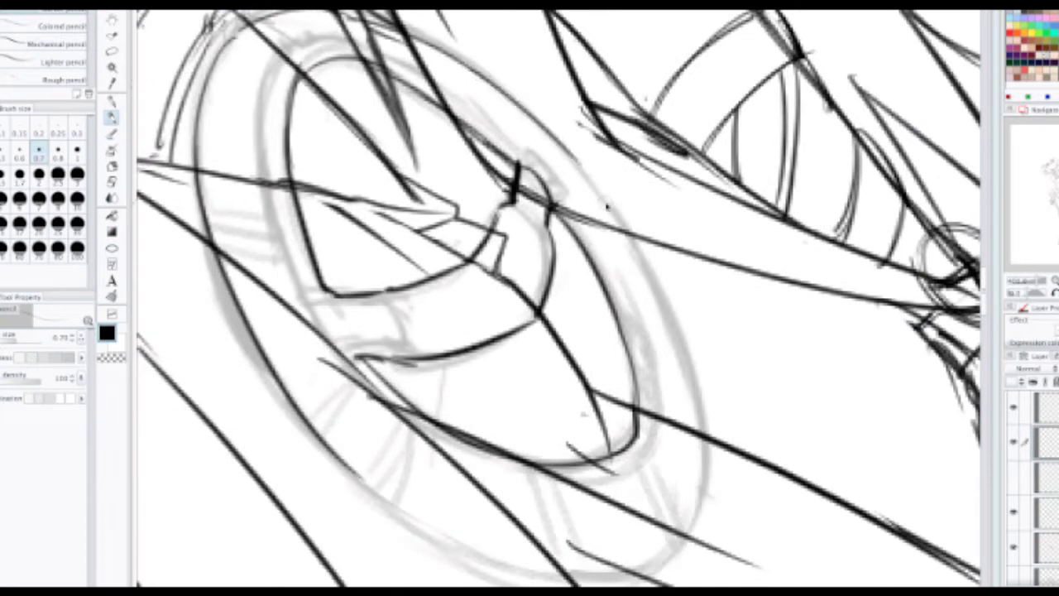
Step: Extend the outer contour down the ornament's upper right side, retrying the strokes until they follow the sketch
{"action": "left_click_drag", "start_coordinate": [576, 156], "coordinate": [639, 238]}
{"action": "left_click_drag", "start_coordinate": [533, 138], "coordinate": [502, 81]}
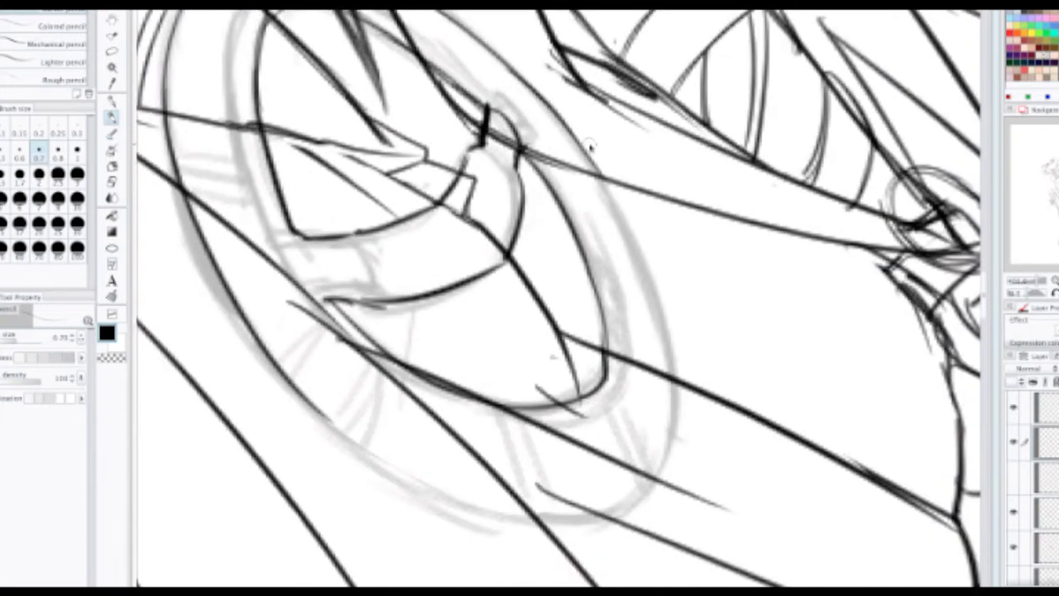
{"action": "left_click_drag", "start_coordinate": [571, 132], "coordinate": [636, 251]}
{"action": "key", "text": "ctrl+z"}
{"action": "mouse_move", "coordinate": [573, 134]}
{"action": "left_mouse_down"}
{"action": "mouse_move", "coordinate": [631, 239]}
{"action": "mouse_move", "coordinate": [629, 260]}
{"action": "mouse_move", "coordinate": [608, 197]}
{"action": "left_mouse_up"}
{"action": "key", "text": "ctrl+z"}
{"action": "key", "text": "ctrl+z"}
{"action": "left_click_drag", "start_coordinate": [558, 76], "coordinate": [621, 178]}
{"action": "key", "text": "ctrl+z"}
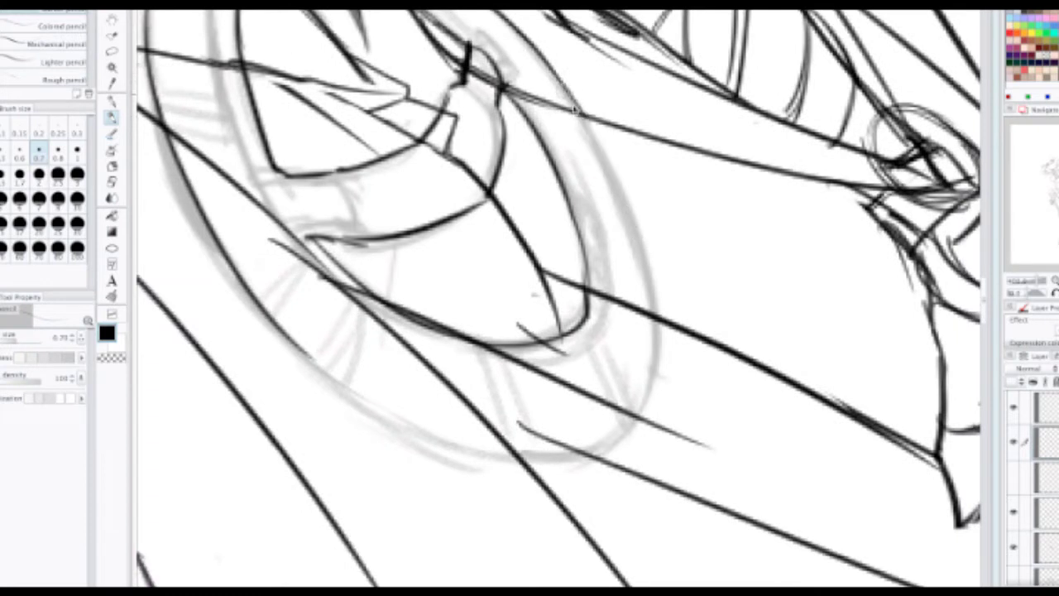
{"action": "mouse_move", "coordinate": [565, 89]}
{"action": "left_mouse_down"}
{"action": "mouse_move", "coordinate": [621, 192]}
{"action": "mouse_move", "coordinate": [626, 175]}
{"action": "left_mouse_up"}
{"action": "key", "text": "ctrl+z"}
{"action": "mouse_move", "coordinate": [610, 124]}
{"action": "left_mouse_down"}
{"action": "mouse_move", "coordinate": [655, 216]}
{"action": "mouse_move", "coordinate": [598, 208]}
{"action": "left_mouse_up"}
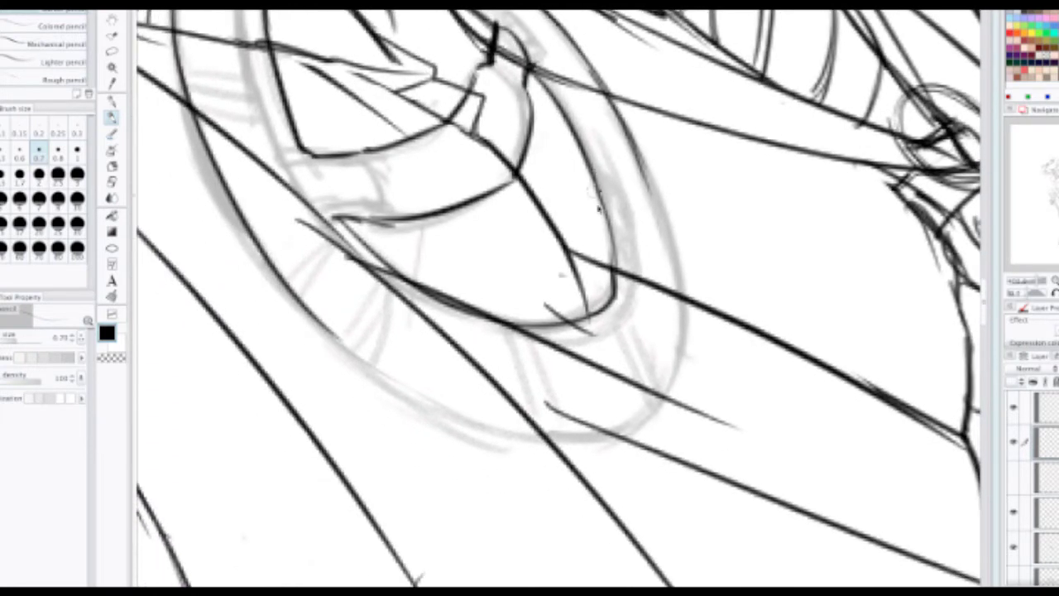
Step: Ink the lower right side of the ornament's outer contour
{"action": "left_click_drag", "start_coordinate": [637, 150], "coordinate": [677, 271]}
{"action": "key", "text": "ctrl+z"}
{"action": "key", "text": "ctrl+z"}
{"action": "left_click_drag", "start_coordinate": [639, 157], "coordinate": [679, 278]}
{"action": "left_click_drag", "start_coordinate": [667, 240], "coordinate": [683, 335]}
{"action": "key", "text": "ctrl+z"}
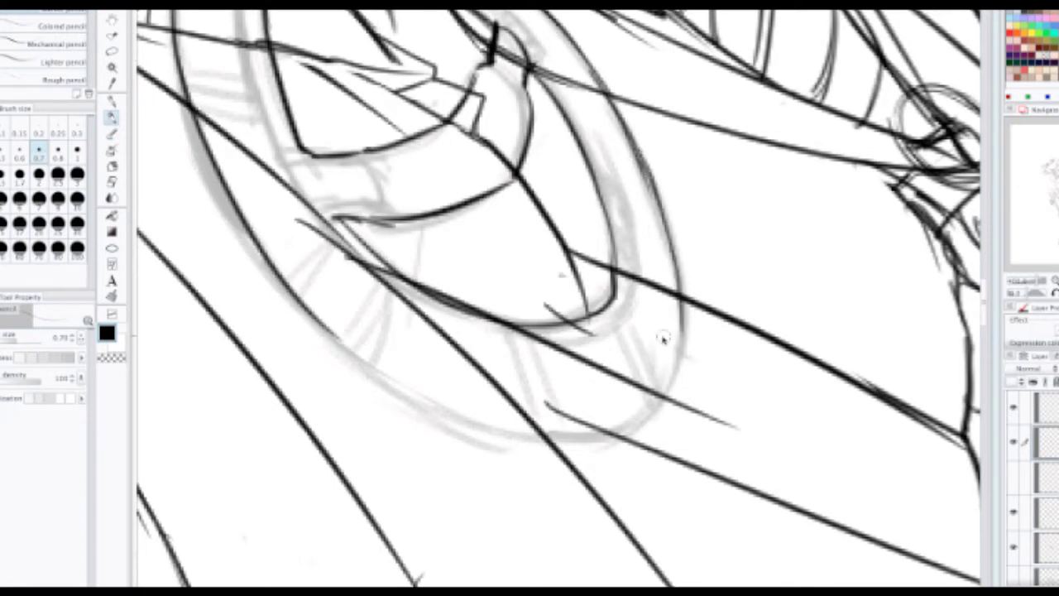
Step: Ink the lower left part of the ornament's outer contour, undoing the misplaced strokes
{"action": "left_click_drag", "start_coordinate": [441, 391], "coordinate": [348, 298]}
{"action": "left_click_drag", "start_coordinate": [231, 240], "coordinate": [324, 298]}
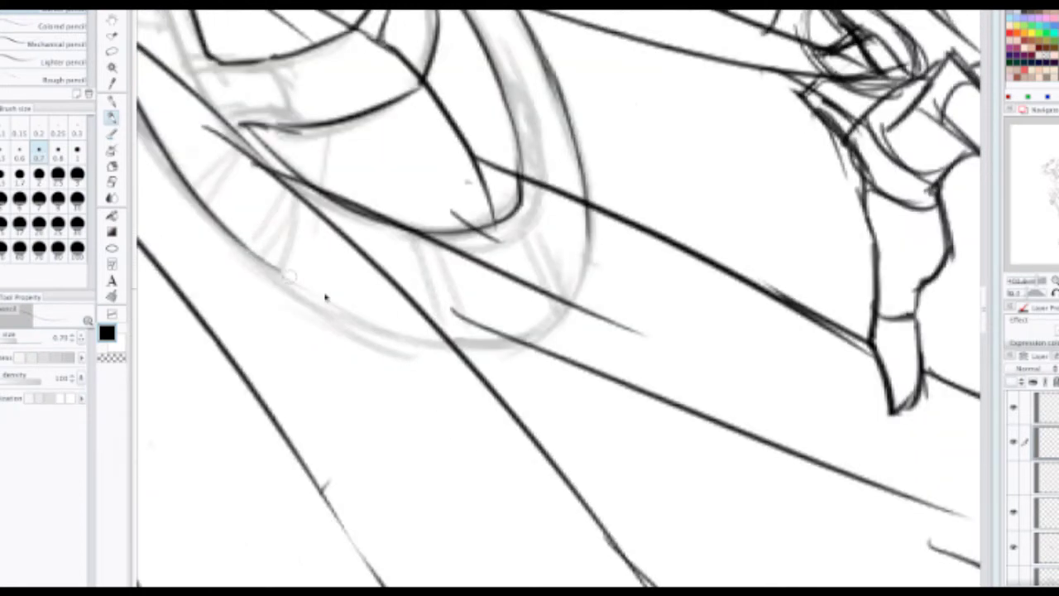
{"action": "key", "text": "ctrl+z"}
{"action": "mouse_move", "coordinate": [228, 236]}
{"action": "left_mouse_down"}
{"action": "mouse_move", "coordinate": [252, 259]}
{"action": "mouse_move", "coordinate": [397, 315]}
{"action": "left_mouse_up"}
{"action": "key", "text": "ctrl+z"}
{"action": "left_click_drag", "start_coordinate": [234, 238], "coordinate": [512, 351]}
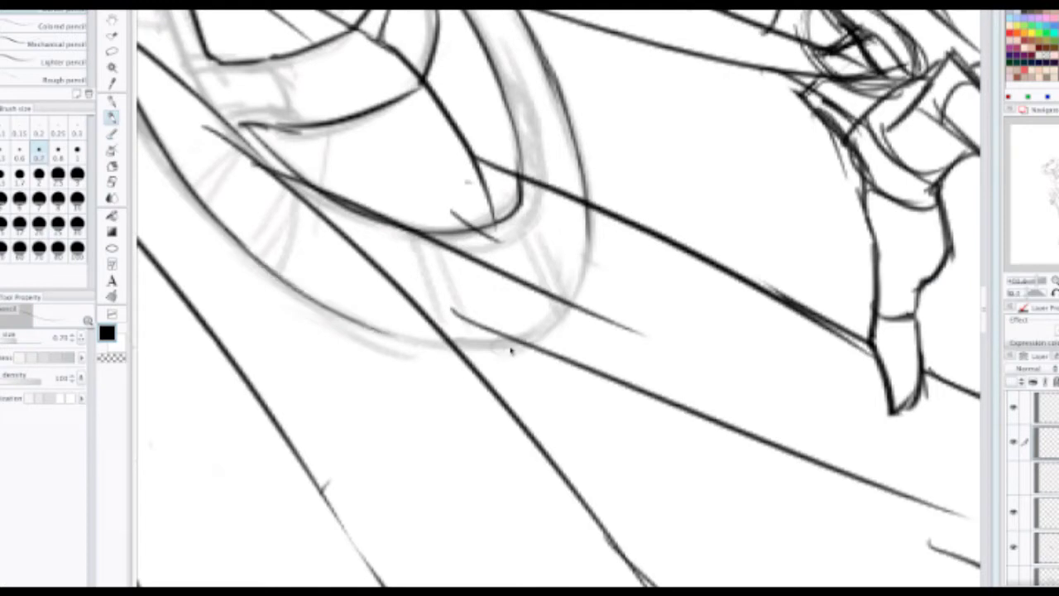
Step: Close the ornament's outer contour along the bottom up to the inked right side, retrying misplaced strokes
{"action": "left_click_drag", "start_coordinate": [362, 329], "coordinate": [497, 323]}
{"action": "key", "text": "ctrl+z"}
{"action": "mouse_move", "coordinate": [365, 323]}
{"action": "left_mouse_down"}
{"action": "mouse_move", "coordinate": [535, 347]}
{"action": "mouse_move", "coordinate": [509, 353]}
{"action": "mouse_move", "coordinate": [492, 349]}
{"action": "mouse_move", "coordinate": [580, 304]}
{"action": "left_mouse_up"}
{"action": "key", "text": "ctrl+z"}
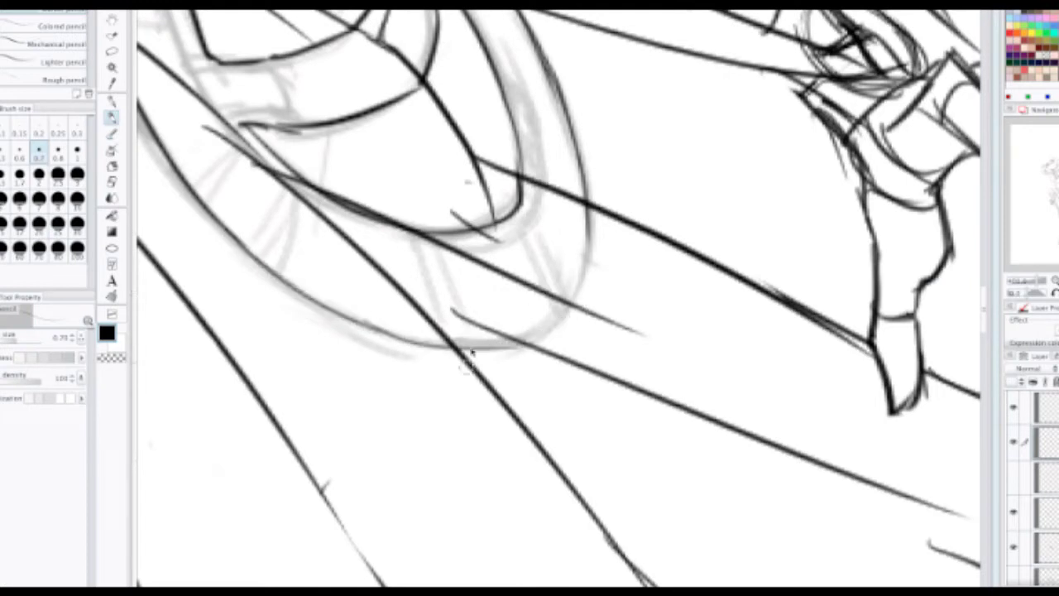
{"action": "mouse_move", "coordinate": [488, 354]}
{"action": "left_mouse_down"}
{"action": "mouse_move", "coordinate": [561, 321]}
{"action": "mouse_move", "coordinate": [533, 323]}
{"action": "mouse_move", "coordinate": [495, 355]}
{"action": "mouse_move", "coordinate": [584, 295]}
{"action": "left_mouse_up"}
{"action": "key", "text": "ctrl+z"}
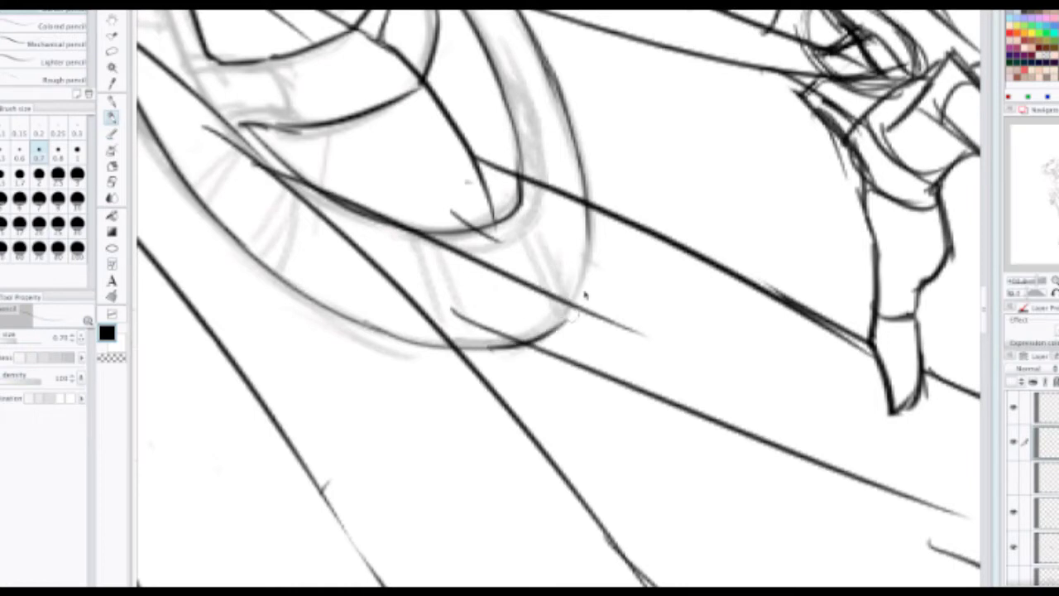
{"action": "key", "text": "ctrl+z"}
{"action": "mouse_move", "coordinate": [460, 349]}
{"action": "left_mouse_down"}
{"action": "mouse_move", "coordinate": [568, 315]}
{"action": "mouse_move", "coordinate": [589, 206]}
{"action": "mouse_move", "coordinate": [569, 269]}
{"action": "left_mouse_up"}
{"action": "key", "text": "ctrl+z"}
{"action": "scroll", "coordinate": [574, 203], "scroll_direction": "down", "scroll_amount": 3}
{"action": "scroll", "coordinate": [543, 235], "scroll_direction": "up", "scroll_amount": 1}
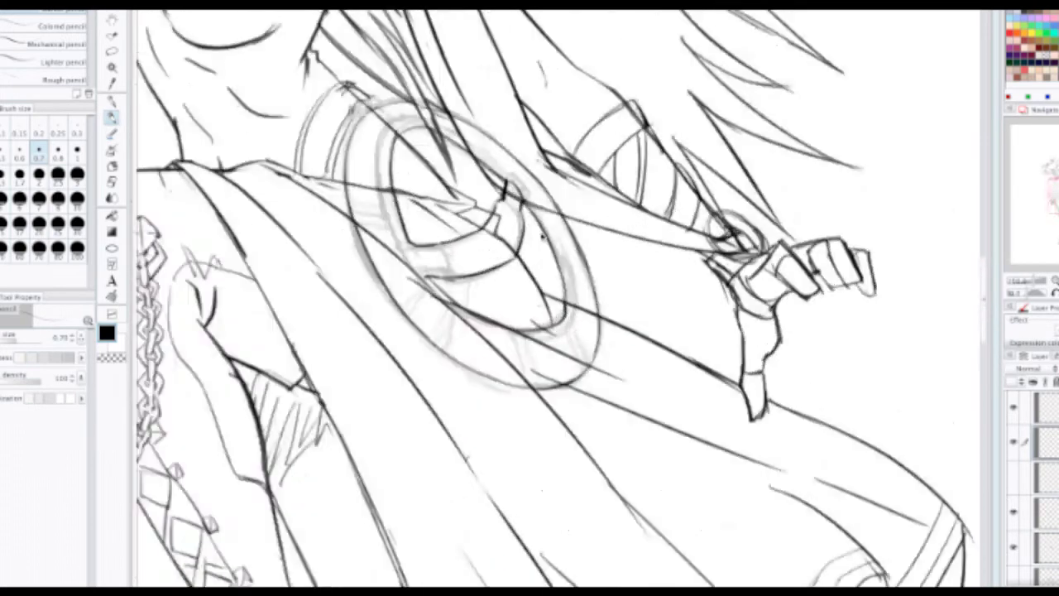
Step: Ink the curved edge across the left end of the crescent crossbar
{"action": "scroll", "coordinate": [530, 227], "scroll_direction": "up", "scroll_amount": 3}
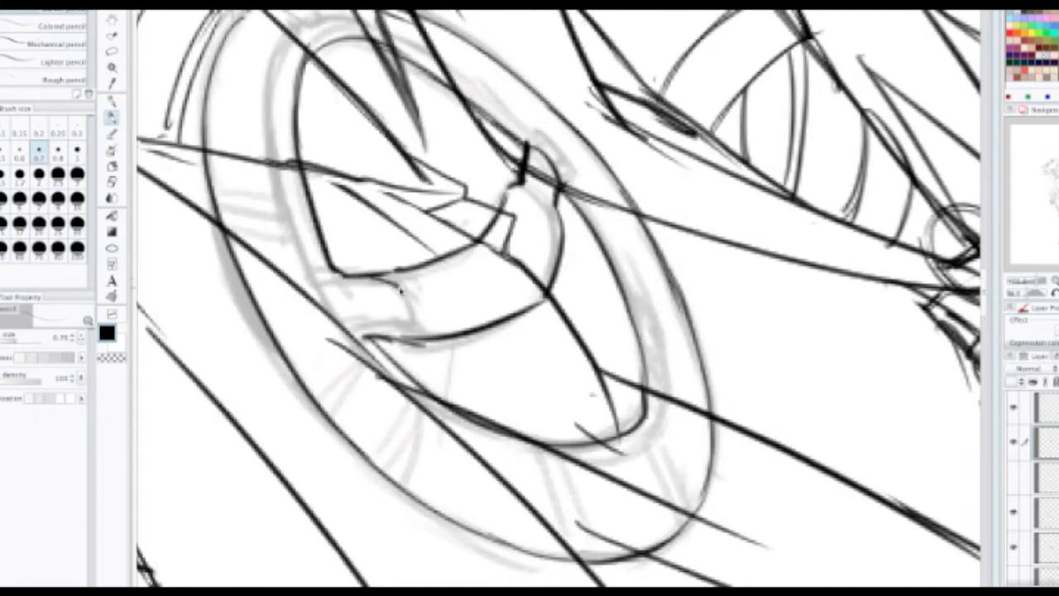
{"action": "mouse_move", "coordinate": [386, 275]}
{"action": "left_mouse_down"}
{"action": "mouse_move", "coordinate": [415, 309]}
{"action": "mouse_move", "coordinate": [416, 338]}
{"action": "left_mouse_up"}
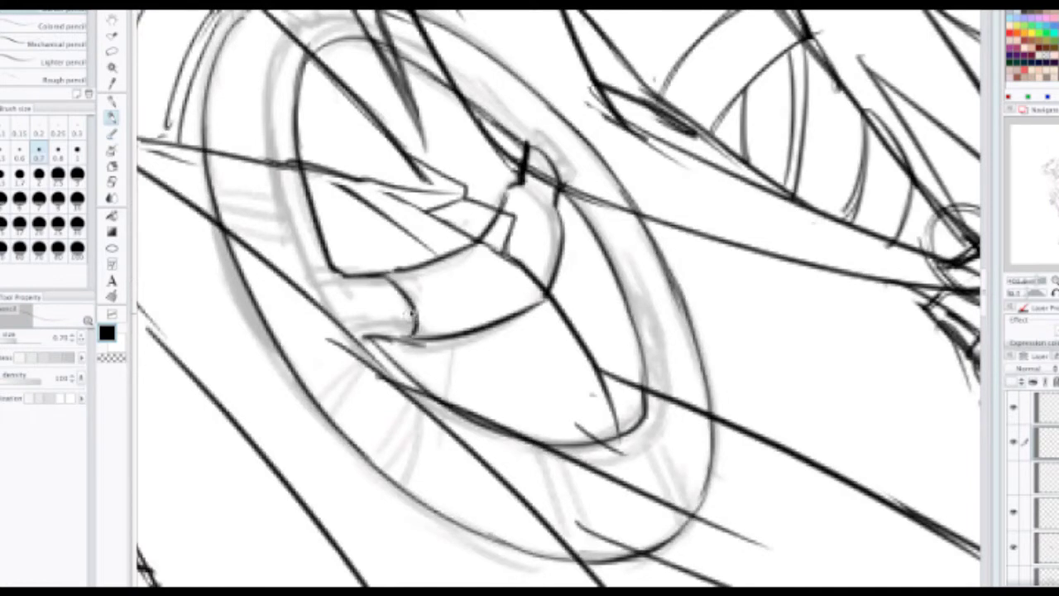
{"action": "left_click_drag", "start_coordinate": [521, 184], "coordinate": [555, 207]}
{"action": "key", "text": "ctrl+z"}
{"action": "scroll", "coordinate": [537, 205], "scroll_direction": "down", "scroll_amount": 3}
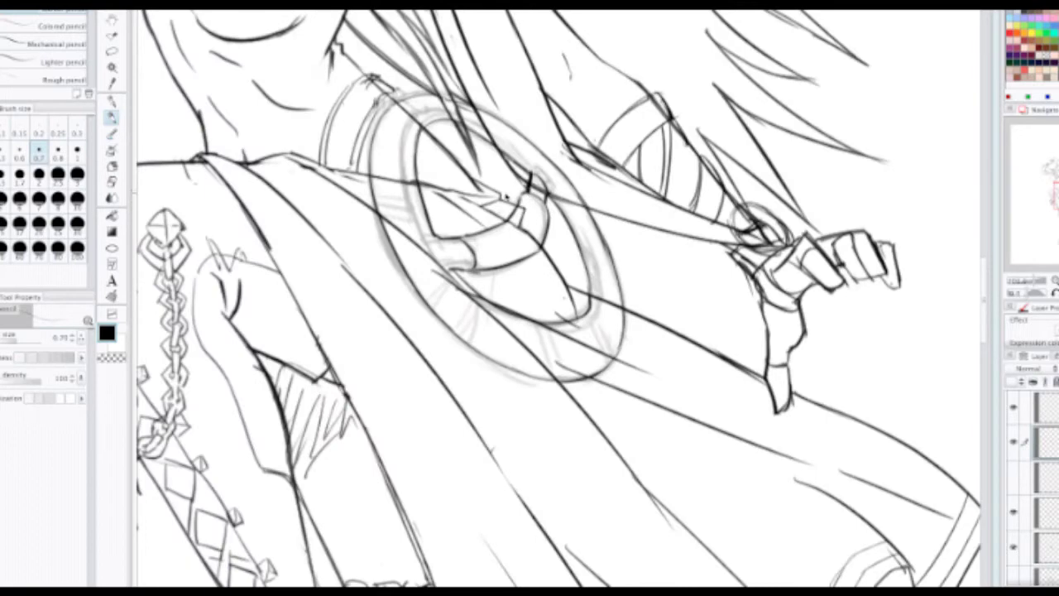
{"action": "scroll", "coordinate": [506, 187], "scroll_direction": "down", "scroll_amount": 1}
{"action": "scroll", "coordinate": [494, 181], "scroll_direction": "up", "scroll_amount": 1}
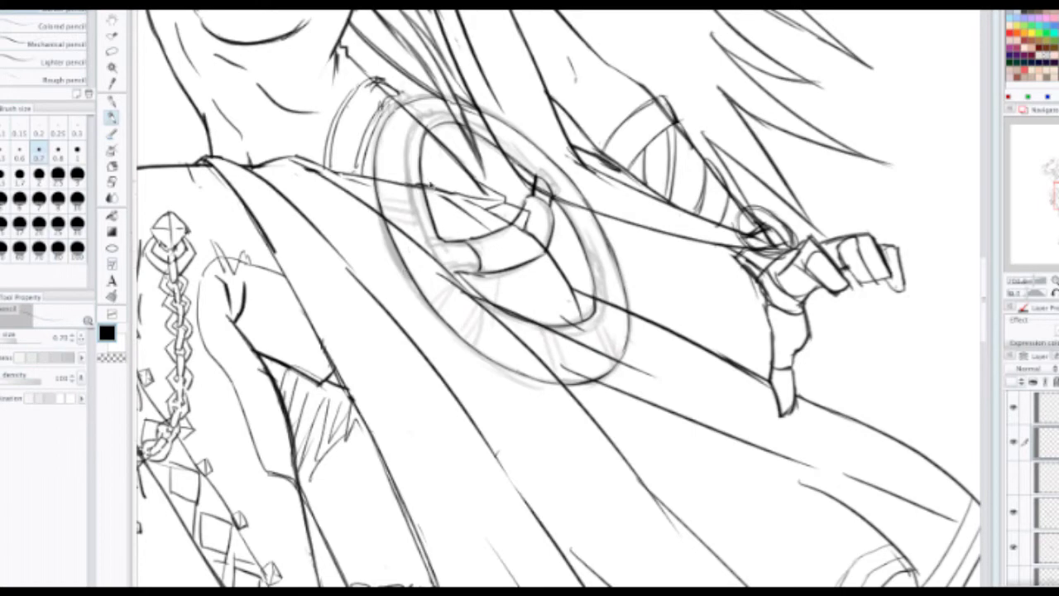
Step: Erase the left edge of the ornament's upper opening and try redrawing it with a single long stroke
{"action": "scroll", "coordinate": [432, 188], "scroll_direction": "down", "scroll_amount": 1}
{"action": "left_click_drag", "start_coordinate": [432, 188], "coordinate": [436, 325]}
{"action": "scroll", "coordinate": [447, 325], "scroll_direction": "up", "scroll_amount": 2}
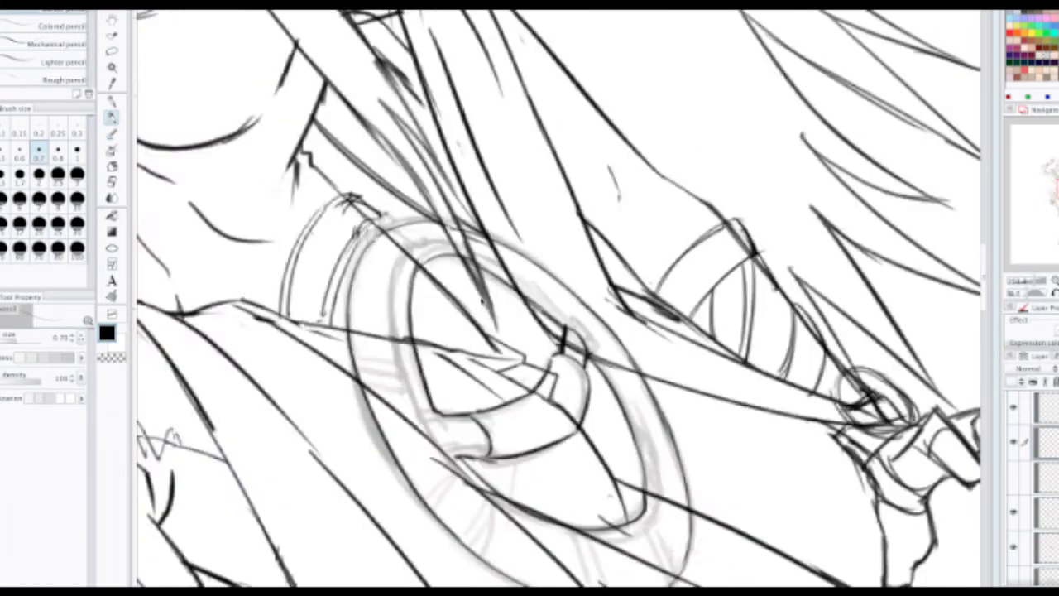
{"action": "scroll", "coordinate": [482, 302], "scroll_direction": "up", "scroll_amount": 3}
{"action": "key", "text": "e"}
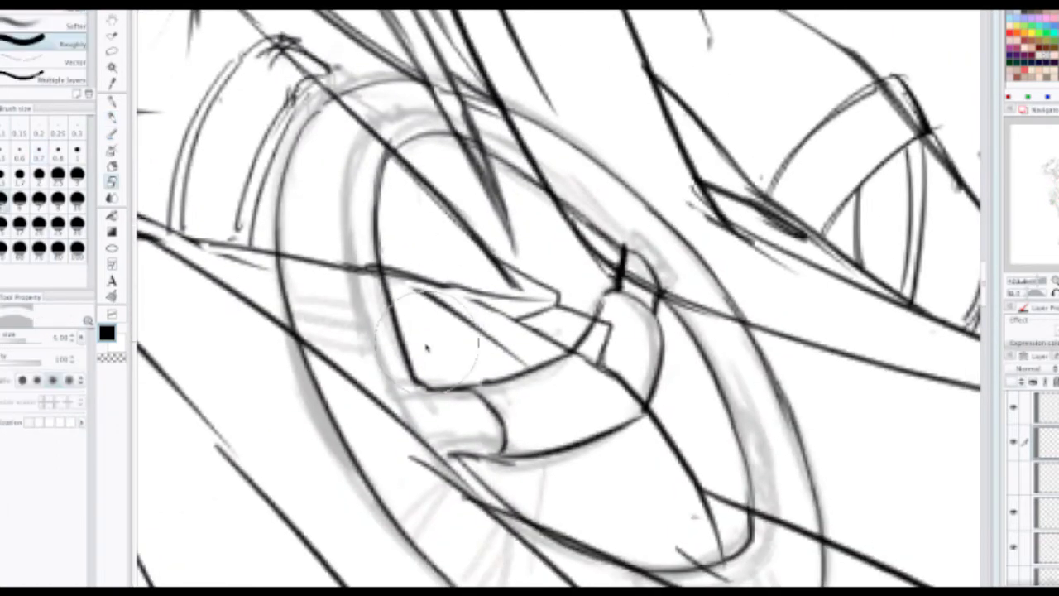
{"action": "left_click_drag", "start_coordinate": [426, 343], "coordinate": [407, 184]}
{"action": "key", "text": "p"}
{"action": "left_click_drag", "start_coordinate": [386, 150], "coordinate": [399, 298]}
{"action": "key", "text": "ctrl+z"}
{"action": "left_click_drag", "start_coordinate": [387, 148], "coordinate": [409, 336]}
{"action": "key", "text": "ctrl+z"}
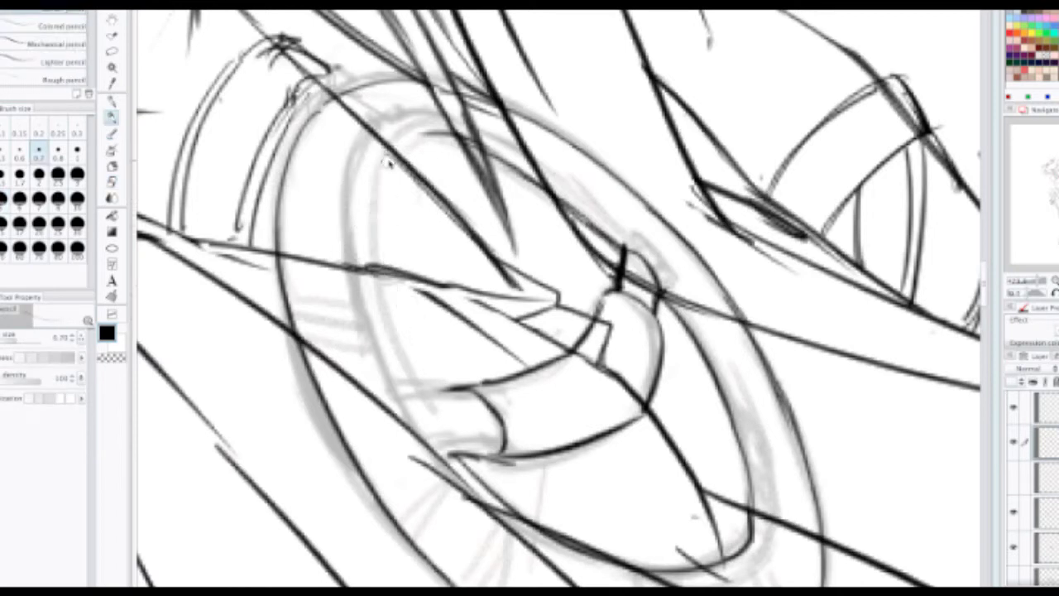
Step: Redraw the upper opening's left edge as a smoother line joining the rounded top and the crossbar, undoing misplaced strokes
{"action": "left_click_drag", "start_coordinate": [386, 159], "coordinate": [404, 363]}
{"action": "mouse_move", "coordinate": [378, 283]}
{"action": "left_mouse_down"}
{"action": "mouse_move", "coordinate": [423, 389]}
{"action": "mouse_move", "coordinate": [463, 386]}
{"action": "left_mouse_up"}
{"action": "mouse_move", "coordinate": [381, 175]}
{"action": "left_mouse_down"}
{"action": "mouse_move", "coordinate": [439, 137]}
{"action": "mouse_move", "coordinate": [381, 212]}
{"action": "left_mouse_up"}
{"action": "key", "text": "ctrl+z"}
{"action": "key", "text": "ctrl+z"}
{"action": "left_click_drag", "start_coordinate": [416, 133], "coordinate": [378, 203]}
{"action": "key", "text": "ctrl+z"}
{"action": "mouse_move", "coordinate": [384, 166]}
{"action": "left_mouse_down"}
{"action": "mouse_move", "coordinate": [420, 133]}
{"action": "mouse_move", "coordinate": [374, 190]}
{"action": "mouse_move", "coordinate": [459, 131]}
{"action": "left_mouse_up"}
{"action": "key", "text": "ctrl+z"}
{"action": "key", "text": "ctrl+z"}
{"action": "key", "text": "ctrl+z"}
{"action": "key", "text": "ctrl+z"}
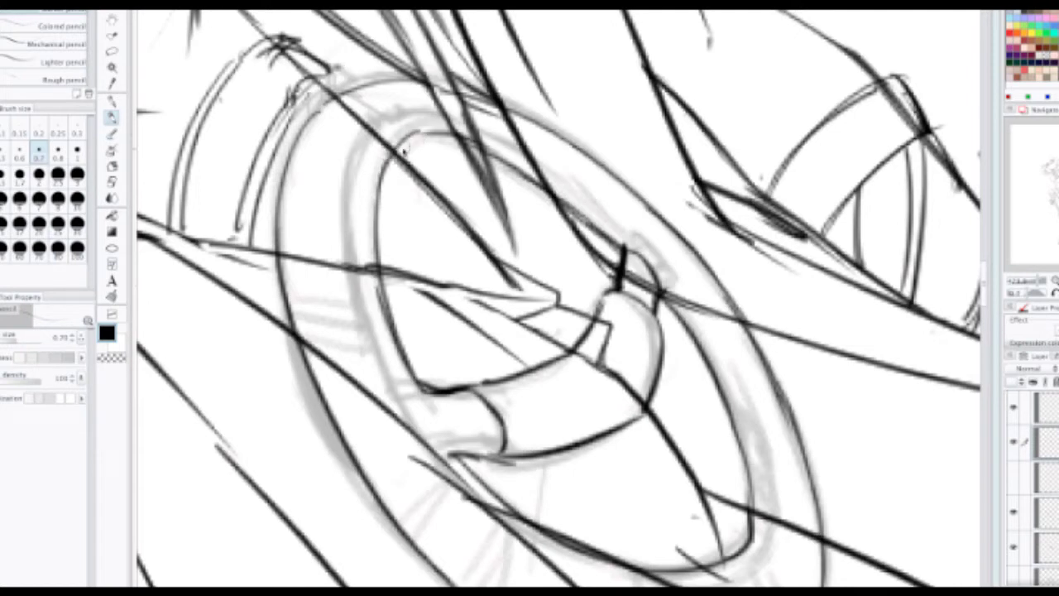
{"action": "left_click_drag", "start_coordinate": [392, 153], "coordinate": [467, 142]}
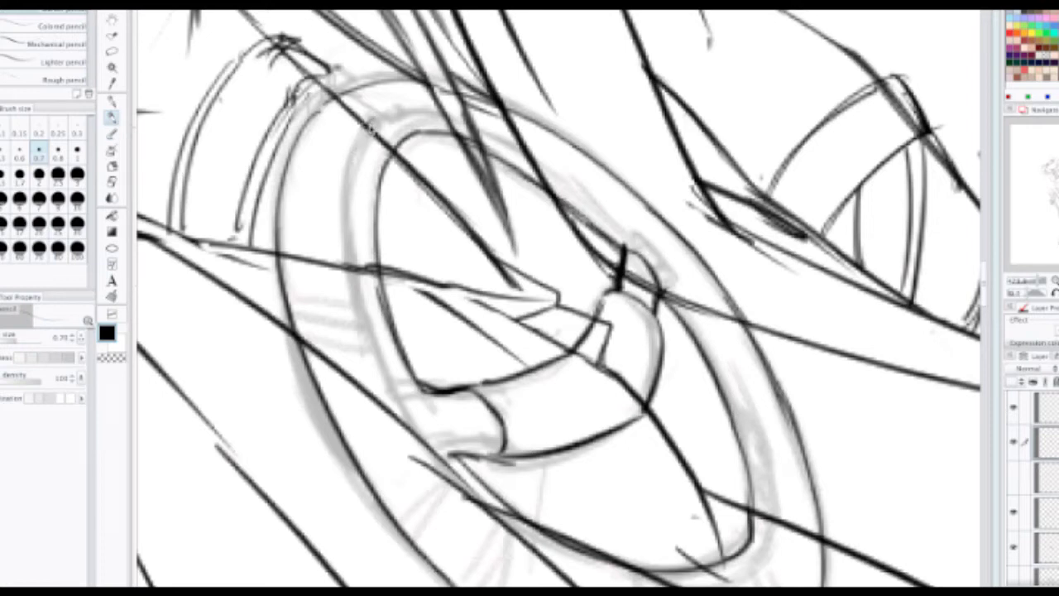
Step: Ink the inner rim line parallel to the upper opening's left edge, ending it at the crossbar
{"action": "left_click_drag", "start_coordinate": [374, 121], "coordinate": [354, 249]}
{"action": "left_click_drag", "start_coordinate": [349, 182], "coordinate": [369, 299]}
{"action": "key", "text": "ctrl+z"}
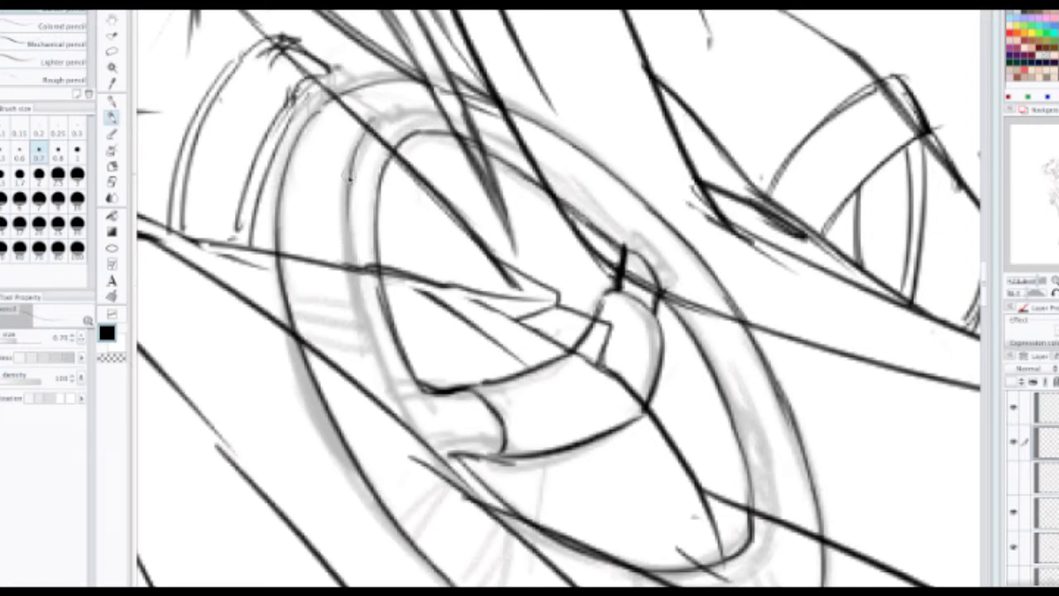
{"action": "left_click_drag", "start_coordinate": [350, 177], "coordinate": [374, 377]}
{"action": "key", "text": "ctrl+z"}
{"action": "left_click_drag", "start_coordinate": [348, 197], "coordinate": [376, 378]}
{"action": "mouse_move", "coordinate": [373, 338]}
{"action": "left_mouse_down"}
{"action": "mouse_move", "coordinate": [408, 409]}
{"action": "mouse_move", "coordinate": [435, 397]}
{"action": "left_mouse_up"}
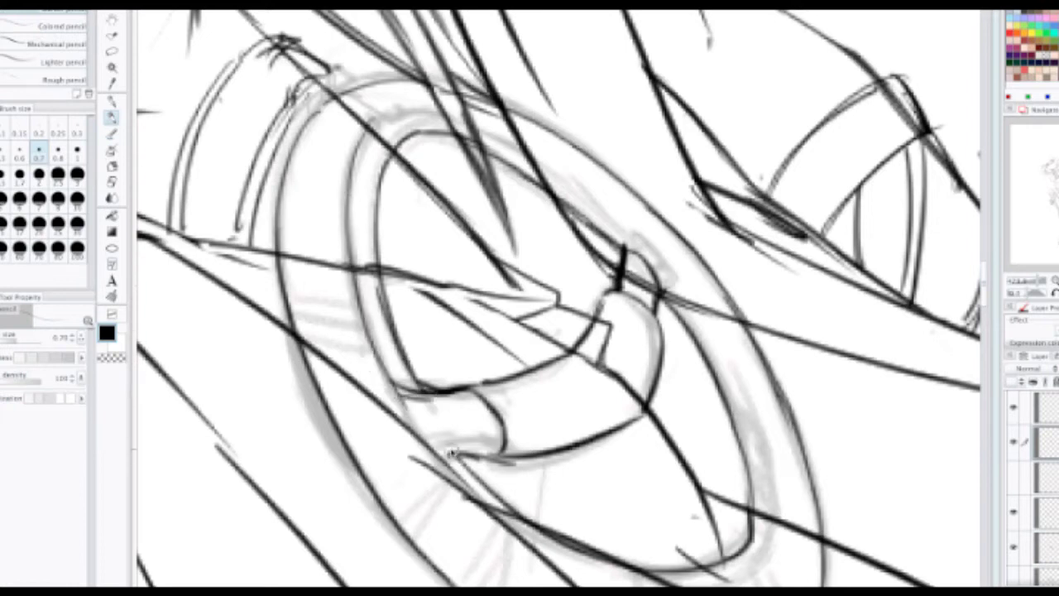
Step: Ink the small hooked rim line beneath the crossbar's left end and add a short stroke at its right tip
{"action": "left_click_drag", "start_coordinate": [443, 453], "coordinate": [503, 447]}
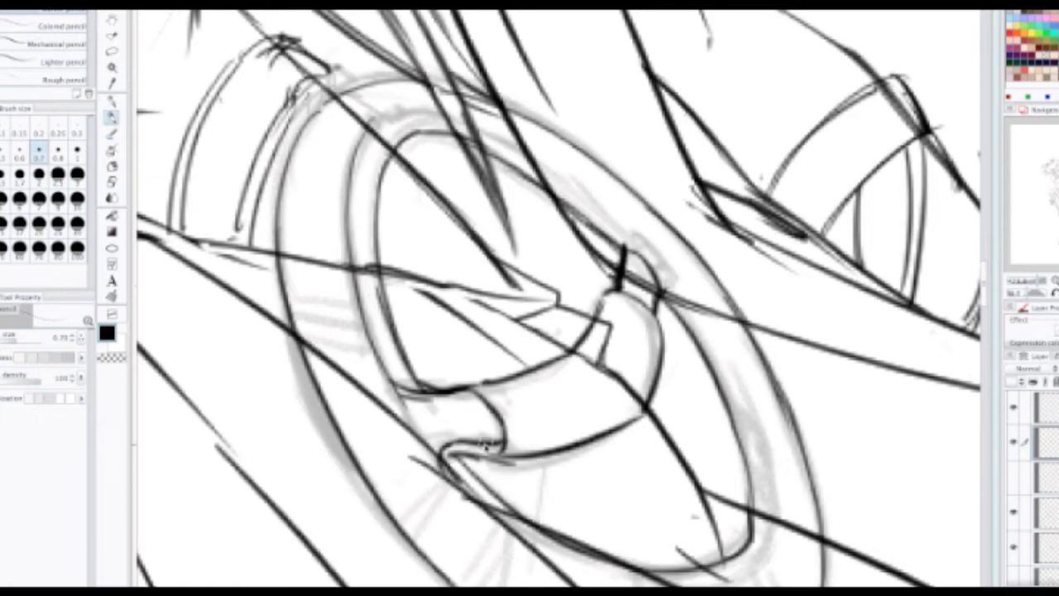
{"action": "mouse_move", "coordinate": [650, 316]}
{"action": "left_mouse_down"}
{"action": "mouse_move", "coordinate": [645, 266]}
{"action": "mouse_move", "coordinate": [656, 298]}
{"action": "left_mouse_up"}
{"action": "scroll", "coordinate": [657, 298], "scroll_direction": "down", "scroll_amount": 5}
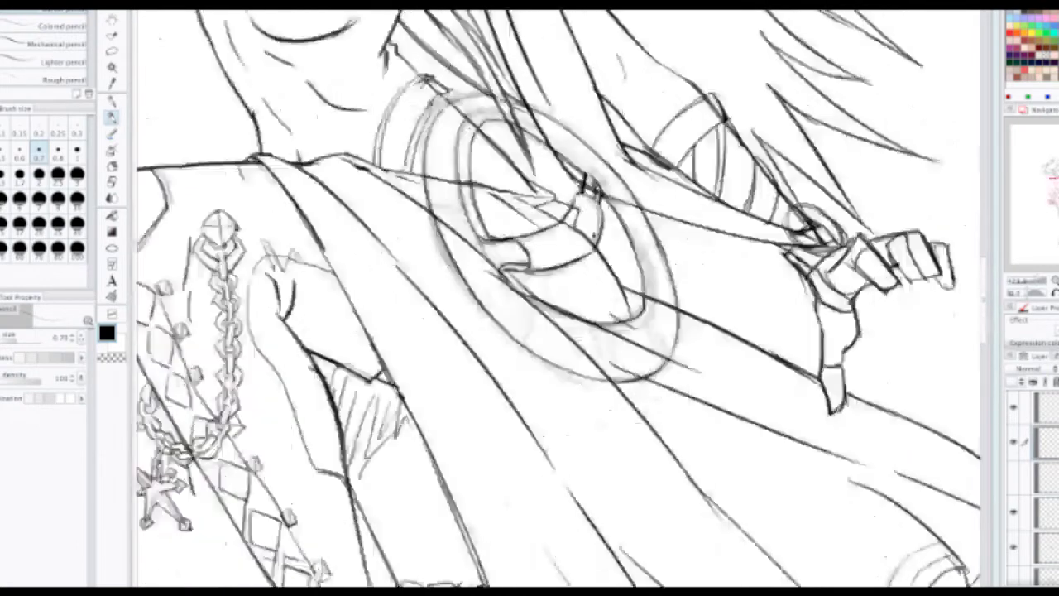
Step: Ink the outer rim line alongside the lower opening's right edge, undoing the misplaced first stroke
{"action": "left_click_drag", "start_coordinate": [594, 236], "coordinate": [612, 300]}
{"action": "scroll", "coordinate": [620, 271], "scroll_direction": "up", "scroll_amount": 5}
{"action": "left_click_drag", "start_coordinate": [571, 260], "coordinate": [573, 285]}
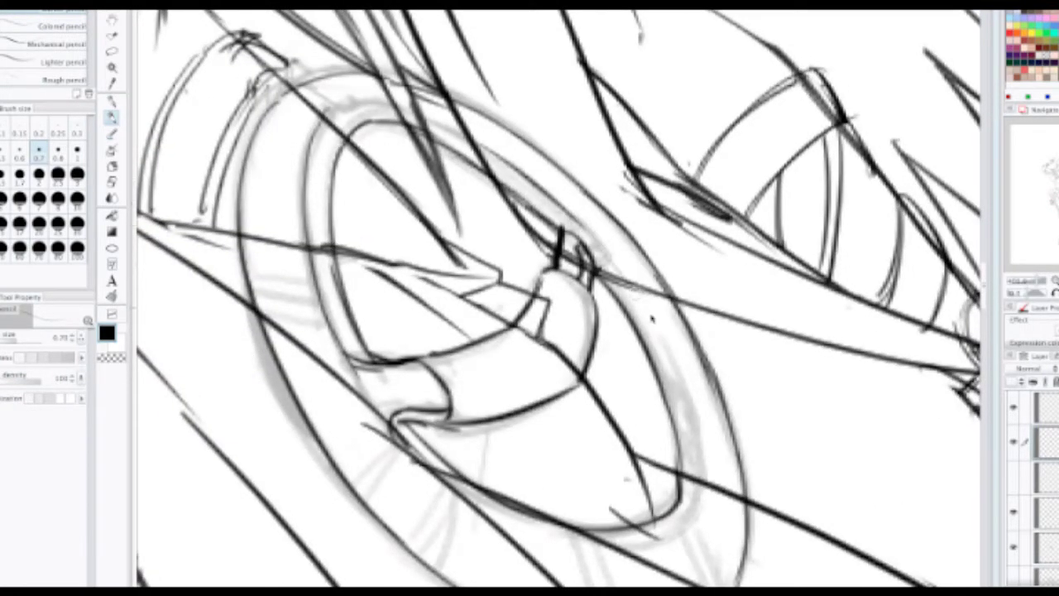
{"action": "key", "text": "ctrl+z"}
{"action": "left_click_drag", "start_coordinate": [622, 276], "coordinate": [678, 364]}
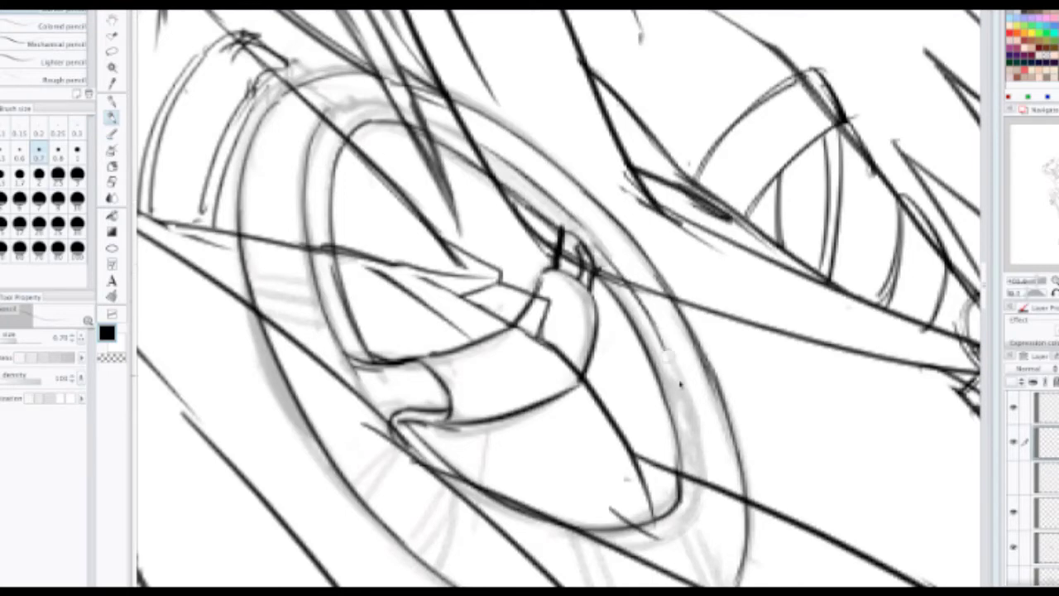
Step: Continue the rim line around the lower opening's rounded bottom and back along its lower left edge
{"action": "left_click_drag", "start_coordinate": [663, 434], "coordinate": [605, 280]}
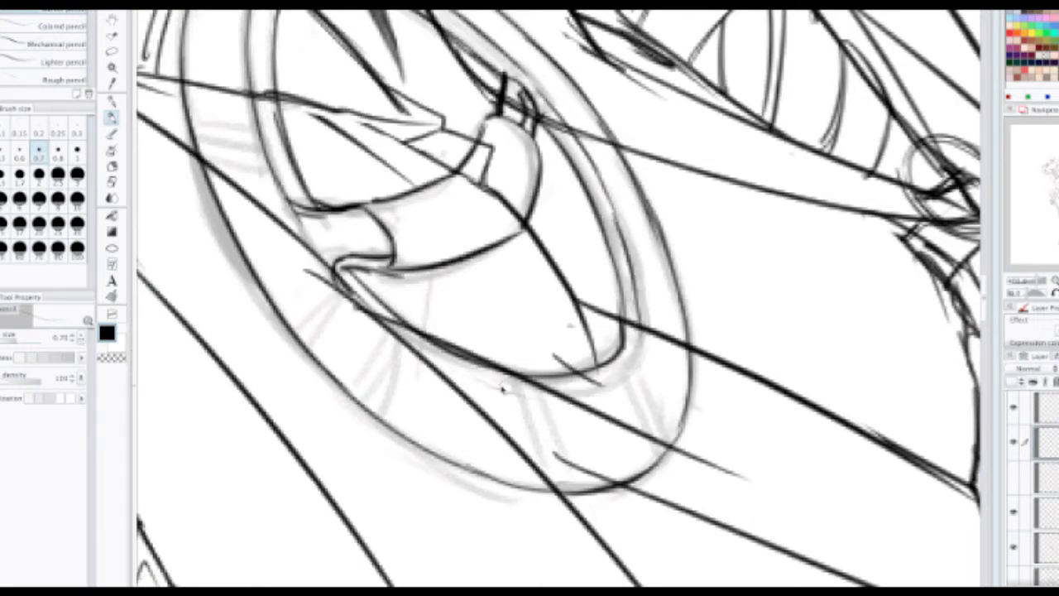
{"action": "mouse_move", "coordinate": [498, 387]}
{"action": "left_mouse_down"}
{"action": "mouse_move", "coordinate": [620, 379]}
{"action": "mouse_move", "coordinate": [639, 341]}
{"action": "mouse_move", "coordinate": [632, 273]}
{"action": "left_mouse_up"}
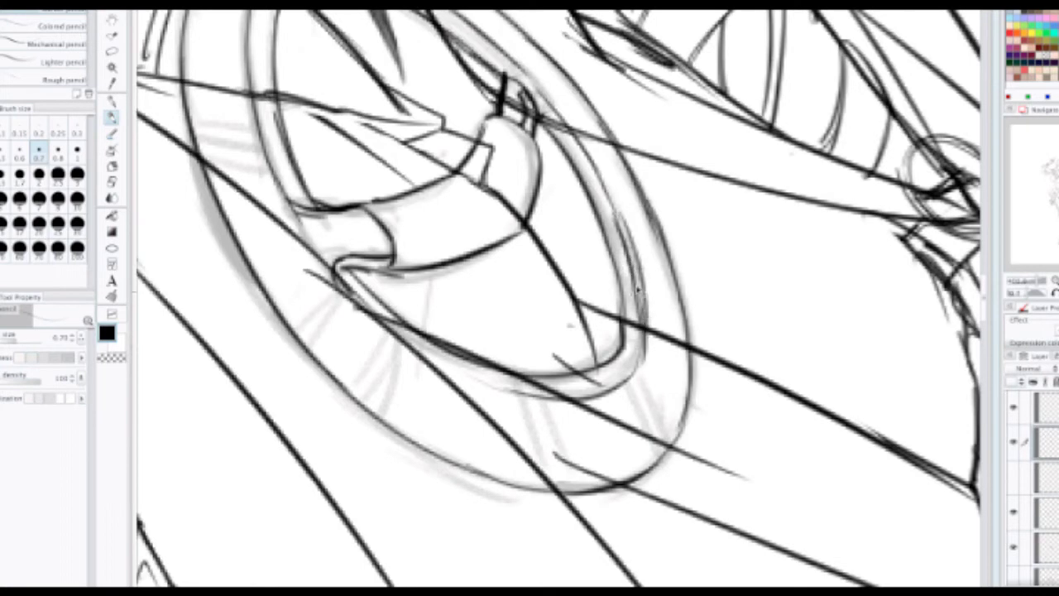
{"action": "left_click_drag", "start_coordinate": [614, 217], "coordinate": [619, 287]}
{"action": "scroll", "coordinate": [611, 243], "scroll_direction": "down", "scroll_amount": 2}
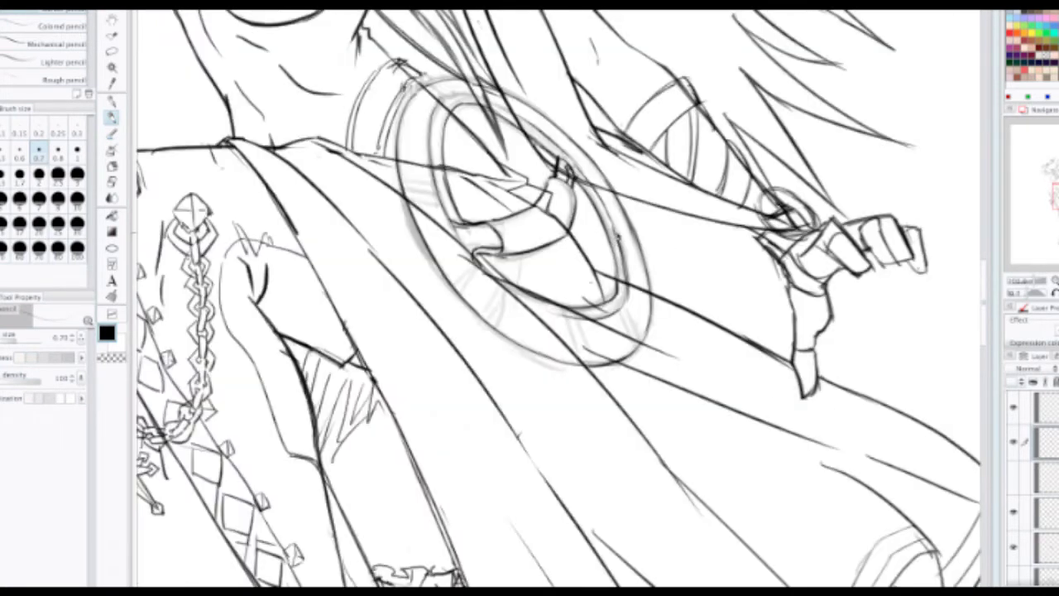
{"action": "scroll", "coordinate": [619, 220], "scroll_direction": "up", "scroll_amount": 1}
{"action": "scroll", "coordinate": [609, 212], "scroll_direction": "up", "scroll_amount": 3}
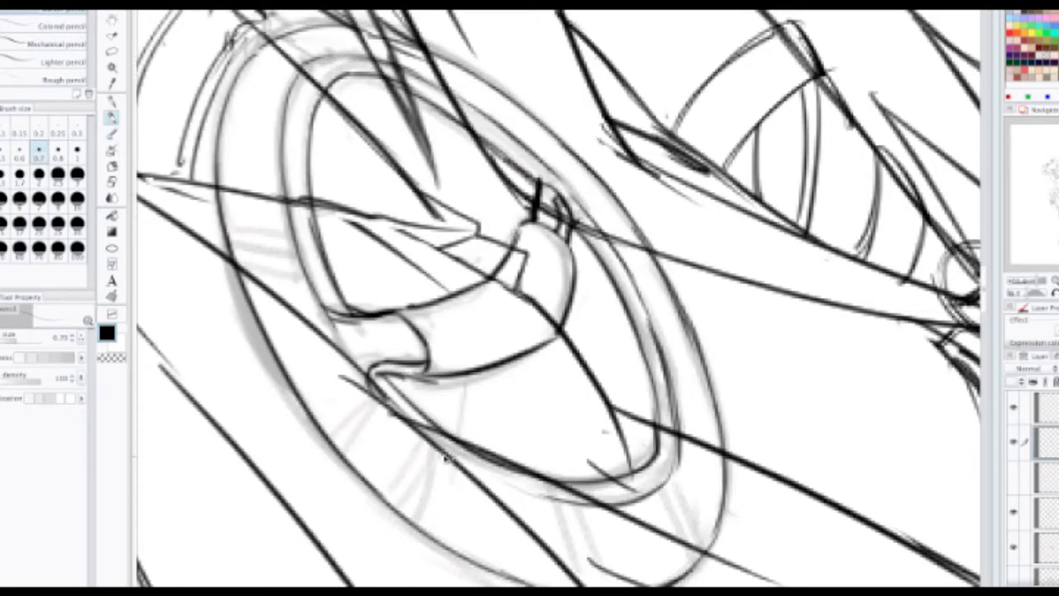
{"action": "mouse_move", "coordinate": [460, 463]}
{"action": "left_mouse_down"}
{"action": "mouse_move", "coordinate": [559, 505]}
{"action": "mouse_move", "coordinate": [592, 507]}
{"action": "left_mouse_up"}
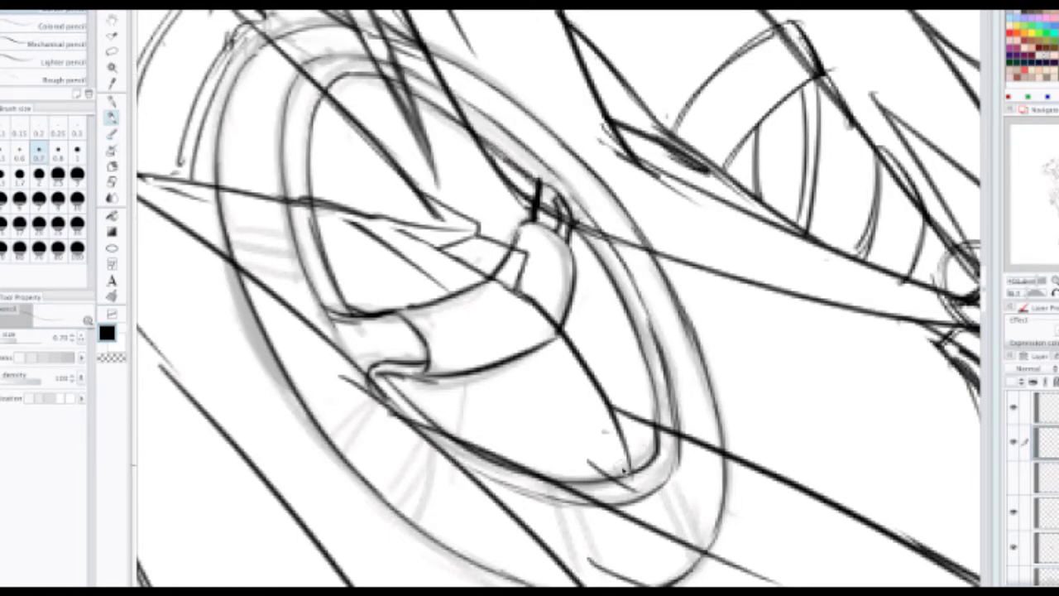
Step: Ink short divider lines across the ornament's outer band at its lower right, undoing and redrawing misplaced strokes
{"action": "mouse_move", "coordinate": [637, 477]}
{"action": "left_mouse_down"}
{"action": "mouse_move", "coordinate": [590, 386]}
{"action": "mouse_move", "coordinate": [663, 447]}
{"action": "left_mouse_up"}
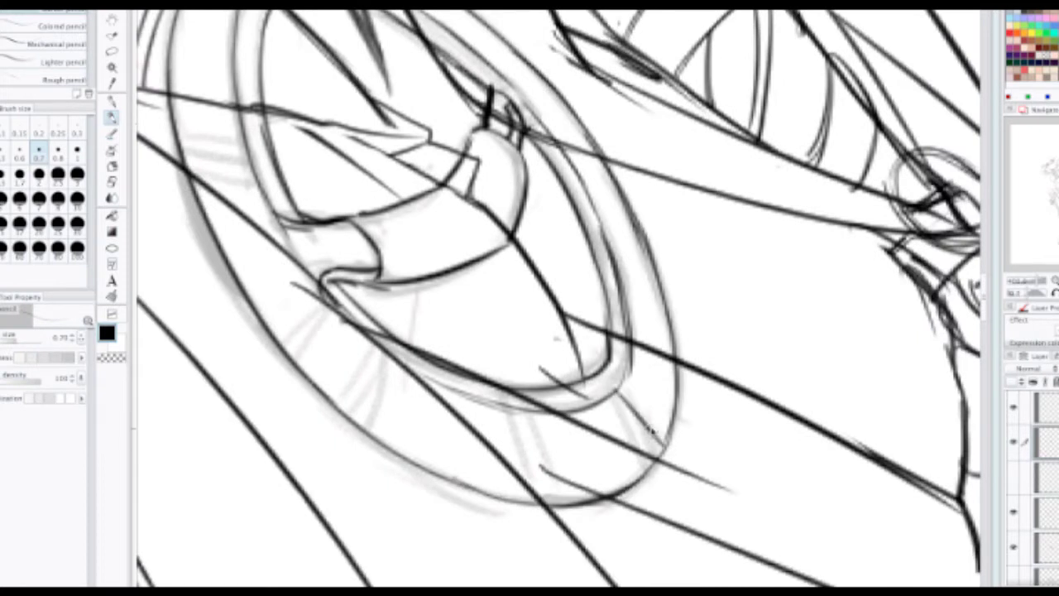
{"action": "key", "text": "ctrl+z"}
{"action": "left_click_drag", "start_coordinate": [623, 391], "coordinate": [666, 453]}
{"action": "key", "text": "ctrl+z"}
{"action": "left_click_drag", "start_coordinate": [630, 383], "coordinate": [675, 429]}
{"action": "key", "text": "ctrl+z"}
{"action": "left_click_drag", "start_coordinate": [630, 379], "coordinate": [680, 427]}
{"action": "key", "text": "ctrl+z"}
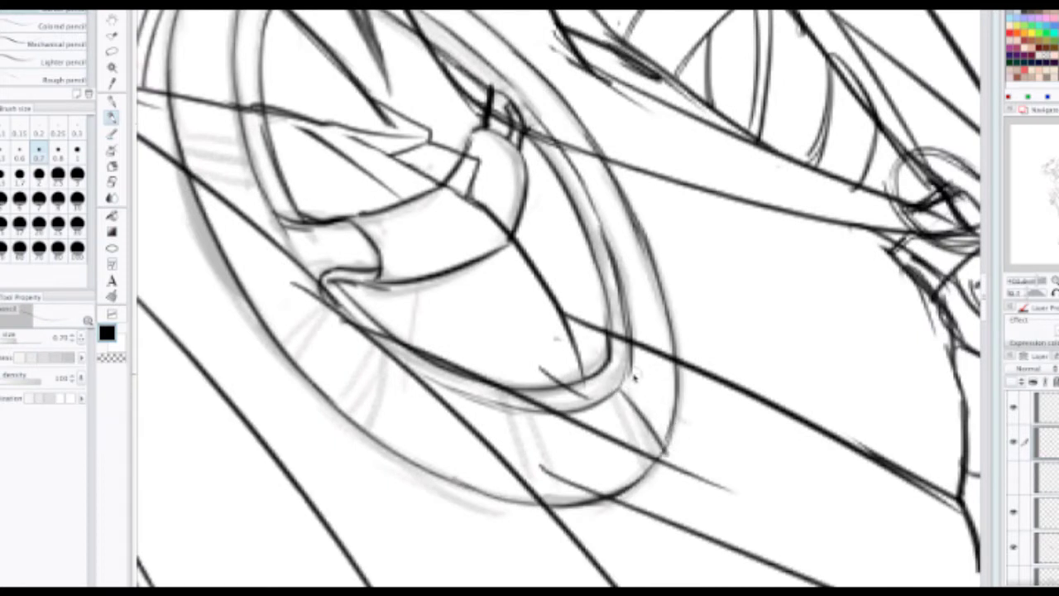
{"action": "mouse_move", "coordinate": [634, 377]}
{"action": "left_mouse_down"}
{"action": "mouse_move", "coordinate": [673, 413]}
{"action": "mouse_move", "coordinate": [674, 404]}
{"action": "left_mouse_up"}
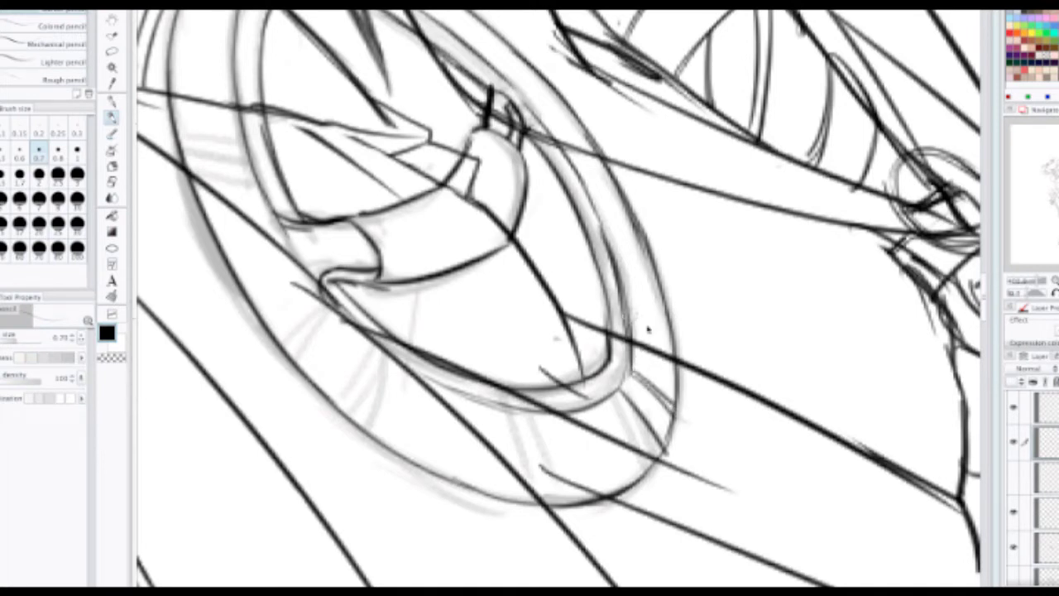
{"action": "left_click_drag", "start_coordinate": [631, 313], "coordinate": [675, 338]}
Step: Ink thin divider lines across the bottom of the ornament's outer band, redrawing them after undoing earlier tries
{"action": "mouse_move", "coordinate": [512, 413]}
{"action": "left_mouse_down"}
{"action": "mouse_move", "coordinate": [541, 438]}
{"action": "mouse_move", "coordinate": [554, 489]}
{"action": "left_mouse_up"}
{"action": "key", "text": "ctrl+z"}
{"action": "left_click_drag", "start_coordinate": [528, 417], "coordinate": [556, 477]}
{"action": "key", "text": "ctrl+z"}
{"action": "key", "text": "ctrl+z"}
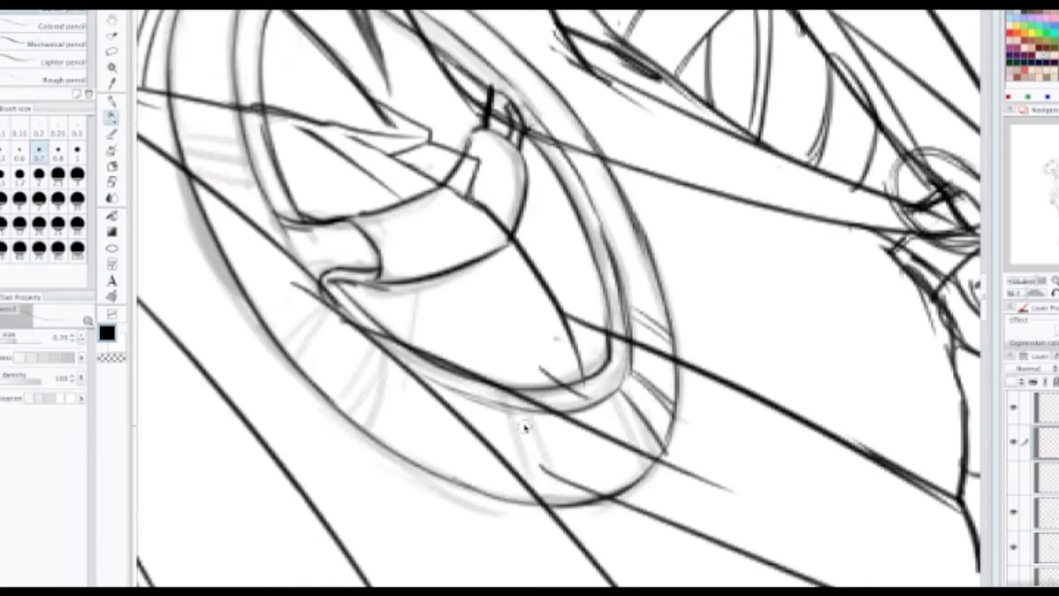
{"action": "left_click_drag", "start_coordinate": [525, 418], "coordinate": [550, 496]}
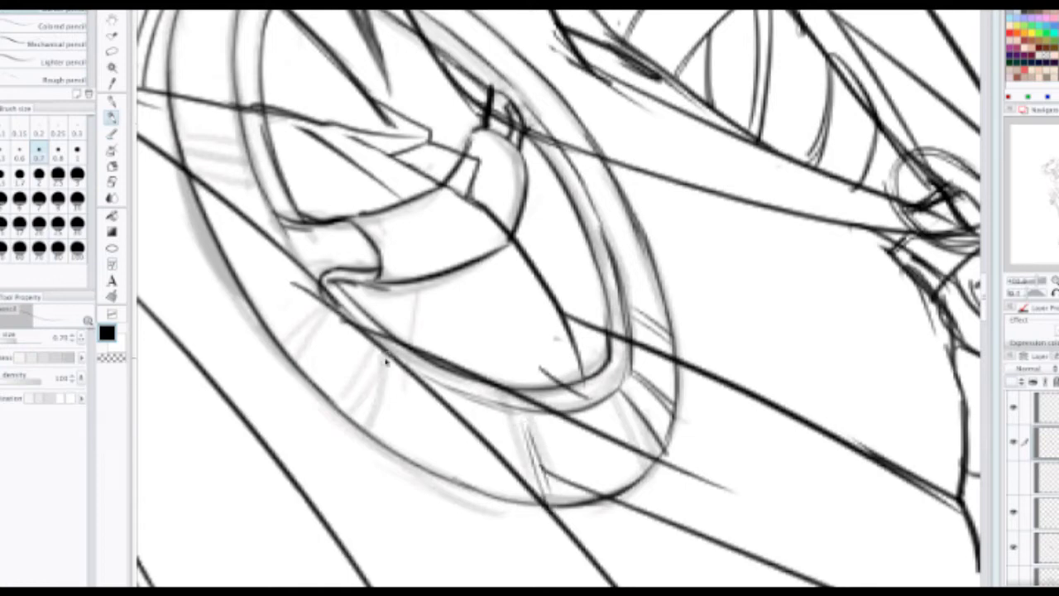
Step: Ink two divider lines across the outer band's lower left section, following the rough sketch
{"action": "left_click_drag", "start_coordinate": [361, 425], "coordinate": [386, 350]}
{"action": "key", "text": "ctrl+z"}
{"action": "left_click_drag", "start_coordinate": [366, 431], "coordinate": [380, 357]}
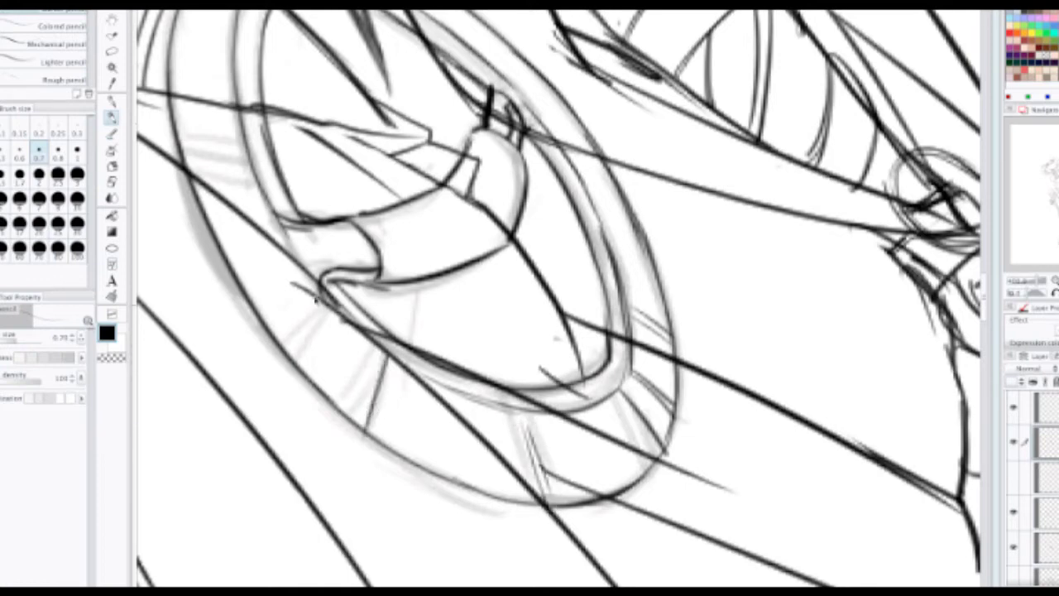
{"action": "left_click_drag", "start_coordinate": [321, 235], "coordinate": [338, 339]}
{"action": "left_click_drag", "start_coordinate": [289, 415], "coordinate": [312, 392]}
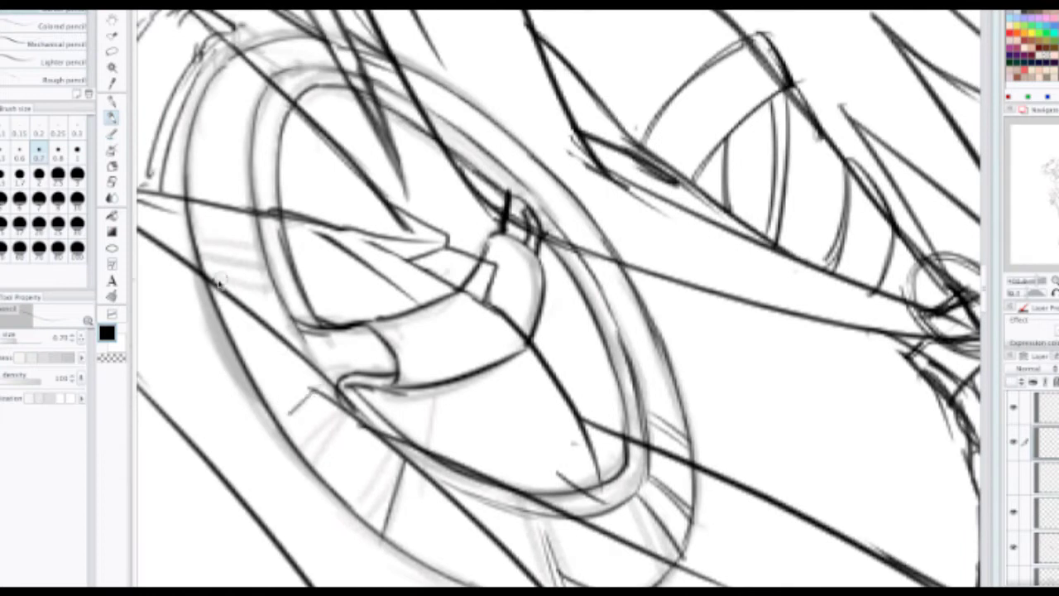
Step: Ink short divider lines across the outer band's left side and its upper right section
{"action": "left_click_drag", "start_coordinate": [209, 281], "coordinate": [275, 266]}
{"action": "key", "text": "ctrl+z"}
{"action": "left_click_drag", "start_coordinate": [207, 281], "coordinate": [275, 266]}
{"action": "key", "text": "ctrl+z"}
{"action": "left_click_drag", "start_coordinate": [210, 280], "coordinate": [263, 272]}
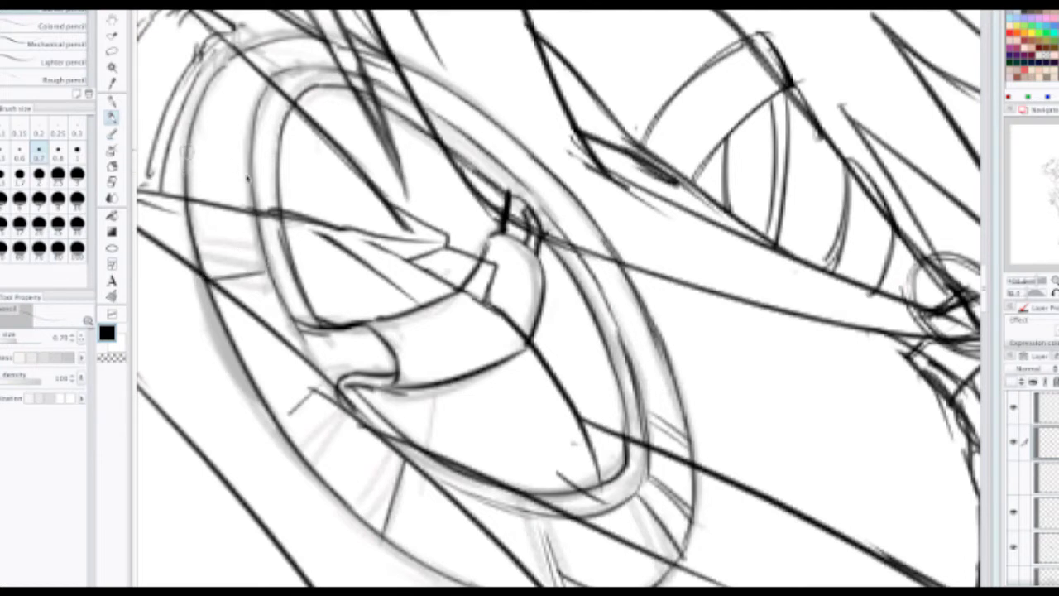
{"action": "left_click_drag", "start_coordinate": [187, 152], "coordinate": [245, 171]}
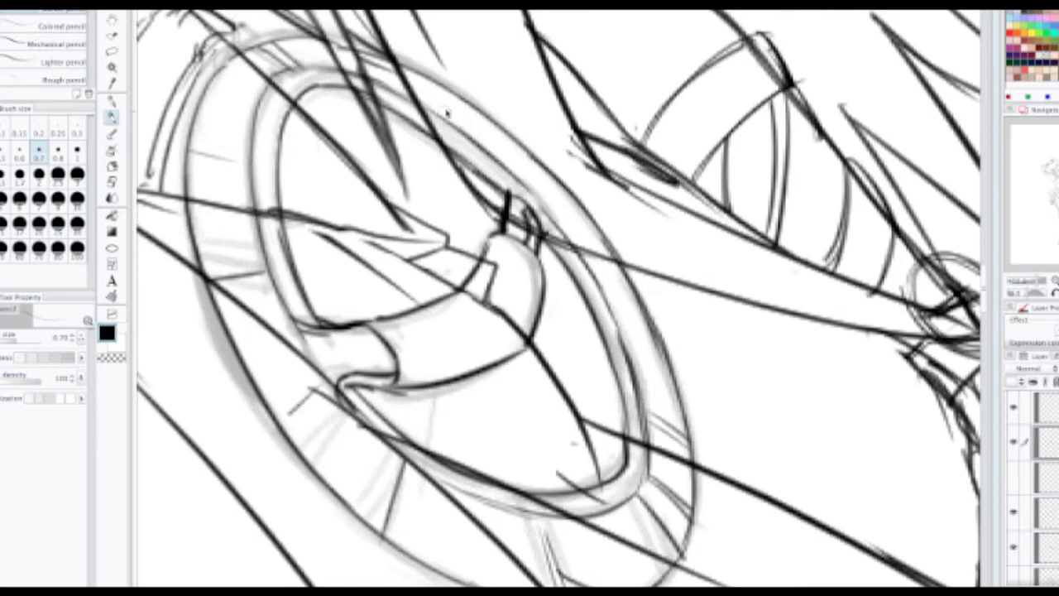
{"action": "mouse_move", "coordinate": [489, 149]}
{"action": "left_mouse_down"}
{"action": "mouse_move", "coordinate": [513, 180]}
{"action": "mouse_move", "coordinate": [468, 130]}
{"action": "left_mouse_up"}
{"action": "left_click_drag", "start_coordinate": [474, 116], "coordinate": [477, 138]}
Step: Toggle layer visibility to identify the ornament's rough sketch layer and hide it, keeping the line art layers shown
{"action": "scroll", "coordinate": [575, 205], "scroll_direction": "down", "scroll_amount": 3}
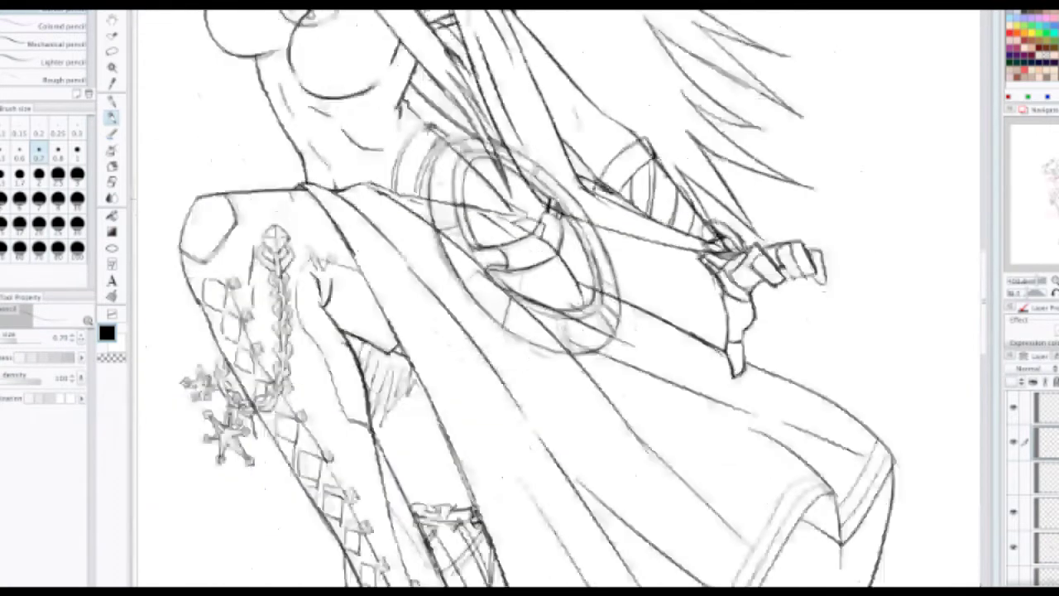
{"action": "scroll", "coordinate": [592, 194], "scroll_direction": "down", "scroll_amount": 1}
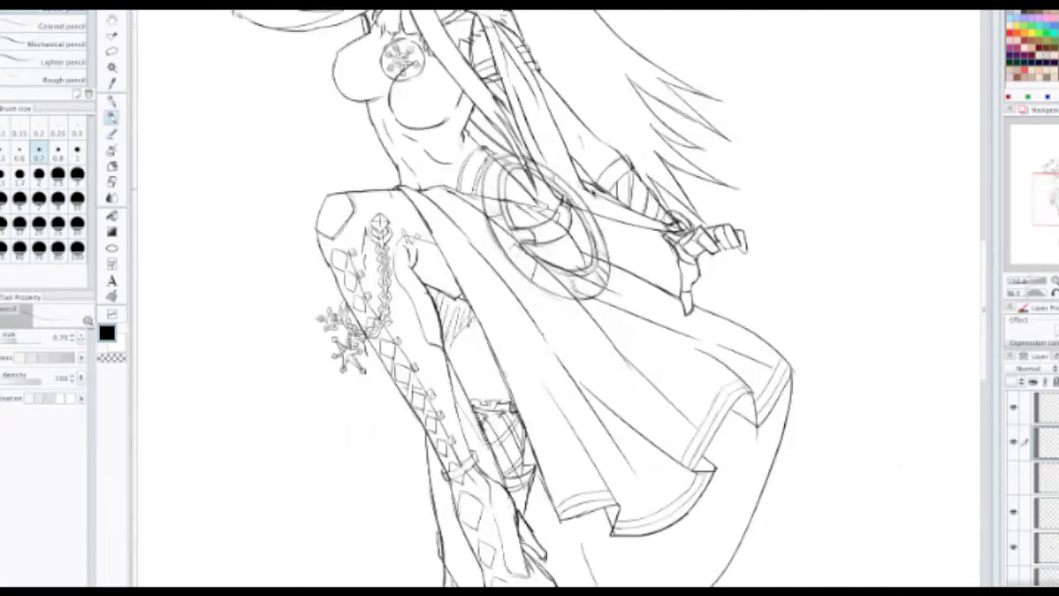
{"action": "scroll", "coordinate": [596, 192], "scroll_direction": "down", "scroll_amount": 1}
{"action": "scroll", "coordinate": [600, 197], "scroll_direction": "up", "scroll_amount": 1}
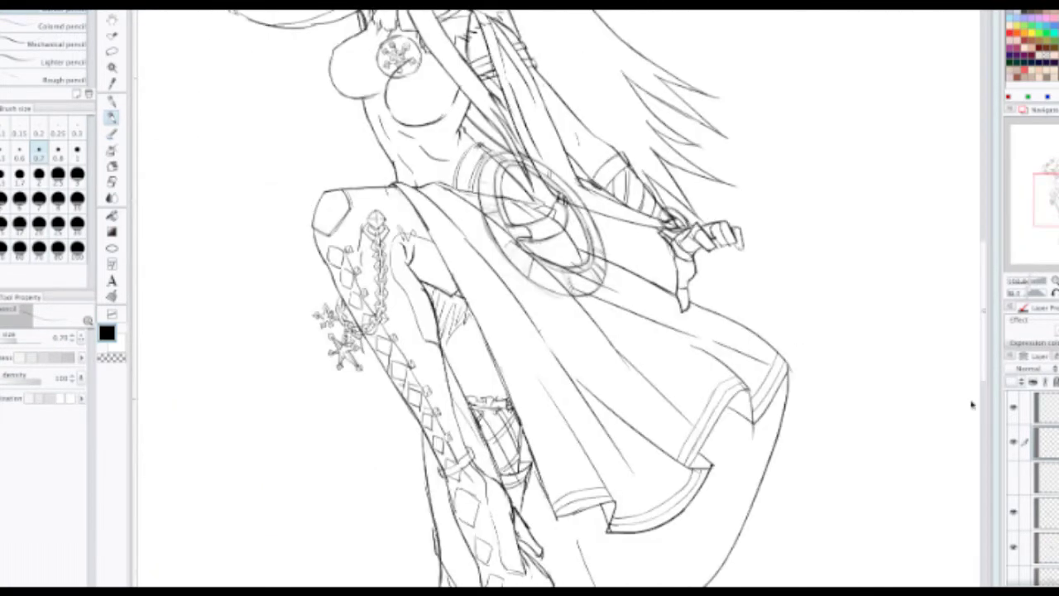
{"action": "left_click", "coordinate": [1015, 513]}
{"action": "left_click", "coordinate": [1014, 513]}
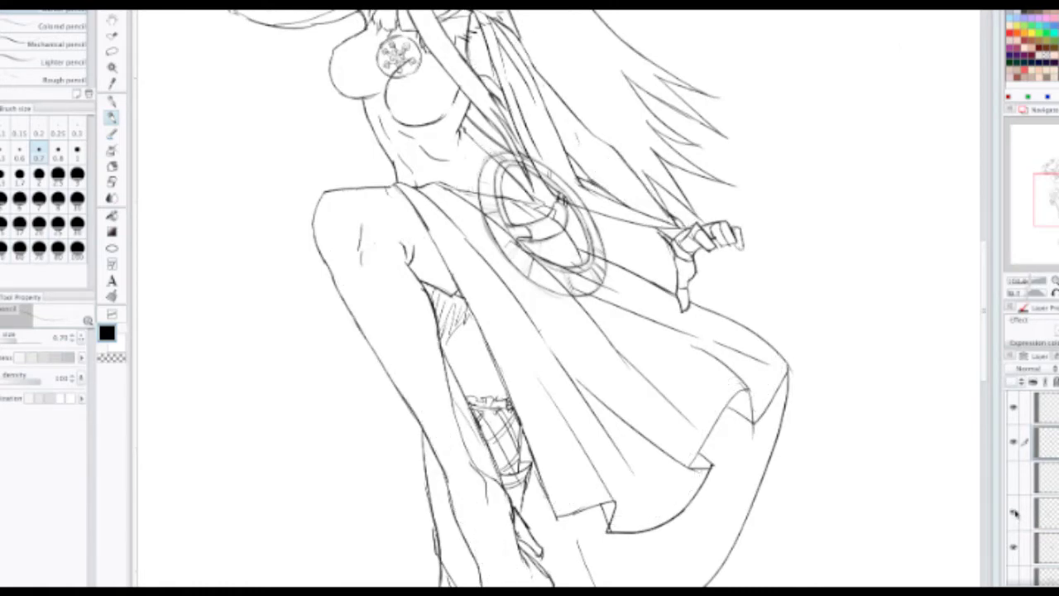
{"action": "left_click", "coordinate": [1018, 546]}
{"action": "left_click", "coordinate": [1015, 545]}
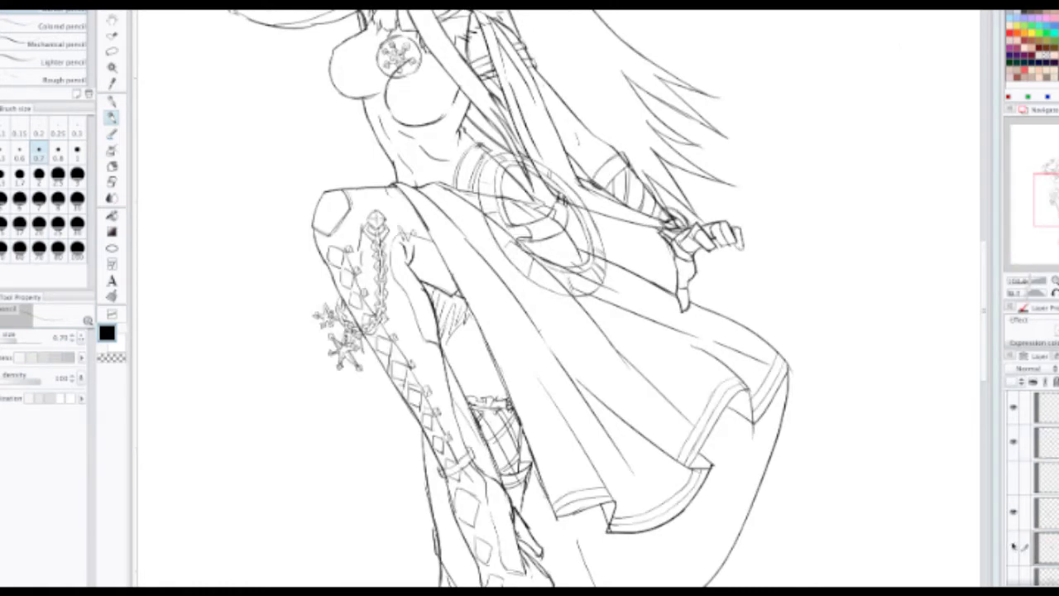
{"action": "scroll", "coordinate": [577, 277], "scroll_direction": "up", "scroll_amount": 6}
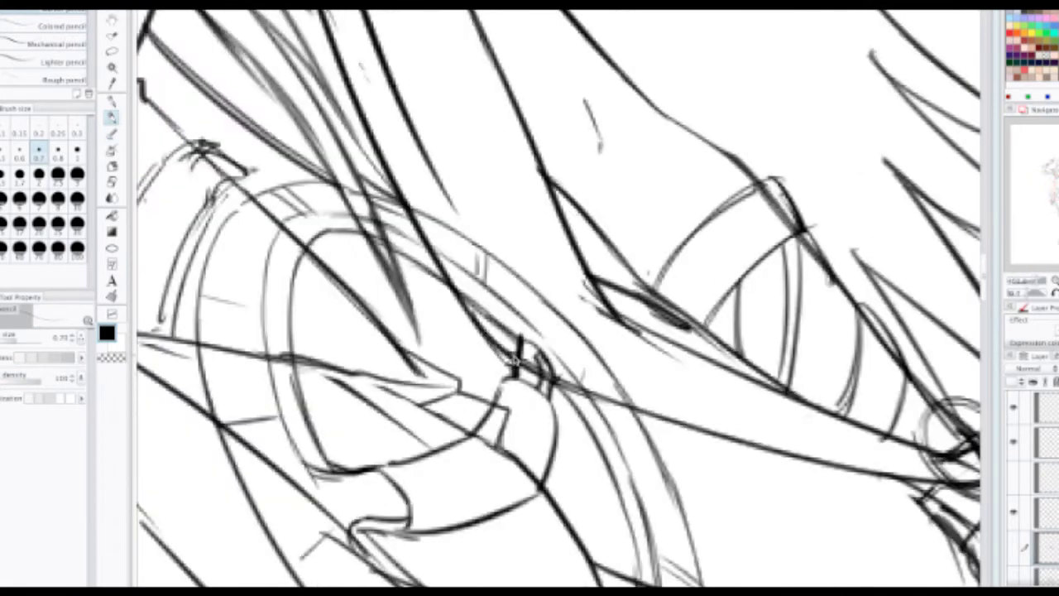
{"action": "mouse_move", "coordinate": [513, 361]}
{"action": "left_mouse_down"}
{"action": "mouse_move", "coordinate": [485, 361]}
{"action": "mouse_move", "coordinate": [407, 240]}
{"action": "mouse_move", "coordinate": [412, 227]}
{"action": "left_mouse_up"}
{"action": "key", "text": "e"}
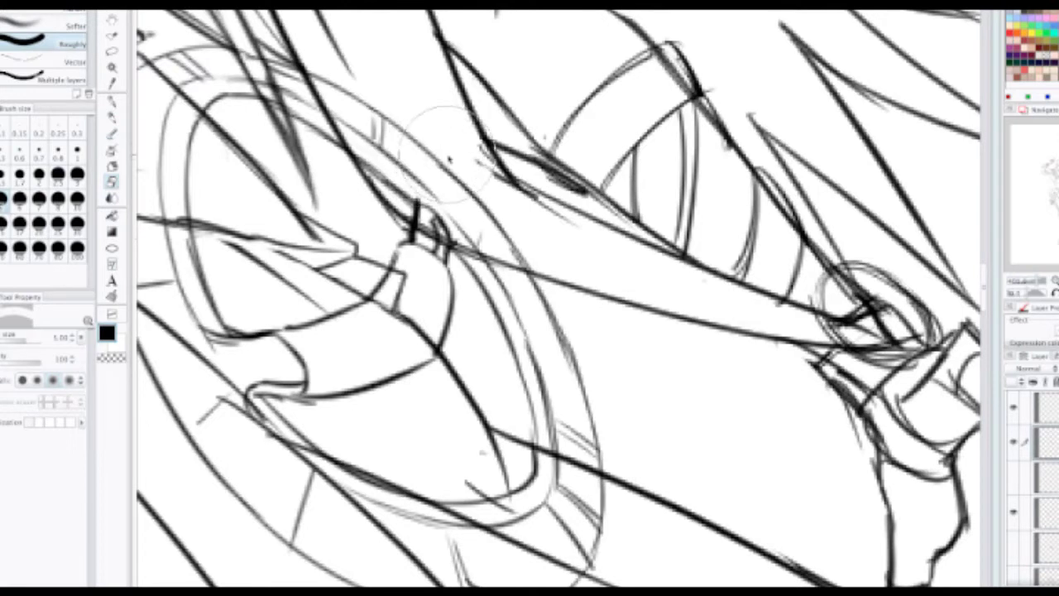
{"action": "key", "text": "b"}
{"action": "left_click_drag", "start_coordinate": [460, 159], "coordinate": [523, 242]}
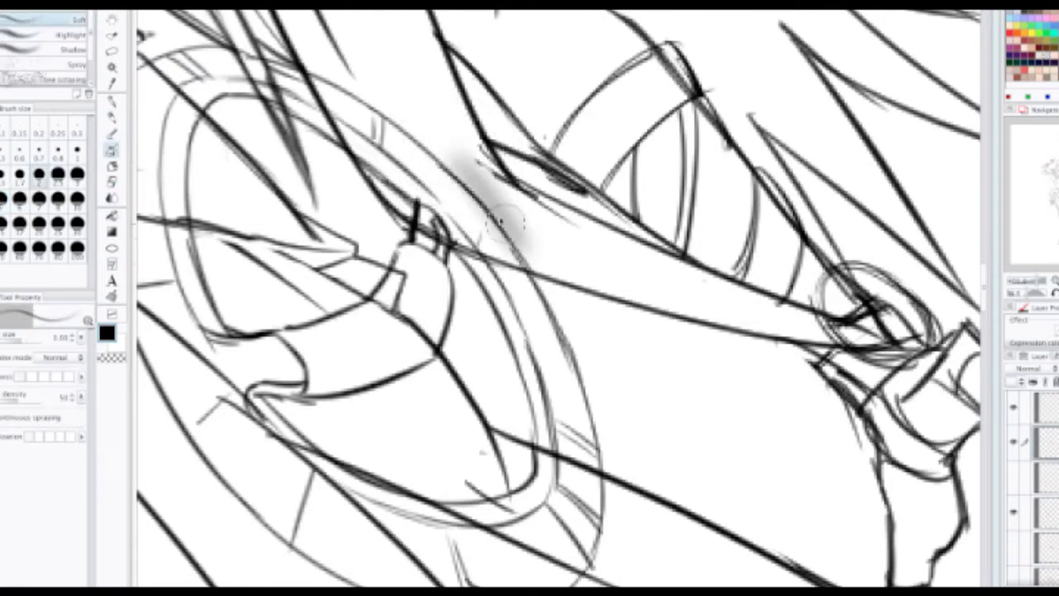
{"action": "key", "text": "ctrl+z"}
Step: Shrink the eraser and erase the ornament's outer contour along its upper right side
{"action": "key", "text": "e"}
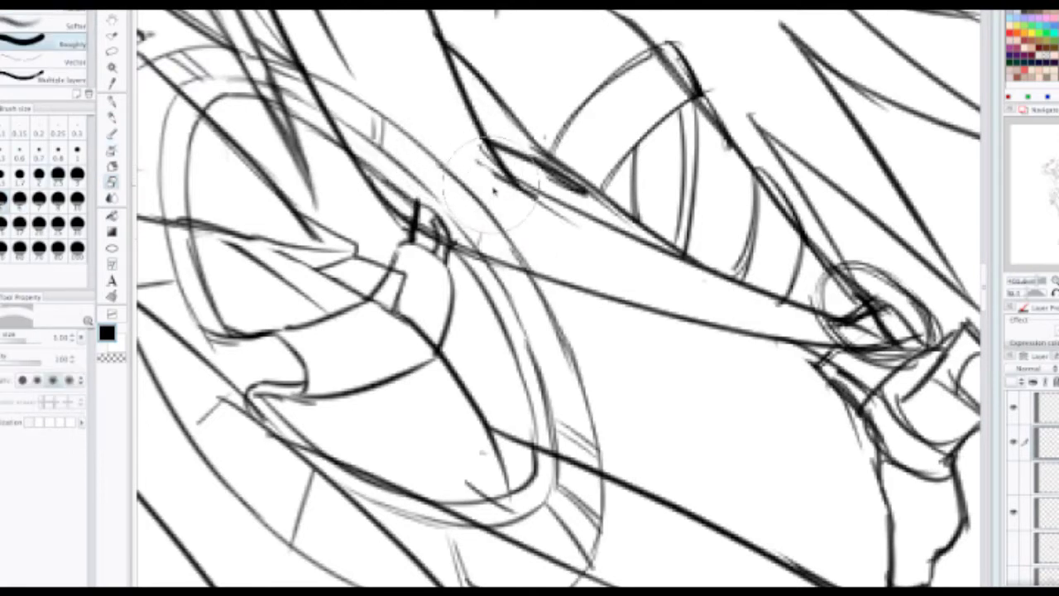
{"action": "key", "text": "bracketleft"}
{"action": "key", "text": "bracketleft"}
{"action": "key", "text": "bracketleft"}
{"action": "mouse_move", "coordinate": [443, 162]}
{"action": "left_mouse_down"}
{"action": "mouse_move", "coordinate": [525, 232]}
{"action": "mouse_move", "coordinate": [583, 323]}
{"action": "left_mouse_up"}
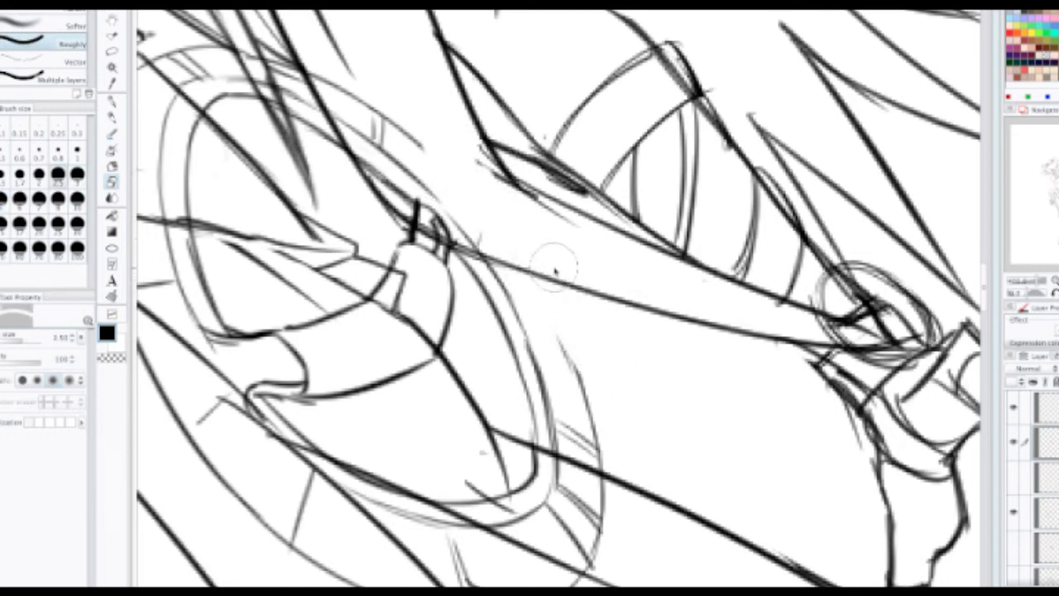
Step: Pencil the outer edge of the hip ring as one continuous curve, joining its upper part to the lower arc
{"action": "key", "text": "p"}
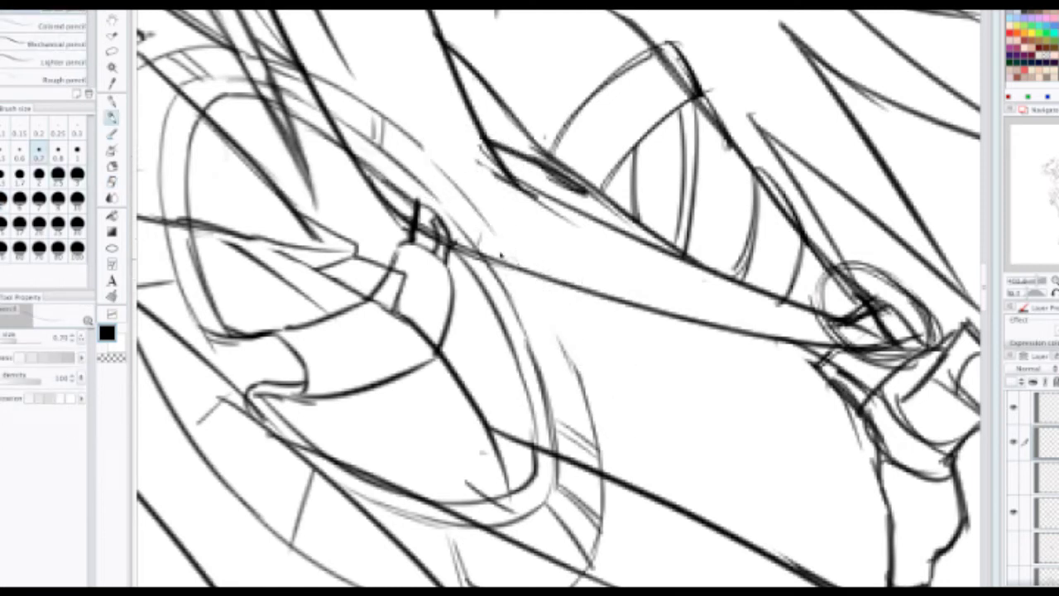
{"action": "mouse_move", "coordinate": [425, 150]}
{"action": "left_mouse_down"}
{"action": "mouse_move", "coordinate": [543, 307]}
{"action": "mouse_move", "coordinate": [505, 250]}
{"action": "mouse_move", "coordinate": [552, 323]}
{"action": "left_mouse_up"}
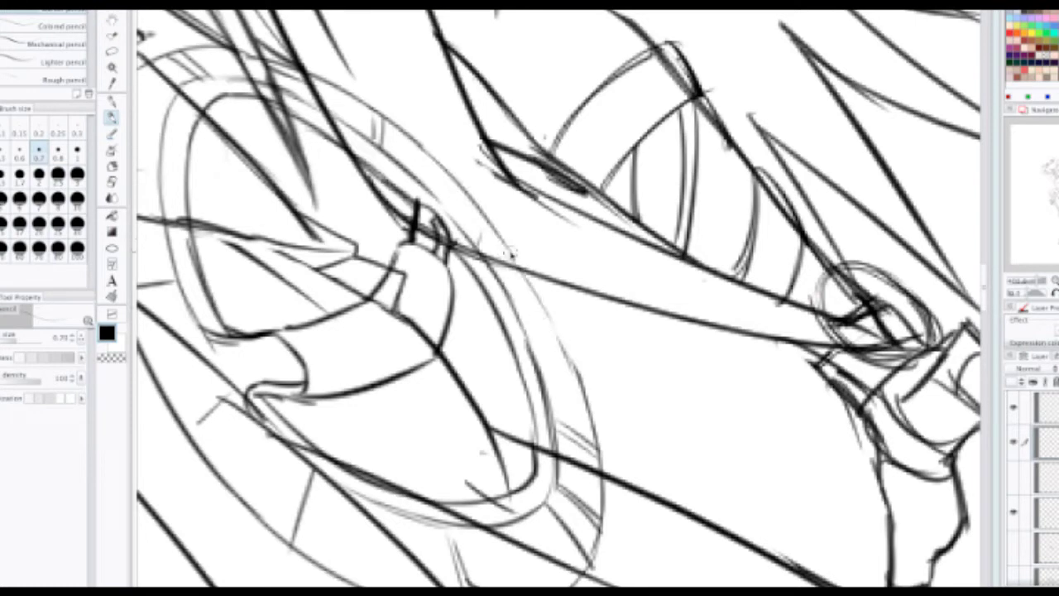
{"action": "left_click_drag", "start_coordinate": [513, 256], "coordinate": [572, 366]}
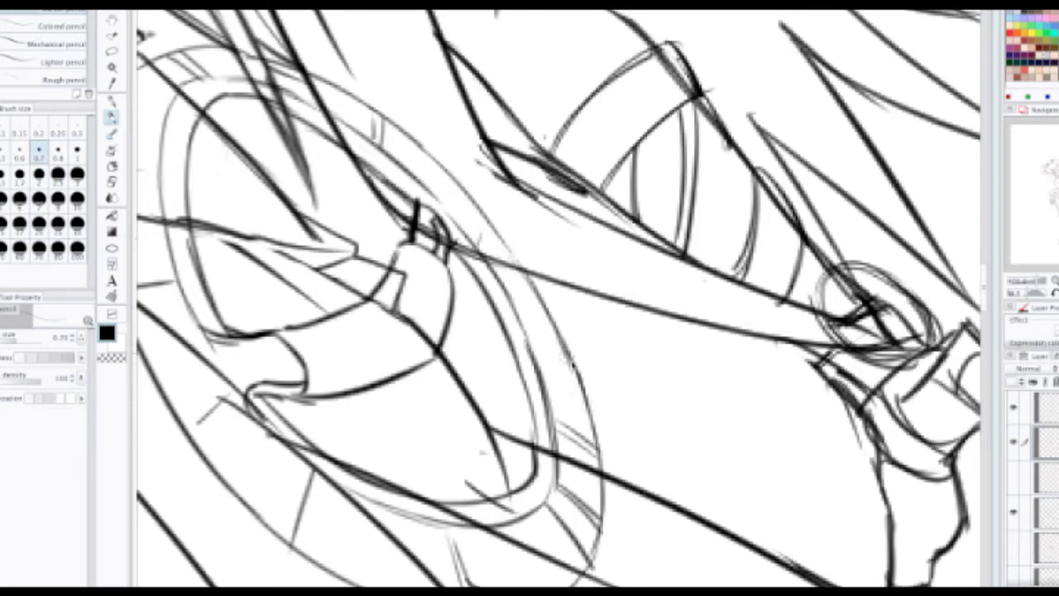
{"action": "scroll", "coordinate": [577, 279], "scroll_direction": "down", "scroll_amount": 2}
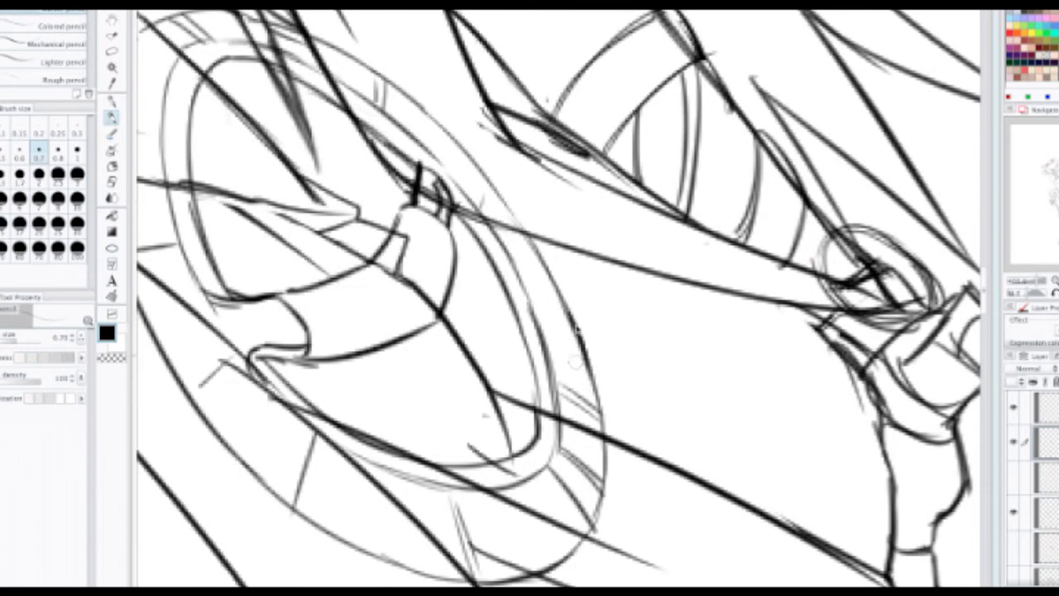
{"action": "scroll", "coordinate": [581, 308], "scroll_direction": "down", "scroll_amount": 3}
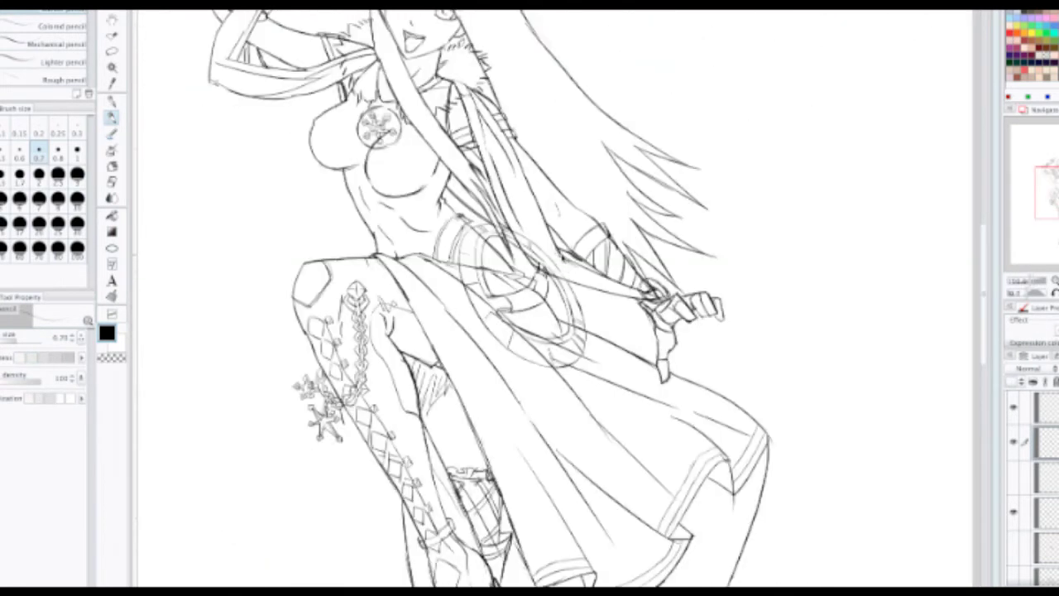
Step: Try a pencil stroke along the inner side of the hip ring near the waist
{"action": "scroll", "coordinate": [542, 283], "scroll_direction": "up", "scroll_amount": 3}
{"action": "scroll", "coordinate": [546, 286], "scroll_direction": "up", "scroll_amount": 1}
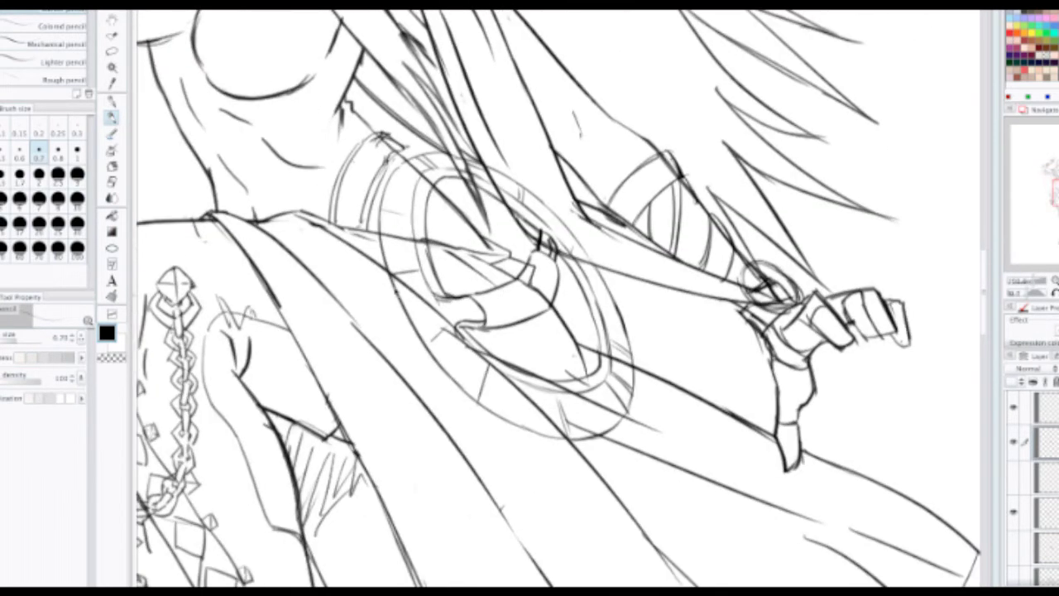
{"action": "key", "text": "e"}
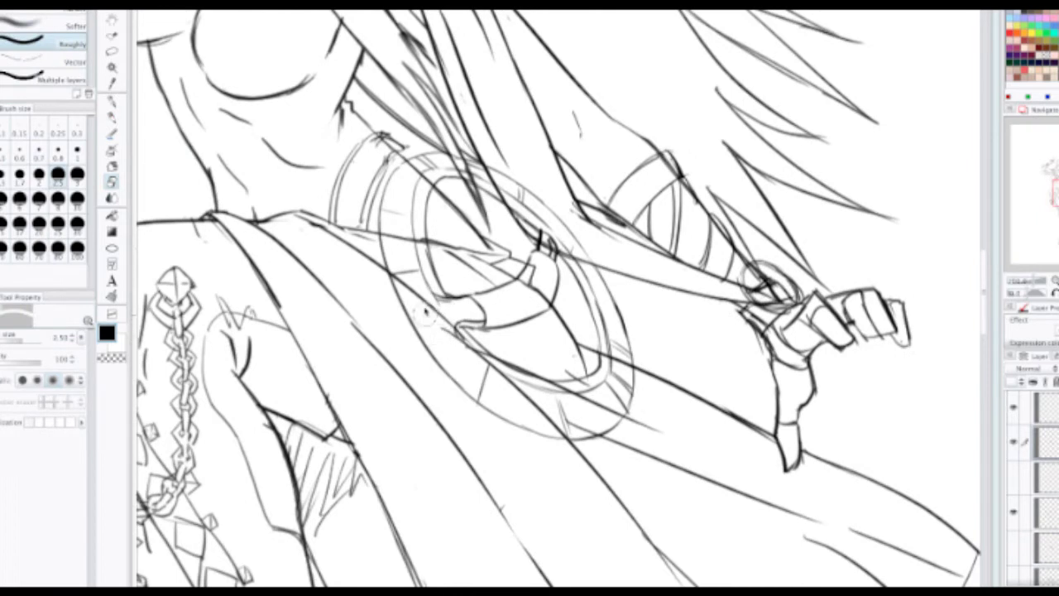
{"action": "key", "text": "p"}
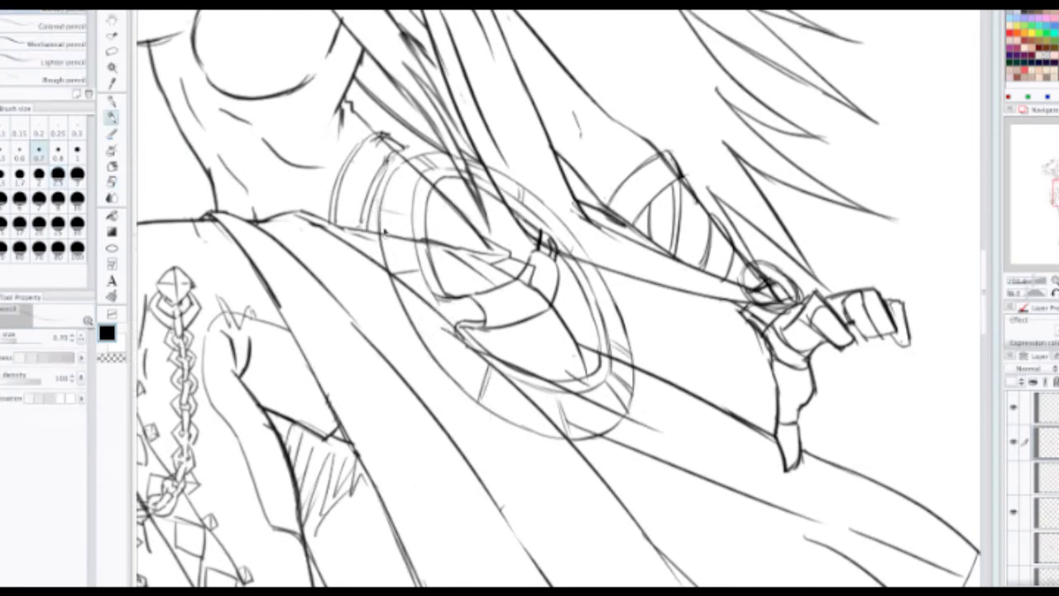
{"action": "left_click_drag", "start_coordinate": [394, 183], "coordinate": [397, 277]}
{"action": "key", "text": "ctrl+z"}
Step: Examine the whole figure's line art and proportions, from the raised hand down to the skirt and boots
{"action": "scroll", "coordinate": [379, 243], "scroll_direction": "down", "scroll_amount": 4}
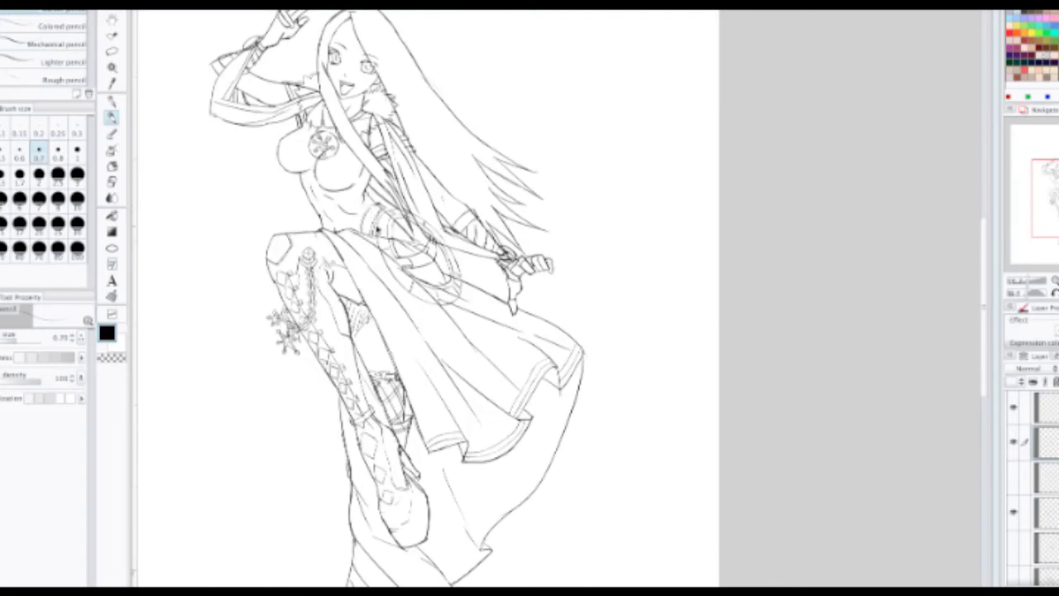
{"action": "scroll", "coordinate": [427, 298], "scroll_direction": "up", "scroll_amount": 3}
{"action": "scroll", "coordinate": [379, 265], "scroll_direction": "down", "scroll_amount": 2}
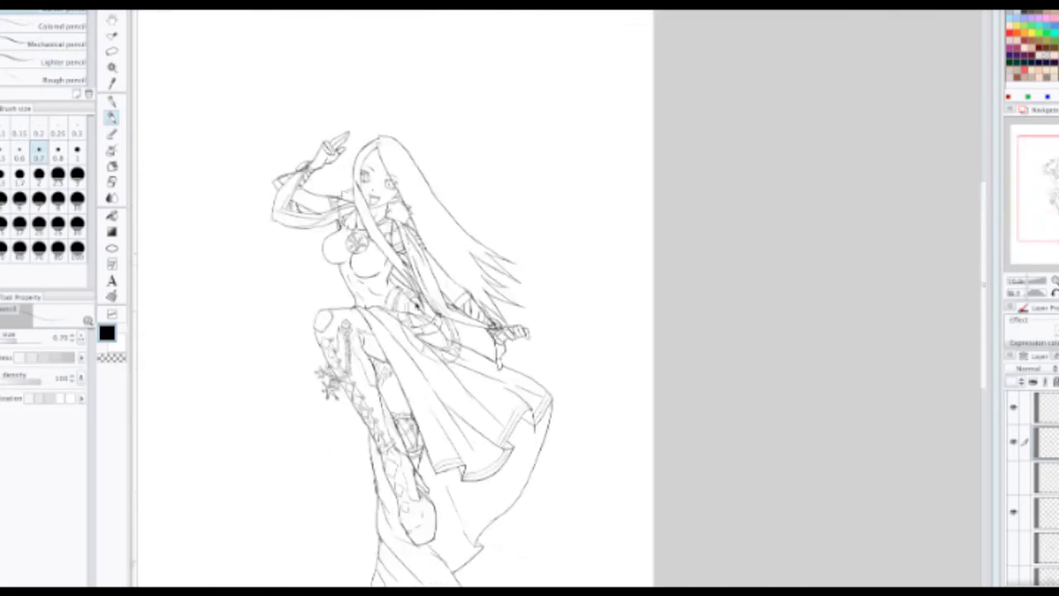
{"action": "left_click_drag", "start_coordinate": [407, 351], "coordinate": [412, 210]}
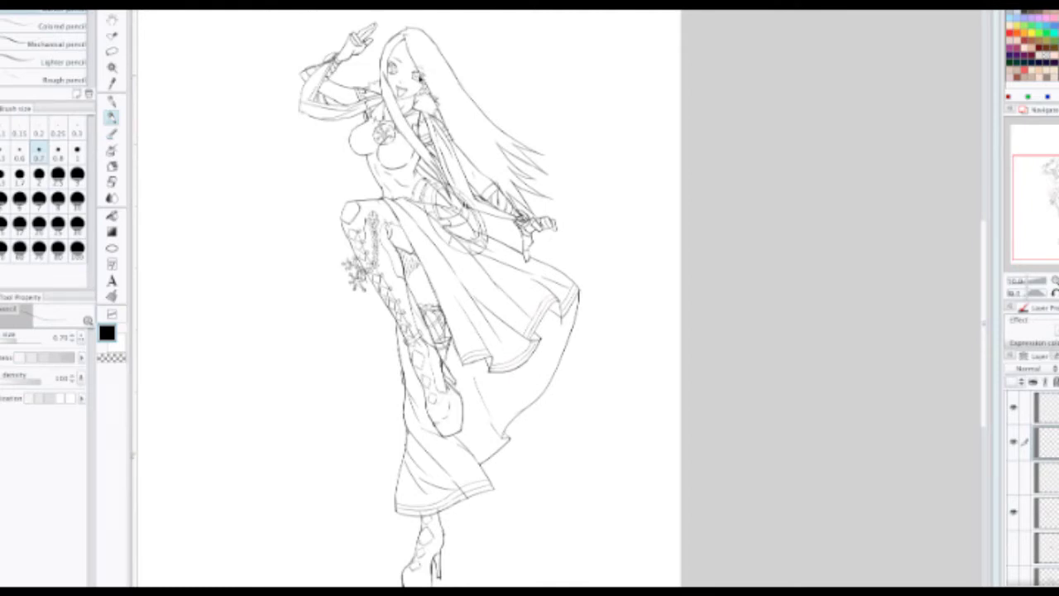
{"action": "scroll", "coordinate": [367, 137], "scroll_direction": "up", "scroll_amount": 2}
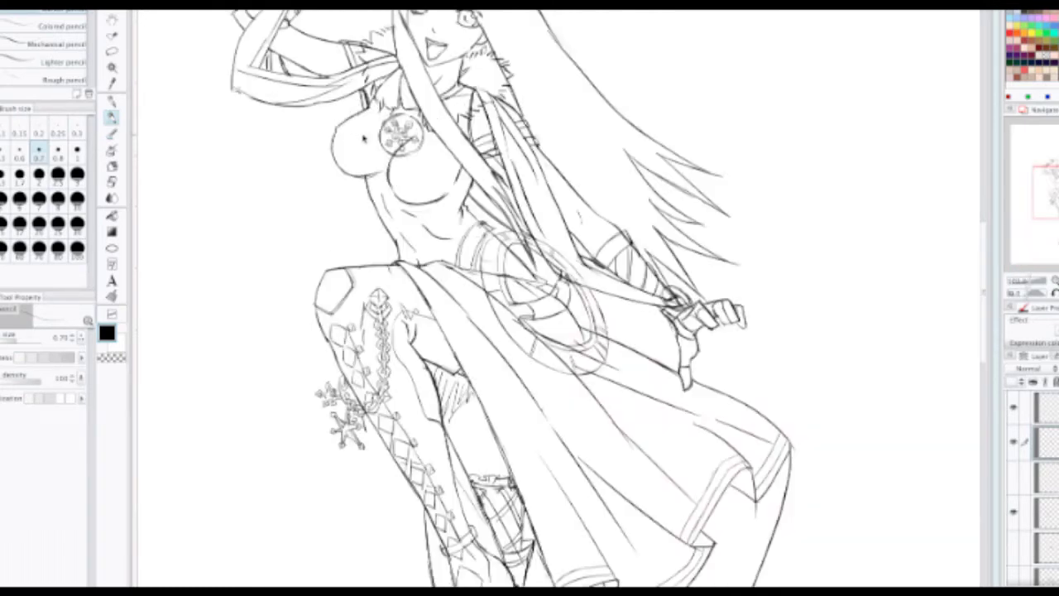
{"action": "scroll", "coordinate": [360, 138], "scroll_direction": "down", "scroll_amount": 1}
{"action": "left_click_drag", "start_coordinate": [452, 139], "coordinate": [386, 182]}
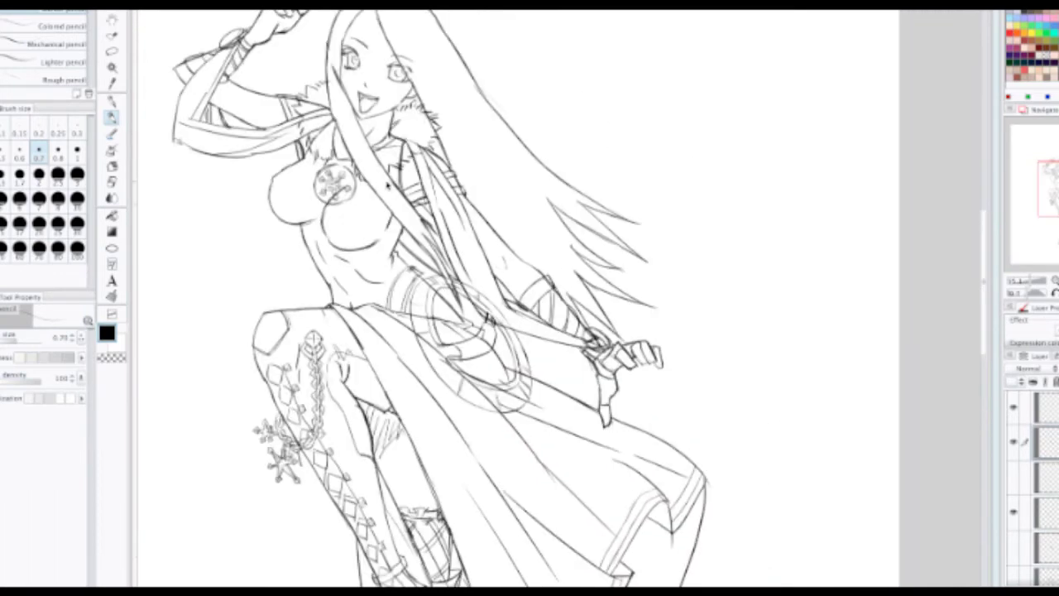
Step: Erase the crossing wrap lines inside the lowered arm's forearm guard on that guard's own layer
{"action": "scroll", "coordinate": [387, 182], "scroll_direction": "up", "scroll_amount": 3}
{"action": "left_click_drag", "start_coordinate": [550, 284], "coordinate": [460, 232]}
{"action": "key", "text": "e"}
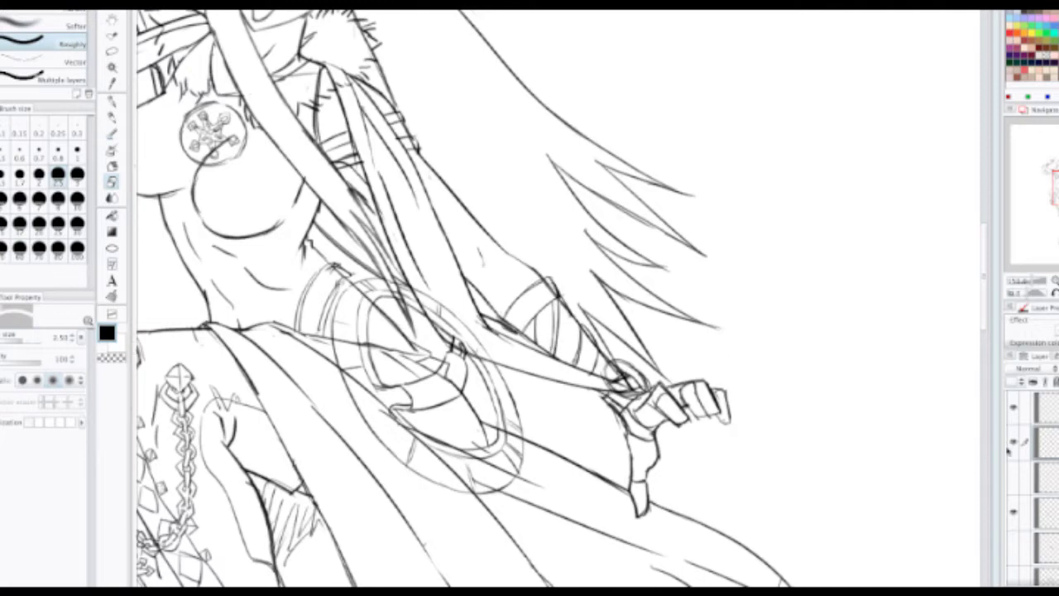
{"action": "left_click", "coordinate": [1049, 507]}
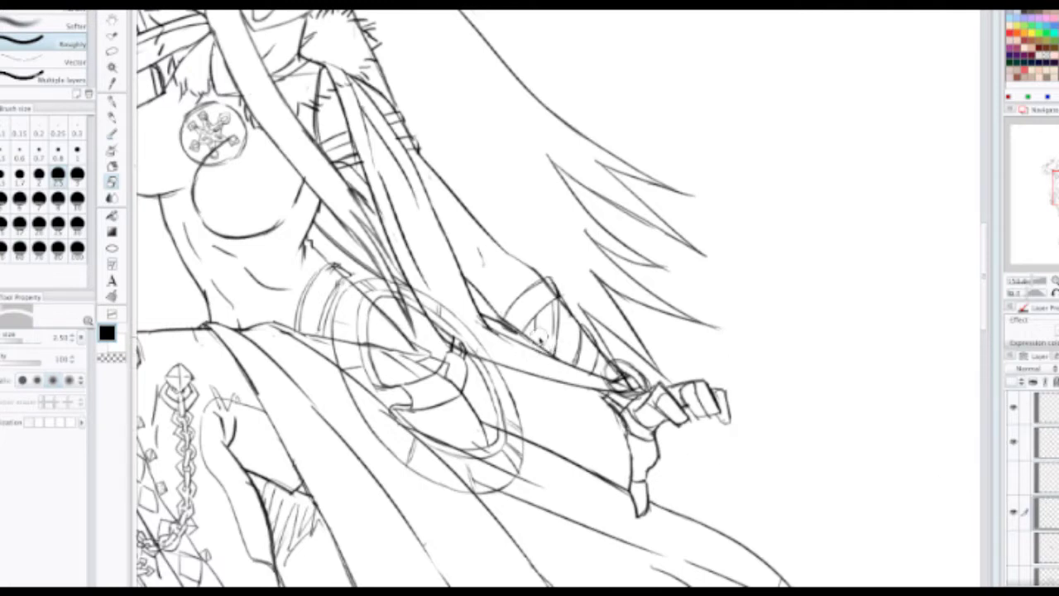
{"action": "mouse_move", "coordinate": [538, 330]}
{"action": "left_mouse_down"}
{"action": "mouse_move", "coordinate": [576, 358]}
{"action": "mouse_move", "coordinate": [587, 337]}
{"action": "mouse_move", "coordinate": [589, 365]}
{"action": "left_mouse_up"}
Step: Redraw the outer edge of the lowered arm's forearm guard with the pencil, from the elbow band towards the wrist
{"action": "key", "text": "p"}
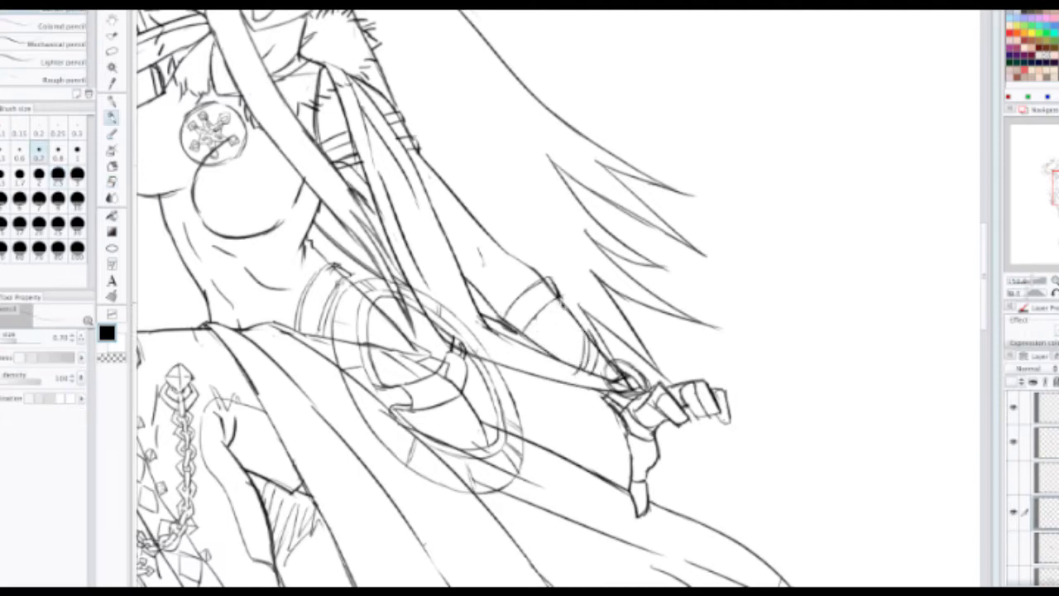
{"action": "left_click_drag", "start_coordinate": [559, 295], "coordinate": [596, 342]}
{"action": "key", "text": "ctrl+z"}
{"action": "left_click_drag", "start_coordinate": [561, 297], "coordinate": [599, 346]}
{"action": "left_click_drag", "start_coordinate": [551, 279], "coordinate": [605, 358]}
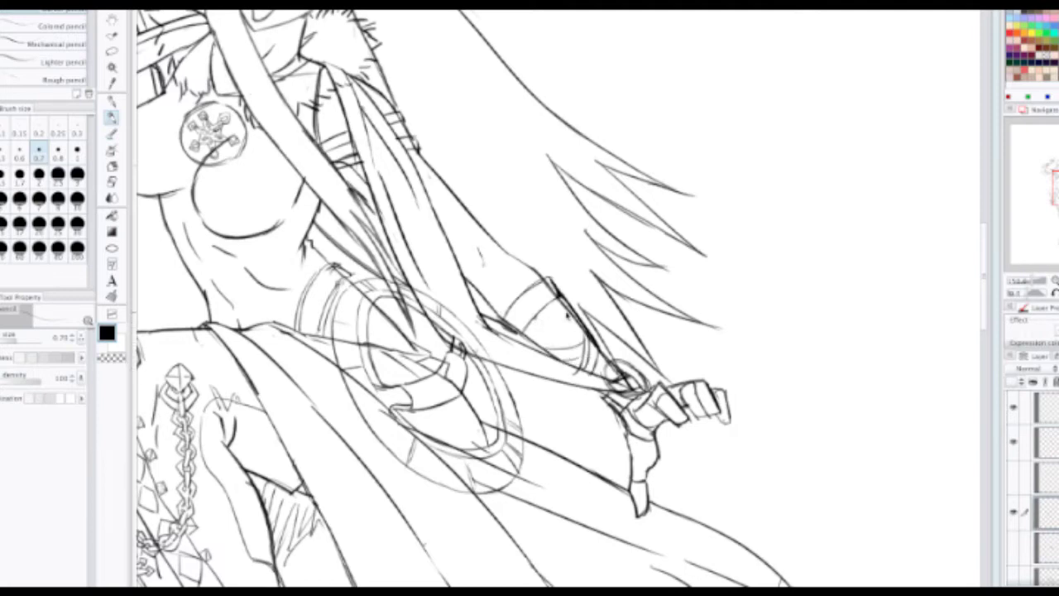
Step: Erase the wrap lines on the raised arm's forearm guard between the elbow and the wrist
{"action": "scroll", "coordinate": [563, 316], "scroll_direction": "down", "scroll_amount": 2}
{"action": "left_click_drag", "start_coordinate": [511, 279], "coordinate": [573, 371]}
{"action": "scroll", "coordinate": [501, 325], "scroll_direction": "up", "scroll_amount": 1}
{"action": "left_click_drag", "start_coordinate": [452, 262], "coordinate": [510, 329]}
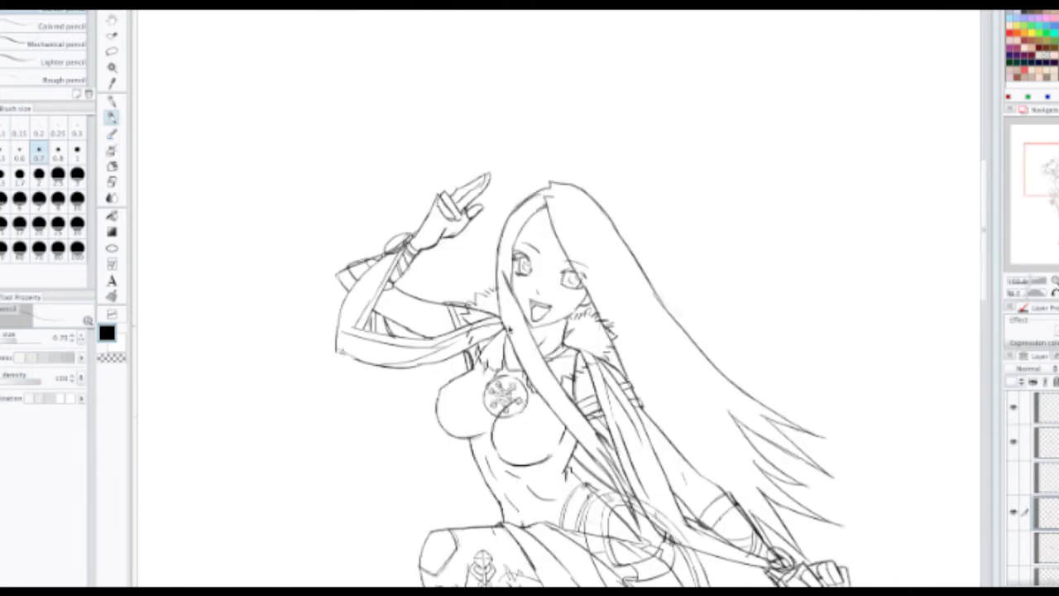
{"action": "left_click_drag", "start_coordinate": [413, 313], "coordinate": [394, 149]}
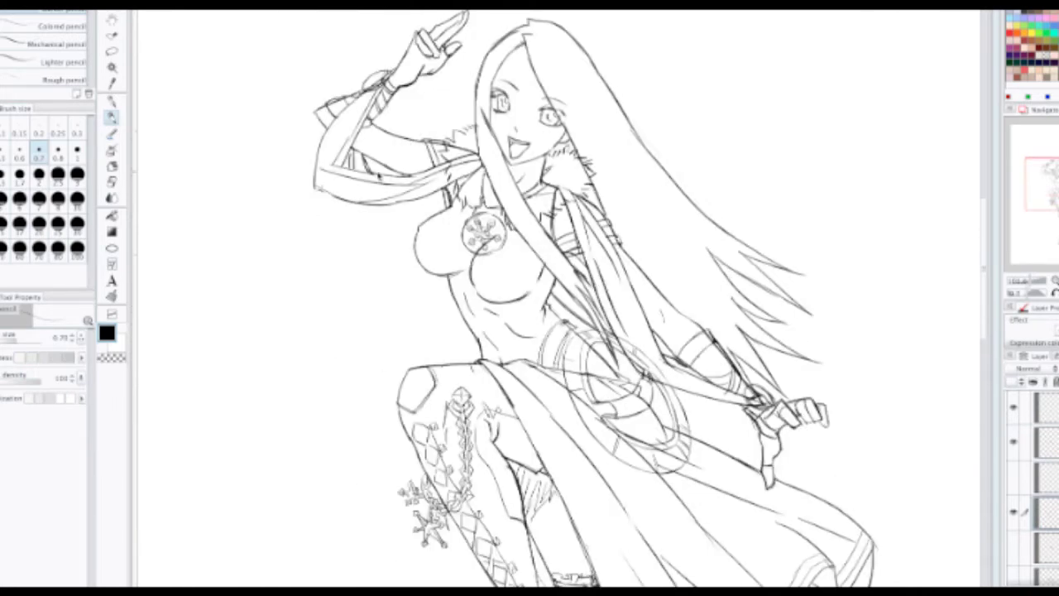
{"action": "scroll", "coordinate": [380, 177], "scroll_direction": "up", "scroll_amount": 2}
{"action": "key", "text": "e"}
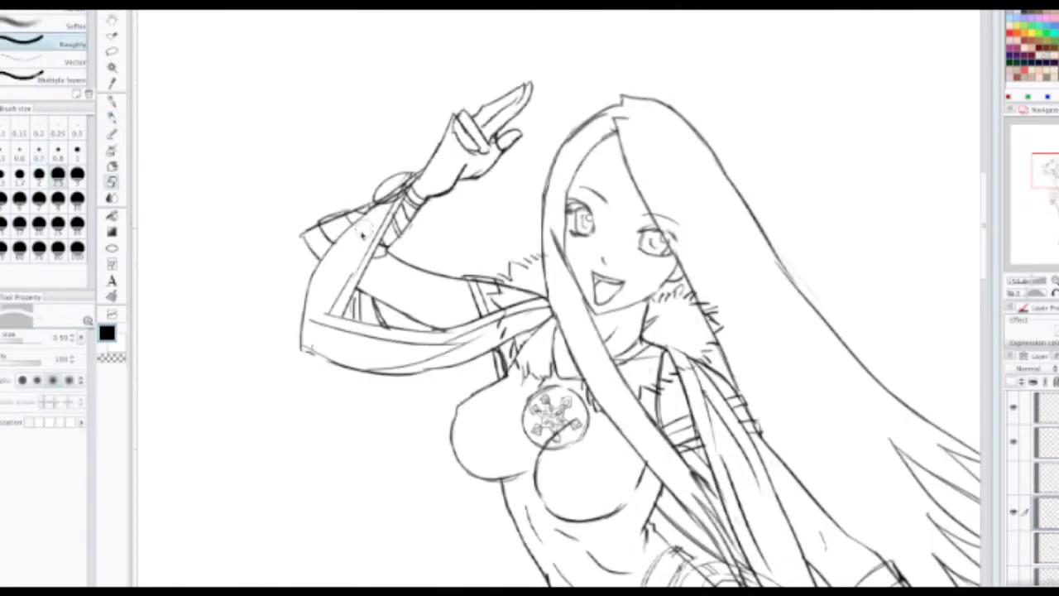
{"action": "mouse_move", "coordinate": [337, 233]}
{"action": "left_mouse_down"}
{"action": "mouse_move", "coordinate": [319, 222]}
{"action": "mouse_move", "coordinate": [327, 240]}
{"action": "mouse_move", "coordinate": [353, 213]}
{"action": "mouse_move", "coordinate": [348, 223]}
{"action": "mouse_move", "coordinate": [397, 230]}
{"action": "mouse_move", "coordinate": [384, 258]}
{"action": "left_mouse_up"}
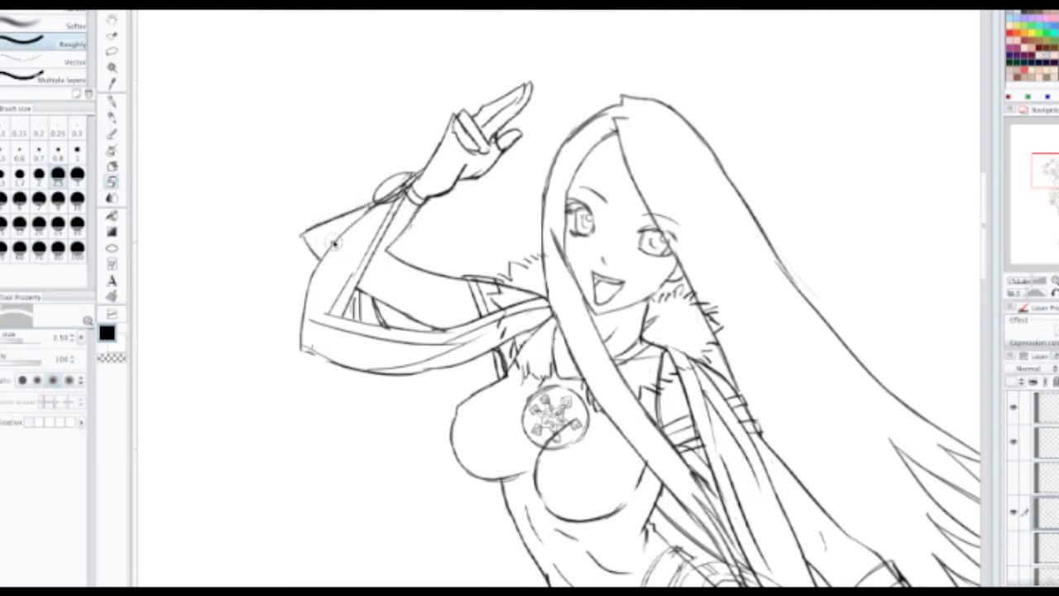
Step: Pencil the edge and a double trim band on the raised arm's forearm guard near the elbow
{"action": "key", "text": "p"}
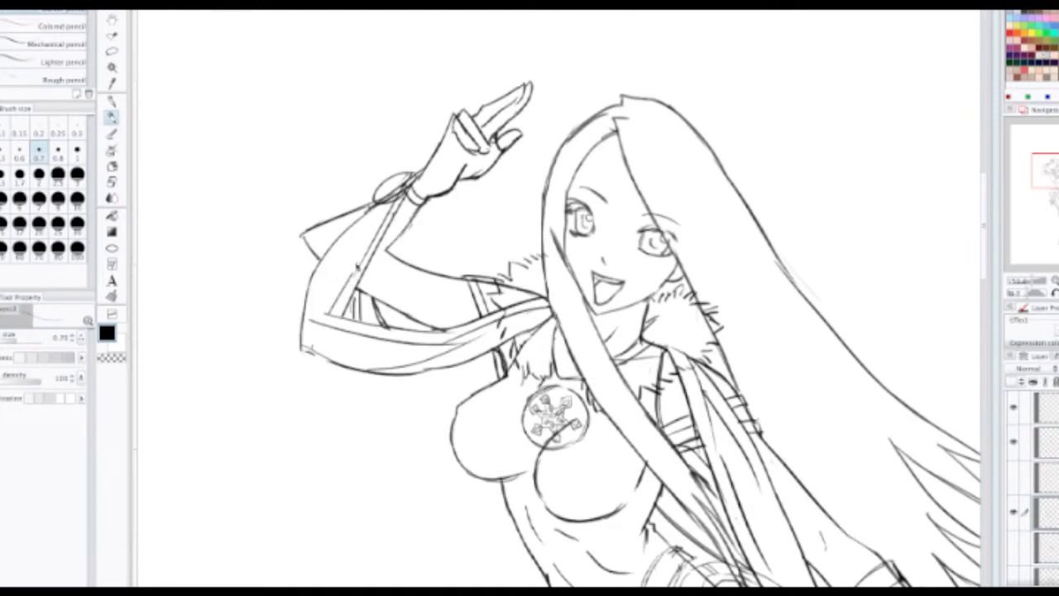
{"action": "mouse_move", "coordinate": [307, 222]}
{"action": "left_mouse_down"}
{"action": "mouse_move", "coordinate": [339, 270]}
{"action": "mouse_move", "coordinate": [366, 285]}
{"action": "mouse_move", "coordinate": [399, 236]}
{"action": "left_mouse_up"}
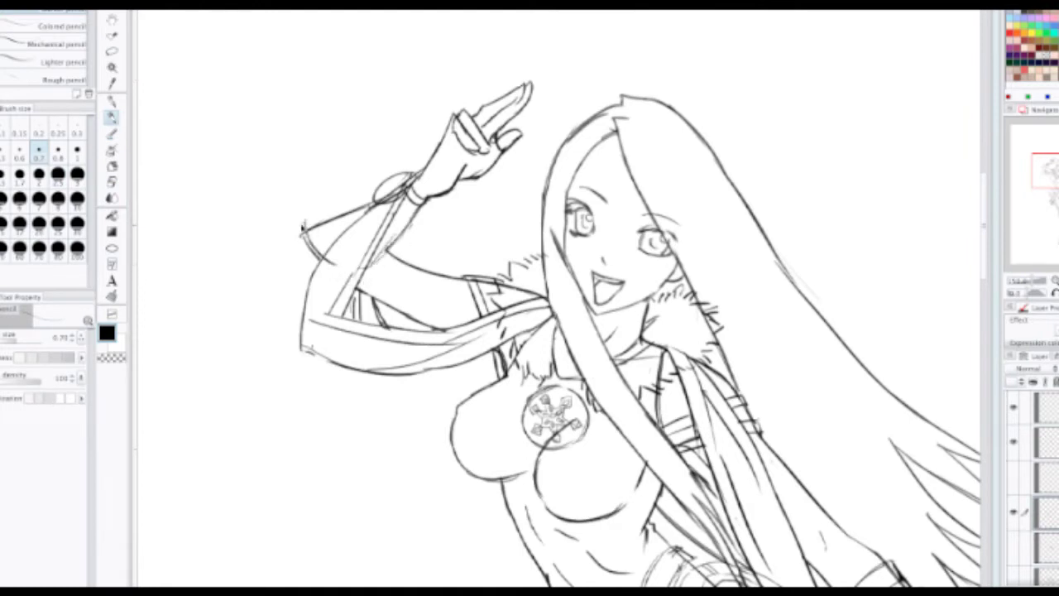
{"action": "mouse_move", "coordinate": [303, 226]}
{"action": "left_mouse_down"}
{"action": "mouse_move", "coordinate": [356, 209]}
{"action": "mouse_move", "coordinate": [308, 224]}
{"action": "mouse_move", "coordinate": [329, 232]}
{"action": "mouse_move", "coordinate": [309, 229]}
{"action": "mouse_move", "coordinate": [368, 217]}
{"action": "mouse_move", "coordinate": [340, 239]}
{"action": "left_mouse_up"}
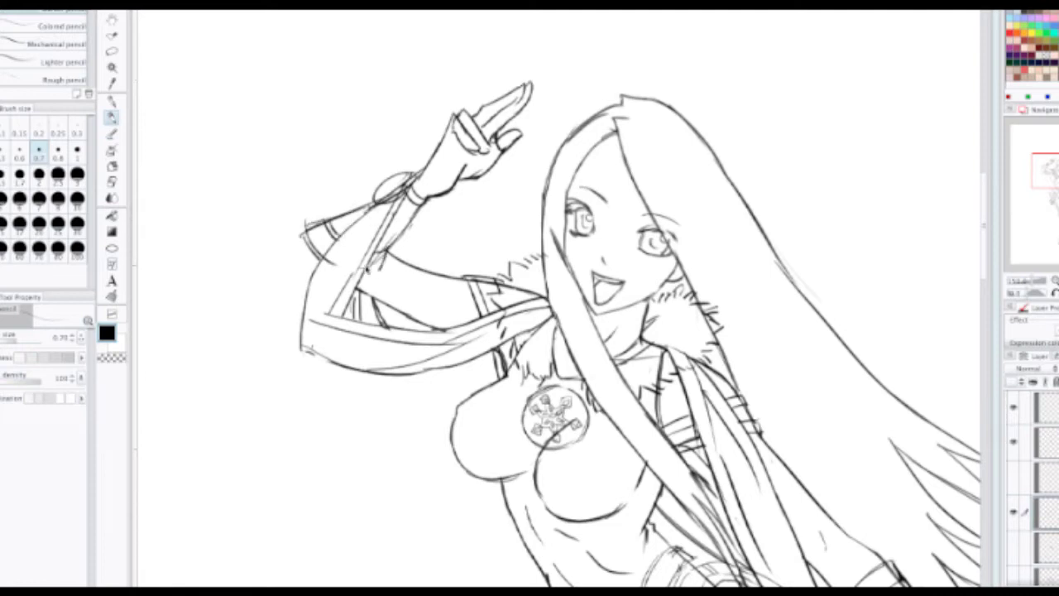
{"action": "left_click_drag", "start_coordinate": [365, 266], "coordinate": [386, 261]}
Step: Sketch short fur strokes around the elbow end of the lowered arm's forearm guard
{"action": "scroll", "coordinate": [400, 220], "scroll_direction": "down", "scroll_amount": 2}
{"action": "left_click_drag", "start_coordinate": [377, 198], "coordinate": [373, 147]}
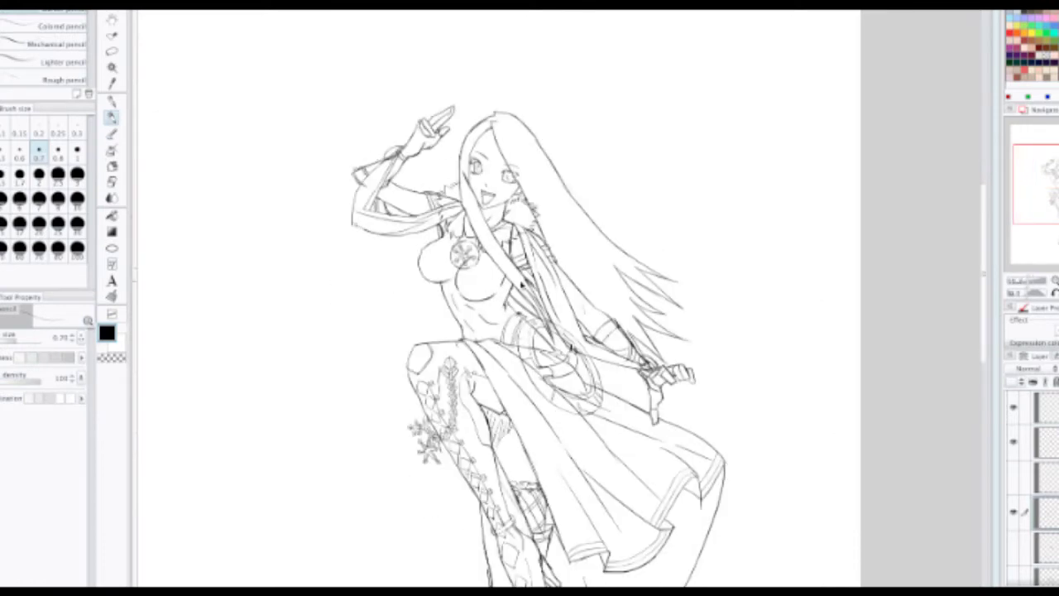
{"action": "scroll", "coordinate": [521, 282], "scroll_direction": "up", "scroll_amount": 3}
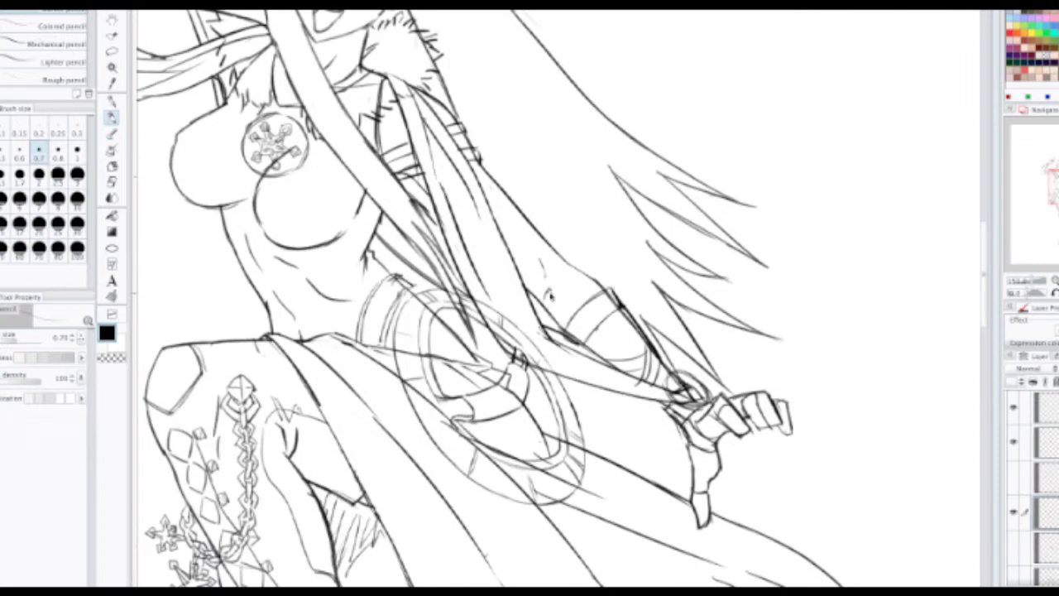
{"action": "mouse_move", "coordinate": [550, 295]}
{"action": "left_mouse_down"}
{"action": "mouse_move", "coordinate": [567, 262]}
{"action": "mouse_move", "coordinate": [589, 262]}
{"action": "mouse_move", "coordinate": [619, 286]}
{"action": "left_mouse_up"}
{"action": "left_click_drag", "start_coordinate": [543, 306], "coordinate": [553, 335]}
Step: Sketch matching short fur strokes around the elbow end of the raised arm's forearm guard
{"action": "scroll", "coordinate": [552, 282], "scroll_direction": "down", "scroll_amount": 3}
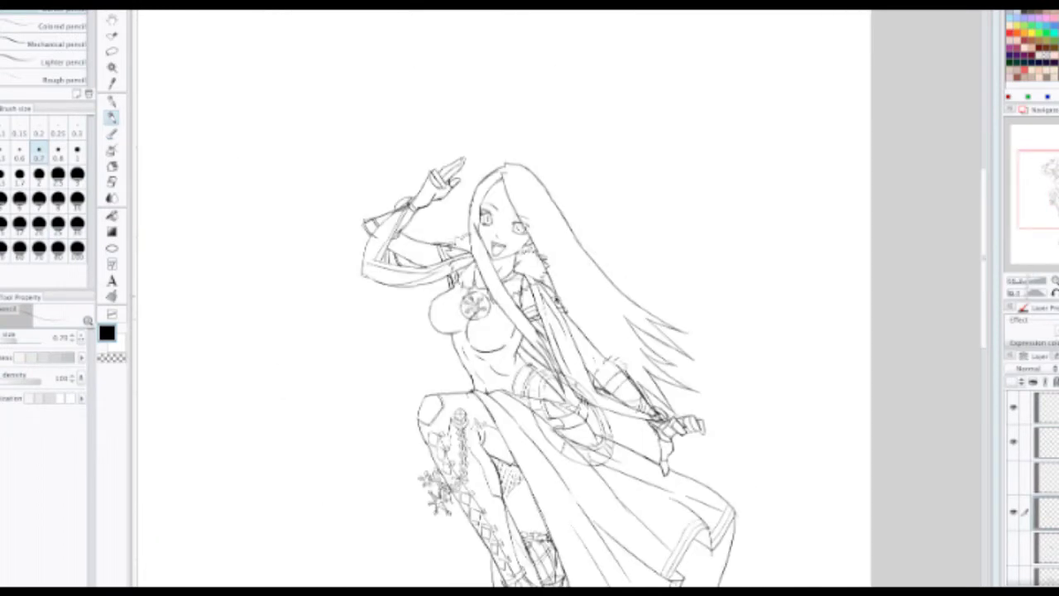
{"action": "scroll", "coordinate": [409, 237], "scroll_direction": "up", "scroll_amount": 1}
{"action": "scroll", "coordinate": [406, 244], "scroll_direction": "up", "scroll_amount": 1}
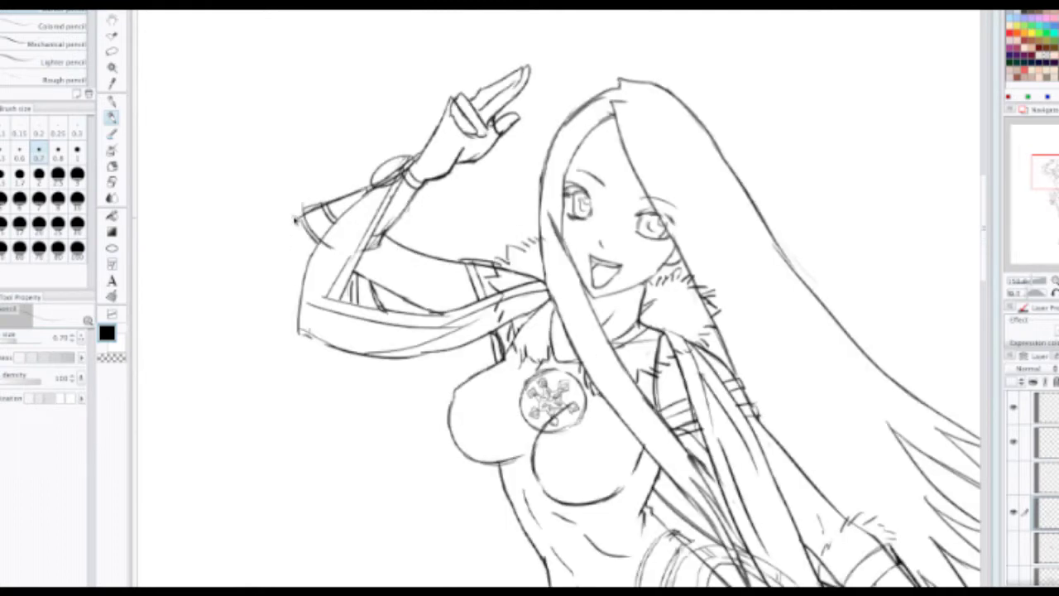
{"action": "left_click_drag", "start_coordinate": [288, 210], "coordinate": [300, 245]}
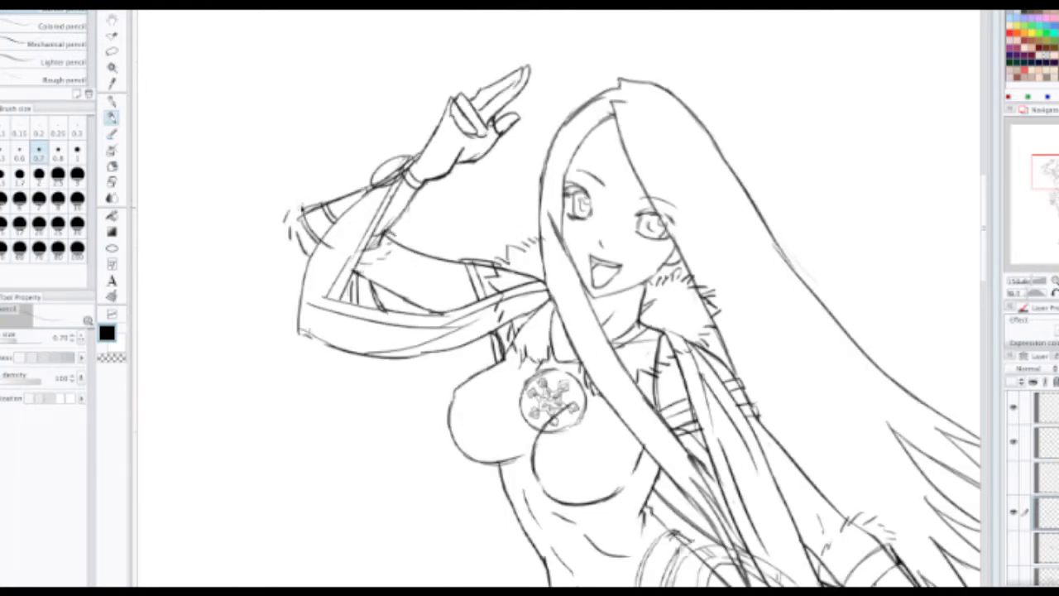
Step: Try a long diagonal pencil stroke from the empty area beside the figure up to the chest
{"action": "scroll", "coordinate": [352, 176], "scroll_direction": "down", "scroll_amount": 3}
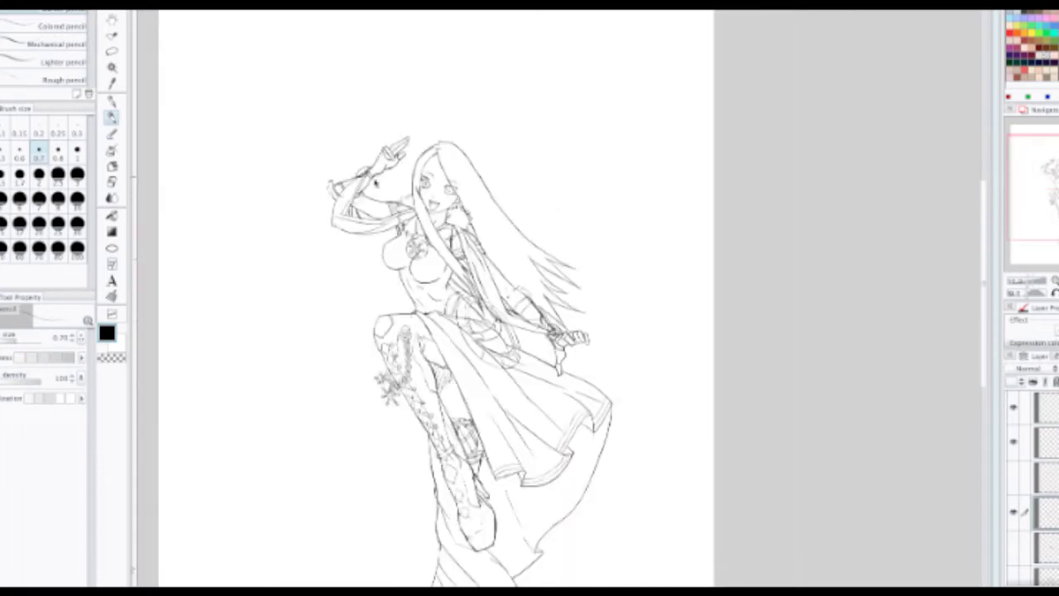
{"action": "left_click_drag", "start_coordinate": [375, 182], "coordinate": [347, 73]}
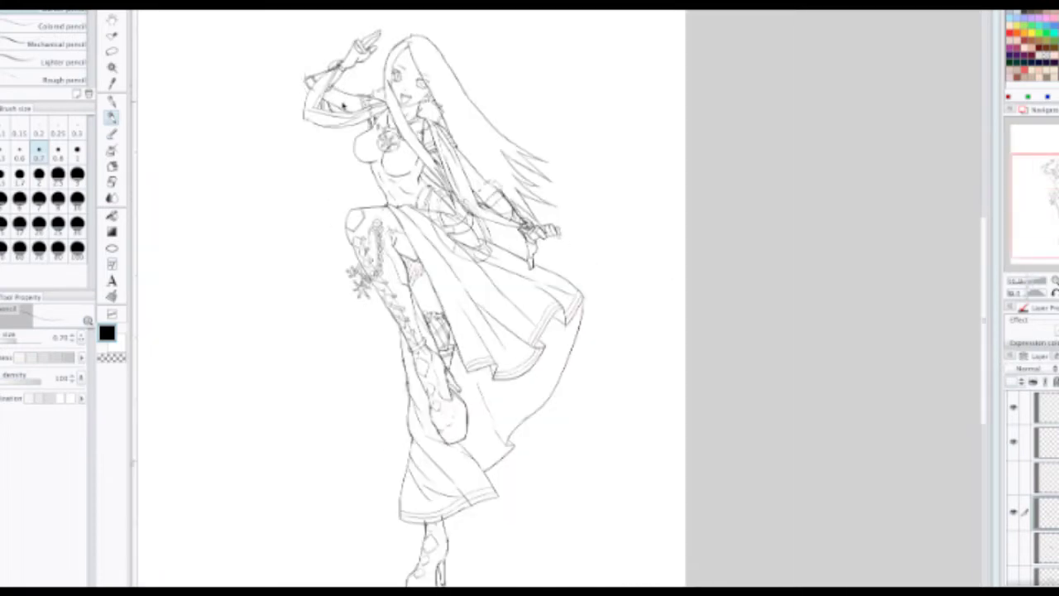
{"action": "scroll", "coordinate": [356, 135], "scroll_direction": "up", "scroll_amount": 2}
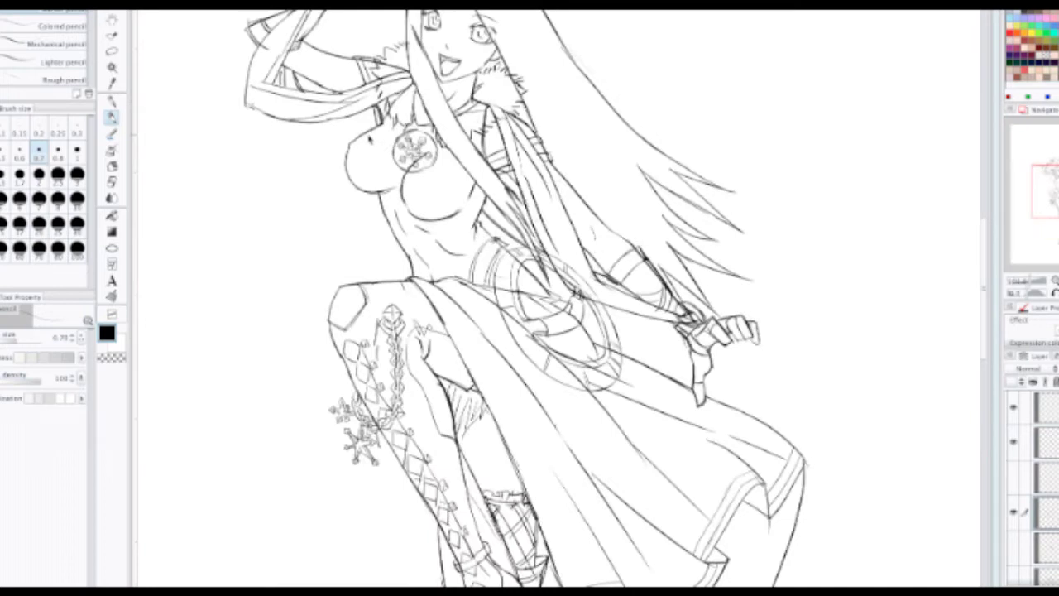
{"action": "scroll", "coordinate": [369, 141], "scroll_direction": "down", "scroll_amount": 2}
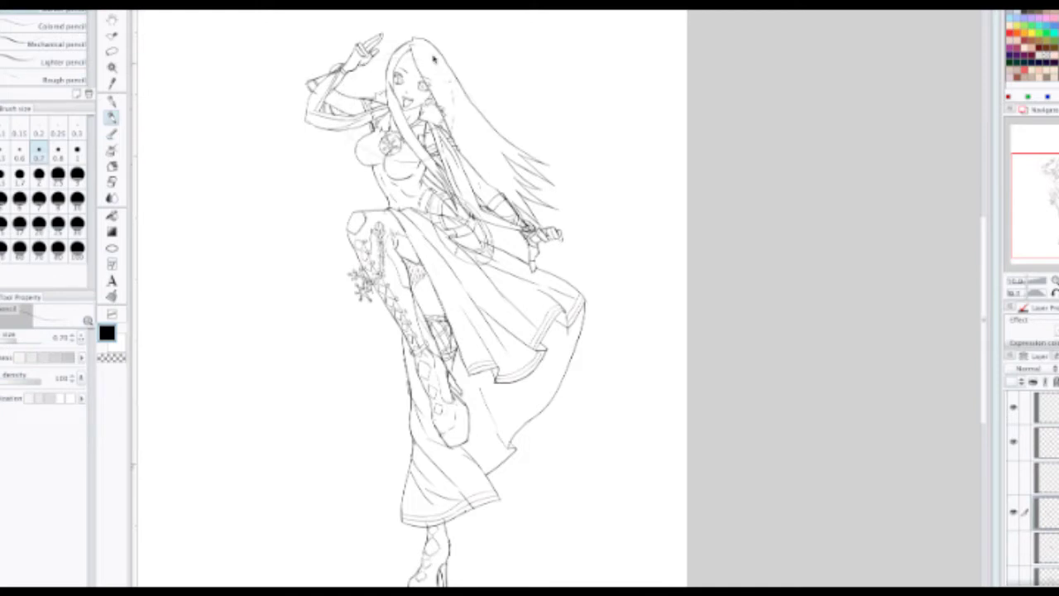
{"action": "left_click_drag", "start_coordinate": [265, 229], "coordinate": [385, 124]}
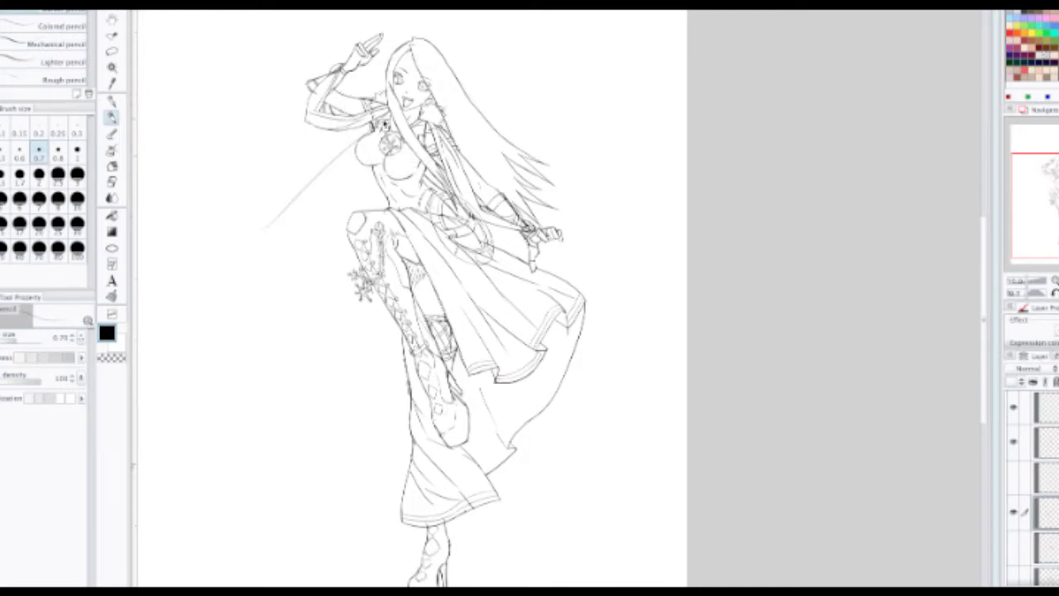
{"action": "key", "text": "ctrl+z"}
{"action": "left_click_drag", "start_coordinate": [383, 293], "coordinate": [378, 177]}
{"action": "scroll", "coordinate": [379, 195], "scroll_direction": "down", "scroll_amount": 1}
{"action": "scroll", "coordinate": [393, 225], "scroll_direction": "up", "scroll_amount": 1}
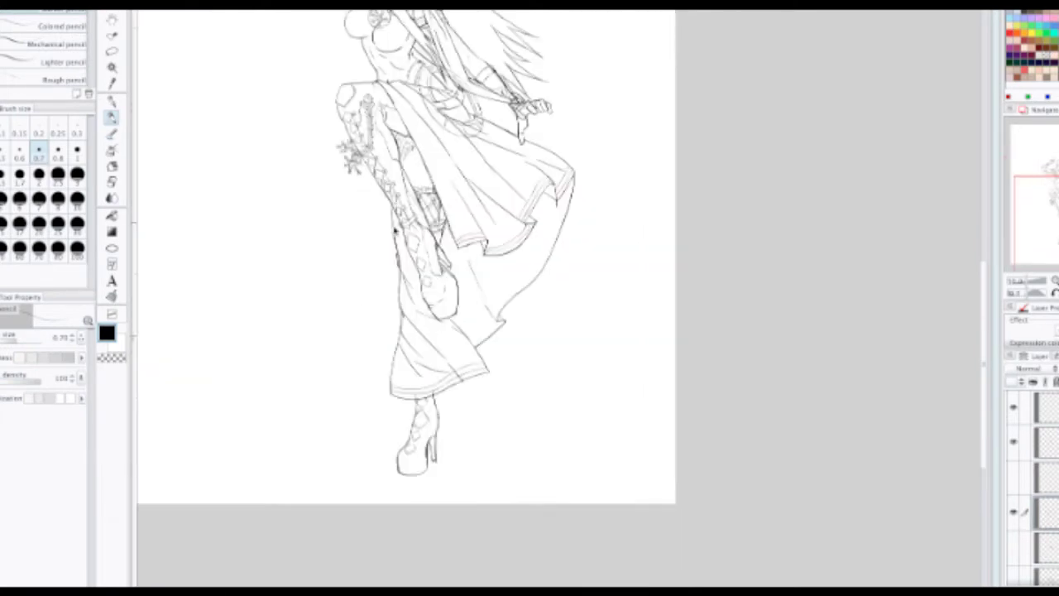
Step: Examine the line art of the lower skirt, boots, raised leg and hip ring at close and distant zoom levels
{"action": "scroll", "coordinate": [395, 232], "scroll_direction": "up", "scroll_amount": 4}
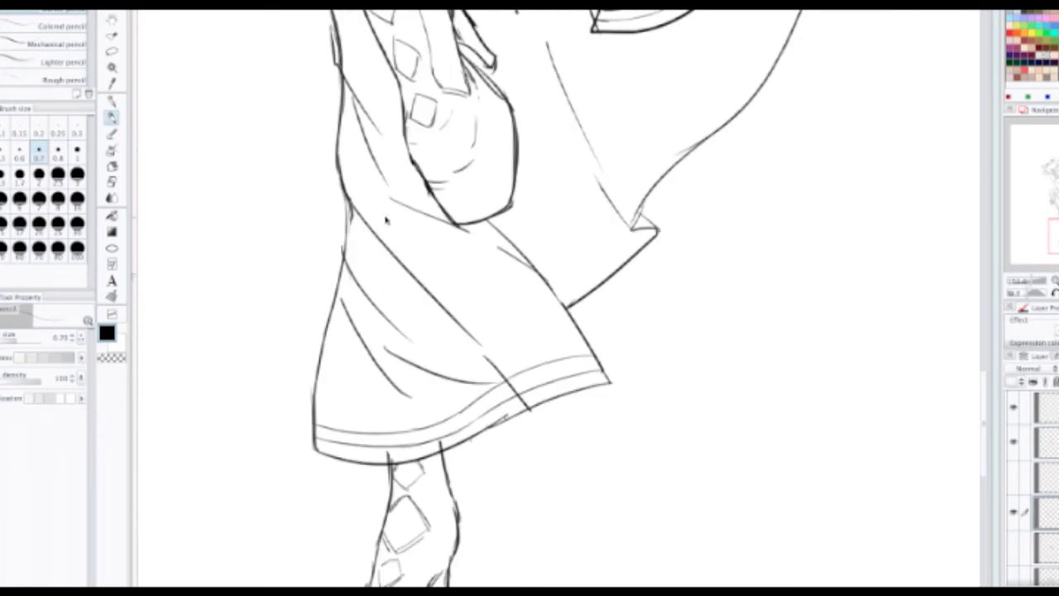
{"action": "key", "text": "e"}
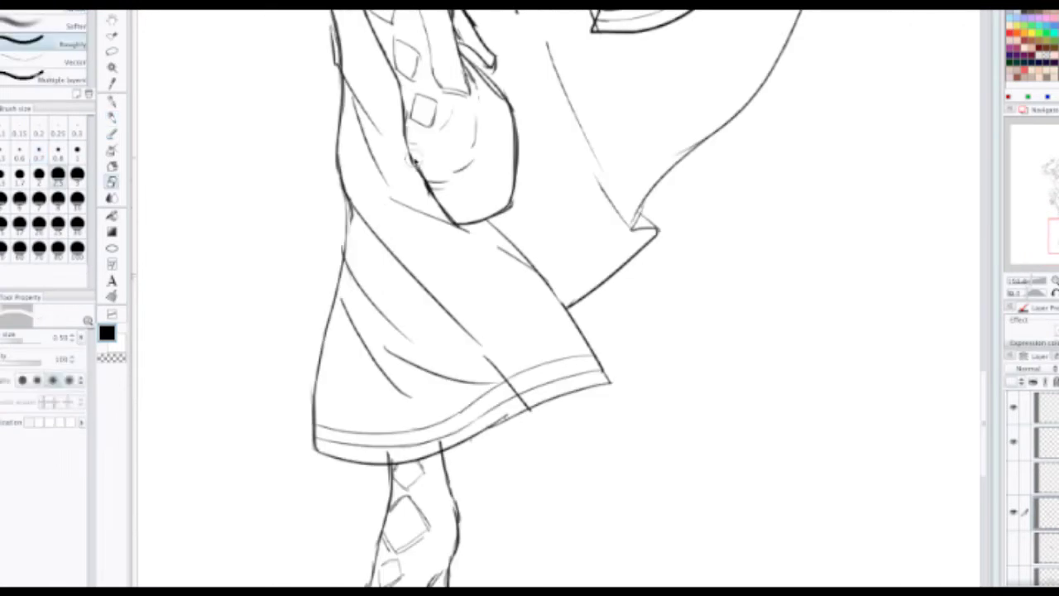
{"action": "key", "text": "p"}
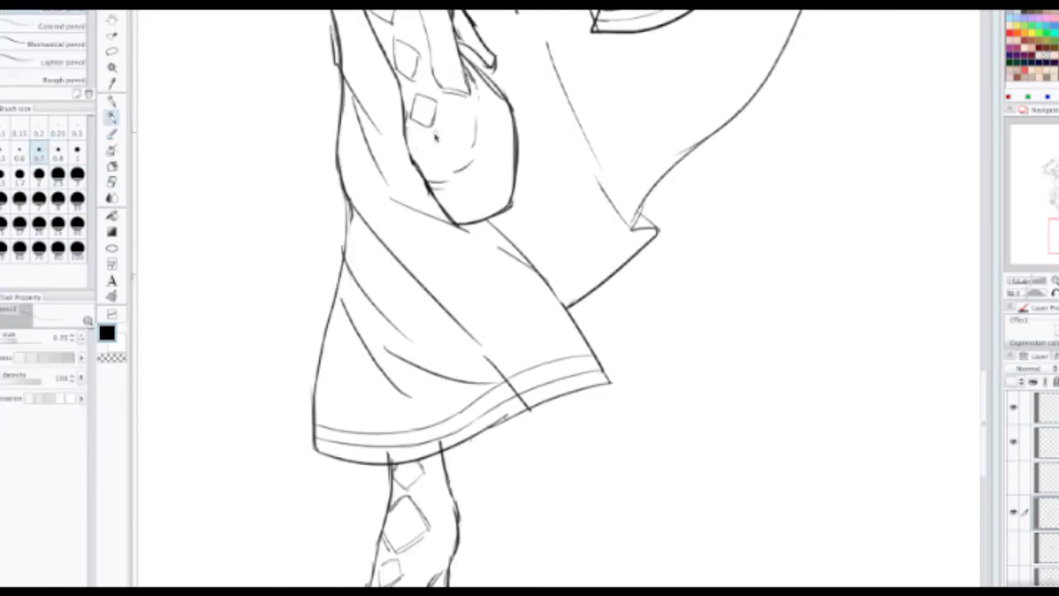
{"action": "scroll", "coordinate": [394, 172], "scroll_direction": "down", "scroll_amount": 3}
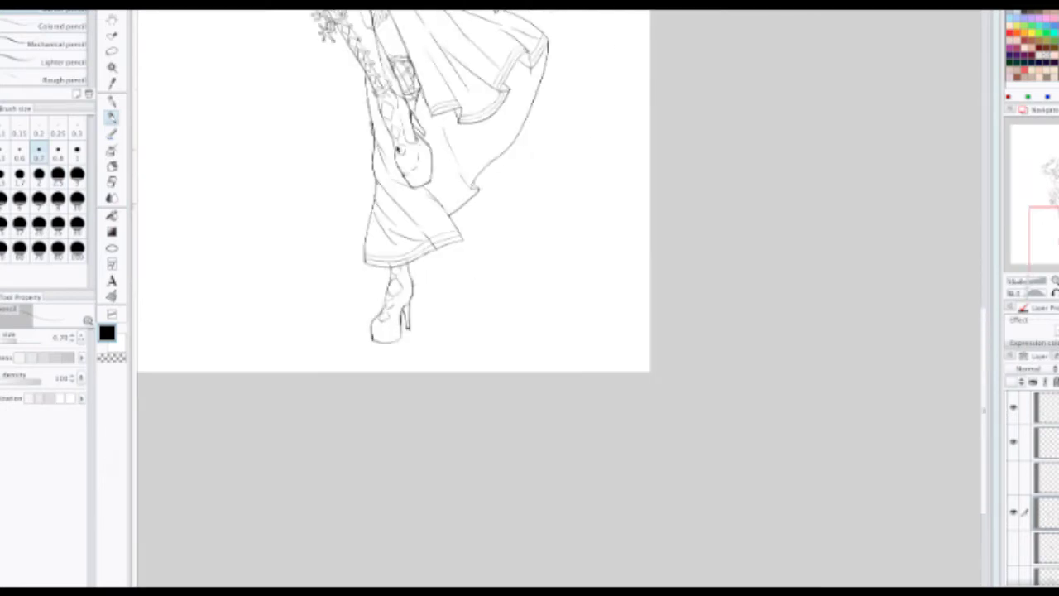
{"action": "scroll", "coordinate": [387, 183], "scroll_direction": "up", "scroll_amount": 2}
{"action": "scroll", "coordinate": [383, 186], "scroll_direction": "up", "scroll_amount": 1}
{"action": "left_click_drag", "start_coordinate": [377, 138], "coordinate": [381, 215]}
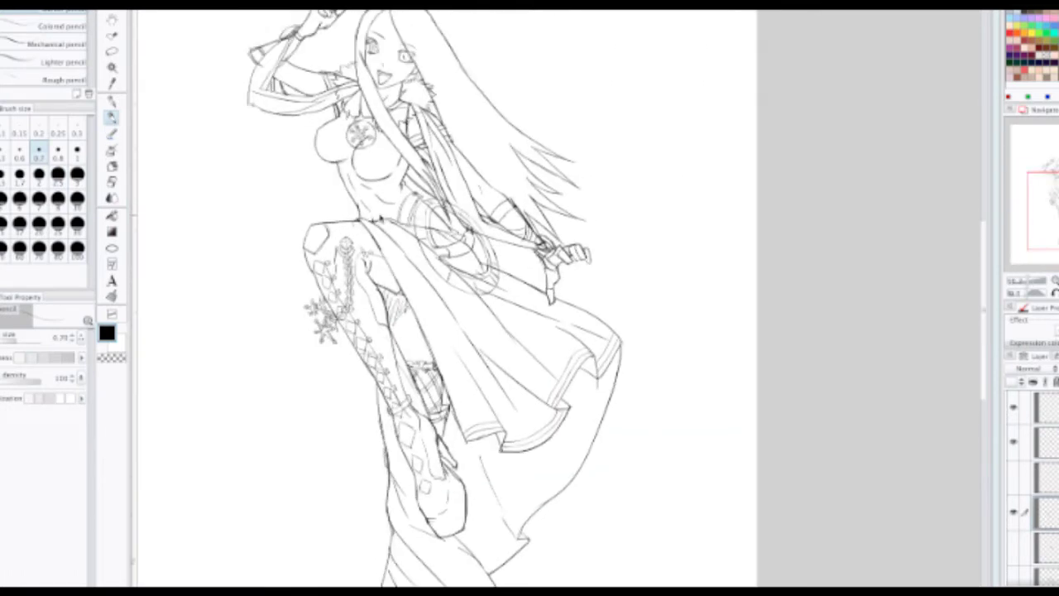
{"action": "scroll", "coordinate": [379, 203], "scroll_direction": "up", "scroll_amount": 1}
{"action": "scroll", "coordinate": [403, 387], "scroll_direction": "up", "scroll_amount": 1}
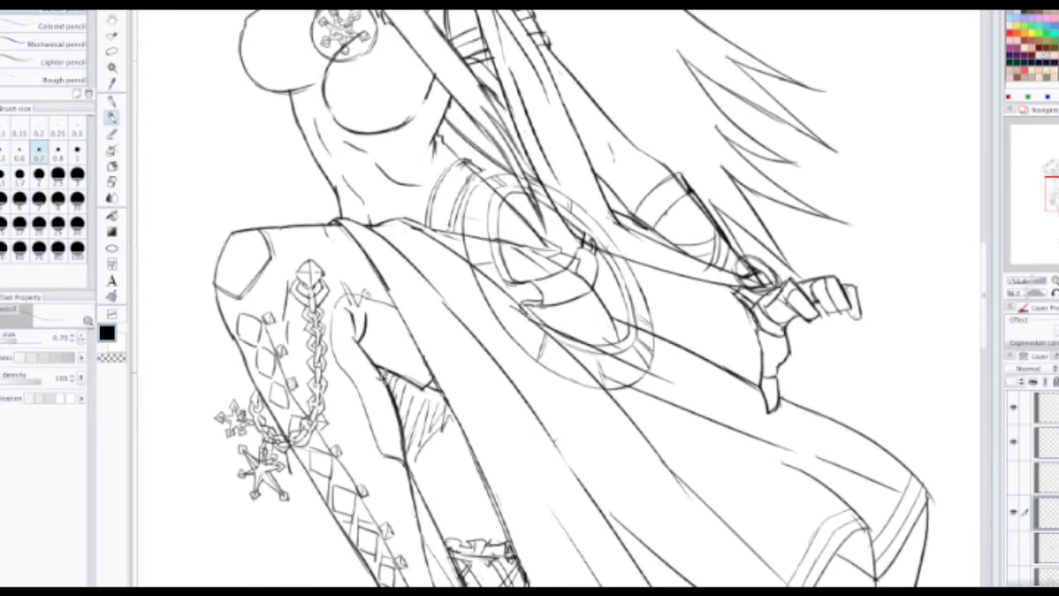
{"action": "scroll", "coordinate": [369, 310], "scroll_direction": "down", "scroll_amount": 2}
{"action": "left_click_drag", "start_coordinate": [400, 358], "coordinate": [375, 278]}
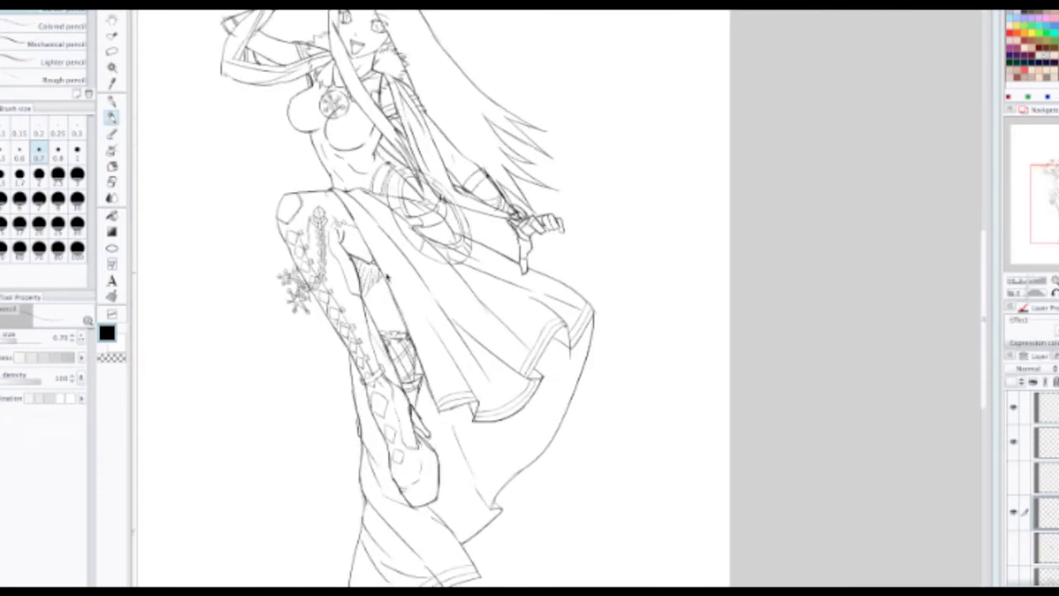
Step: Darken the outer edge of the hip ring on the waist side with pencil strokes at size 1
{"action": "scroll", "coordinate": [389, 278], "scroll_direction": "up", "scroll_amount": 2}
{"action": "left_click_drag", "start_coordinate": [407, 240], "coordinate": [295, 349]}
{"action": "scroll", "coordinate": [339, 354], "scroll_direction": "up", "scroll_amount": 3}
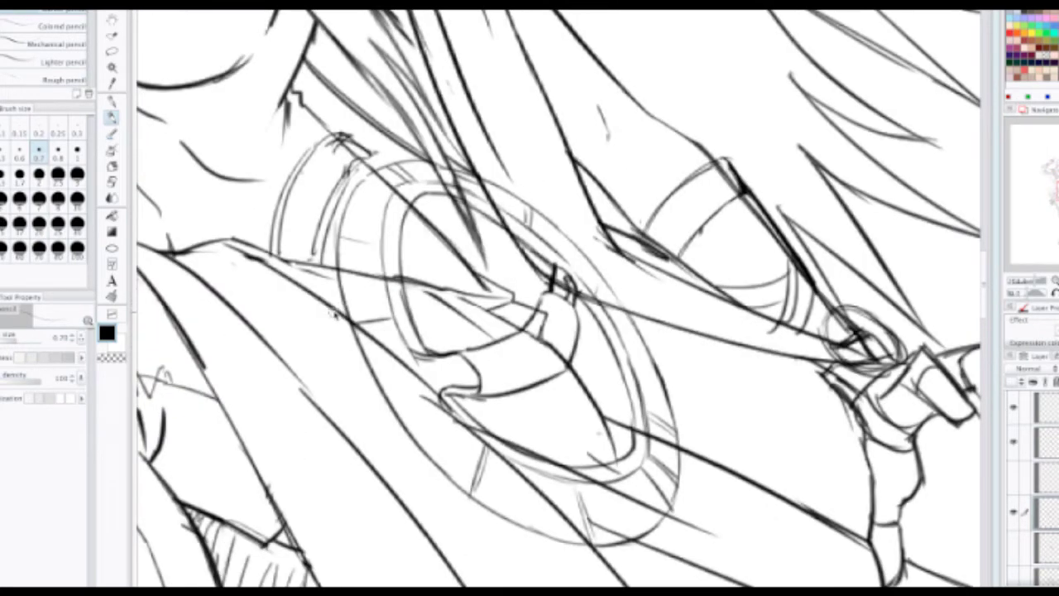
{"action": "key", "text": "bracketright"}
{"action": "key", "text": "bracketright"}
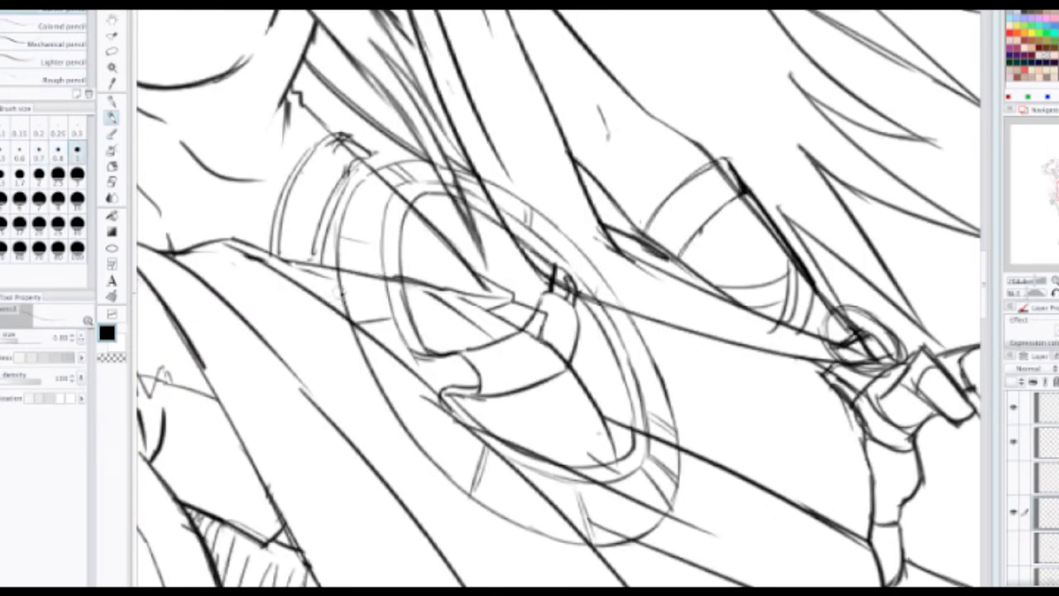
{"action": "mouse_move", "coordinate": [338, 240]}
{"action": "left_mouse_down"}
{"action": "mouse_move", "coordinate": [340, 293]}
{"action": "mouse_move", "coordinate": [359, 340]}
{"action": "left_mouse_up"}
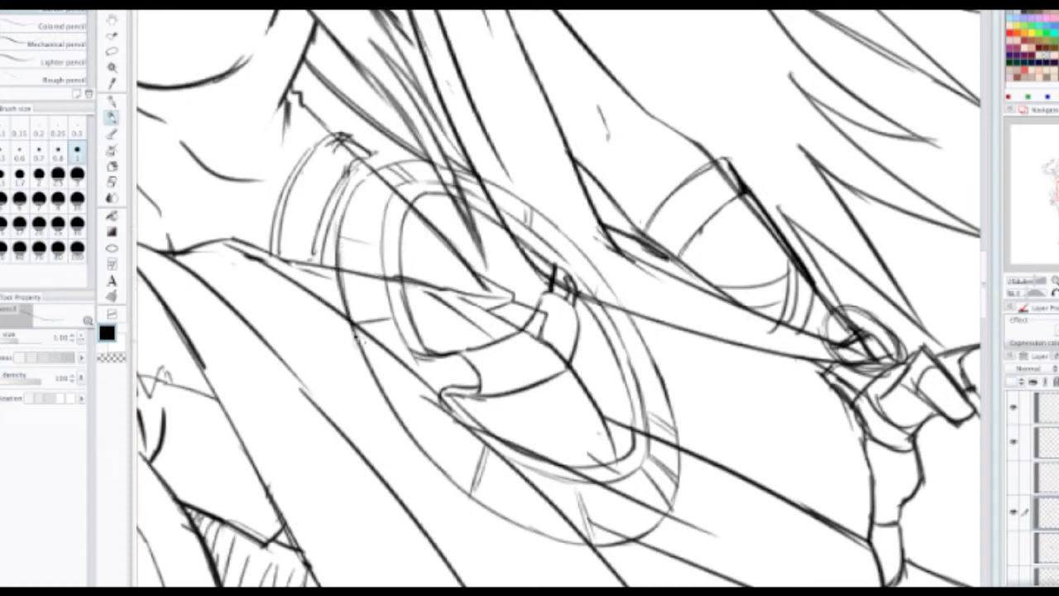
{"action": "left_click_drag", "start_coordinate": [339, 275], "coordinate": [356, 337]}
{"action": "mouse_move", "coordinate": [338, 258]}
{"action": "left_mouse_down"}
{"action": "mouse_move", "coordinate": [355, 180]}
{"action": "mouse_move", "coordinate": [389, 276]}
{"action": "left_mouse_up"}
{"action": "key", "text": "ctrl+z"}
Step: Erase the rough overlapping lines at the upper end of the waist band beside the hip ring and set the pencil size to 0.6
{"action": "scroll", "coordinate": [349, 213], "scroll_direction": "up", "scroll_amount": 2}
{"action": "key", "text": "e"}
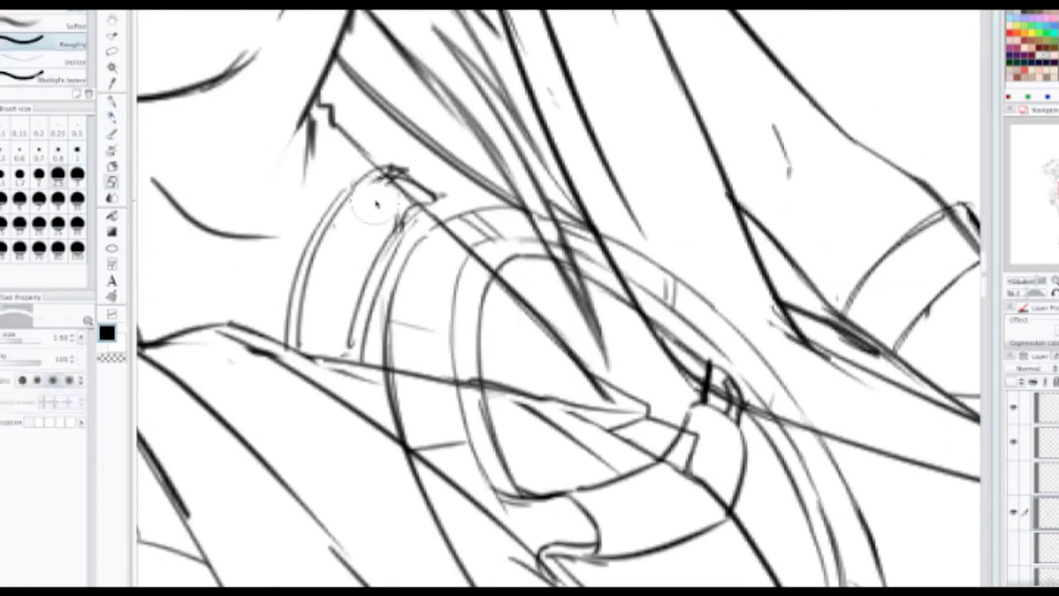
{"action": "mouse_move", "coordinate": [376, 204]}
{"action": "left_mouse_down"}
{"action": "mouse_move", "coordinate": [432, 202]}
{"action": "mouse_move", "coordinate": [405, 178]}
{"action": "mouse_move", "coordinate": [437, 222]}
{"action": "left_mouse_up"}
{"action": "key", "text": "p"}
{"action": "key", "text": "["}
{"action": "key", "text": "e"}
{"action": "key", "text": "p"}
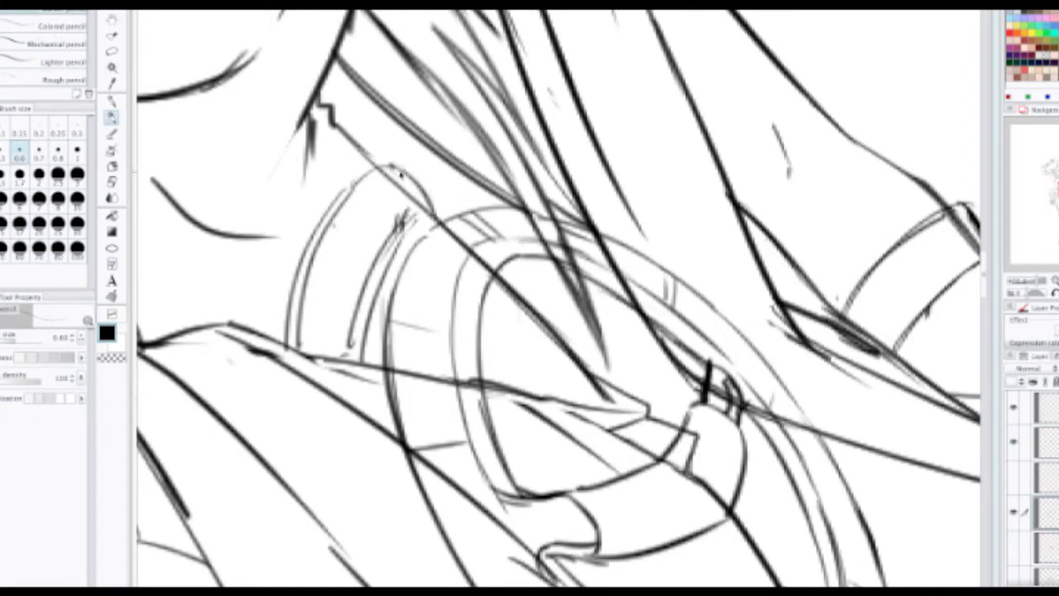
Step: Pencil the waist band's upper corner and a darker arc along the top of the hip ring's outer edge
{"action": "mouse_move", "coordinate": [395, 165]}
{"action": "left_mouse_down"}
{"action": "mouse_move", "coordinate": [437, 220]}
{"action": "mouse_move", "coordinate": [523, 204]}
{"action": "left_mouse_up"}
{"action": "mouse_move", "coordinate": [443, 222]}
{"action": "left_mouse_down"}
{"action": "mouse_move", "coordinate": [524, 209]}
{"action": "mouse_move", "coordinate": [648, 250]}
{"action": "mouse_move", "coordinate": [684, 279]}
{"action": "mouse_move", "coordinate": [486, 215]}
{"action": "left_mouse_up"}
{"action": "left_click_drag", "start_coordinate": [389, 158], "coordinate": [528, 219]}
{"action": "key", "text": "ctrl+z"}
{"action": "left_click_drag", "start_coordinate": [387, 166], "coordinate": [515, 222]}
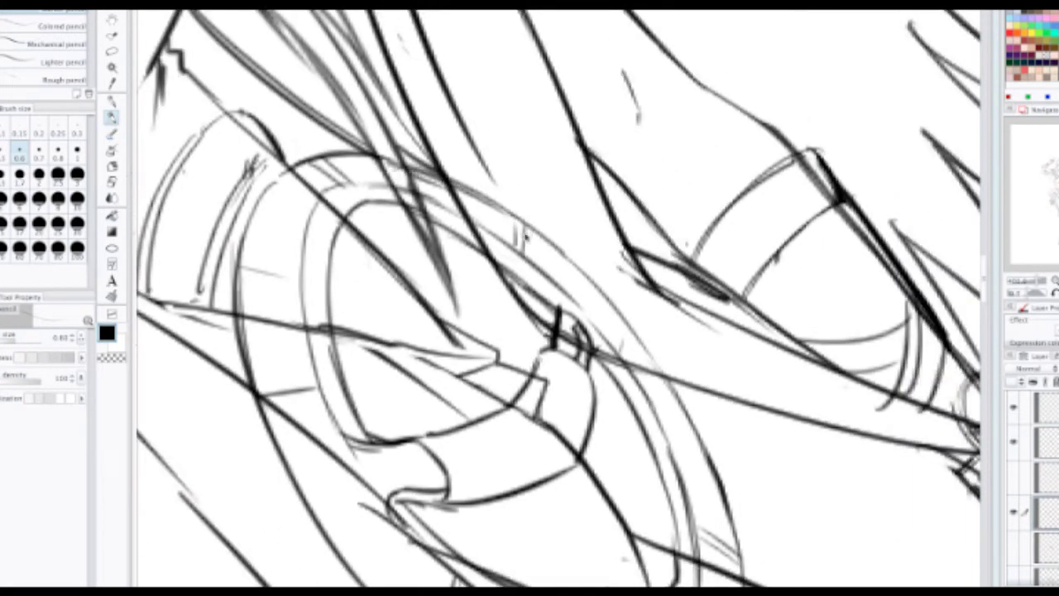
{"action": "mouse_move", "coordinate": [442, 184]}
{"action": "left_mouse_down"}
{"action": "mouse_move", "coordinate": [550, 241]}
{"action": "mouse_move", "coordinate": [534, 246]}
{"action": "left_mouse_up"}
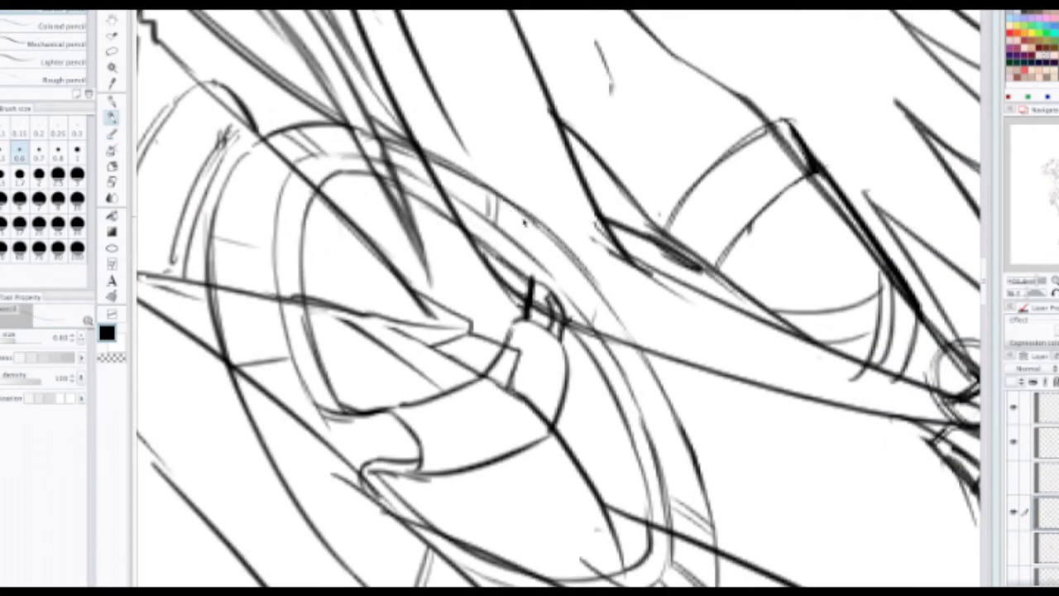
Step: Retrace the hip ring's outer edge in darker pencil down the side facing the lowered hand
{"action": "left_click_drag", "start_coordinate": [507, 206], "coordinate": [604, 302]}
{"action": "mouse_move", "coordinate": [528, 221]}
{"action": "left_mouse_down"}
{"action": "mouse_move", "coordinate": [604, 299]}
{"action": "mouse_move", "coordinate": [575, 276]}
{"action": "mouse_move", "coordinate": [515, 171]}
{"action": "mouse_move", "coordinate": [611, 298]}
{"action": "left_mouse_up"}
{"action": "key", "text": "ctrl+z"}
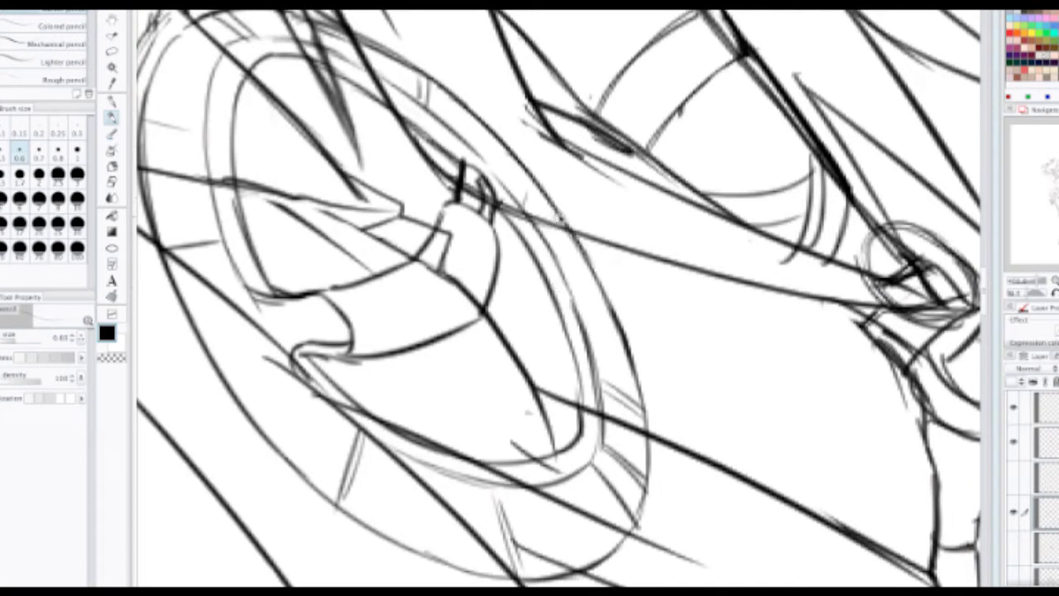
{"action": "left_click_drag", "start_coordinate": [553, 204], "coordinate": [627, 338]}
{"action": "left_click_drag", "start_coordinate": [588, 258], "coordinate": [659, 438]}
{"action": "left_click_drag", "start_coordinate": [635, 360], "coordinate": [657, 434]}
{"action": "key", "text": "ctrl+z"}
{"action": "left_click_drag", "start_coordinate": [626, 355], "coordinate": [651, 442]}
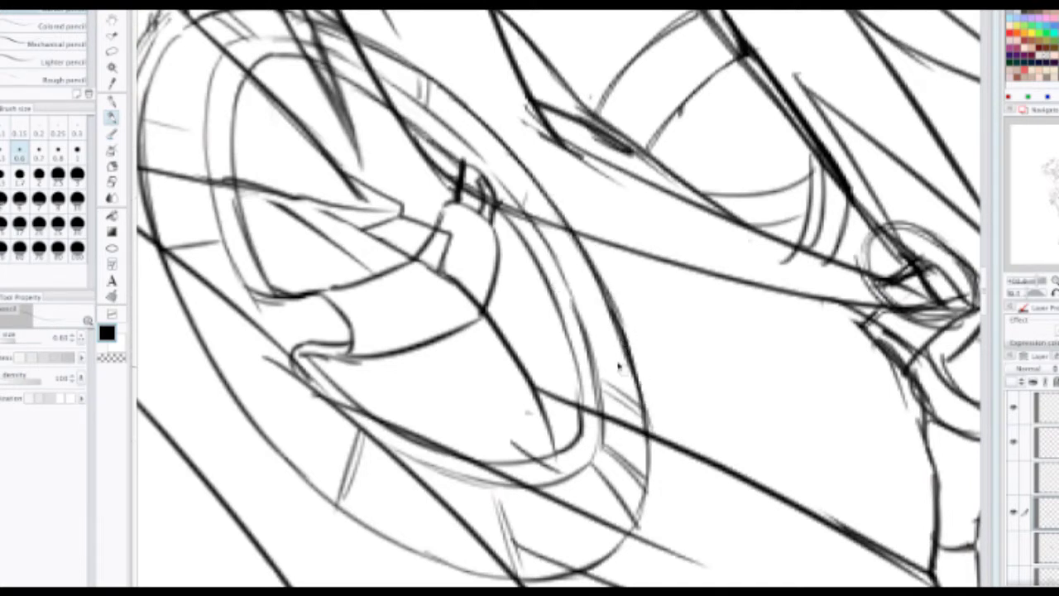
Step: Retrace the hip ring's inner edge in darker pencil along the side facing the lowered hand and across its top
{"action": "left_click_drag", "start_coordinate": [494, 202], "coordinate": [541, 294]}
{"action": "key", "text": "ctrl+z"}
{"action": "left_click_drag", "start_coordinate": [492, 202], "coordinate": [556, 322]}
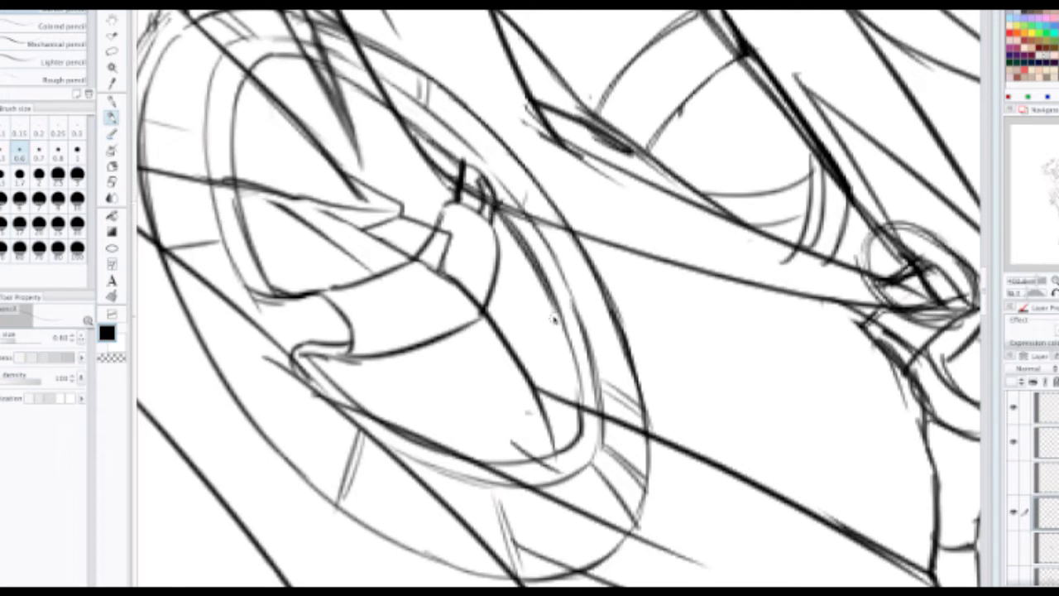
{"action": "key", "text": "ctrl+z"}
{"action": "left_click_drag", "start_coordinate": [495, 205], "coordinate": [575, 361]}
{"action": "left_click_drag", "start_coordinate": [557, 304], "coordinate": [581, 402]}
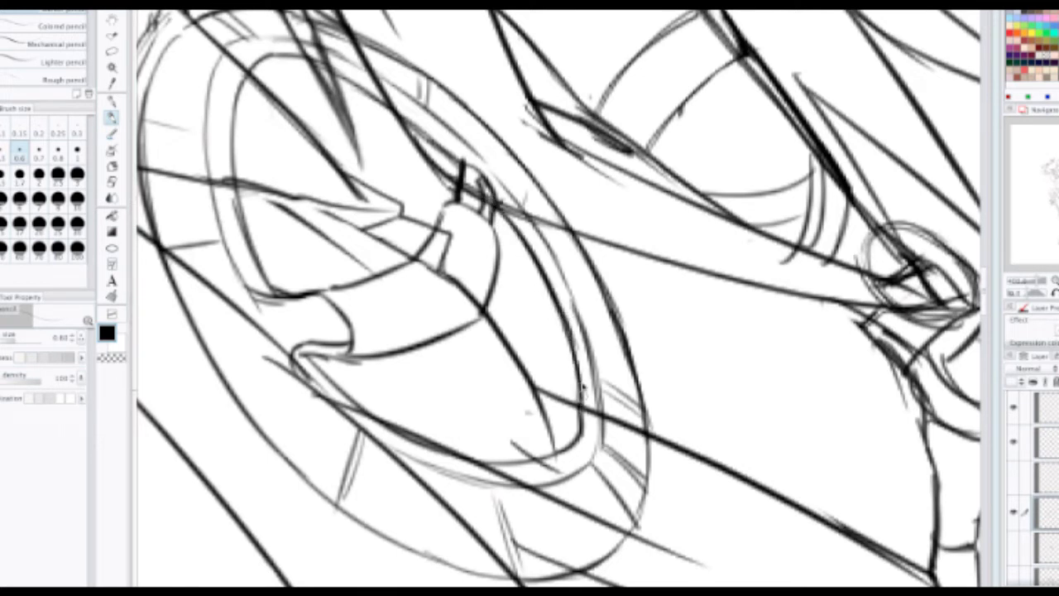
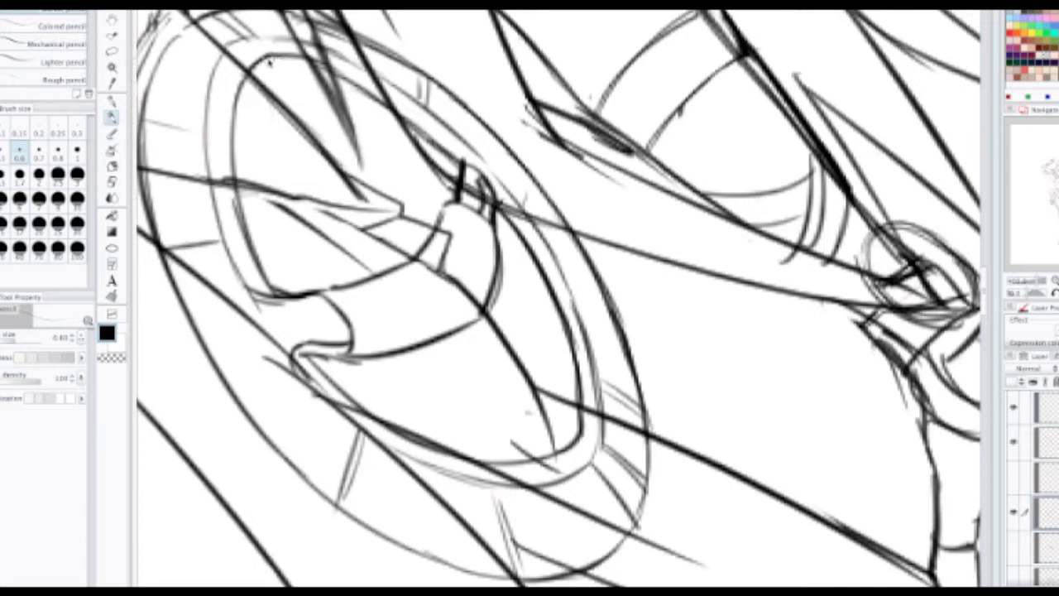
{"action": "left_click_drag", "start_coordinate": [270, 55], "coordinate": [390, 107]}
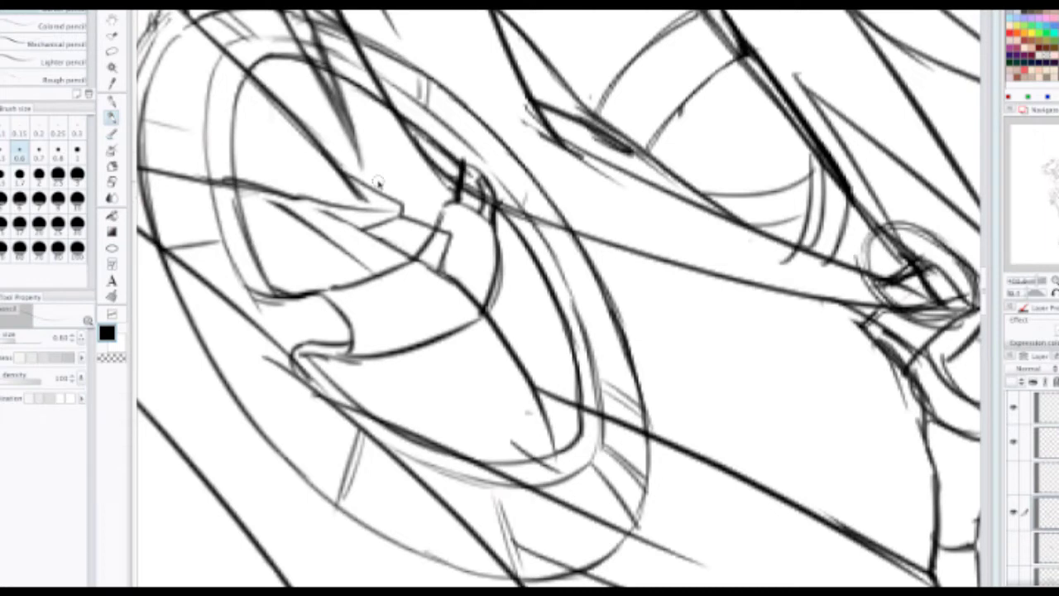
Step: Examine the hip ring against the torso, skirt and raised leg from a wider view
{"action": "scroll", "coordinate": [276, 359], "scroll_direction": "down", "scroll_amount": 2}
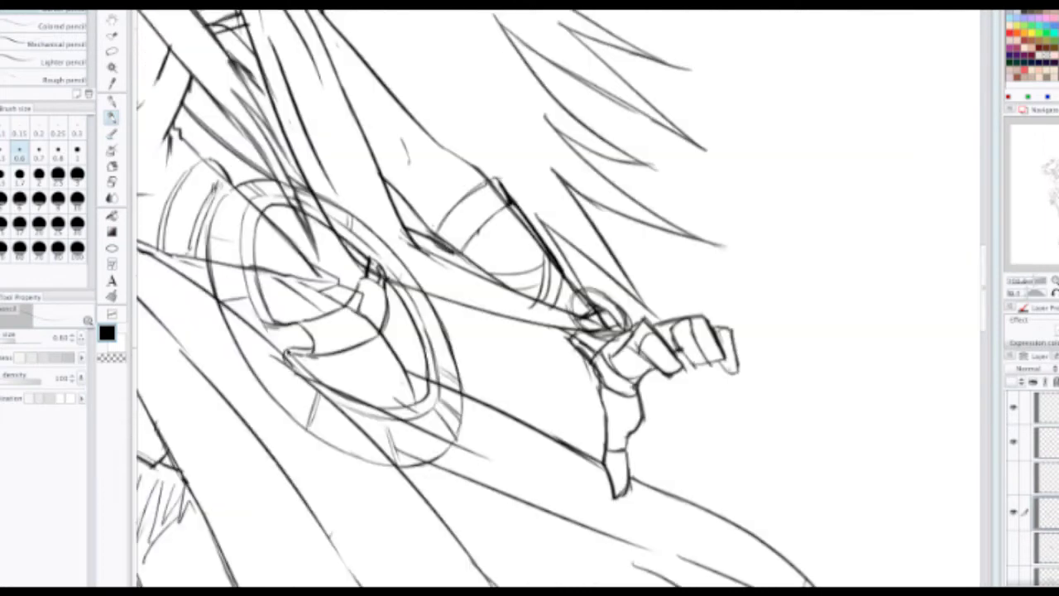
{"action": "left_click_drag", "start_coordinate": [321, 370], "coordinate": [382, 304]}
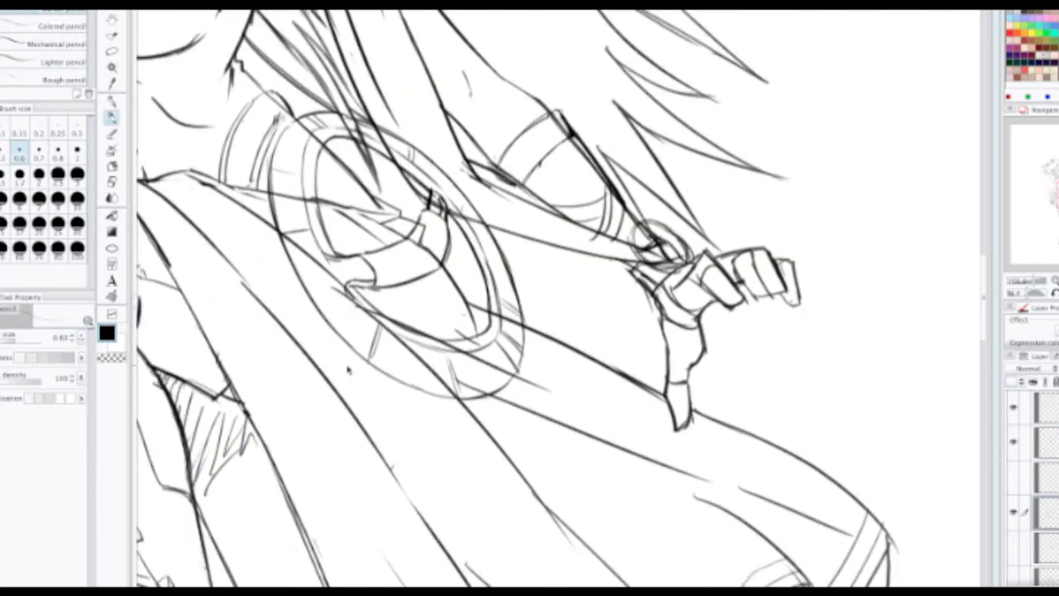
{"action": "scroll", "coordinate": [352, 362], "scroll_direction": "down", "scroll_amount": 3}
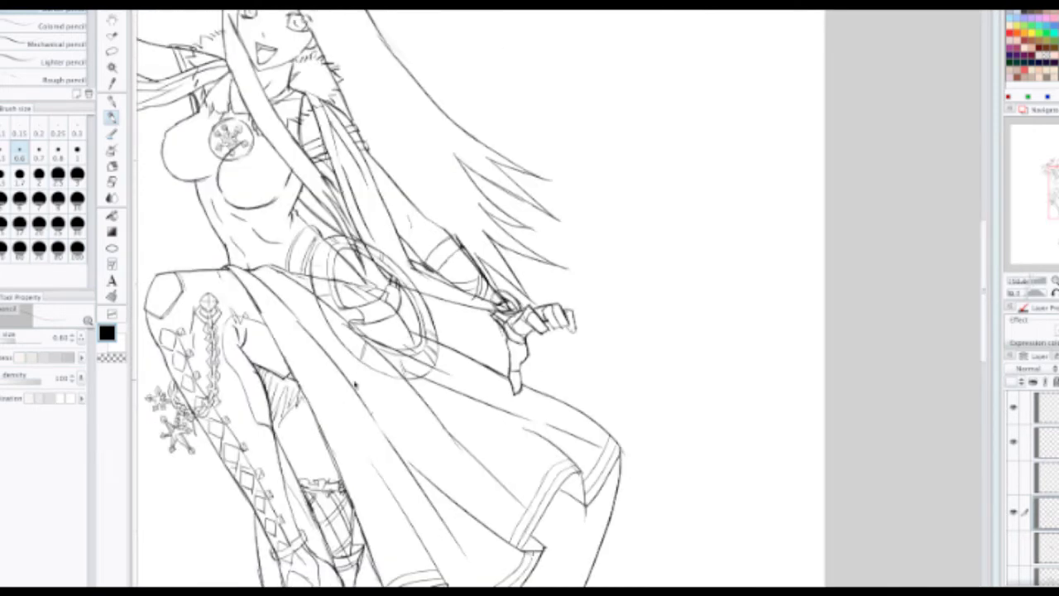
{"action": "scroll", "coordinate": [346, 291], "scroll_direction": "up", "scroll_amount": 1}
{"action": "scroll", "coordinate": [356, 365], "scroll_direction": "down", "scroll_amount": 3}
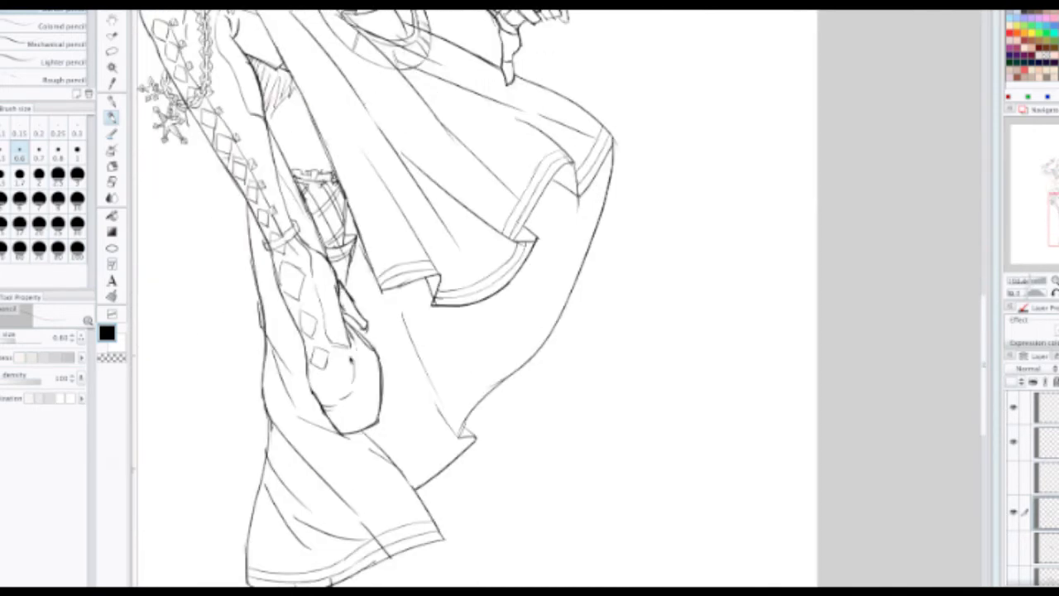
{"action": "scroll", "coordinate": [354, 364], "scroll_direction": "up", "scroll_amount": 1}
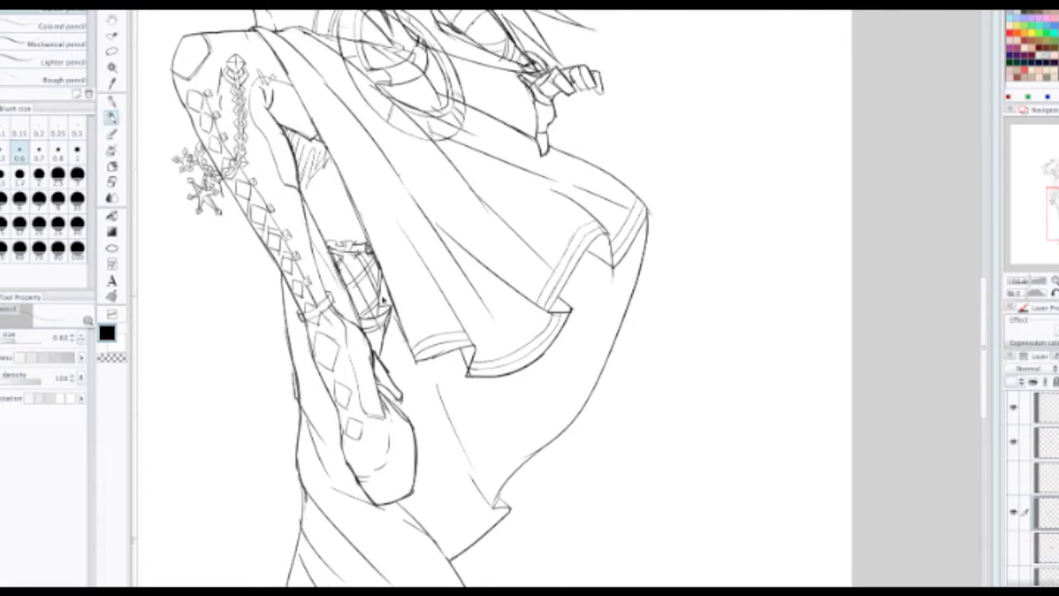
{"action": "scroll", "coordinate": [382, 268], "scroll_direction": "down", "scroll_amount": 2}
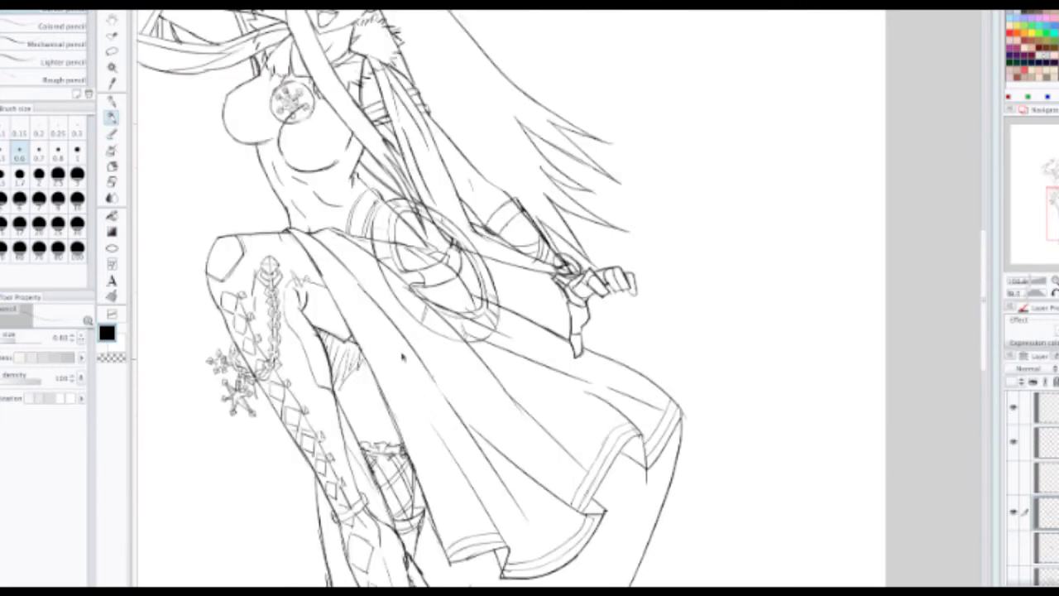
Step: Redraw the lower part of the hip ring's outer edge on the waist side as one curved pencil stroke
{"action": "scroll", "coordinate": [401, 323], "scroll_direction": "up", "scroll_amount": 4}
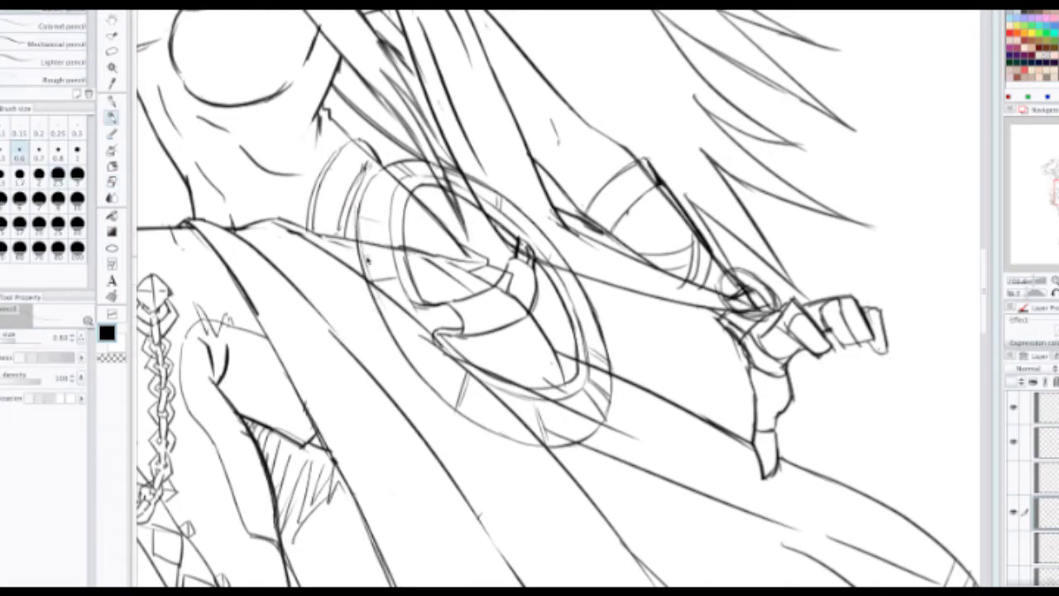
{"action": "key", "text": "ctrl+z"}
{"action": "left_click_drag", "start_coordinate": [360, 247], "coordinate": [408, 360]}
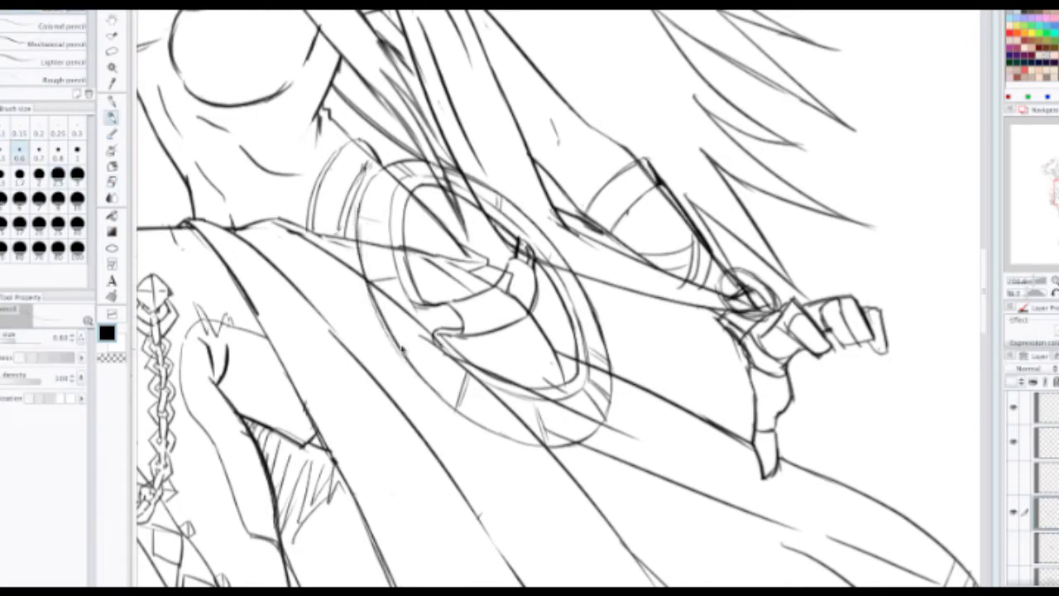
{"action": "key", "text": "ctrl+z"}
{"action": "left_click_drag", "start_coordinate": [361, 248], "coordinate": [408, 370]}
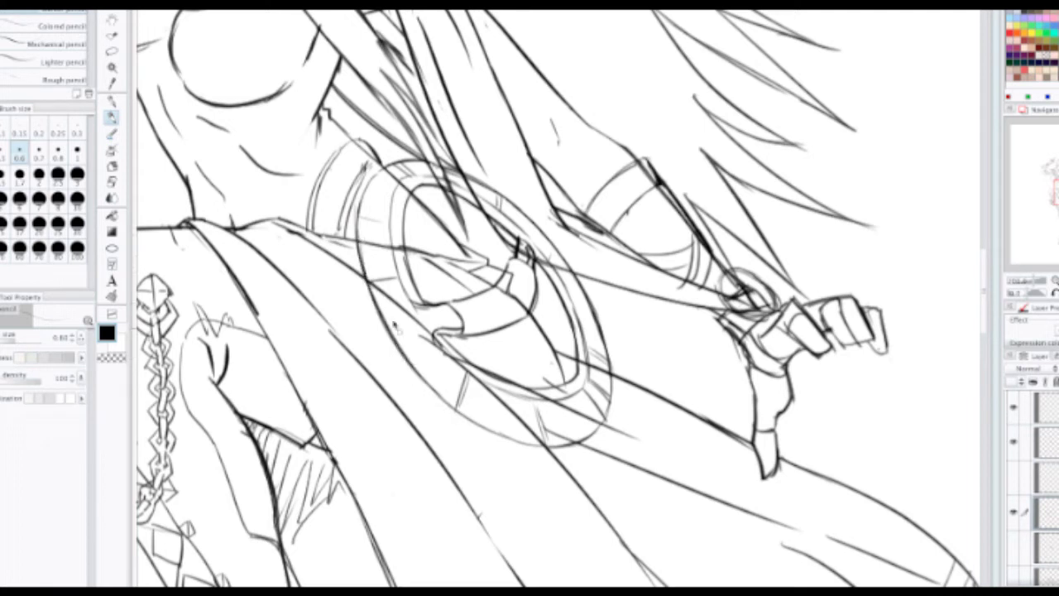
Step: Touch up the hip ring's band on the waist side with the eraser and pencil a short crossing line on it
{"action": "key", "text": "e"}
{"action": "left_click_drag", "start_coordinate": [388, 285], "coordinate": [381, 287]}
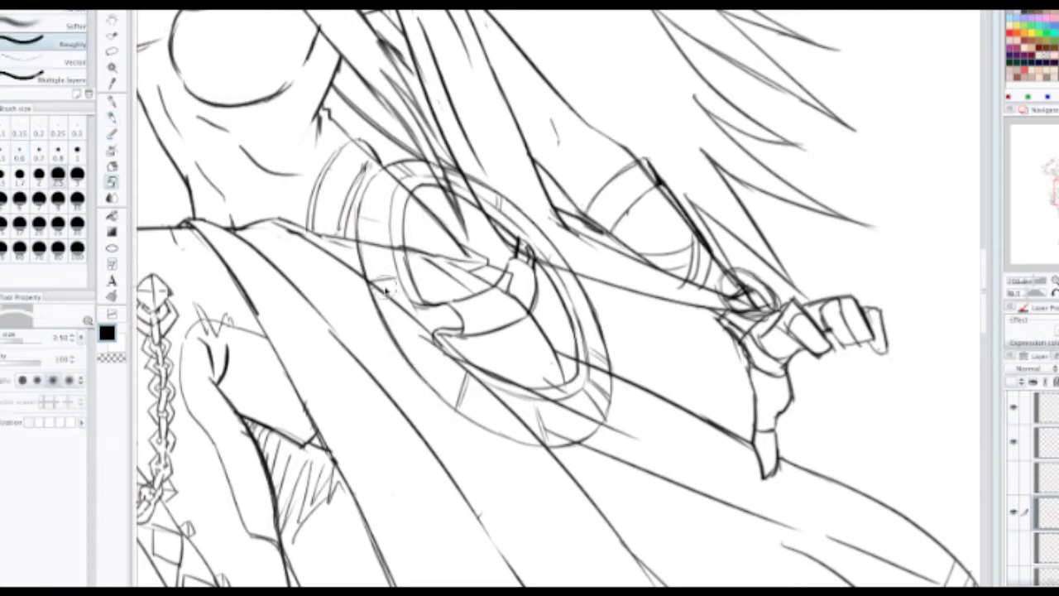
{"action": "key", "text": "p"}
{"action": "left_click_drag", "start_coordinate": [361, 213], "coordinate": [385, 221]}
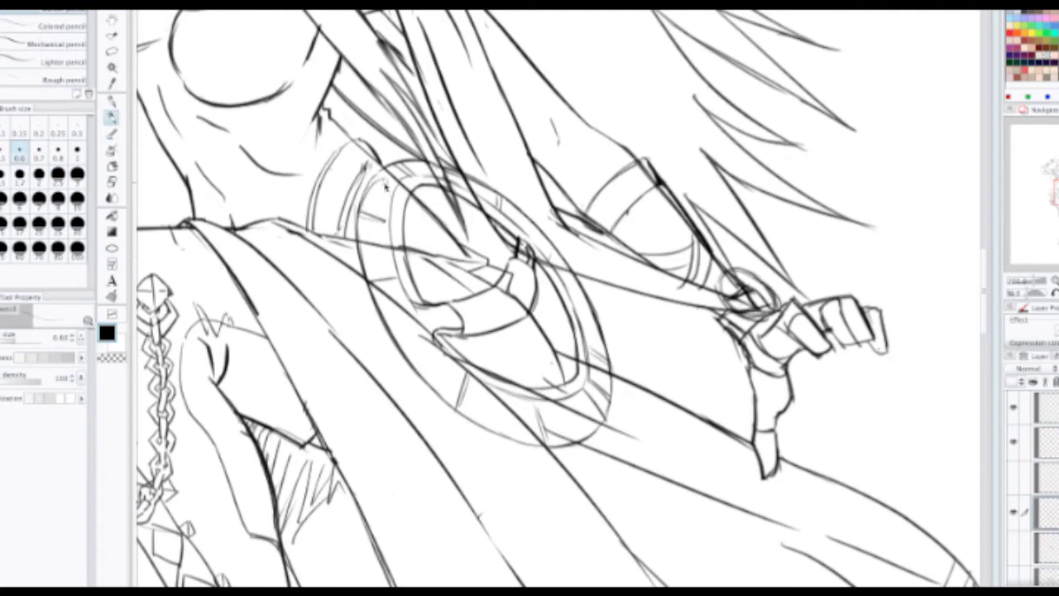
Step: Try to redraw the curve of the hip ring's upper outer edge on the waist side
{"action": "left_click_drag", "start_coordinate": [388, 168], "coordinate": [357, 231]}
{"action": "key", "text": "ctrl+z"}
{"action": "left_click_drag", "start_coordinate": [385, 165], "coordinate": [359, 210]}
{"action": "key", "text": "ctrl+z"}
{"action": "left_click_drag", "start_coordinate": [383, 171], "coordinate": [359, 237]}
{"action": "key", "text": "ctrl+z"}
{"action": "left_click_drag", "start_coordinate": [389, 169], "coordinate": [363, 239]}
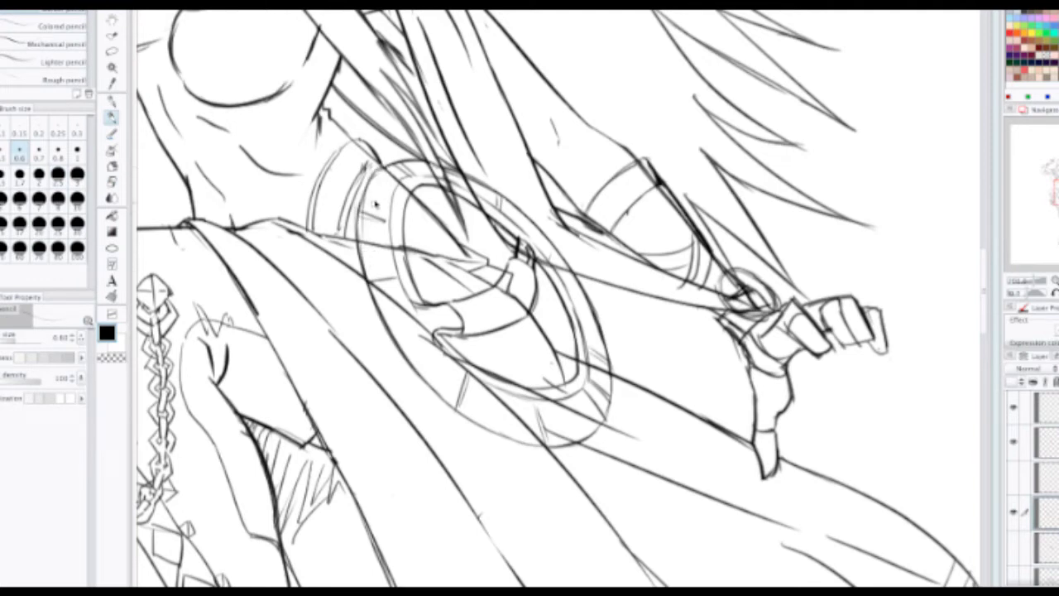
{"action": "key", "text": "ctrl+z"}
Step: Examine the skirt folds and leg garter up close, and the whole figure from a distance
{"action": "mouse_move", "coordinate": [384, 171]}
{"action": "left_mouse_down"}
{"action": "mouse_move", "coordinate": [361, 237]}
{"action": "mouse_move", "coordinate": [343, 103]}
{"action": "left_mouse_up"}
{"action": "scroll", "coordinate": [386, 223], "scroll_direction": "down", "scroll_amount": 2}
{"action": "scroll", "coordinate": [361, 364], "scroll_direction": "down", "scroll_amount": 2}
{"action": "scroll", "coordinate": [356, 365], "scroll_direction": "up", "scroll_amount": 2}
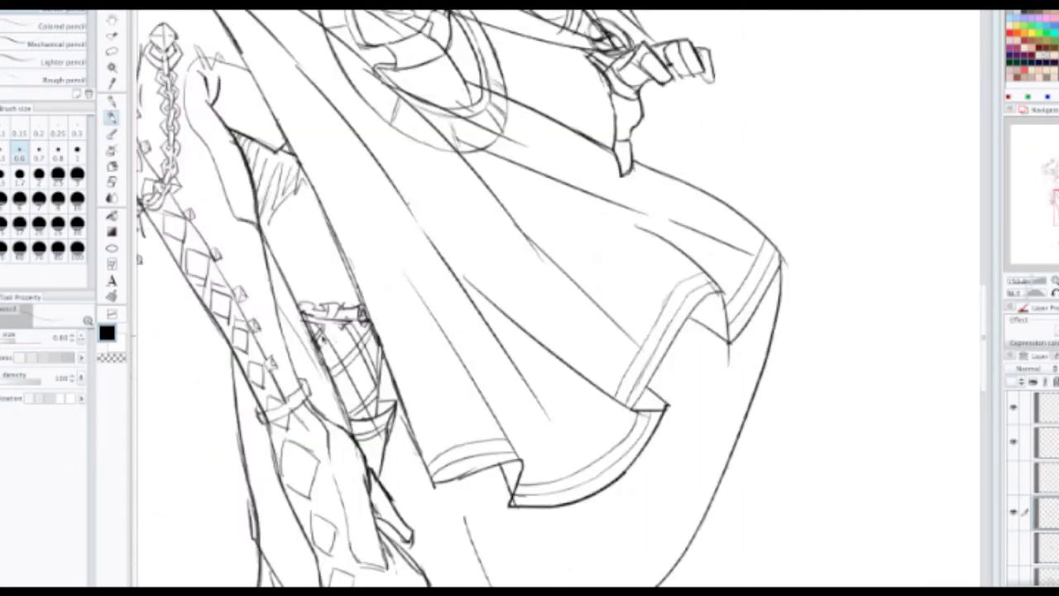
{"action": "left_click_drag", "start_coordinate": [320, 334], "coordinate": [360, 393]}
{"action": "scroll", "coordinate": [351, 320], "scroll_direction": "down", "scroll_amount": 3}
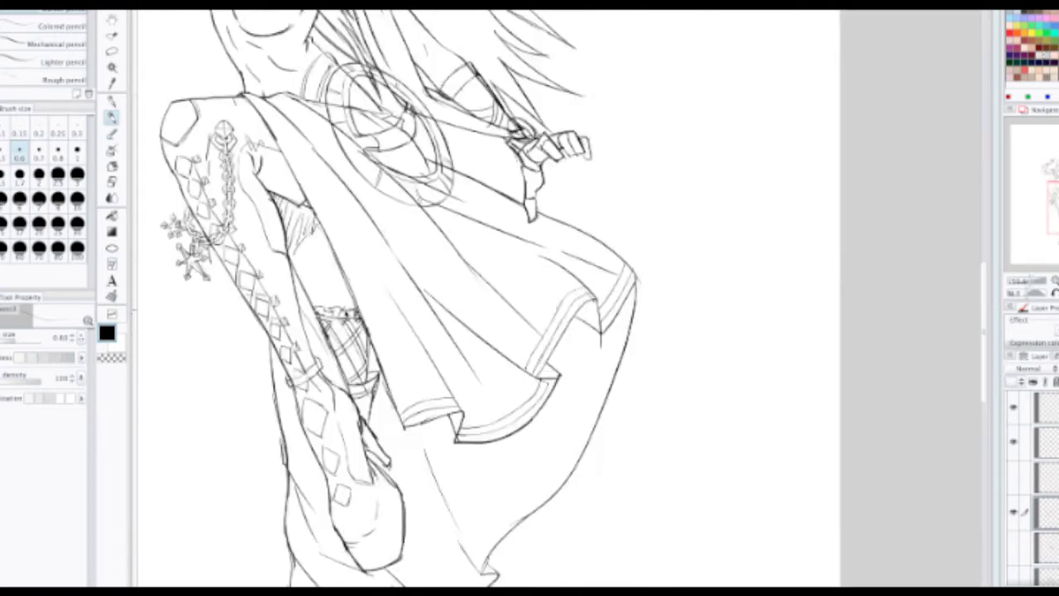
{"action": "scroll", "coordinate": [369, 280], "scroll_direction": "down", "scroll_amount": 1}
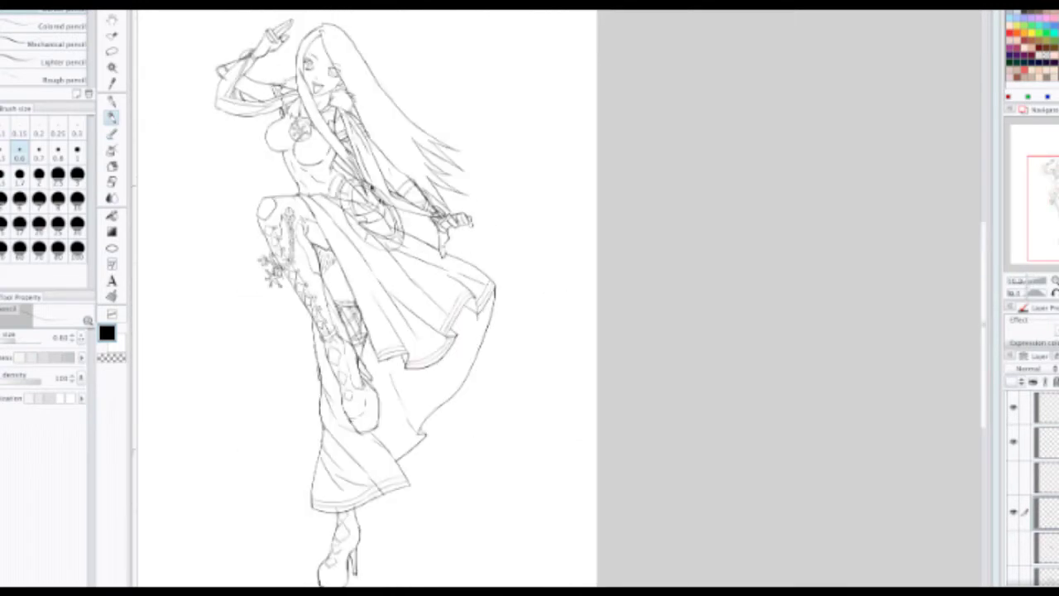
Step: Compare the full line art with the coloured version by showing and hiding the colour folder
{"action": "left_click_drag", "start_coordinate": [320, 158], "coordinate": [455, 169]}
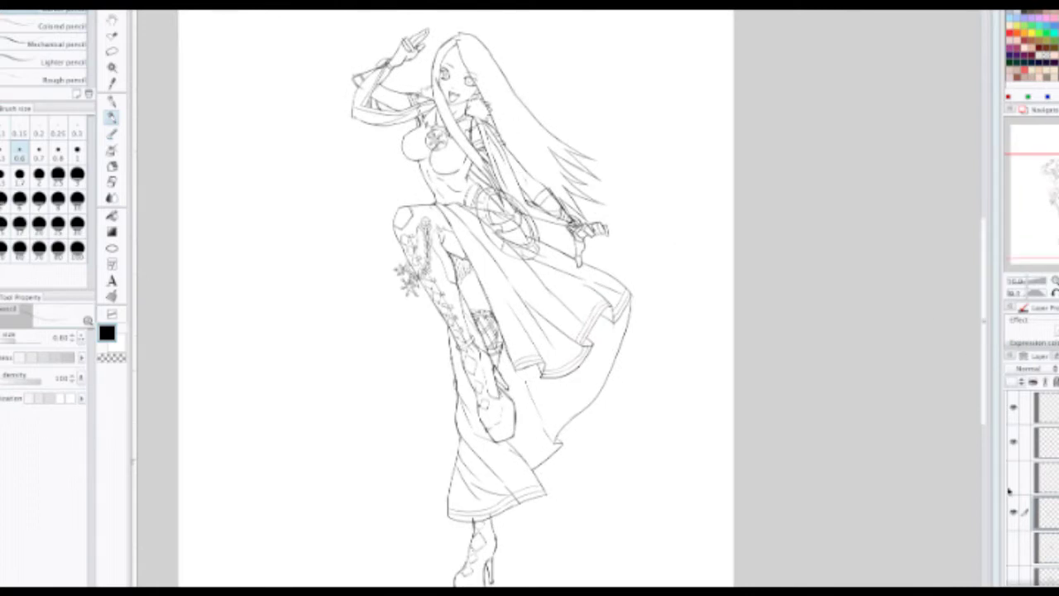
{"action": "scroll", "coordinate": [1033, 488], "scroll_direction": "down", "scroll_amount": 10}
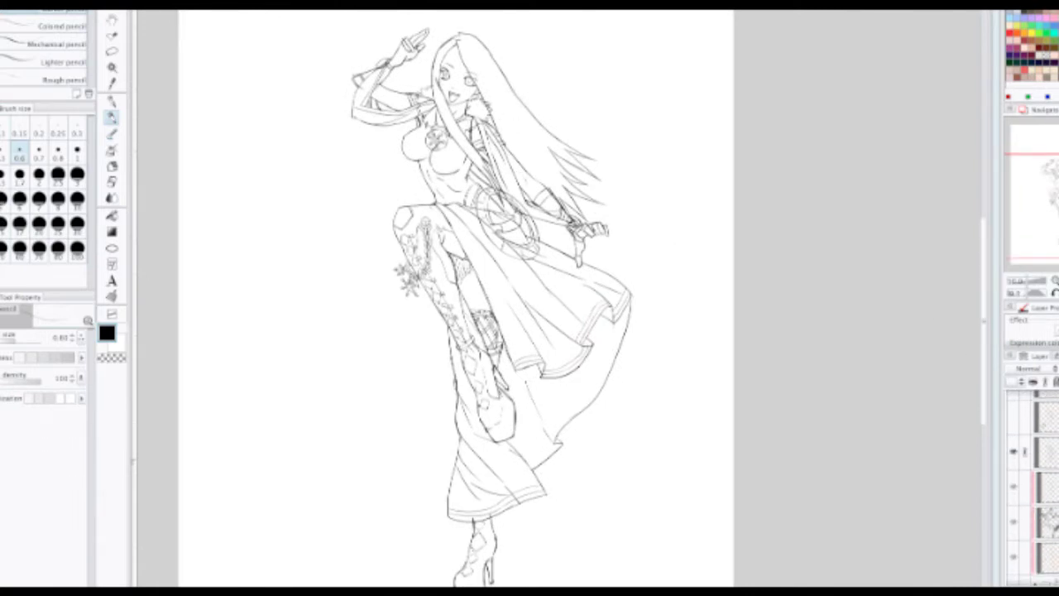
{"action": "scroll", "coordinate": [1037, 484], "scroll_direction": "down", "scroll_amount": 2}
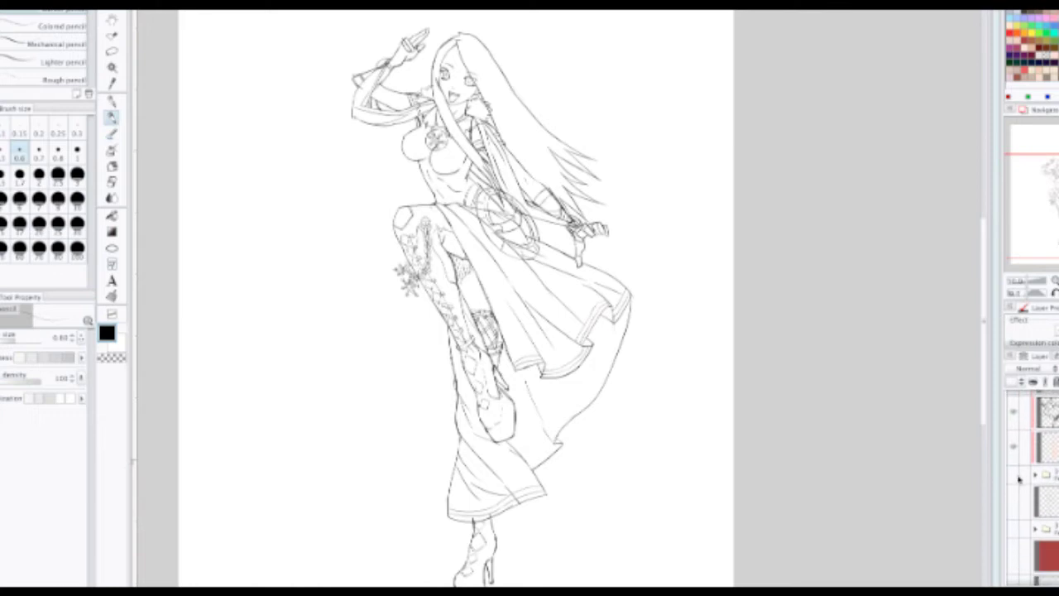
{"action": "left_click", "coordinate": [1016, 478]}
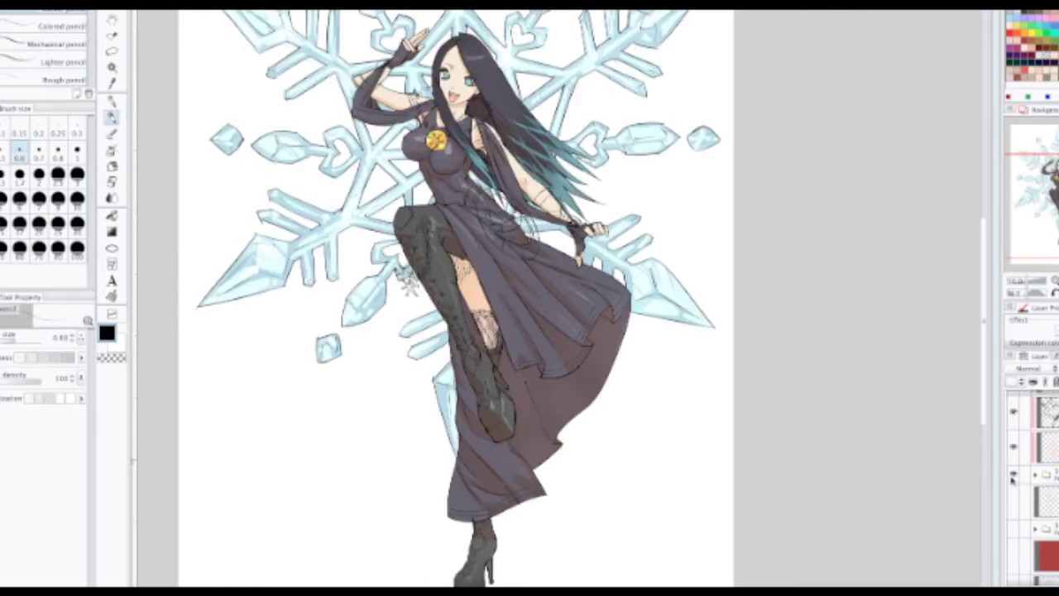
{"action": "left_click", "coordinate": [1013, 478]}
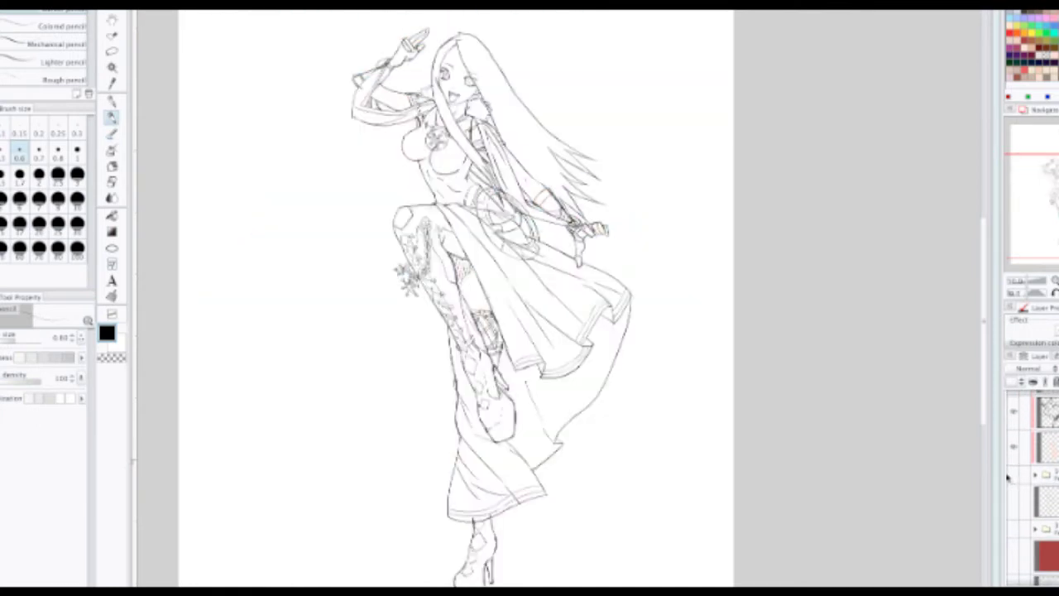
{"action": "left_click", "coordinate": [1013, 477]}
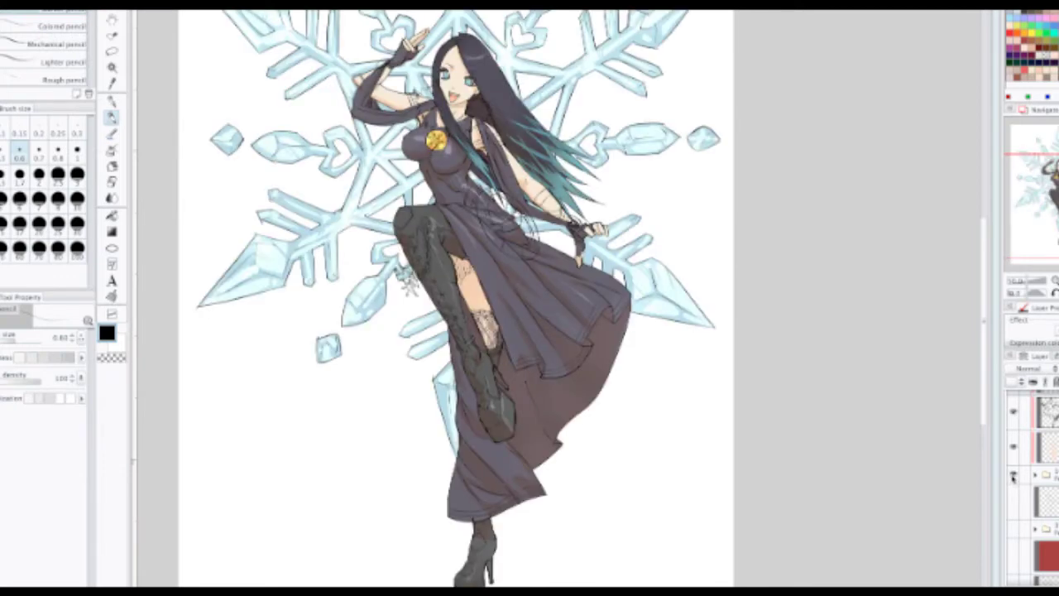
{"action": "left_click", "coordinate": [1013, 479]}
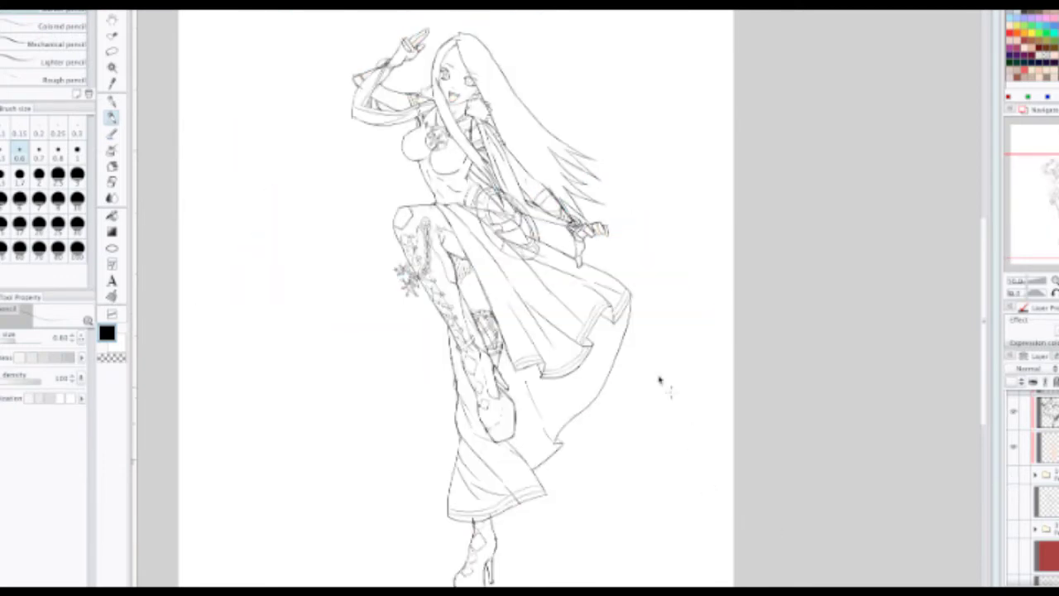
Step: Pencil short curved bands around the wrist and forearm of the raised arm
{"action": "scroll", "coordinate": [588, 273], "scroll_direction": "up", "scroll_amount": 2}
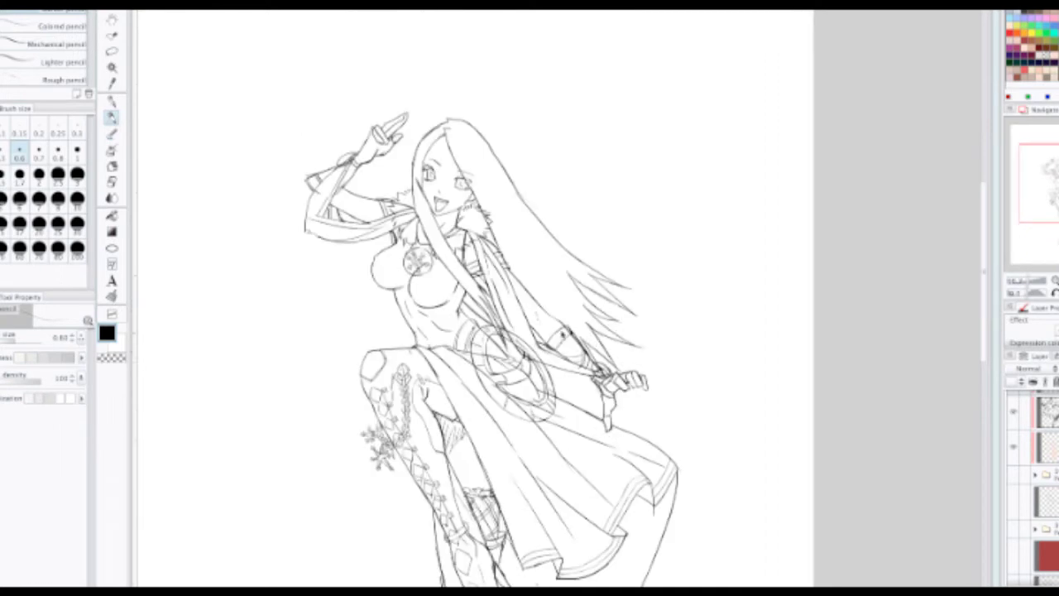
{"action": "scroll", "coordinate": [349, 204], "scroll_direction": "up", "scroll_amount": 2}
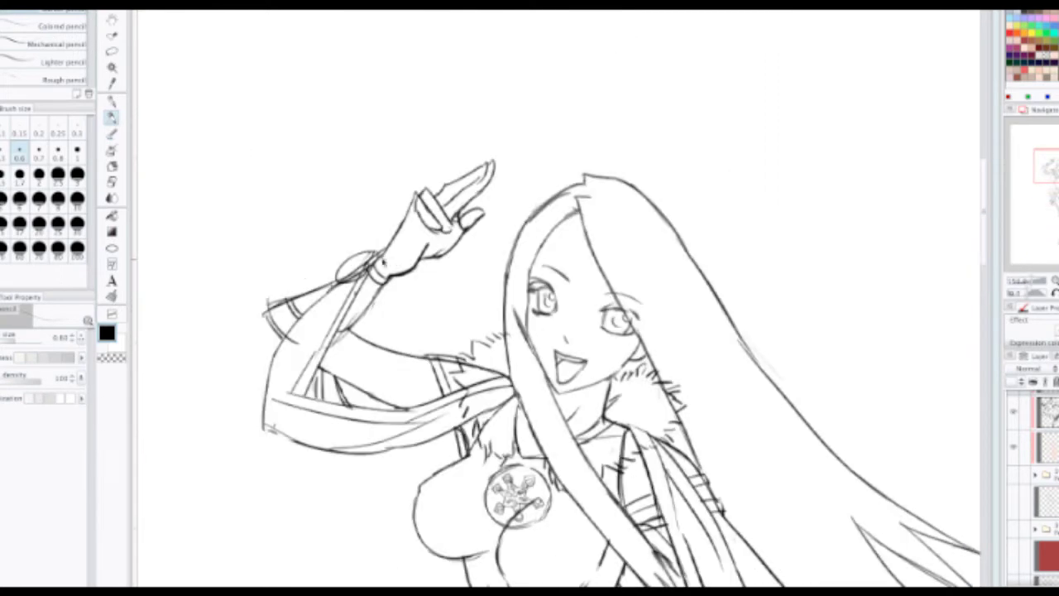
{"action": "left_click_drag", "start_coordinate": [381, 250], "coordinate": [407, 272]}
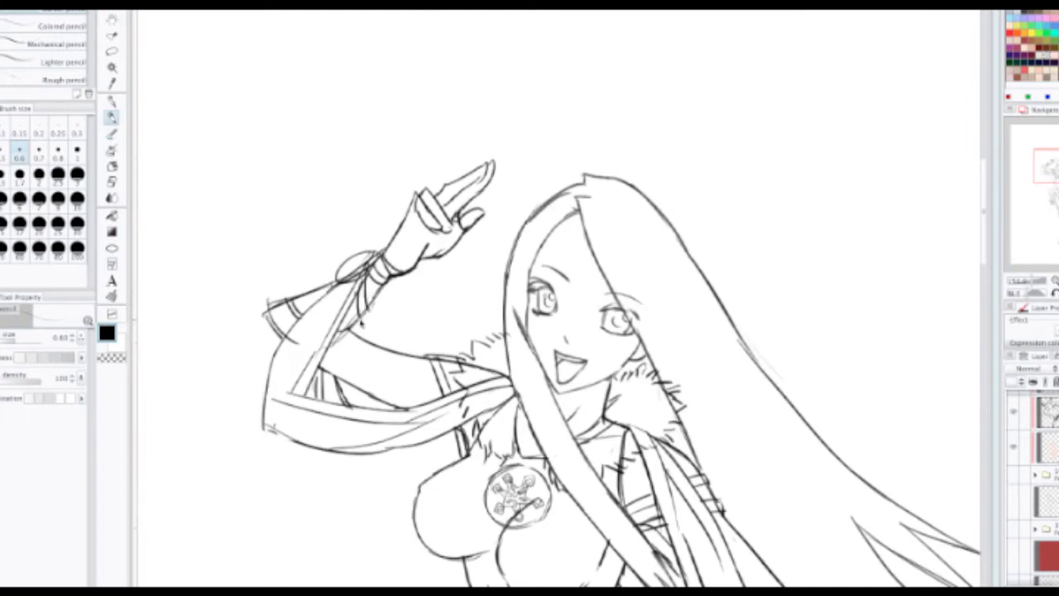
{"action": "scroll", "coordinate": [418, 203], "scroll_direction": "up", "scroll_amount": 2}
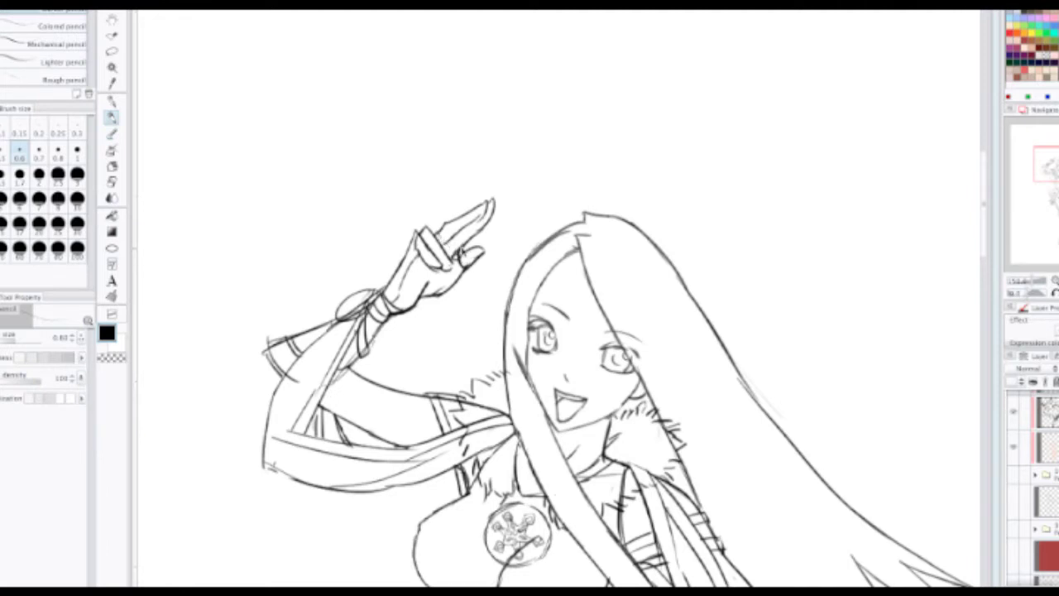
Step: Erase the overlapping lines at the wrist of the lowered arm
{"action": "scroll", "coordinate": [460, 252], "scroll_direction": "down", "scroll_amount": 2}
{"action": "mouse_move", "coordinate": [486, 296]}
{"action": "left_mouse_down"}
{"action": "mouse_move", "coordinate": [460, 179]}
{"action": "mouse_move", "coordinate": [471, 251]}
{"action": "left_mouse_up"}
{"action": "scroll", "coordinate": [490, 284], "scroll_direction": "up", "scroll_amount": 1}
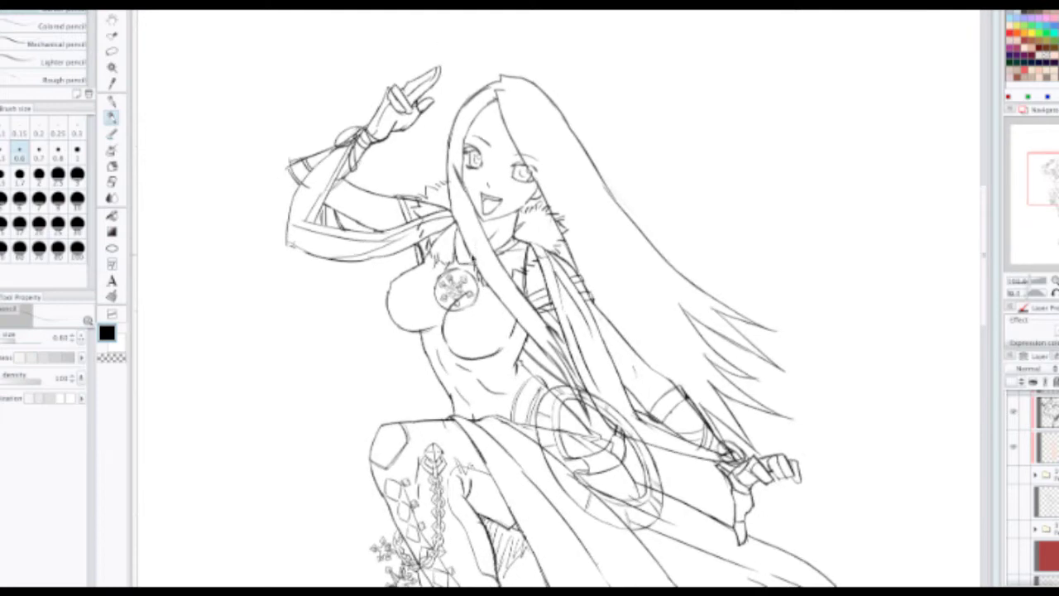
{"action": "key", "text": "e"}
{"action": "mouse_move", "coordinate": [725, 454]}
{"action": "left_mouse_down"}
{"action": "mouse_move", "coordinate": [731, 462]}
{"action": "mouse_move", "coordinate": [733, 447]}
{"action": "left_mouse_up"}
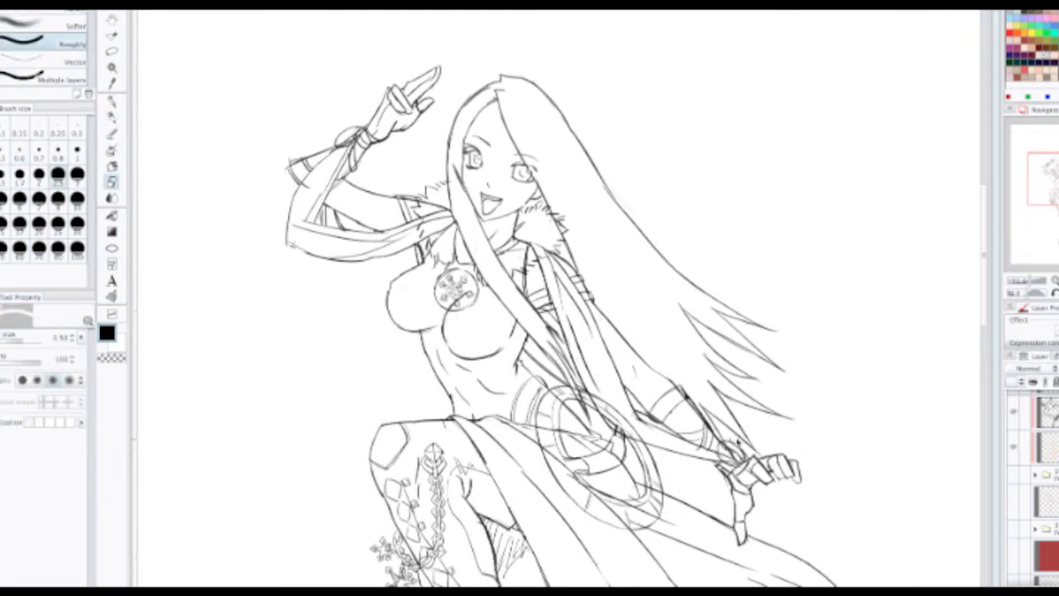
Step: Examine the skirt folds, hems and boots, up close and from a distance
{"action": "scroll", "coordinate": [588, 353], "scroll_direction": "down", "scroll_amount": 1}
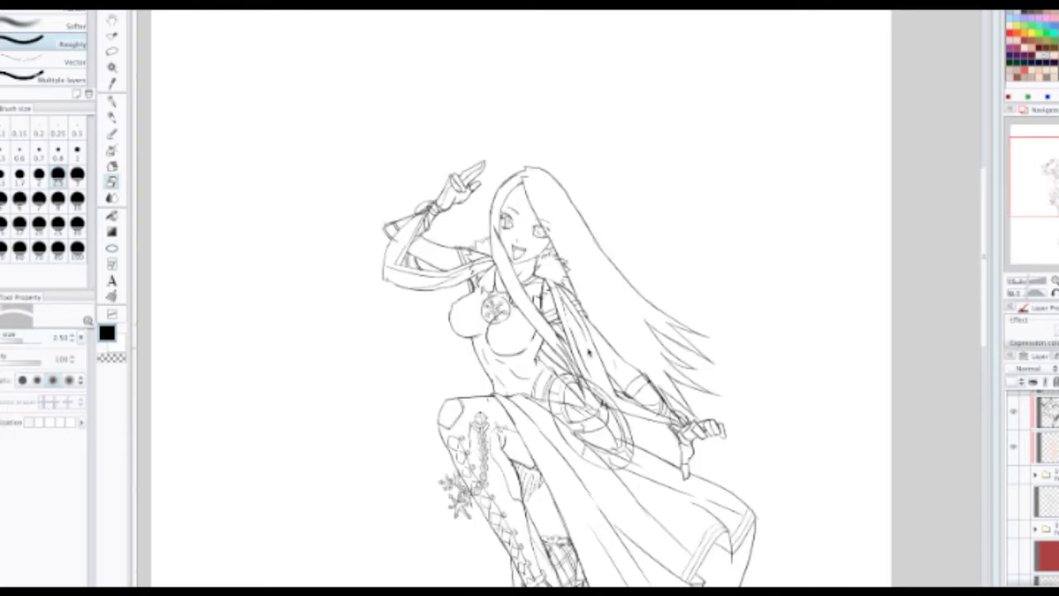
{"action": "left_click_drag", "start_coordinate": [588, 354], "coordinate": [565, 174]}
{"action": "left_click_drag", "start_coordinate": [610, 417], "coordinate": [587, 344]}
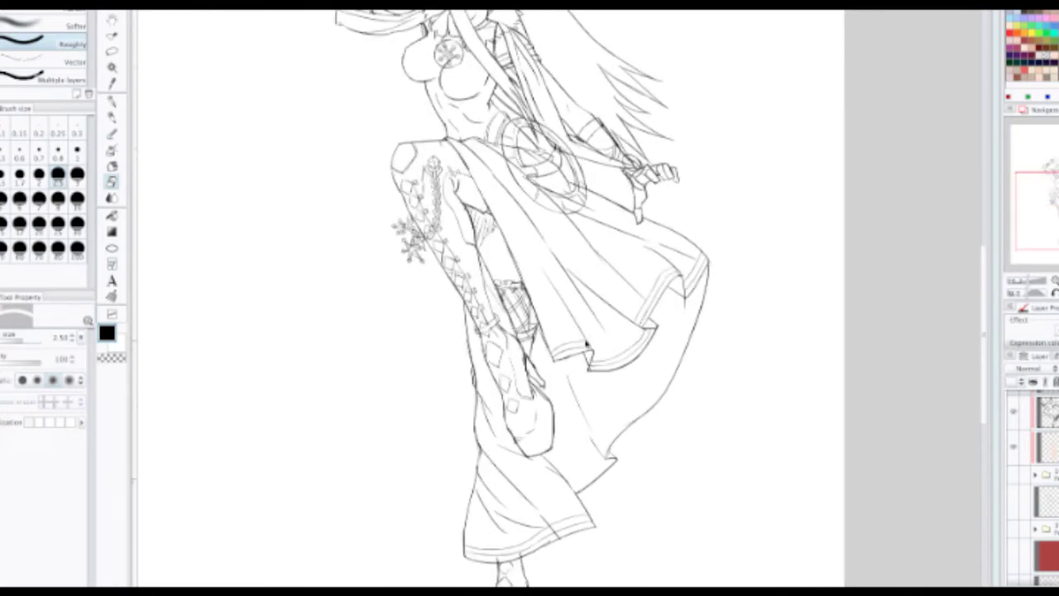
{"action": "scroll", "coordinate": [588, 343], "scroll_direction": "down", "scroll_amount": 5}
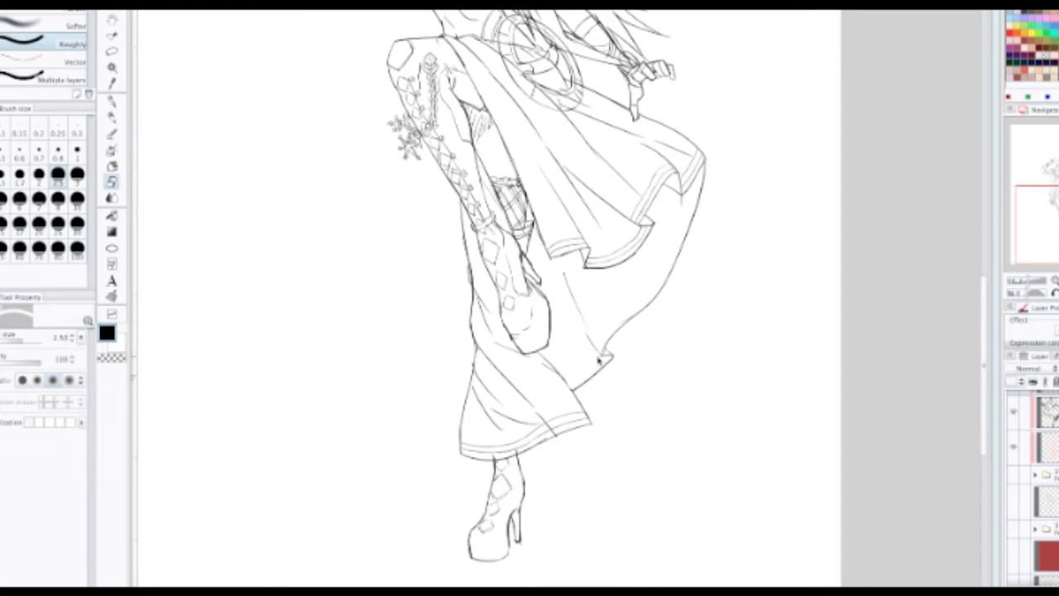
{"action": "scroll", "coordinate": [590, 381], "scroll_direction": "down", "scroll_amount": 1}
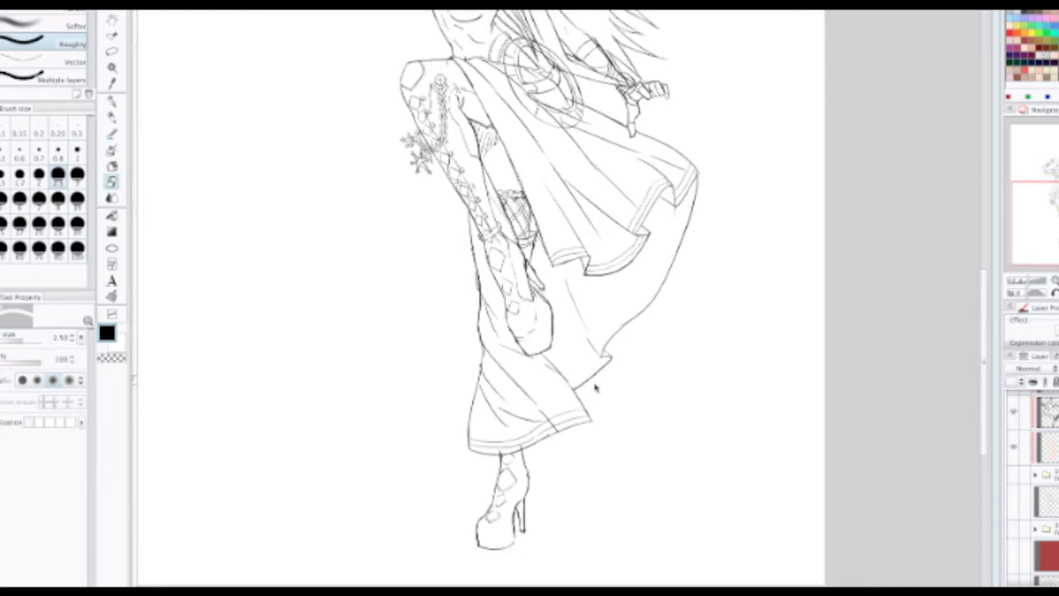
{"action": "scroll", "coordinate": [596, 387], "scroll_direction": "up", "scroll_amount": 2}
{"action": "scroll", "coordinate": [610, 412], "scroll_direction": "up", "scroll_amount": 2}
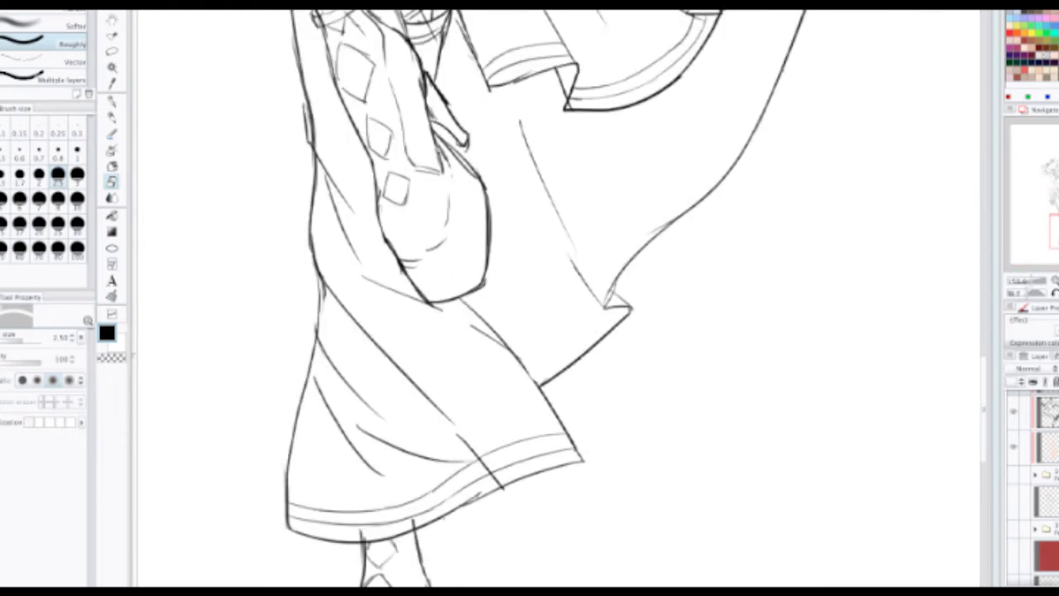
{"action": "scroll", "coordinate": [1032, 488], "scroll_direction": "up", "scroll_amount": 5}
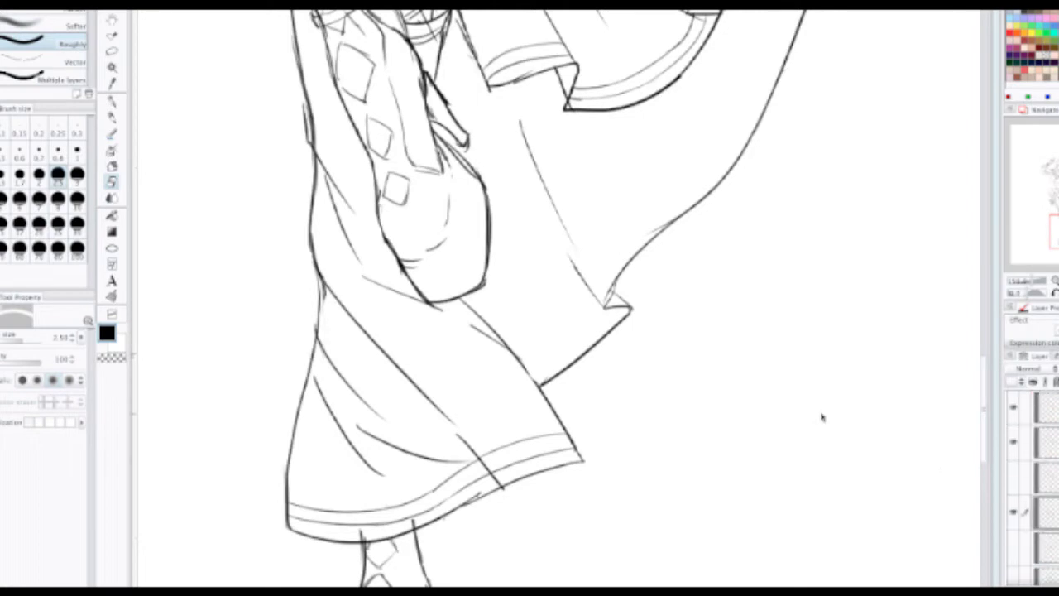
Step: Compare the figure with and without the costume details by toggling the active layer's visibility
{"action": "scroll", "coordinate": [824, 402], "scroll_direction": "down", "scroll_amount": 4}
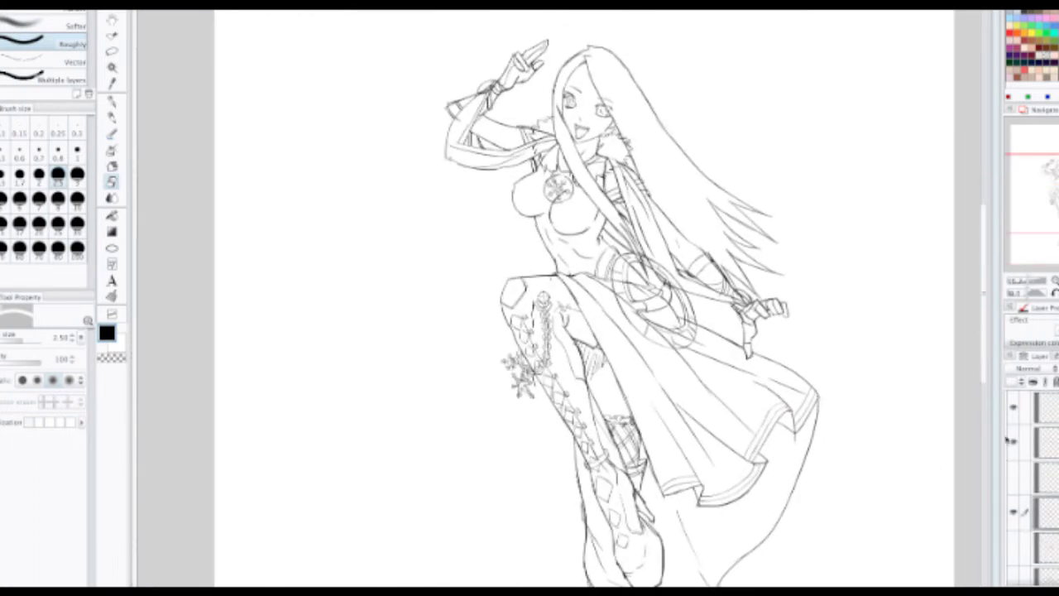
{"action": "scroll", "coordinate": [1034, 481], "scroll_direction": "down", "scroll_amount": 2}
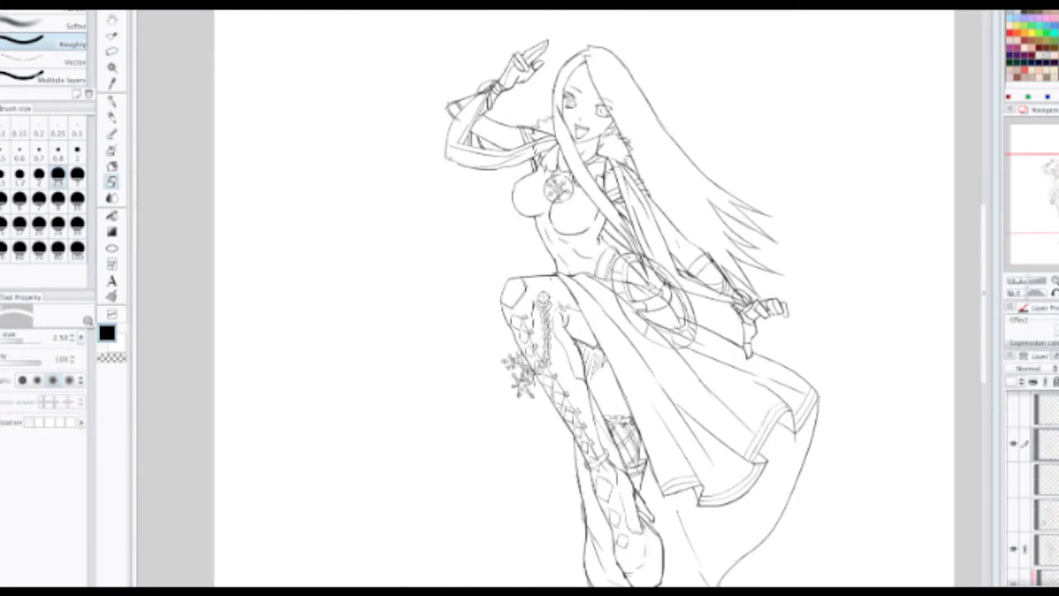
{"action": "left_click", "coordinate": [1013, 446]}
{"action": "left_click", "coordinate": [1013, 446]}
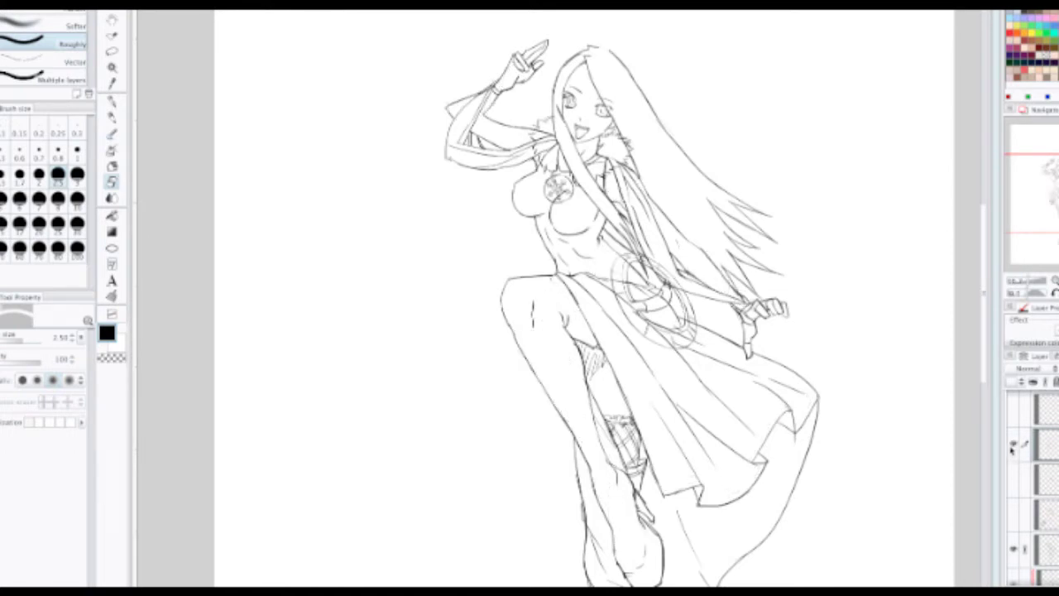
{"action": "left_click", "coordinate": [1013, 447]}
{"action": "left_click", "coordinate": [1013, 446]}
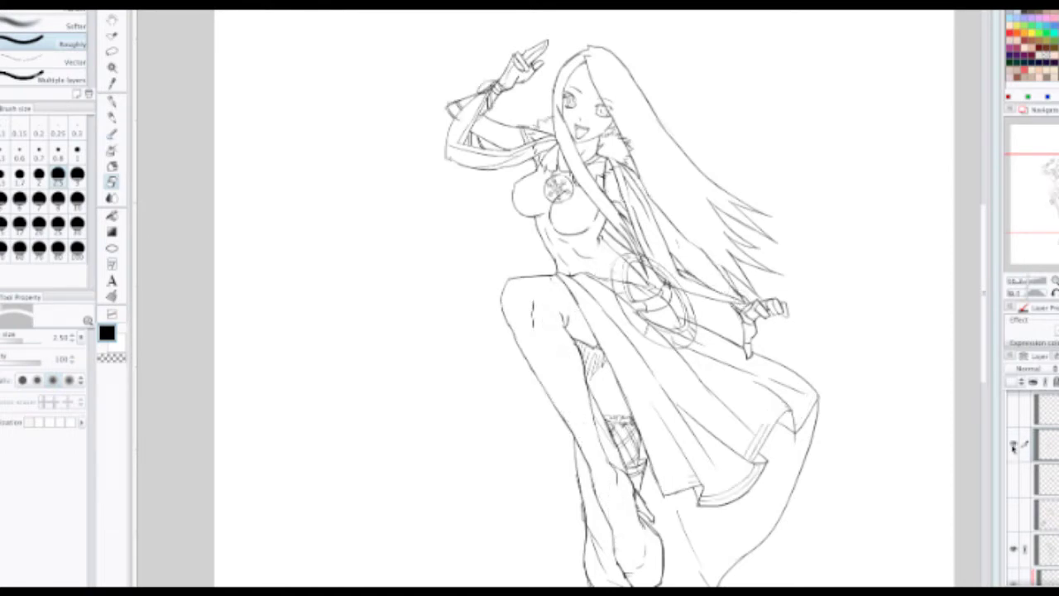
Step: Reduce the eraser size to 0.8 and redraw the lower outer edge of the hip ring on the hand side in pencil
{"action": "scroll", "coordinate": [694, 306], "scroll_direction": "up", "scroll_amount": 3}
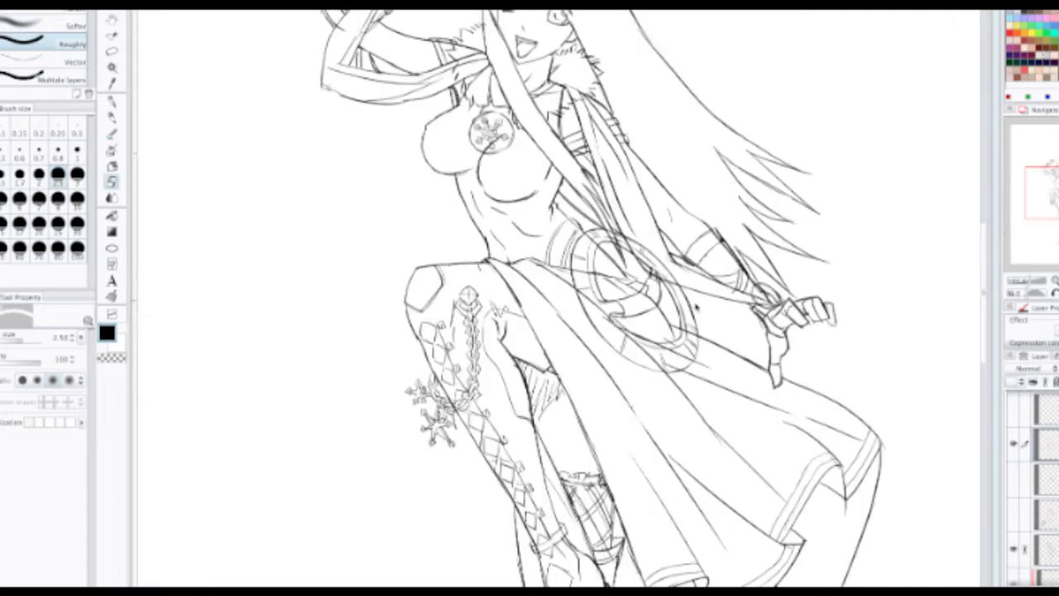
{"action": "key", "text": "bracketleft"}
{"action": "key", "text": "bracketleft"}
{"action": "key", "text": "bracketleft"}
{"action": "key", "text": "bracketleft"}
{"action": "key", "text": "bracketleft"}
{"action": "key", "text": "bracketleft"}
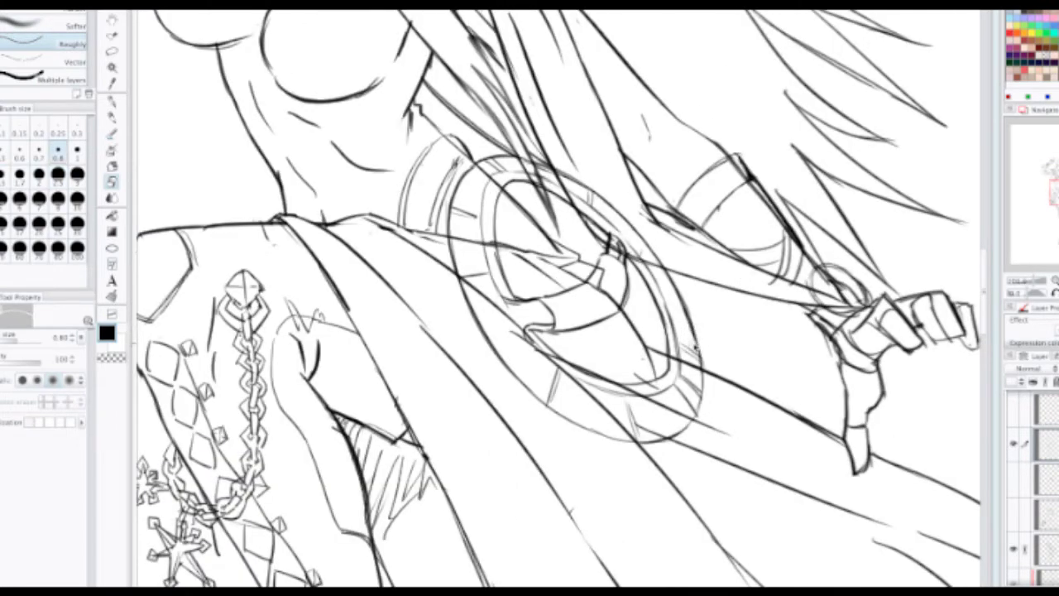
{"action": "key", "text": "p"}
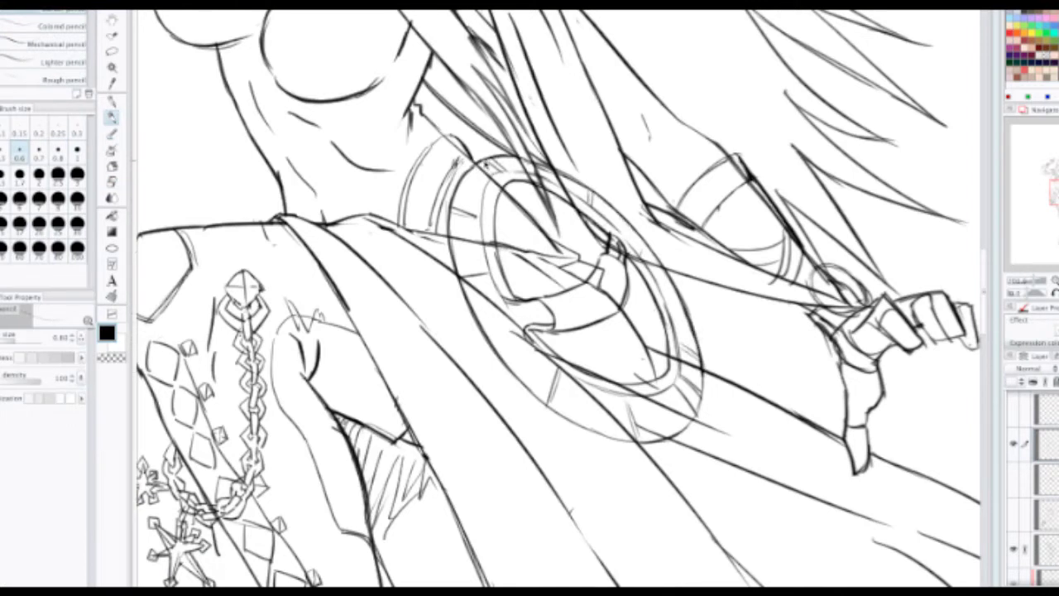
{"action": "left_click_drag", "start_coordinate": [683, 435], "coordinate": [704, 379]}
{"action": "key", "text": "ctrl+z"}
{"action": "left_click_drag", "start_coordinate": [681, 437], "coordinate": [702, 366]}
{"action": "scroll", "coordinate": [691, 376], "scroll_direction": "down", "scroll_amount": 3}
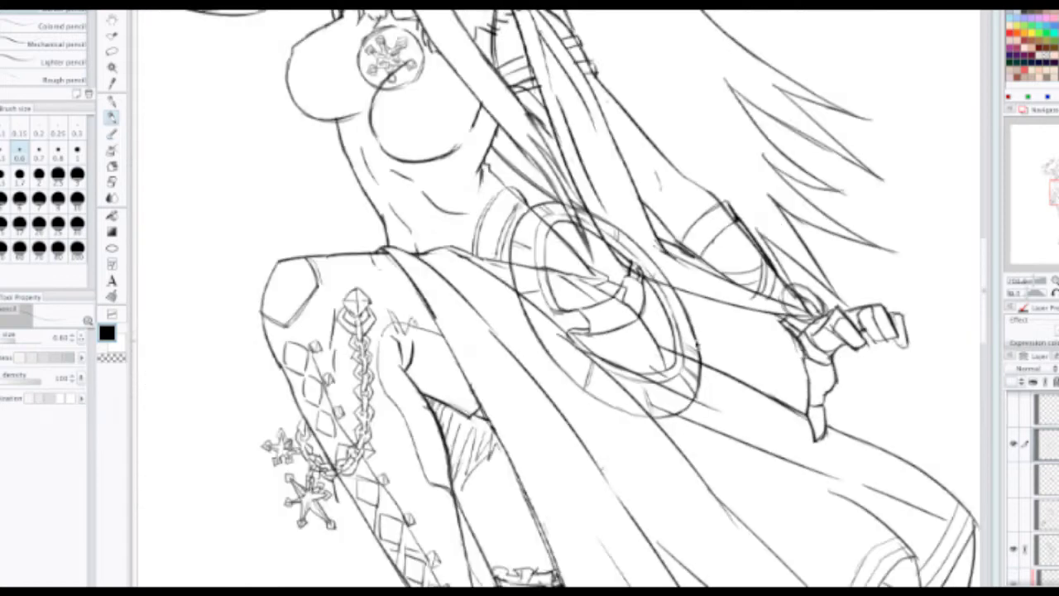
Step: Check the whole figure while toggling the visibility of the costume detail layer and the base line art layer
{"action": "scroll", "coordinate": [710, 323], "scroll_direction": "down", "scroll_amount": 3}
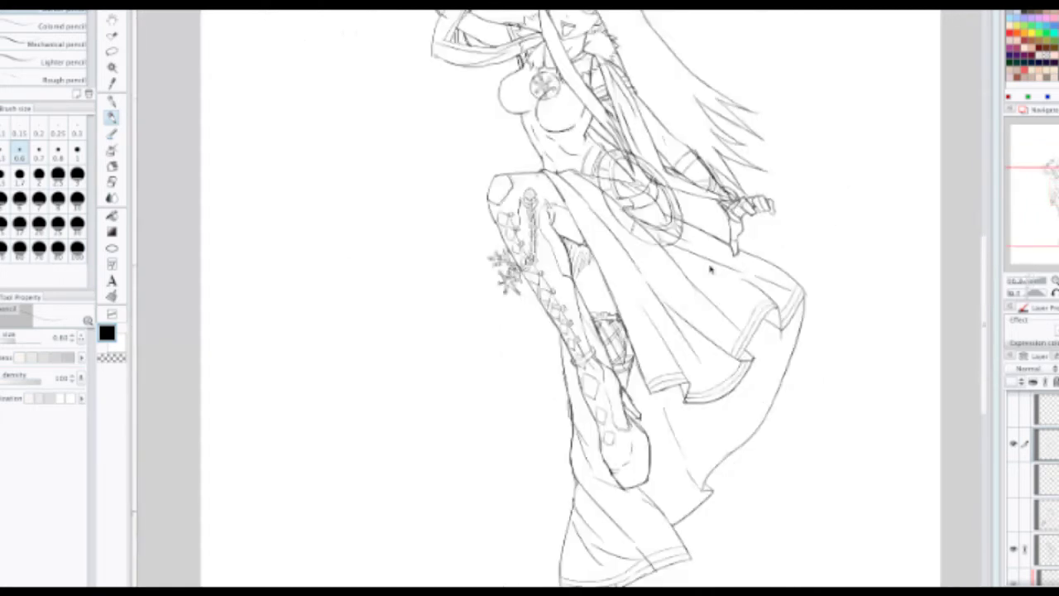
{"action": "left_click_drag", "start_coordinate": [832, 391], "coordinate": [815, 398]}
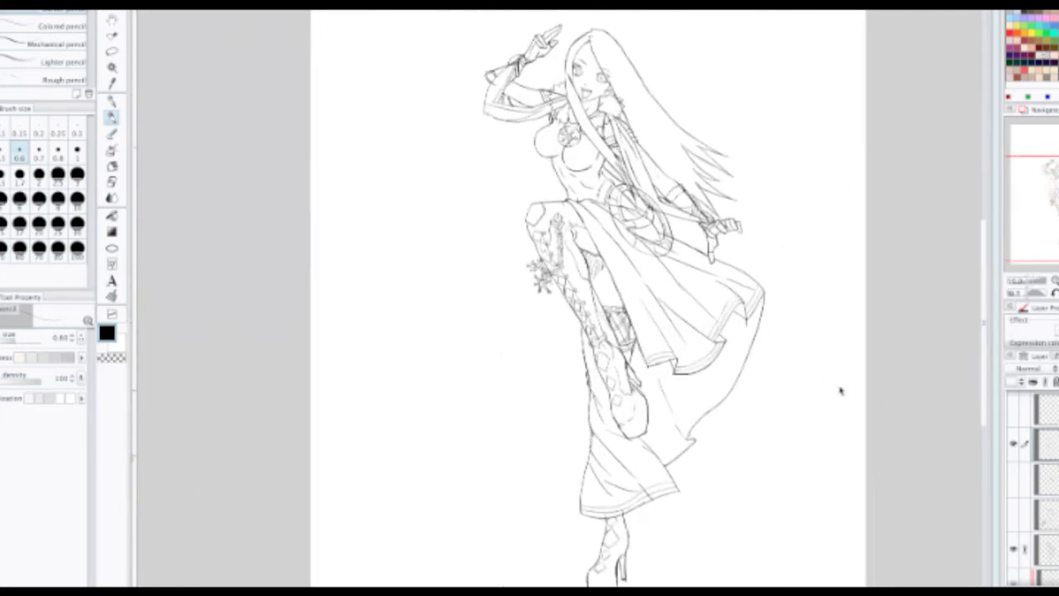
{"action": "left_click", "coordinate": [1016, 446]}
{"action": "left_click", "coordinate": [1018, 447]}
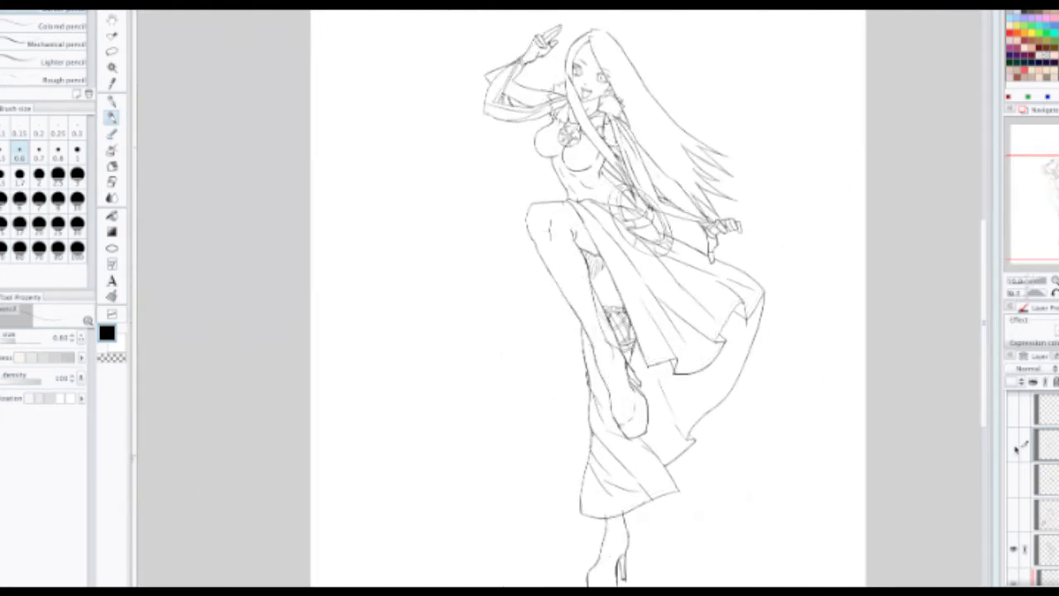
{"action": "left_click_drag", "start_coordinate": [697, 448], "coordinate": [665, 469]}
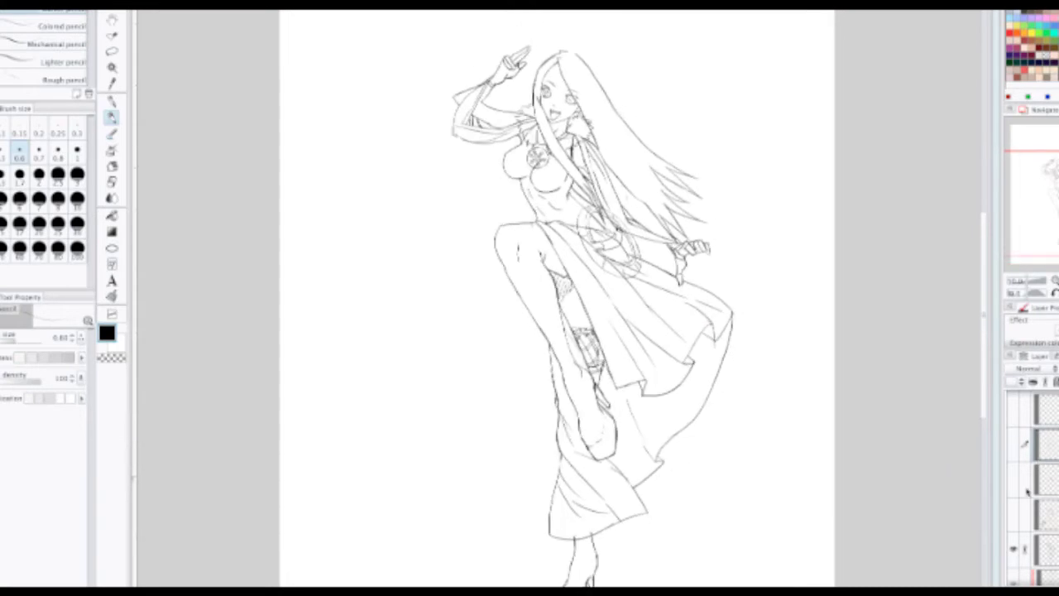
{"action": "left_click", "coordinate": [1013, 445]}
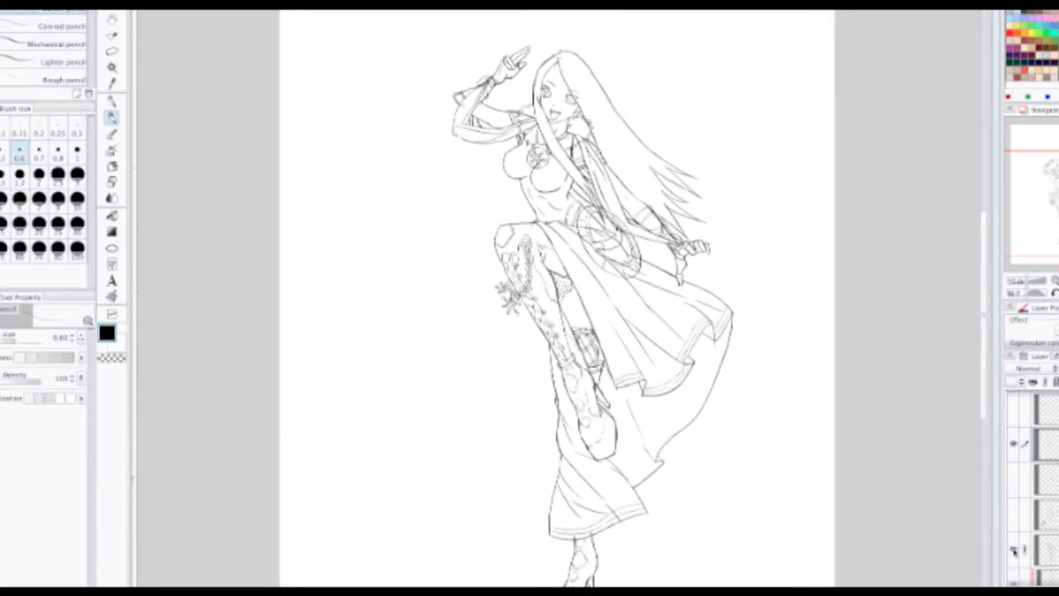
{"action": "left_click", "coordinate": [1015, 549]}
{"action": "left_click", "coordinate": [1015, 550]}
Step: Hide the layer with the fur collar and full hip ring, and show the layer directly beneath it
{"action": "scroll", "coordinate": [1033, 489], "scroll_direction": "up", "scroll_amount": 2}
{"action": "left_click", "coordinate": [1014, 443]}
{"action": "left_click", "coordinate": [1015, 478]}
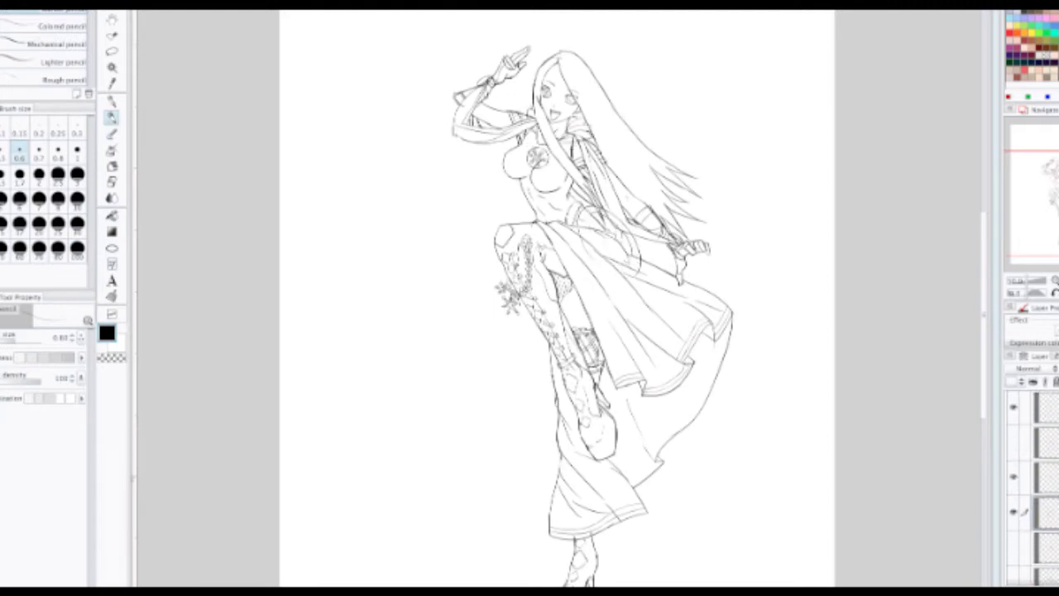
Step: Preview the hidden layer two below the costume detail layer by toggling its visibility
{"action": "scroll", "coordinate": [1032, 489], "scroll_direction": "down", "scroll_amount": 3}
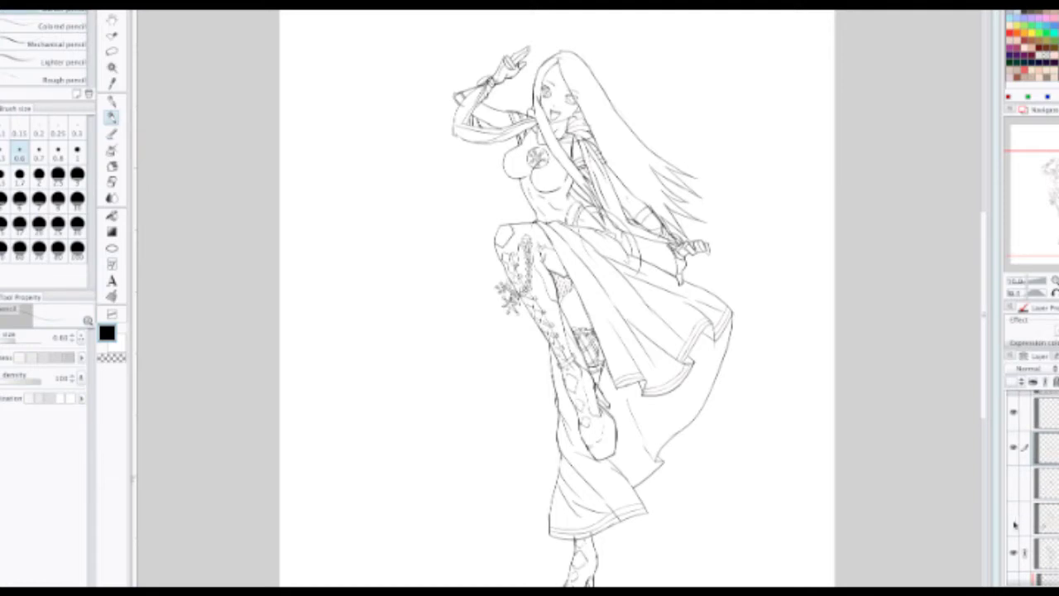
{"action": "left_click", "coordinate": [1014, 519]}
{"action": "left_click", "coordinate": [1015, 519]}
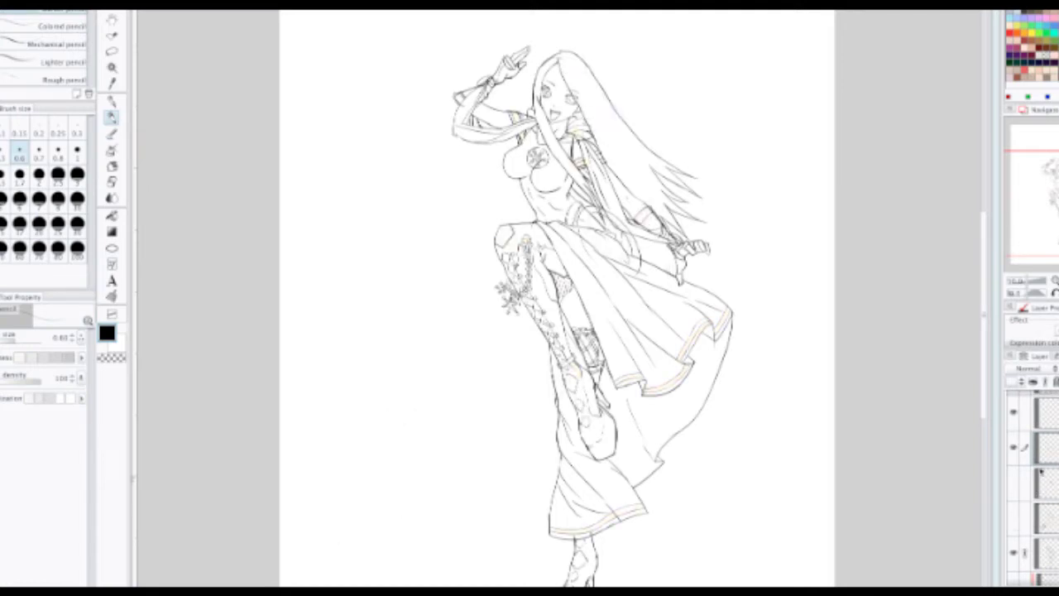
Step: Show the layer with the fur collar and full hip ring, and hide the layer directly beneath it
{"action": "left_click", "coordinate": [1015, 520]}
{"action": "left_click", "coordinate": [1014, 520]}
{"action": "scroll", "coordinate": [1026, 497], "scroll_direction": "up", "scroll_amount": 3}
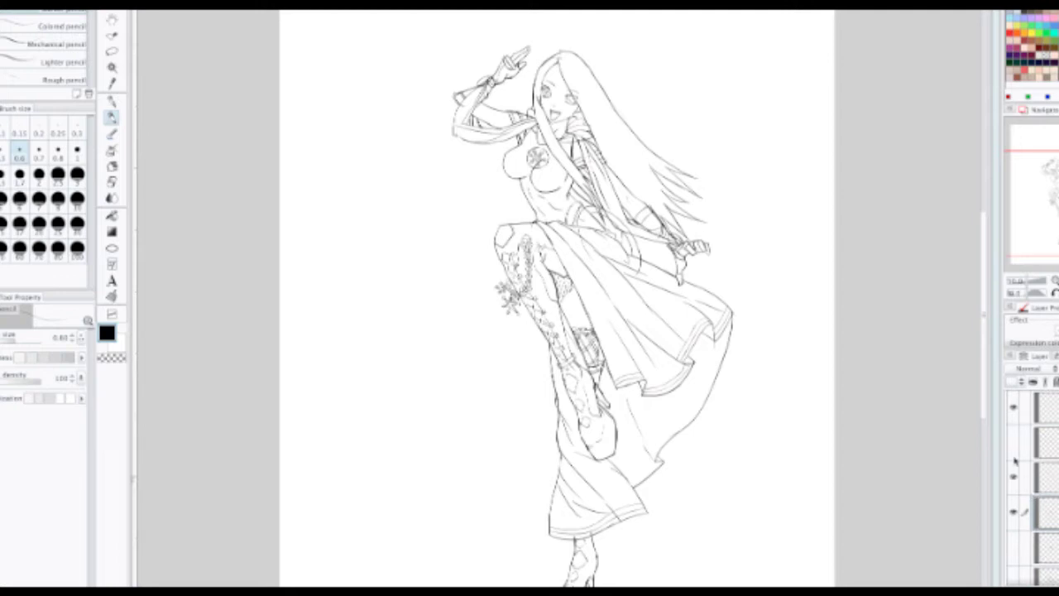
{"action": "left_click", "coordinate": [1013, 443]}
{"action": "left_click", "coordinate": [1011, 445]}
{"action": "left_click", "coordinate": [1013, 443]}
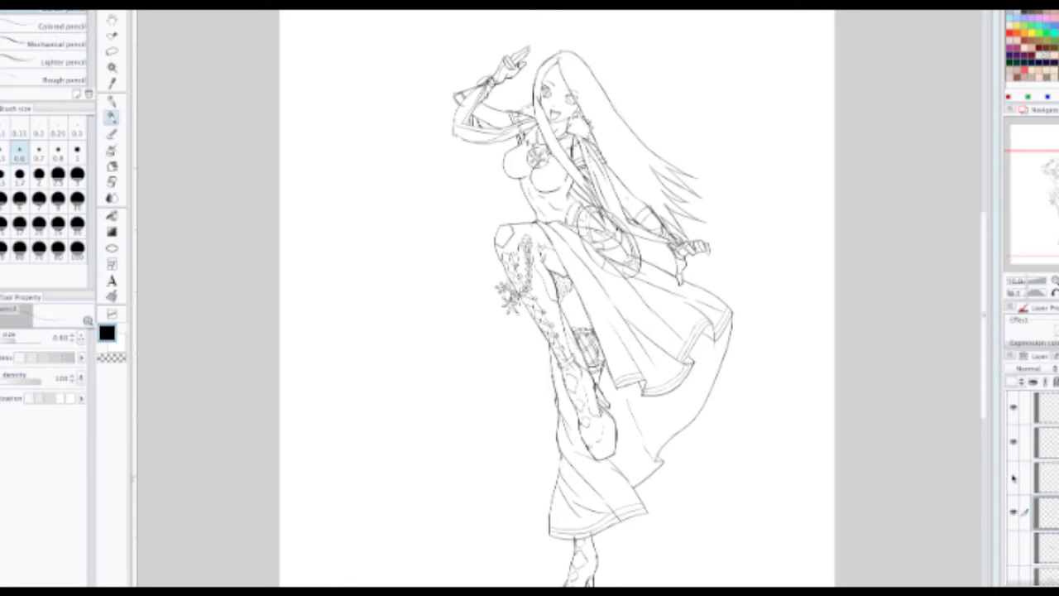
Step: Move the full hip ring layer one place down the stack and hide the older costume detail layer directly below it
{"action": "left_click_drag", "start_coordinate": [1048, 448], "coordinate": [1047, 482]}
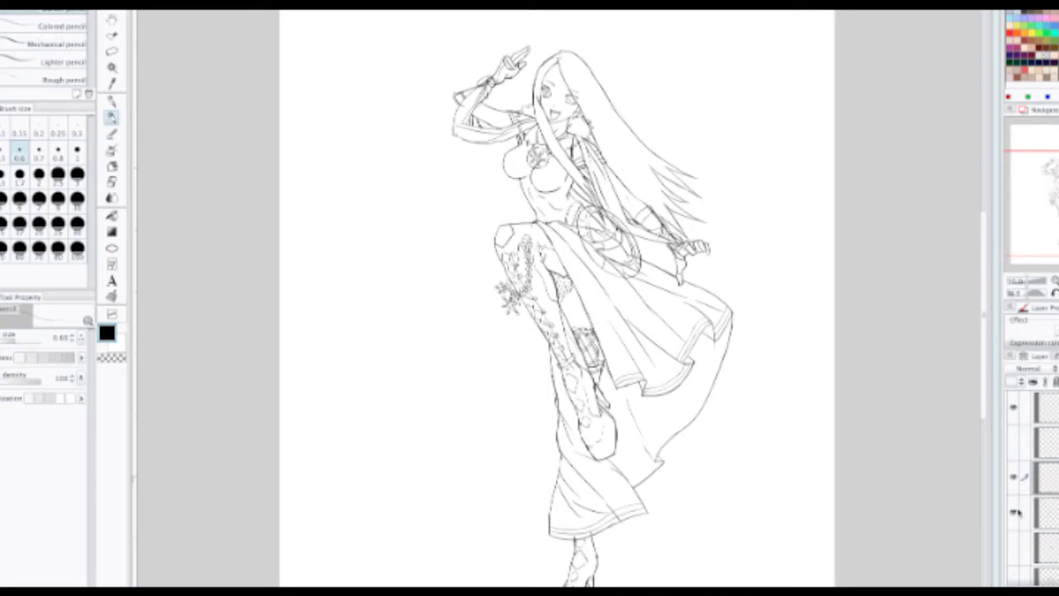
{"action": "left_click", "coordinate": [1016, 512]}
{"action": "left_click", "coordinate": [1016, 513]}
{"action": "left_click", "coordinate": [1015, 513]}
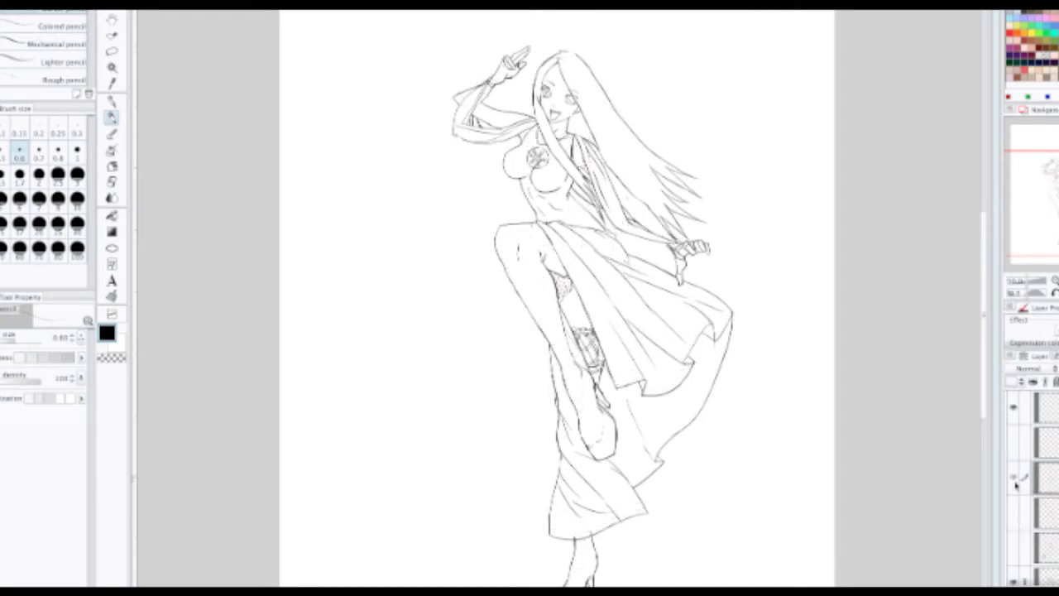
{"action": "left_click", "coordinate": [1015, 483]}
{"action": "left_click_drag", "start_coordinate": [807, 491], "coordinate": [824, 469]}
{"action": "scroll", "coordinate": [806, 403], "scroll_direction": "down", "scroll_amount": 1}
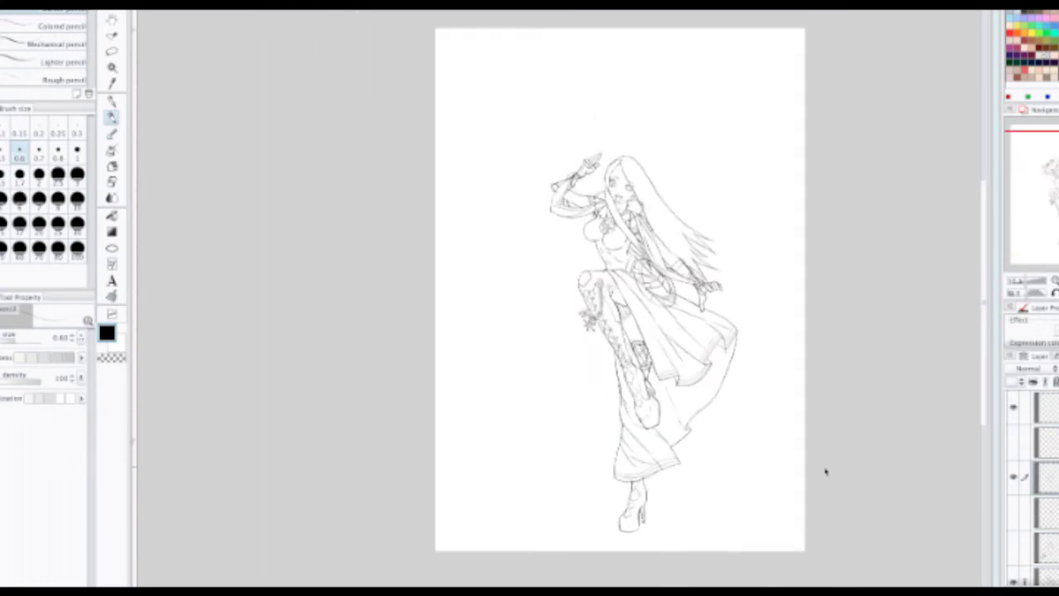
{"action": "left_click", "coordinate": [1015, 479]}
{"action": "left_click", "coordinate": [1016, 478]}
Step: Try sketching tall pointed petal motifs in pencil above the trim of the front skirt hem
{"action": "scroll", "coordinate": [711, 375], "scroll_direction": "up", "scroll_amount": 5}
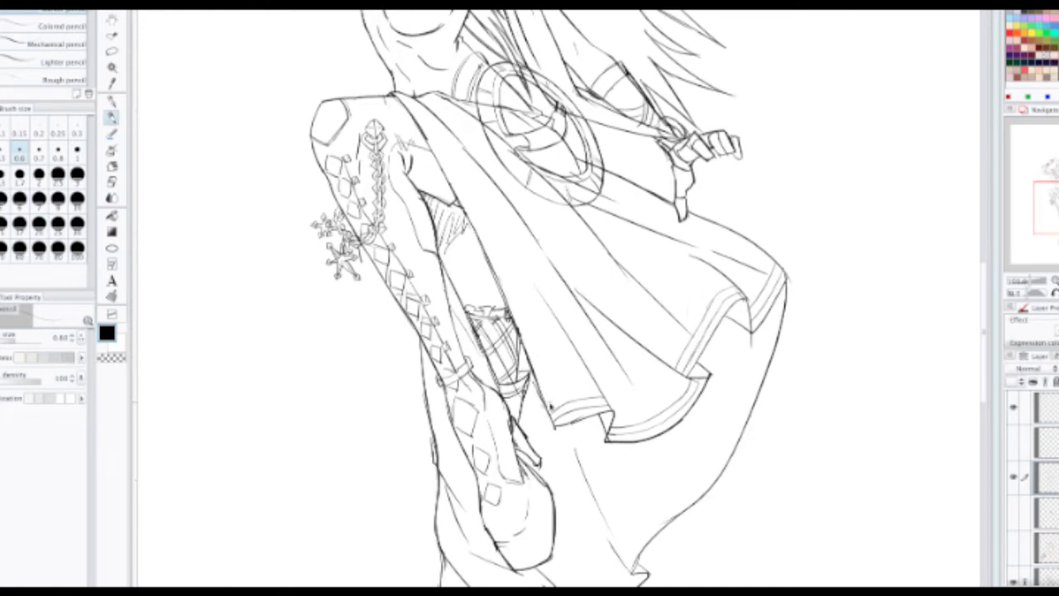
{"action": "scroll", "coordinate": [564, 395], "scroll_direction": "up", "scroll_amount": 2}
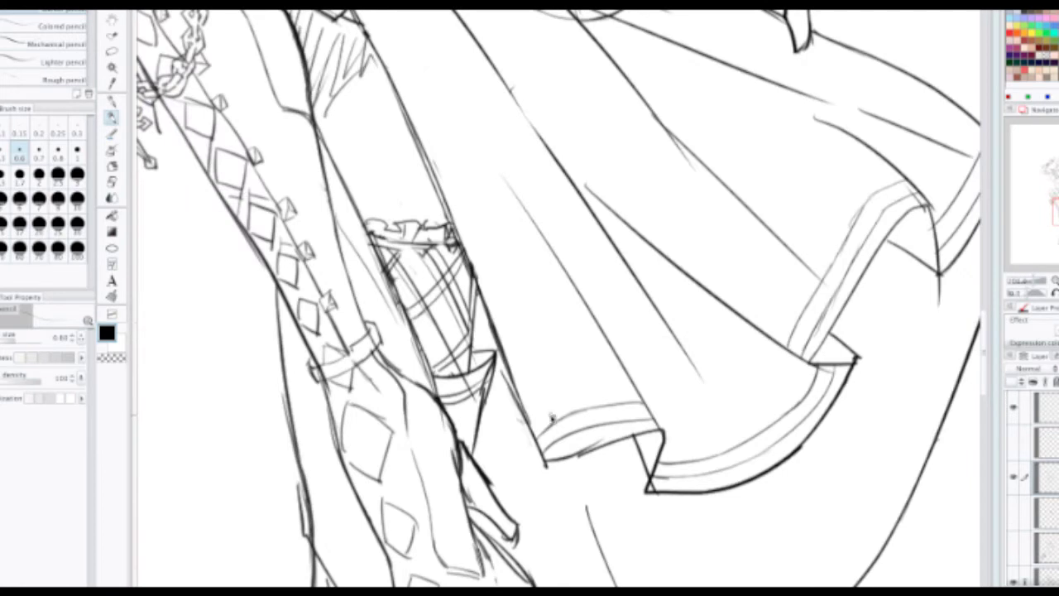
{"action": "mouse_move", "coordinate": [534, 421]}
{"action": "left_mouse_down"}
{"action": "mouse_move", "coordinate": [546, 340]}
{"action": "mouse_move", "coordinate": [594, 384]}
{"action": "mouse_move", "coordinate": [589, 402]}
{"action": "mouse_move", "coordinate": [609, 341]}
{"action": "mouse_move", "coordinate": [648, 407]}
{"action": "left_mouse_up"}
{"action": "mouse_move", "coordinate": [684, 454]}
{"action": "left_mouse_down"}
{"action": "mouse_move", "coordinate": [680, 414]}
{"action": "mouse_move", "coordinate": [693, 387]}
{"action": "mouse_move", "coordinate": [730, 423]}
{"action": "left_mouse_up"}
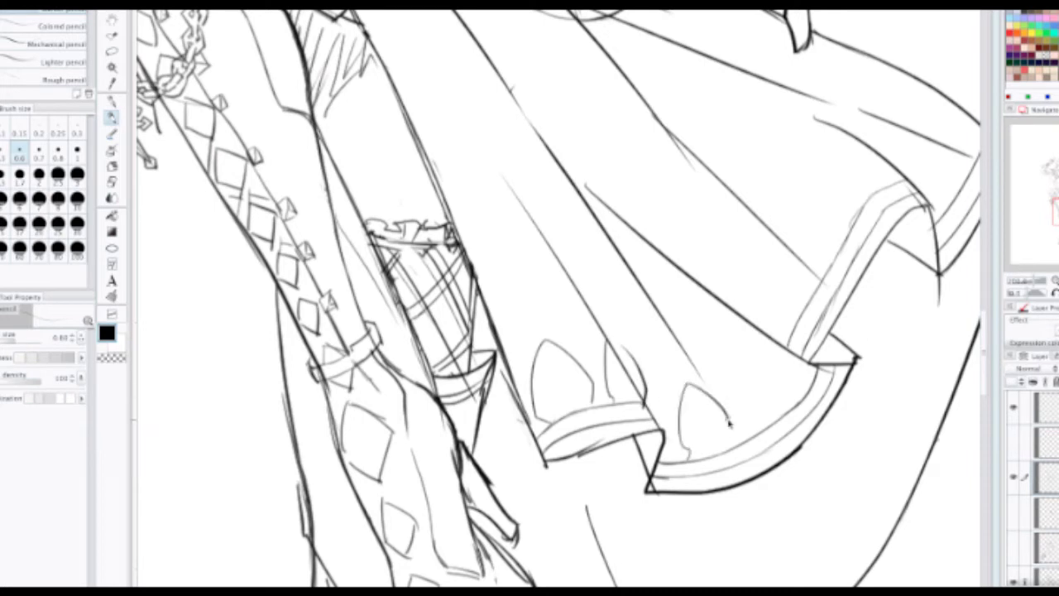
{"action": "key", "text": "ctrl+z"}
{"action": "key", "text": "ctrl+z"}
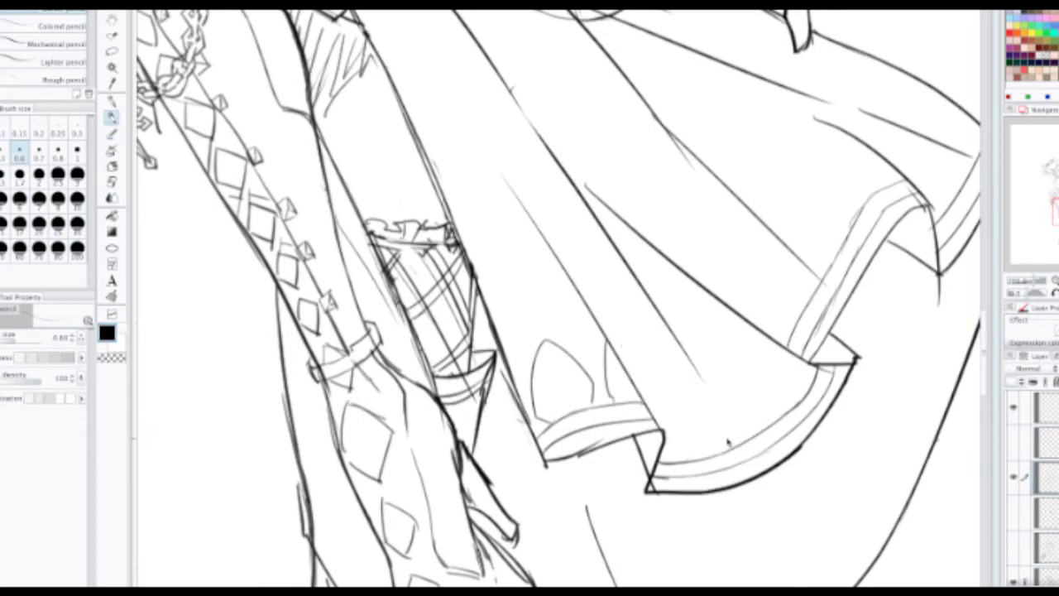
{"action": "key", "text": "ctrl+z"}
{"action": "key", "text": "ctrl+z"}
Step: Try sketching a zigzag border with tall spikes above the hem trim on the skirt's inner front fold
{"action": "mouse_move", "coordinate": [515, 387]}
{"action": "left_mouse_down"}
{"action": "mouse_move", "coordinate": [563, 429]}
{"action": "mouse_move", "coordinate": [567, 411]}
{"action": "left_mouse_up"}
{"action": "key", "text": "ctrl+z"}
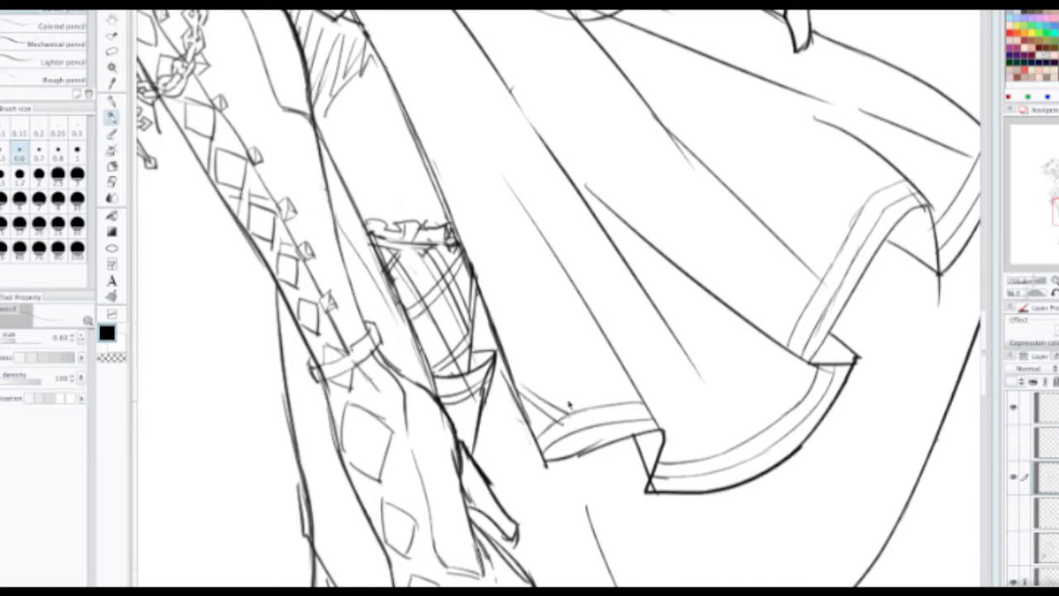
{"action": "key", "text": "ctrl+z"}
{"action": "key", "text": "ctrl+z"}
{"action": "mouse_move", "coordinate": [513, 377]}
{"action": "left_mouse_down"}
{"action": "mouse_move", "coordinate": [561, 413]}
{"action": "mouse_move", "coordinate": [543, 353]}
{"action": "mouse_move", "coordinate": [560, 326]}
{"action": "mouse_move", "coordinate": [580, 398]}
{"action": "left_mouse_up"}
{"action": "key", "text": "ctrl+z"}
{"action": "key", "text": "ctrl+z"}
{"action": "key", "text": "ctrl+z"}
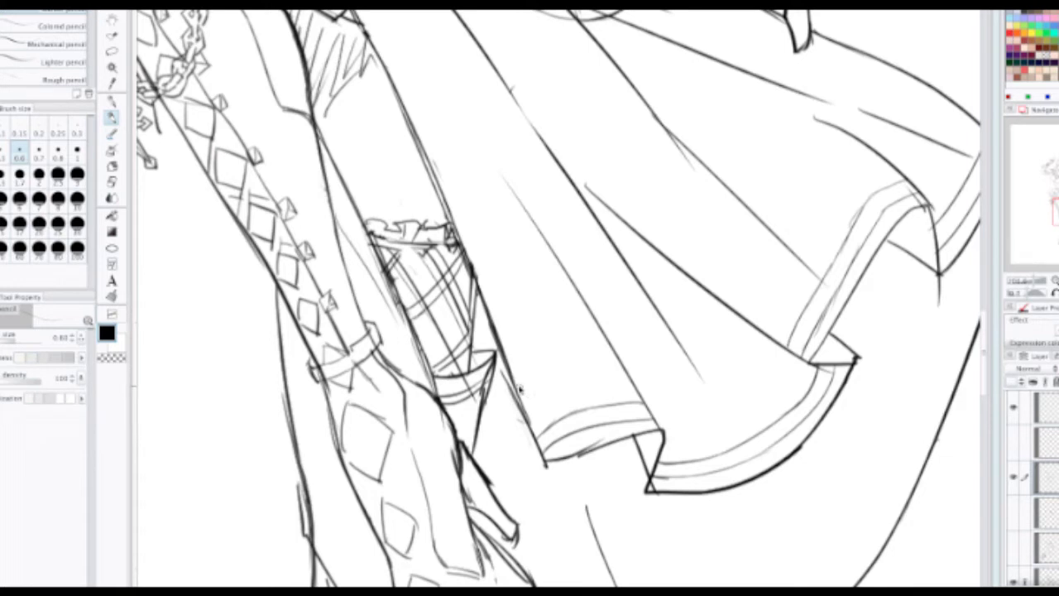
{"action": "mouse_move", "coordinate": [519, 386]}
{"action": "left_mouse_down"}
{"action": "mouse_move", "coordinate": [552, 412]}
{"action": "mouse_move", "coordinate": [544, 403]}
{"action": "mouse_move", "coordinate": [553, 411]}
{"action": "mouse_move", "coordinate": [553, 399]}
{"action": "mouse_move", "coordinate": [571, 404]}
{"action": "mouse_move", "coordinate": [568, 385]}
{"action": "mouse_move", "coordinate": [585, 373]}
{"action": "mouse_move", "coordinate": [614, 393]}
{"action": "left_mouse_up"}
{"action": "key", "text": "ctrl+z"}
{"action": "key", "text": "ctrl+z"}
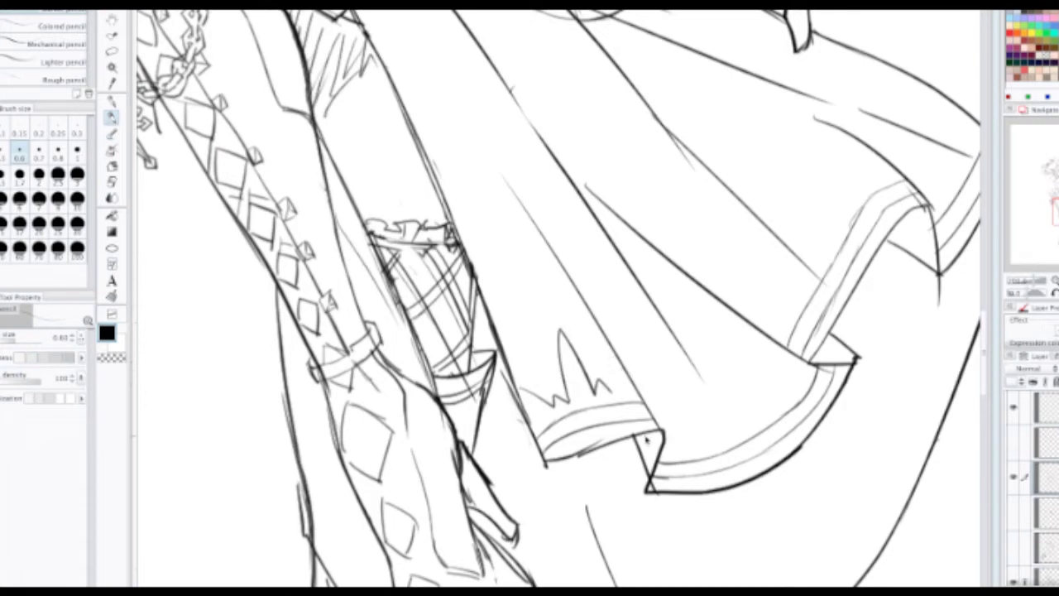
{"action": "key", "text": "ctrl+z"}
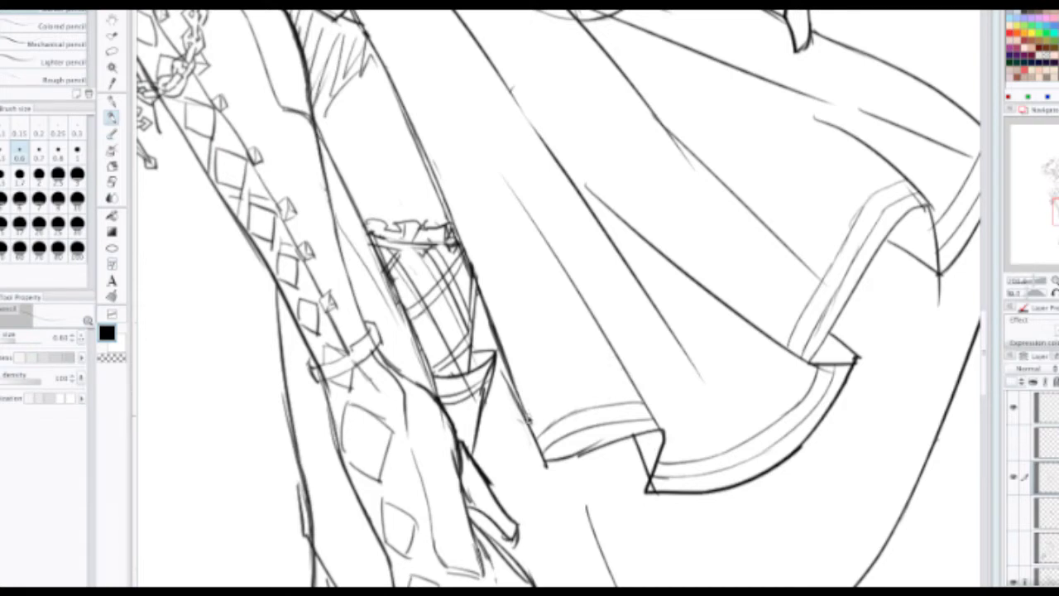
Step: Try sketching wavy spikes and rounded scallop loops above the trim across the front skirt folds
{"action": "mouse_move", "coordinate": [534, 416]}
{"action": "left_mouse_down"}
{"action": "mouse_move", "coordinate": [523, 333]}
{"action": "mouse_move", "coordinate": [570, 406]}
{"action": "mouse_move", "coordinate": [594, 400]}
{"action": "mouse_move", "coordinate": [606, 310]}
{"action": "mouse_move", "coordinate": [633, 388]}
{"action": "left_mouse_up"}
{"action": "key", "text": "ctrl+z"}
{"action": "mouse_move", "coordinate": [693, 458]}
{"action": "left_mouse_down"}
{"action": "mouse_move", "coordinate": [729, 445]}
{"action": "mouse_move", "coordinate": [736, 428]}
{"action": "mouse_move", "coordinate": [759, 428]}
{"action": "mouse_move", "coordinate": [771, 383]}
{"action": "mouse_move", "coordinate": [788, 408]}
{"action": "mouse_move", "coordinate": [800, 356]}
{"action": "left_mouse_up"}
{"action": "scroll", "coordinate": [786, 336], "scroll_direction": "down", "scroll_amount": 3}
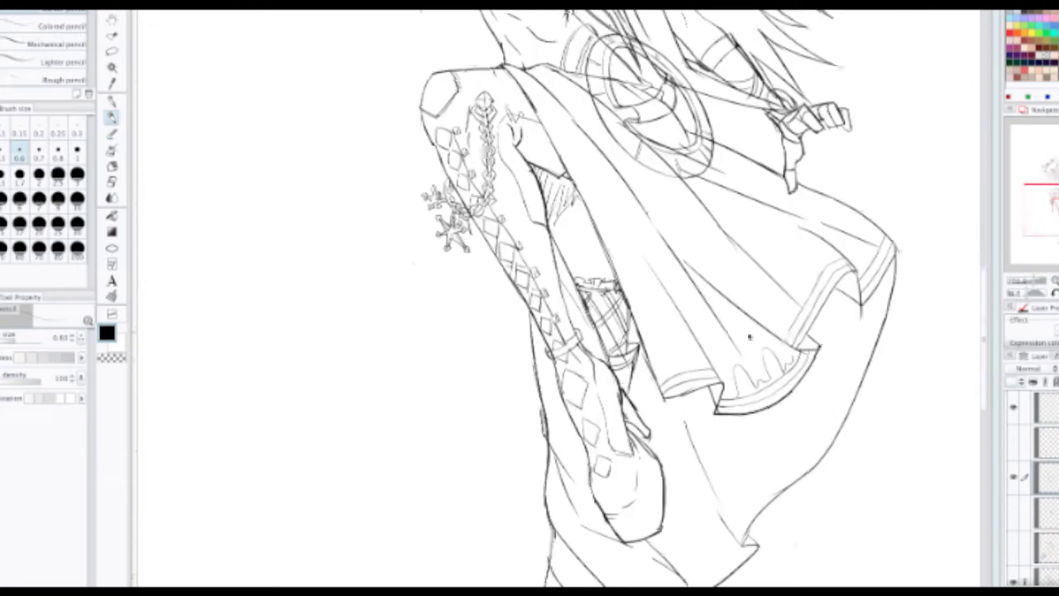
{"action": "key", "text": "ctrl+z"}
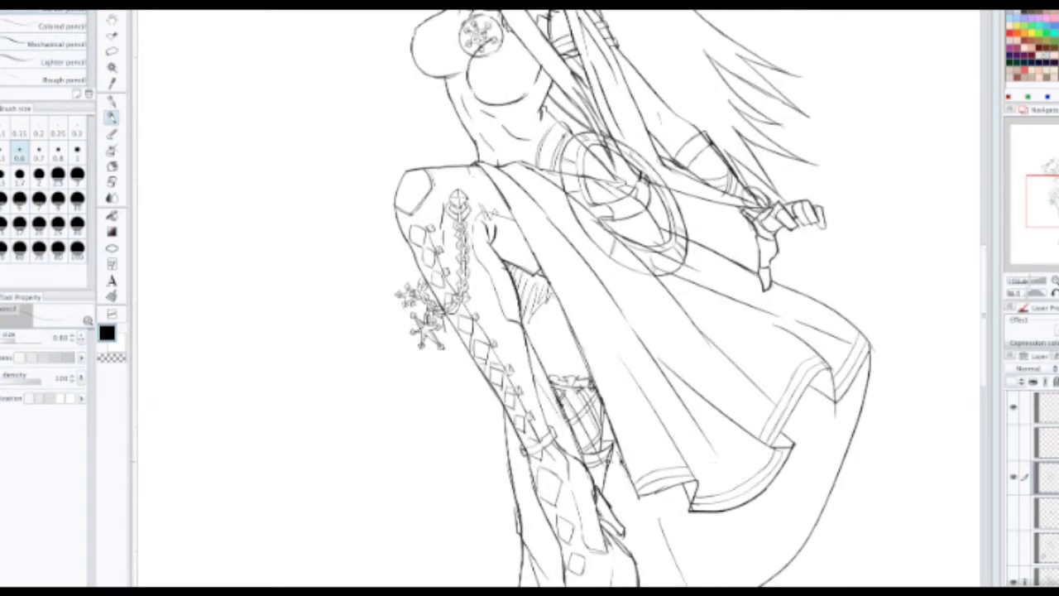
{"action": "mouse_move", "coordinate": [638, 468]}
{"action": "left_mouse_down"}
{"action": "mouse_move", "coordinate": [667, 464]}
{"action": "mouse_move", "coordinate": [665, 450]}
{"action": "mouse_move", "coordinate": [645, 463]}
{"action": "mouse_move", "coordinate": [640, 449]}
{"action": "mouse_move", "coordinate": [656, 458]}
{"action": "mouse_move", "coordinate": [643, 465]}
{"action": "mouse_move", "coordinate": [639, 455]}
{"action": "mouse_move", "coordinate": [666, 454]}
{"action": "mouse_move", "coordinate": [653, 441]}
{"action": "mouse_move", "coordinate": [643, 470]}
{"action": "mouse_move", "coordinate": [691, 455]}
{"action": "mouse_move", "coordinate": [734, 477]}
{"action": "mouse_move", "coordinate": [767, 451]}
{"action": "mouse_move", "coordinate": [757, 427]}
{"action": "mouse_move", "coordinate": [766, 396]}
{"action": "mouse_move", "coordinate": [795, 380]}
{"action": "mouse_move", "coordinate": [789, 388]}
{"action": "mouse_move", "coordinate": [778, 360]}
{"action": "mouse_move", "coordinate": [828, 338]}
{"action": "mouse_move", "coordinate": [830, 364]}
{"action": "mouse_move", "coordinate": [855, 342]}
{"action": "left_mouse_up"}
{"action": "key", "text": "ctrl+z"}
{"action": "key", "text": "ctrl+z"}
{"action": "key", "text": "ctrl+z"}
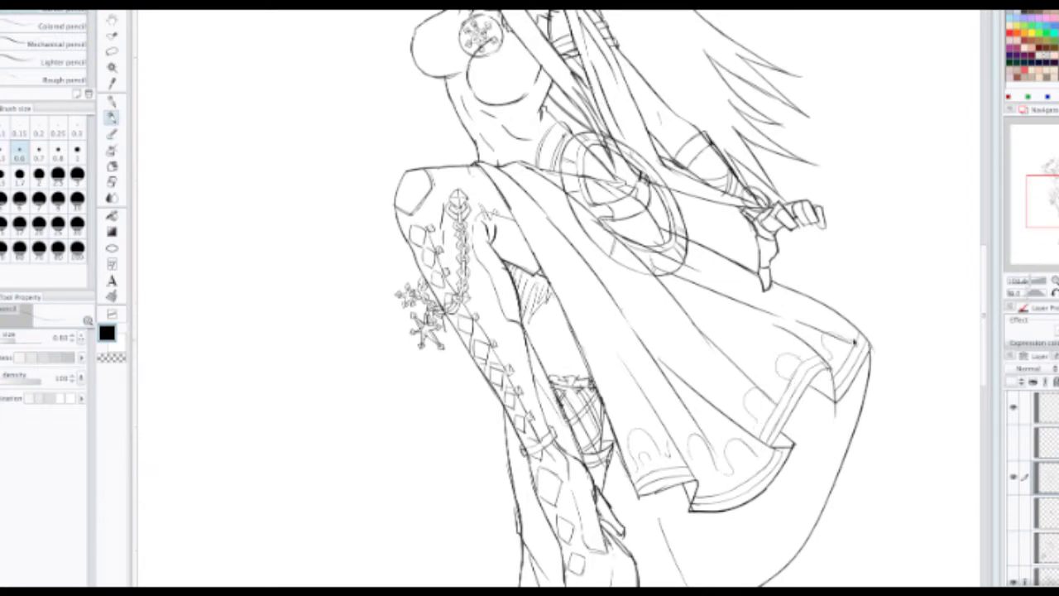
Step: Check the whole figure and compare it with the costume detail layer hidden and shown
{"action": "scroll", "coordinate": [849, 338], "scroll_direction": "down", "scroll_amount": 5}
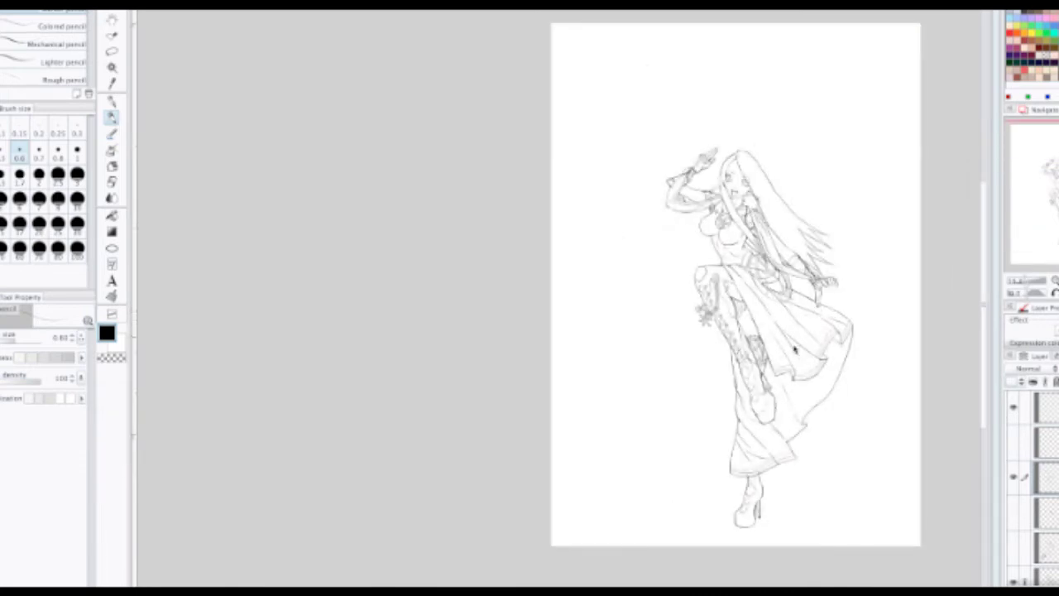
{"action": "scroll", "coordinate": [782, 358], "scroll_direction": "up", "scroll_amount": 3}
{"action": "left_click_drag", "start_coordinate": [781, 358], "coordinate": [511, 337]}
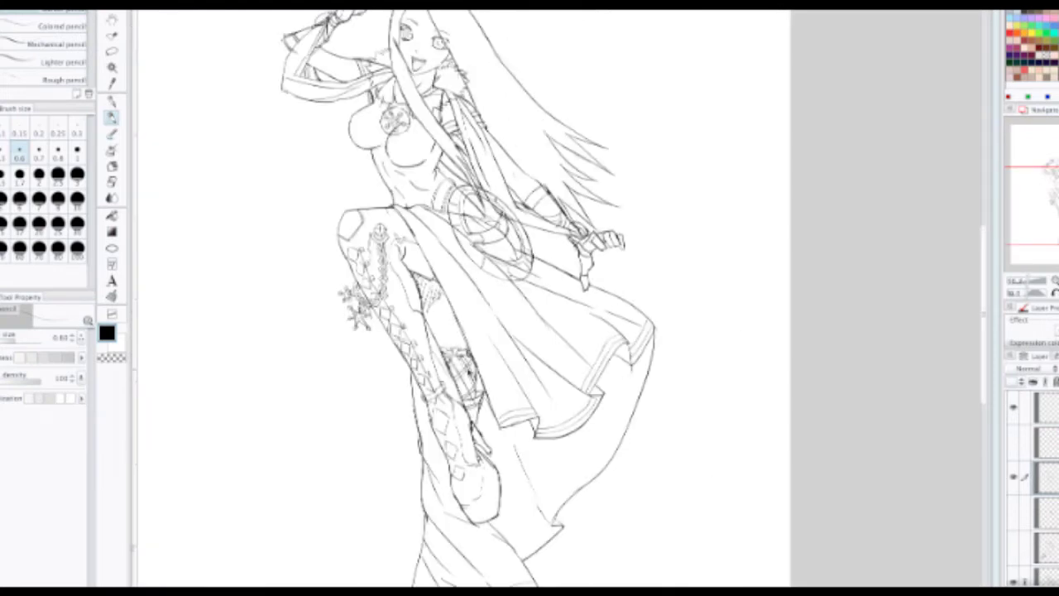
{"action": "left_click_drag", "start_coordinate": [550, 394], "coordinate": [623, 319]}
{"action": "scroll", "coordinate": [576, 308], "scroll_direction": "down", "scroll_amount": 1}
{"action": "scroll", "coordinate": [622, 269], "scroll_direction": "down", "scroll_amount": 1}
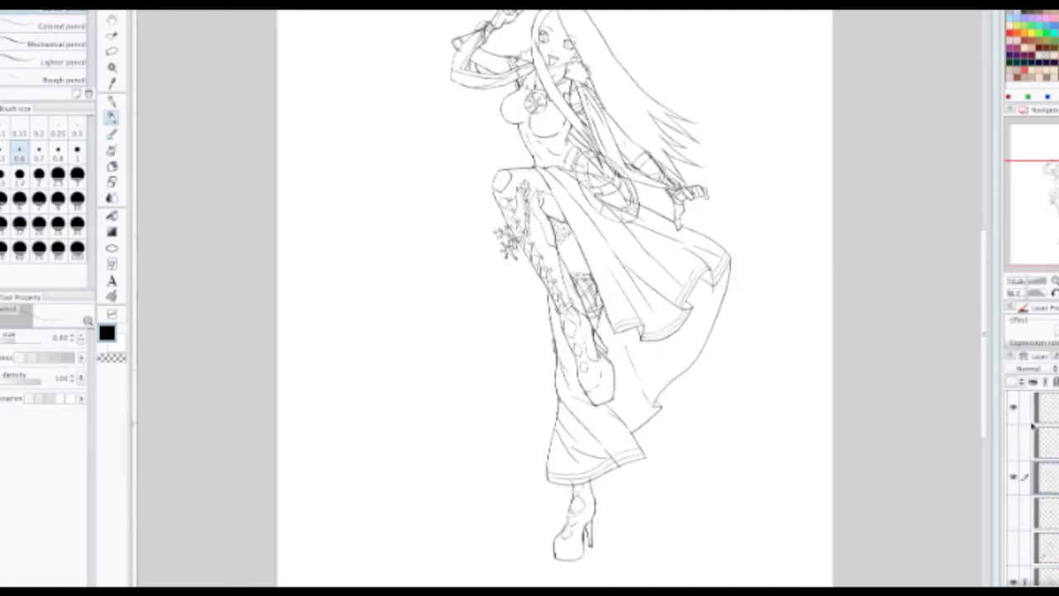
{"action": "scroll", "coordinate": [1033, 488], "scroll_direction": "down", "scroll_amount": 1}
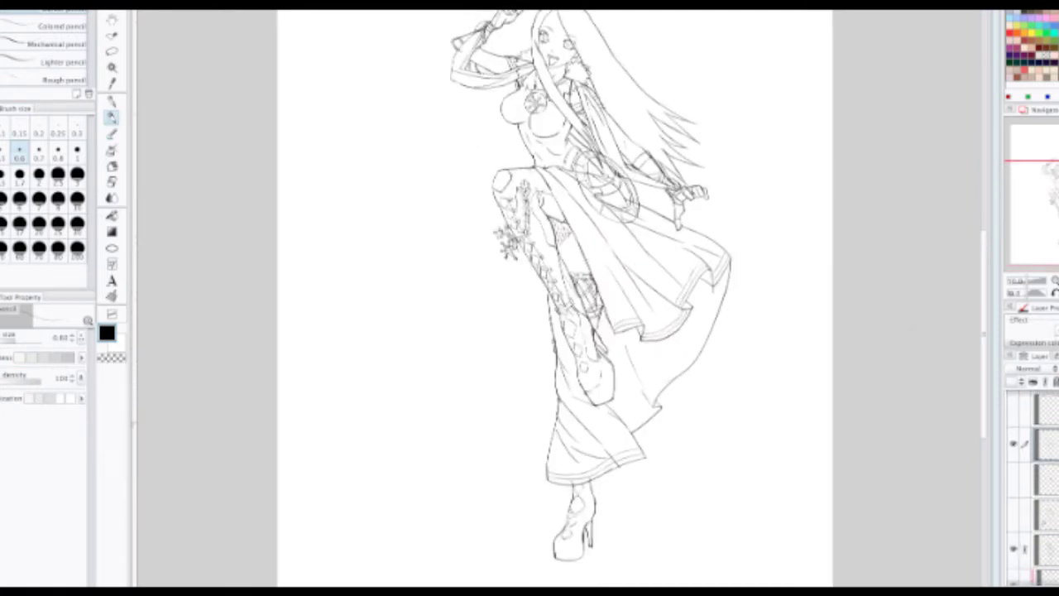
{"action": "left_click", "coordinate": [1014, 446]}
{"action": "left_click", "coordinate": [1014, 446]}
Step: Duplicate the base line art layer and hide the original beneath the copy
{"action": "left_click", "coordinate": [1047, 549]}
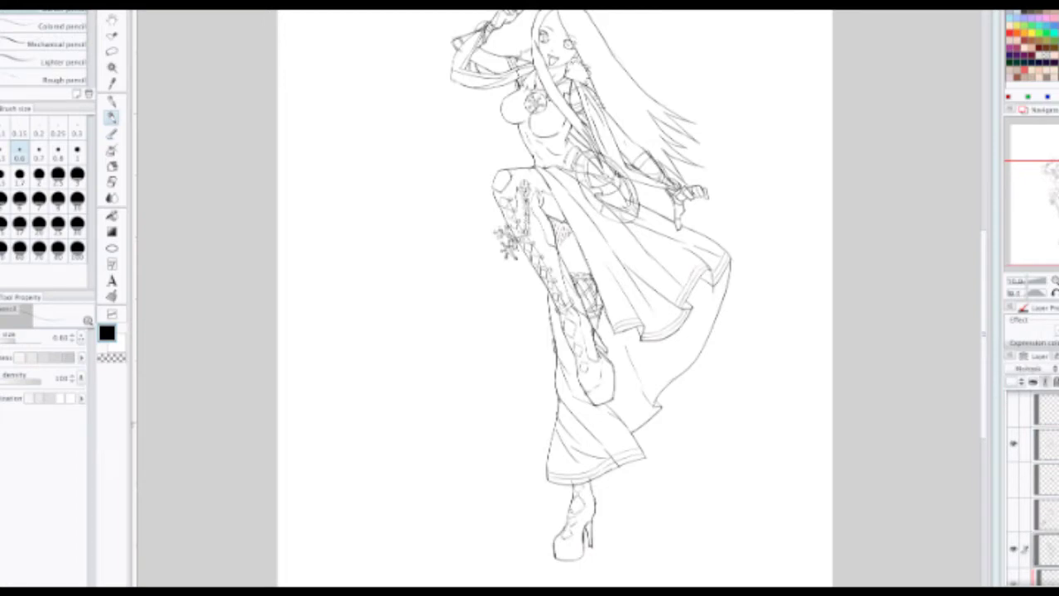
{"action": "right_click", "coordinate": [1039, 551]}
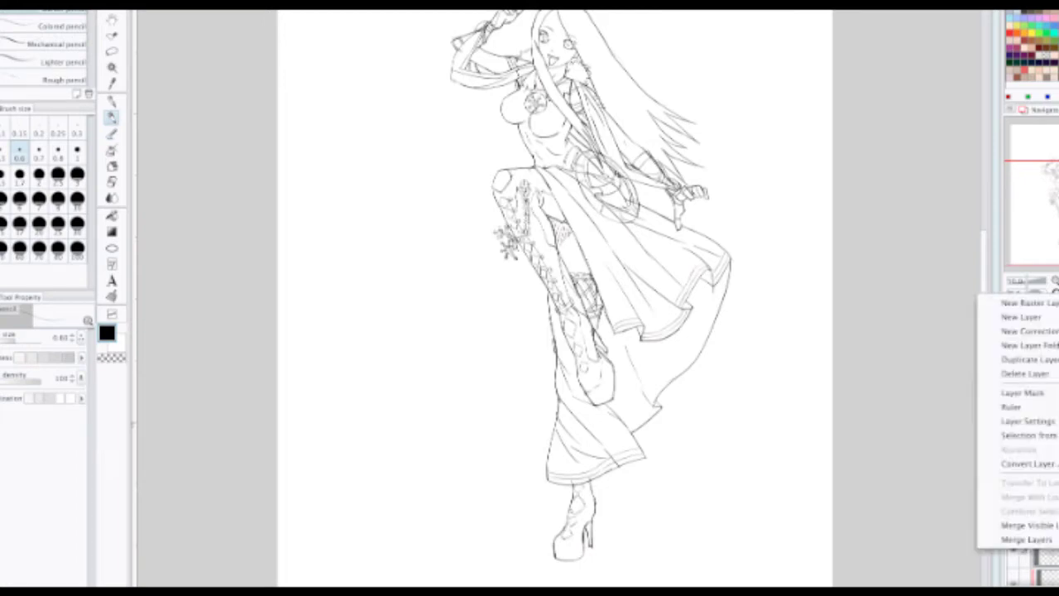
{"action": "left_click", "coordinate": [1047, 357]}
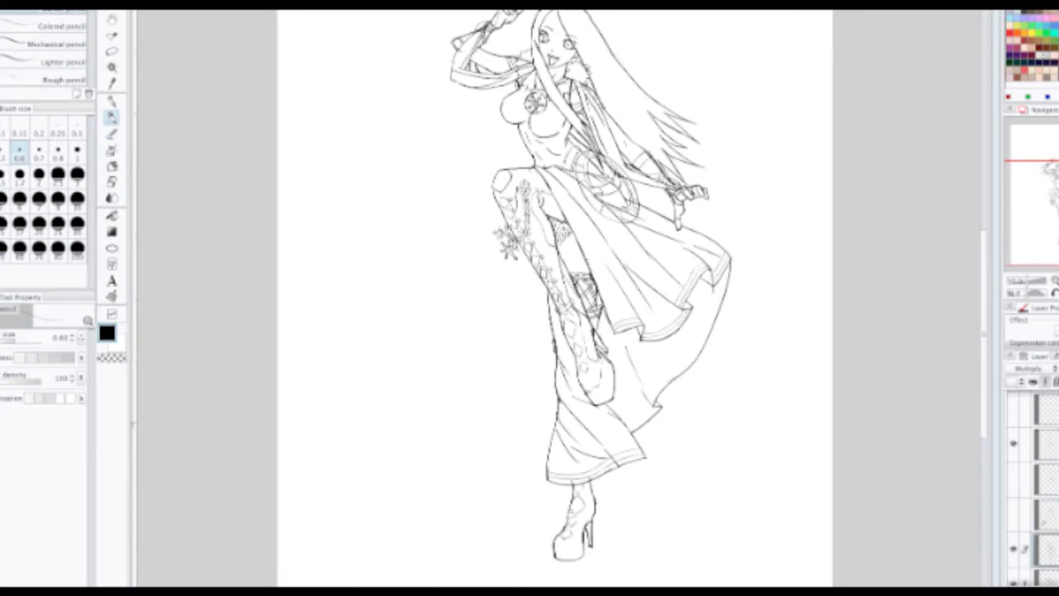
{"action": "scroll", "coordinate": [1033, 488], "scroll_direction": "down", "scroll_amount": 2}
{"action": "left_click", "coordinate": [1015, 530]}
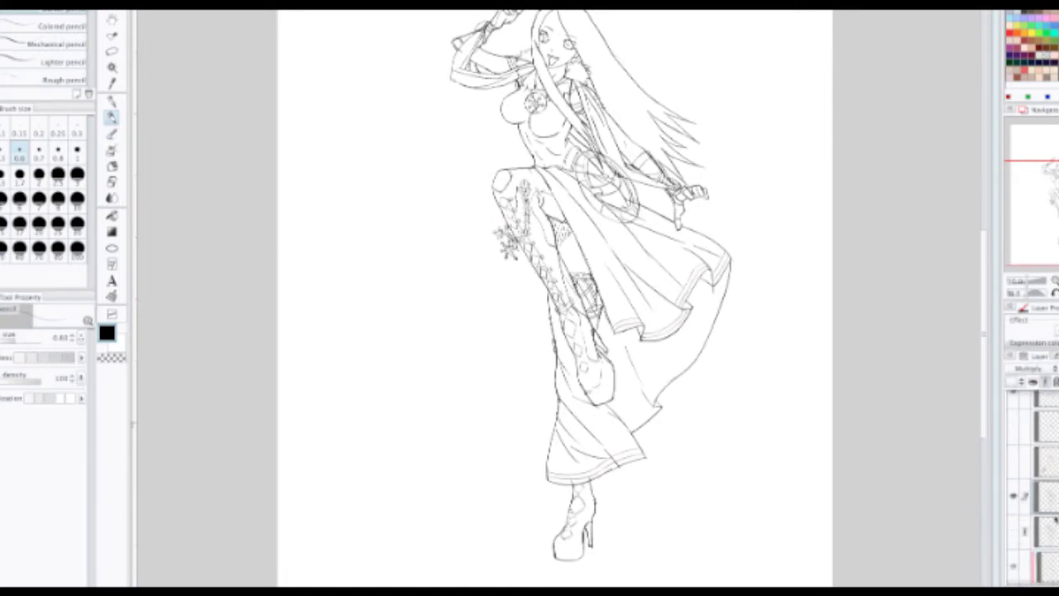
{"action": "scroll", "coordinate": [1033, 488], "scroll_direction": "up", "scroll_amount": 1}
{"action": "left_click", "coordinate": [1048, 417]}
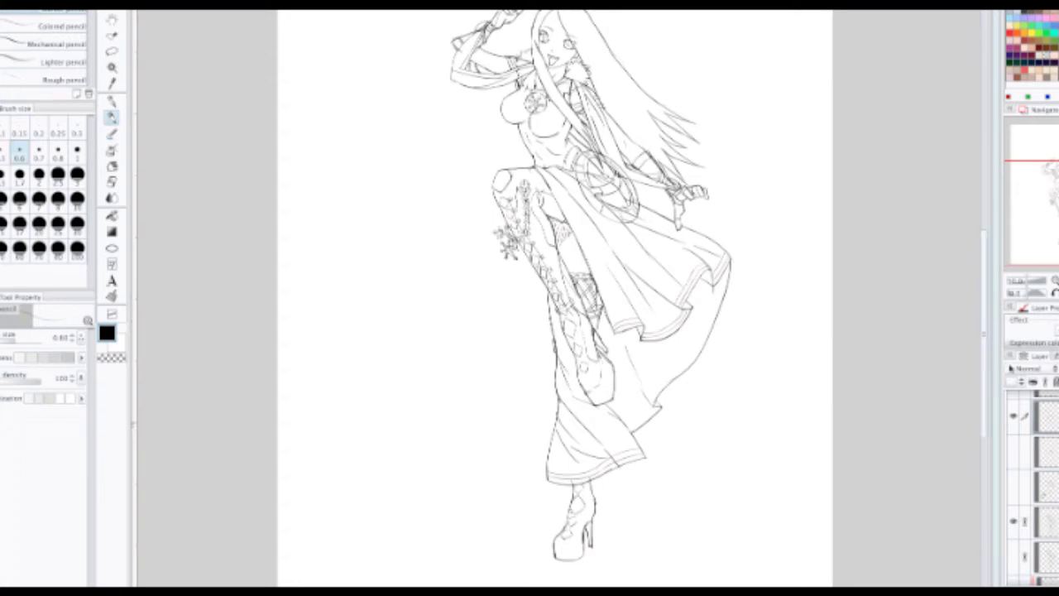
{"action": "right_click", "coordinate": [1051, 422]}
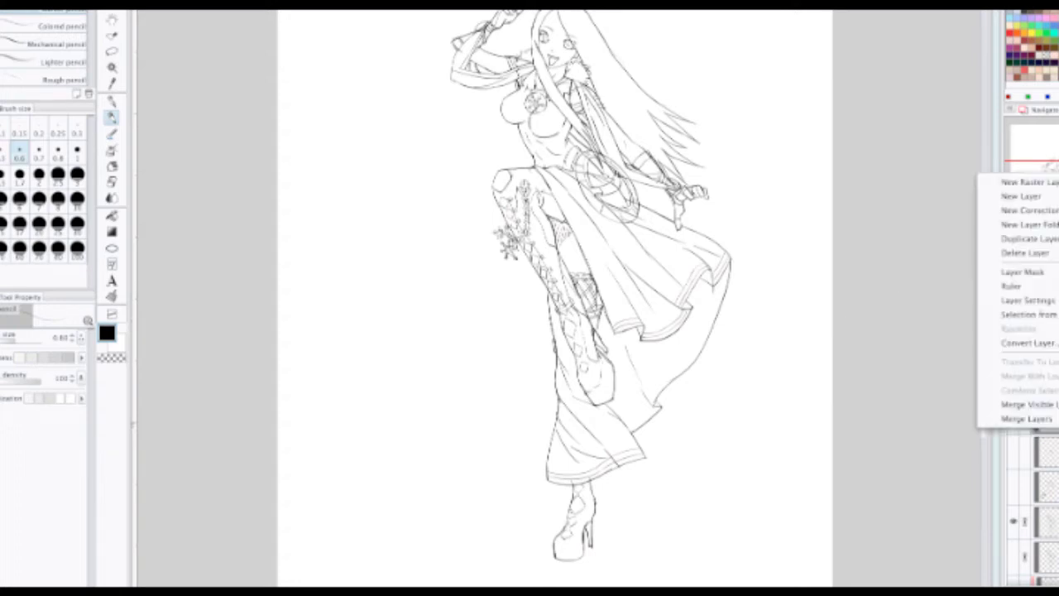
{"action": "left_click", "coordinate": [1020, 239]}
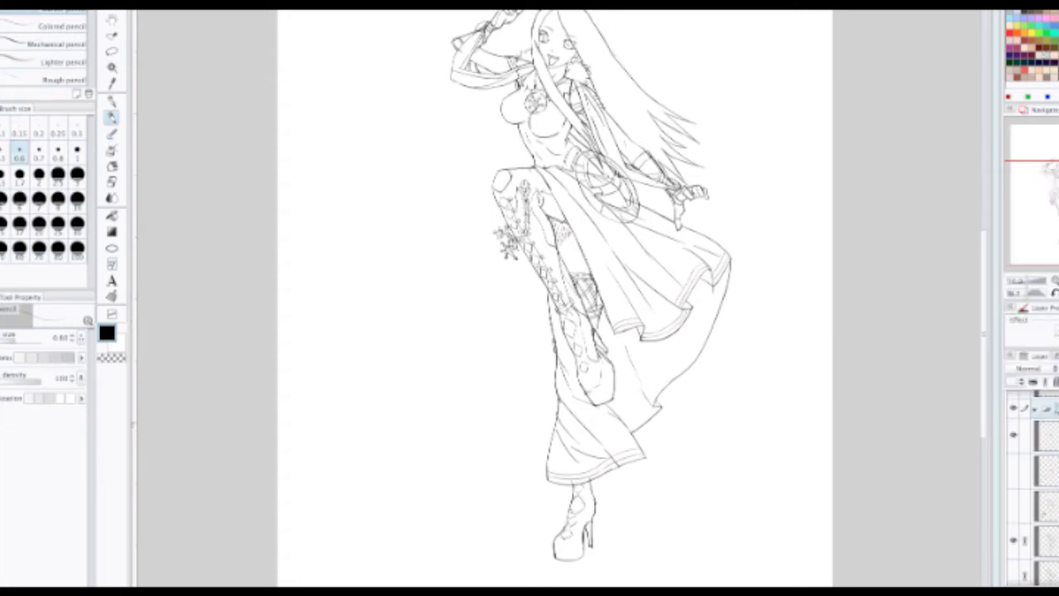
{"action": "key", "text": "ctrl+z"}
Step: Duplicate the costume detail layer, hiding the original, and place the copy directly above the visible base line art layer
{"action": "right_click", "coordinate": [1044, 418]}
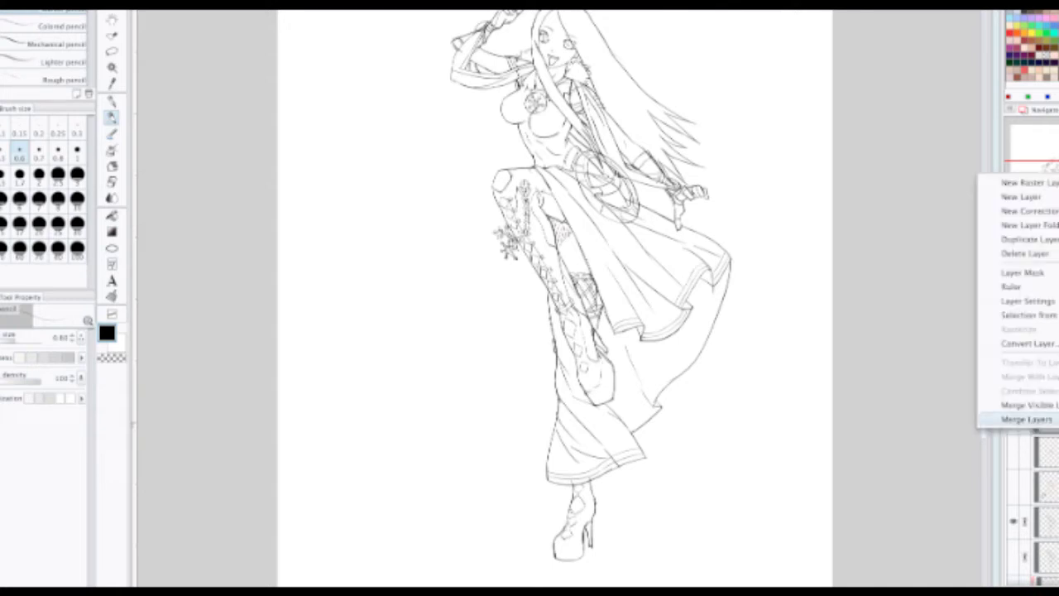
{"action": "left_click", "coordinate": [1014, 239]}
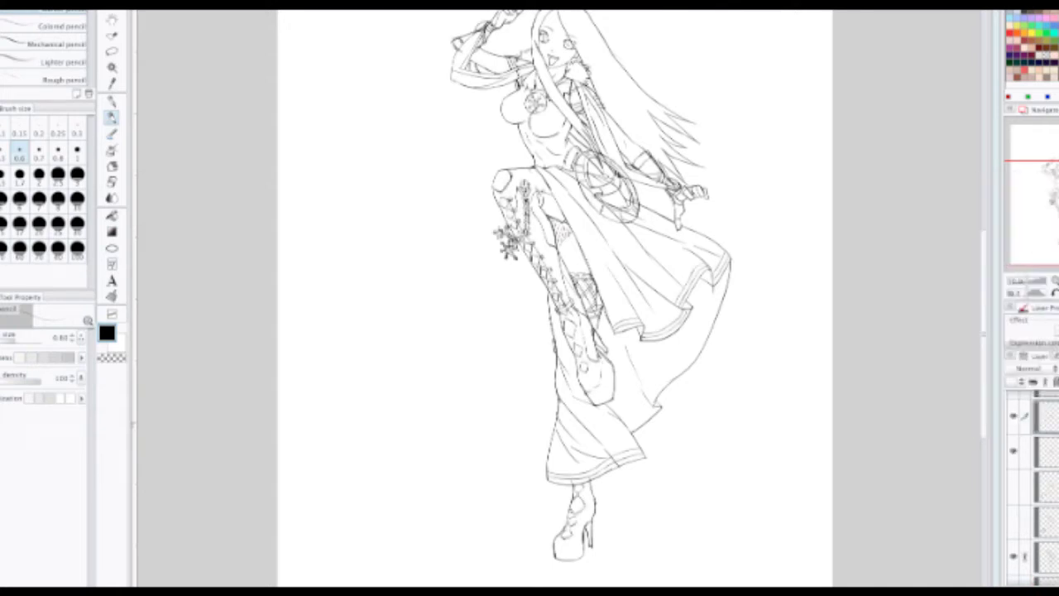
{"action": "left_click", "coordinate": [1016, 452]}
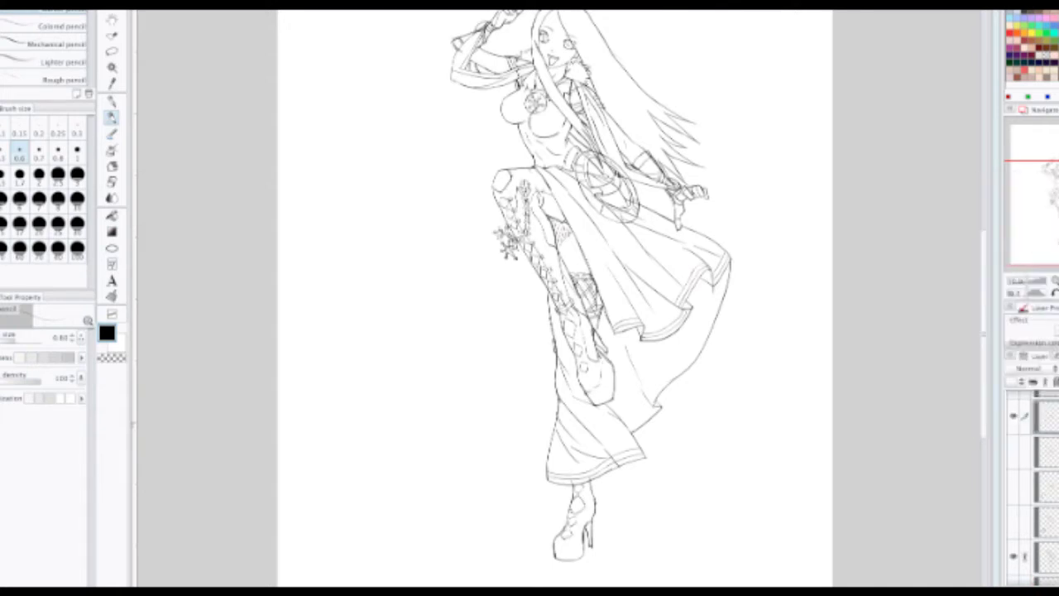
{"action": "left_click_drag", "start_coordinate": [1055, 424], "coordinate": [1056, 515]}
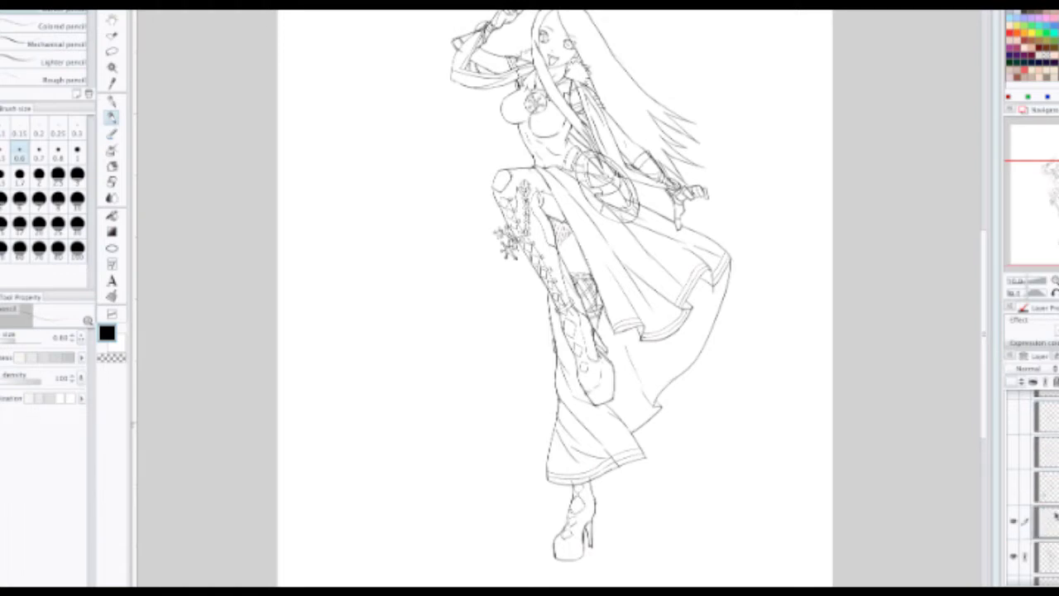
{"action": "scroll", "coordinate": [1046, 505], "scroll_direction": "down", "scroll_amount": 2}
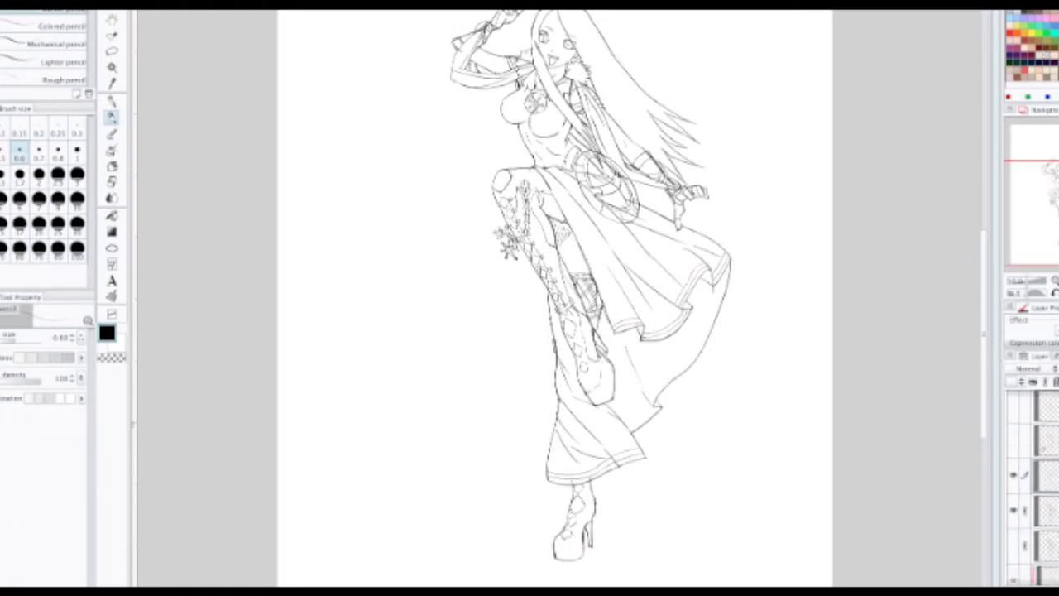
Step: On the next layer down, erase the base lines crossing the hip ring's outer band with a size 1.7 eraser
{"action": "left_click", "coordinate": [1049, 511]}
{"action": "mouse_move", "coordinate": [535, 145]}
{"action": "left_mouse_down"}
{"action": "mouse_move", "coordinate": [534, 245]}
{"action": "mouse_move", "coordinate": [473, 238]}
{"action": "mouse_move", "coordinate": [326, 277]}
{"action": "left_mouse_up"}
{"action": "scroll", "coordinate": [534, 246], "scroll_direction": "up", "scroll_amount": 3}
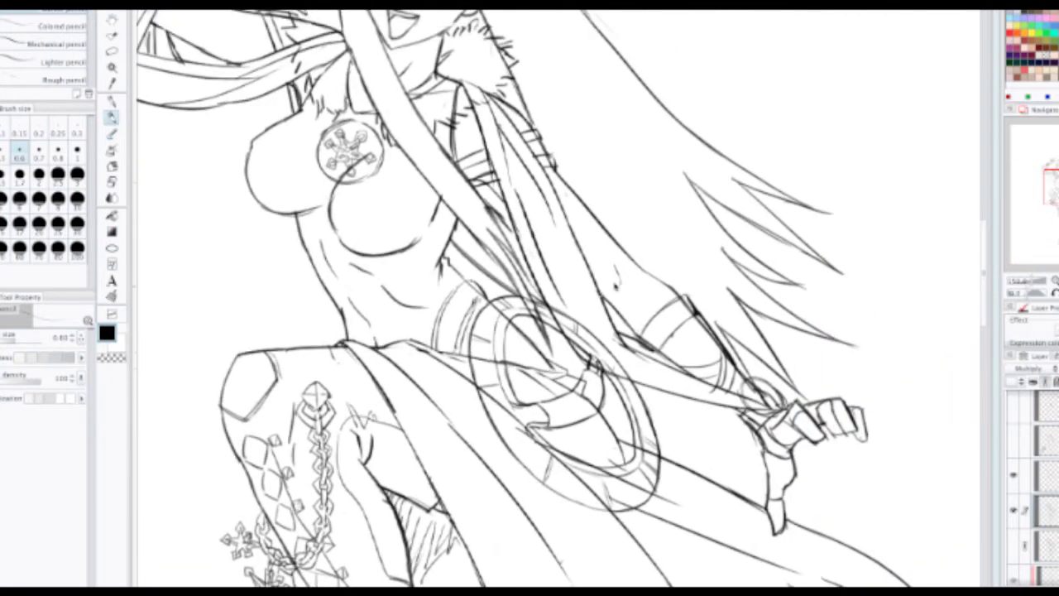
{"action": "key", "text": "e"}
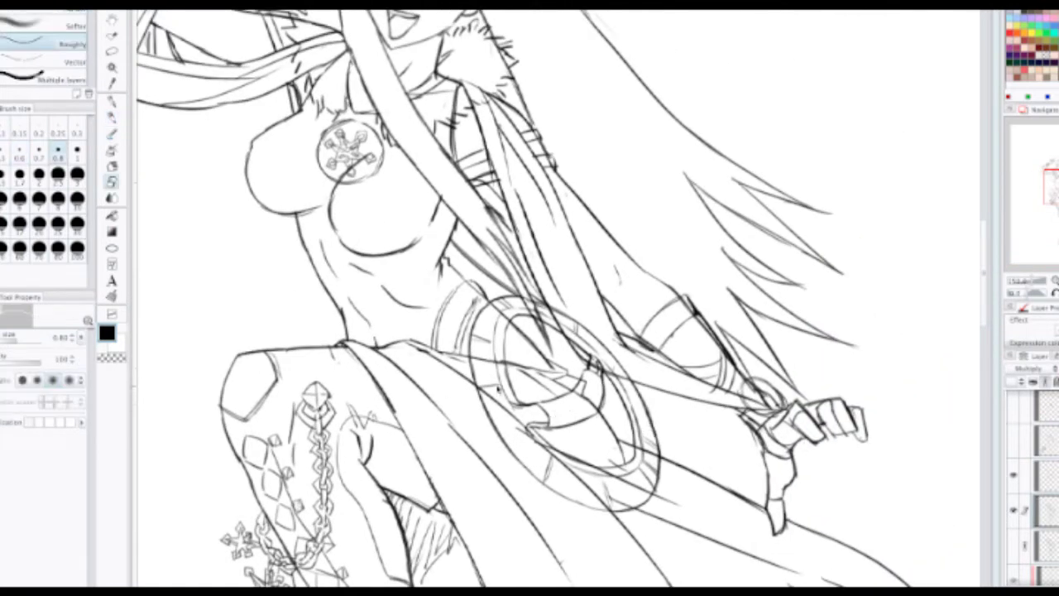
{"action": "key", "text": "bracketright"}
{"action": "key", "text": "bracketright"}
{"action": "key", "text": "bracketright"}
{"action": "left_click_drag", "start_coordinate": [487, 367], "coordinate": [485, 354]}
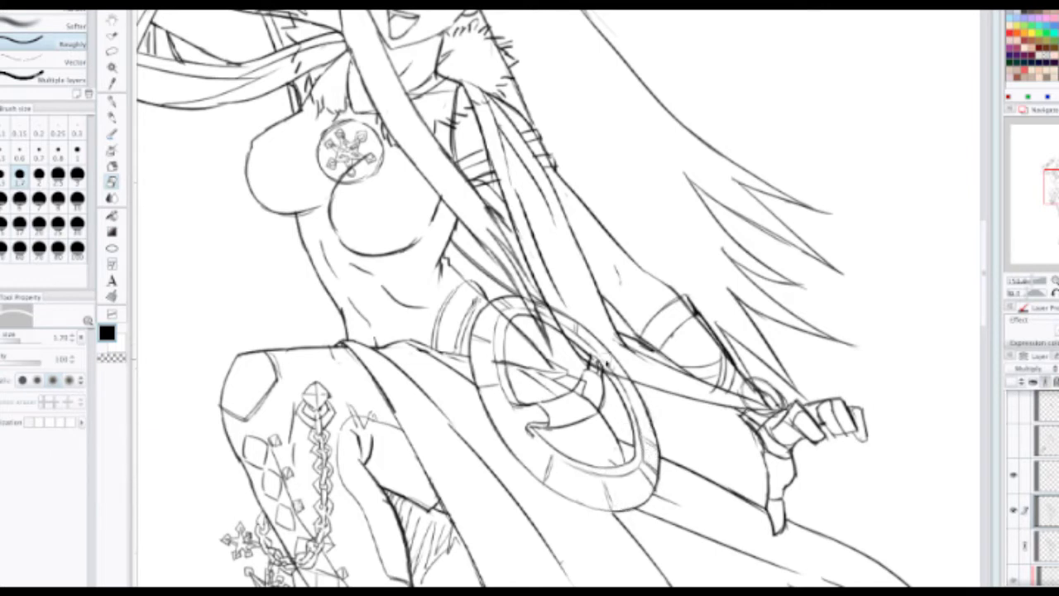
Step: Erase the remaining base lines that cross the inner rim and upper band of the hip ring
{"action": "left_click_drag", "start_coordinate": [607, 366], "coordinate": [620, 379]}
{"action": "left_click_drag", "start_coordinate": [596, 374], "coordinate": [597, 354]}
{"action": "mouse_move", "coordinate": [580, 395]}
{"action": "left_mouse_down"}
{"action": "mouse_move", "coordinate": [590, 381]}
{"action": "mouse_move", "coordinate": [596, 409]}
{"action": "left_mouse_up"}
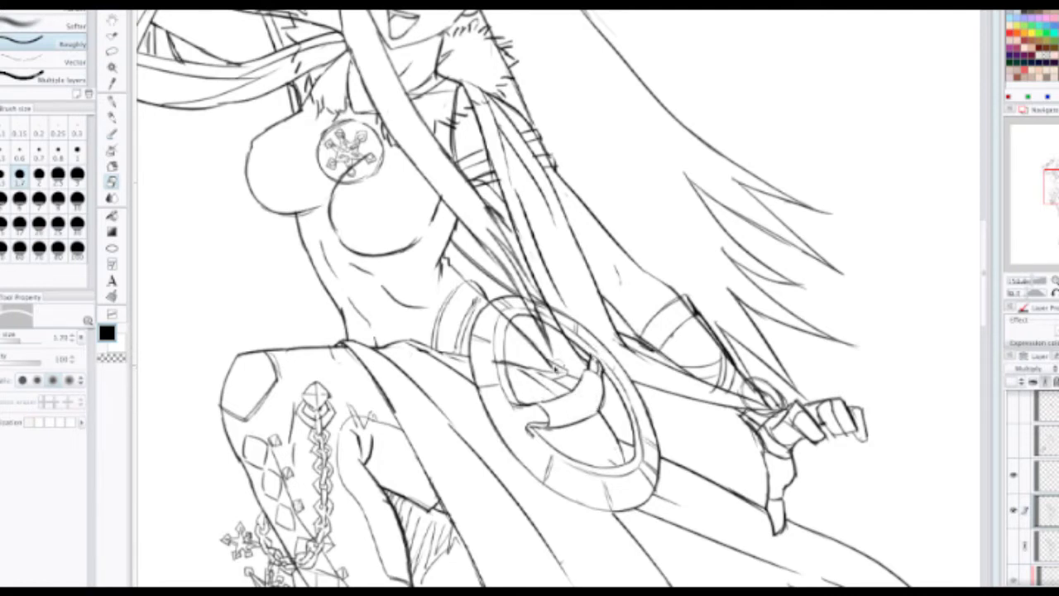
{"action": "left_click_drag", "start_coordinate": [520, 305], "coordinate": [569, 329]}
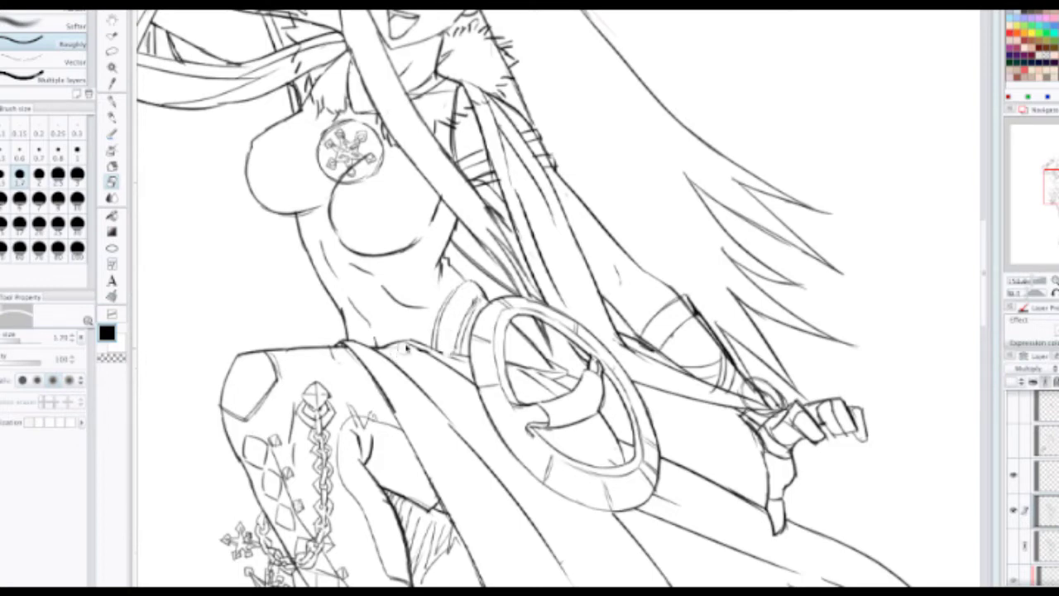
{"action": "scroll", "coordinate": [415, 339], "scroll_direction": "down", "scroll_amount": 2}
{"action": "scroll", "coordinate": [417, 336], "scroll_direction": "down", "scroll_amount": 1}
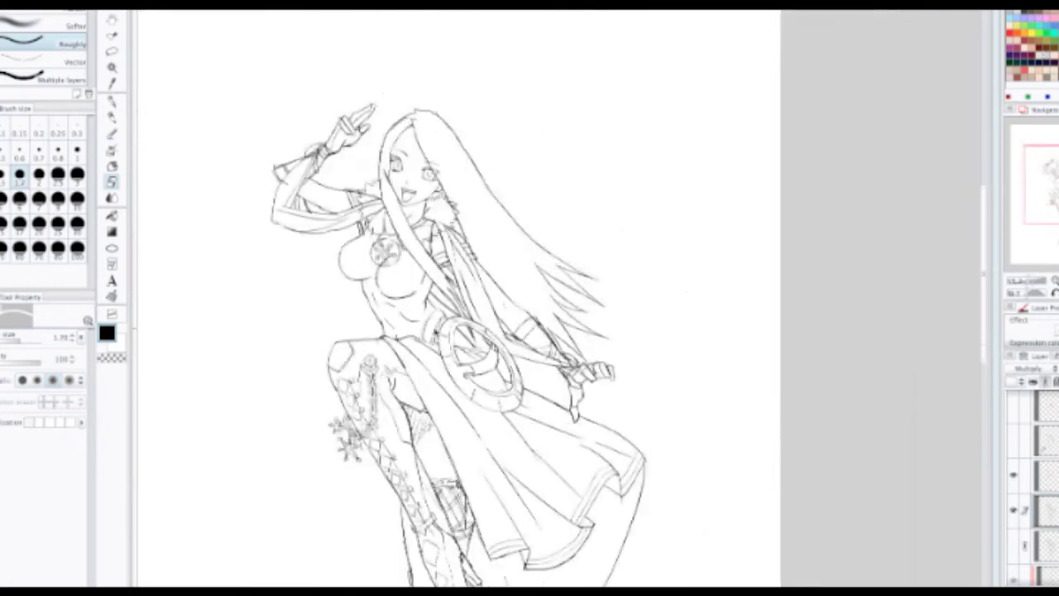
{"action": "scroll", "coordinate": [437, 333], "scroll_direction": "up", "scroll_amount": 3}
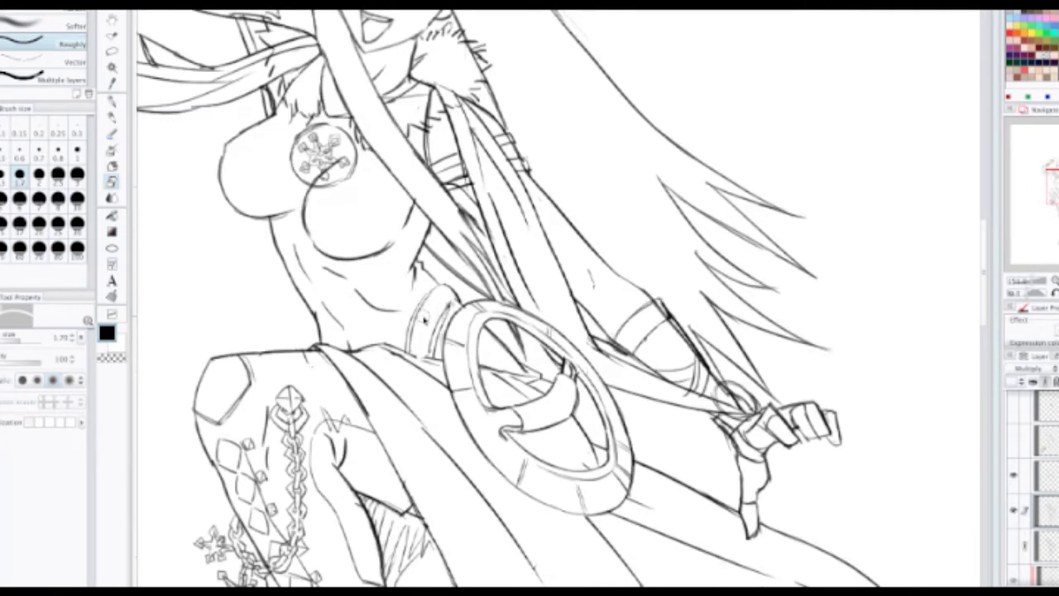
Step: Try to redraw the top edge of the belt beside the hip ring
{"action": "key", "text": "p"}
{"action": "mouse_move", "coordinate": [438, 283]}
{"action": "left_mouse_down"}
{"action": "mouse_move", "coordinate": [464, 313]}
{"action": "mouse_move", "coordinate": [442, 288]}
{"action": "left_mouse_up"}
{"action": "key", "text": "e"}
{"action": "key", "text": "p"}
{"action": "key", "text": "ctrl+z"}
{"action": "key", "text": "ctrl+z"}
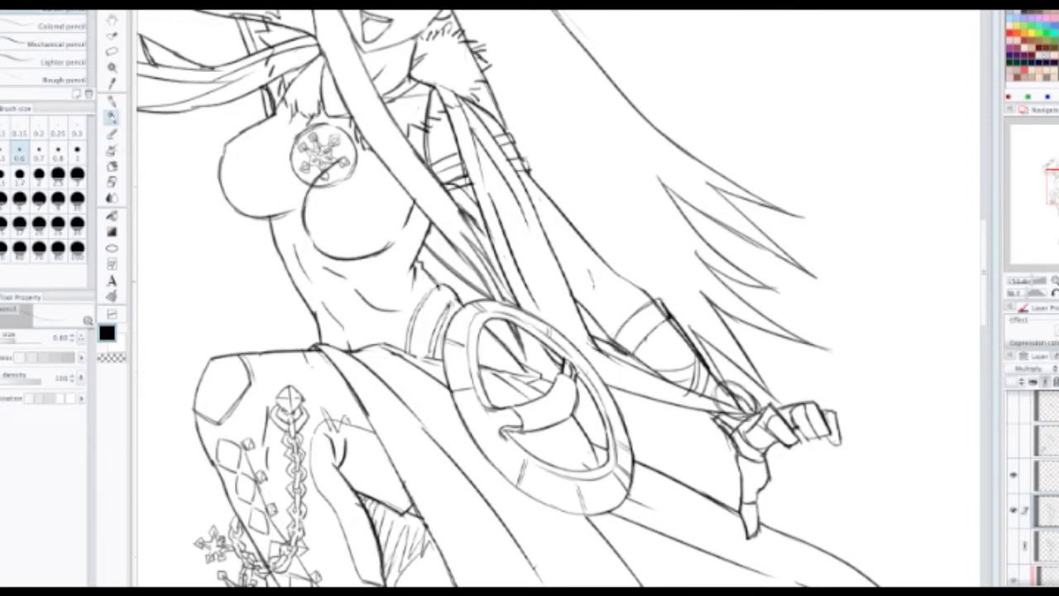
Step: Draw short cuff lines across both ends of the curved grip inside the hip ring
{"action": "scroll", "coordinate": [436, 285], "scroll_direction": "down", "scroll_amount": 2}
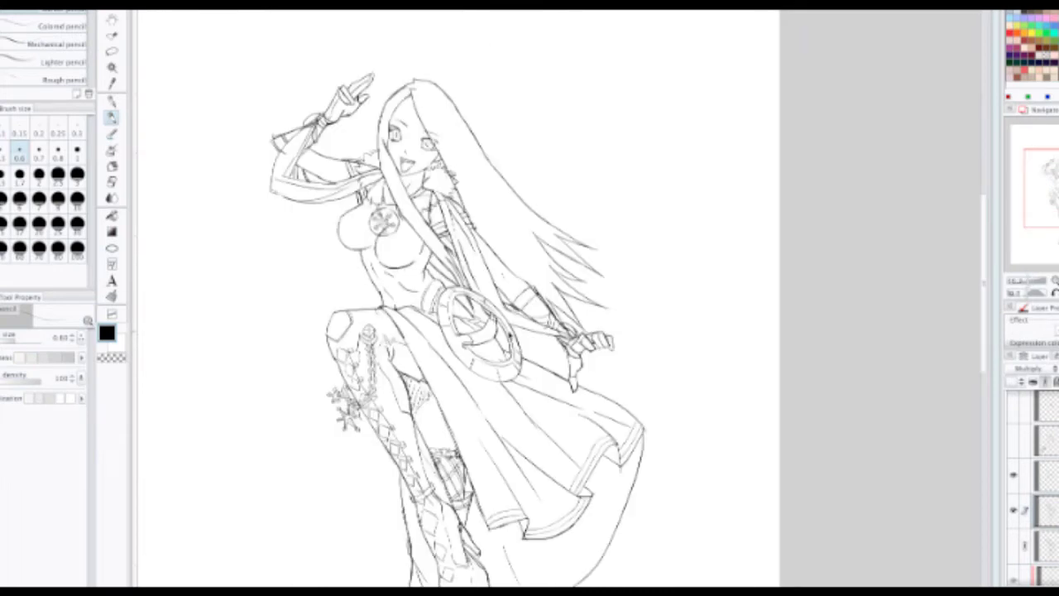
{"action": "scroll", "coordinate": [495, 333], "scroll_direction": "up", "scroll_amount": 3}
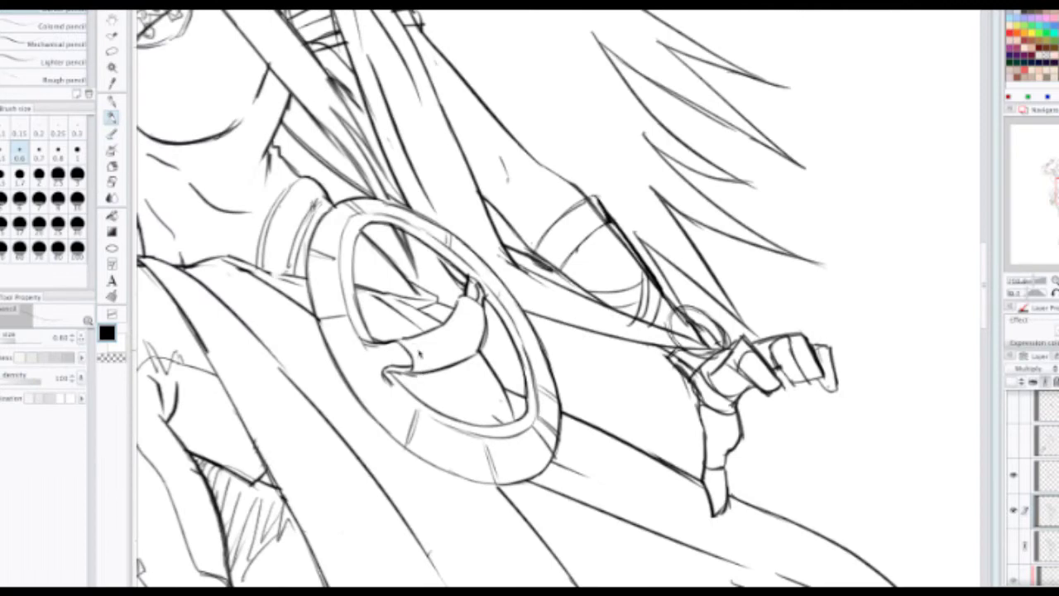
{"action": "left_click_drag", "start_coordinate": [412, 340], "coordinate": [426, 371]}
{"action": "left_click_drag", "start_coordinate": [468, 303], "coordinate": [465, 313]}
{"action": "key", "text": "ctrl+z"}
{"action": "left_click_drag", "start_coordinate": [458, 307], "coordinate": [487, 321]}
{"action": "scroll", "coordinate": [462, 287], "scroll_direction": "down", "scroll_amount": 3}
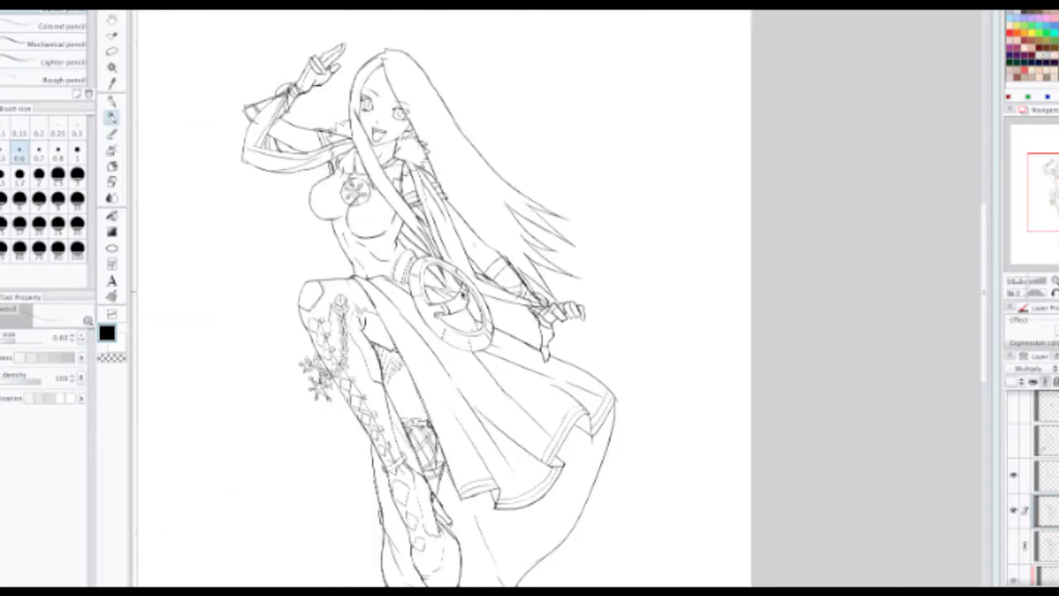
Step: Draw a narrower lower contour along the curved grip inside the hip ring
{"action": "scroll", "coordinate": [460, 294], "scroll_direction": "up", "scroll_amount": 5}
{"action": "scroll", "coordinate": [448, 326], "scroll_direction": "up", "scroll_amount": 2}
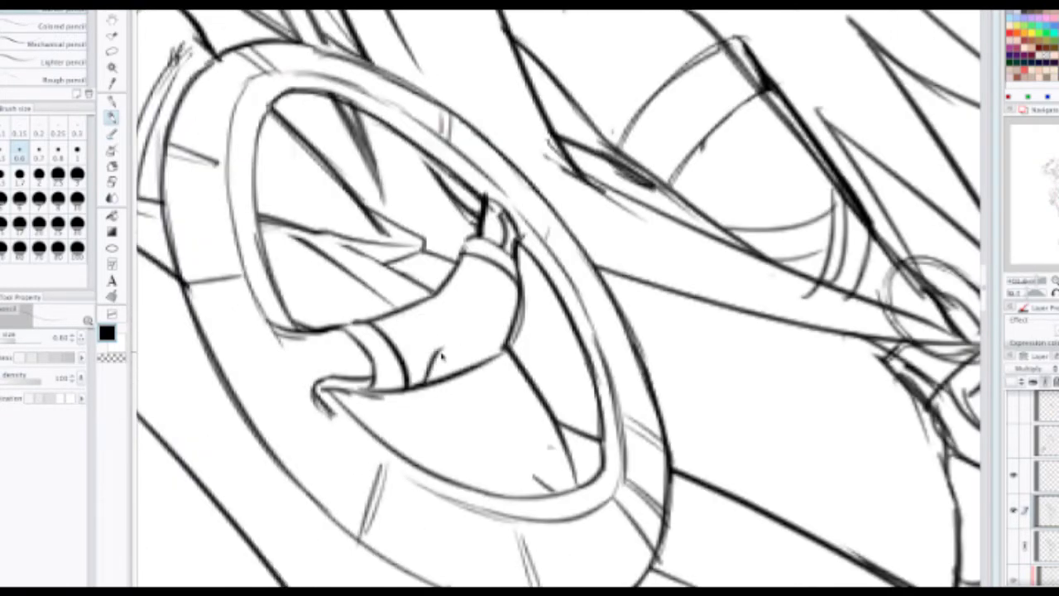
{"action": "mouse_move", "coordinate": [410, 385]}
{"action": "left_mouse_down"}
{"action": "mouse_move", "coordinate": [494, 297]}
{"action": "mouse_move", "coordinate": [492, 285]}
{"action": "mouse_move", "coordinate": [447, 355]}
{"action": "mouse_move", "coordinate": [520, 295]}
{"action": "left_mouse_up"}
{"action": "key", "text": "ctrl+z"}
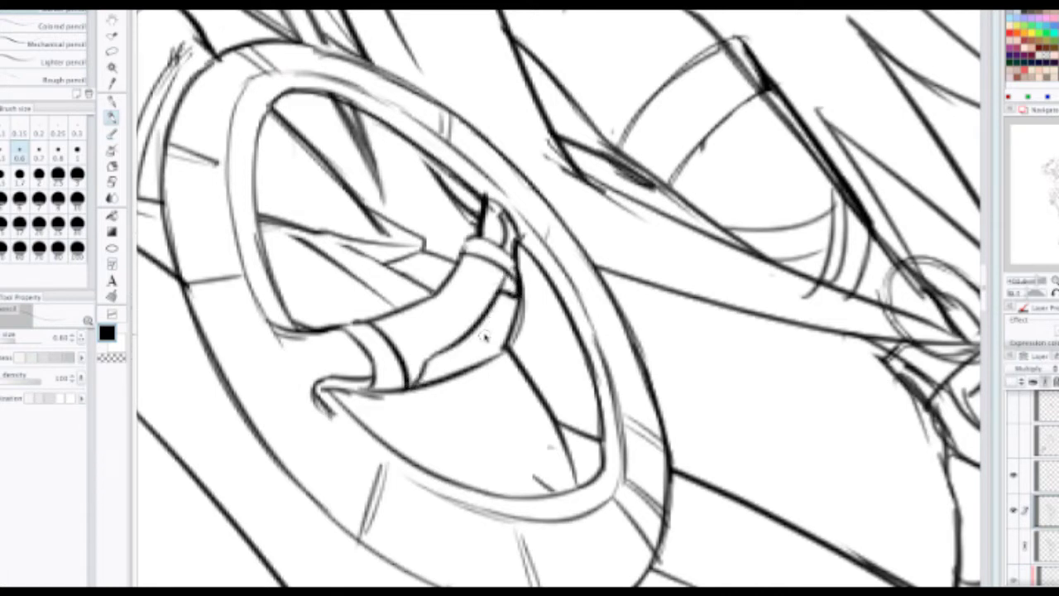
Step: On the layer above, erase the grip's old lower edge and the stray line end beneath it
{"action": "key", "text": "e"}
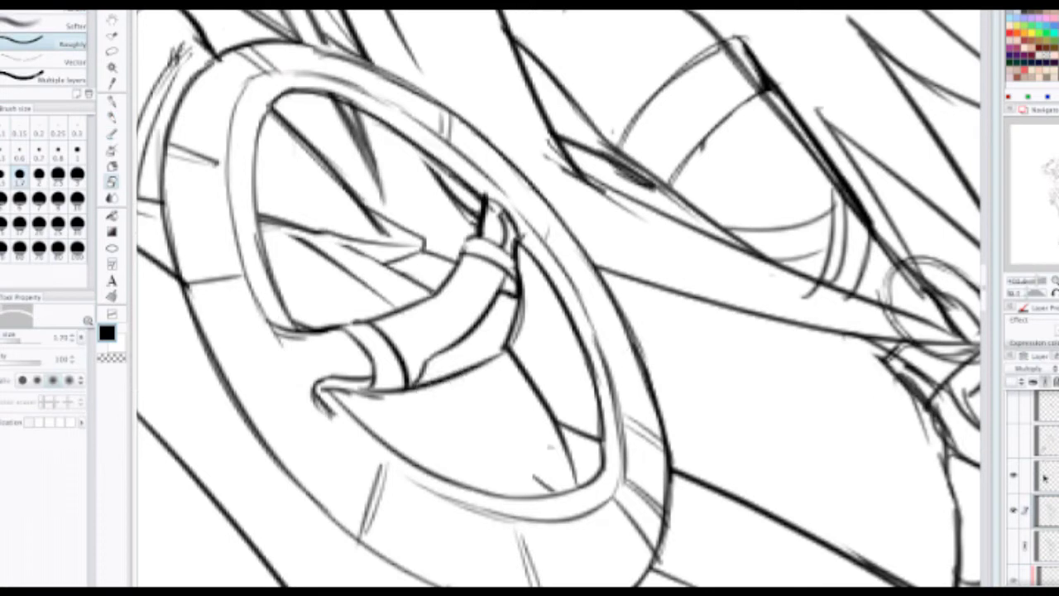
{"action": "left_click", "coordinate": [1046, 478]}
{"action": "mouse_move", "coordinate": [451, 377]}
{"action": "left_mouse_down"}
{"action": "mouse_move", "coordinate": [429, 394]}
{"action": "mouse_move", "coordinate": [462, 371]}
{"action": "mouse_move", "coordinate": [447, 369]}
{"action": "mouse_move", "coordinate": [459, 369]}
{"action": "mouse_move", "coordinate": [429, 397]}
{"action": "mouse_move", "coordinate": [477, 368]}
{"action": "mouse_move", "coordinate": [489, 375]}
{"action": "mouse_move", "coordinate": [518, 314]}
{"action": "left_mouse_up"}
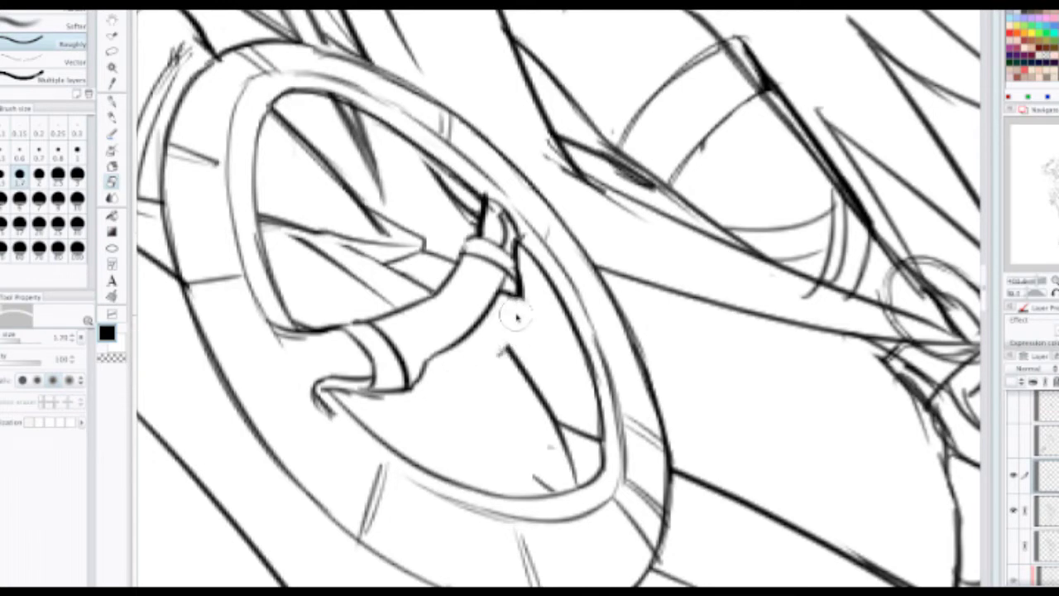
{"action": "scroll", "coordinate": [486, 309], "scroll_direction": "down", "scroll_amount": 4}
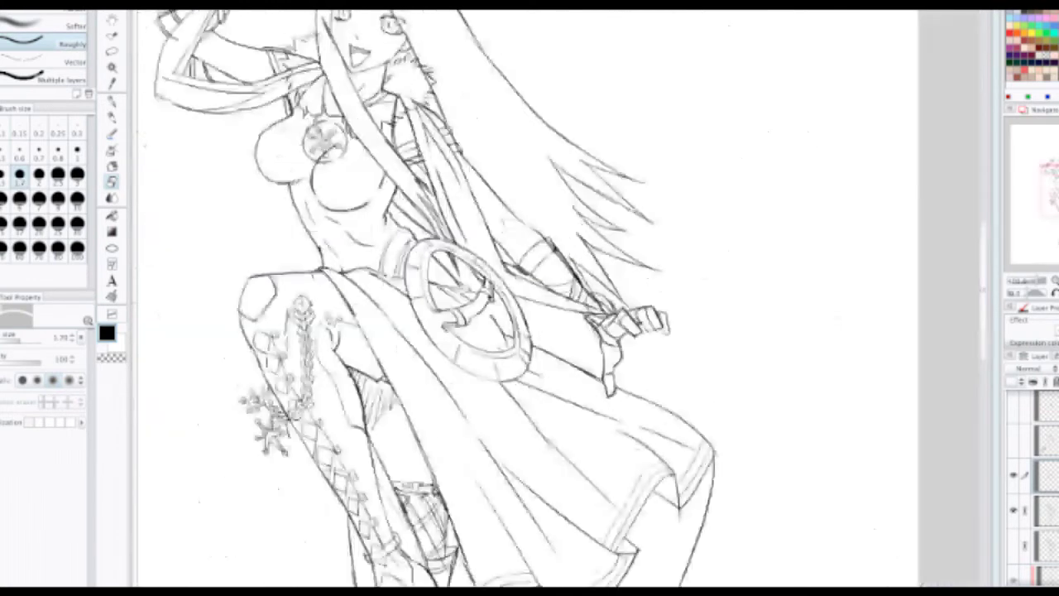
{"action": "scroll", "coordinate": [489, 300], "scroll_direction": "up", "scroll_amount": 2}
{"action": "left_click_drag", "start_coordinate": [500, 295], "coordinate": [495, 306]}
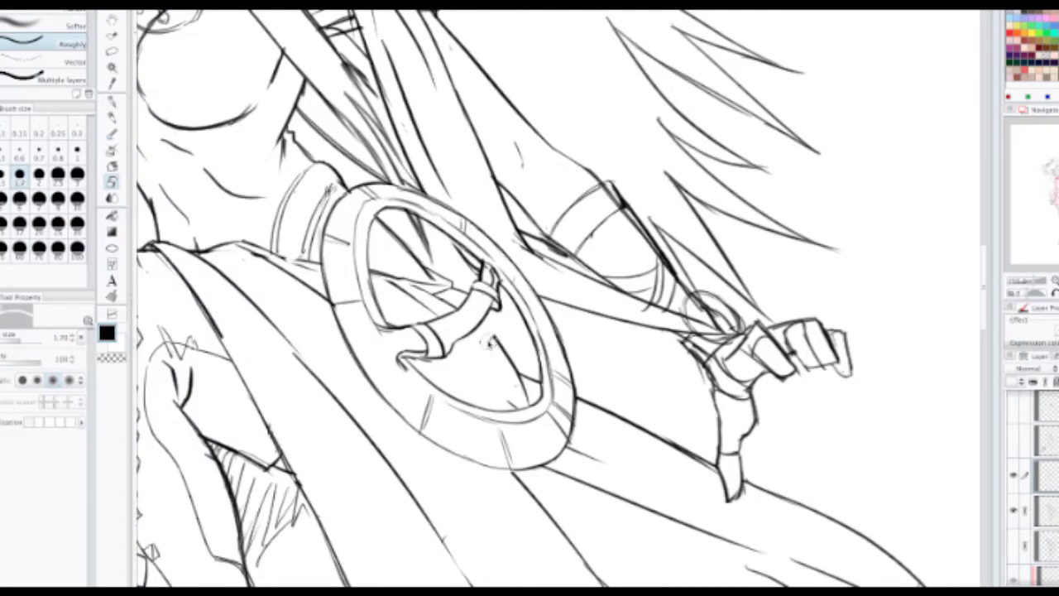
Step: Extend the diagonal line inside the hip ring up to the grip's new lower edge
{"action": "key", "text": "p"}
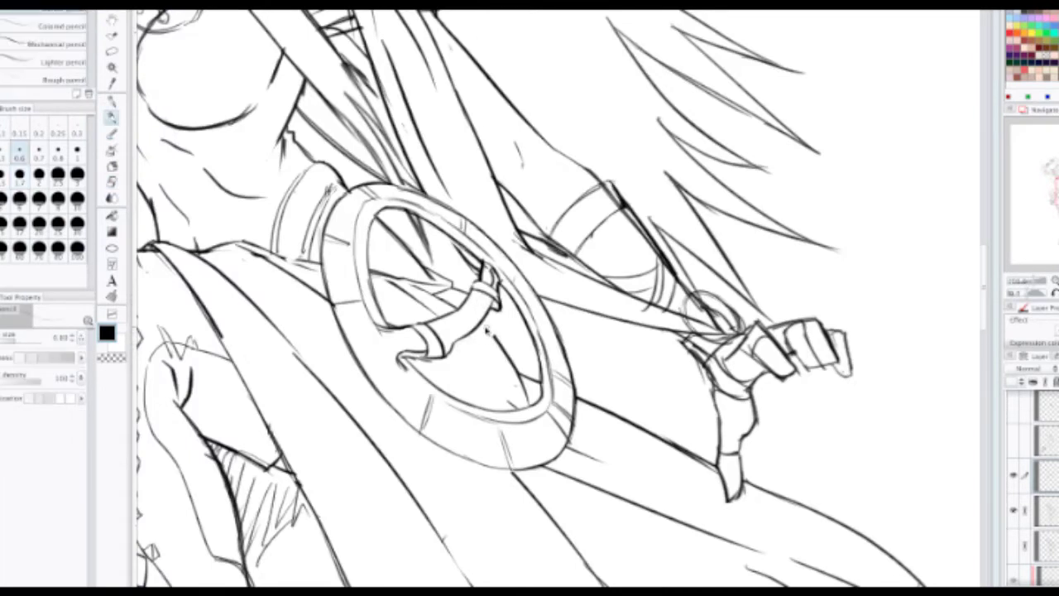
{"action": "left_click_drag", "start_coordinate": [486, 322], "coordinate": [506, 362]}
{"action": "scroll", "coordinate": [513, 362], "scroll_direction": "down", "scroll_amount": 2}
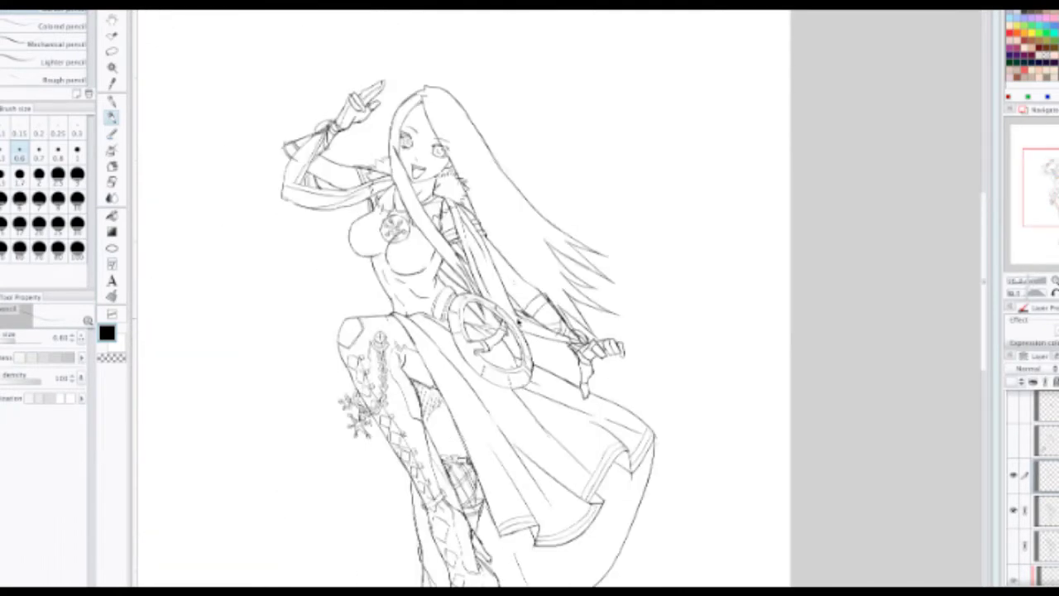
{"action": "scroll", "coordinate": [517, 323], "scroll_direction": "up", "scroll_amount": 4}
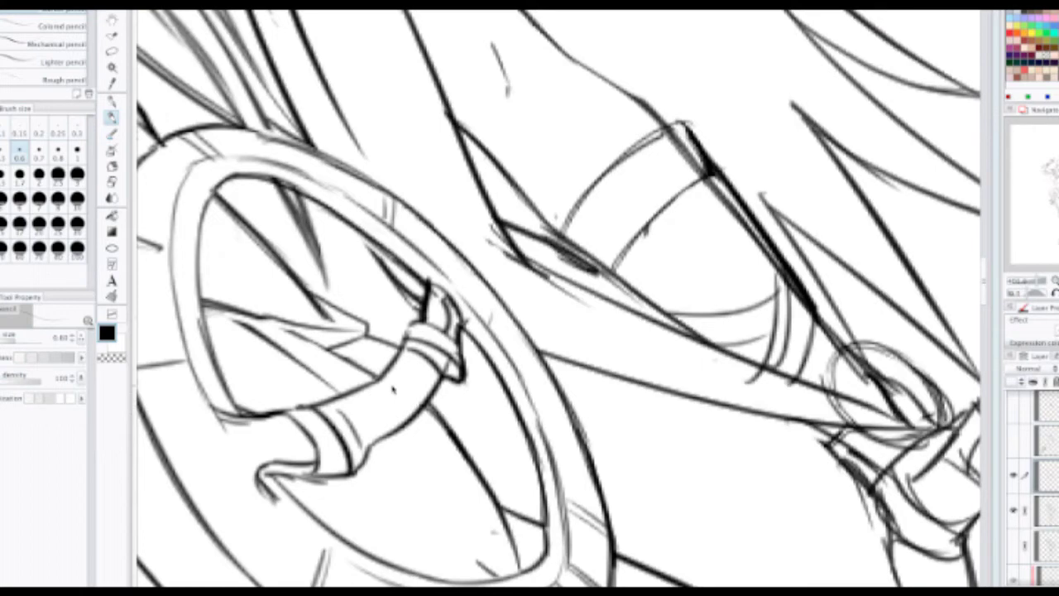
{"action": "scroll", "coordinate": [393, 389], "scroll_direction": "down", "scroll_amount": 4}
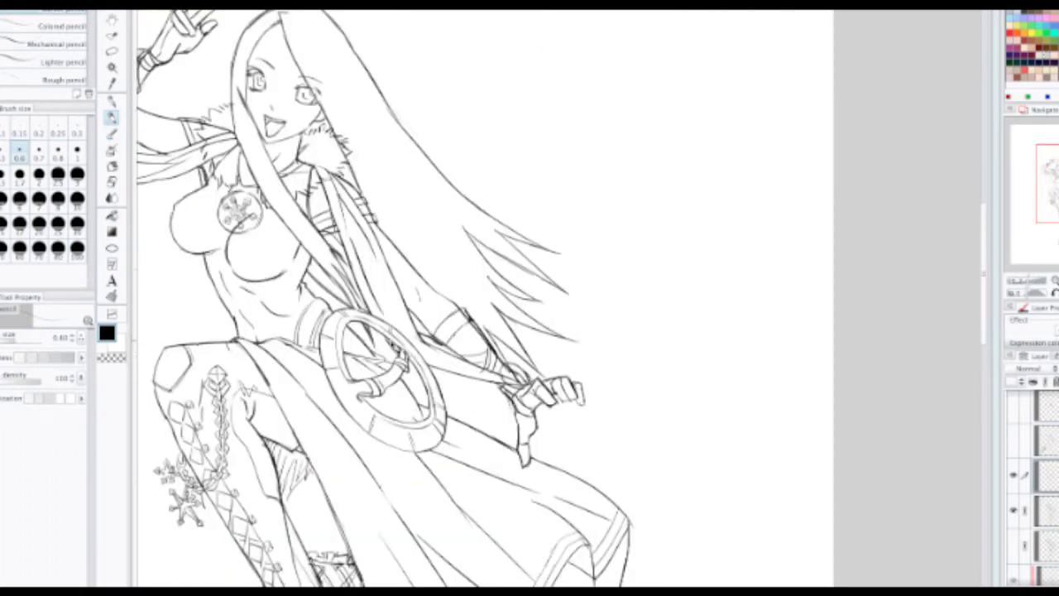
Step: Draw crisscross lacing lines across the curved grip between its two cuffs
{"action": "scroll", "coordinate": [377, 438], "scroll_direction": "up", "scroll_amount": 5}
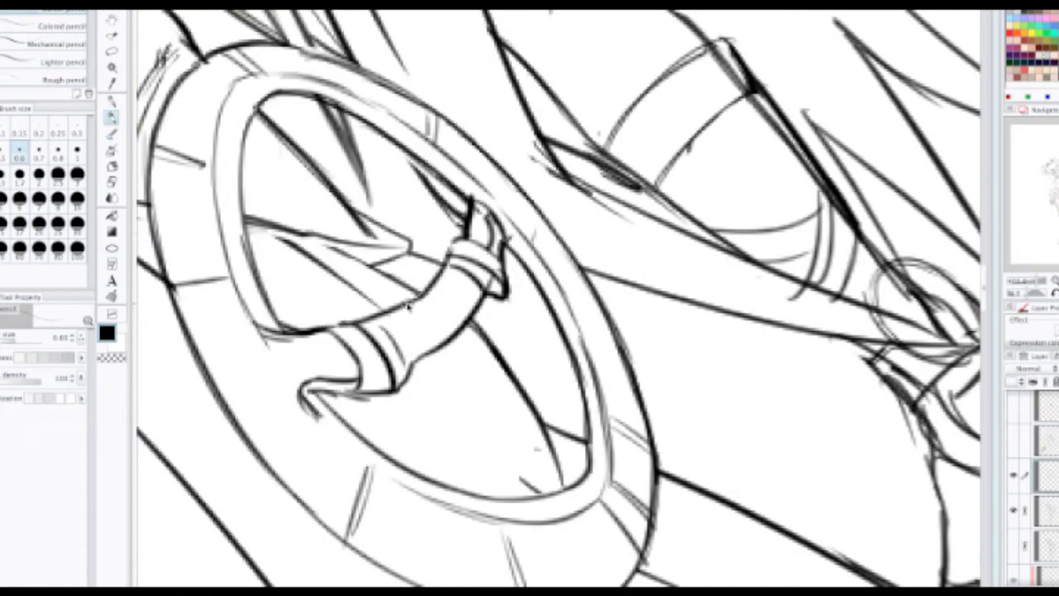
{"action": "left_click_drag", "start_coordinate": [407, 300], "coordinate": [413, 377]}
{"action": "left_click_drag", "start_coordinate": [426, 284], "coordinate": [439, 348]}
{"action": "left_click_drag", "start_coordinate": [471, 253], "coordinate": [442, 317]}
{"action": "mouse_move", "coordinate": [422, 319]}
{"action": "left_mouse_down"}
{"action": "mouse_move", "coordinate": [389, 334]}
{"action": "mouse_move", "coordinate": [457, 350]}
{"action": "left_mouse_up"}
{"action": "left_click_drag", "start_coordinate": [429, 293], "coordinate": [447, 347]}
{"action": "left_click_drag", "start_coordinate": [475, 290], "coordinate": [412, 316]}
{"action": "mouse_move", "coordinate": [445, 277]}
{"action": "left_mouse_down"}
{"action": "mouse_move", "coordinate": [461, 313]}
{"action": "mouse_move", "coordinate": [489, 271]}
{"action": "left_mouse_up"}
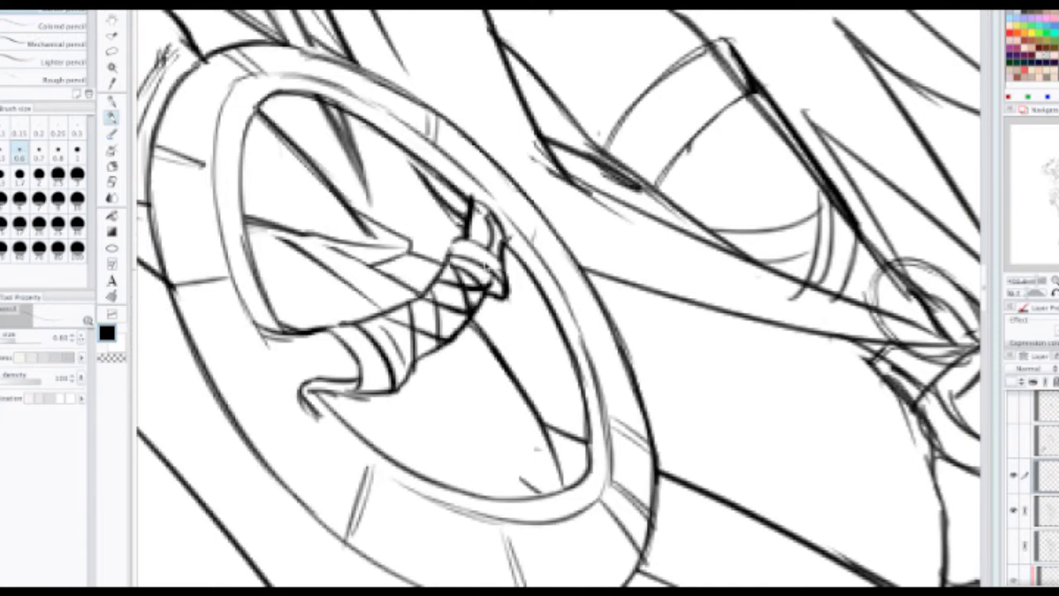
{"action": "scroll", "coordinate": [482, 240], "scroll_direction": "down", "scroll_amount": 5}
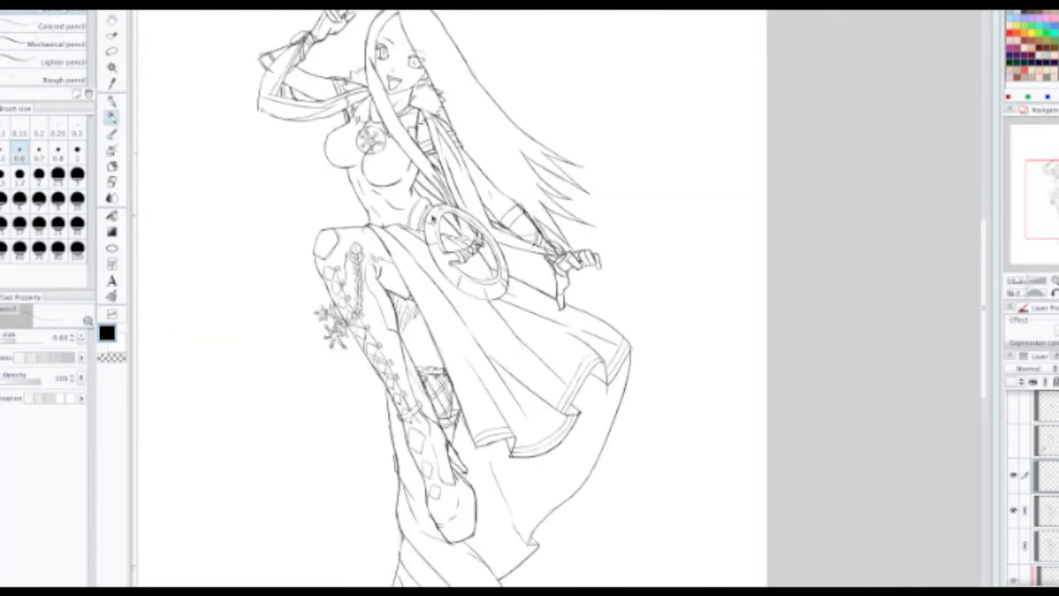
{"action": "scroll", "coordinate": [431, 219], "scroll_direction": "down", "scroll_amount": 2}
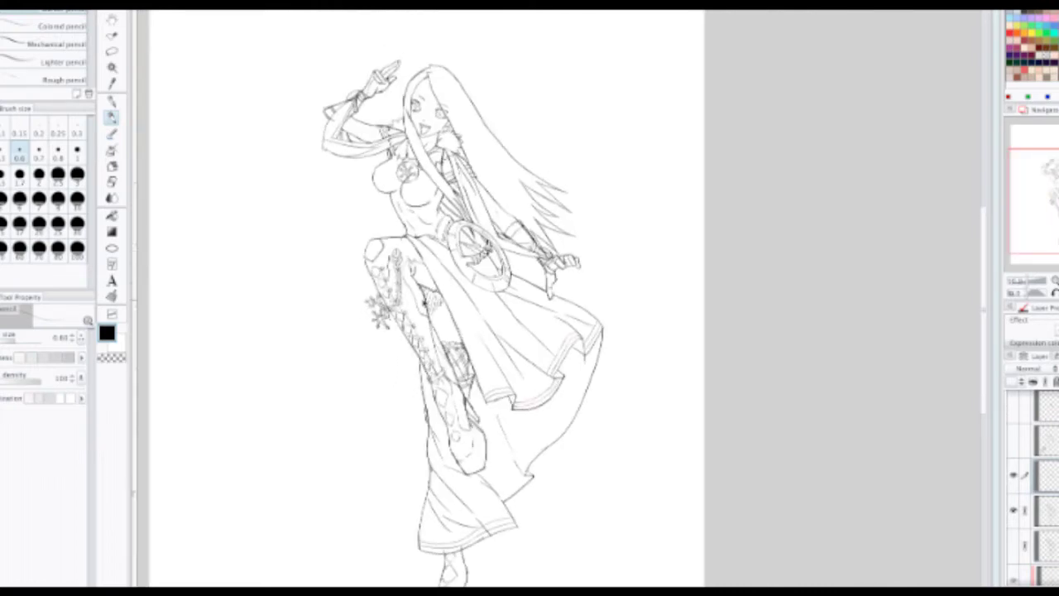
Step: Erase the lower end of the inner contour on the raised leg and redraw it with the pencil
{"action": "scroll", "coordinate": [422, 279], "scroll_direction": "up", "scroll_amount": 5}
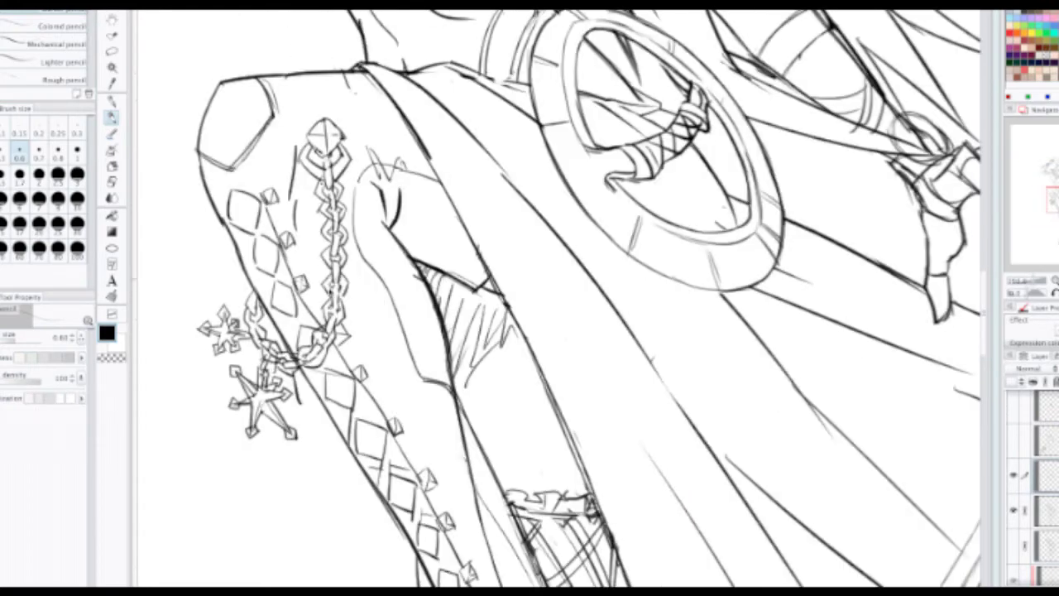
{"action": "key", "text": "e"}
{"action": "left_click_drag", "start_coordinate": [418, 377], "coordinate": [441, 401]}
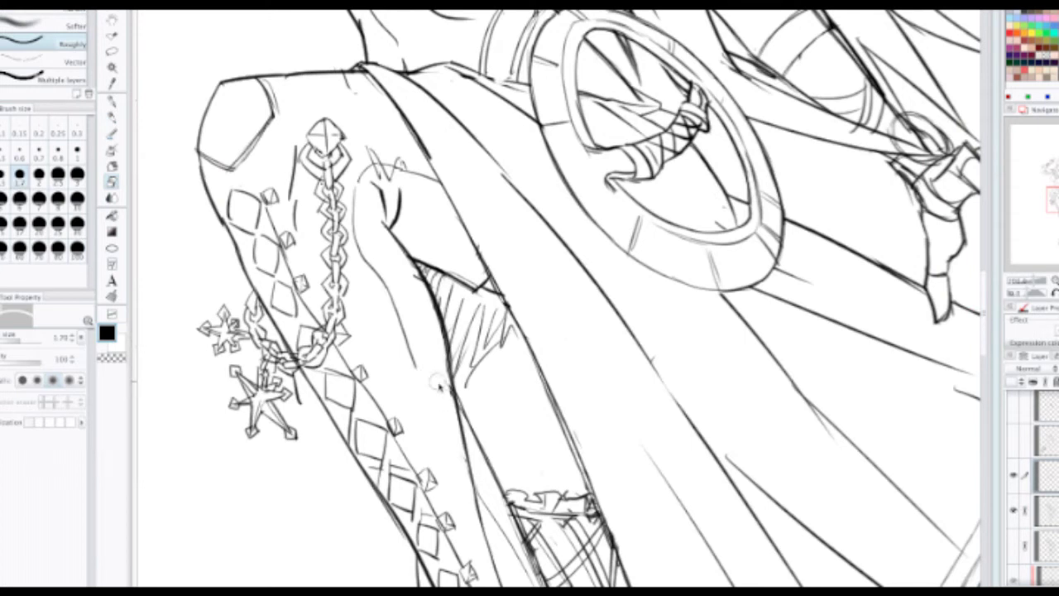
{"action": "mouse_move", "coordinate": [418, 361]}
{"action": "left_mouse_down"}
{"action": "mouse_move", "coordinate": [370, 278]}
{"action": "mouse_move", "coordinate": [356, 197]}
{"action": "mouse_move", "coordinate": [368, 156]}
{"action": "mouse_move", "coordinate": [376, 172]}
{"action": "mouse_move", "coordinate": [364, 216]}
{"action": "mouse_move", "coordinate": [416, 351]}
{"action": "left_mouse_up"}
{"action": "key", "text": "p"}
{"action": "left_click_drag", "start_coordinate": [442, 403], "coordinate": [377, 250]}
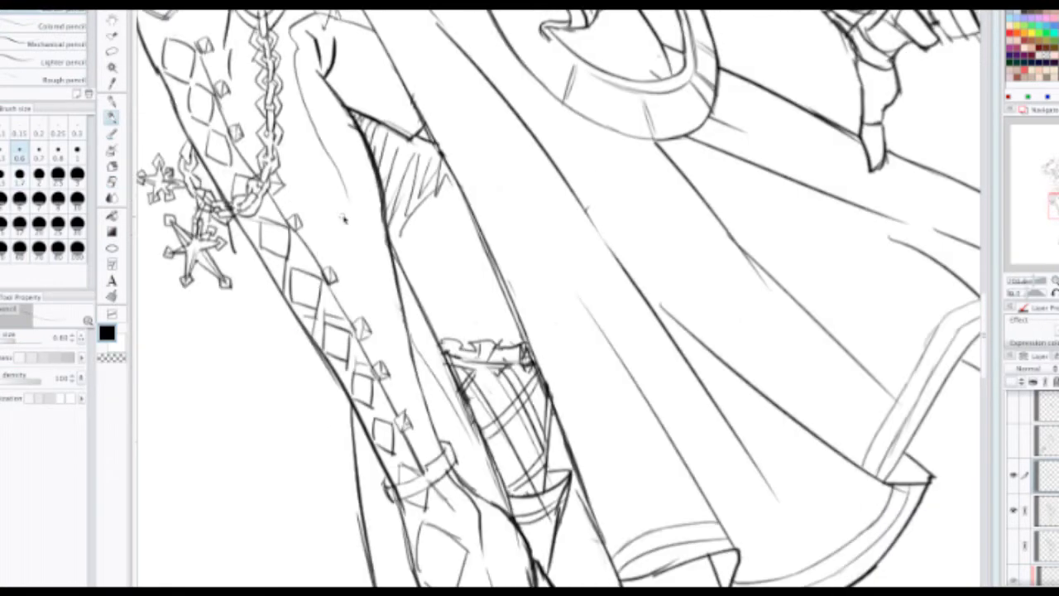
{"action": "left_click_drag", "start_coordinate": [346, 196], "coordinate": [407, 346]}
{"action": "scroll", "coordinate": [370, 236], "scroll_direction": "down", "scroll_amount": 3}
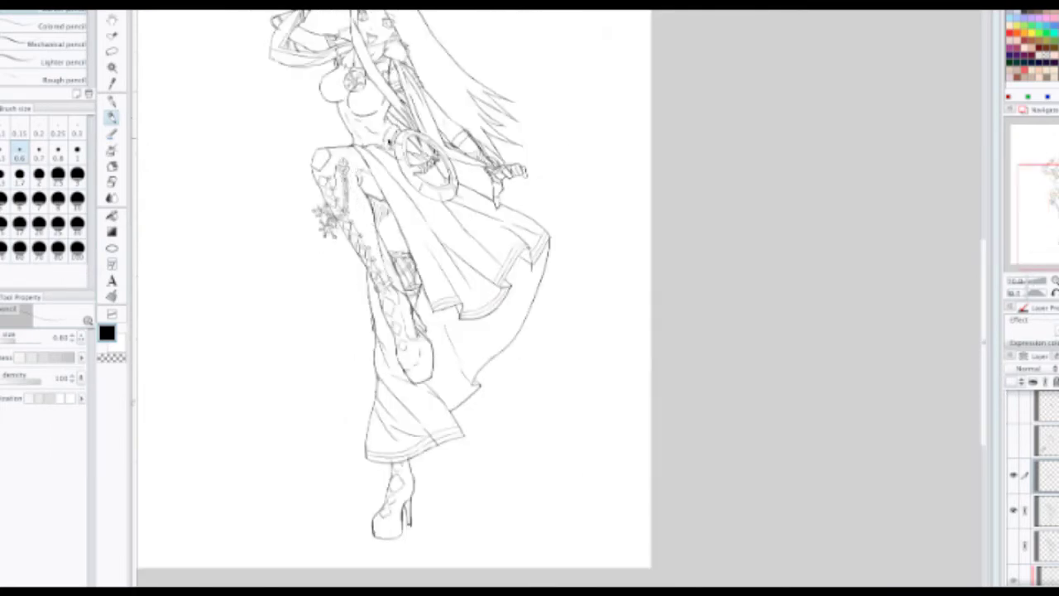
Step: Refine the hooked end where the redrawn inner contour meets the dark leg line
{"action": "scroll", "coordinate": [368, 211], "scroll_direction": "up", "scroll_amount": 3}
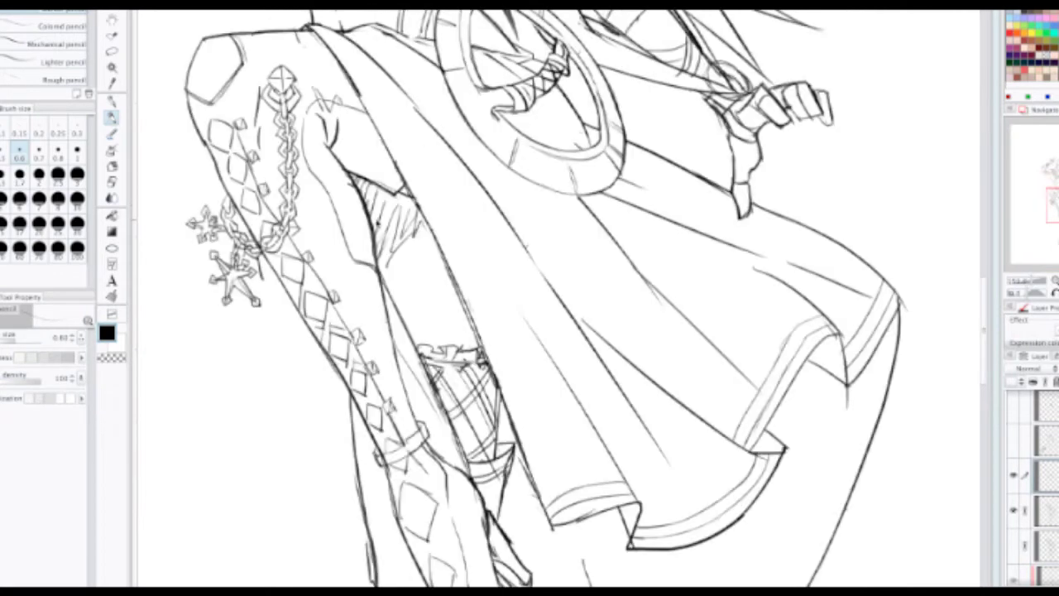
{"action": "left_click_drag", "start_coordinate": [377, 274], "coordinate": [371, 244]}
{"action": "scroll", "coordinate": [374, 235], "scroll_direction": "up", "scroll_amount": 1}
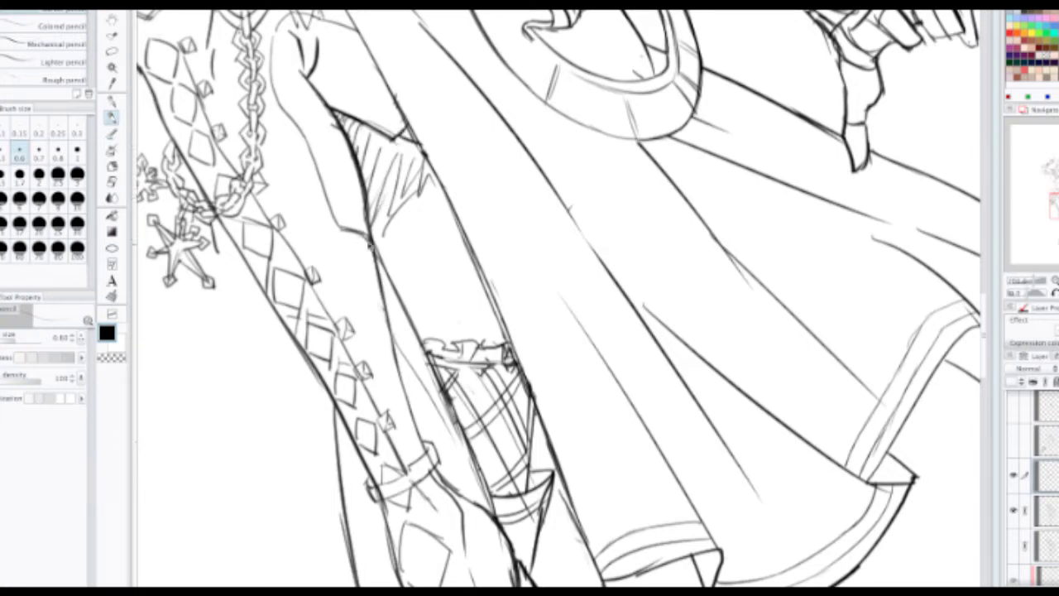
{"action": "mouse_move", "coordinate": [371, 230]}
{"action": "left_mouse_down"}
{"action": "mouse_move", "coordinate": [394, 276]}
{"action": "mouse_move", "coordinate": [377, 246]}
{"action": "left_mouse_up"}
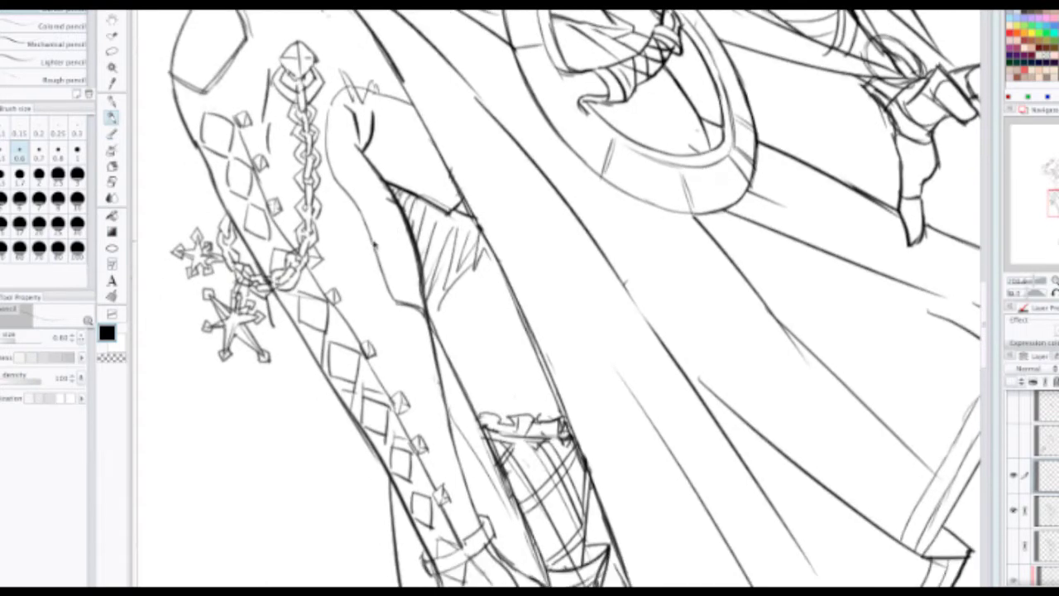
Step: Try to continue the hooked inner contour downward along the raised leg
{"action": "key", "text": "ctrl+plus"}
{"action": "key", "text": "ctrl+plus"}
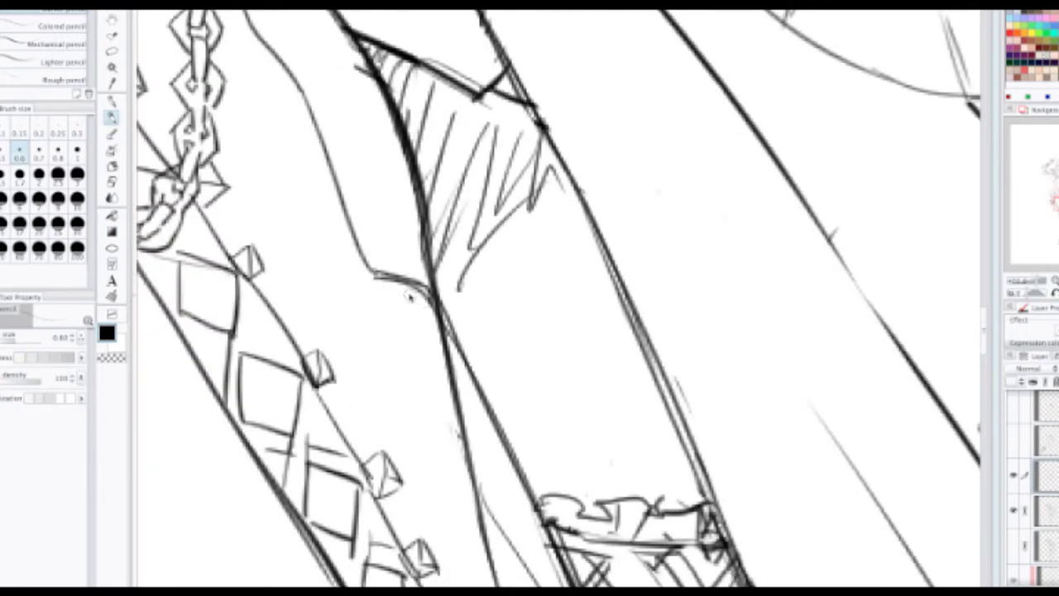
{"action": "scroll", "coordinate": [401, 269], "scroll_direction": "down", "scroll_amount": 2}
{"action": "scroll", "coordinate": [416, 279], "scroll_direction": "up", "scroll_amount": 2}
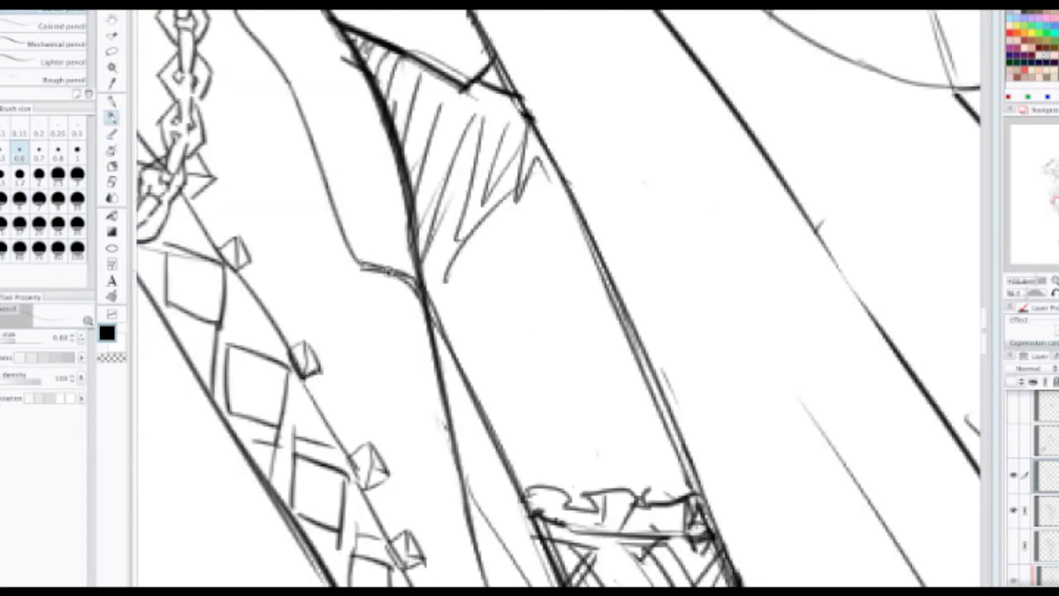
{"action": "mouse_move", "coordinate": [381, 260]}
{"action": "left_mouse_down"}
{"action": "mouse_move", "coordinate": [461, 356]}
{"action": "mouse_move", "coordinate": [430, 310]}
{"action": "mouse_move", "coordinate": [464, 371]}
{"action": "left_mouse_up"}
{"action": "key", "text": "ctrl+z"}
{"action": "scroll", "coordinate": [432, 288], "scroll_direction": "down", "scroll_amount": 6}
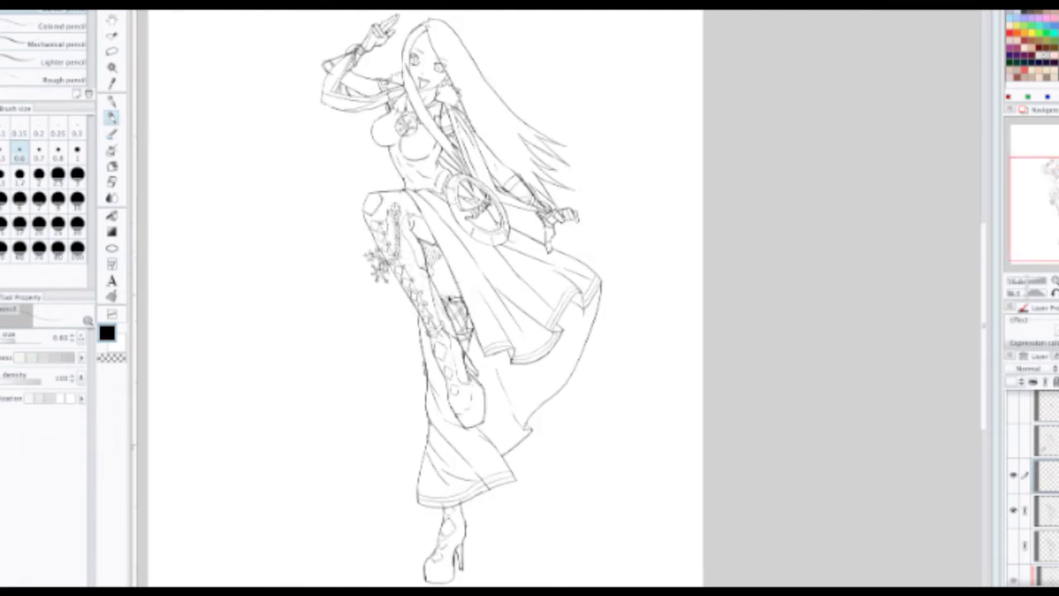
Step: Erase the hooked end of the raised leg's inner contour and rework it with the pencil toward the dark leg line
{"action": "scroll", "coordinate": [422, 268], "scroll_direction": "up", "scroll_amount": 3}
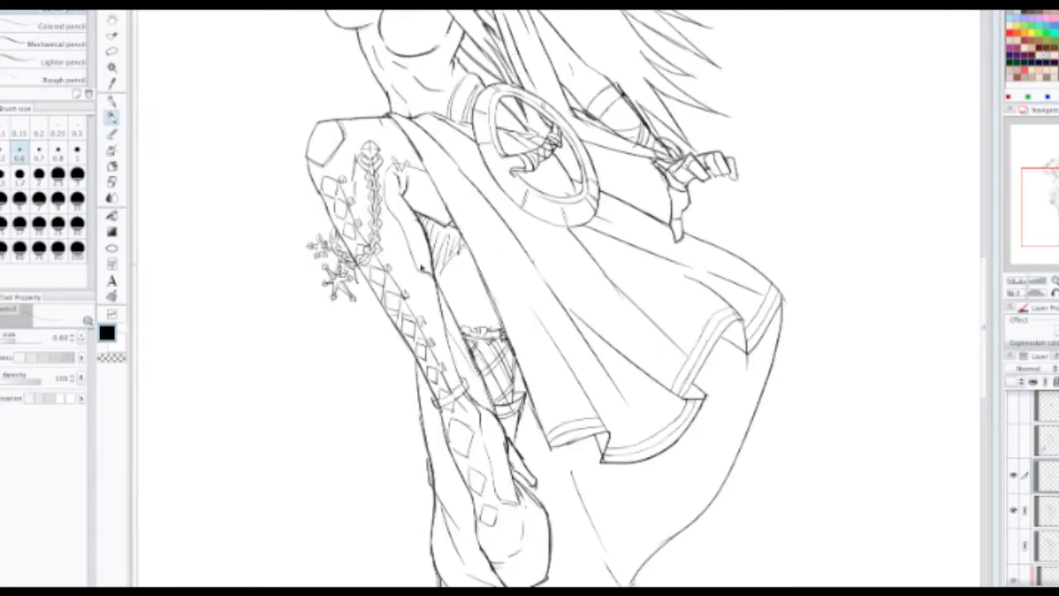
{"action": "key", "text": "e"}
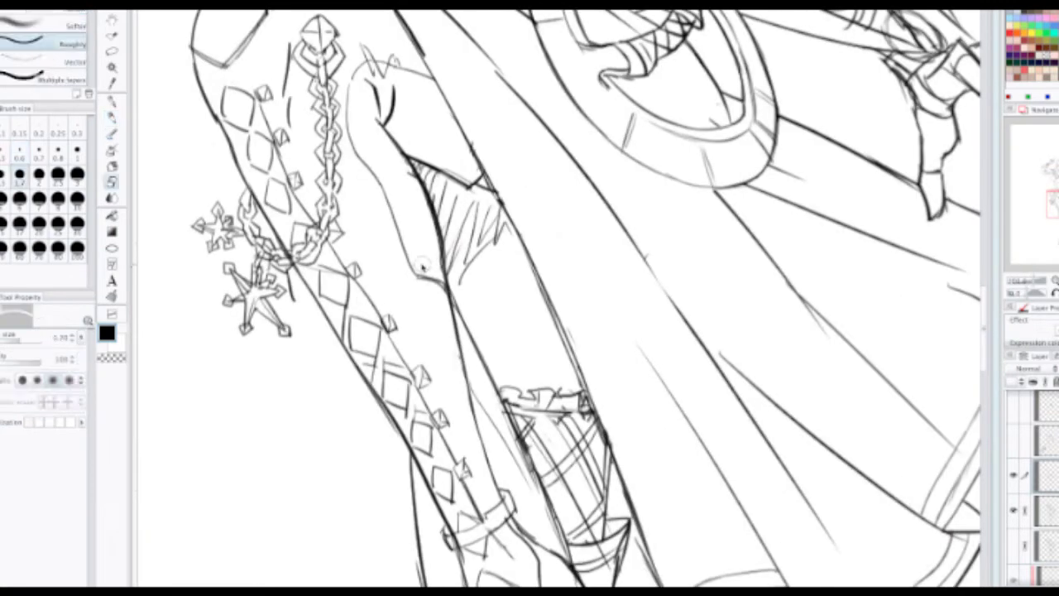
{"action": "key", "text": "p"}
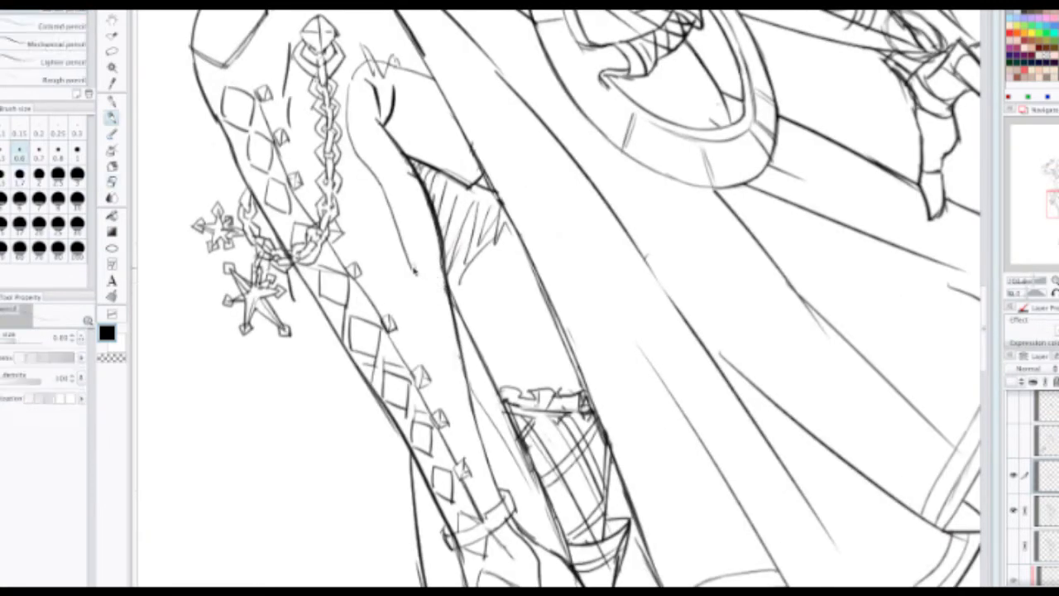
{"action": "left_click_drag", "start_coordinate": [423, 295], "coordinate": [450, 328]}
{"action": "key", "text": "ctrl+z"}
{"action": "mouse_move", "coordinate": [412, 271]}
{"action": "left_mouse_down"}
{"action": "mouse_move", "coordinate": [457, 351]}
{"action": "mouse_move", "coordinate": [424, 313]}
{"action": "left_mouse_up"}
{"action": "key", "text": "ctrl+z"}
{"action": "key", "text": "ctrl+z"}
{"action": "scroll", "coordinate": [414, 253], "scroll_direction": "down", "scroll_amount": 5}
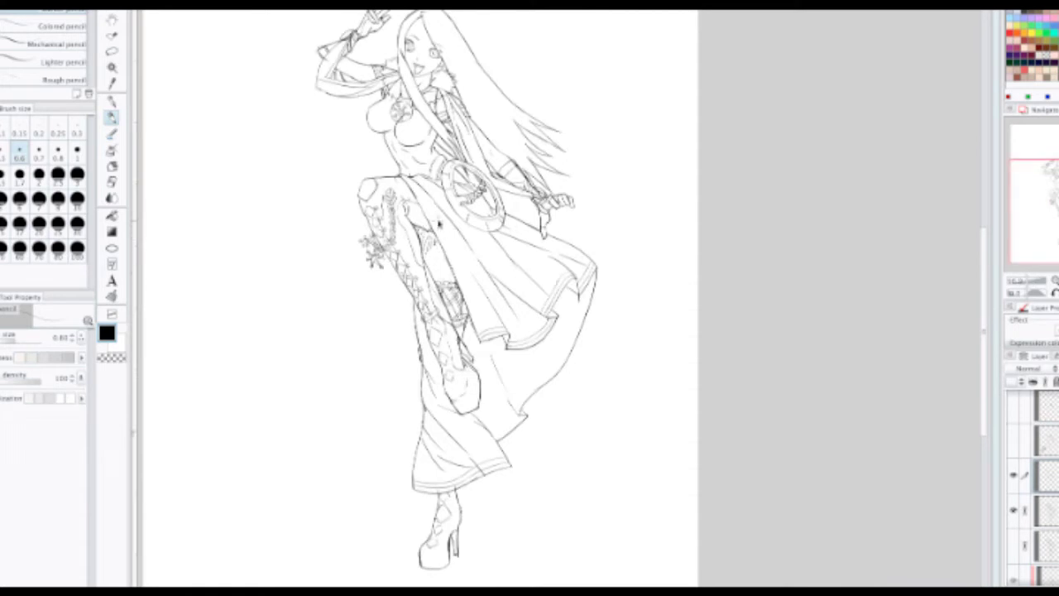
Step: Try to sketch a faceted box shape between the raised knee and the waist
{"action": "scroll", "coordinate": [403, 232], "scroll_direction": "up", "scroll_amount": 3}
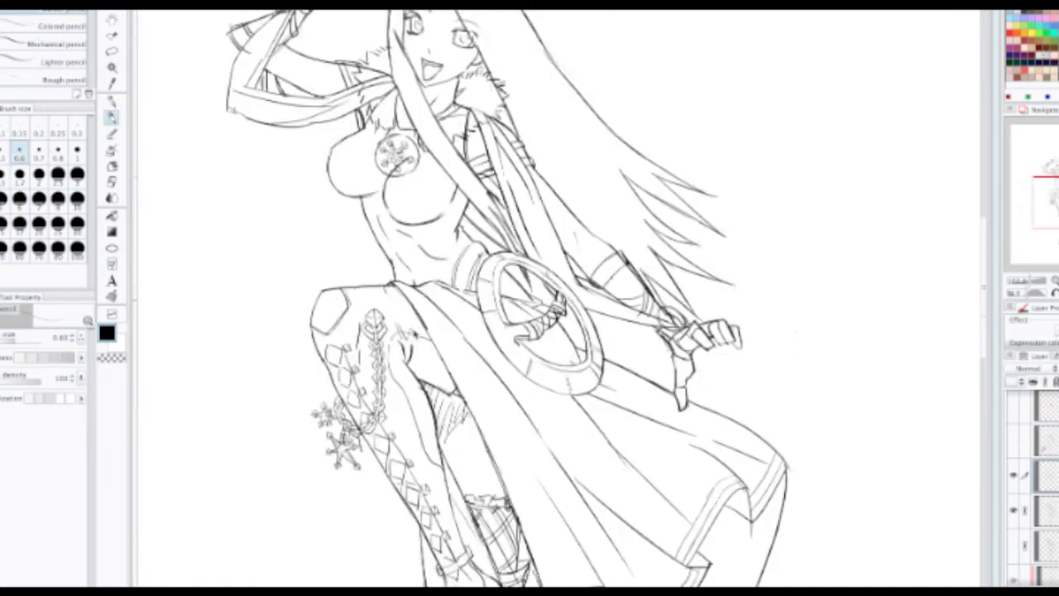
{"action": "scroll", "coordinate": [403, 232], "scroll_direction": "up", "scroll_amount": 2}
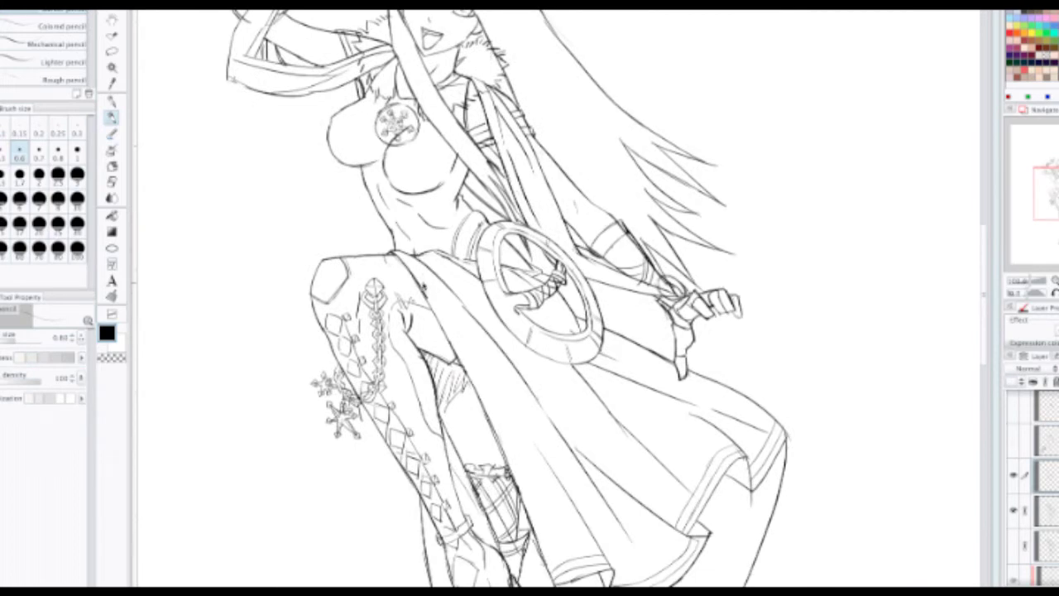
{"action": "scroll", "coordinate": [415, 229], "scroll_direction": "up", "scroll_amount": 2}
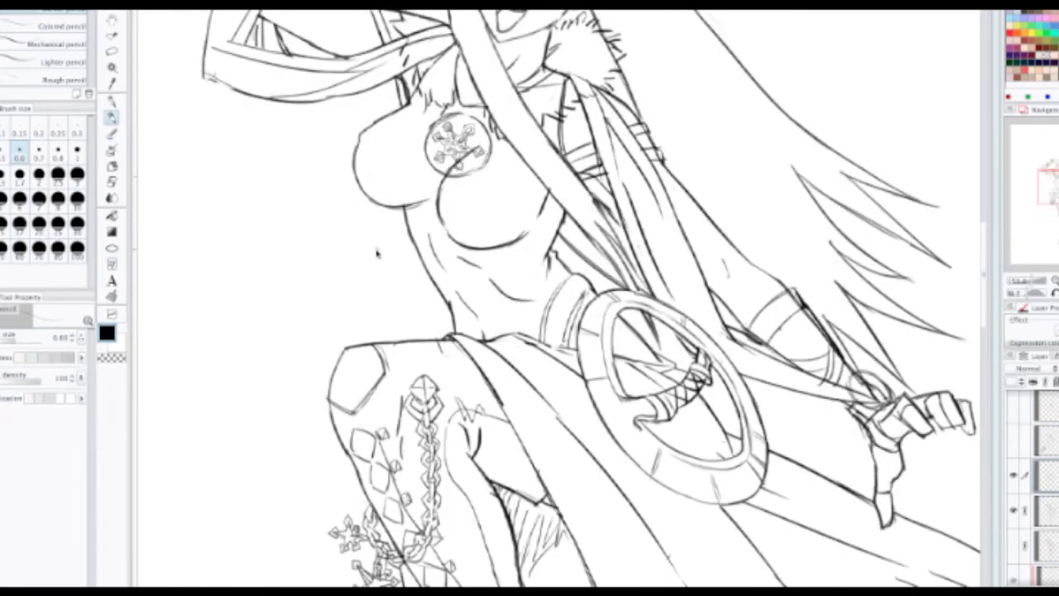
{"action": "mouse_move", "coordinate": [376, 249]}
{"action": "left_mouse_down"}
{"action": "mouse_move", "coordinate": [426, 268]}
{"action": "mouse_move", "coordinate": [398, 311]}
{"action": "mouse_move", "coordinate": [399, 346]}
{"action": "left_mouse_up"}
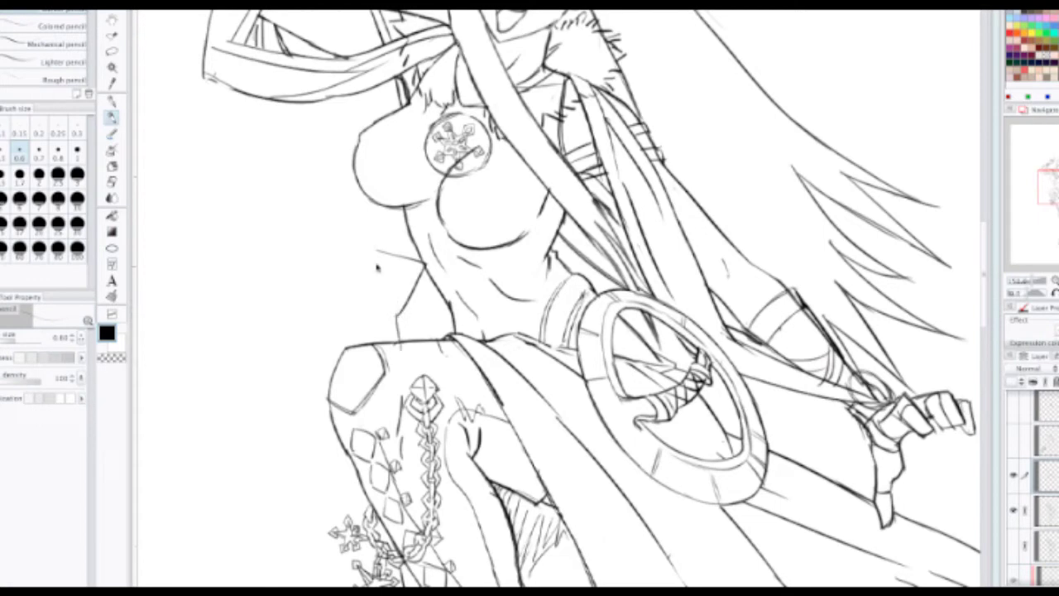
{"action": "left_click_drag", "start_coordinate": [370, 251], "coordinate": [323, 286]}
{"action": "left_click_drag", "start_coordinate": [323, 285], "coordinate": [403, 308]}
{"action": "left_click_drag", "start_coordinate": [321, 285], "coordinate": [335, 346]}
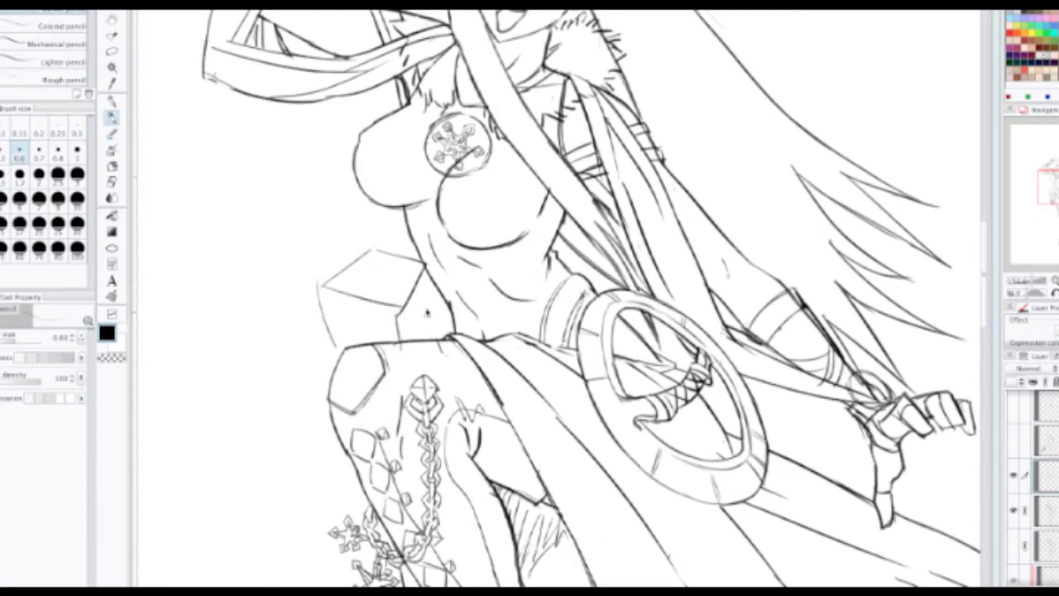
{"action": "left_click_drag", "start_coordinate": [426, 267], "coordinate": [433, 337]}
{"action": "scroll", "coordinate": [429, 226], "scroll_direction": "down", "scroll_amount": 2}
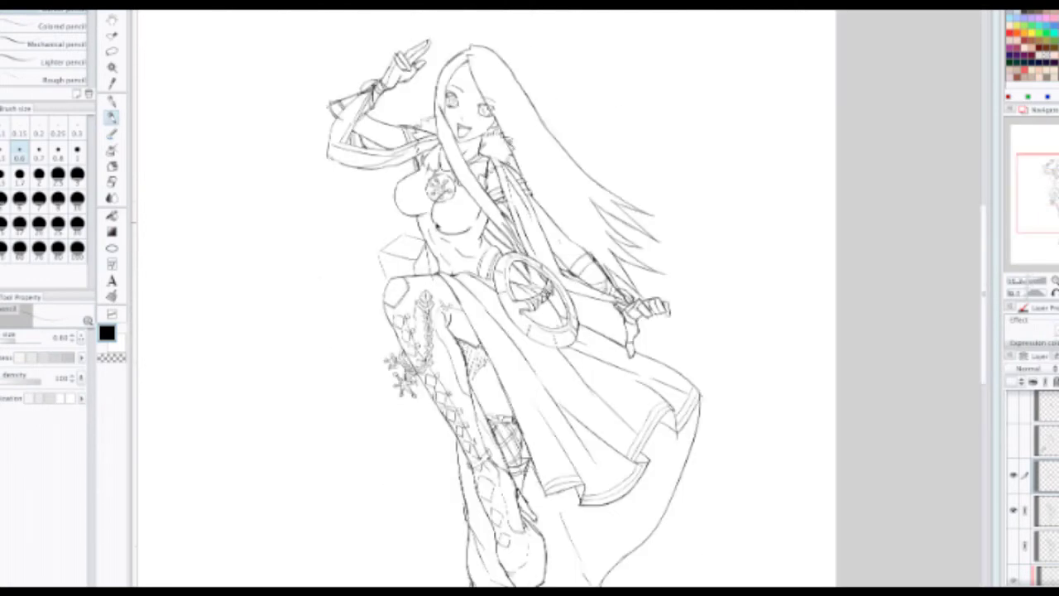
{"action": "scroll", "coordinate": [439, 227], "scroll_direction": "up", "scroll_amount": 3}
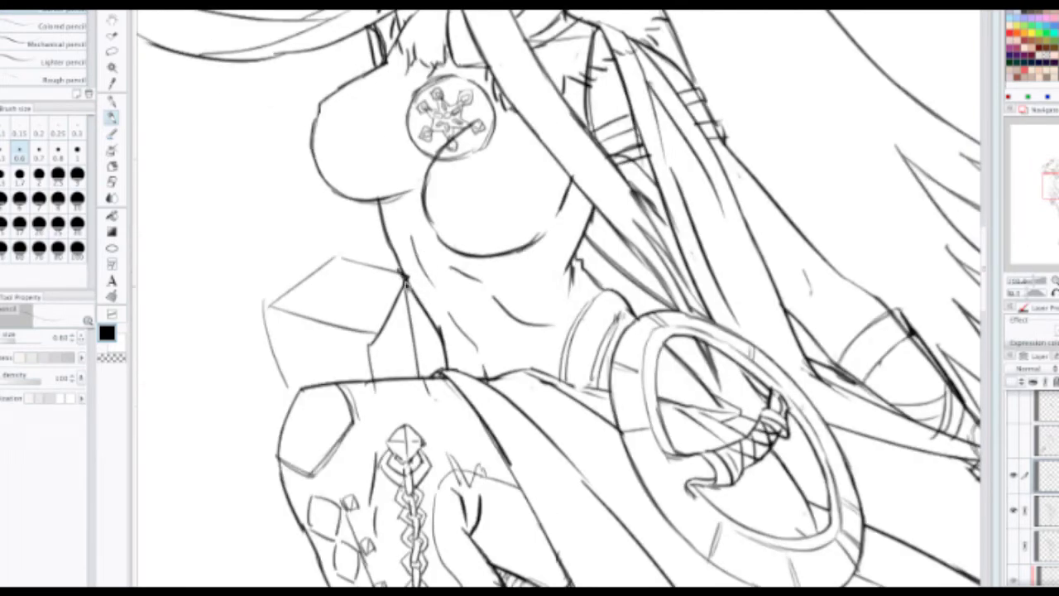
{"action": "key", "text": "ctrl+z"}
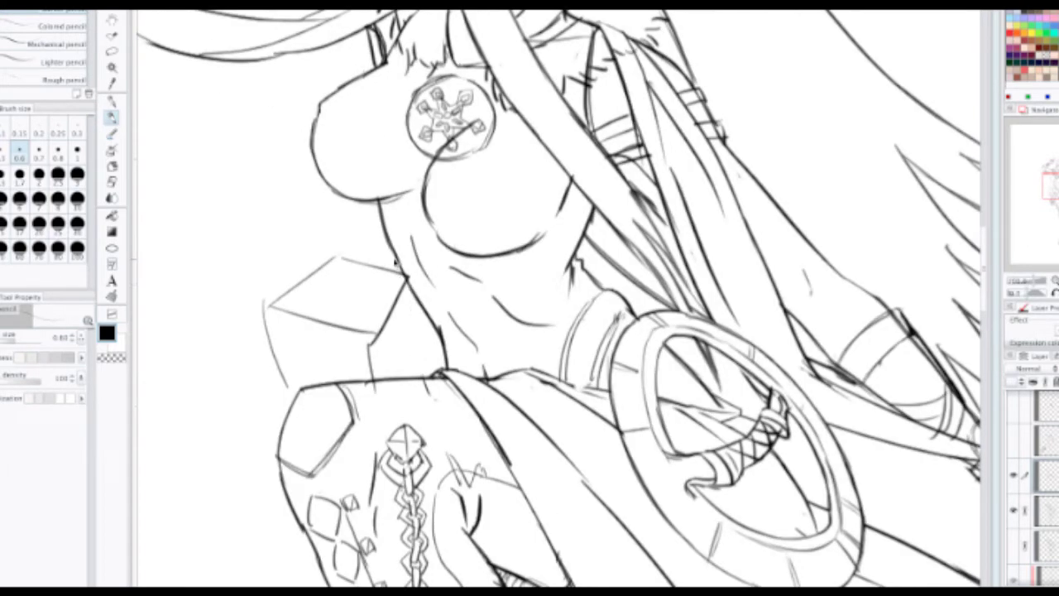
Step: Try a second, smaller box overlapping the first one at the waist, and undo its strokes
{"action": "left_click_drag", "start_coordinate": [392, 248], "coordinate": [347, 290]}
{"action": "left_click_drag", "start_coordinate": [349, 290], "coordinate": [432, 304]}
{"action": "left_click_drag", "start_coordinate": [356, 292], "coordinate": [380, 366]}
{"action": "left_click_drag", "start_coordinate": [381, 359], "coordinate": [432, 370]}
{"action": "left_click_drag", "start_coordinate": [429, 308], "coordinate": [428, 378]}
{"action": "key", "text": "ctrl+z"}
{"action": "key", "text": "ctrl+z"}
{"action": "key", "text": "ctrl+z"}
{"action": "key", "text": "ctrl+z"}
{"action": "key", "text": "ctrl+z"}
{"action": "key", "text": "ctrl+z"}
Step: Try to rework the box's side edges with a long line and circle at its waist corner, and undo the sketch
{"action": "left_click_drag", "start_coordinate": [408, 279], "coordinate": [427, 376]}
{"action": "left_click_drag", "start_coordinate": [267, 305], "coordinate": [291, 382]}
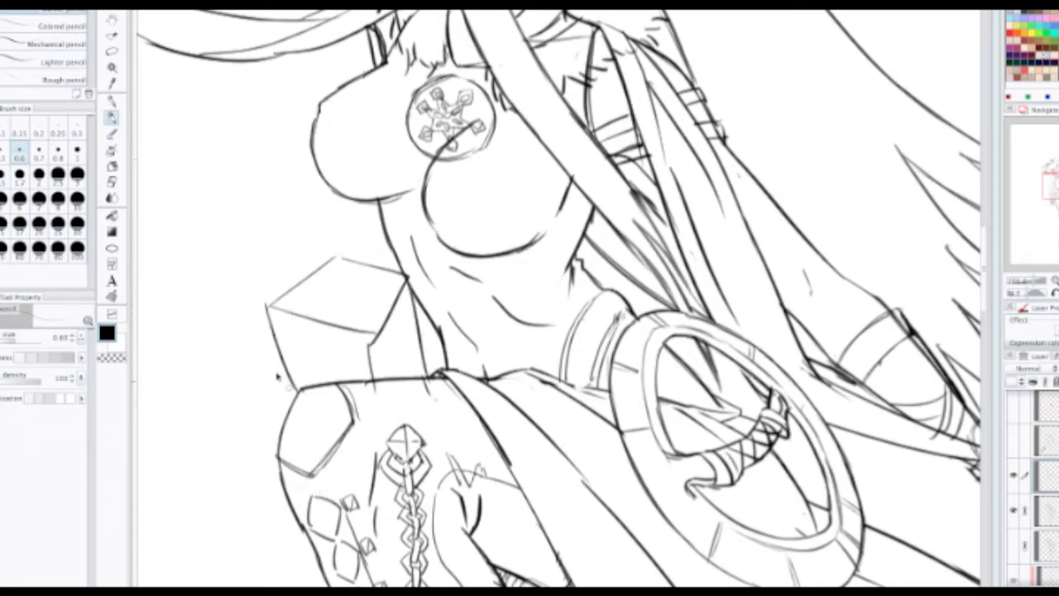
{"action": "left_click_drag", "start_coordinate": [270, 226], "coordinate": [410, 280]}
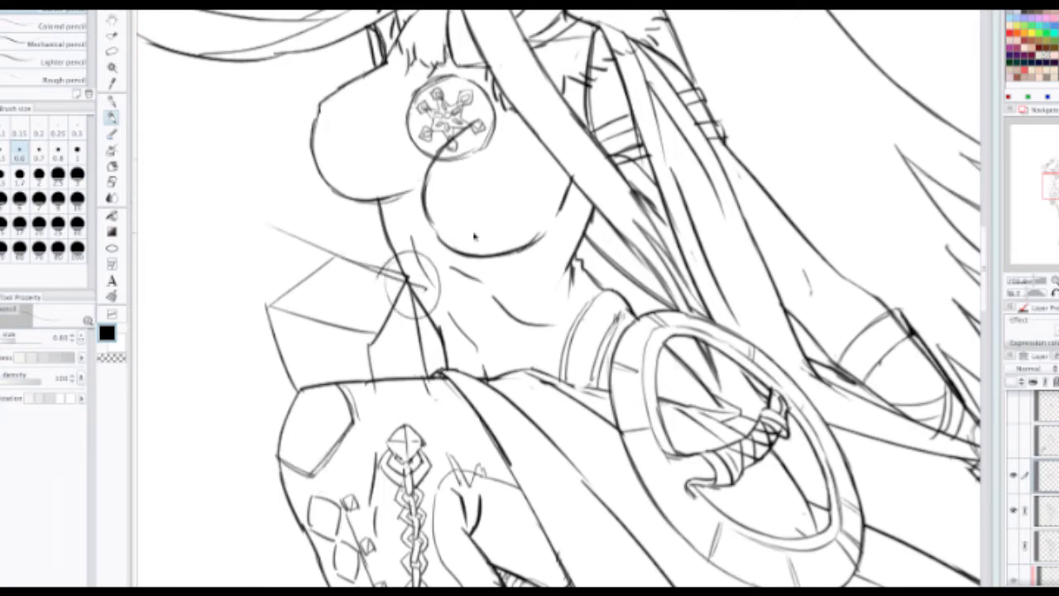
{"action": "scroll", "coordinate": [476, 207], "scroll_direction": "down", "scroll_amount": 5}
{"action": "key", "text": "ctrl+z"}
{"action": "key", "text": "ctrl+z"}
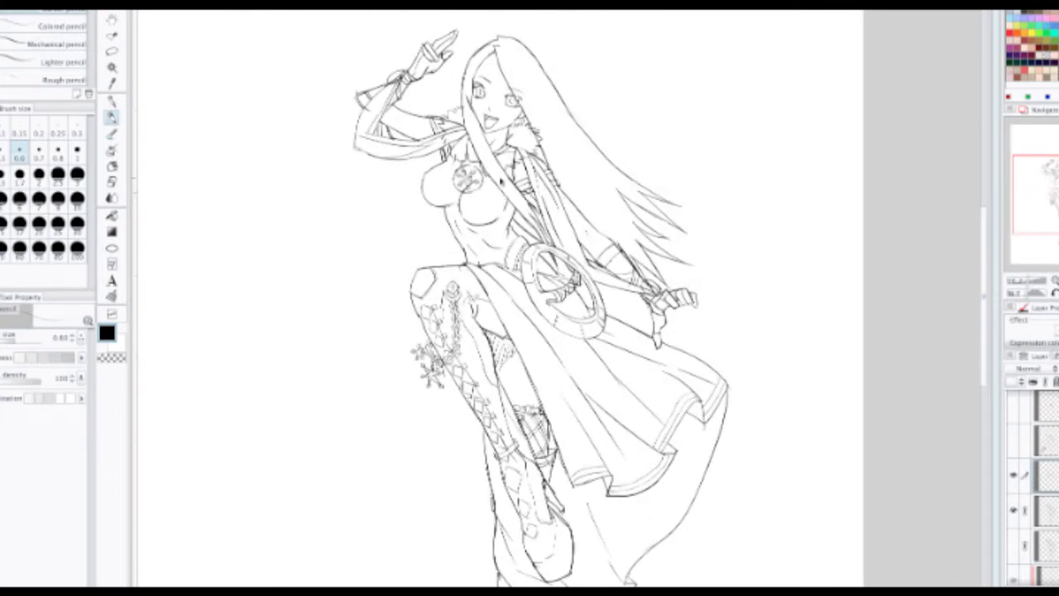
{"action": "left_click_drag", "start_coordinate": [513, 143], "coordinate": [512, 169]}
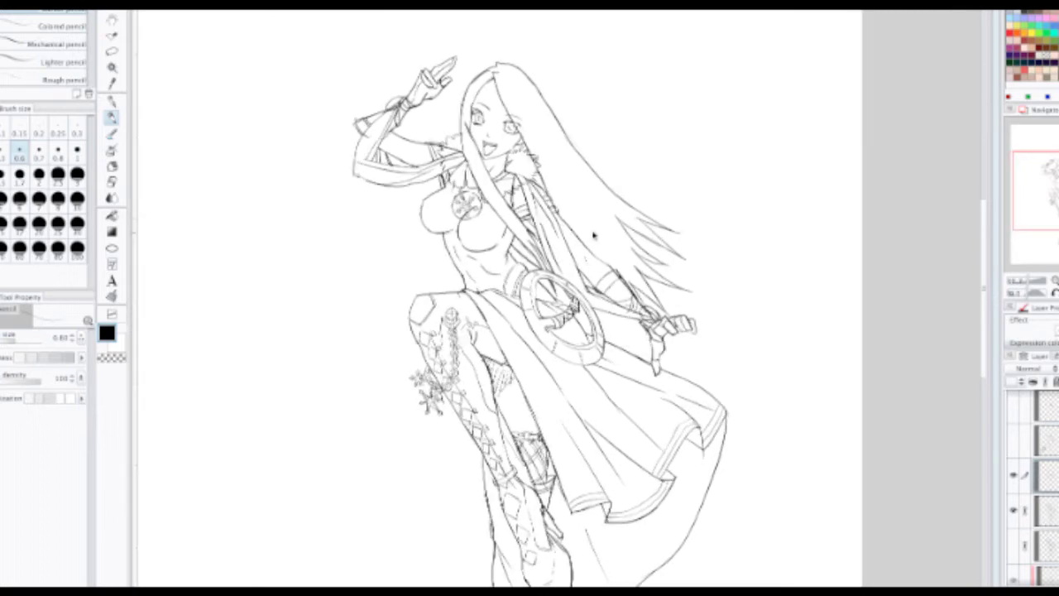
{"action": "scroll", "coordinate": [582, 265], "scroll_direction": "up", "scroll_amount": 3}
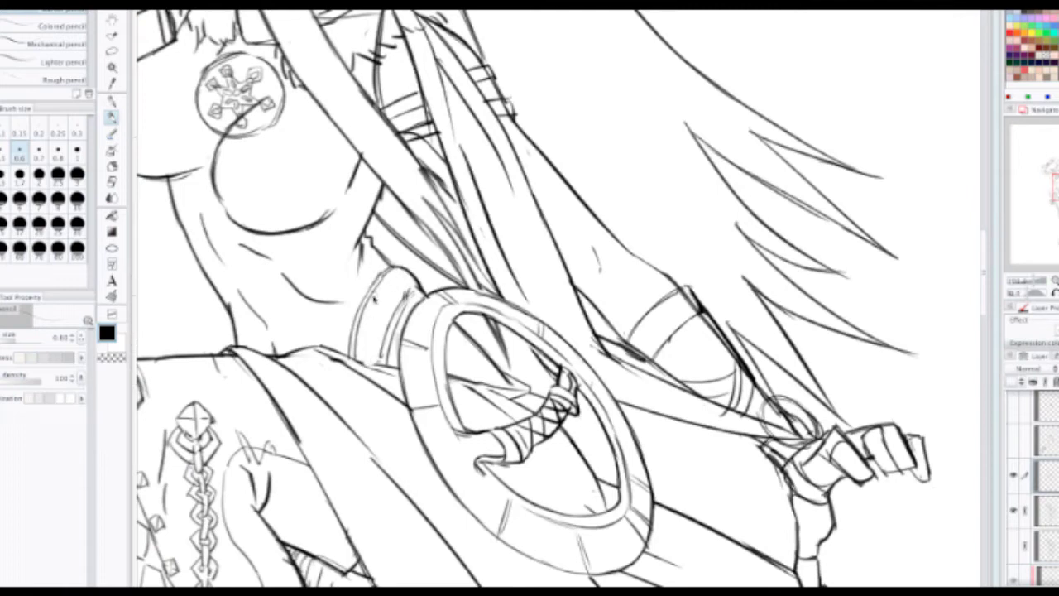
{"action": "scroll", "coordinate": [389, 280], "scroll_direction": "down", "scroll_amount": 2}
{"action": "left_click_drag", "start_coordinate": [407, 306], "coordinate": [386, 232]}
{"action": "scroll", "coordinate": [388, 234], "scroll_direction": "down", "scroll_amount": 2}
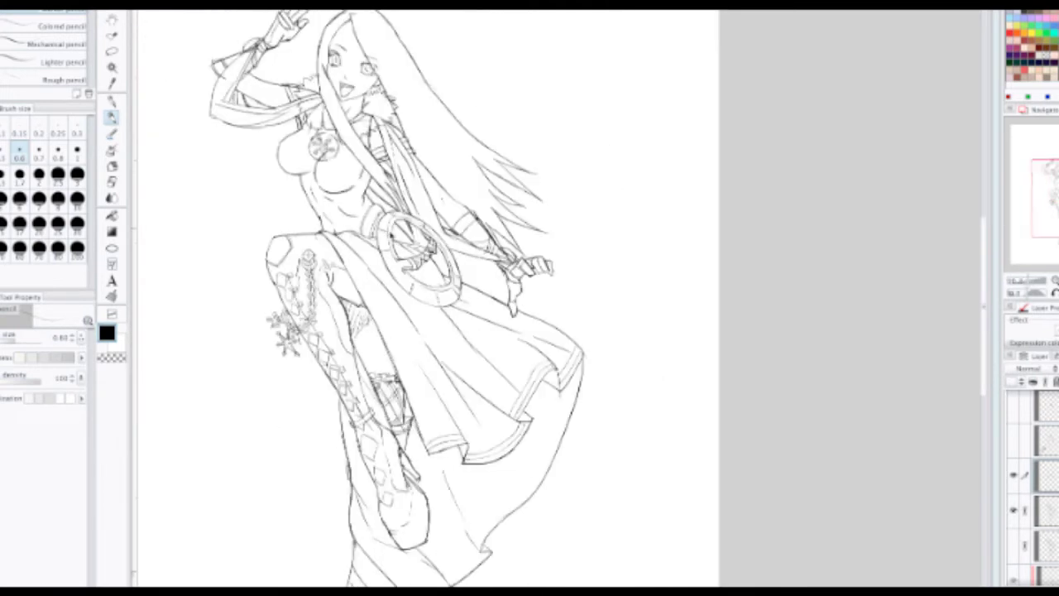
{"action": "left_click_drag", "start_coordinate": [416, 313], "coordinate": [425, 354]}
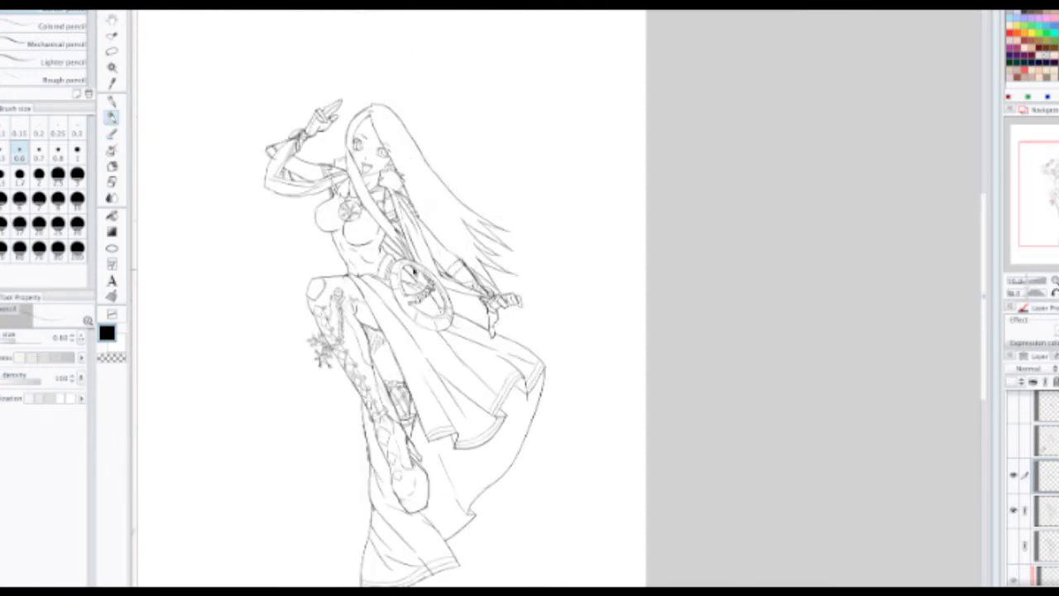
Step: Switch to the line-art layer below and erase the garment lines overlapping the fur collar on both sides of the hair lock
{"action": "scroll", "coordinate": [415, 272], "scroll_direction": "up", "scroll_amount": 2}
{"action": "left_click_drag", "start_coordinate": [382, 153], "coordinate": [397, 289]}
{"action": "scroll", "coordinate": [396, 288], "scroll_direction": "up", "scroll_amount": 6}
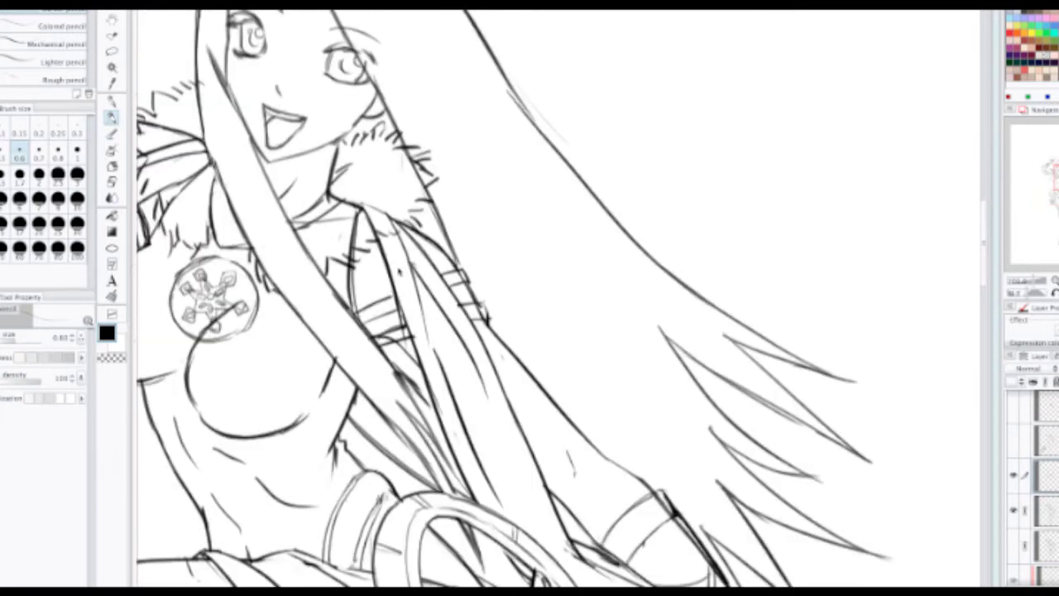
{"action": "left_click", "coordinate": [1053, 513]}
{"action": "left_click_drag", "start_coordinate": [352, 301], "coordinate": [417, 438]}
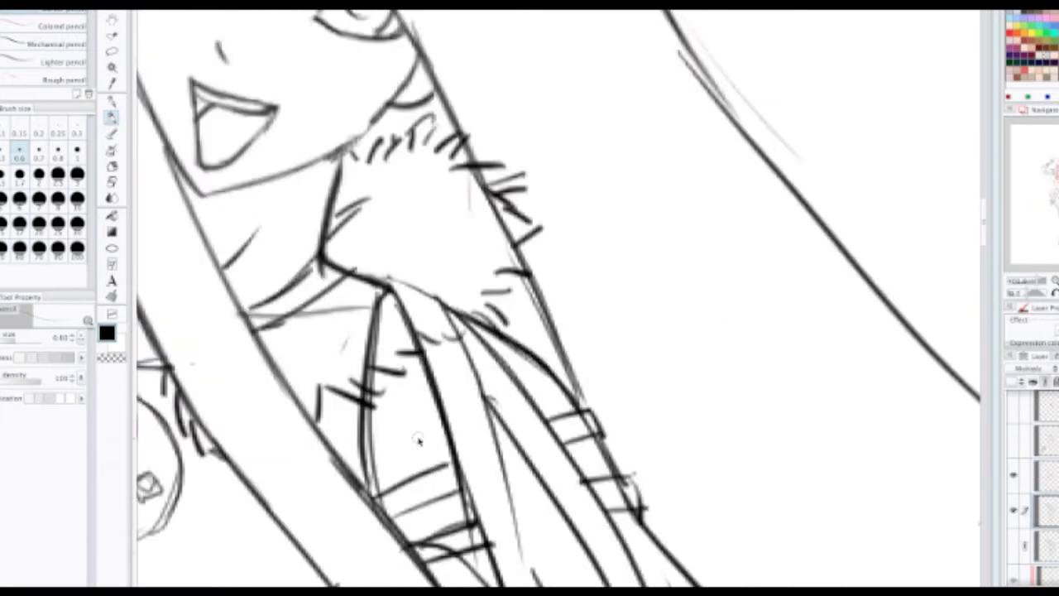
{"action": "key", "text": "e"}
{"action": "mouse_move", "coordinate": [349, 318]}
{"action": "left_mouse_down"}
{"action": "mouse_move", "coordinate": [392, 275]}
{"action": "mouse_move", "coordinate": [410, 279]}
{"action": "mouse_move", "coordinate": [378, 327]}
{"action": "mouse_move", "coordinate": [432, 298]}
{"action": "mouse_move", "coordinate": [449, 321]}
{"action": "mouse_move", "coordinate": [399, 331]}
{"action": "mouse_move", "coordinate": [361, 371]}
{"action": "mouse_move", "coordinate": [374, 353]}
{"action": "mouse_move", "coordinate": [334, 343]}
{"action": "mouse_move", "coordinate": [333, 317]}
{"action": "mouse_move", "coordinate": [325, 320]}
{"action": "mouse_move", "coordinate": [371, 269]}
{"action": "left_mouse_up"}
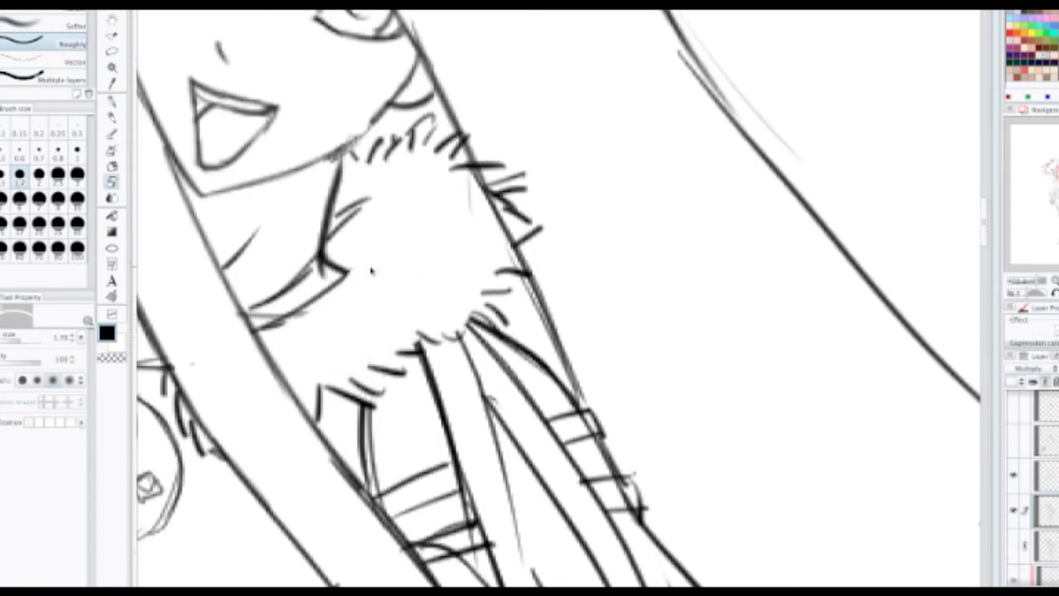
{"action": "scroll", "coordinate": [371, 269], "scroll_direction": "down", "scroll_amount": 2}
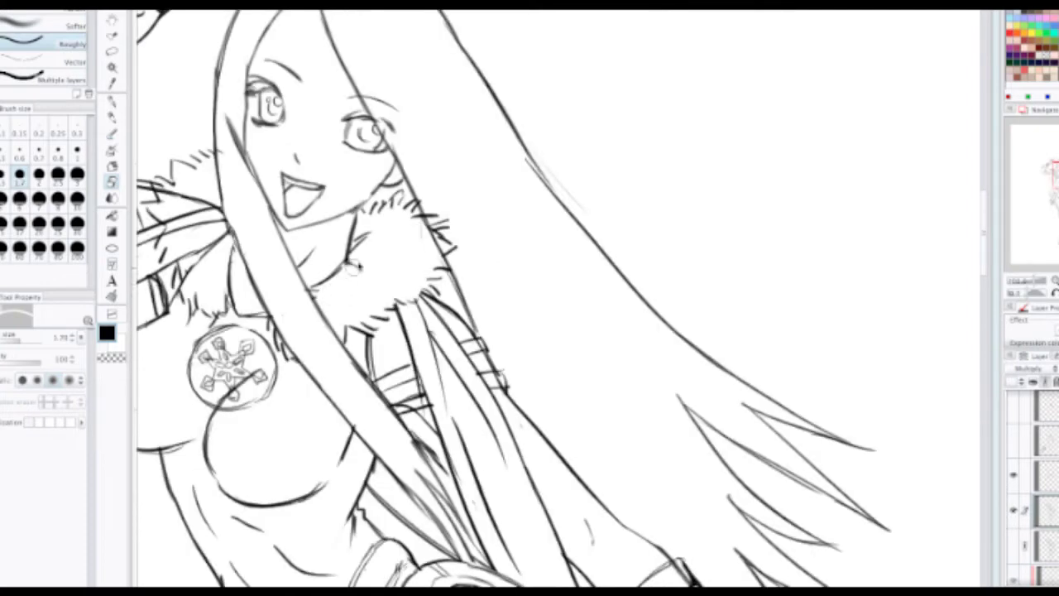
{"action": "mouse_move", "coordinate": [199, 277]}
{"action": "left_mouse_down"}
{"action": "mouse_move", "coordinate": [187, 255]}
{"action": "mouse_move", "coordinate": [187, 285]}
{"action": "mouse_move", "coordinate": [171, 233]}
{"action": "mouse_move", "coordinate": [192, 251]}
{"action": "mouse_move", "coordinate": [188, 209]}
{"action": "mouse_move", "coordinate": [208, 251]}
{"action": "mouse_move", "coordinate": [208, 198]}
{"action": "mouse_move", "coordinate": [199, 192]}
{"action": "mouse_move", "coordinate": [186, 213]}
{"action": "mouse_move", "coordinate": [164, 191]}
{"action": "left_mouse_up"}
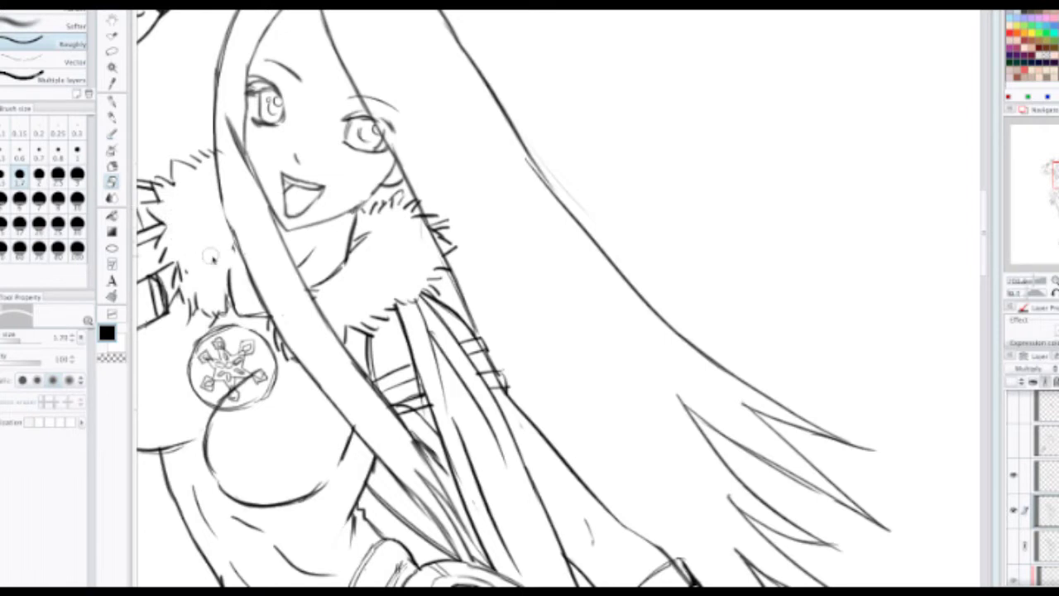
Step: Retouch the outer edge of the front hair lock with the pencil where it crosses the fur collar
{"action": "key", "text": "p"}
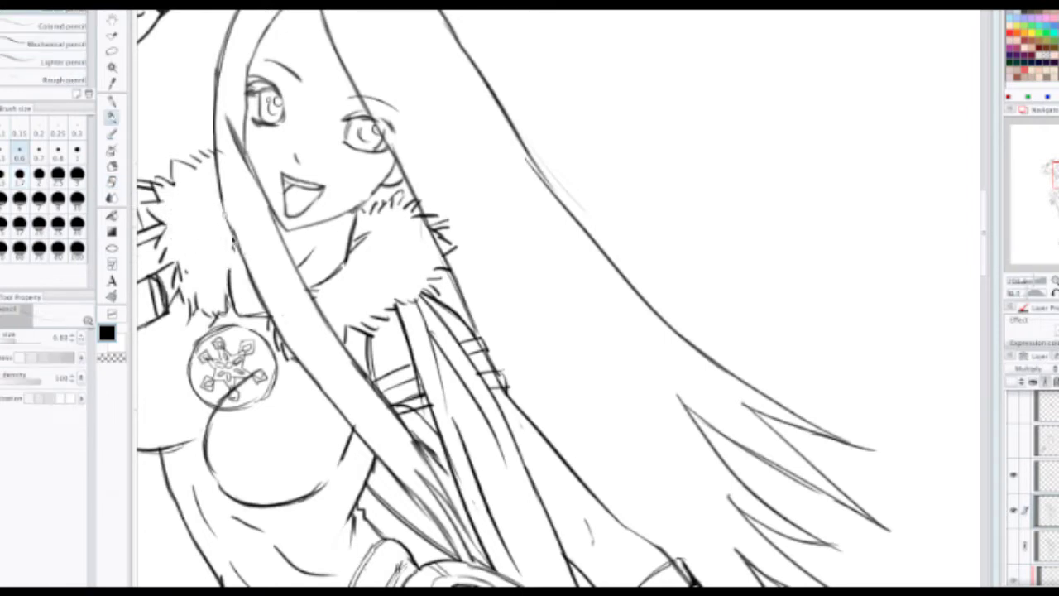
{"action": "left_click_drag", "start_coordinate": [225, 215], "coordinate": [251, 272]}
{"action": "scroll", "coordinate": [253, 246], "scroll_direction": "down", "scroll_amount": 3}
{"action": "scroll", "coordinate": [261, 238], "scroll_direction": "up", "scroll_amount": 2}
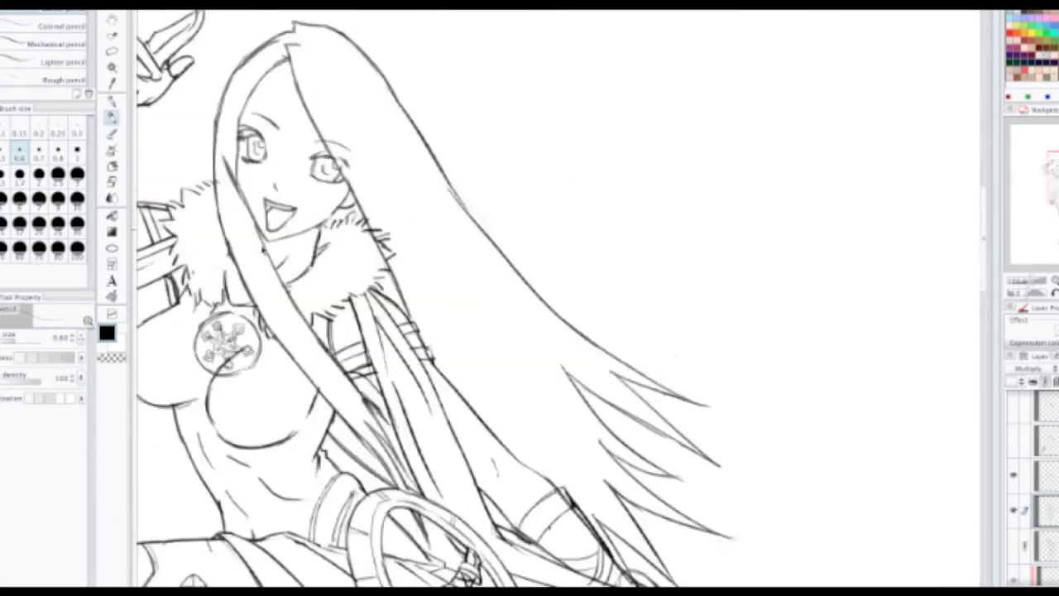
{"action": "scroll", "coordinate": [265, 223], "scroll_direction": "up", "scroll_amount": 1}
{"action": "key", "text": "ctrl+z"}
{"action": "left_click_drag", "start_coordinate": [217, 265], "coordinate": [213, 288]}
{"action": "key", "text": "ctrl+z"}
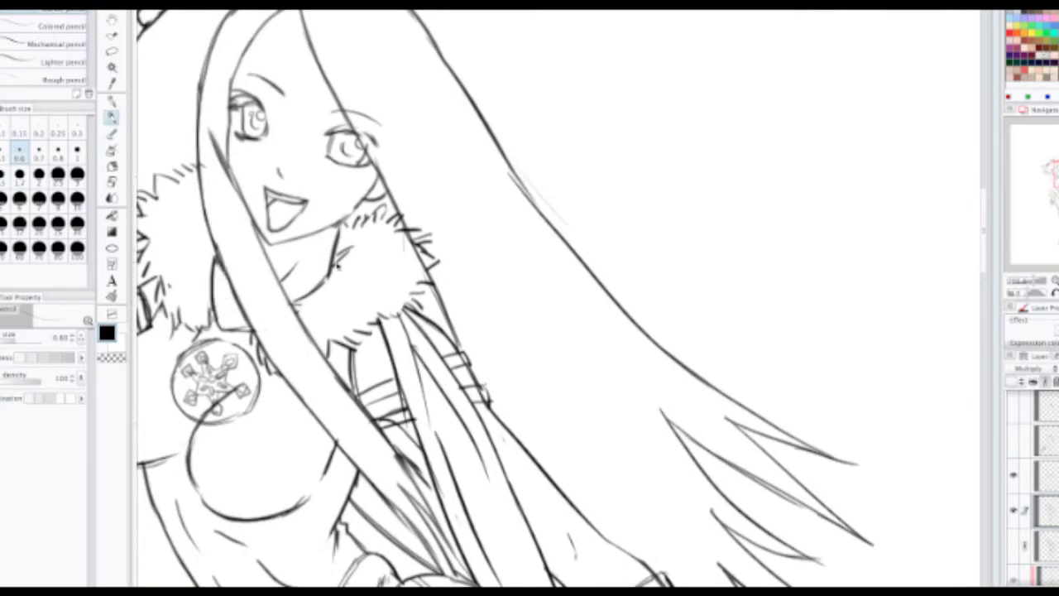
Step: Clean up the strap around the raised leg's lower boot with the eraser and retouch its outer end with the pencil
{"action": "scroll", "coordinate": [340, 249], "scroll_direction": "down", "scroll_amount": 2}
{"action": "left_click_drag", "start_coordinate": [323, 299], "coordinate": [381, 166]}
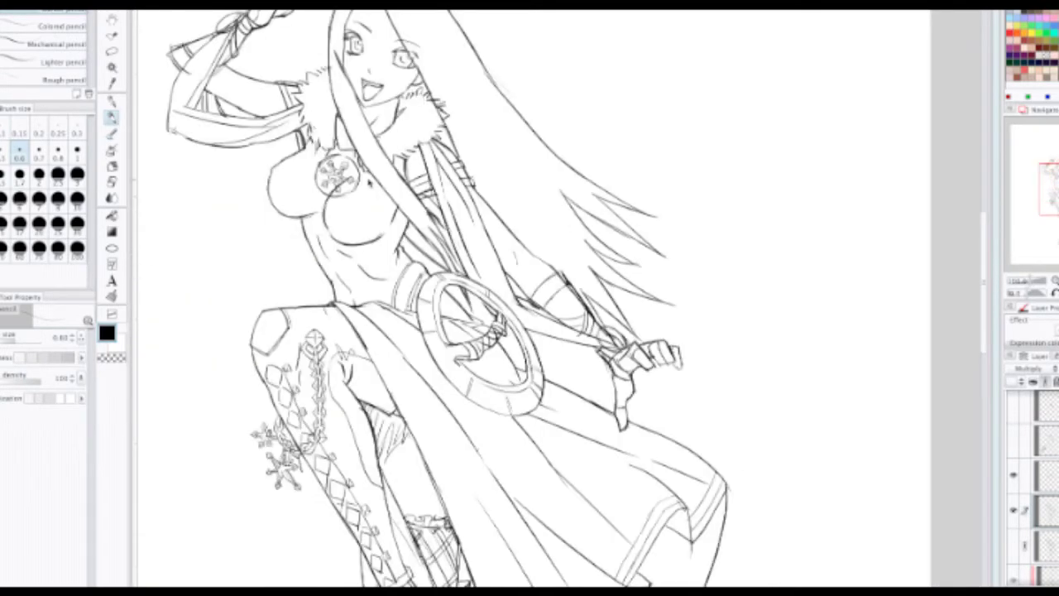
{"action": "scroll", "coordinate": [378, 254], "scroll_direction": "down", "scroll_amount": 1}
{"action": "mouse_move", "coordinate": [400, 326]}
{"action": "left_mouse_down"}
{"action": "mouse_move", "coordinate": [375, 202]}
{"action": "mouse_move", "coordinate": [355, 274]}
{"action": "left_mouse_up"}
{"action": "scroll", "coordinate": [356, 277], "scroll_direction": "down", "scroll_amount": 3}
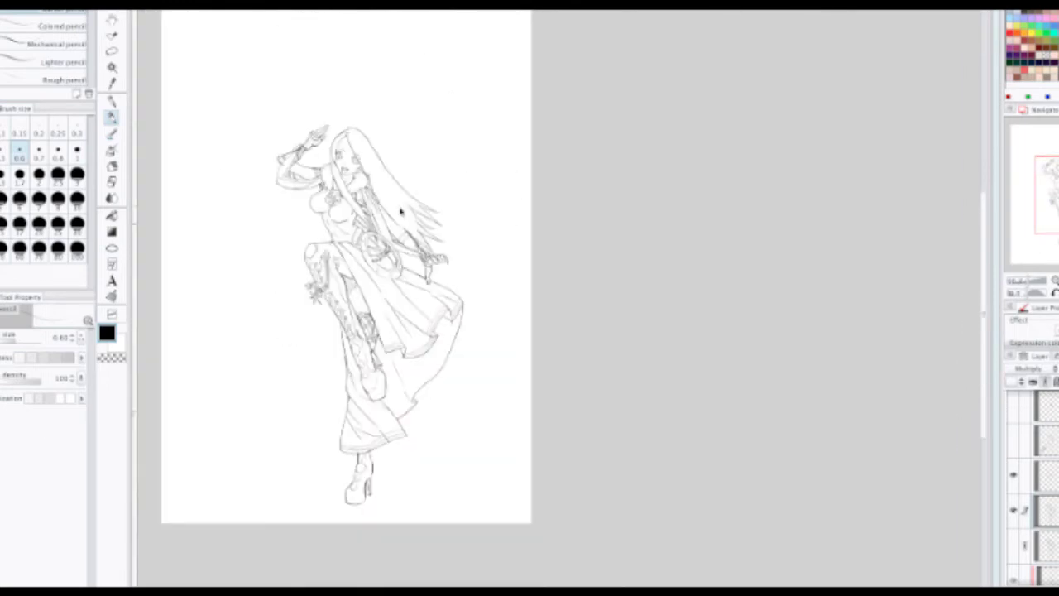
{"action": "scroll", "coordinate": [394, 213], "scroll_direction": "up", "scroll_amount": 4}
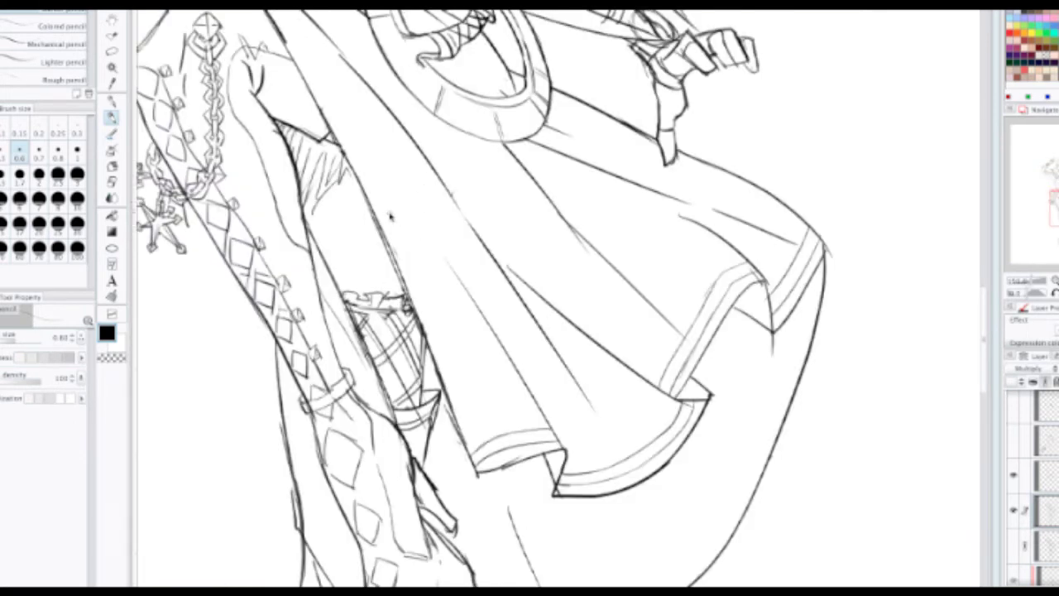
{"action": "key", "text": "b"}
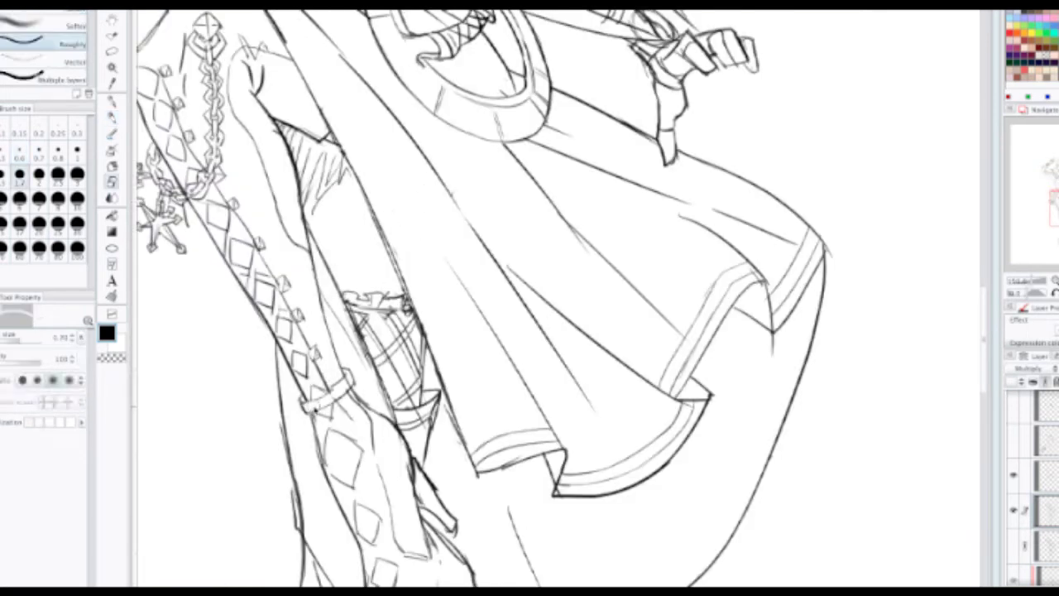
{"action": "key", "text": "p"}
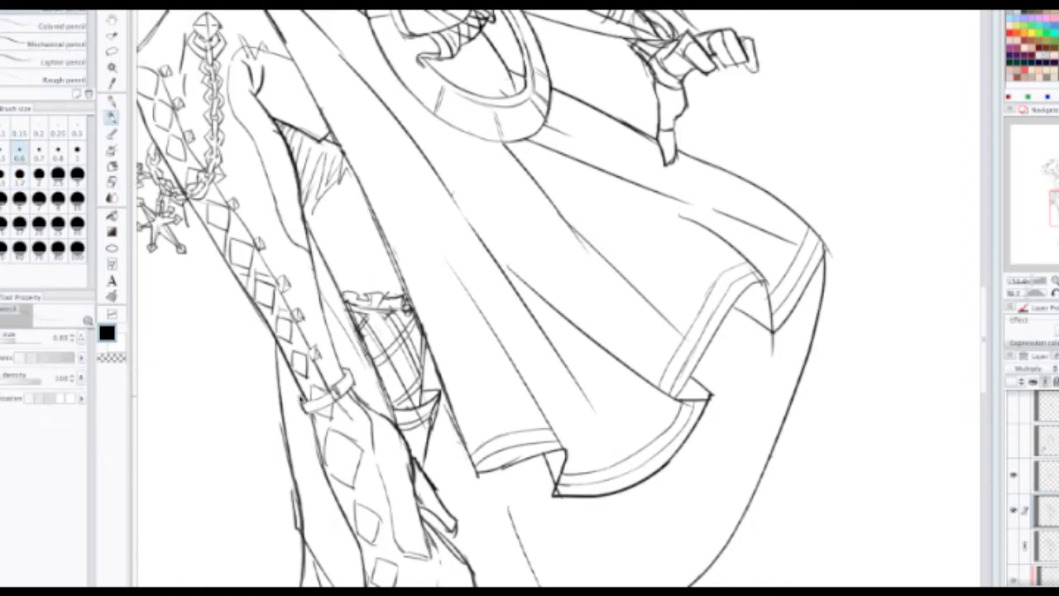
{"action": "left_click_drag", "start_coordinate": [300, 392], "coordinate": [301, 403]}
{"action": "scroll", "coordinate": [315, 382], "scroll_direction": "down", "scroll_amount": 2}
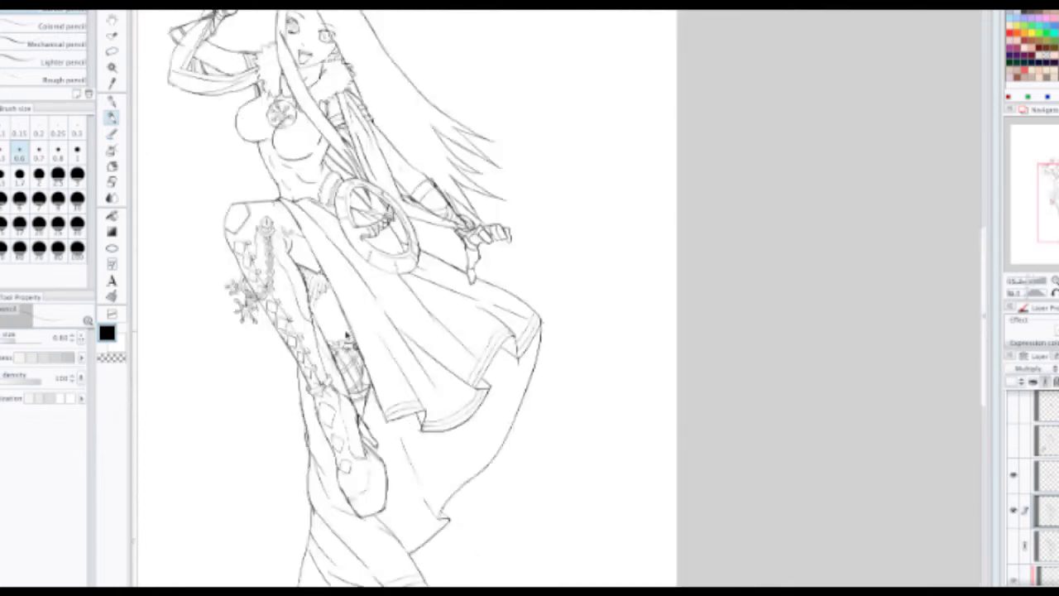
{"action": "scroll", "coordinate": [348, 340], "scroll_direction": "down", "scroll_amount": 1}
{"action": "left_click_drag", "start_coordinate": [349, 339], "coordinate": [350, 259]}
{"action": "left_click_drag", "start_coordinate": [354, 296], "coordinate": [373, 381]}
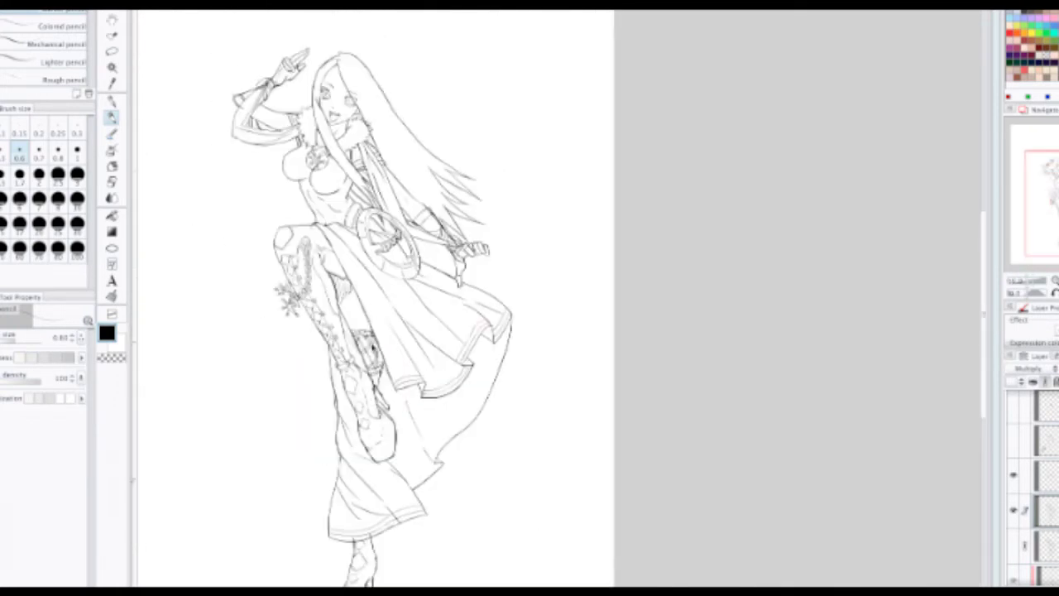
{"action": "left_click_drag", "start_coordinate": [368, 288], "coordinate": [375, 373]}
{"action": "scroll", "coordinate": [368, 284], "scroll_direction": "up", "scroll_amount": 2}
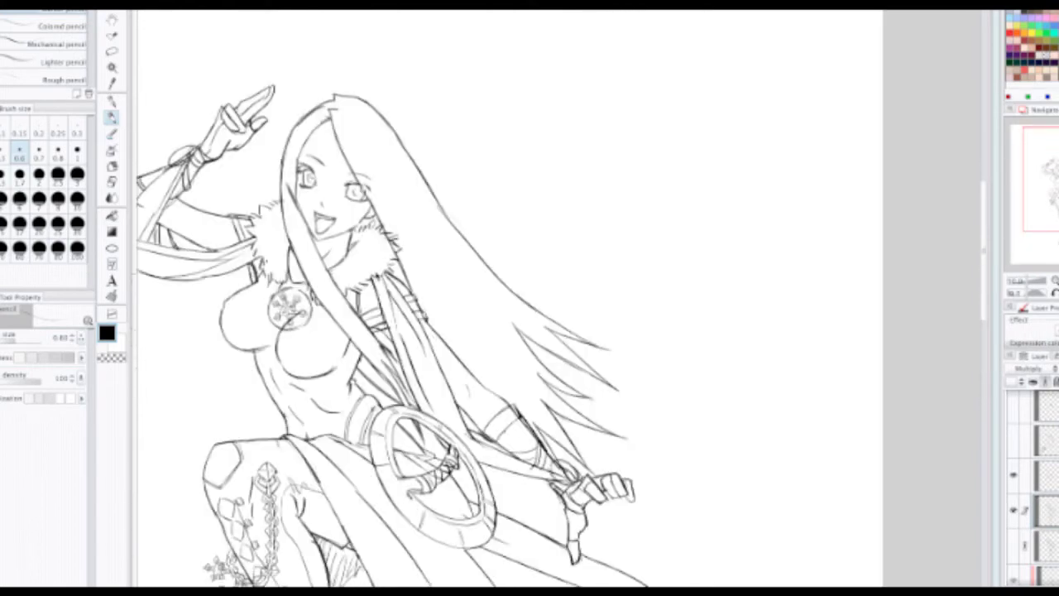
Step: Try to sketch a diamond pattern along the hem of the front skirt panel, and undo it
{"action": "left_click_drag", "start_coordinate": [367, 284], "coordinate": [361, 366]}
{"action": "scroll", "coordinate": [296, 270], "scroll_direction": "up", "scroll_amount": 1}
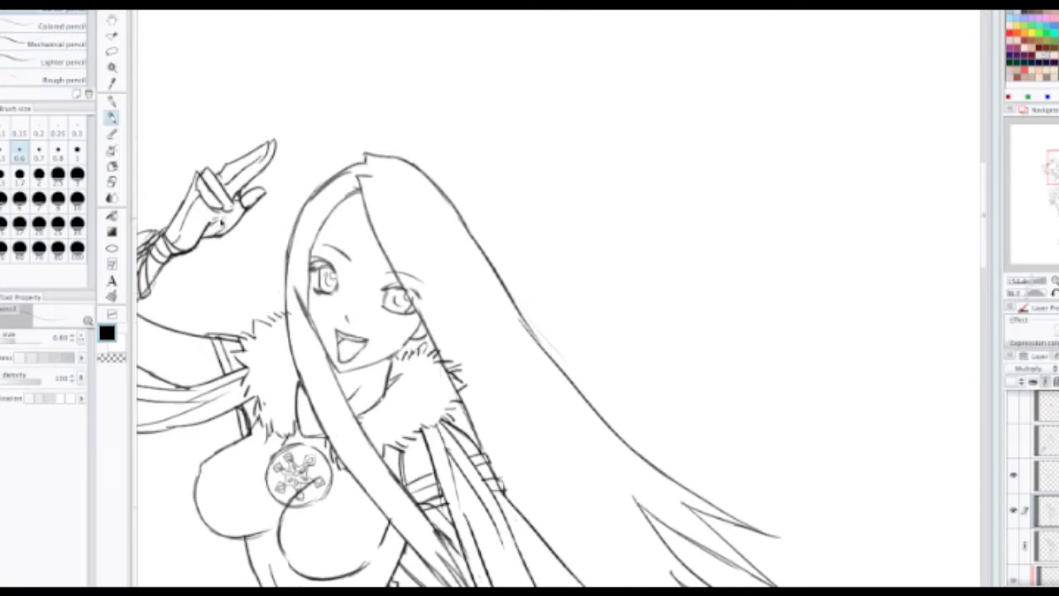
{"action": "scroll", "coordinate": [245, 212], "scroll_direction": "down", "scroll_amount": 1}
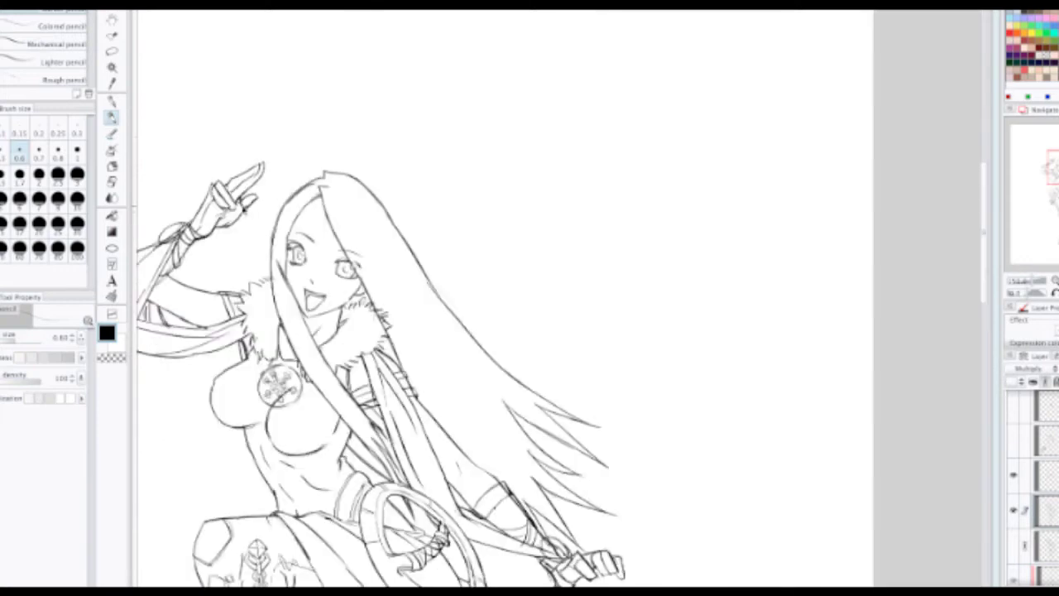
{"action": "scroll", "coordinate": [277, 137], "scroll_direction": "down", "scroll_amount": 1}
{"action": "mouse_move", "coordinate": [251, 327]}
{"action": "left_mouse_down"}
{"action": "mouse_move", "coordinate": [282, 243]}
{"action": "mouse_move", "coordinate": [280, 165]}
{"action": "left_mouse_up"}
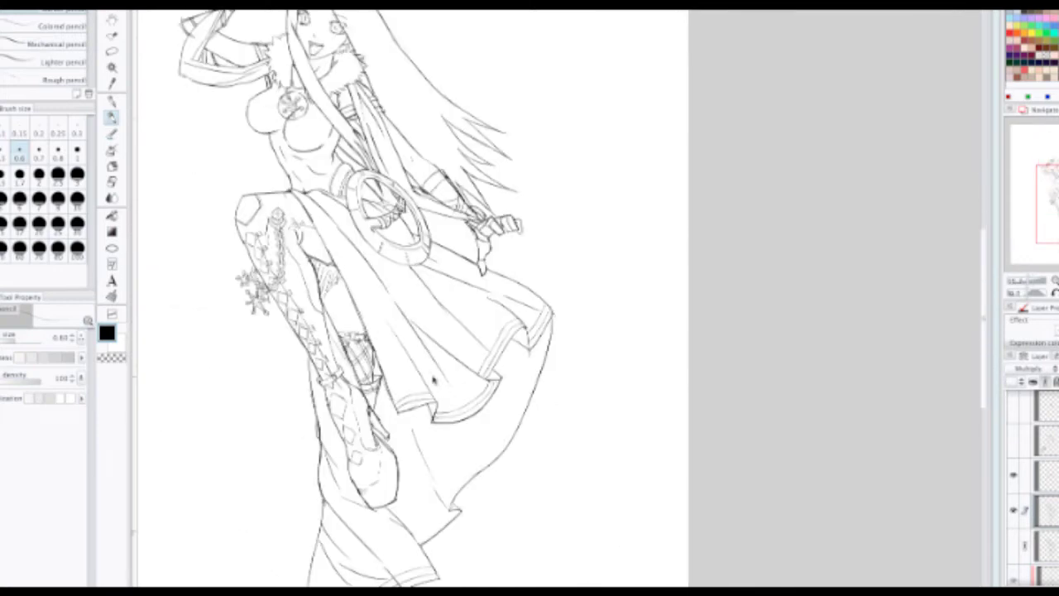
{"action": "scroll", "coordinate": [495, 288], "scroll_direction": "up", "scroll_amount": 5}
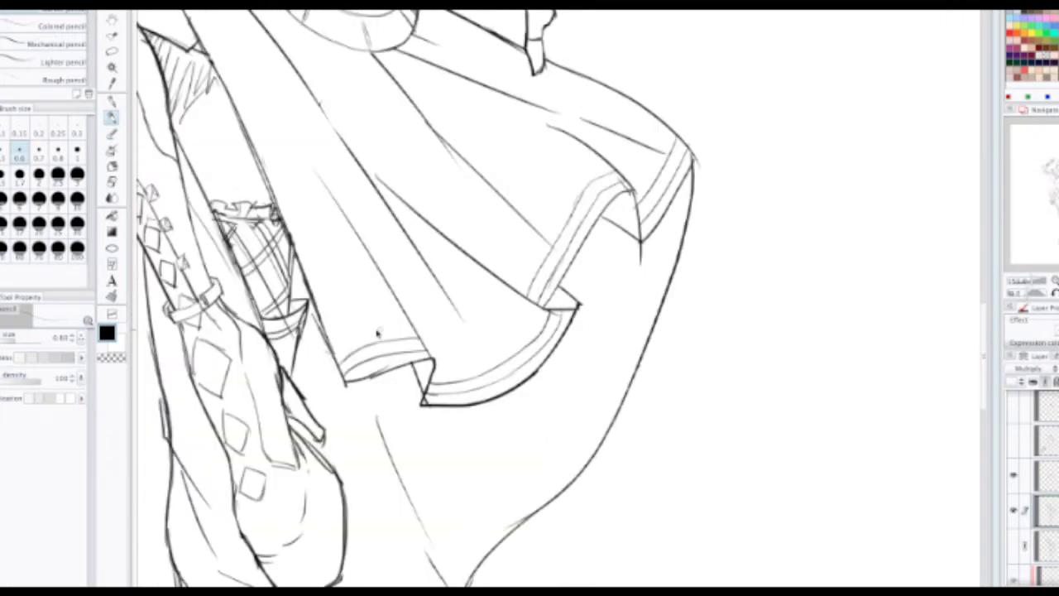
{"action": "mouse_move", "coordinate": [331, 343]}
{"action": "left_mouse_down"}
{"action": "mouse_move", "coordinate": [360, 349]}
{"action": "mouse_move", "coordinate": [336, 345]}
{"action": "mouse_move", "coordinate": [371, 333]}
{"action": "mouse_move", "coordinate": [360, 350]}
{"action": "mouse_move", "coordinate": [387, 328]}
{"action": "left_mouse_up"}
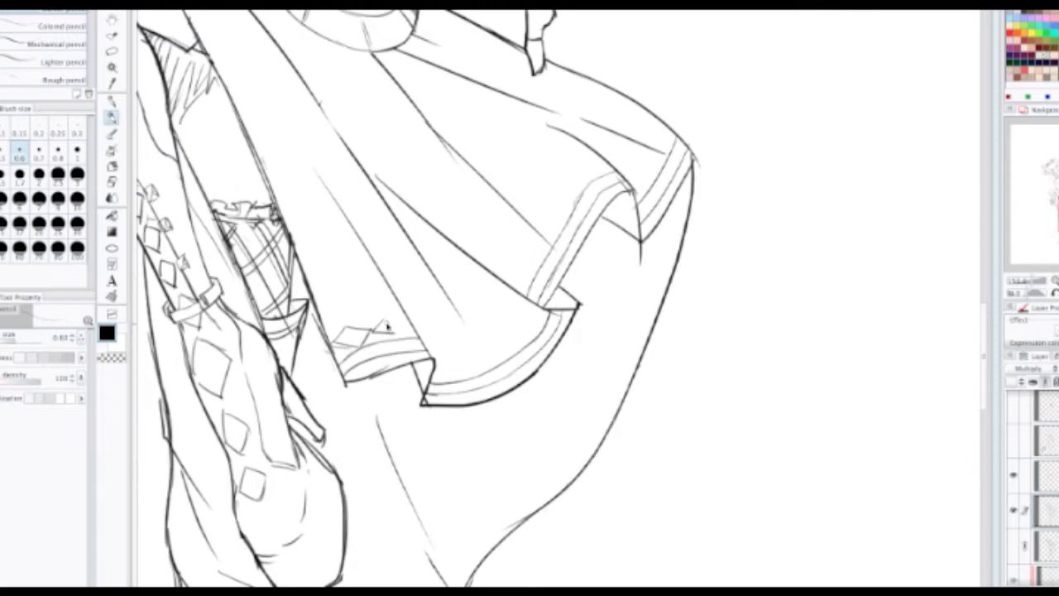
{"action": "key", "text": "ctrl+z"}
{"action": "key", "text": "ctrl+z"}
{"action": "key", "text": "ctrl+z"}
{"action": "key", "text": "ctrl+z"}
{"action": "left_click_drag", "start_coordinate": [367, 334], "coordinate": [371, 344]}
{"action": "key", "text": "ctrl+z"}
{"action": "key", "text": "ctrl+z"}
{"action": "key", "text": "ctrl+z"}
{"action": "key", "text": "ctrl+z"}
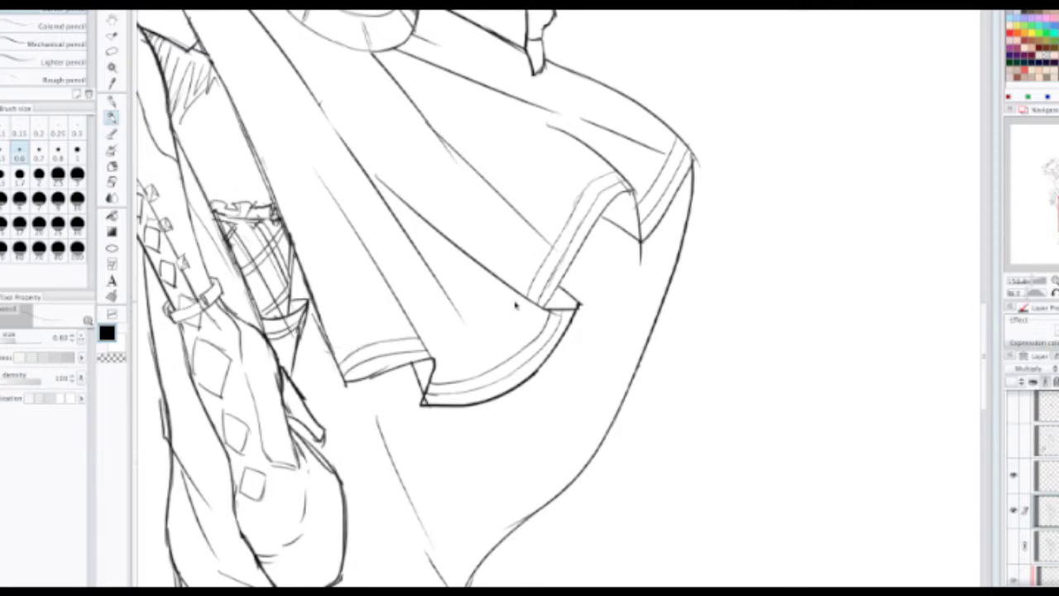
Step: Draw the platform sole line across the toe of the standing leg's high-heeled boot
{"action": "scroll", "coordinate": [520, 294], "scroll_direction": "down", "scroll_amount": 3}
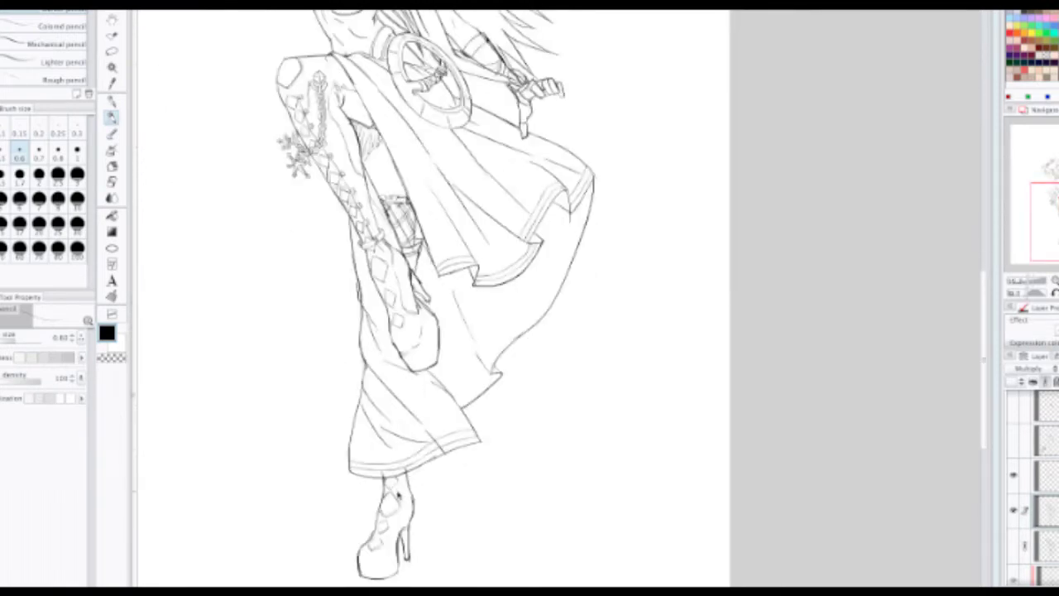
{"action": "scroll", "coordinate": [278, 419], "scroll_direction": "up", "scroll_amount": 4}
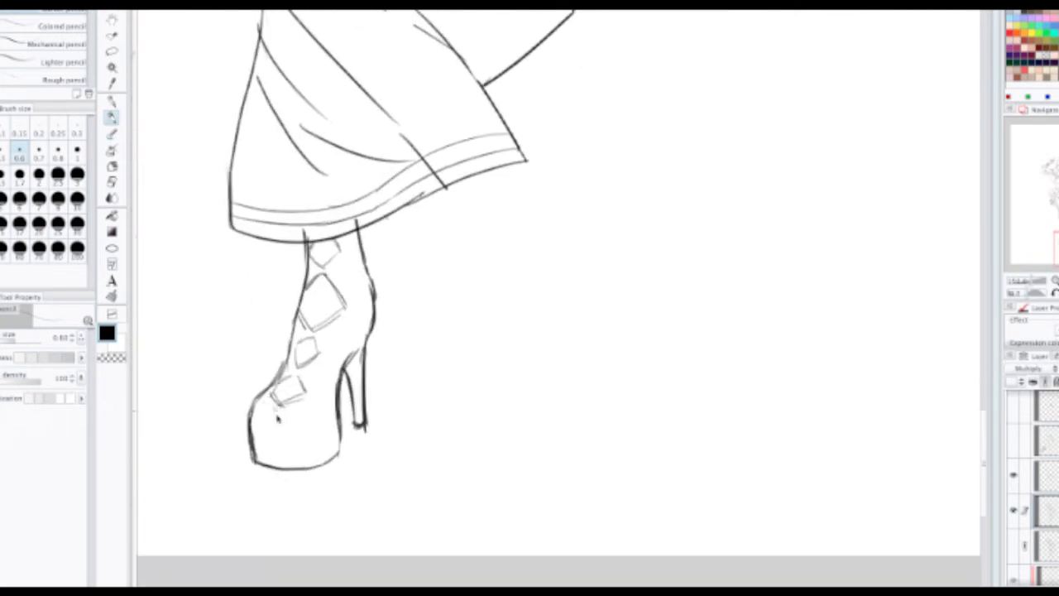
{"action": "mouse_move", "coordinate": [255, 437]}
{"action": "left_mouse_down"}
{"action": "mouse_move", "coordinate": [291, 449]}
{"action": "mouse_move", "coordinate": [328, 430]}
{"action": "left_mouse_up"}
{"action": "scroll", "coordinate": [346, 408], "scroll_direction": "down", "scroll_amount": 3}
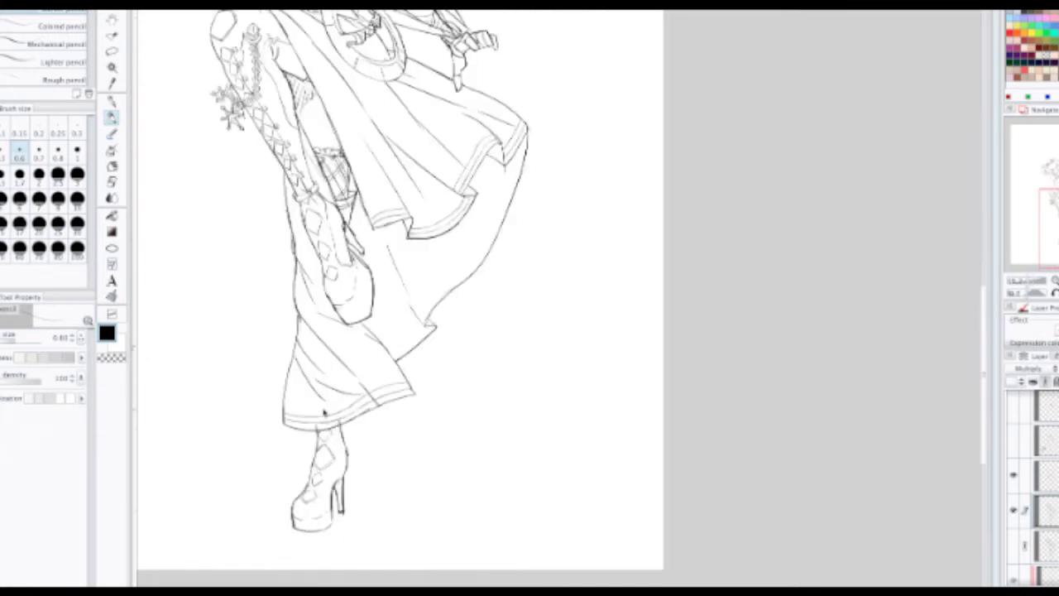
Step: Erase the sleeve and ribbon lines running through the oval ornament on the raised arm's wrist
{"action": "scroll", "coordinate": [325, 395], "scroll_direction": "down", "scroll_amount": 1}
{"action": "left_click_drag", "start_coordinate": [326, 290], "coordinate": [331, 339]}
{"action": "left_click_drag", "start_coordinate": [321, 287], "coordinate": [340, 362]}
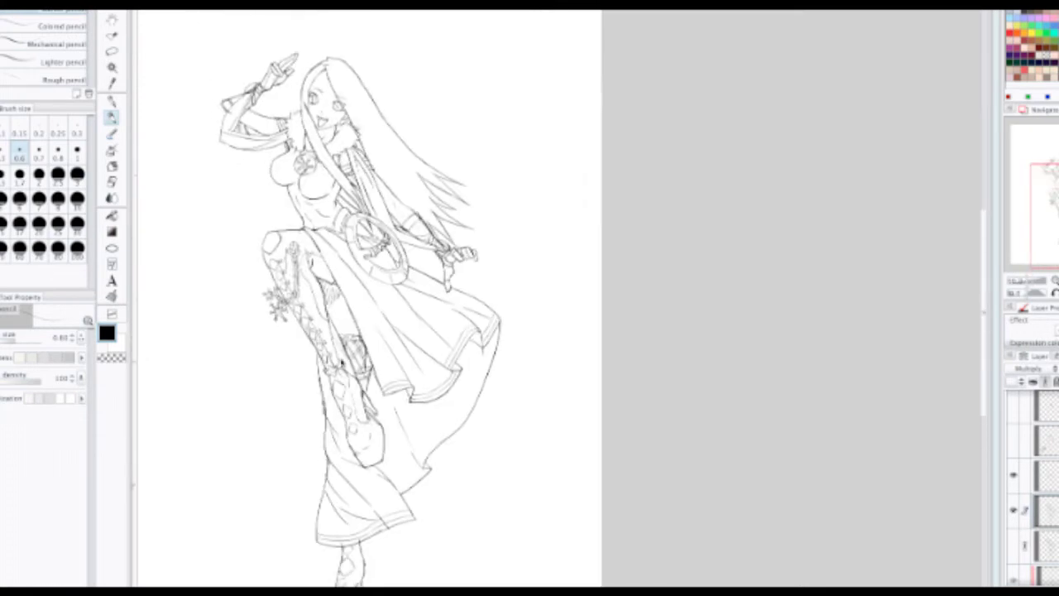
{"action": "left_click_drag", "start_coordinate": [312, 269], "coordinate": [322, 305]}
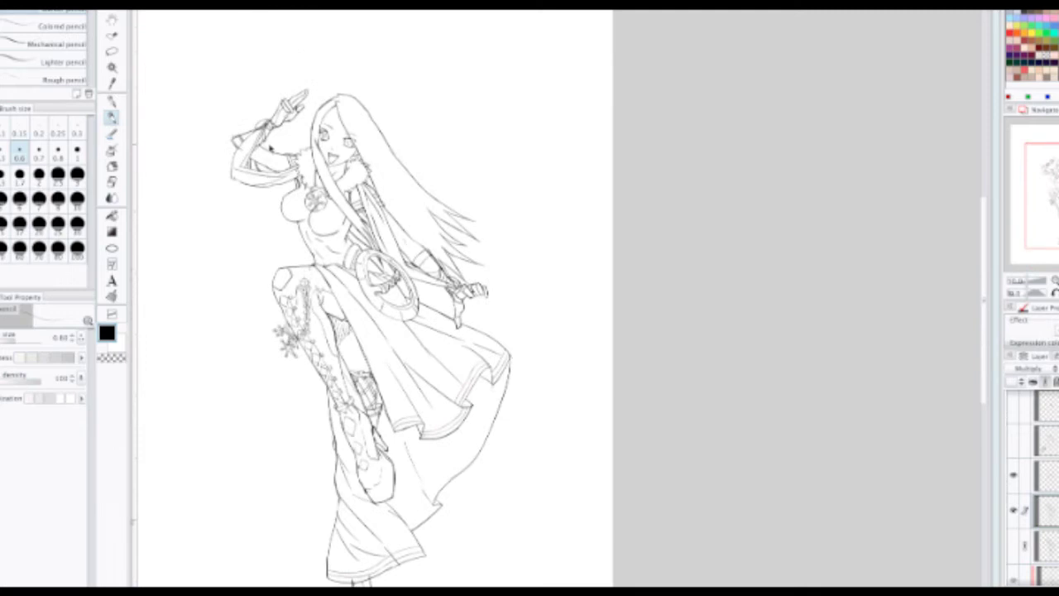
{"action": "scroll", "coordinate": [269, 148], "scroll_direction": "up", "scroll_amount": 2}
{"action": "scroll", "coordinate": [273, 224], "scroll_direction": "up", "scroll_amount": 2}
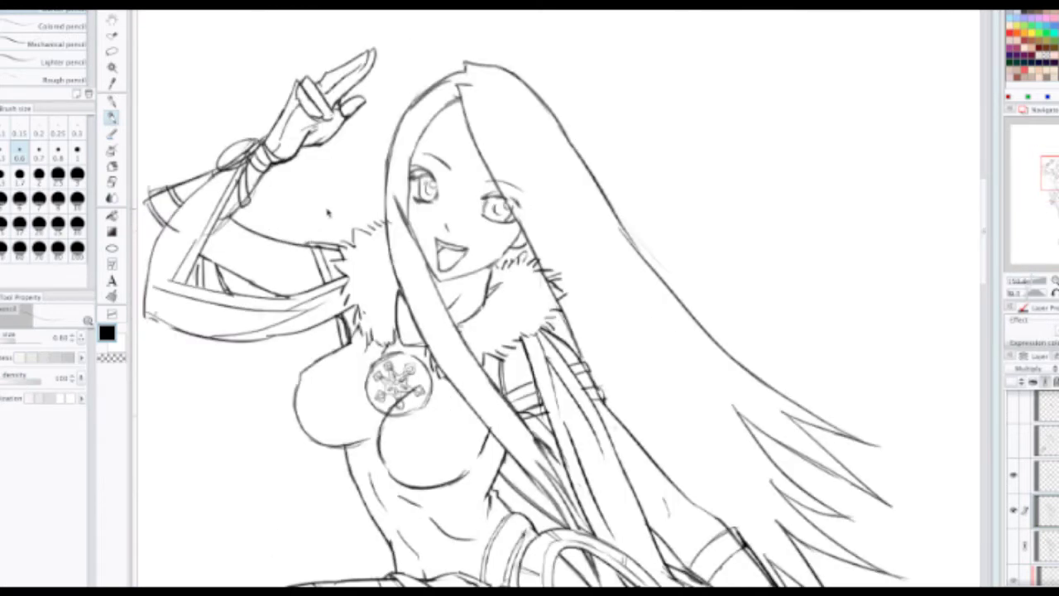
{"action": "scroll", "coordinate": [329, 213], "scroll_direction": "up", "scroll_amount": 1}
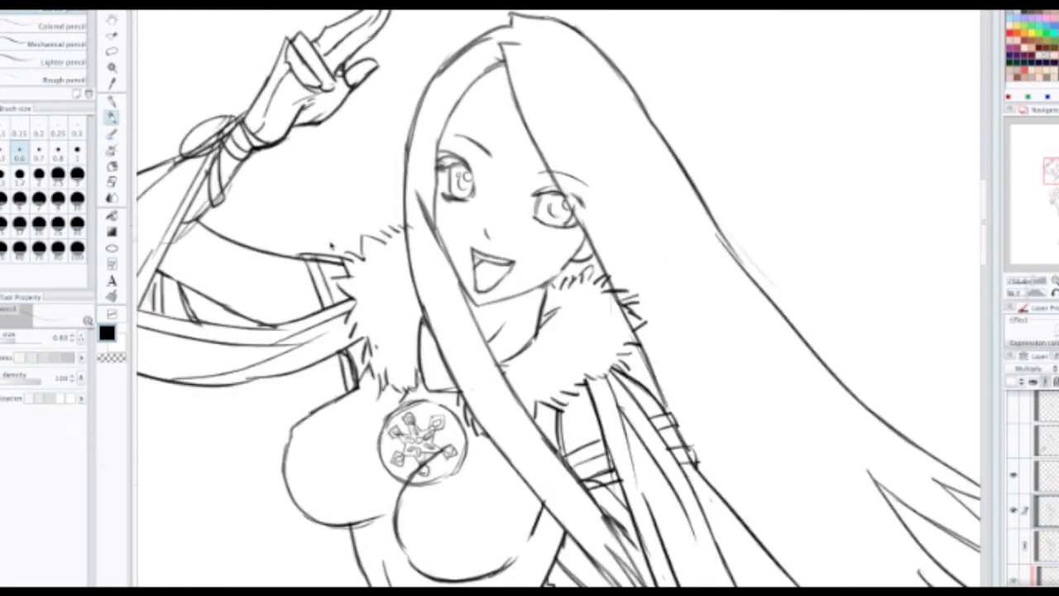
{"action": "key", "text": "e"}
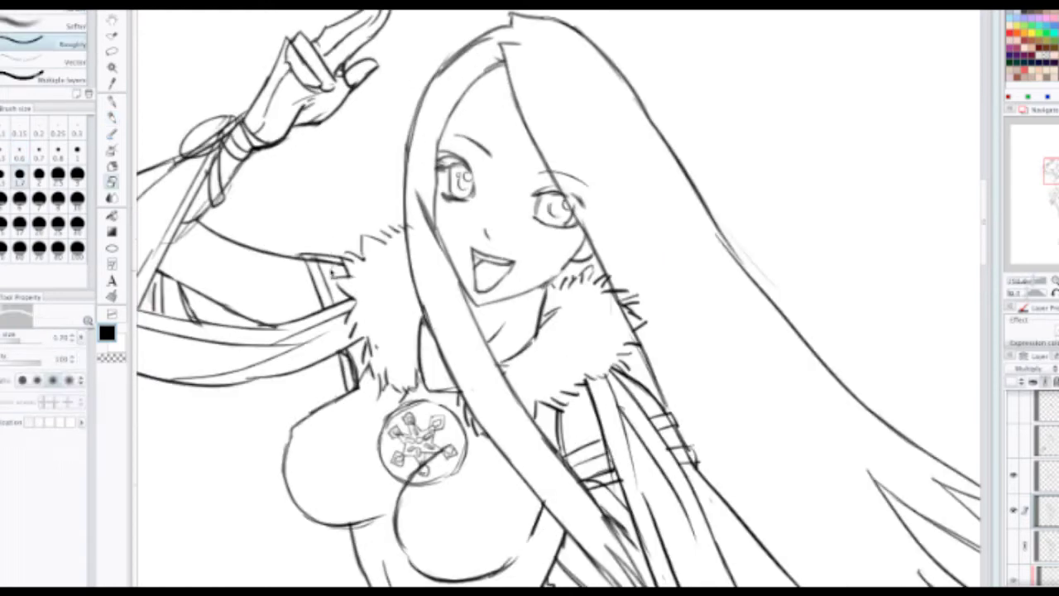
{"action": "mouse_move", "coordinate": [217, 132]}
{"action": "left_mouse_down"}
{"action": "mouse_move", "coordinate": [194, 149]}
{"action": "mouse_move", "coordinate": [225, 128]}
{"action": "mouse_move", "coordinate": [216, 141]}
{"action": "left_mouse_up"}
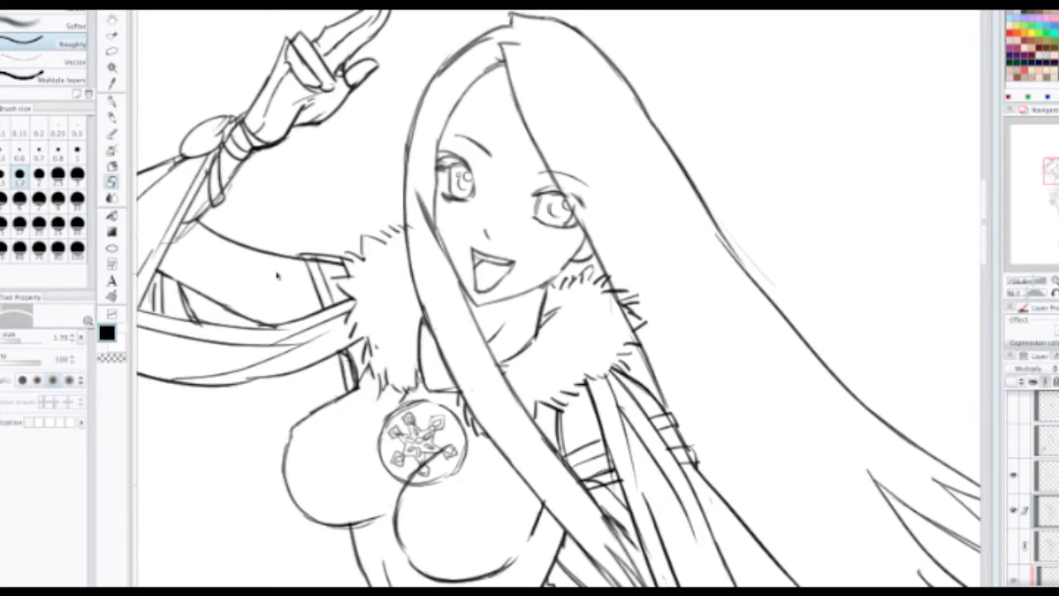
Step: Erase the lines crossing the inside of the round ornament on the lowered arm's wrist
{"action": "left_click_drag", "start_coordinate": [278, 276], "coordinate": [250, 137]}
{"action": "left_click_drag", "start_coordinate": [499, 418], "coordinate": [389, 238]}
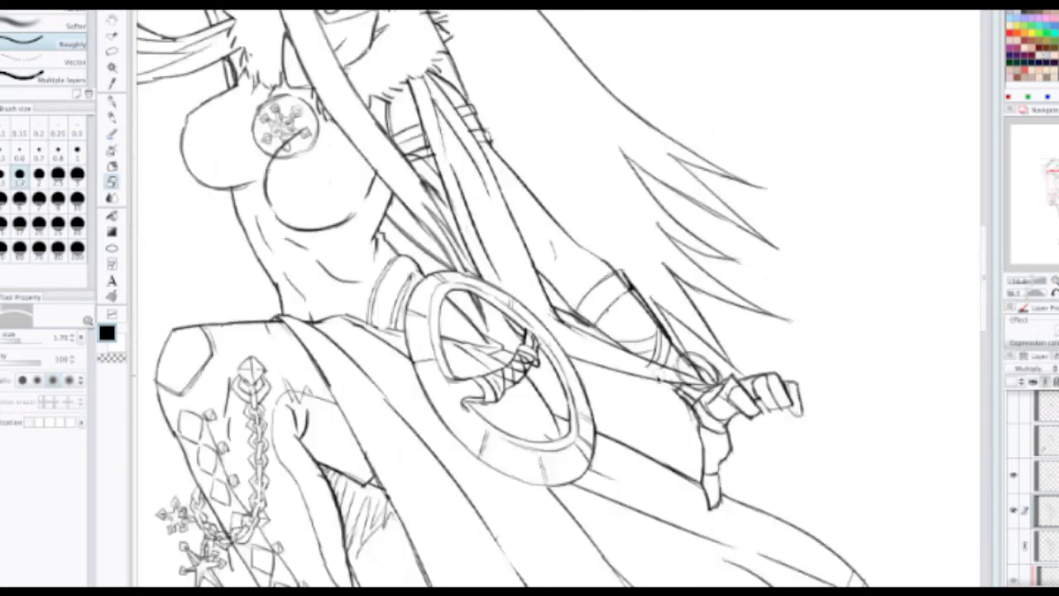
{"action": "left_click_drag", "start_coordinate": [694, 370], "coordinate": [705, 379]}
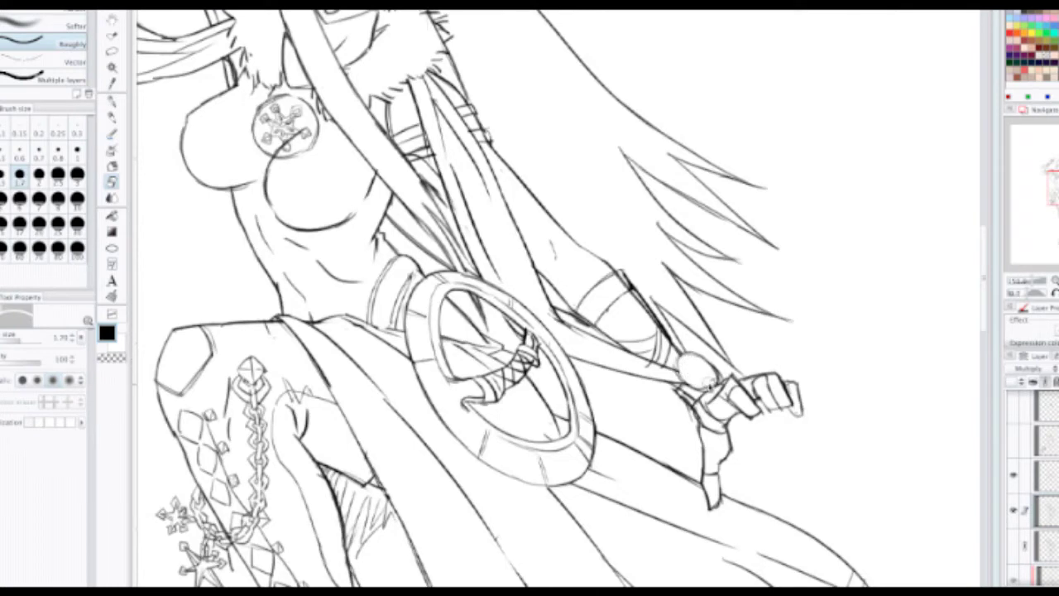
{"action": "scroll", "coordinate": [700, 377], "scroll_direction": "down", "scroll_amount": 1}
{"action": "scroll", "coordinate": [700, 377], "scroll_direction": "down", "scroll_amount": 1}
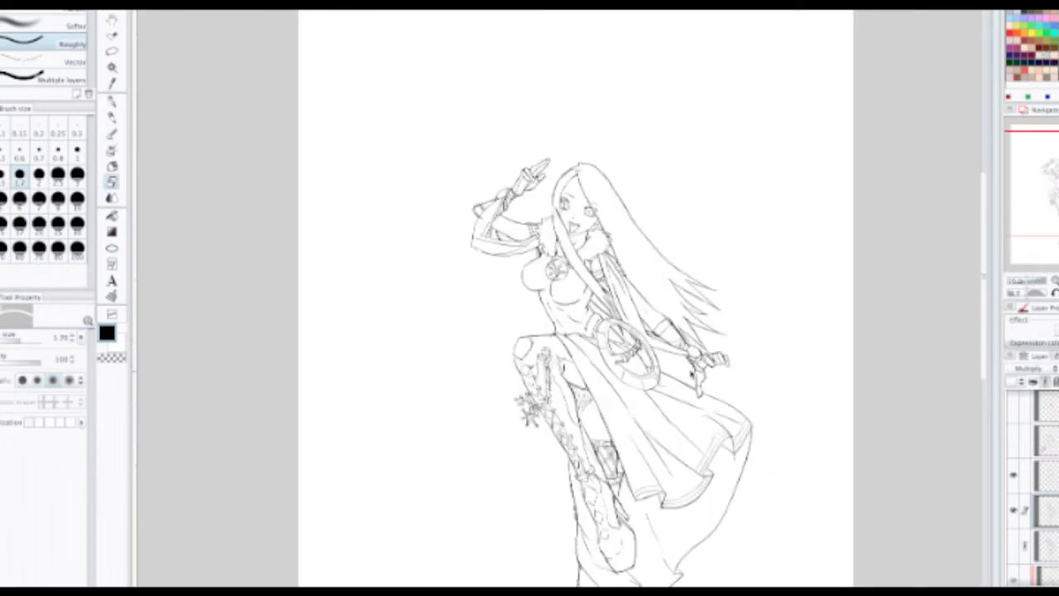
{"action": "scroll", "coordinate": [695, 371], "scroll_direction": "down", "scroll_amount": 1}
Step: Switch to the layer above and retouch the band beside the lowered wrist's round ornament with the pencil
{"action": "scroll", "coordinate": [695, 372], "scroll_direction": "up", "scroll_amount": 4}
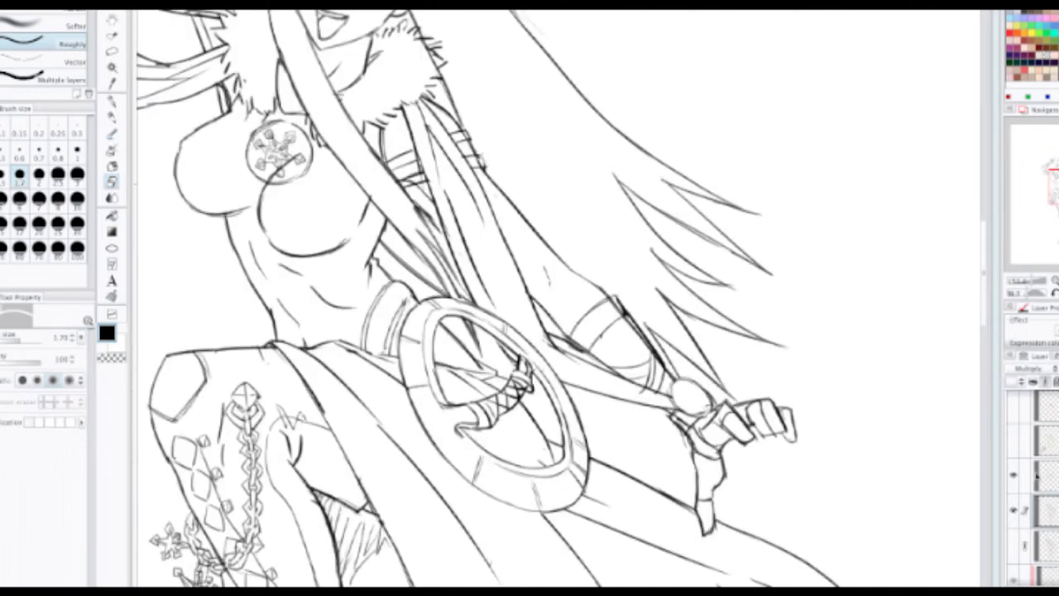
{"action": "left_click", "coordinate": [1057, 479]}
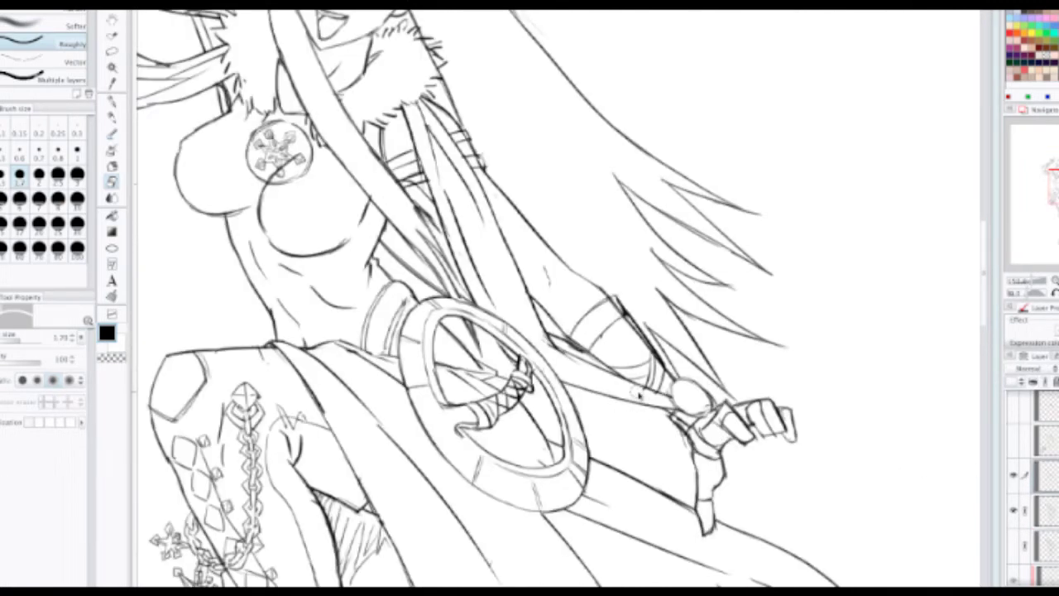
{"action": "key", "text": "p"}
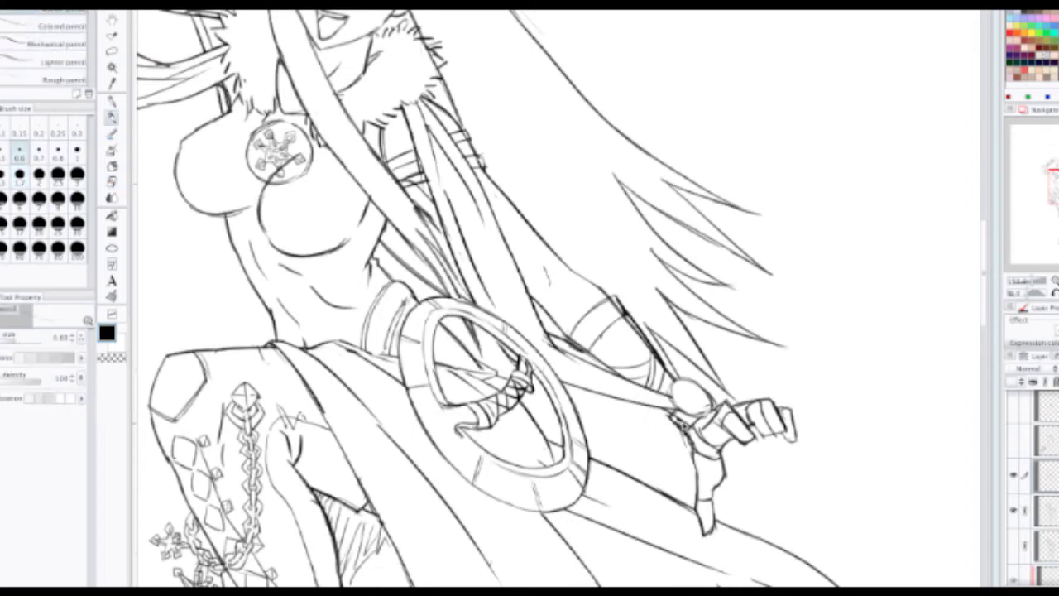
{"action": "key", "text": "e"}
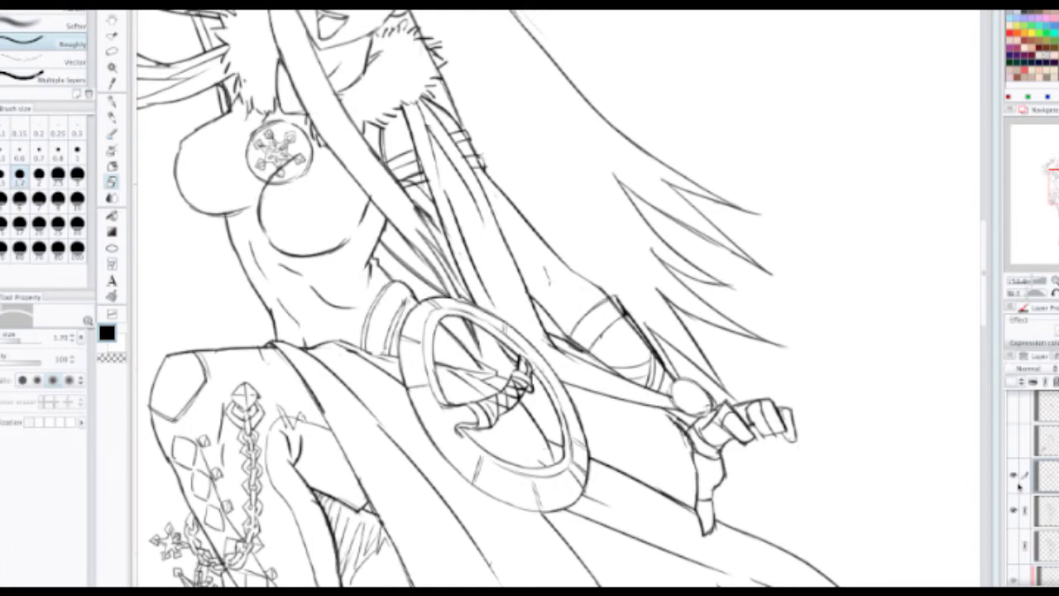
{"action": "key", "text": "p"}
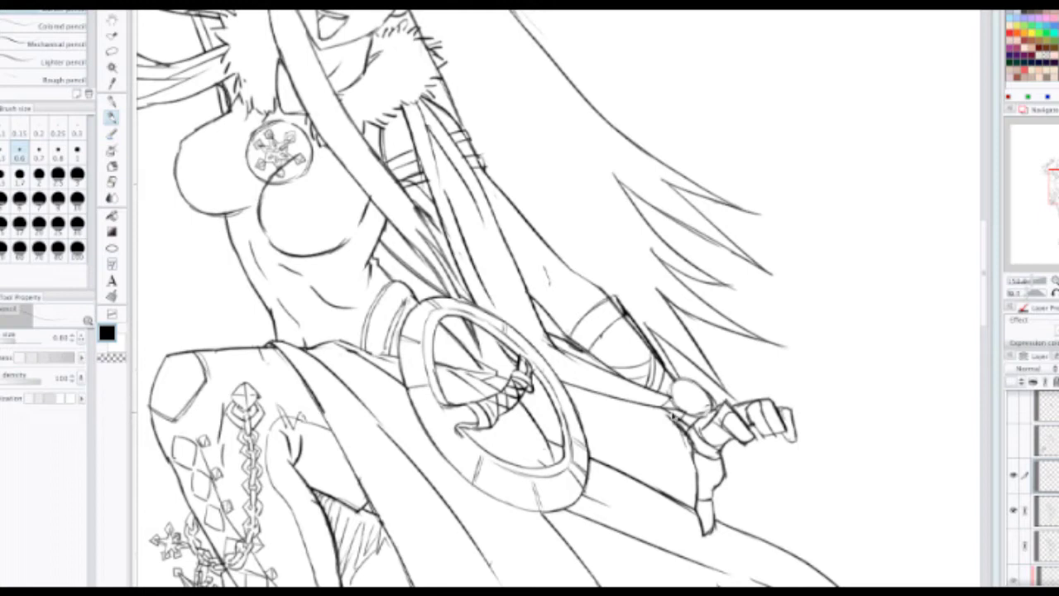
{"action": "left_click_drag", "start_coordinate": [664, 409], "coordinate": [685, 433]}
{"action": "scroll", "coordinate": [705, 376], "scroll_direction": "down", "scroll_amount": 1}
{"action": "scroll", "coordinate": [708, 365], "scroll_direction": "down", "scroll_amount": 1}
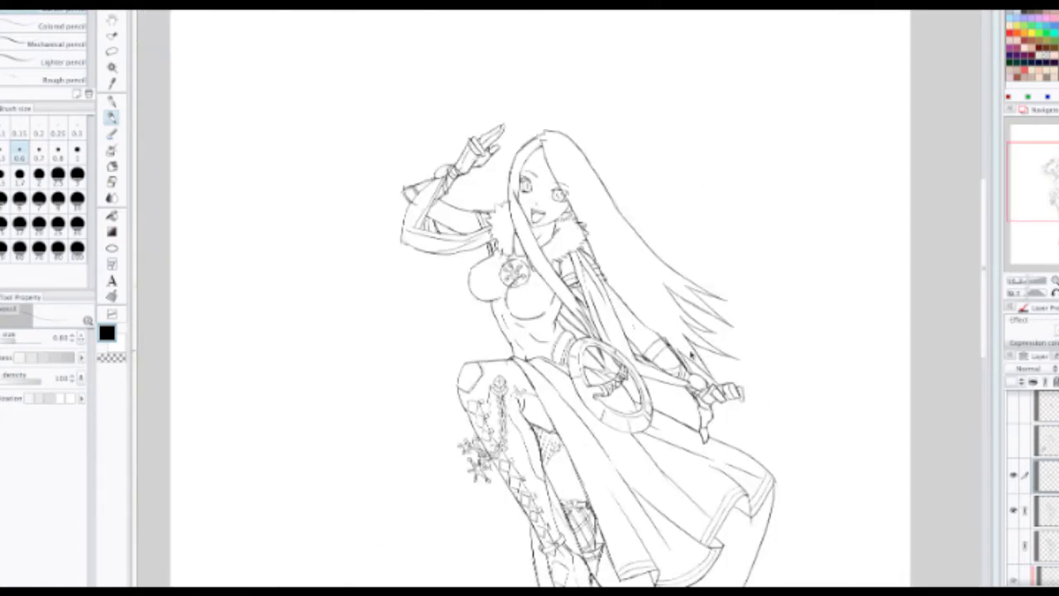
Step: Draw the raised wrist ornament's edge where it meets the wrist band, and erase the stray marks inside the oval
{"action": "scroll", "coordinate": [457, 212], "scroll_direction": "up", "scroll_amount": 5}
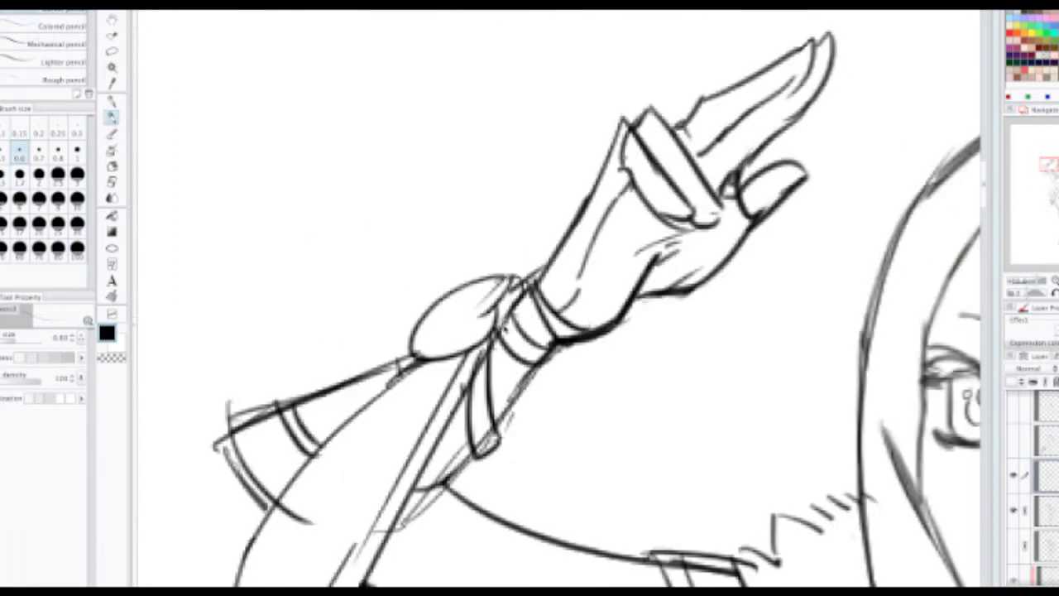
{"action": "left_click_drag", "start_coordinate": [518, 282], "coordinate": [490, 340]}
{"action": "key", "text": "ctrl+z"}
{"action": "left_click_drag", "start_coordinate": [517, 282], "coordinate": [485, 341]}
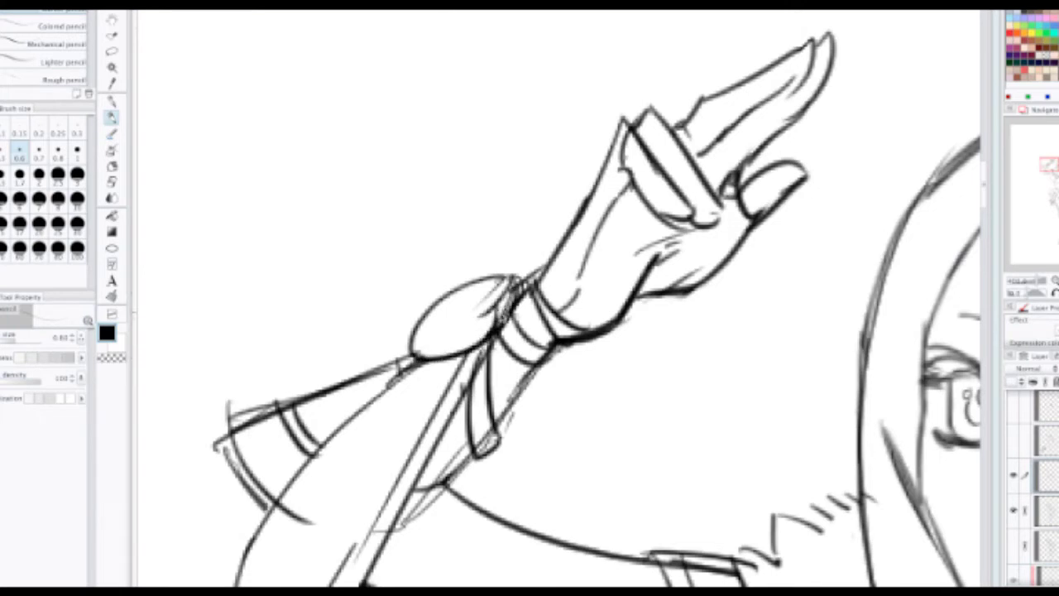
{"action": "key", "text": "e"}
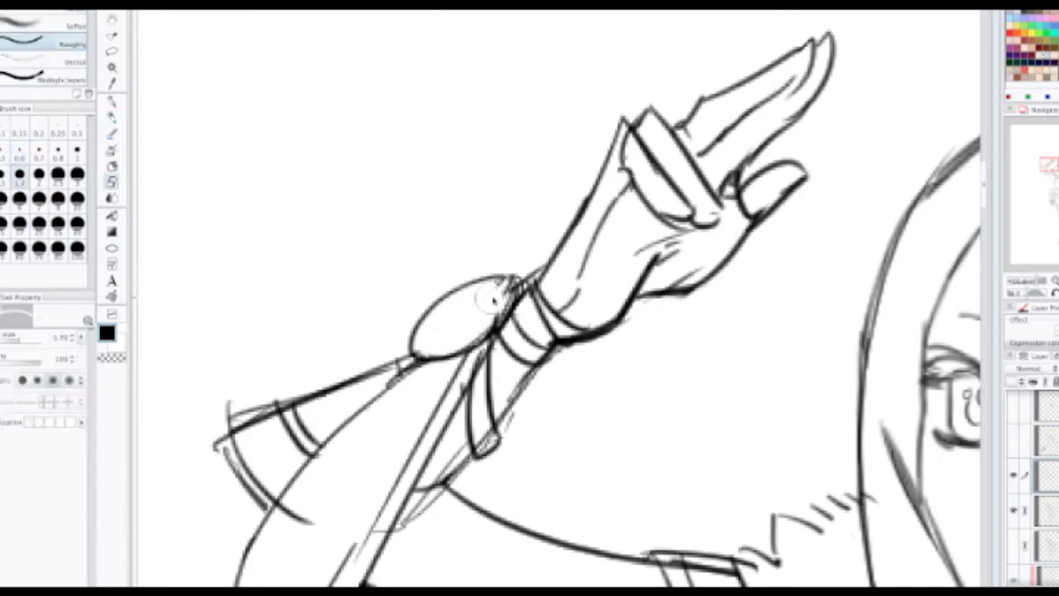
{"action": "key", "text": "p"}
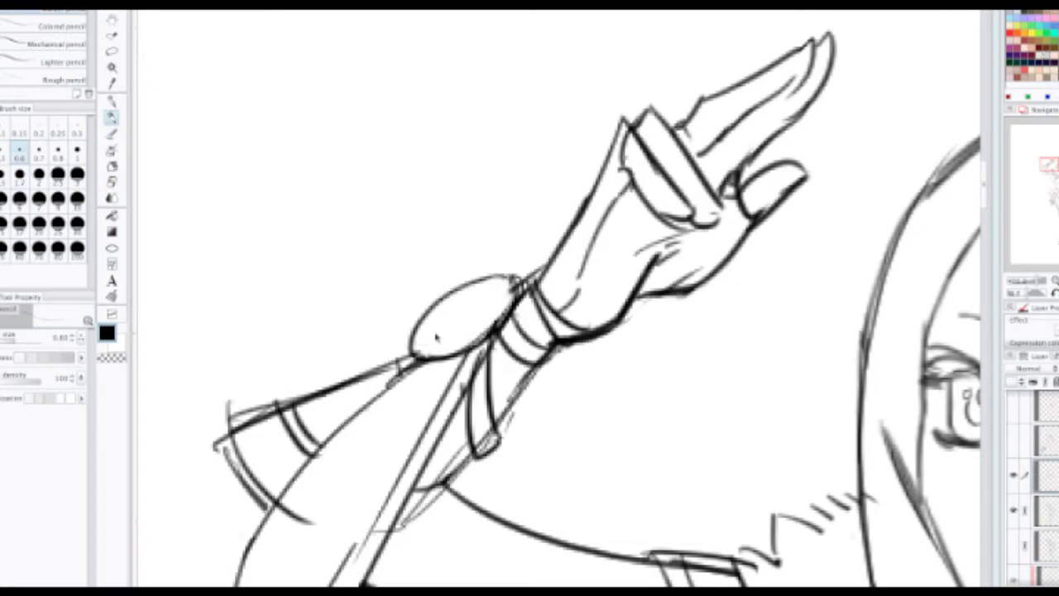
Step: Draw an inner rim in the raised wrist's oval ornament and add a strap and second oval on the wrist's other side
{"action": "key", "text": "ctrl+z"}
{"action": "left_click_drag", "start_coordinate": [413, 333], "coordinate": [479, 327]}
{"action": "key", "text": "ctrl+z"}
{"action": "mouse_move", "coordinate": [414, 336]}
{"action": "left_mouse_down"}
{"action": "mouse_move", "coordinate": [488, 313]}
{"action": "mouse_move", "coordinate": [474, 323]}
{"action": "mouse_move", "coordinate": [511, 318]}
{"action": "mouse_move", "coordinate": [566, 346]}
{"action": "mouse_move", "coordinate": [520, 426]}
{"action": "left_mouse_up"}
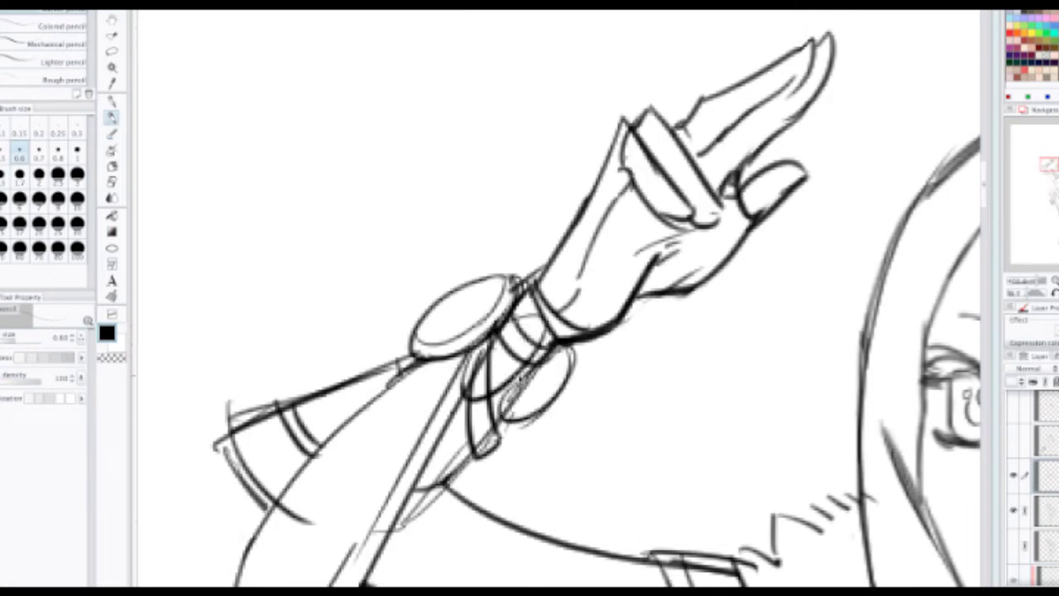
Step: Erase the overlapping lines in the new strap and second oval ornament on the raised wrist
{"action": "key", "text": "e"}
{"action": "mouse_move", "coordinate": [496, 330]}
{"action": "left_mouse_down"}
{"action": "mouse_move", "coordinate": [489, 379]}
{"action": "mouse_move", "coordinate": [471, 385]}
{"action": "left_mouse_up"}
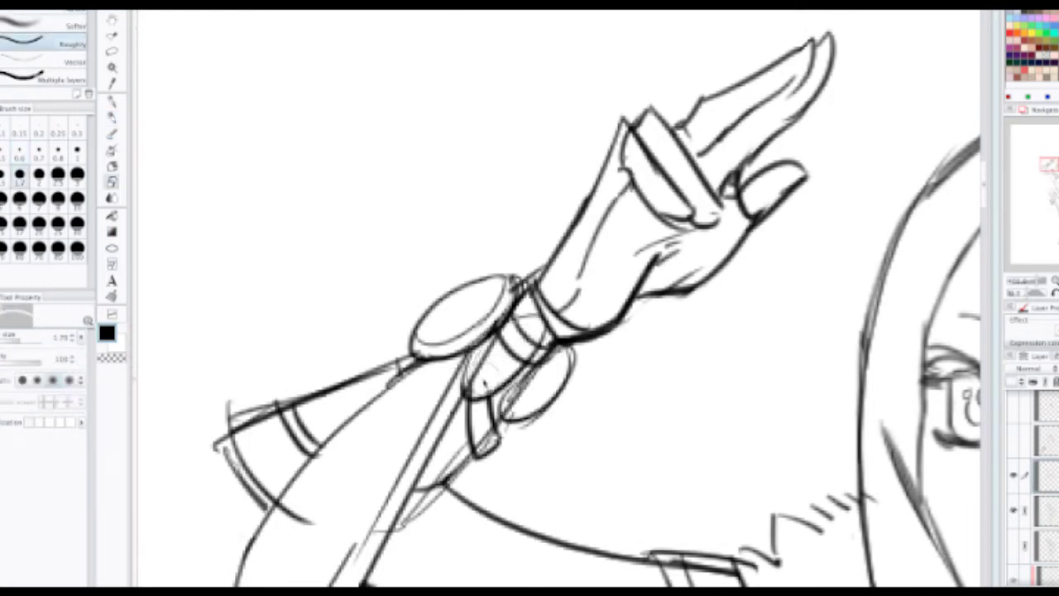
{"action": "left_click_drag", "start_coordinate": [554, 372], "coordinate": [525, 393]}
{"action": "left_click_drag", "start_coordinate": [571, 356], "coordinate": [535, 382]}
{"action": "scroll", "coordinate": [560, 334], "scroll_direction": "down", "scroll_amount": 4}
{"action": "scroll", "coordinate": [571, 334], "scroll_direction": "down", "scroll_amount": 4}
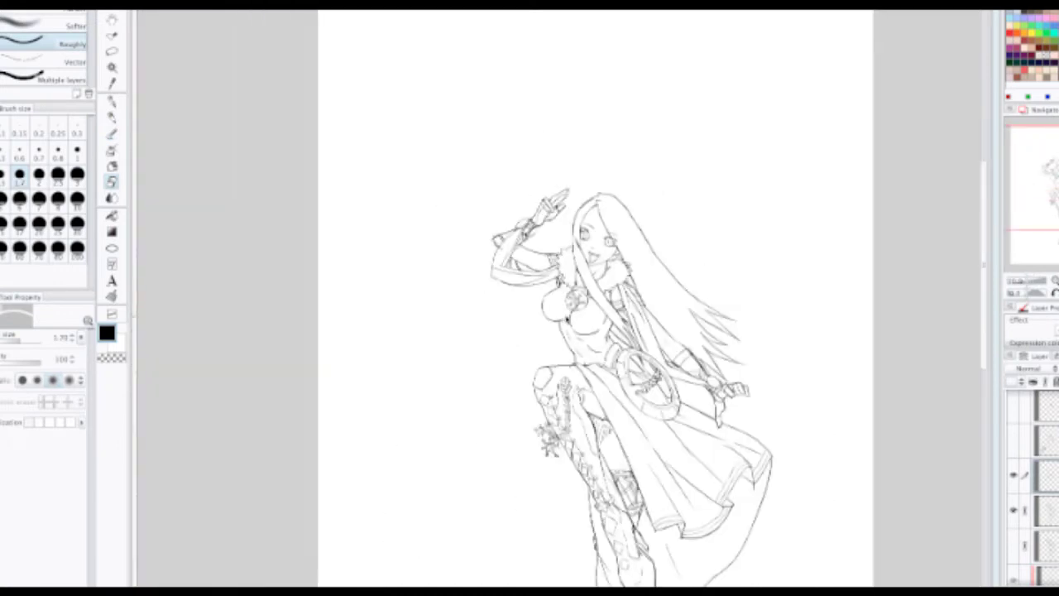
{"action": "left_click_drag", "start_coordinate": [596, 332], "coordinate": [553, 322]}
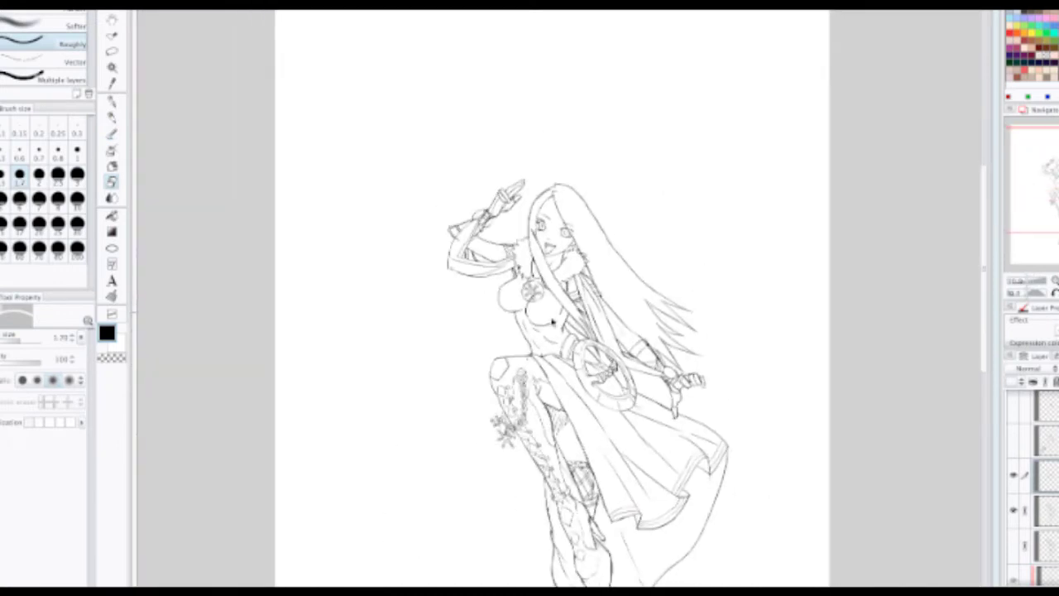
{"action": "scroll", "coordinate": [662, 346], "scroll_direction": "up", "scroll_amount": 2}
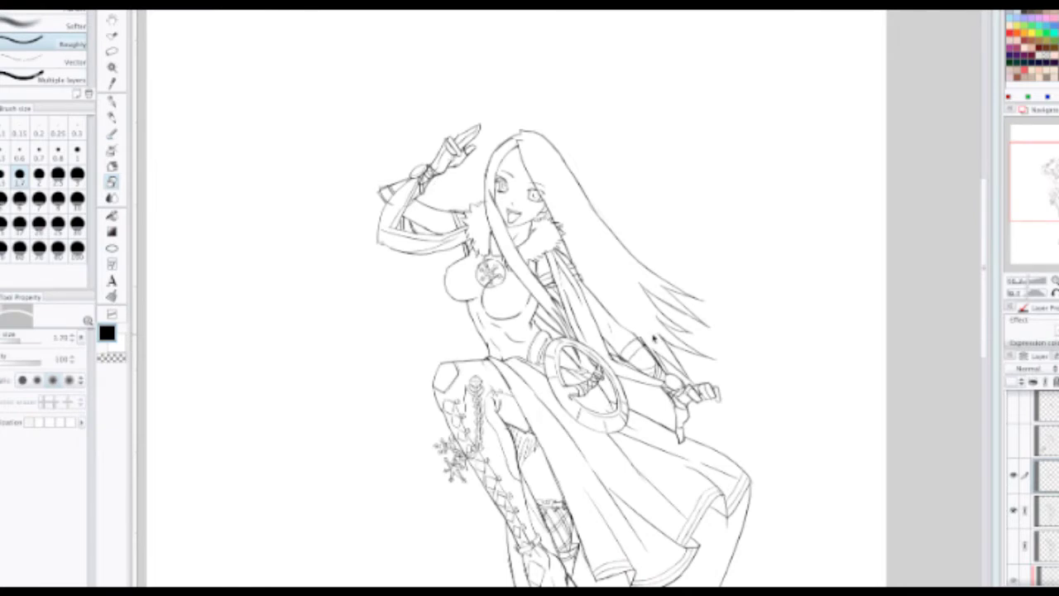
{"action": "scroll", "coordinate": [666, 323], "scroll_direction": "down", "scroll_amount": 2}
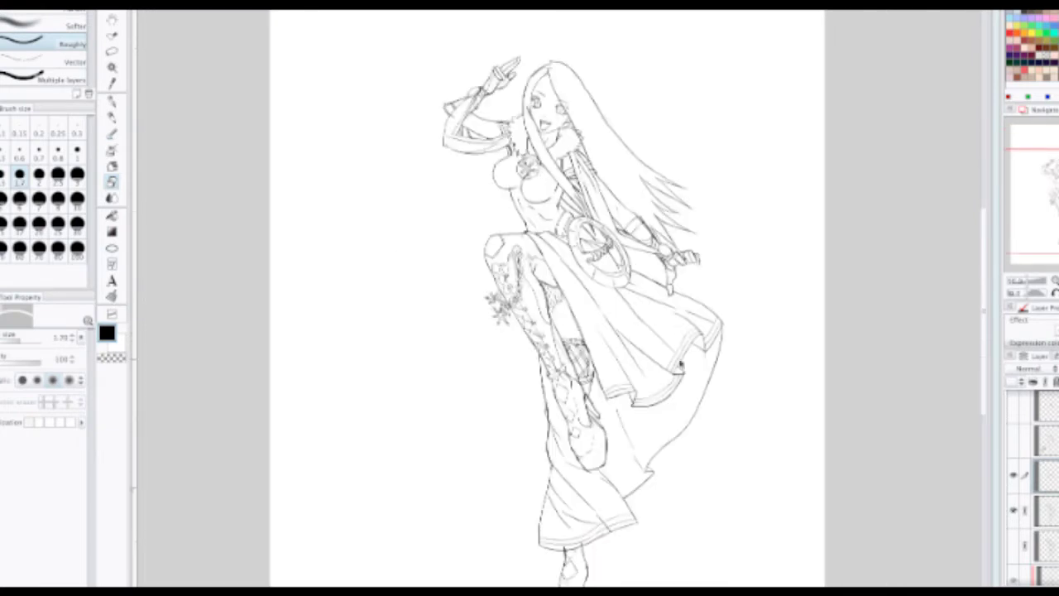
{"action": "scroll", "coordinate": [680, 379], "scroll_direction": "down", "scroll_amount": 2}
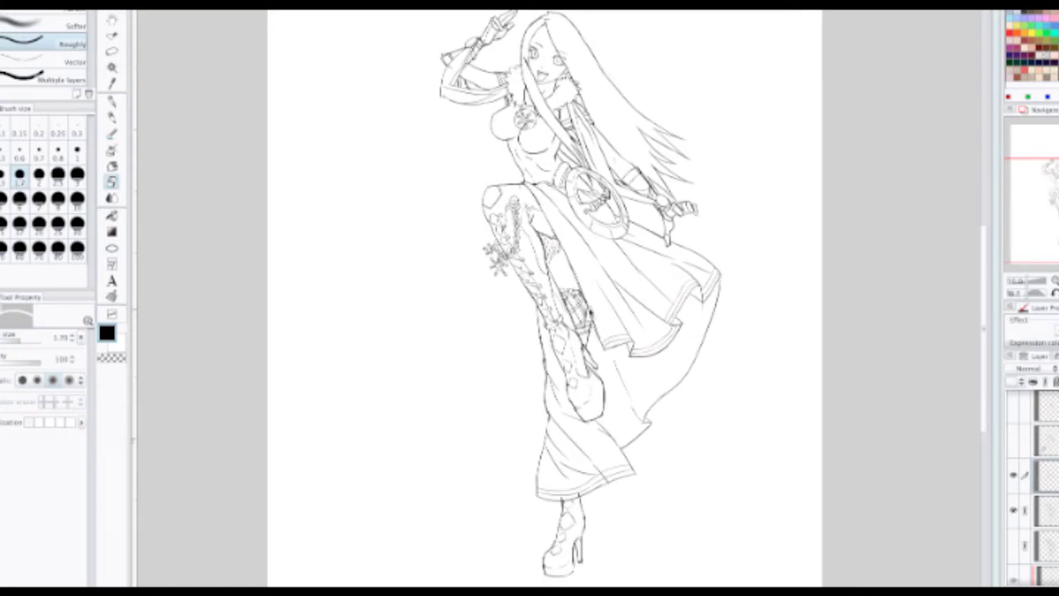
Step: Try pencil strokes just below the ankle strap on the raised leg's boot, and undo them
{"action": "left_click_drag", "start_coordinate": [584, 269], "coordinate": [586, 316]}
{"action": "mouse_move", "coordinate": [604, 351]}
{"action": "left_mouse_down"}
{"action": "mouse_move", "coordinate": [596, 312]}
{"action": "mouse_move", "coordinate": [590, 343]}
{"action": "left_mouse_up"}
{"action": "scroll", "coordinate": [595, 311], "scroll_direction": "down", "scroll_amount": 1}
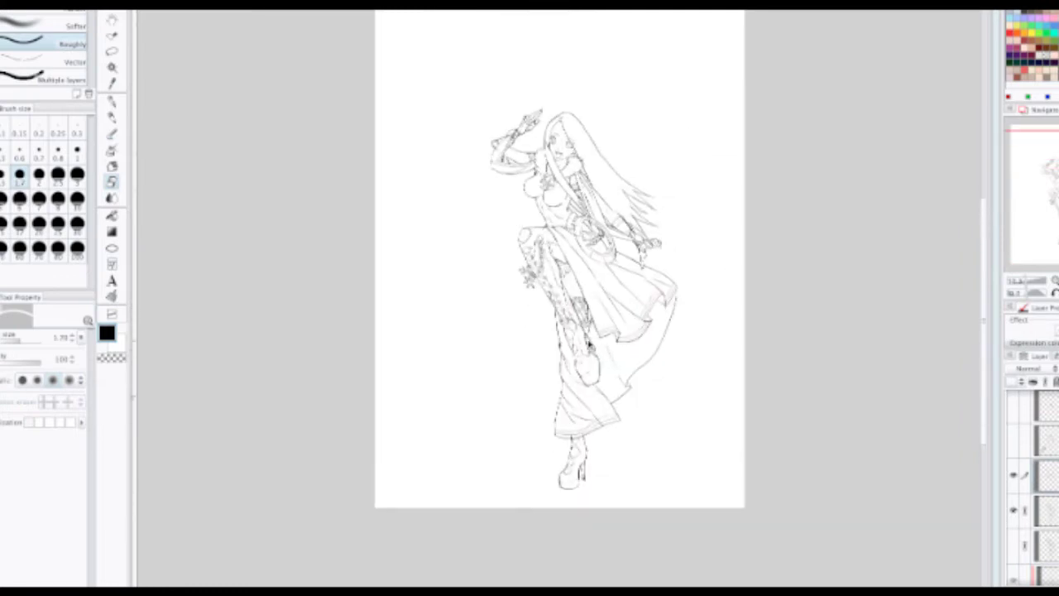
{"action": "scroll", "coordinate": [592, 342], "scroll_direction": "up", "scroll_amount": 2}
{"action": "scroll", "coordinate": [593, 343], "scroll_direction": "up", "scroll_amount": 3}
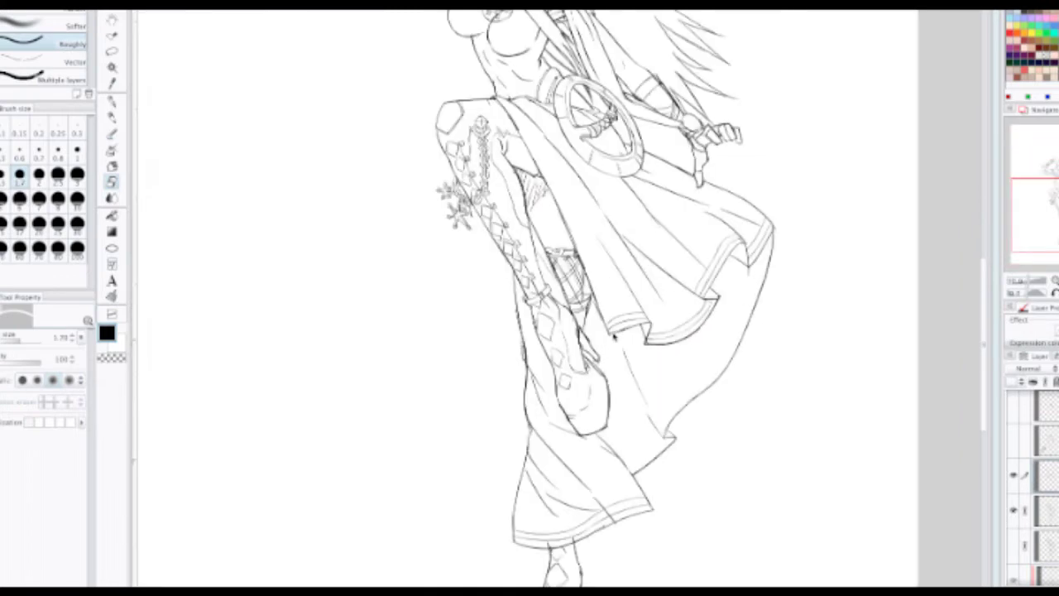
{"action": "scroll", "coordinate": [528, 286], "scroll_direction": "down", "scroll_amount": 1}
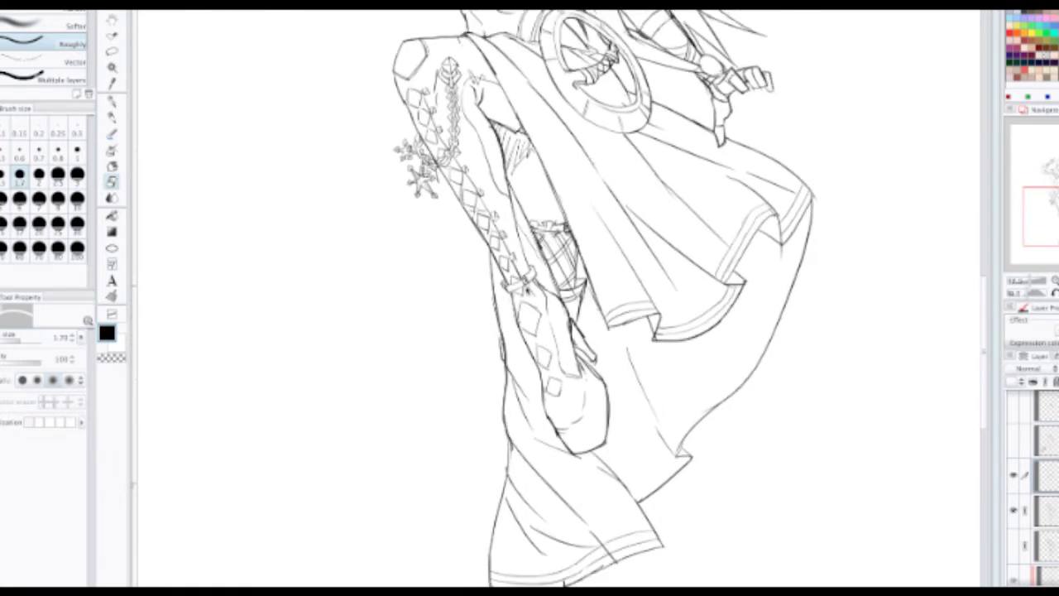
{"action": "key", "text": "p"}
{"action": "scroll", "coordinate": [524, 300], "scroll_direction": "up", "scroll_amount": 2}
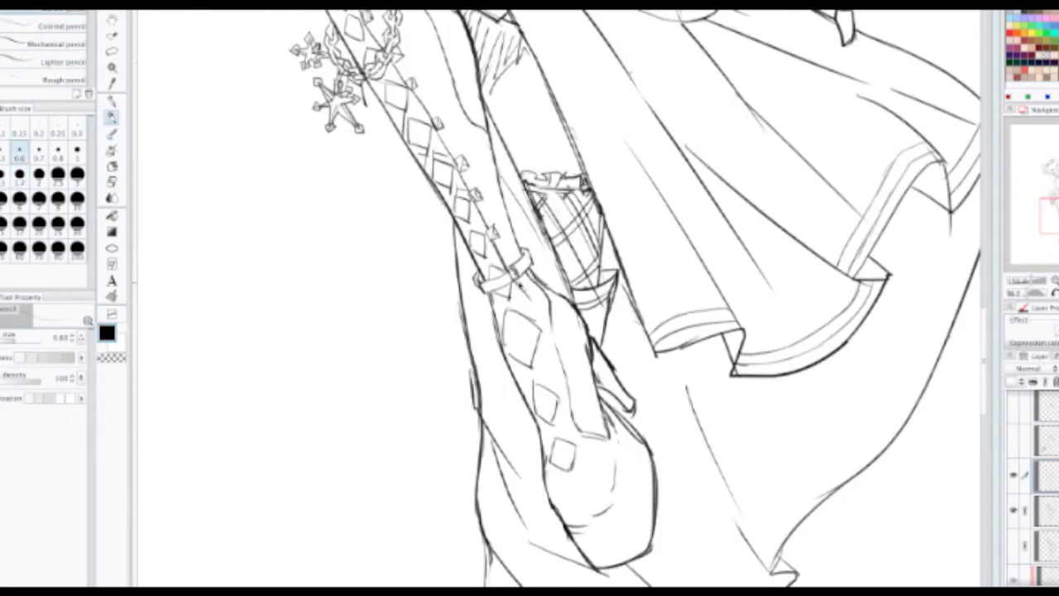
{"action": "mouse_move", "coordinate": [506, 291]}
{"action": "left_mouse_down"}
{"action": "mouse_move", "coordinate": [509, 331]}
{"action": "mouse_move", "coordinate": [477, 292]}
{"action": "mouse_move", "coordinate": [462, 308]}
{"action": "mouse_move", "coordinate": [471, 302]}
{"action": "mouse_move", "coordinate": [487, 330]}
{"action": "left_mouse_up"}
{"action": "key", "text": "ctrl+z"}
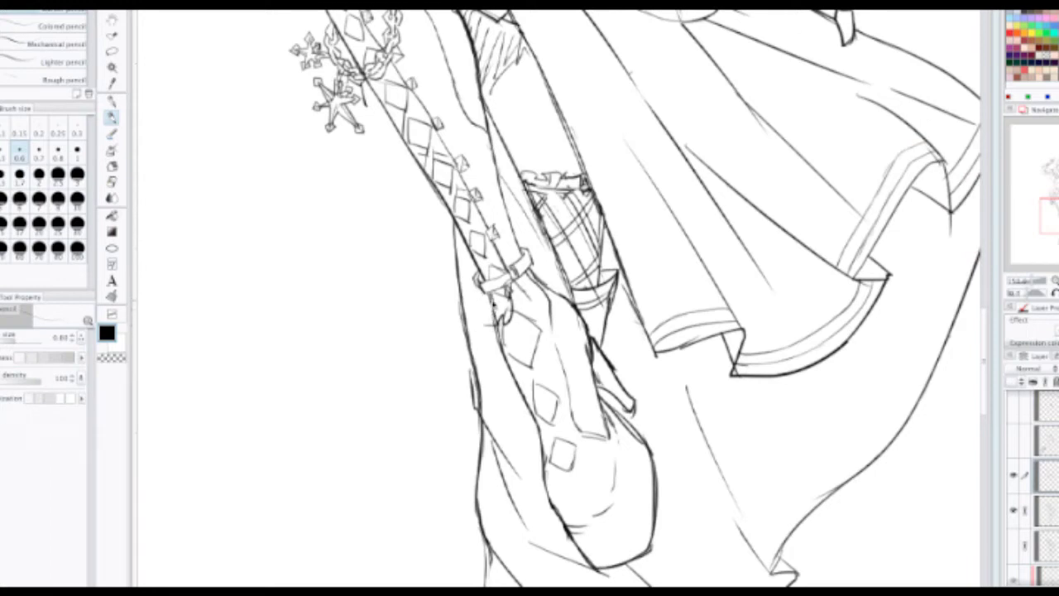
{"action": "key", "text": "ctrl+z"}
{"action": "key", "text": "ctrl+z"}
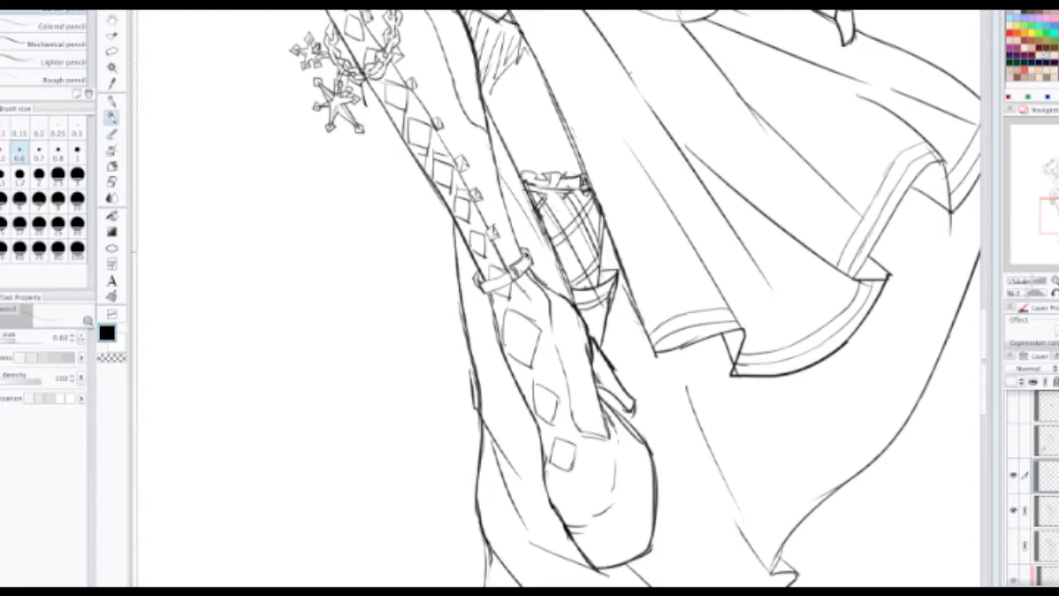
Step: Switch to the eraser and the Multiply line art layer, and clean the overlapping lines along the fur collar's edge
{"action": "scroll", "coordinate": [521, 262], "scroll_direction": "down", "scroll_amount": 2}
{"action": "left_click_drag", "start_coordinate": [540, 188], "coordinate": [513, 288]}
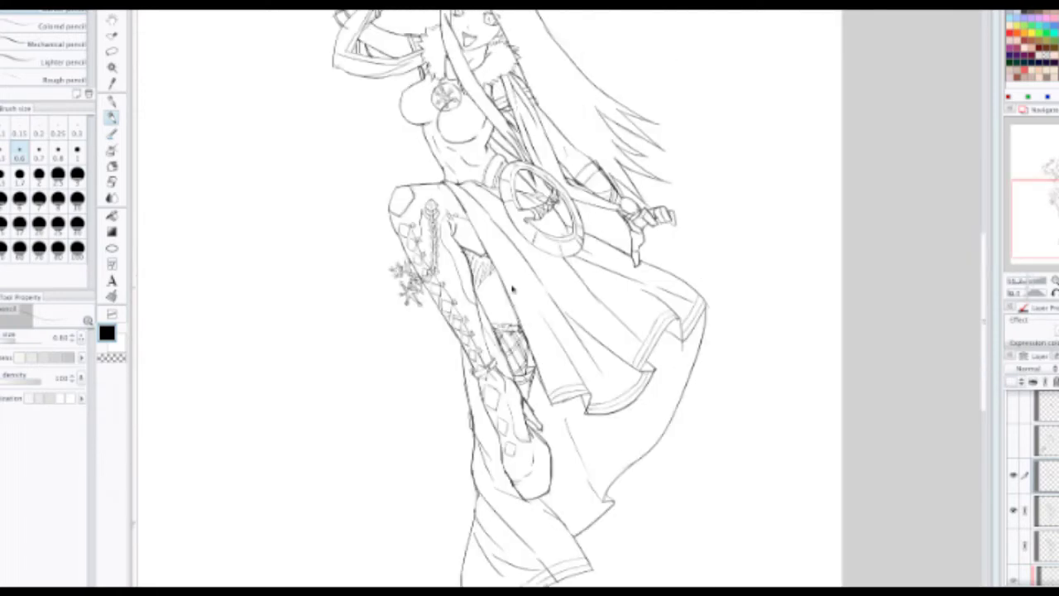
{"action": "left_click_drag", "start_coordinate": [513, 144], "coordinate": [503, 246]}
{"action": "scroll", "coordinate": [507, 263], "scroll_direction": "up", "scroll_amount": 5}
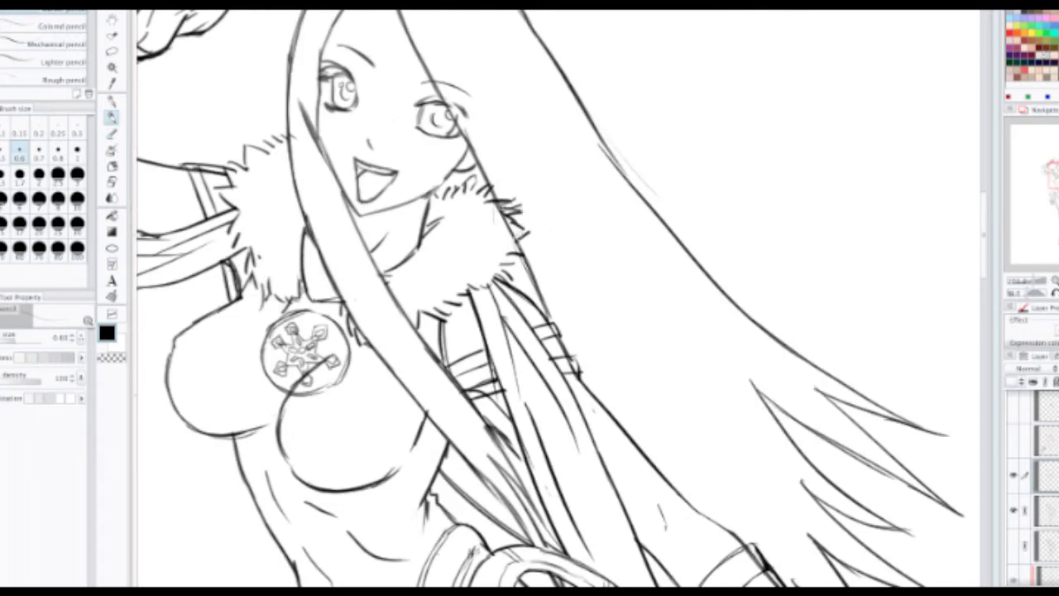
{"action": "key", "text": "e"}
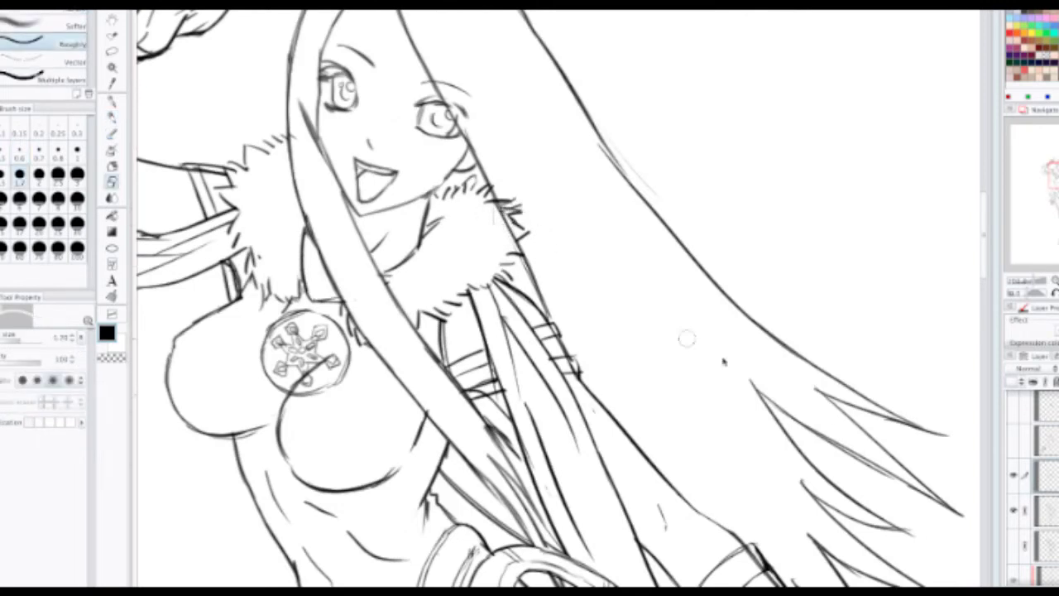
{"action": "left_click", "coordinate": [1049, 515]}
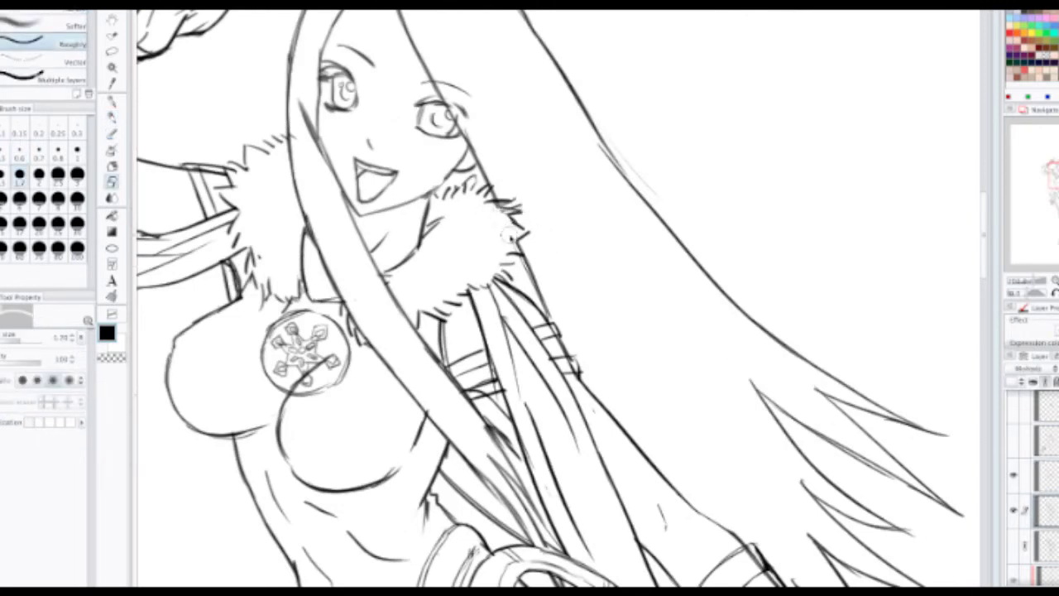
{"action": "left_click_drag", "start_coordinate": [441, 222], "coordinate": [552, 227]}
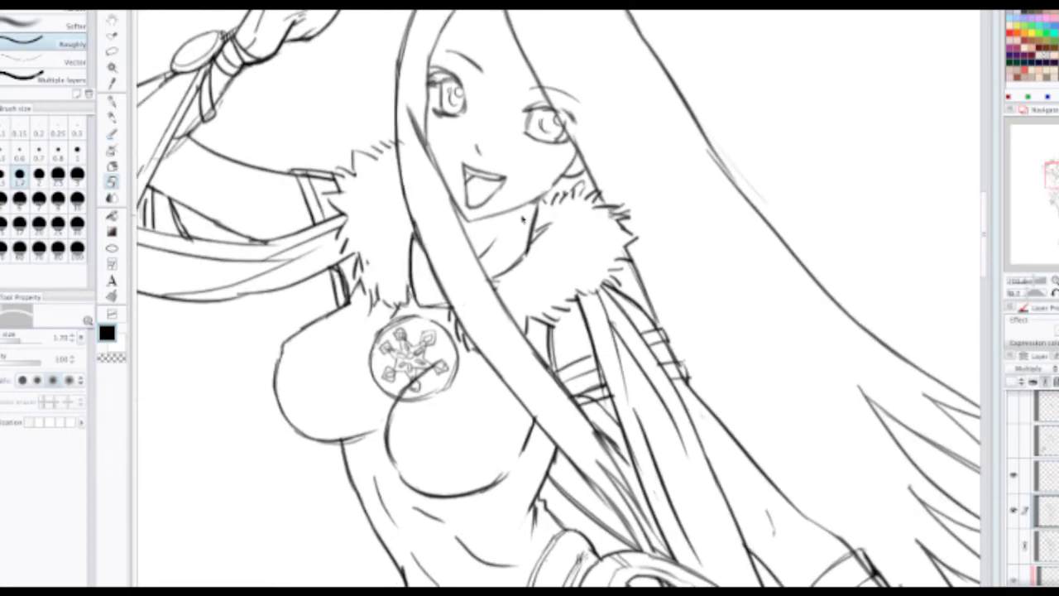
{"action": "left_click_drag", "start_coordinate": [502, 194], "coordinate": [528, 263]}
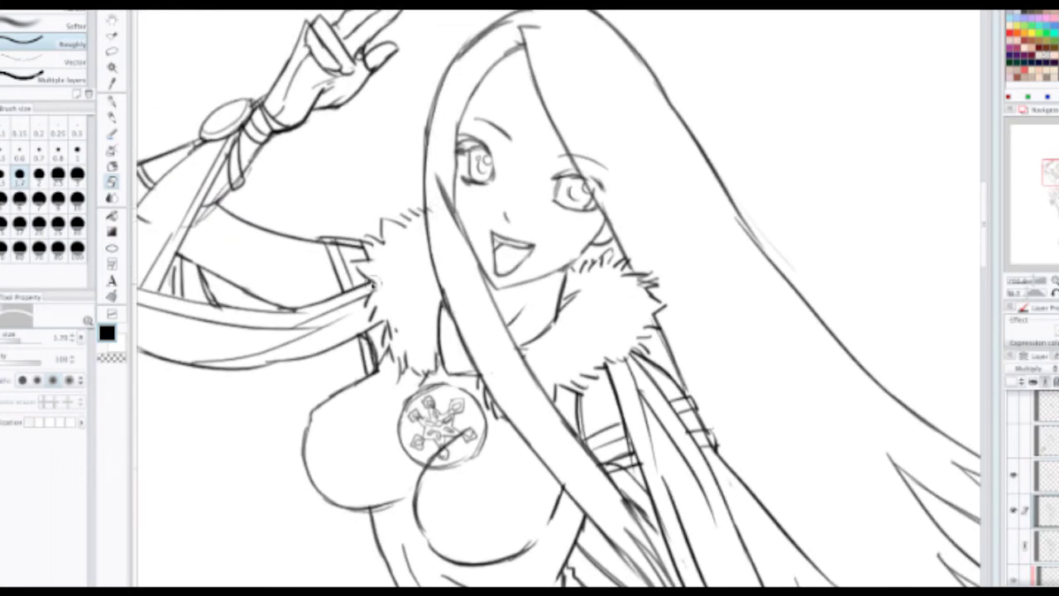
{"action": "left_click_drag", "start_coordinate": [371, 285], "coordinate": [381, 265]}
Step: Erase the overlapping lines in the bands around both upper arms
{"action": "mouse_move", "coordinate": [709, 439]}
{"action": "left_mouse_down"}
{"action": "mouse_move", "coordinate": [688, 401]}
{"action": "mouse_move", "coordinate": [690, 411]}
{"action": "left_mouse_up"}
{"action": "left_click_drag", "start_coordinate": [591, 402], "coordinate": [512, 226]}
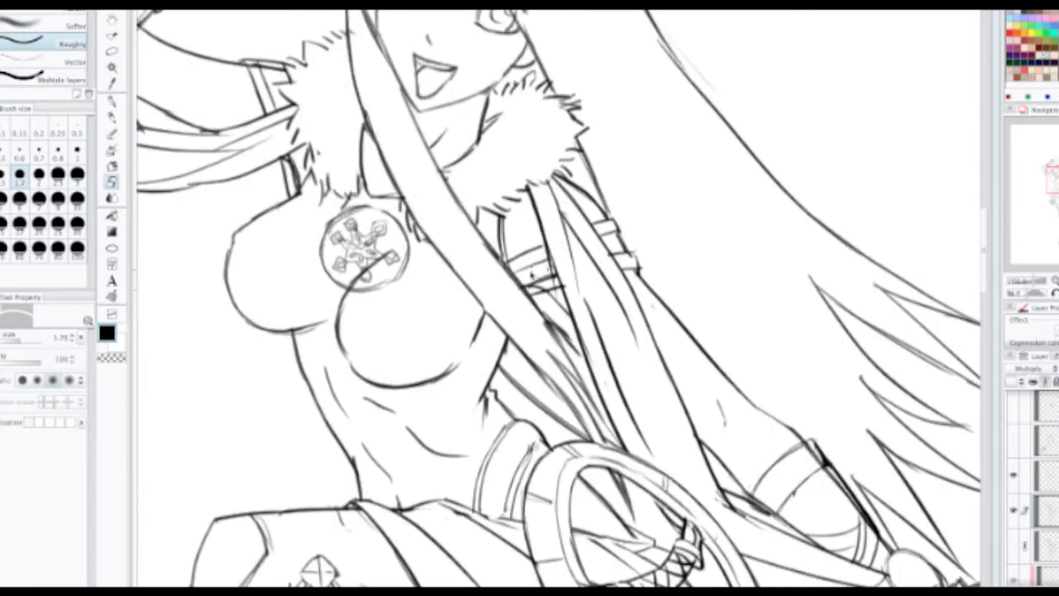
{"action": "mouse_move", "coordinate": [537, 274]}
{"action": "left_mouse_down"}
{"action": "mouse_move", "coordinate": [528, 288]}
{"action": "mouse_move", "coordinate": [542, 286]}
{"action": "left_mouse_up"}
{"action": "mouse_move", "coordinate": [446, 231]}
{"action": "left_mouse_down"}
{"action": "mouse_move", "coordinate": [474, 263]}
{"action": "mouse_move", "coordinate": [607, 328]}
{"action": "left_mouse_up"}
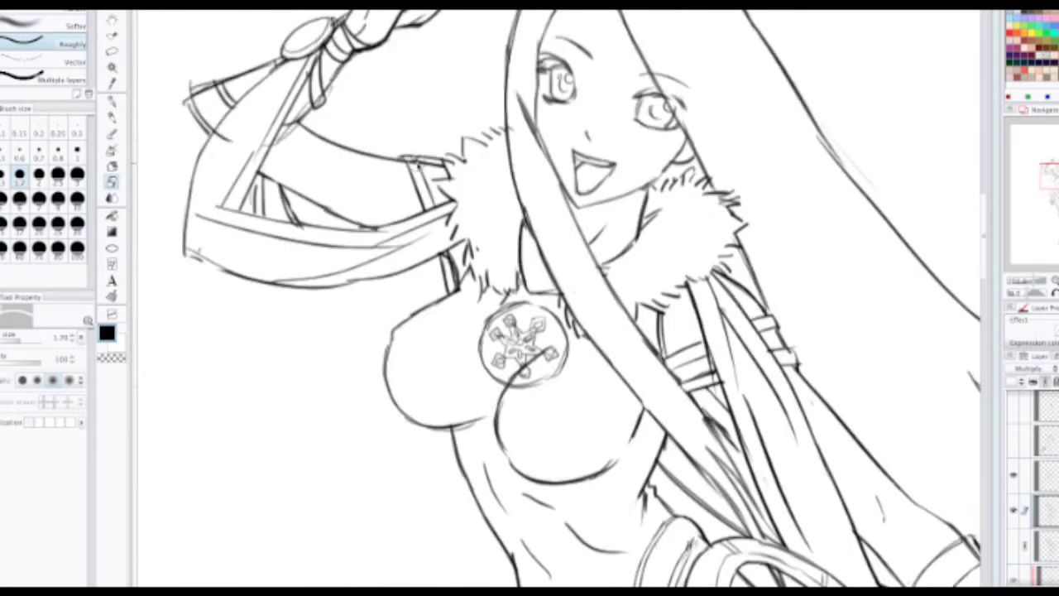
{"action": "left_click_drag", "start_coordinate": [416, 162], "coordinate": [440, 169]}
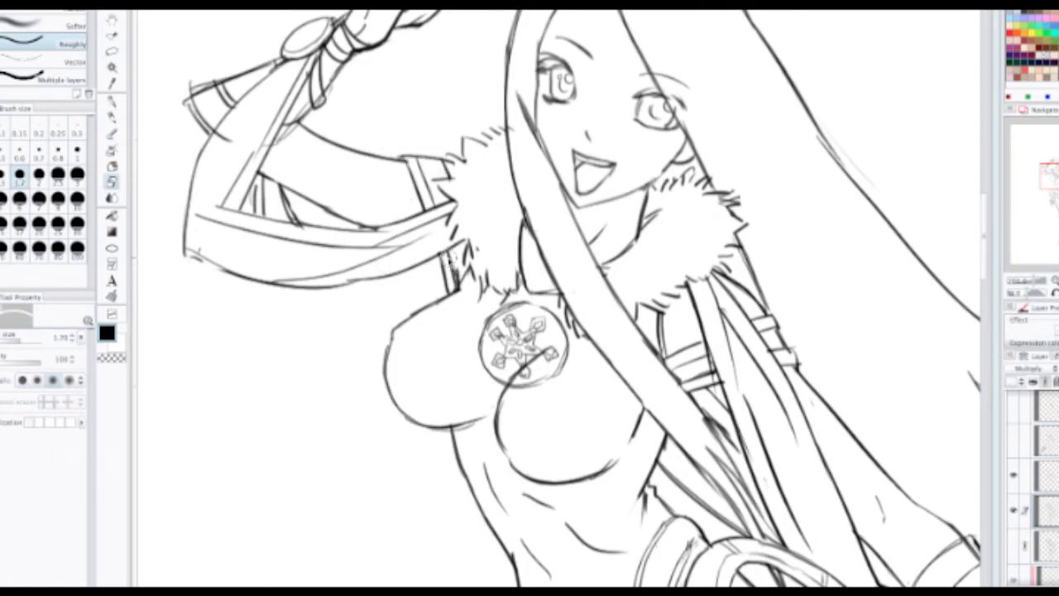
Step: Look over the figure from the upper body to the laced boots and skirt hem, checking for leftover overlapping lines
{"action": "scroll", "coordinate": [477, 257], "scroll_direction": "down", "scroll_amount": 1}
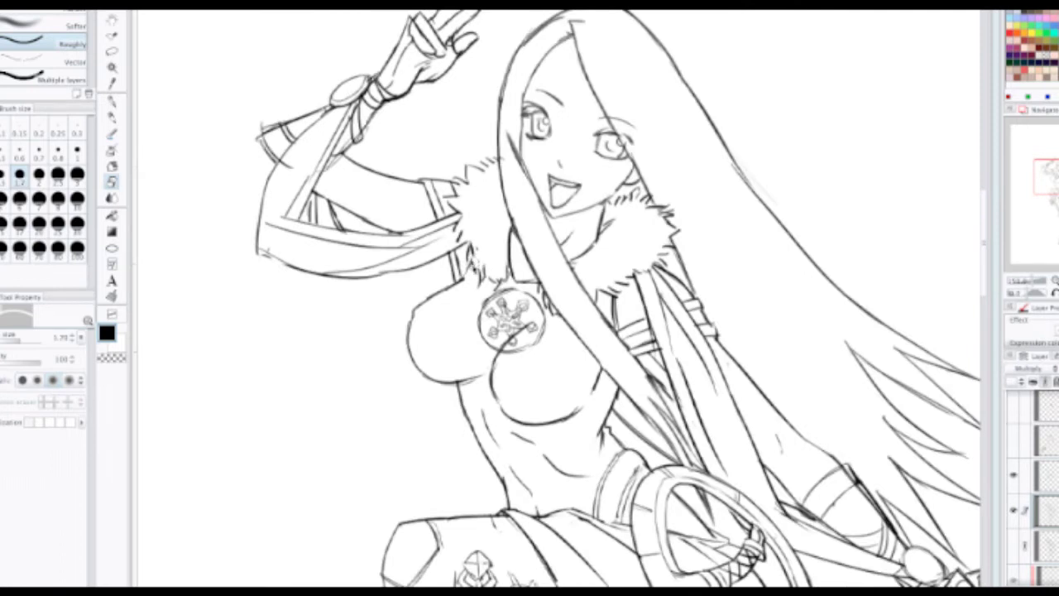
{"action": "key", "text": "p"}
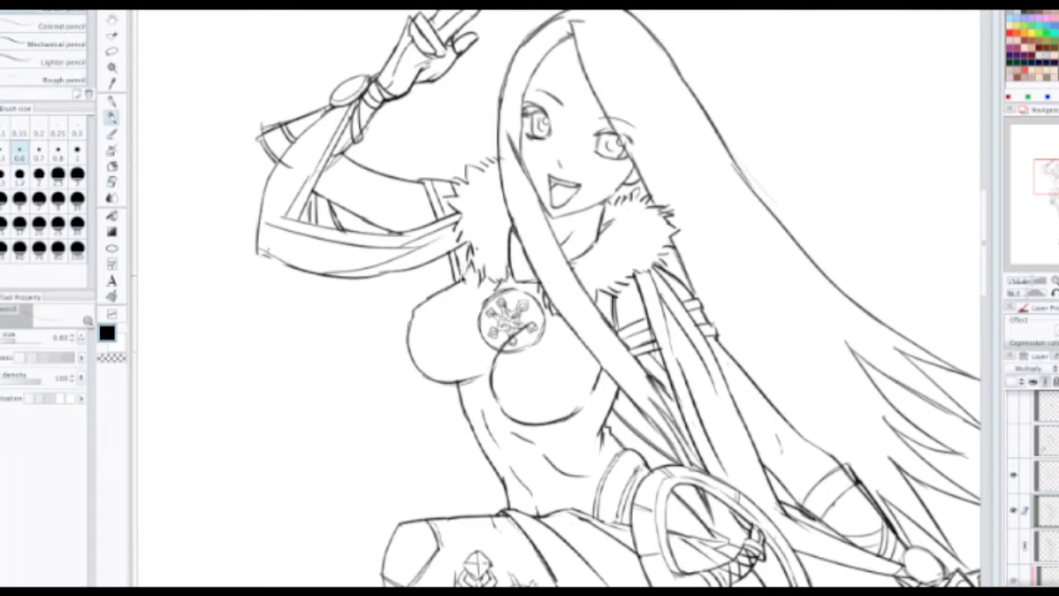
{"action": "scroll", "coordinate": [476, 245], "scroll_direction": "down", "scroll_amount": 3}
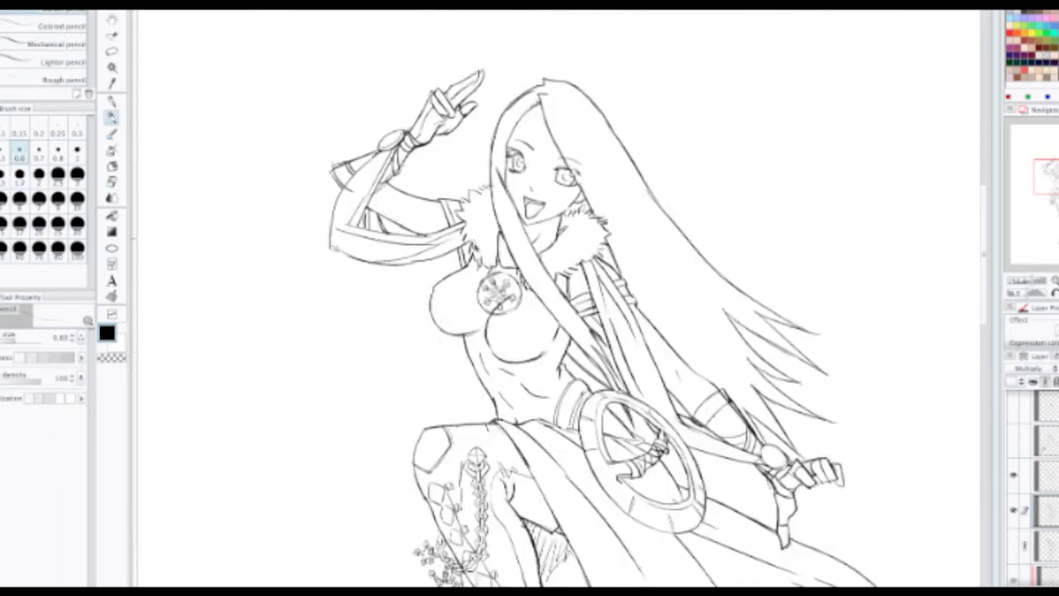
{"action": "scroll", "coordinate": [472, 232], "scroll_direction": "up", "scroll_amount": 1}
{"action": "scroll", "coordinate": [477, 273], "scroll_direction": "down", "scroll_amount": 3}
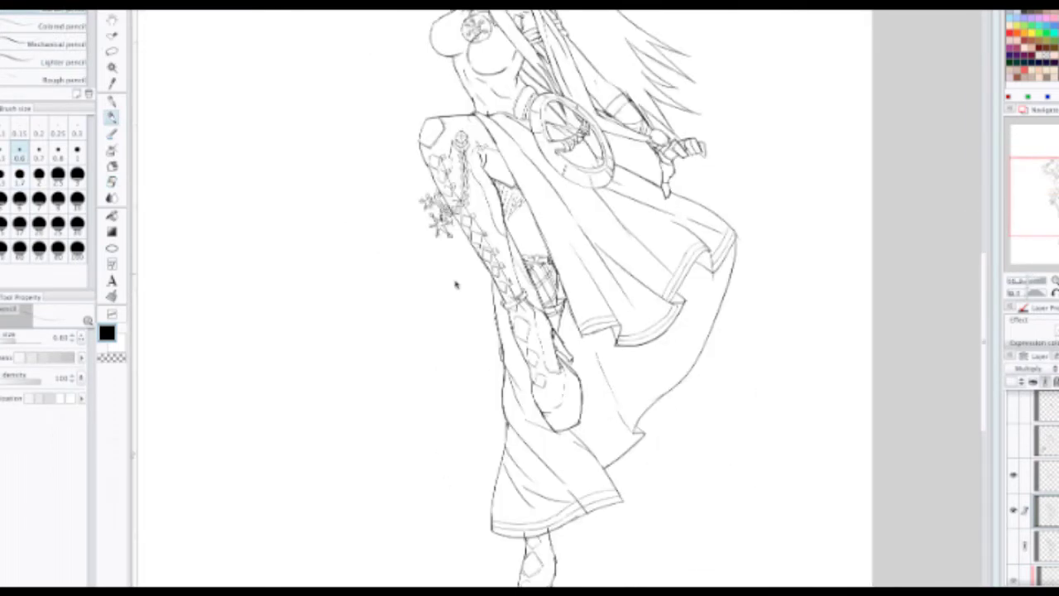
{"action": "scroll", "coordinate": [452, 259], "scroll_direction": "up", "scroll_amount": 3}
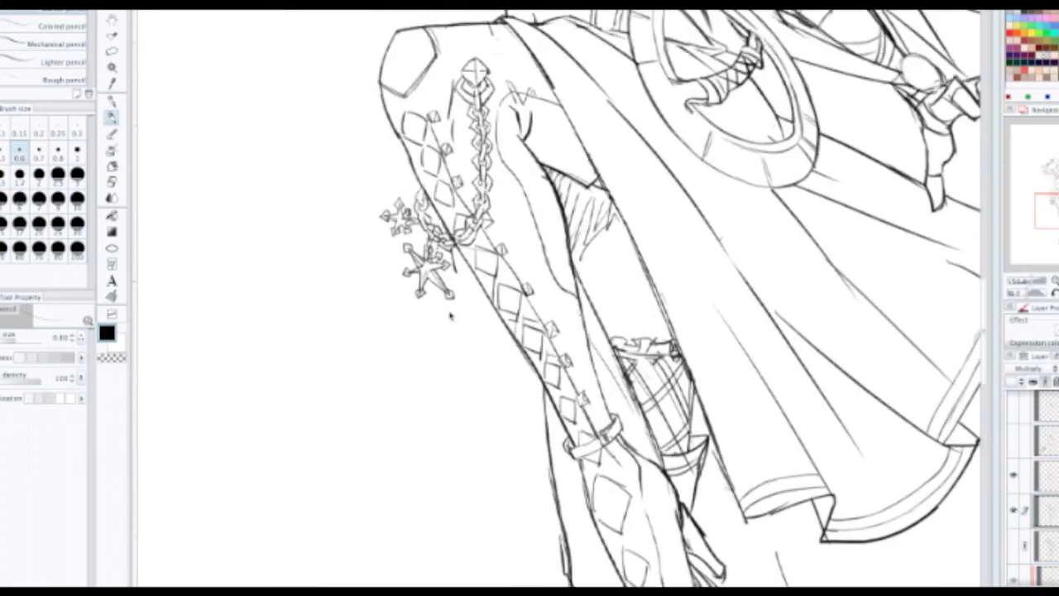
{"action": "key", "text": "e"}
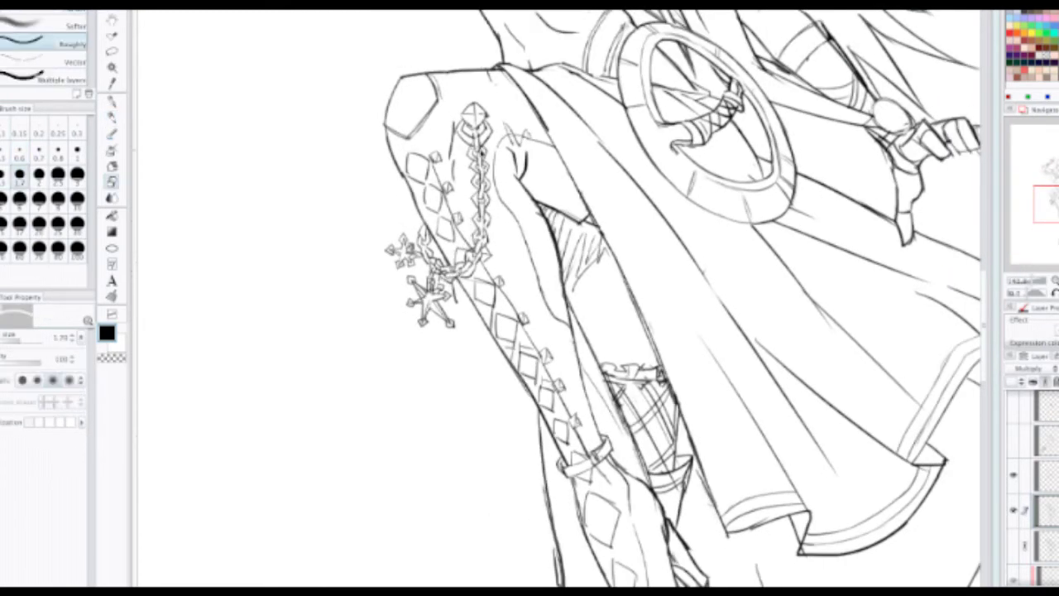
{"action": "scroll", "coordinate": [481, 281], "scroll_direction": "down", "scroll_amount": 4}
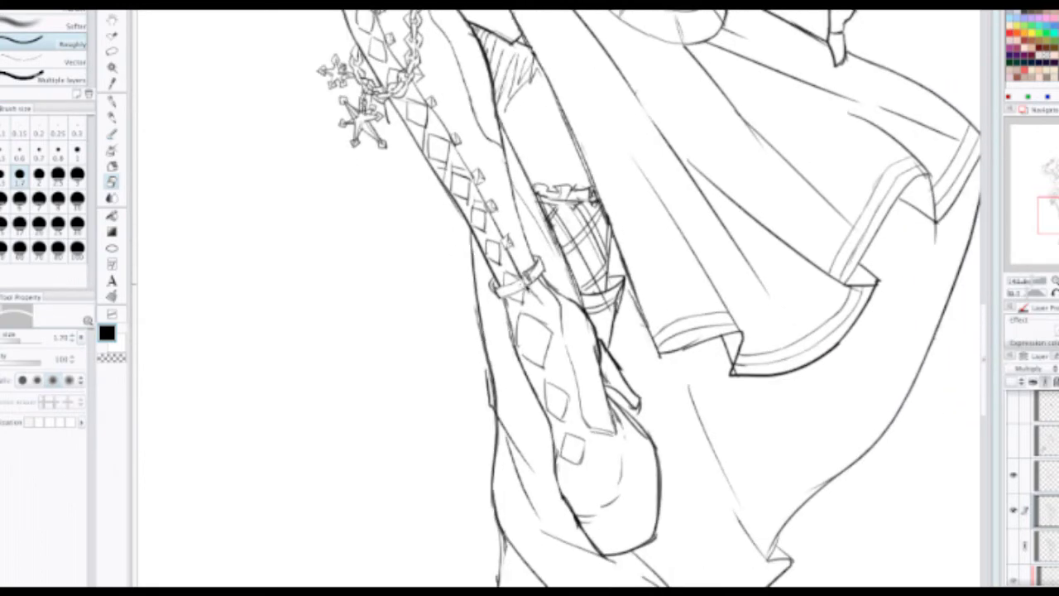
{"action": "scroll", "coordinate": [538, 270], "scroll_direction": "down", "scroll_amount": 1}
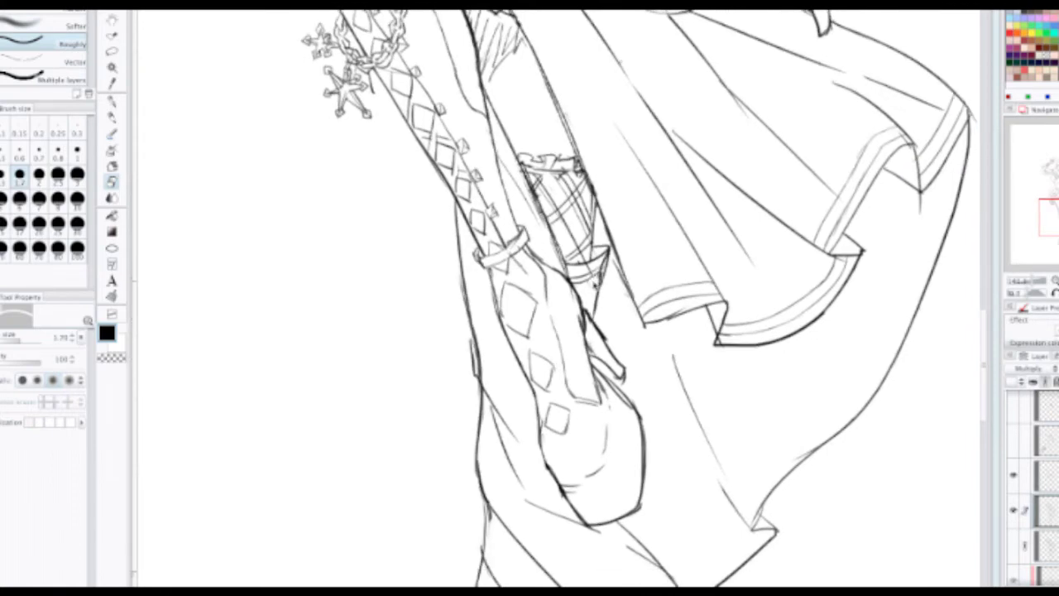
{"action": "scroll", "coordinate": [600, 249], "scroll_direction": "down", "scroll_amount": 2}
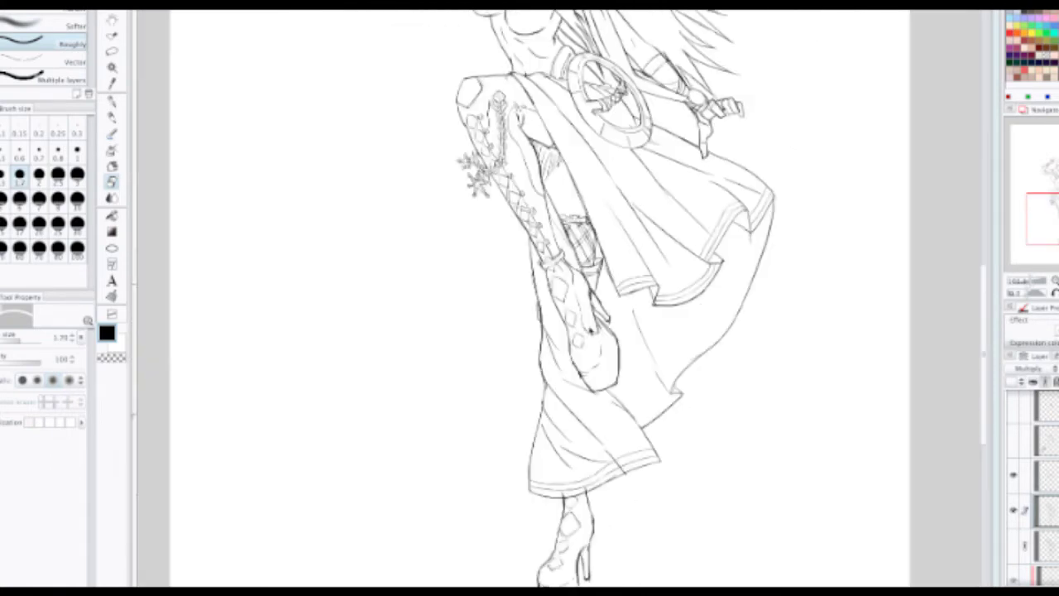
{"action": "left_click_drag", "start_coordinate": [593, 453], "coordinate": [563, 338]}
{"action": "scroll", "coordinate": [562, 338], "scroll_direction": "up", "scroll_amount": 8}
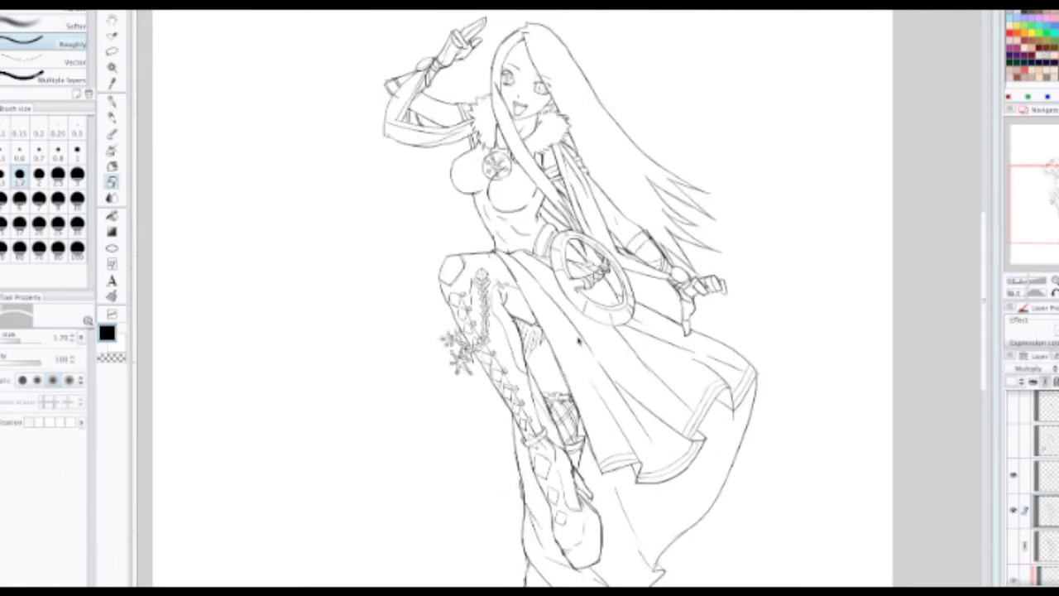
{"action": "scroll", "coordinate": [575, 129], "scroll_direction": "up", "scroll_amount": 4}
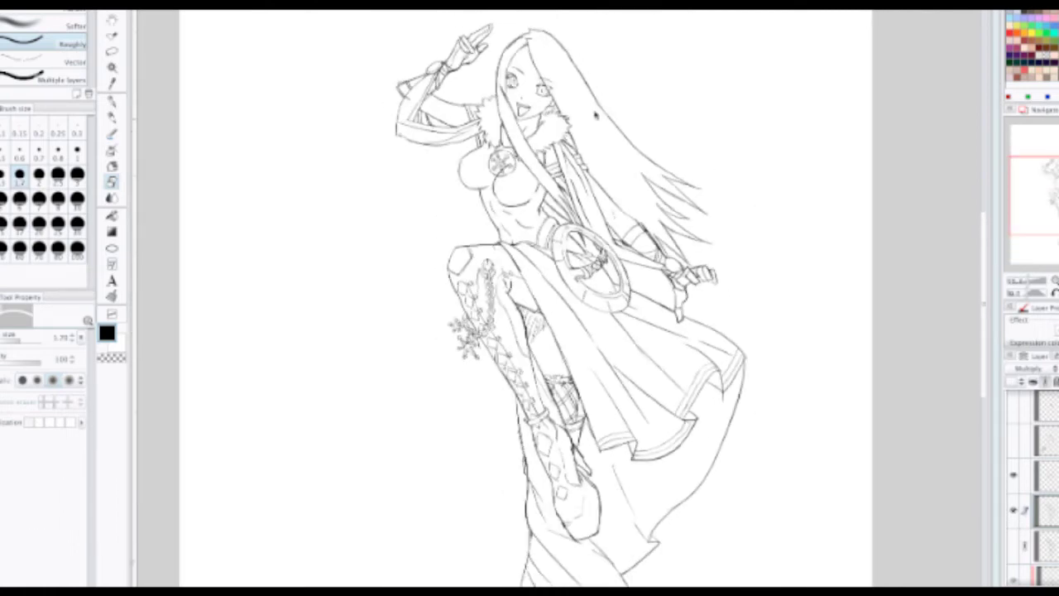
Step: Erase the stray line ends around the raised arm's sleeve cuff, switching between the two visible line art layers
{"action": "left_click_drag", "start_coordinate": [530, 93], "coordinate": [593, 204]}
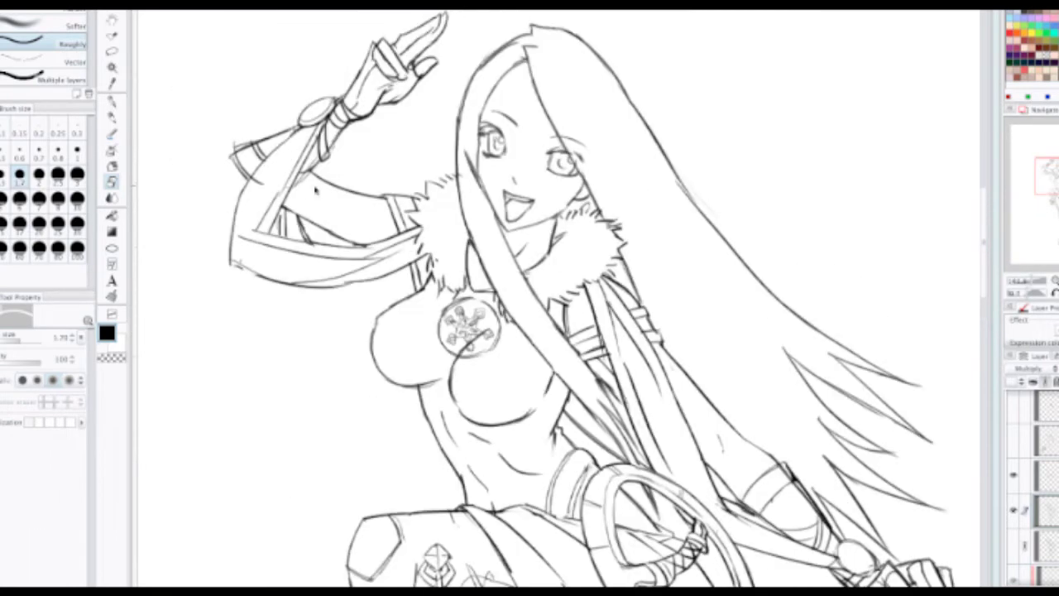
{"action": "scroll", "coordinate": [315, 190], "scroll_direction": "up", "scroll_amount": 2}
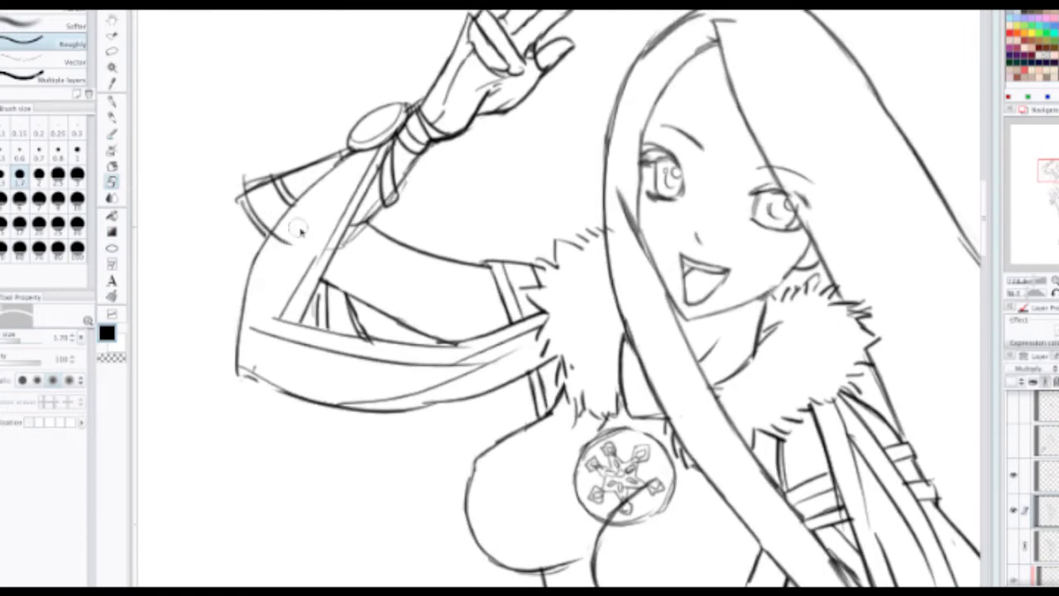
{"action": "left_click", "coordinate": [1047, 472]}
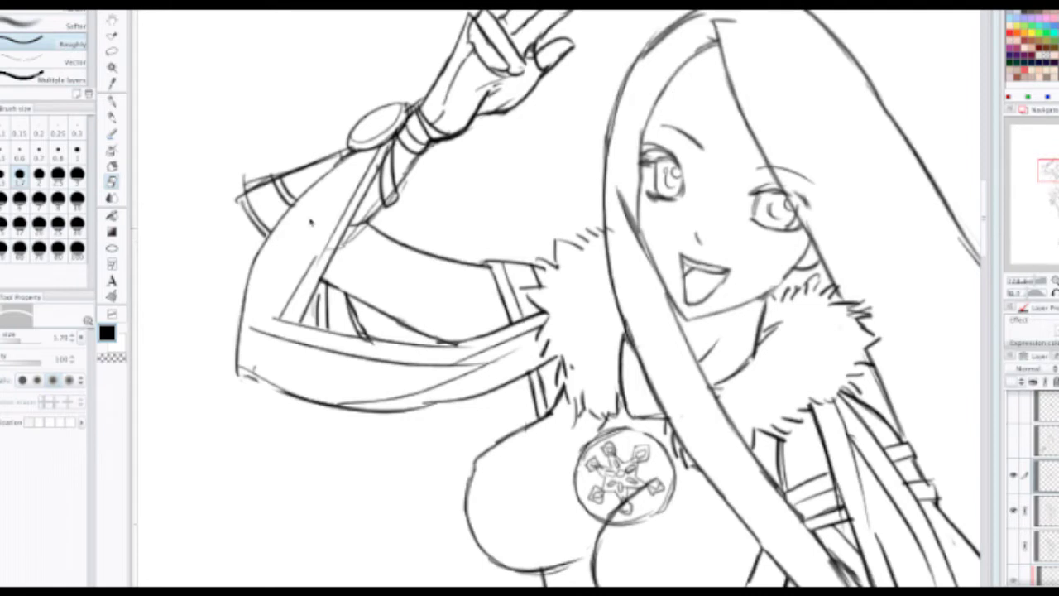
{"action": "left_click_drag", "start_coordinate": [310, 221], "coordinate": [375, 330]}
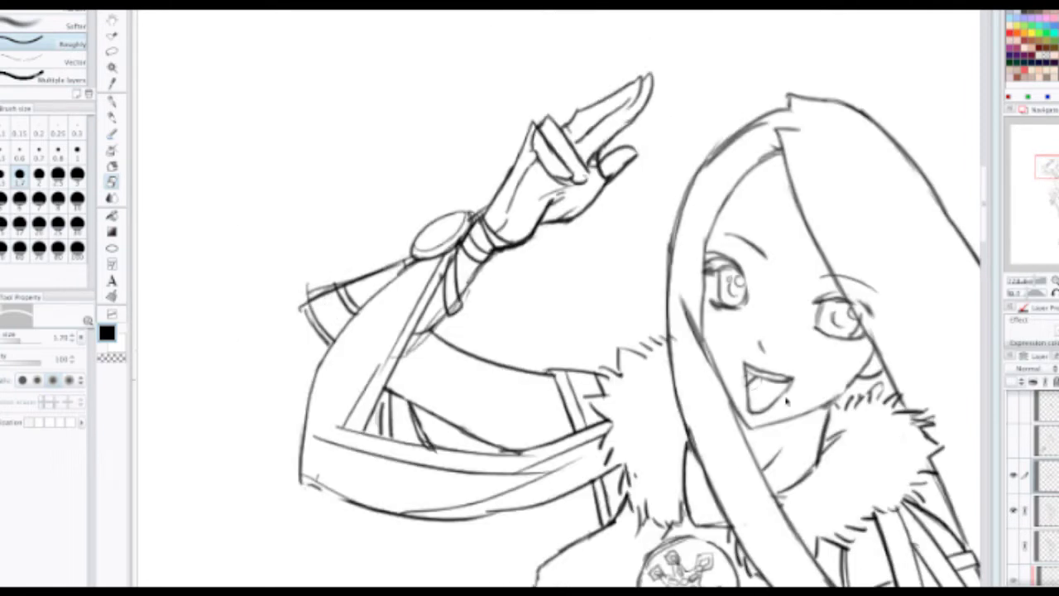
{"action": "left_click", "coordinate": [1044, 500]}
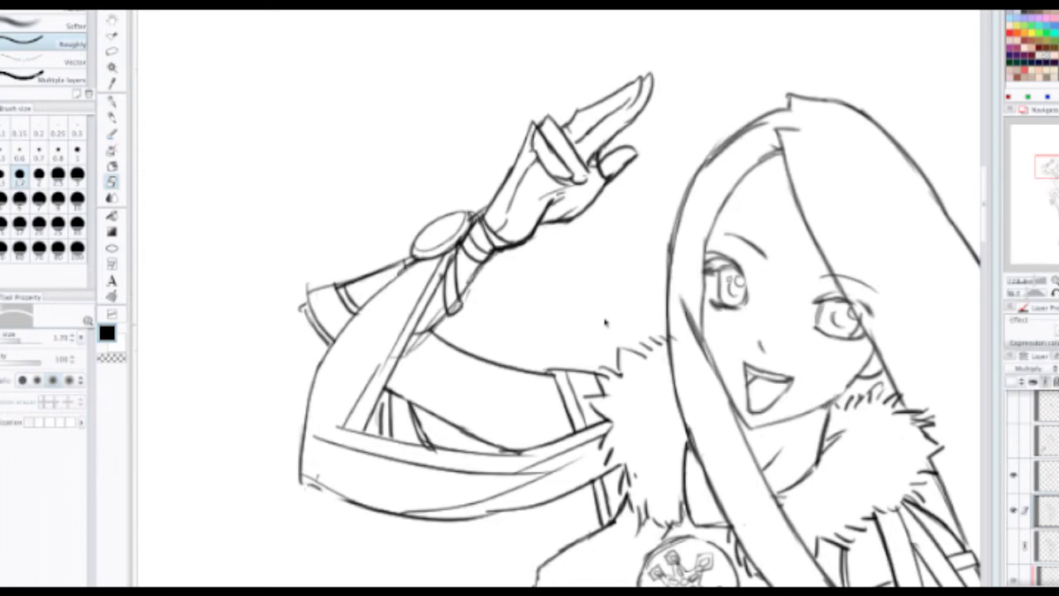
{"action": "left_click_drag", "start_coordinate": [579, 327], "coordinate": [372, 294]}
{"action": "left_click_drag", "start_coordinate": [486, 316], "coordinate": [693, 340]}
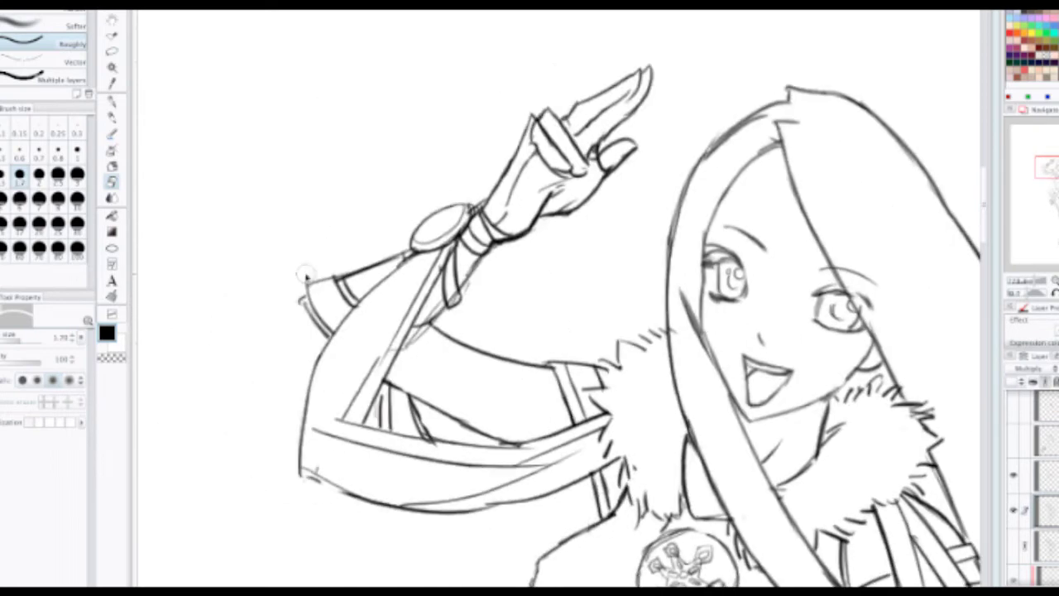
Step: Erase the overlapping lines around the lowered arm's wrist, where the sleeve meets the round ornament and hand
{"action": "scroll", "coordinate": [562, 213], "scroll_direction": "down", "scroll_amount": 4}
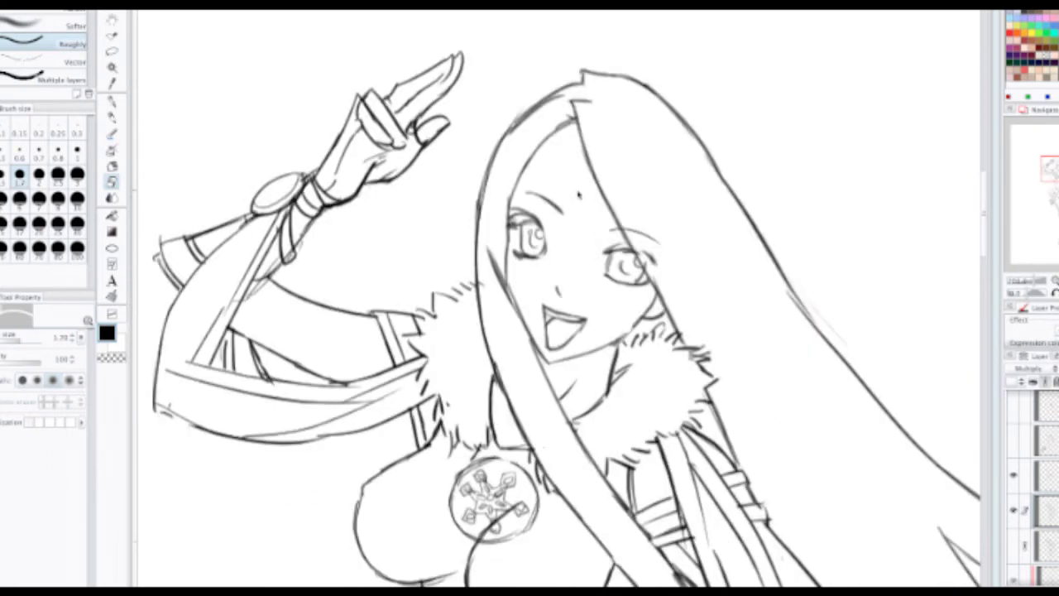
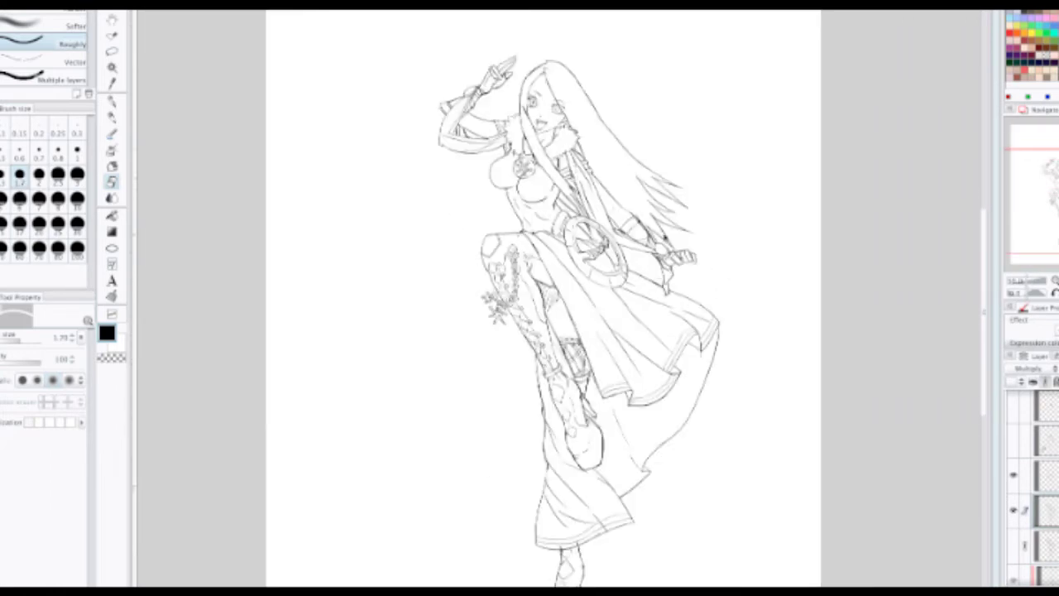
{"action": "scroll", "coordinate": [666, 238], "scroll_direction": "up", "scroll_amount": 5}
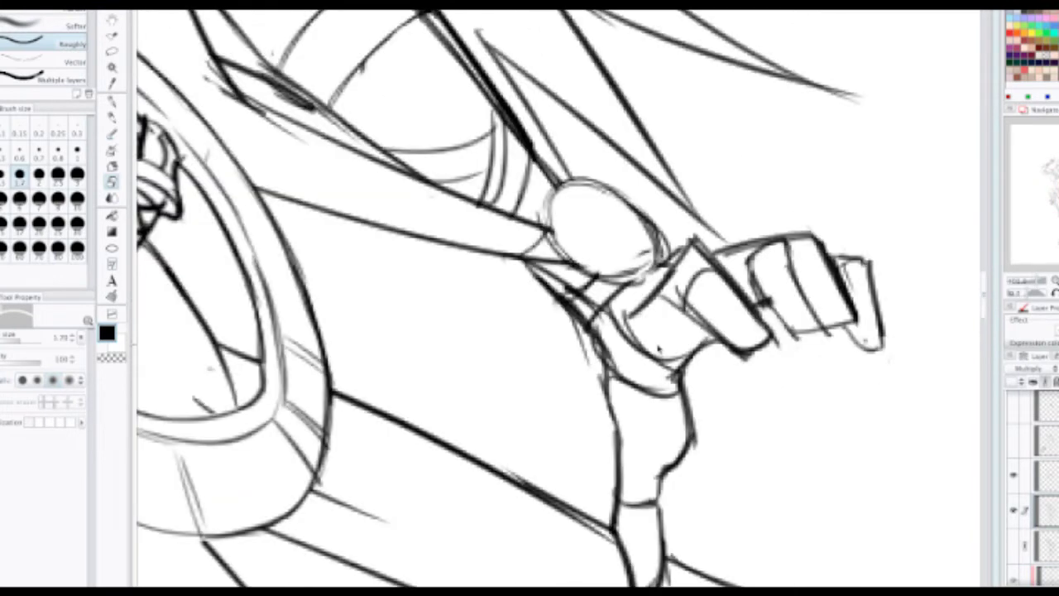
{"action": "scroll", "coordinate": [659, 348], "scroll_direction": "up", "scroll_amount": 2}
{"action": "left_click_drag", "start_coordinate": [593, 268], "coordinate": [589, 271]}
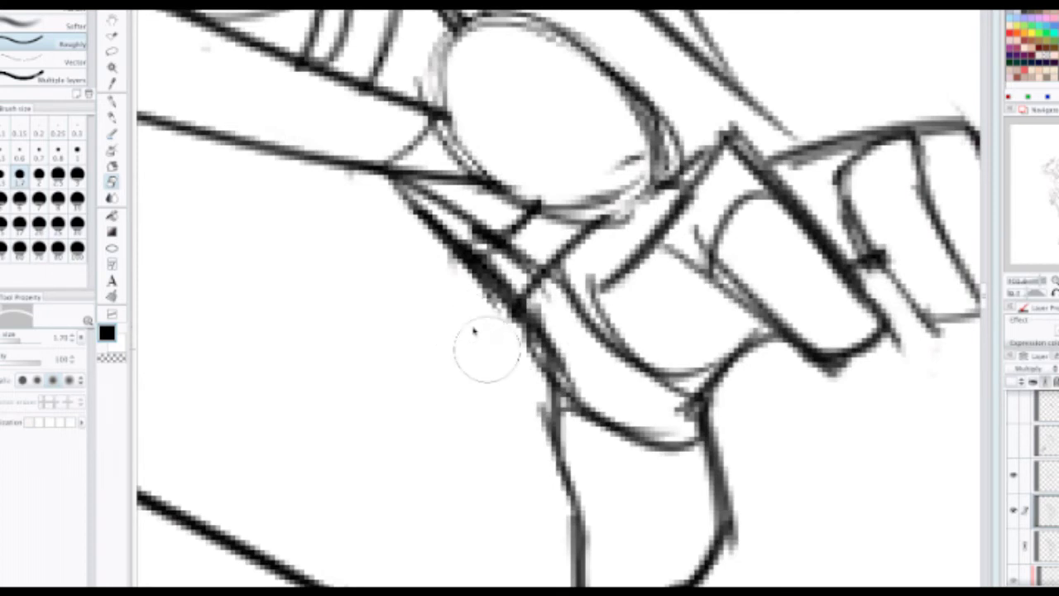
{"action": "scroll", "coordinate": [477, 319], "scroll_direction": "down", "scroll_amount": 2}
{"action": "left_click_drag", "start_coordinate": [411, 95], "coordinate": [451, 266]}
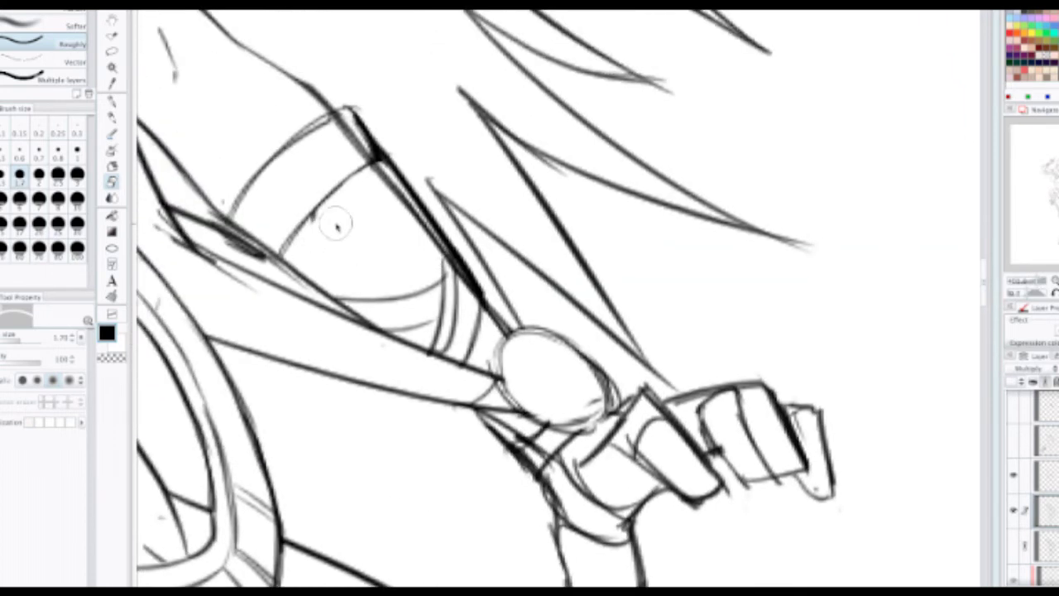
{"action": "scroll", "coordinate": [338, 231], "scroll_direction": "down", "scroll_amount": 2}
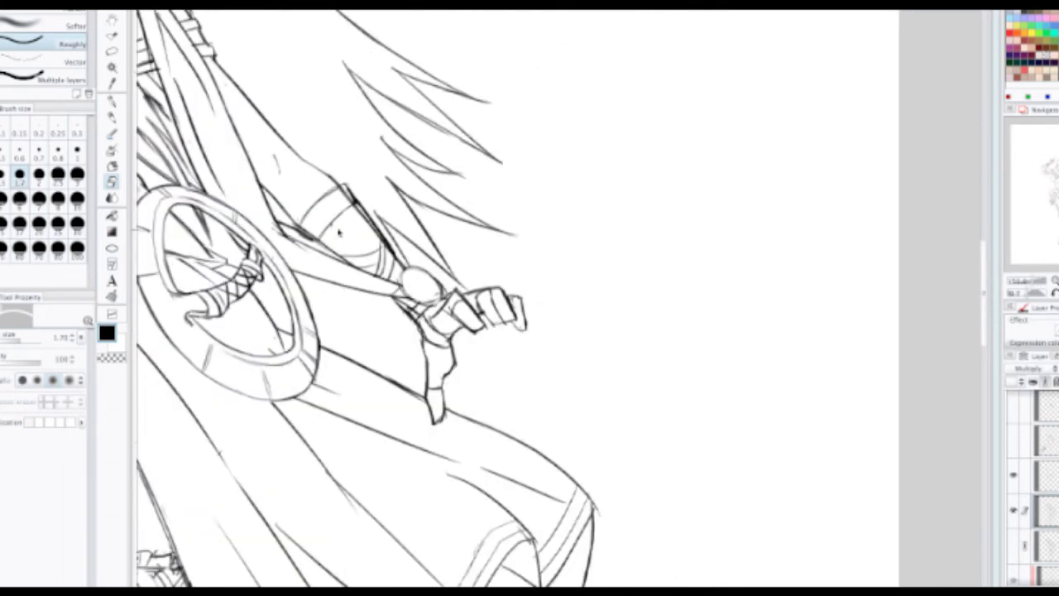
Step: Switch to the pencil and the Normal line art layer, and draw an inner ring inside the lowered wrist's round ornament
{"action": "left_click_drag", "start_coordinate": [339, 233], "coordinate": [334, 239]}
{"action": "left_click_drag", "start_coordinate": [413, 319], "coordinate": [410, 318]}
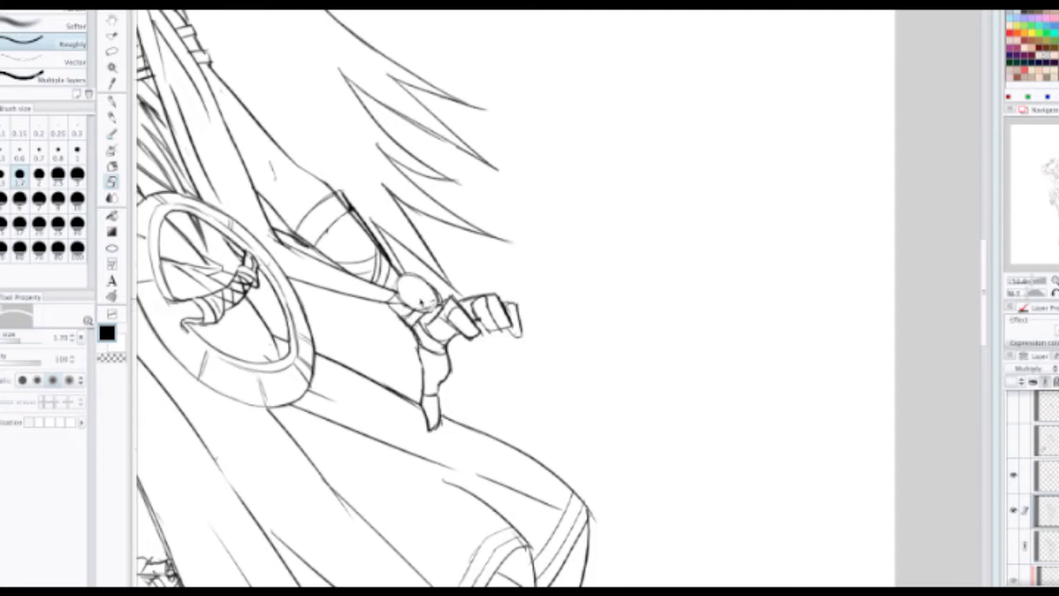
{"action": "left_click_drag", "start_coordinate": [413, 298], "coordinate": [442, 308]}
{"action": "key", "text": "p"}
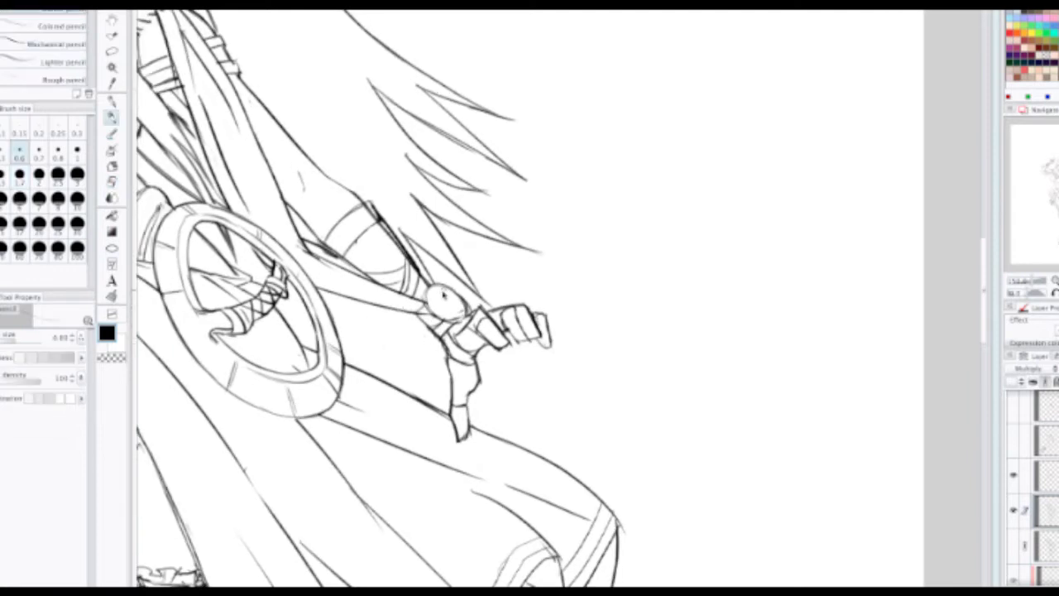
{"action": "left_click", "coordinate": [1044, 483]}
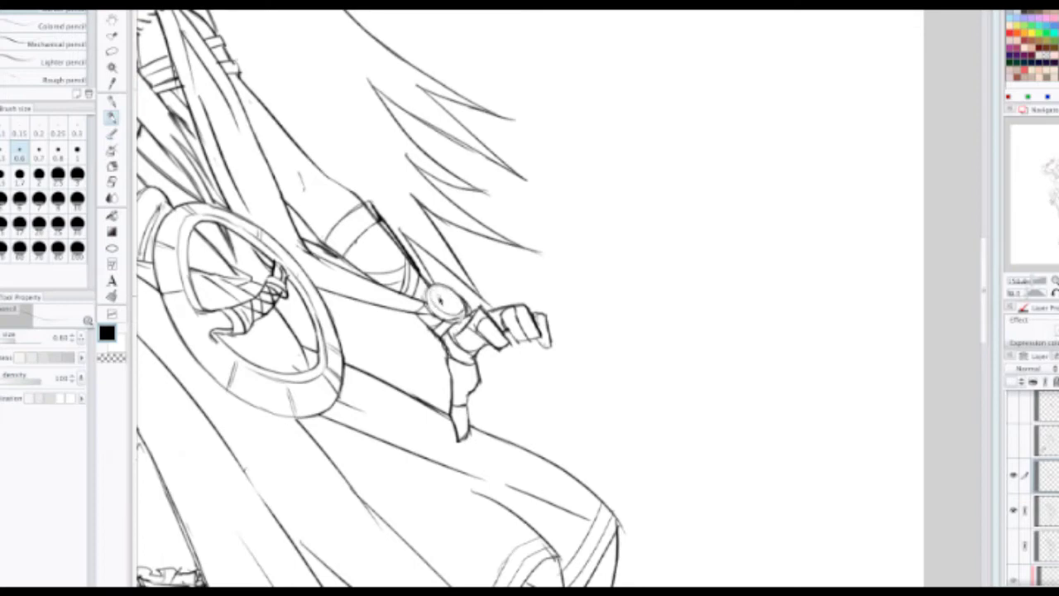
Step: Look over the upper body and the lowered arm for unfinished line art, returning to the Multiply layer
{"action": "scroll", "coordinate": [445, 288], "scroll_direction": "down", "scroll_amount": 2}
{"action": "left_click_drag", "start_coordinate": [354, 226], "coordinate": [450, 292]}
{"action": "scroll", "coordinate": [442, 266], "scroll_direction": "up", "scroll_amount": 1}
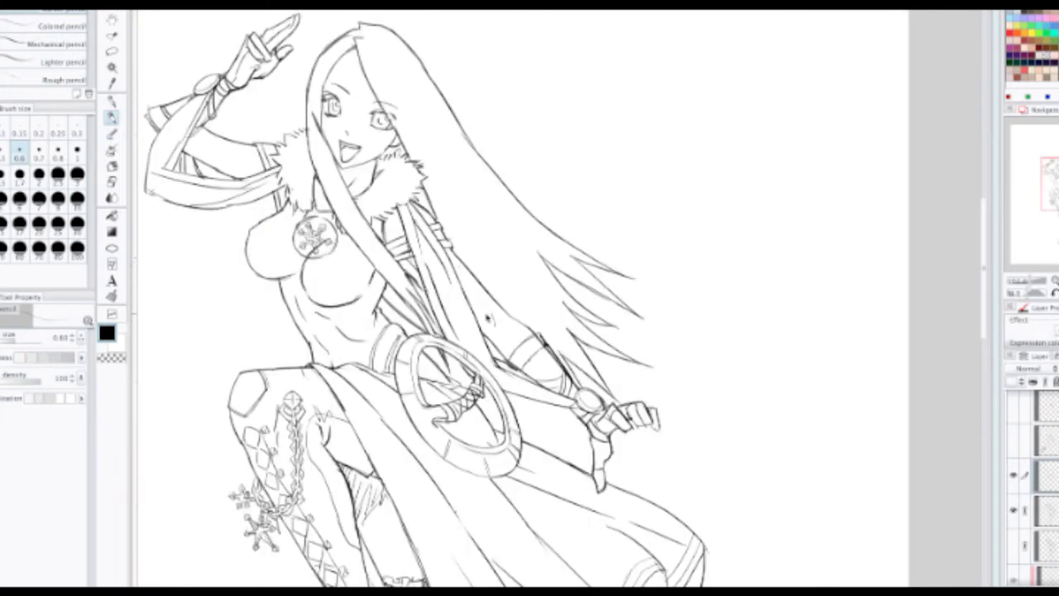
{"action": "key", "text": "e"}
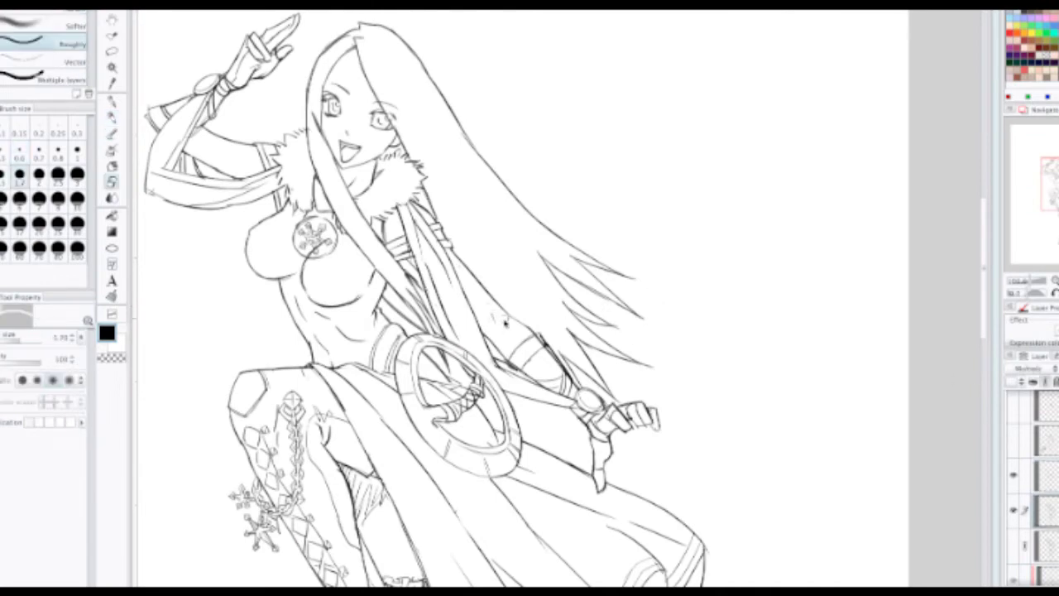
{"action": "key", "text": "p"}
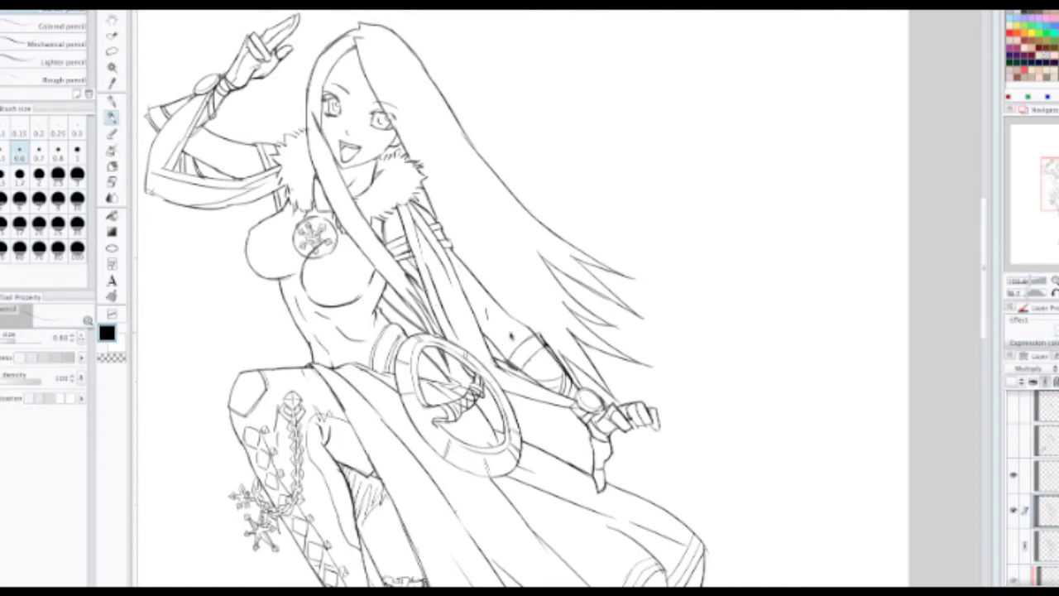
{"action": "scroll", "coordinate": [509, 314], "scroll_direction": "down", "scroll_amount": 1}
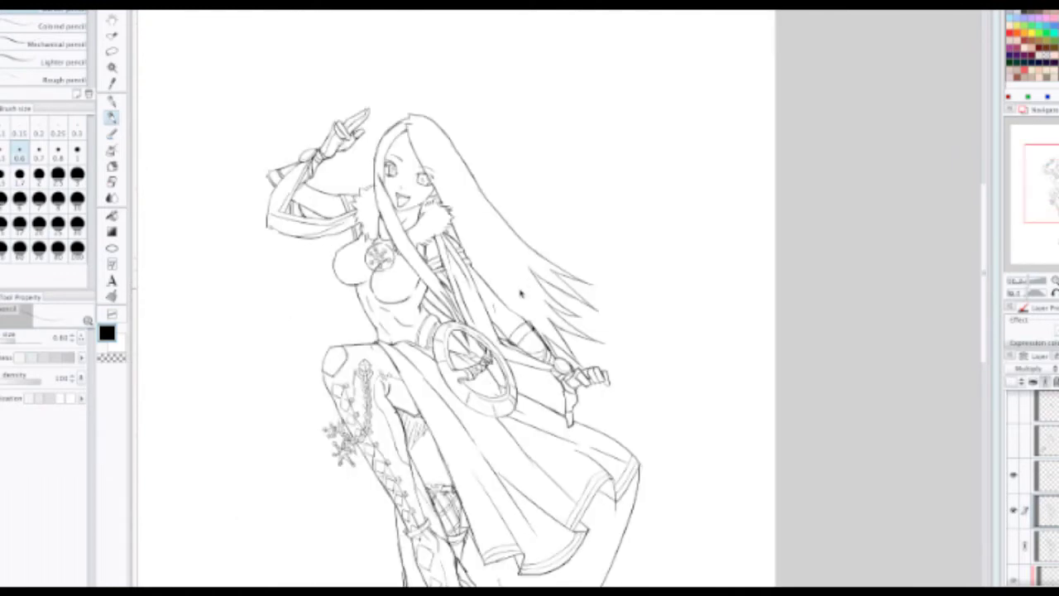
{"action": "scroll", "coordinate": [522, 293], "scroll_direction": "up", "scroll_amount": 1}
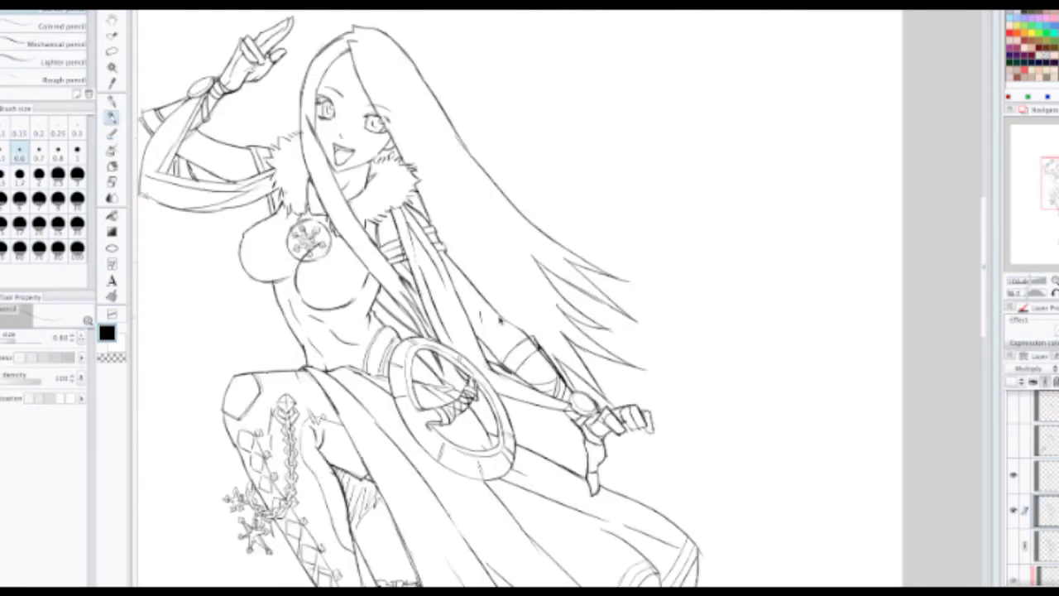
{"action": "scroll", "coordinate": [498, 312], "scroll_direction": "up", "scroll_amount": 1}
{"action": "scroll", "coordinate": [510, 329], "scroll_direction": "down", "scroll_amount": 2}
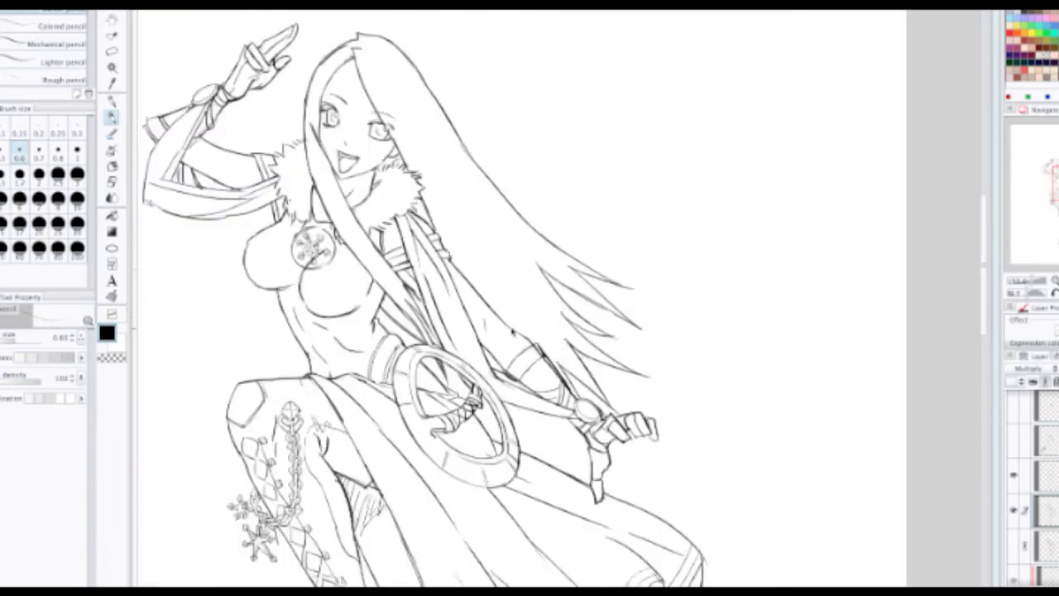
Step: Draw a small curved ornament with the pencil on the waist band beside the large round buckle
{"action": "left_click_drag", "start_coordinate": [498, 320], "coordinate": [500, 287]}
{"action": "scroll", "coordinate": [397, 281], "scroll_direction": "up", "scroll_amount": 2}
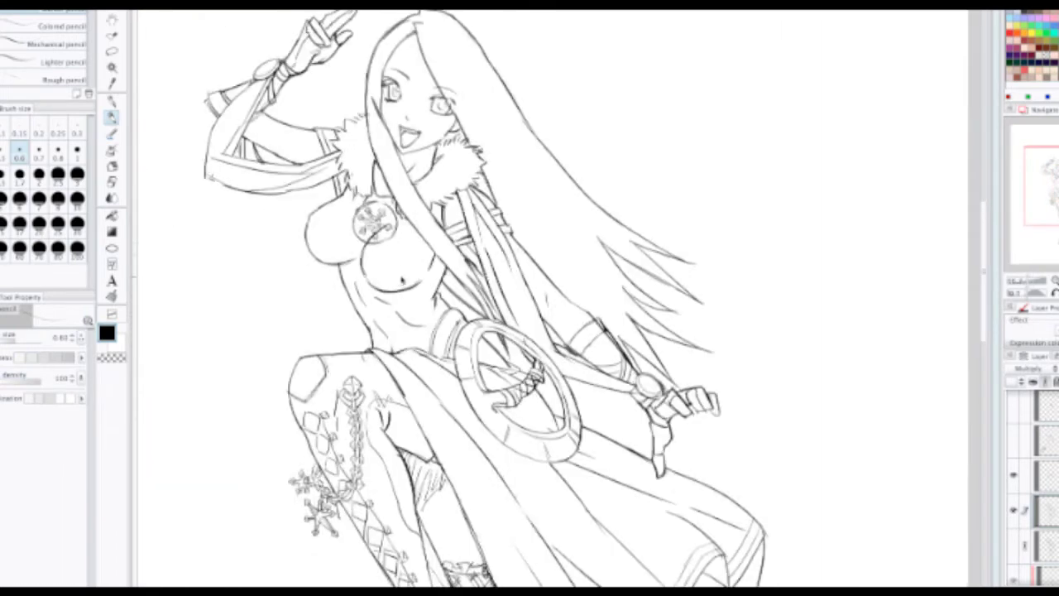
{"action": "key", "text": "b"}
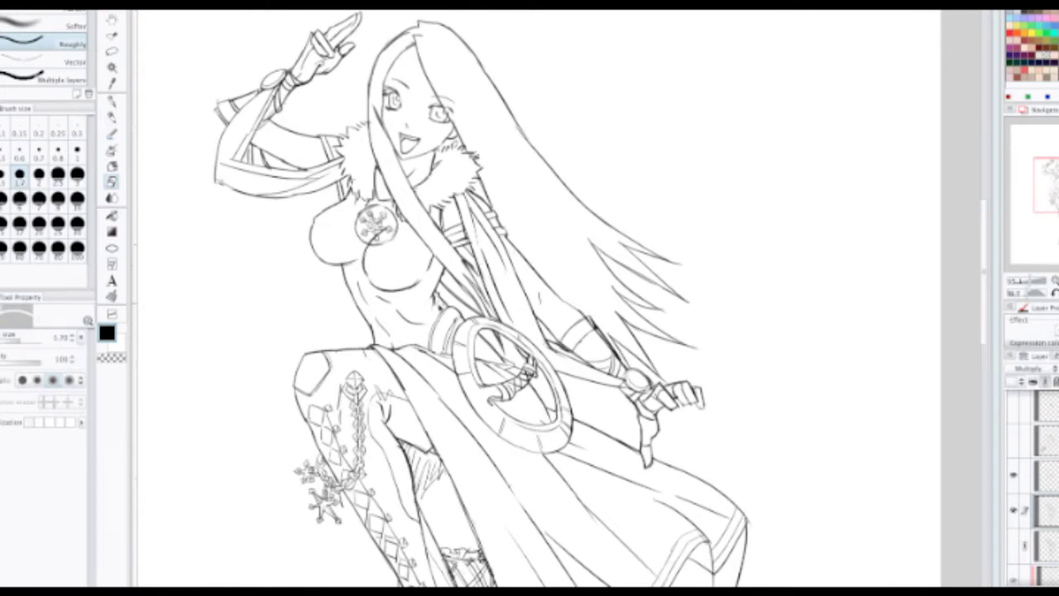
{"action": "key", "text": "p"}
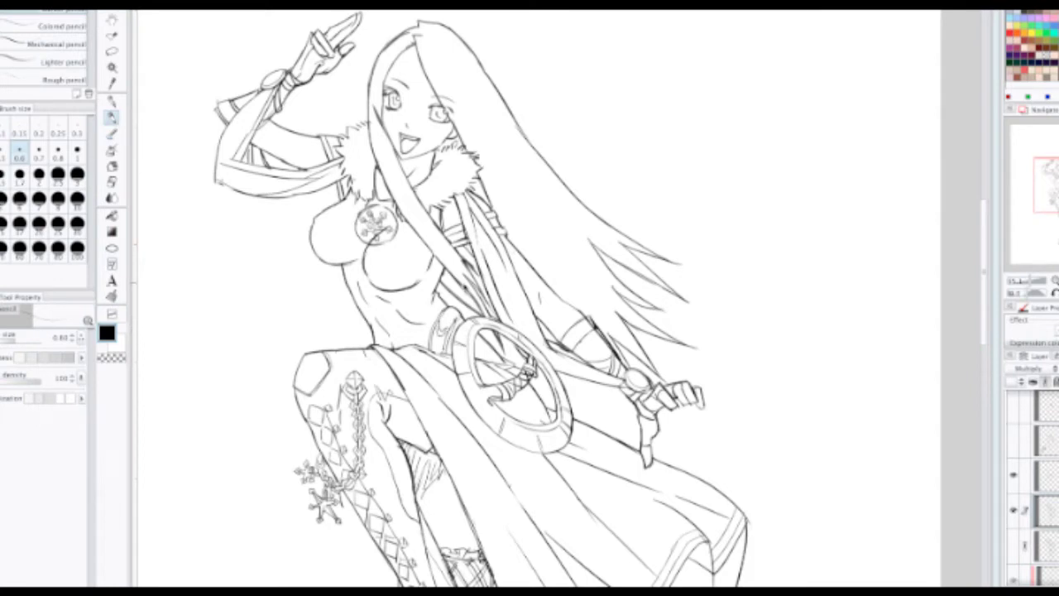
Step: Examine the line art from the upper body and round buckle down to the skirt and boots
{"action": "scroll", "coordinate": [465, 286], "scroll_direction": "down", "scroll_amount": 2}
{"action": "left_click_drag", "start_coordinate": [473, 262], "coordinate": [478, 154]}
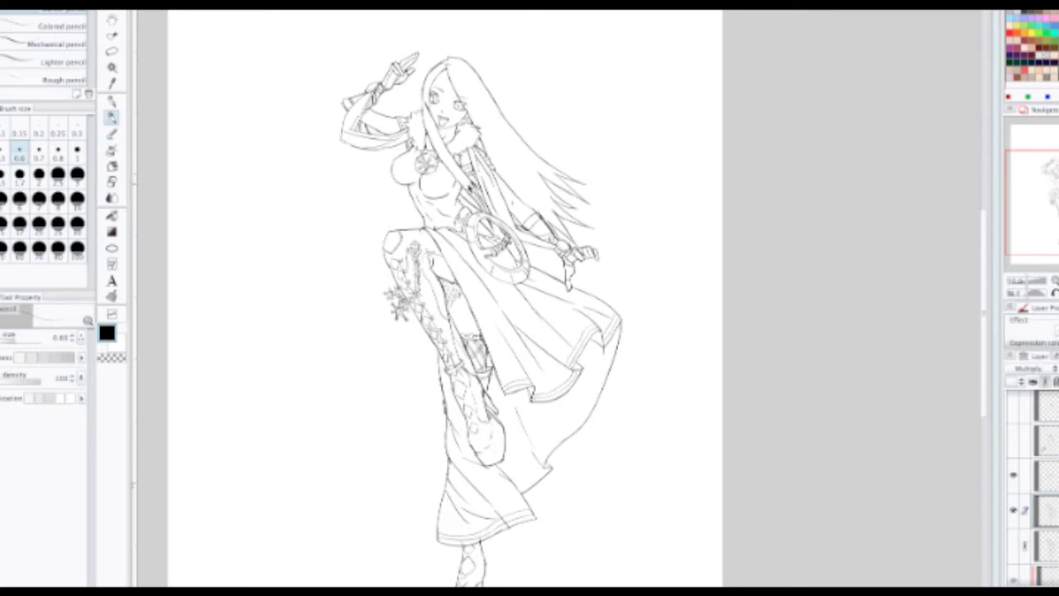
{"action": "scroll", "coordinate": [472, 188], "scroll_direction": "down", "scroll_amount": 1}
{"action": "mouse_move", "coordinate": [471, 251]}
{"action": "left_mouse_down"}
{"action": "mouse_move", "coordinate": [456, 211]}
{"action": "mouse_move", "coordinate": [455, 248]}
{"action": "left_mouse_up"}
{"action": "scroll", "coordinate": [458, 216], "scroll_direction": "up", "scroll_amount": 1}
{"action": "scroll", "coordinate": [462, 217], "scroll_direction": "up", "scroll_amount": 1}
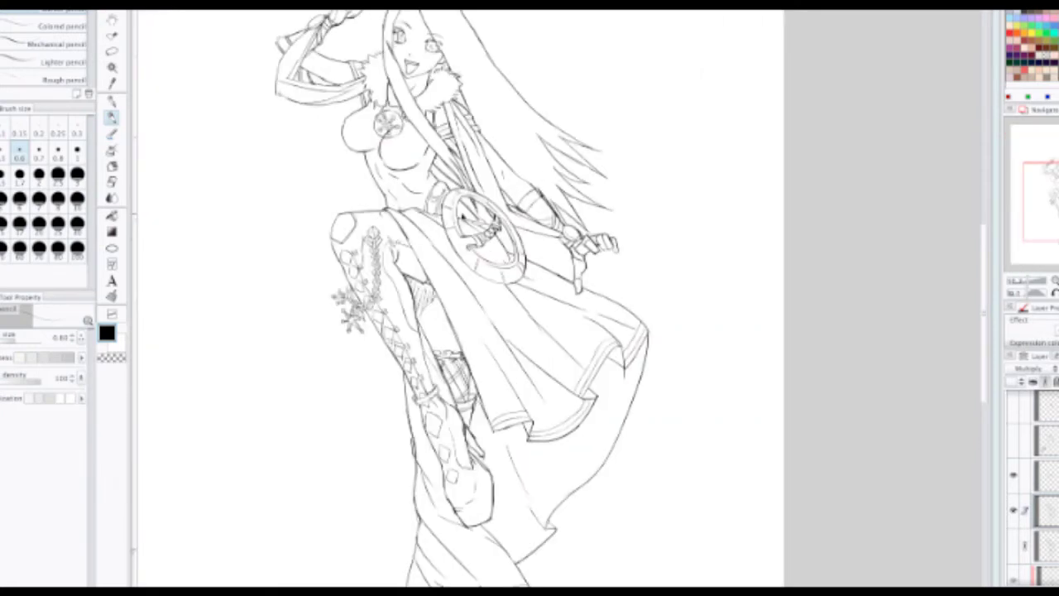
{"action": "scroll", "coordinate": [464, 206], "scroll_direction": "up", "scroll_amount": 3}
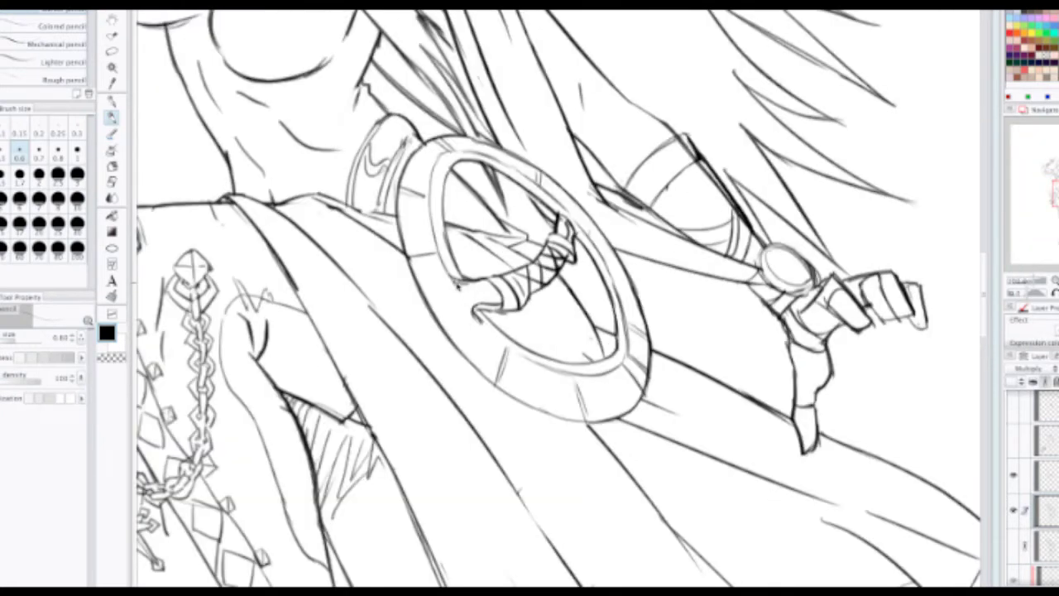
{"action": "mouse_move", "coordinate": [459, 284]}
{"action": "left_mouse_down"}
{"action": "mouse_move", "coordinate": [480, 318]}
{"action": "mouse_move", "coordinate": [515, 249]}
{"action": "mouse_move", "coordinate": [511, 221]}
{"action": "left_mouse_up"}
{"action": "scroll", "coordinate": [532, 224], "scroll_direction": "down", "scroll_amount": 2}
{"action": "scroll", "coordinate": [510, 221], "scroll_direction": "down", "scroll_amount": 1}
{"action": "scroll", "coordinate": [486, 298], "scroll_direction": "down", "scroll_amount": 5}
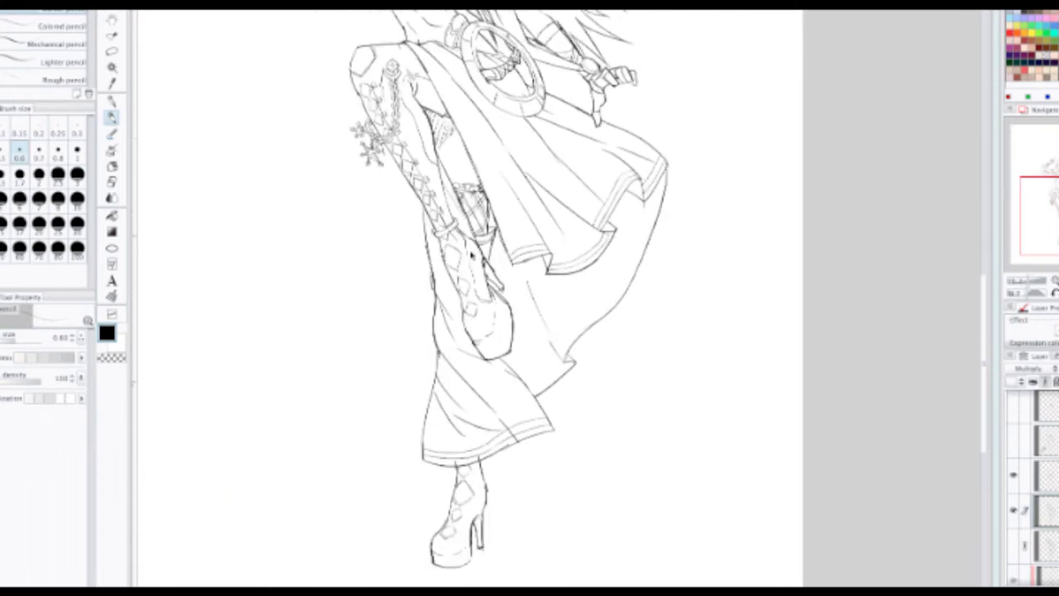
Step: Switch to the eraser and clean the stray line ends along the lower skirt hem above the standing boot
{"action": "key", "text": "e"}
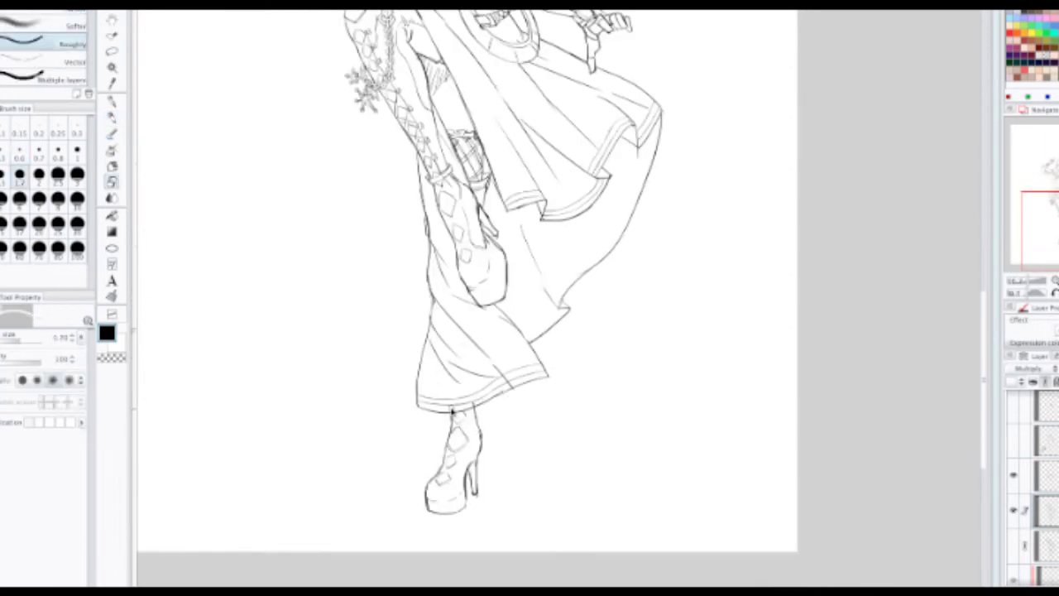
{"action": "scroll", "coordinate": [463, 407], "scroll_direction": "up", "scroll_amount": 3}
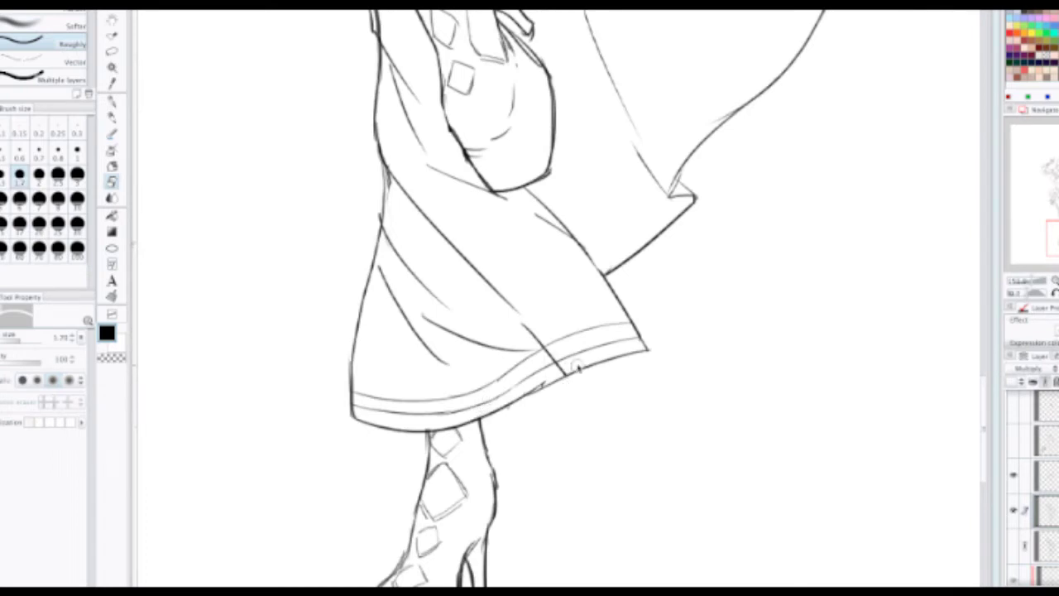
{"action": "scroll", "coordinate": [577, 366], "scroll_direction": "down", "scroll_amount": 1}
{"action": "left_click_drag", "start_coordinate": [569, 310], "coordinate": [568, 379]}
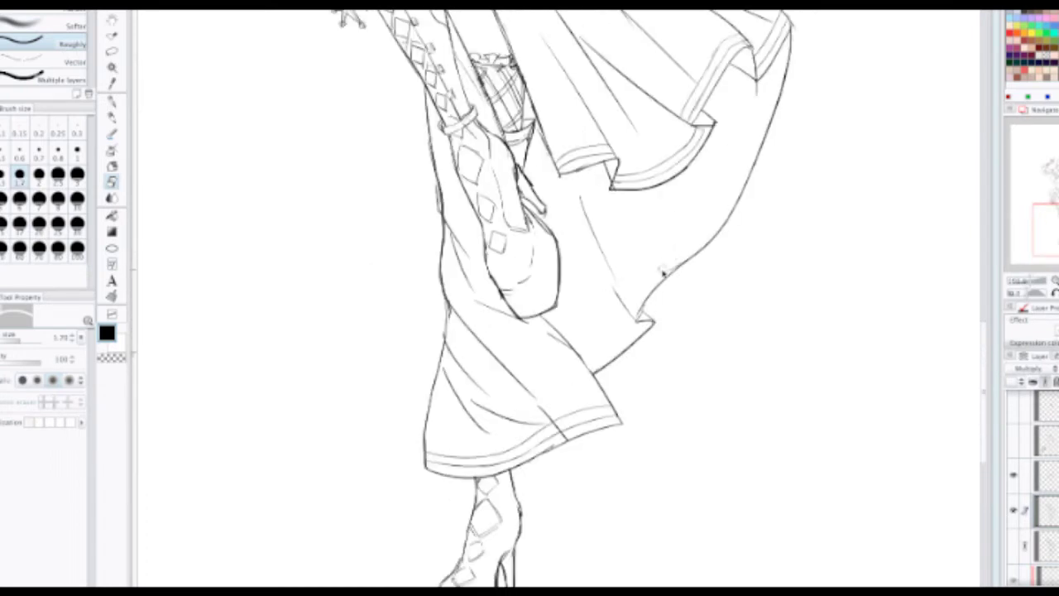
{"action": "scroll", "coordinate": [677, 246], "scroll_direction": "down", "scroll_amount": 2}
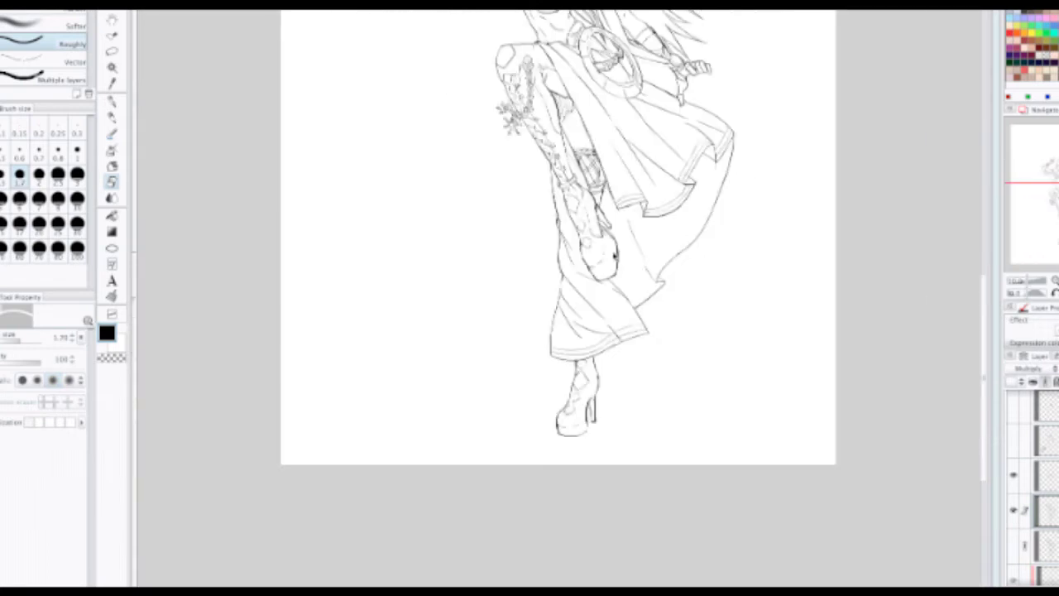
{"action": "scroll", "coordinate": [610, 249], "scroll_direction": "up", "scroll_amount": 1}
{"action": "left_click_drag", "start_coordinate": [606, 248], "coordinate": [604, 490]}
{"action": "scroll", "coordinate": [584, 258], "scroll_direction": "down", "scroll_amount": 2}
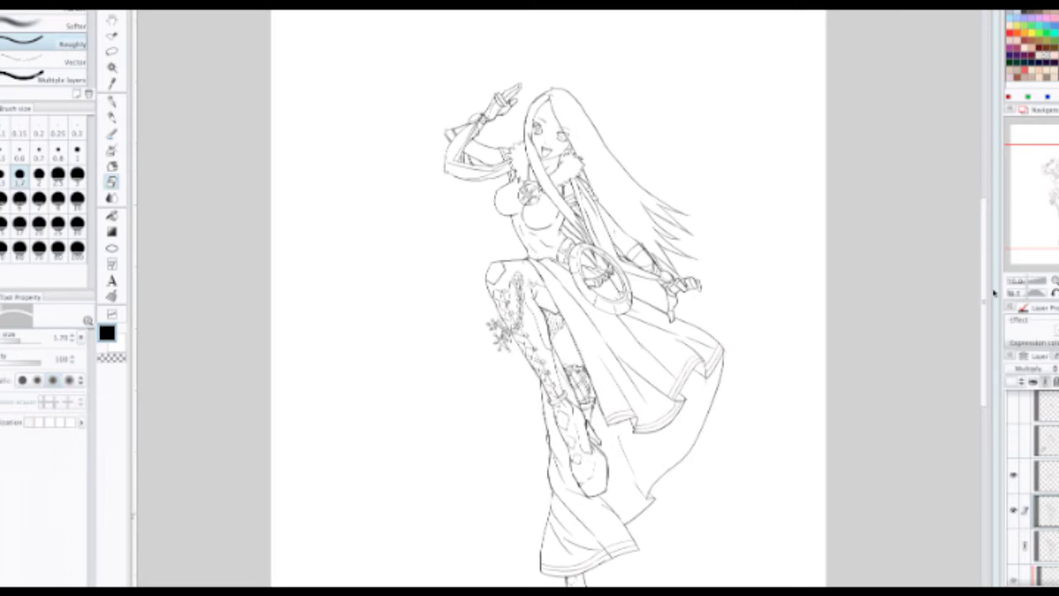
Step: Look over the full figure's line art and search through the layer stack for the colour layers
{"action": "left_click_drag", "start_coordinate": [1043, 194], "coordinate": [1043, 211]}
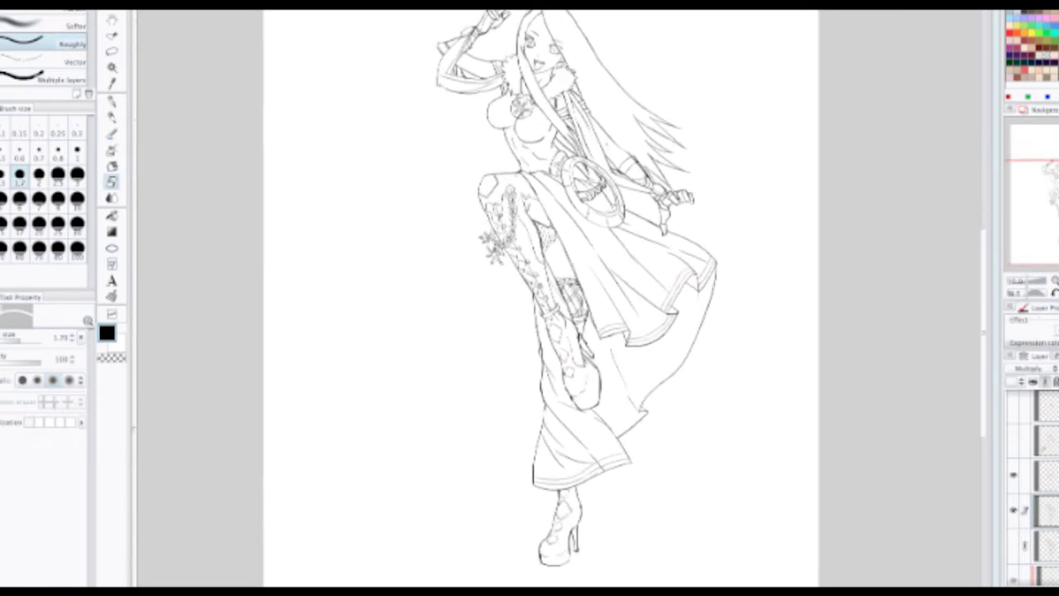
{"action": "scroll", "coordinate": [1042, 489], "scroll_direction": "down", "scroll_amount": 3}
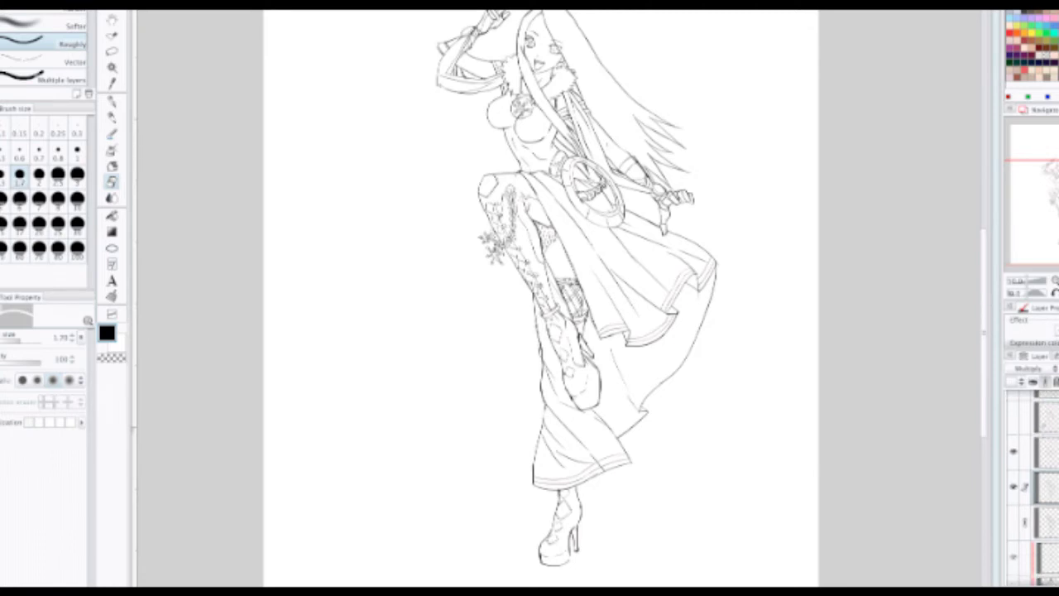
{"action": "scroll", "coordinate": [1041, 488], "scroll_direction": "down", "scroll_amount": 8}
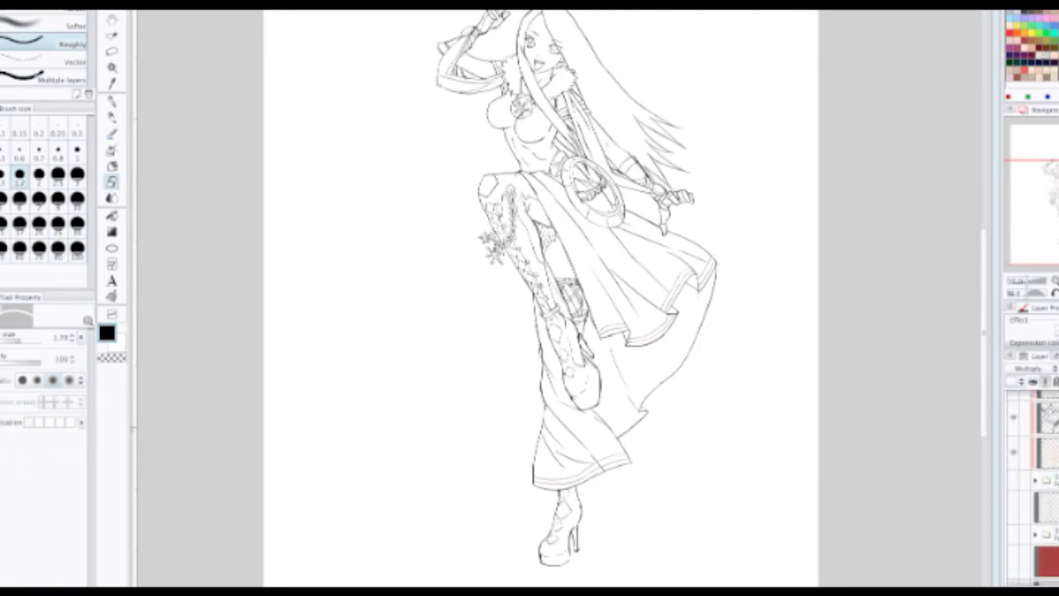
{"action": "scroll", "coordinate": [1041, 489], "scroll_direction": "up", "scroll_amount": 3}
{"action": "scroll", "coordinate": [1035, 488], "scroll_direction": "down", "scroll_amount": 5}
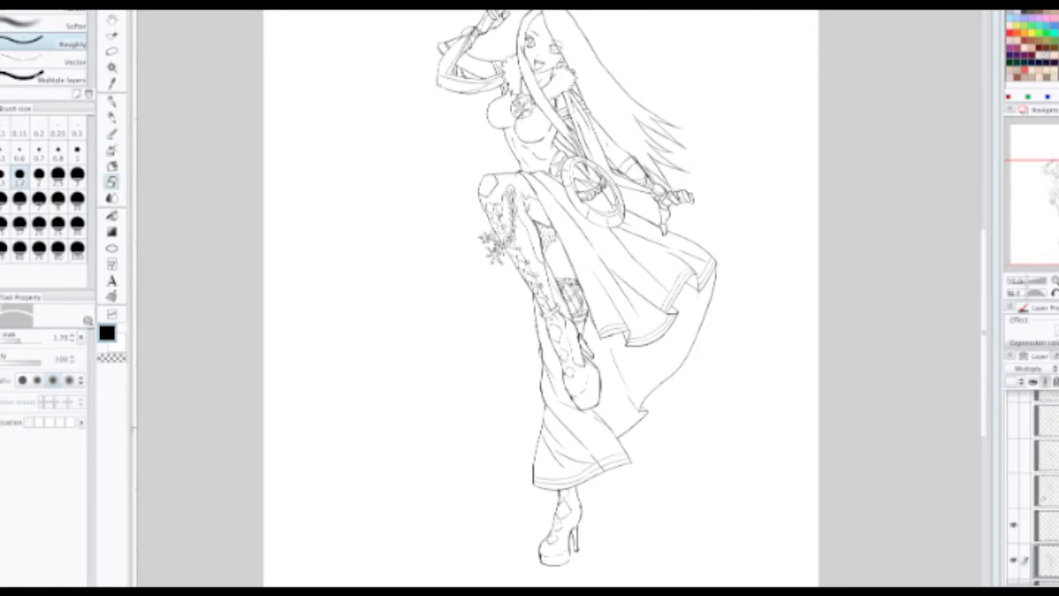
{"action": "scroll", "coordinate": [1034, 489], "scroll_direction": "up", "scroll_amount": 4}
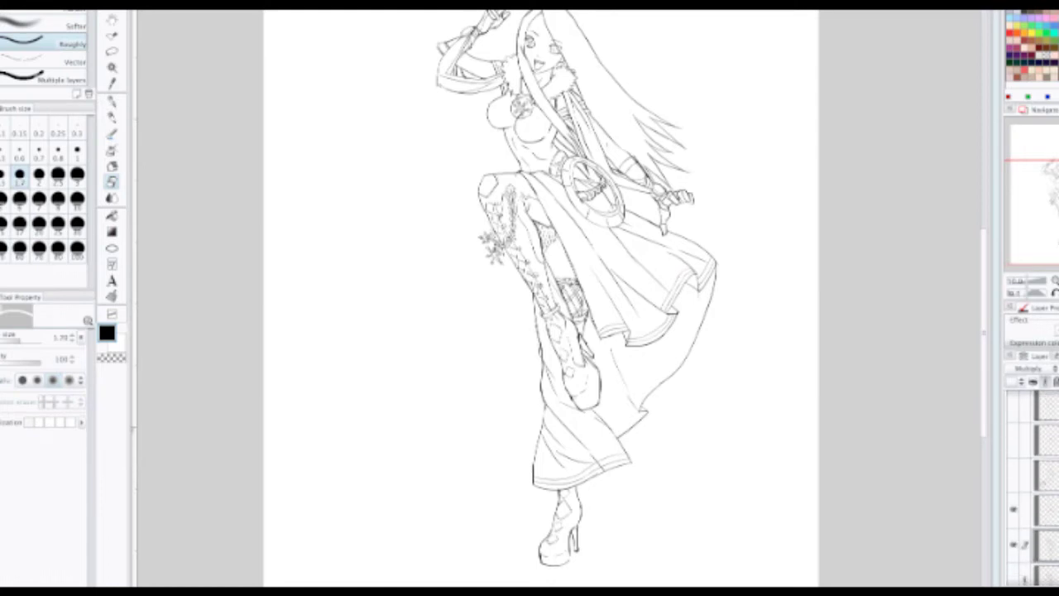
{"action": "scroll", "coordinate": [1035, 488], "scroll_direction": "down", "scroll_amount": 3}
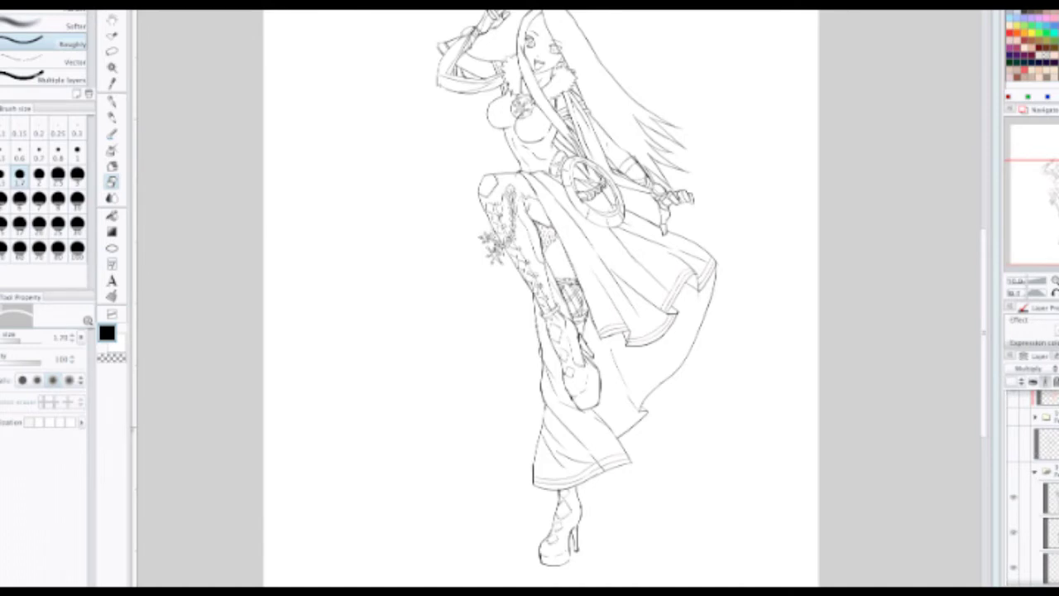
{"action": "scroll", "coordinate": [1033, 488], "scroll_direction": "down", "scroll_amount": 10}
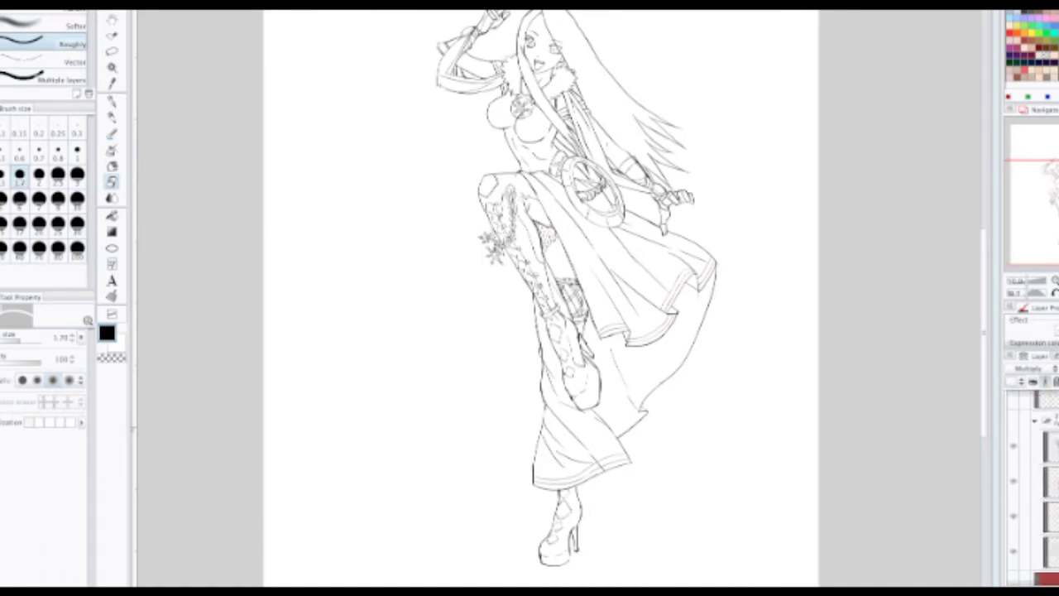
{"action": "scroll", "coordinate": [1035, 488], "scroll_direction": "down", "scroll_amount": 2}
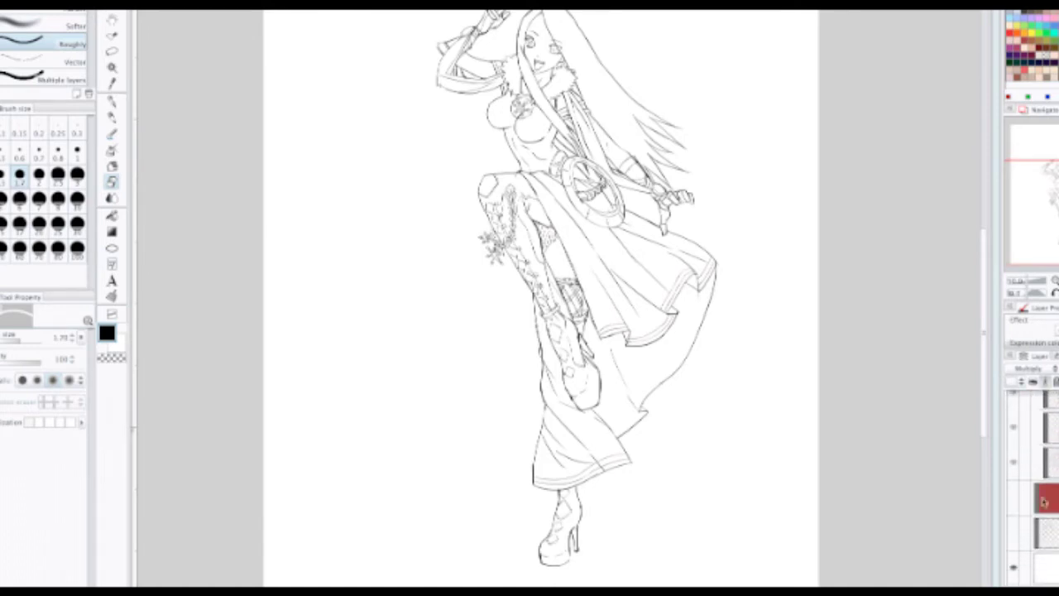
{"action": "left_click", "coordinate": [1015, 498]}
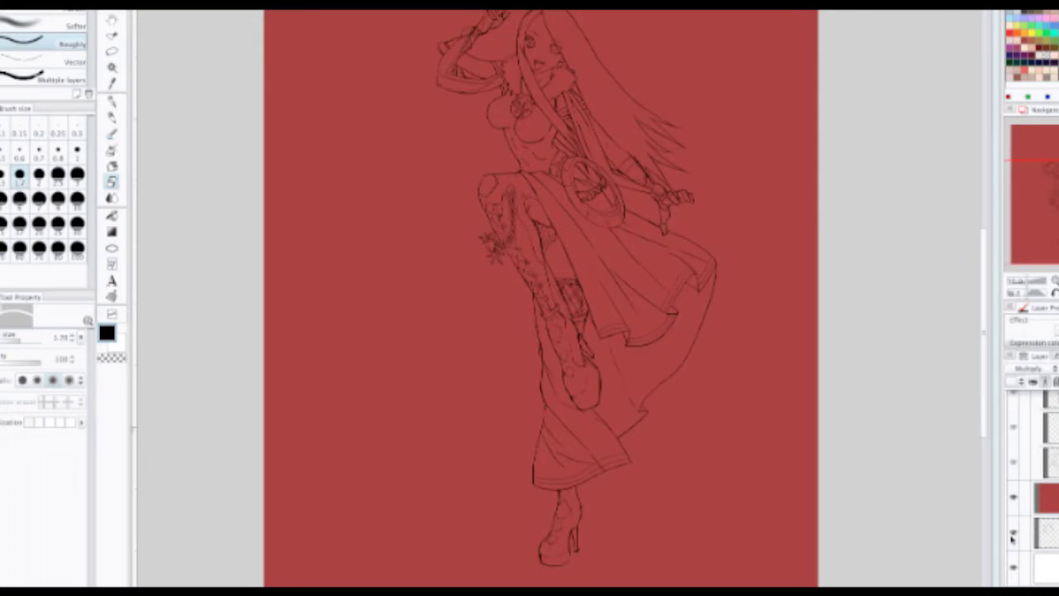
{"action": "left_click", "coordinate": [1015, 498]}
{"action": "left_click", "coordinate": [1013, 532]}
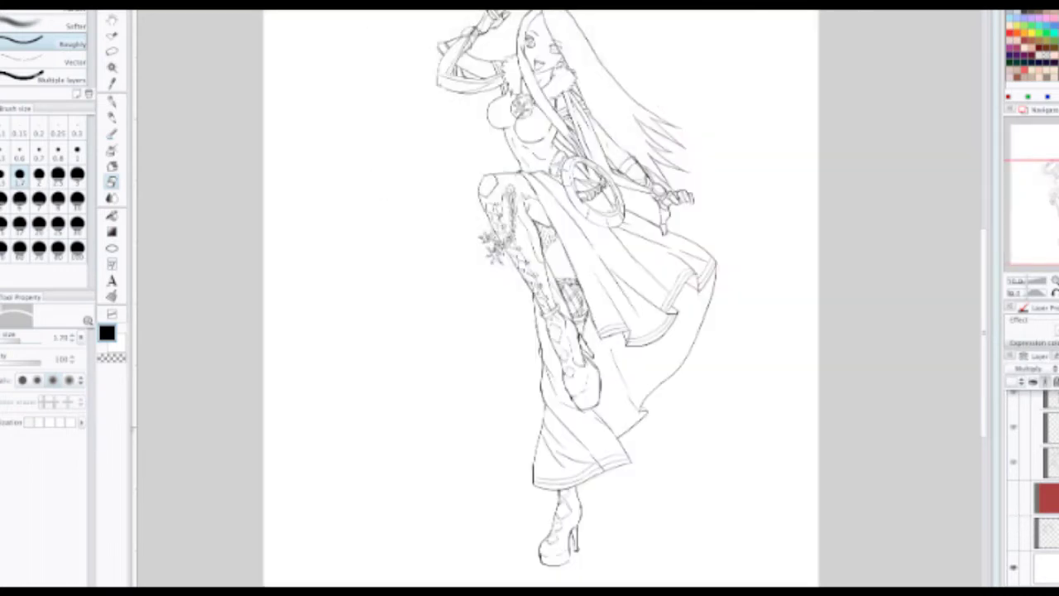
Step: Show the layer folder holding the character's colours and the snowflake background
{"action": "scroll", "coordinate": [1034, 488], "scroll_direction": "up", "scroll_amount": 10}
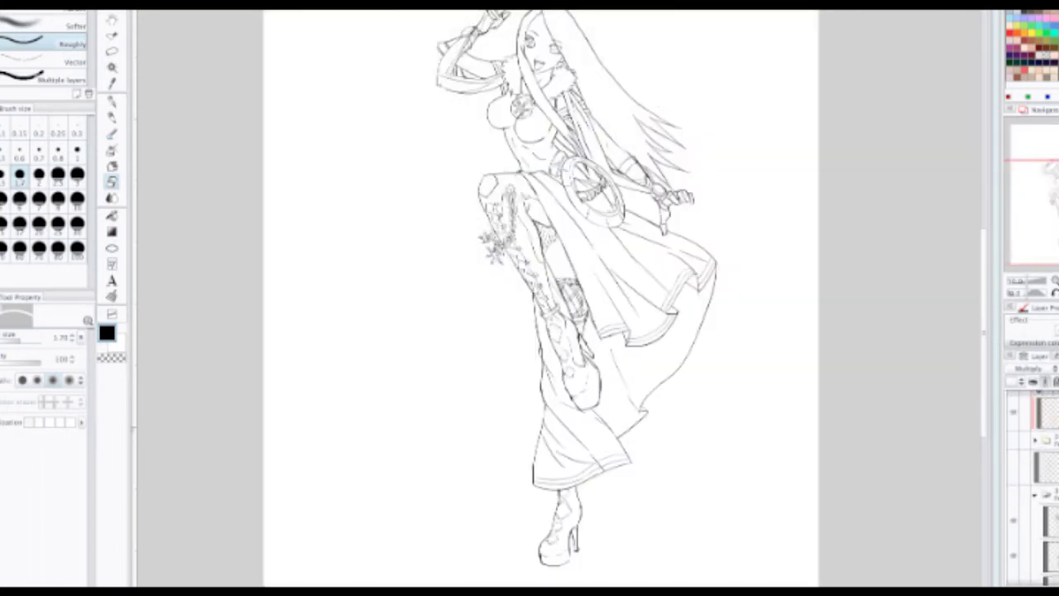
{"action": "scroll", "coordinate": [1035, 488], "scroll_direction": "up", "scroll_amount": 1}
{"action": "left_click", "coordinate": [1037, 499]}
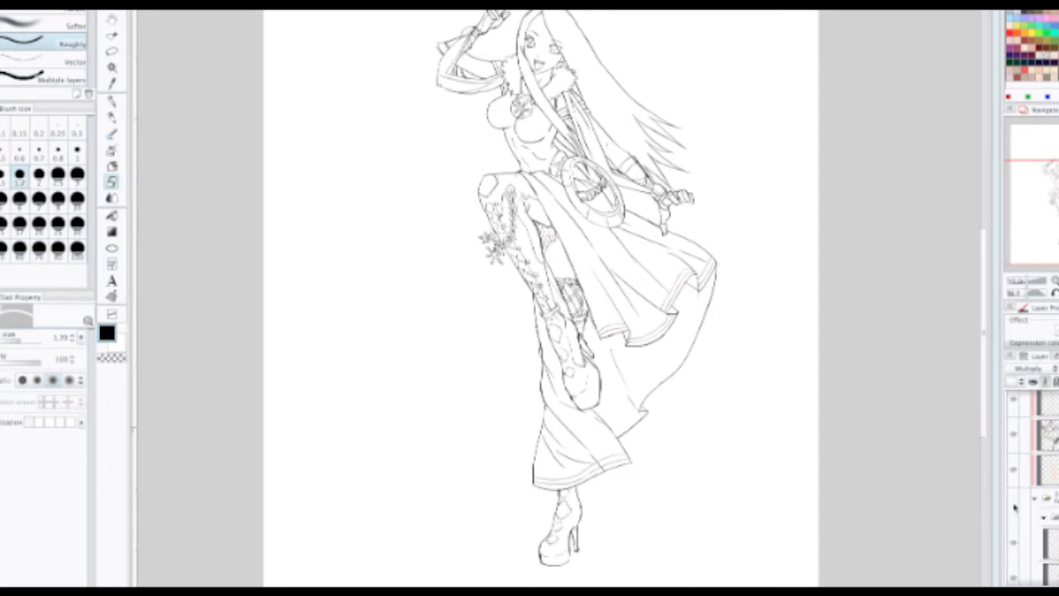
{"action": "left_click", "coordinate": [1014, 499]}
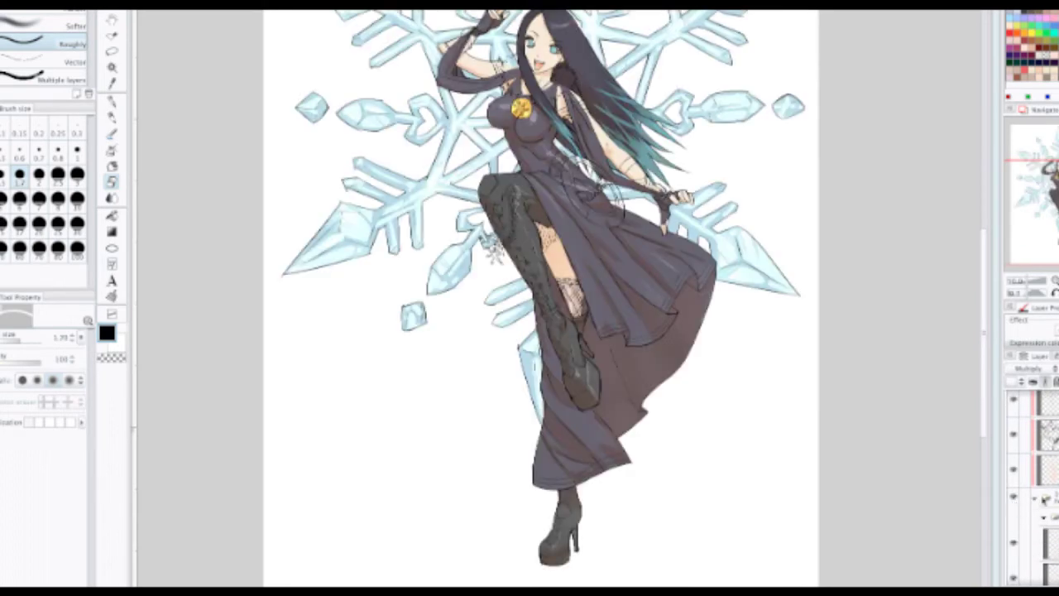
Step: Hide the shading and line layers directly above the colour folder so the figure shows flat colours
{"action": "scroll", "coordinate": [1031, 488], "scroll_direction": "down", "scroll_amount": 10}
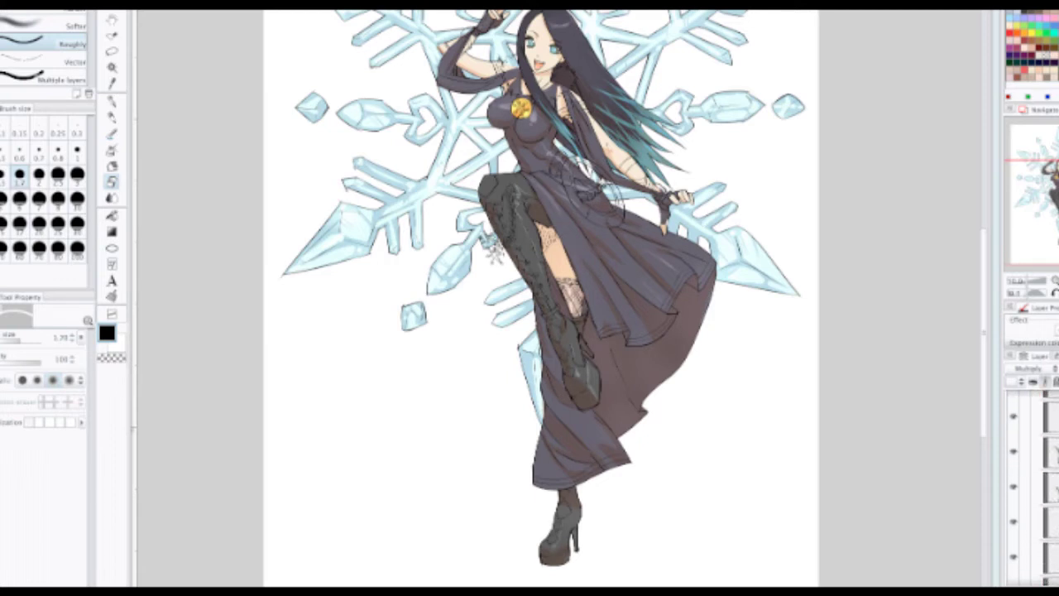
{"action": "scroll", "coordinate": [1045, 488], "scroll_direction": "up", "scroll_amount": 3}
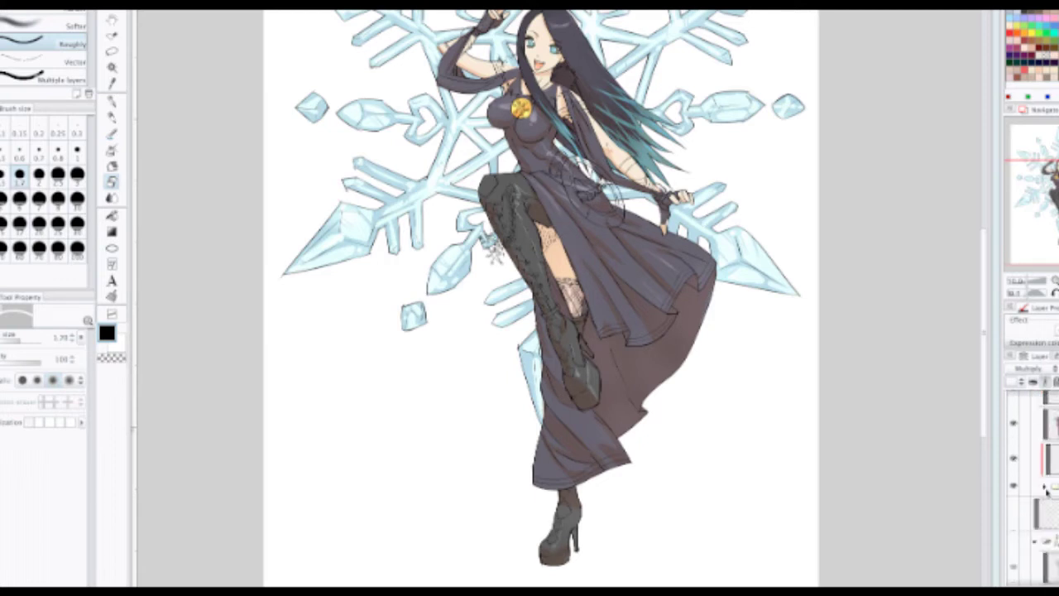
{"action": "scroll", "coordinate": [1033, 488], "scroll_direction": "down", "scroll_amount": 5}
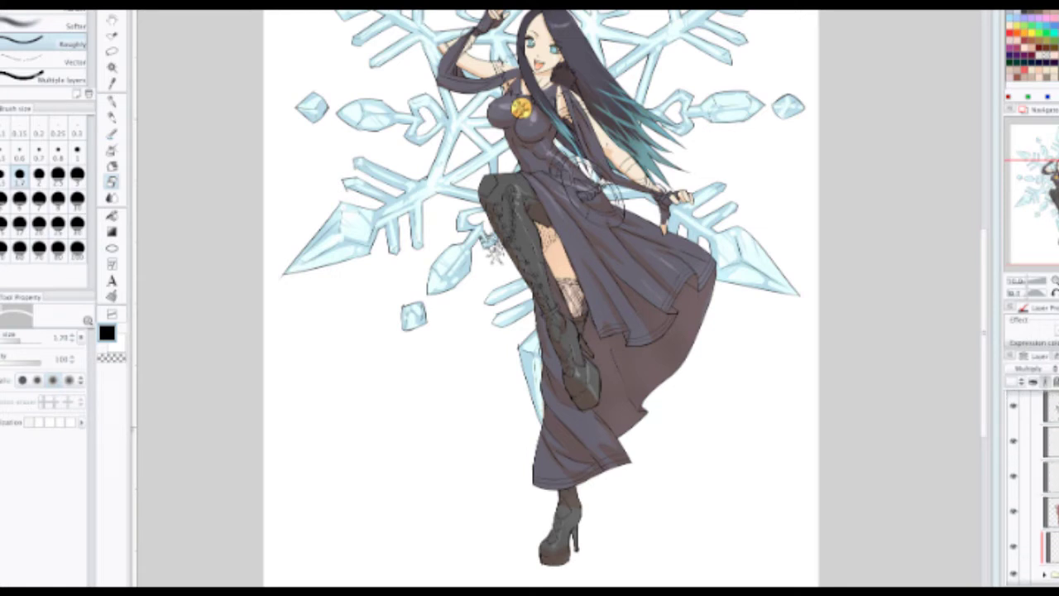
{"action": "scroll", "coordinate": [1033, 488], "scroll_direction": "up", "scroll_amount": 1}
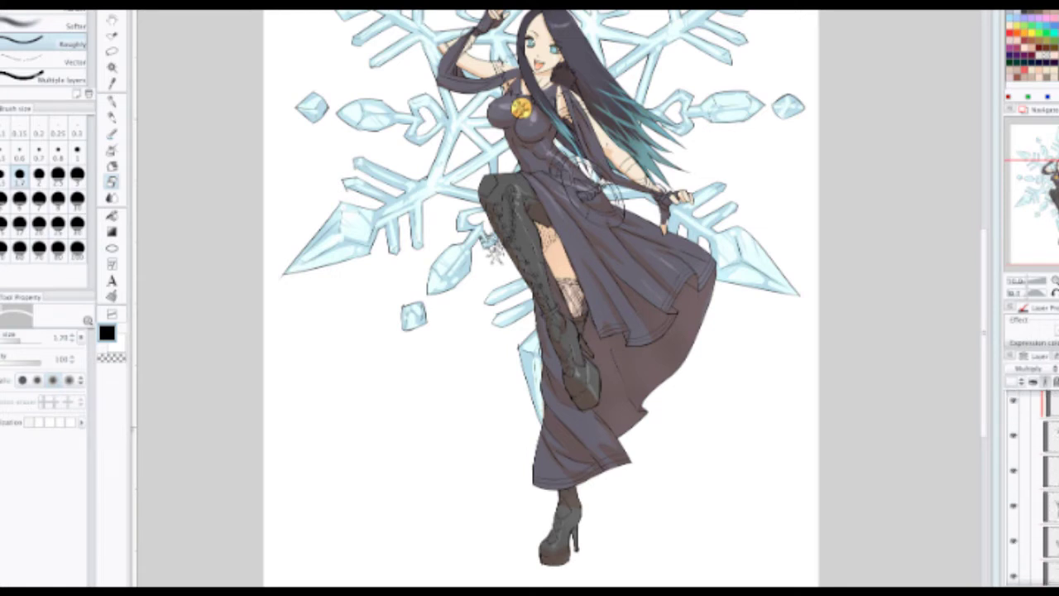
{"action": "scroll", "coordinate": [1025, 458], "scroll_direction": "up", "scroll_amount": 3}
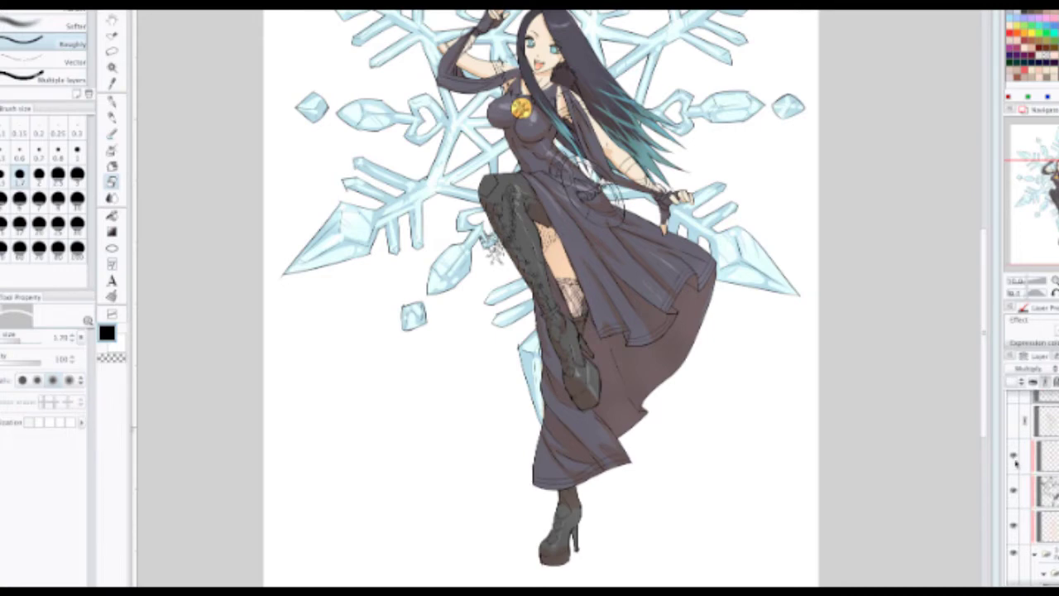
{"action": "left_click", "coordinate": [1012, 517]}
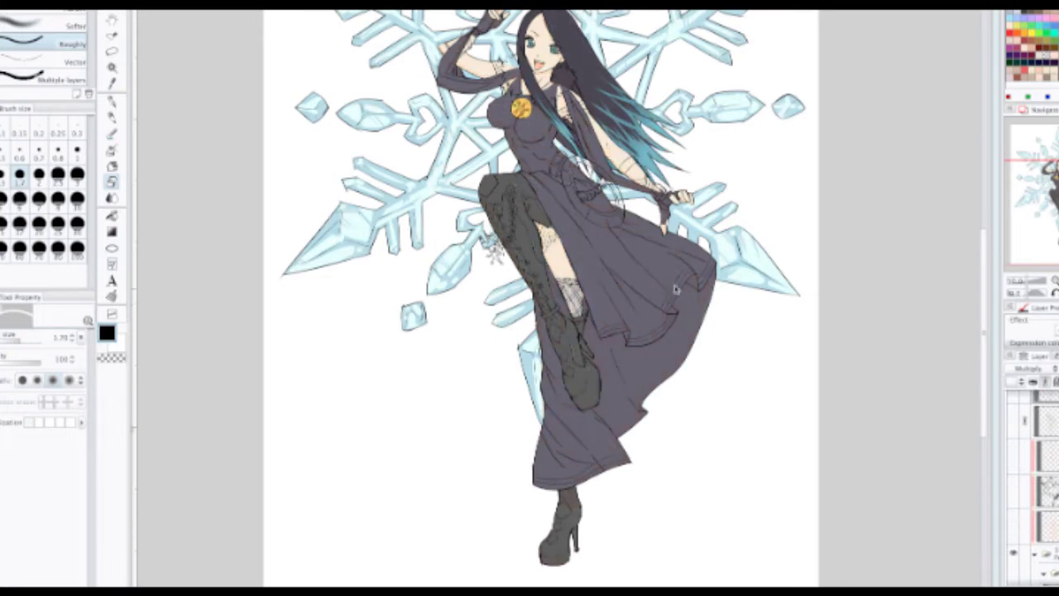
Step: Sample the grey-purple colour of the dress near the round buckle
{"action": "scroll", "coordinate": [632, 200], "scroll_direction": "up", "scroll_amount": 3}
{"action": "left_click_drag", "start_coordinate": [620, 243], "coordinate": [638, 445]}
{"action": "scroll", "coordinate": [558, 302], "scroll_direction": "up", "scroll_amount": 3}
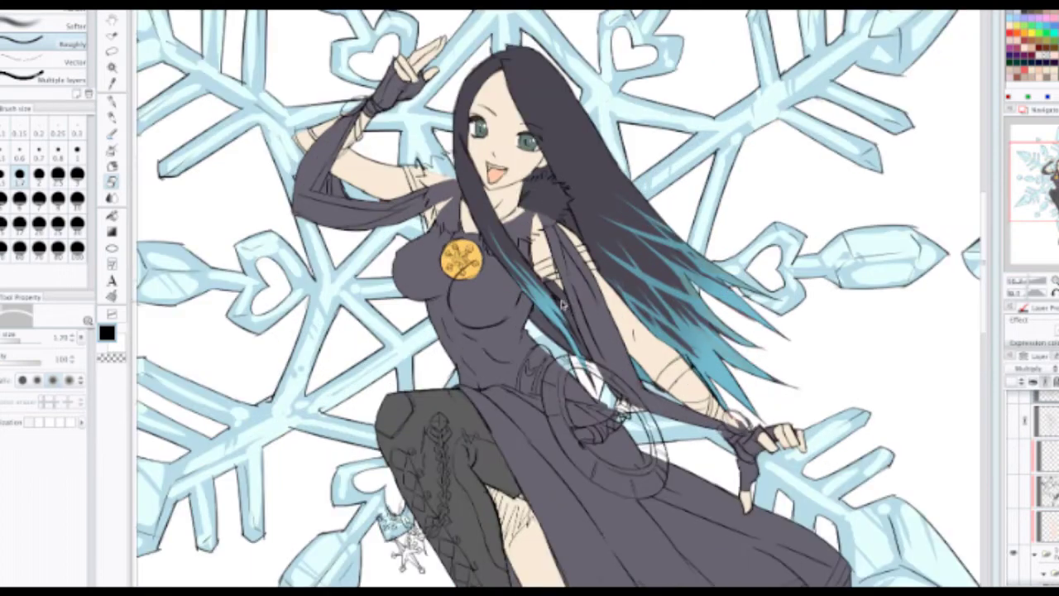
{"action": "left_click_drag", "start_coordinate": [589, 385], "coordinate": [587, 342]}
{"action": "scroll", "coordinate": [578, 298], "scroll_direction": "down", "scroll_amount": 1}
{"action": "left_click", "coordinate": [600, 369], "text": "alt"}
{"action": "scroll", "coordinate": [586, 342], "scroll_direction": "up", "scroll_amount": 2}
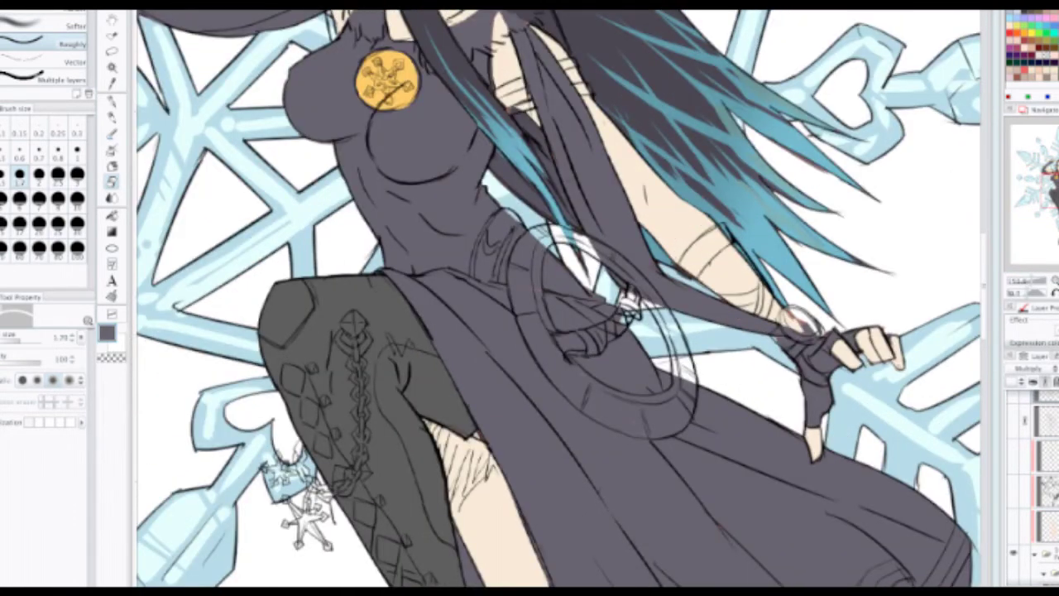
Step: Select the dress's base colour layer, hiding the grey-purple recolour layer and sampling the muted red of the skirt
{"action": "scroll", "coordinate": [1039, 488], "scroll_direction": "down", "scroll_amount": 10}
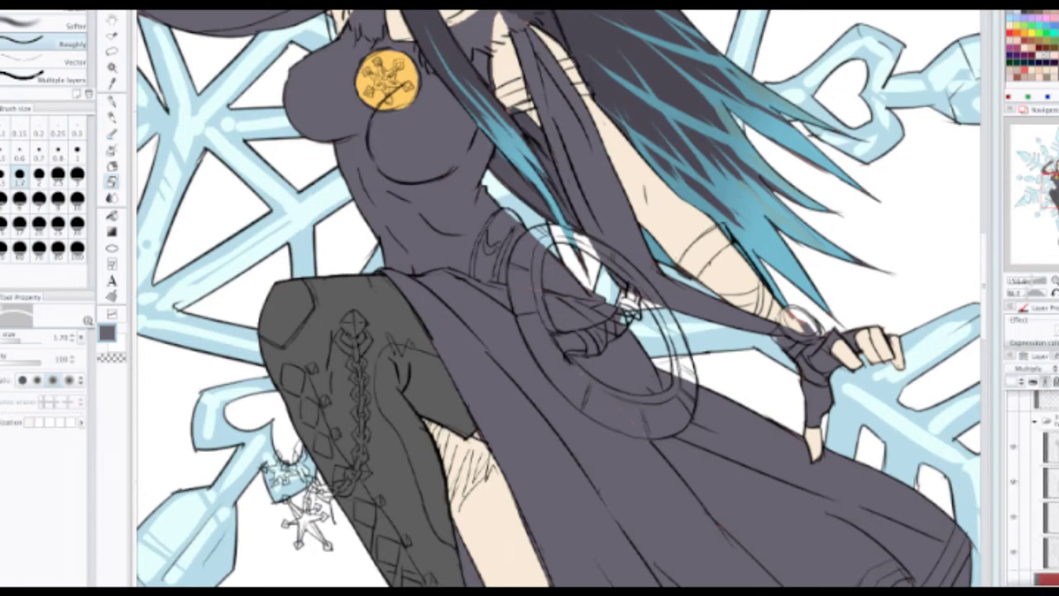
{"action": "left_click", "coordinate": [1049, 423]}
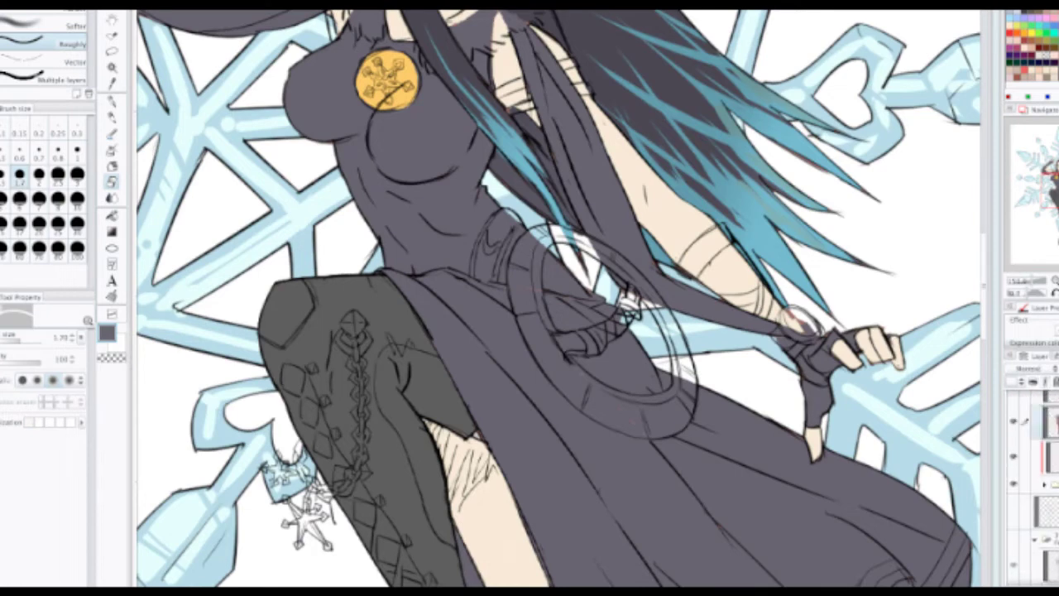
{"action": "scroll", "coordinate": [1024, 471], "scroll_direction": "down", "scroll_amount": 5}
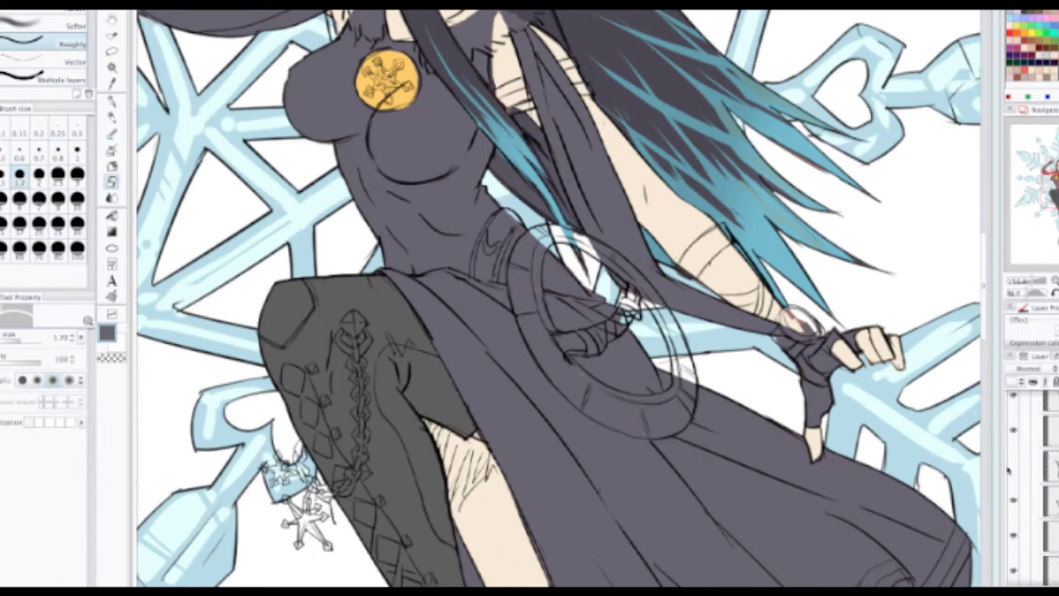
{"action": "left_click", "coordinate": [703, 473], "text": "alt"}
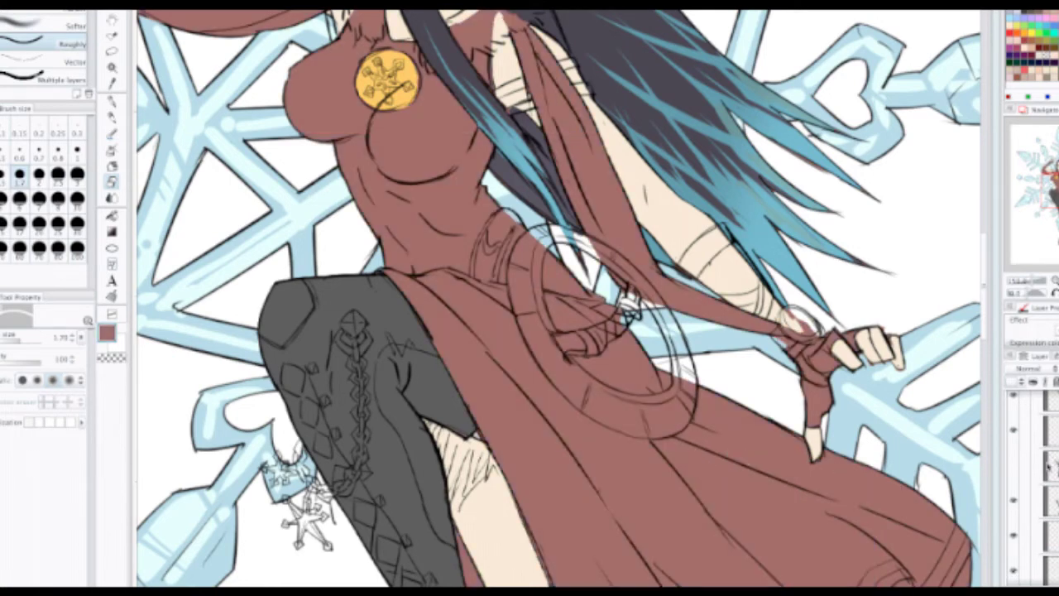
{"action": "left_click", "coordinate": [1014, 466]}
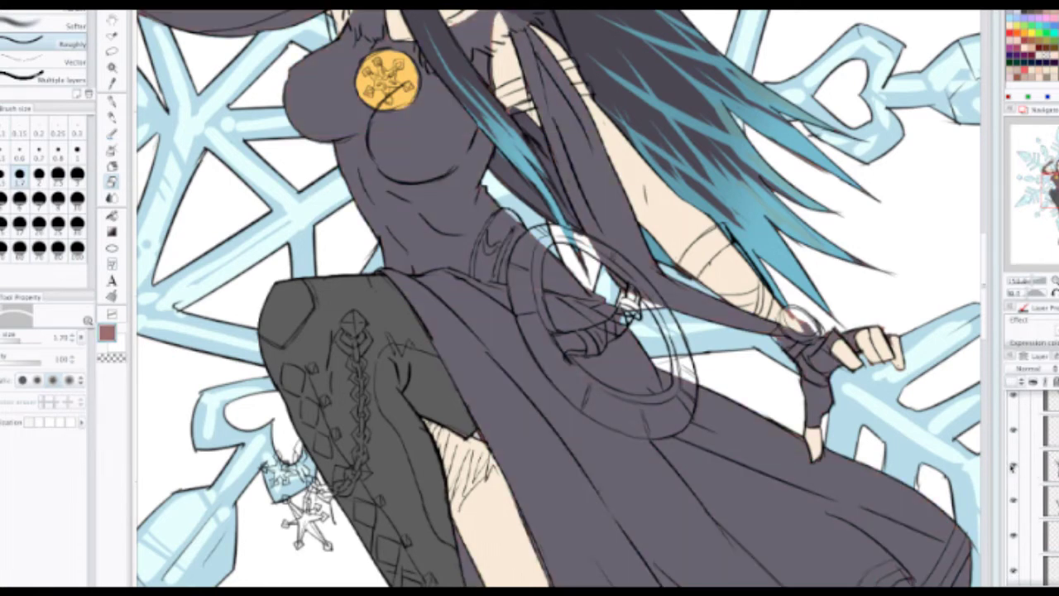
{"action": "left_click", "coordinate": [1014, 467]}
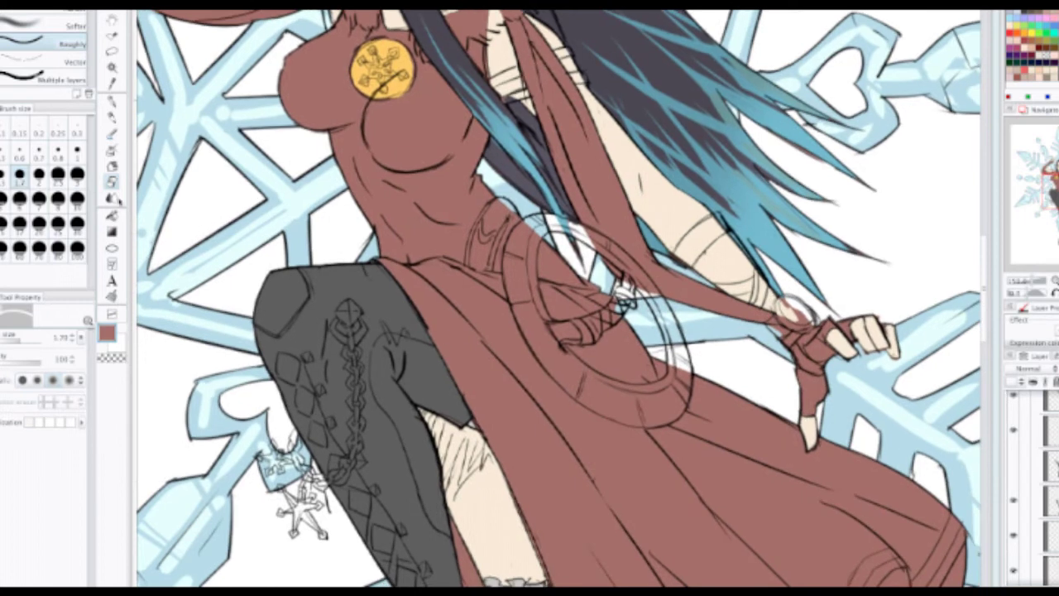
Step: Try to fill the gap between the round buckle, sleeve and skirt with the dress red, referring only to the editing layer
{"action": "left_click", "coordinate": [116, 215]}
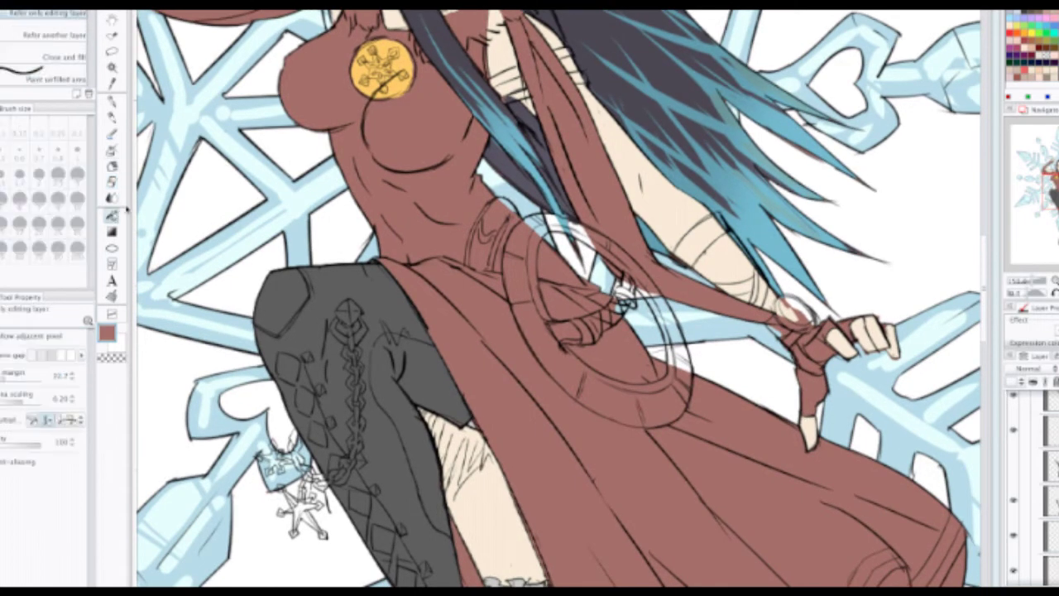
{"action": "scroll", "coordinate": [619, 321], "scroll_direction": "down", "scroll_amount": 1}
{"action": "left_click_drag", "start_coordinate": [638, 381], "coordinate": [611, 289]}
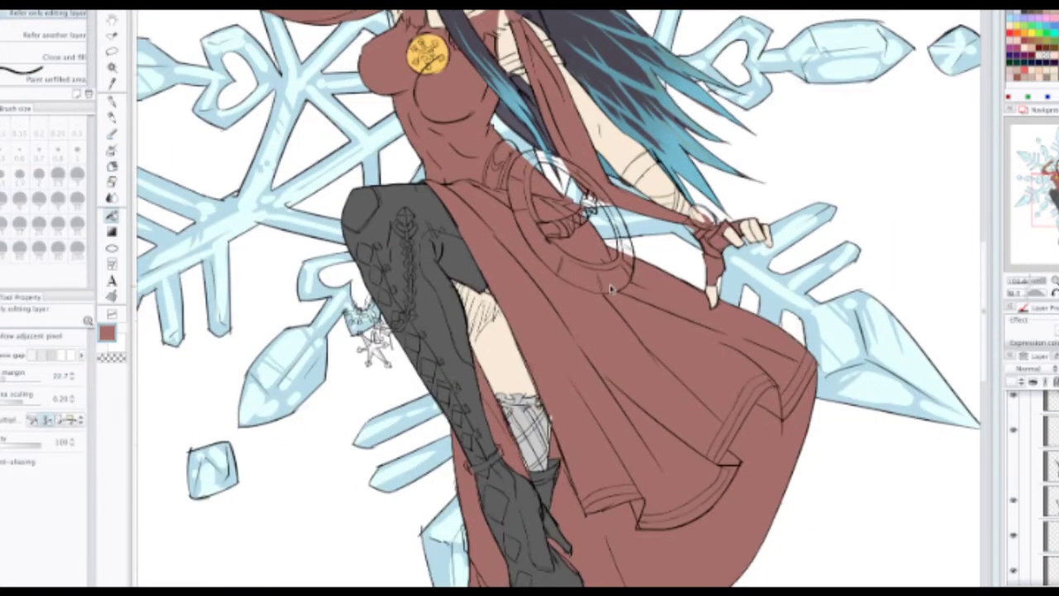
{"action": "scroll", "coordinate": [617, 274], "scroll_direction": "down", "scroll_amount": 3}
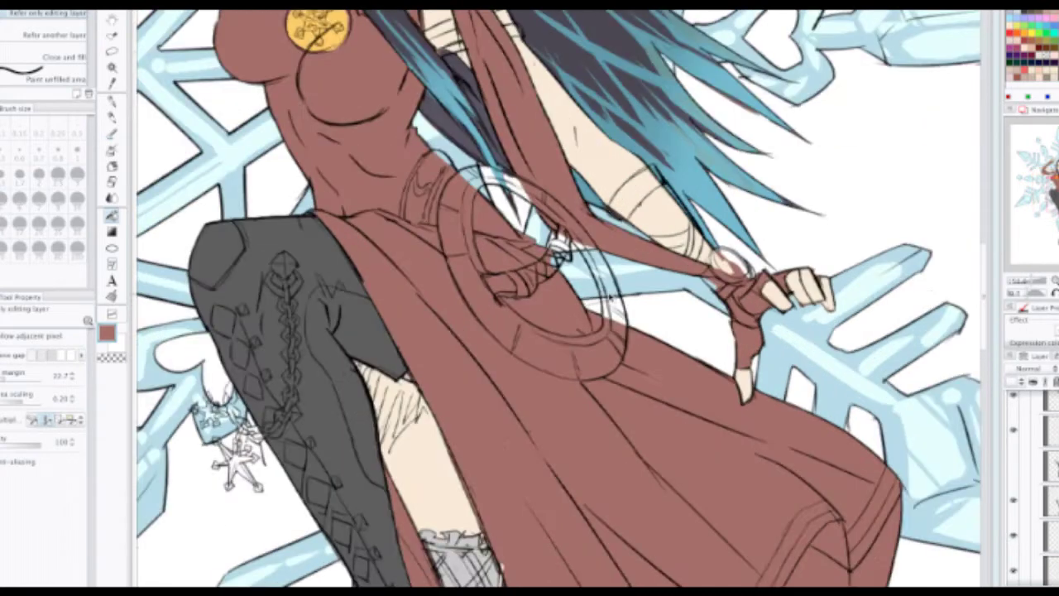
{"action": "scroll", "coordinate": [606, 307], "scroll_direction": "up", "scroll_amount": 5}
{"action": "scroll", "coordinate": [770, 252], "scroll_direction": "down", "scroll_amount": 1}
{"action": "scroll", "coordinate": [603, 308], "scroll_direction": "down", "scroll_amount": 2}
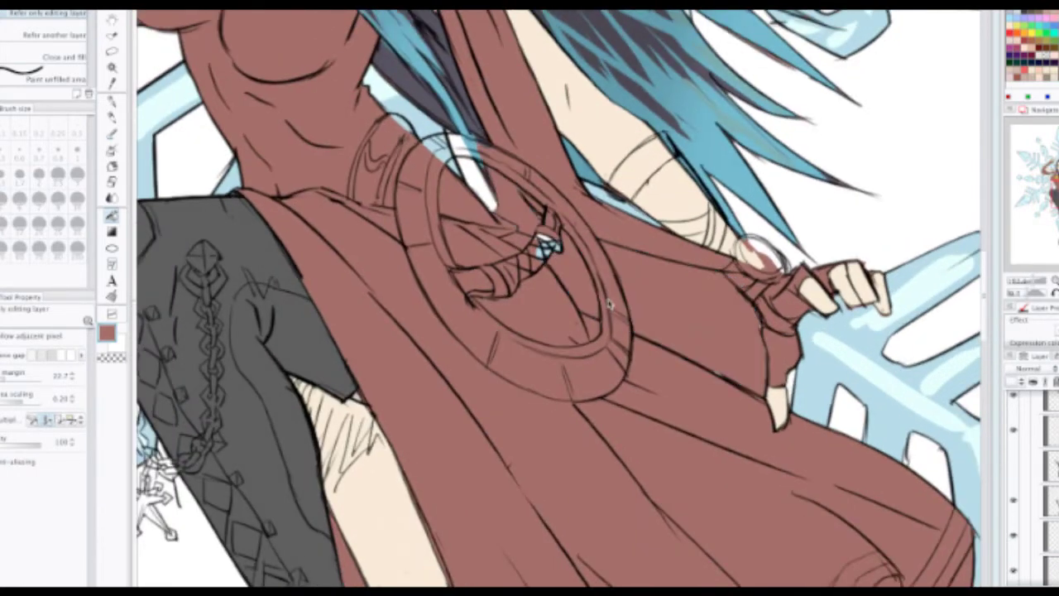
{"action": "scroll", "coordinate": [614, 301], "scroll_direction": "up", "scroll_amount": 2}
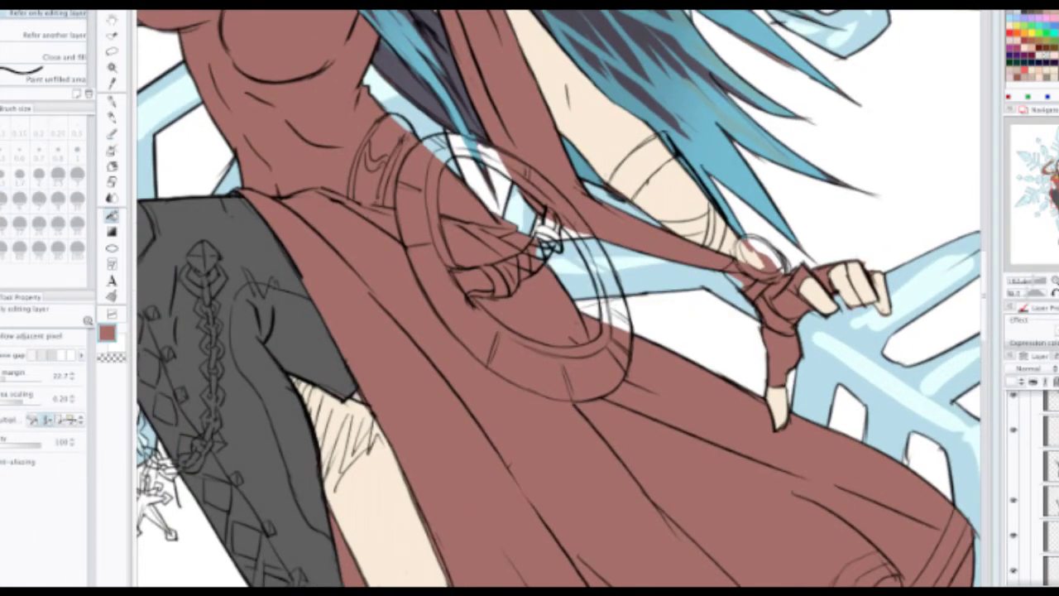
Step: Merge the visible line art layer with the visible Multiply layer directly below it
{"action": "scroll", "coordinate": [1034, 489], "scroll_direction": "down", "scroll_amount": 8}
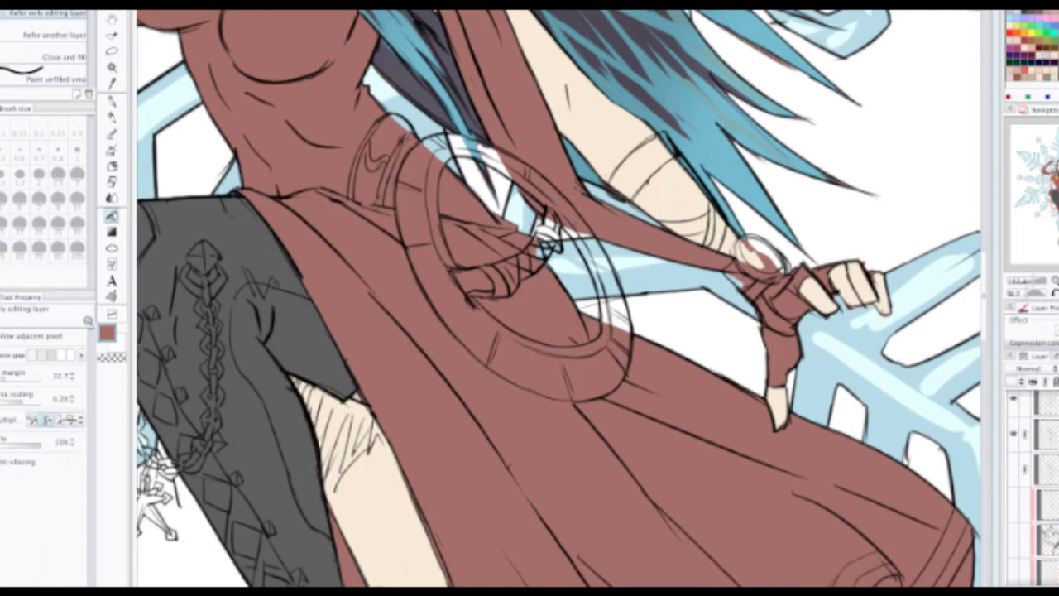
{"action": "left_click", "coordinate": [1046, 432]}
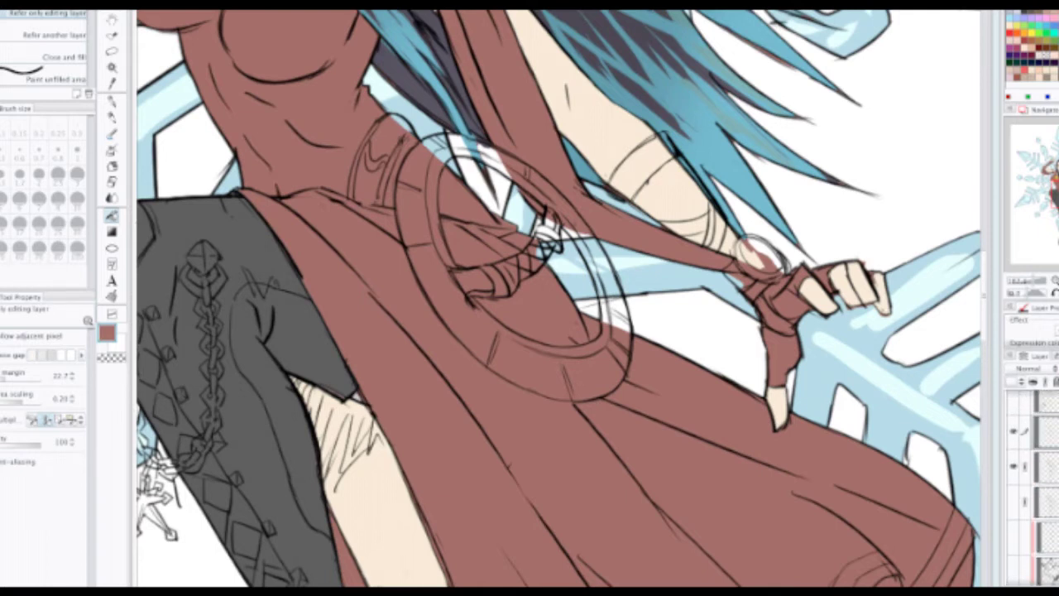
{"action": "key", "text": "ctrl+e"}
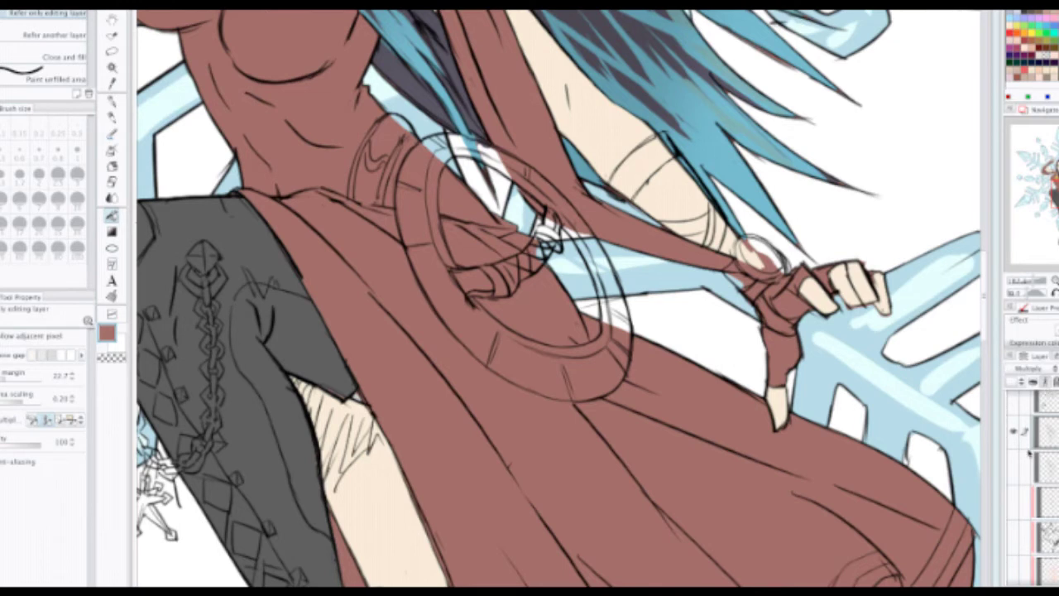
Step: Select the red base colour layer and fill the unfilled sections of the round belt buckle's ring with the dress red
{"action": "scroll", "coordinate": [1035, 488], "scroll_direction": "up", "scroll_amount": 3}
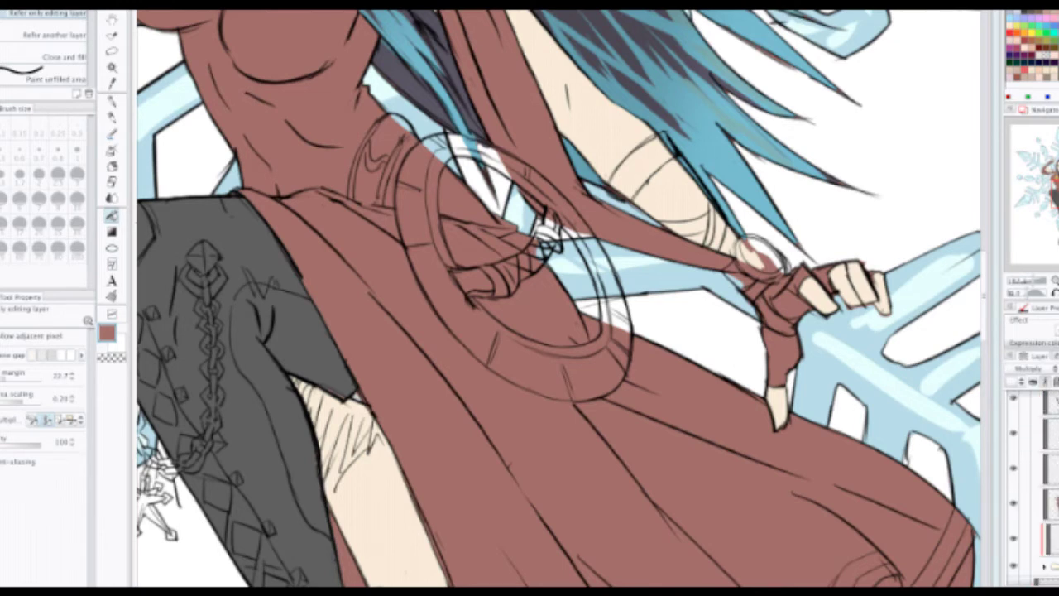
{"action": "scroll", "coordinate": [1035, 500], "scroll_direction": "down", "scroll_amount": 1}
{"action": "left_click", "coordinate": [1046, 500]}
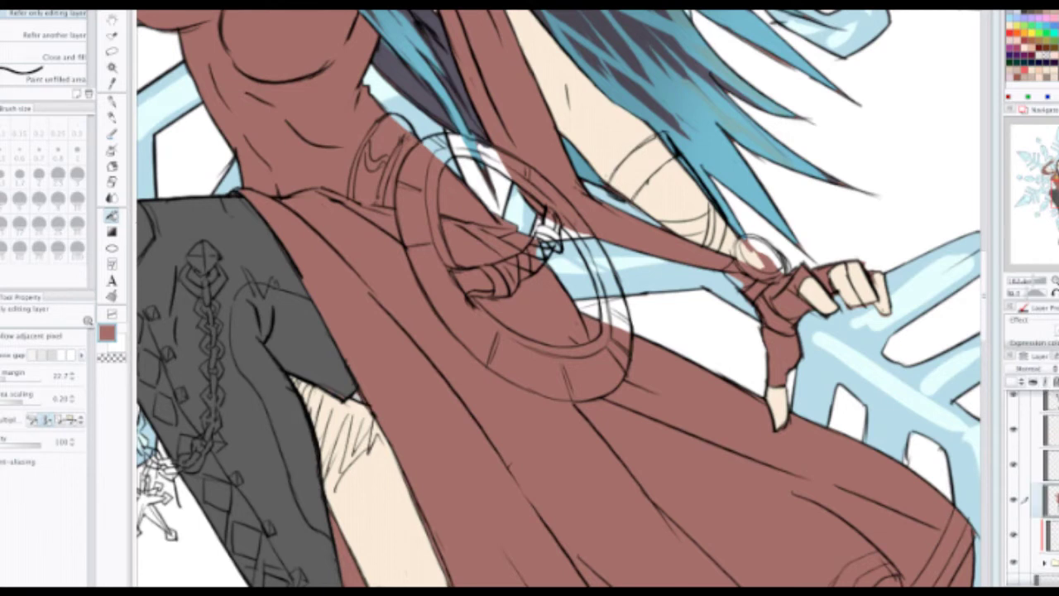
{"action": "left_click", "coordinate": [621, 316]}
{"action": "left_click", "coordinate": [606, 315]}
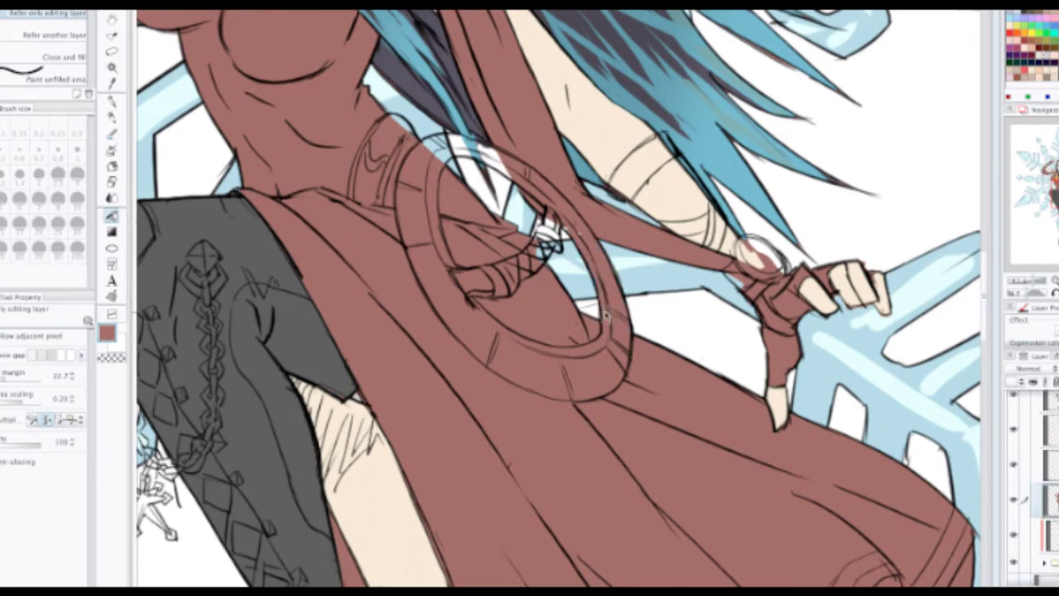
{"action": "left_click_drag", "start_coordinate": [595, 297], "coordinate": [603, 351]}
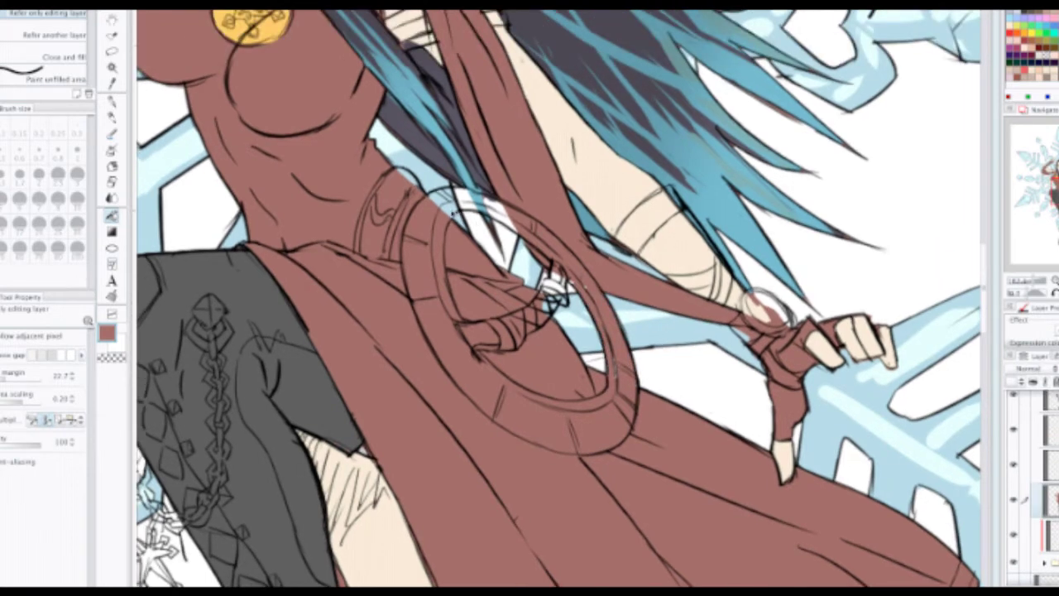
{"action": "left_click", "coordinate": [445, 200]}
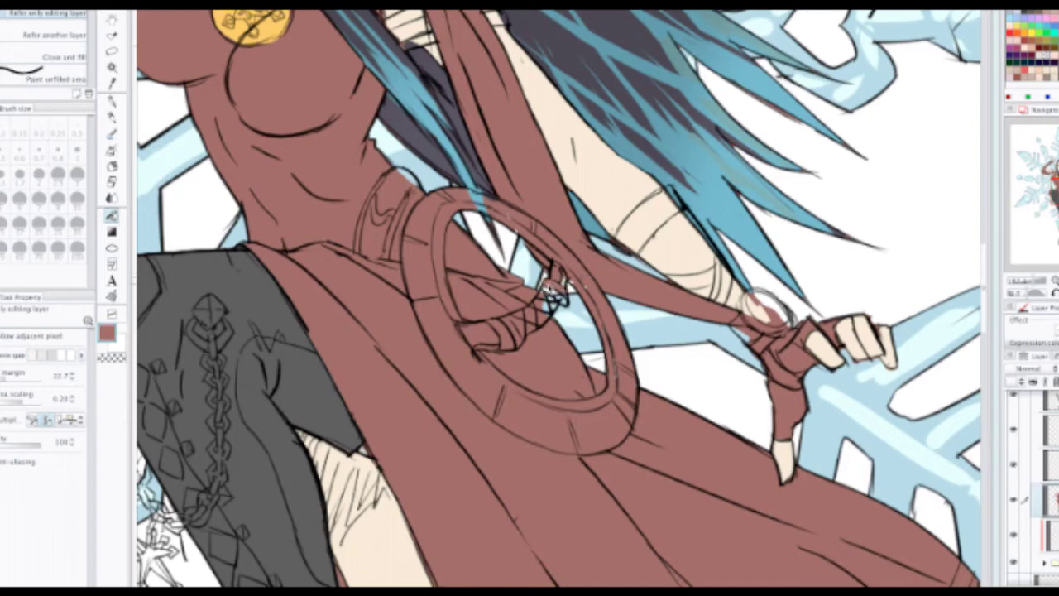
Step: Paint the remaining gaps in the strap knot and the lower hand's wrist ornament dress red, using the Mapping pen at size 2.50
{"action": "key", "text": "p"}
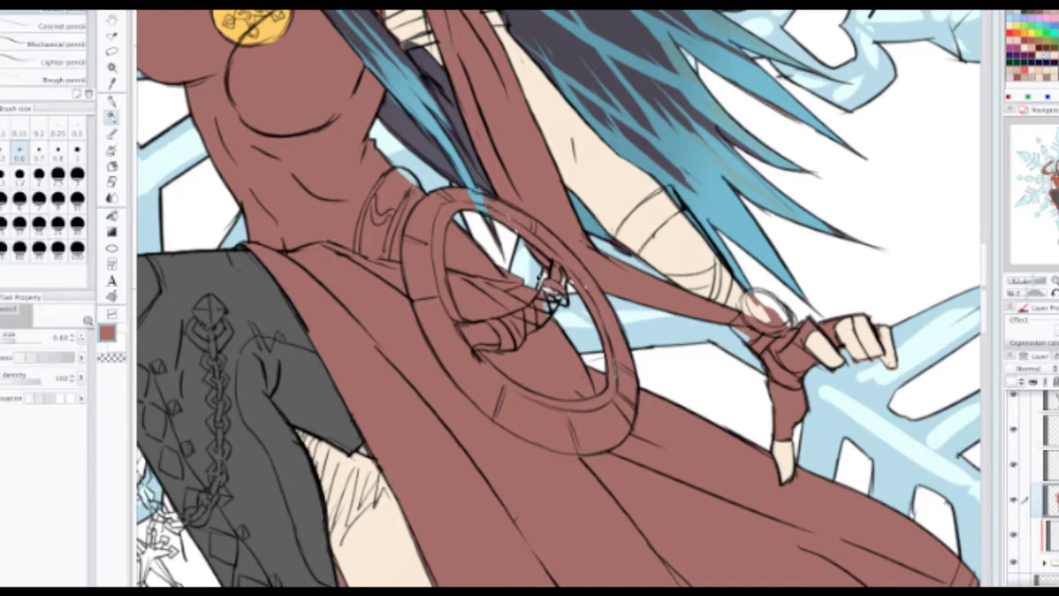
{"action": "key", "text": "g"}
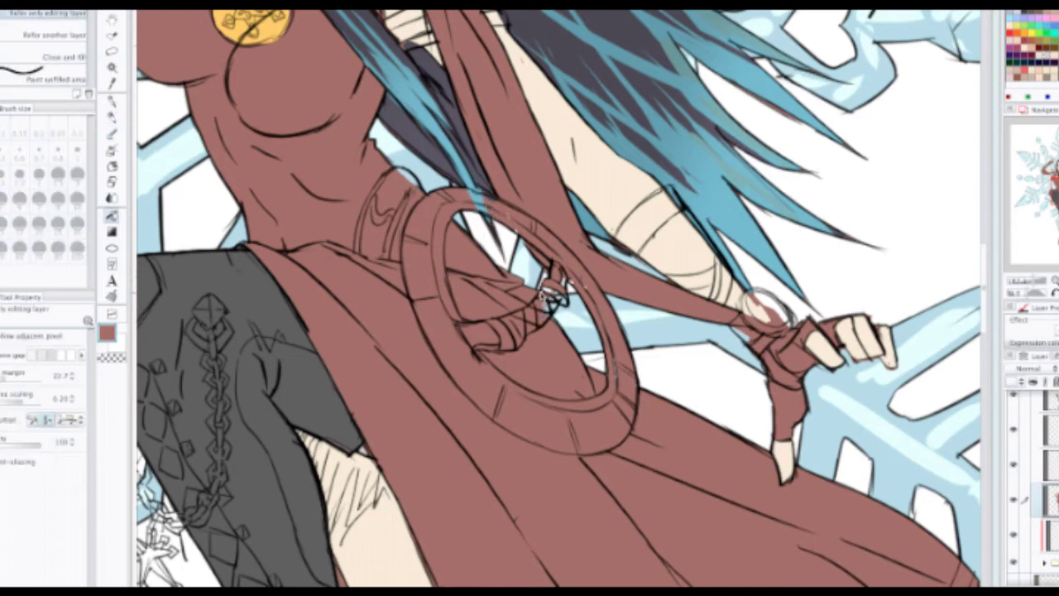
{"action": "key", "text": "p"}
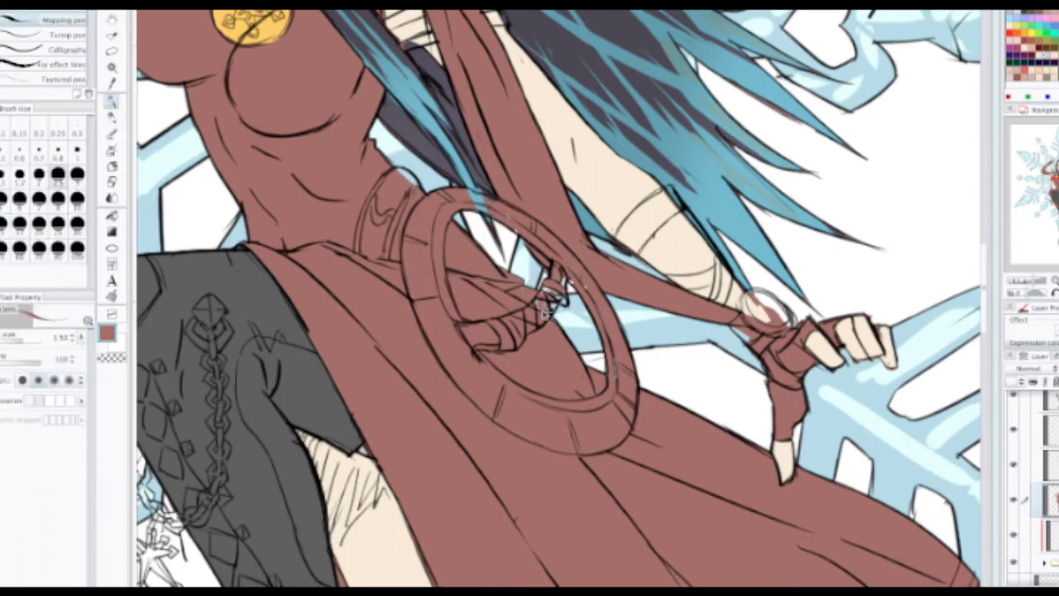
{"action": "mouse_move", "coordinate": [545, 313]}
{"action": "left_mouse_down"}
{"action": "mouse_move", "coordinate": [543, 298]}
{"action": "mouse_move", "coordinate": [566, 298]}
{"action": "mouse_move", "coordinate": [562, 282]}
{"action": "mouse_move", "coordinate": [553, 294]}
{"action": "left_mouse_up"}
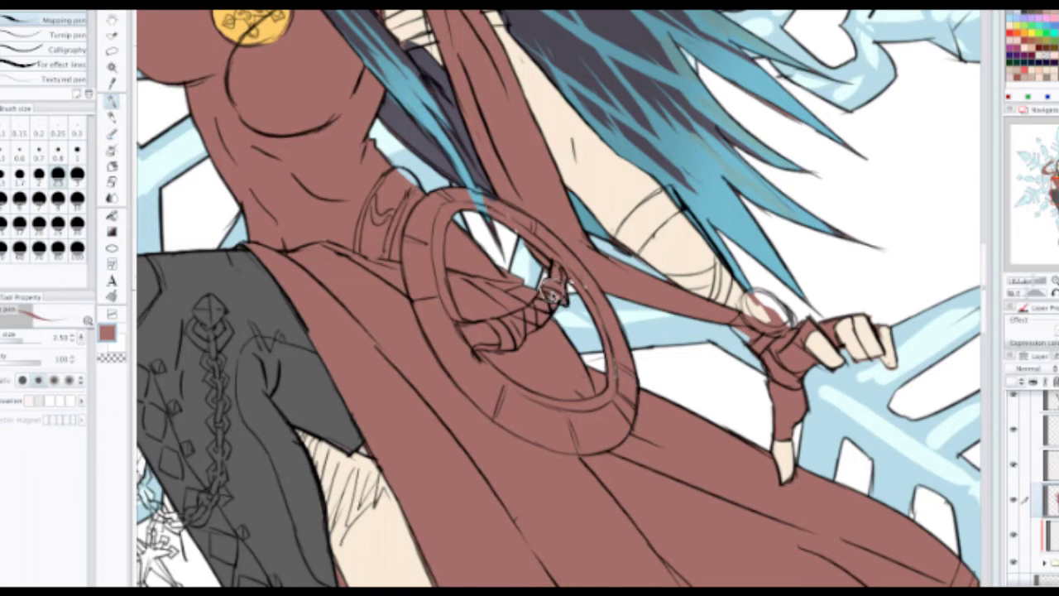
{"action": "left_click_drag", "start_coordinate": [464, 215], "coordinate": [500, 212]}
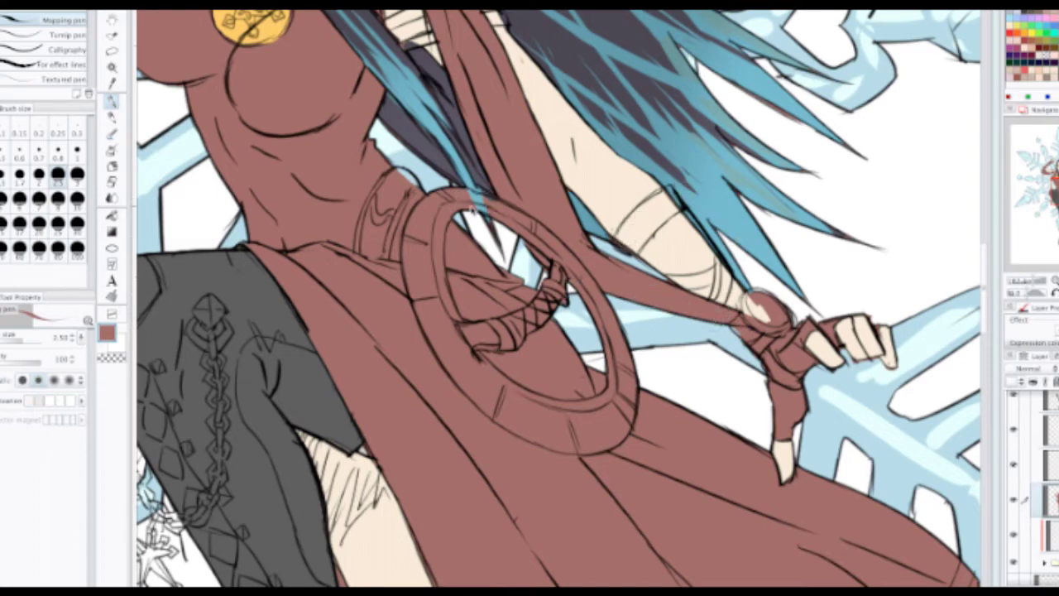
Step: Paint the unfilled wrist ornament on the raised arm with the dress red
{"action": "scroll", "coordinate": [473, 209], "scroll_direction": "down", "scroll_amount": 2}
{"action": "left_click_drag", "start_coordinate": [423, 175], "coordinate": [458, 281]}
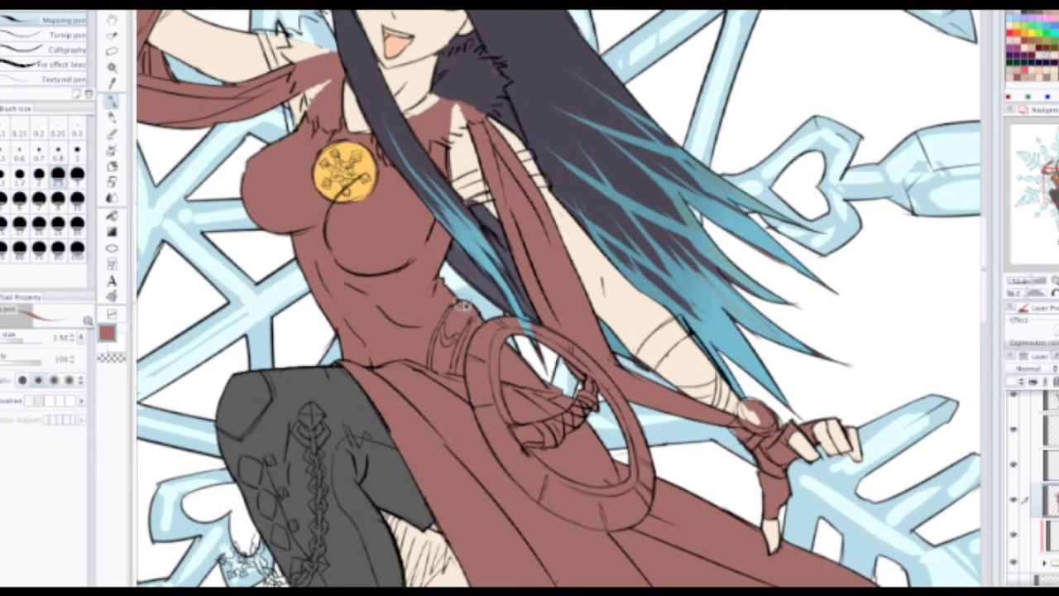
{"action": "scroll", "coordinate": [445, 265], "scroll_direction": "down", "scroll_amount": 2}
{"action": "scroll", "coordinate": [430, 263], "scroll_direction": "up", "scroll_amount": 4}
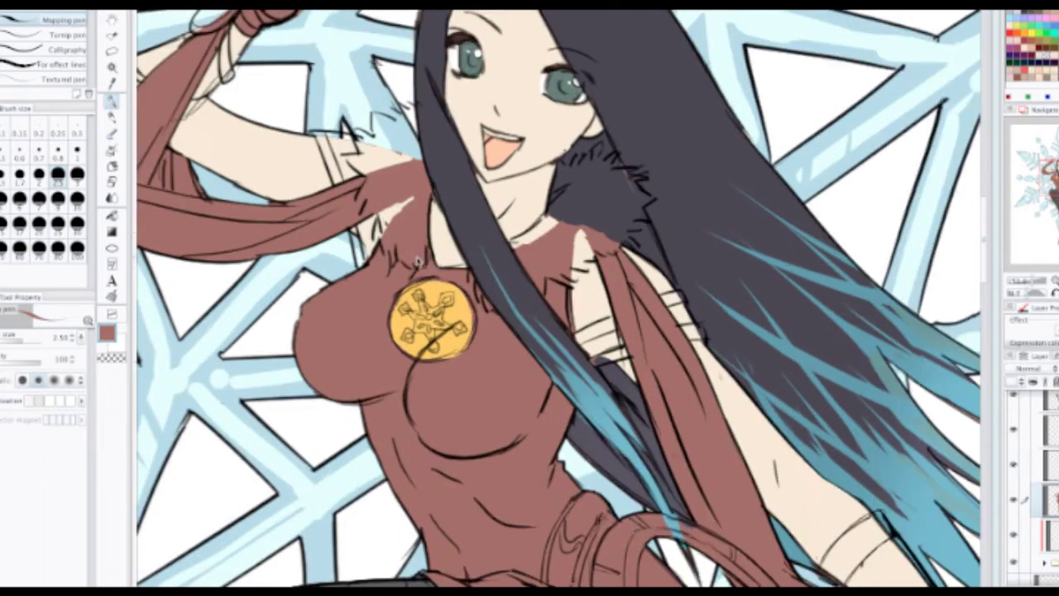
{"action": "mouse_move", "coordinate": [354, 230]}
{"action": "left_mouse_down"}
{"action": "mouse_move", "coordinate": [363, 265]}
{"action": "mouse_move", "coordinate": [349, 221]}
{"action": "mouse_move", "coordinate": [362, 267]}
{"action": "mouse_move", "coordinate": [351, 224]}
{"action": "mouse_move", "coordinate": [360, 258]}
{"action": "mouse_move", "coordinate": [372, 235]}
{"action": "left_mouse_up"}
{"action": "left_click_drag", "start_coordinate": [368, 164], "coordinate": [426, 305]}
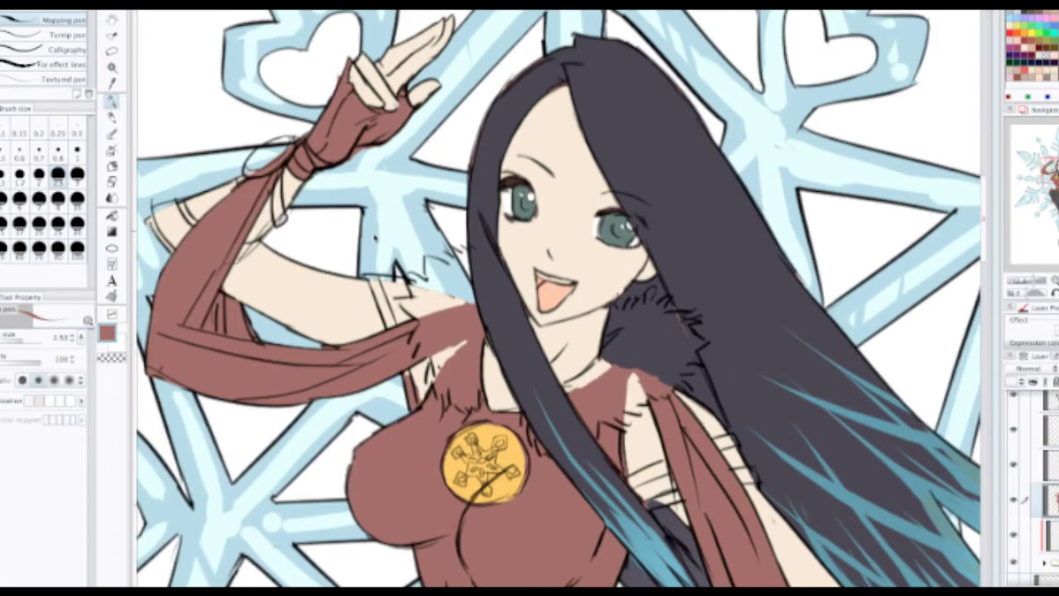
{"action": "mouse_move", "coordinate": [325, 211]}
{"action": "left_mouse_down"}
{"action": "mouse_move", "coordinate": [358, 266]}
{"action": "mouse_move", "coordinate": [316, 202]}
{"action": "mouse_move", "coordinate": [290, 232]}
{"action": "mouse_move", "coordinate": [347, 190]}
{"action": "left_mouse_up"}
Step: Paint the unfilled fur collar tufts beside the raised arm's shoulder with the dress red
{"action": "scroll", "coordinate": [384, 153], "scroll_direction": "down", "scroll_amount": 4}
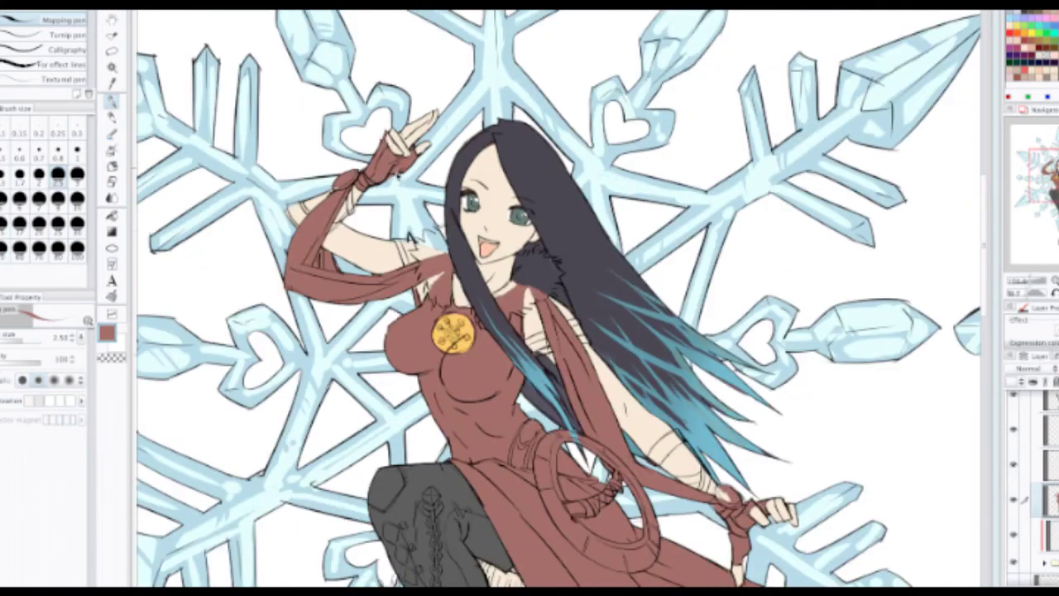
{"action": "scroll", "coordinate": [372, 154], "scroll_direction": "down", "scroll_amount": 2}
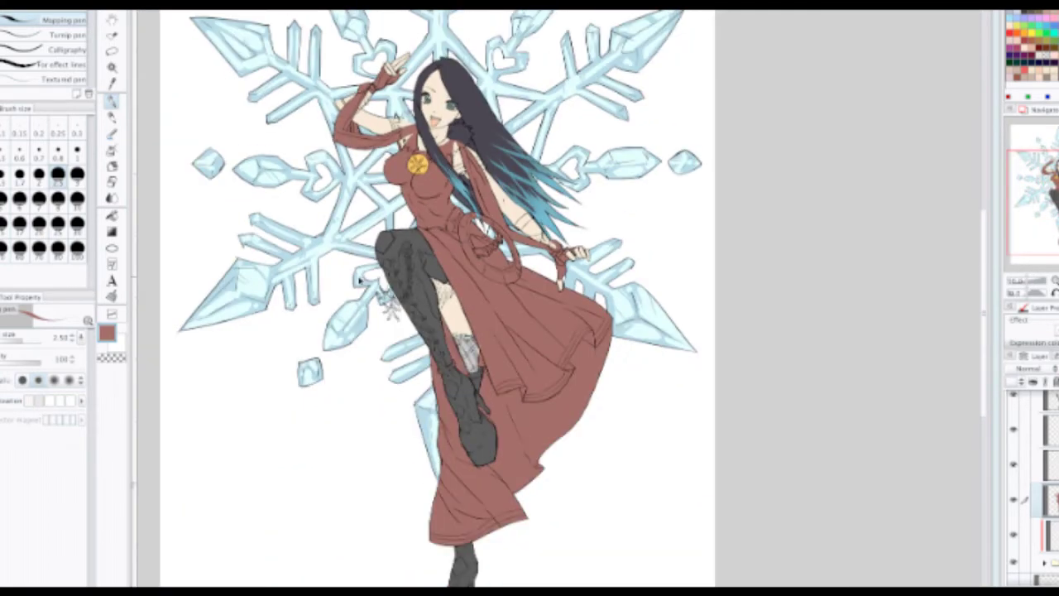
{"action": "scroll", "coordinate": [372, 153], "scroll_direction": "up", "scroll_amount": 5}
{"action": "scroll", "coordinate": [357, 198], "scroll_direction": "down", "scroll_amount": 3}
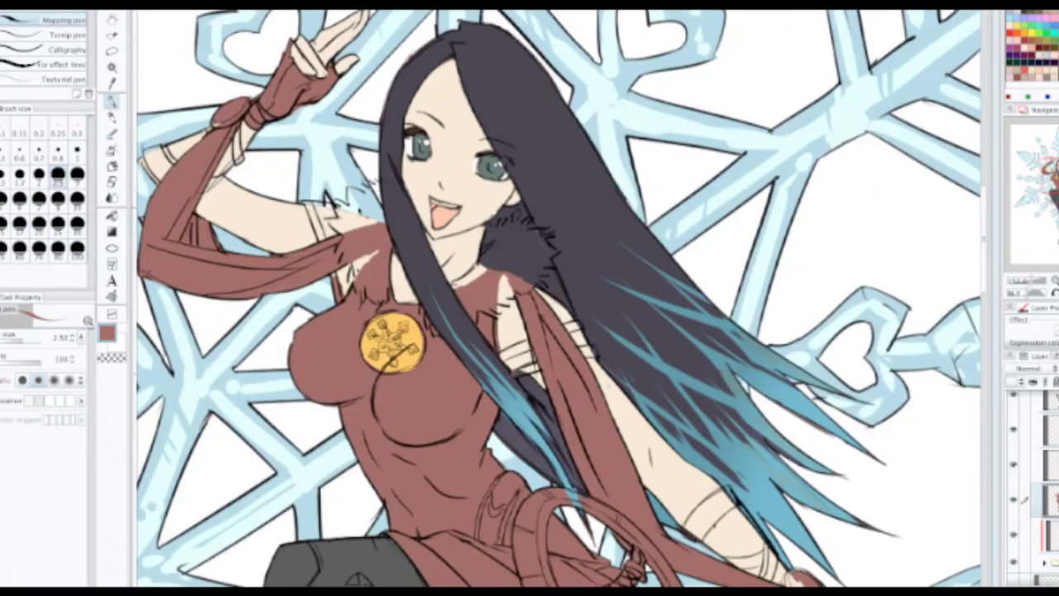
{"action": "scroll", "coordinate": [358, 203], "scroll_direction": "up", "scroll_amount": 4}
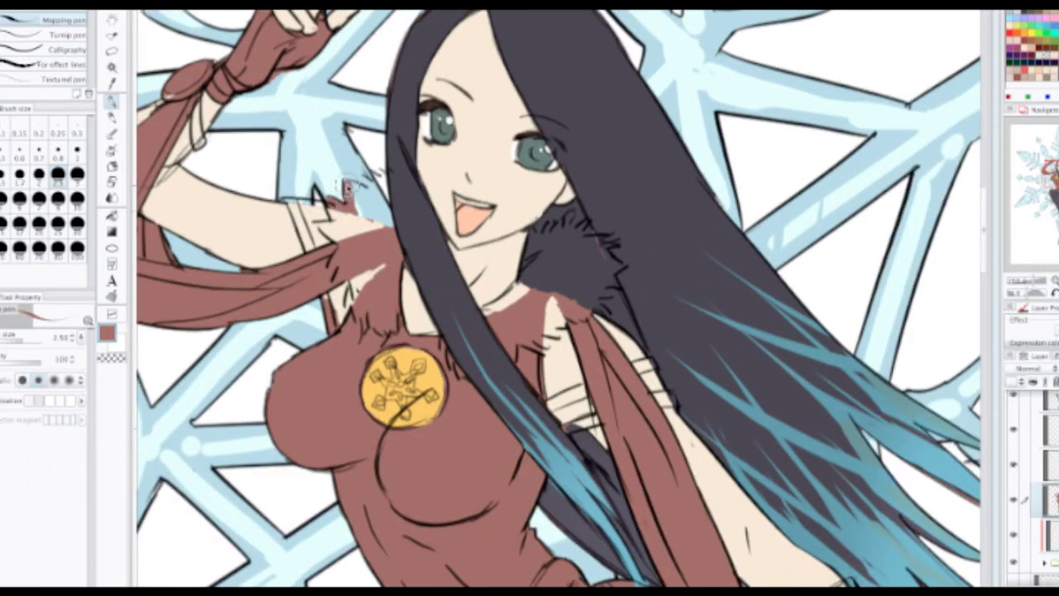
{"action": "mouse_move", "coordinate": [349, 188]}
{"action": "left_mouse_down"}
{"action": "mouse_move", "coordinate": [385, 175]}
{"action": "mouse_move", "coordinate": [357, 200]}
{"action": "mouse_move", "coordinate": [355, 220]}
{"action": "mouse_move", "coordinate": [360, 208]}
{"action": "mouse_move", "coordinate": [368, 228]}
{"action": "mouse_move", "coordinate": [368, 194]}
{"action": "mouse_move", "coordinate": [385, 225]}
{"action": "mouse_move", "coordinate": [383, 174]}
{"action": "left_mouse_up"}
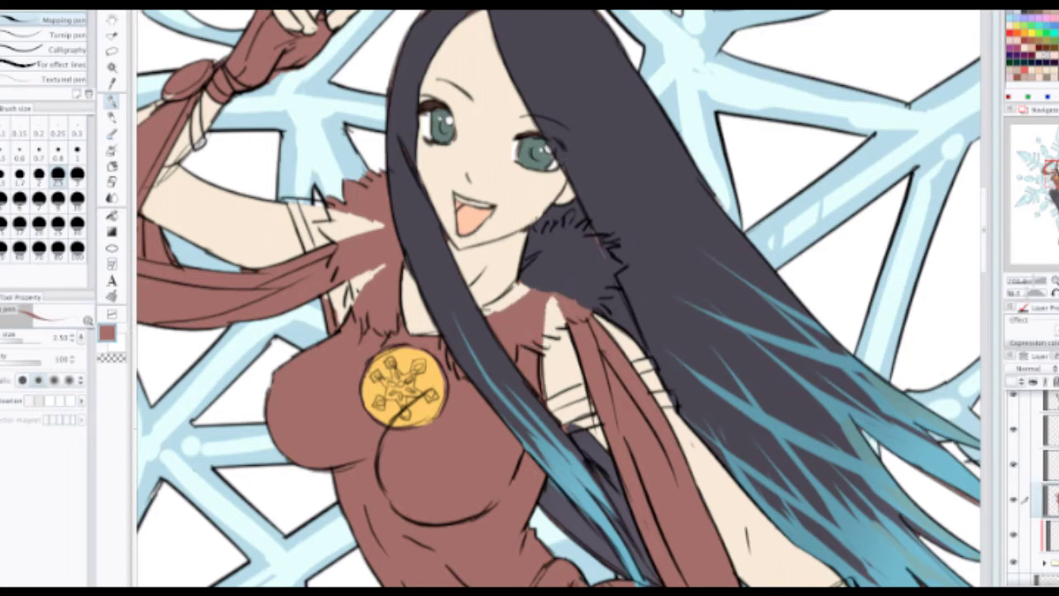
Step: Hide the skin, hair and boot colour layers and check the red base fill across the whole figure
{"action": "scroll", "coordinate": [1033, 488], "scroll_direction": "up", "scroll_amount": 8}
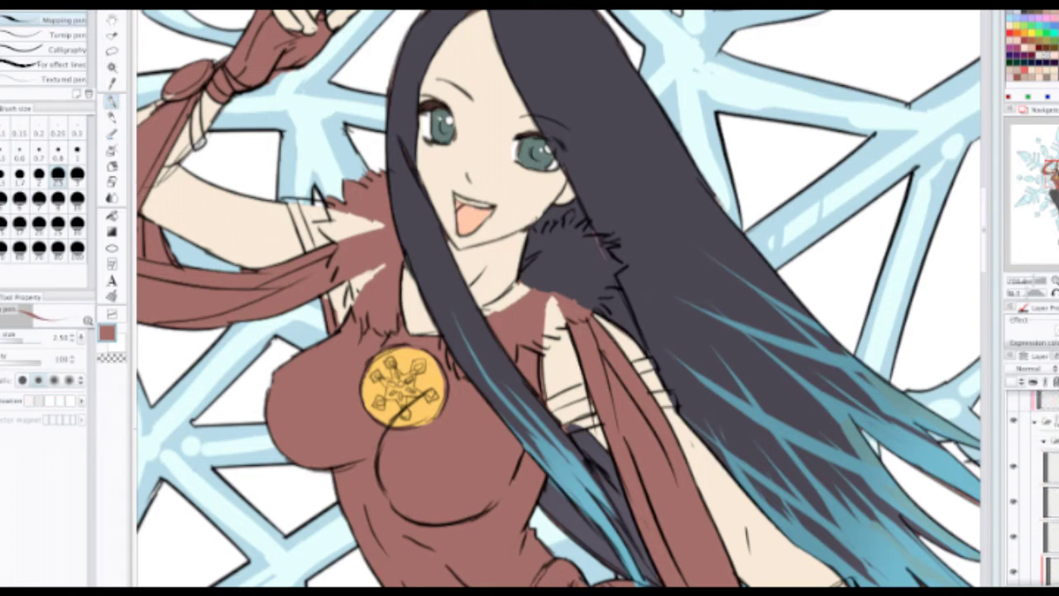
{"action": "scroll", "coordinate": [1033, 488], "scroll_direction": "down", "scroll_amount": 10}
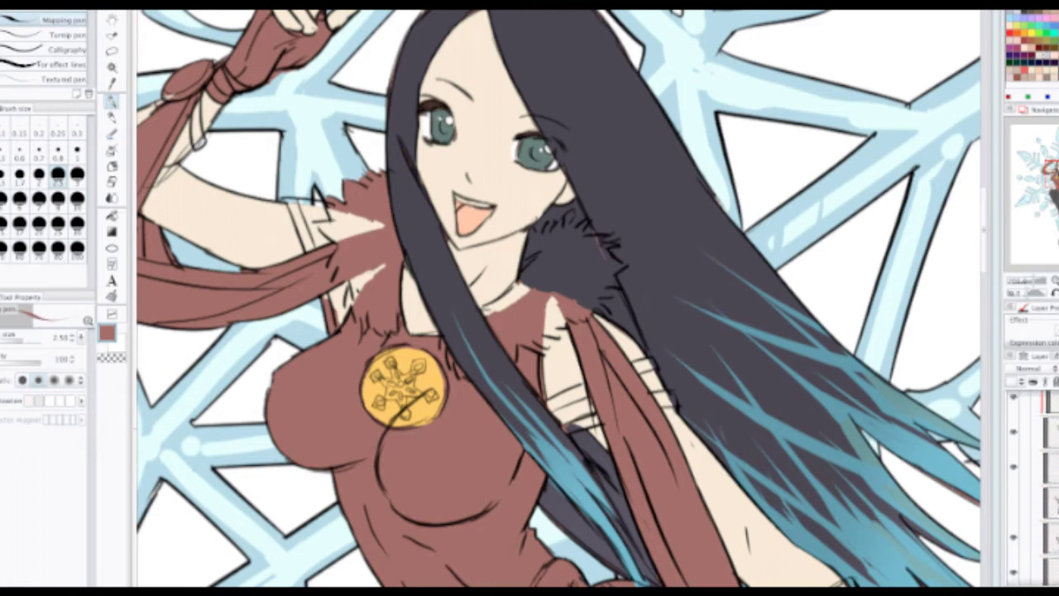
{"action": "scroll", "coordinate": [1033, 488], "scroll_direction": "down", "scroll_amount": 2}
{"action": "left_click", "coordinate": [1017, 538]}
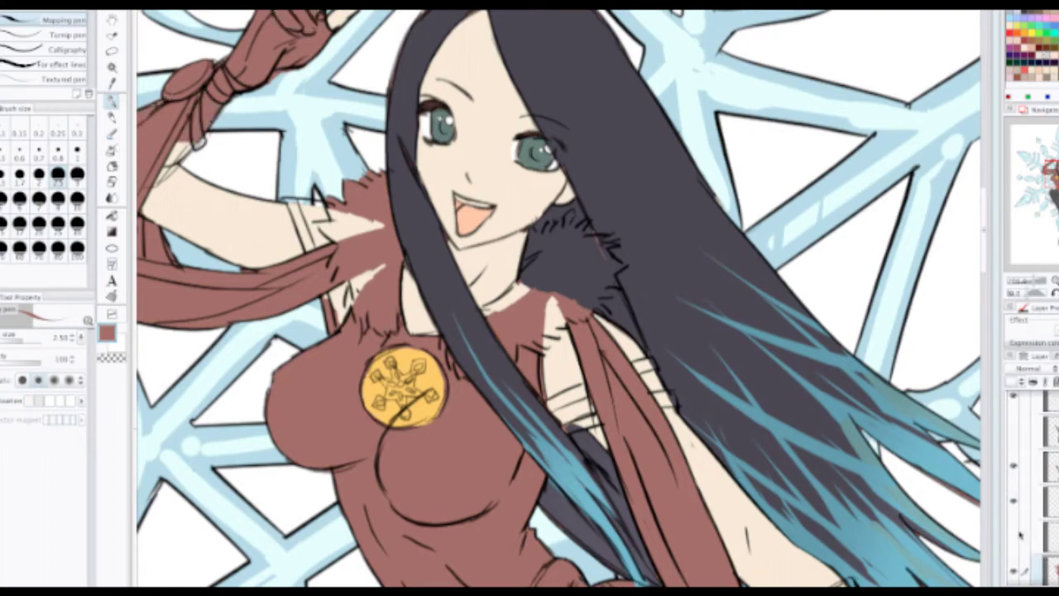
{"action": "scroll", "coordinate": [733, 452], "scroll_direction": "down", "scroll_amount": 2}
{"action": "scroll", "coordinate": [609, 227], "scroll_direction": "up", "scroll_amount": 4}
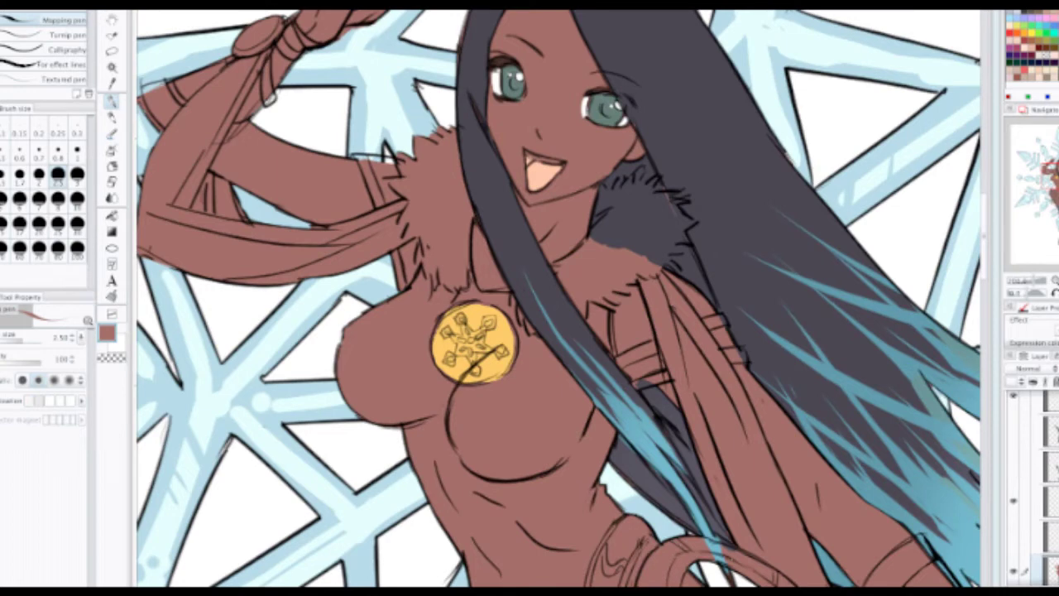
{"action": "scroll", "coordinate": [1033, 488], "scroll_direction": "up", "scroll_amount": 4}
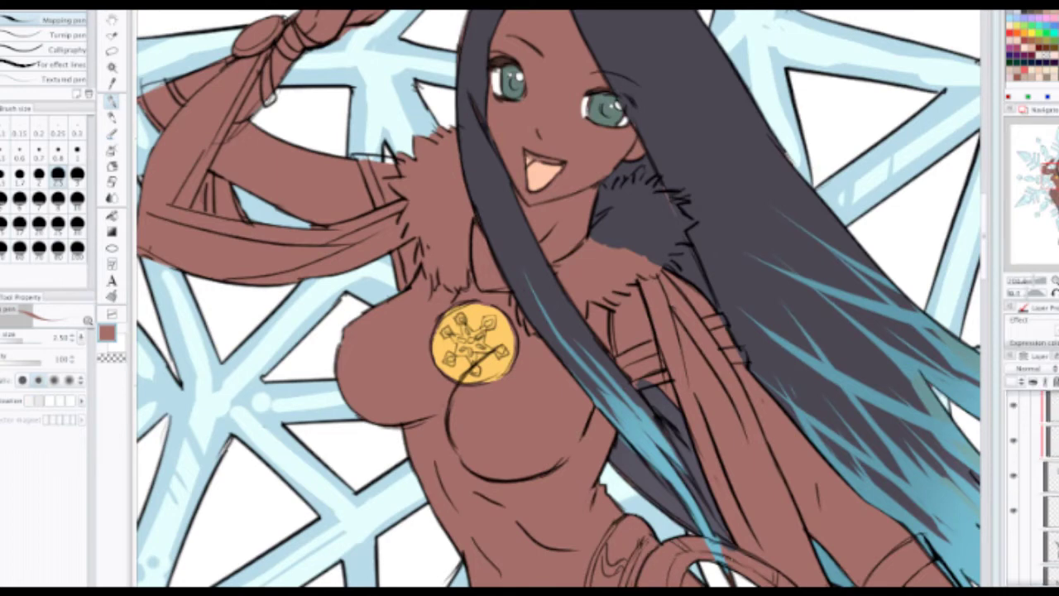
{"action": "left_click", "coordinate": [1013, 489]}
{"action": "scroll", "coordinate": [622, 379], "scroll_direction": "down", "scroll_amount": 1}
{"action": "left_click_drag", "start_coordinate": [667, 482], "coordinate": [639, 356]}
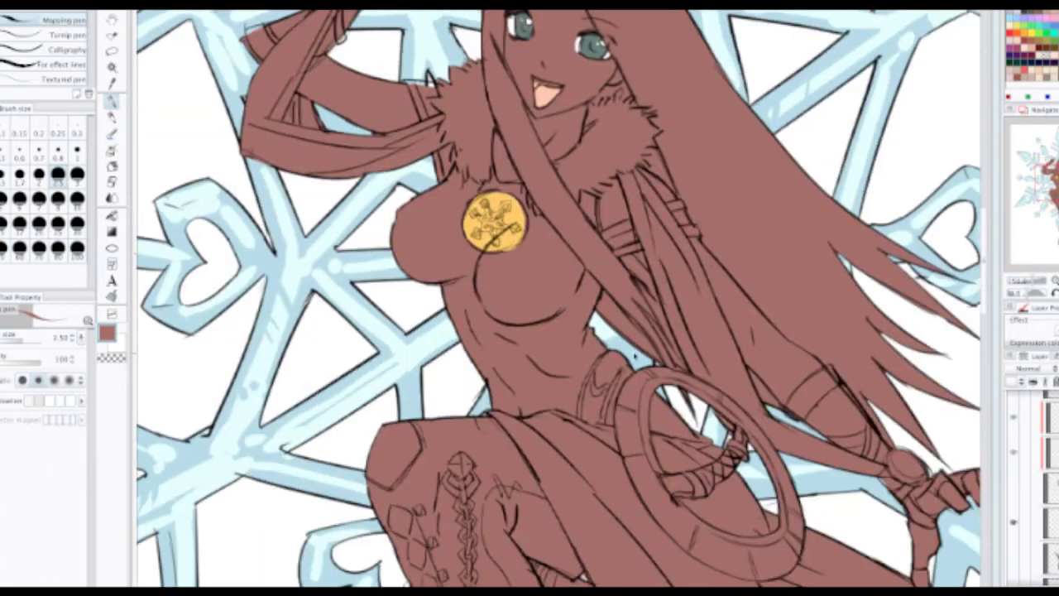
{"action": "scroll", "coordinate": [645, 385], "scroll_direction": "down", "scroll_amount": 1}
{"action": "scroll", "coordinate": [658, 435], "scroll_direction": "down", "scroll_amount": 1}
{"action": "left_click_drag", "start_coordinate": [658, 439], "coordinate": [645, 285]}
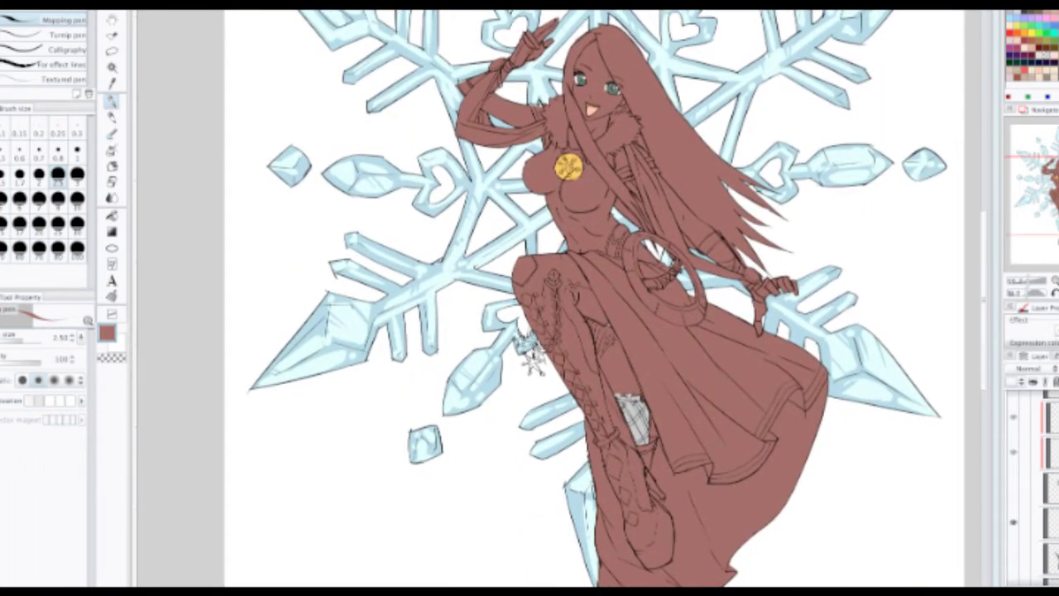
Step: Show the grey-purple dress recolour, boot, hair and skin colour layers again
{"action": "scroll", "coordinate": [1033, 488], "scroll_direction": "up", "scroll_amount": 4}
{"action": "scroll", "coordinate": [1033, 488], "scroll_direction": "down", "scroll_amount": 7}
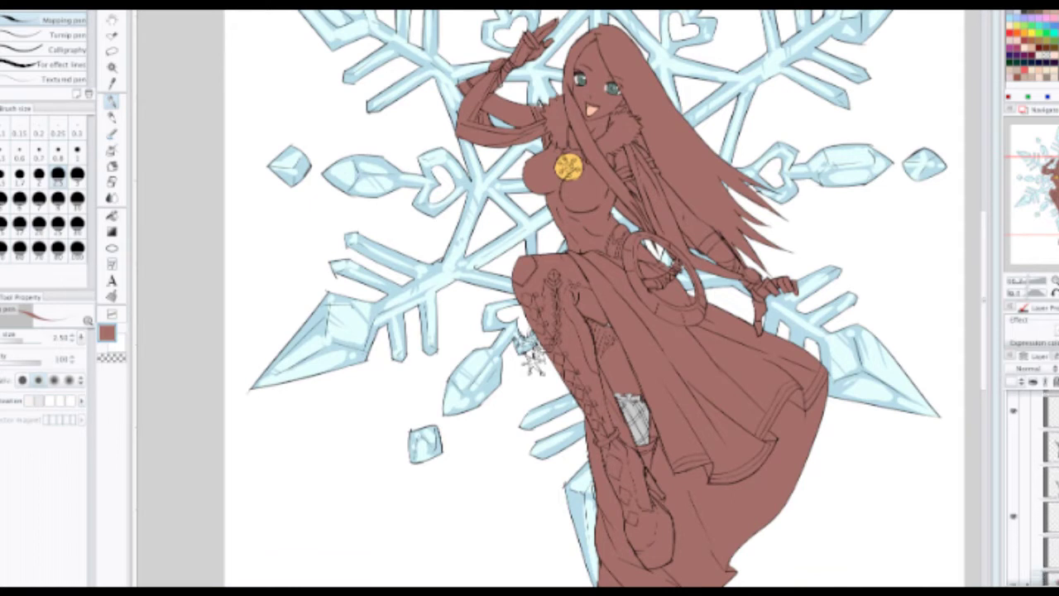
{"action": "scroll", "coordinate": [1035, 488], "scroll_direction": "down", "scroll_amount": 1}
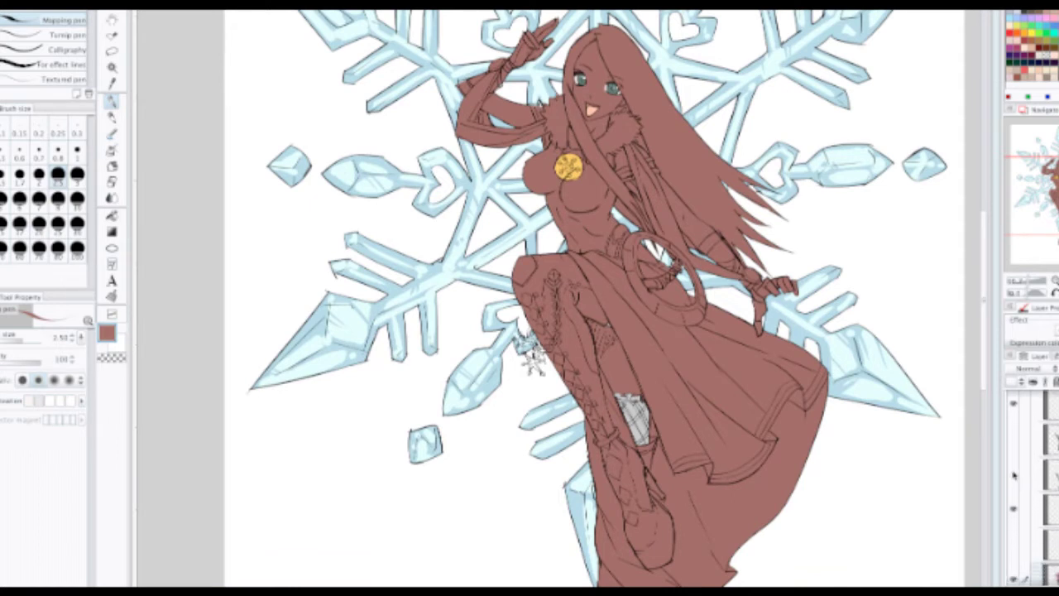
{"action": "left_click", "coordinate": [1014, 445]}
{"action": "left_click", "coordinate": [1014, 472]}
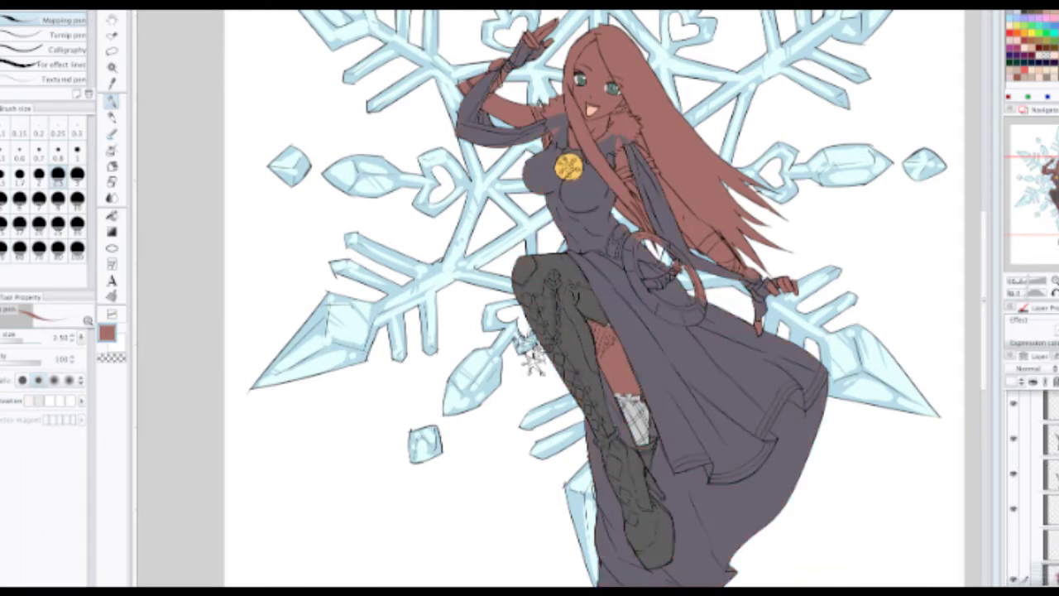
{"action": "scroll", "coordinate": [1035, 488], "scroll_direction": "up", "scroll_amount": 3}
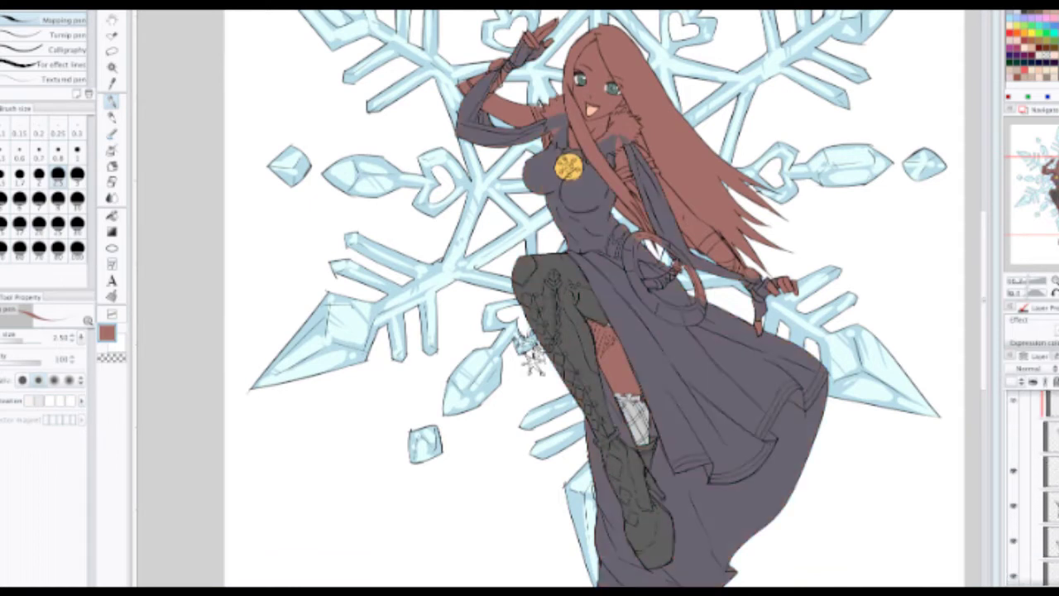
{"action": "left_click", "coordinate": [1017, 477]}
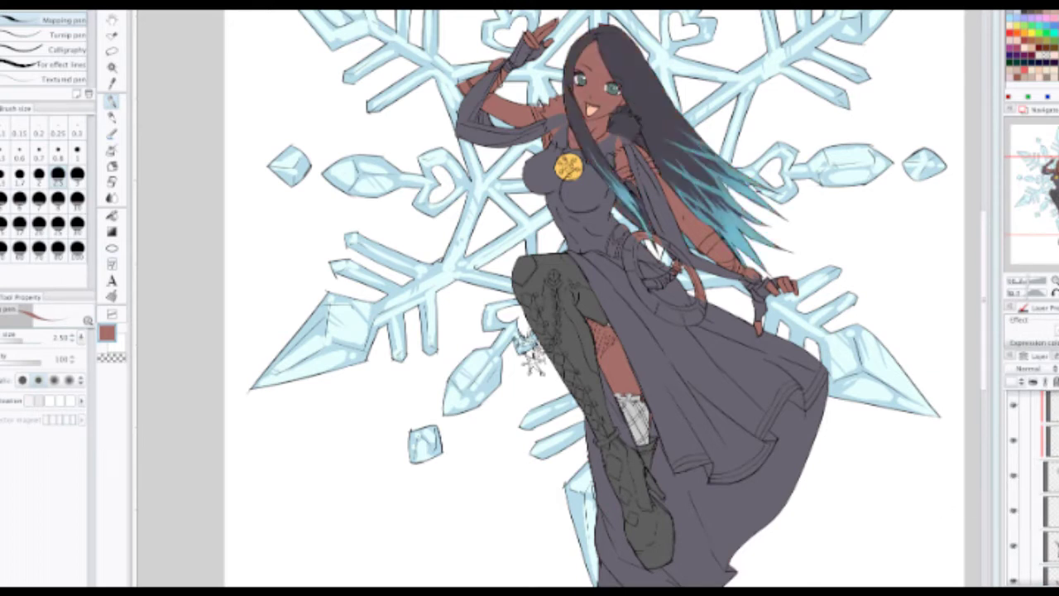
{"action": "scroll", "coordinate": [1032, 488], "scroll_direction": "up", "scroll_amount": 8}
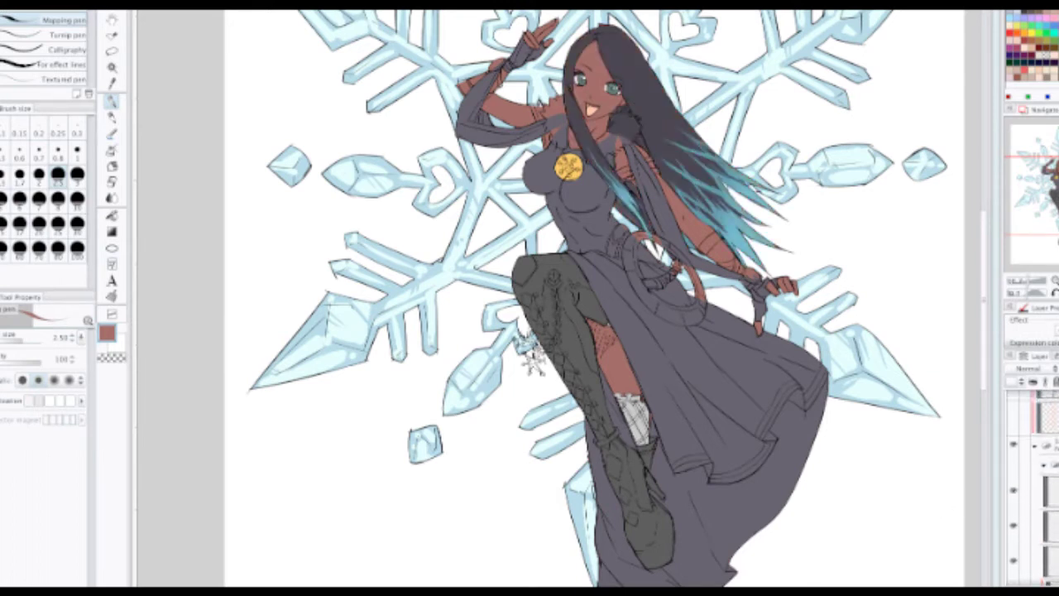
{"action": "scroll", "coordinate": [1034, 488], "scroll_direction": "up", "scroll_amount": 1}
{"action": "left_click", "coordinate": [1016, 521]}
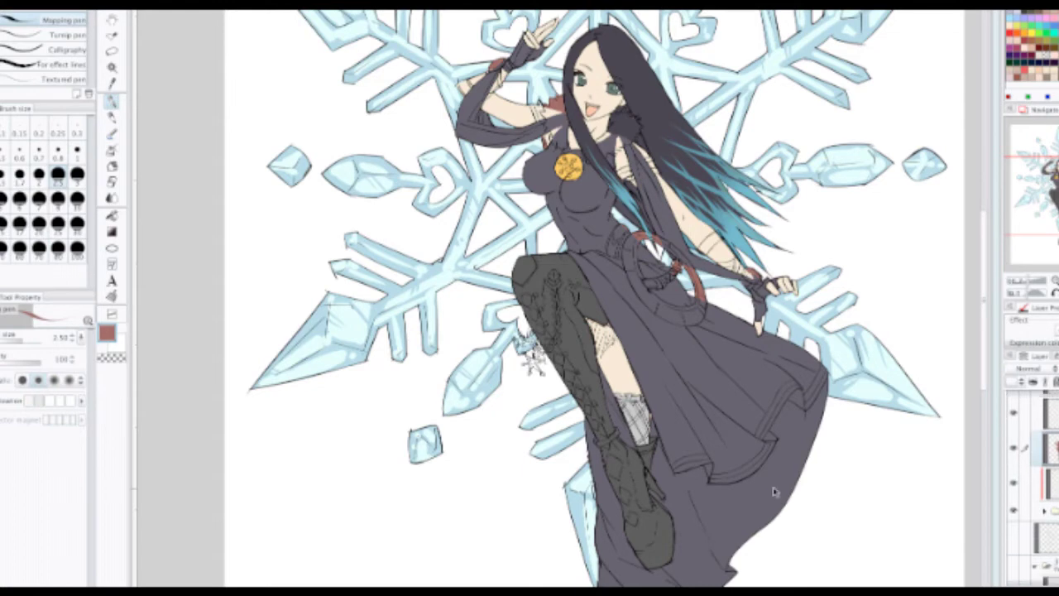
{"action": "scroll", "coordinate": [678, 353], "scroll_direction": "up", "scroll_amount": 3}
{"action": "scroll", "coordinate": [677, 352], "scroll_direction": "up", "scroll_amount": 3}
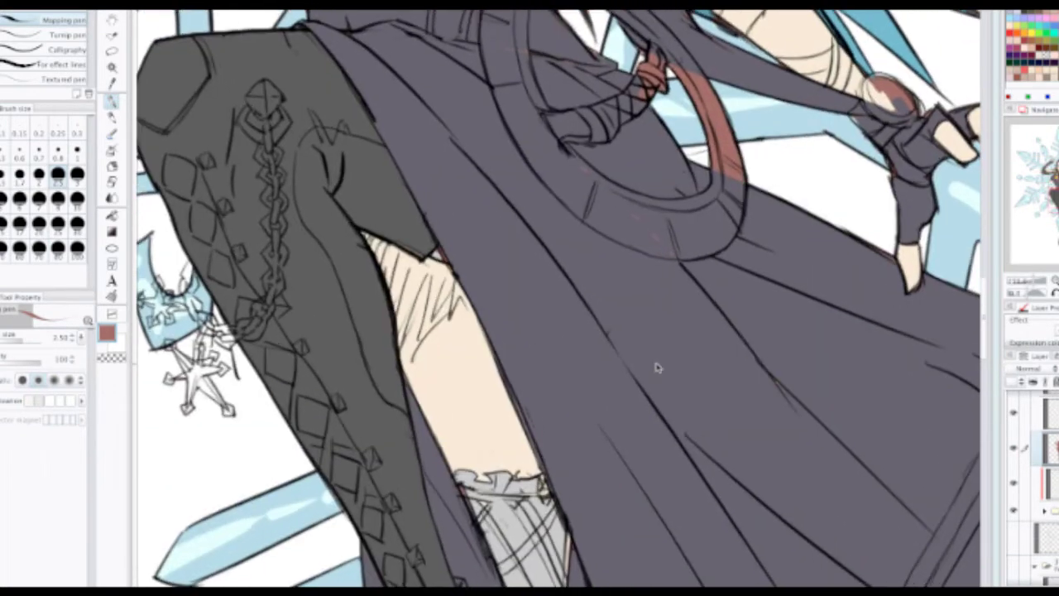
{"action": "left_click_drag", "start_coordinate": [580, 456], "coordinate": [582, 347]}
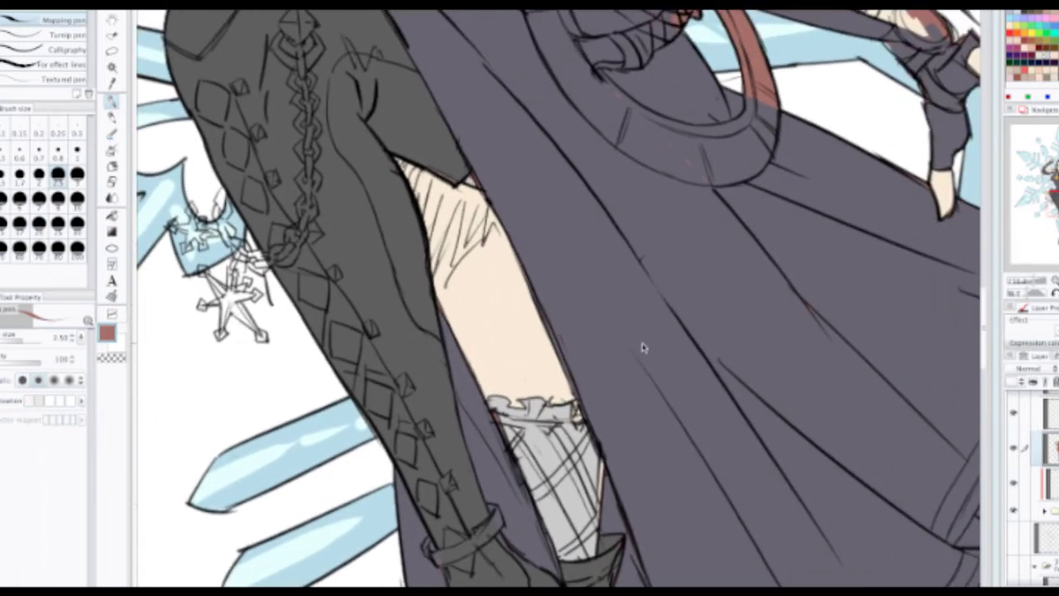
{"action": "left_click_drag", "start_coordinate": [720, 414], "coordinate": [640, 426]}
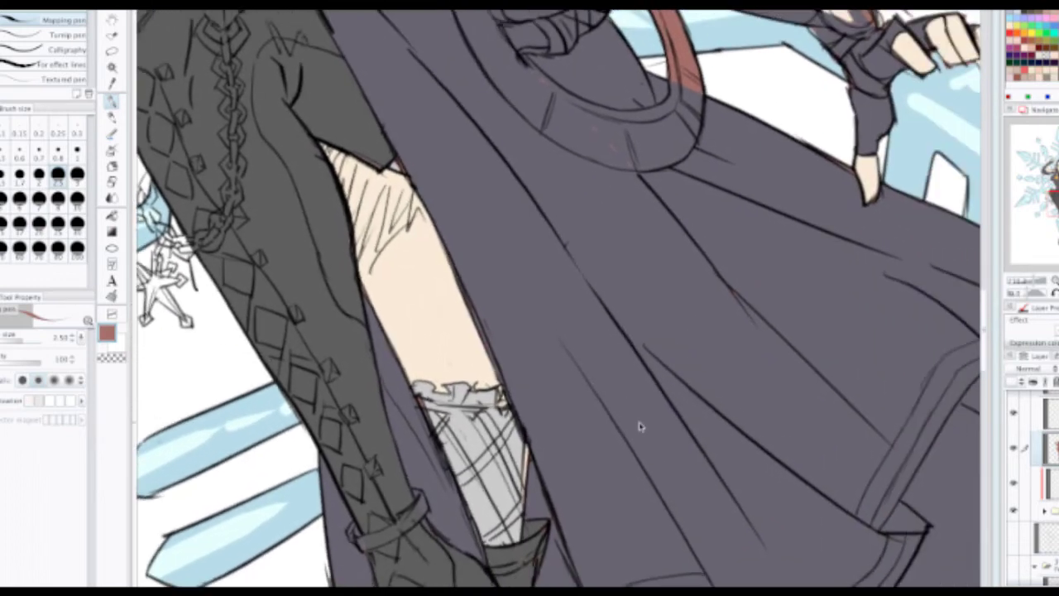
Step: Toggle the red base layer's visibility and check the skirt hem and raised boot for red showing past the lines
{"action": "left_click", "coordinate": [1014, 447]}
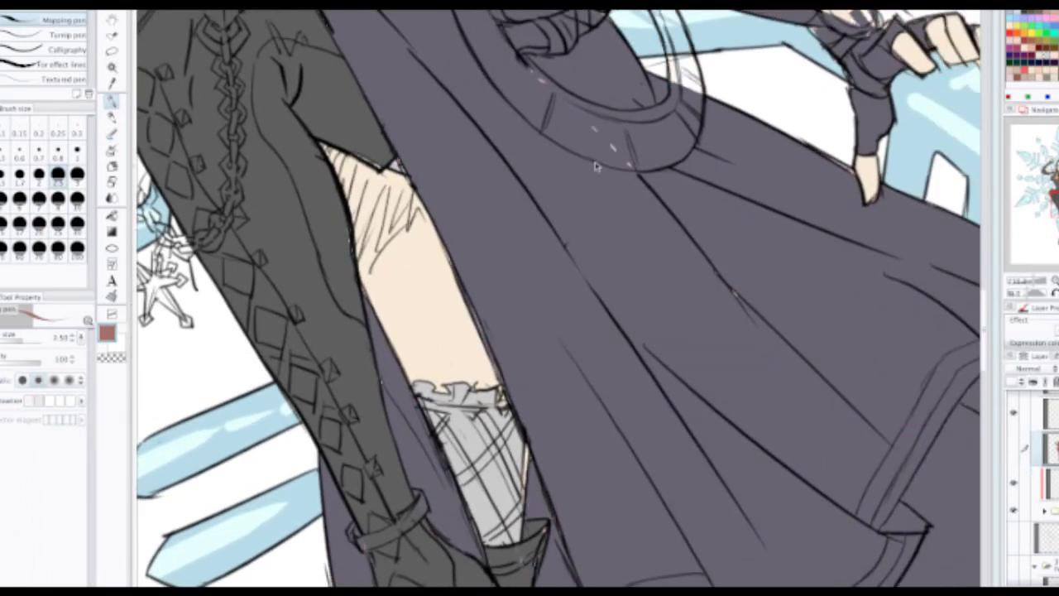
{"action": "left_click_drag", "start_coordinate": [411, 405], "coordinate": [385, 245]}
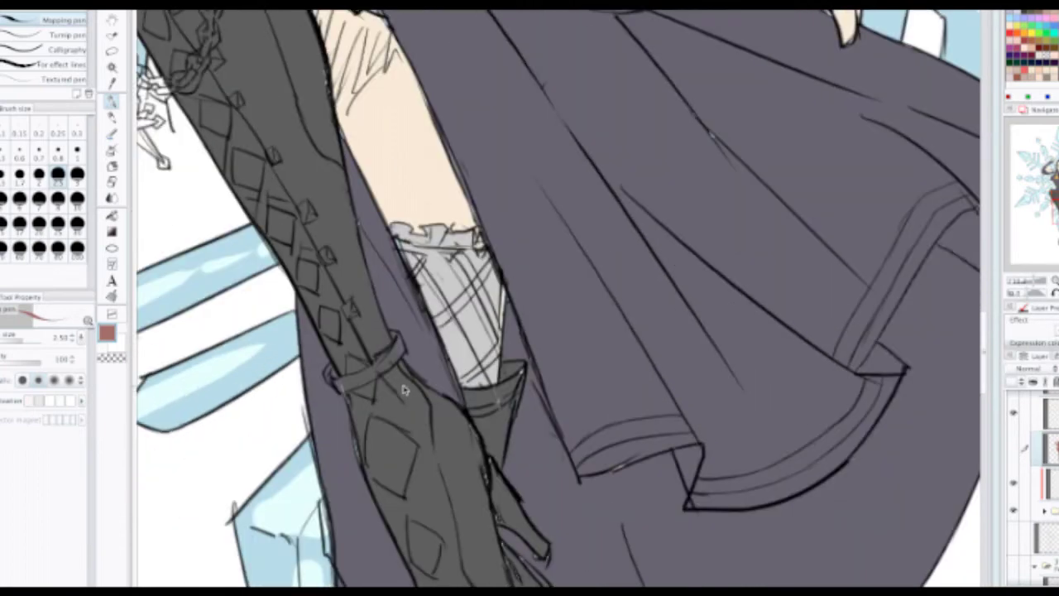
{"action": "scroll", "coordinate": [425, 420], "scroll_direction": "down", "scroll_amount": 1}
{"action": "left_click_drag", "start_coordinate": [423, 398], "coordinate": [414, 258]}
{"action": "scroll", "coordinate": [420, 408], "scroll_direction": "down", "scroll_amount": 1}
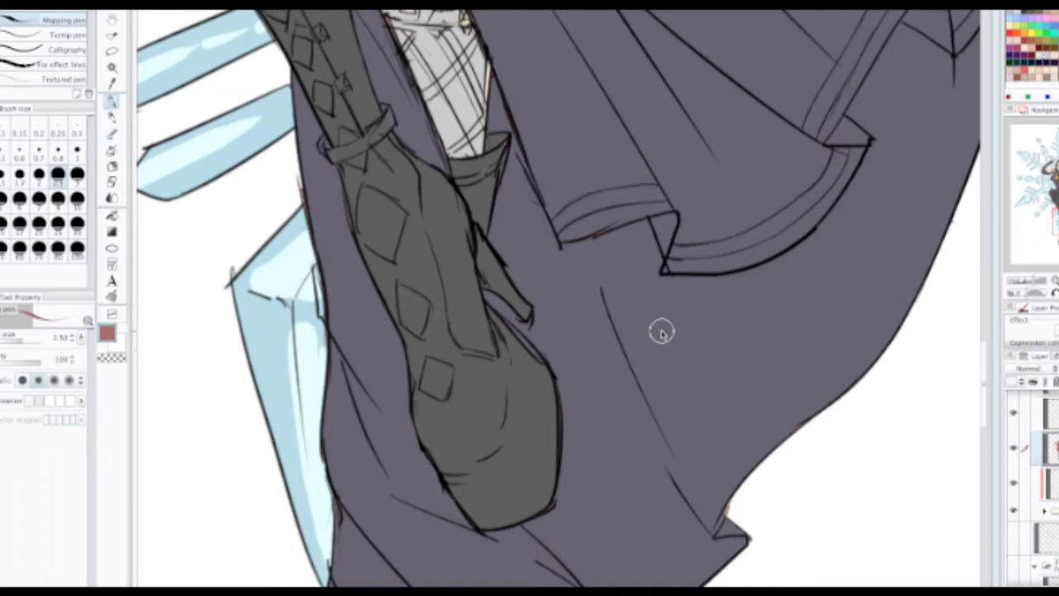
{"action": "scroll", "coordinate": [603, 287], "scroll_direction": "down", "scroll_amount": 1}
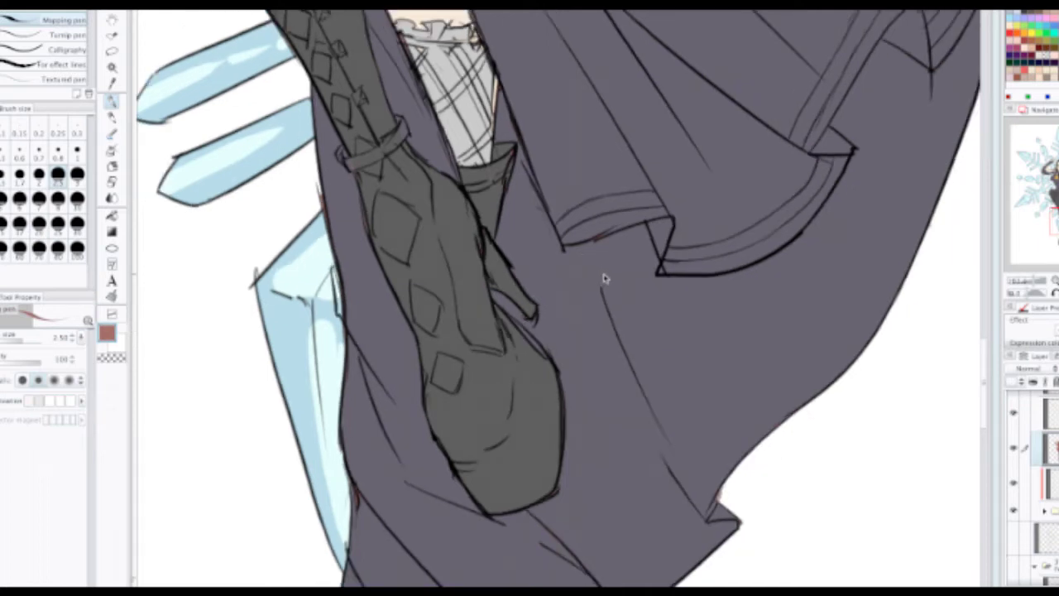
{"action": "scroll", "coordinate": [605, 277], "scroll_direction": "down", "scroll_amount": 1}
{"action": "left_click_drag", "start_coordinate": [606, 246], "coordinate": [609, 359]}
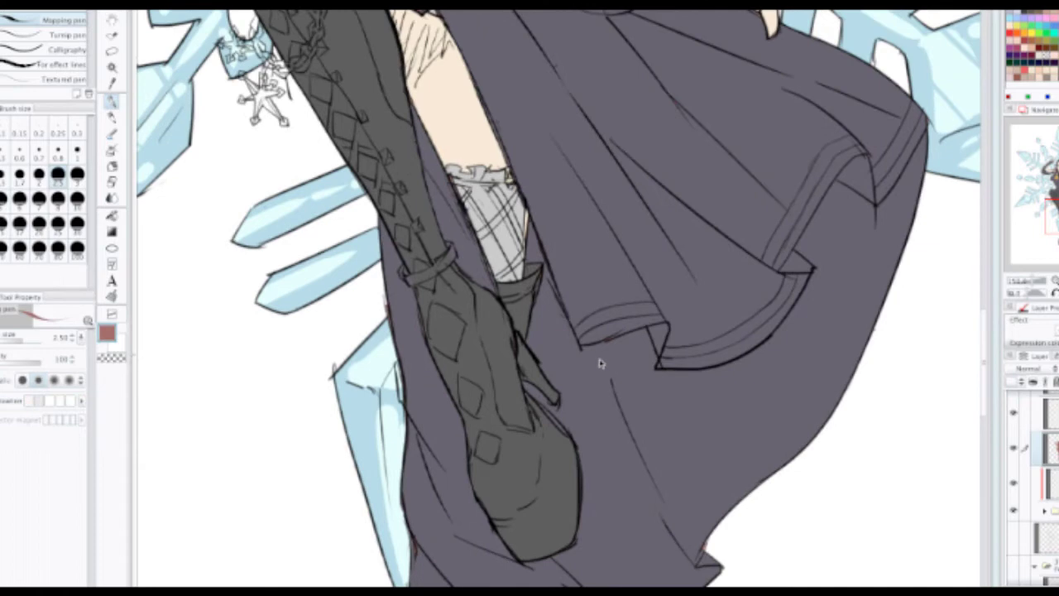
Step: Examine the colour coverage around the raised boot's heel and the lower skirt, both close up and across the figure
{"action": "scroll", "coordinate": [601, 363], "scroll_direction": "up", "scroll_amount": 3}
{"action": "scroll", "coordinate": [477, 371], "scroll_direction": "down", "scroll_amount": 1}
{"action": "scroll", "coordinate": [487, 379], "scroll_direction": "up", "scroll_amount": 1}
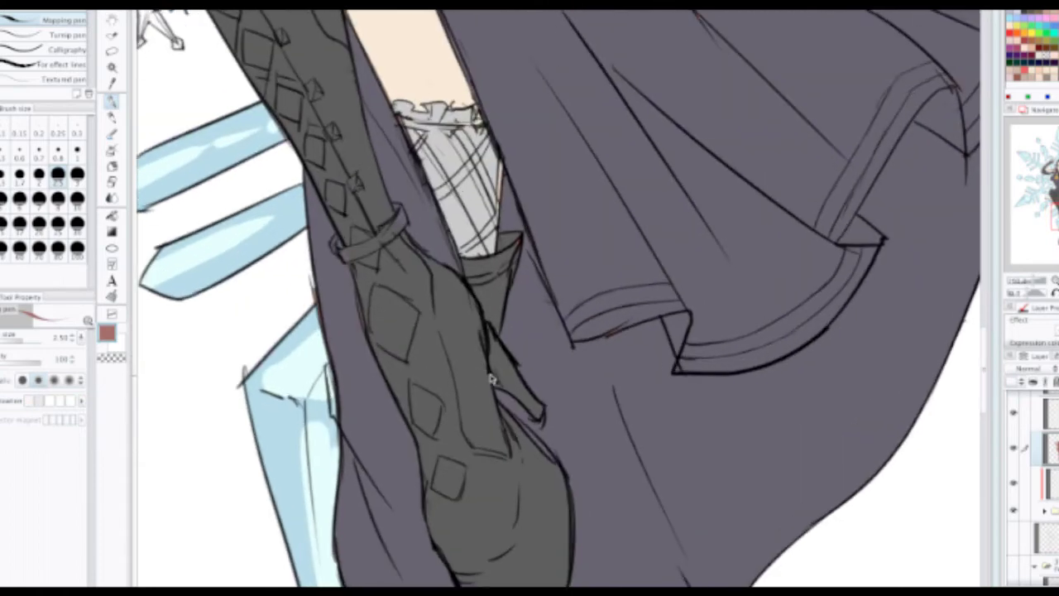
{"action": "scroll", "coordinate": [494, 381], "scroll_direction": "up", "scroll_amount": 2}
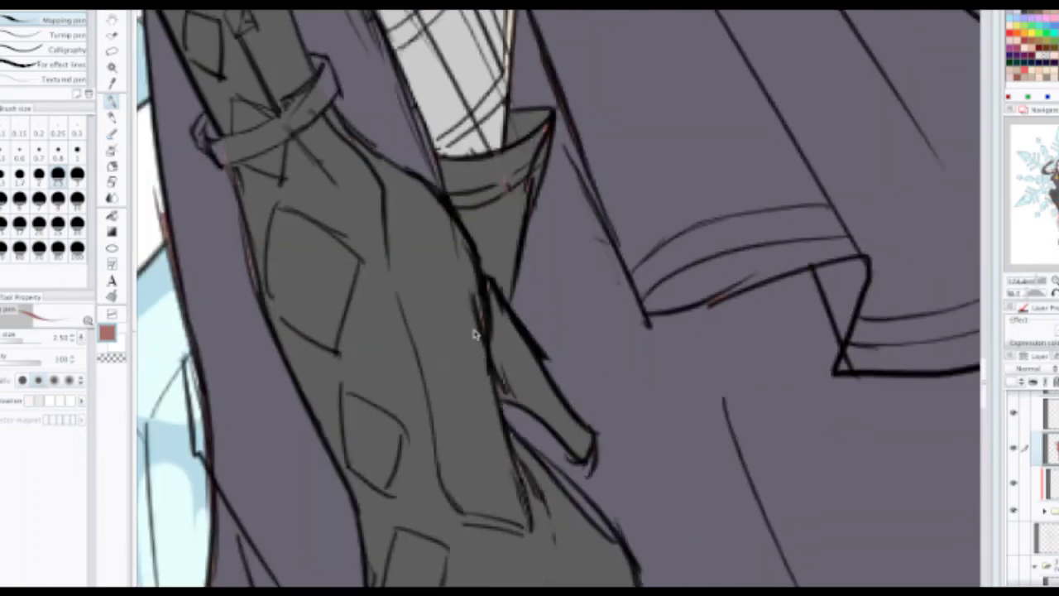
{"action": "scroll", "coordinate": [478, 335], "scroll_direction": "down", "scroll_amount": 4}
{"action": "scroll", "coordinate": [492, 336], "scroll_direction": "down", "scroll_amount": 1}
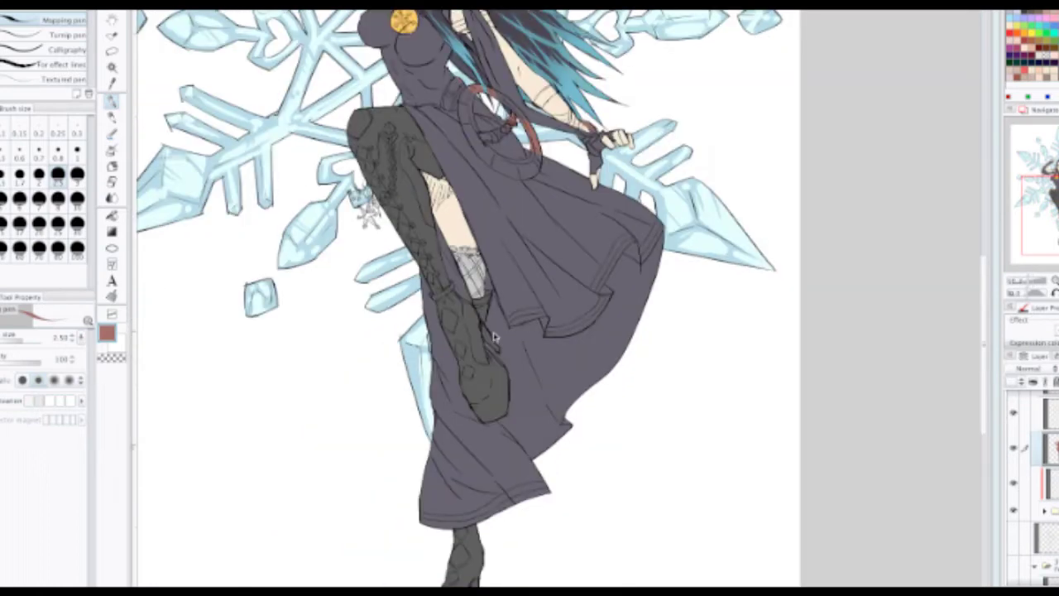
{"action": "scroll", "coordinate": [494, 337], "scroll_direction": "up", "scroll_amount": 3}
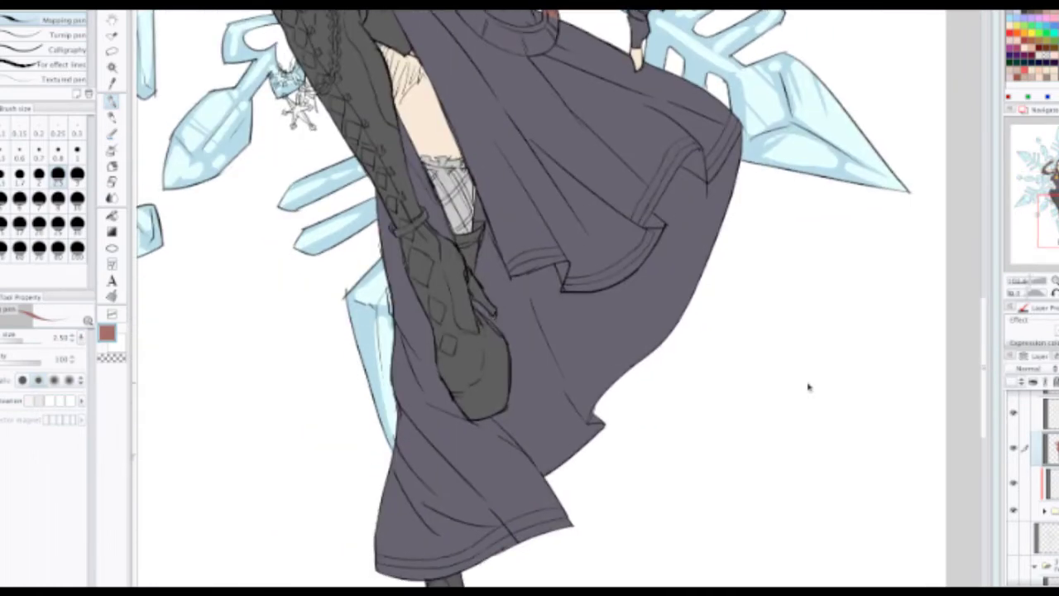
{"action": "scroll", "coordinate": [478, 330], "scroll_direction": "up", "scroll_amount": 2}
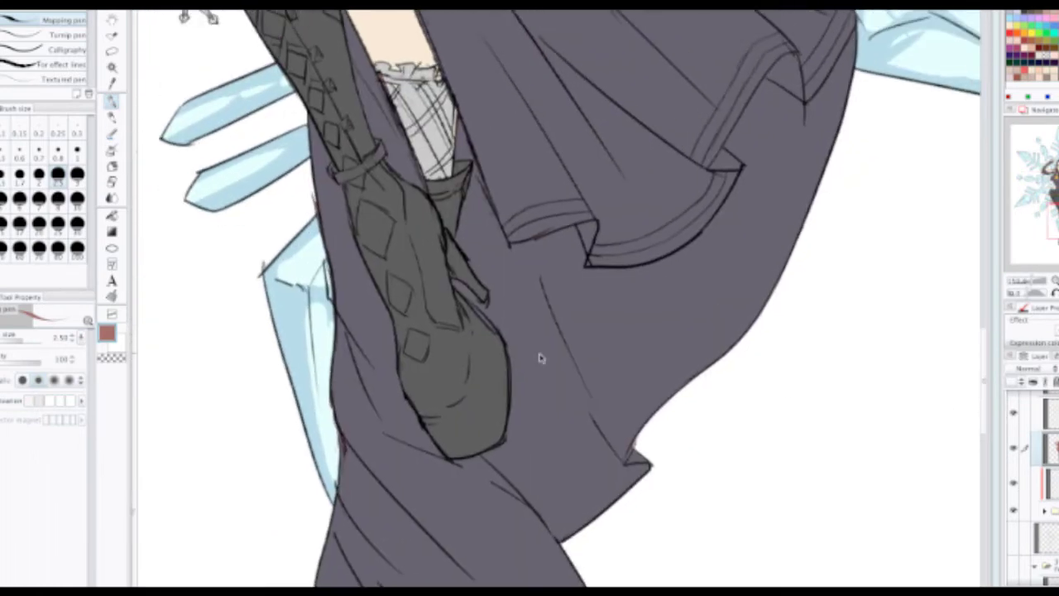
{"action": "mouse_move", "coordinate": [571, 296]}
{"action": "left_mouse_down"}
{"action": "mouse_move", "coordinate": [542, 339]}
{"action": "mouse_move", "coordinate": [581, 280]}
{"action": "left_mouse_up"}
{"action": "left_click_drag", "start_coordinate": [591, 181], "coordinate": [537, 209]}
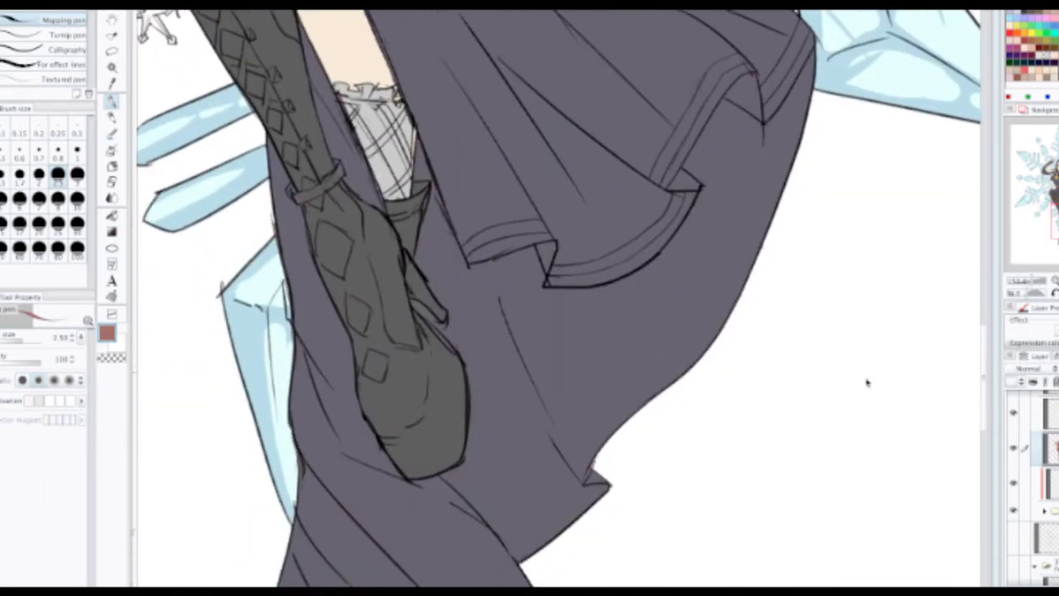
Step: Toggle the red base layer off and on again and inspect the red areas on the waist ring and lowered wrist
{"action": "left_click", "coordinate": [1017, 451]}
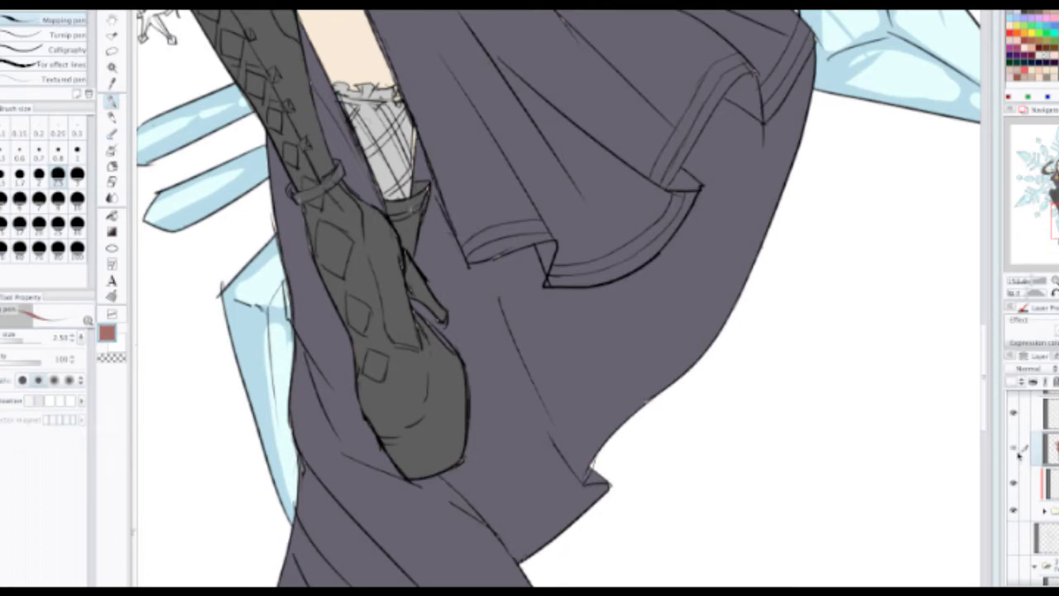
{"action": "left_click_drag", "start_coordinate": [442, 215], "coordinate": [390, 377]}
{"action": "scroll", "coordinate": [378, 289], "scroll_direction": "up", "scroll_amount": 8}
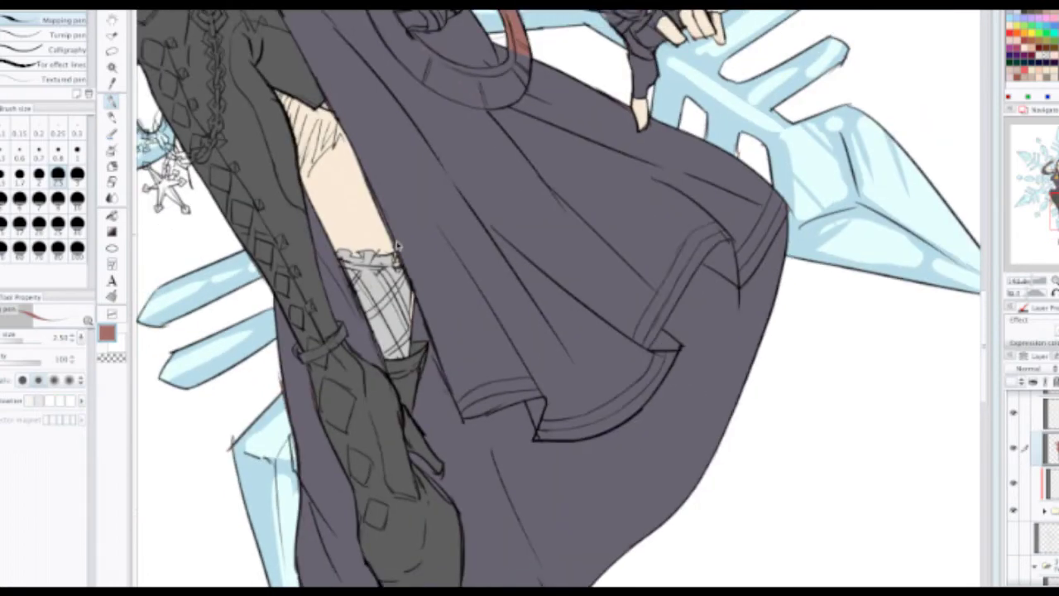
{"action": "scroll", "coordinate": [411, 315], "scroll_direction": "down", "scroll_amount": 1}
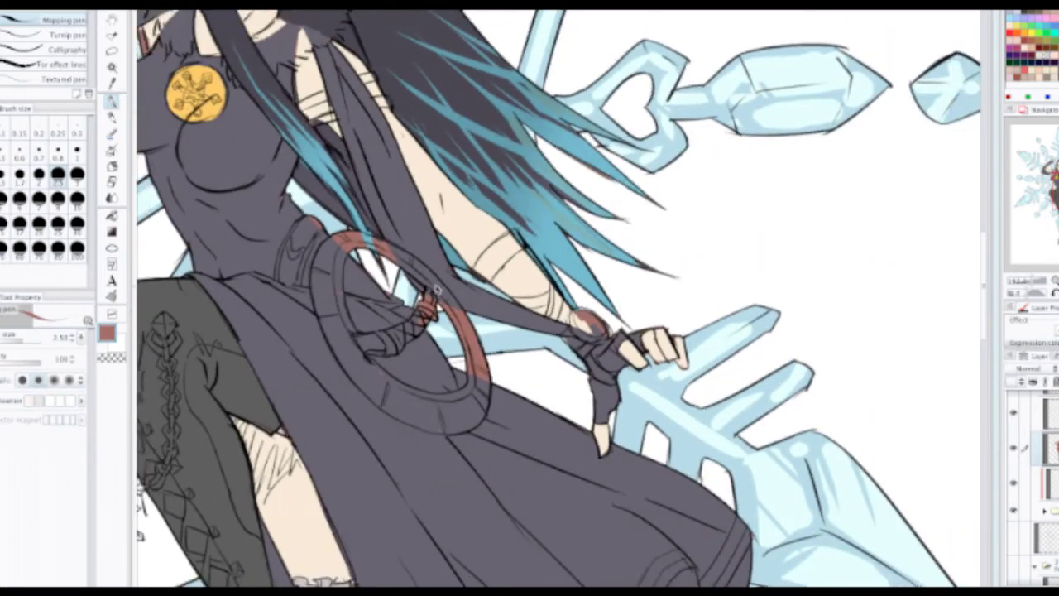
{"action": "left_click_drag", "start_coordinate": [428, 297], "coordinate": [420, 373]}
{"action": "scroll", "coordinate": [419, 373], "scroll_direction": "up", "scroll_amount": 3}
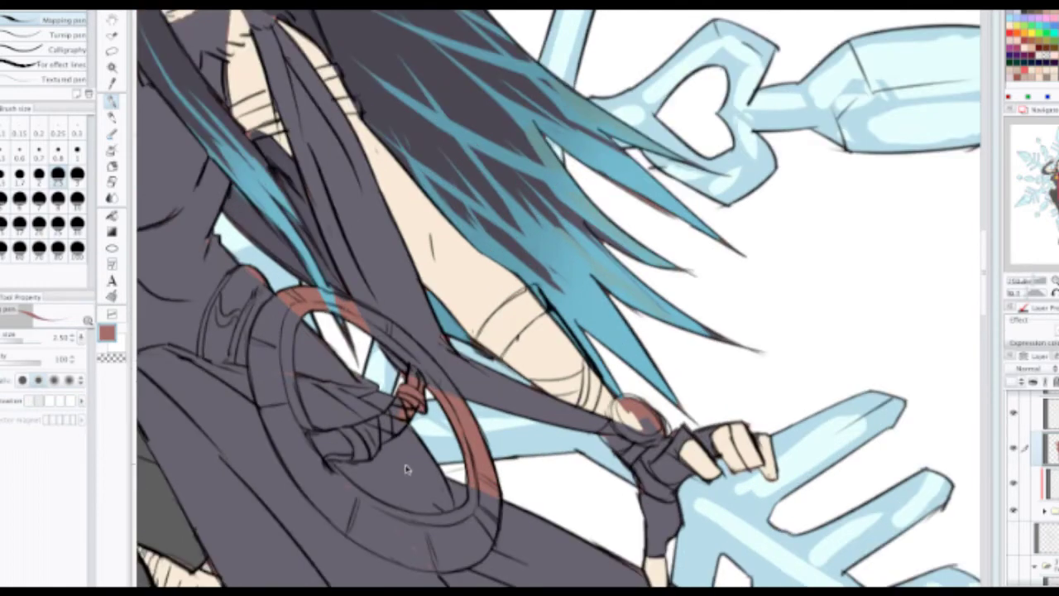
Step: Sample the dress's grey-purple and select the clipped Color dodge layer while searching the character's layer stack
{"action": "left_click", "coordinate": [406, 468], "text": "alt"}
{"action": "scroll", "coordinate": [1035, 488], "scroll_direction": "down", "scroll_amount": 10}
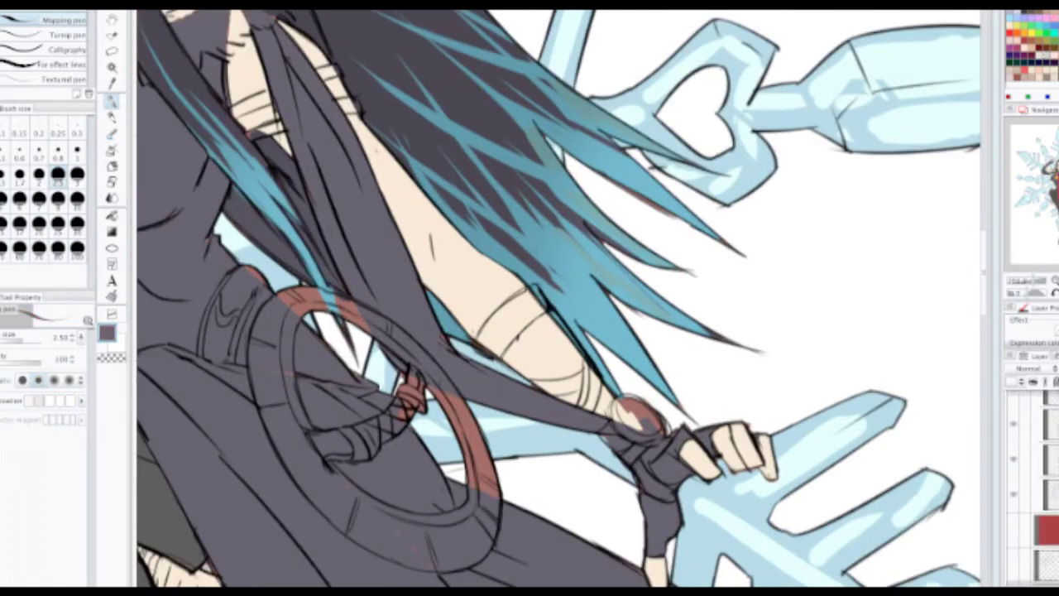
{"action": "scroll", "coordinate": [1035, 497], "scroll_direction": "down", "scroll_amount": 1}
{"action": "scroll", "coordinate": [1035, 488], "scroll_direction": "up", "scroll_amount": 10}
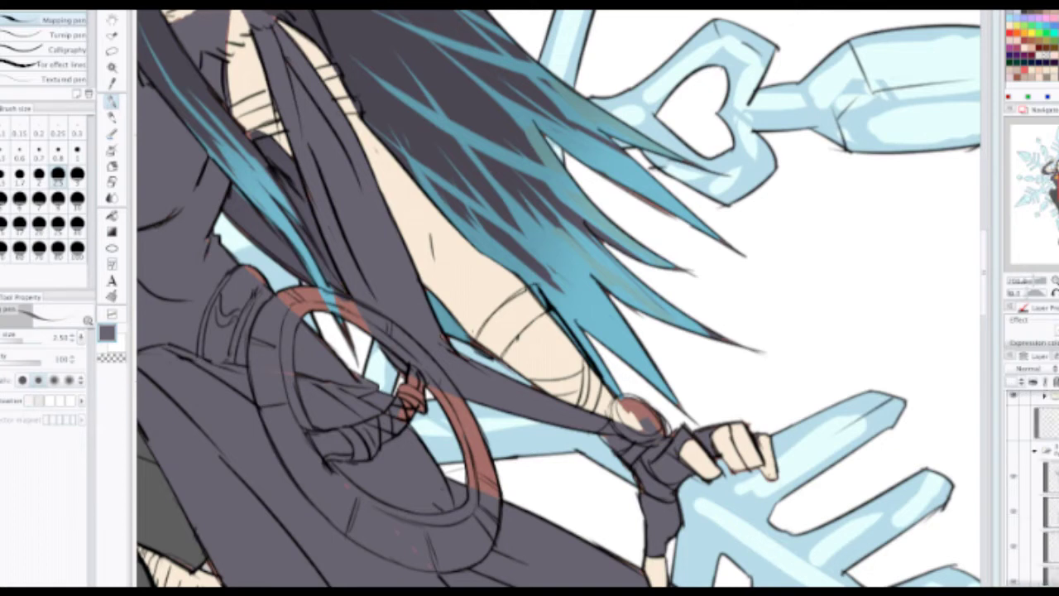
{"action": "scroll", "coordinate": [1035, 488], "scroll_direction": "down", "scroll_amount": 2}
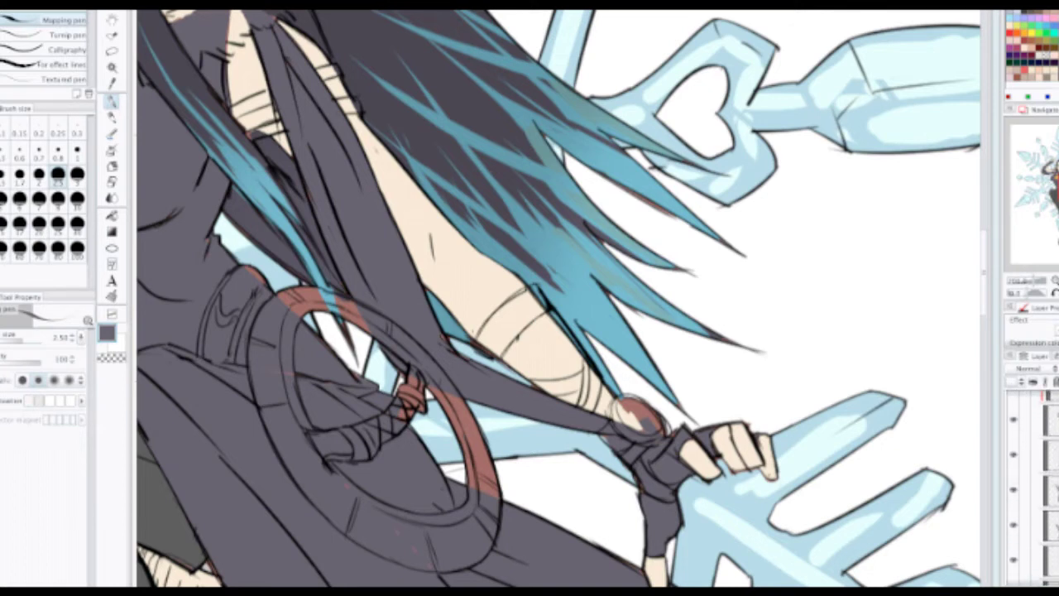
{"action": "scroll", "coordinate": [1034, 488], "scroll_direction": "down", "scroll_amount": 1}
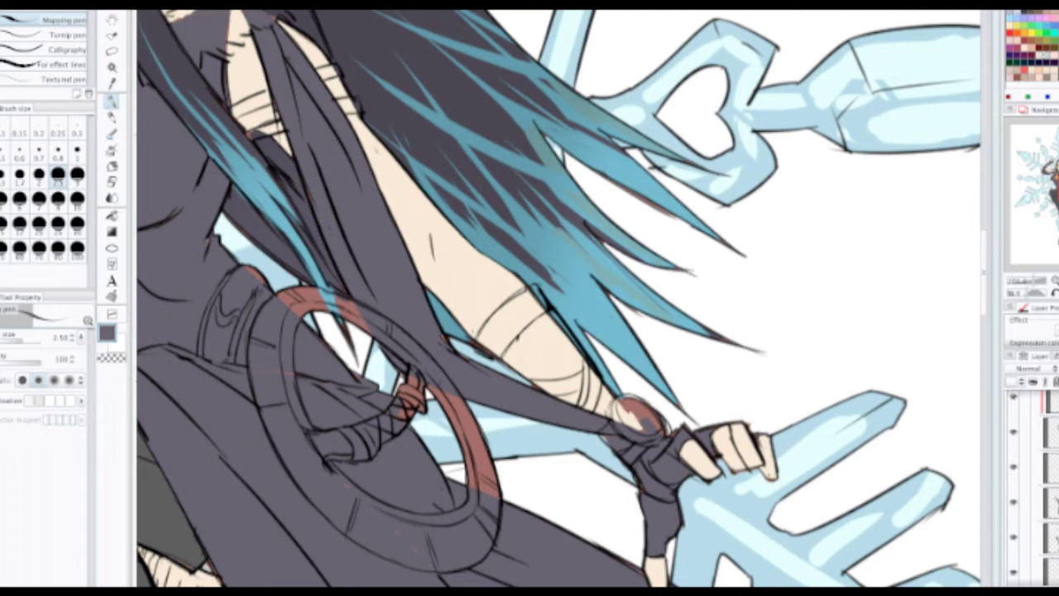
{"action": "scroll", "coordinate": [1035, 480], "scroll_direction": "up", "scroll_amount": 3}
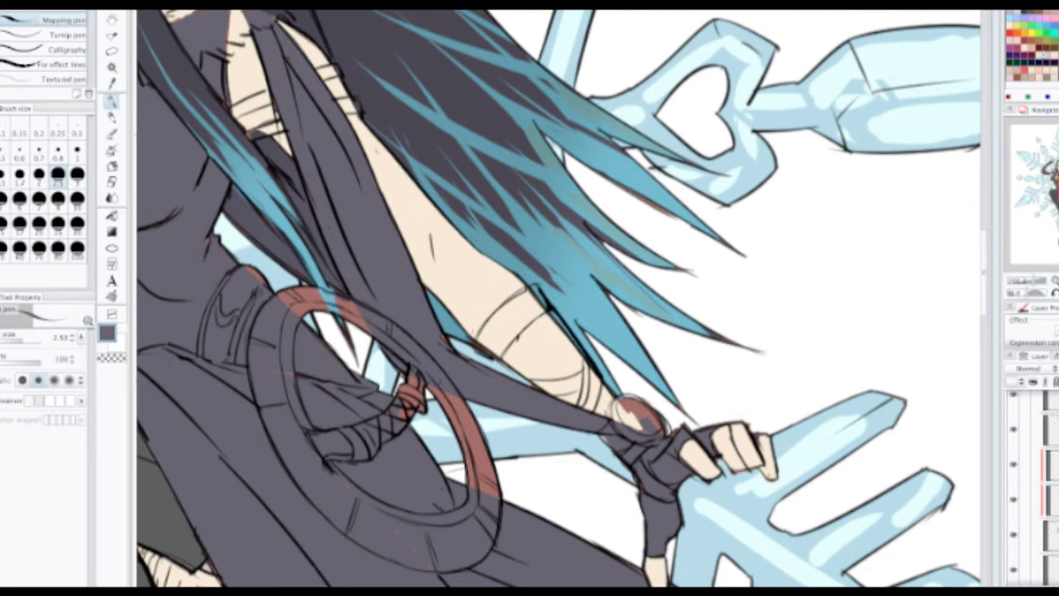
{"action": "scroll", "coordinate": [1034, 480], "scroll_direction": "down", "scroll_amount": 1}
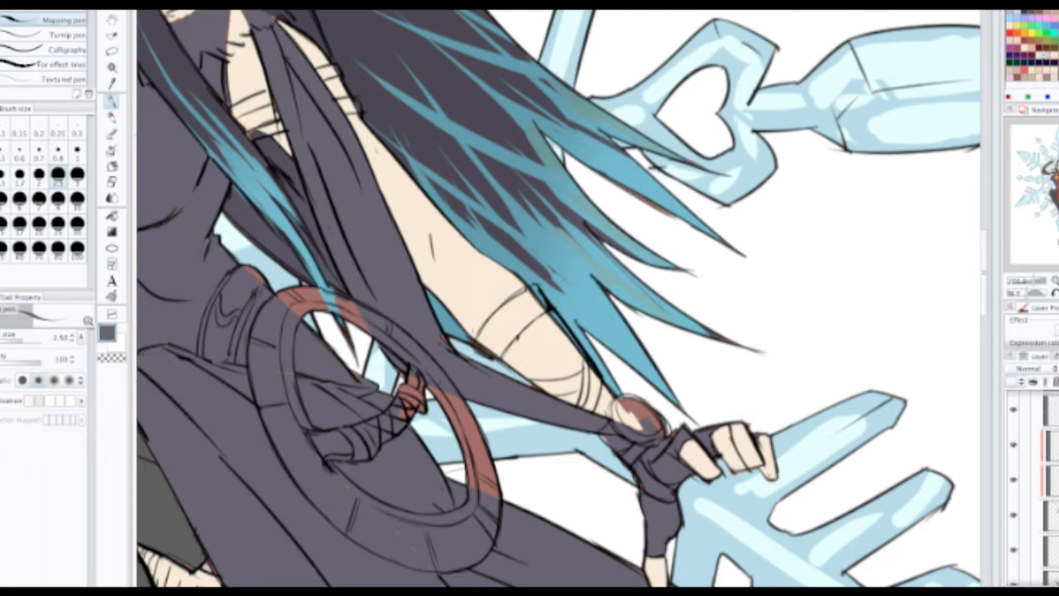
{"action": "scroll", "coordinate": [1035, 480], "scroll_direction": "up", "scroll_amount": 4}
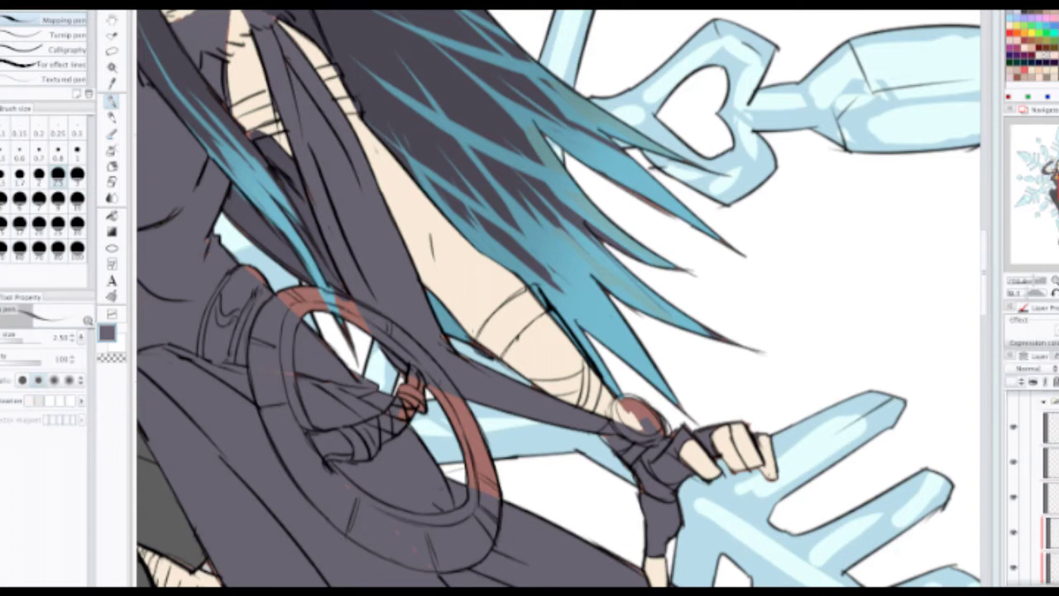
{"action": "left_click", "coordinate": [1035, 531]}
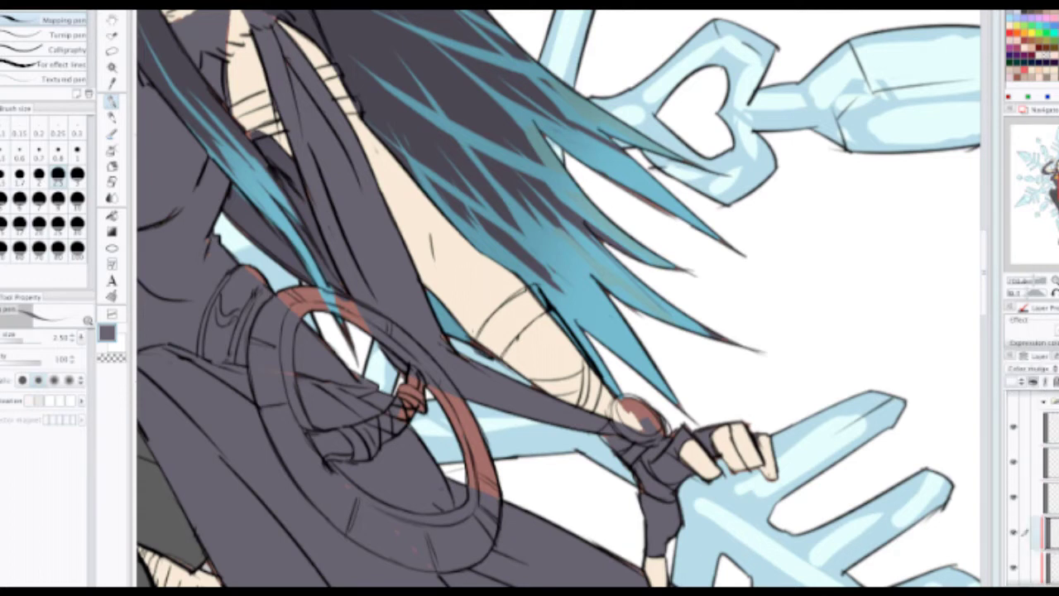
{"action": "scroll", "coordinate": [1035, 497], "scroll_direction": "down", "scroll_amount": 3}
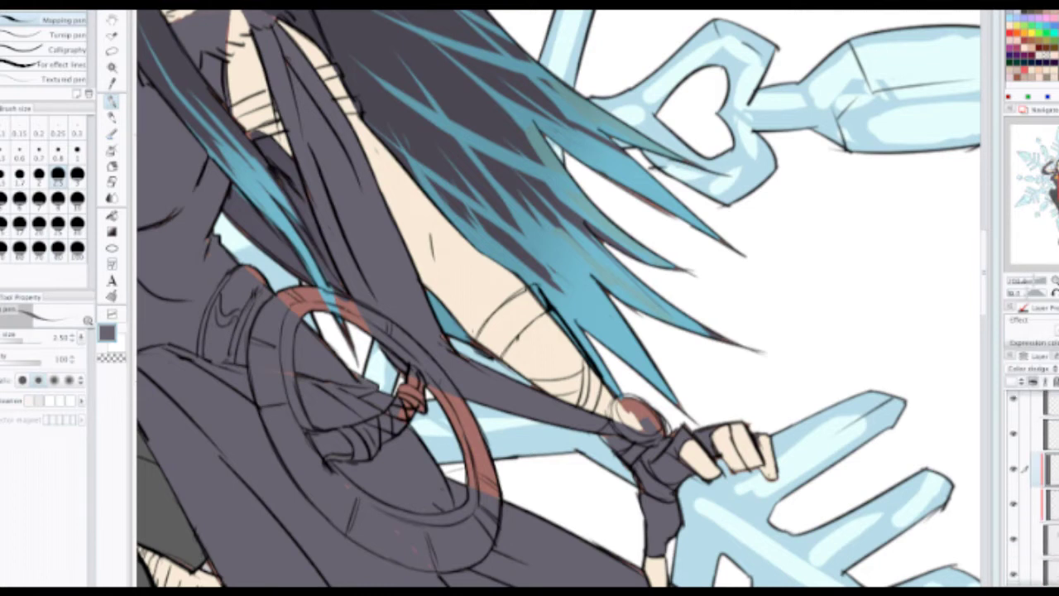
Step: Toggle a layer's visibility off and on, and add two new Normal layers above the Color dodge layer
{"action": "left_click", "coordinate": [1014, 503]}
{"action": "left_click", "coordinate": [1014, 504]}
{"action": "left_click", "coordinate": [1047, 434]}
{"action": "key", "text": "ctrl+shift+n"}
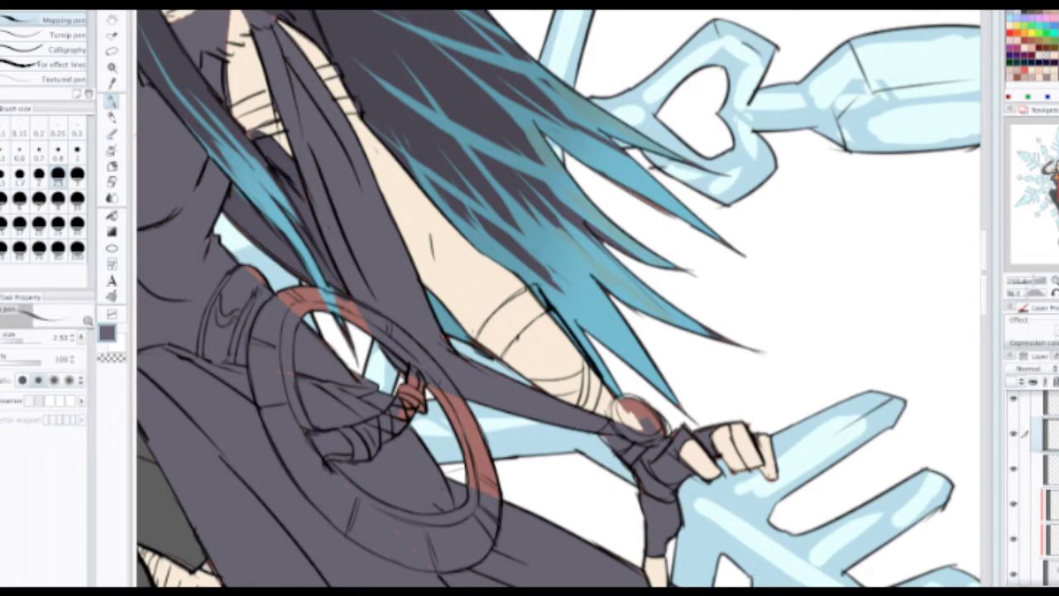
{"action": "key", "text": "ctrl+shift+n"}
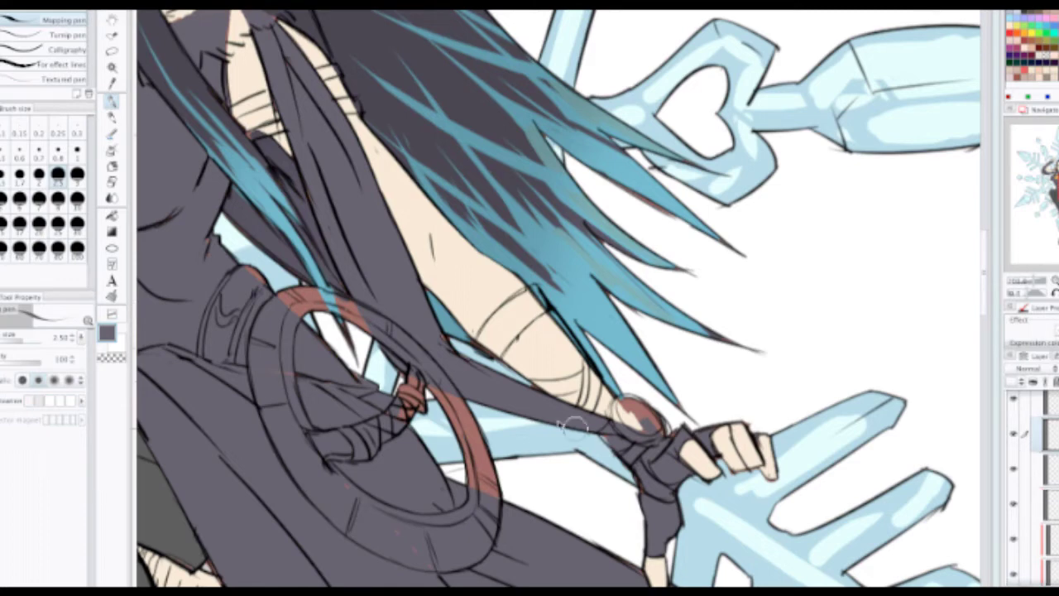
Step: Add another new layer to the character drawing and switch to the Pencil tool
{"action": "left_click_drag", "start_coordinate": [434, 329], "coordinate": [625, 441]}
{"action": "left_click_drag", "start_coordinate": [321, 218], "coordinate": [412, 304]}
{"action": "scroll", "coordinate": [551, 377], "scroll_direction": "down", "scroll_amount": 1}
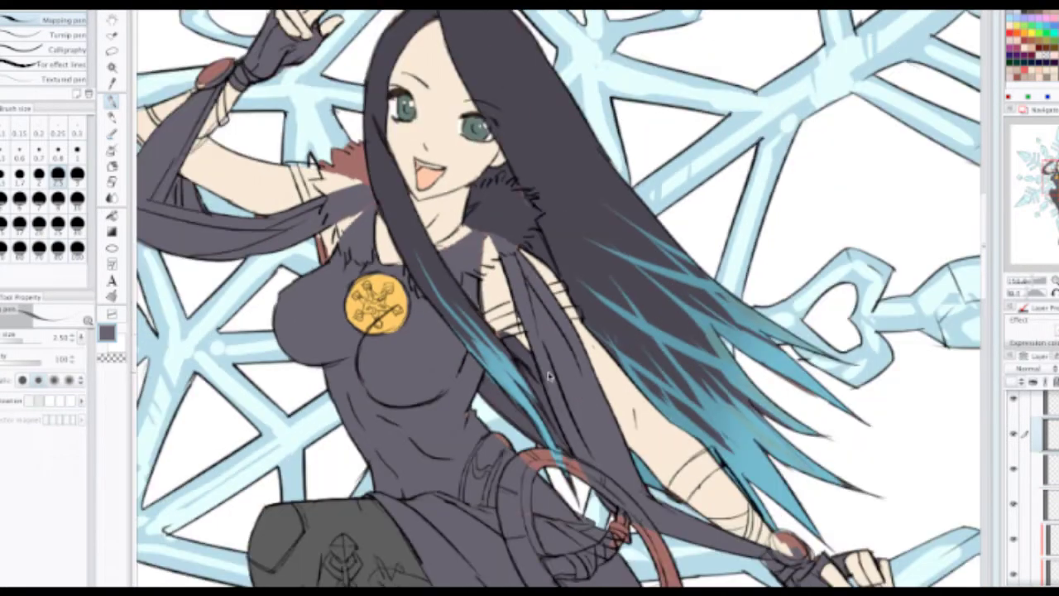
{"action": "scroll", "coordinate": [556, 403], "scroll_direction": "down", "scroll_amount": 1}
{"action": "left_click_drag", "start_coordinate": [563, 478], "coordinate": [495, 273]}
{"action": "scroll", "coordinate": [497, 272], "scroll_direction": "down", "scroll_amount": 1}
{"action": "left_click_drag", "start_coordinate": [658, 326], "coordinate": [700, 334]}
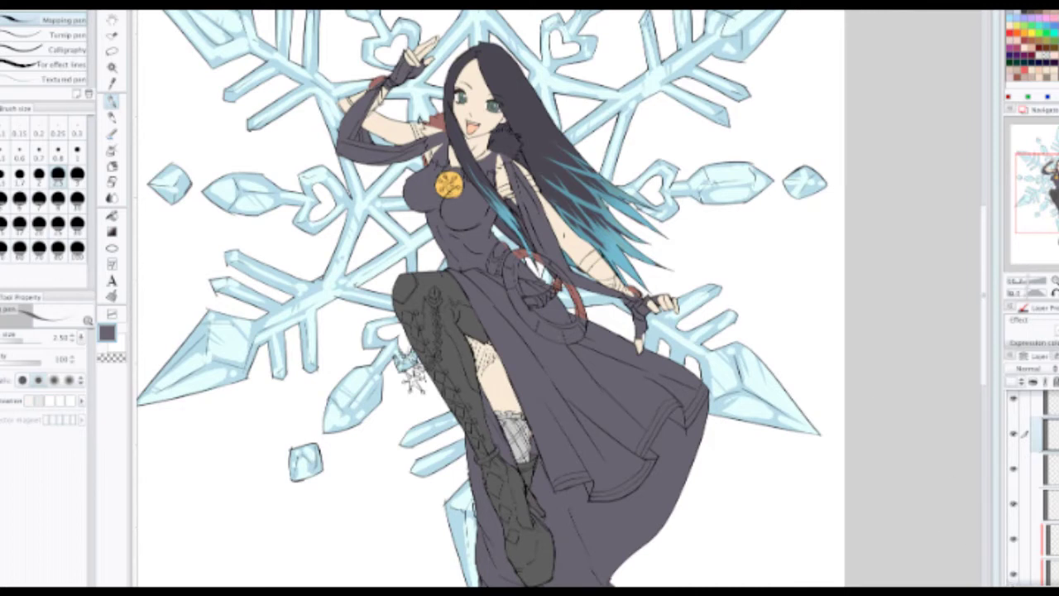
{"action": "key", "text": "ctrl+shift+n"}
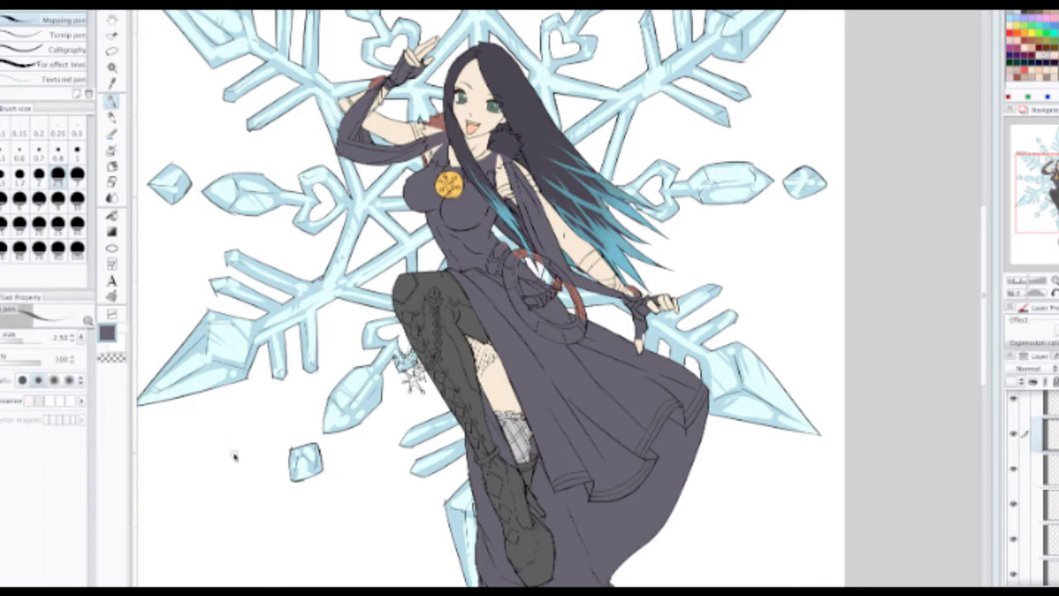
{"action": "key", "text": "p"}
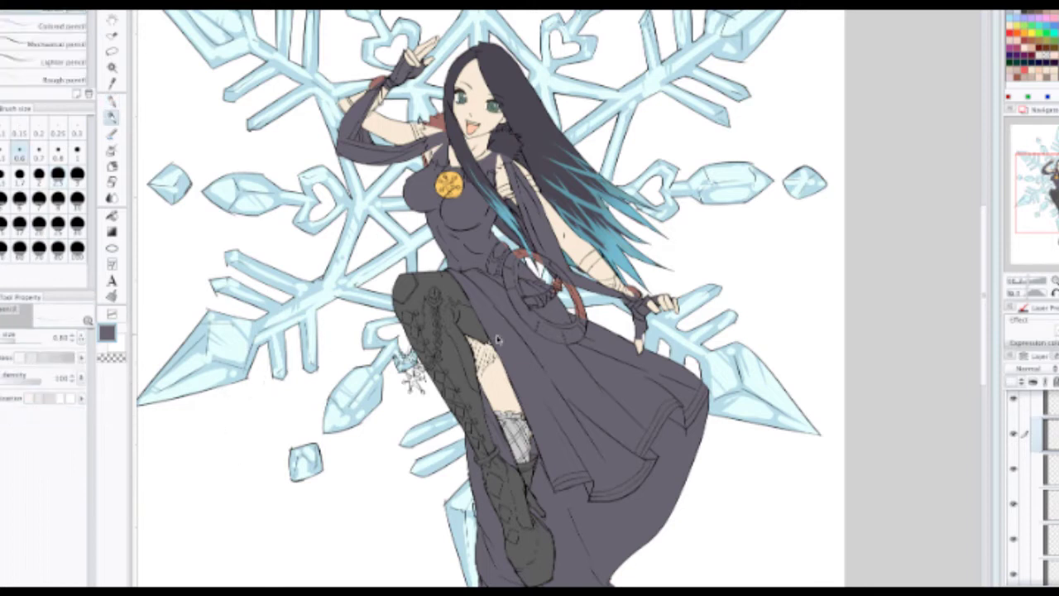
Step: Sample the chest medallion's golden orange as the drawing color and select a layer further down the stack
{"action": "scroll", "coordinate": [507, 352], "scroll_direction": "down", "scroll_amount": 2}
{"action": "scroll", "coordinate": [512, 362], "scroll_direction": "down", "scroll_amount": 2}
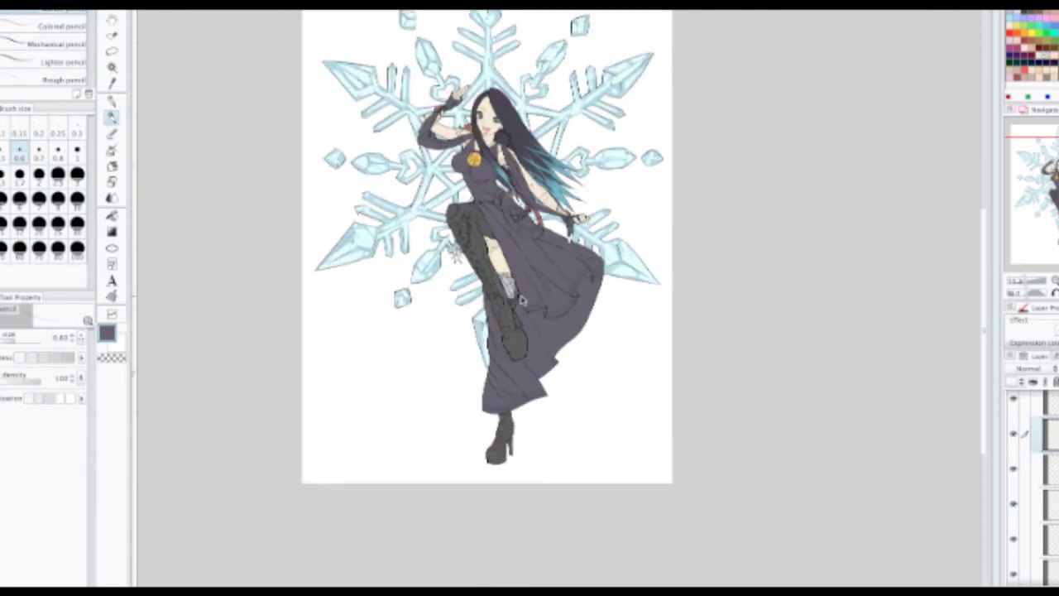
{"action": "scroll", "coordinate": [502, 449], "scroll_direction": "up", "scroll_amount": 4}
{"action": "scroll", "coordinate": [490, 331], "scroll_direction": "up", "scroll_amount": 3}
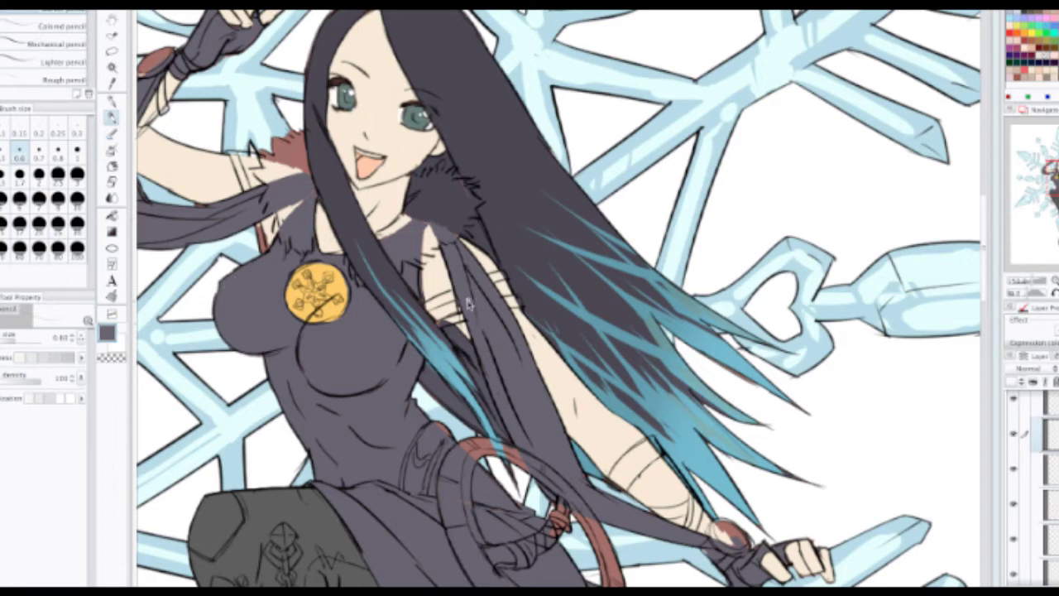
{"action": "left_click", "coordinate": [335, 292], "text": "alt"}
{"action": "scroll", "coordinate": [1031, 488], "scroll_direction": "down", "scroll_amount": 5}
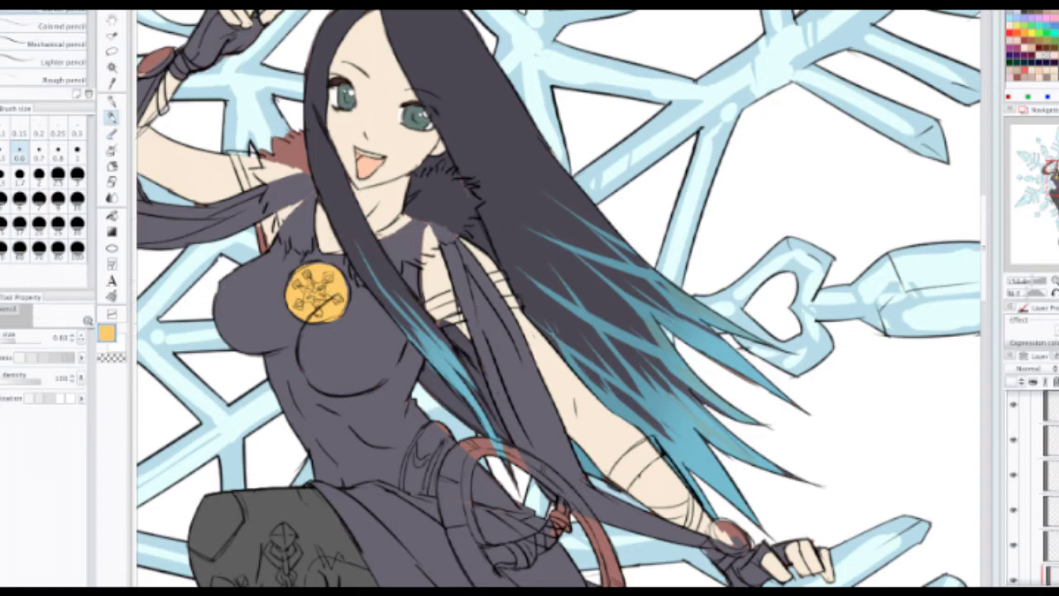
{"action": "left_click", "coordinate": [1044, 474]}
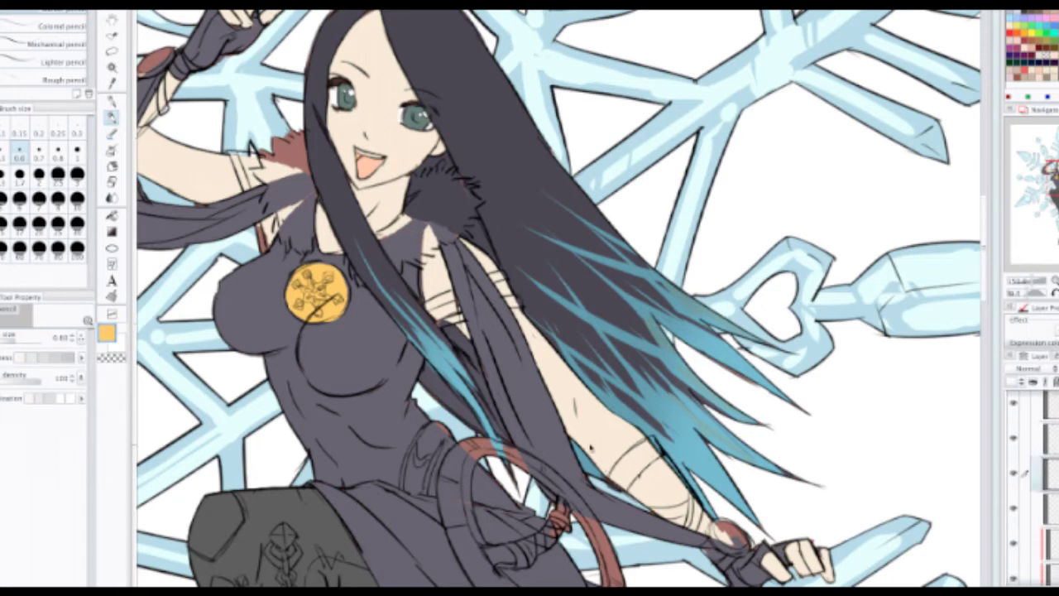
{"action": "left_click_drag", "start_coordinate": [582, 431], "coordinate": [536, 234]}
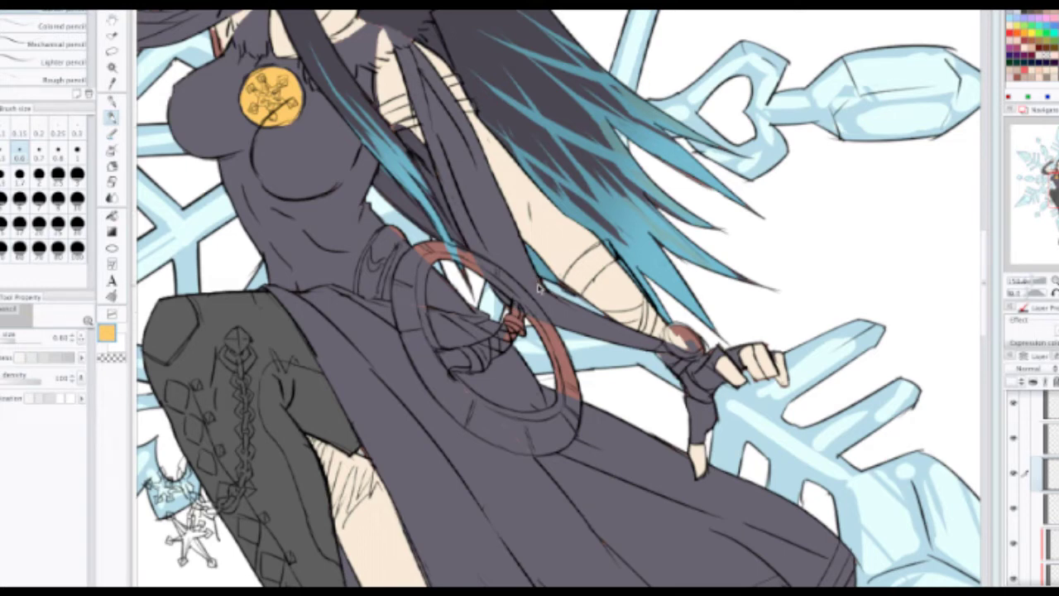
{"action": "scroll", "coordinate": [538, 287], "scroll_direction": "down", "scroll_amount": 3}
{"action": "scroll", "coordinate": [538, 289], "scroll_direction": "down", "scroll_amount": 3}
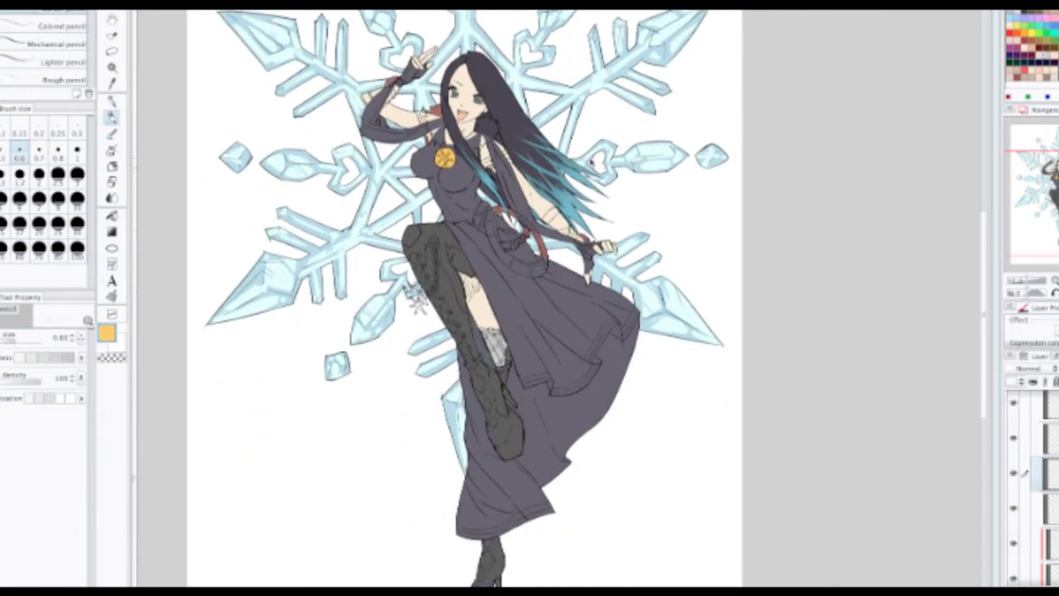
{"action": "scroll", "coordinate": [526, 279], "scroll_direction": "up", "scroll_amount": 3}
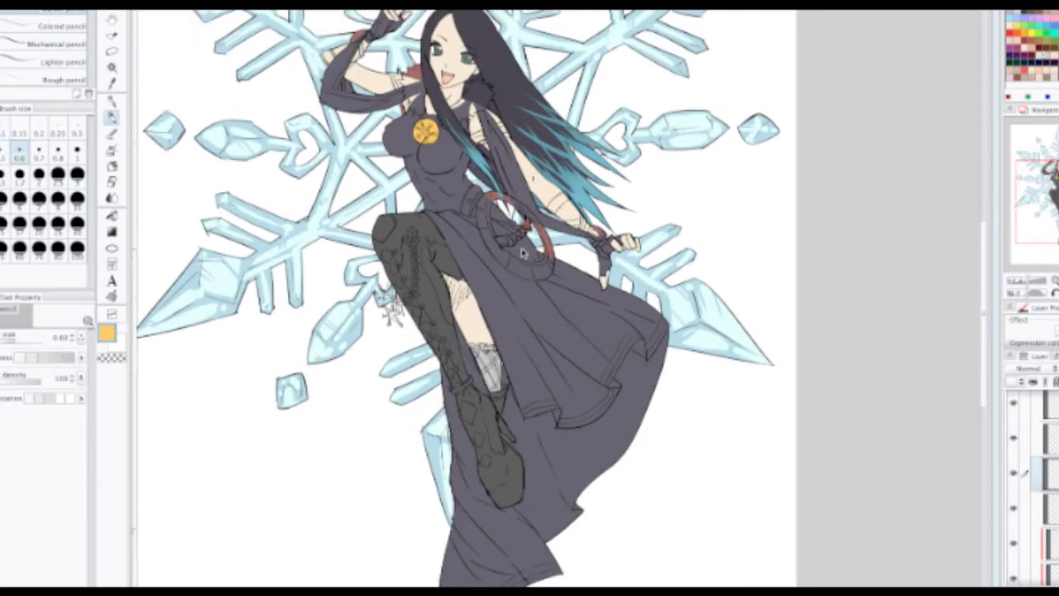
{"action": "scroll", "coordinate": [523, 258], "scroll_direction": "up", "scroll_amount": 2}
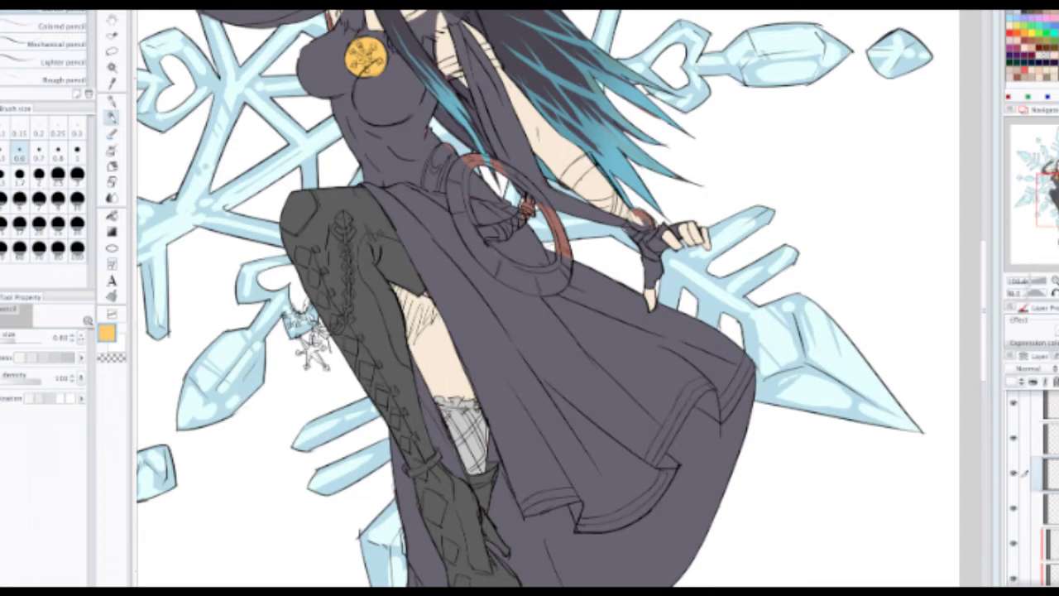
Step: Switch to Preview with the reference images and go from the finished snowflake illustration to the four-pose sketch sheet
{"action": "scroll", "coordinate": [1044, 488], "scroll_direction": "down", "scroll_amount": 1}
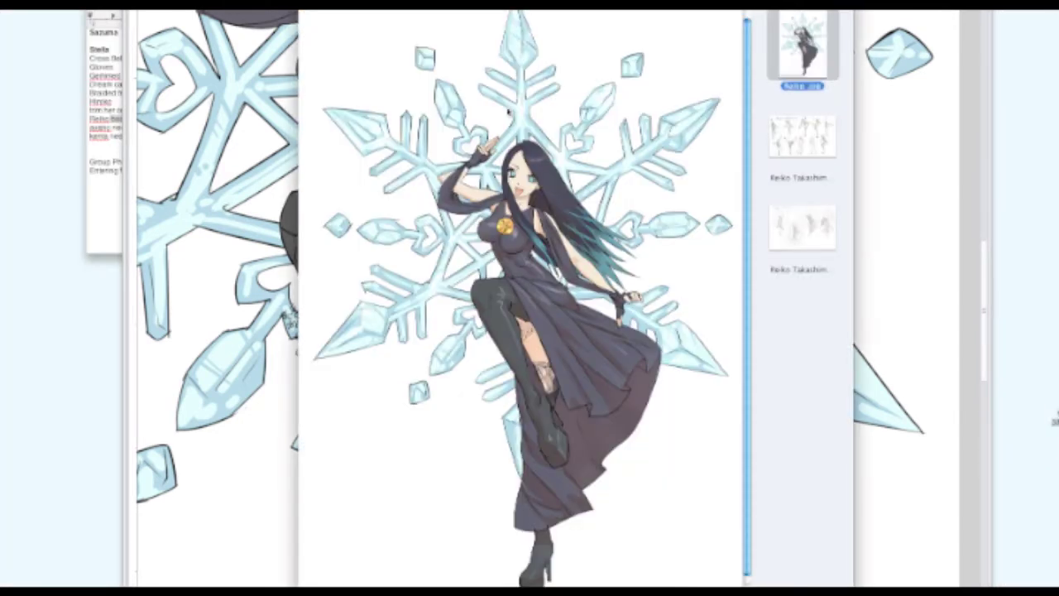
{"action": "left_click_drag", "start_coordinate": [612, 2], "coordinate": [579, 14]}
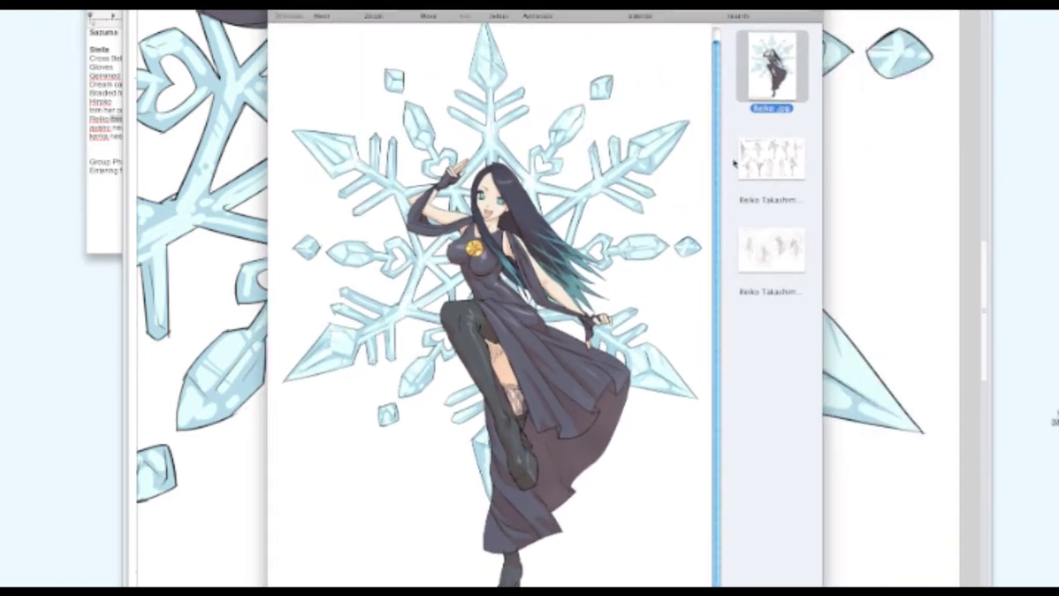
{"action": "left_click", "coordinate": [763, 163]}
{"action": "left_click", "coordinate": [763, 240]}
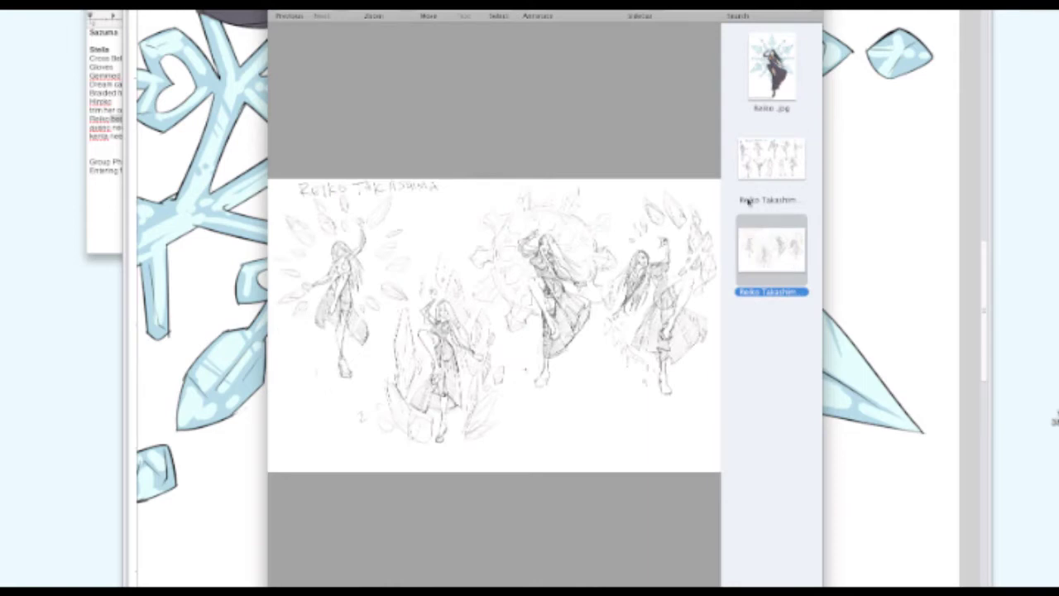
Step: Zoom in on the four-pose sketch sheet and reposition its window so the full set of poses can be examined
{"action": "left_click", "coordinate": [384, 7]}
{"action": "key", "text": "super+plus"}
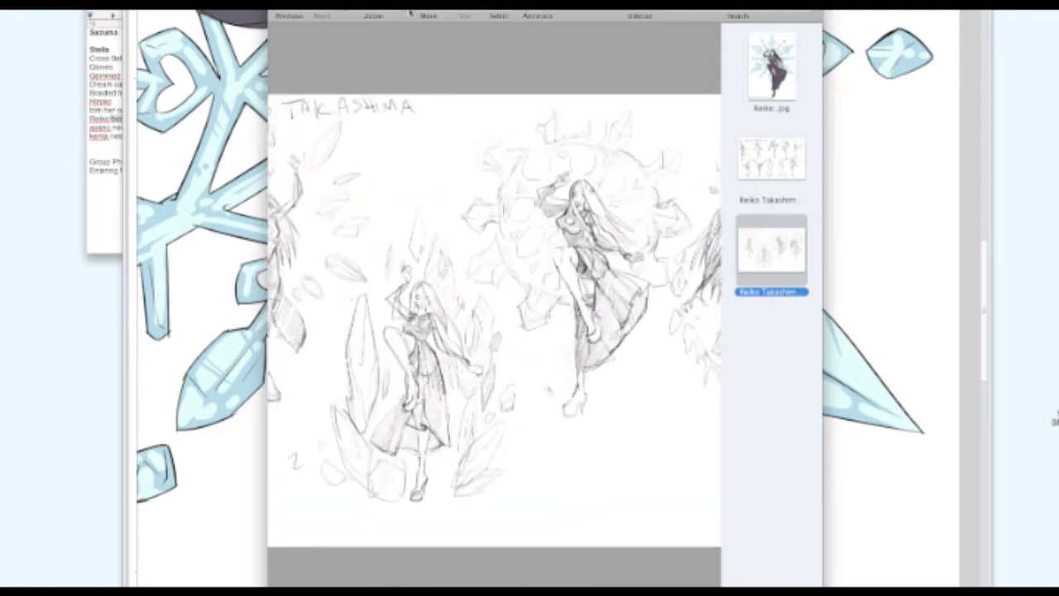
{"action": "left_click", "coordinate": [300, 10]}
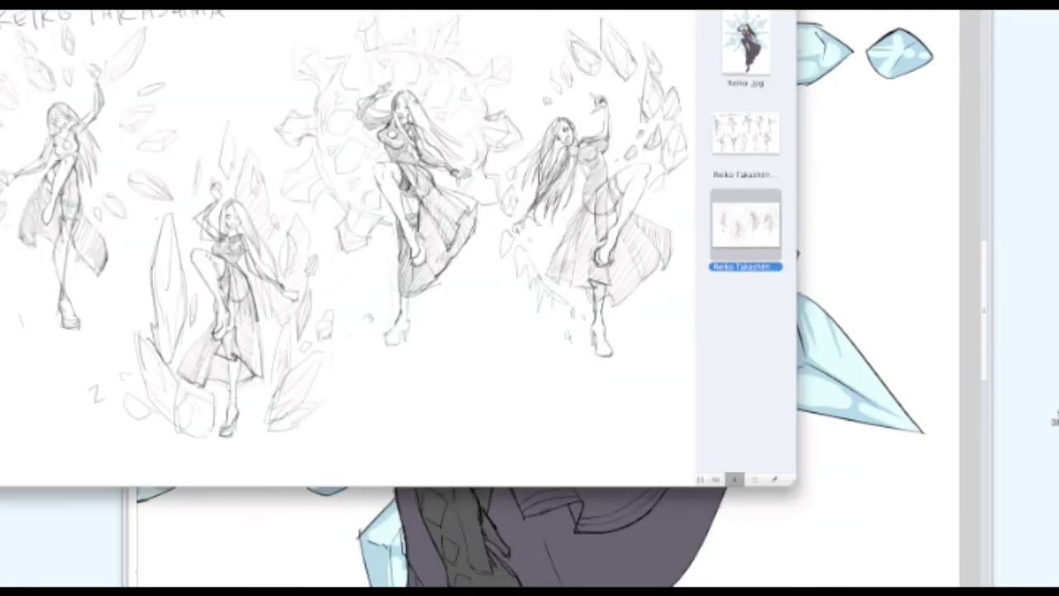
{"action": "left_click_drag", "start_coordinate": [76, 2], "coordinate": [213, 10]}
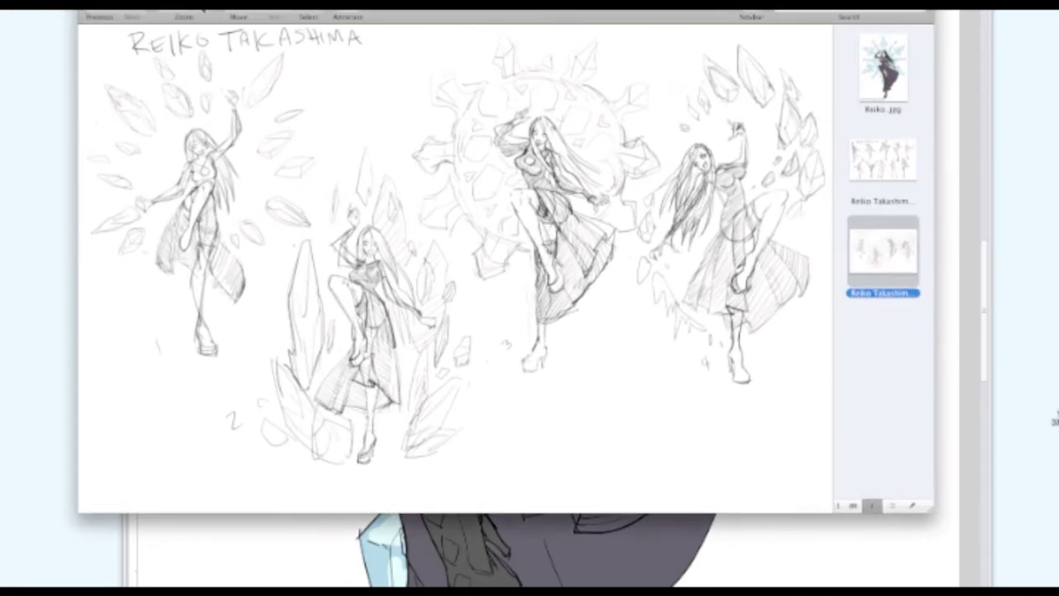
{"action": "left_click", "coordinate": [200, 11]}
{"action": "left_click", "coordinate": [169, 11]}
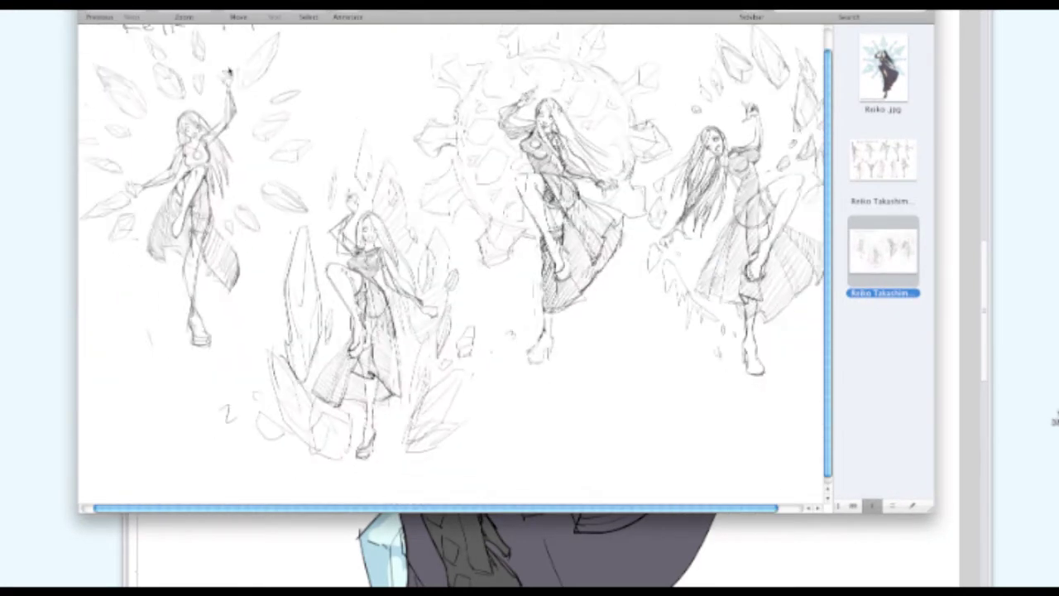
Step: Enlarge the viewer window and magnify the pose sketches, bringing the first three numbered poses into view
{"action": "left_click_drag", "start_coordinate": [933, 511], "coordinate": [1058, 572]}
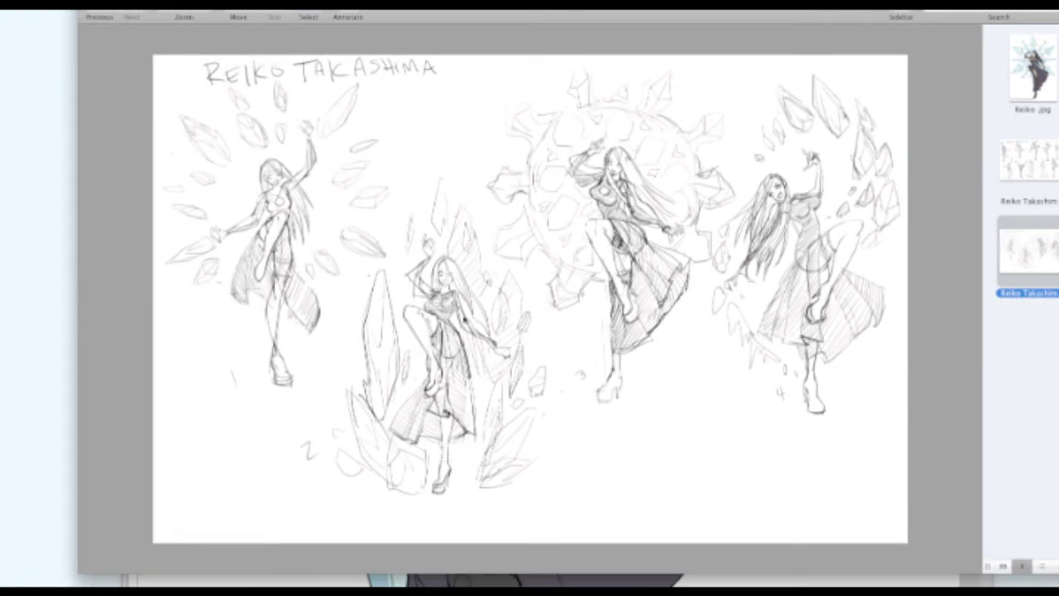
{"action": "left_click", "coordinate": [499, 319]}
{"action": "left_click", "coordinate": [205, 11]}
{"action": "left_click", "coordinate": [204, 10]}
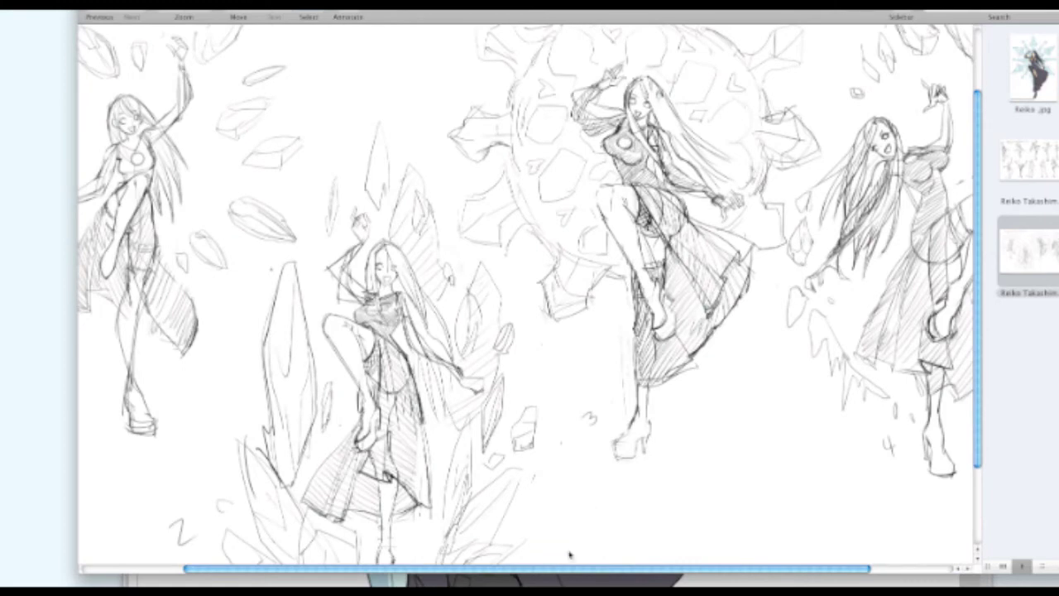
{"action": "mouse_move", "coordinate": [567, 572]}
{"action": "left_mouse_down"}
{"action": "mouse_move", "coordinate": [697, 543]}
{"action": "mouse_move", "coordinate": [459, 569]}
{"action": "left_mouse_up"}
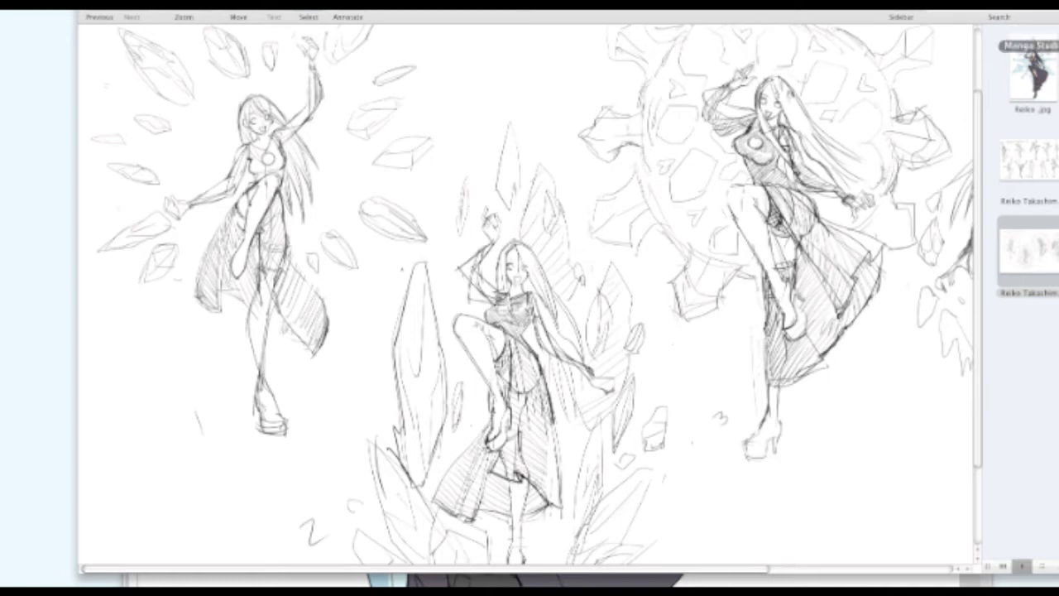
Step: Force quit the other running application
{"action": "right_click", "coordinate": [1035, 71]}
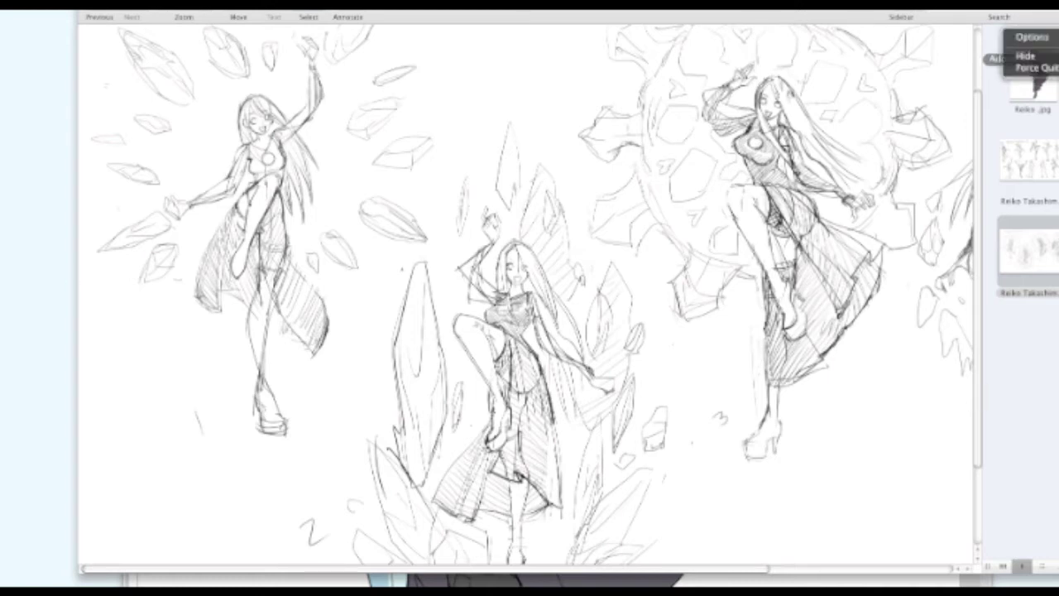
{"action": "left_click", "coordinate": [1039, 67]}
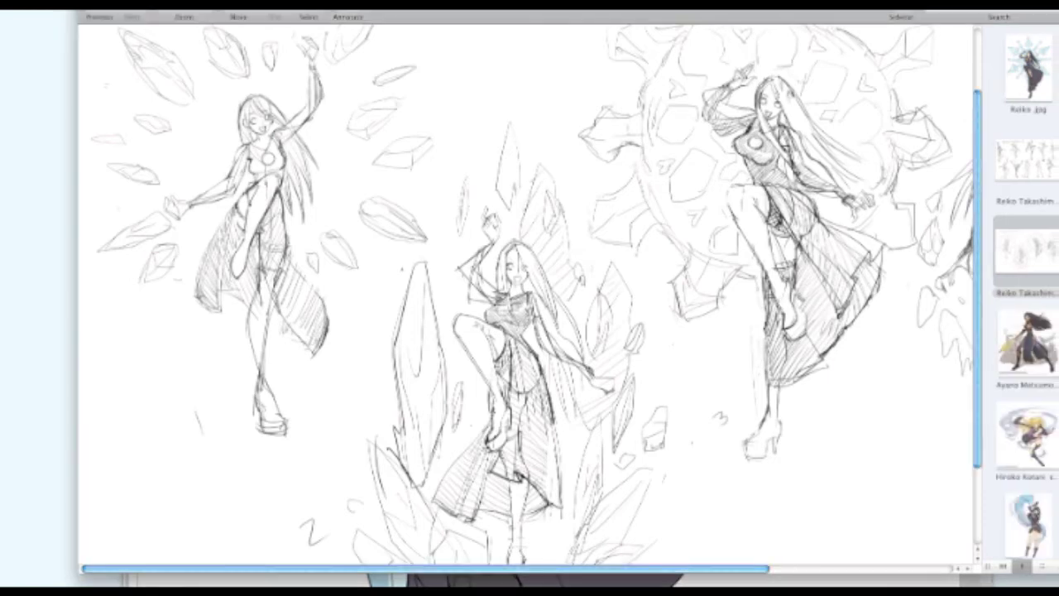
Step: Compare the finished illustrations of the staff-wielding character in the blue dress and the orange-haired character with floating rocks
{"action": "key", "text": "Down"}
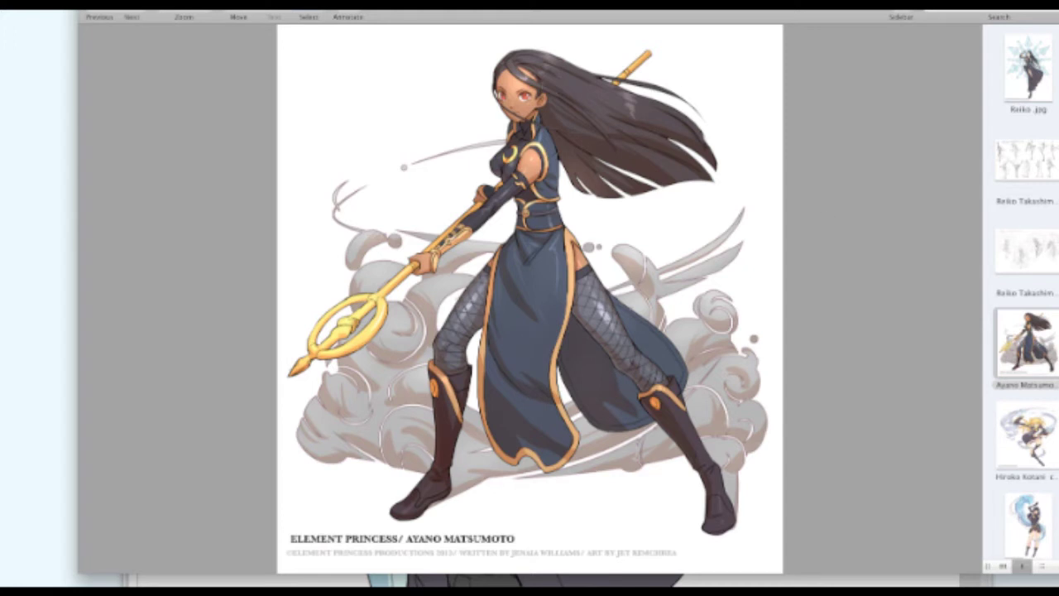
{"action": "scroll", "coordinate": [1035, 307], "scroll_direction": "down", "scroll_amount": 5}
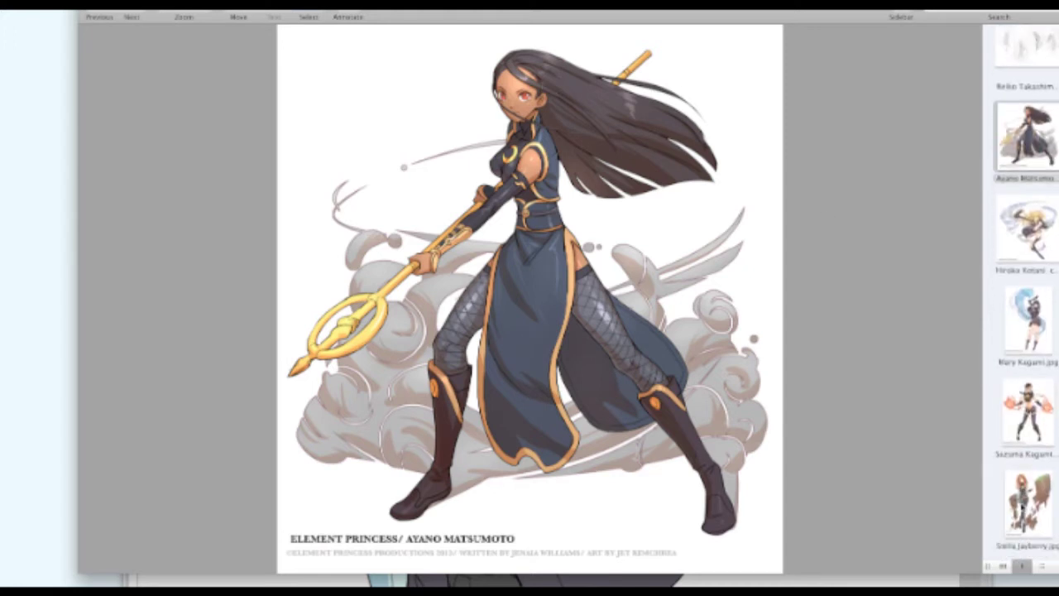
{"action": "left_click", "coordinate": [1024, 508]}
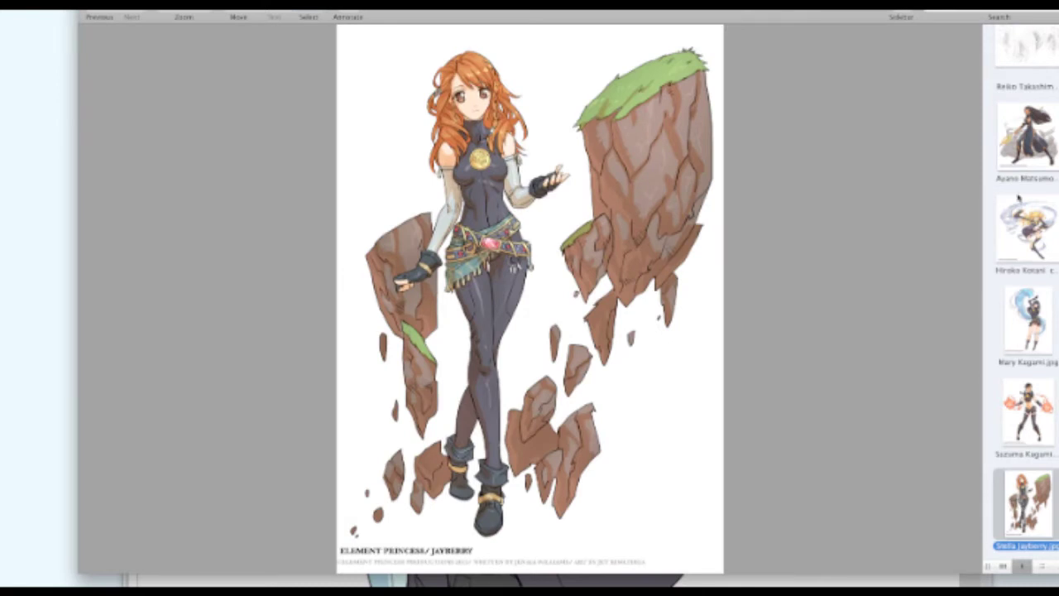
{"action": "left_click", "coordinate": [1025, 149]}
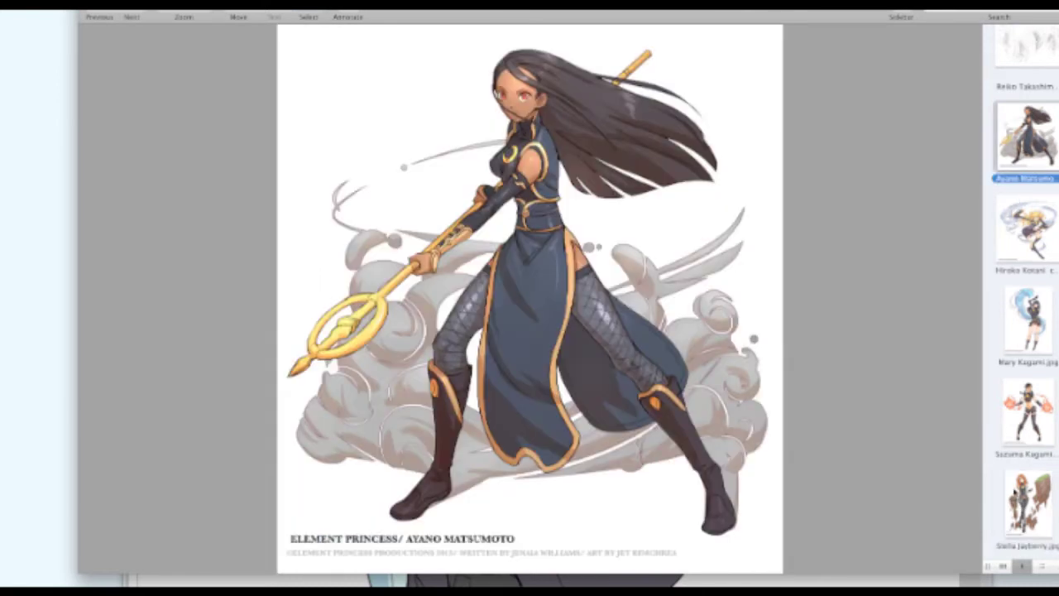
{"action": "left_click", "coordinate": [1016, 495]}
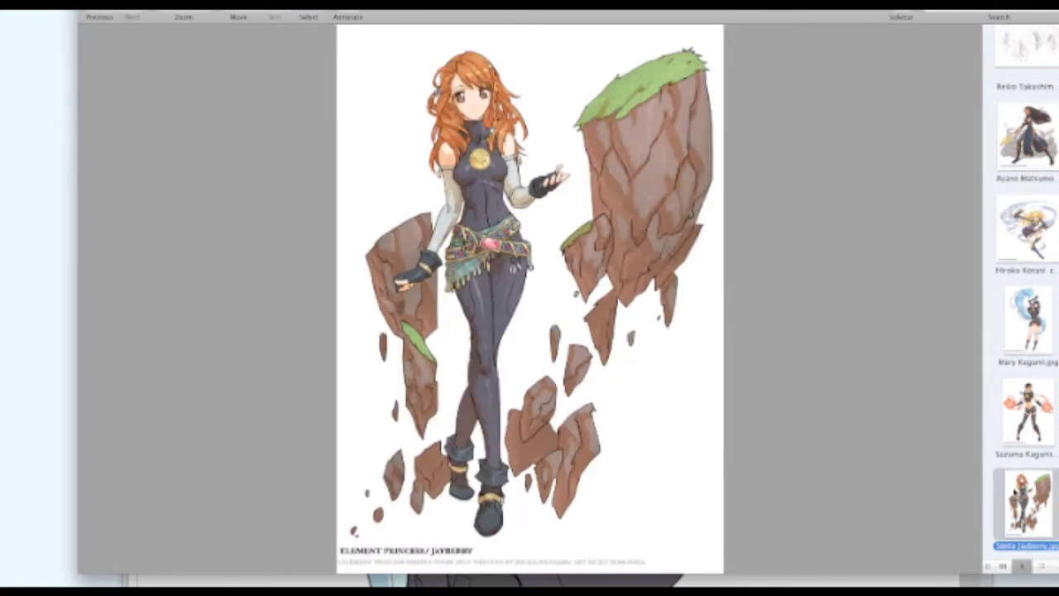
Step: View the fire character's illustration, and magnify the water character's illustration to examine her upper body and the wave
{"action": "key", "text": "Up"}
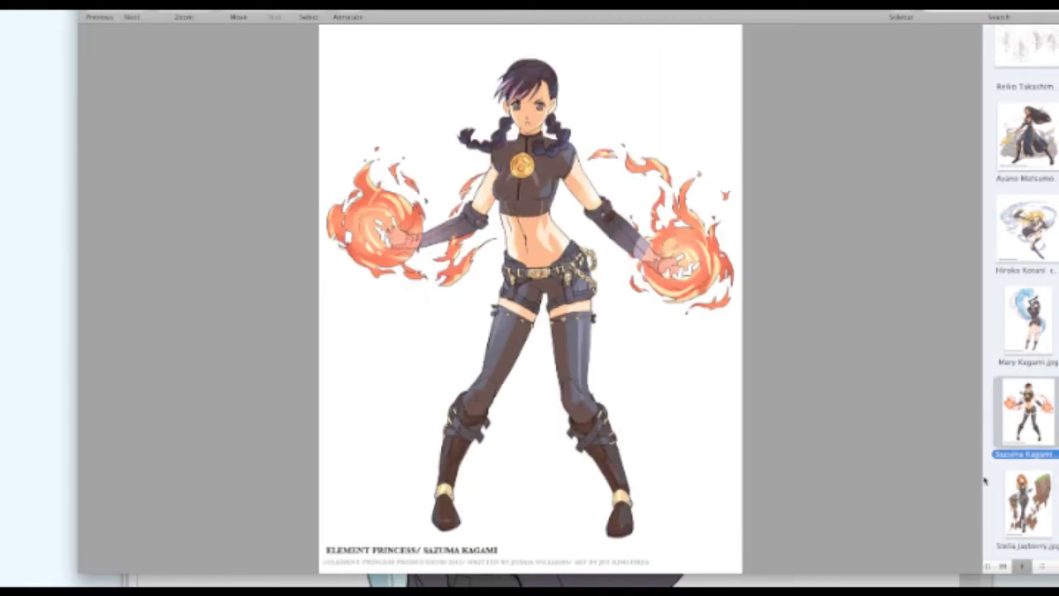
{"action": "key", "text": "Up"}
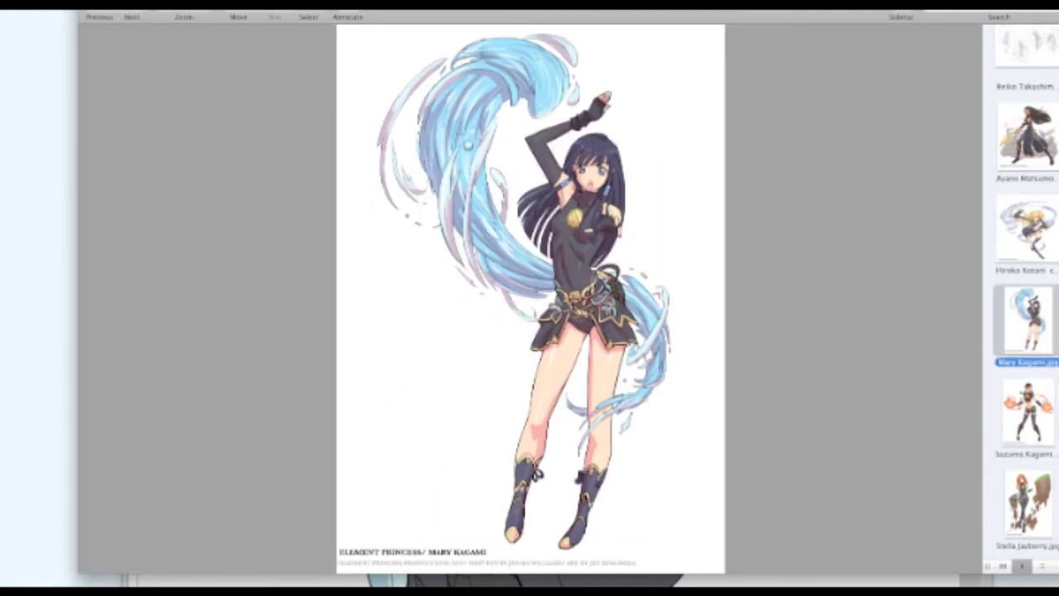
{"action": "key", "text": "super+plus"}
{"action": "key", "text": "super+plus"}
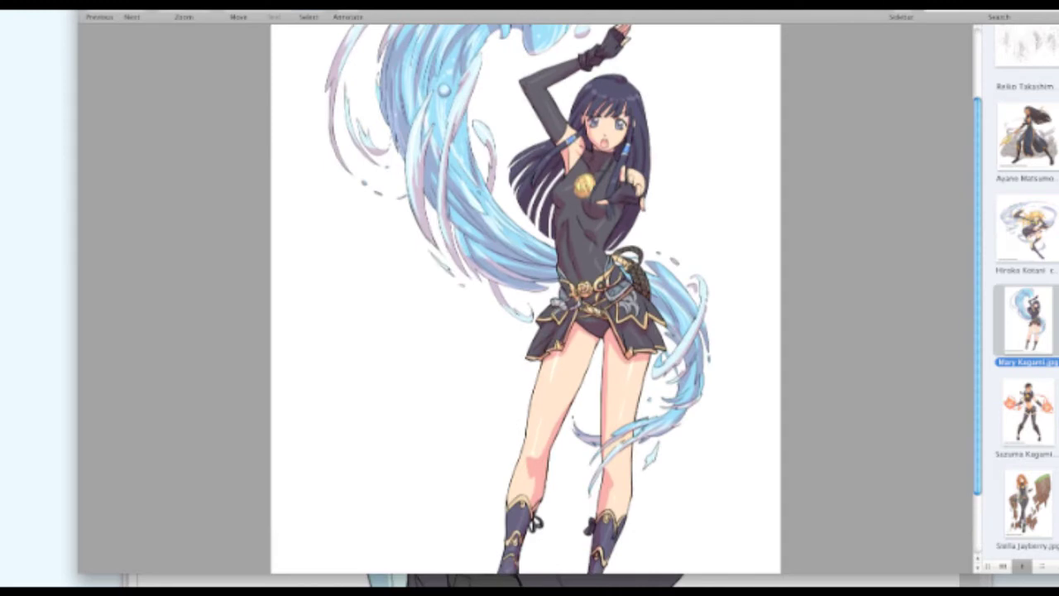
{"action": "key", "text": "super+plus"}
{"action": "scroll", "coordinate": [362, 333], "scroll_direction": "up", "scroll_amount": 5}
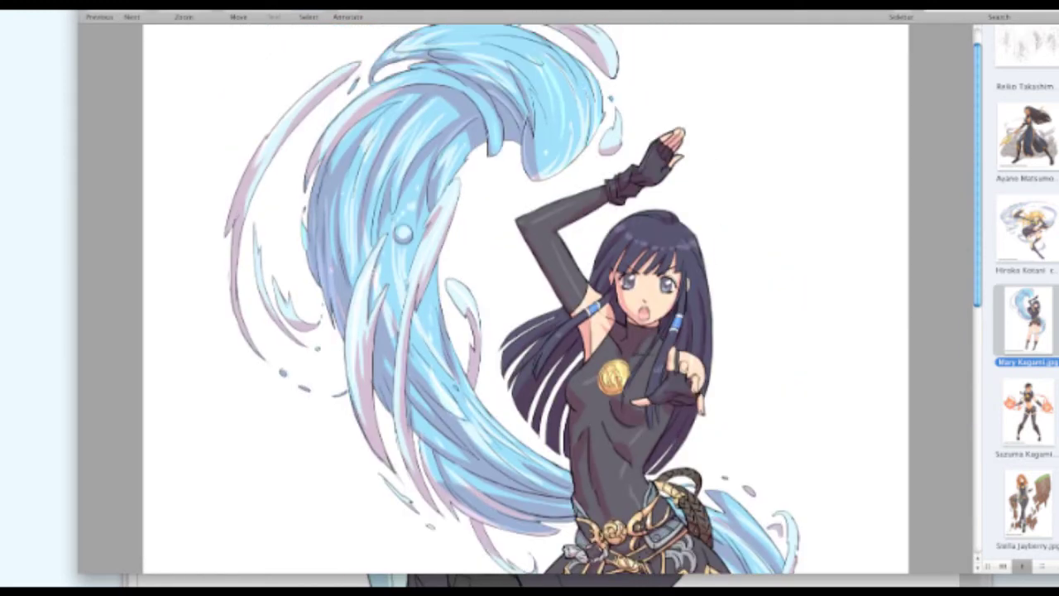
Step: Reduce the magnification of the water character's illustration to examine her outfit from the belt and skirt to the boots
{"action": "key", "text": "super+minus"}
{"action": "scroll", "coordinate": [246, 157], "scroll_direction": "down", "scroll_amount": 4}
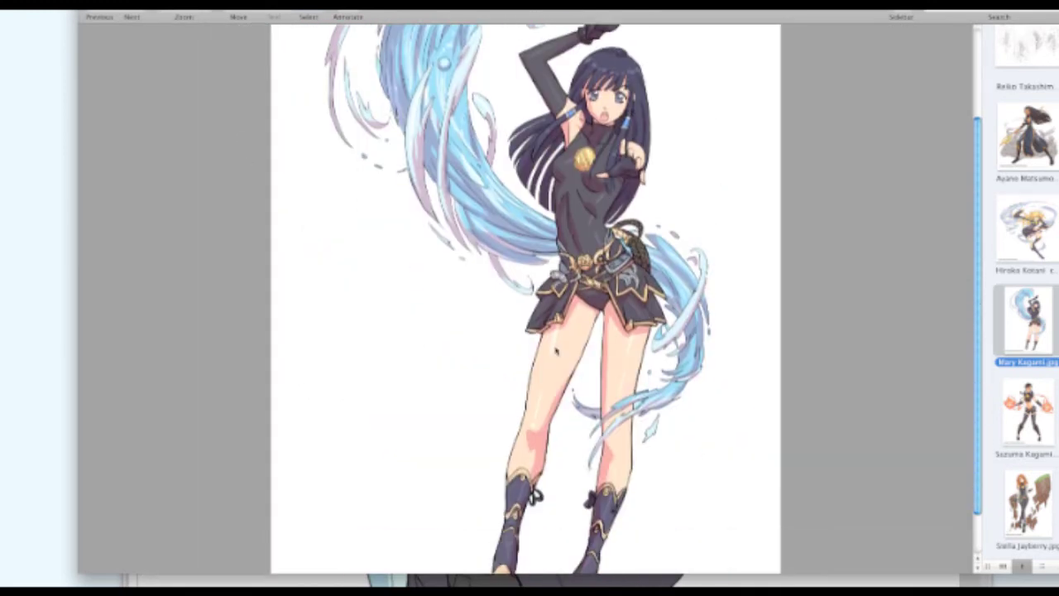
{"action": "left_click", "coordinate": [817, 249]}
{"action": "scroll", "coordinate": [815, 249], "scroll_direction": "down", "scroll_amount": 1}
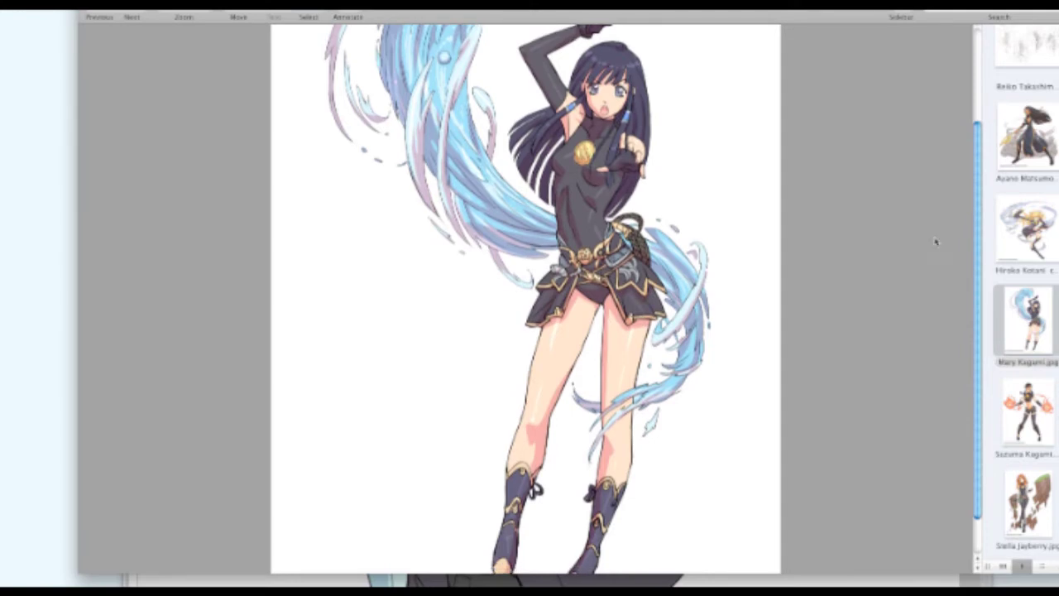
Step: Examine the blonde wind character's illustration at higher magnification and compare it with the other finished illustrations, including the orange-haired character's
{"action": "left_click", "coordinate": [1032, 228]}
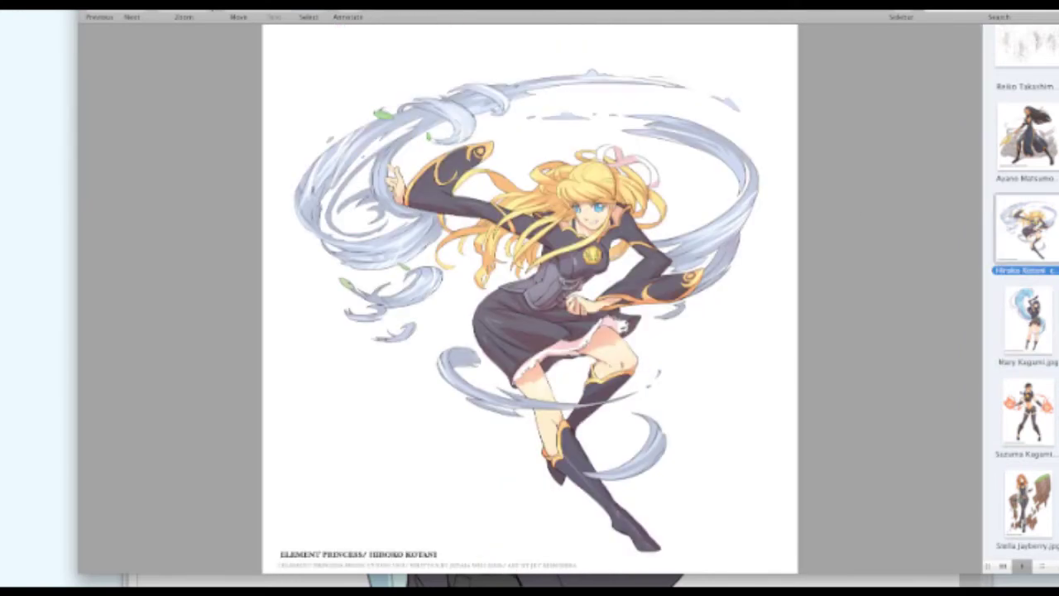
{"action": "key", "text": "super+plus"}
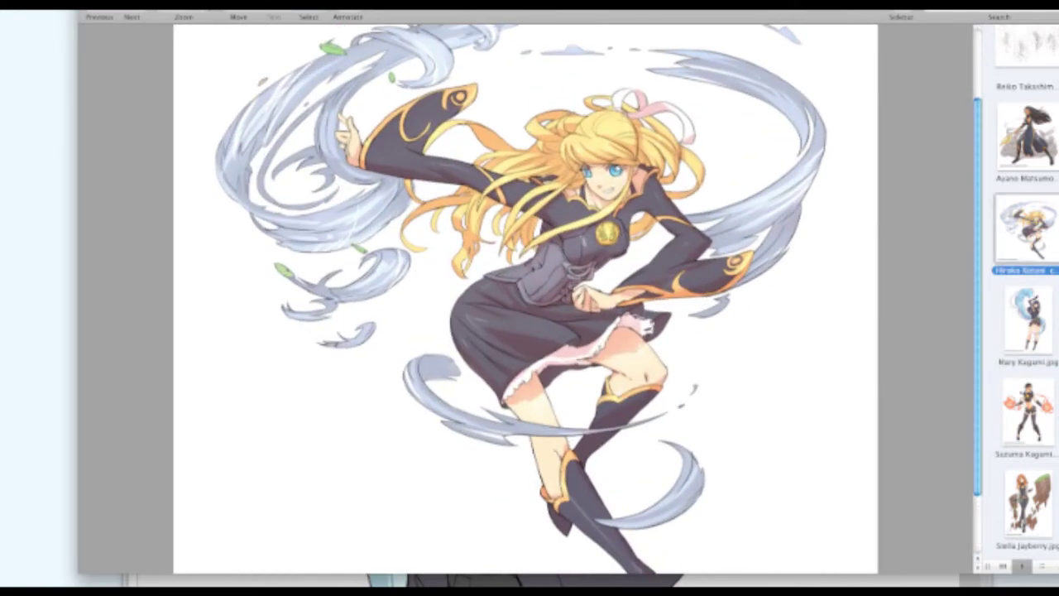
{"action": "key", "text": "Up"}
{"action": "key", "text": "Down"}
{"action": "key", "text": "Down"}
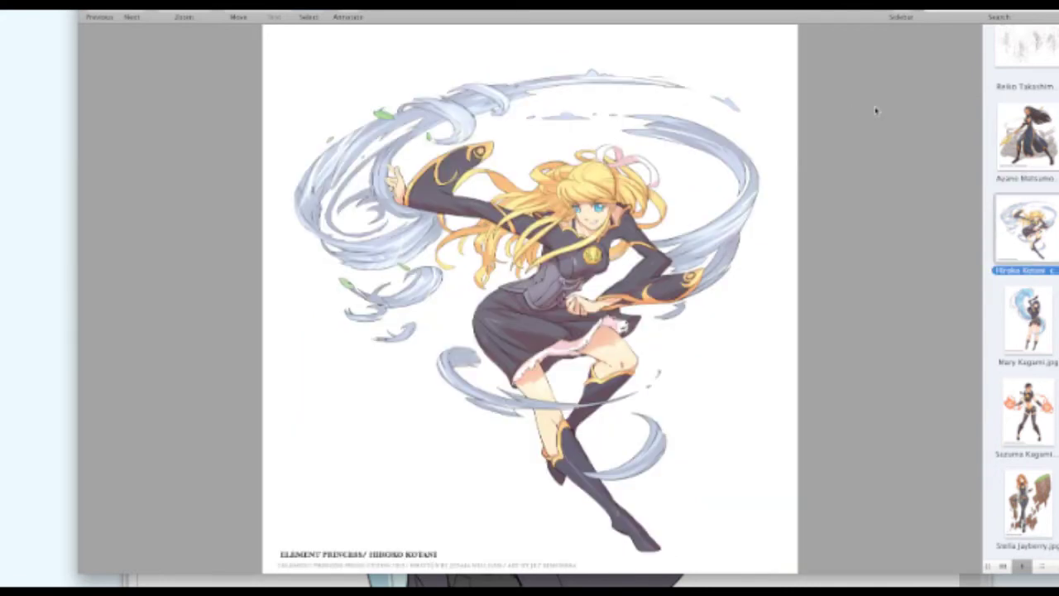
{"action": "key", "text": "Down"}
{"action": "key", "text": "Down"}
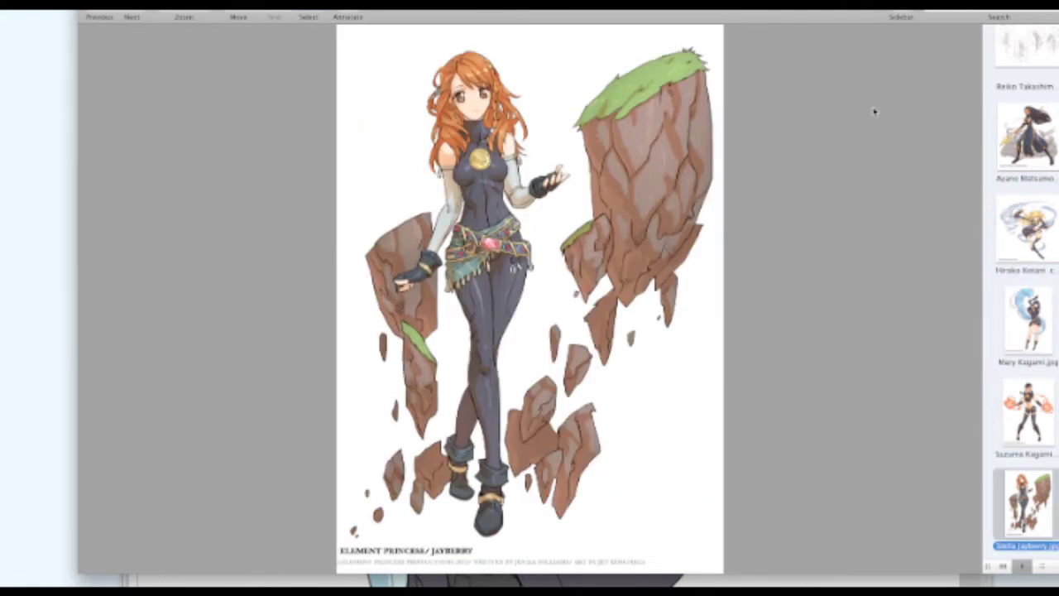
{"action": "key", "text": "Escape"}
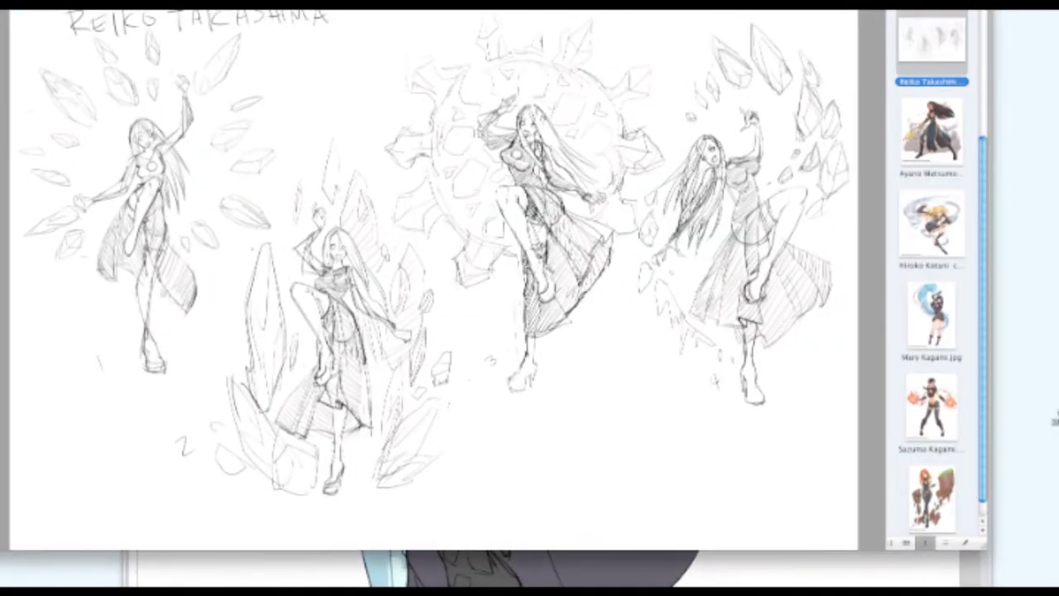
Step: Magnify the pose sketches and examine all four numbered poses, comparing poses 3 and 4 side by side
{"action": "key", "text": "super+plus"}
{"action": "key", "text": "super+plus"}
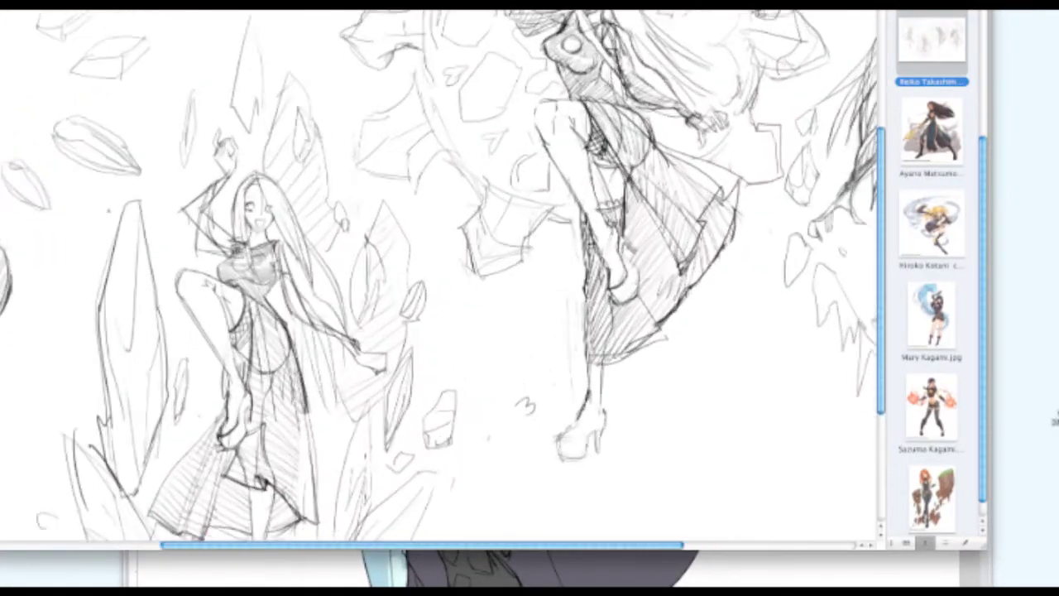
{"action": "mouse_move", "coordinate": [261, 270]}
{"action": "left_mouse_down"}
{"action": "mouse_move", "coordinate": [490, 288]}
{"action": "mouse_move", "coordinate": [683, 337]}
{"action": "left_mouse_up"}
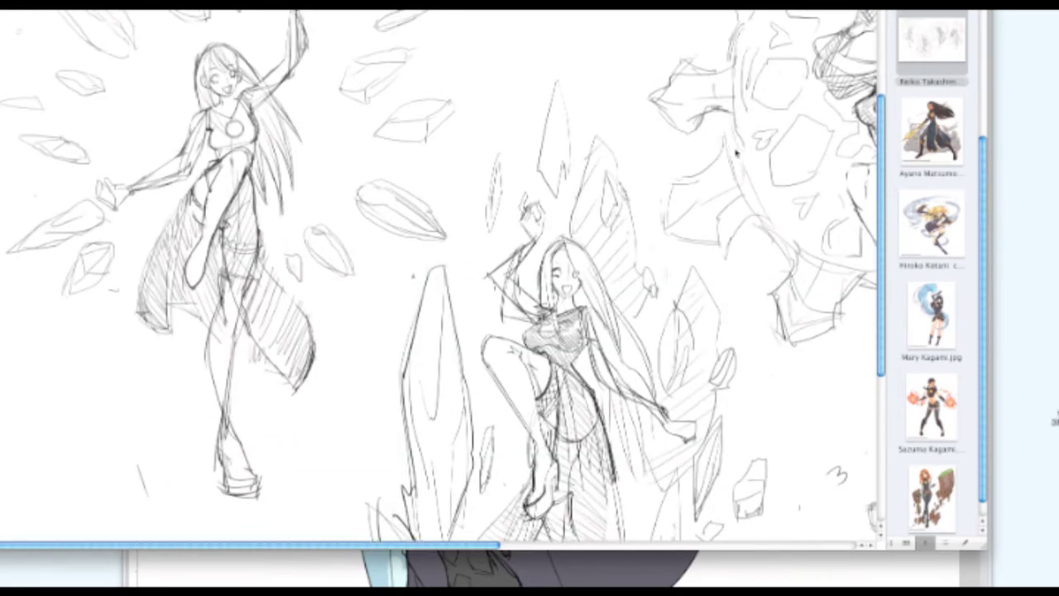
{"action": "scroll", "coordinate": [737, 157], "scroll_direction": "up", "scroll_amount": 3}
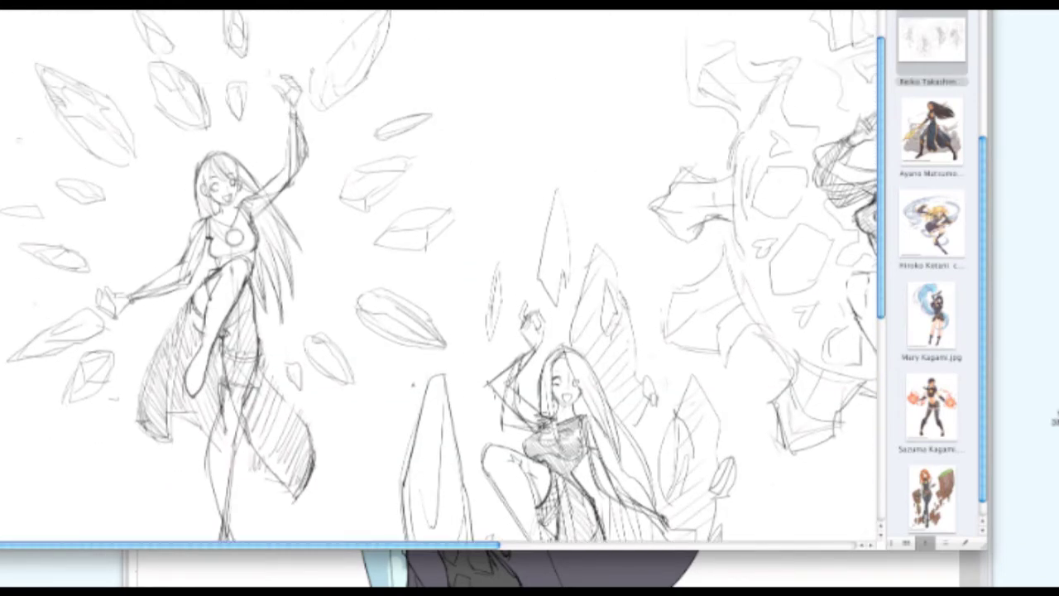
{"action": "scroll", "coordinate": [393, 97], "scroll_direction": "right", "scroll_amount": 5}
{"action": "scroll", "coordinate": [488, 136], "scroll_direction": "right", "scroll_amount": 5}
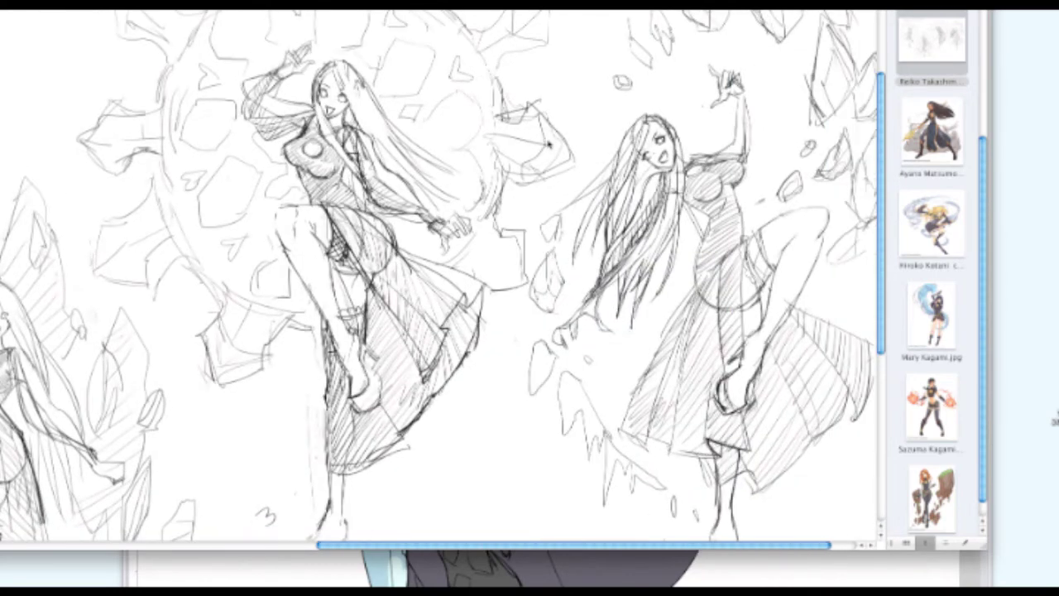
{"action": "scroll", "coordinate": [549, 144], "scroll_direction": "down", "scroll_amount": 3}
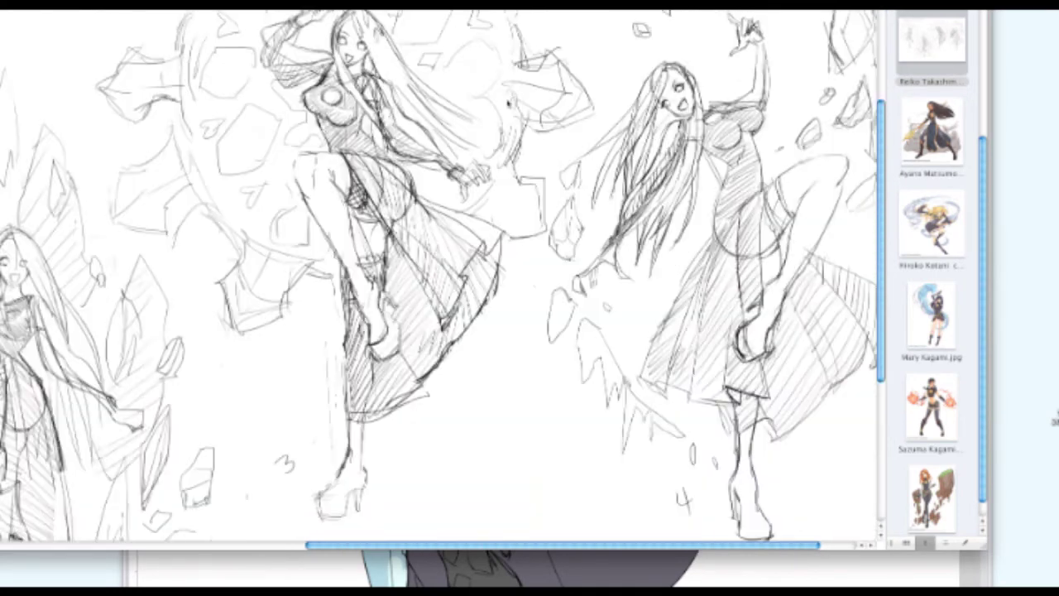
{"action": "scroll", "coordinate": [500, 144], "scroll_direction": "up", "scroll_amount": 3}
{"action": "scroll", "coordinate": [462, 163], "scroll_direction": "down", "scroll_amount": 2}
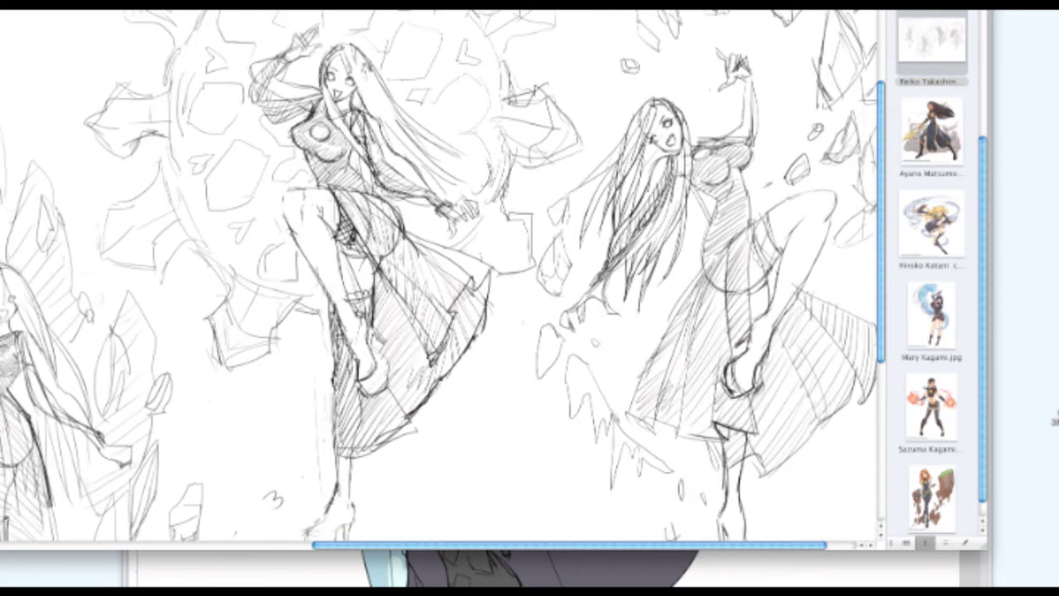
{"action": "key", "text": "super+minus"}
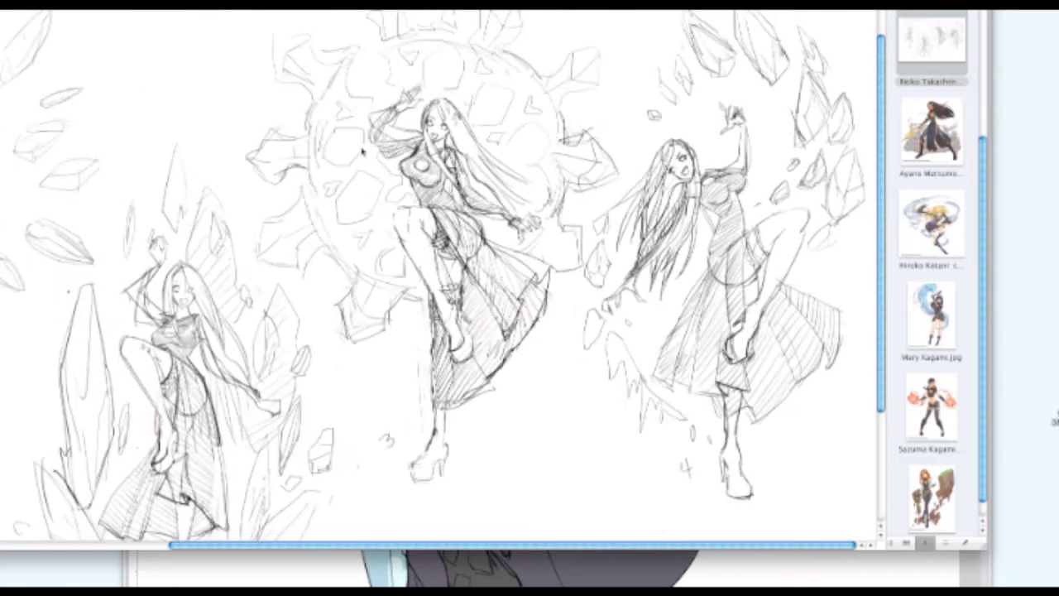
Step: Leave the pose sketches and switch back to the ice character's painting
{"action": "left_click_drag", "start_coordinate": [351, 58], "coordinate": [524, 459]}
{"action": "left_click", "coordinate": [590, 469]}
{"action": "scroll", "coordinate": [586, 345], "scroll_direction": "down", "scroll_amount": 3}
{"action": "mouse_move", "coordinate": [585, 250]}
{"action": "left_mouse_down"}
{"action": "mouse_move", "coordinate": [585, 235]}
{"action": "mouse_move", "coordinate": [609, 381]}
{"action": "left_mouse_up"}
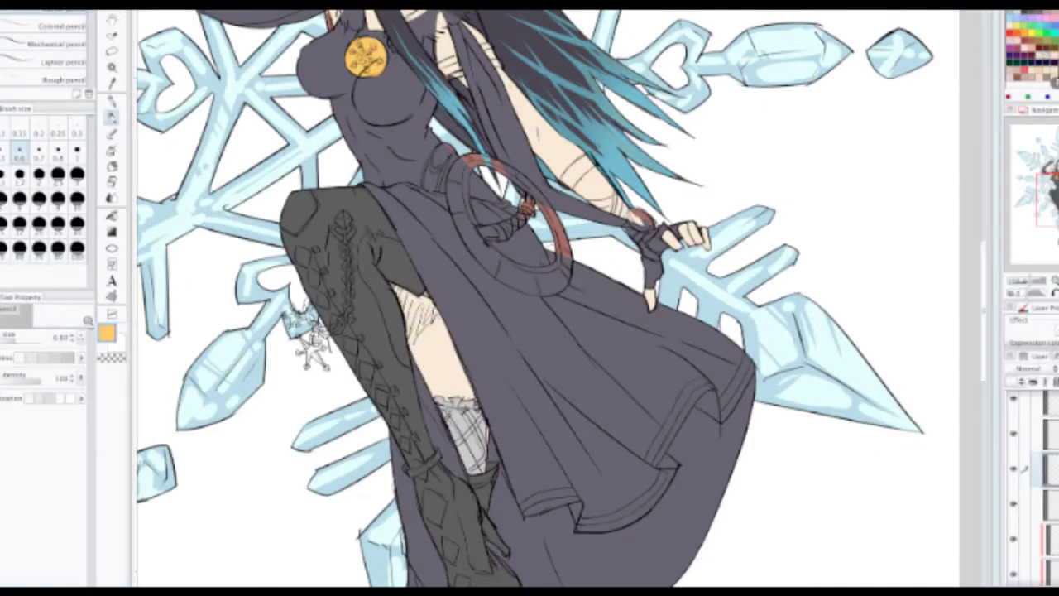
{"action": "key", "text": "Tab"}
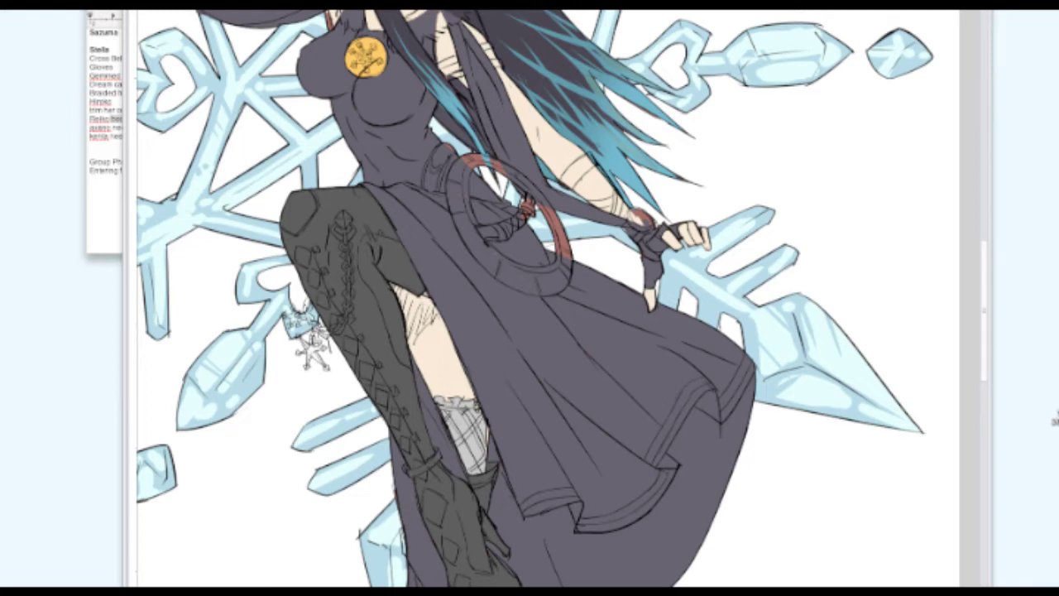
{"action": "key", "text": "Tab"}
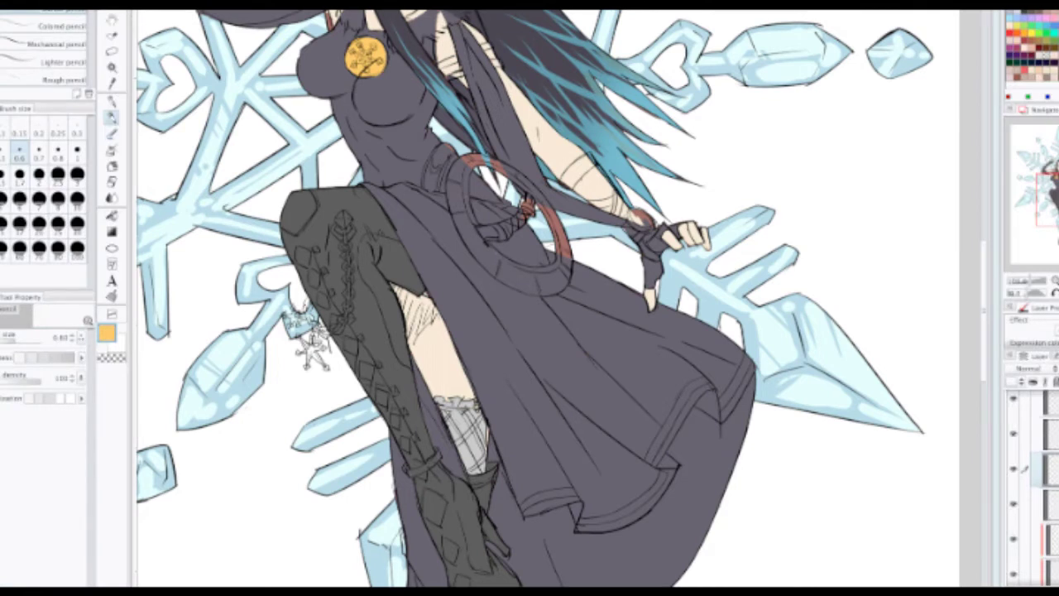
{"action": "key", "text": "Tab"}
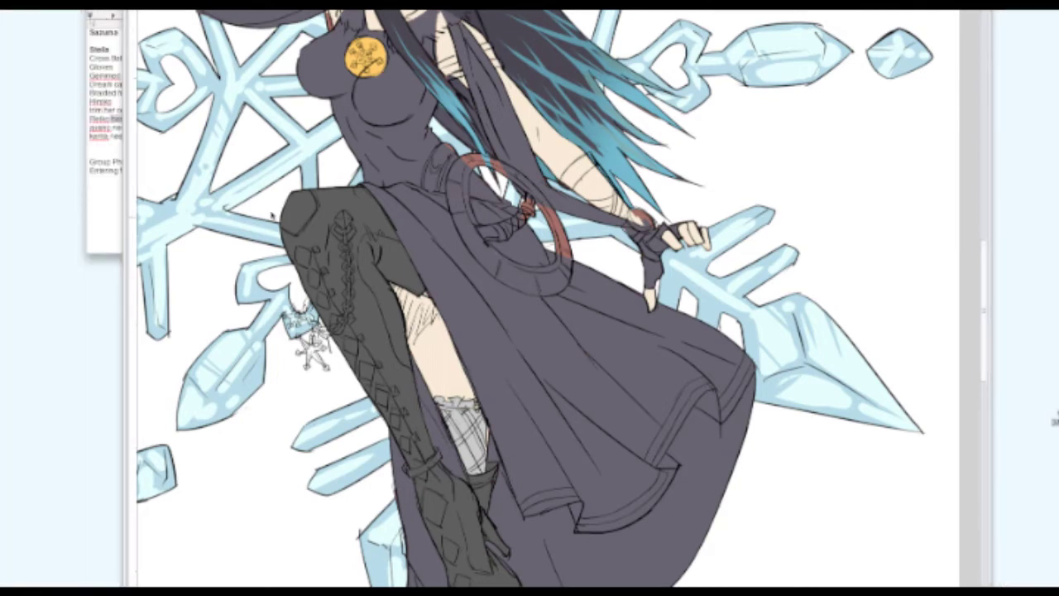
{"action": "key", "text": "Tab"}
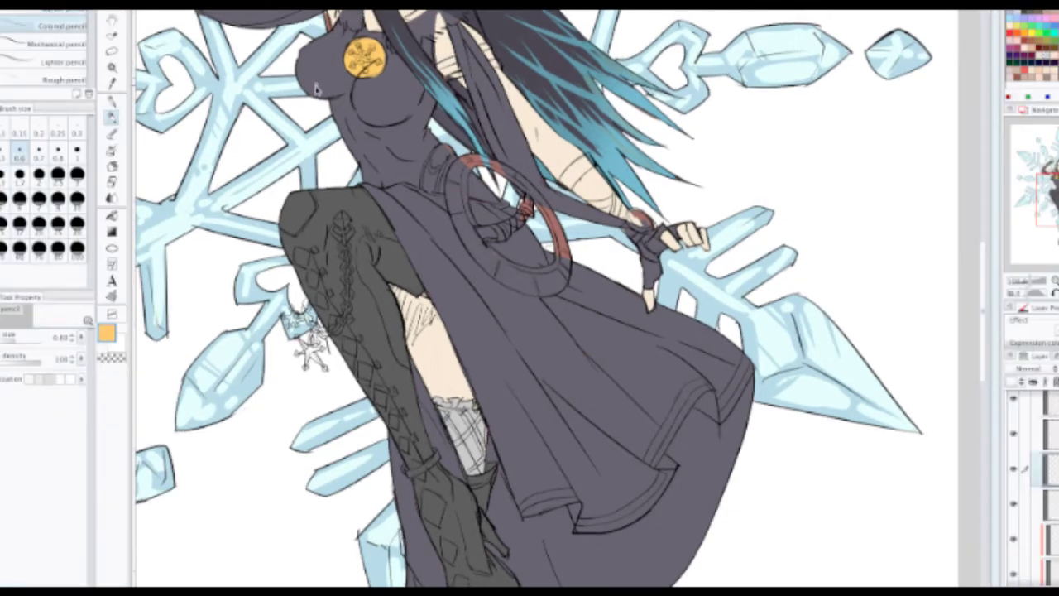
Step: Examine the face and fur collar of the ice character up close and look through the layers for the collar's colouring
{"action": "left_click", "coordinate": [51, 11]}
{"action": "left_click_drag", "start_coordinate": [354, 79], "coordinate": [487, 187]}
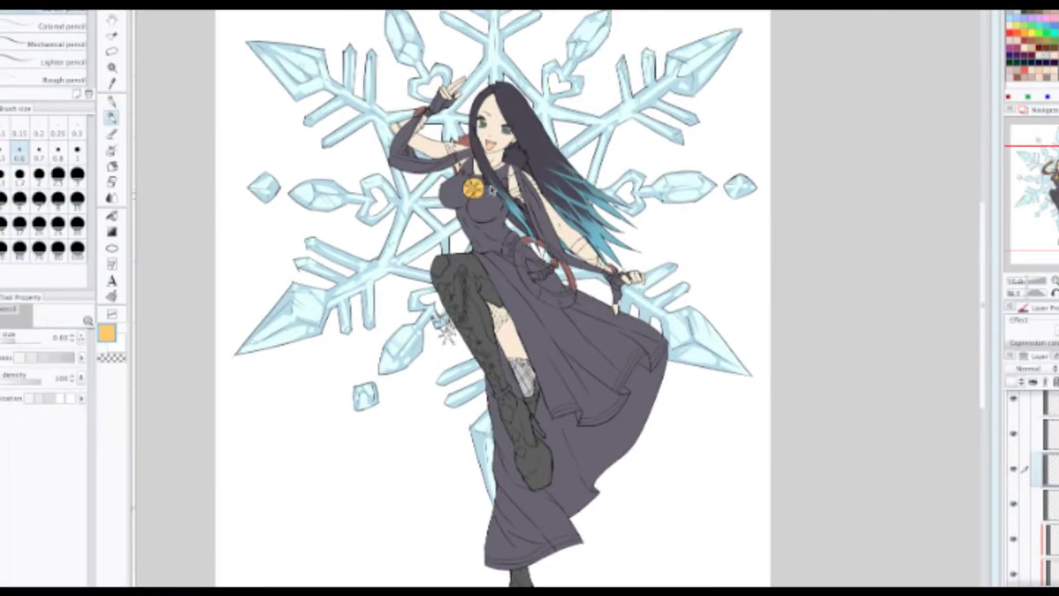
{"action": "scroll", "coordinate": [483, 195], "scroll_direction": "up", "scroll_amount": 3}
{"action": "scroll", "coordinate": [482, 196], "scroll_direction": "down", "scroll_amount": 2}
{"action": "scroll", "coordinate": [643, 307], "scroll_direction": "up", "scroll_amount": 4}
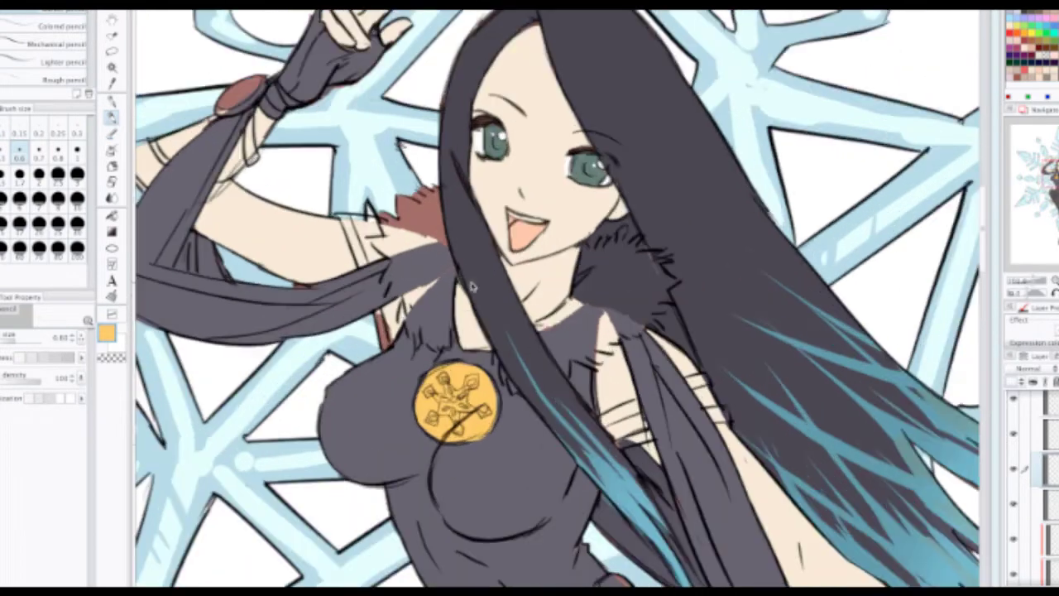
{"action": "scroll", "coordinate": [1035, 488], "scroll_direction": "down", "scroll_amount": 6}
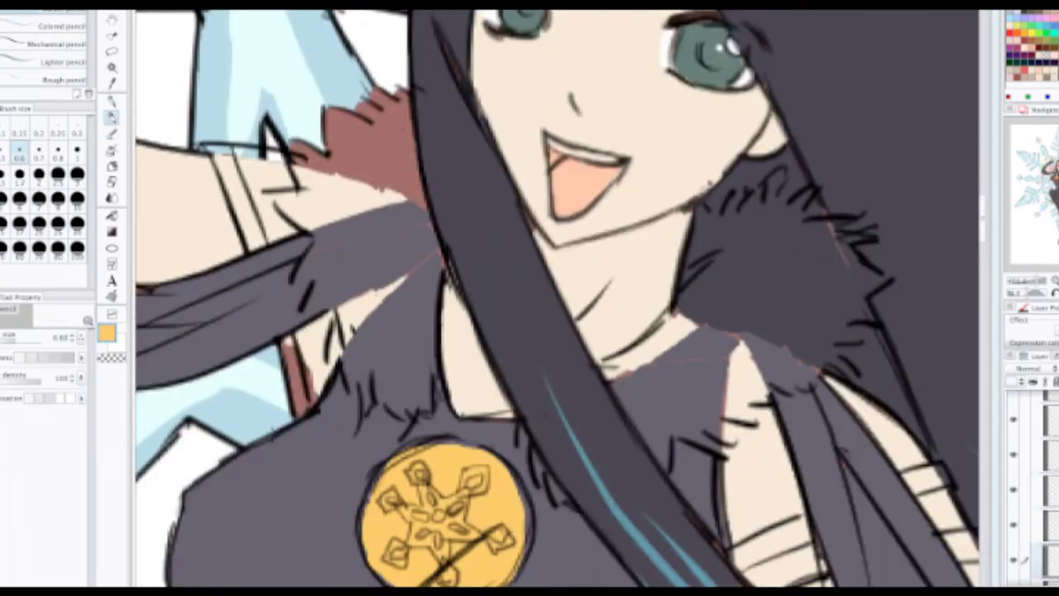
{"action": "scroll", "coordinate": [1035, 452], "scroll_direction": "down", "scroll_amount": 5}
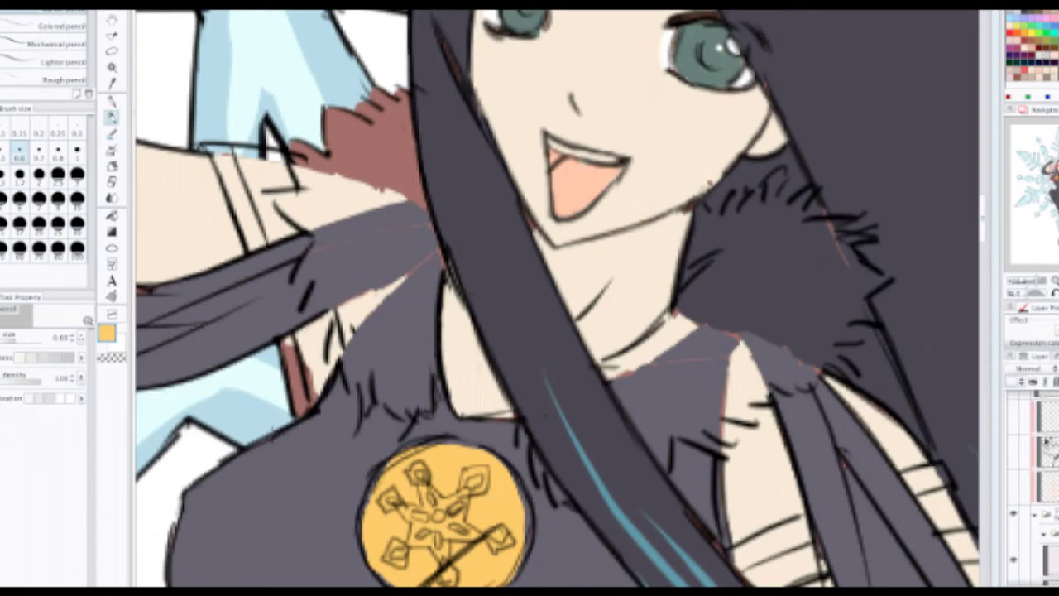
{"action": "scroll", "coordinate": [1026, 452], "scroll_direction": "down", "scroll_amount": 3}
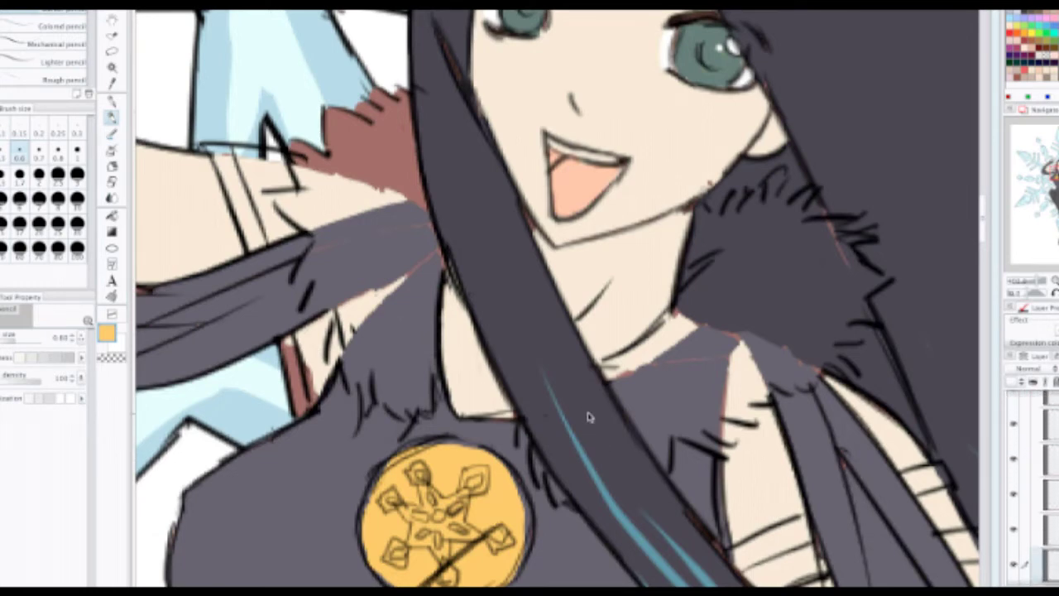
Step: Paint the fur collar on both shoulders in the dress's dark purple-grey, using the Mapping pen at size 4.00
{"action": "scroll", "coordinate": [589, 418], "scroll_direction": "down", "scroll_amount": 2}
{"action": "left_click", "coordinate": [636, 406], "text": "alt"}
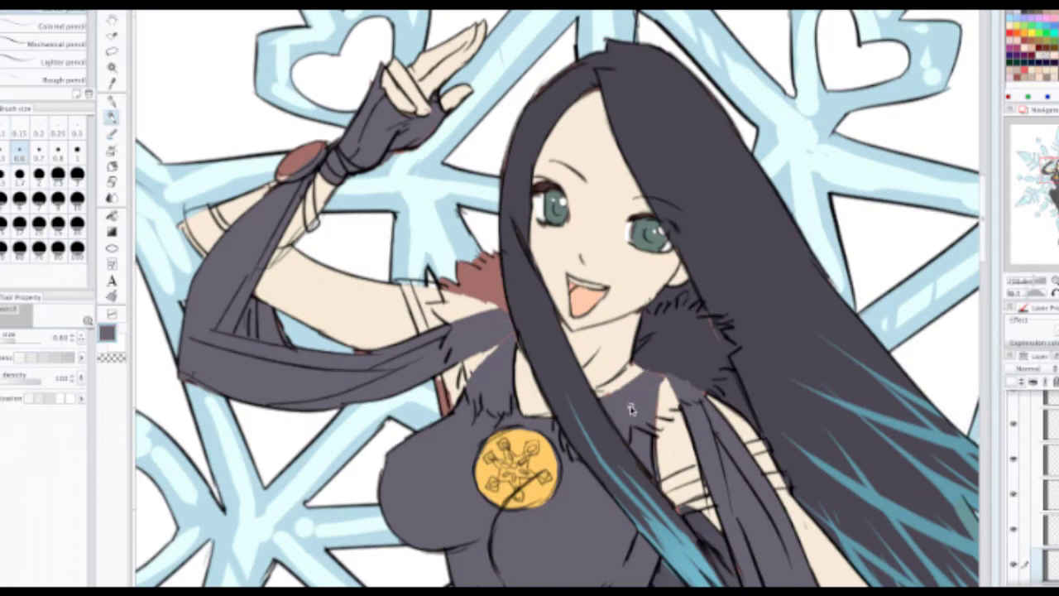
{"action": "left_click", "coordinate": [112, 102]}
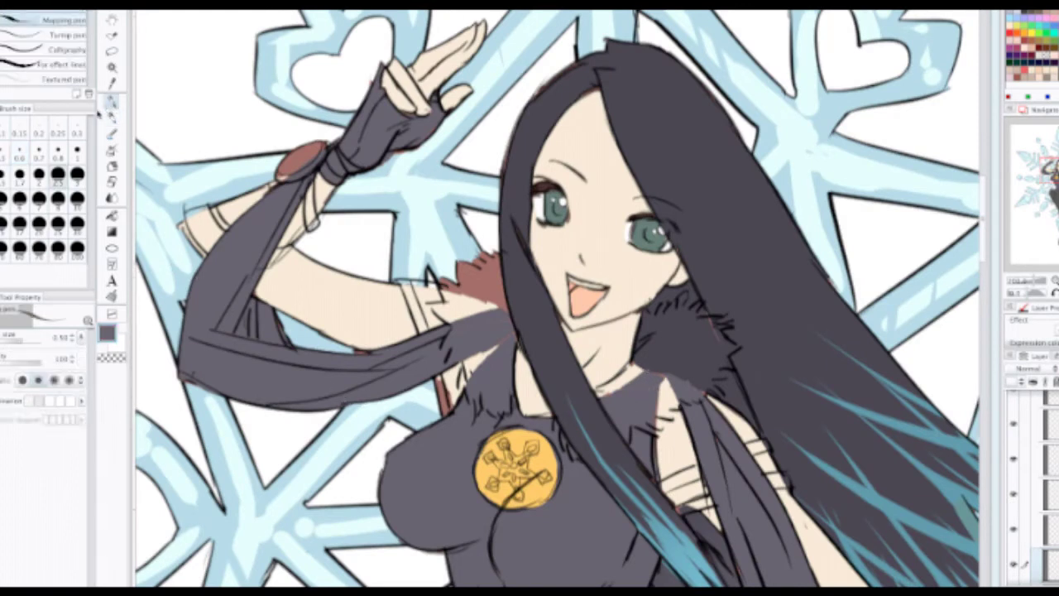
{"action": "left_click", "coordinate": [77, 173]}
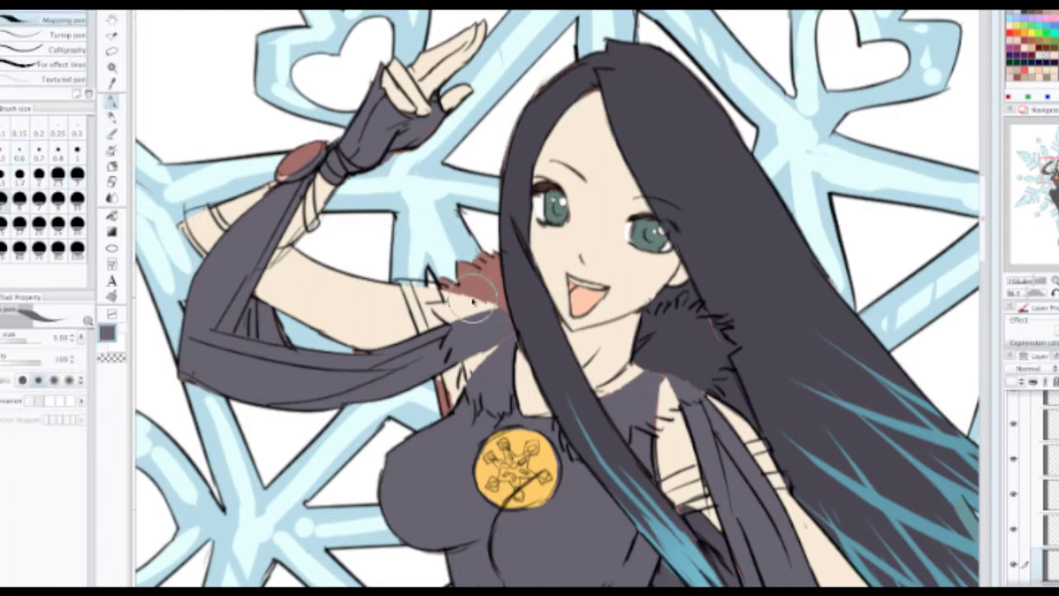
{"action": "mouse_move", "coordinate": [462, 297]}
{"action": "left_mouse_down"}
{"action": "mouse_move", "coordinate": [469, 262]}
{"action": "mouse_move", "coordinate": [464, 297]}
{"action": "mouse_move", "coordinate": [452, 246]}
{"action": "mouse_move", "coordinate": [484, 269]}
{"action": "mouse_move", "coordinate": [461, 249]}
{"action": "mouse_move", "coordinate": [499, 262]}
{"action": "mouse_move", "coordinate": [473, 248]}
{"action": "mouse_move", "coordinate": [490, 247]}
{"action": "mouse_move", "coordinate": [480, 236]}
{"action": "mouse_move", "coordinate": [504, 245]}
{"action": "mouse_move", "coordinate": [501, 230]}
{"action": "mouse_move", "coordinate": [511, 241]}
{"action": "mouse_move", "coordinate": [492, 222]}
{"action": "mouse_move", "coordinate": [509, 241]}
{"action": "mouse_move", "coordinate": [520, 225]}
{"action": "mouse_move", "coordinate": [528, 315]}
{"action": "mouse_move", "coordinate": [516, 266]}
{"action": "mouse_move", "coordinate": [538, 340]}
{"action": "mouse_move", "coordinate": [532, 324]}
{"action": "mouse_move", "coordinate": [507, 330]}
{"action": "mouse_move", "coordinate": [442, 376]}
{"action": "mouse_move", "coordinate": [455, 353]}
{"action": "mouse_move", "coordinate": [447, 360]}
{"action": "mouse_move", "coordinate": [449, 317]}
{"action": "mouse_move", "coordinate": [429, 306]}
{"action": "mouse_move", "coordinate": [474, 348]}
{"action": "mouse_move", "coordinate": [435, 358]}
{"action": "mouse_move", "coordinate": [416, 322]}
{"action": "mouse_move", "coordinate": [440, 360]}
{"action": "mouse_move", "coordinate": [398, 326]}
{"action": "mouse_move", "coordinate": [443, 338]}
{"action": "mouse_move", "coordinate": [411, 327]}
{"action": "mouse_move", "coordinate": [446, 323]}
{"action": "mouse_move", "coordinate": [422, 309]}
{"action": "mouse_move", "coordinate": [429, 321]}
{"action": "mouse_move", "coordinate": [421, 290]}
{"action": "mouse_move", "coordinate": [446, 336]}
{"action": "mouse_move", "coordinate": [418, 284]}
{"action": "mouse_move", "coordinate": [440, 295]}
{"action": "mouse_move", "coordinate": [421, 303]}
{"action": "mouse_move", "coordinate": [480, 303]}
{"action": "mouse_move", "coordinate": [499, 290]}
{"action": "mouse_move", "coordinate": [480, 445]}
{"action": "mouse_move", "coordinate": [458, 460]}
{"action": "mouse_move", "coordinate": [438, 430]}
{"action": "mouse_move", "coordinate": [523, 414]}
{"action": "mouse_move", "coordinate": [511, 398]}
{"action": "mouse_move", "coordinate": [525, 425]}
{"action": "mouse_move", "coordinate": [542, 379]}
{"action": "mouse_move", "coordinate": [569, 390]}
{"action": "left_mouse_up"}
{"action": "scroll", "coordinate": [464, 291], "scroll_direction": "up", "scroll_amount": 2}
{"action": "left_click_drag", "start_coordinate": [490, 327], "coordinate": [407, 227]}
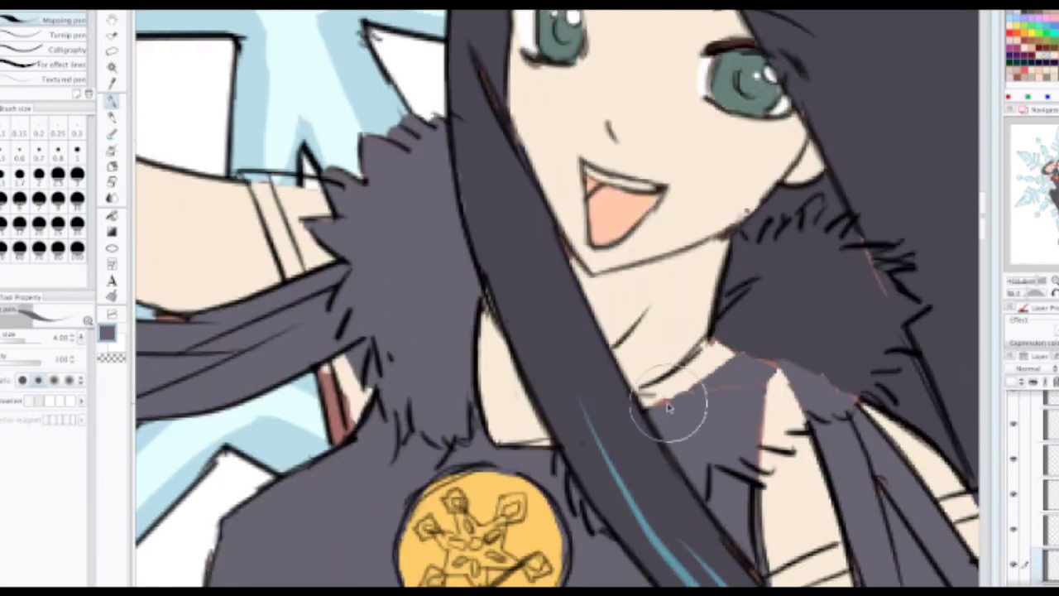
{"action": "mouse_move", "coordinate": [671, 403]}
{"action": "left_mouse_down"}
{"action": "mouse_move", "coordinate": [643, 402]}
{"action": "mouse_move", "coordinate": [707, 374]}
{"action": "mouse_move", "coordinate": [724, 399]}
{"action": "mouse_move", "coordinate": [719, 383]}
{"action": "mouse_move", "coordinate": [764, 402]}
{"action": "mouse_move", "coordinate": [741, 457]}
{"action": "mouse_move", "coordinate": [757, 446]}
{"action": "mouse_move", "coordinate": [761, 475]}
{"action": "mouse_move", "coordinate": [725, 369]}
{"action": "left_mouse_up"}
{"action": "scroll", "coordinate": [724, 370], "scroll_direction": "down", "scroll_amount": 5}
{"action": "scroll", "coordinate": [646, 397], "scroll_direction": "up", "scroll_amount": 2}
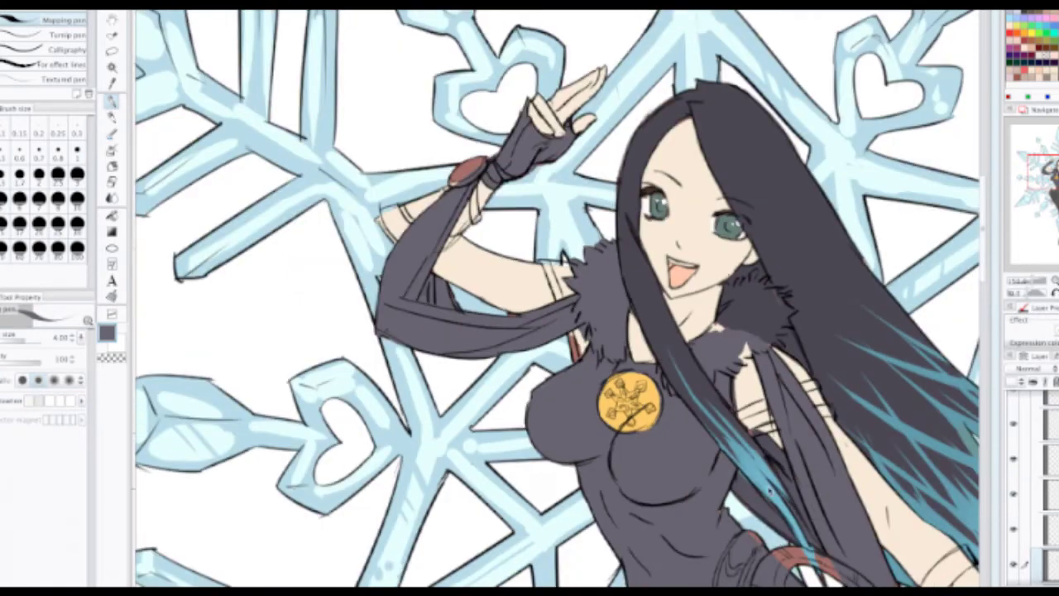
Step: Outline a freehand selection around the fur collar, clear the paint inside it, and look for another layer to work on
{"action": "left_click_drag", "start_coordinate": [769, 490], "coordinate": [733, 366]}
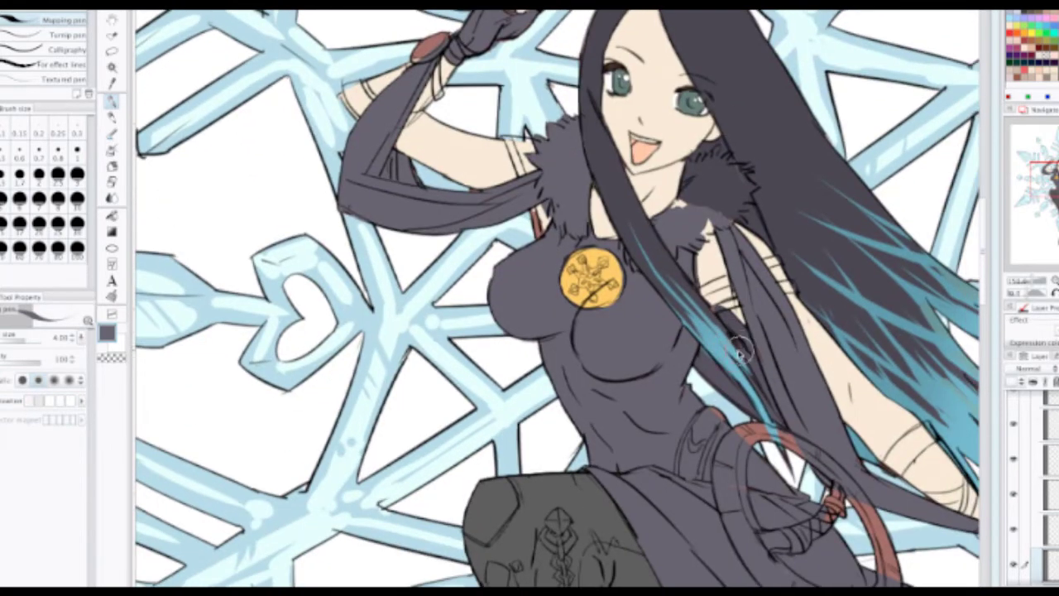
{"action": "key", "text": "m"}
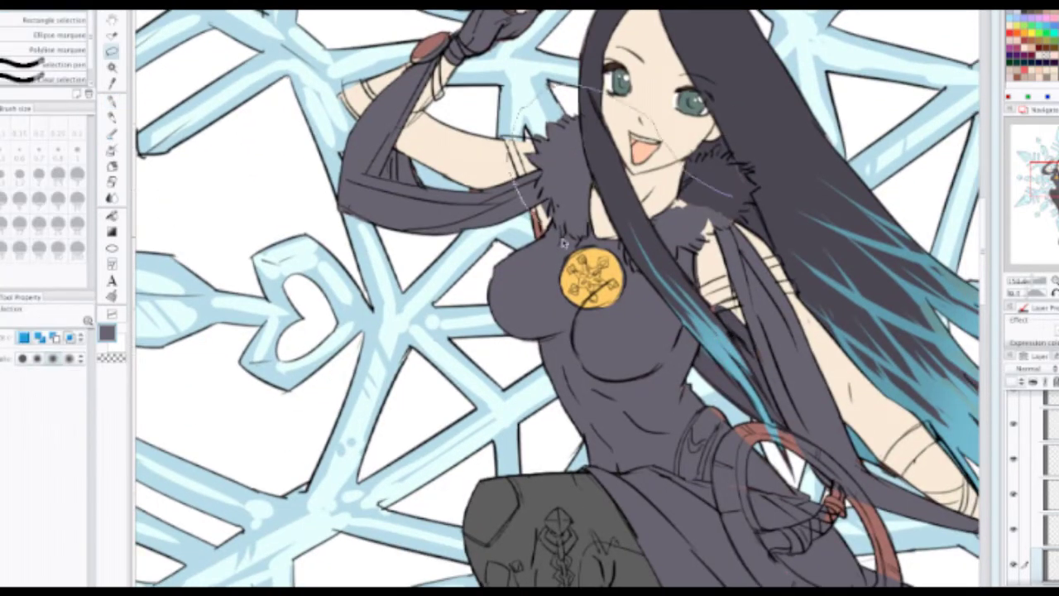
{"action": "left_click_drag", "start_coordinate": [749, 186], "coordinate": [740, 219]}
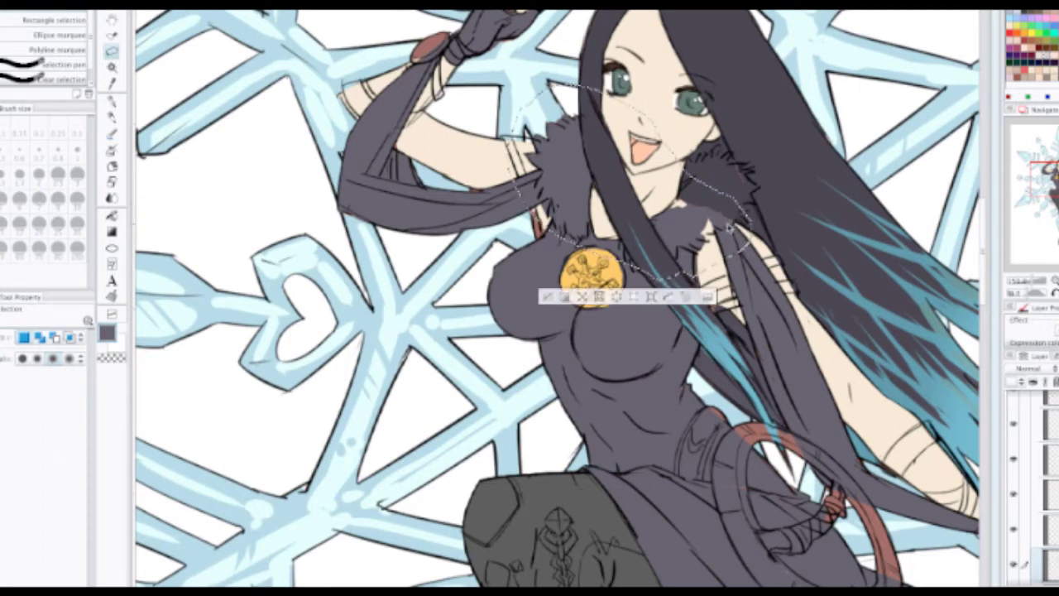
{"action": "key", "text": "Delete"}
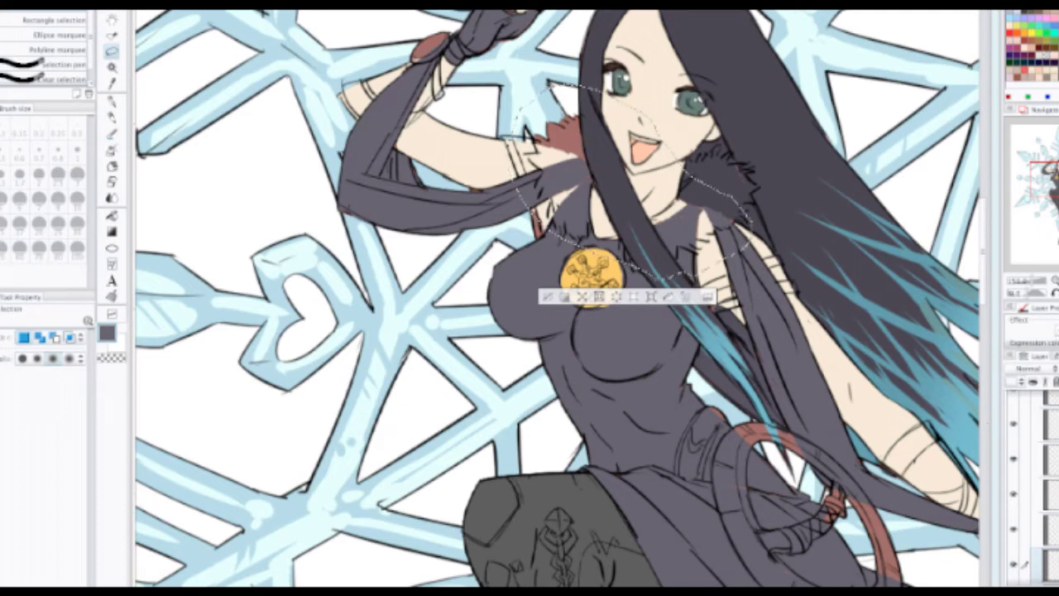
{"action": "scroll", "coordinate": [1035, 489], "scroll_direction": "down", "scroll_amount": 3}
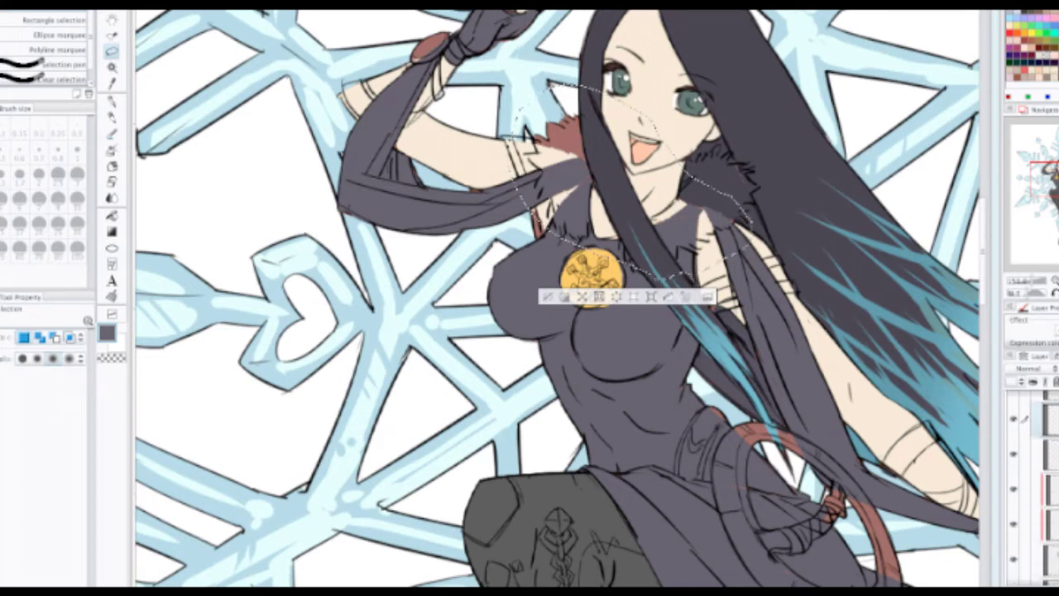
{"action": "scroll", "coordinate": [1040, 455], "scroll_direction": "up", "scroll_amount": 1}
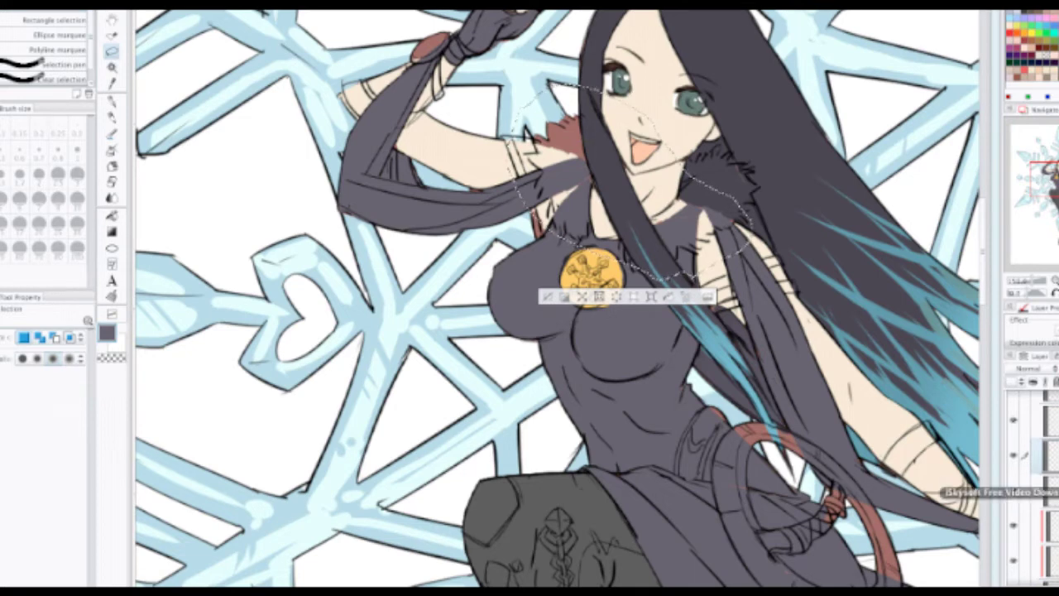
Step: Paste the cleared fur collar paint onto the neighbouring layer, go back to the previous layer and remove the selection
{"action": "left_click", "coordinate": [1050, 421]}
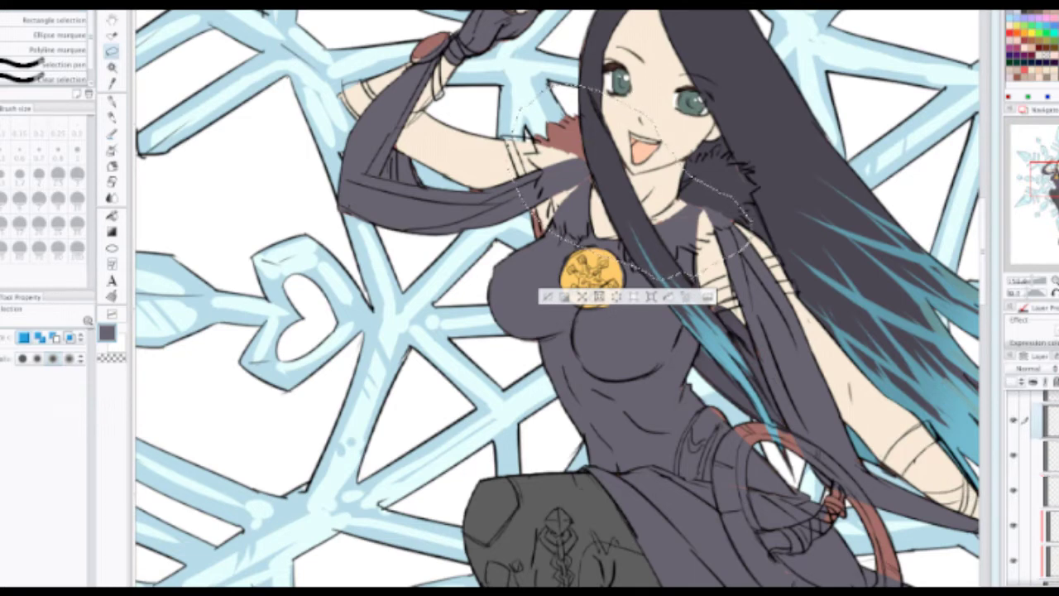
{"action": "key", "text": "ctrl+v"}
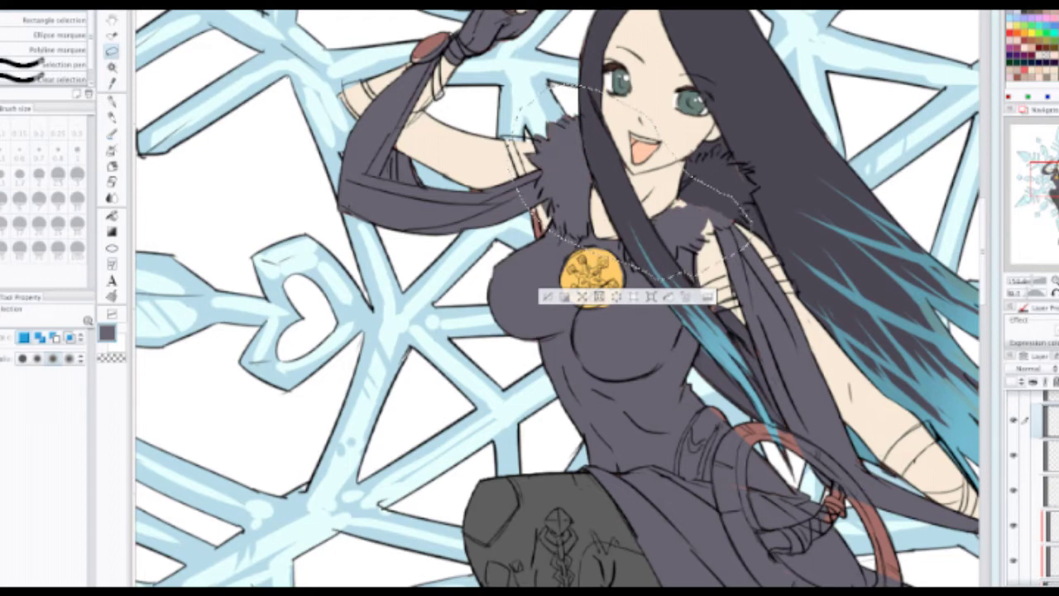
{"action": "left_click", "coordinate": [1050, 456]}
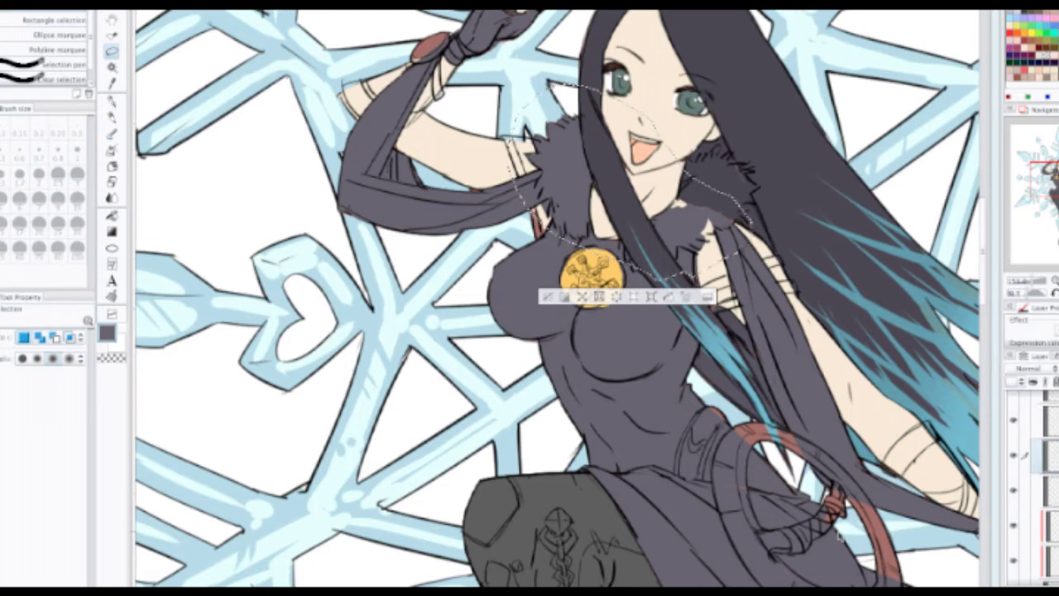
{"action": "mouse_move", "coordinate": [840, 536]}
{"action": "left_mouse_down"}
{"action": "mouse_move", "coordinate": [826, 478]}
{"action": "mouse_move", "coordinate": [818, 480]}
{"action": "left_mouse_up"}
{"action": "key", "text": "ctrl+d"}
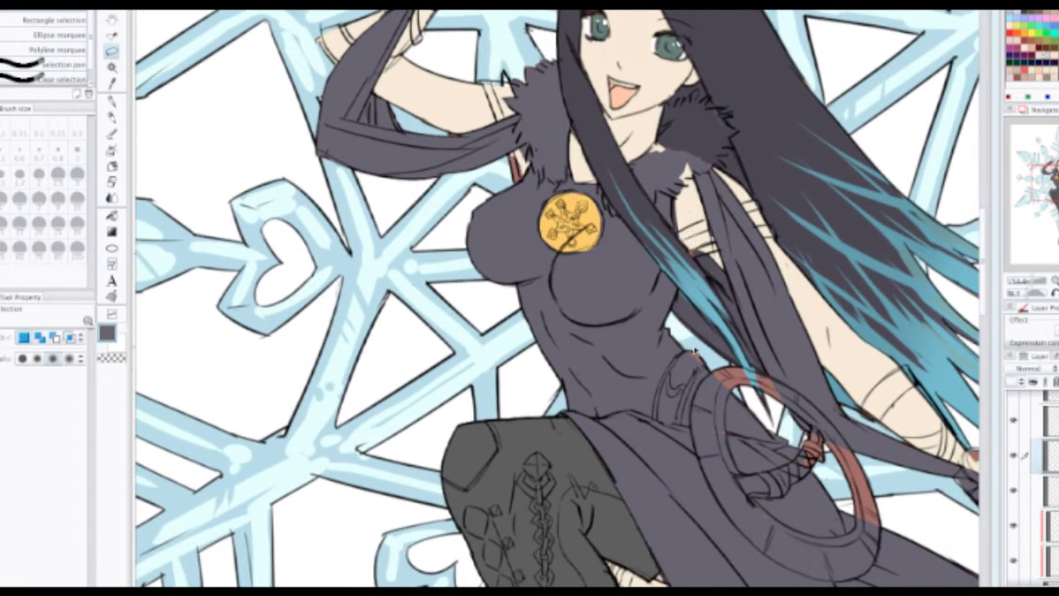
Step: Take the medallion's golden yellow as the painting colour and ready the Mapping pen at size 4.00
{"action": "left_click_drag", "start_coordinate": [710, 341], "coordinate": [695, 365]}
{"action": "scroll", "coordinate": [695, 364], "scroll_direction": "up", "scroll_amount": 1}
{"action": "left_click_drag", "start_coordinate": [690, 412], "coordinate": [691, 376]}
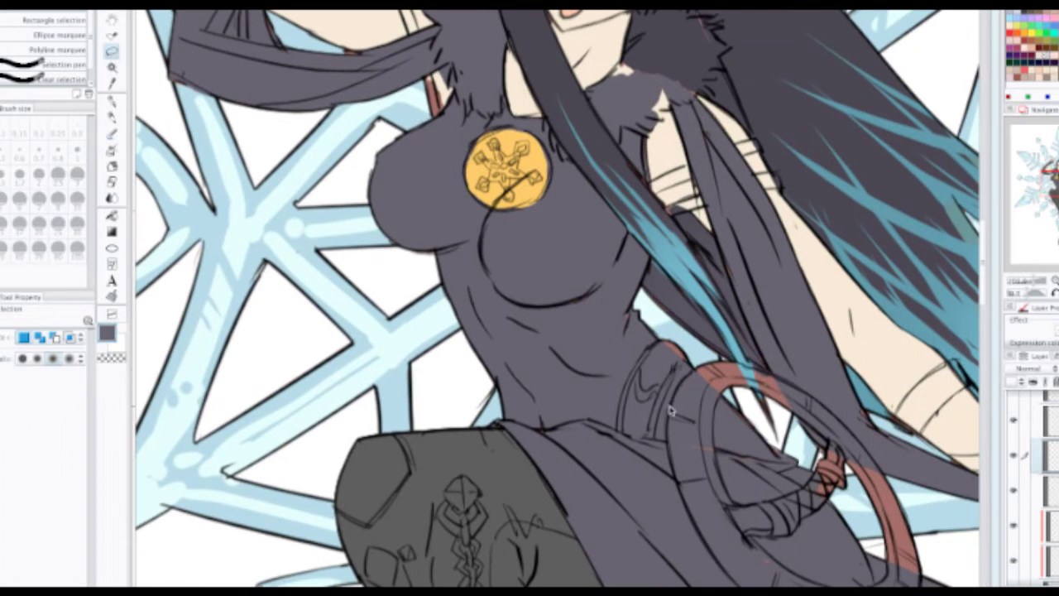
{"action": "key", "text": "p"}
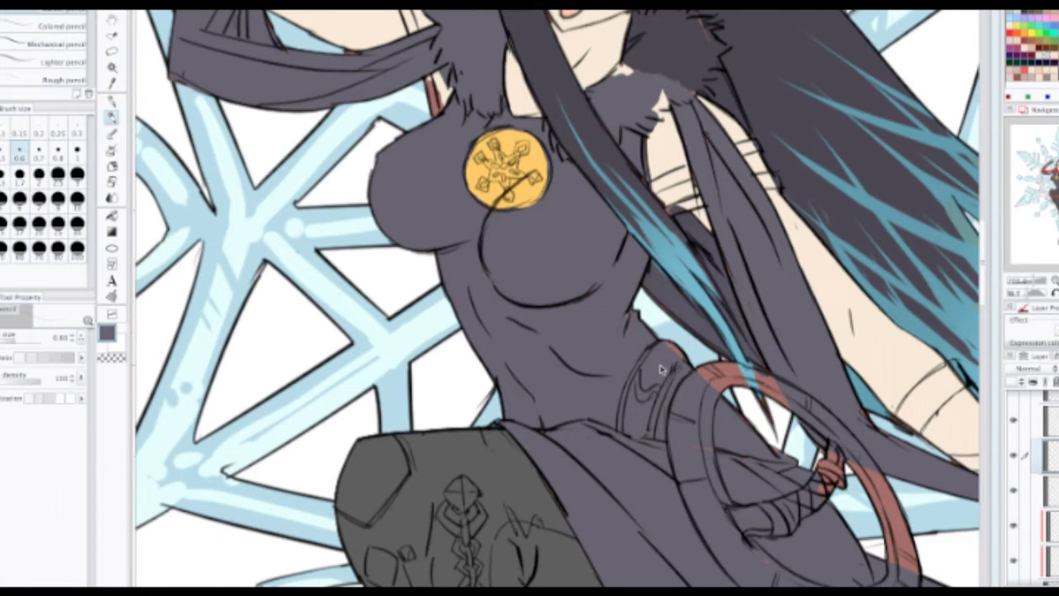
{"action": "key", "text": "bracketright"}
{"action": "key", "text": "bracketright"}
{"action": "key", "text": "bracketright"}
{"action": "key", "text": "bracketright"}
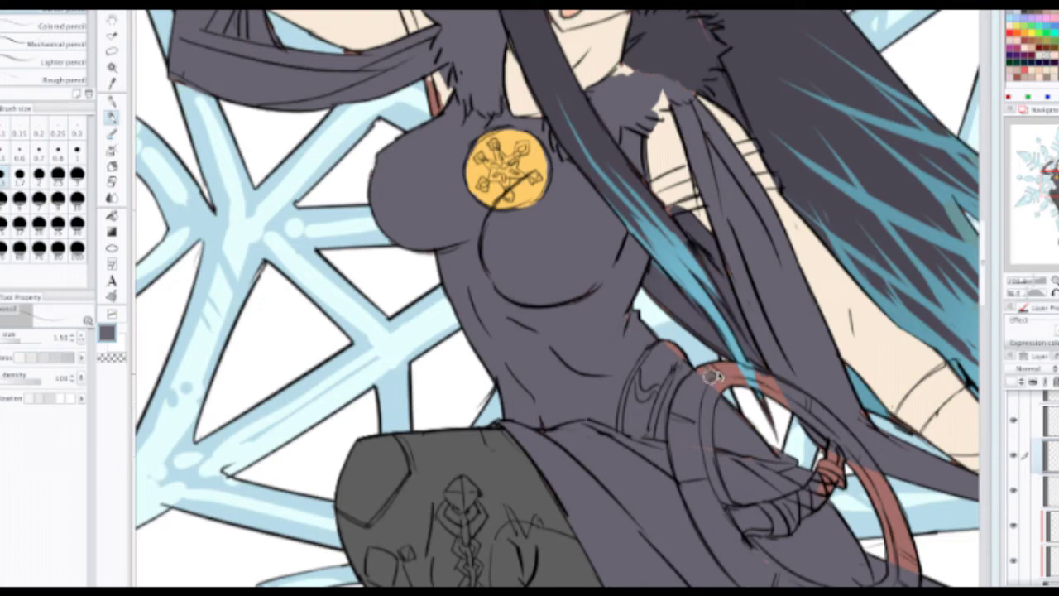
{"action": "left_click", "coordinate": [118, 101]}
{"action": "left_click_drag", "start_coordinate": [774, 478], "coordinate": [665, 298]}
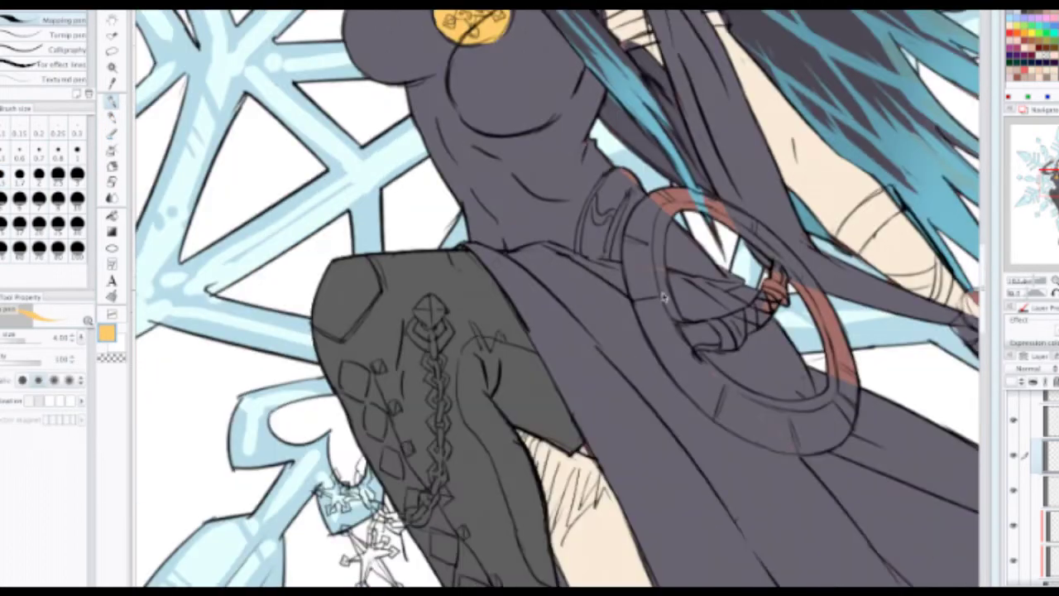
Step: Fill the upper arc and outer side of the large ring at the character's hip with golden yellow
{"action": "scroll", "coordinate": [716, 329], "scroll_direction": "up", "scroll_amount": 3}
{"action": "left_click_drag", "start_coordinate": [733, 330], "coordinate": [540, 350]}
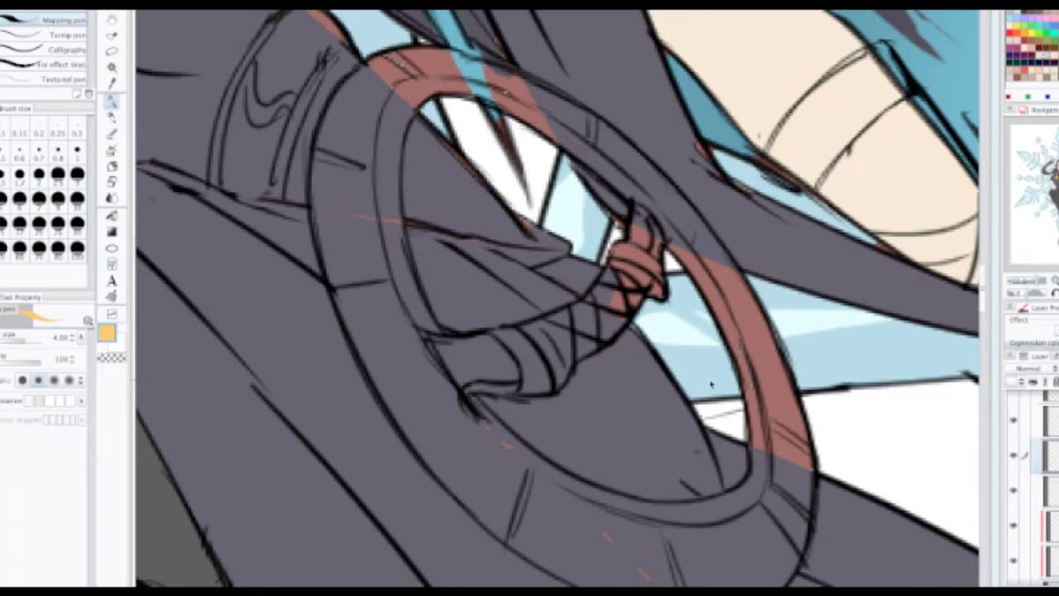
{"action": "scroll", "coordinate": [712, 385], "scroll_direction": "down", "scroll_amount": 3}
{"action": "left_click_drag", "start_coordinate": [669, 382], "coordinate": [588, 298]}
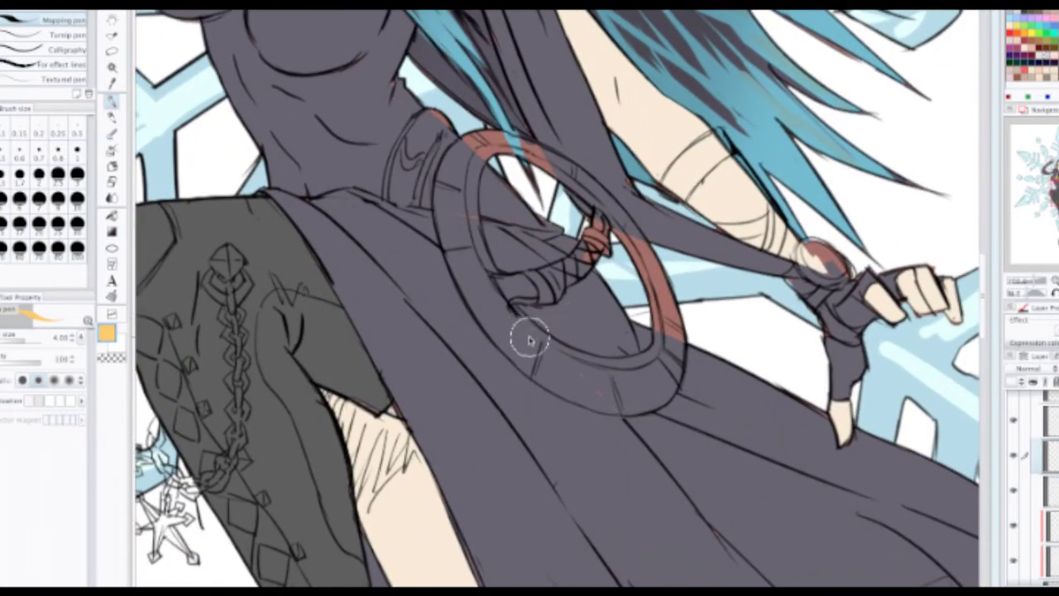
{"action": "key", "text": "g"}
{"action": "left_click", "coordinate": [458, 202]}
{"action": "left_click", "coordinate": [473, 179]}
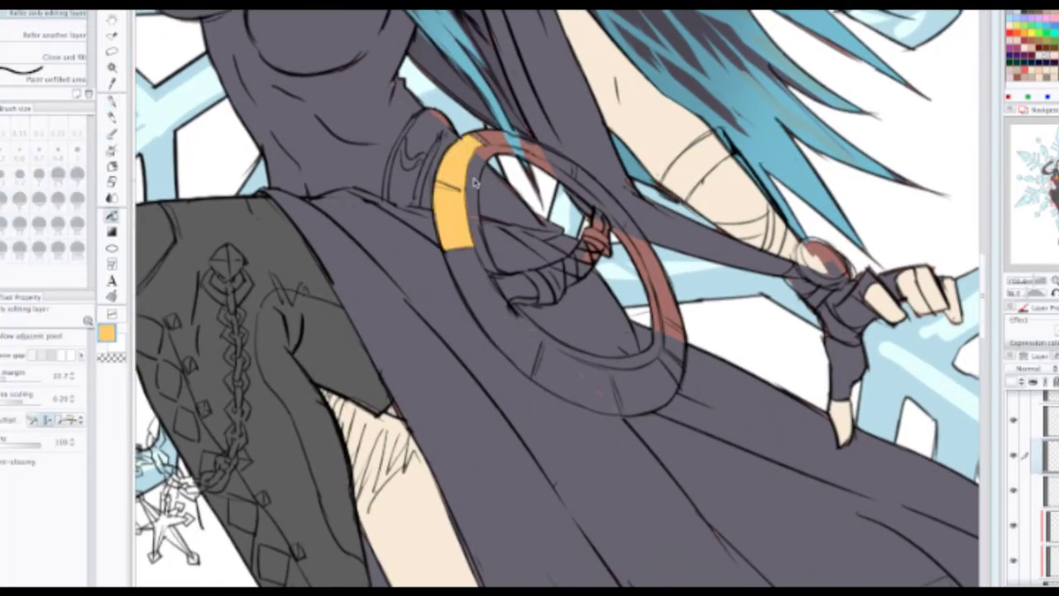
{"action": "left_click", "coordinate": [497, 158]}
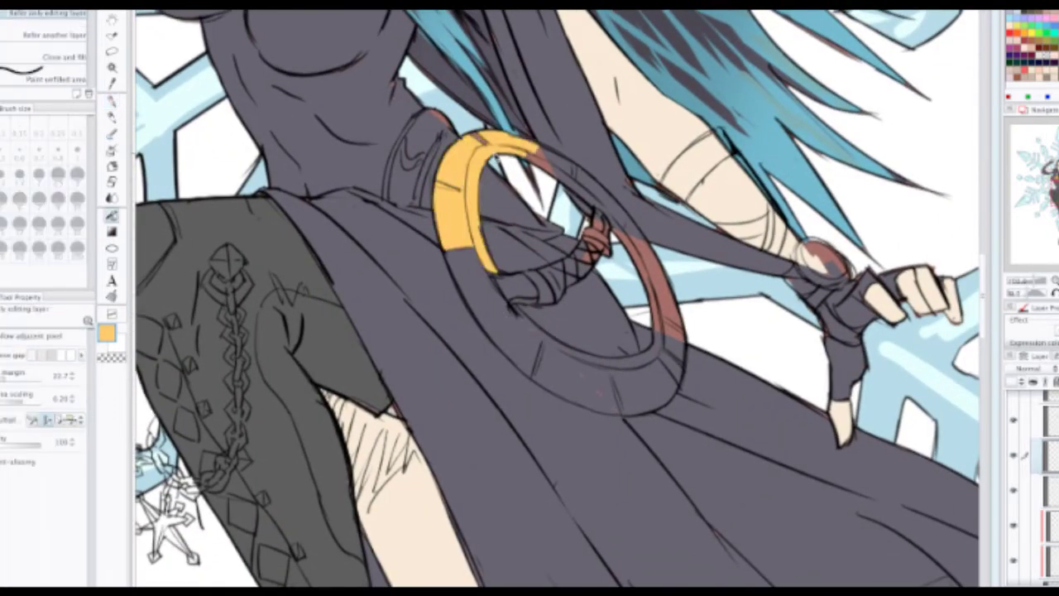
{"action": "left_click", "coordinate": [543, 164]}
{"action": "left_click", "coordinate": [616, 217]}
{"action": "left_click", "coordinate": [645, 261]}
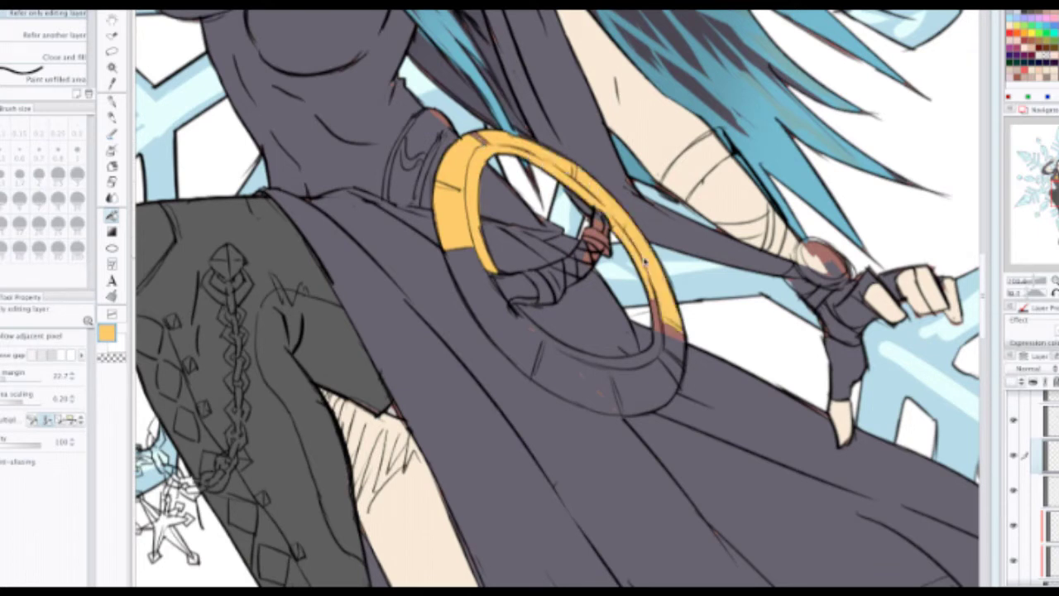
{"action": "left_click", "coordinate": [667, 338]}
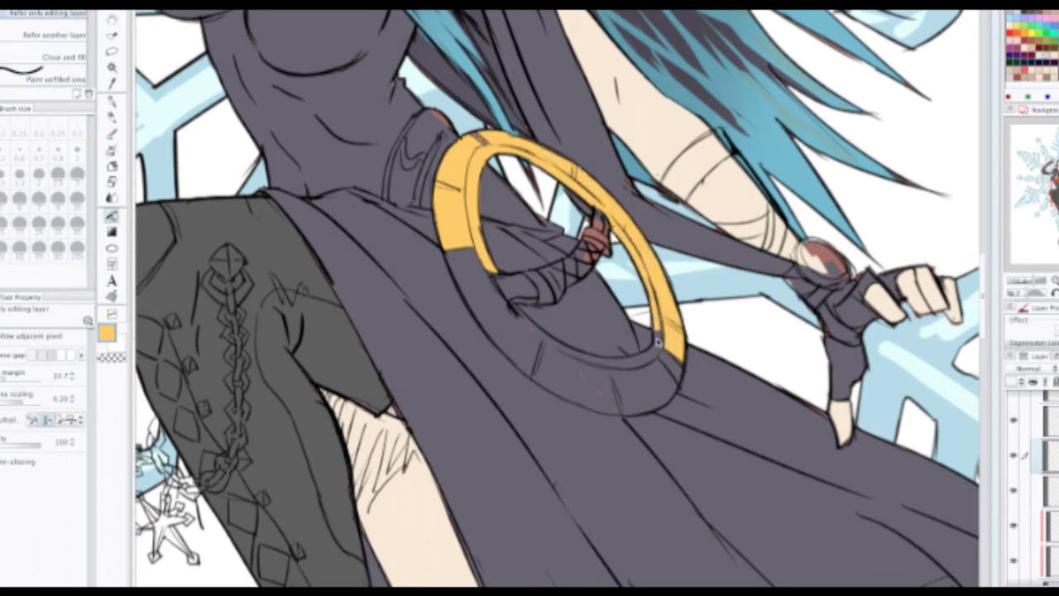
Step: Fill the lower arc of the hip ring and both ends of its handle with the same golden yellow
{"action": "left_click", "coordinate": [636, 370]}
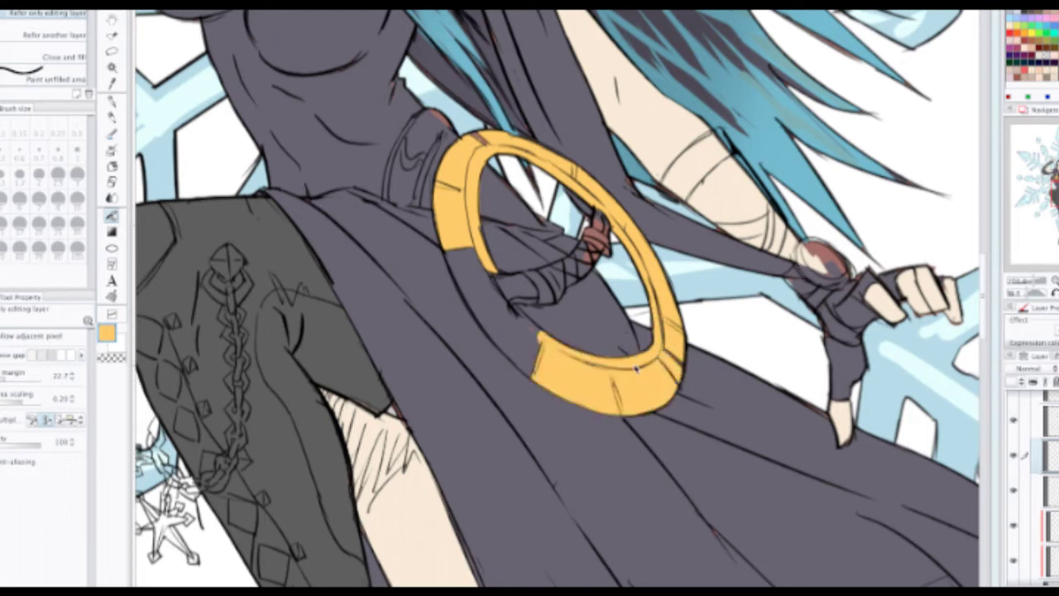
{"action": "left_click", "coordinate": [524, 333]}
{"action": "left_click", "coordinate": [515, 289]}
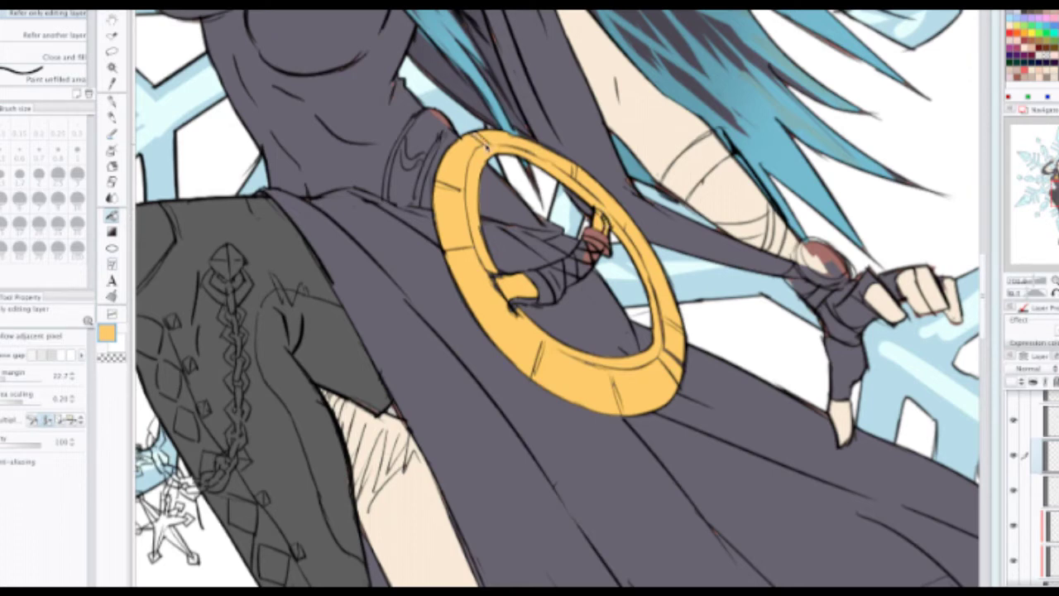
{"action": "scroll", "coordinate": [590, 232], "scroll_direction": "down", "scroll_amount": 1}
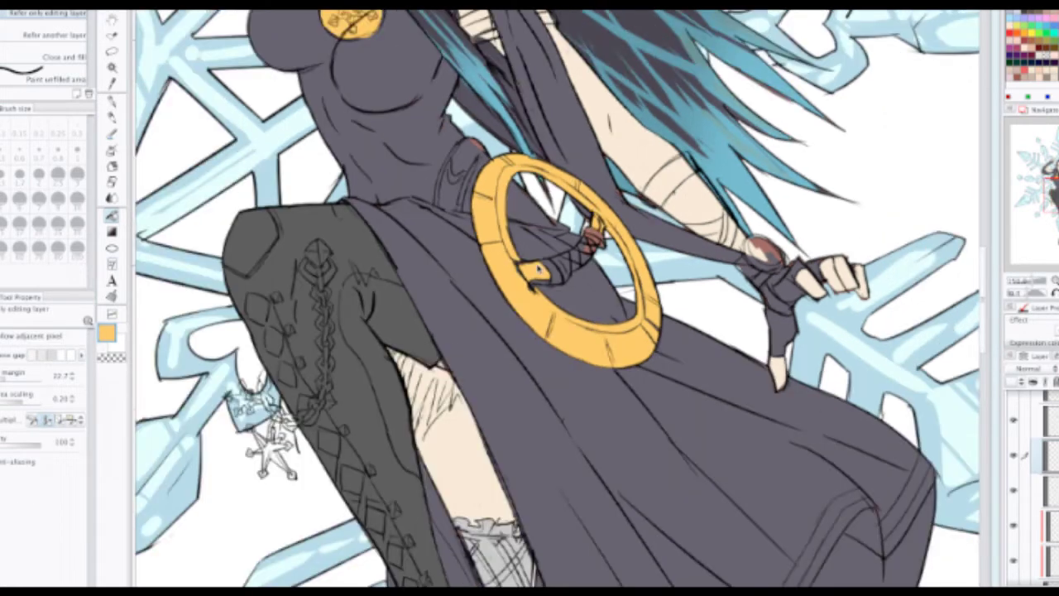
{"action": "scroll", "coordinate": [548, 274], "scroll_direction": "up", "scroll_amount": 3}
{"action": "left_click", "coordinate": [542, 309]}
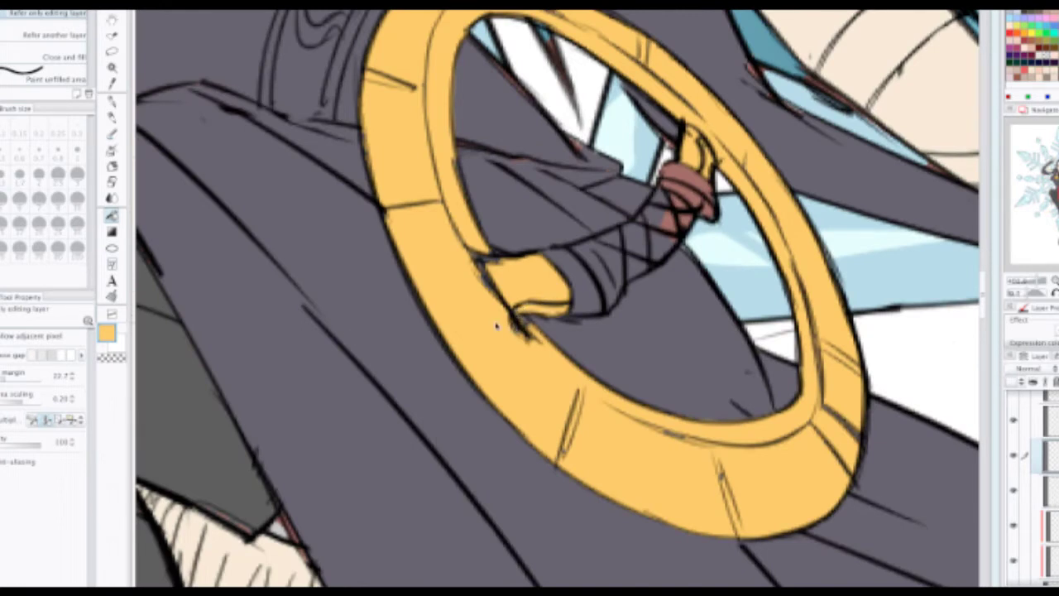
Step: Touch up the unfilled gaps where the handle meets the ring, using the Mapping pen at size 5.00
{"action": "key", "text": "p"}
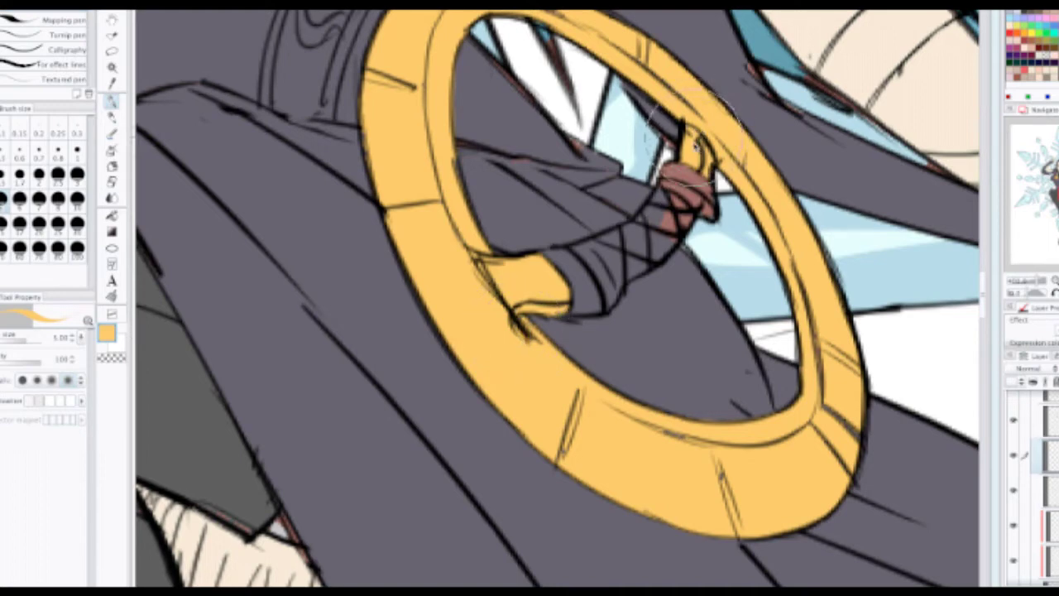
{"action": "mouse_move", "coordinate": [782, 325]}
{"action": "left_mouse_down"}
{"action": "mouse_move", "coordinate": [667, 235]}
{"action": "mouse_move", "coordinate": [704, 416]}
{"action": "mouse_move", "coordinate": [754, 482]}
{"action": "mouse_move", "coordinate": [729, 475]}
{"action": "left_mouse_up"}
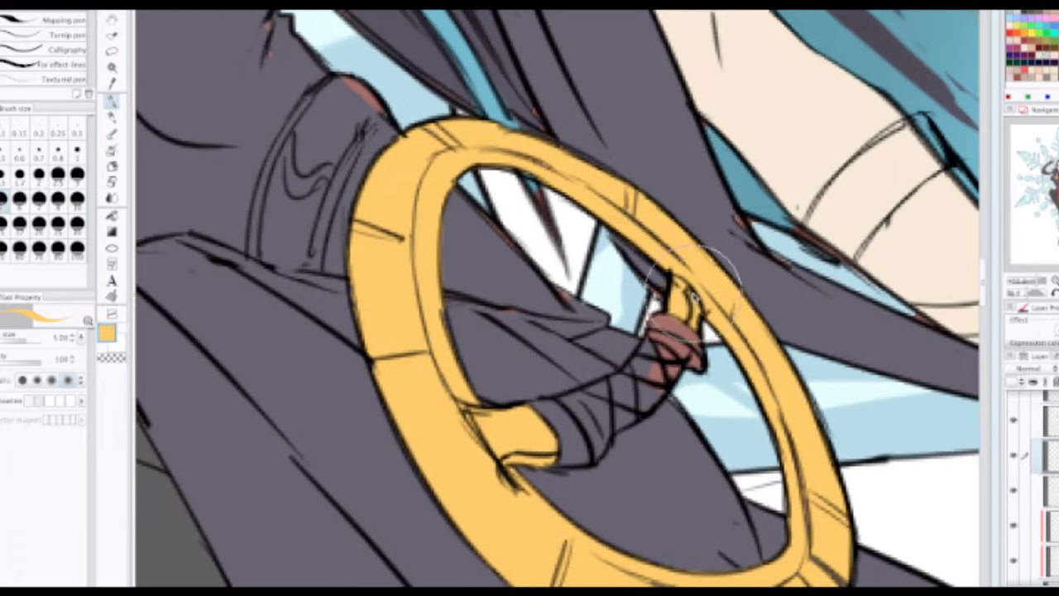
{"action": "left_click_drag", "start_coordinate": [623, 364], "coordinate": [654, 395]}
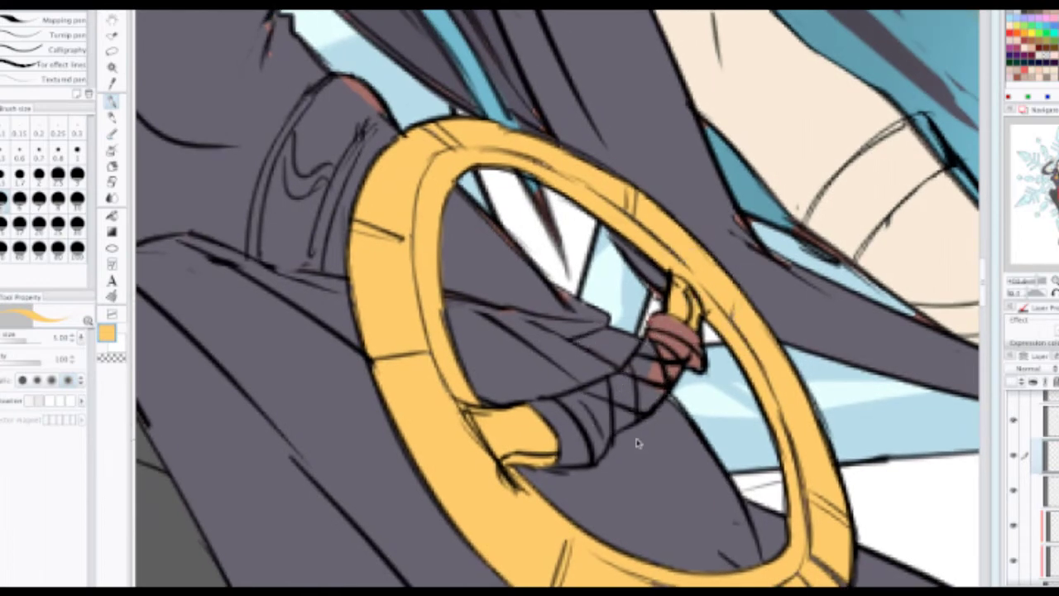
Step: Paint the wrapped grip of the ring's handle golden yellow from end to end with the Mapping pen at size 5.00
{"action": "scroll", "coordinate": [638, 444], "scroll_direction": "down", "scroll_amount": 4}
{"action": "scroll", "coordinate": [650, 437], "scroll_direction": "up", "scroll_amount": 2}
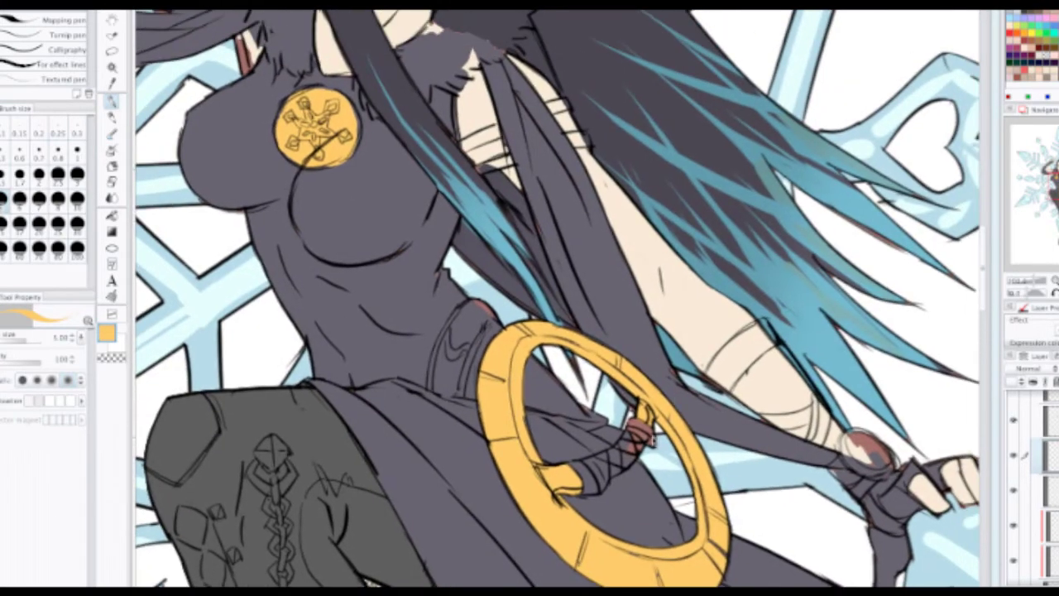
{"action": "left_click_drag", "start_coordinate": [654, 440], "coordinate": [654, 360]}
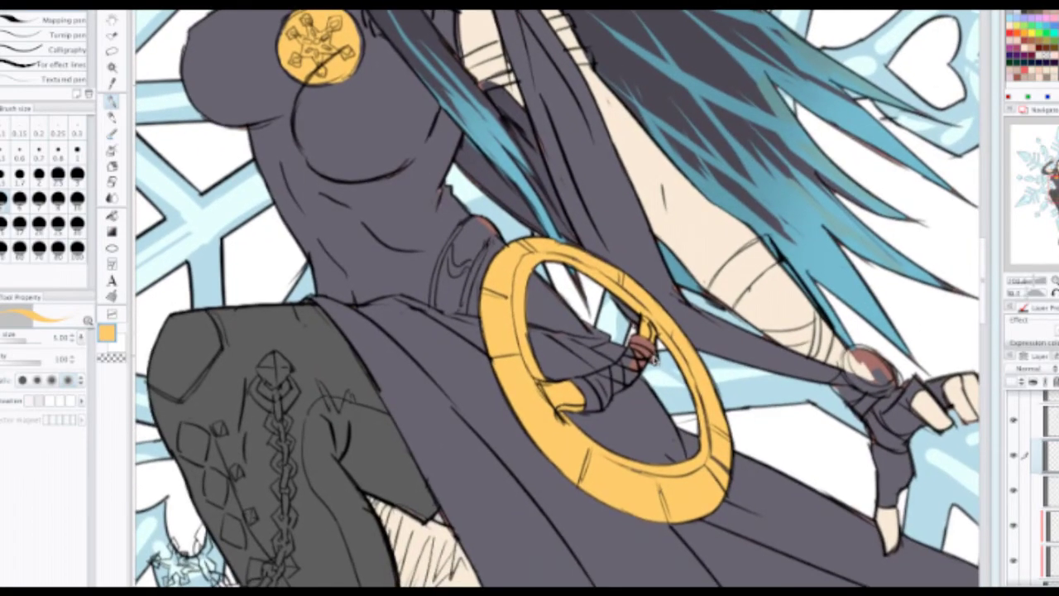
{"action": "scroll", "coordinate": [654, 359], "scroll_direction": "down", "scroll_amount": 4}
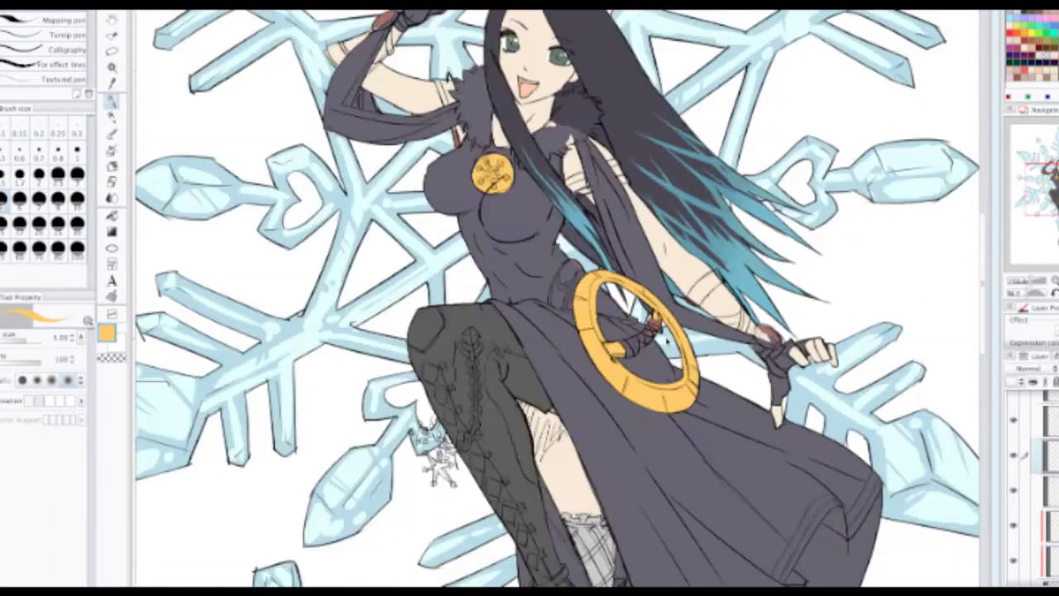
{"action": "scroll", "coordinate": [667, 340], "scroll_direction": "down", "scroll_amount": 2}
{"action": "mouse_move", "coordinate": [661, 387]}
{"action": "left_mouse_down"}
{"action": "mouse_move", "coordinate": [657, 336]}
{"action": "mouse_move", "coordinate": [631, 422]}
{"action": "mouse_move", "coordinate": [631, 412]}
{"action": "left_mouse_up"}
{"action": "scroll", "coordinate": [634, 423], "scroll_direction": "up", "scroll_amount": 1}
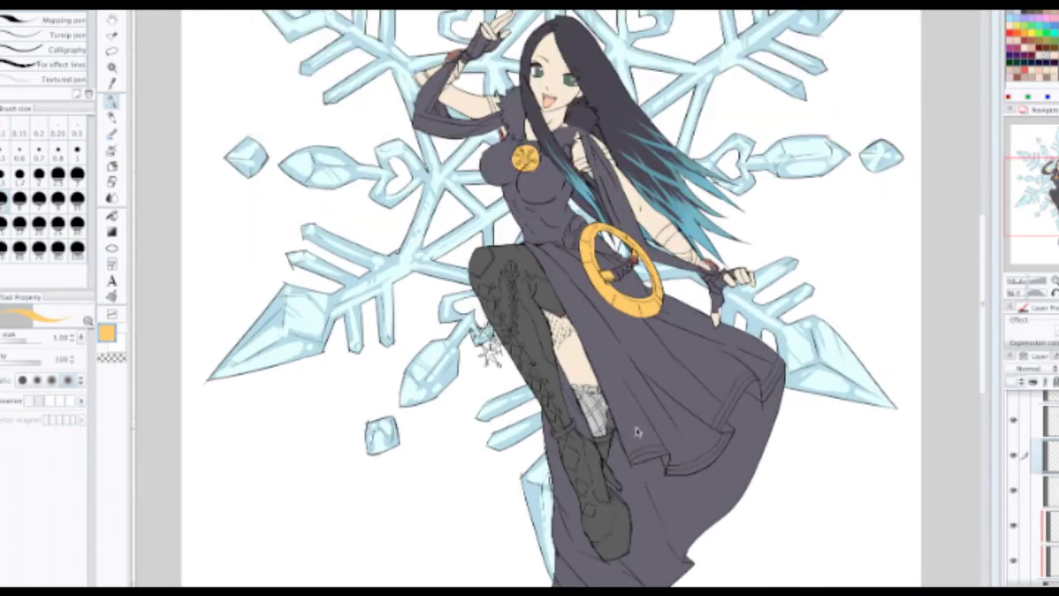
{"action": "scroll", "coordinate": [627, 394], "scroll_direction": "up", "scroll_amount": 1}
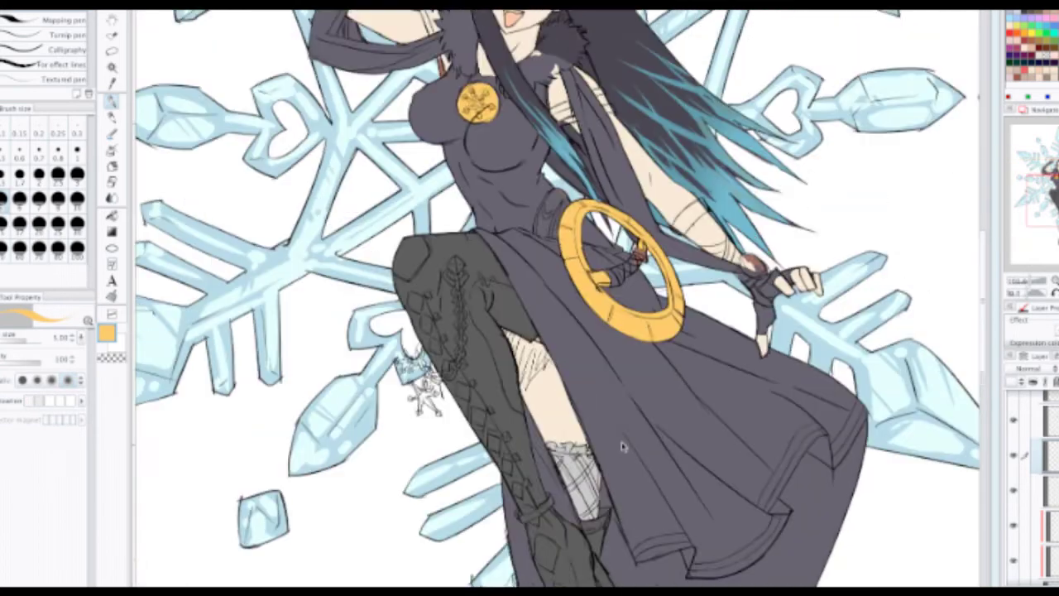
{"action": "scroll", "coordinate": [630, 418], "scroll_direction": "up", "scroll_amount": 2}
{"action": "mouse_move", "coordinate": [631, 407]}
{"action": "left_mouse_down"}
{"action": "mouse_move", "coordinate": [625, 383]}
{"action": "mouse_move", "coordinate": [621, 411]}
{"action": "left_mouse_up"}
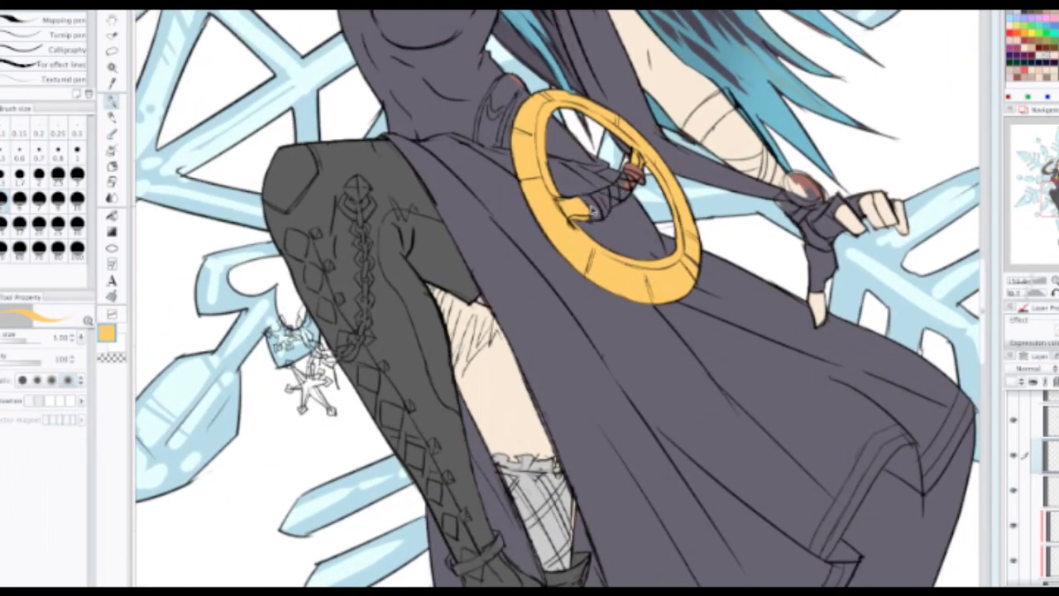
{"action": "left_click_drag", "start_coordinate": [605, 194], "coordinate": [634, 176]}
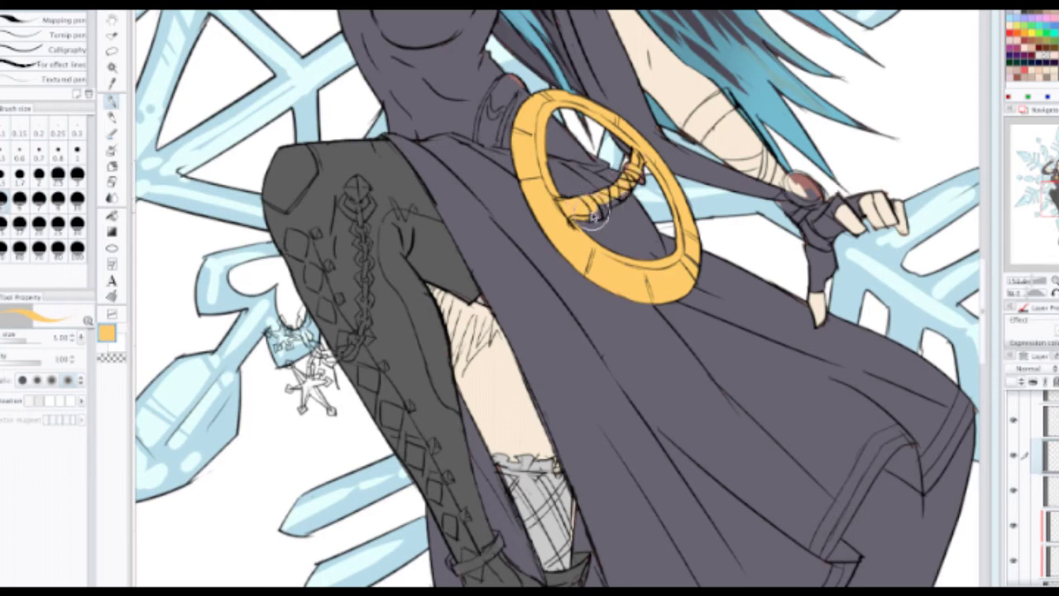
{"action": "scroll", "coordinate": [604, 208], "scroll_direction": "up", "scroll_amount": 2}
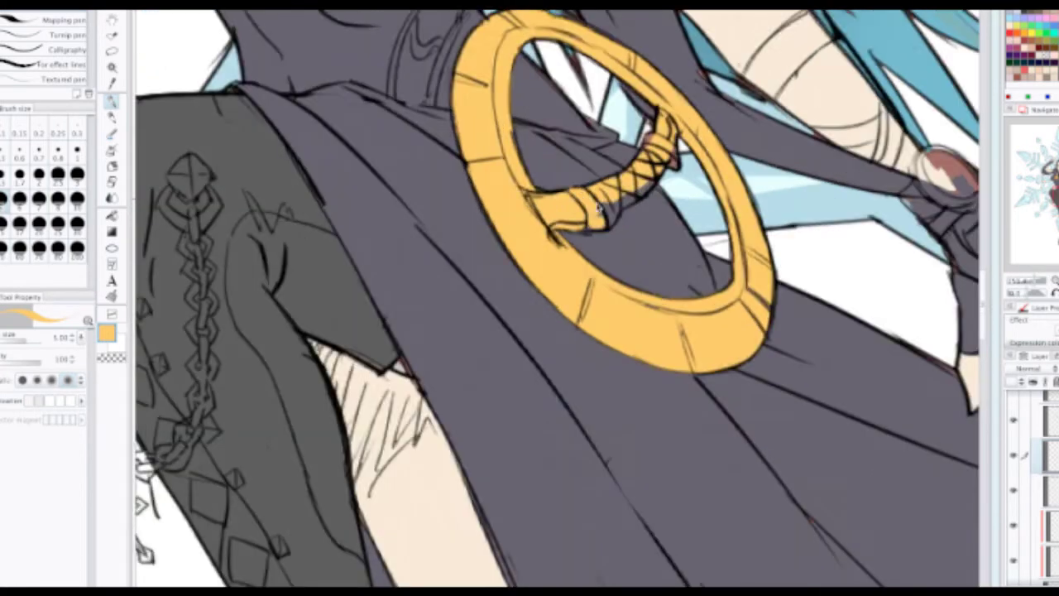
{"action": "mouse_move", "coordinate": [593, 229]}
{"action": "left_mouse_down"}
{"action": "mouse_move", "coordinate": [601, 207]}
{"action": "mouse_move", "coordinate": [607, 221]}
{"action": "mouse_move", "coordinate": [621, 192]}
{"action": "mouse_move", "coordinate": [629, 199]}
{"action": "mouse_move", "coordinate": [620, 166]}
{"action": "mouse_move", "coordinate": [654, 144]}
{"action": "mouse_move", "coordinate": [646, 152]}
{"action": "mouse_move", "coordinate": [673, 163]}
{"action": "mouse_move", "coordinate": [694, 106]}
{"action": "mouse_move", "coordinate": [650, 115]}
{"action": "mouse_move", "coordinate": [612, 190]}
{"action": "mouse_move", "coordinate": [537, 225]}
{"action": "left_mouse_up"}
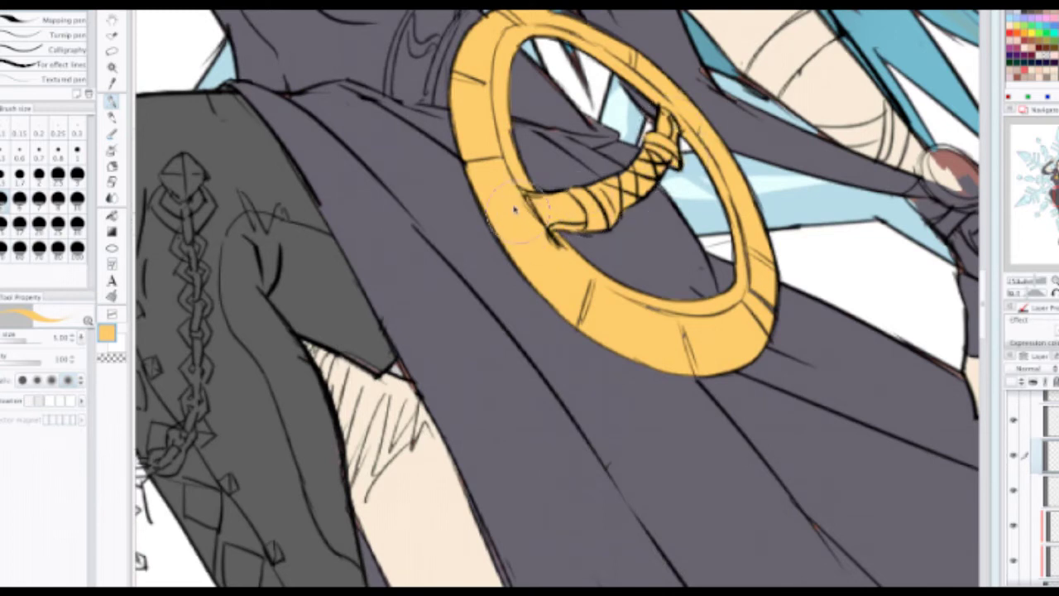
Step: Examine the golden ring, waist and lower dress from several distances to check the colouring
{"action": "scroll", "coordinate": [561, 213], "scroll_direction": "down", "scroll_amount": 4}
{"action": "scroll", "coordinate": [511, 259], "scroll_direction": "up", "scroll_amount": 3}
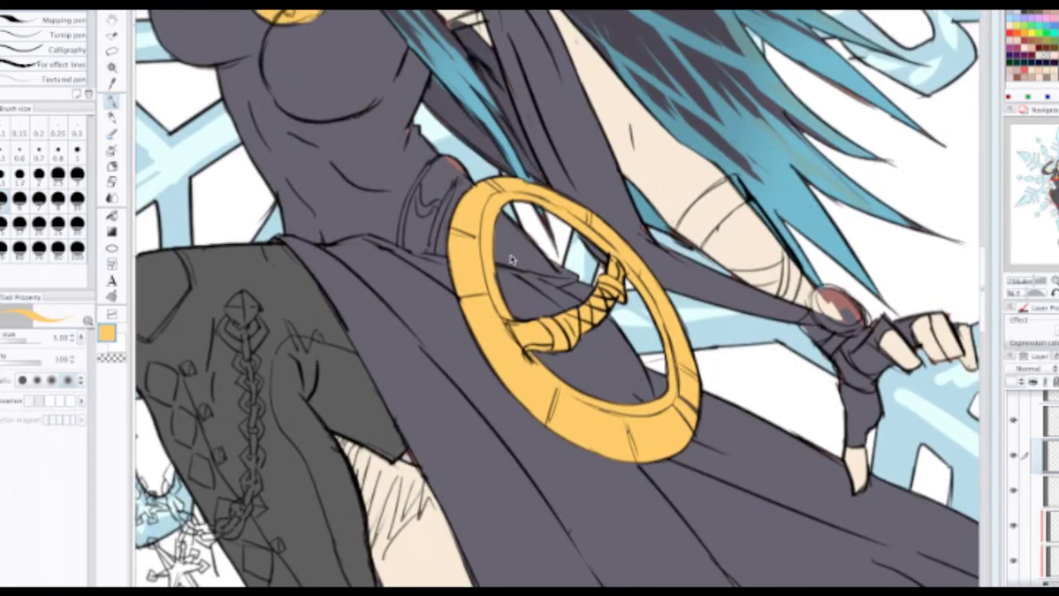
{"action": "left_click_drag", "start_coordinate": [491, 296], "coordinate": [495, 391]}
{"action": "scroll", "coordinate": [469, 334], "scroll_direction": "down", "scroll_amount": 1}
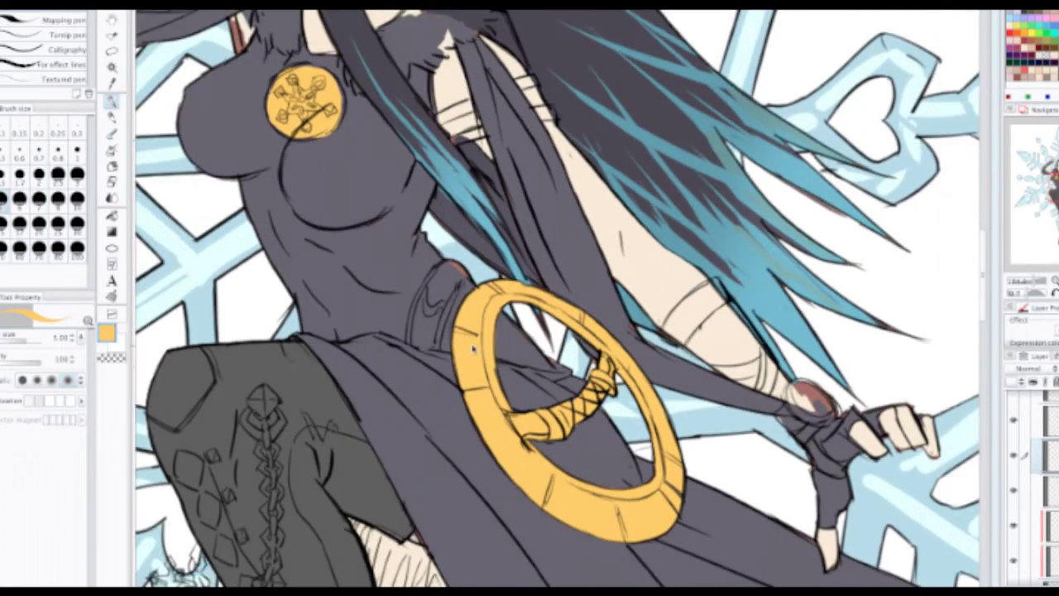
{"action": "scroll", "coordinate": [481, 332], "scroll_direction": "up", "scroll_amount": 1}
{"action": "left_click_drag", "start_coordinate": [505, 340], "coordinate": [504, 301]}
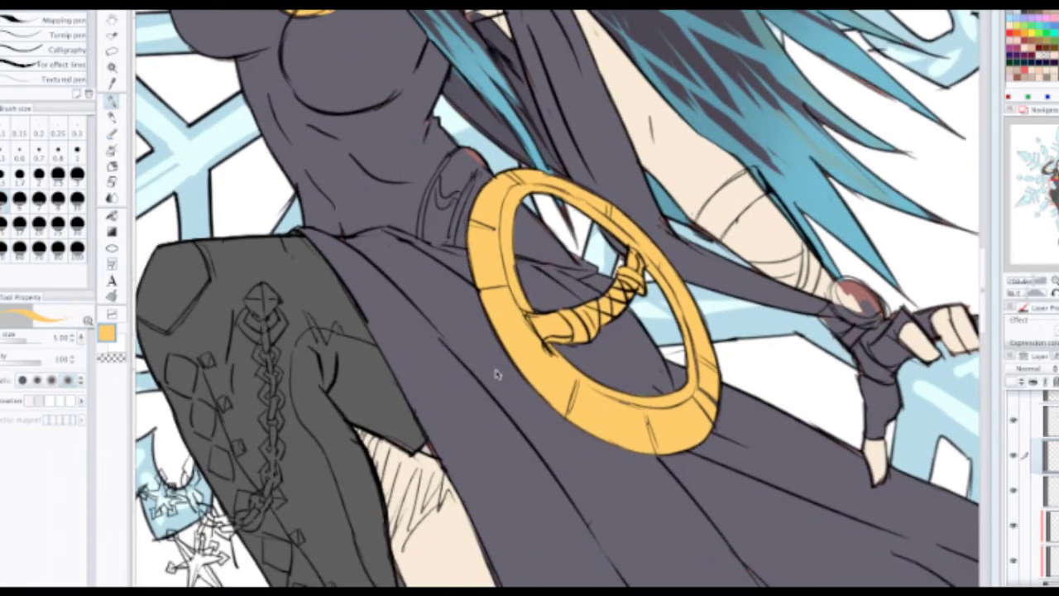
{"action": "scroll", "coordinate": [512, 395], "scroll_direction": "down", "scroll_amount": 5}
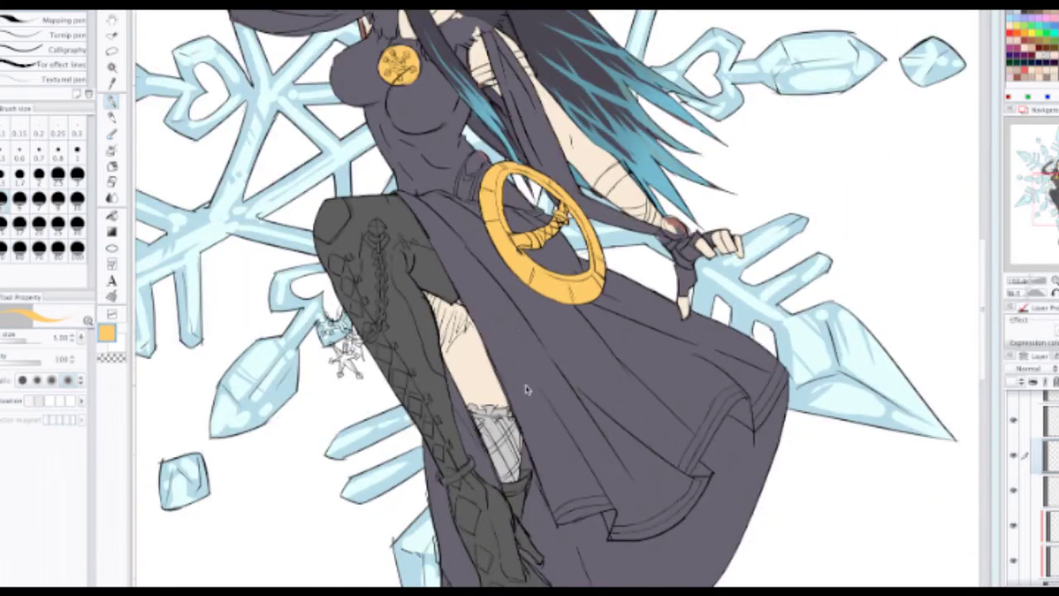
{"action": "scroll", "coordinate": [530, 389], "scroll_direction": "up", "scroll_amount": 4}
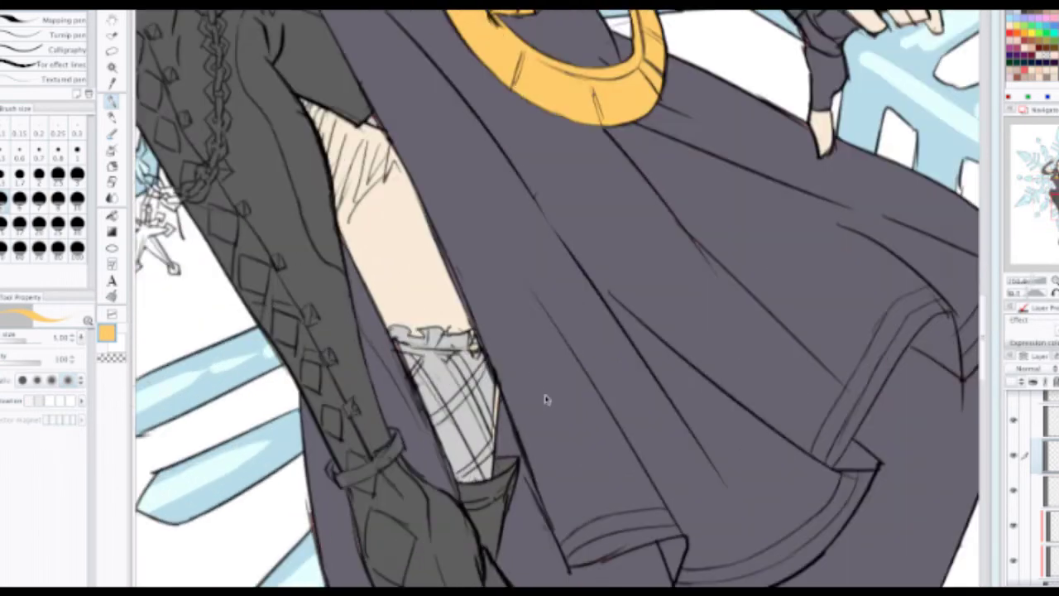
Step: Activate the colour layer for the fur collar and sample the pale ice blue from the snowflake as the drawing colour
{"action": "left_click_drag", "start_coordinate": [546, 400], "coordinate": [549, 300]}
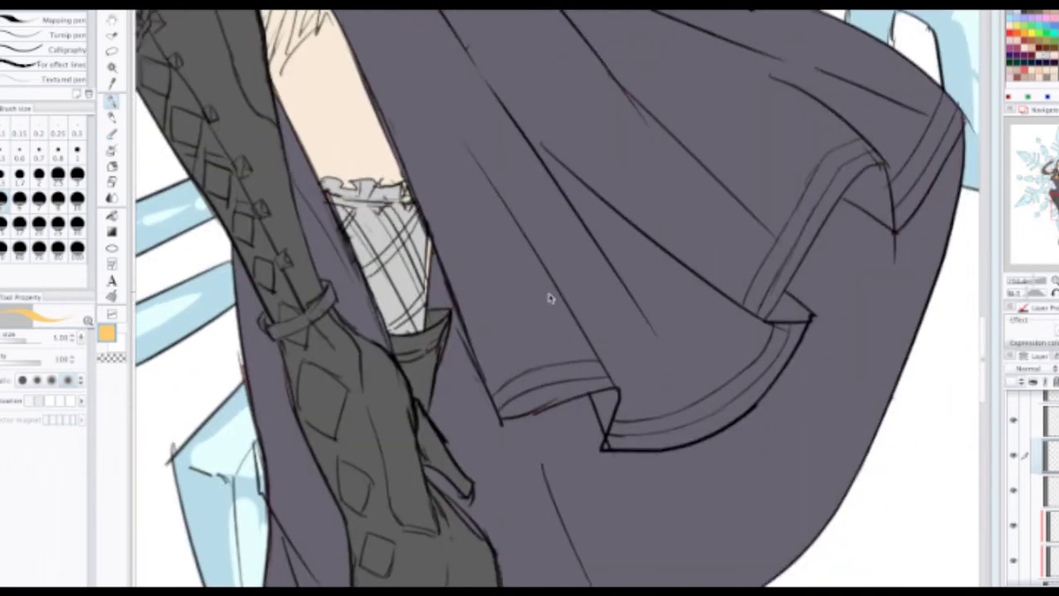
{"action": "scroll", "coordinate": [1040, 488], "scroll_direction": "down", "scroll_amount": 3}
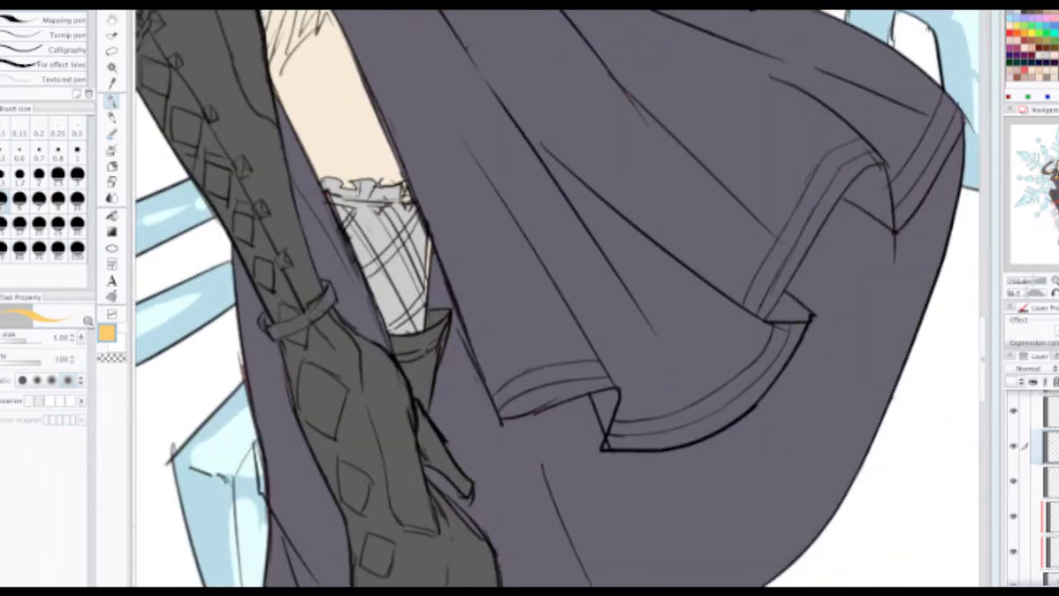
{"action": "scroll", "coordinate": [1040, 488], "scroll_direction": "up", "scroll_amount": 5}
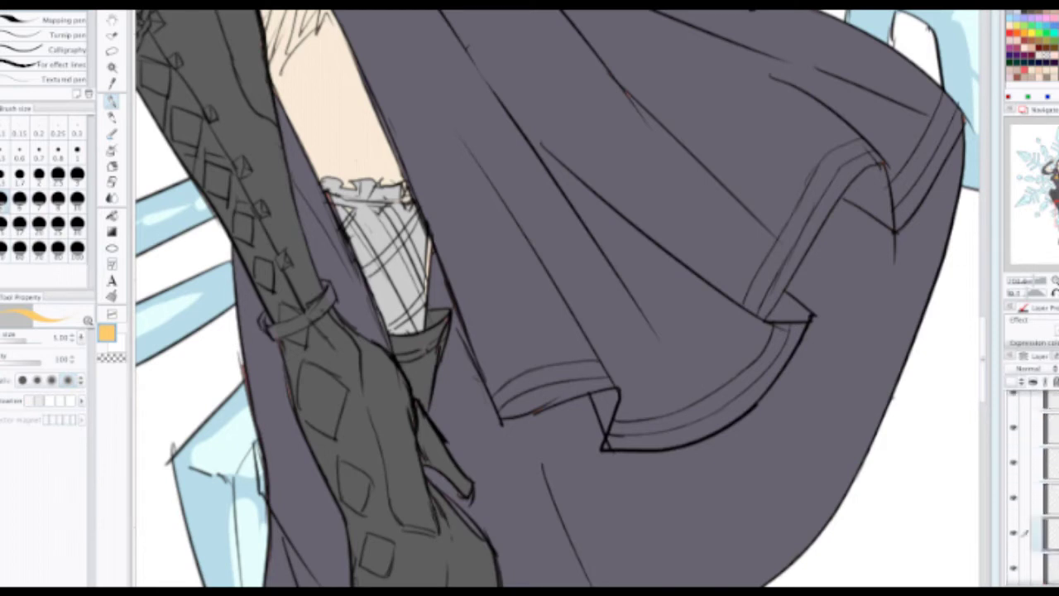
{"action": "scroll", "coordinate": [1039, 489], "scroll_direction": "up", "scroll_amount": 2}
{"action": "left_click", "coordinate": [1049, 443]}
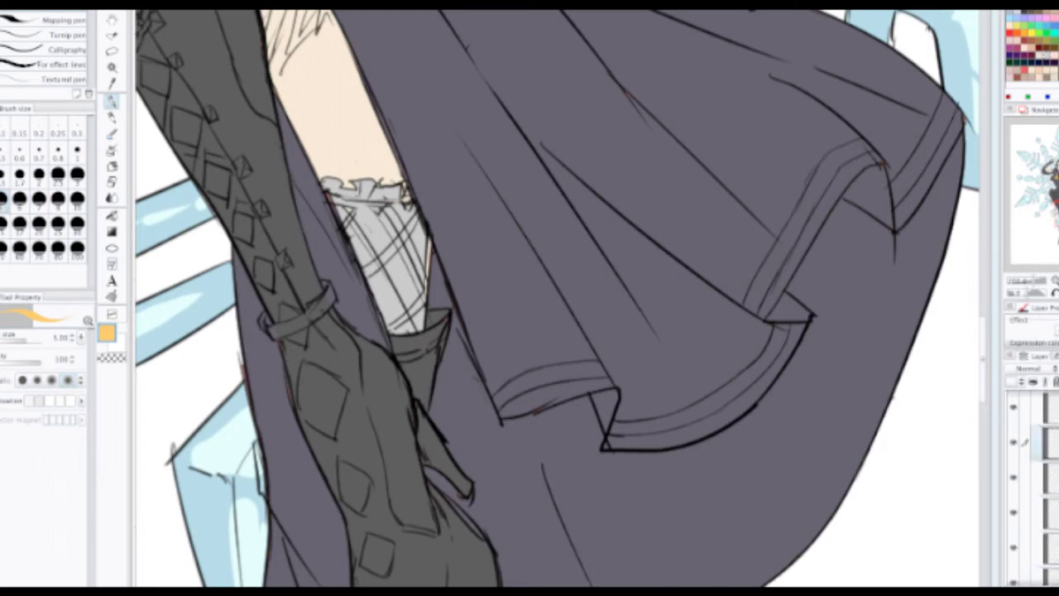
{"action": "left_click", "coordinate": [1050, 547]}
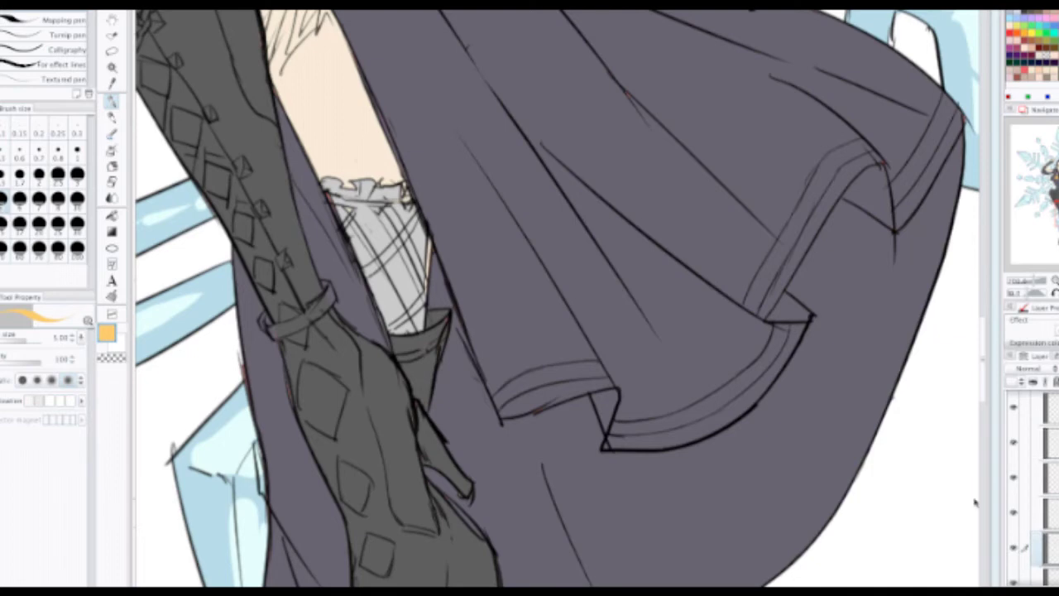
{"action": "left_click_drag", "start_coordinate": [586, 374], "coordinate": [667, 576]}
{"action": "left_click_drag", "start_coordinate": [505, 394], "coordinate": [471, 505]}
{"action": "left_click_drag", "start_coordinate": [490, 360], "coordinate": [479, 506]}
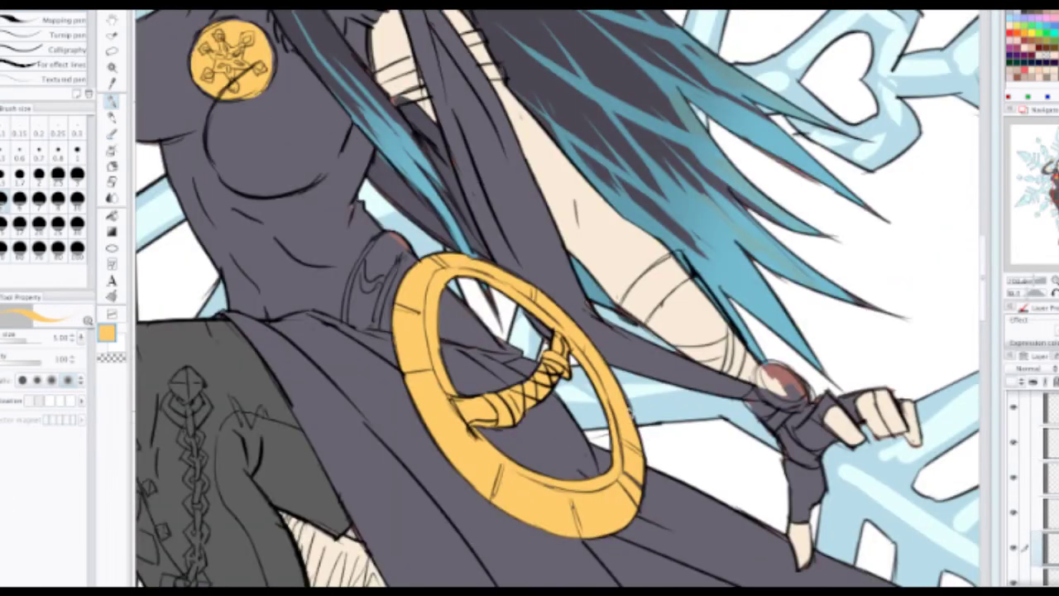
{"action": "left_click", "coordinate": [638, 400], "text": "alt"}
{"action": "left_click_drag", "start_coordinate": [653, 378], "coordinate": [609, 364]}
{"action": "left_click_drag", "start_coordinate": [527, 237], "coordinate": [575, 416]}
{"action": "left_click_drag", "start_coordinate": [446, 237], "coordinate": [488, 395]}
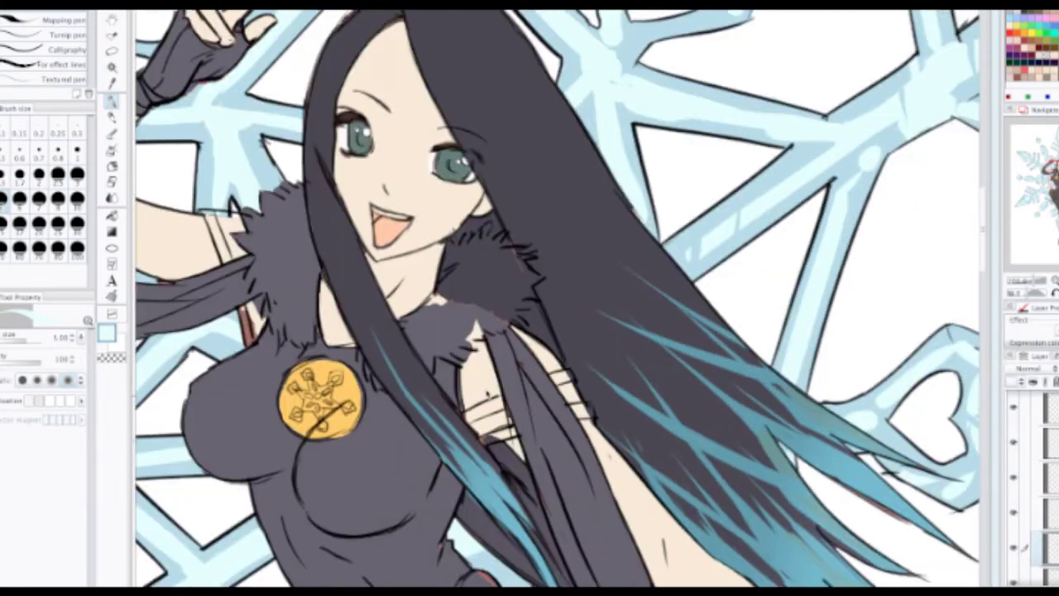
Step: Fill both halves of the fur collar with the pale ice blue, including the separate patch beside the neck
{"action": "key", "text": "p"}
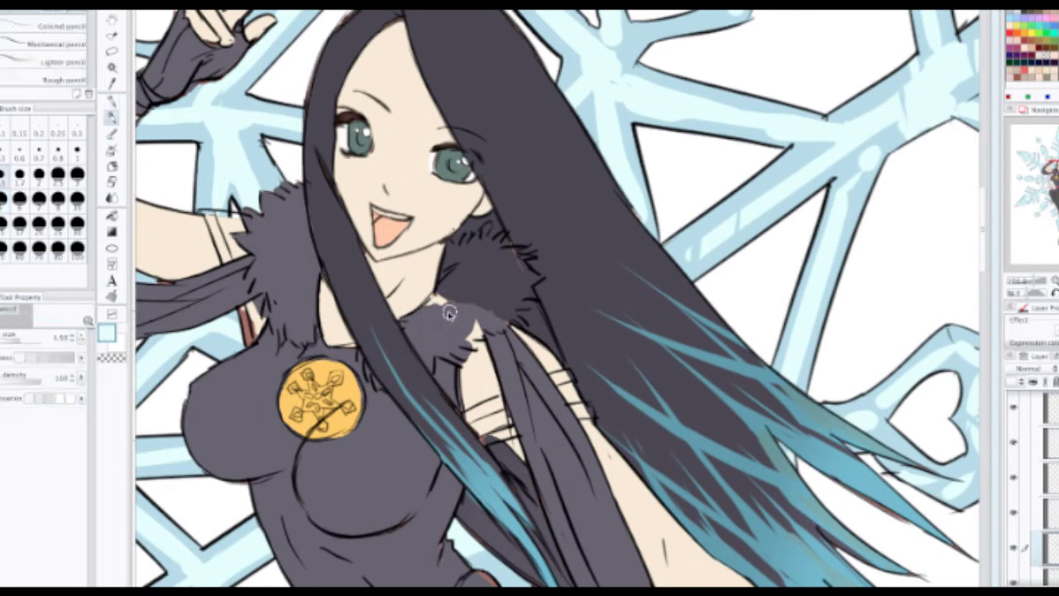
{"action": "left_click", "coordinate": [112, 215]}
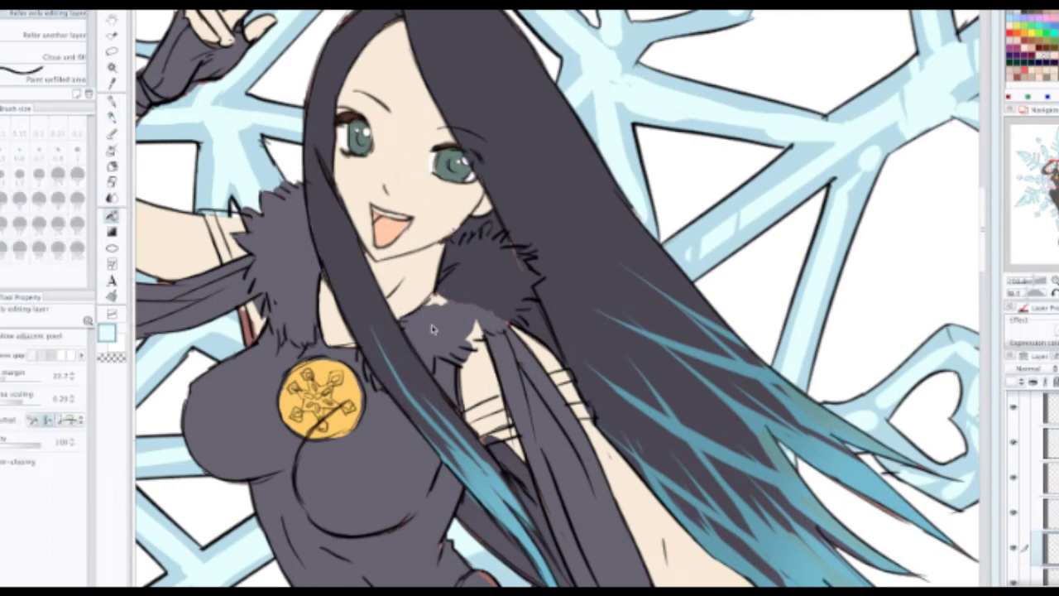
{"action": "left_click", "coordinate": [448, 305]}
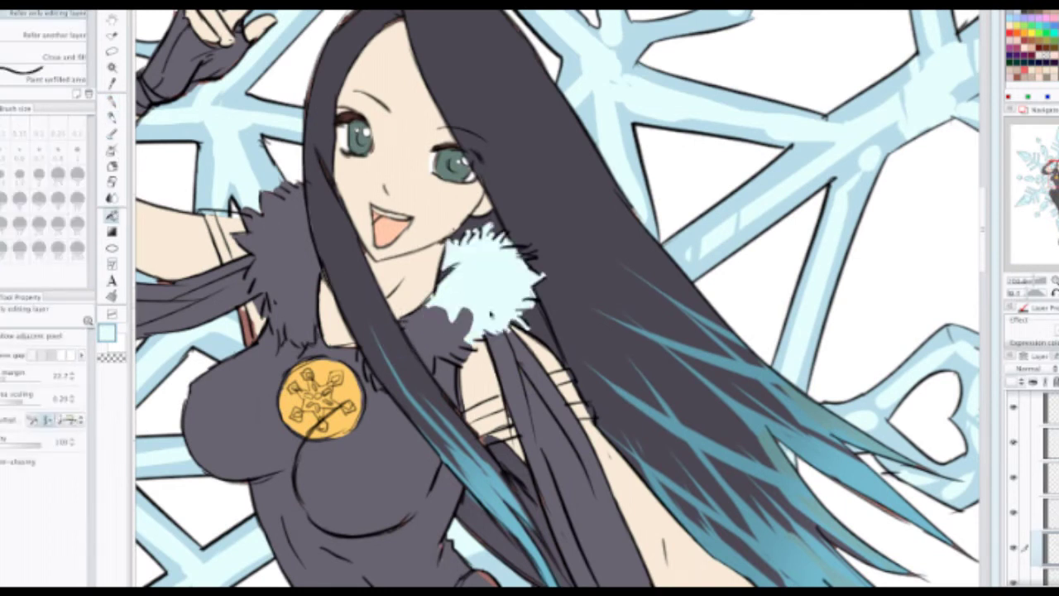
{"action": "left_click", "coordinate": [429, 343]}
{"action": "left_click", "coordinate": [416, 320]}
{"action": "left_click", "coordinate": [461, 326]}
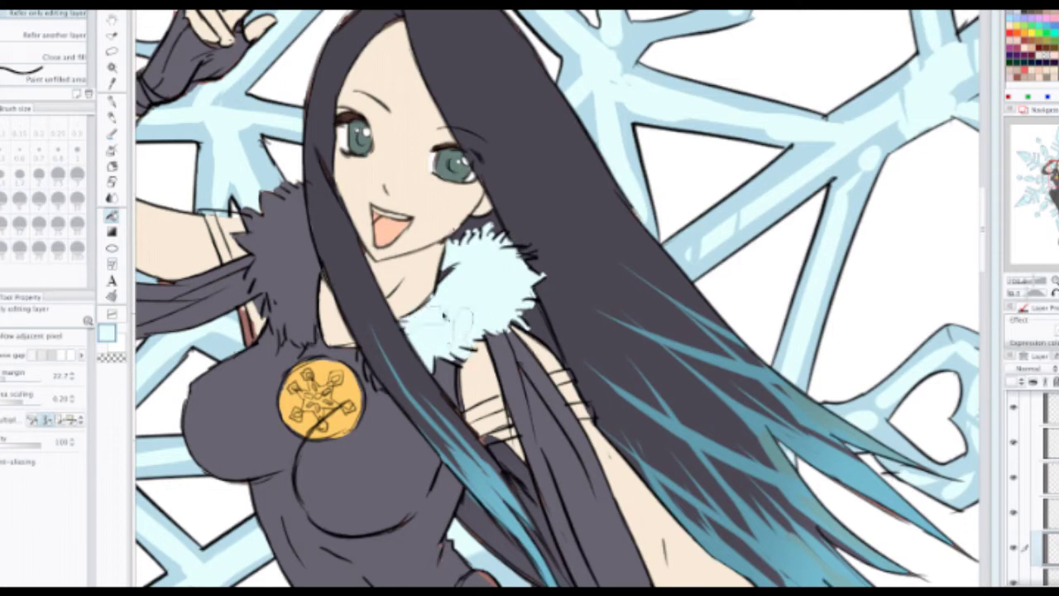
{"action": "left_click", "coordinate": [297, 265]}
{"action": "left_click", "coordinate": [296, 321]}
{"action": "left_click", "coordinate": [258, 279]}
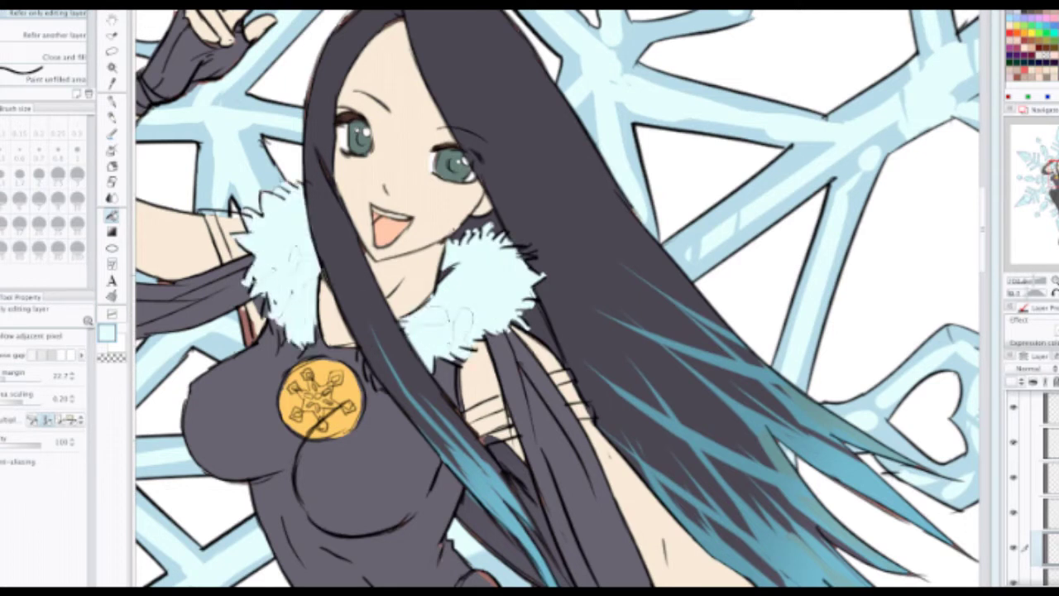
Step: Paint the fur collar's leftover gaps and edge tufts, including those beside the medallion, with the Mapping pen at size 2.00
{"action": "left_click", "coordinate": [111, 101]}
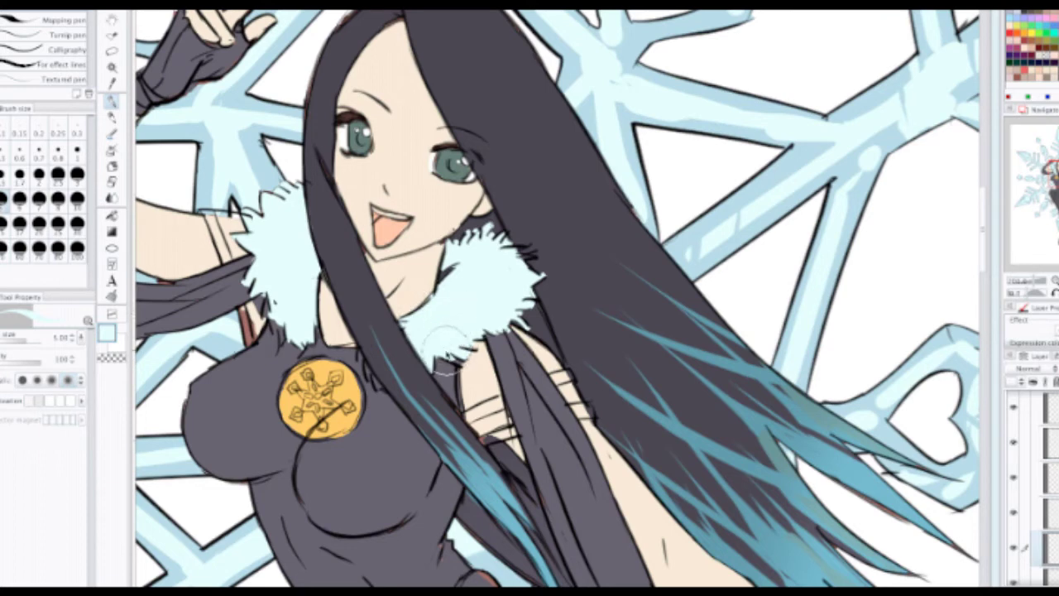
{"action": "key", "text": "bracketleft"}
{"action": "key", "text": "bracketleft"}
{"action": "key", "text": "bracketleft"}
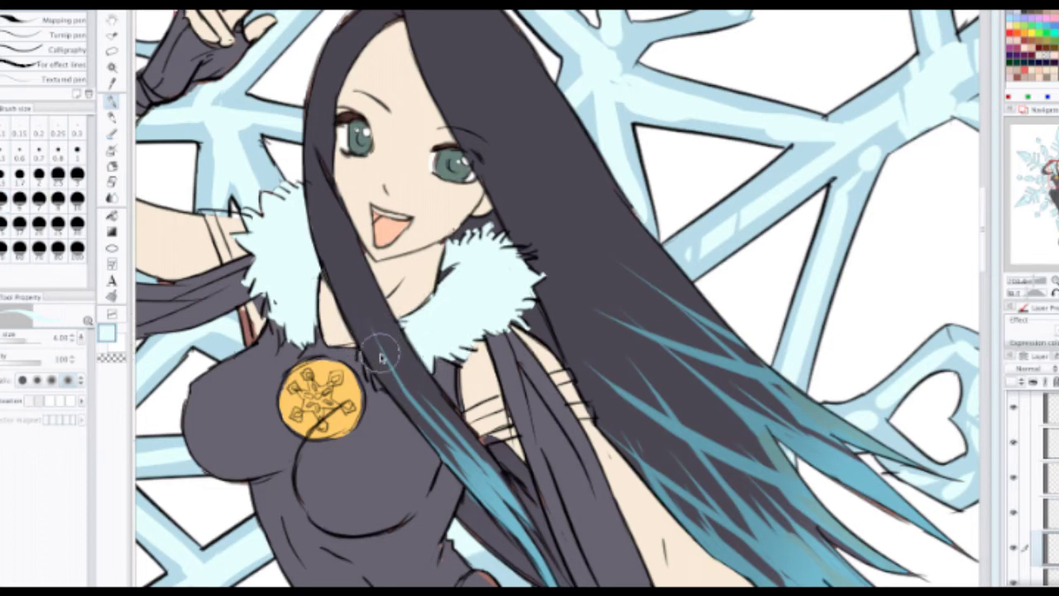
{"action": "key", "text": "bracketright"}
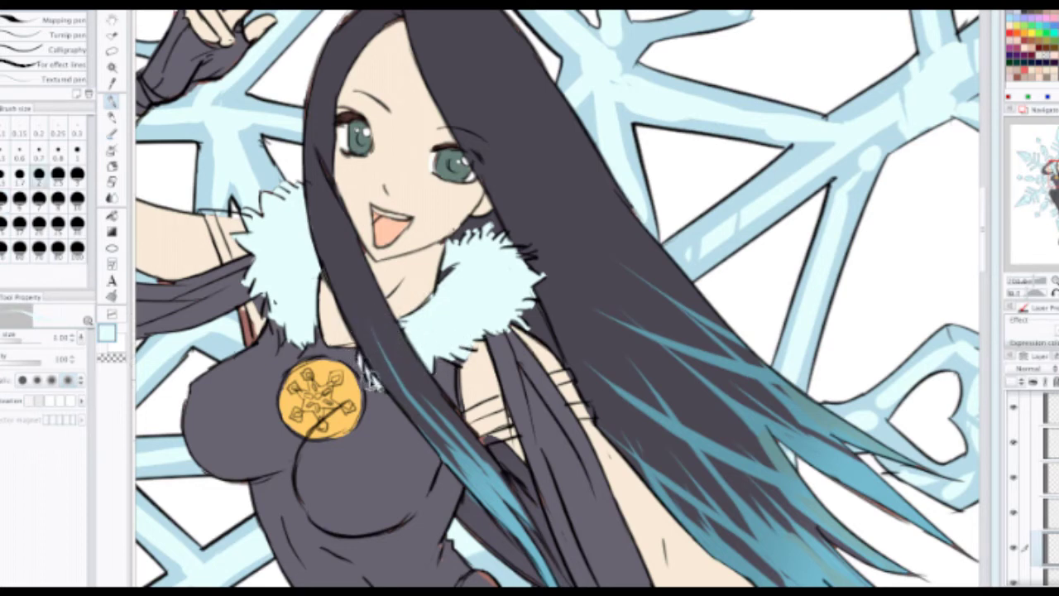
{"action": "mouse_move", "coordinate": [283, 328]}
{"action": "left_mouse_down"}
{"action": "mouse_move", "coordinate": [280, 343]}
{"action": "mouse_move", "coordinate": [271, 291]}
{"action": "mouse_move", "coordinate": [251, 272]}
{"action": "mouse_move", "coordinate": [257, 257]}
{"action": "left_mouse_up"}
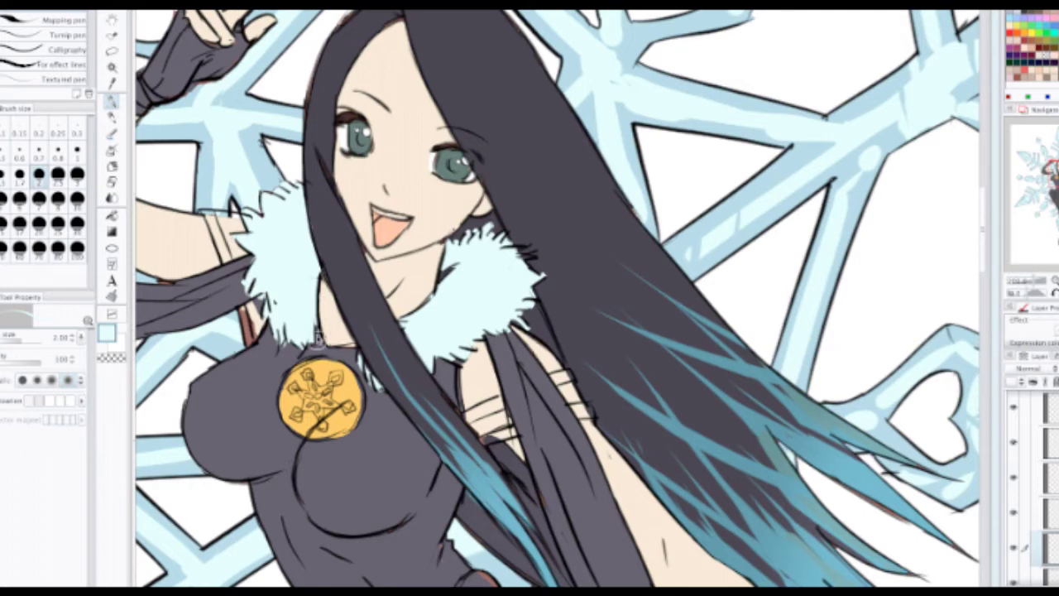
{"action": "mouse_move", "coordinate": [319, 339]}
{"action": "left_mouse_down"}
{"action": "mouse_move", "coordinate": [311, 319]}
{"action": "mouse_move", "coordinate": [330, 290]}
{"action": "left_mouse_up"}
Step: Examine the pale blue collar up close and against the whole figure and snowflake to judge the colouring
{"action": "scroll", "coordinate": [329, 289], "scroll_direction": "down", "scroll_amount": 3}
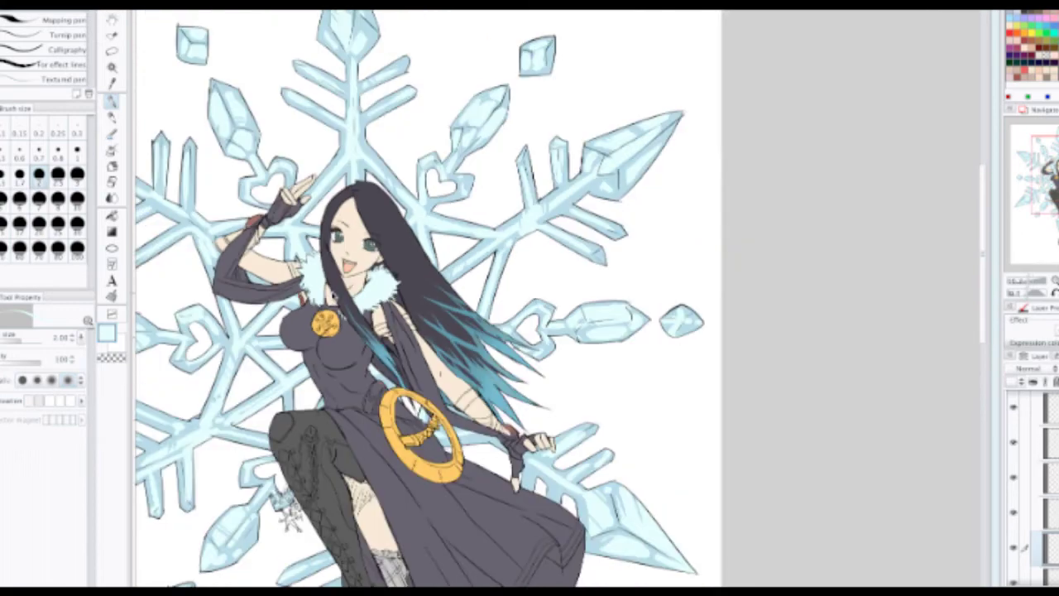
{"action": "scroll", "coordinate": [333, 292], "scroll_direction": "down", "scroll_amount": 1}
{"action": "left_click_drag", "start_coordinate": [338, 378], "coordinate": [365, 237]}
{"action": "scroll", "coordinate": [372, 243], "scroll_direction": "up", "scroll_amount": 4}
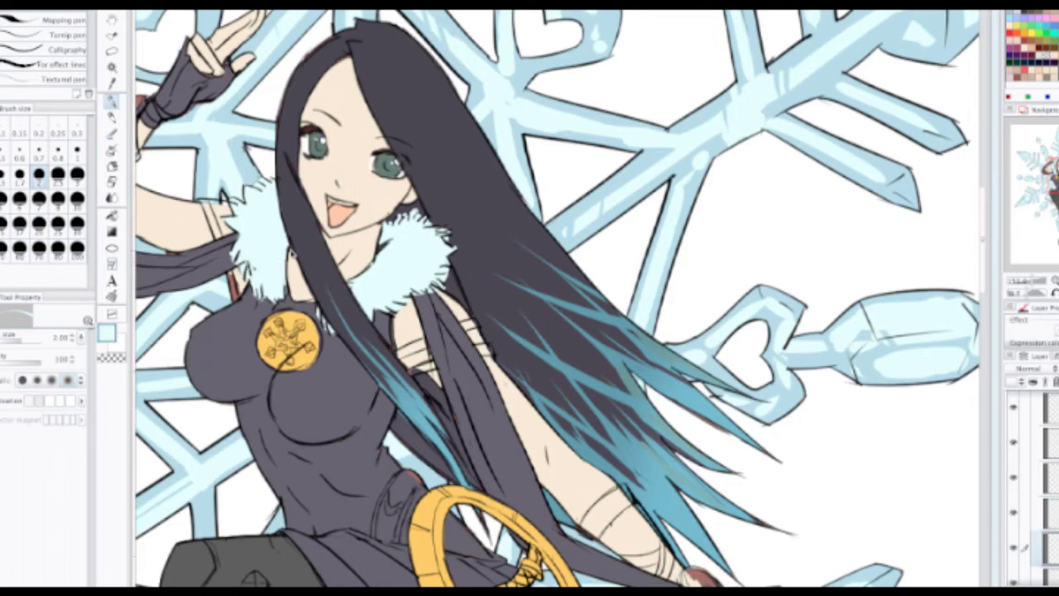
{"action": "scroll", "coordinate": [286, 260], "scroll_direction": "down", "scroll_amount": 2}
{"action": "scroll", "coordinate": [332, 250], "scroll_direction": "down", "scroll_amount": 3}
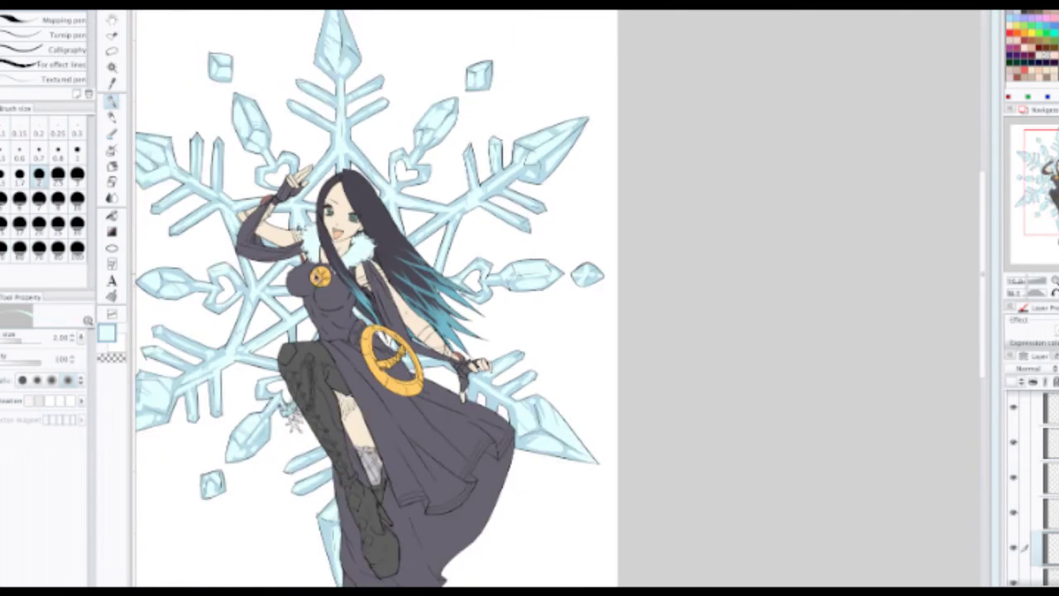
{"action": "scroll", "coordinate": [319, 265], "scroll_direction": "up", "scroll_amount": 5}
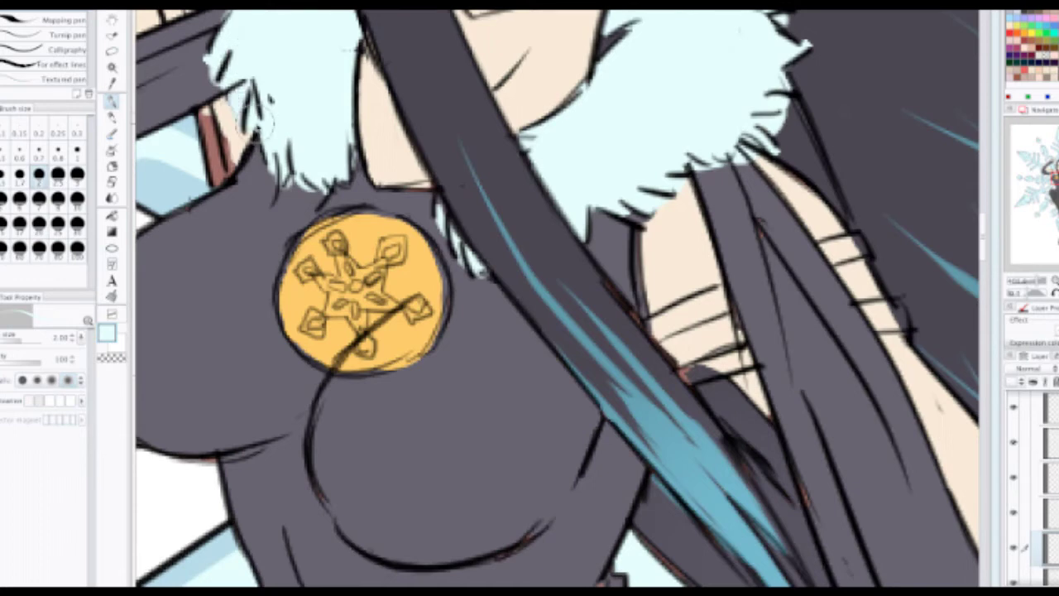
{"action": "scroll", "coordinate": [258, 108], "scroll_direction": "up", "scroll_amount": 3}
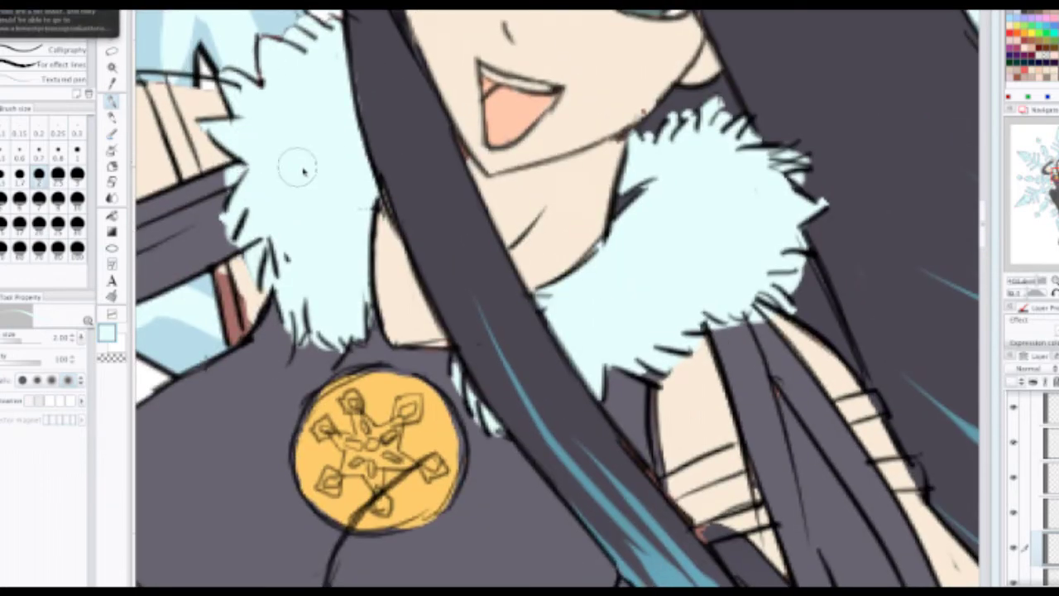
{"action": "scroll", "coordinate": [419, 210], "scroll_direction": "down", "scroll_amount": 2}
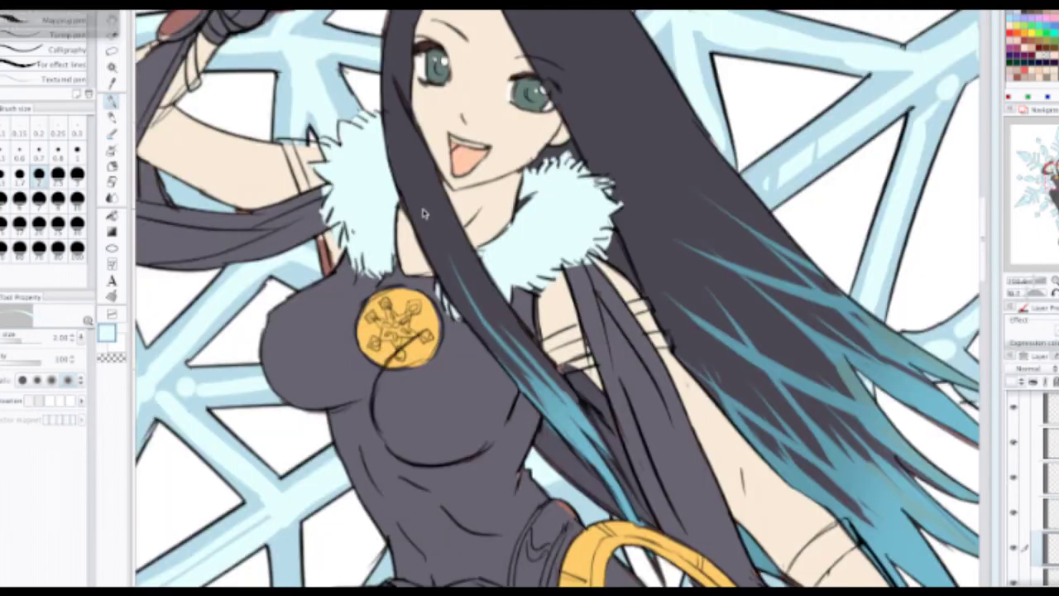
{"action": "scroll", "coordinate": [428, 216], "scroll_direction": "down", "scroll_amount": 1}
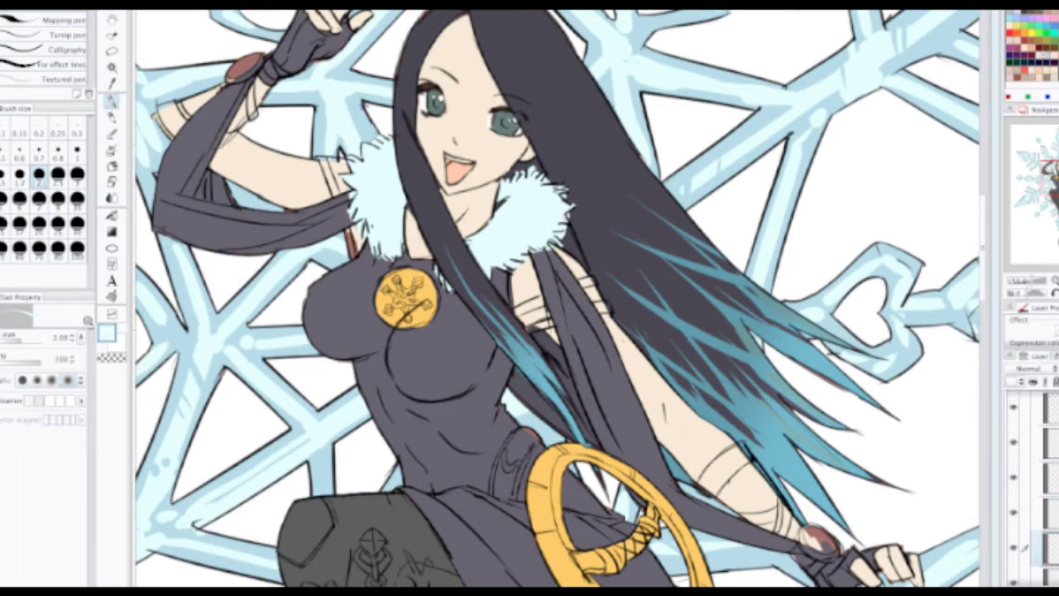
{"action": "key", "text": "Tab"}
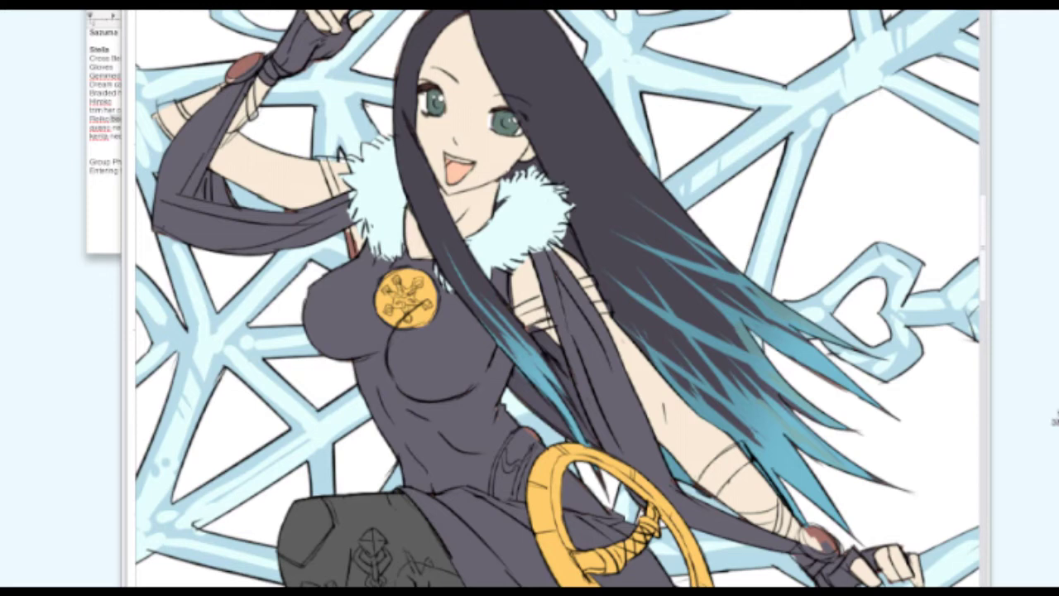
{"action": "key", "text": "Tab"}
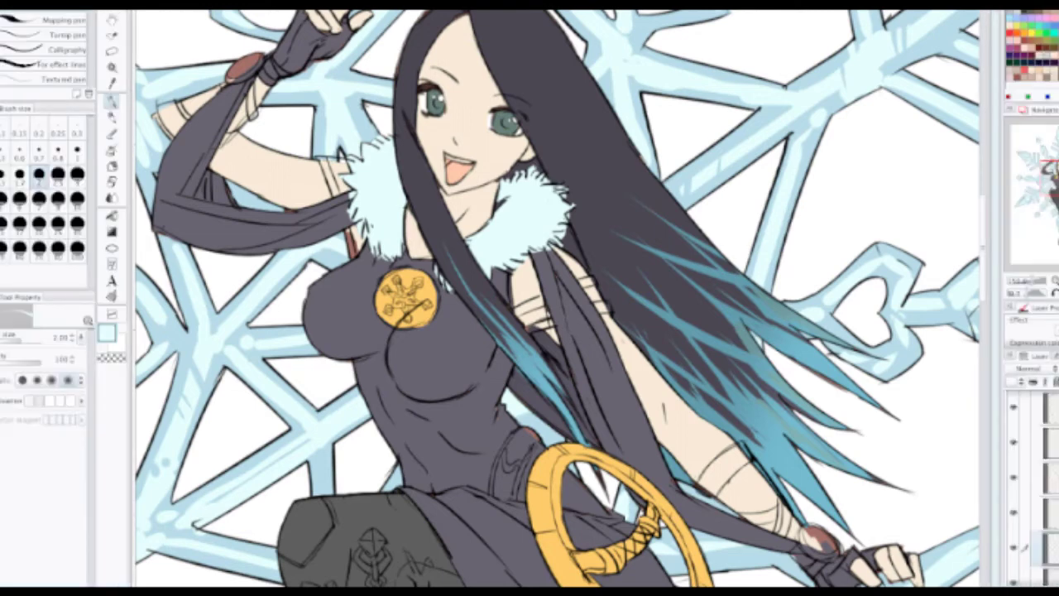
{"action": "key", "text": "Tab"}
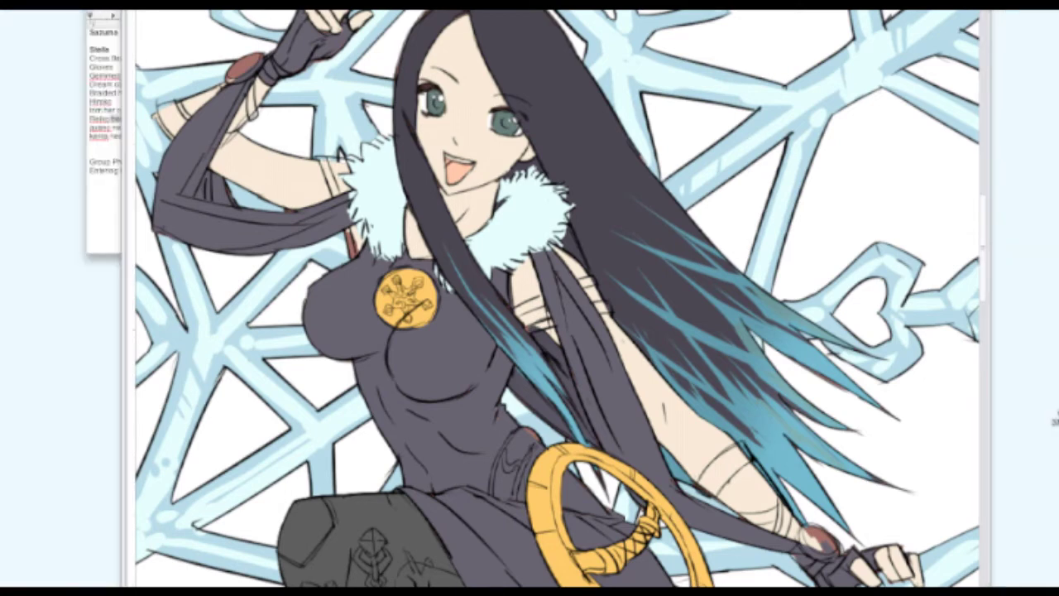
{"action": "key", "text": "Tab"}
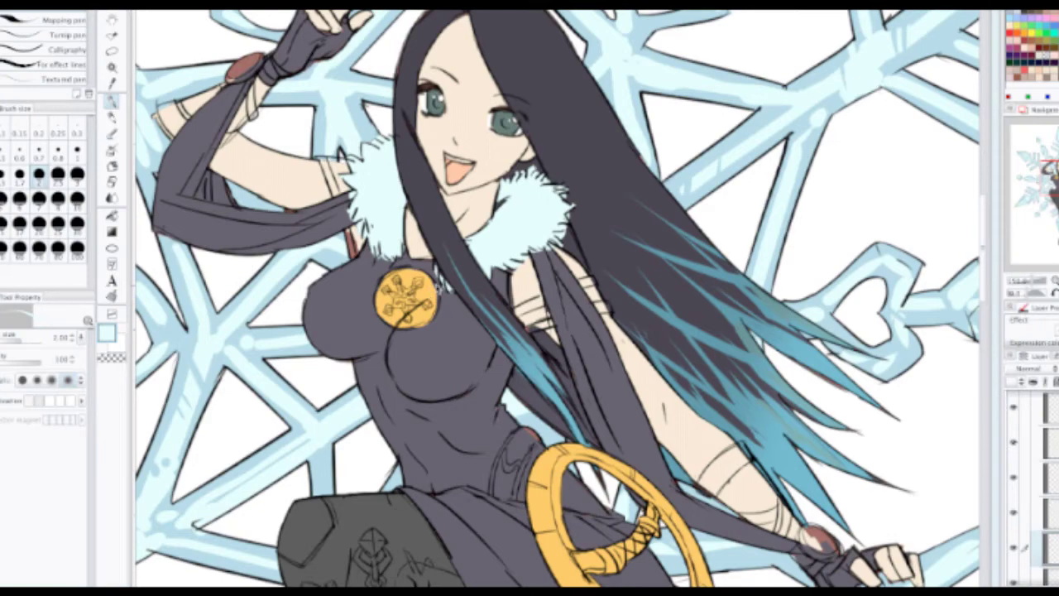
Step: Try the ring's golden yellow on the red oval gem at the raised wrist and undo the strokes
{"action": "scroll", "coordinate": [554, 298], "scroll_direction": "down", "scroll_amount": 5}
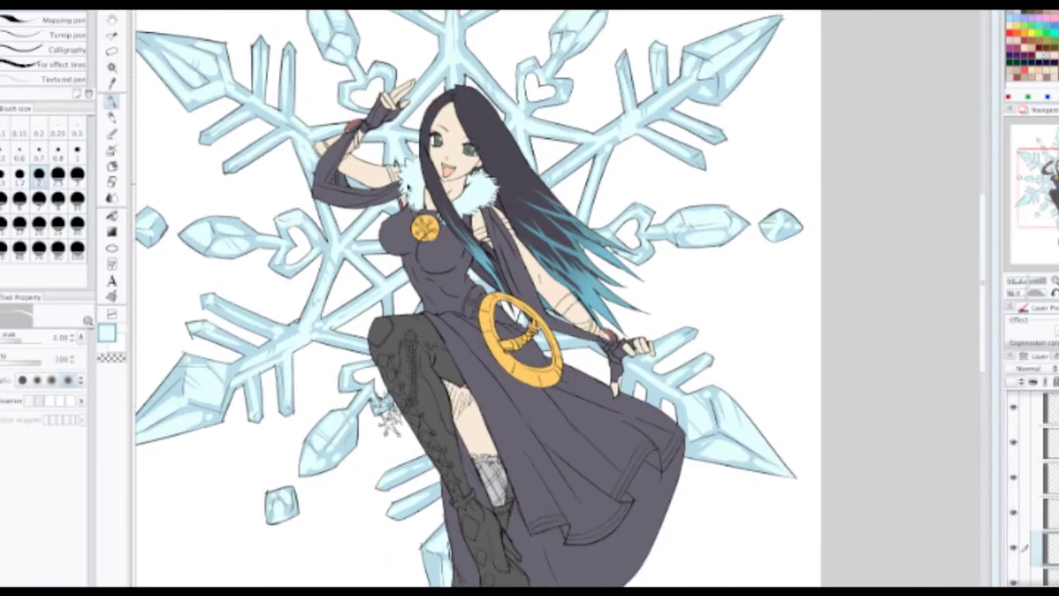
{"action": "scroll", "coordinate": [522, 295], "scroll_direction": "up", "scroll_amount": 3}
{"action": "left_click", "coordinate": [509, 405], "text": "alt"}
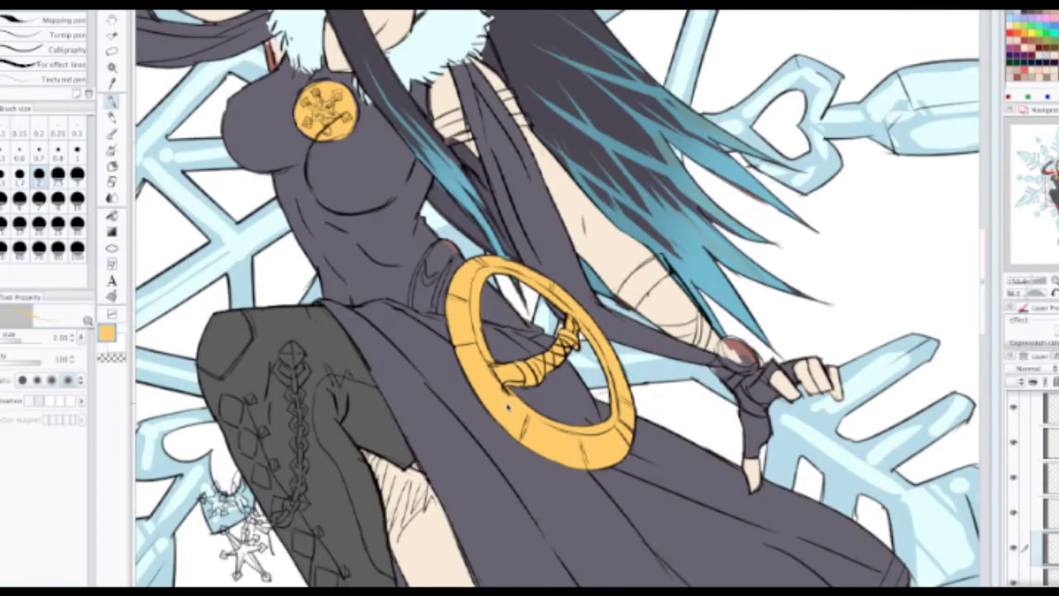
{"action": "scroll", "coordinate": [430, 261], "scroll_direction": "down", "scroll_amount": 3}
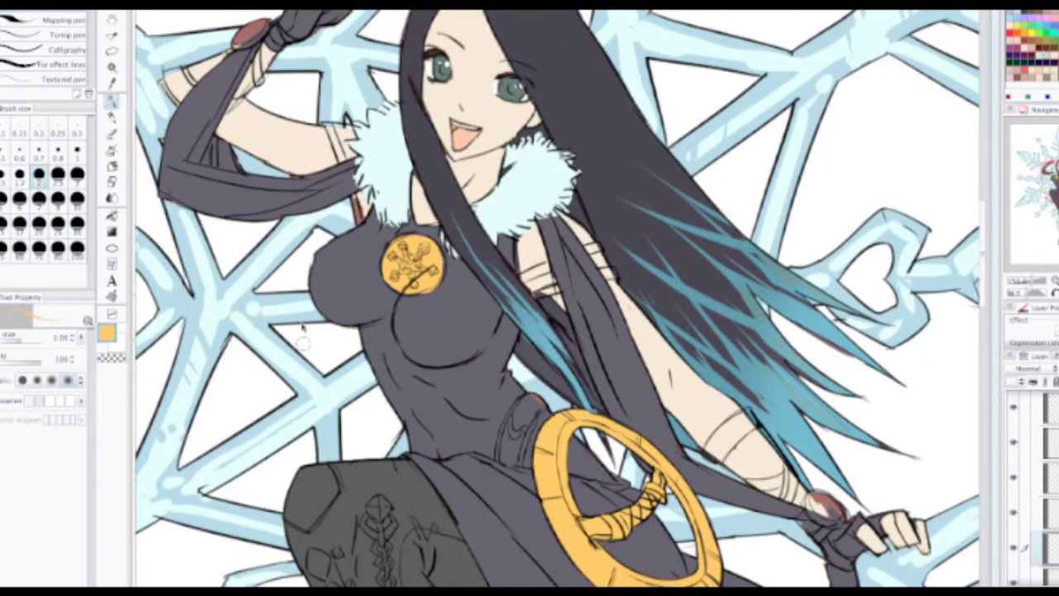
{"action": "scroll", "coordinate": [422, 249], "scroll_direction": "up", "scroll_amount": 3}
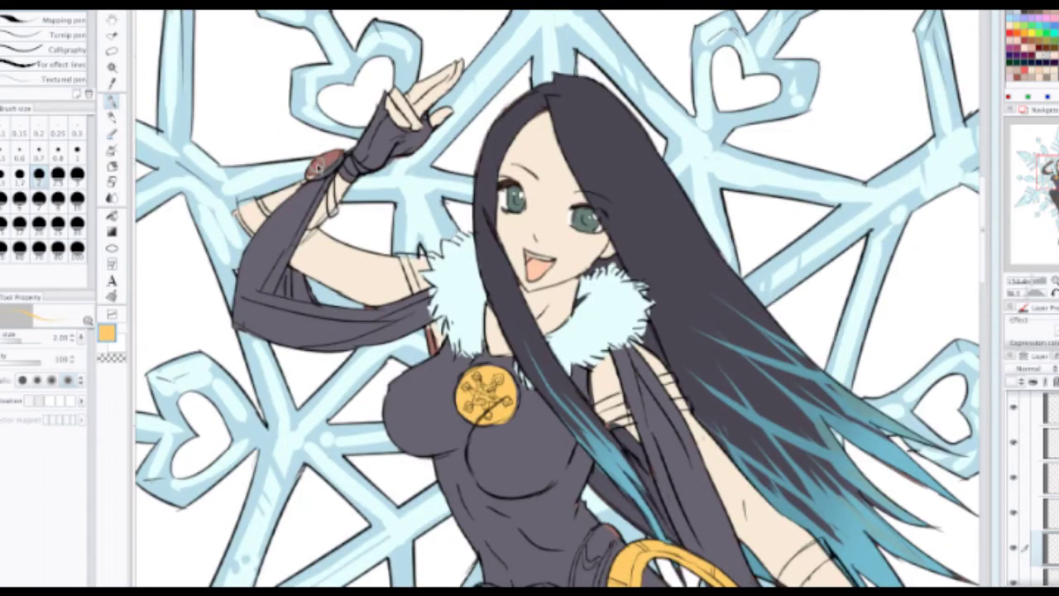
{"action": "mouse_move", "coordinate": [311, 172]}
{"action": "left_mouse_down"}
{"action": "mouse_move", "coordinate": [340, 154]}
{"action": "mouse_move", "coordinate": [330, 168]}
{"action": "left_mouse_up"}
{"action": "key", "text": "ctrl+z"}
{"action": "key", "text": "ctrl+z"}
Step: Adjust the fur collar's hue to -101 and luminosity to 17, previewing it against the whole figure
{"action": "key", "text": "ctrl+u"}
{"action": "left_click_drag", "start_coordinate": [800, 63], "coordinate": [733, 83]}
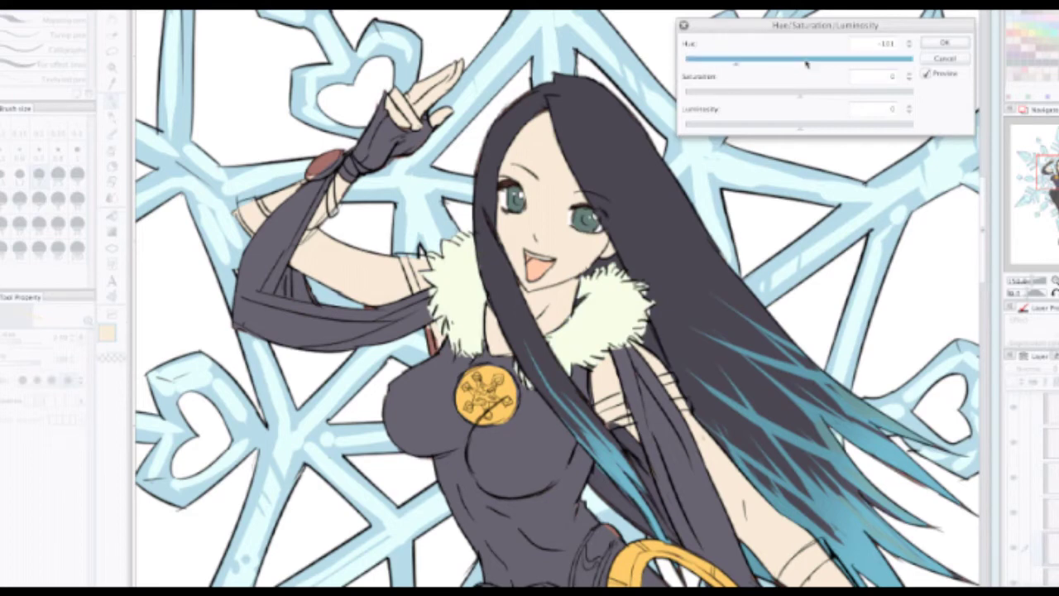
{"action": "left_click", "coordinate": [817, 124]}
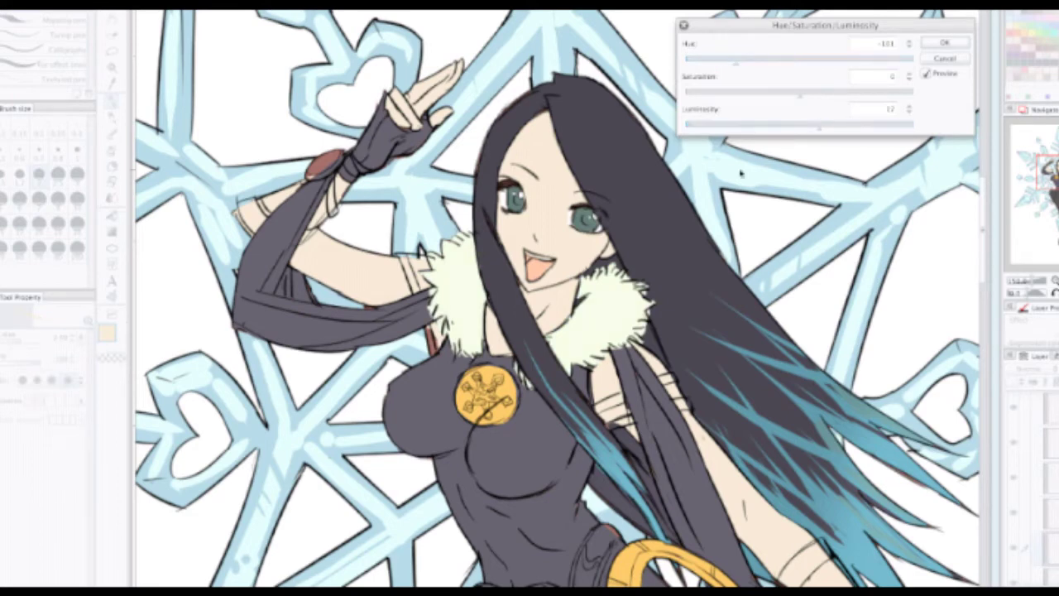
{"action": "scroll", "coordinate": [674, 246], "scroll_direction": "down", "scroll_amount": 3}
{"action": "left_click_drag", "start_coordinate": [674, 288], "coordinate": [645, 236]}
{"action": "scroll", "coordinate": [636, 232], "scroll_direction": "up", "scroll_amount": 1}
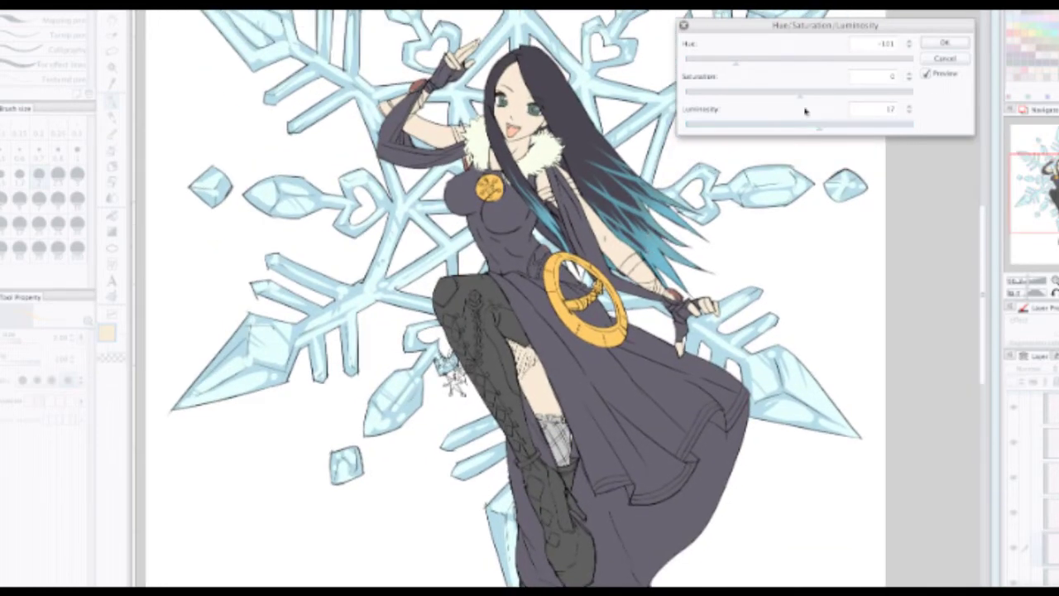
Step: Try hue shifts of -6 and 20 on the fur collar
{"action": "left_click_drag", "start_coordinate": [761, 62], "coordinate": [808, 60]}
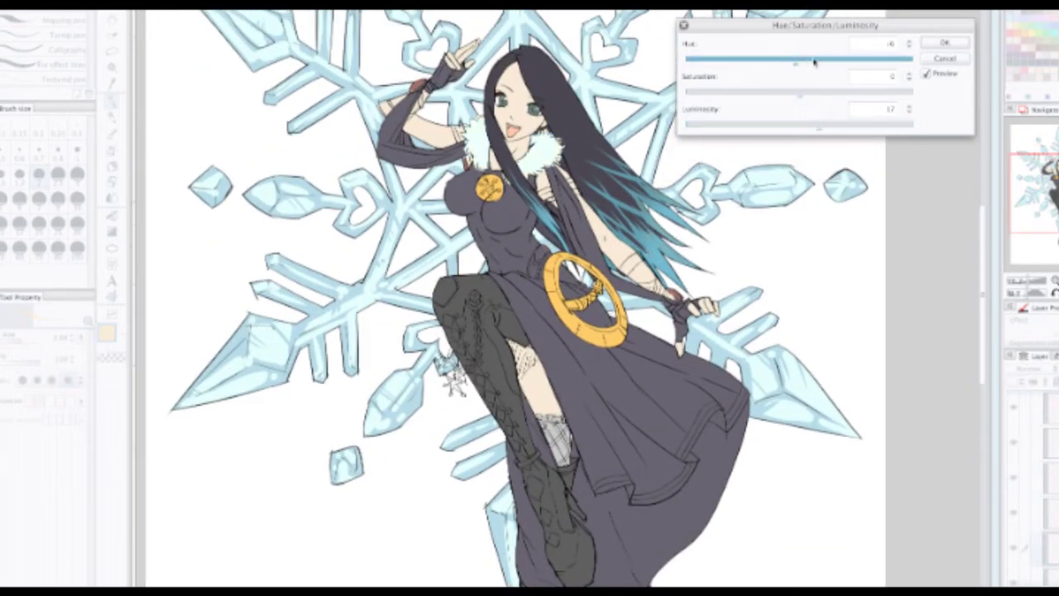
{"action": "scroll", "coordinate": [660, 212], "scroll_direction": "down", "scroll_amount": 1}
{"action": "left_click_drag", "start_coordinate": [703, 155], "coordinate": [652, 149]}
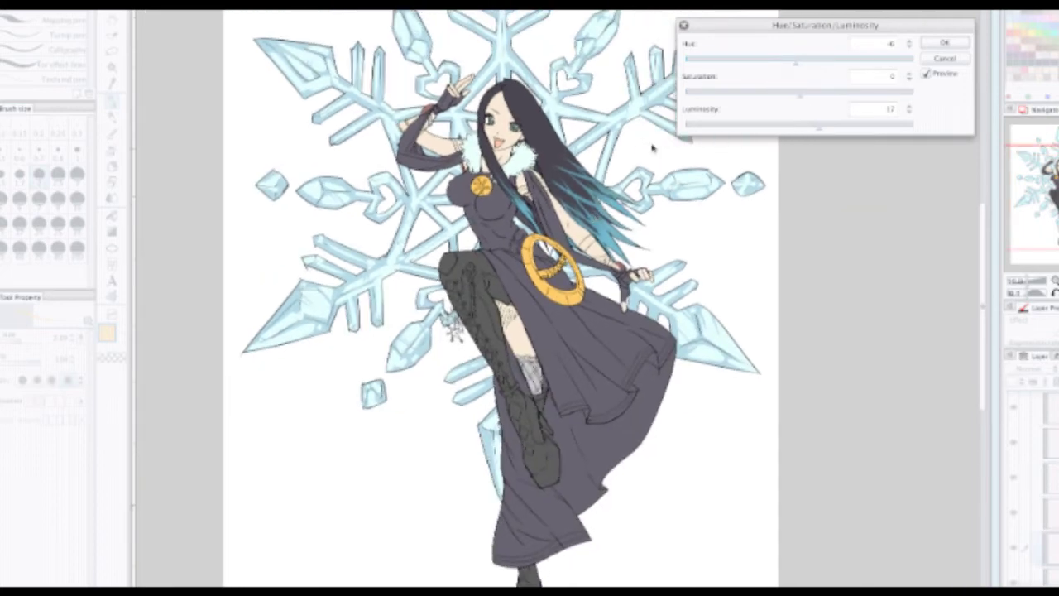
{"action": "left_click", "coordinate": [775, 62]}
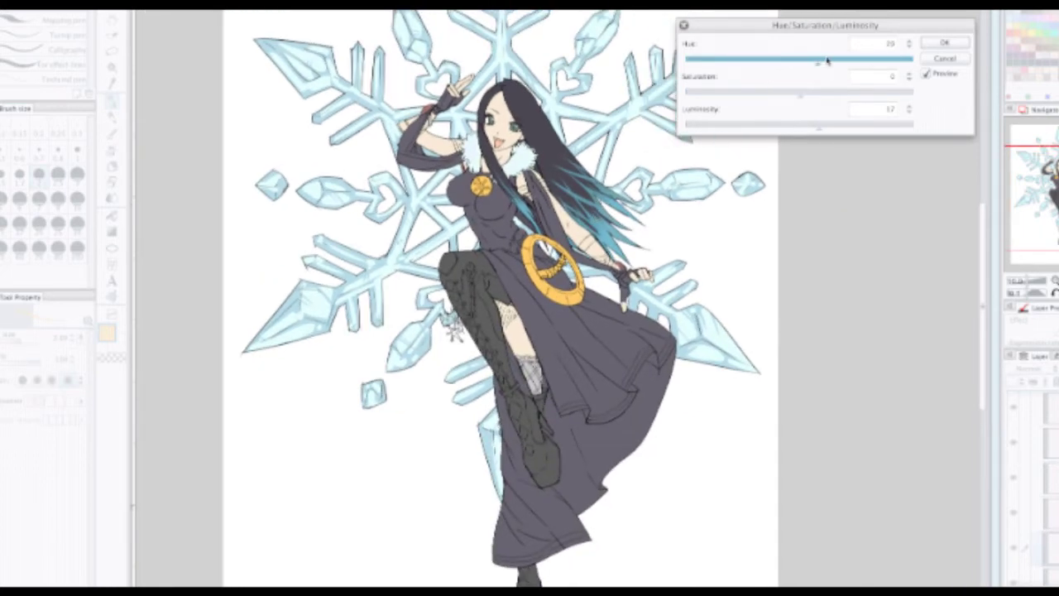
Step: Compare further hue shifts on the fur collar, settle on a warm cream tone and apply the adjustment
{"action": "left_click_drag", "start_coordinate": [862, 60], "coordinate": [733, 58]}
{"action": "left_click", "coordinate": [737, 56]}
{"action": "left_click", "coordinate": [731, 64]}
{"action": "left_click", "coordinate": [808, 65]}
{"action": "left_click", "coordinate": [942, 43]}
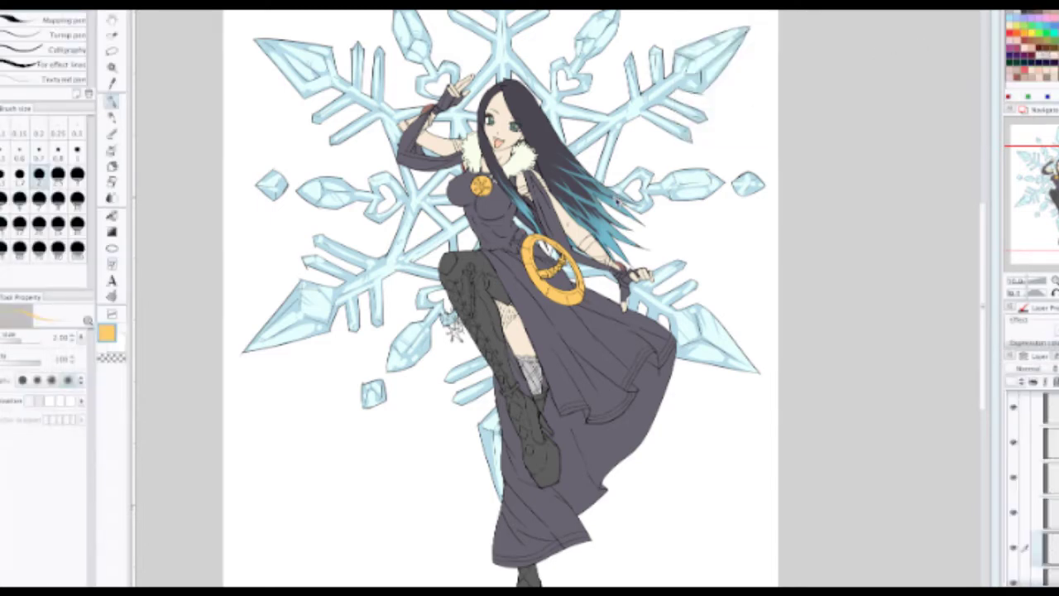
Step: Examine the cream collar against the whole figure and look through the layer stack
{"action": "scroll", "coordinate": [622, 197], "scroll_direction": "up", "scroll_amount": 1}
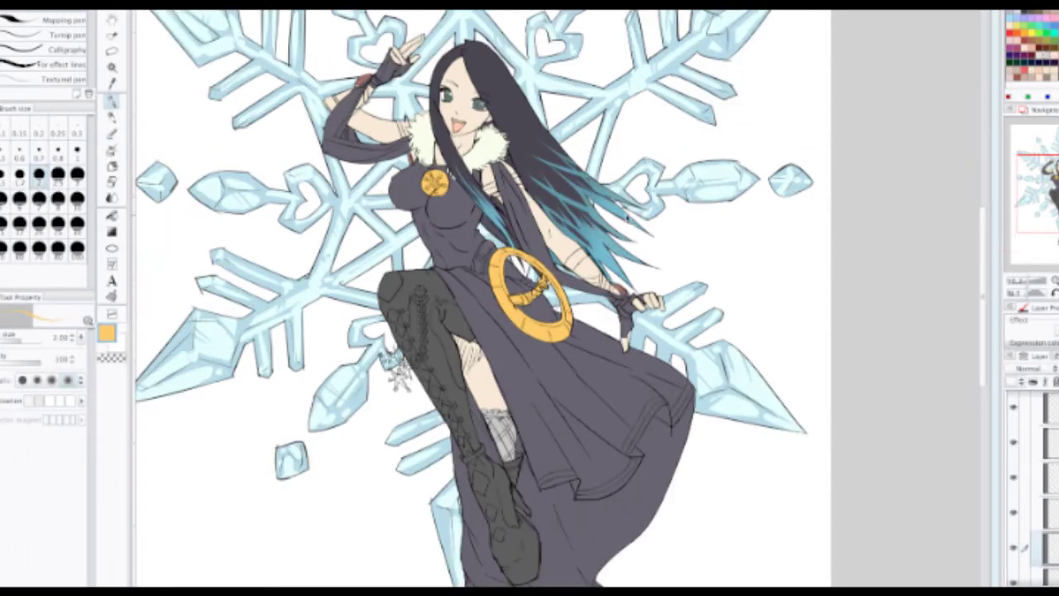
{"action": "left_click_drag", "start_coordinate": [633, 254], "coordinate": [639, 294]}
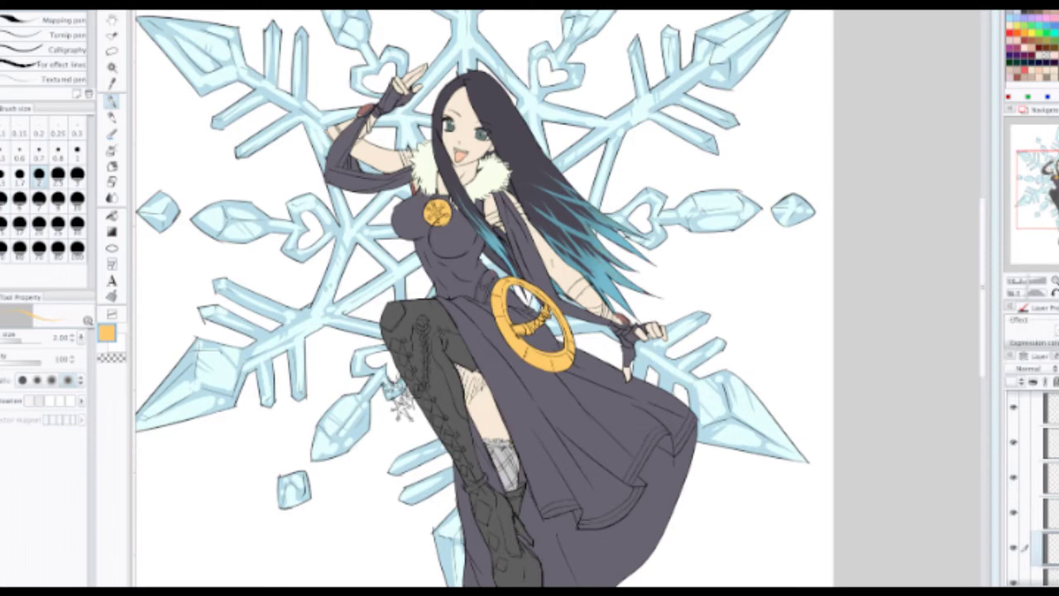
{"action": "scroll", "coordinate": [1032, 489], "scroll_direction": "down", "scroll_amount": 7}
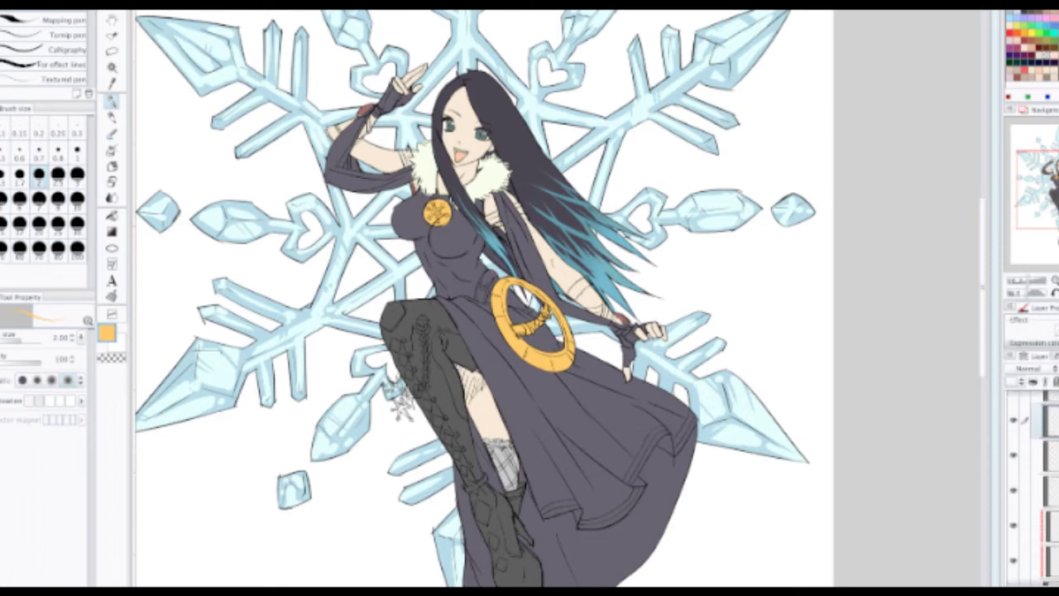
{"action": "scroll", "coordinate": [1024, 483], "scroll_direction": "up", "scroll_amount": 5}
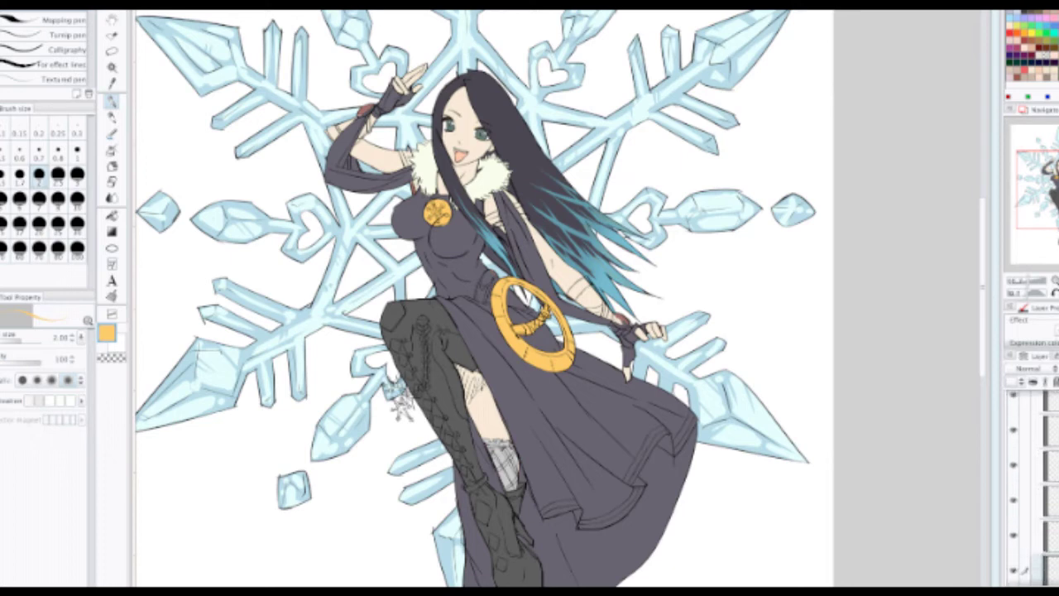
{"action": "scroll", "coordinate": [1035, 480], "scroll_direction": "down", "scroll_amount": 4}
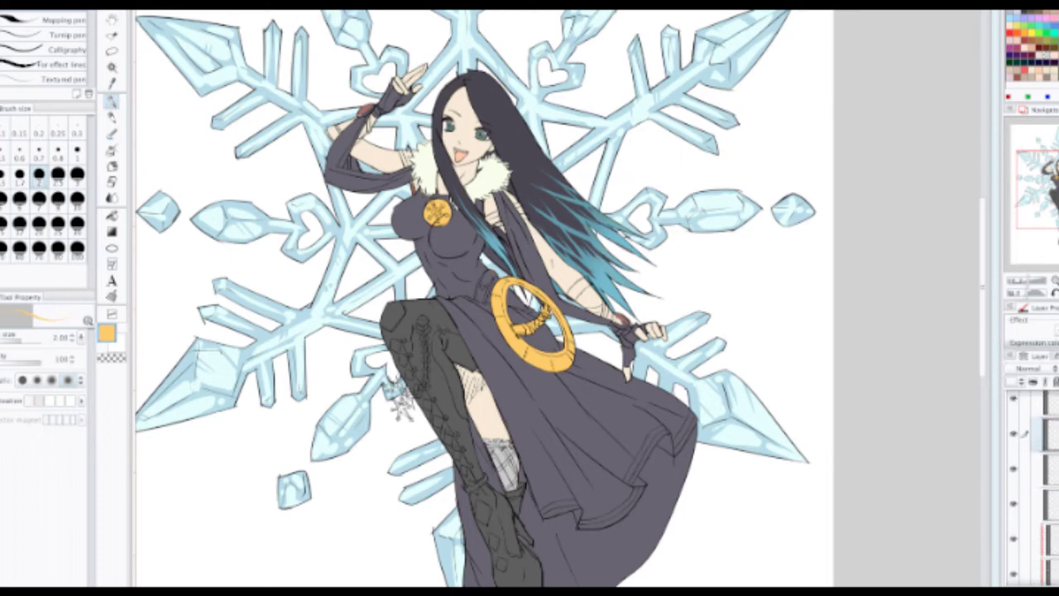
{"action": "scroll", "coordinate": [1035, 481], "scroll_direction": "down", "scroll_amount": 1}
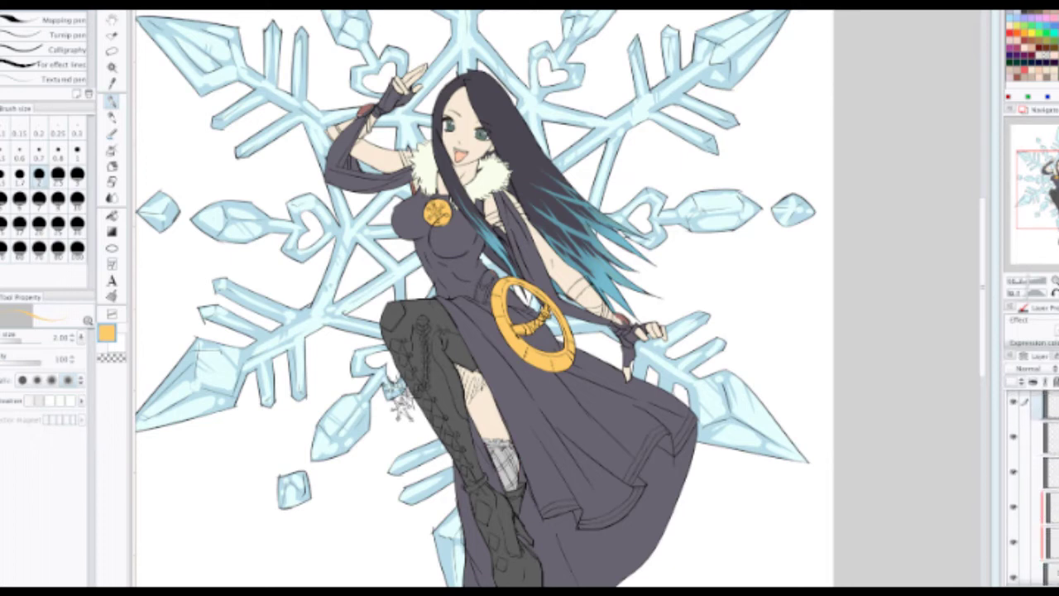
{"action": "scroll", "coordinate": [1035, 480], "scroll_direction": "up", "scroll_amount": 5}
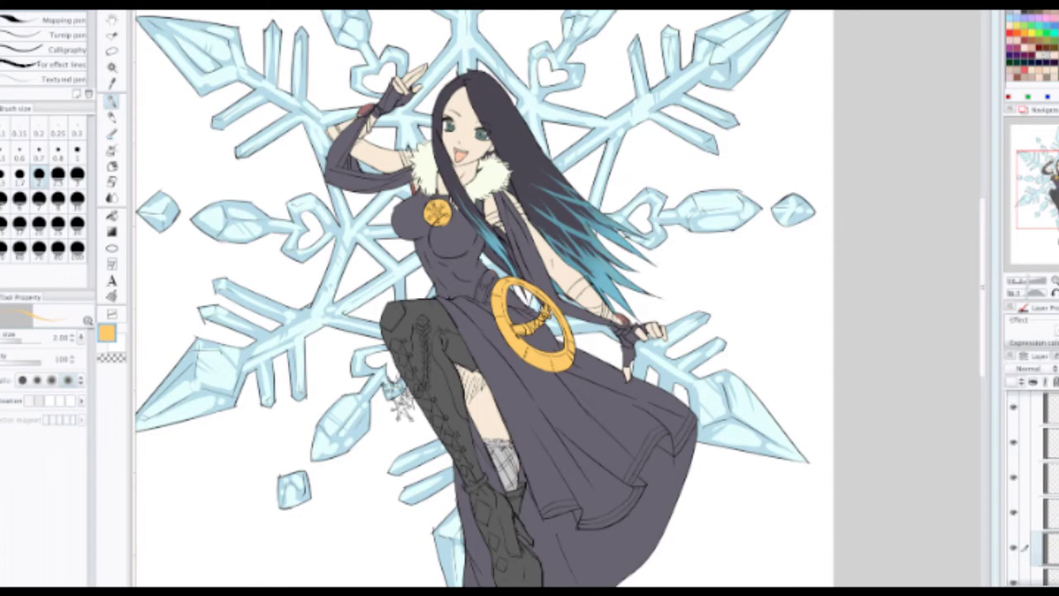
{"action": "scroll", "coordinate": [1035, 513], "scroll_direction": "down", "scroll_amount": 2}
{"action": "left_click_drag", "start_coordinate": [464, 474], "coordinate": [447, 394]}
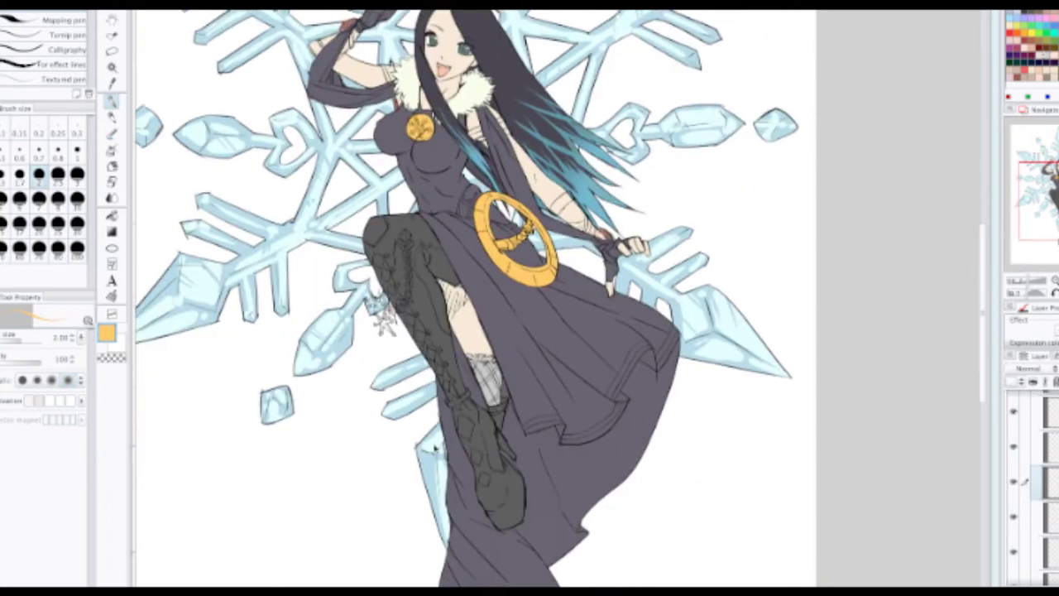
Step: Paint the diamond stud and the large link below it on the thigh-high boot golden yellow
{"action": "scroll", "coordinate": [452, 338], "scroll_direction": "up", "scroll_amount": 3}
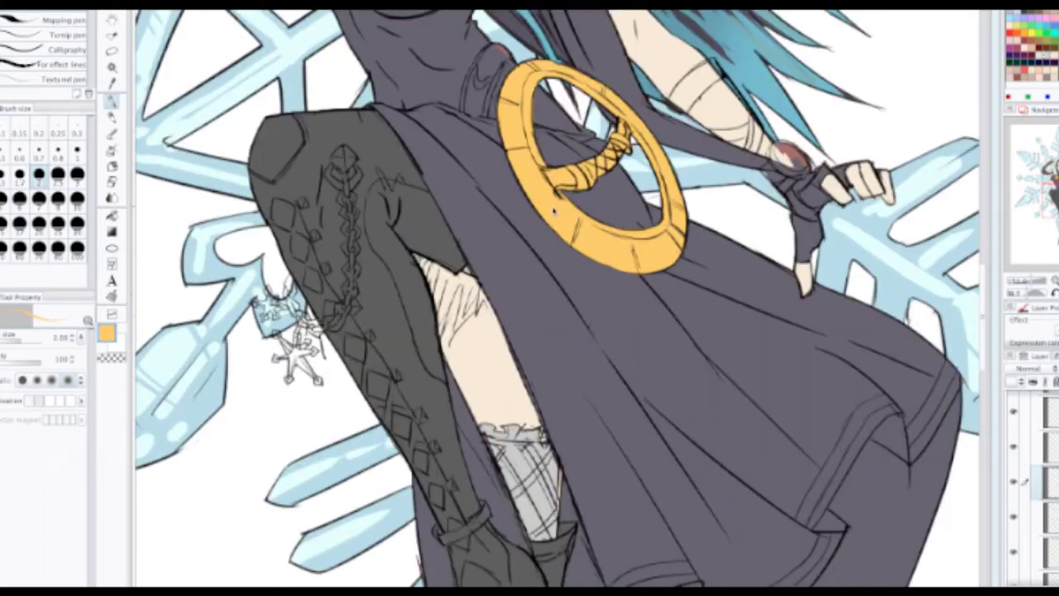
{"action": "scroll", "coordinate": [188, 199], "scroll_direction": "down", "scroll_amount": 1}
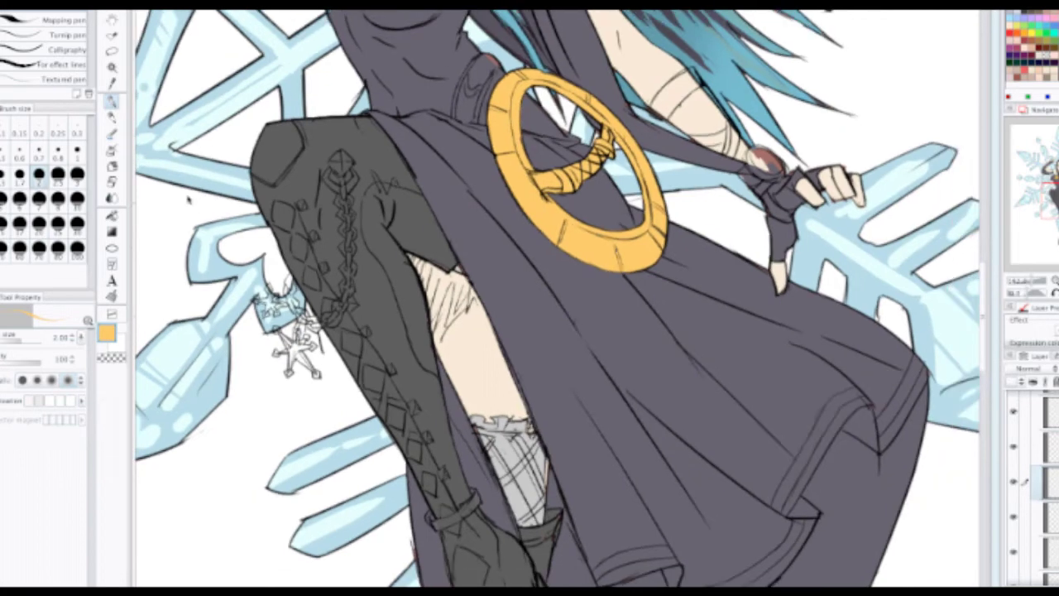
{"action": "scroll", "coordinate": [306, 204], "scroll_direction": "up", "scroll_amount": 2}
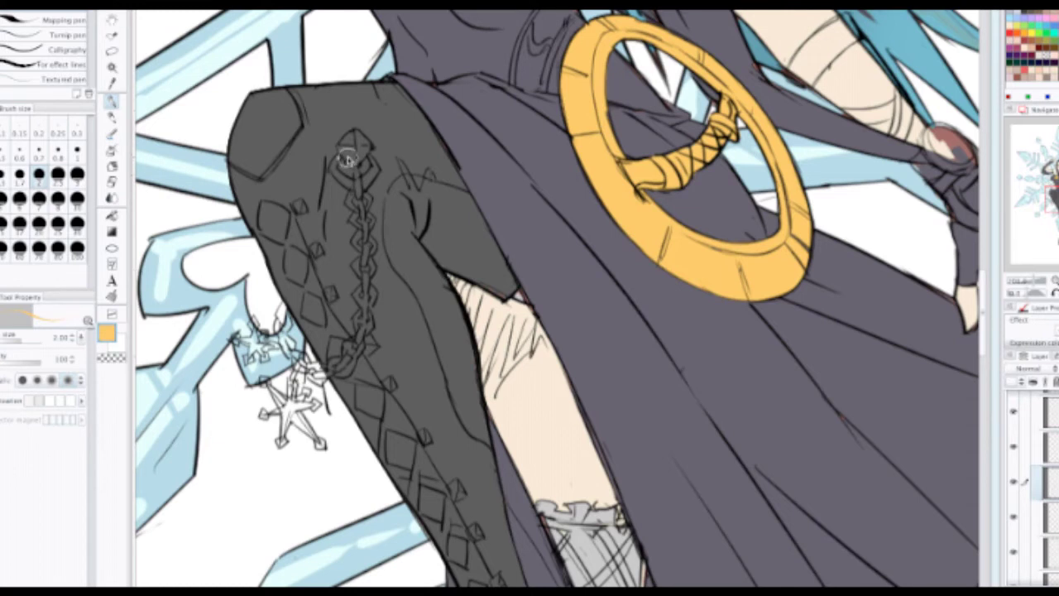
{"action": "mouse_move", "coordinate": [350, 155]}
{"action": "left_mouse_down"}
{"action": "mouse_move", "coordinate": [354, 131]}
{"action": "mouse_move", "coordinate": [335, 149]}
{"action": "left_mouse_up"}
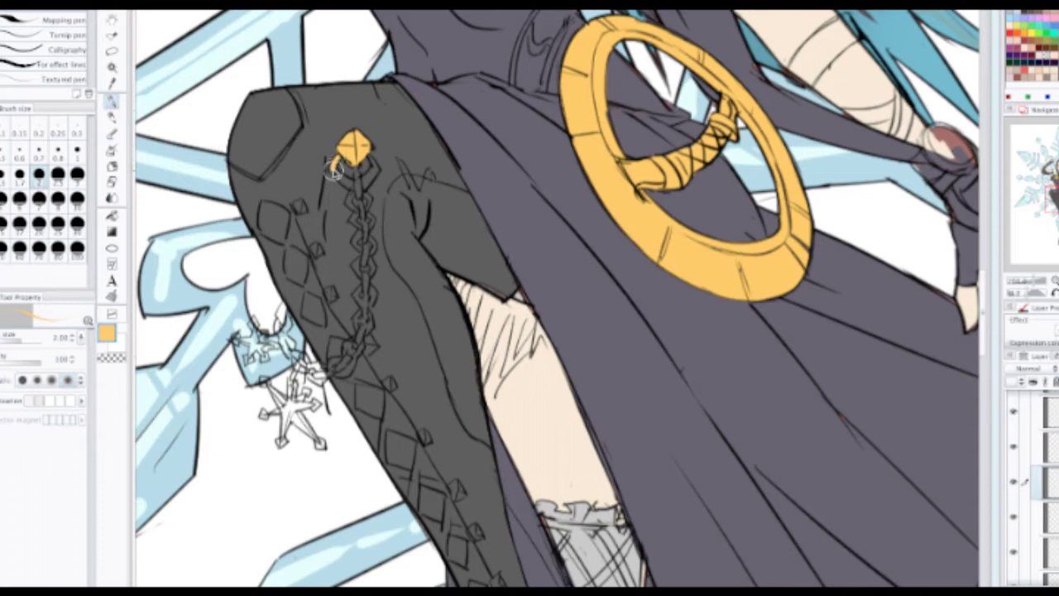
{"action": "mouse_move", "coordinate": [334, 159]}
{"action": "left_mouse_down"}
{"action": "mouse_move", "coordinate": [355, 193]}
{"action": "mouse_move", "coordinate": [353, 166]}
{"action": "mouse_move", "coordinate": [355, 197]}
{"action": "mouse_move", "coordinate": [356, 171]}
{"action": "mouse_move", "coordinate": [365, 184]}
{"action": "mouse_move", "coordinate": [374, 171]}
{"action": "mouse_move", "coordinate": [363, 190]}
{"action": "mouse_move", "coordinate": [370, 155]}
{"action": "left_mouse_up"}
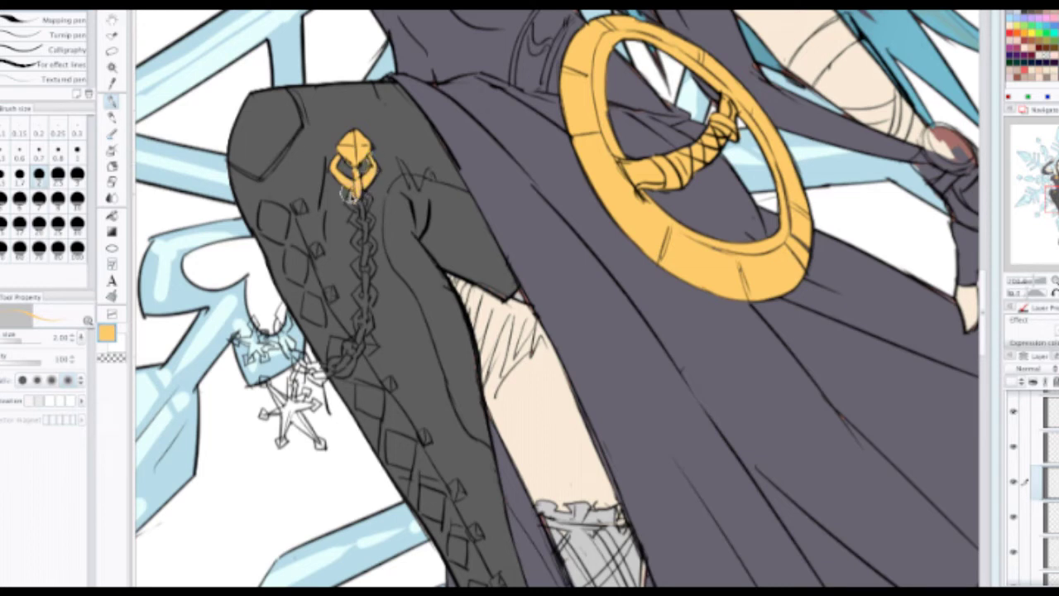
Step: Fill the links of the boot's hanging chain with golden yellow, working down to where the chain curves toward the boot's edge
{"action": "mouse_move", "coordinate": [351, 193]}
{"action": "left_mouse_down"}
{"action": "mouse_move", "coordinate": [362, 221]}
{"action": "mouse_move", "coordinate": [366, 195]}
{"action": "mouse_move", "coordinate": [359, 200]}
{"action": "mouse_move", "coordinate": [376, 204]}
{"action": "mouse_move", "coordinate": [356, 229]}
{"action": "mouse_move", "coordinate": [360, 199]}
{"action": "mouse_move", "coordinate": [344, 260]}
{"action": "mouse_move", "coordinate": [360, 281]}
{"action": "mouse_move", "coordinate": [355, 255]}
{"action": "mouse_move", "coordinate": [371, 265]}
{"action": "mouse_move", "coordinate": [359, 235]}
{"action": "mouse_move", "coordinate": [377, 267]}
{"action": "mouse_move", "coordinate": [373, 252]}
{"action": "mouse_move", "coordinate": [377, 275]}
{"action": "mouse_move", "coordinate": [359, 310]}
{"action": "mouse_move", "coordinate": [359, 281]}
{"action": "mouse_move", "coordinate": [360, 304]}
{"action": "mouse_move", "coordinate": [341, 311]}
{"action": "mouse_move", "coordinate": [358, 336]}
{"action": "mouse_move", "coordinate": [343, 315]}
{"action": "mouse_move", "coordinate": [368, 303]}
{"action": "left_mouse_up"}
{"action": "scroll", "coordinate": [375, 238], "scroll_direction": "up", "scroll_amount": 2}
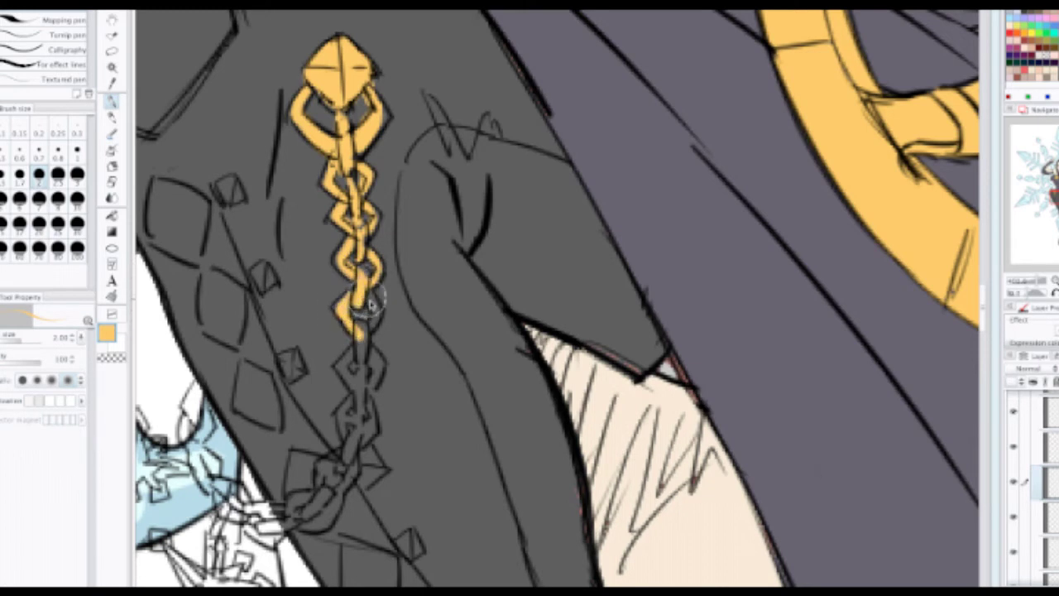
{"action": "scroll", "coordinate": [354, 298], "scroll_direction": "down", "scroll_amount": 3}
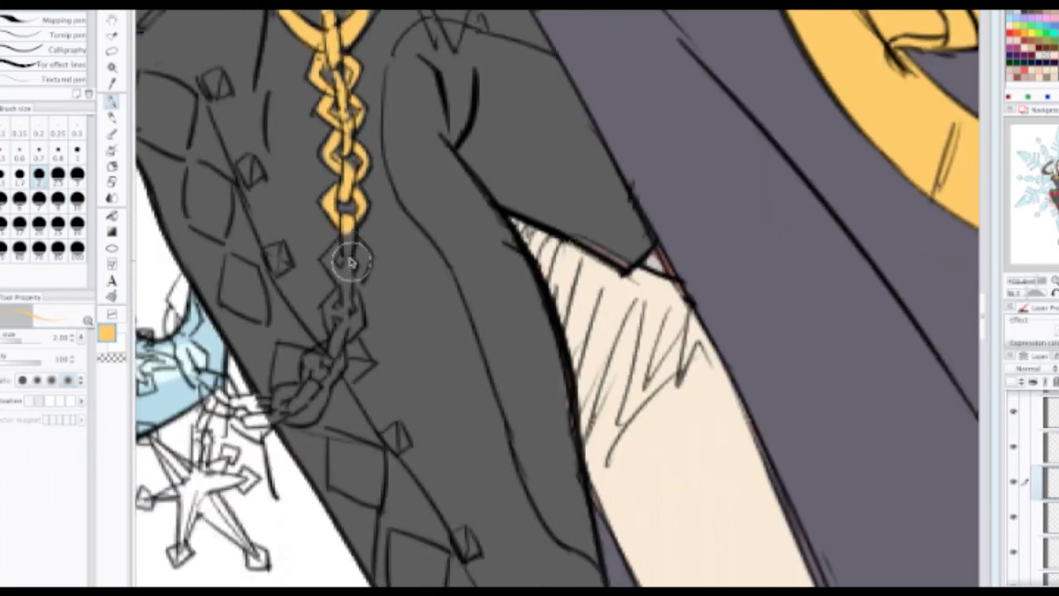
{"action": "mouse_move", "coordinate": [351, 261]}
{"action": "left_mouse_down"}
{"action": "mouse_move", "coordinate": [348, 245]}
{"action": "mouse_move", "coordinate": [344, 281]}
{"action": "mouse_move", "coordinate": [327, 263]}
{"action": "mouse_move", "coordinate": [335, 248]}
{"action": "mouse_move", "coordinate": [365, 249]}
{"action": "mouse_move", "coordinate": [358, 240]}
{"action": "mouse_move", "coordinate": [359, 254]}
{"action": "mouse_move", "coordinate": [359, 237]}
{"action": "mouse_move", "coordinate": [364, 260]}
{"action": "mouse_move", "coordinate": [343, 306]}
{"action": "mouse_move", "coordinate": [381, 207]}
{"action": "mouse_move", "coordinate": [423, 180]}
{"action": "mouse_move", "coordinate": [415, 244]}
{"action": "mouse_move", "coordinate": [439, 190]}
{"action": "left_mouse_up"}
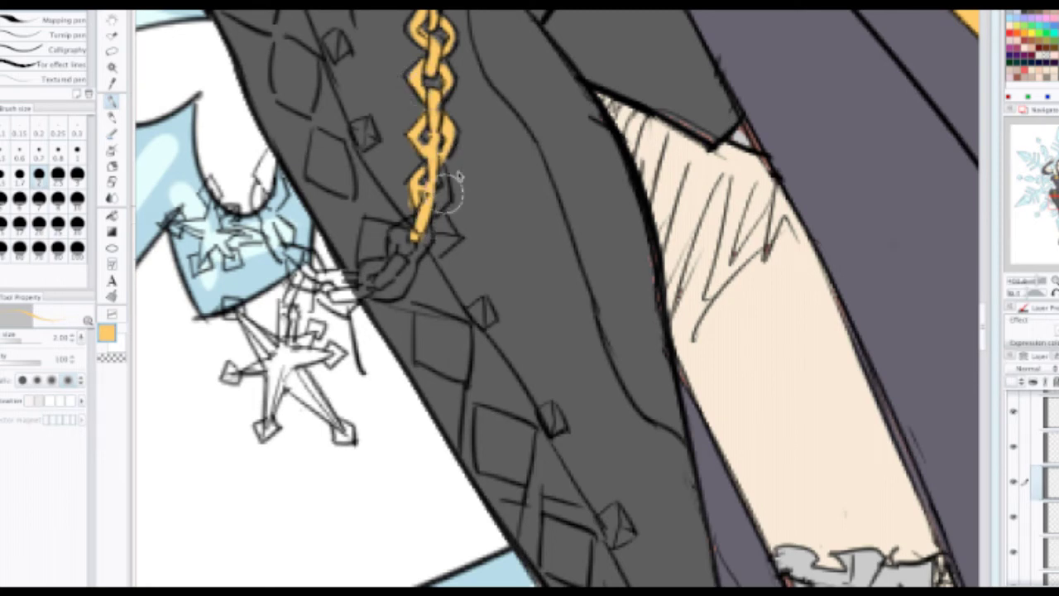
{"action": "left_click_drag", "start_coordinate": [437, 194], "coordinate": [435, 210]}
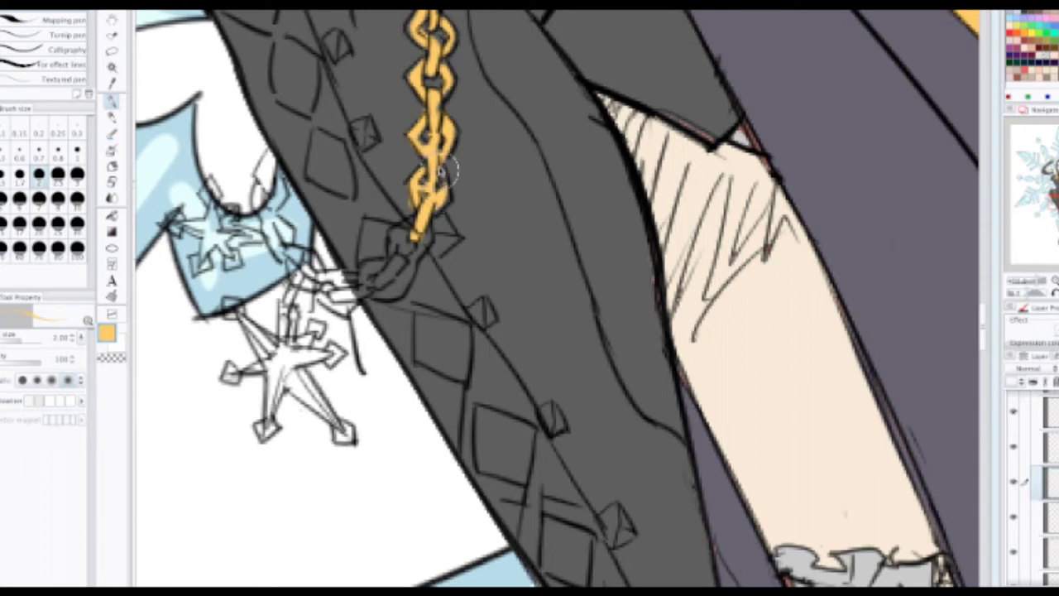
{"action": "left_click_drag", "start_coordinate": [441, 172], "coordinate": [445, 197]}
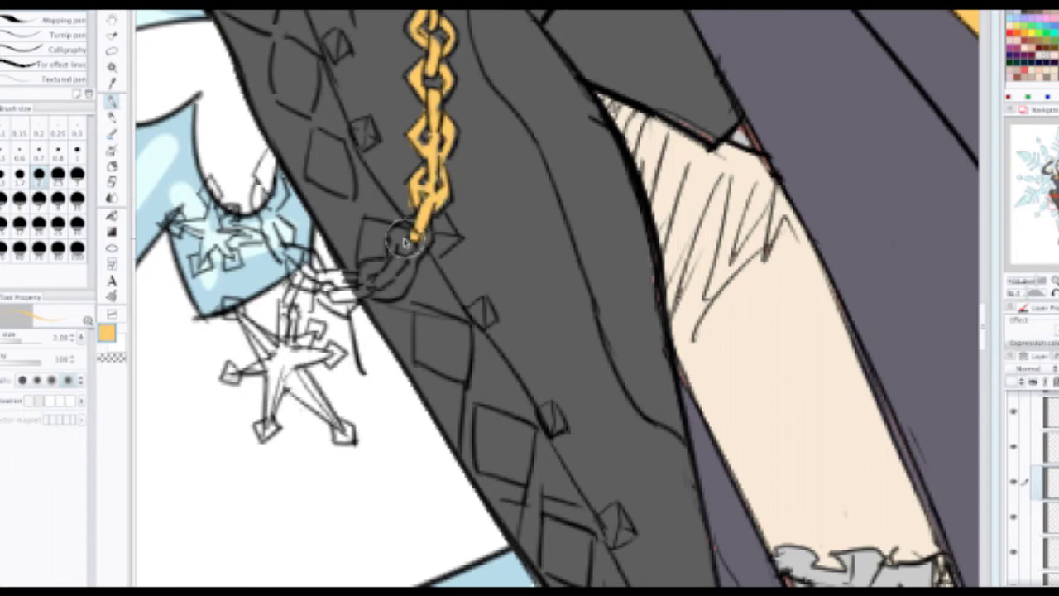
{"action": "mouse_move", "coordinate": [405, 242]}
{"action": "left_mouse_down"}
{"action": "mouse_move", "coordinate": [401, 233]}
{"action": "mouse_move", "coordinate": [387, 244]}
{"action": "mouse_move", "coordinate": [404, 222]}
{"action": "mouse_move", "coordinate": [418, 234]}
{"action": "mouse_move", "coordinate": [409, 266]}
{"action": "mouse_move", "coordinate": [414, 223]}
{"action": "mouse_move", "coordinate": [410, 249]}
{"action": "left_mouse_up"}
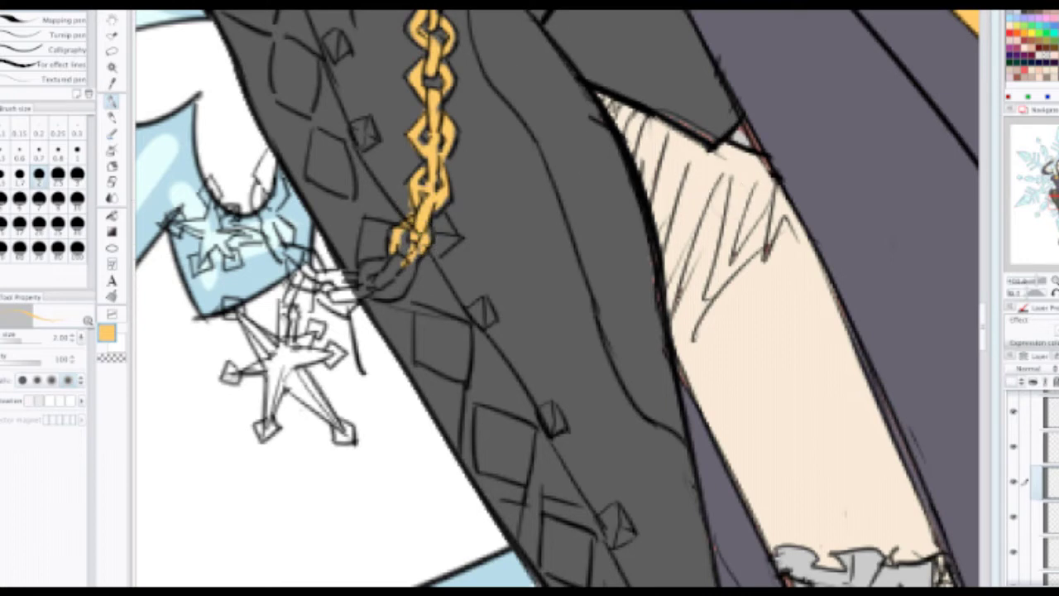
{"action": "key", "text": "Tab"}
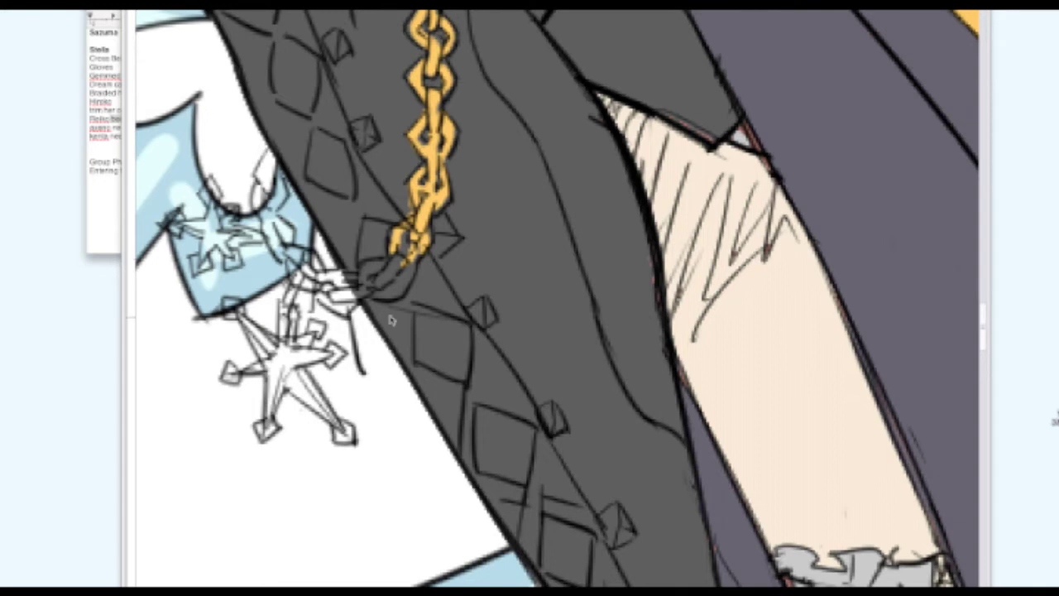
{"action": "key", "text": "Tab"}
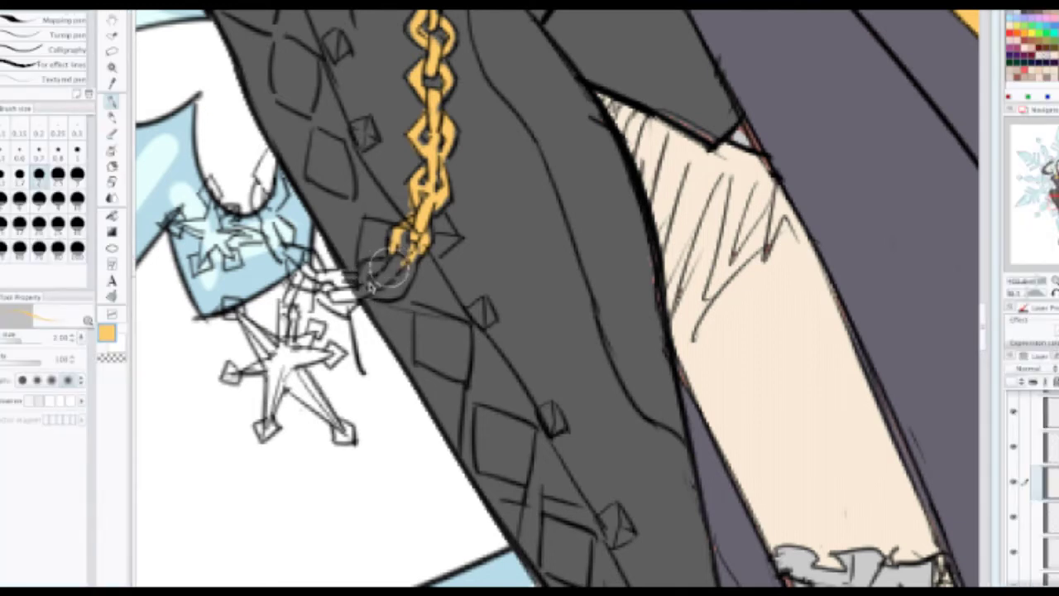
{"action": "mouse_move", "coordinate": [481, 201]}
{"action": "left_mouse_down"}
{"action": "mouse_move", "coordinate": [464, 221]}
{"action": "mouse_move", "coordinate": [488, 213]}
{"action": "mouse_move", "coordinate": [464, 269]}
{"action": "mouse_move", "coordinate": [489, 246]}
{"action": "left_mouse_up"}
{"action": "key", "text": "ctrl+z"}
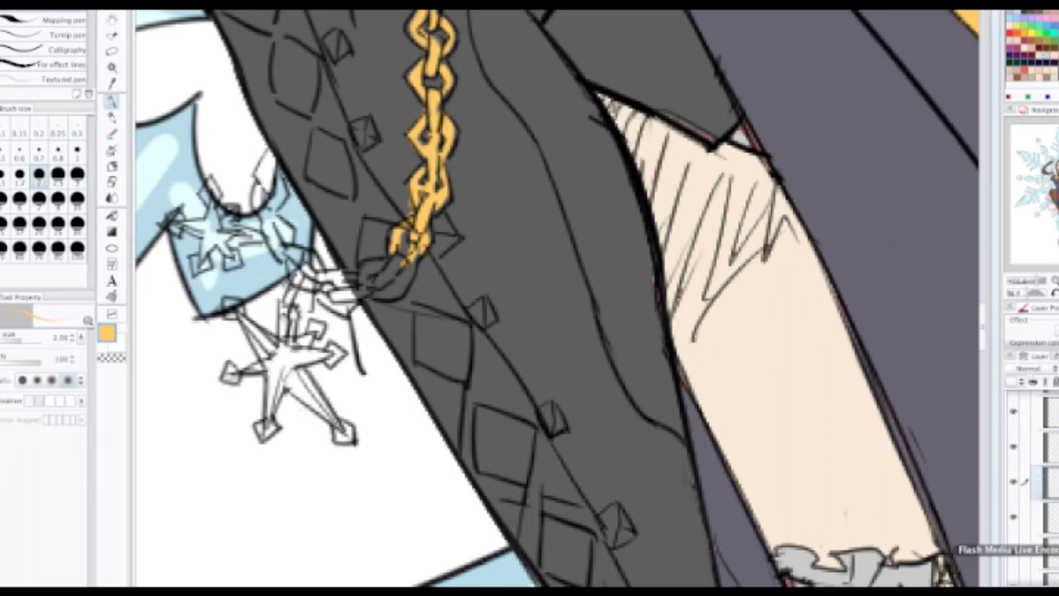
{"action": "left_click", "coordinate": [1058, 562]}
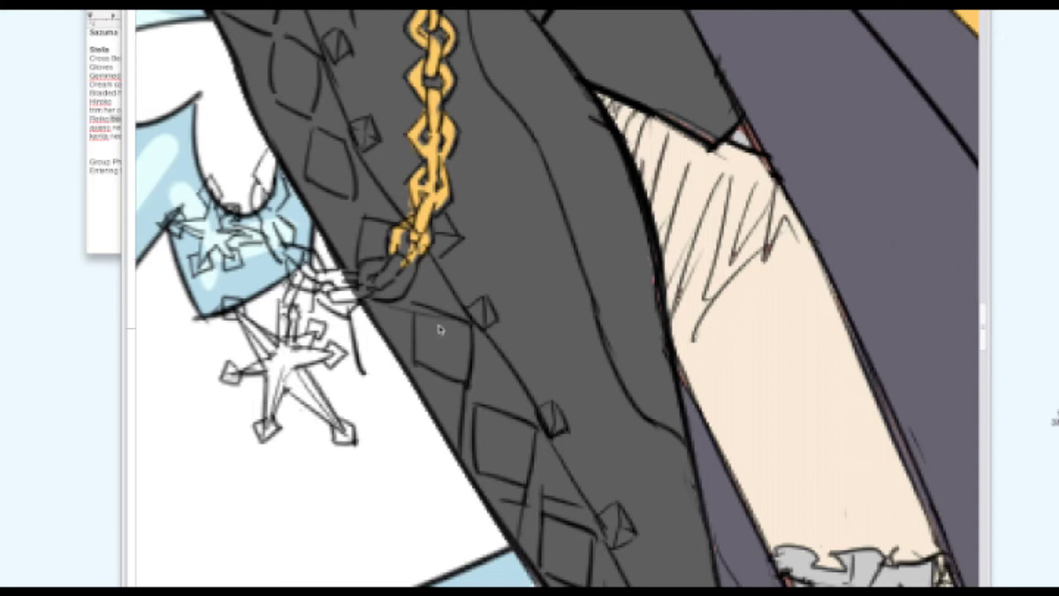
{"action": "left_click", "coordinate": [438, 199]}
{"action": "left_click_drag", "start_coordinate": [461, 229], "coordinate": [455, 244]}
{"action": "key", "text": "ctrl+z"}
{"action": "key", "text": "alt+Tab"}
{"action": "left_click", "coordinate": [333, 299]}
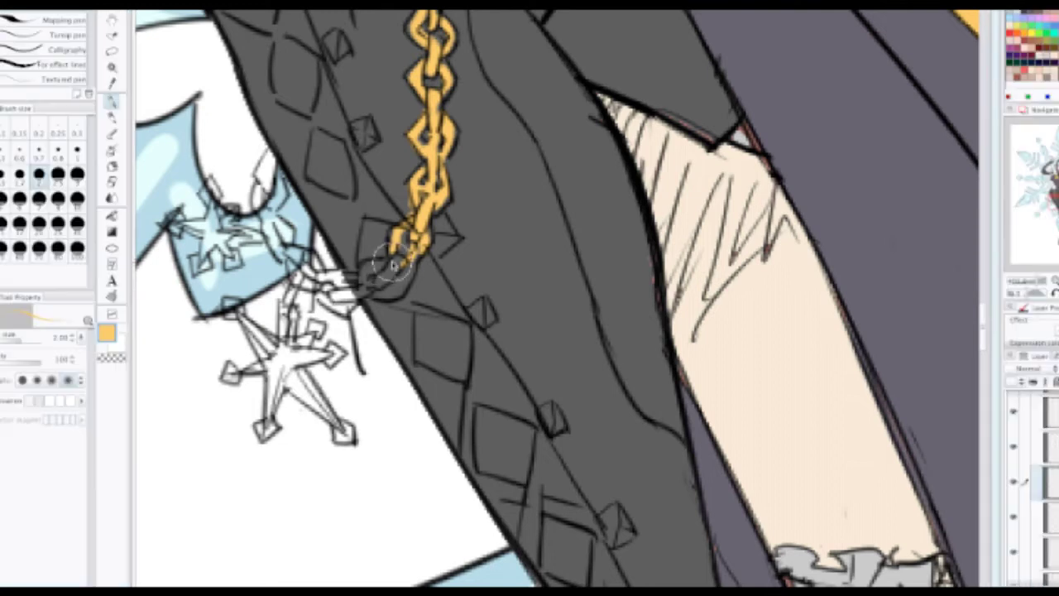
Step: Extend the golden yellow along the next chain link toward the boot's outer edge
{"action": "mouse_move", "coordinate": [411, 257]}
{"action": "left_mouse_down"}
{"action": "mouse_move", "coordinate": [385, 279]}
{"action": "mouse_move", "coordinate": [390, 259]}
{"action": "mouse_move", "coordinate": [403, 258]}
{"action": "mouse_move", "coordinate": [392, 261]}
{"action": "left_mouse_up"}
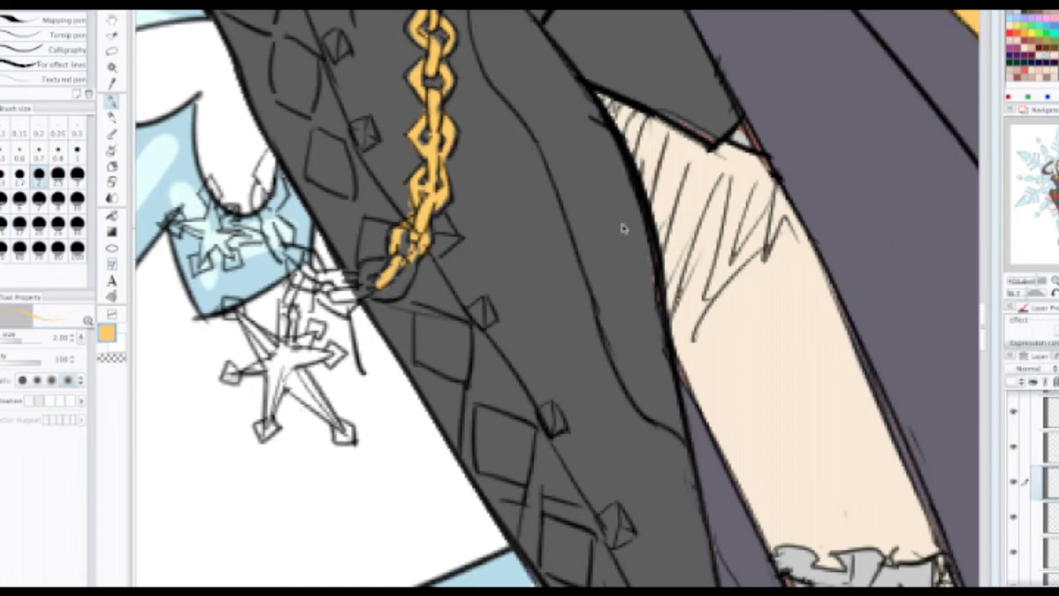
{"action": "scroll", "coordinate": [629, 221], "scroll_direction": "up", "scroll_amount": 1}
{"action": "scroll", "coordinate": [633, 221], "scroll_direction": "down", "scroll_amount": 5}
{"action": "scroll", "coordinate": [632, 225], "scroll_direction": "up", "scroll_amount": 2}
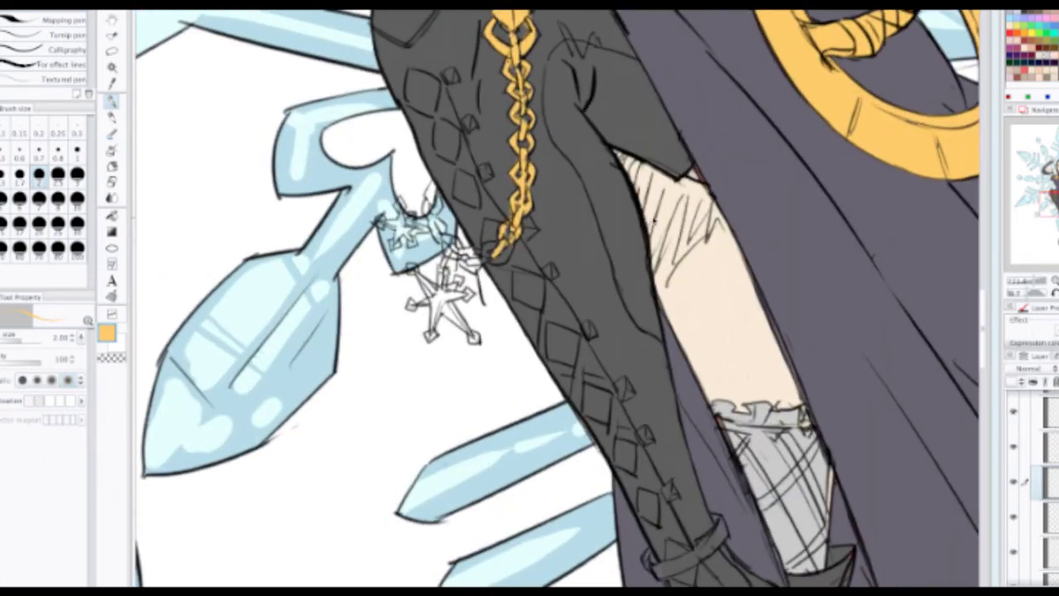
Step: Scribble a loose golden yellow zigzag across the bare thigh and the adjoining skirt
{"action": "scroll", "coordinate": [629, 230], "scroll_direction": "down", "scroll_amount": 6}
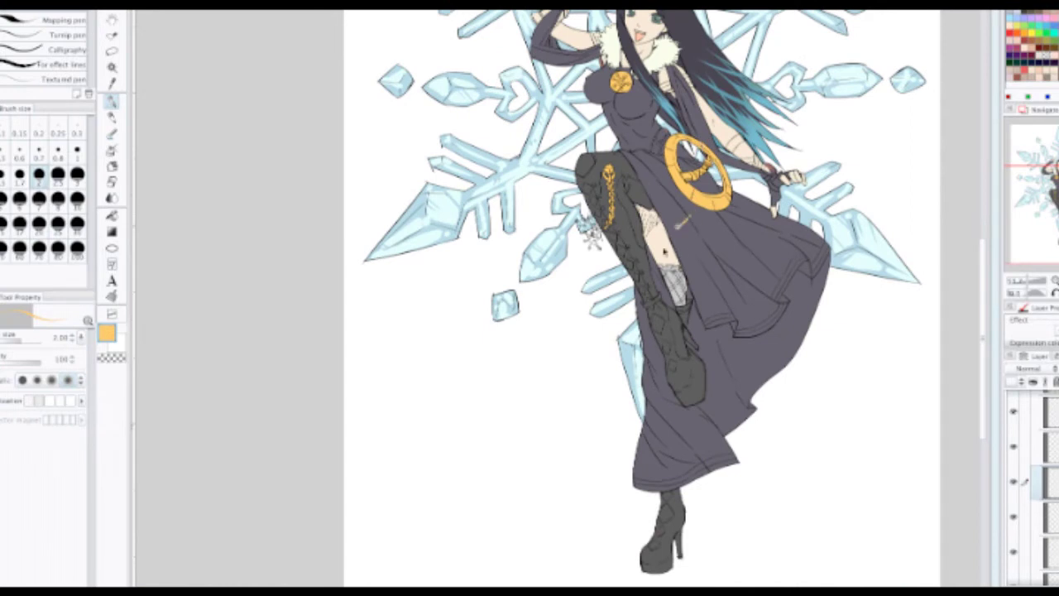
{"action": "mouse_move", "coordinate": [664, 248]}
{"action": "left_mouse_down"}
{"action": "mouse_move", "coordinate": [699, 259]}
{"action": "mouse_move", "coordinate": [694, 284]}
{"action": "left_mouse_up"}
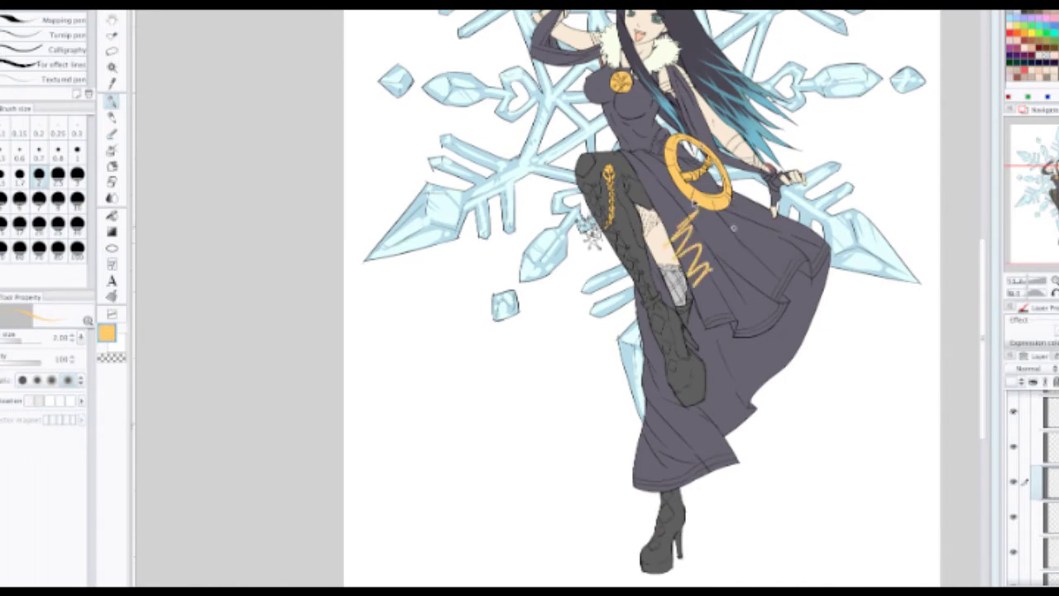
Step: Undo the golden yellow zigzag over the thigh and skirt, hide the palettes around the canvas, and undo the stray stroke made there
{"action": "key", "text": "ctrl+z"}
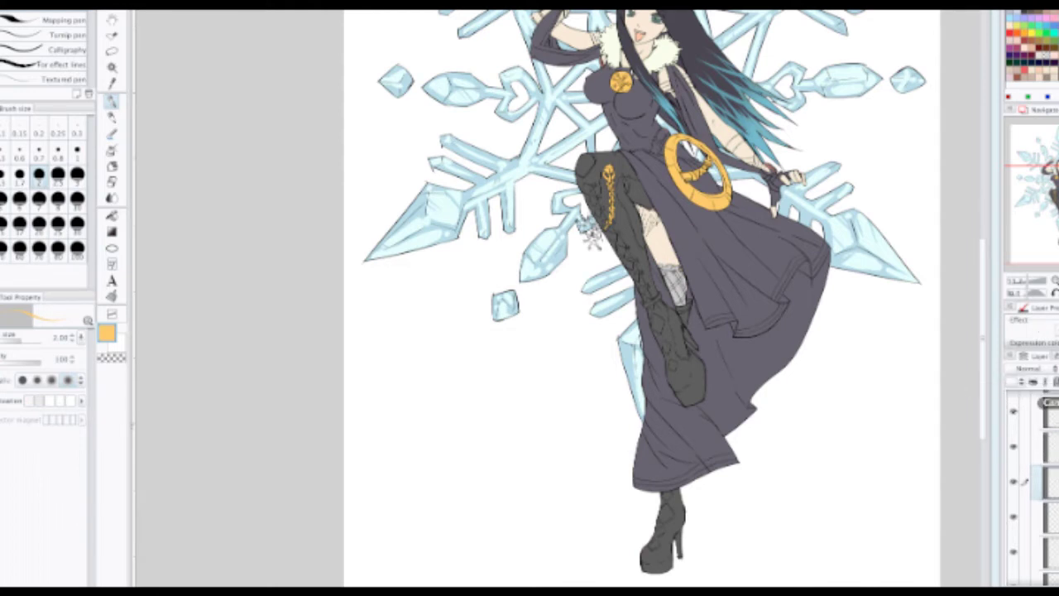
{"action": "key", "text": "Tab"}
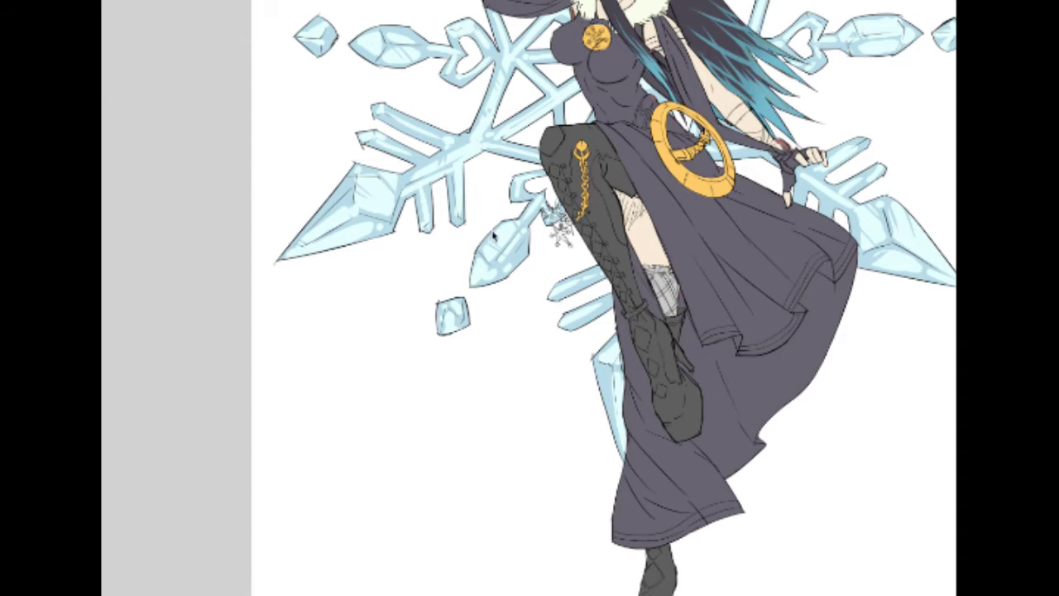
{"action": "scroll", "coordinate": [494, 238], "scroll_direction": "up", "scroll_amount": 4}
{"action": "mouse_move", "coordinate": [649, 234]}
{"action": "left_mouse_down"}
{"action": "mouse_move", "coordinate": [596, 269]}
{"action": "mouse_move", "coordinate": [598, 330]}
{"action": "mouse_move", "coordinate": [307, 359]}
{"action": "mouse_move", "coordinate": [161, 521]}
{"action": "left_mouse_up"}
{"action": "key", "text": "ctrl+z"}
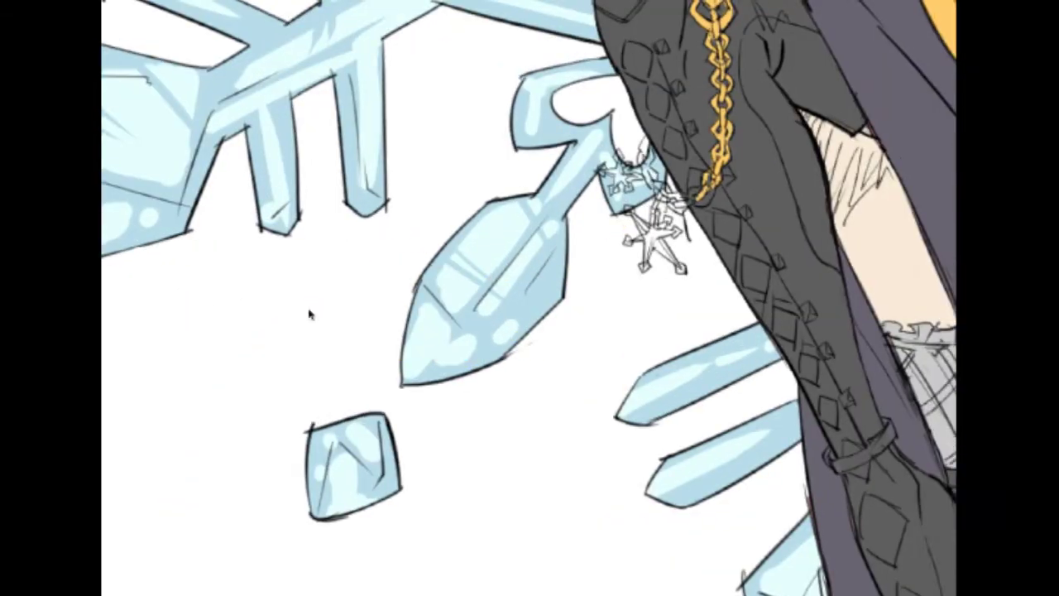
Step: Paint the chain links hanging free beyond the thigh-high boot's outer edge golden yellow, curving down toward the links on the boot
{"action": "left_click_drag", "start_coordinate": [706, 190], "coordinate": [303, 325]}
{"action": "scroll", "coordinate": [323, 313], "scroll_direction": "up", "scroll_amount": 5}
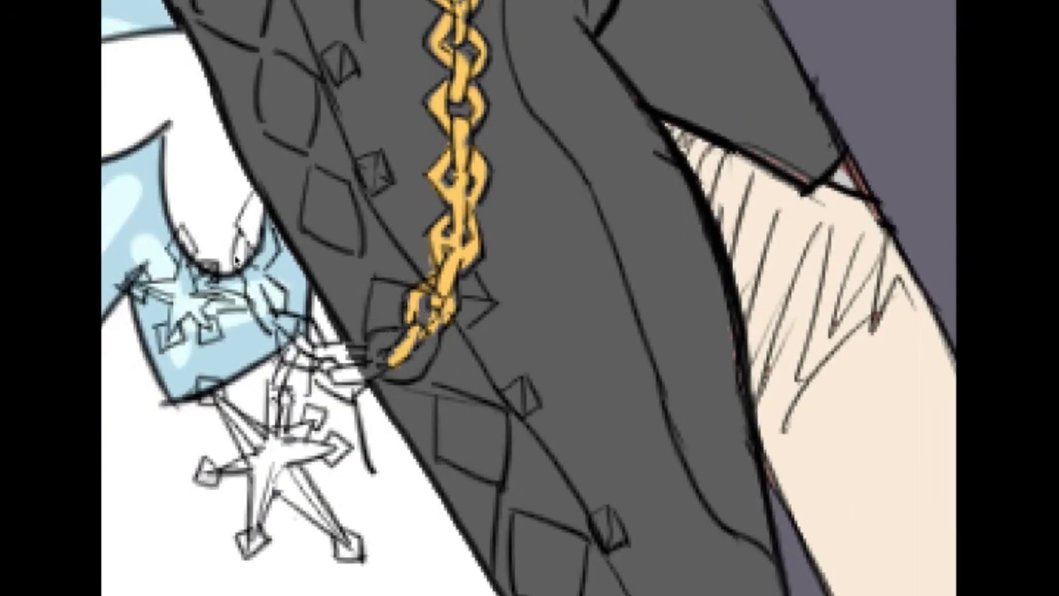
{"action": "mouse_move", "coordinate": [236, 259]}
{"action": "left_mouse_down"}
{"action": "mouse_move", "coordinate": [248, 233]}
{"action": "mouse_move", "coordinate": [267, 264]}
{"action": "left_mouse_up"}
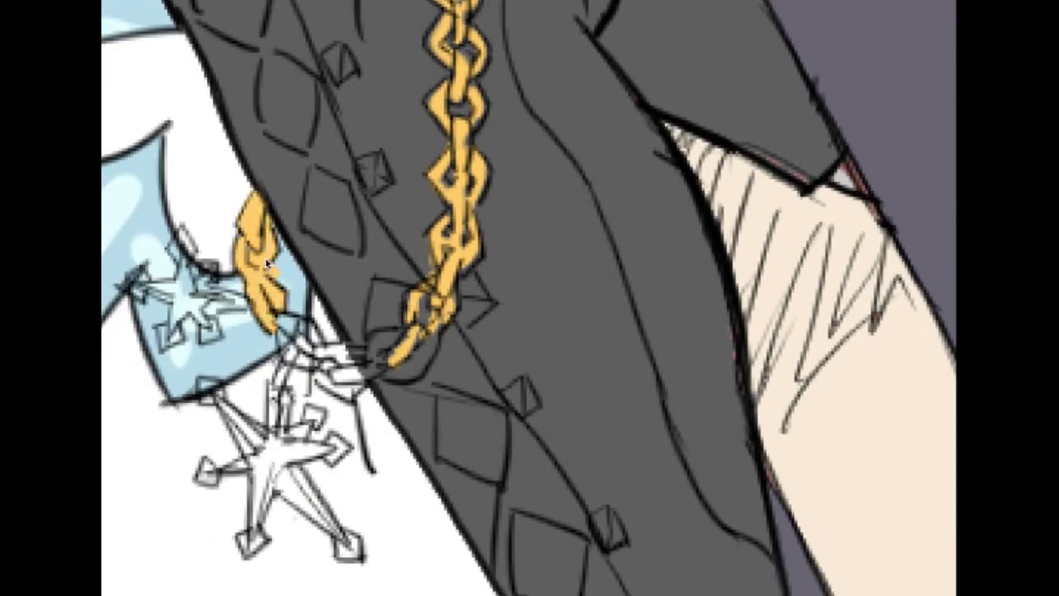
{"action": "mouse_move", "coordinate": [286, 344]}
{"action": "left_mouse_down"}
{"action": "mouse_move", "coordinate": [308, 369]}
{"action": "mouse_move", "coordinate": [319, 343]}
{"action": "left_mouse_up"}
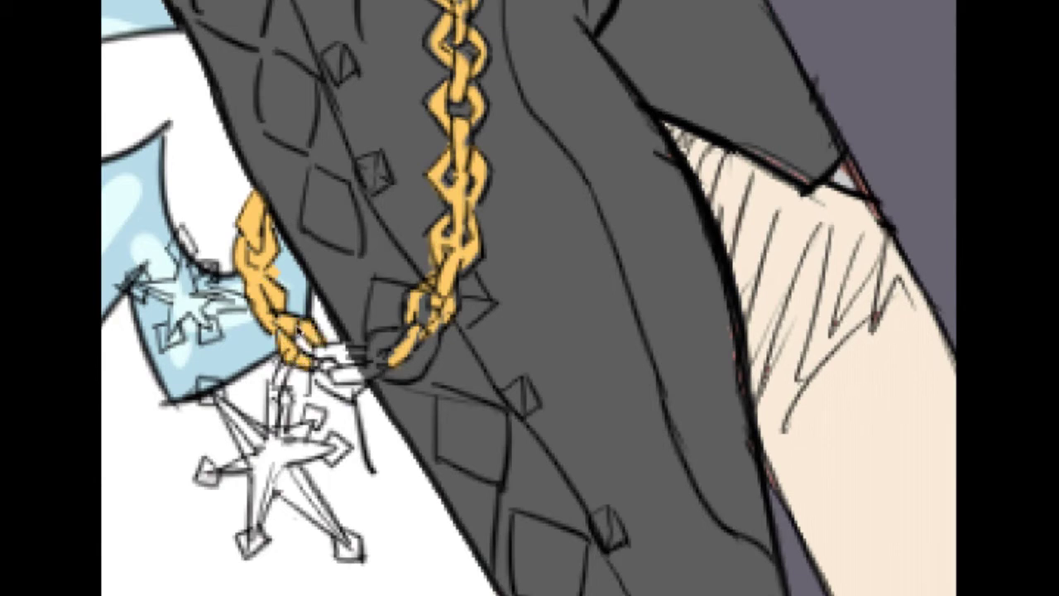
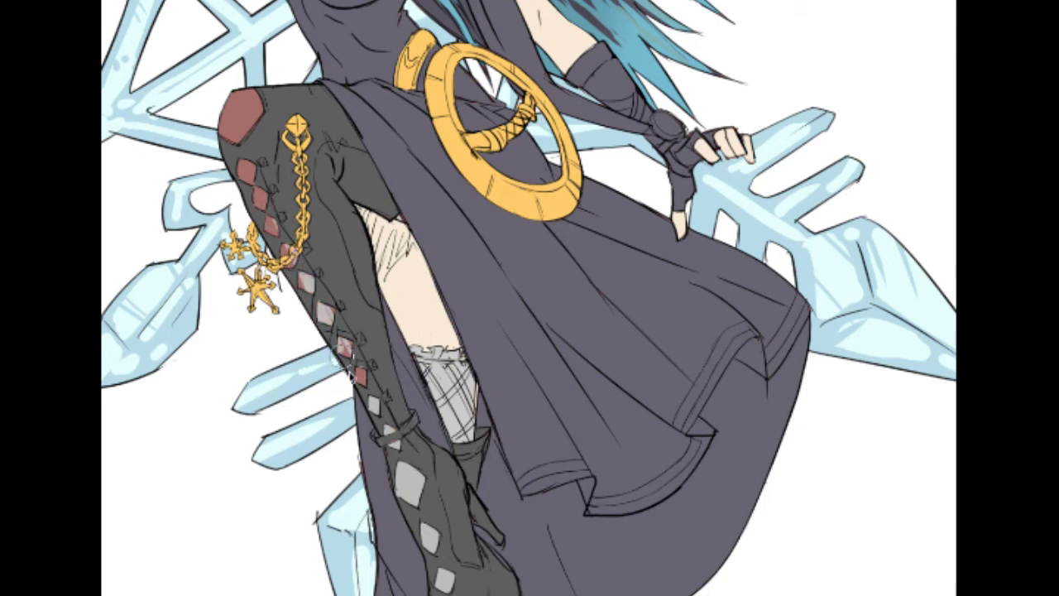
Step: Paint the red knee patch and the red diamond cut-outs down the raised thigh-high boot light grey
{"action": "mouse_move", "coordinate": [281, 270]}
{"action": "left_mouse_down"}
{"action": "mouse_move", "coordinate": [302, 285]}
{"action": "mouse_move", "coordinate": [242, 170]}
{"action": "mouse_move", "coordinate": [250, 195]}
{"action": "mouse_move", "coordinate": [239, 122]}
{"action": "mouse_move", "coordinate": [253, 112]}
{"action": "mouse_move", "coordinate": [241, 149]}
{"action": "mouse_move", "coordinate": [258, 103]}
{"action": "left_mouse_up"}
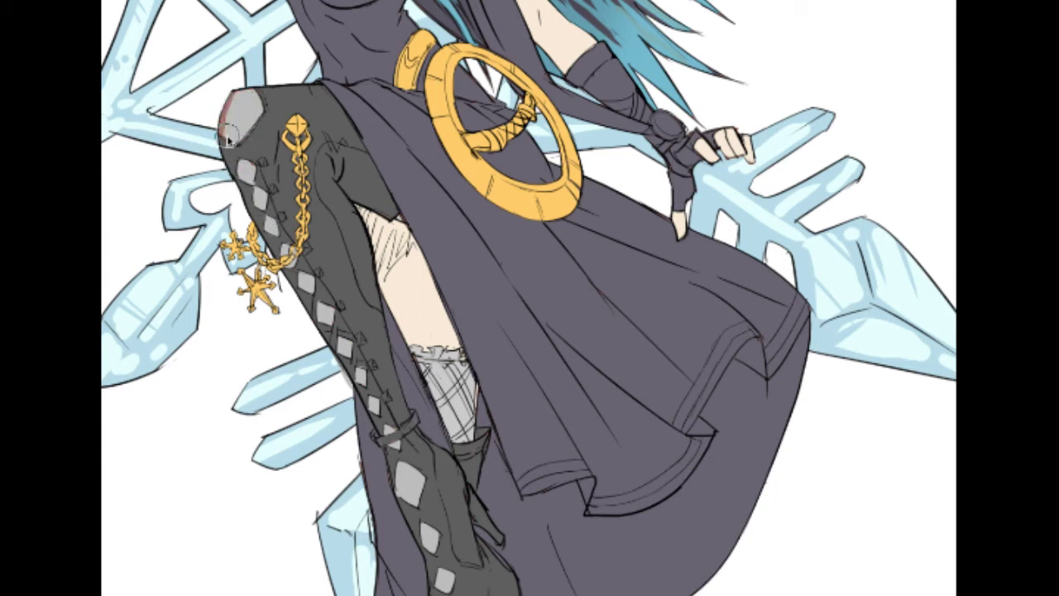
{"action": "mouse_move", "coordinate": [237, 106]}
{"action": "left_mouse_down"}
{"action": "mouse_move", "coordinate": [223, 131]}
{"action": "mouse_move", "coordinate": [237, 104]}
{"action": "mouse_move", "coordinate": [226, 136]}
{"action": "mouse_move", "coordinate": [242, 96]}
{"action": "left_mouse_up"}
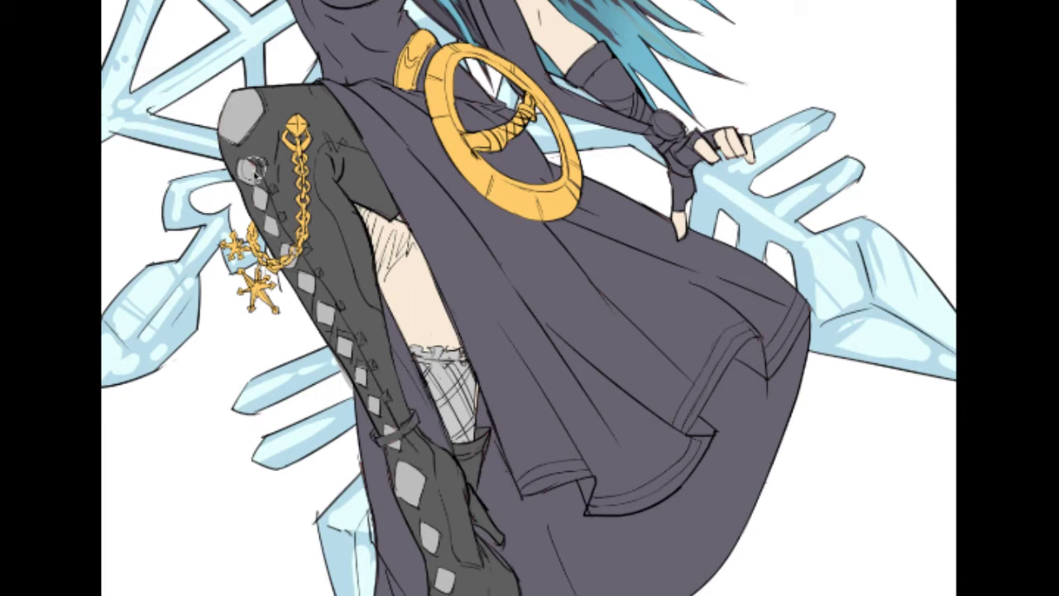
{"action": "scroll", "coordinate": [298, 225], "scroll_direction": "down", "scroll_amount": 2}
{"action": "scroll", "coordinate": [307, 243], "scroll_direction": "up", "scroll_amount": 1}
{"action": "scroll", "coordinate": [311, 262], "scroll_direction": "down", "scroll_amount": 1}
Step: Paint the four red diamond cut-outs on the standing leg's heeled boot light grey
{"action": "left_click_drag", "start_coordinate": [323, 290], "coordinate": [274, 119]}
{"action": "scroll", "coordinate": [281, 149], "scroll_direction": "down", "scroll_amount": 1}
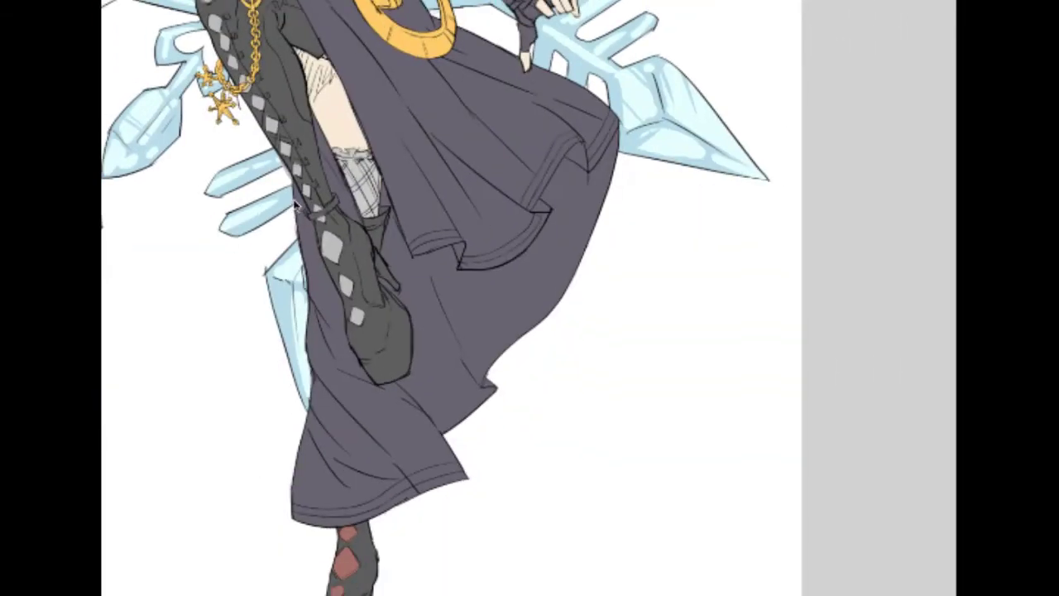
{"action": "scroll", "coordinate": [297, 206], "scroll_direction": "down", "scroll_amount": 1}
{"action": "scroll", "coordinate": [296, 175], "scroll_direction": "down", "scroll_amount": 1}
{"action": "left_click_drag", "start_coordinate": [295, 157], "coordinate": [302, 285]}
{"action": "scroll", "coordinate": [329, 346], "scroll_direction": "up", "scroll_amount": 4}
{"action": "left_click_drag", "start_coordinate": [340, 367], "coordinate": [270, 91]}
{"action": "scroll", "coordinate": [289, 260], "scroll_direction": "down", "scroll_amount": 1}
{"action": "scroll", "coordinate": [293, 270], "scroll_direction": "up", "scroll_amount": 1}
{"action": "scroll", "coordinate": [296, 271], "scroll_direction": "up", "scroll_amount": 4}
{"action": "left_click_drag", "start_coordinate": [219, 509], "coordinate": [274, 146]}
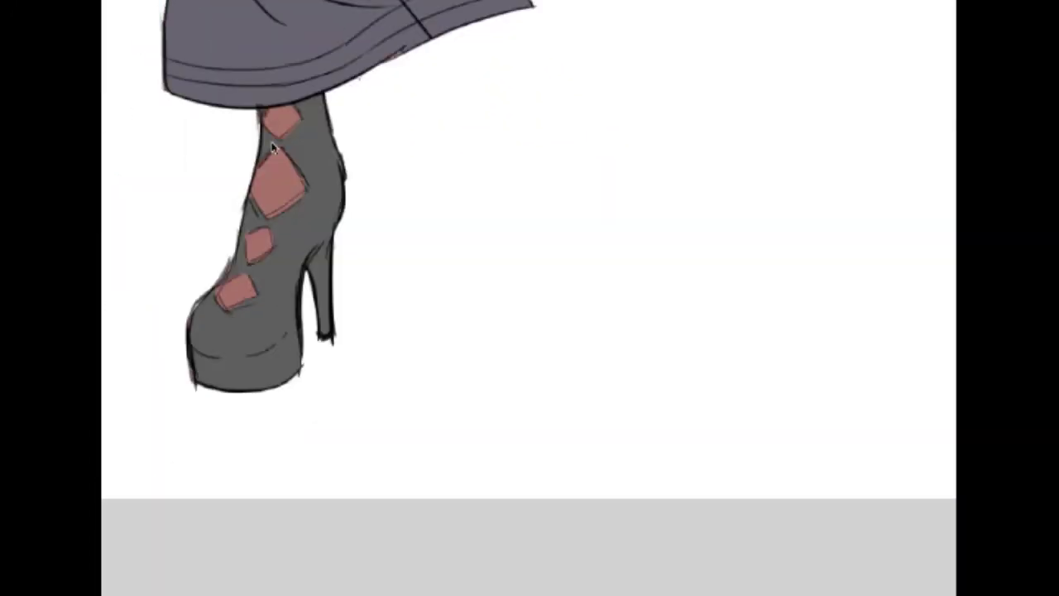
{"action": "mouse_move", "coordinate": [223, 308]}
{"action": "left_mouse_down"}
{"action": "mouse_move", "coordinate": [235, 271]}
{"action": "mouse_move", "coordinate": [228, 280]}
{"action": "mouse_move", "coordinate": [265, 245]}
{"action": "mouse_move", "coordinate": [267, 168]}
{"action": "mouse_move", "coordinate": [253, 229]}
{"action": "mouse_move", "coordinate": [268, 245]}
{"action": "mouse_move", "coordinate": [288, 141]}
{"action": "mouse_move", "coordinate": [305, 197]}
{"action": "mouse_move", "coordinate": [274, 113]}
{"action": "left_mouse_up"}
Step: Examine the grey cut-outs of both boots up close and against the whole figure
{"action": "scroll", "coordinate": [274, 113], "scroll_direction": "down", "scroll_amount": 3}
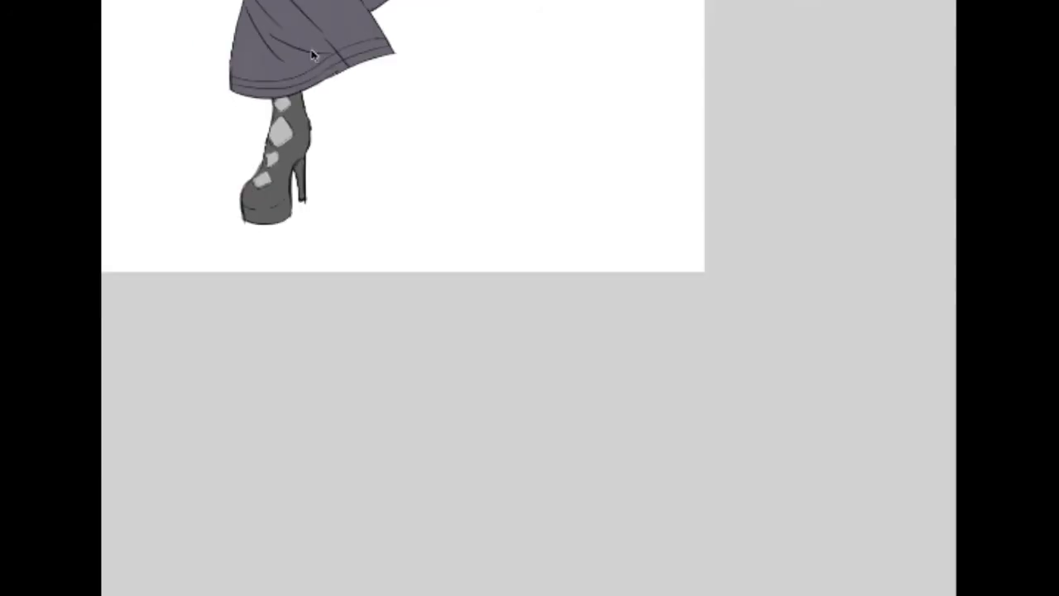
{"action": "scroll", "coordinate": [281, 100], "scroll_direction": "up", "scroll_amount": 4}
{"action": "scroll", "coordinate": [269, 147], "scroll_direction": "up", "scroll_amount": 2}
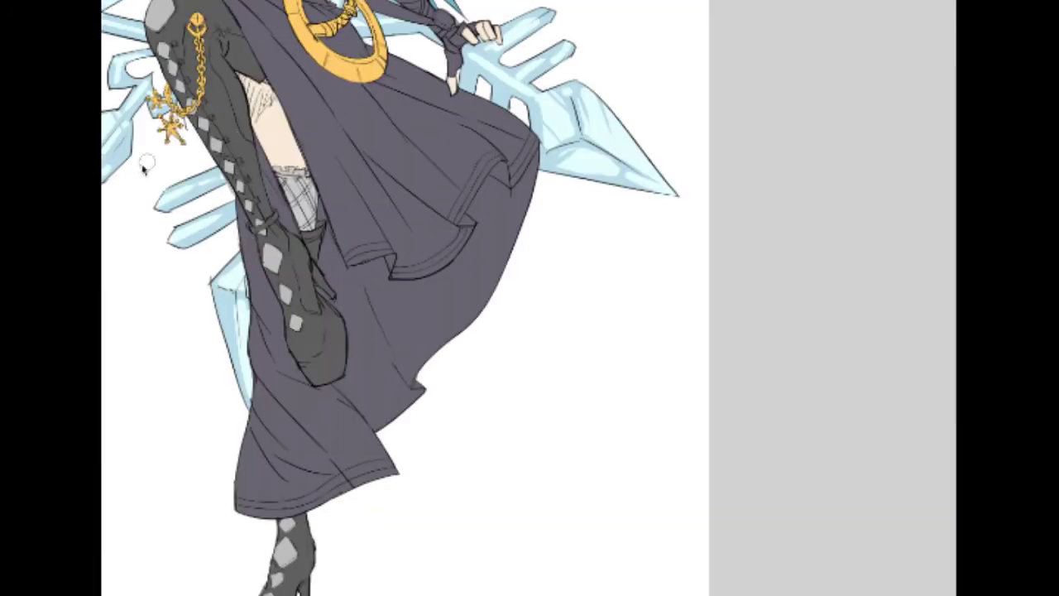
{"action": "scroll", "coordinate": [184, 139], "scroll_direction": "up", "scroll_amount": 2}
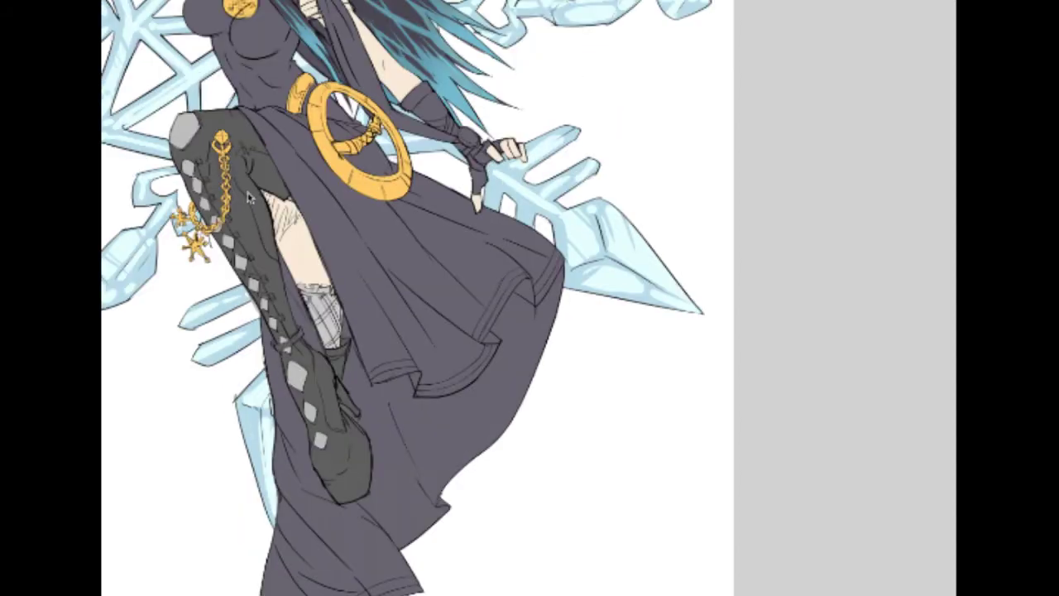
{"action": "scroll", "coordinate": [248, 196], "scroll_direction": "down", "scroll_amount": 3}
{"action": "scroll", "coordinate": [262, 207], "scroll_direction": "up", "scroll_amount": 2}
{"action": "scroll", "coordinate": [294, 166], "scroll_direction": "down", "scroll_amount": 2}
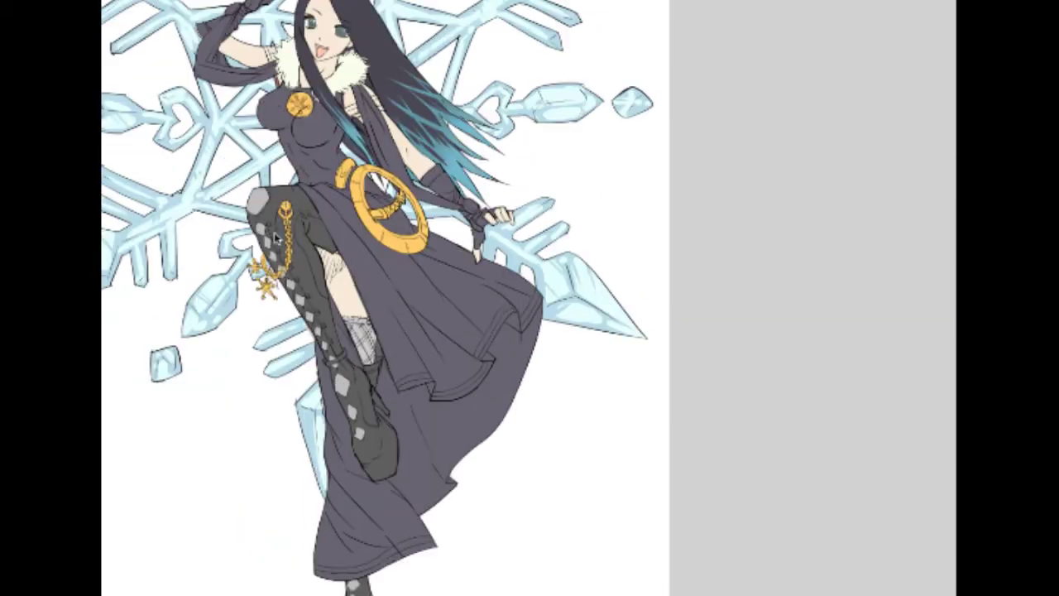
{"action": "scroll", "coordinate": [295, 195], "scroll_direction": "up", "scroll_amount": 4}
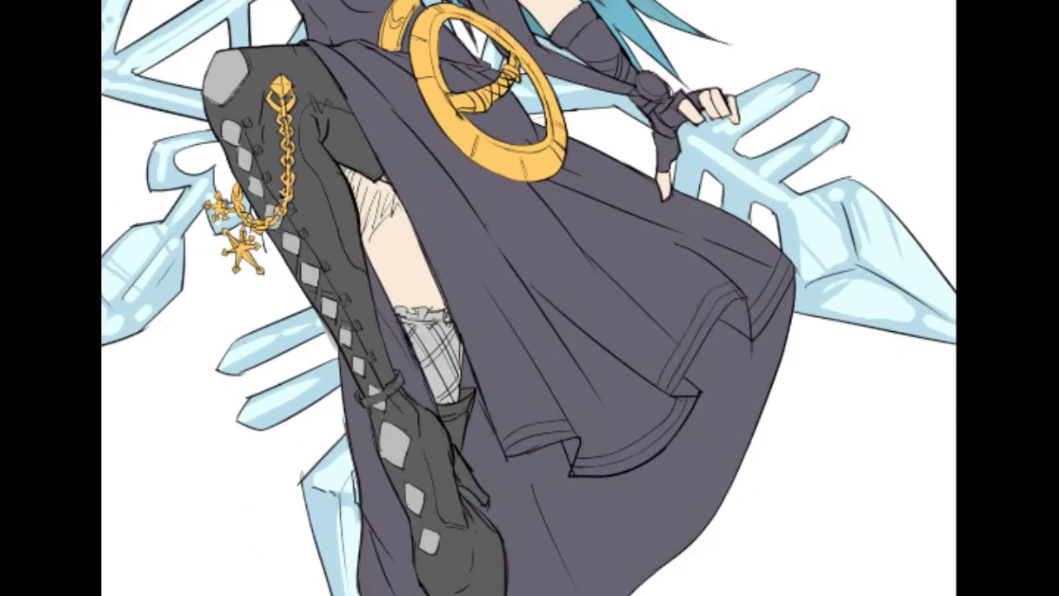
Step: Try a hue and saturation correction on the grey cut-outs and stocking, with saturation 42 and luminosity 17
{"action": "key", "text": "ctrl+u"}
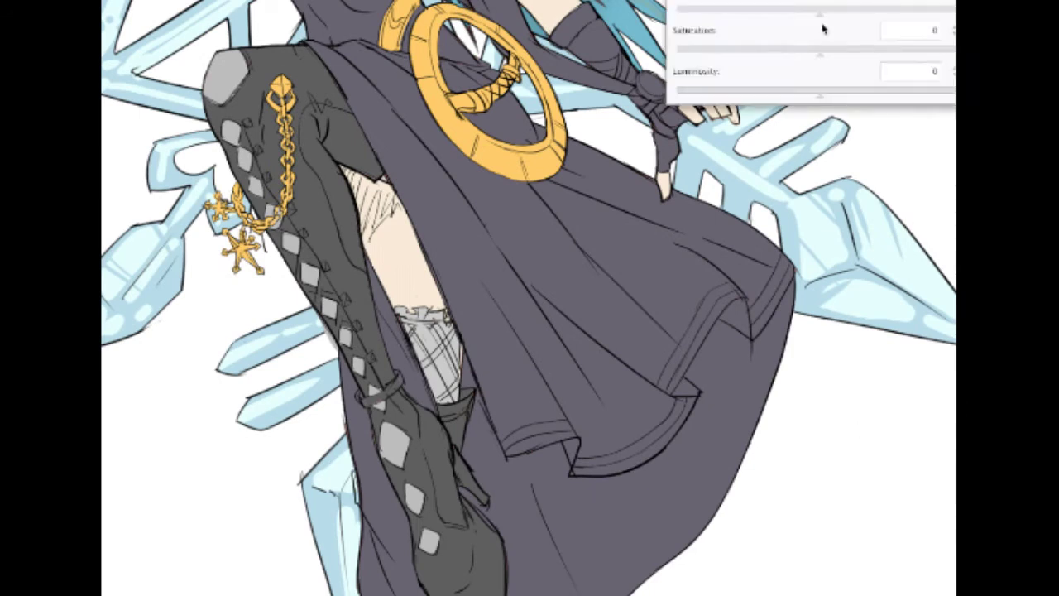
{"action": "left_click_drag", "start_coordinate": [821, 58], "coordinate": [879, 52]}
{"action": "left_click_drag", "start_coordinate": [815, 100], "coordinate": [882, 78]}
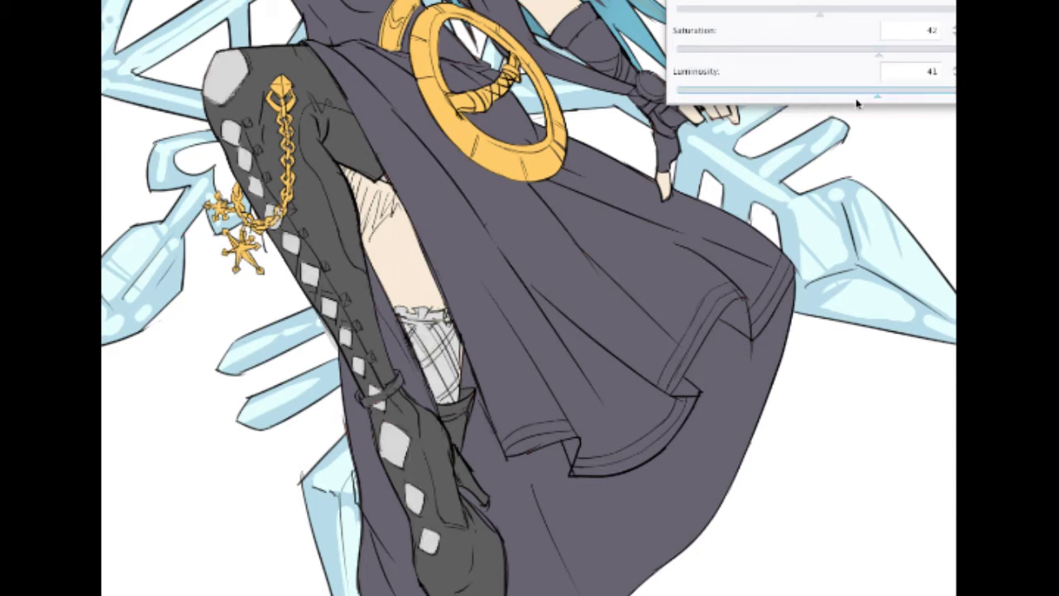
{"action": "mouse_move", "coordinate": [783, 103]}
{"action": "left_mouse_down"}
{"action": "mouse_move", "coordinate": [750, 95]}
{"action": "mouse_move", "coordinate": [795, 86]}
{"action": "left_mouse_up"}
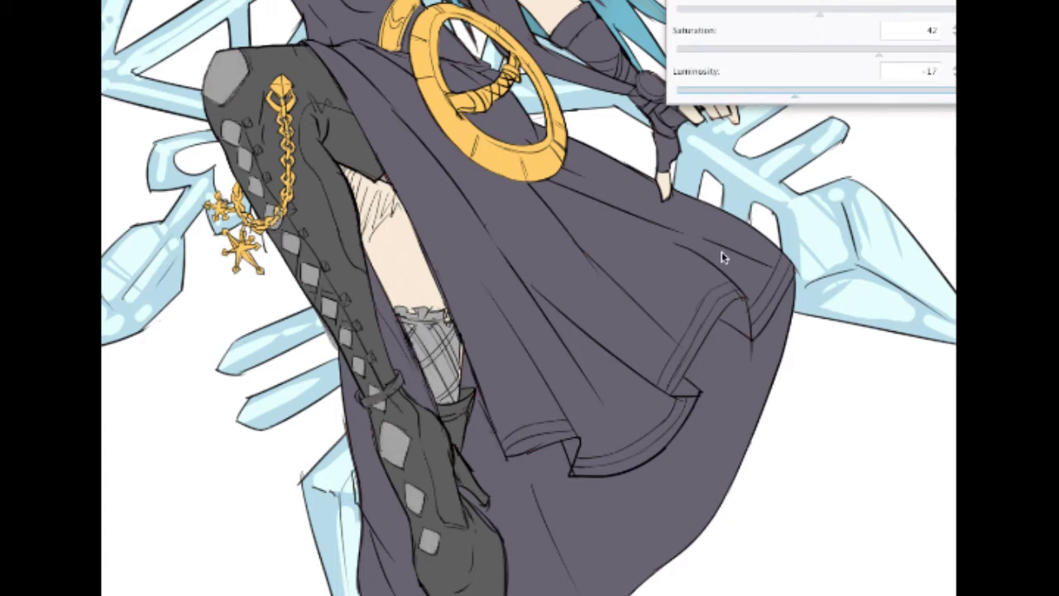
{"action": "scroll", "coordinate": [722, 252], "scroll_direction": "down", "scroll_amount": 2}
{"action": "left_click_drag", "start_coordinate": [816, 100], "coordinate": [897, 84]}
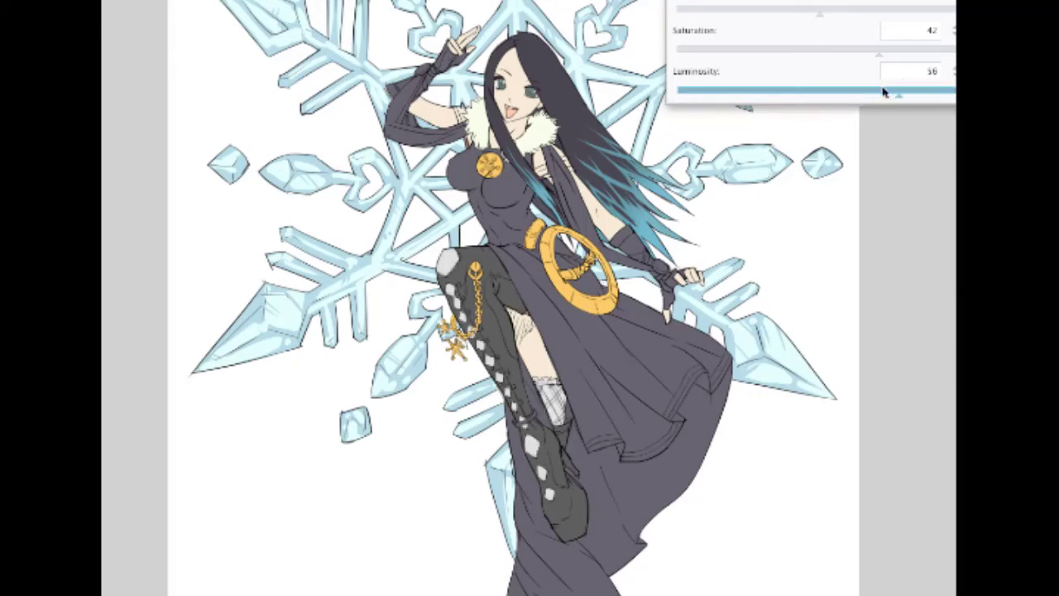
{"action": "left_click_drag", "start_coordinate": [872, 98], "coordinate": [833, 104]}
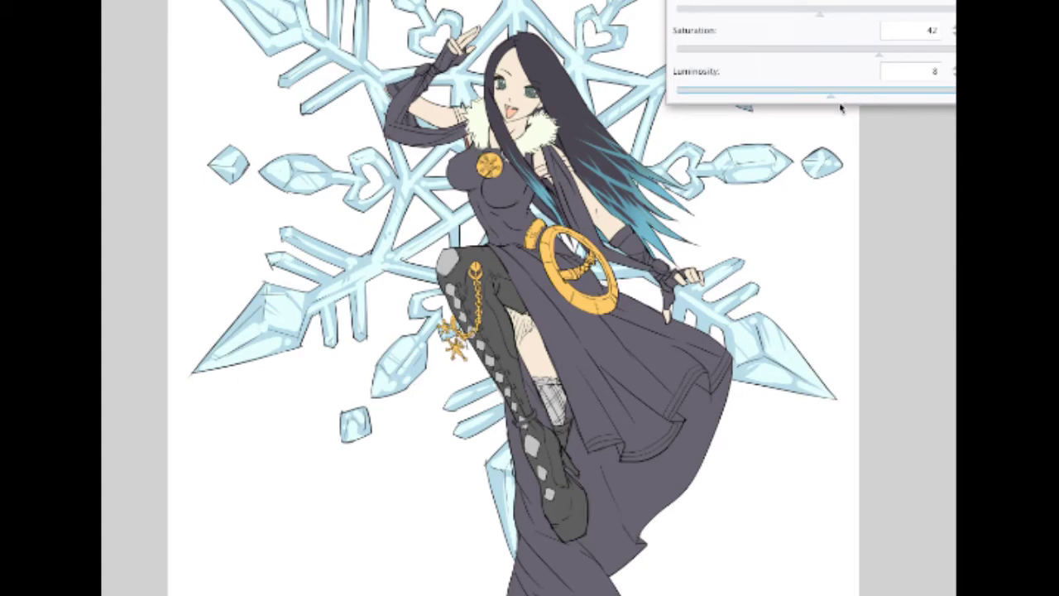
{"action": "left_click", "coordinate": [844, 97]}
Step: Shift the hue upward, set saturation to 100 and luminosity to 42 for the grey areas, and close the correction
{"action": "left_click_drag", "start_coordinate": [769, 15], "coordinate": [866, 5]}
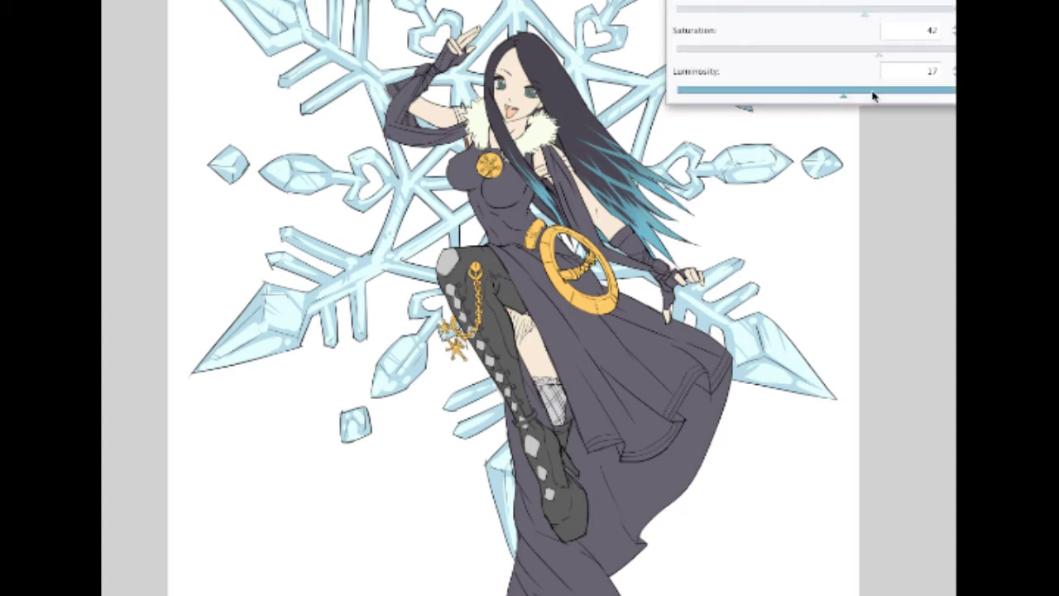
{"action": "left_click_drag", "start_coordinate": [878, 54], "coordinate": [953, 51]}
{"action": "left_click_drag", "start_coordinate": [868, 95], "coordinate": [882, 93]}
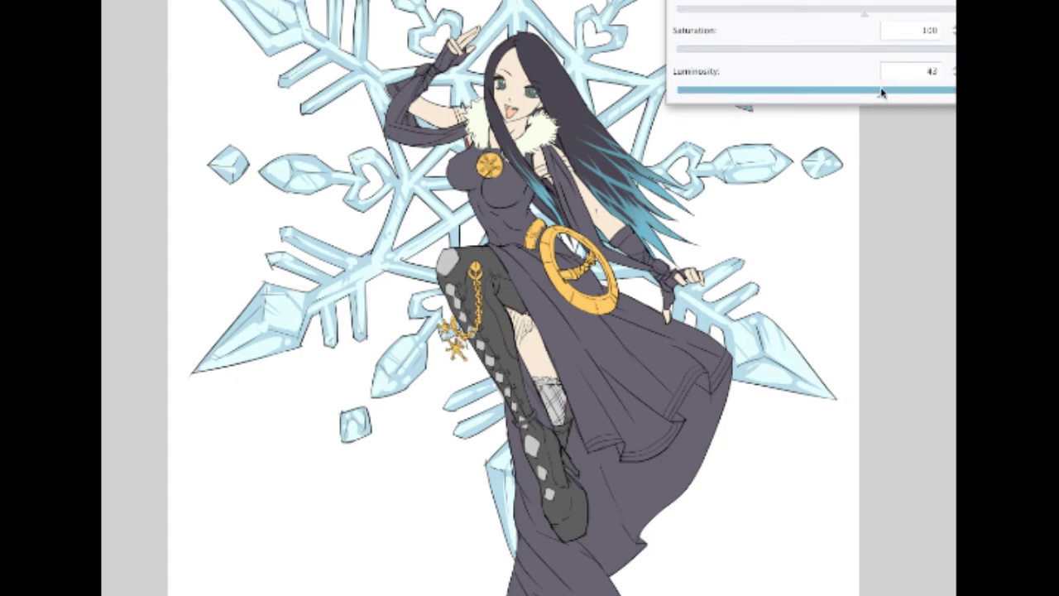
{"action": "left_click", "coordinate": [953, 4]}
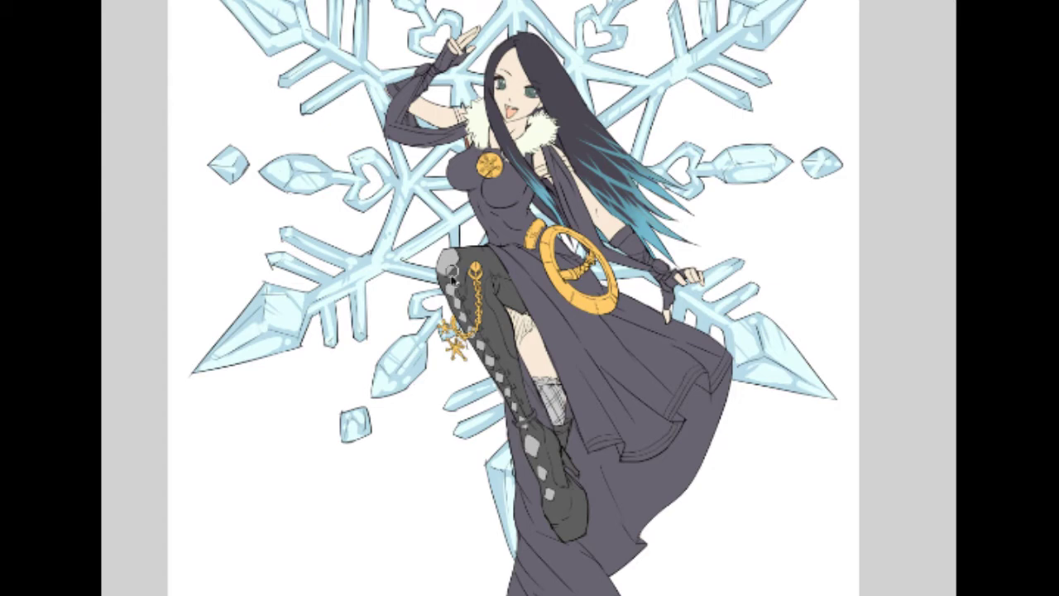
Step: Brush golden yellow over the grey knee patch, the stocking and the diamond cut-outs of both boots
{"action": "left_click_drag", "start_coordinate": [309, 381], "coordinate": [273, 268]}
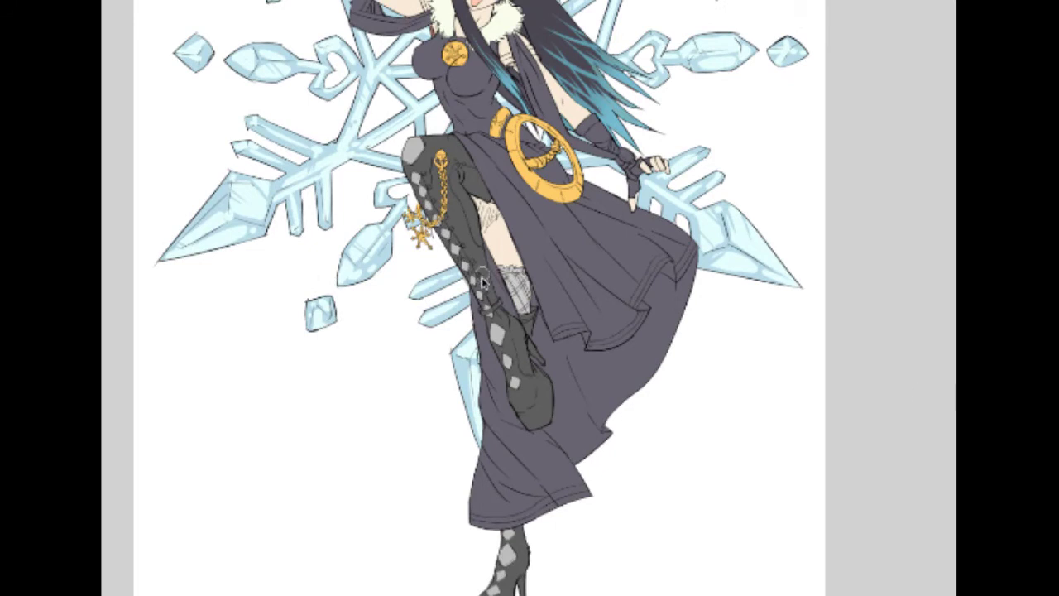
{"action": "mouse_move", "coordinate": [423, 160]}
{"action": "left_mouse_down"}
{"action": "mouse_move", "coordinate": [409, 139]}
{"action": "mouse_move", "coordinate": [418, 169]}
{"action": "mouse_move", "coordinate": [400, 121]}
{"action": "mouse_move", "coordinate": [523, 382]}
{"action": "mouse_move", "coordinate": [483, 303]}
{"action": "left_mouse_up"}
{"action": "mouse_move", "coordinate": [513, 375]}
{"action": "left_mouse_down"}
{"action": "mouse_move", "coordinate": [492, 336]}
{"action": "mouse_move", "coordinate": [486, 265]}
{"action": "mouse_move", "coordinate": [531, 327]}
{"action": "mouse_move", "coordinate": [514, 271]}
{"action": "mouse_move", "coordinate": [523, 251]}
{"action": "mouse_move", "coordinate": [540, 326]}
{"action": "left_mouse_up"}
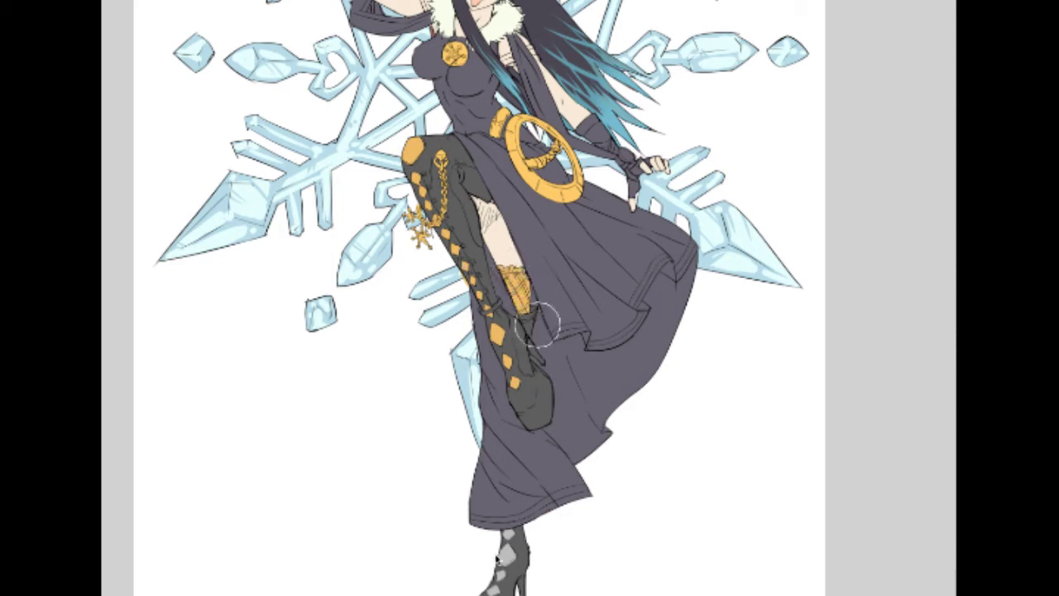
{"action": "mouse_move", "coordinate": [493, 594]}
{"action": "left_mouse_down"}
{"action": "mouse_move", "coordinate": [502, 525]}
{"action": "mouse_move", "coordinate": [517, 500]}
{"action": "left_mouse_up"}
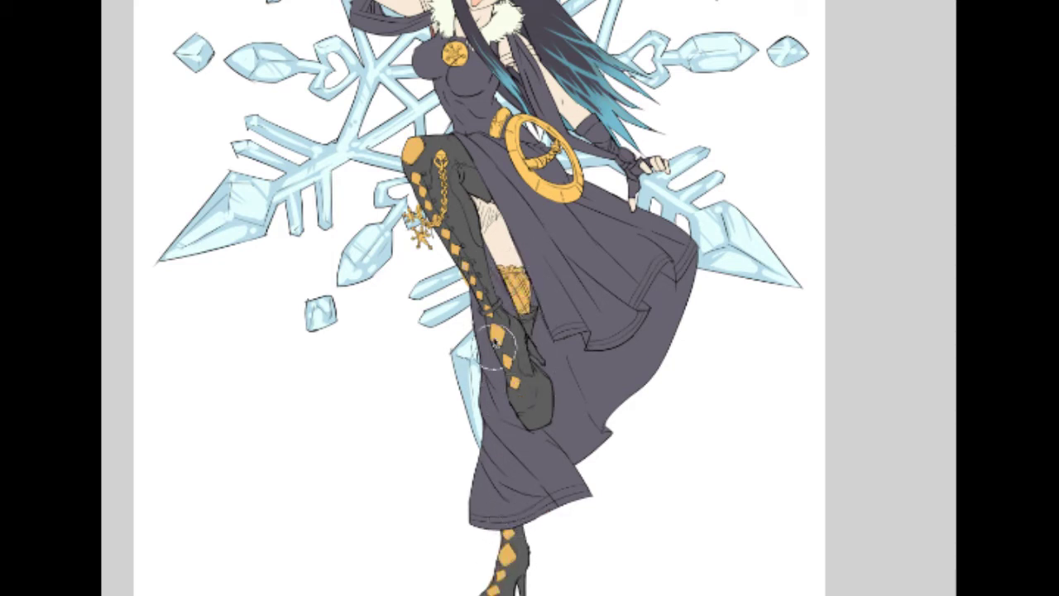
Step: Examine the golden yellow cut-outs and stocking up close and in relation to the rest of the outfit
{"action": "scroll", "coordinate": [544, 209], "scroll_direction": "down", "scroll_amount": 1}
{"action": "scroll", "coordinate": [545, 209], "scroll_direction": "up", "scroll_amount": 2}
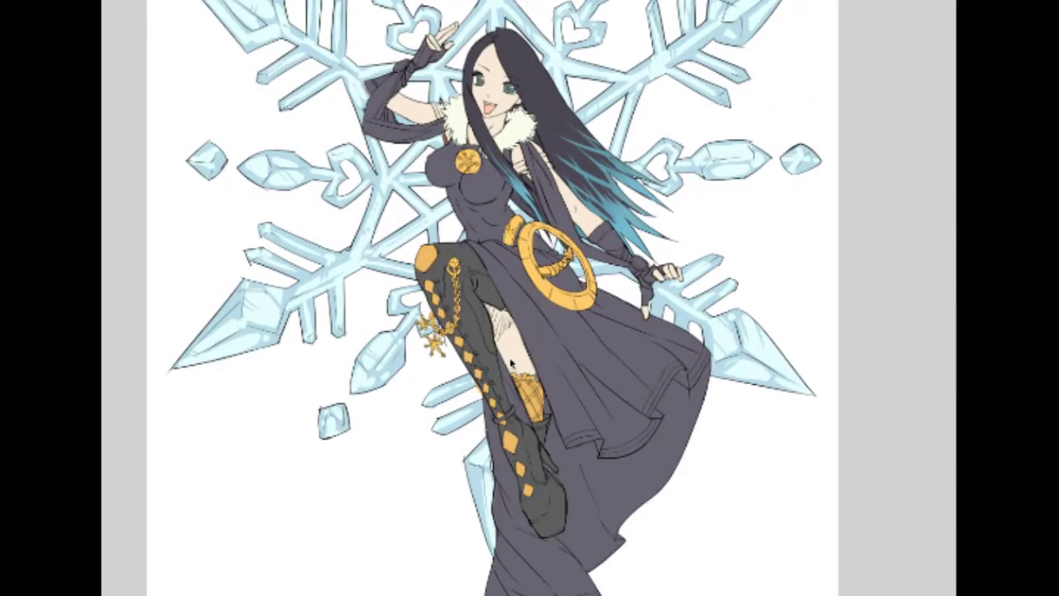
{"action": "scroll", "coordinate": [511, 361], "scroll_direction": "up", "scroll_amount": 2}
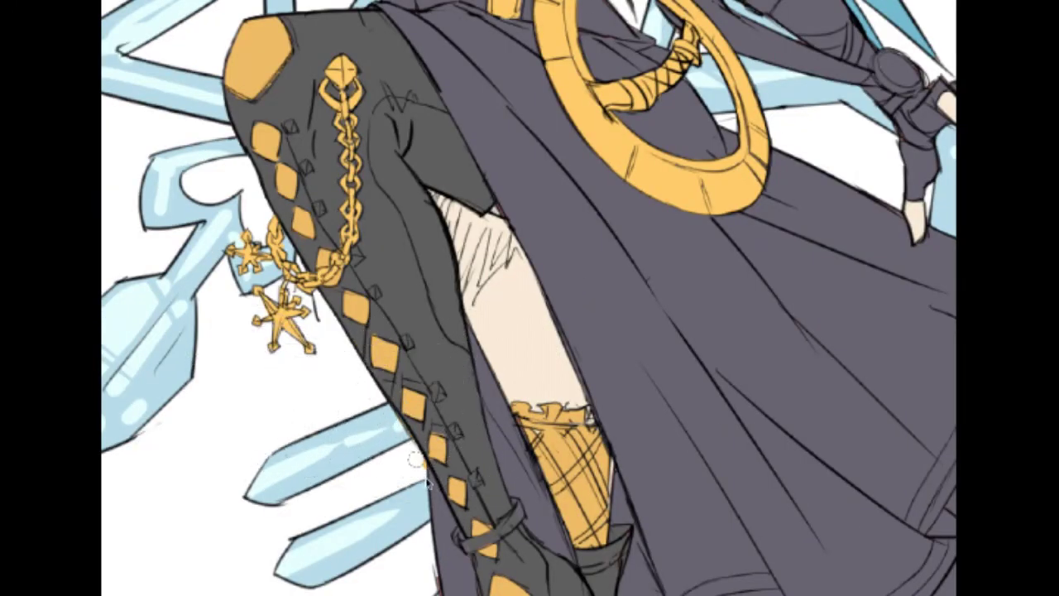
{"action": "scroll", "coordinate": [378, 282], "scroll_direction": "down", "scroll_amount": 1}
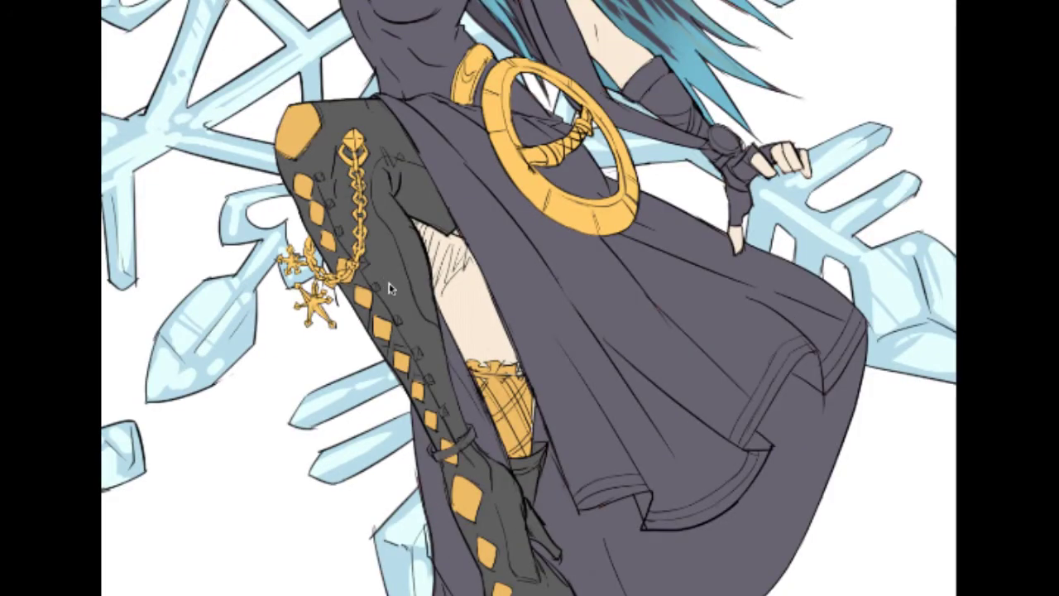
{"action": "scroll", "coordinate": [391, 288], "scroll_direction": "down", "scroll_amount": 1}
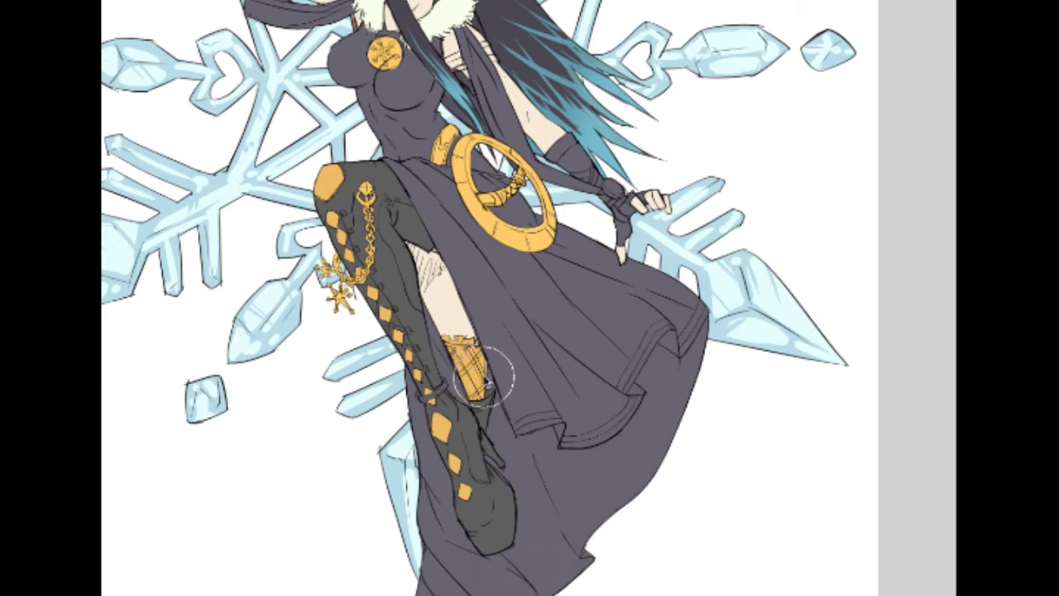
{"action": "key", "text": "w"}
{"action": "key", "text": "ctrl+t"}
{"action": "key", "text": "Return"}
{"action": "scroll", "coordinate": [509, 281], "scroll_direction": "down", "scroll_amount": 4}
{"action": "scroll", "coordinate": [519, 306], "scroll_direction": "up", "scroll_amount": 4}
Step: Adjust the golden yellow cut-outs and stocking to saturation -31 and luminosity 31 with a hue and saturation correction
{"action": "key", "text": "ctrl+u"}
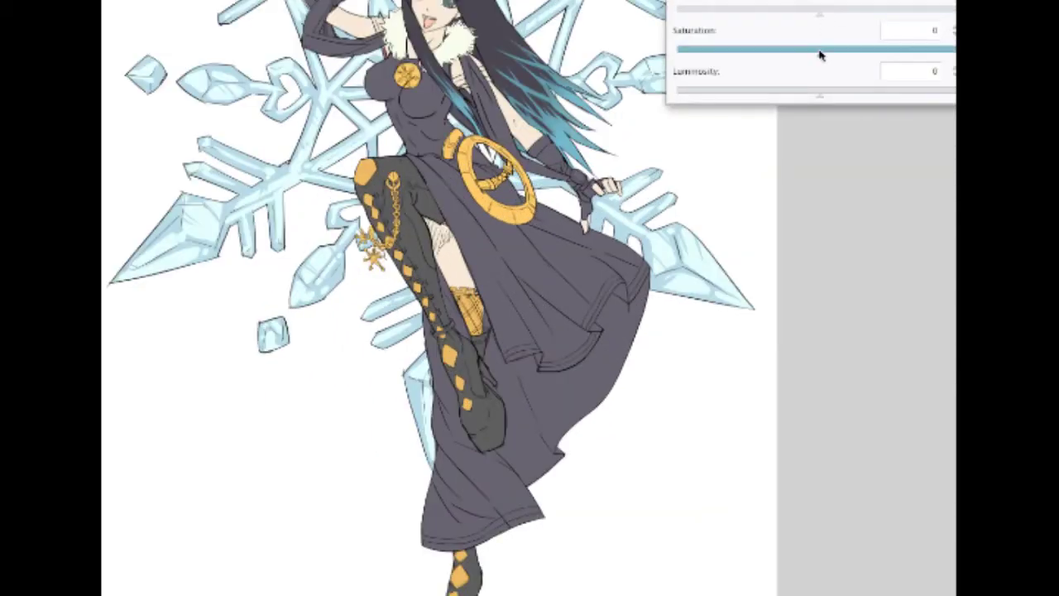
{"action": "left_click_drag", "start_coordinate": [826, 52], "coordinate": [777, 51]}
{"action": "left_click_drag", "start_coordinate": [831, 97], "coordinate": [865, 99]}
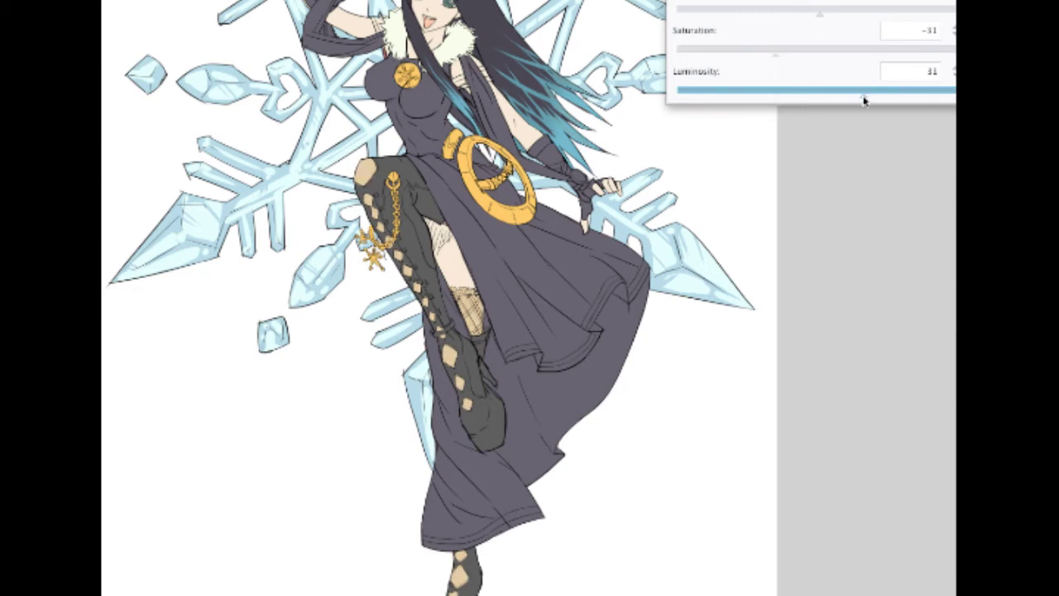
Step: Try blue and yellowish hues for the boot cut-outs and stocking in the hue and saturation correction
{"action": "left_click_drag", "start_coordinate": [820, 12], "coordinate": [704, 17]}
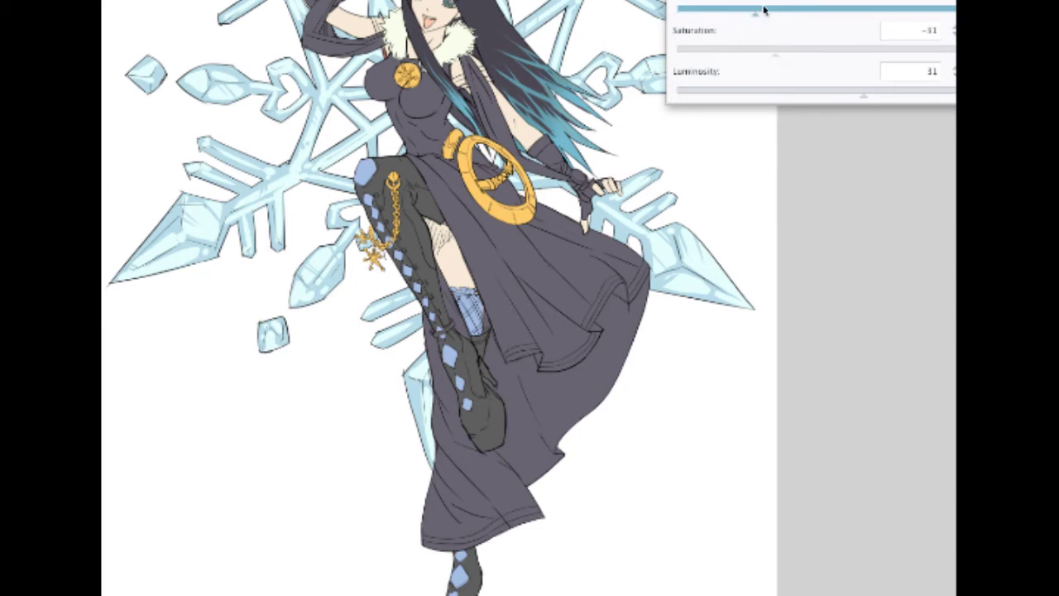
{"action": "left_click_drag", "start_coordinate": [759, 12], "coordinate": [655, 41]}
{"action": "left_click_drag", "start_coordinate": [831, 10], "coordinate": [818, 6]}
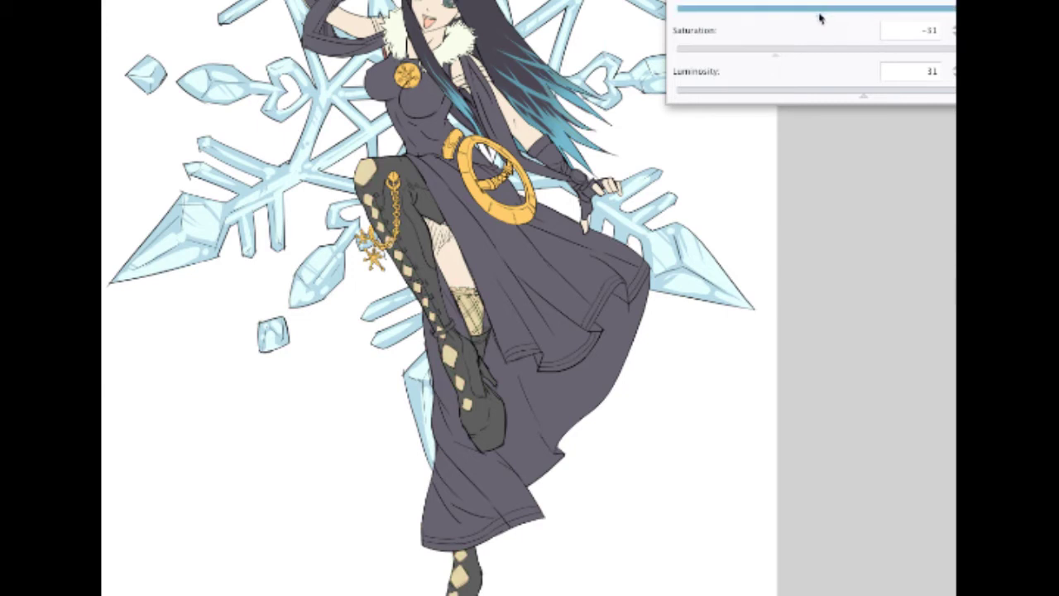
Step: Lower the hue slightly, set saturation to -30 and luminosity to -10 for the cut-outs and stocking, and apply the correction
{"action": "left_click", "coordinate": [823, 90]}
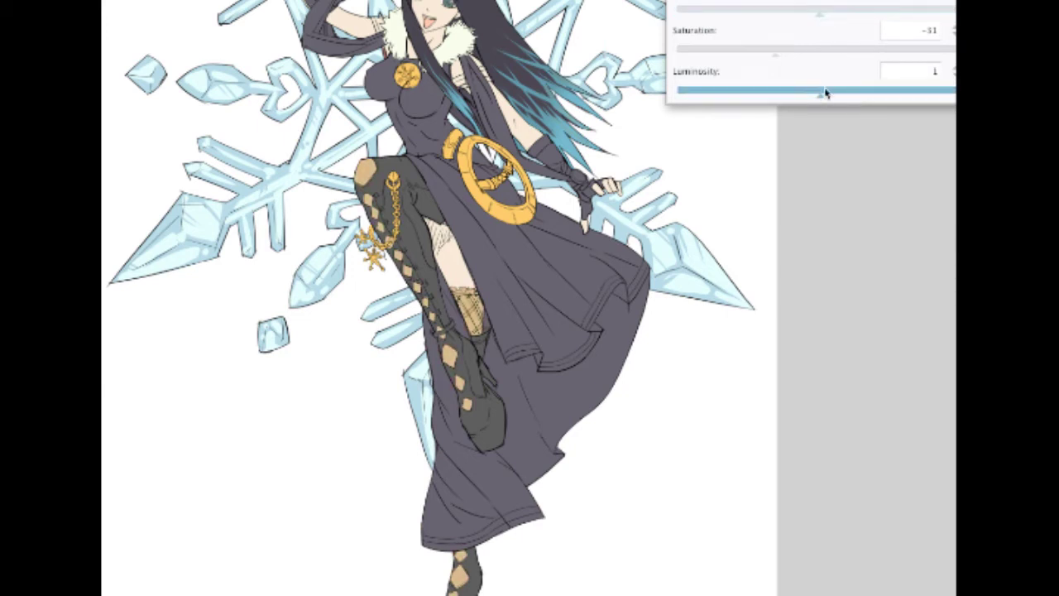
{"action": "left_click_drag", "start_coordinate": [814, 100], "coordinate": [804, 93]}
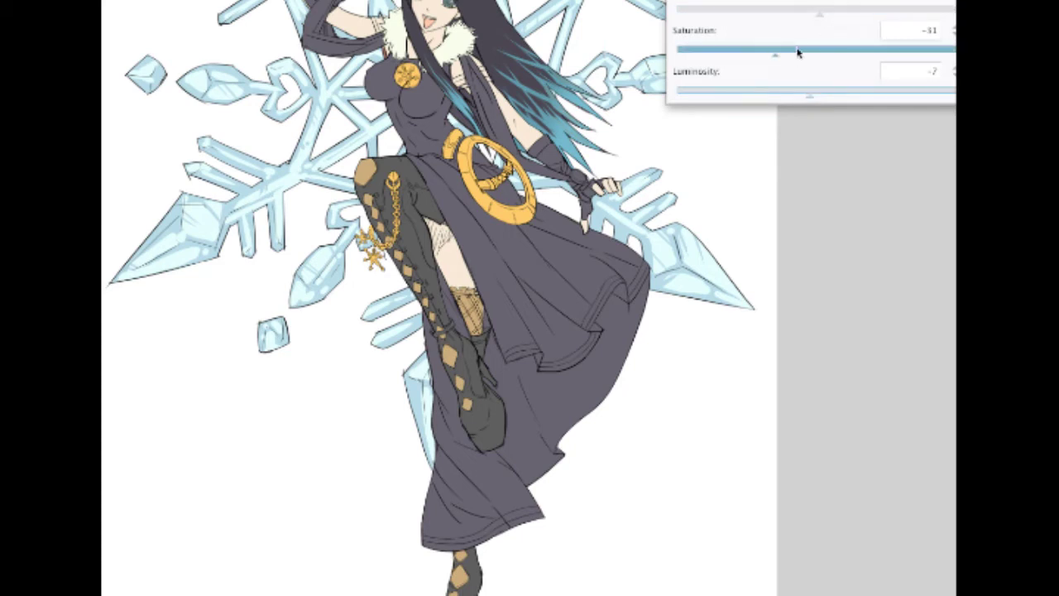
{"action": "mouse_move", "coordinate": [783, 58]}
{"action": "left_mouse_down"}
{"action": "mouse_move", "coordinate": [811, 53]}
{"action": "mouse_move", "coordinate": [775, 52]}
{"action": "left_mouse_up"}
{"action": "left_click", "coordinate": [839, 10]}
{"action": "left_click_drag", "start_coordinate": [816, 21], "coordinate": [812, 17]}
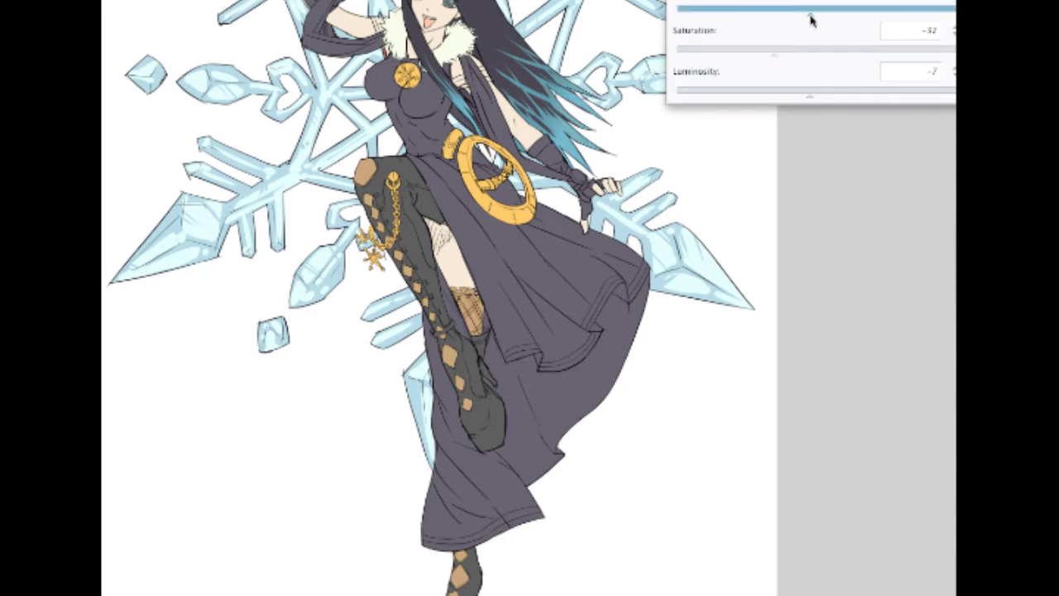
{"action": "left_click", "coordinate": [789, 56]}
{"action": "left_click", "coordinate": [778, 56]}
{"action": "left_click", "coordinate": [812, 96]}
{"action": "mouse_move", "coordinate": [812, 96]}
{"action": "left_mouse_down"}
{"action": "mouse_move", "coordinate": [823, 92]}
{"action": "mouse_move", "coordinate": [803, 96]}
{"action": "left_mouse_up"}
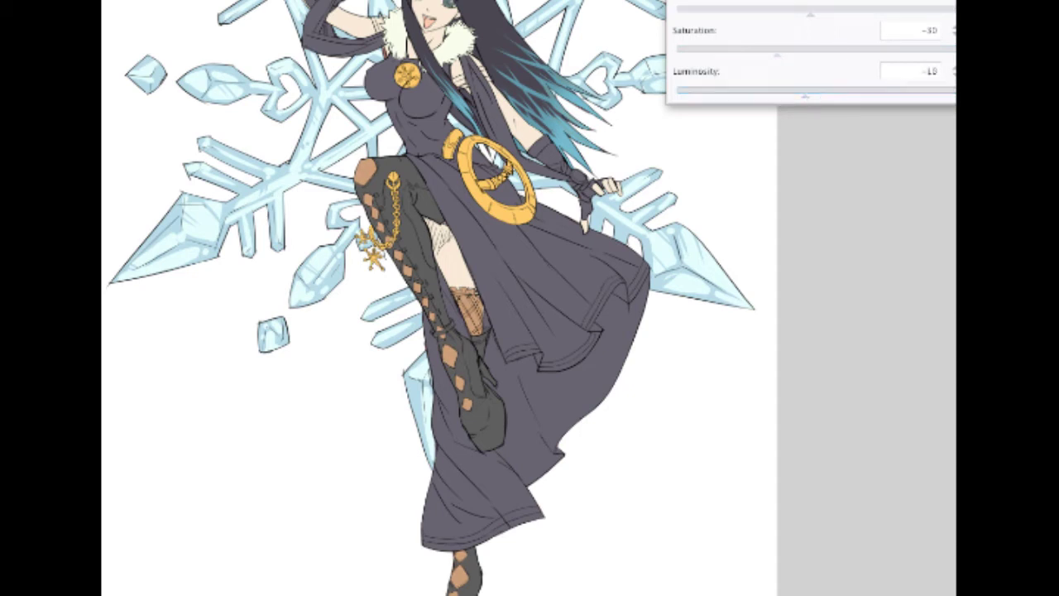
{"action": "key", "text": "Return"}
Step: Start another hue and saturation correction on the brown cut-outs and stocking, raising the hue slightly and setting saturation to 60
{"action": "scroll", "coordinate": [718, 177], "scroll_direction": "down", "scroll_amount": 2}
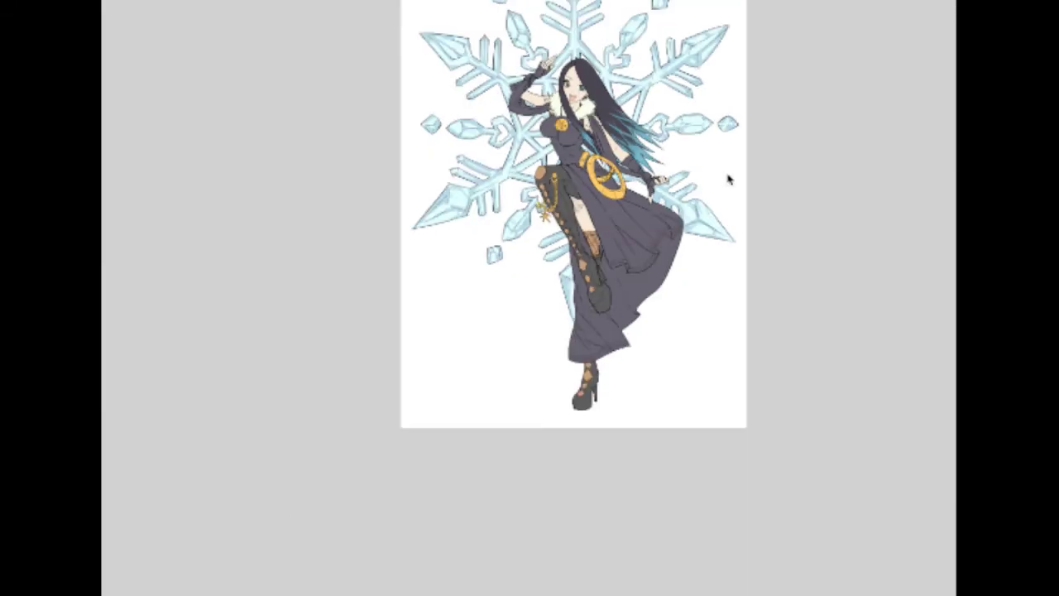
{"action": "scroll", "coordinate": [728, 179], "scroll_direction": "up", "scroll_amount": 5}
{"action": "key", "text": "ctrl+u"}
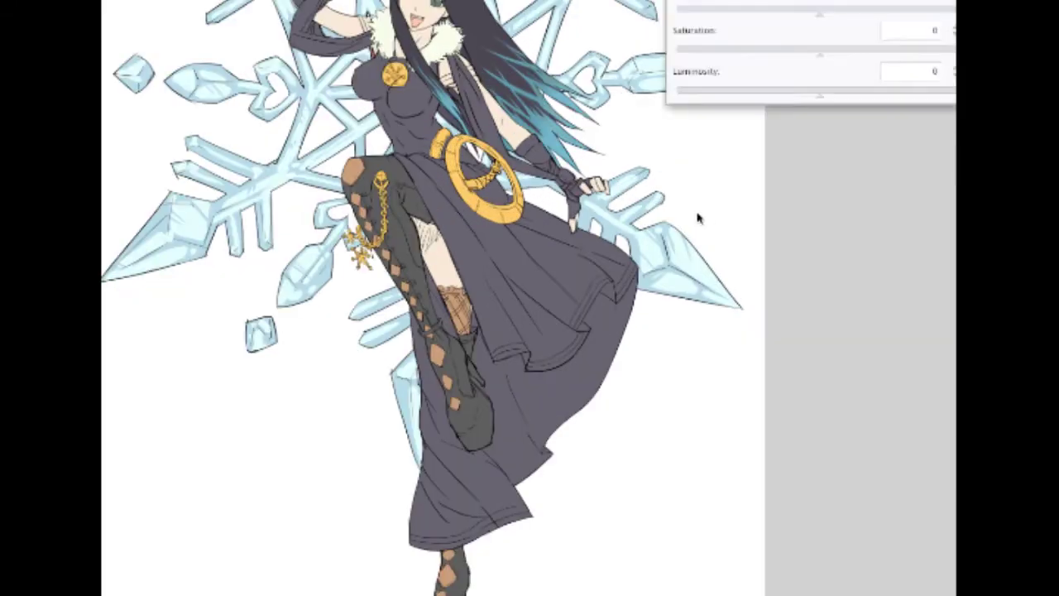
{"action": "left_click", "coordinate": [822, 17]}
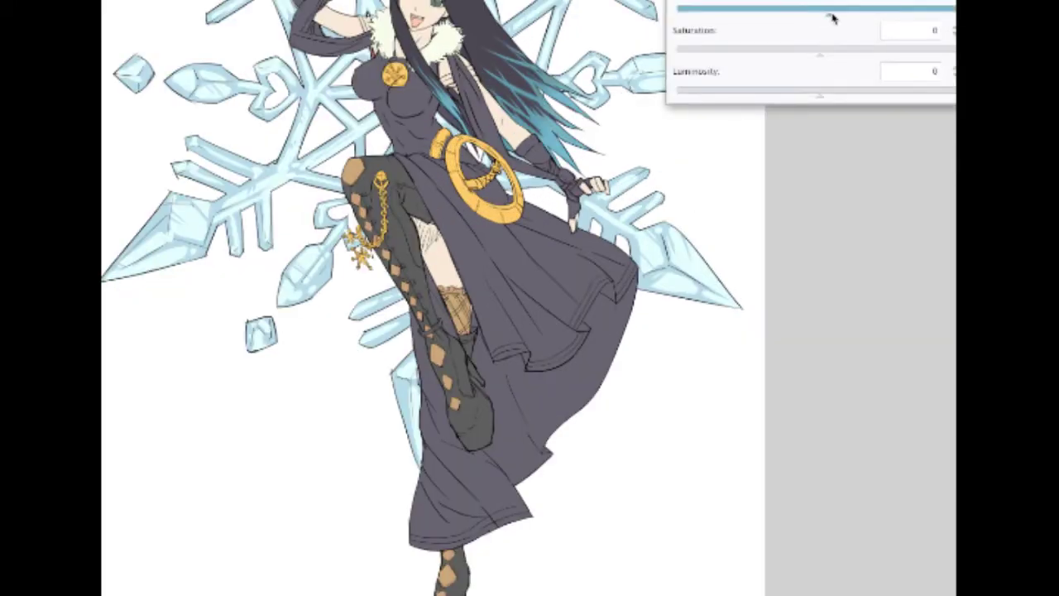
{"action": "left_click_drag", "start_coordinate": [823, 55], "coordinate": [905, 50]}
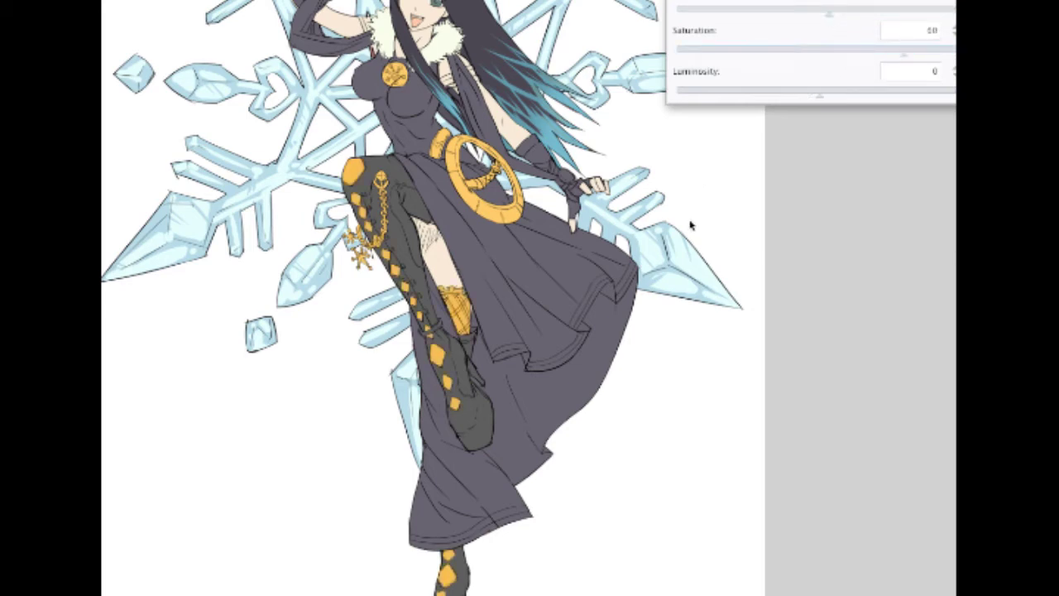
{"action": "scroll", "coordinate": [692, 222], "scroll_direction": "down", "scroll_amount": 2}
{"action": "scroll", "coordinate": [697, 228], "scroll_direction": "up", "scroll_amount": 2}
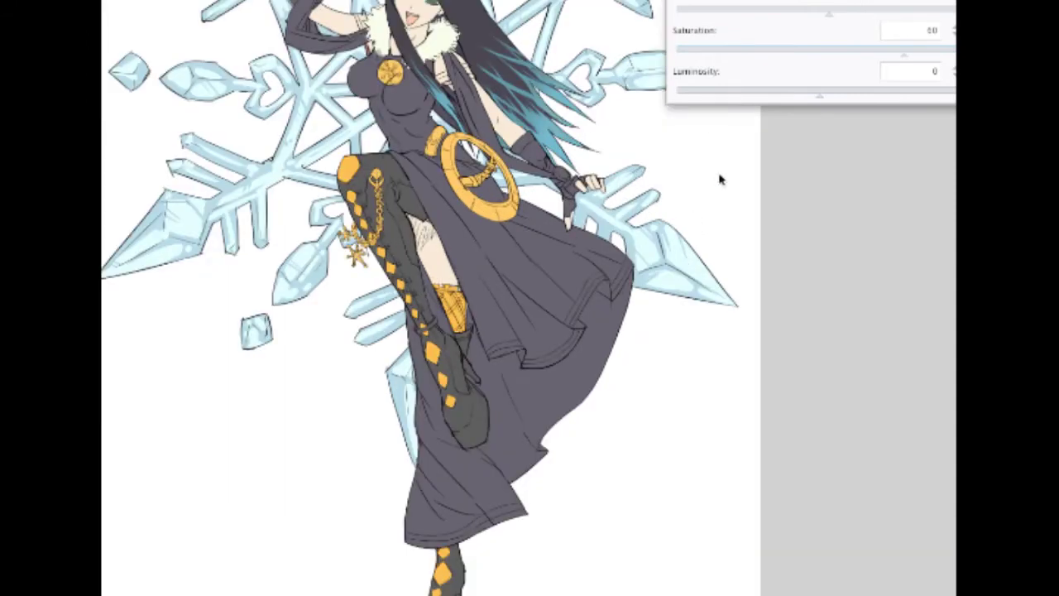
Step: Set the cut-outs and stocking to saturation 14 and luminosity 11, and bring the hue back toward copper orange
{"action": "left_click_drag", "start_coordinate": [847, 48], "coordinate": [833, 56]}
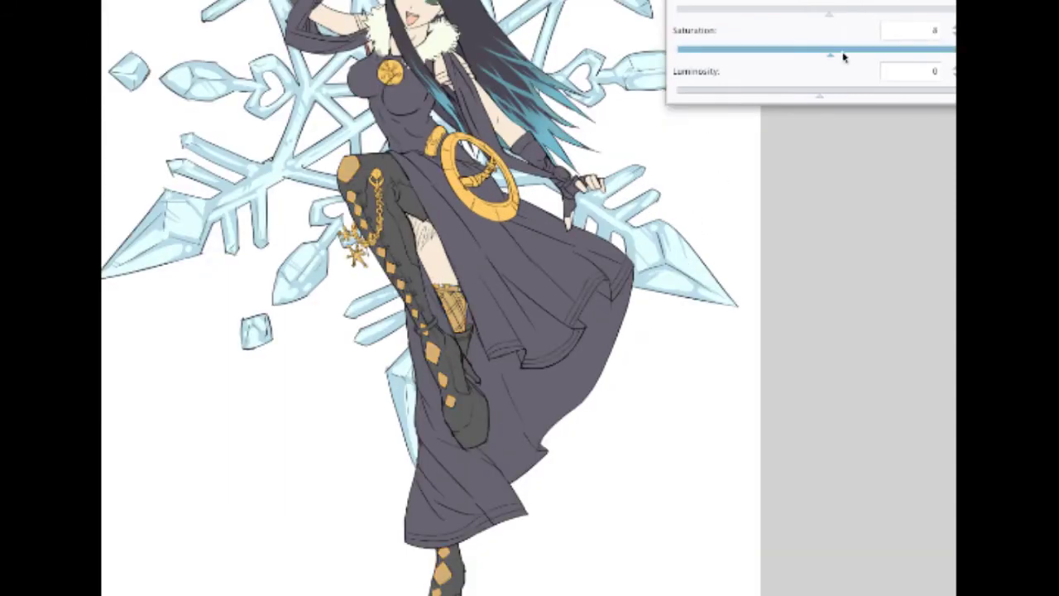
{"action": "left_click_drag", "start_coordinate": [819, 97], "coordinate": [837, 93]}
{"action": "left_click_drag", "start_coordinate": [833, 23], "coordinate": [824, 20]}
{"action": "mouse_move", "coordinate": [822, 18]}
{"action": "left_mouse_down"}
{"action": "mouse_move", "coordinate": [846, 14]}
{"action": "mouse_move", "coordinate": [825, 23]}
{"action": "left_mouse_up"}
{"action": "left_click", "coordinate": [831, 21]}
{"action": "left_click", "coordinate": [823, 18]}
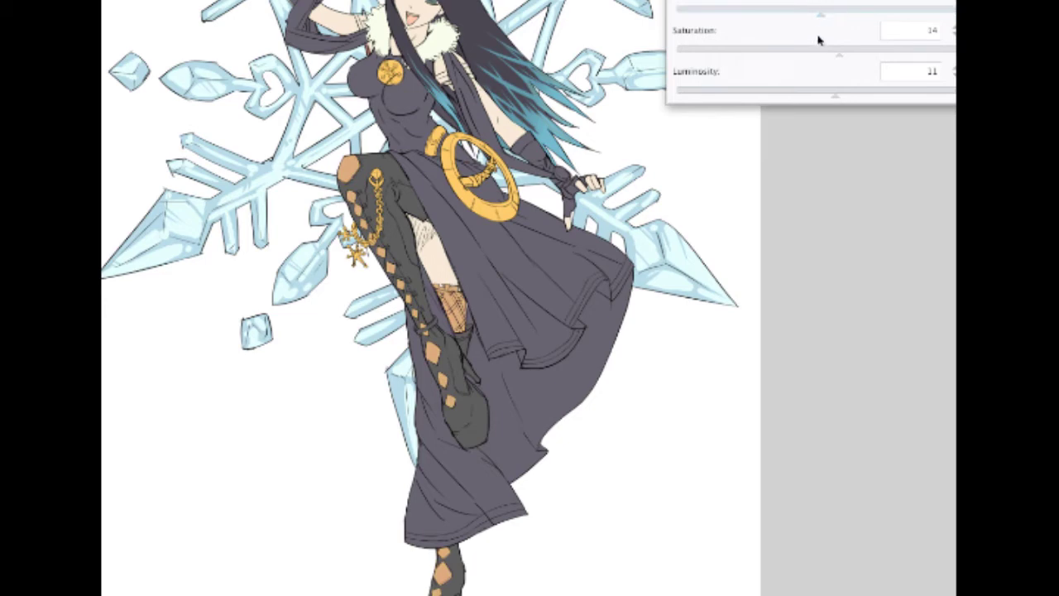
{"action": "scroll", "coordinate": [695, 248], "scroll_direction": "down", "scroll_amount": 2}
{"action": "scroll", "coordinate": [695, 249], "scroll_direction": "up", "scroll_amount": 3}
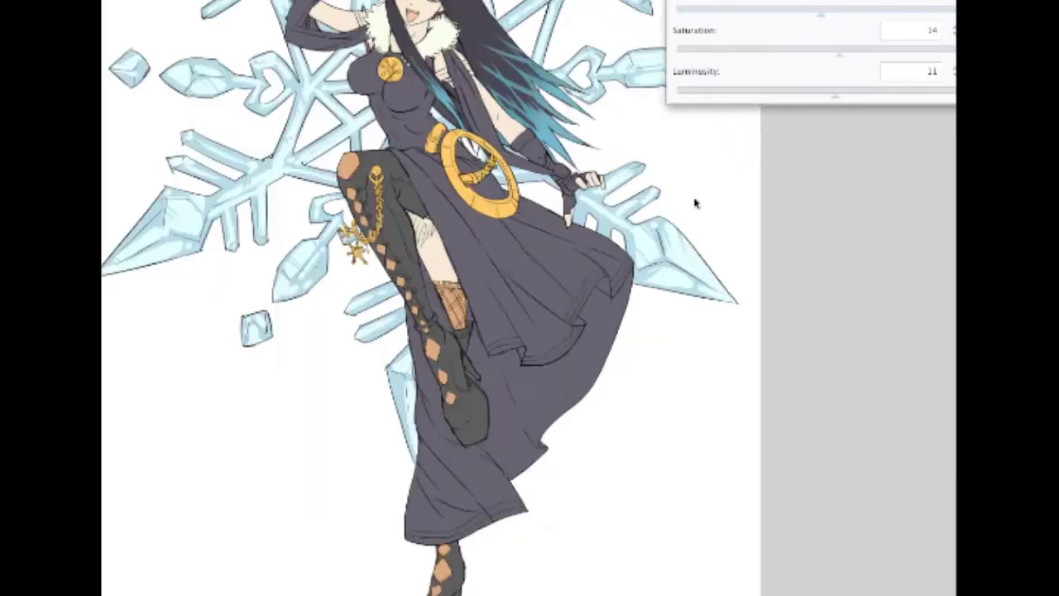
Step: Set luminosity to 4, reduce the saturation of the cut-outs and stocking, and apply the correction
{"action": "left_click_drag", "start_coordinate": [830, 93], "coordinate": [823, 95]}
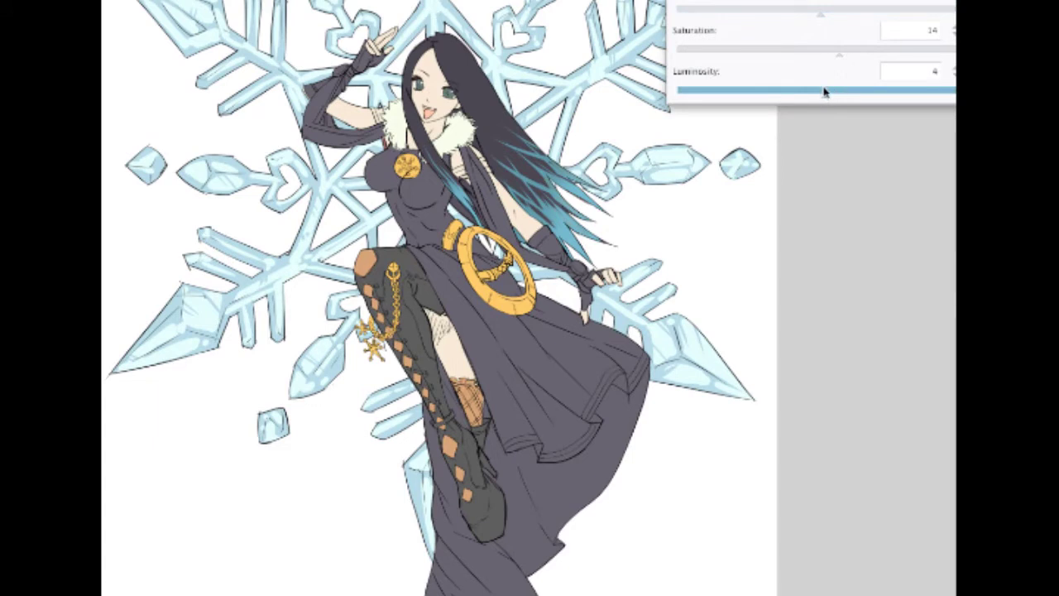
{"action": "mouse_move", "coordinate": [839, 55]}
{"action": "left_mouse_down"}
{"action": "mouse_move", "coordinate": [790, 60]}
{"action": "mouse_move", "coordinate": [862, 50]}
{"action": "mouse_move", "coordinate": [821, 50]}
{"action": "left_mouse_up"}
{"action": "left_click", "coordinate": [956, 3]}
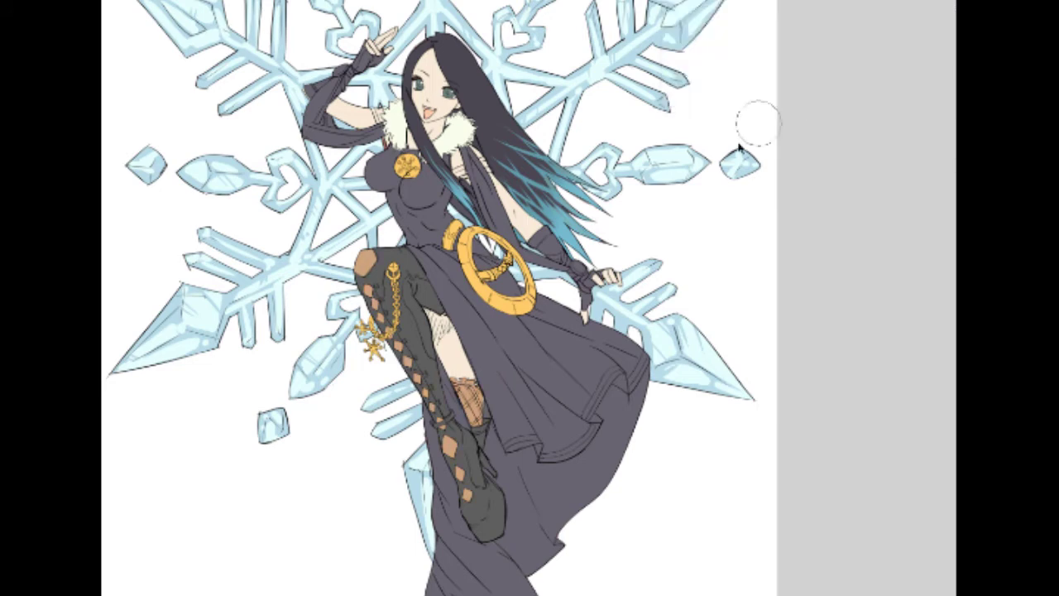
Step: Fill the hem bands along the folds of the front skirt panel with golden yellow
{"action": "scroll", "coordinate": [737, 166], "scroll_direction": "down", "scroll_amount": 3}
{"action": "scroll", "coordinate": [726, 230], "scroll_direction": "up", "scroll_amount": 3}
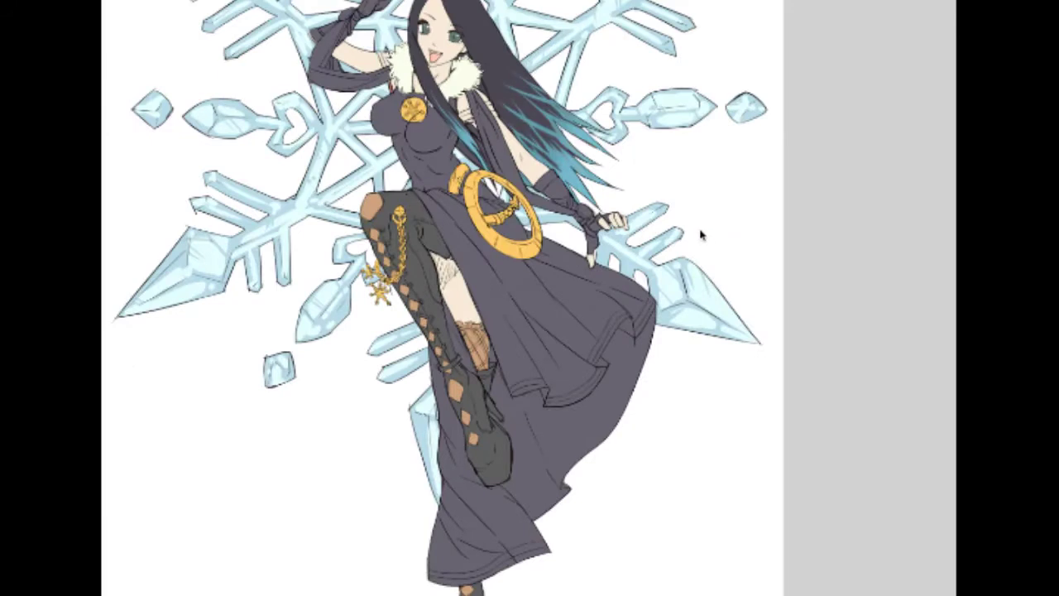
{"action": "scroll", "coordinate": [705, 249], "scroll_direction": "up", "scroll_amount": 1}
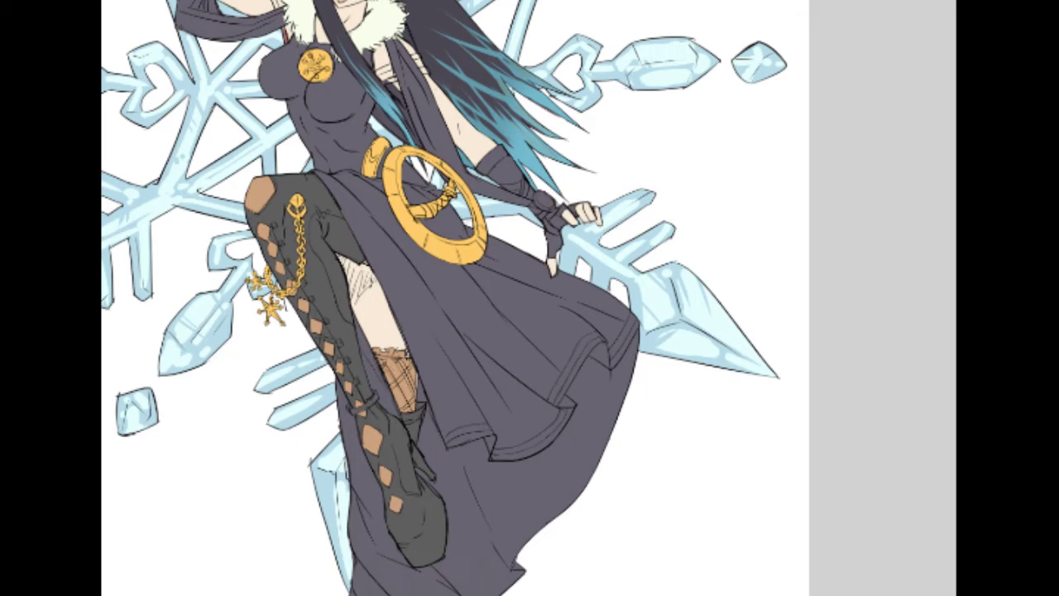
{"action": "scroll", "coordinate": [404, 361], "scroll_direction": "up", "scroll_amount": 2}
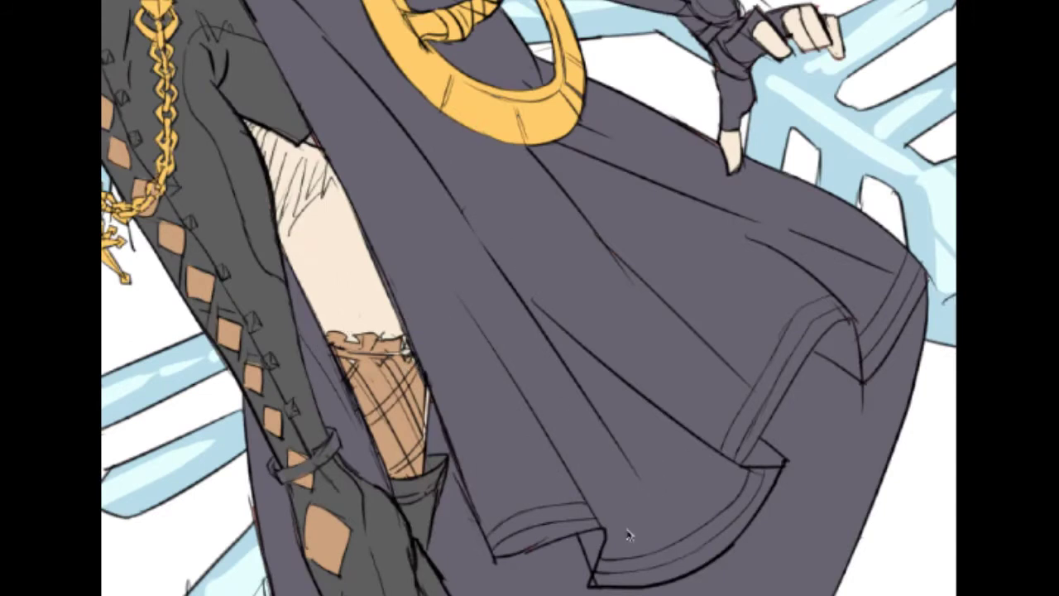
{"action": "left_click", "coordinate": [589, 514]}
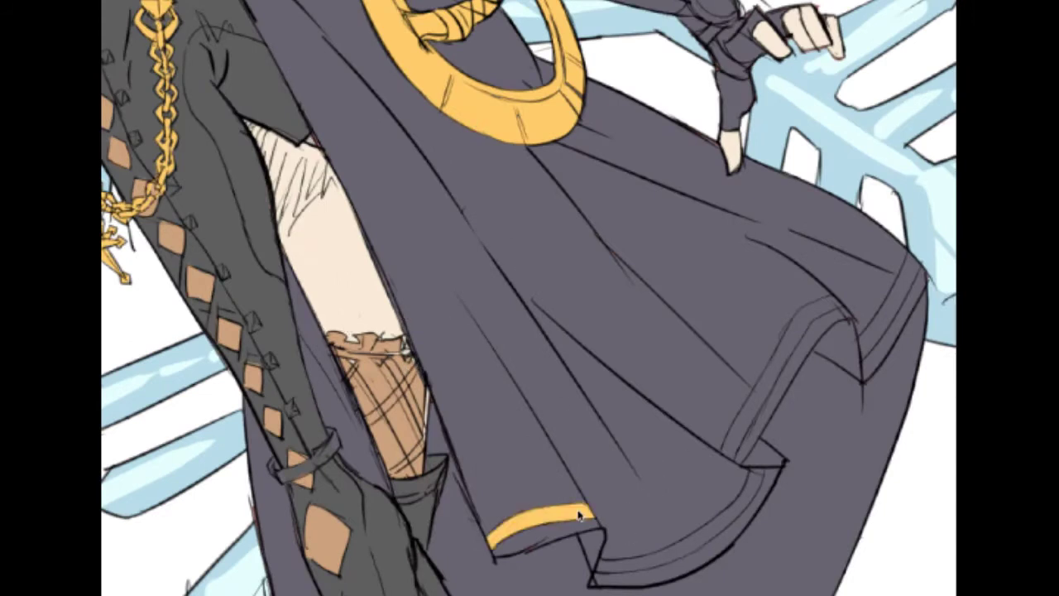
{"action": "left_click", "coordinate": [638, 567]}
{"action": "left_click", "coordinate": [755, 397]}
{"action": "left_click", "coordinate": [890, 313]}
Step: Fill the hem band at the lowest edge of the long back skirt with golden yellow
{"action": "scroll", "coordinate": [837, 282], "scroll_direction": "down", "scroll_amount": 2}
{"action": "left_click_drag", "start_coordinate": [639, 399], "coordinate": [673, 508]}
{"action": "scroll", "coordinate": [673, 513], "scroll_direction": "up", "scroll_amount": 2}
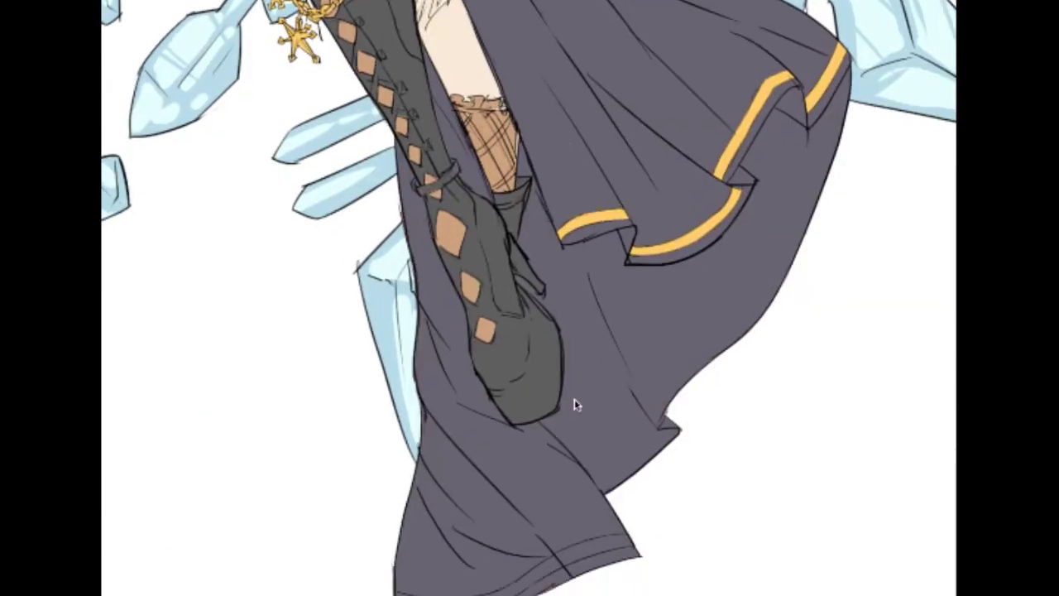
{"action": "left_click", "coordinate": [591, 548]}
{"action": "left_click", "coordinate": [539, 583]}
{"action": "left_click", "coordinate": [502, 590]}
{"action": "scroll", "coordinate": [524, 470], "scroll_direction": "down", "scroll_amount": 3}
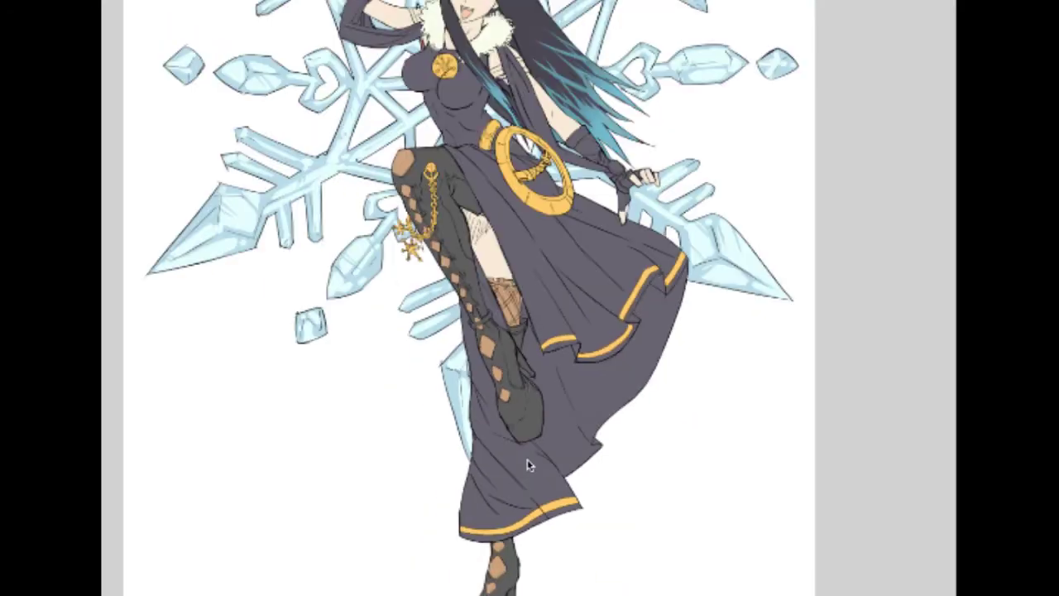
{"action": "scroll", "coordinate": [538, 356], "scroll_direction": "up", "scroll_amount": 2}
{"action": "scroll", "coordinate": [528, 417], "scroll_direction": "down", "scroll_amount": 2}
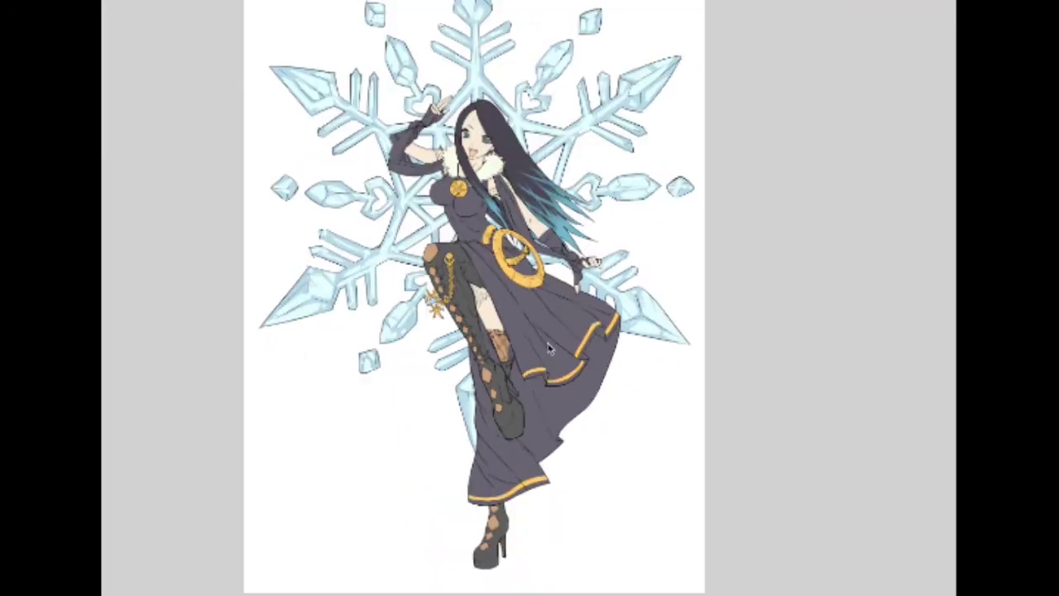
Step: Reduce the brush size and try a golden yellow dab on the uppermost stud of the raised boot
{"action": "scroll", "coordinate": [562, 312], "scroll_direction": "up", "scroll_amount": 1}
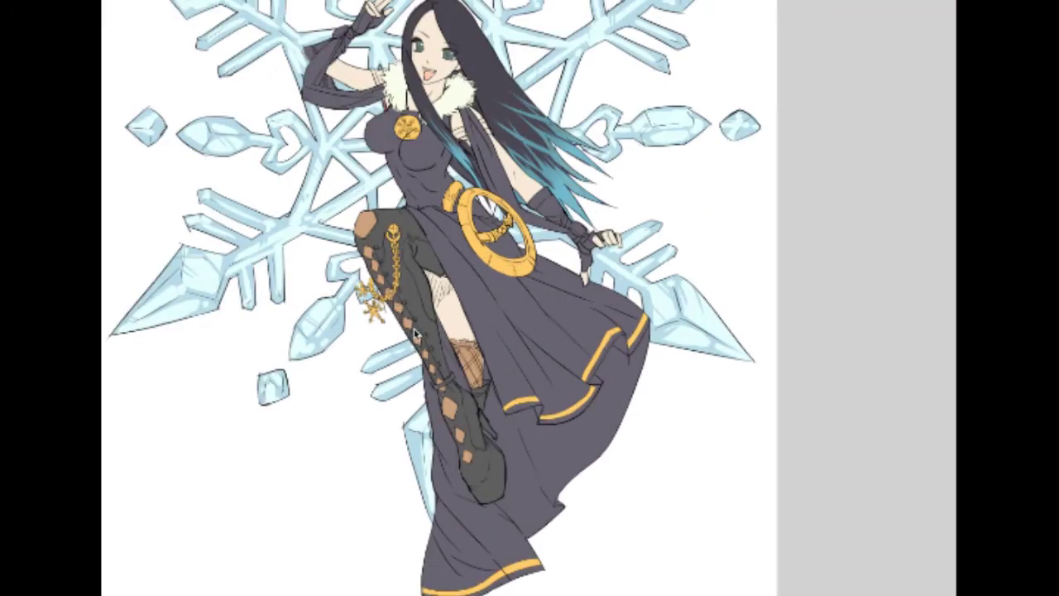
{"action": "scroll", "coordinate": [416, 335], "scroll_direction": "up", "scroll_amount": 2}
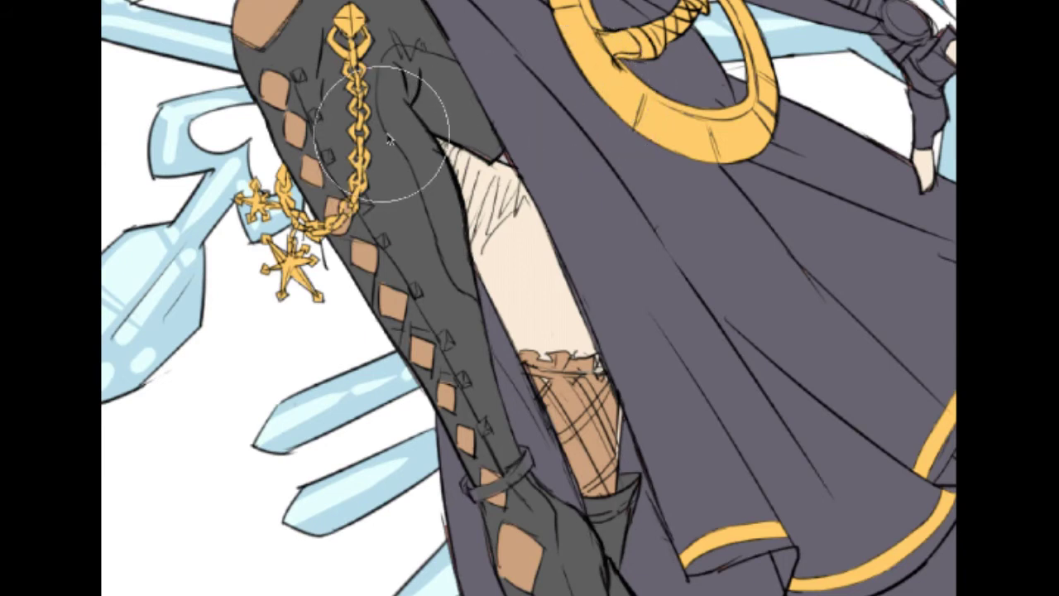
{"action": "key", "text": "bracketleft"}
{"action": "key", "text": "bracketleft"}
{"action": "key", "text": "bracketleft"}
{"action": "key", "text": "bracketleft"}
{"action": "key", "text": "bracketleft"}
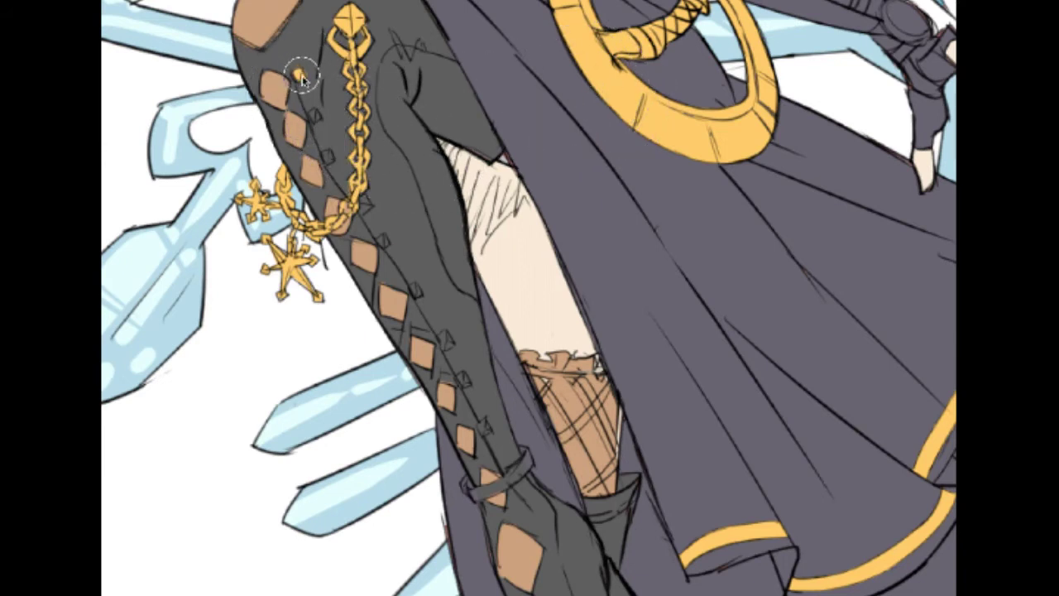
{"action": "key", "text": "ctrl+z"}
{"action": "scroll", "coordinate": [305, 85], "scroll_direction": "up", "scroll_amount": 5}
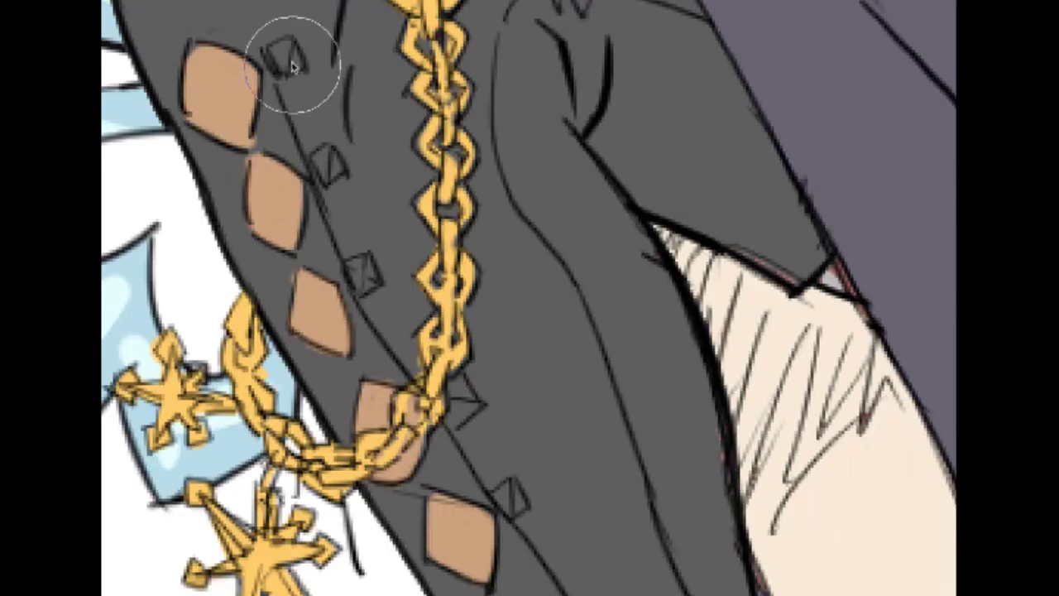
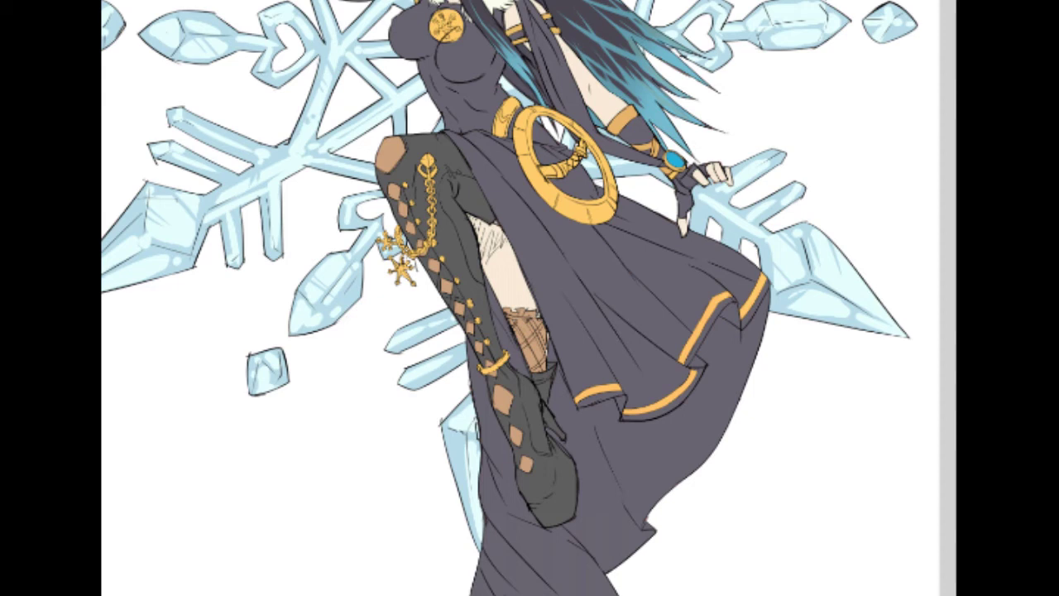
Step: Try light grey strokes on the golden ring at the hip and compare them with the whole outfit
{"action": "key", "text": "ctrl+z"}
{"action": "key", "text": "ctrl+y"}
{"action": "key", "text": "ctrl+z"}
{"action": "mouse_move", "coordinate": [546, 167]}
{"action": "left_mouse_down"}
{"action": "mouse_move", "coordinate": [568, 163]}
{"action": "mouse_move", "coordinate": [581, 143]}
{"action": "mouse_move", "coordinate": [587, 204]}
{"action": "left_mouse_up"}
{"action": "scroll", "coordinate": [582, 143], "scroll_direction": "down", "scroll_amount": 2}
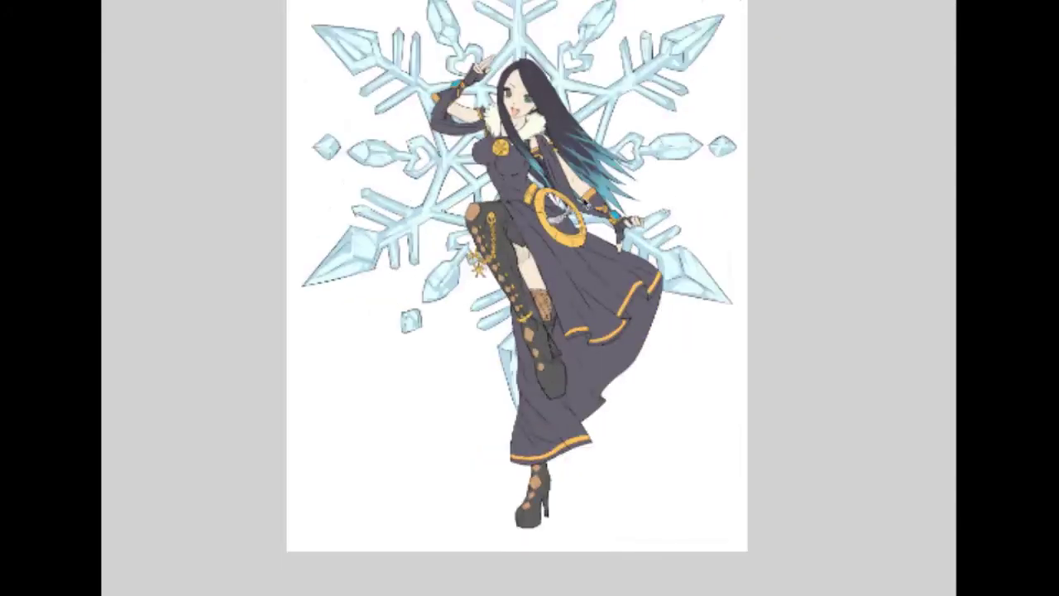
{"action": "scroll", "coordinate": [588, 204], "scroll_direction": "up", "scroll_amount": 1}
{"action": "scroll", "coordinate": [584, 203], "scroll_direction": "up", "scroll_amount": 2}
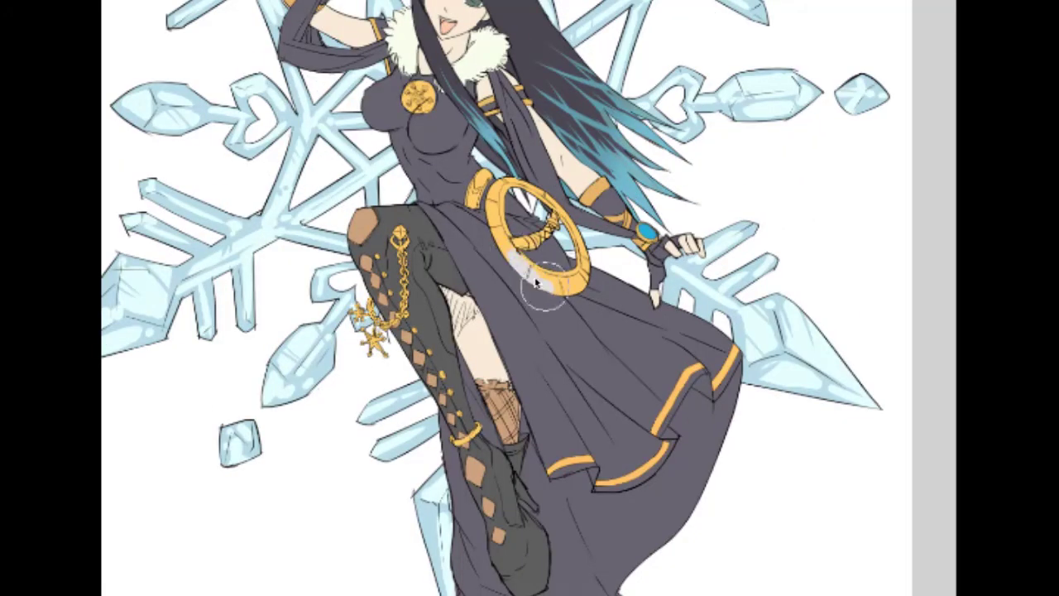
Step: Brush light grey over the wrapped handle inside the golden ring
{"action": "scroll", "coordinate": [547, 244], "scroll_direction": "up", "scroll_amount": 2}
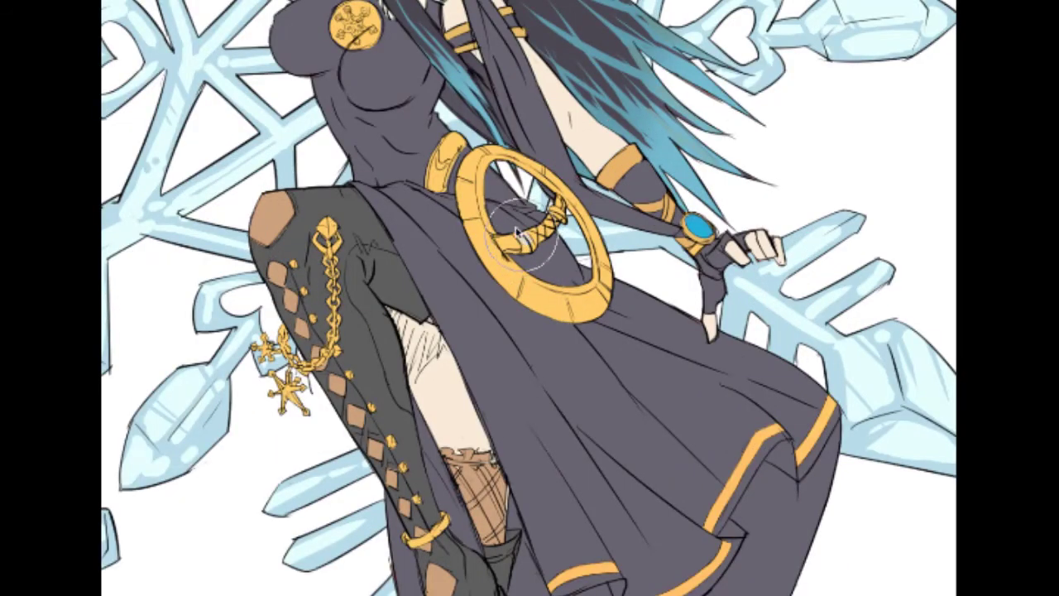
{"action": "mouse_move", "coordinate": [521, 241]}
{"action": "left_mouse_down"}
{"action": "mouse_move", "coordinate": [549, 240]}
{"action": "mouse_move", "coordinate": [536, 219]}
{"action": "mouse_move", "coordinate": [553, 225]}
{"action": "mouse_move", "coordinate": [552, 203]}
{"action": "mouse_move", "coordinate": [557, 219]}
{"action": "mouse_move", "coordinate": [551, 205]}
{"action": "mouse_move", "coordinate": [543, 240]}
{"action": "mouse_move", "coordinate": [521, 256]}
{"action": "mouse_move", "coordinate": [518, 245]}
{"action": "mouse_move", "coordinate": [552, 212]}
{"action": "left_mouse_up"}
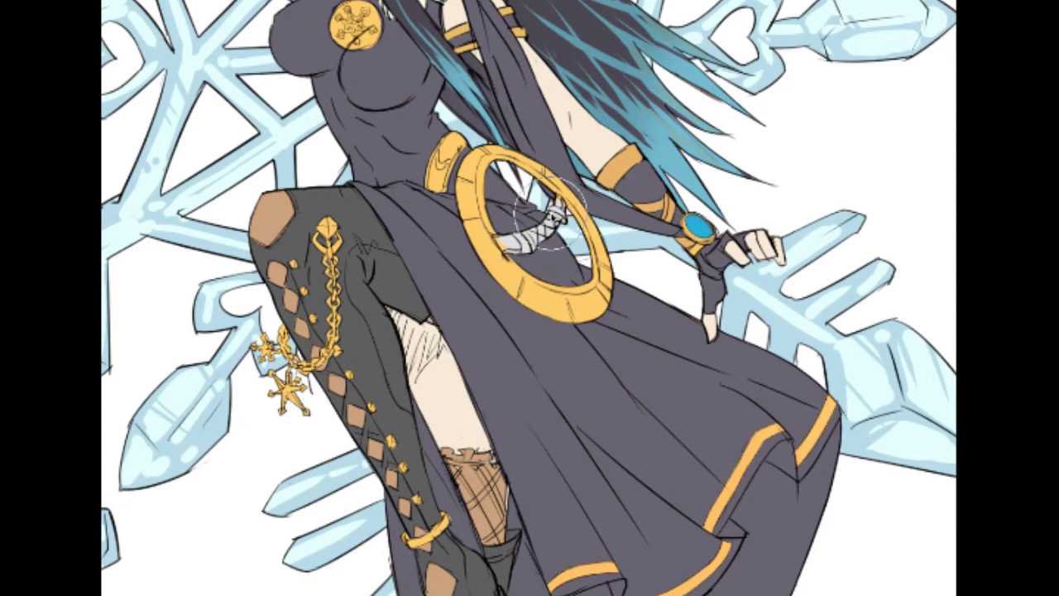
{"action": "scroll", "coordinate": [562, 219], "scroll_direction": "down", "scroll_amount": 3}
{"action": "scroll", "coordinate": [587, 200], "scroll_direction": "down", "scroll_amount": 2}
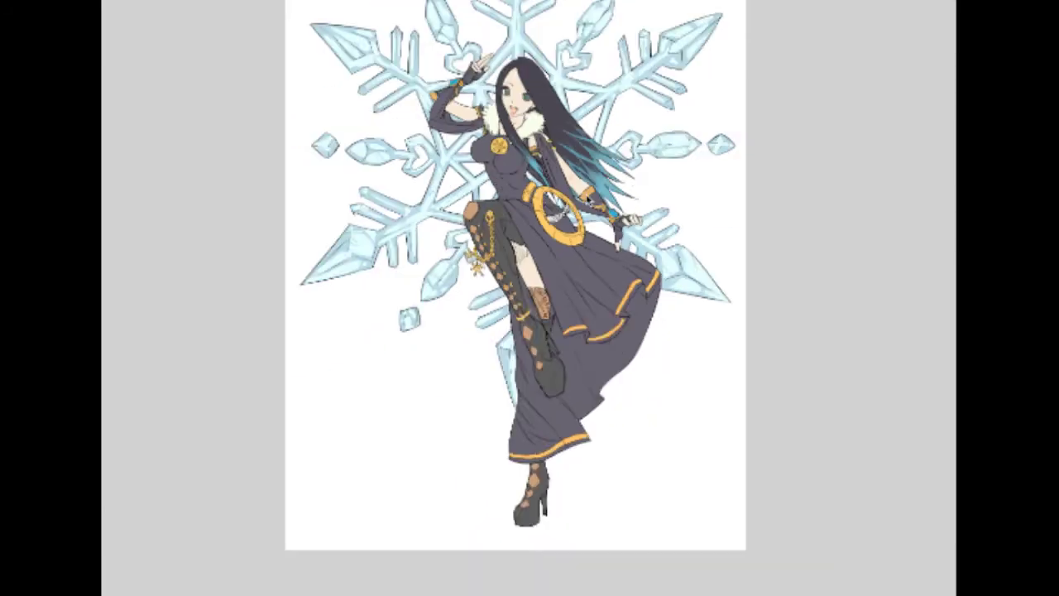
Step: Recolour the whole golden ring around the wrapped handle in light grey
{"action": "scroll", "coordinate": [594, 196], "scroll_direction": "up", "scroll_amount": 4}
{"action": "scroll", "coordinate": [553, 257], "scroll_direction": "up", "scroll_amount": 2}
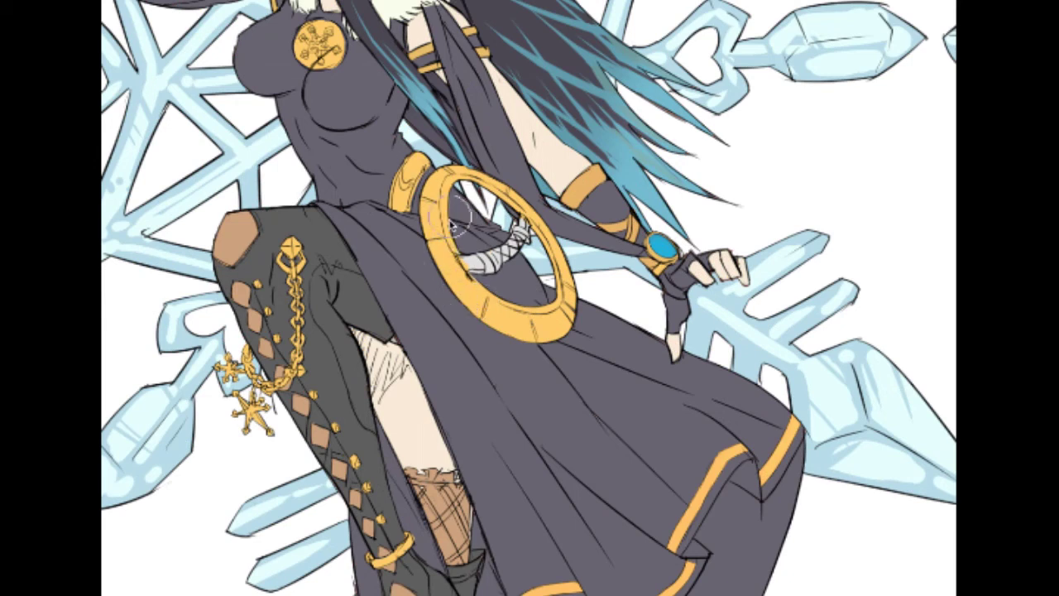
{"action": "mouse_move", "coordinate": [457, 175]}
{"action": "left_mouse_down"}
{"action": "mouse_move", "coordinate": [444, 225]}
{"action": "mouse_move", "coordinate": [447, 273]}
{"action": "mouse_move", "coordinate": [462, 266]}
{"action": "mouse_move", "coordinate": [450, 265]}
{"action": "mouse_move", "coordinate": [434, 206]}
{"action": "mouse_move", "coordinate": [447, 175]}
{"action": "mouse_move", "coordinate": [474, 167]}
{"action": "mouse_move", "coordinate": [507, 192]}
{"action": "mouse_move", "coordinate": [540, 246]}
{"action": "mouse_move", "coordinate": [552, 306]}
{"action": "mouse_move", "coordinate": [511, 321]}
{"action": "mouse_move", "coordinate": [454, 253]}
{"action": "left_mouse_up"}
{"action": "mouse_move", "coordinate": [586, 304]}
{"action": "left_mouse_down"}
{"action": "mouse_move", "coordinate": [539, 256]}
{"action": "mouse_move", "coordinate": [566, 318]}
{"action": "mouse_move", "coordinate": [556, 344]}
{"action": "mouse_move", "coordinate": [530, 299]}
{"action": "left_mouse_up"}
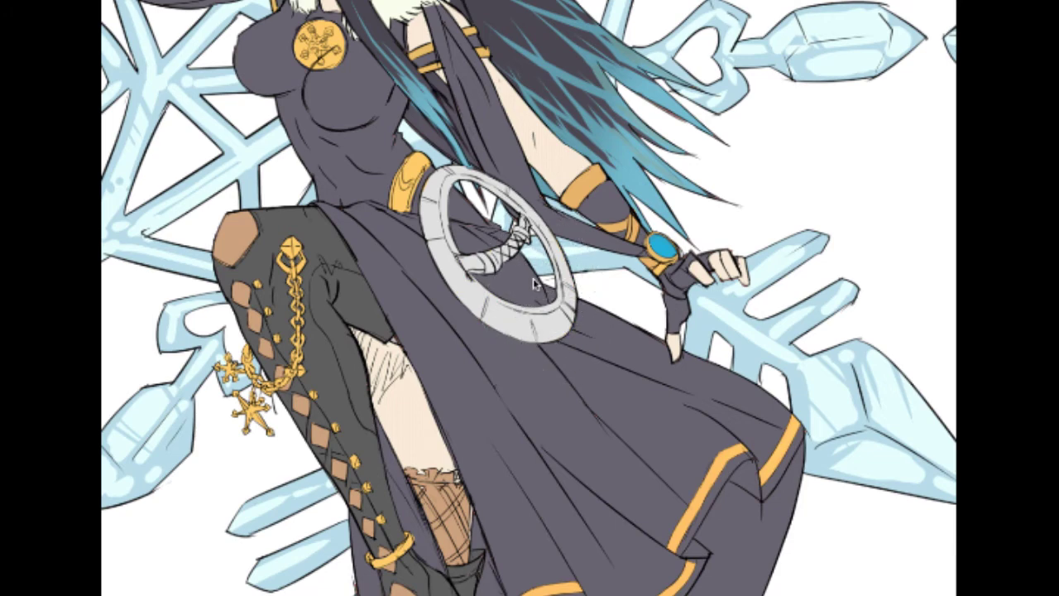
Step: Try a golden brown on the wrapped handle inside the grey ring and judge it against the whole outfit
{"action": "scroll", "coordinate": [531, 300], "scroll_direction": "down", "scroll_amount": 2}
{"action": "scroll", "coordinate": [540, 252], "scroll_direction": "up", "scroll_amount": 1}
{"action": "scroll", "coordinate": [540, 252], "scroll_direction": "up", "scroll_amount": 1}
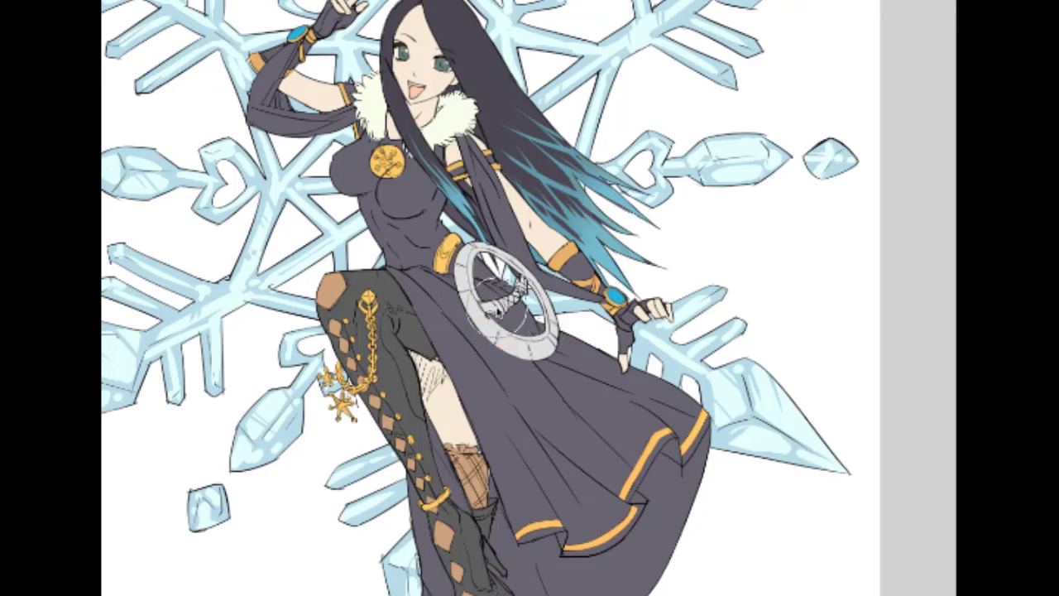
{"action": "mouse_move", "coordinate": [497, 310]}
{"action": "left_mouse_down"}
{"action": "mouse_move", "coordinate": [504, 294]}
{"action": "mouse_move", "coordinate": [520, 304]}
{"action": "left_mouse_up"}
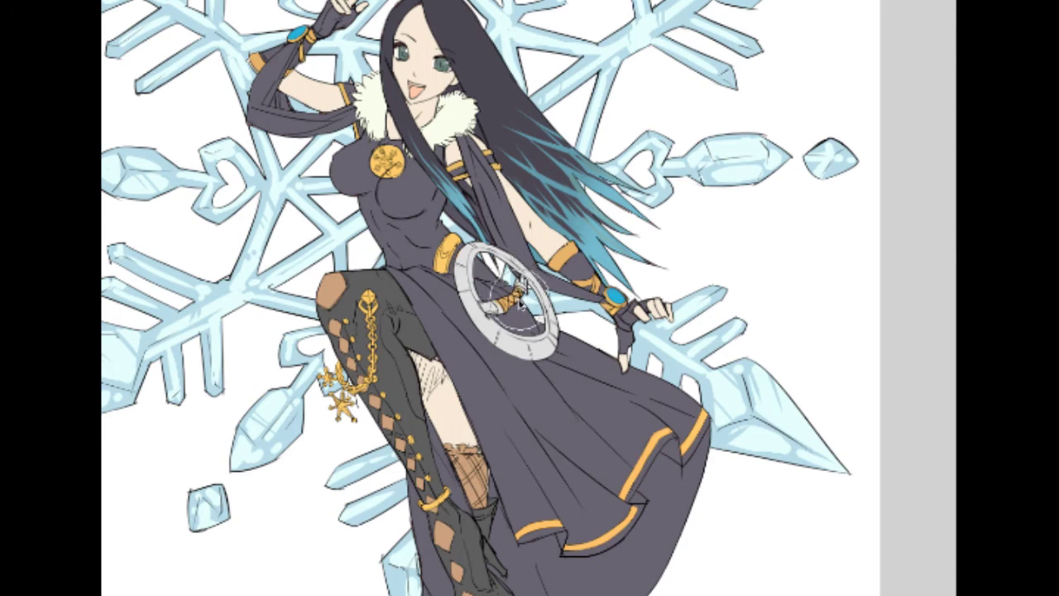
{"action": "scroll", "coordinate": [520, 302], "scroll_direction": "down", "scroll_amount": 3}
{"action": "scroll", "coordinate": [566, 335], "scroll_direction": "up", "scroll_amount": 3}
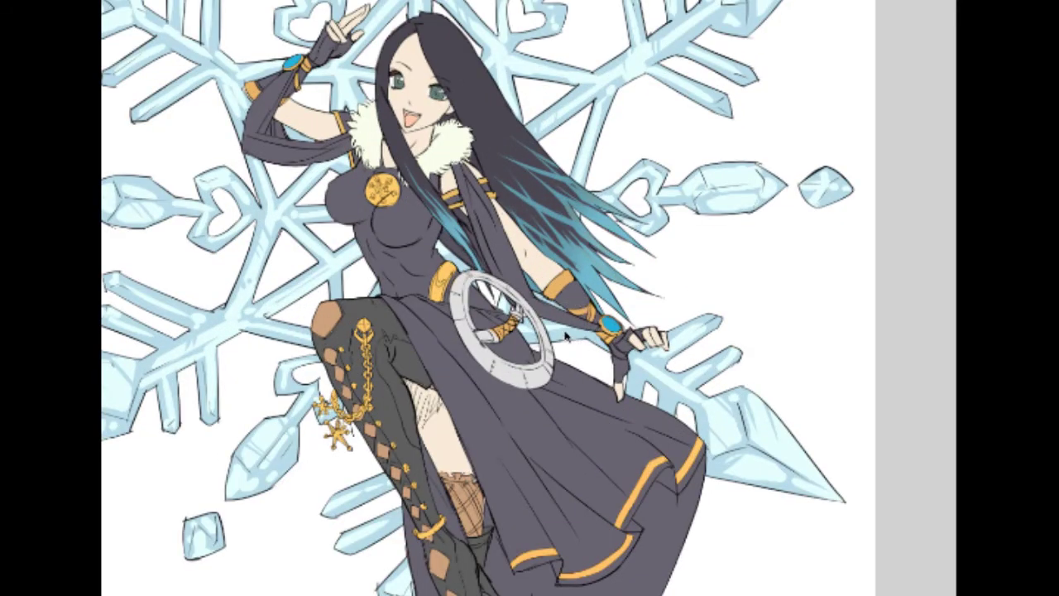
Step: Try light blue on the ring and its handle, then undo the colour tests back to the all-grey ring
{"action": "mouse_move", "coordinate": [507, 382]}
{"action": "left_mouse_down"}
{"action": "mouse_move", "coordinate": [468, 356]}
{"action": "mouse_move", "coordinate": [473, 308]}
{"action": "mouse_move", "coordinate": [487, 364]}
{"action": "mouse_move", "coordinate": [523, 376]}
{"action": "mouse_move", "coordinate": [538, 315]}
{"action": "mouse_move", "coordinate": [550, 381]}
{"action": "mouse_move", "coordinate": [538, 393]}
{"action": "left_mouse_up"}
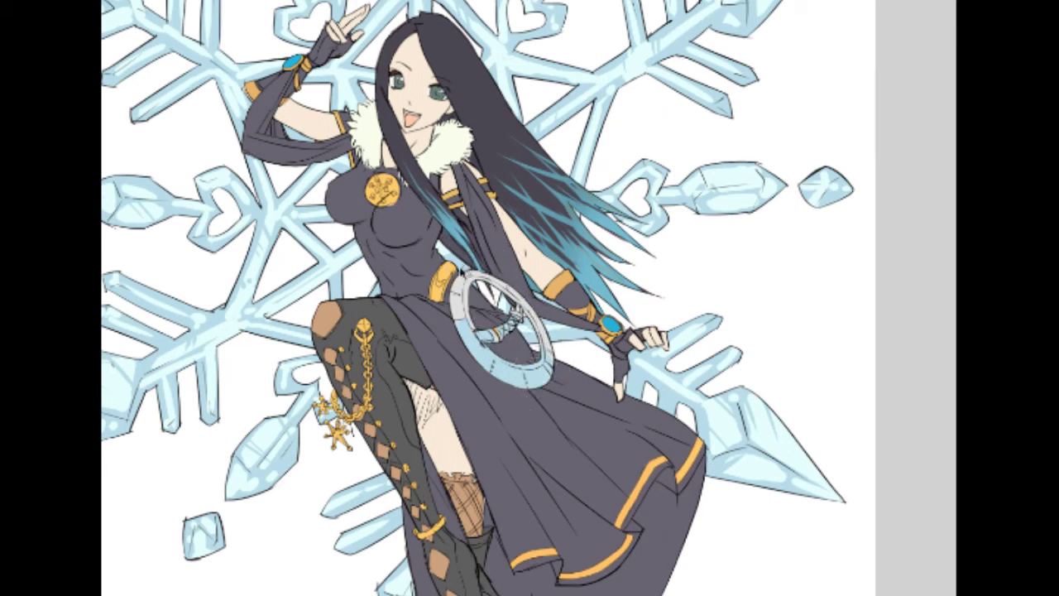
{"action": "mouse_move", "coordinate": [455, 276]}
{"action": "left_mouse_down"}
{"action": "mouse_move", "coordinate": [447, 327]}
{"action": "mouse_move", "coordinate": [542, 424]}
{"action": "mouse_move", "coordinate": [568, 331]}
{"action": "mouse_move", "coordinate": [509, 265]}
{"action": "left_mouse_up"}
{"action": "left_click_drag", "start_coordinate": [456, 230], "coordinate": [456, 231]}
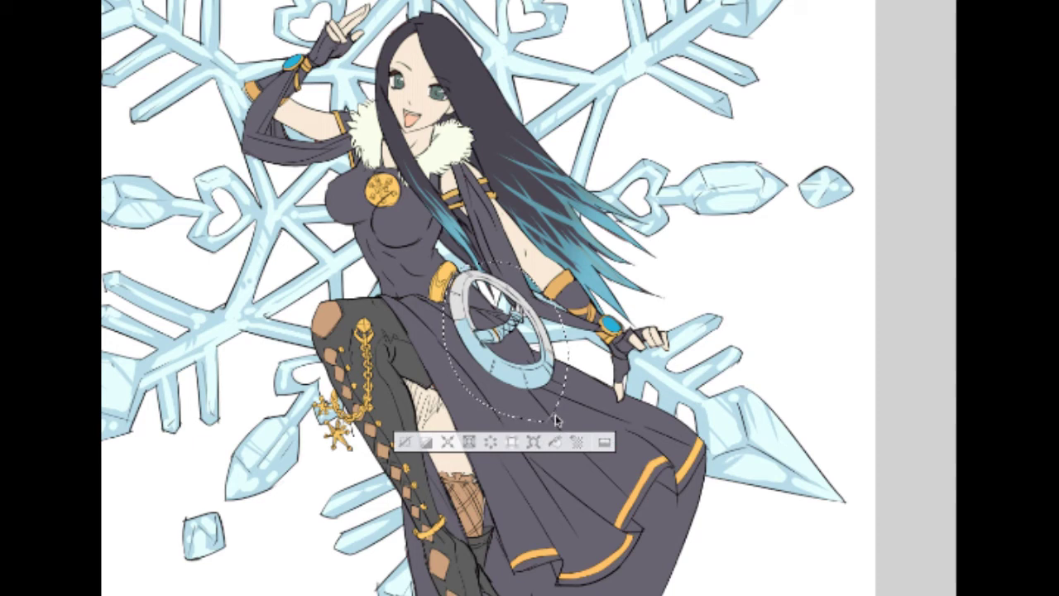
{"action": "key", "text": "ctrl+d"}
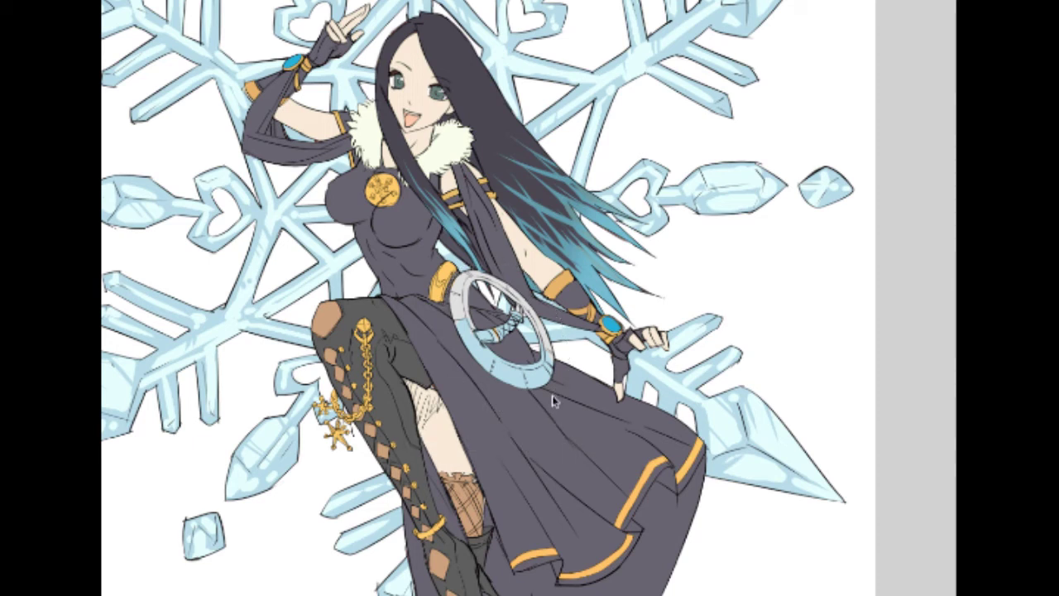
{"action": "key", "text": "ctrl+z"}
{"action": "key", "text": "ctrl+z"}
{"action": "key", "text": "ctrl+z"}
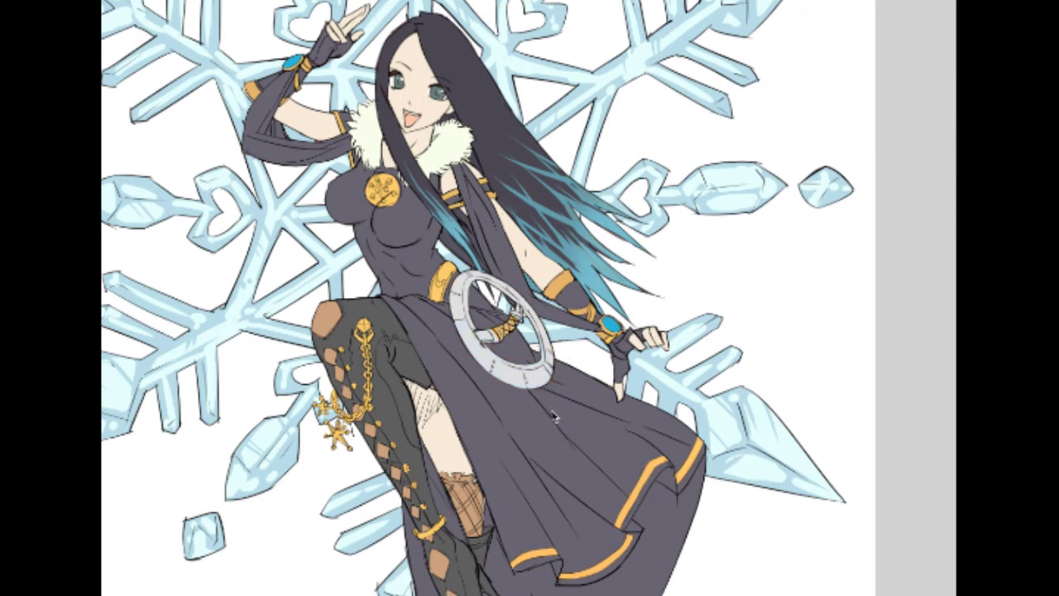
{"action": "key", "text": "ctrl+z"}
Step: Lasso the ring with its handle and tint it light blue by adjusting hue and luminosity, with saturation at 26
{"action": "left_click_drag", "start_coordinate": [575, 394], "coordinate": [559, 317]}
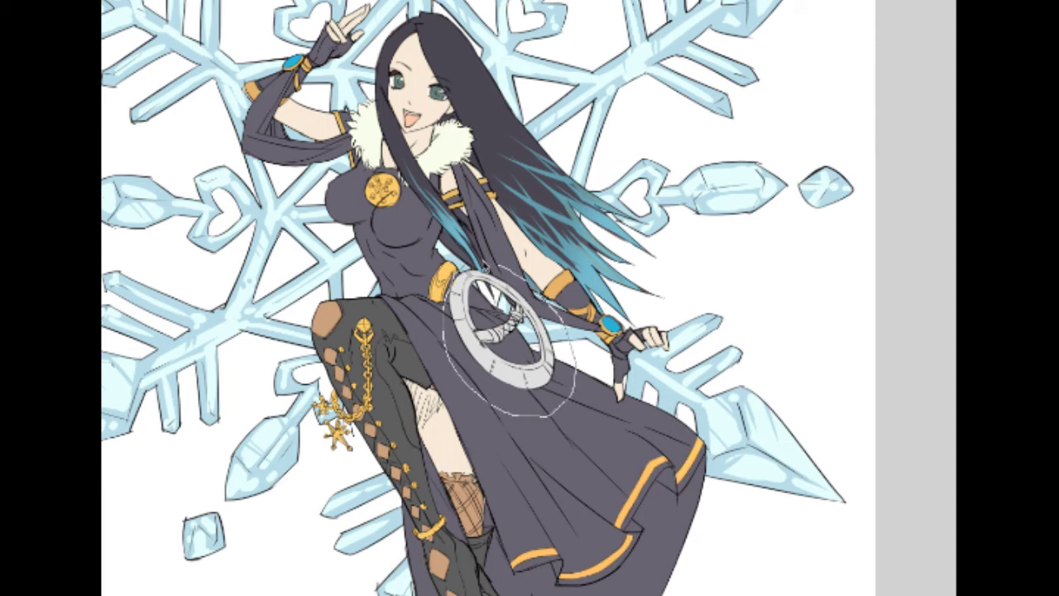
{"action": "left_click_drag", "start_coordinate": [501, 264], "coordinate": [468, 270]}
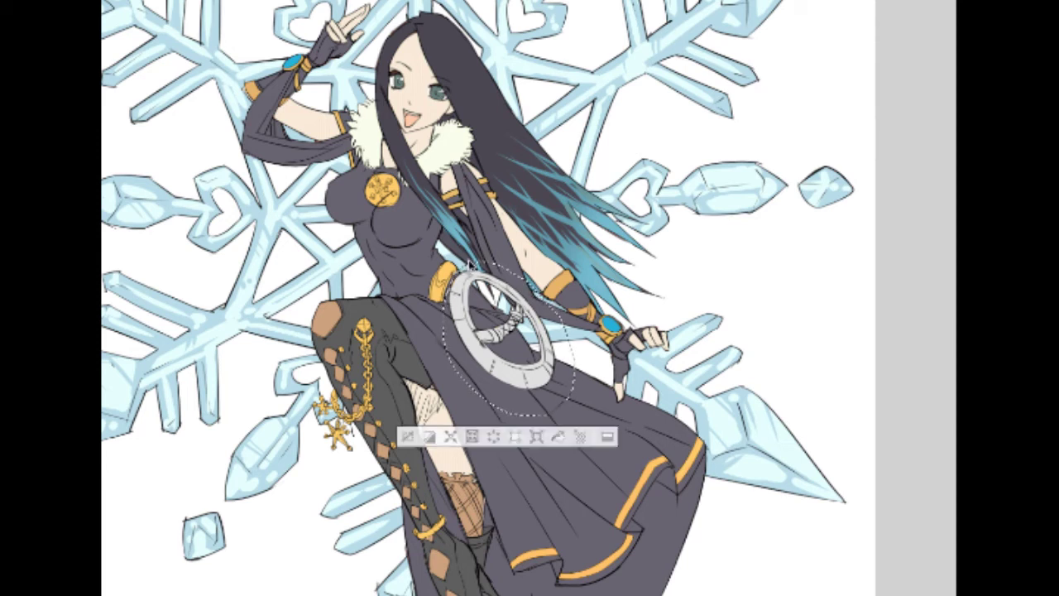
{"action": "key", "text": "ctrl+u"}
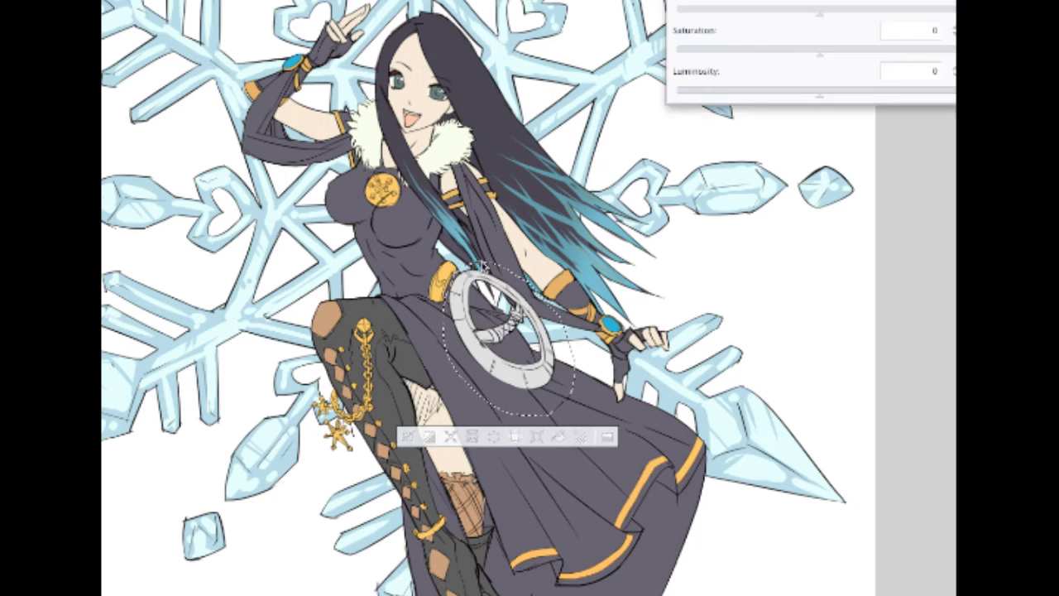
{"action": "left_click_drag", "start_coordinate": [838, 15], "coordinate": [863, 11]}
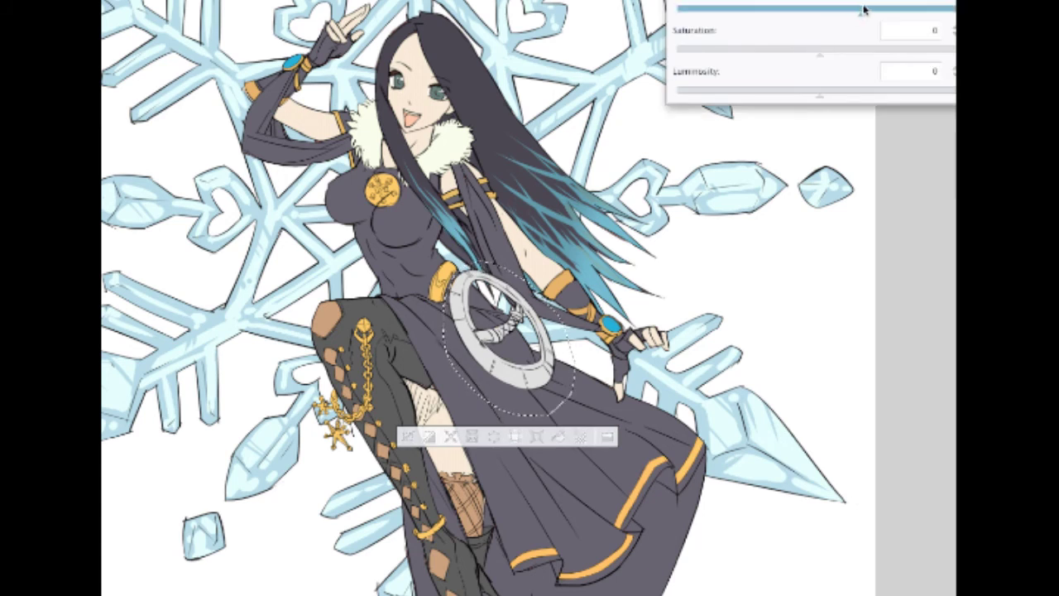
{"action": "left_click_drag", "start_coordinate": [851, 91], "coordinate": [797, 93]}
{"action": "left_click_drag", "start_coordinate": [820, 54], "coordinate": [862, 54]}
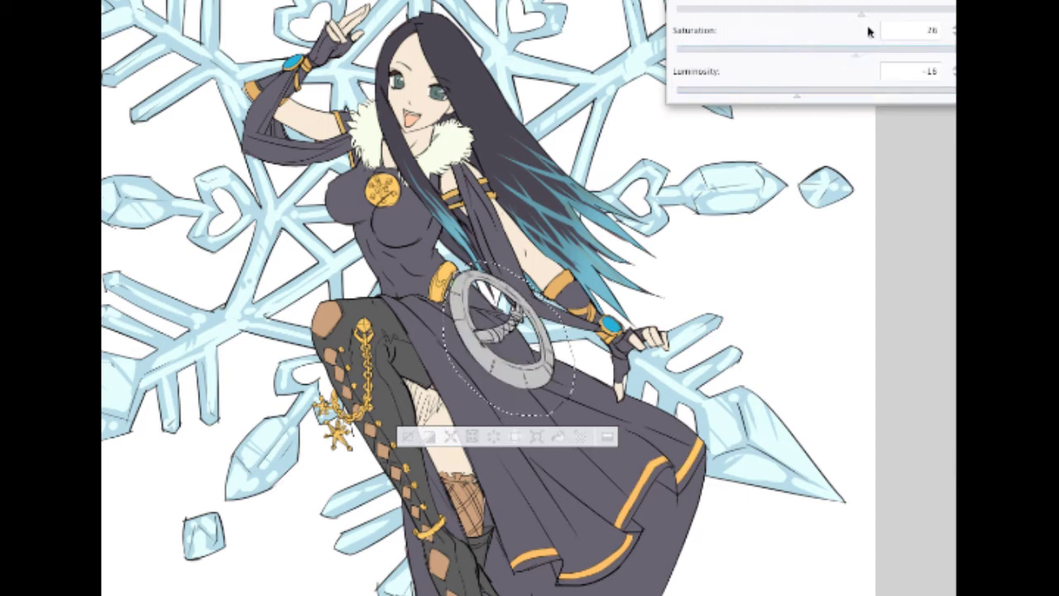
{"action": "left_click_drag", "start_coordinate": [865, 13], "coordinate": [793, 27]}
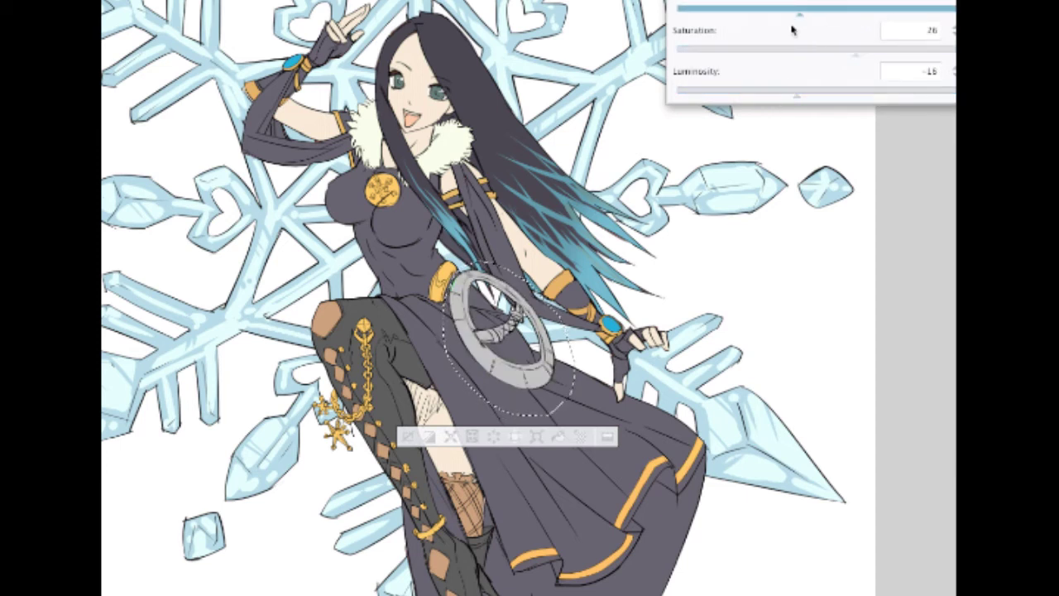
{"action": "left_click_drag", "start_coordinate": [797, 94], "coordinate": [874, 94]}
{"action": "key", "text": "Return"}
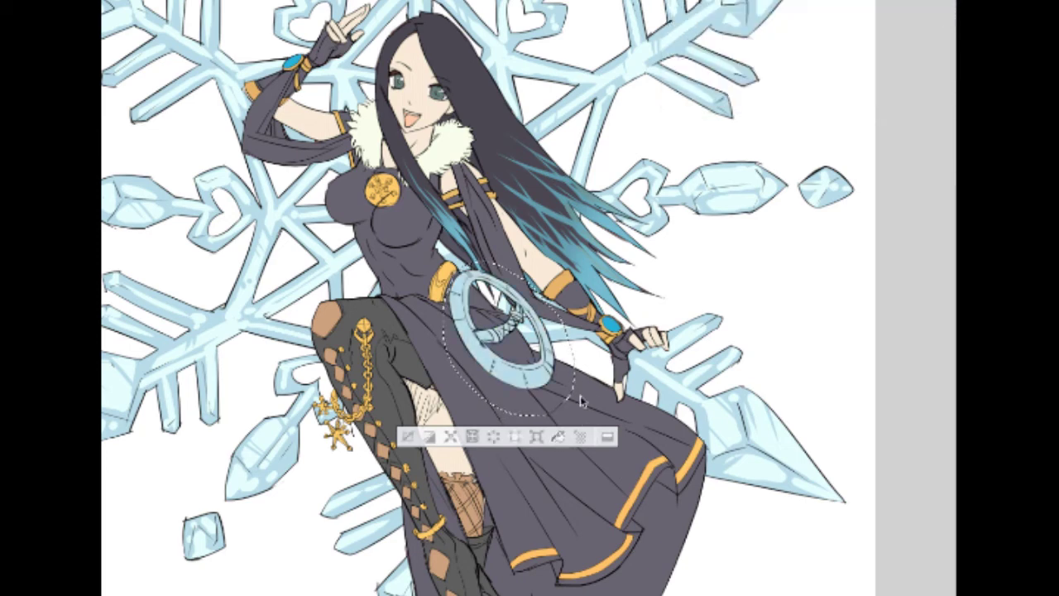
Step: Try other hues on the selected light blue ring with saturation -25 and luminosity 14, then discard the adjustment
{"action": "scroll", "coordinate": [614, 341], "scroll_direction": "down", "scroll_amount": 2}
{"action": "scroll", "coordinate": [611, 346], "scroll_direction": "down", "scroll_amount": 2}
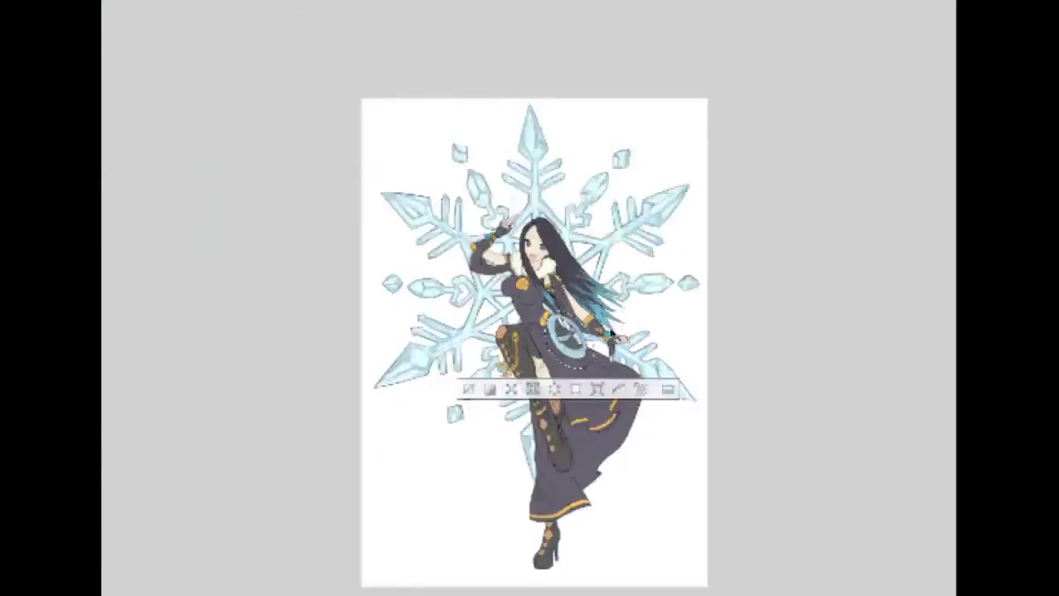
{"action": "scroll", "coordinate": [614, 337], "scroll_direction": "up", "scroll_amount": 2}
{"action": "key", "text": "ctrl+d"}
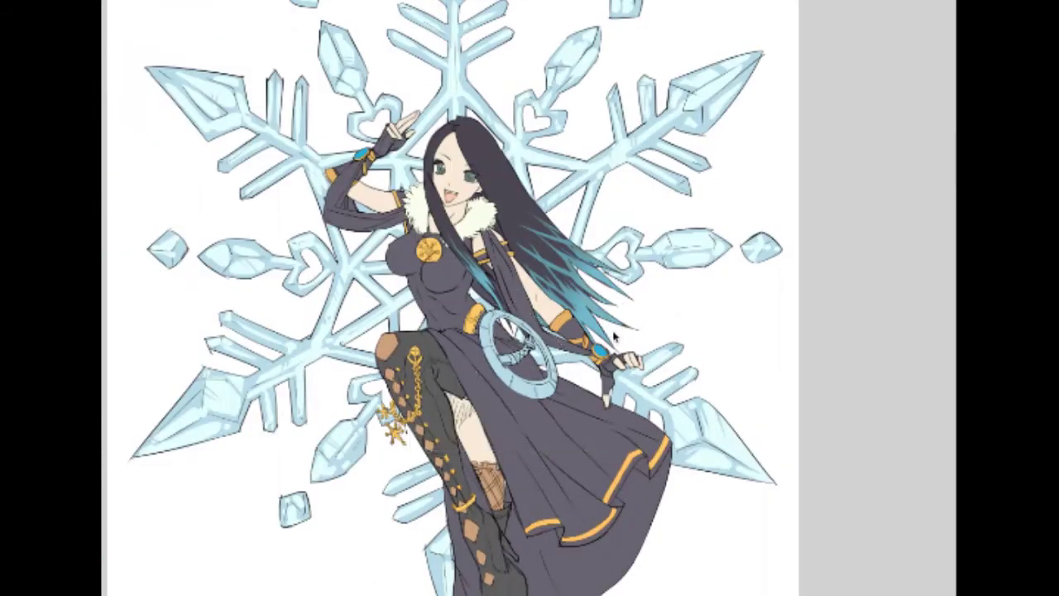
{"action": "key", "text": "ctrl+z"}
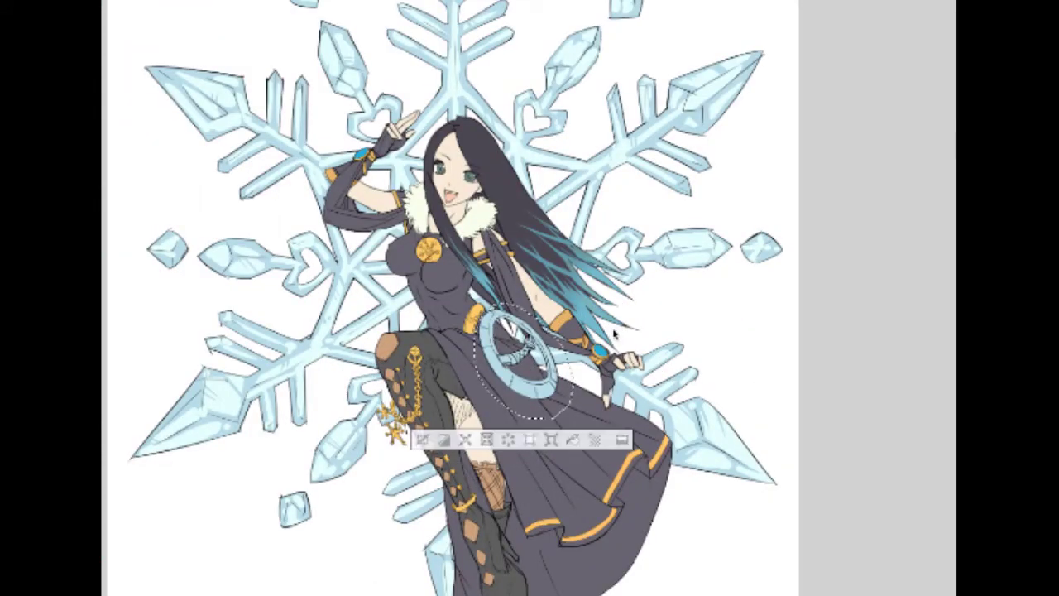
{"action": "key", "text": "ctrl+u"}
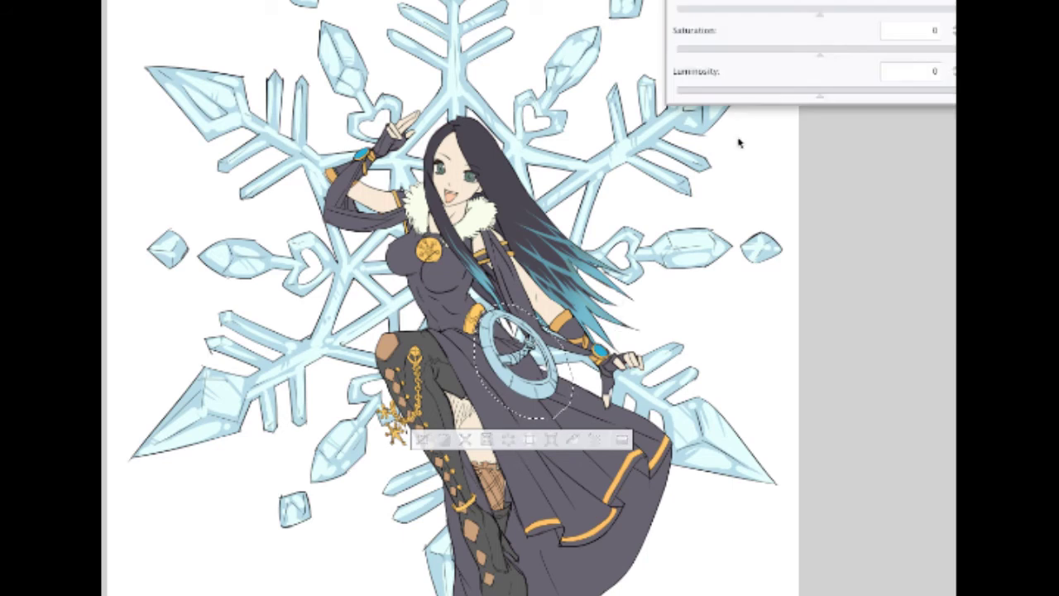
{"action": "left_click_drag", "start_coordinate": [821, 10], "coordinate": [870, 8]}
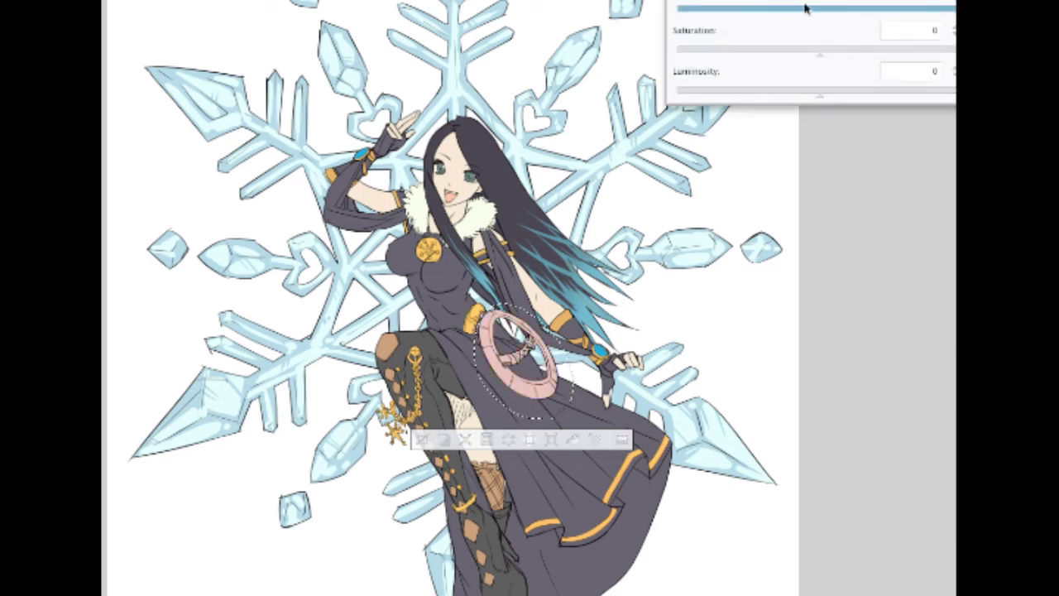
{"action": "mouse_move", "coordinate": [805, 8]}
{"action": "left_mouse_down"}
{"action": "mouse_move", "coordinate": [733, 28]}
{"action": "mouse_move", "coordinate": [718, 13]}
{"action": "mouse_move", "coordinate": [686, 10]}
{"action": "mouse_move", "coordinate": [809, 19]}
{"action": "left_mouse_up"}
{"action": "left_click_drag", "start_coordinate": [831, 94], "coordinate": [762, 106]}
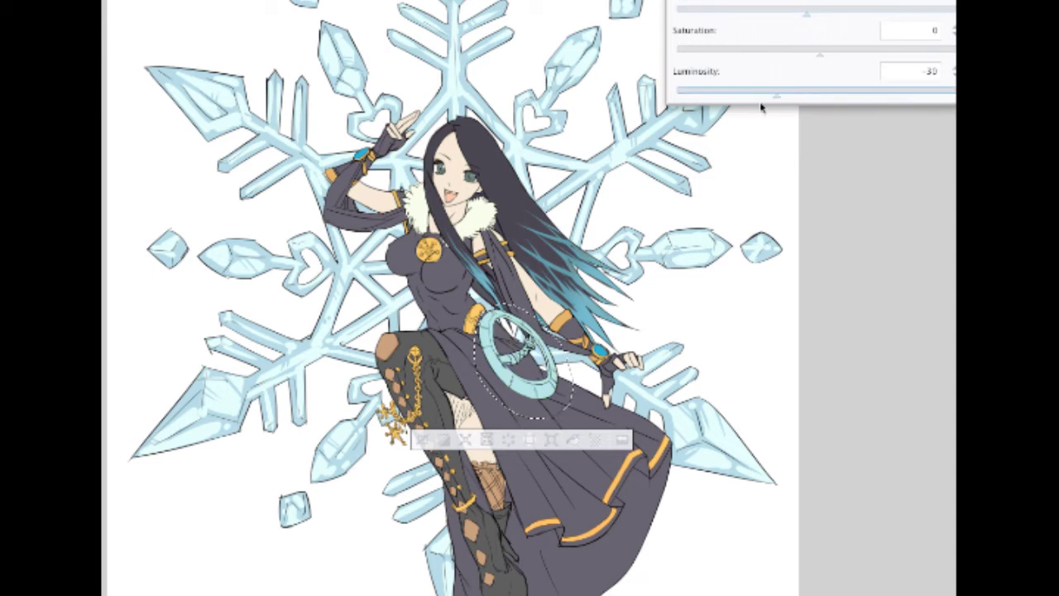
{"action": "left_click_drag", "start_coordinate": [808, 58], "coordinate": [839, 94]}
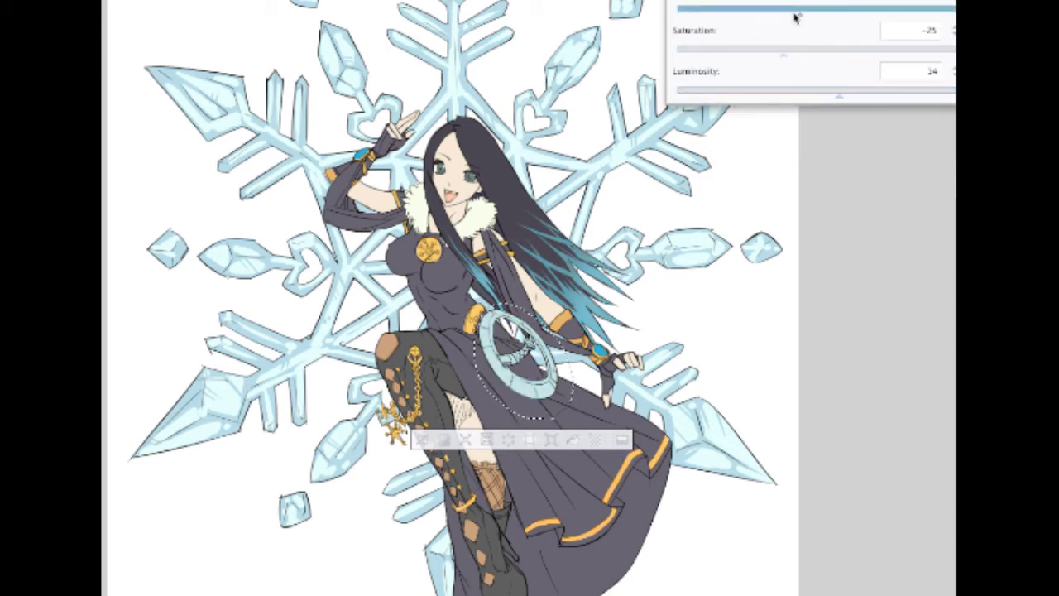
{"action": "left_click_drag", "start_coordinate": [794, 16], "coordinate": [869, 8]}
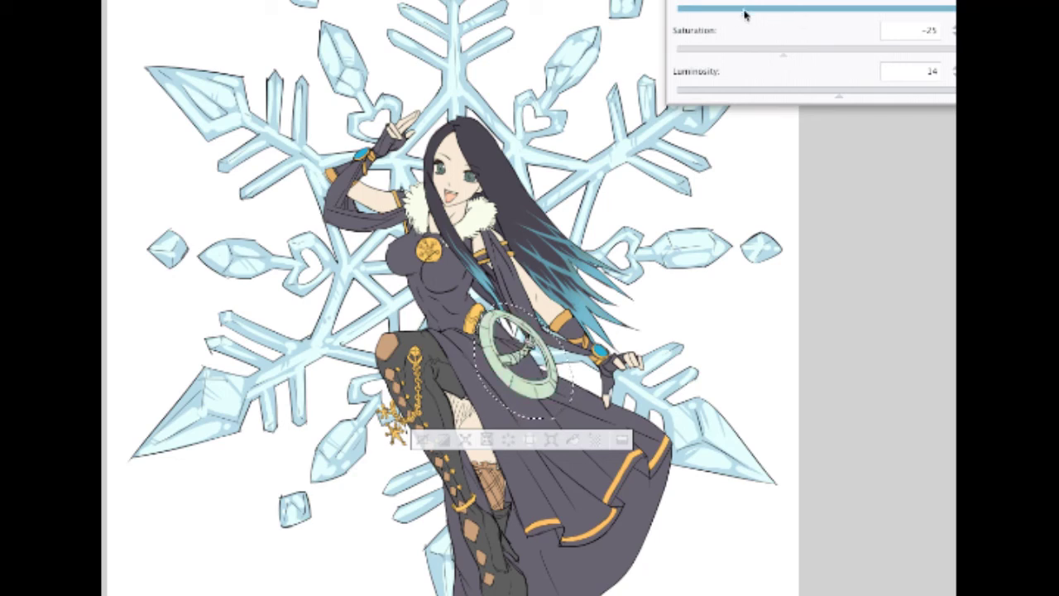
{"action": "key", "text": "Escape"}
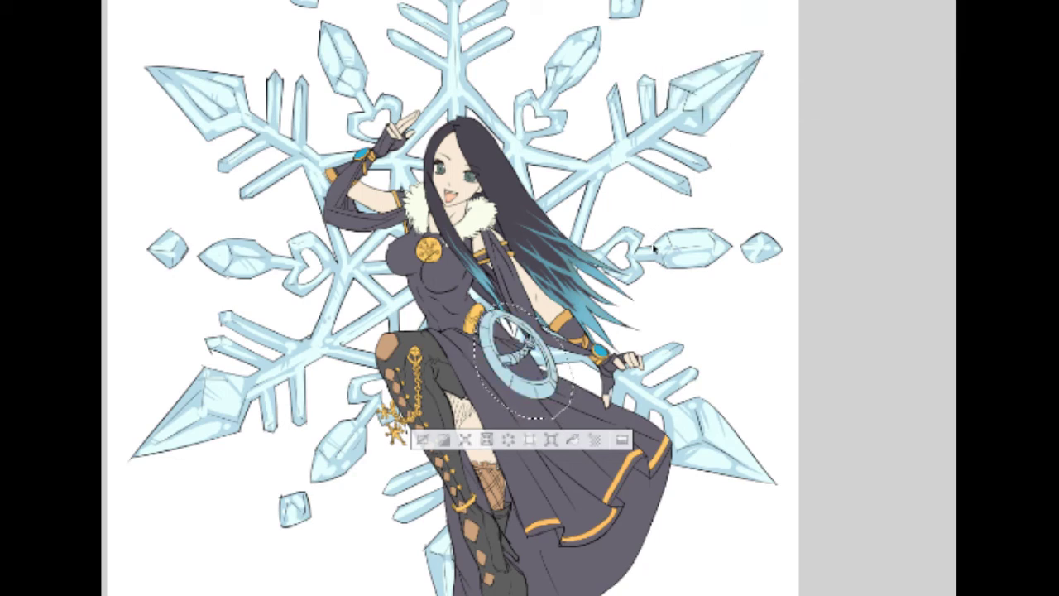
Step: Fill the selected ring and handle with golden orange, replace it with pale yellow, and clear the selection
{"action": "scroll", "coordinate": [637, 293], "scroll_direction": "up", "scroll_amount": 1}
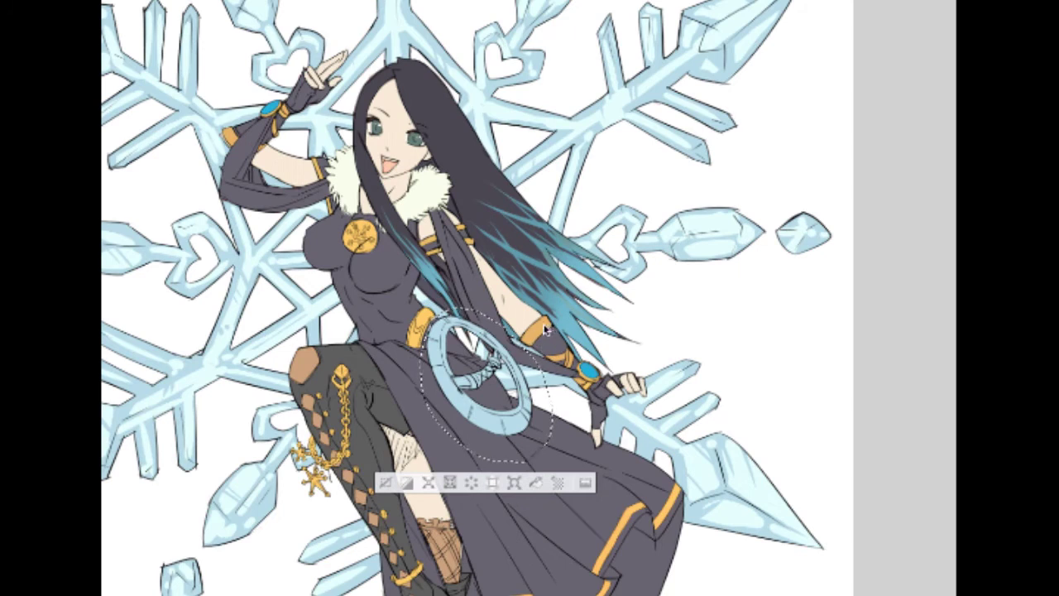
{"action": "left_click", "coordinate": [537, 483]}
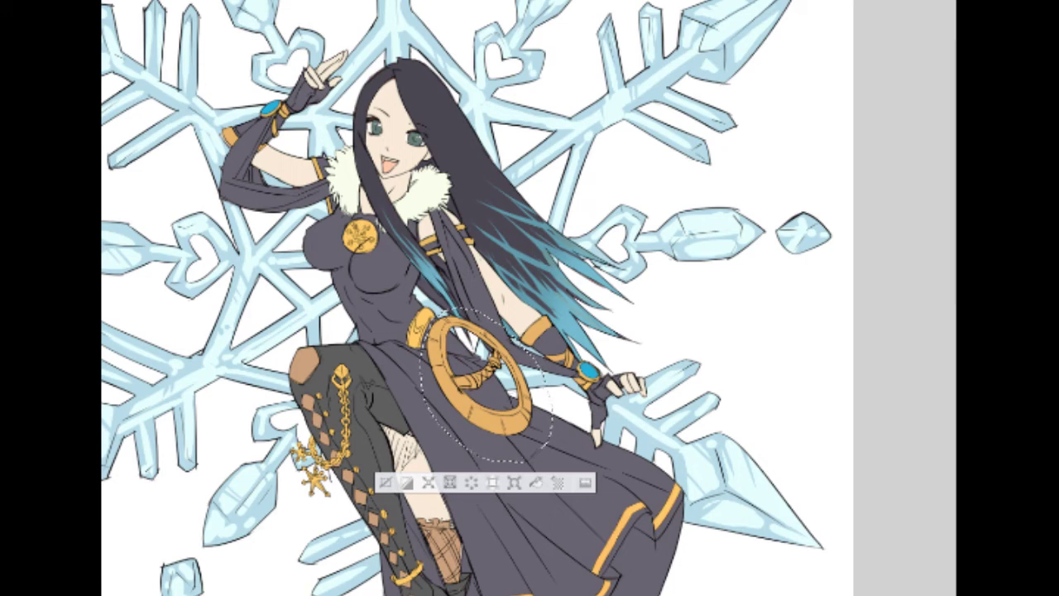
{"action": "left_click", "coordinate": [554, 484]}
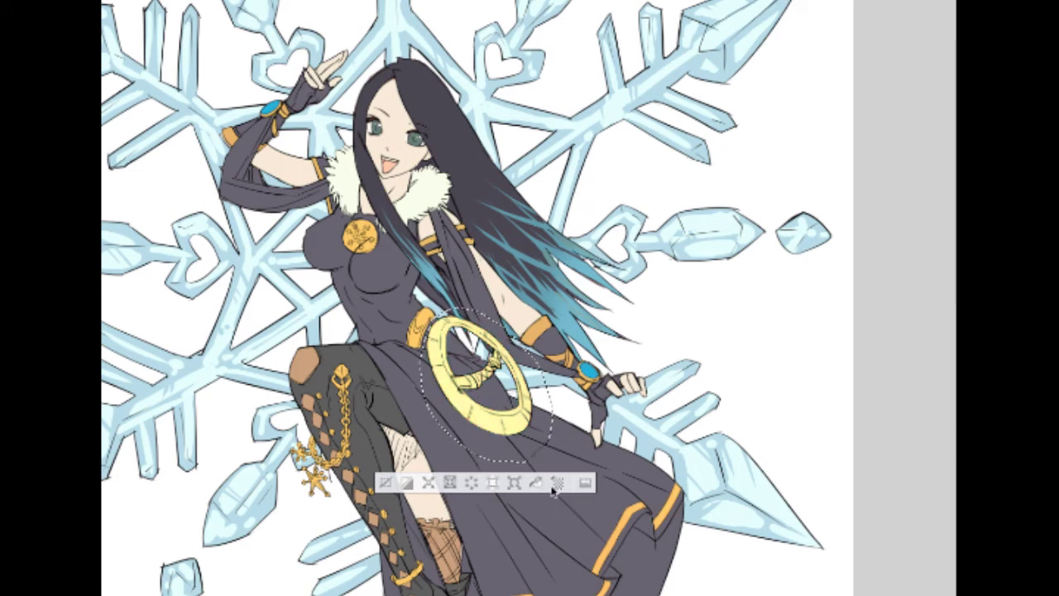
{"action": "key", "text": "ctrl+d"}
{"action": "scroll", "coordinate": [570, 439], "scroll_direction": "down", "scroll_amount": 2}
{"action": "left_click_drag", "start_coordinate": [570, 439], "coordinate": [587, 350]}
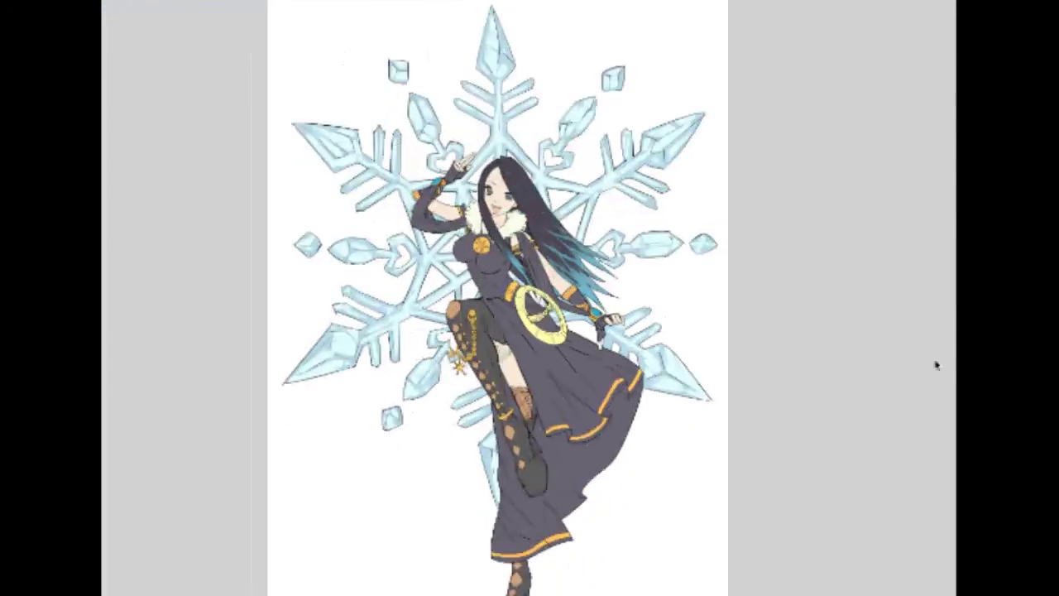
Step: Try shifting the pale yellow ring's hue and saturation with luminosity at -7, then discard the adjustment
{"action": "key", "text": "ctrl+u"}
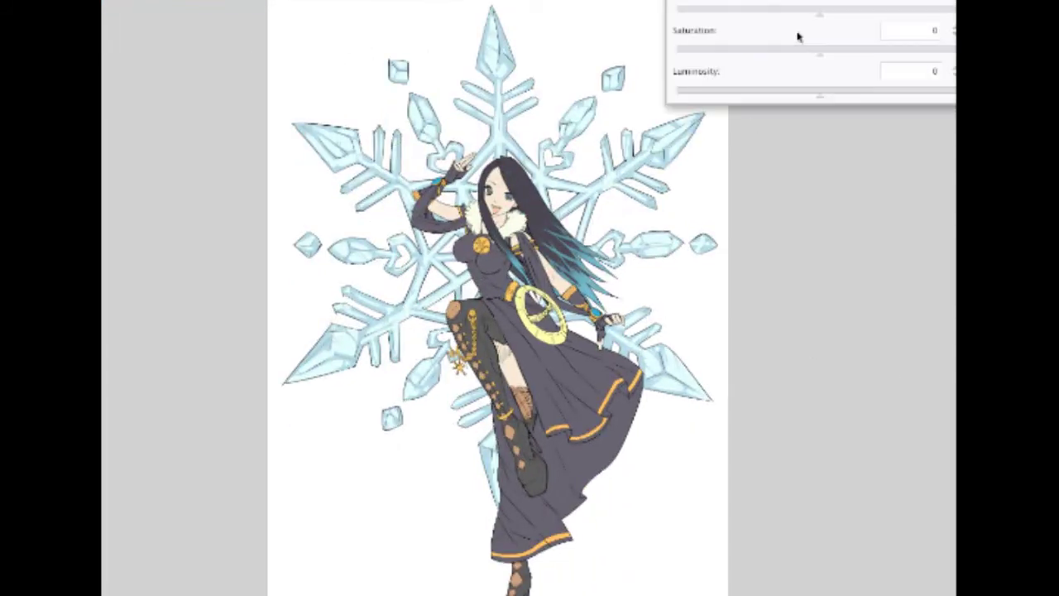
{"action": "mouse_move", "coordinate": [809, 13]}
{"action": "left_mouse_down"}
{"action": "mouse_move", "coordinate": [856, 11]}
{"action": "mouse_move", "coordinate": [823, 18]}
{"action": "left_mouse_up"}
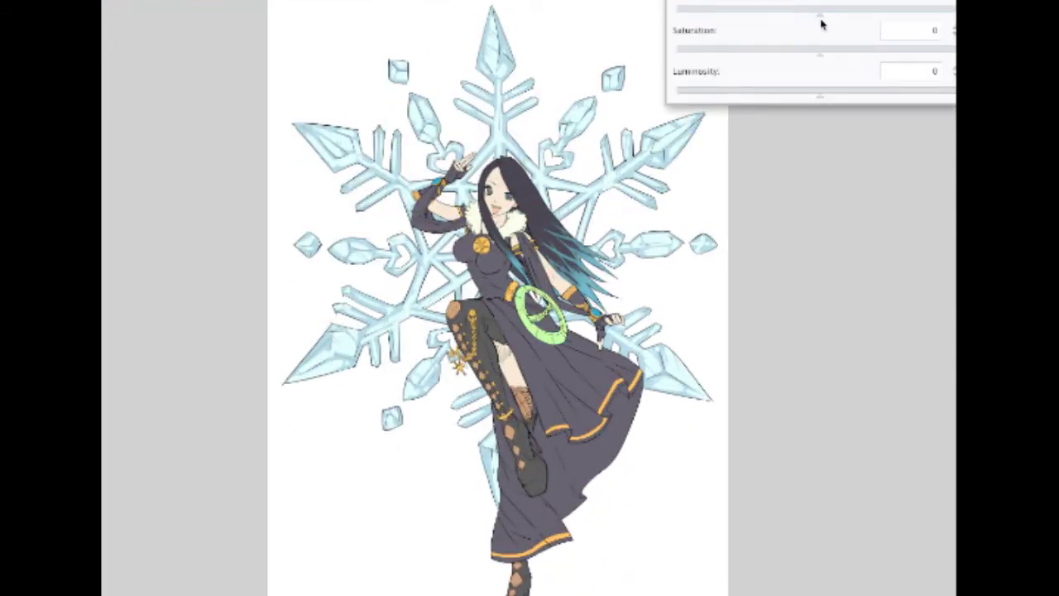
{"action": "mouse_move", "coordinate": [818, 92]}
{"action": "left_mouse_down"}
{"action": "mouse_move", "coordinate": [790, 103]}
{"action": "mouse_move", "coordinate": [845, 97]}
{"action": "mouse_move", "coordinate": [766, 99]}
{"action": "mouse_move", "coordinate": [831, 98]}
{"action": "mouse_move", "coordinate": [809, 97]}
{"action": "left_mouse_up"}
{"action": "scroll", "coordinate": [668, 332], "scroll_direction": "up", "scroll_amount": 3}
{"action": "scroll", "coordinate": [667, 332], "scroll_direction": "down", "scroll_amount": 3}
{"action": "left_click_drag", "start_coordinate": [815, 11], "coordinate": [806, 11]}
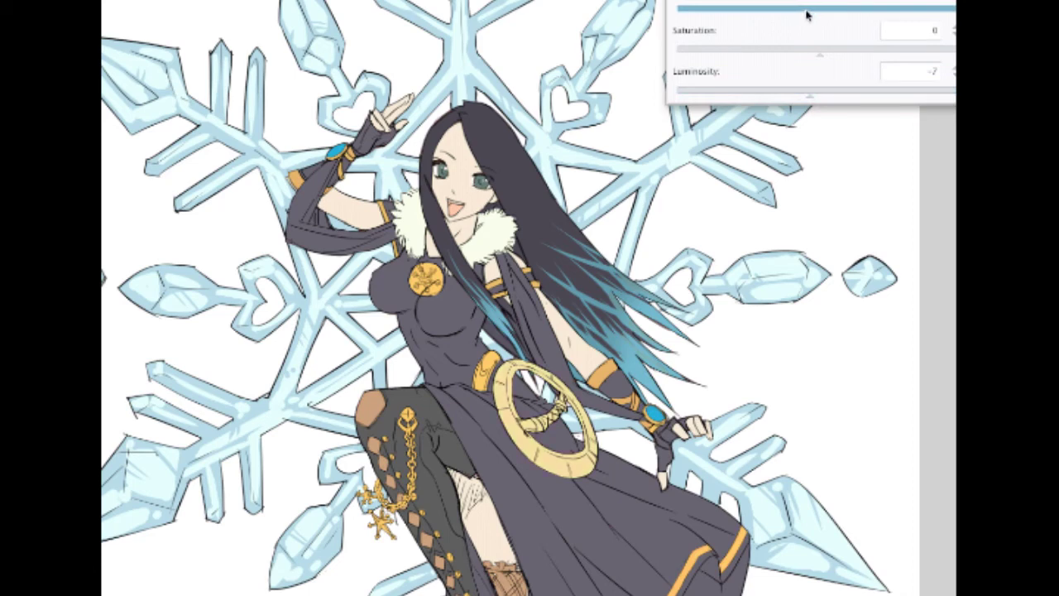
{"action": "left_click_drag", "start_coordinate": [811, 54], "coordinate": [730, 48]}
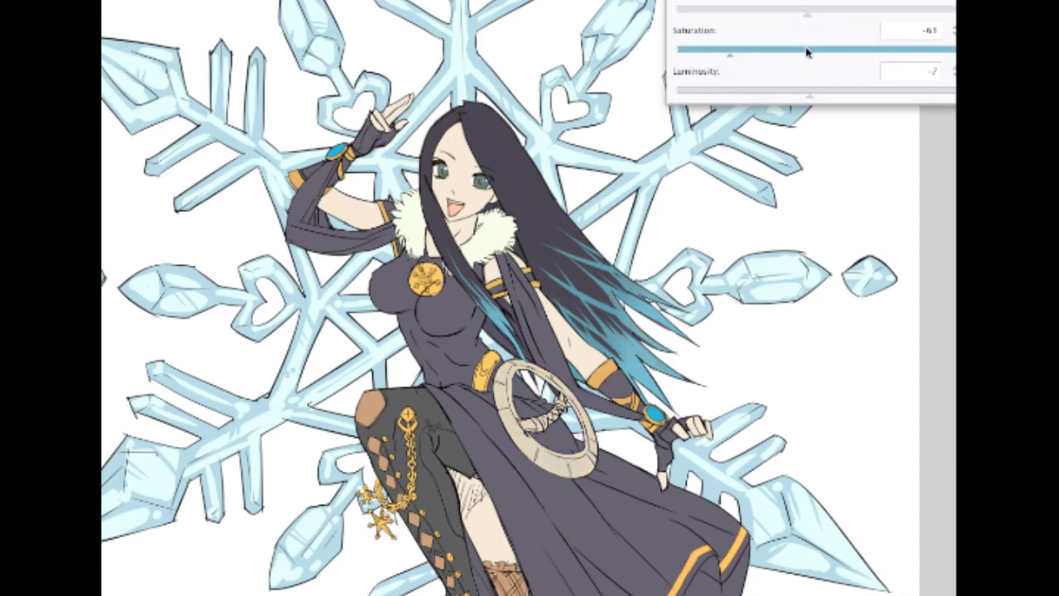
{"action": "left_click_drag", "start_coordinate": [807, 53], "coordinate": [820, 57]}
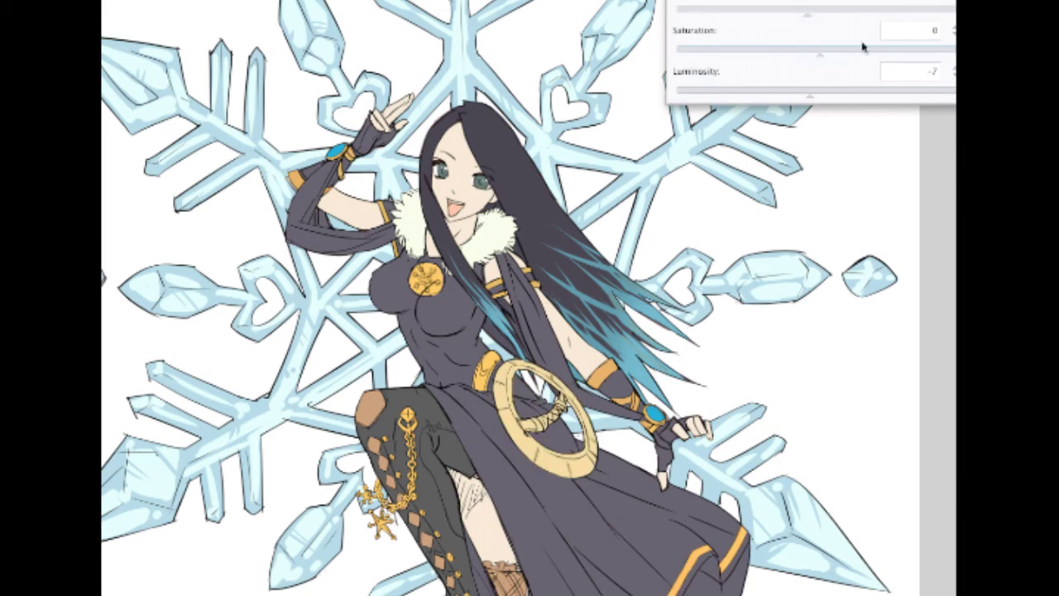
{"action": "key", "text": "Escape"}
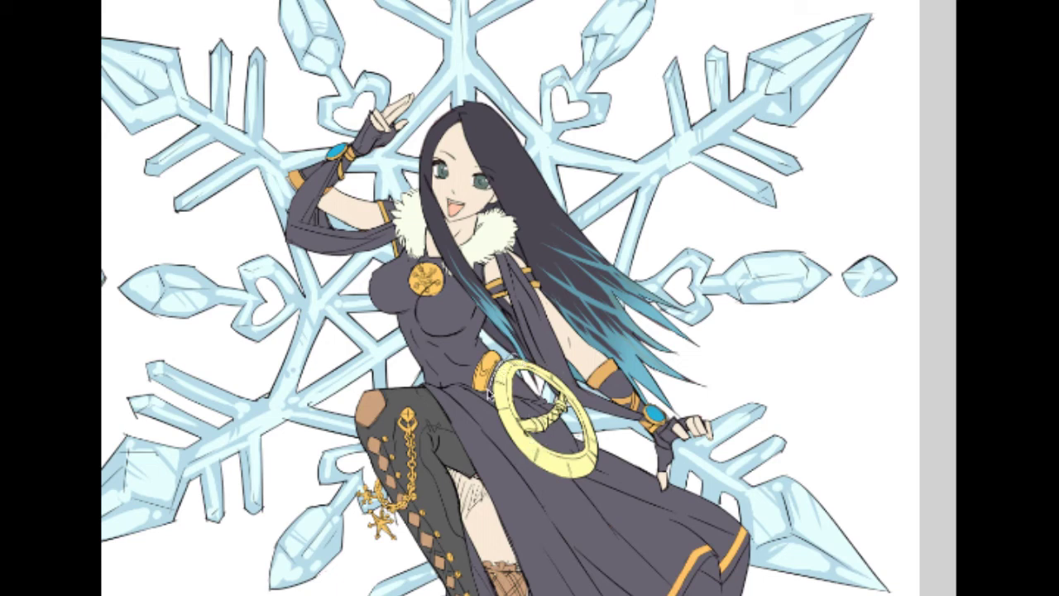
Step: Lasso the ring with its handle and fill it with golden orange
{"action": "mouse_move", "coordinate": [494, 388]}
{"action": "left_mouse_down"}
{"action": "mouse_move", "coordinate": [523, 497]}
{"action": "mouse_move", "coordinate": [612, 476]}
{"action": "mouse_move", "coordinate": [593, 390]}
{"action": "mouse_move", "coordinate": [547, 351]}
{"action": "left_mouse_up"}
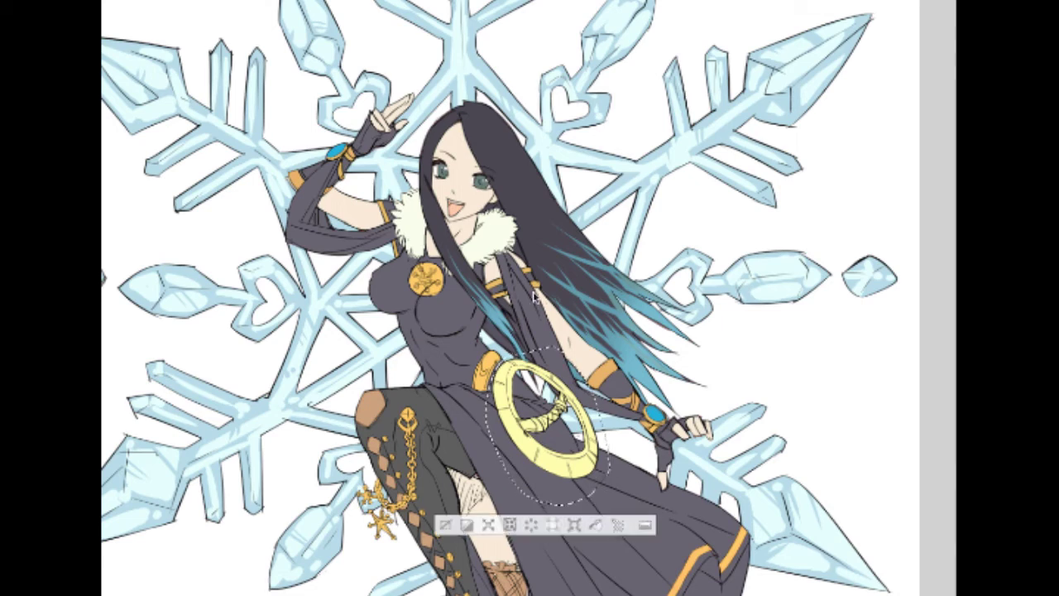
{"action": "left_click", "coordinate": [598, 529]}
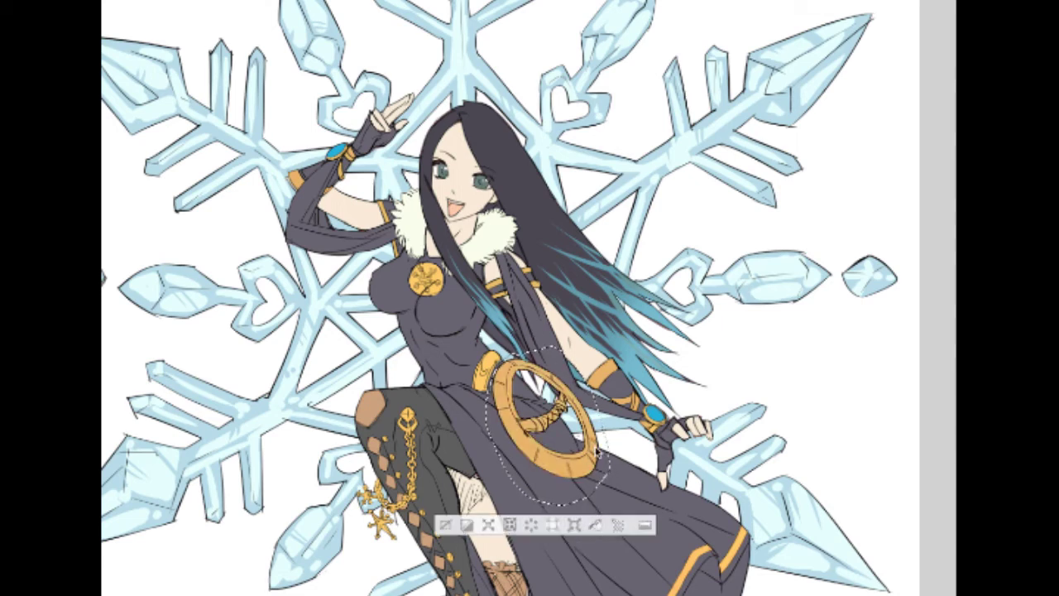
Step: Clear the selection and recolour the wrapping on the ring weapon's handle pale cream
{"action": "key", "text": "ctrl+d"}
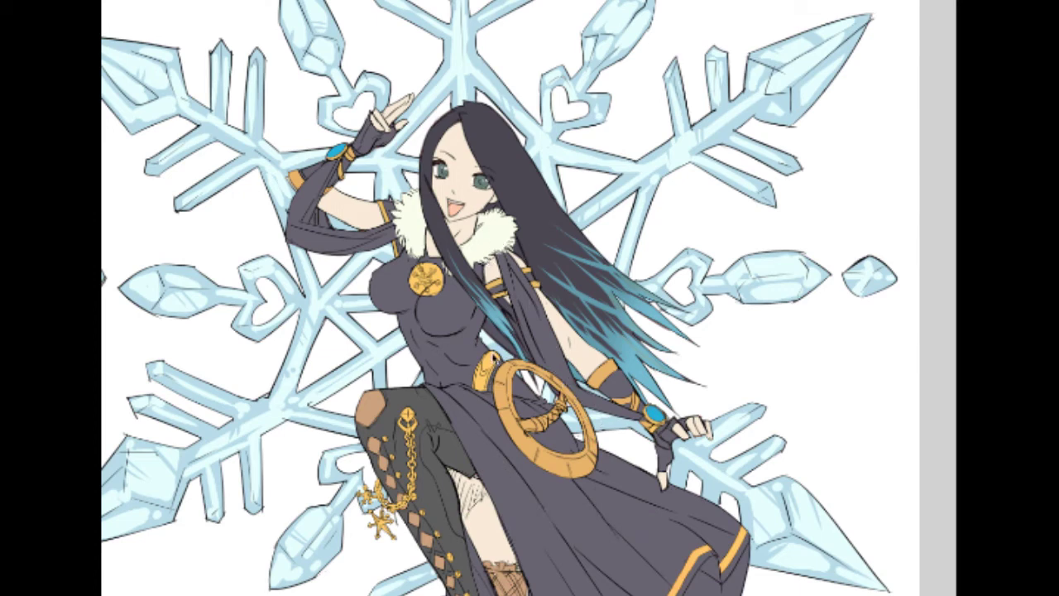
{"action": "scroll", "coordinate": [505, 363], "scroll_direction": "up", "scroll_amount": 3}
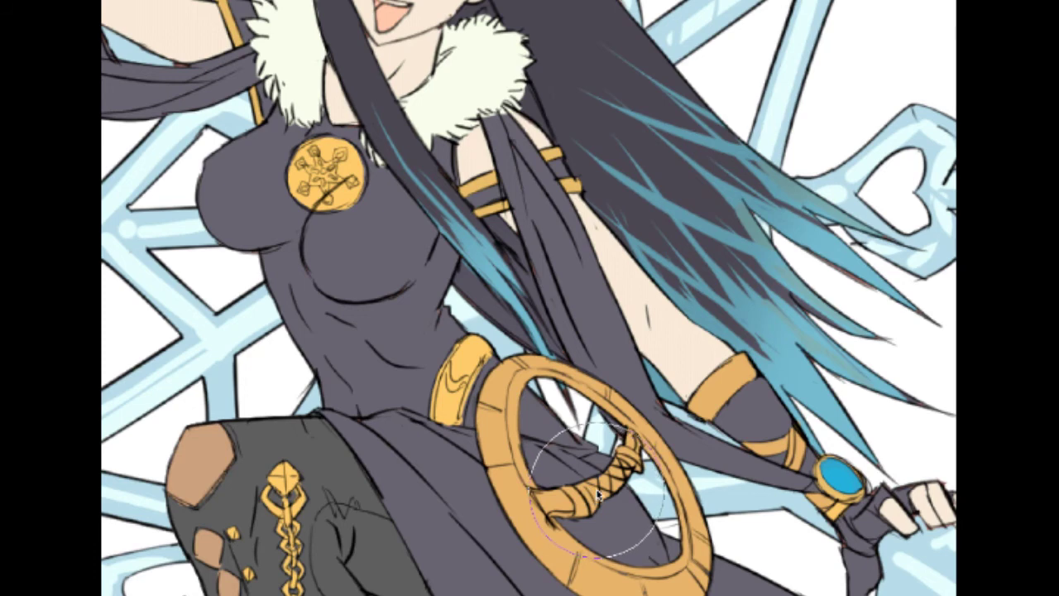
{"action": "mouse_move", "coordinate": [599, 485]}
{"action": "left_mouse_down"}
{"action": "mouse_move", "coordinate": [586, 478]}
{"action": "mouse_move", "coordinate": [599, 507]}
{"action": "mouse_move", "coordinate": [629, 488]}
{"action": "mouse_move", "coordinate": [629, 471]}
{"action": "mouse_move", "coordinate": [632, 490]}
{"action": "mouse_move", "coordinate": [631, 214]}
{"action": "left_mouse_up"}
{"action": "scroll", "coordinate": [614, 494], "scroll_direction": "down", "scroll_amount": 4}
{"action": "scroll", "coordinate": [614, 488], "scroll_direction": "down", "scroll_amount": 4}
{"action": "scroll", "coordinate": [638, 192], "scroll_direction": "up", "scroll_amount": 1}
{"action": "scroll", "coordinate": [643, 188], "scroll_direction": "down", "scroll_amount": 2}
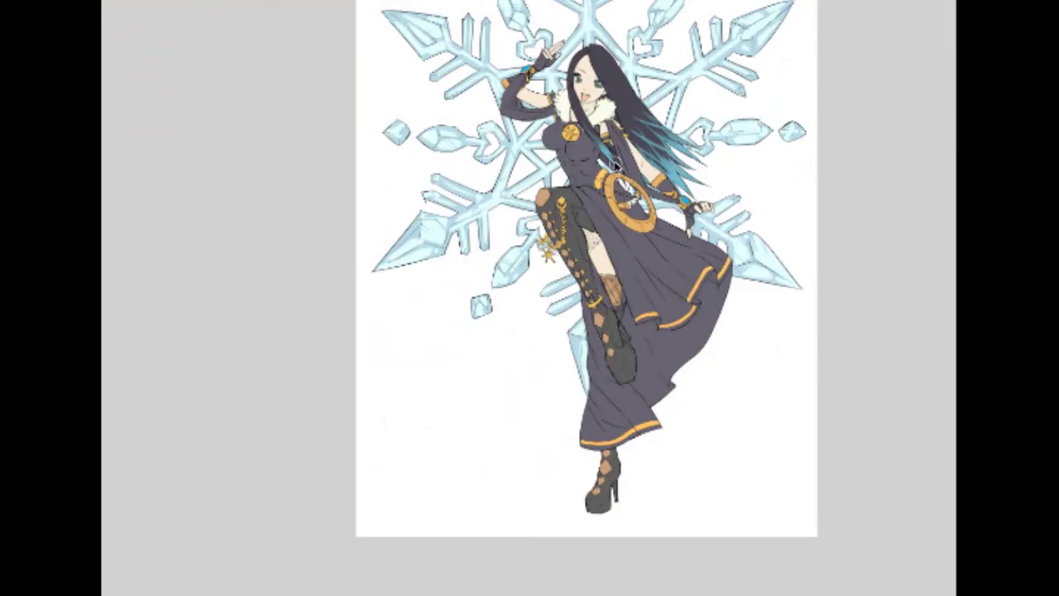
{"action": "scroll", "coordinate": [530, 149], "scroll_direction": "up", "scroll_amount": 5}
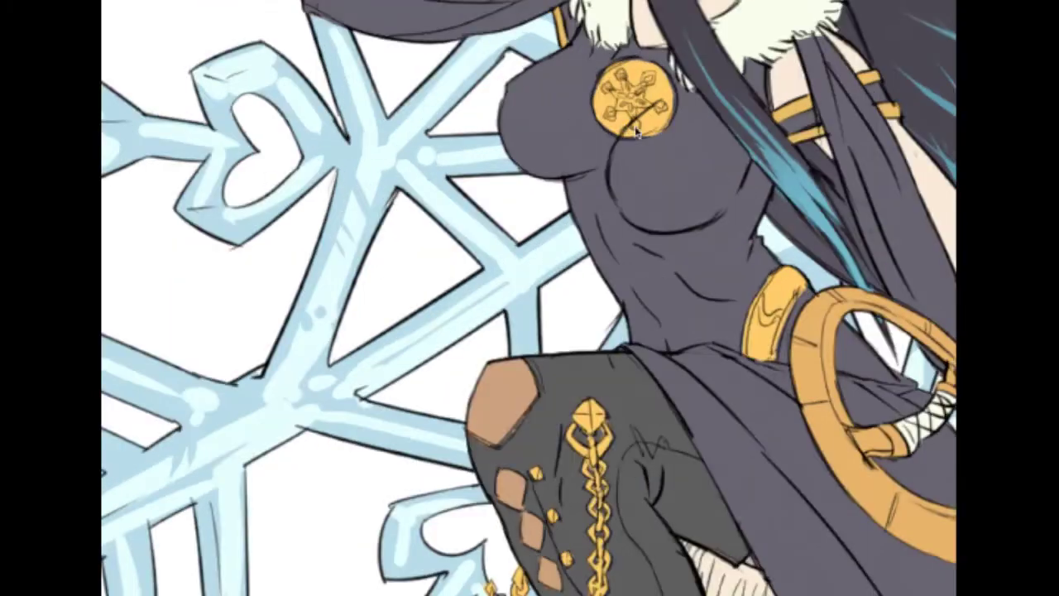
Step: Try pale cream on the belt ornament beside the ring, undoing the first stroke
{"action": "mouse_move", "coordinate": [636, 129]}
{"action": "left_mouse_down"}
{"action": "mouse_move", "coordinate": [543, 153]}
{"action": "mouse_move", "coordinate": [404, 208]}
{"action": "left_mouse_up"}
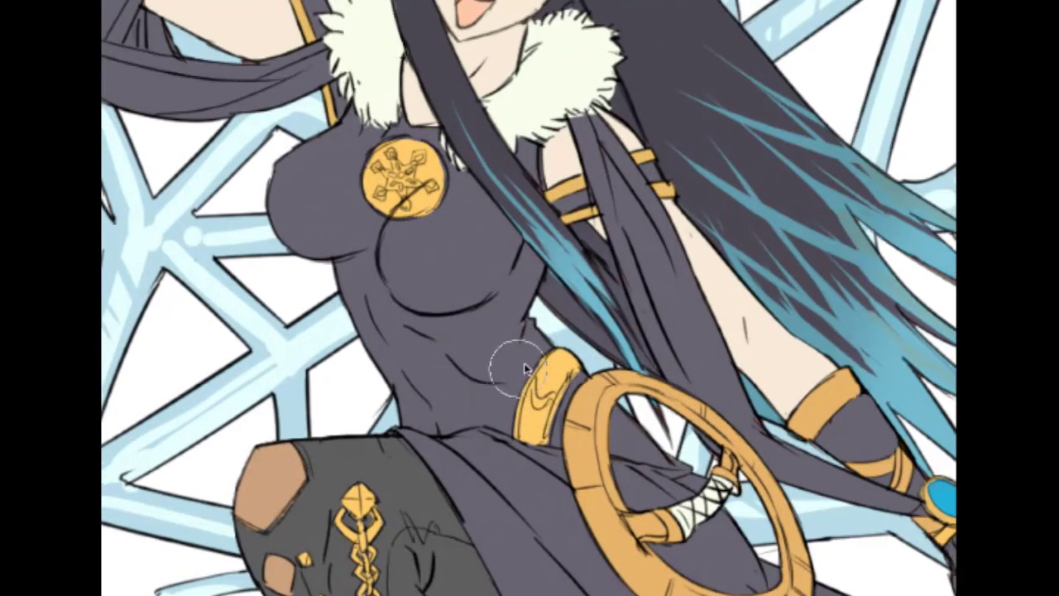
{"action": "mouse_move", "coordinate": [536, 414]}
{"action": "left_mouse_down"}
{"action": "mouse_move", "coordinate": [556, 344]}
{"action": "mouse_move", "coordinate": [530, 427]}
{"action": "left_mouse_up"}
{"action": "key", "text": "ctrl+z"}
{"action": "mouse_move", "coordinate": [566, 356]}
{"action": "left_mouse_down"}
{"action": "mouse_move", "coordinate": [546, 393]}
{"action": "mouse_move", "coordinate": [561, 363]}
{"action": "mouse_move", "coordinate": [555, 369]}
{"action": "left_mouse_up"}
{"action": "scroll", "coordinate": [590, 266], "scroll_direction": "down", "scroll_amount": 4}
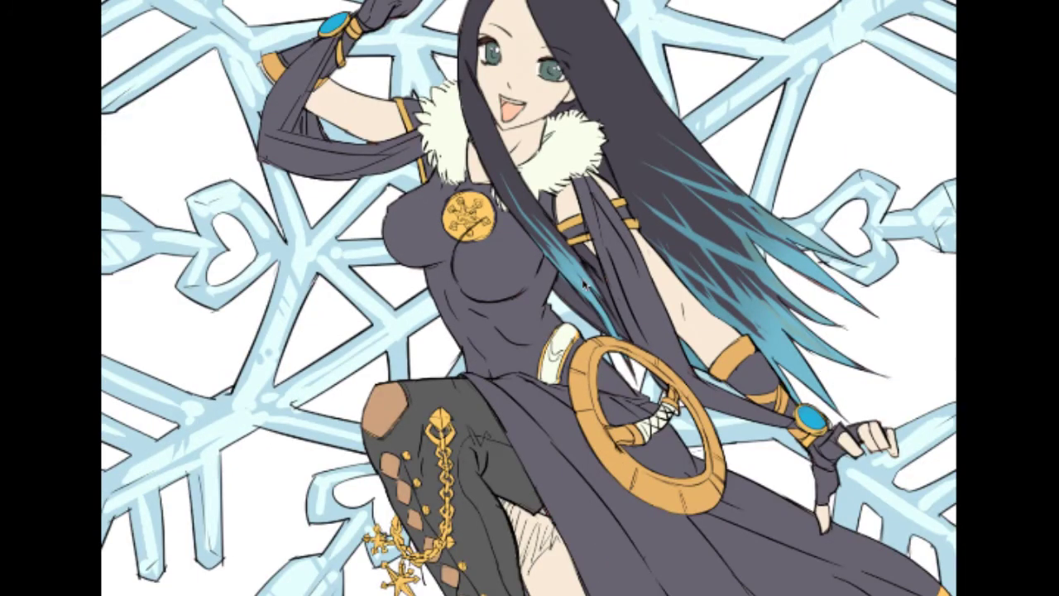
{"action": "scroll", "coordinate": [590, 265], "scroll_direction": "up", "scroll_amount": 2}
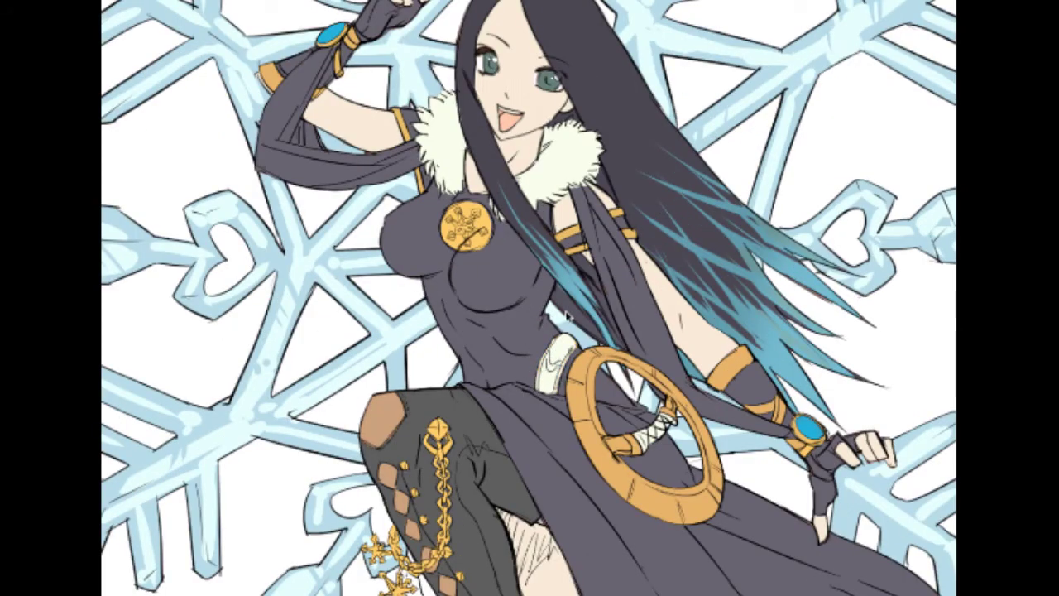
{"action": "scroll", "coordinate": [566, 314], "scroll_direction": "down", "scroll_amount": 2}
{"action": "scroll", "coordinate": [547, 386], "scroll_direction": "up", "scroll_amount": 2}
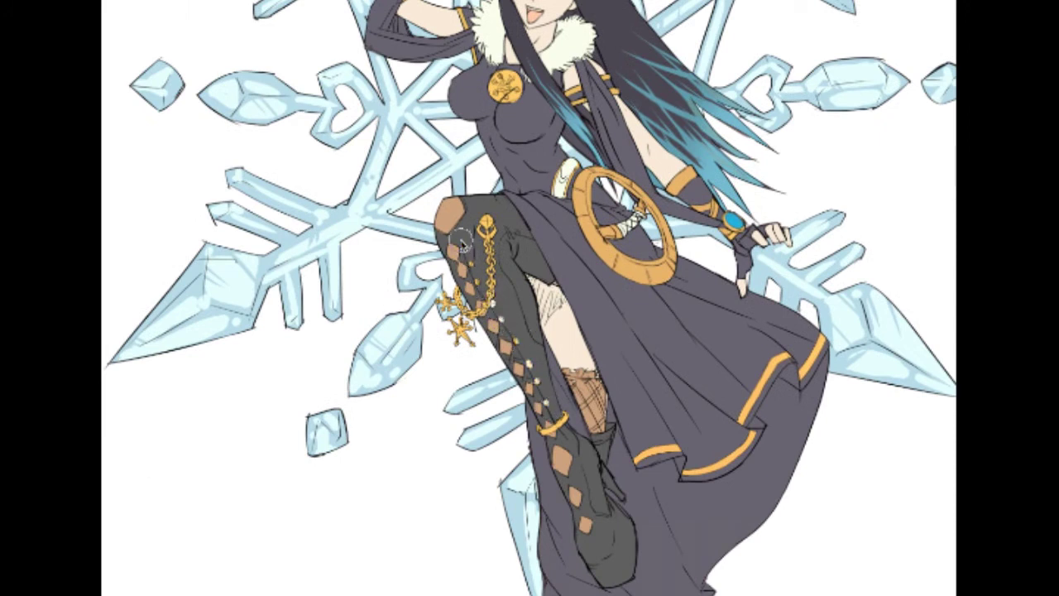
Step: Recolour the small round studs along the raised leg's boot pale cream
{"action": "left_click", "coordinate": [484, 257]}
{"action": "left_click", "coordinate": [477, 279]}
{"action": "left_click", "coordinate": [494, 280]}
{"action": "scroll", "coordinate": [553, 298], "scroll_direction": "down", "scroll_amount": 2}
{"action": "scroll", "coordinate": [548, 380], "scroll_direction": "up", "scroll_amount": 1}
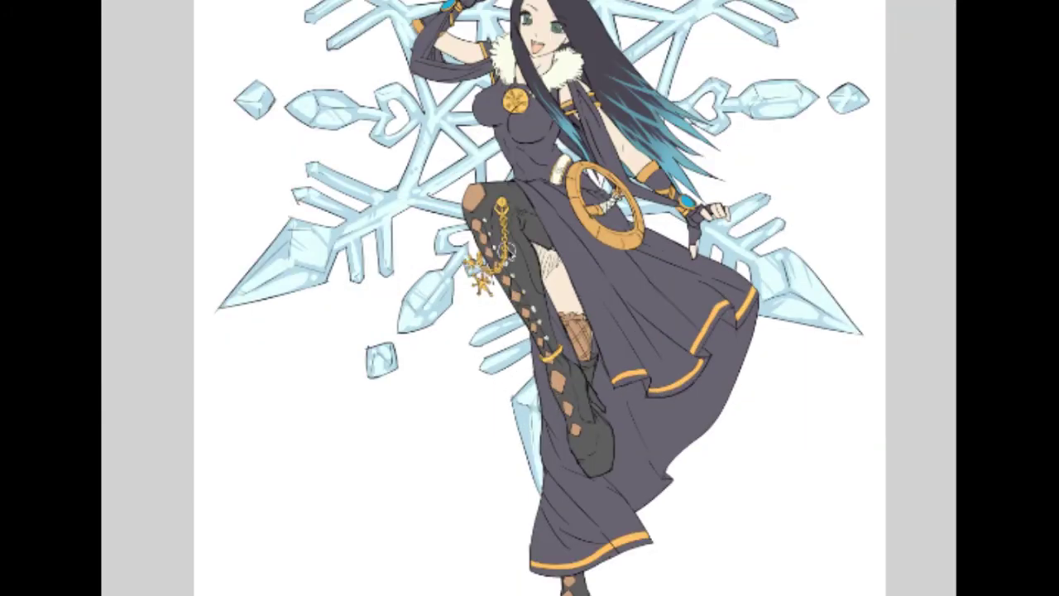
{"action": "scroll", "coordinate": [539, 255], "scroll_direction": "up", "scroll_amount": 1}
{"action": "left_click_drag", "start_coordinate": [526, 298], "coordinate": [502, 215]}
{"action": "scroll", "coordinate": [502, 214], "scroll_direction": "down", "scroll_amount": 3}
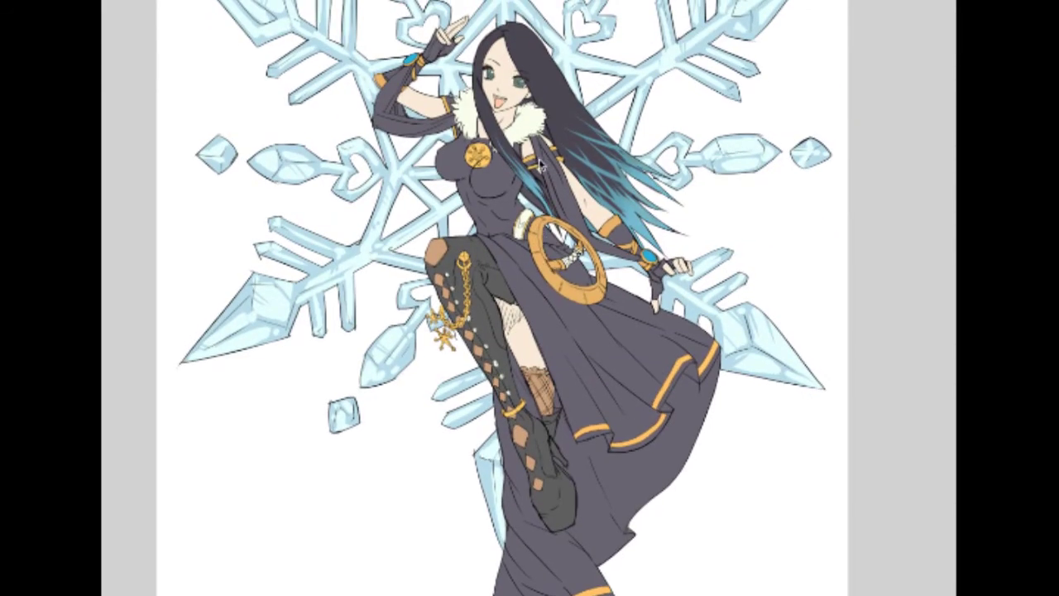
Step: Try dark grey on the belt ornament, then return it to golden orange
{"action": "scroll", "coordinate": [540, 166], "scroll_direction": "up", "scroll_amount": 2}
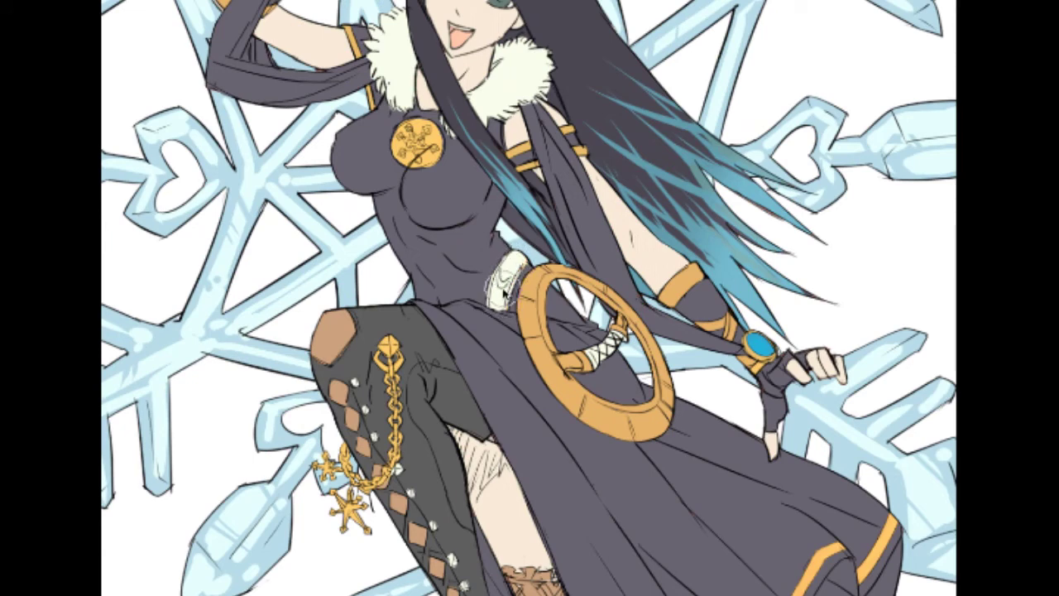
{"action": "mouse_move", "coordinate": [503, 290]}
{"action": "left_mouse_down"}
{"action": "mouse_move", "coordinate": [494, 283]}
{"action": "mouse_move", "coordinate": [532, 278]}
{"action": "left_mouse_up"}
{"action": "mouse_move", "coordinate": [497, 258]}
{"action": "left_mouse_down"}
{"action": "mouse_move", "coordinate": [507, 286]}
{"action": "mouse_move", "coordinate": [515, 273]}
{"action": "mouse_move", "coordinate": [500, 316]}
{"action": "mouse_move", "coordinate": [524, 248]}
{"action": "mouse_move", "coordinate": [491, 319]}
{"action": "left_mouse_up"}
{"action": "scroll", "coordinate": [518, 240], "scroll_direction": "down", "scroll_amount": 1}
{"action": "scroll", "coordinate": [535, 249], "scroll_direction": "up", "scroll_amount": 2}
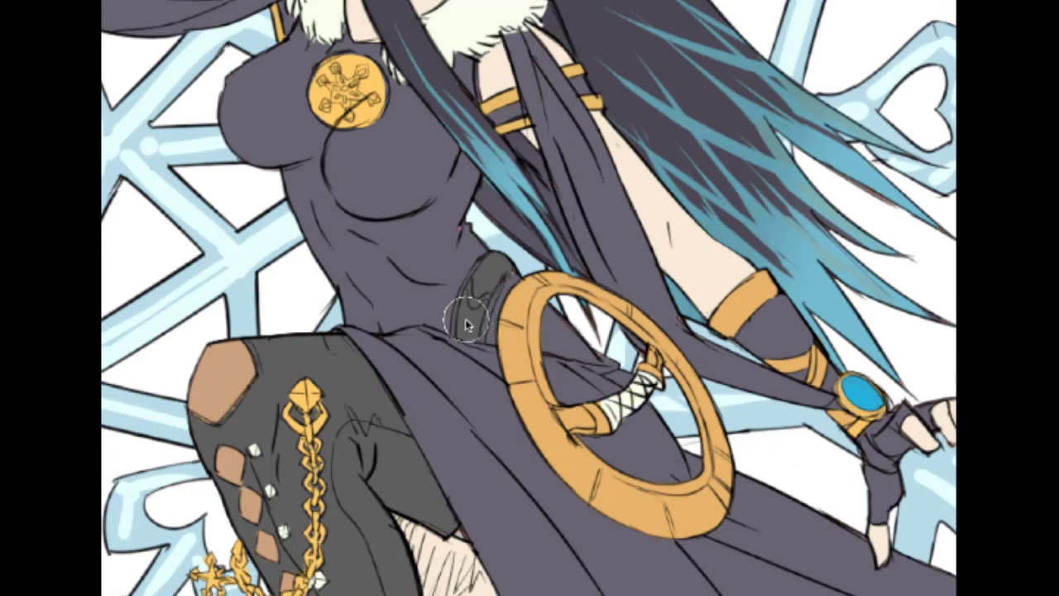
{"action": "mouse_move", "coordinate": [466, 326]}
{"action": "left_mouse_down"}
{"action": "mouse_move", "coordinate": [495, 273]}
{"action": "mouse_move", "coordinate": [467, 341]}
{"action": "mouse_move", "coordinate": [510, 259]}
{"action": "mouse_move", "coordinate": [498, 261]}
{"action": "mouse_move", "coordinate": [462, 344]}
{"action": "mouse_move", "coordinate": [481, 238]}
{"action": "left_mouse_up"}
{"action": "key", "text": "ctrl+z"}
{"action": "key", "text": "ctrl+z"}
{"action": "mouse_move", "coordinate": [456, 333]}
{"action": "left_mouse_down"}
{"action": "mouse_move", "coordinate": [494, 248]}
{"action": "mouse_move", "coordinate": [489, 289]}
{"action": "mouse_move", "coordinate": [512, 263]}
{"action": "left_mouse_up"}
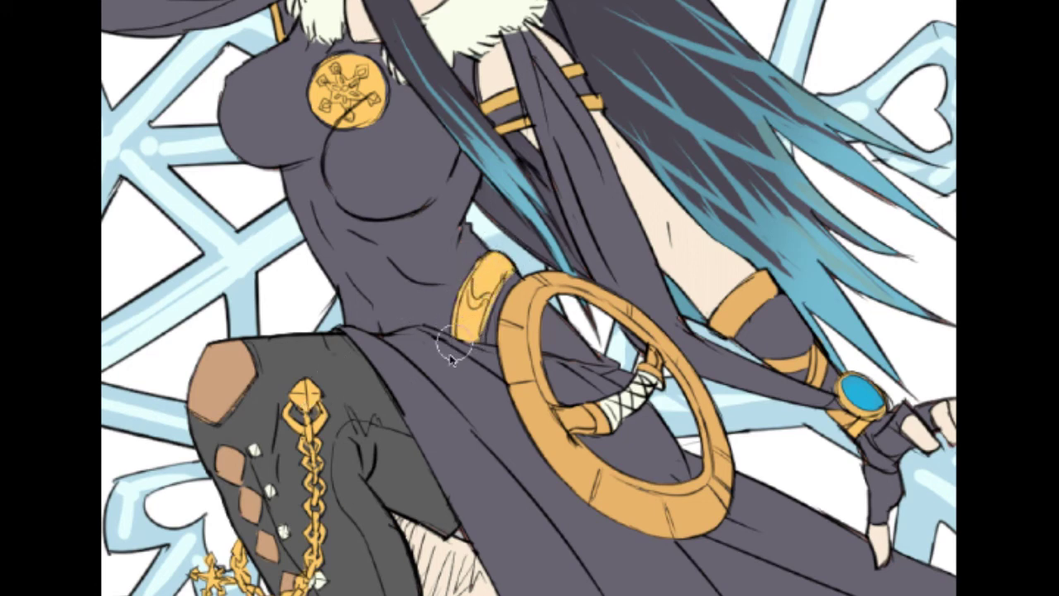
Step: Examine the flat colours across the whole figure and up close around the belt, ring and dress
{"action": "scroll", "coordinate": [496, 249], "scroll_direction": "down", "scroll_amount": 2}
{"action": "left_click_drag", "start_coordinate": [490, 355], "coordinate": [504, 189]}
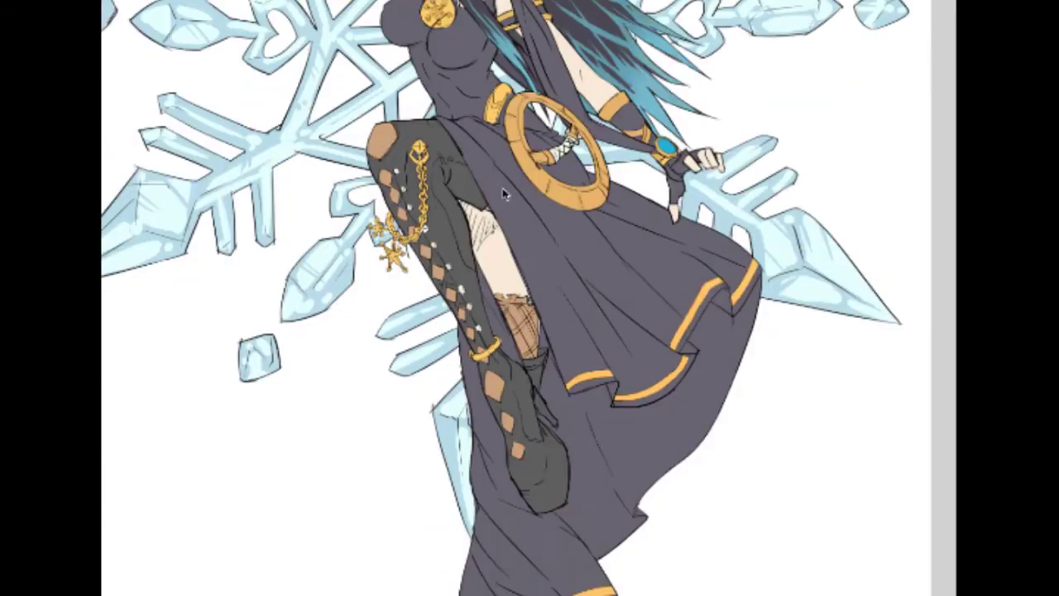
{"action": "scroll", "coordinate": [509, 199], "scroll_direction": "down", "scroll_amount": 3}
{"action": "scroll", "coordinate": [525, 175], "scroll_direction": "up", "scroll_amount": 2}
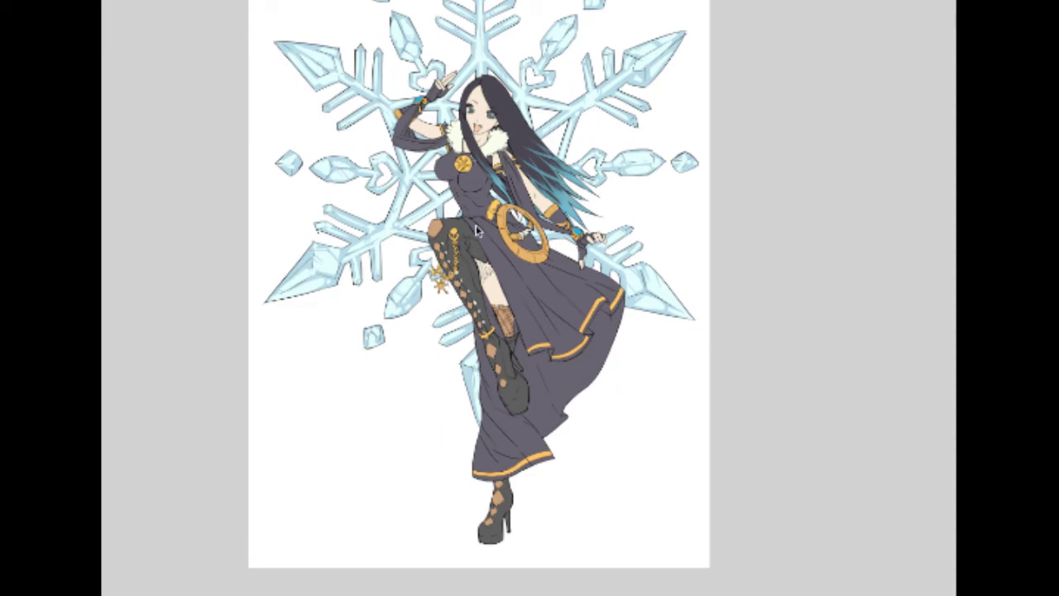
{"action": "left_click_drag", "start_coordinate": [488, 189], "coordinate": [479, 184]}
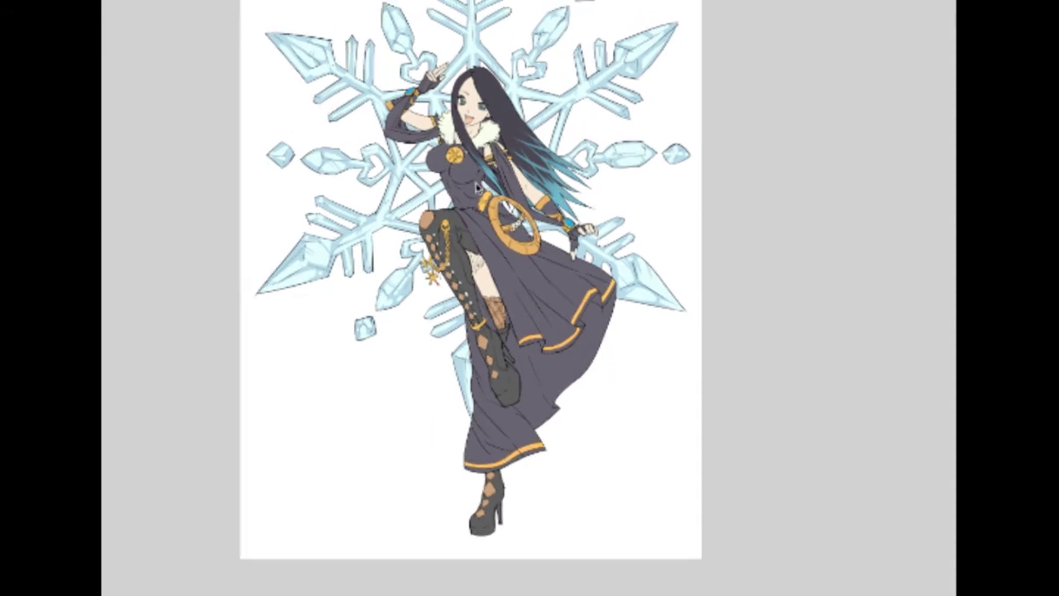
{"action": "scroll", "coordinate": [490, 151], "scroll_direction": "up", "scroll_amount": 4}
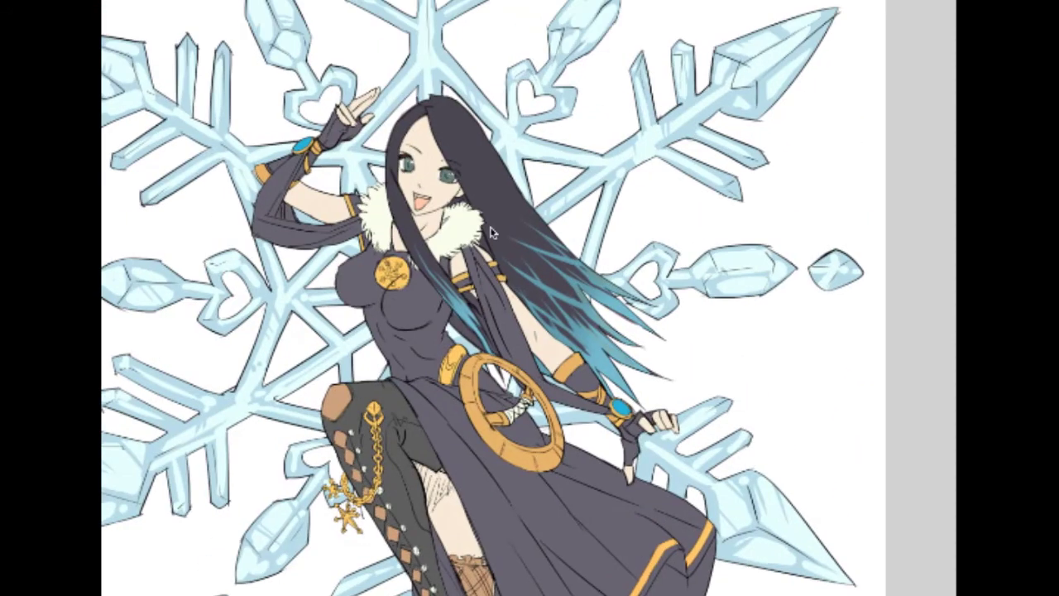
{"action": "scroll", "coordinate": [461, 377], "scroll_direction": "up", "scroll_amount": 3}
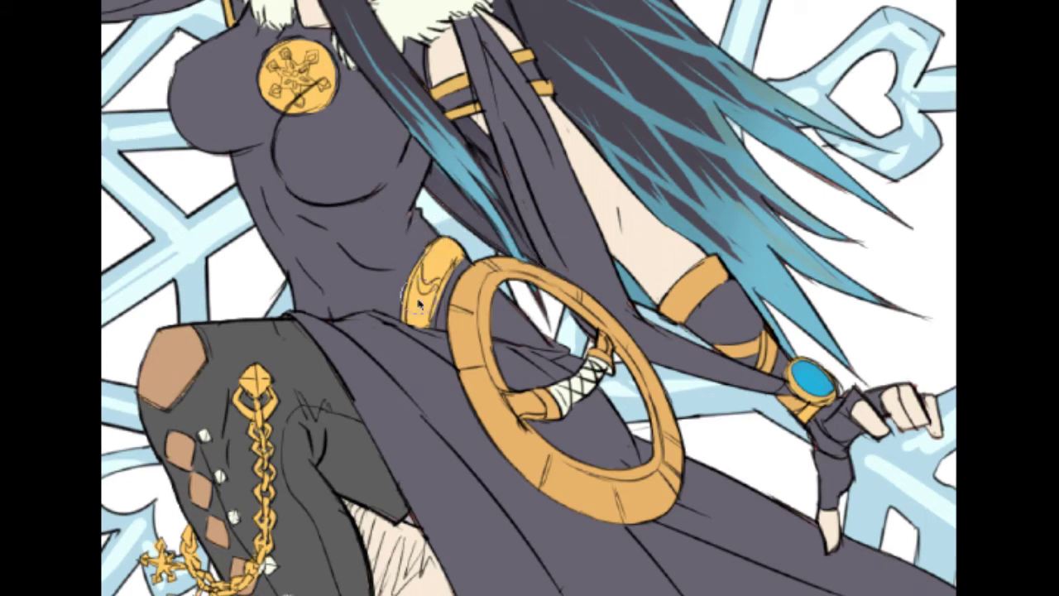
{"action": "scroll", "coordinate": [431, 303], "scroll_direction": "down", "scroll_amount": 2}
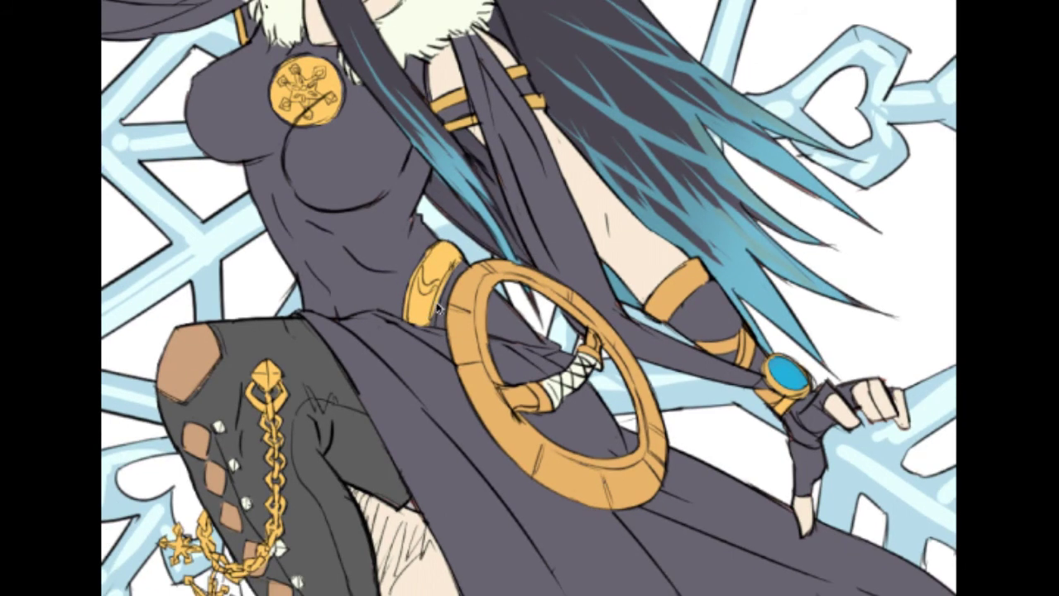
{"action": "scroll", "coordinate": [447, 339], "scroll_direction": "up", "scroll_amount": 2}
{"action": "scroll", "coordinate": [433, 268], "scroll_direction": "up", "scroll_amount": 2}
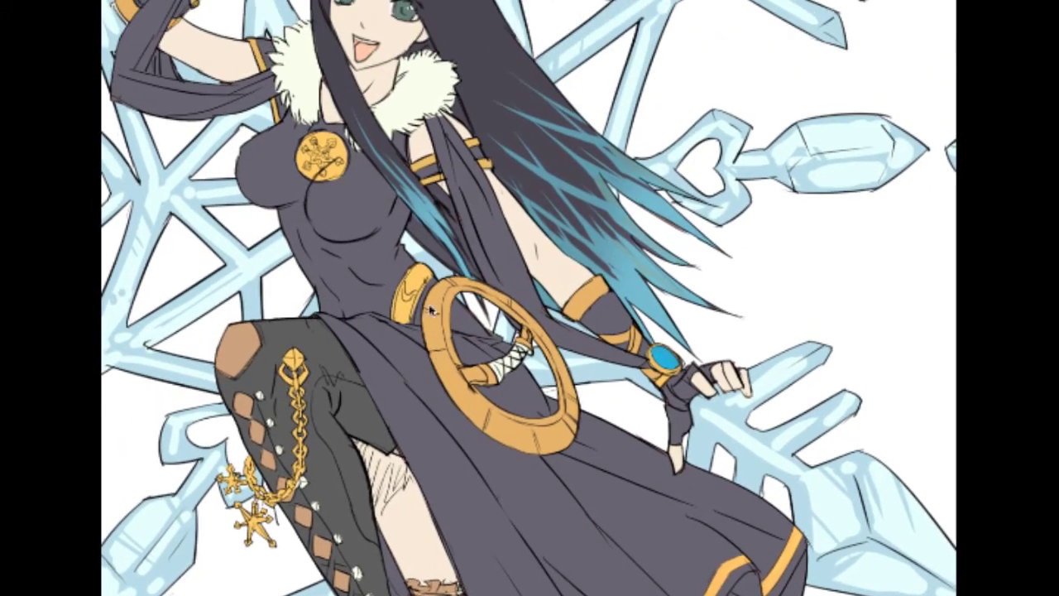
{"action": "scroll", "coordinate": [438, 271], "scroll_direction": "up", "scroll_amount": 1}
{"action": "scroll", "coordinate": [445, 278], "scroll_direction": "down", "scroll_amount": 2}
{"action": "left_click_drag", "start_coordinate": [454, 406], "coordinate": [439, 181]}
{"action": "scroll", "coordinate": [439, 181], "scroll_direction": "down", "scroll_amount": 2}
{"action": "left_click_drag", "start_coordinate": [463, 293], "coordinate": [464, 361]}
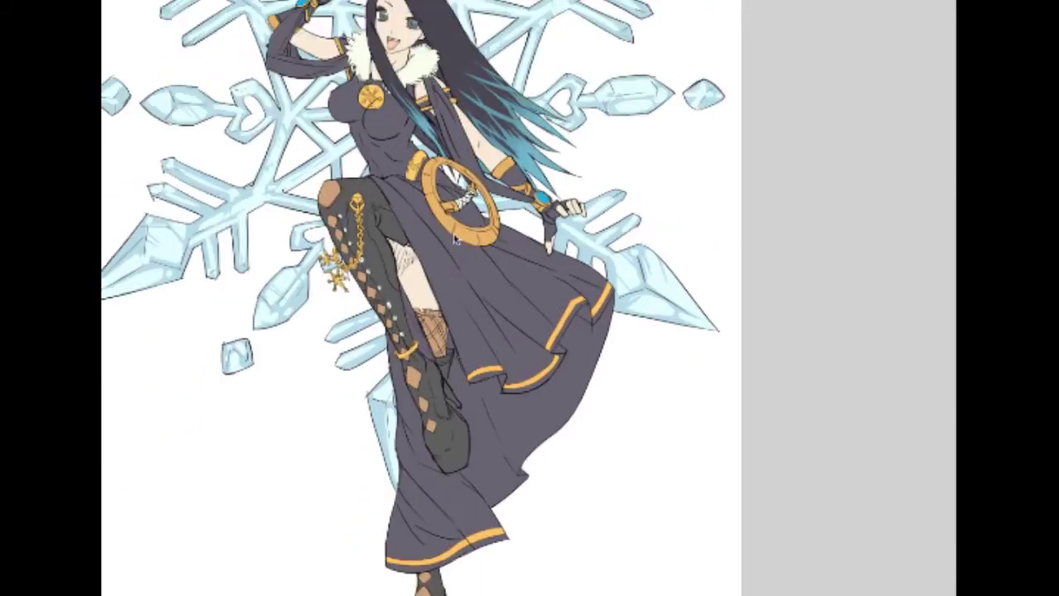
{"action": "left_click_drag", "start_coordinate": [467, 231], "coordinate": [461, 341]}
{"action": "scroll", "coordinate": [464, 250], "scroll_direction": "up", "scroll_amount": 1}
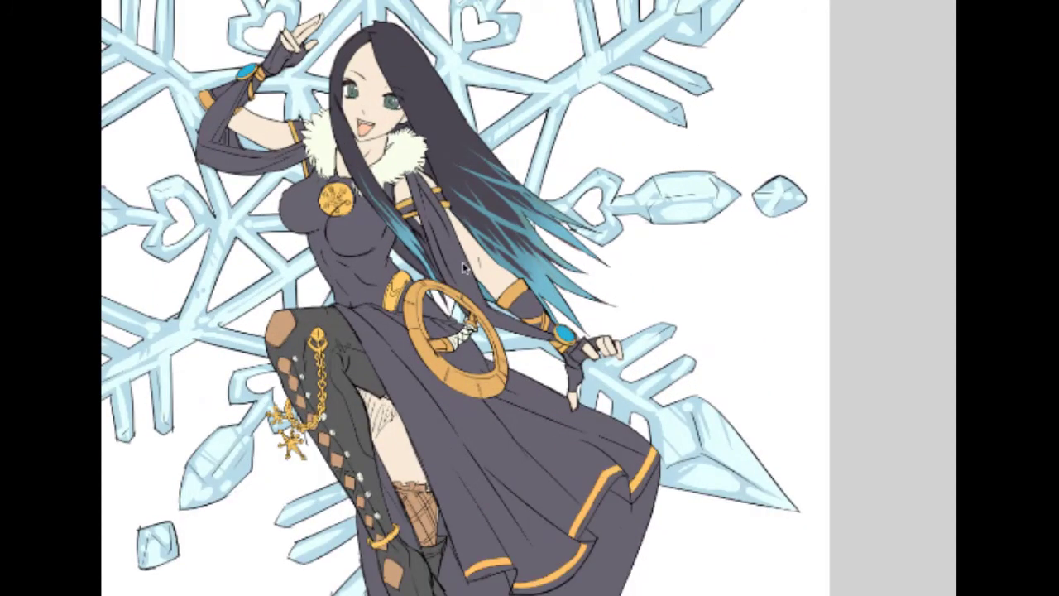
{"action": "scroll", "coordinate": [455, 263], "scroll_direction": "up", "scroll_amount": 1}
{"action": "scroll", "coordinate": [455, 278], "scroll_direction": "down", "scroll_amount": 1}
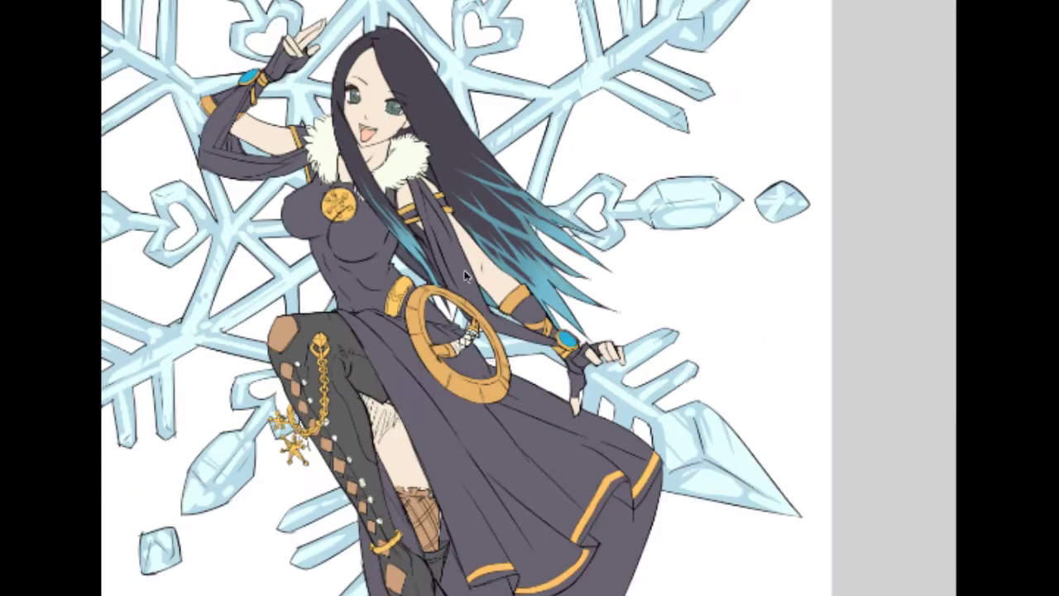
{"action": "scroll", "coordinate": [470, 280], "scroll_direction": "down", "scroll_amount": 1}
{"action": "scroll", "coordinate": [480, 279], "scroll_direction": "down", "scroll_amount": 1}
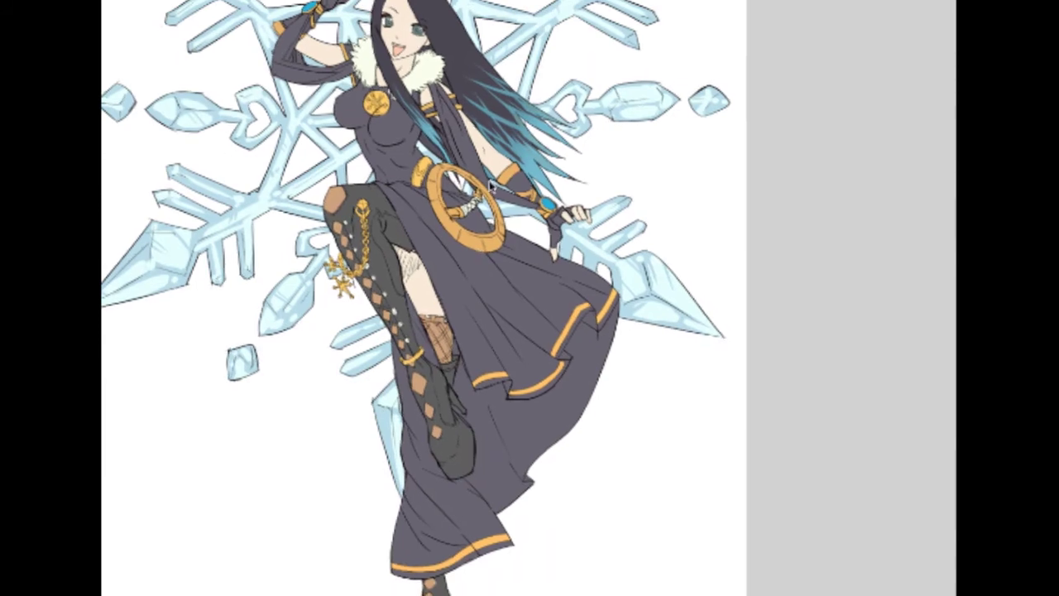
{"action": "left_click_drag", "start_coordinate": [496, 184], "coordinate": [501, 175]}
{"action": "scroll", "coordinate": [467, 149], "scroll_direction": "down", "scroll_amount": 2}
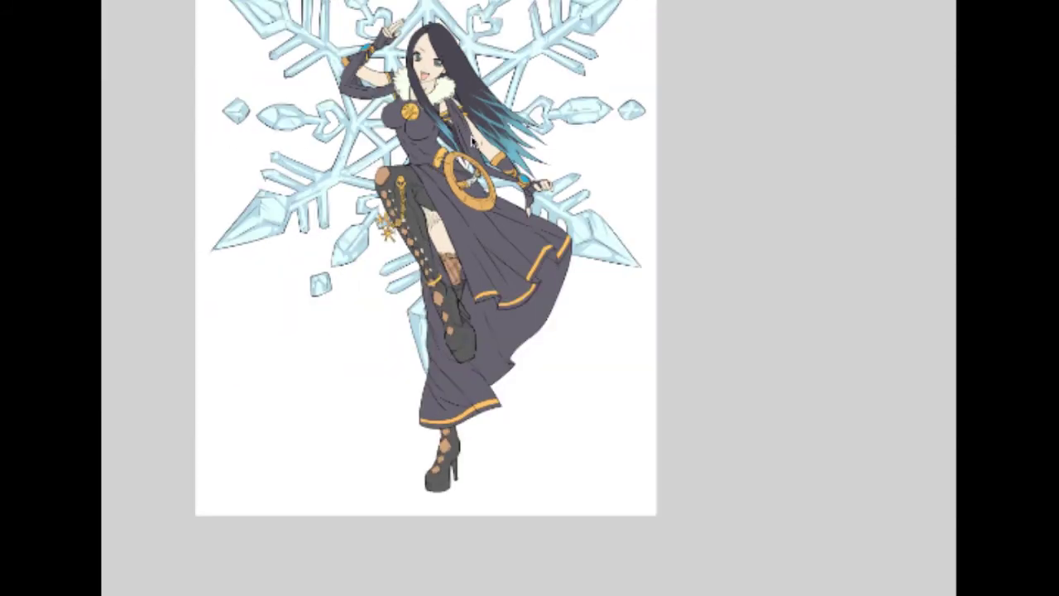
Step: Try a stroke along the golden ring with an enlarged brush, then undo it
{"action": "scroll", "coordinate": [454, 153], "scroll_direction": "up", "scroll_amount": 4}
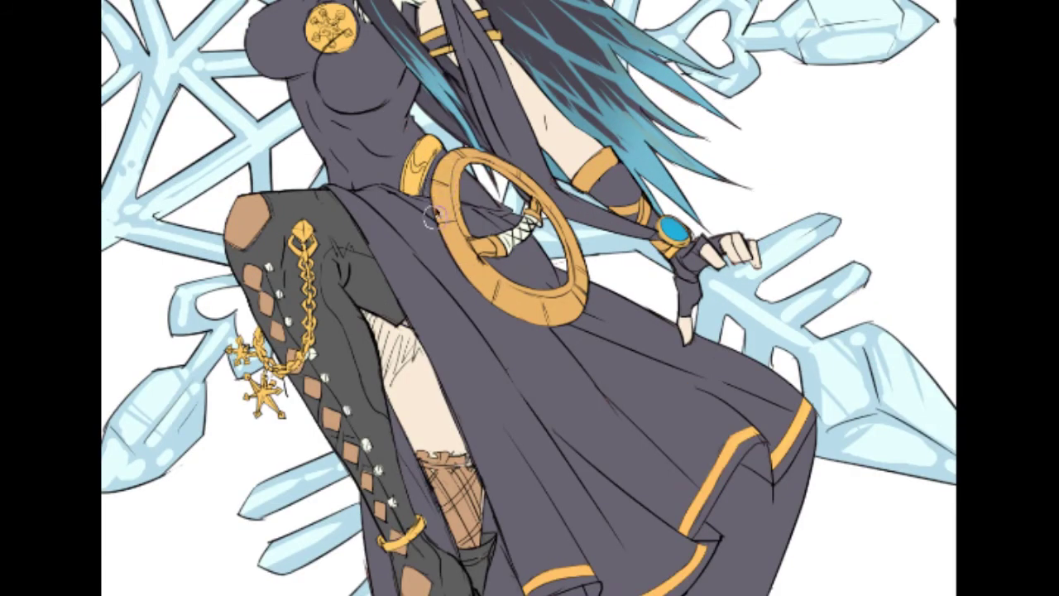
{"action": "key", "text": "]"}
{"action": "key", "text": "]"}
{"action": "key", "text": "]"}
{"action": "key", "text": "]"}
{"action": "mouse_move", "coordinate": [458, 246]}
{"action": "left_mouse_down"}
{"action": "mouse_move", "coordinate": [481, 289]}
{"action": "mouse_move", "coordinate": [451, 225]}
{"action": "mouse_move", "coordinate": [477, 280]}
{"action": "mouse_move", "coordinate": [502, 297]}
{"action": "left_mouse_up"}
{"action": "key", "text": "ctrl+z"}
Step: Reduce the brush size and recolour the ring pale cream, keeping the handle ends golden orange
{"action": "key", "text": "["}
{"action": "key", "text": "["}
{"action": "key", "text": "["}
{"action": "key", "text": "["}
{"action": "mouse_move", "coordinate": [513, 240]}
{"action": "left_mouse_down"}
{"action": "mouse_move", "coordinate": [451, 236]}
{"action": "mouse_move", "coordinate": [483, 283]}
{"action": "mouse_move", "coordinate": [444, 217]}
{"action": "mouse_move", "coordinate": [499, 294]}
{"action": "mouse_move", "coordinate": [567, 314]}
{"action": "mouse_move", "coordinate": [597, 285]}
{"action": "mouse_move", "coordinate": [450, 225]}
{"action": "mouse_move", "coordinate": [455, 164]}
{"action": "mouse_move", "coordinate": [443, 222]}
{"action": "mouse_move", "coordinate": [455, 178]}
{"action": "mouse_move", "coordinate": [480, 153]}
{"action": "mouse_move", "coordinate": [545, 190]}
{"action": "mouse_move", "coordinate": [571, 238]}
{"action": "mouse_move", "coordinate": [558, 198]}
{"action": "mouse_move", "coordinate": [582, 298]}
{"action": "mouse_move", "coordinate": [517, 294]}
{"action": "mouse_move", "coordinate": [571, 267]}
{"action": "mouse_move", "coordinate": [507, 290]}
{"action": "mouse_move", "coordinate": [471, 277]}
{"action": "mouse_move", "coordinate": [441, 234]}
{"action": "mouse_move", "coordinate": [443, 222]}
{"action": "mouse_move", "coordinate": [462, 223]}
{"action": "mouse_move", "coordinate": [470, 185]}
{"action": "mouse_move", "coordinate": [443, 198]}
{"action": "mouse_move", "coordinate": [455, 165]}
{"action": "mouse_move", "coordinate": [438, 201]}
{"action": "mouse_move", "coordinate": [447, 169]}
{"action": "mouse_move", "coordinate": [538, 190]}
{"action": "left_mouse_up"}
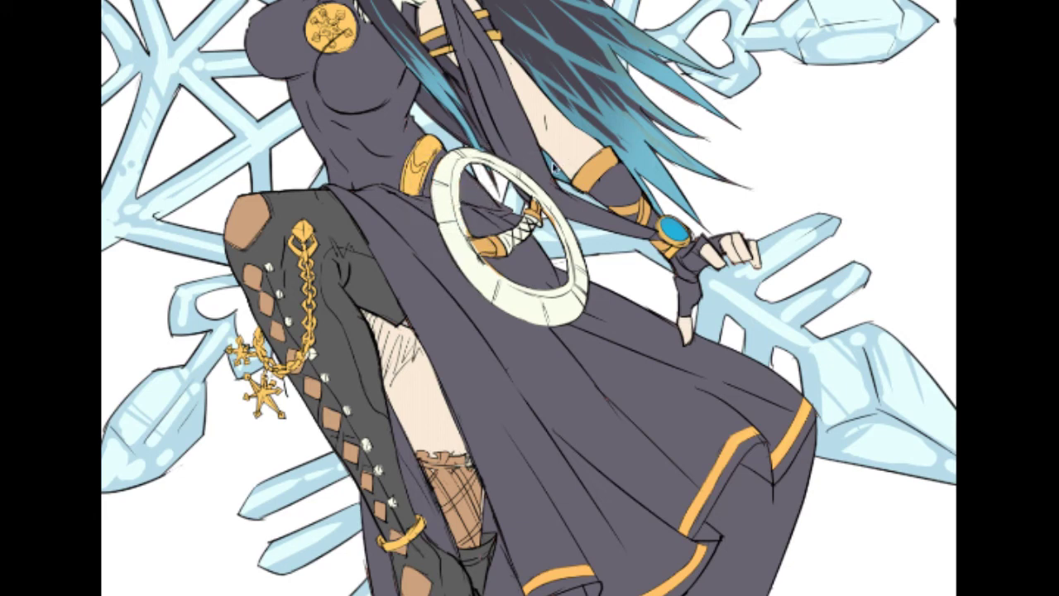
{"action": "scroll", "coordinate": [554, 156], "scroll_direction": "down", "scroll_amount": 5}
{"action": "scroll", "coordinate": [521, 219], "scroll_direction": "up", "scroll_amount": 5}
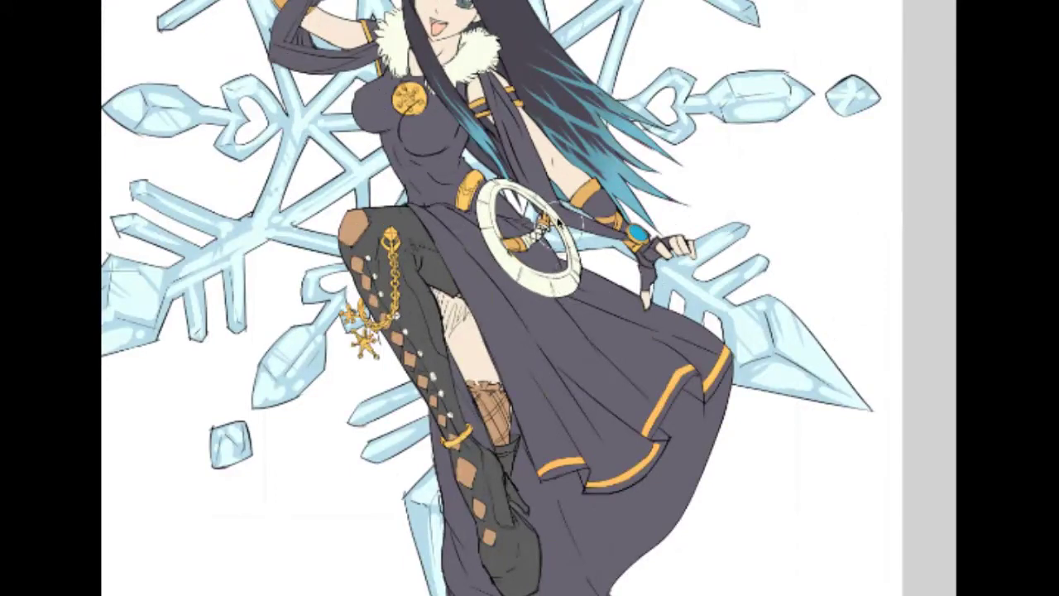
{"action": "scroll", "coordinate": [548, 216], "scroll_direction": "down", "scroll_amount": 3}
{"action": "scroll", "coordinate": [545, 212], "scroll_direction": "up", "scroll_amount": 2}
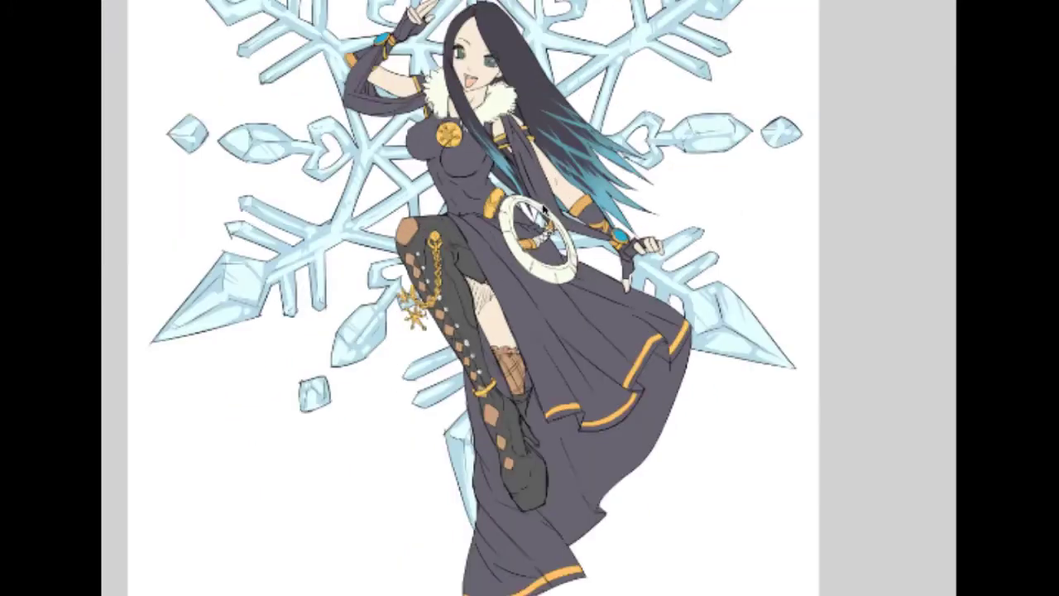
Step: Try dark purple-grey on the handle's wrapping with a smaller brush
{"action": "scroll", "coordinate": [543, 208], "scroll_direction": "up", "scroll_amount": 3}
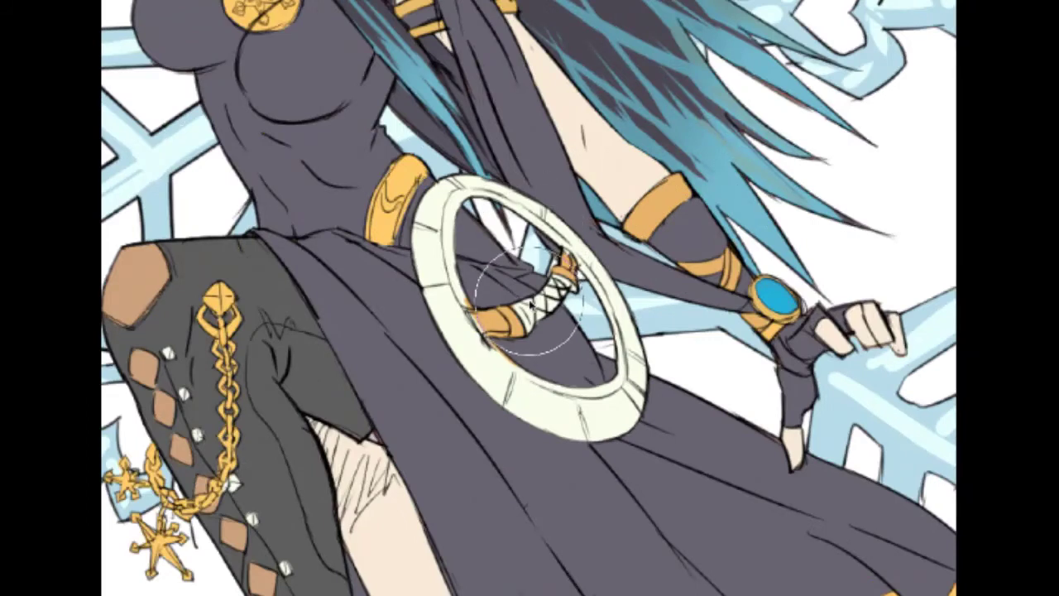
{"action": "key", "text": "["}
{"action": "key", "text": "["}
{"action": "key", "text": "["}
{"action": "mouse_move", "coordinate": [526, 303]}
{"action": "left_mouse_down"}
{"action": "mouse_move", "coordinate": [538, 327]}
{"action": "mouse_move", "coordinate": [520, 302]}
{"action": "mouse_move", "coordinate": [532, 337]}
{"action": "mouse_move", "coordinate": [530, 294]}
{"action": "mouse_move", "coordinate": [556, 313]}
{"action": "mouse_move", "coordinate": [545, 296]}
{"action": "mouse_move", "coordinate": [565, 298]}
{"action": "mouse_move", "coordinate": [541, 287]}
{"action": "mouse_move", "coordinate": [565, 306]}
{"action": "left_mouse_up"}
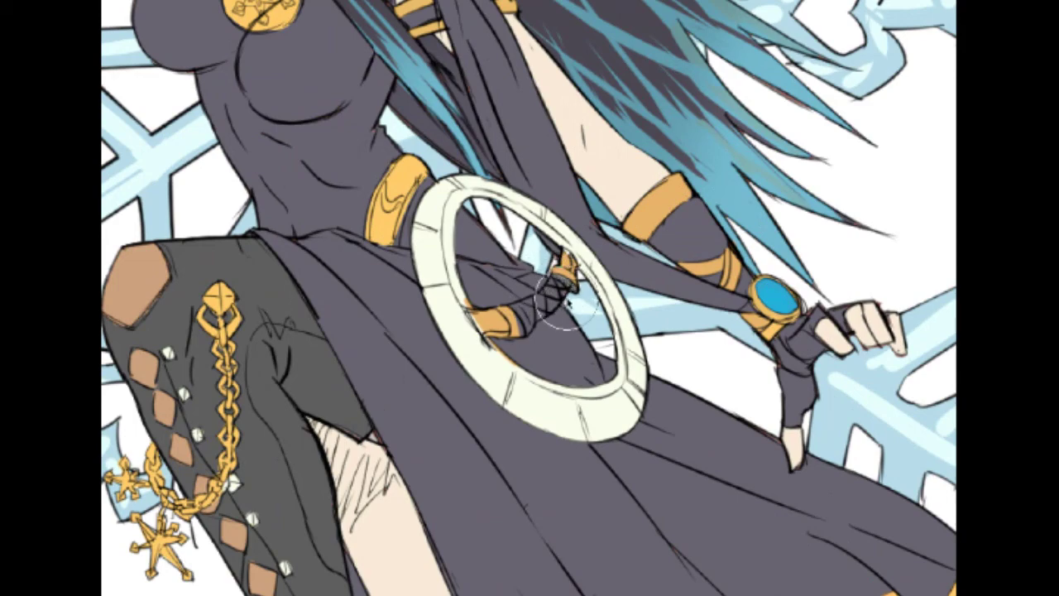
{"action": "scroll", "coordinate": [553, 262], "scroll_direction": "down", "scroll_amount": 6}
{"action": "scroll", "coordinate": [540, 218], "scroll_direction": "up", "scroll_amount": 6}
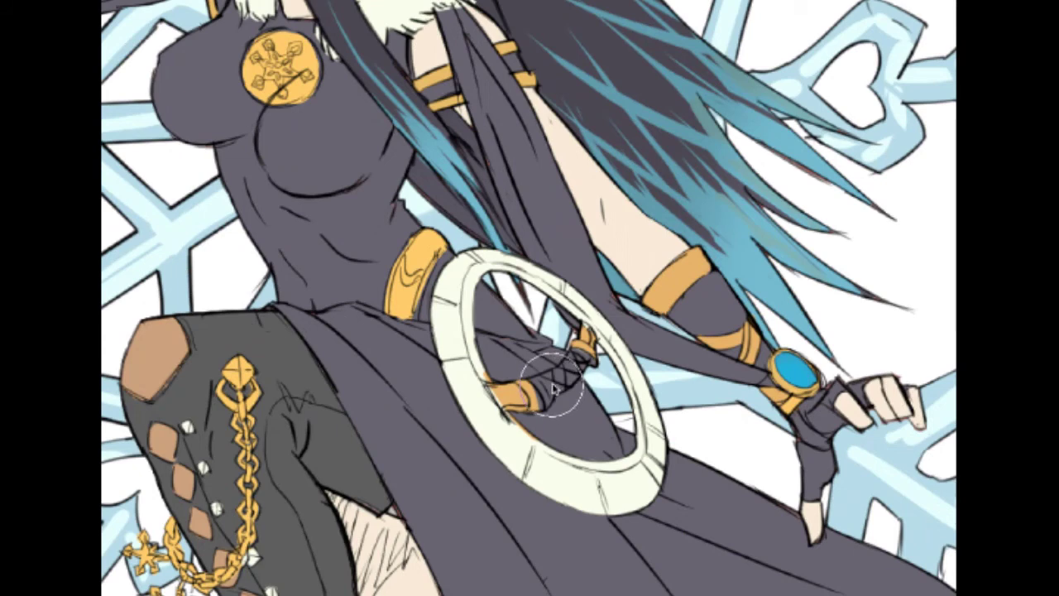
Step: Recolour the handle's wrapping teal blue
{"action": "mouse_move", "coordinate": [553, 388]}
{"action": "left_mouse_down"}
{"action": "mouse_move", "coordinate": [559, 362]}
{"action": "mouse_move", "coordinate": [570, 365]}
{"action": "mouse_move", "coordinate": [528, 377]}
{"action": "mouse_move", "coordinate": [554, 401]}
{"action": "mouse_move", "coordinate": [545, 370]}
{"action": "mouse_move", "coordinate": [567, 394]}
{"action": "mouse_move", "coordinate": [569, 356]}
{"action": "left_mouse_up"}
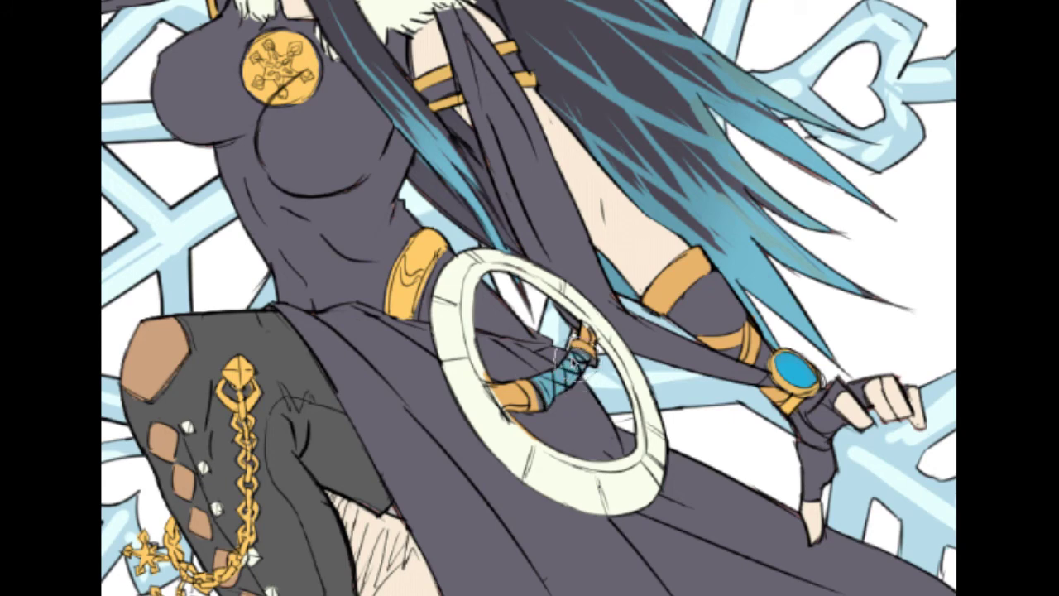
{"action": "scroll", "coordinate": [568, 363], "scroll_direction": "down", "scroll_amount": 4}
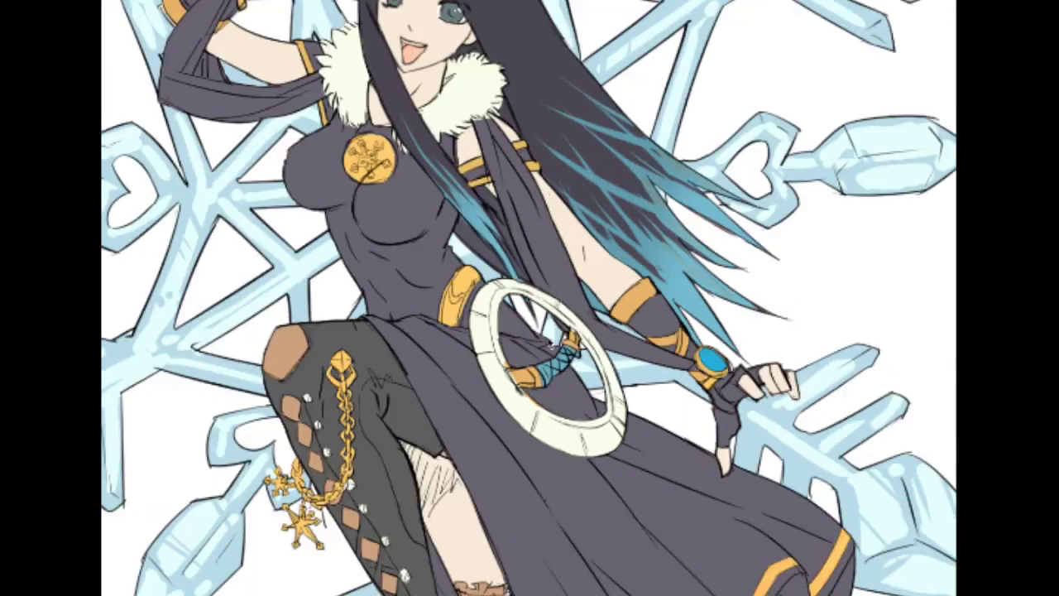
{"action": "scroll", "coordinate": [528, 284], "scroll_direction": "down", "scroll_amount": 2}
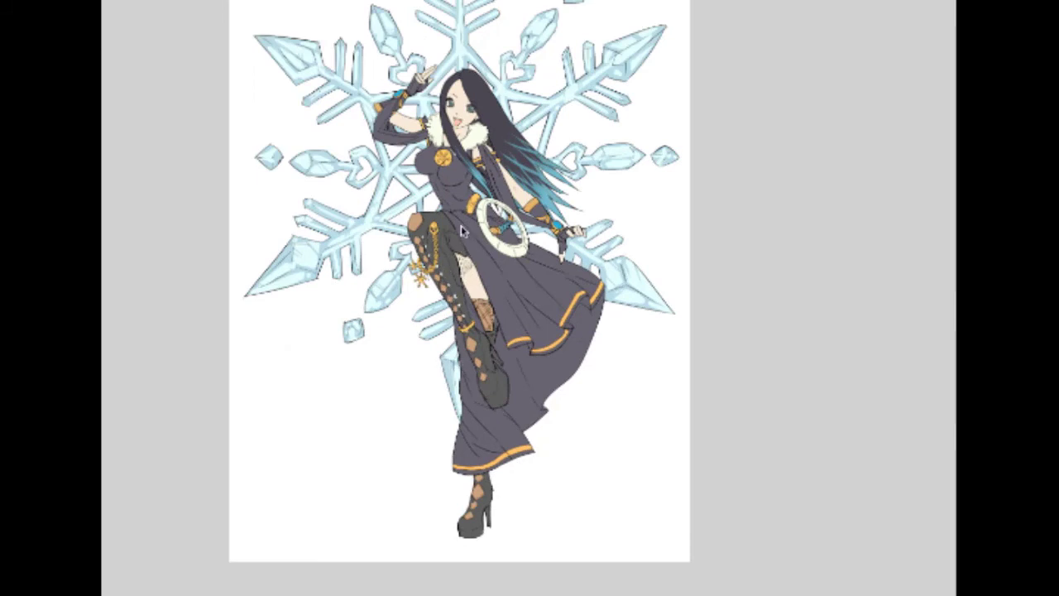
Step: Examine the flat colours of the whole figure against the snowflake, both close up and at full size
{"action": "scroll", "coordinate": [461, 231], "scroll_direction": "up", "scroll_amount": 1}
{"action": "scroll", "coordinate": [469, 251], "scroll_direction": "up", "scroll_amount": 2}
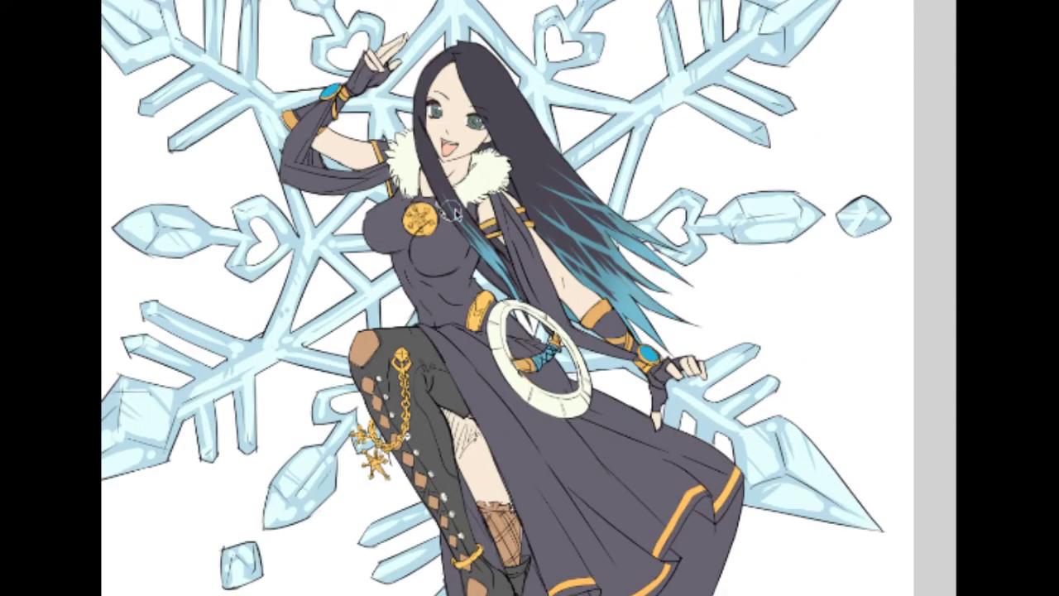
{"action": "scroll", "coordinate": [487, 256], "scroll_direction": "down", "scroll_amount": 1}
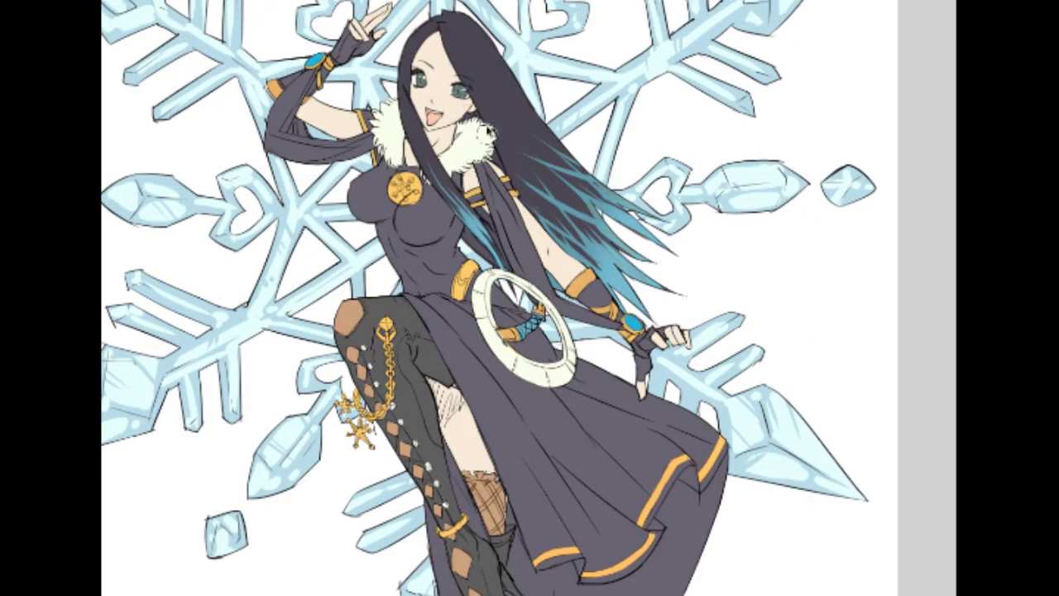
{"action": "scroll", "coordinate": [471, 145], "scroll_direction": "down", "scroll_amount": 1}
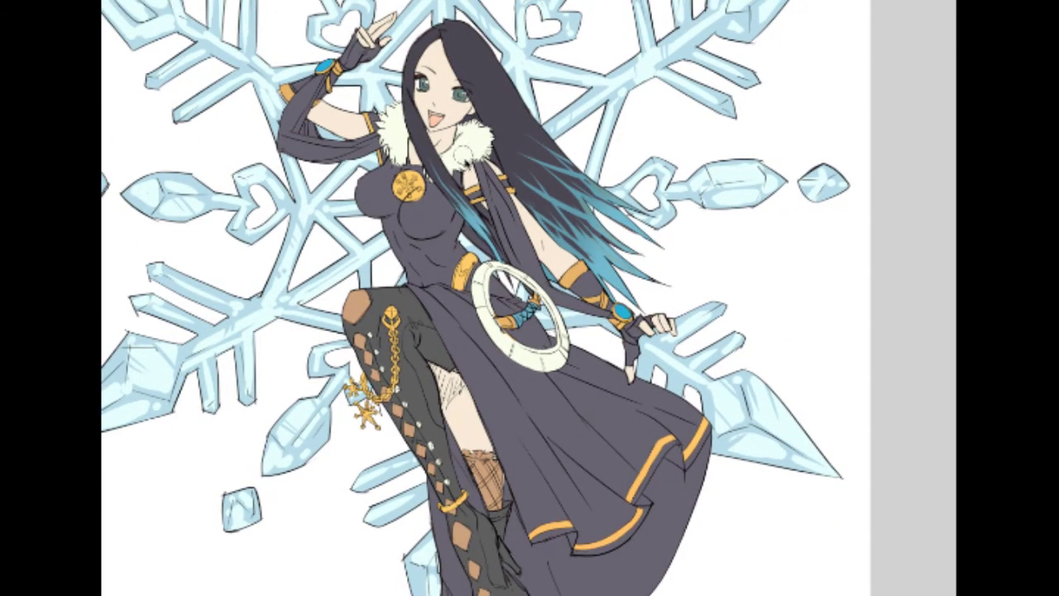
{"action": "scroll", "coordinate": [482, 344], "scroll_direction": "down", "scroll_amount": 1}
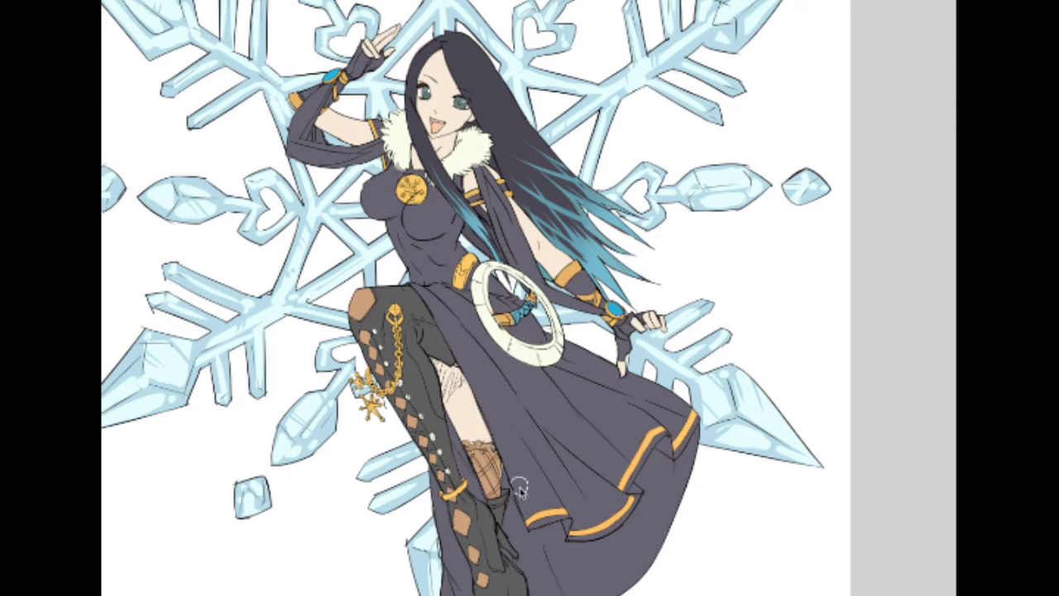
{"action": "scroll", "coordinate": [525, 398], "scroll_direction": "down", "scroll_amount": 4}
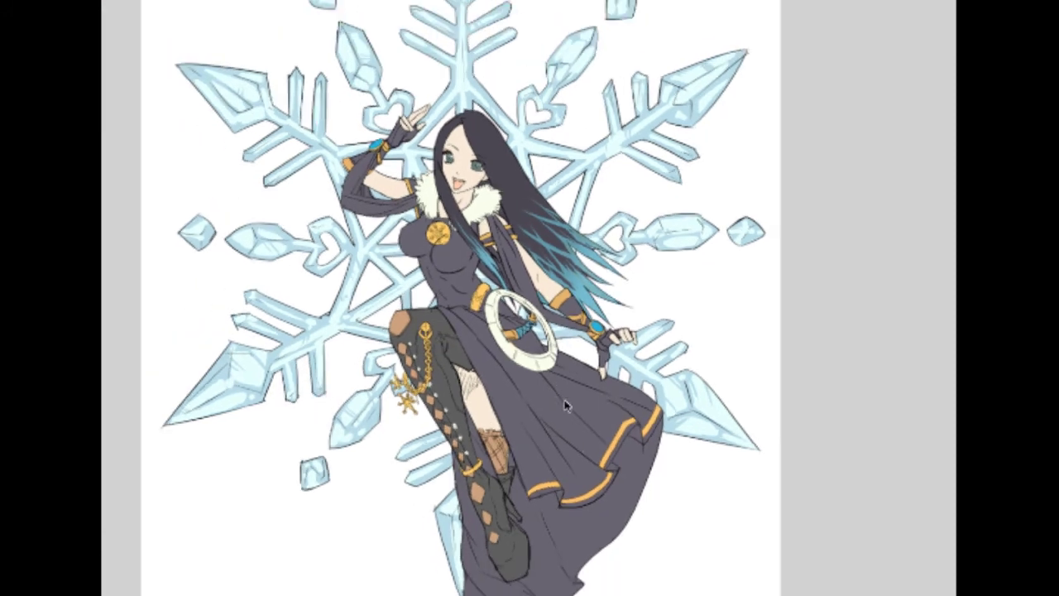
{"action": "mouse_move", "coordinate": [584, 447]}
{"action": "left_mouse_down"}
{"action": "mouse_move", "coordinate": [568, 230]}
{"action": "mouse_move", "coordinate": [526, 448]}
{"action": "left_mouse_up"}
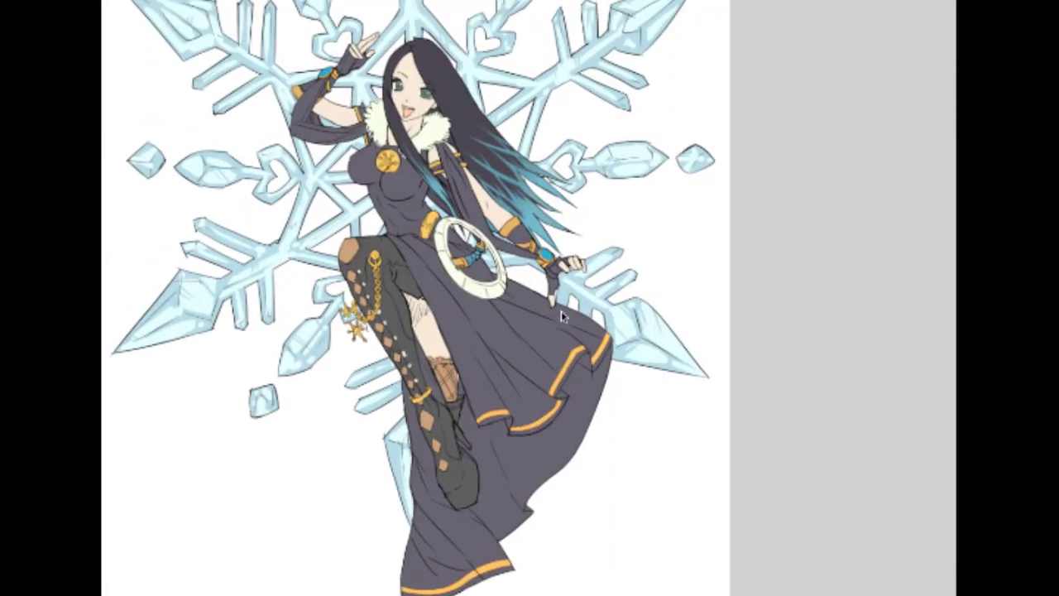
{"action": "scroll", "coordinate": [561, 315], "scroll_direction": "up", "scroll_amount": 2}
{"action": "mouse_move", "coordinate": [552, 277]}
{"action": "left_mouse_down"}
{"action": "mouse_move", "coordinate": [569, 439]}
{"action": "mouse_move", "coordinate": [550, 395]}
{"action": "mouse_move", "coordinate": [568, 406]}
{"action": "left_mouse_up"}
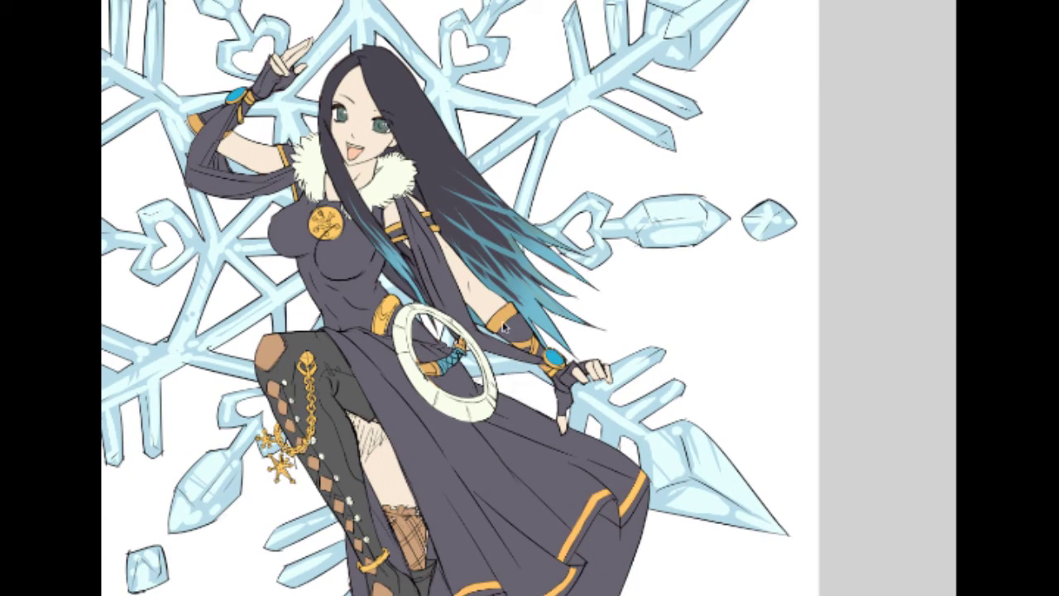
{"action": "scroll", "coordinate": [505, 330], "scroll_direction": "down", "scroll_amount": 2}
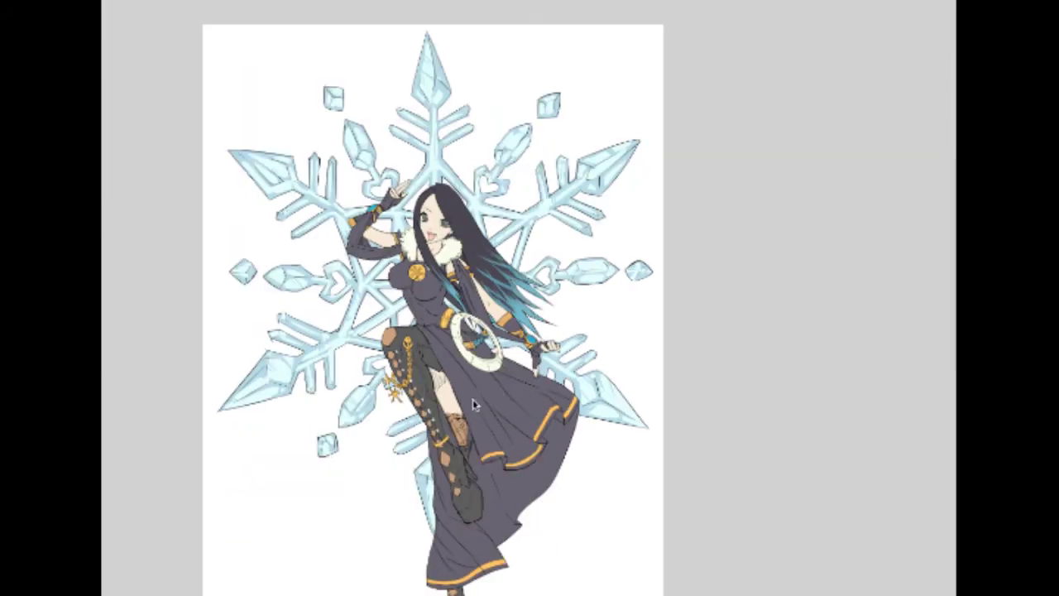
{"action": "scroll", "coordinate": [469, 358], "scroll_direction": "down", "scroll_amount": 1}
{"action": "scroll", "coordinate": [481, 349], "scroll_direction": "up", "scroll_amount": 1}
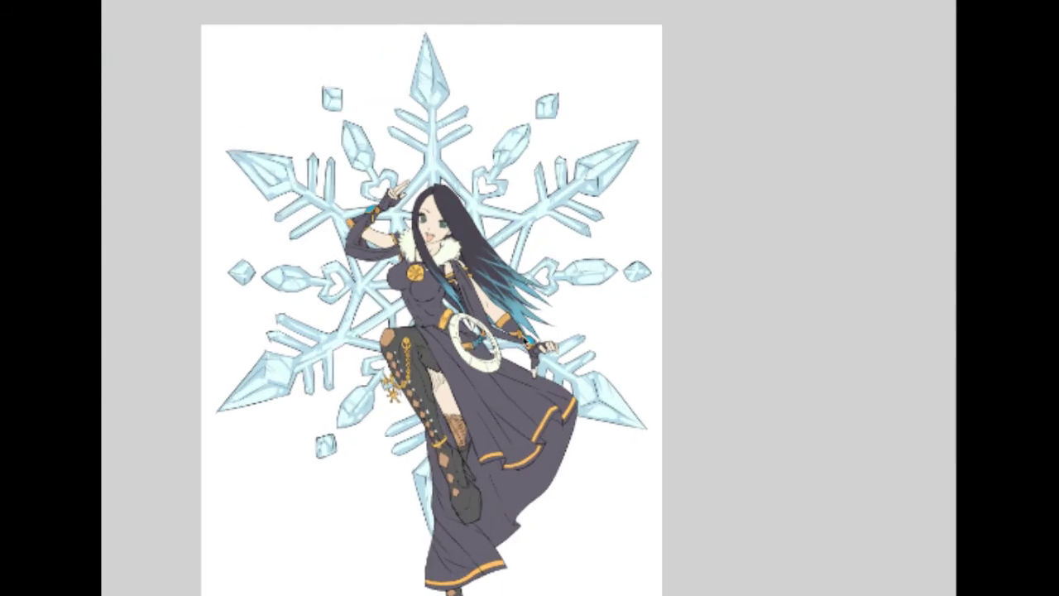
{"action": "scroll", "coordinate": [525, 343], "scroll_direction": "up", "scroll_amount": 3}
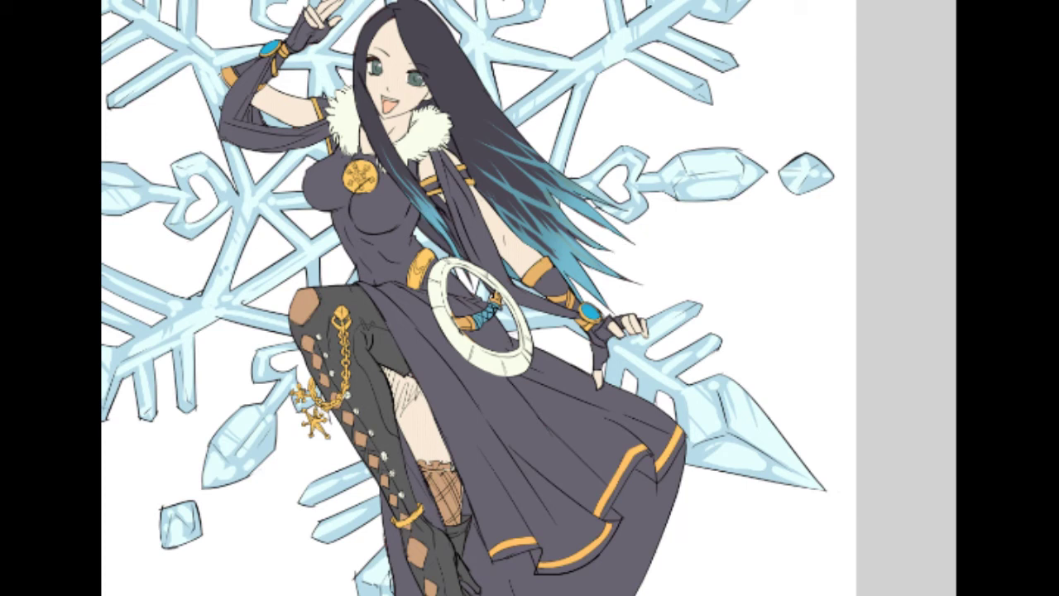
Step: Open the Hue/Saturation adjustment for the wristband gems, shift their hue to deep blue and set the luminosity to 25
{"action": "key", "text": "ctrl+u"}
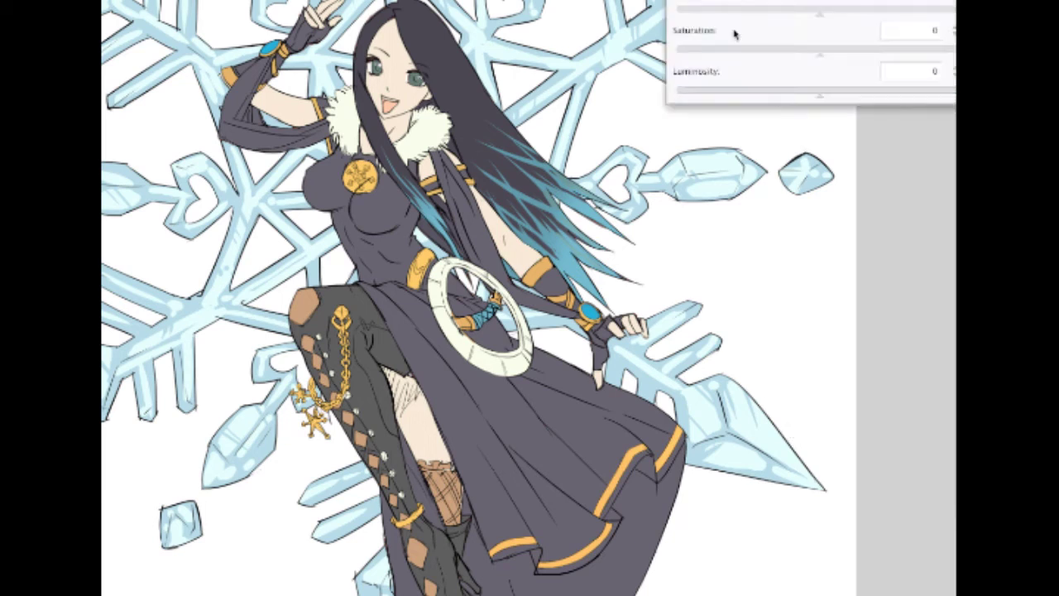
{"action": "left_click_drag", "start_coordinate": [855, 17], "coordinate": [850, 17]}
{"action": "scroll", "coordinate": [604, 294], "scroll_direction": "down", "scroll_amount": 1}
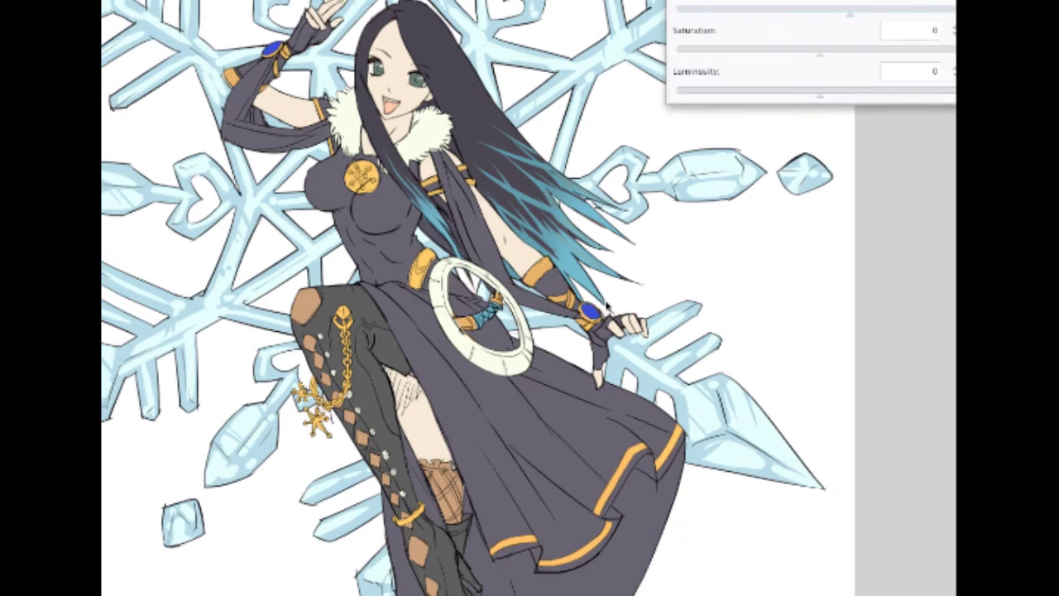
{"action": "left_click_drag", "start_coordinate": [841, 95], "coordinate": [861, 95]}
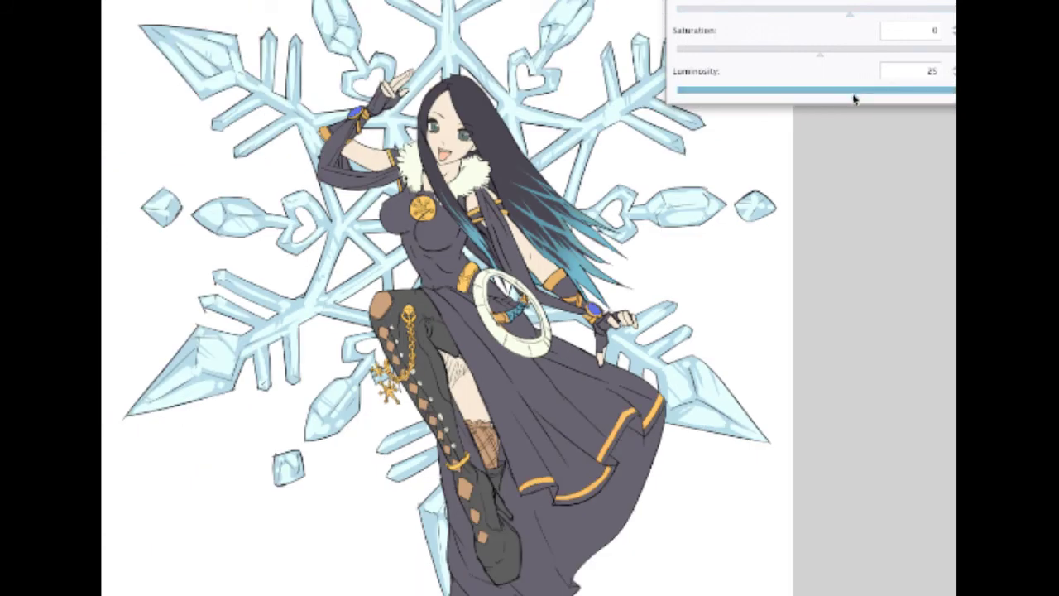
Step: Try pink and other hues on the wristband gems, then return the hue to its original light blue
{"action": "left_click_drag", "start_coordinate": [855, 15], "coordinate": [886, 16]}
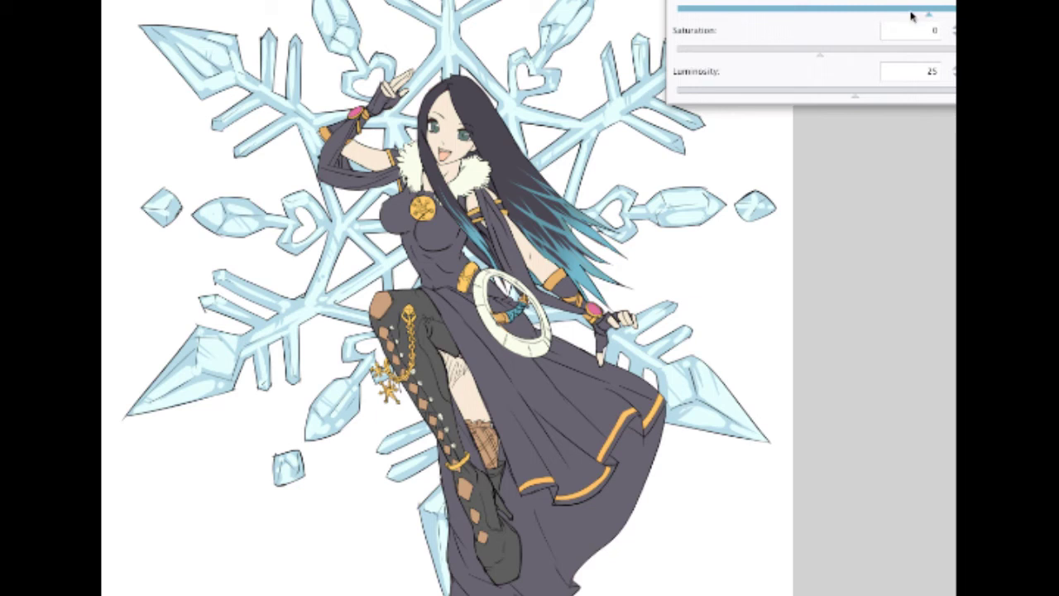
{"action": "left_click_drag", "start_coordinate": [911, 15], "coordinate": [945, 15]}
{"action": "left_click_drag", "start_coordinate": [765, 13], "coordinate": [824, 12]}
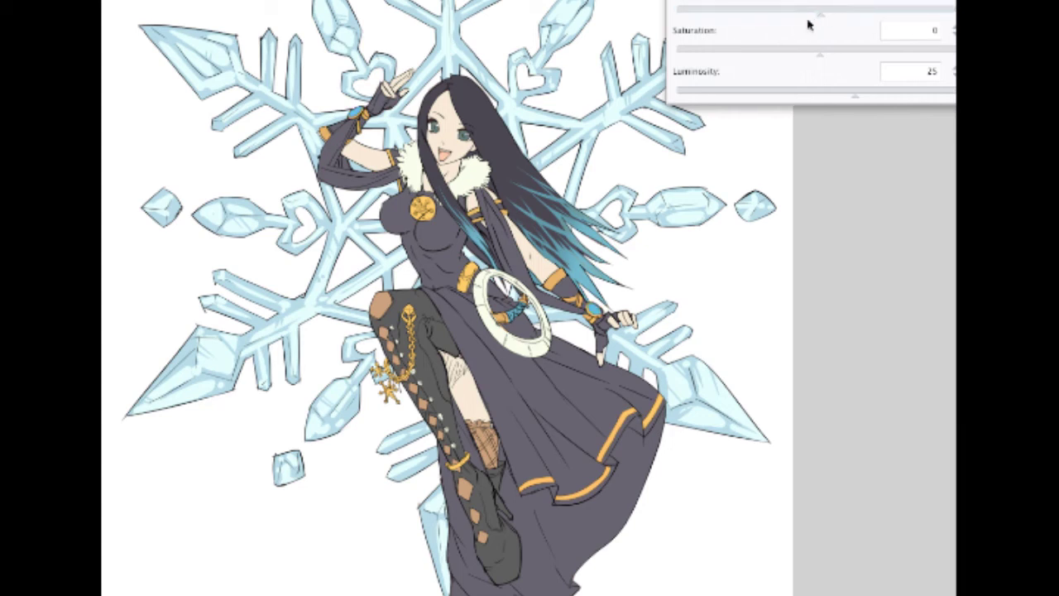
Step: Shift the wristband gems' hue slightly toward turquoise, with luminosity 26 and saturation 40
{"action": "scroll", "coordinate": [596, 304], "scroll_direction": "up", "scroll_amount": 1}
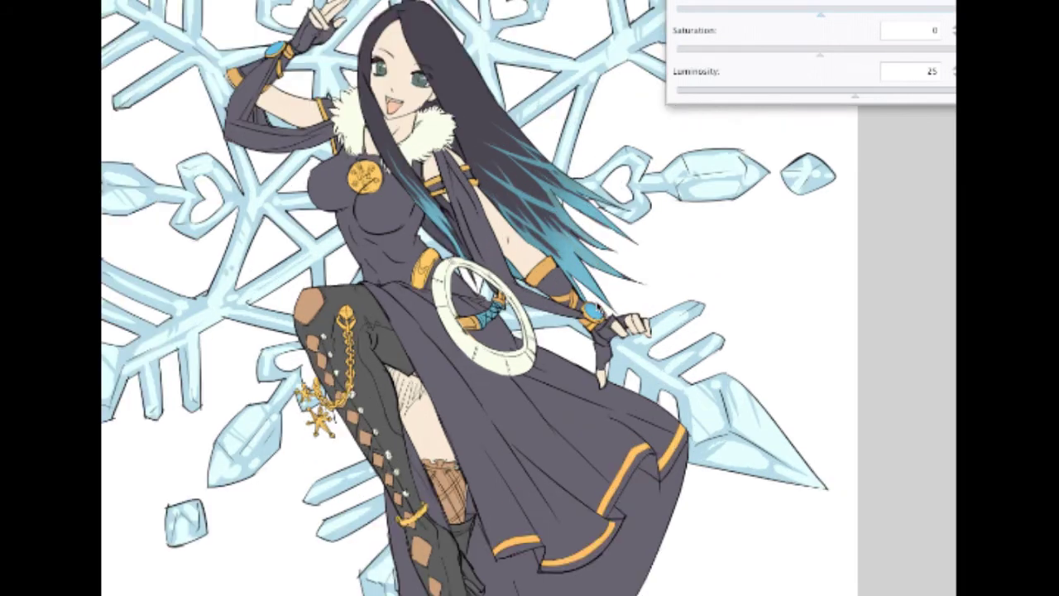
{"action": "scroll", "coordinate": [594, 298], "scroll_direction": "up", "scroll_amount": 1}
{"action": "scroll", "coordinate": [602, 286], "scroll_direction": "down", "scroll_amount": 1}
{"action": "left_click_drag", "start_coordinate": [597, 203], "coordinate": [618, 297]}
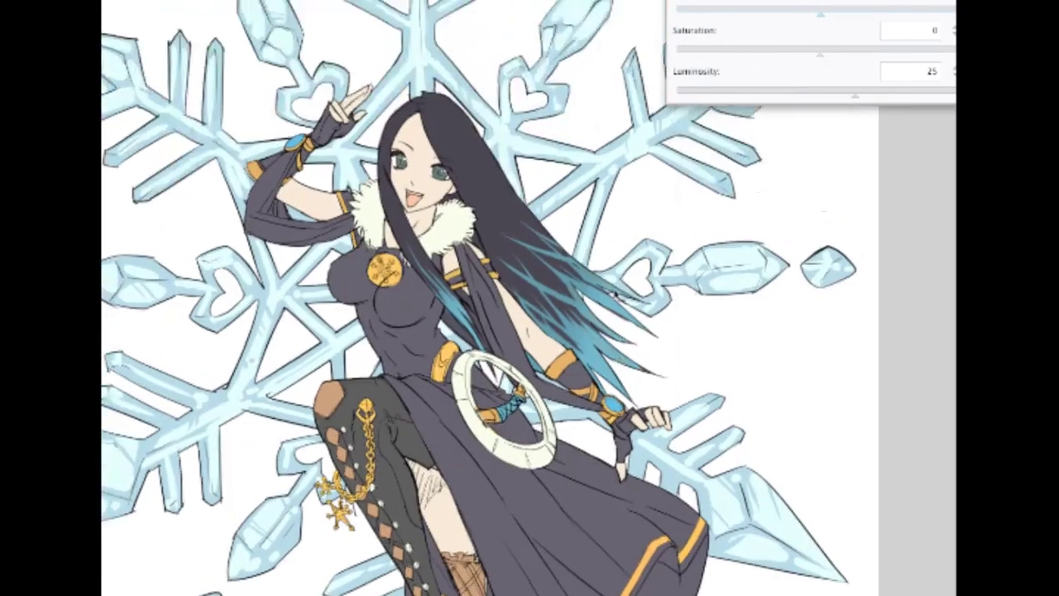
{"action": "left_click_drag", "start_coordinate": [814, 10], "coordinate": [804, 15]}
{"action": "scroll", "coordinate": [613, 236], "scroll_direction": "down", "scroll_amount": 2}
{"action": "scroll", "coordinate": [611, 240], "scroll_direction": "up", "scroll_amount": 2}
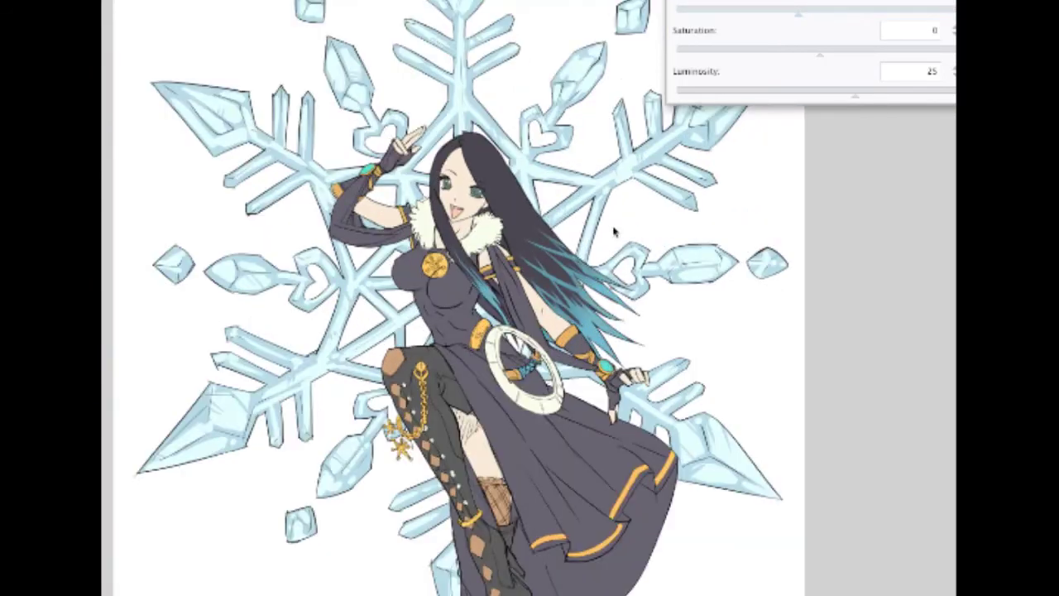
{"action": "scroll", "coordinate": [614, 231], "scroll_direction": "up", "scroll_amount": 1}
{"action": "left_click_drag", "start_coordinate": [649, 199], "coordinate": [663, 266]}
{"action": "mouse_move", "coordinate": [815, 15]}
{"action": "left_mouse_down"}
{"action": "mouse_move", "coordinate": [830, 12]}
{"action": "mouse_move", "coordinate": [783, 11]}
{"action": "mouse_move", "coordinate": [808, 16]}
{"action": "left_mouse_up"}
{"action": "left_click_drag", "start_coordinate": [838, 88], "coordinate": [855, 95]}
{"action": "left_click_drag", "start_coordinate": [819, 48], "coordinate": [878, 53]}
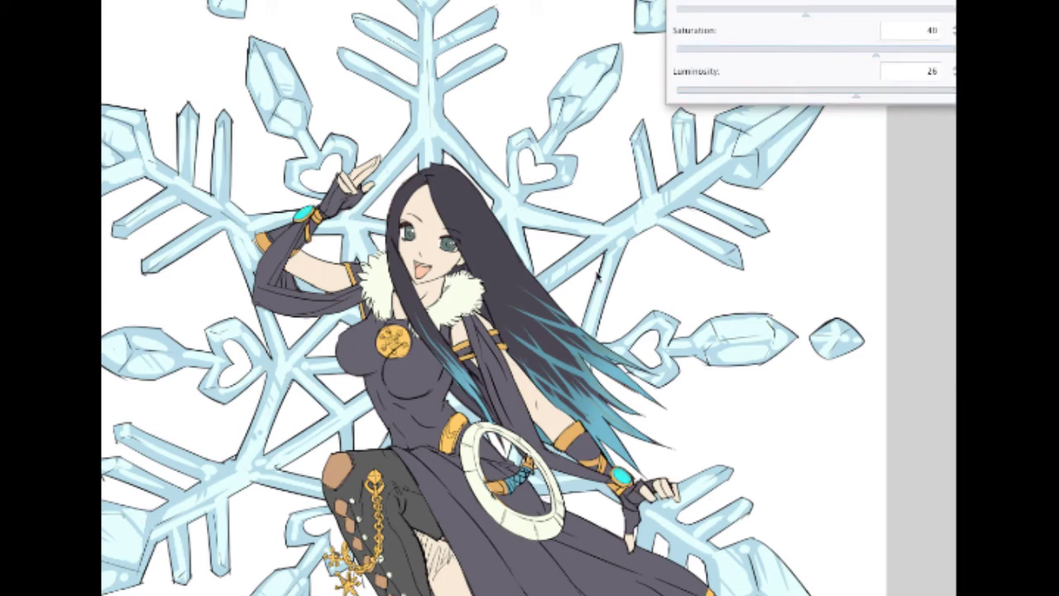
Step: Fine-tune the wristband gems' hue to a bright cyan and apply the Hue/Saturation adjustment
{"action": "scroll", "coordinate": [599, 278], "scroll_direction": "down", "scroll_amount": 4}
{"action": "scroll", "coordinate": [621, 321], "scroll_direction": "up", "scroll_amount": 4}
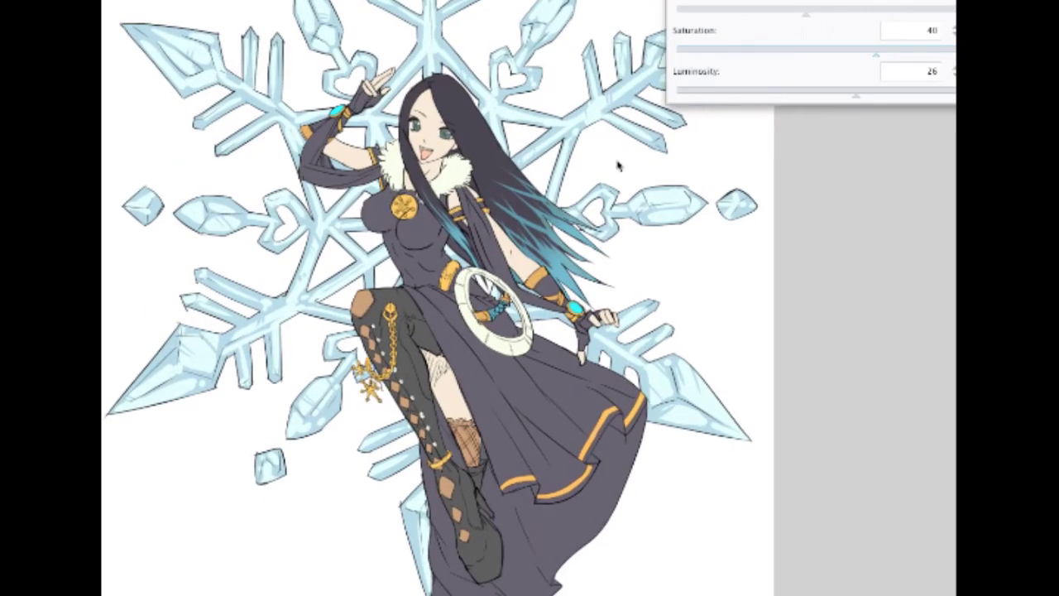
{"action": "left_click", "coordinate": [800, 15]}
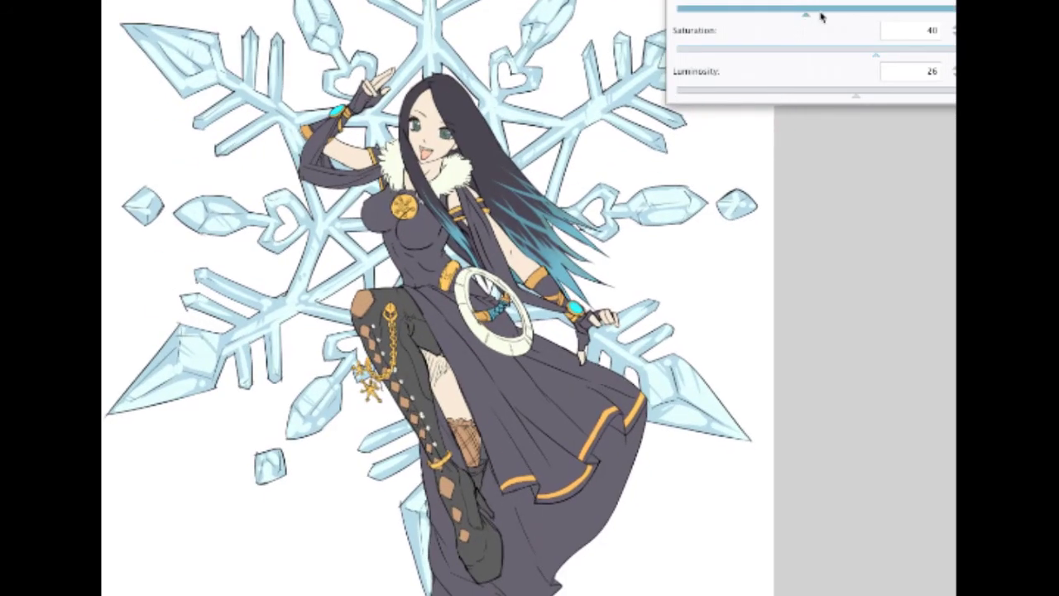
{"action": "mouse_move", "coordinate": [805, 17]}
{"action": "left_mouse_down"}
{"action": "mouse_move", "coordinate": [822, 17]}
{"action": "mouse_move", "coordinate": [812, 20]}
{"action": "left_mouse_up"}
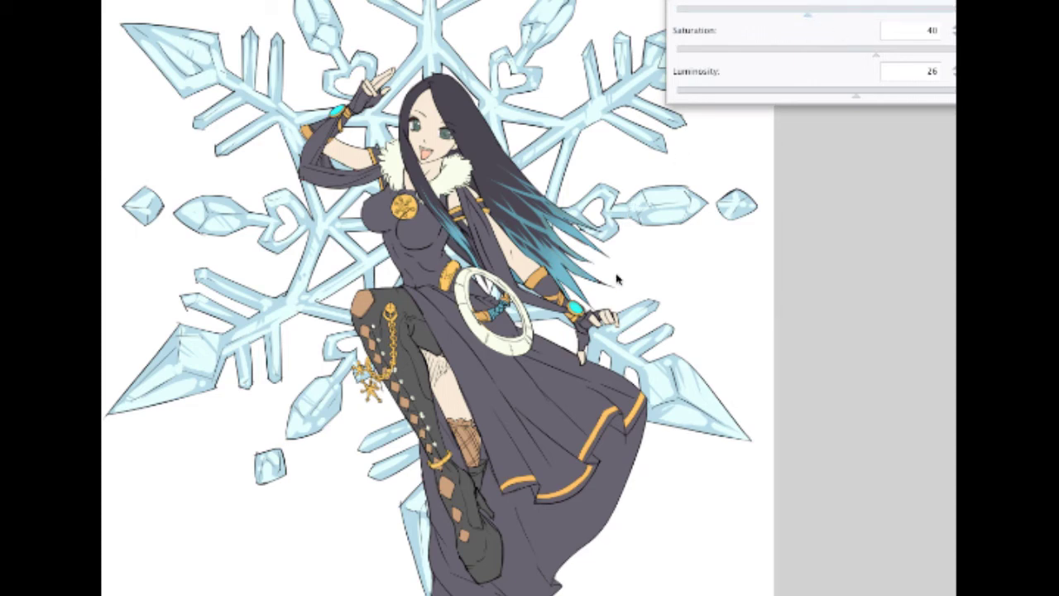
{"action": "scroll", "coordinate": [617, 276], "scroll_direction": "up", "scroll_amount": 3}
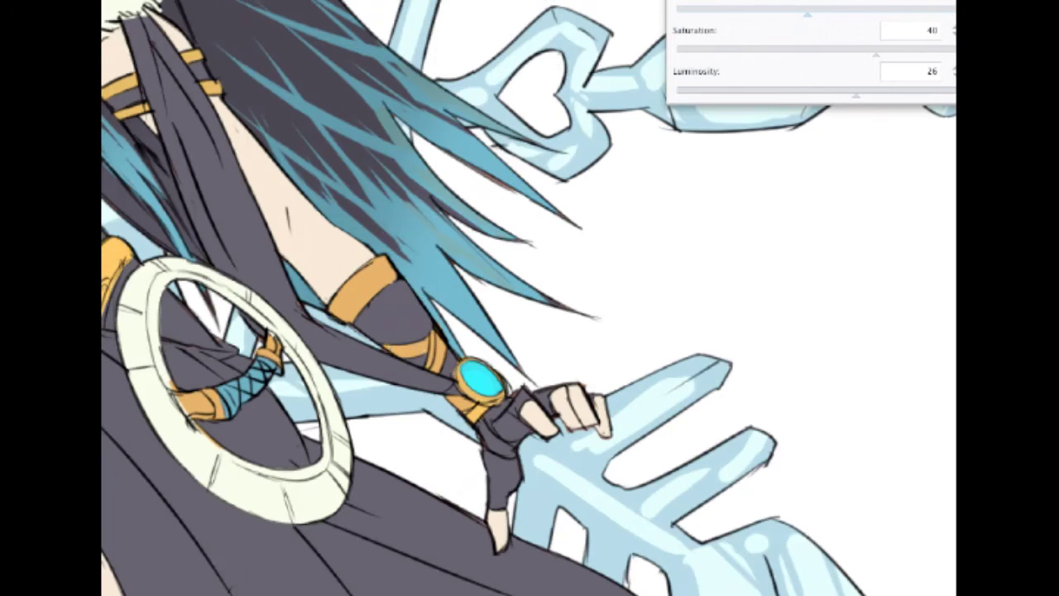
{"action": "key", "text": "Return"}
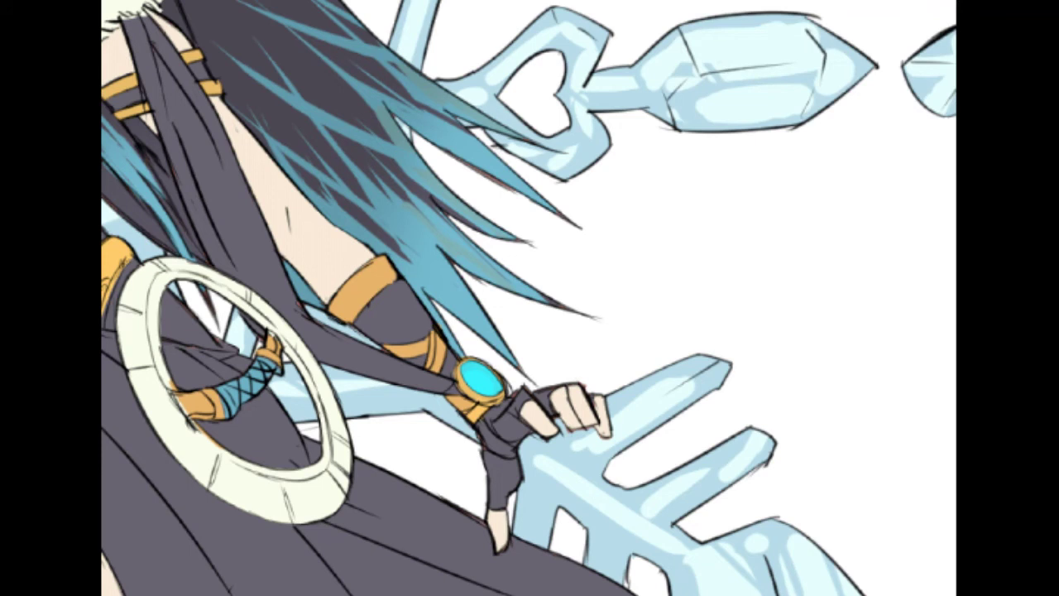
{"action": "scroll", "coordinate": [478, 356], "scroll_direction": "up", "scroll_amount": 1}
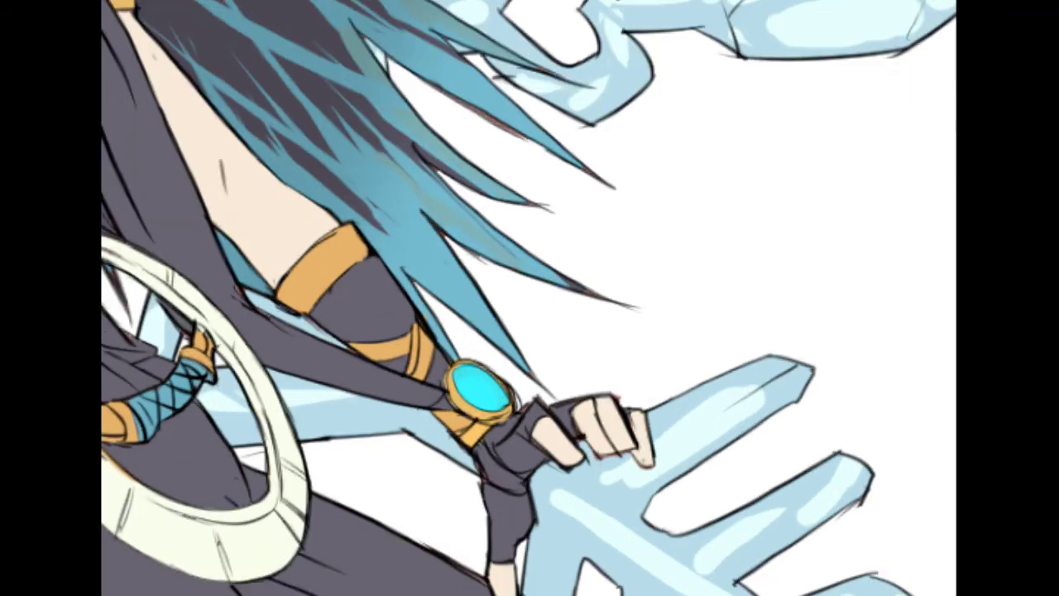
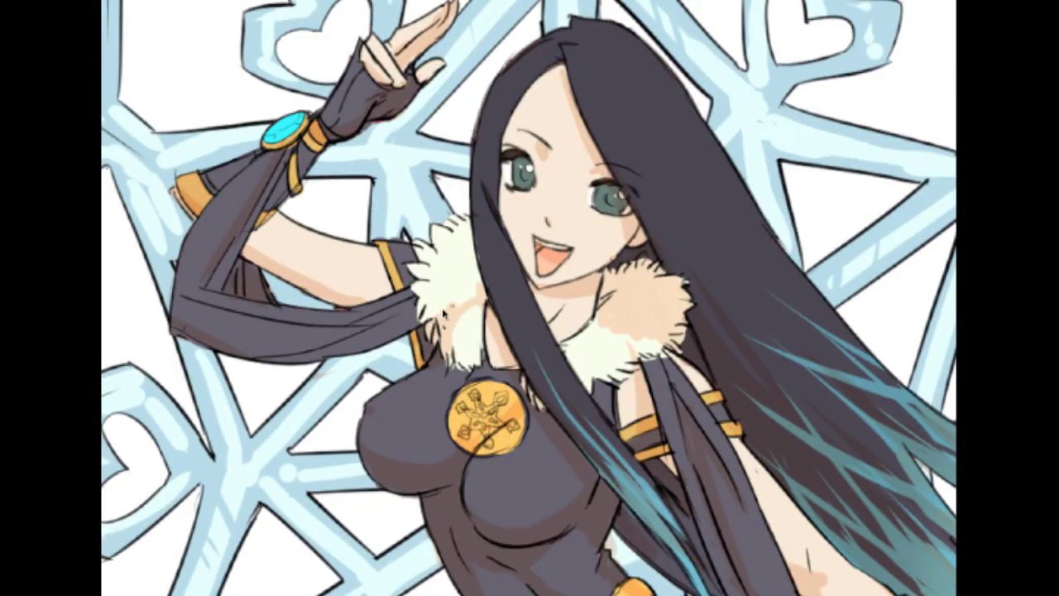
Step: Switch to the image viewer and look through the finished Element Princess character illustrations as shading references
{"action": "scroll", "coordinate": [365, 294], "scroll_direction": "down", "scroll_amount": 4}
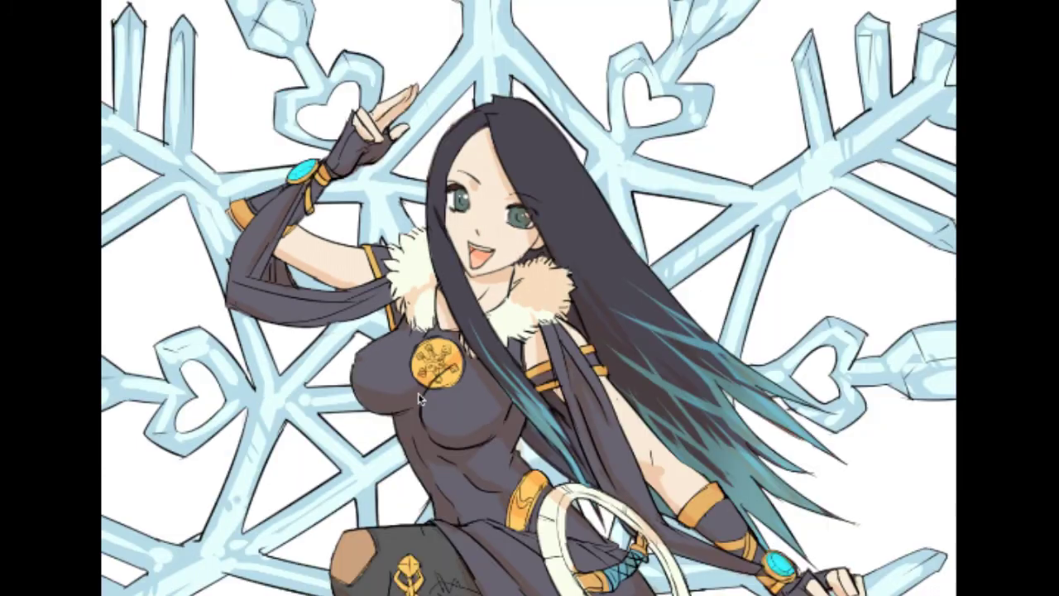
{"action": "left_click_drag", "start_coordinate": [419, 399], "coordinate": [429, 262]}
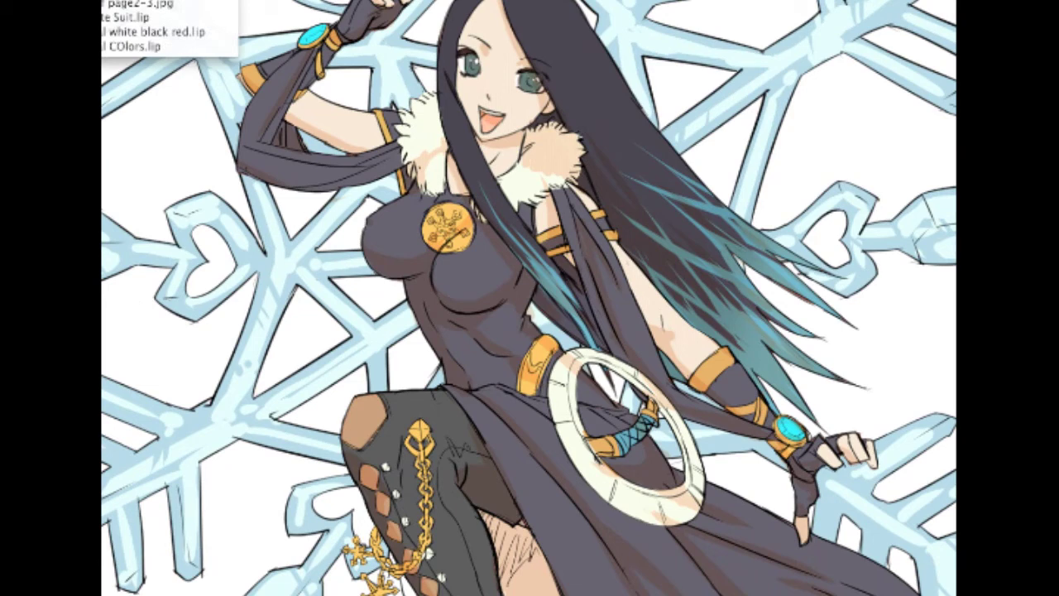
{"action": "left_click", "coordinate": [217, 3]}
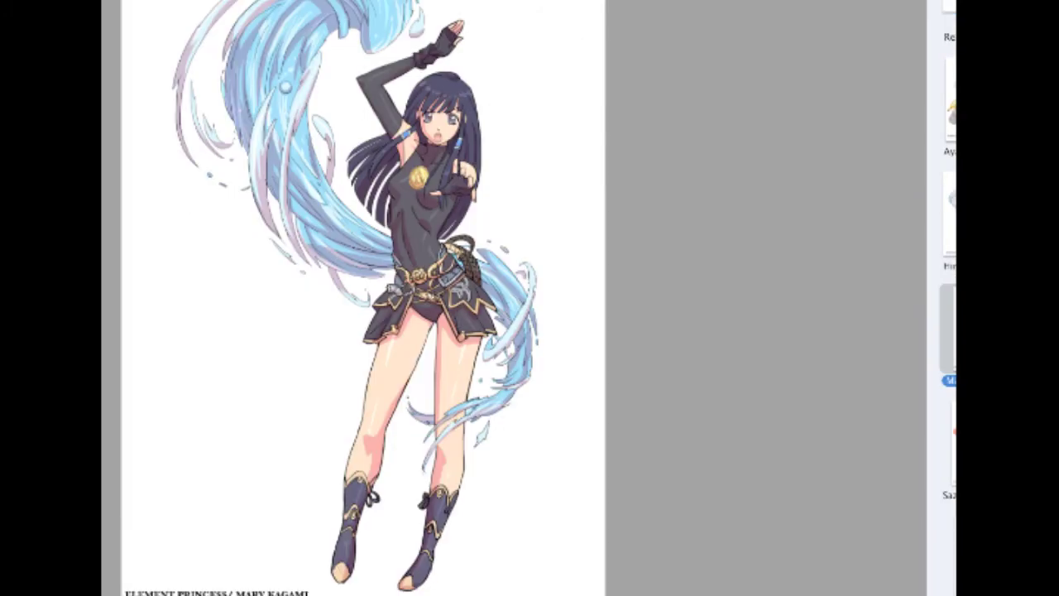
{"action": "key", "text": "Down"}
{"action": "key", "text": "Down"}
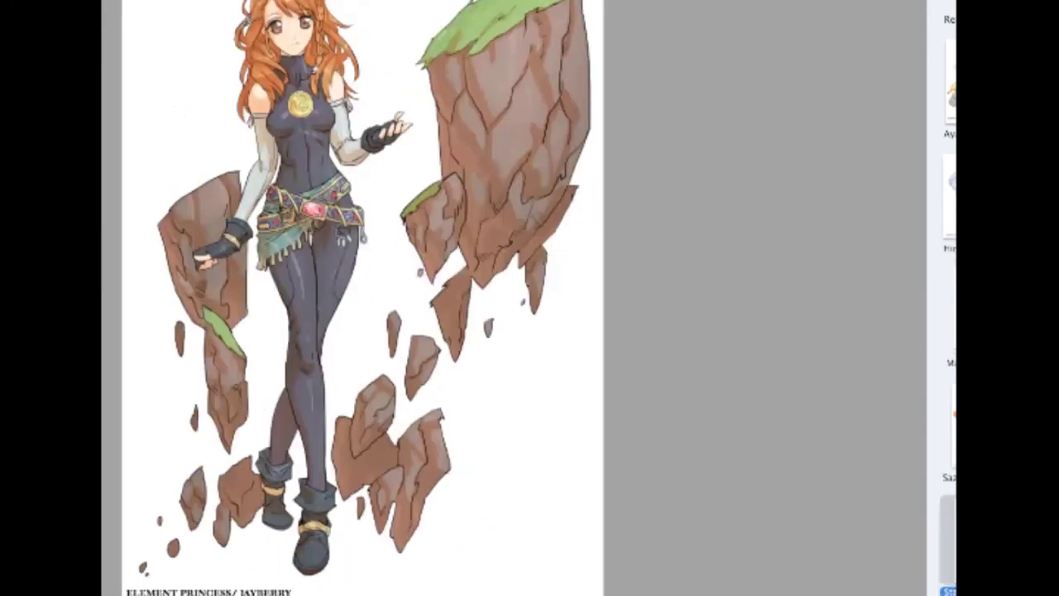
{"action": "key", "text": "Up"}
{"action": "key", "text": "Up"}
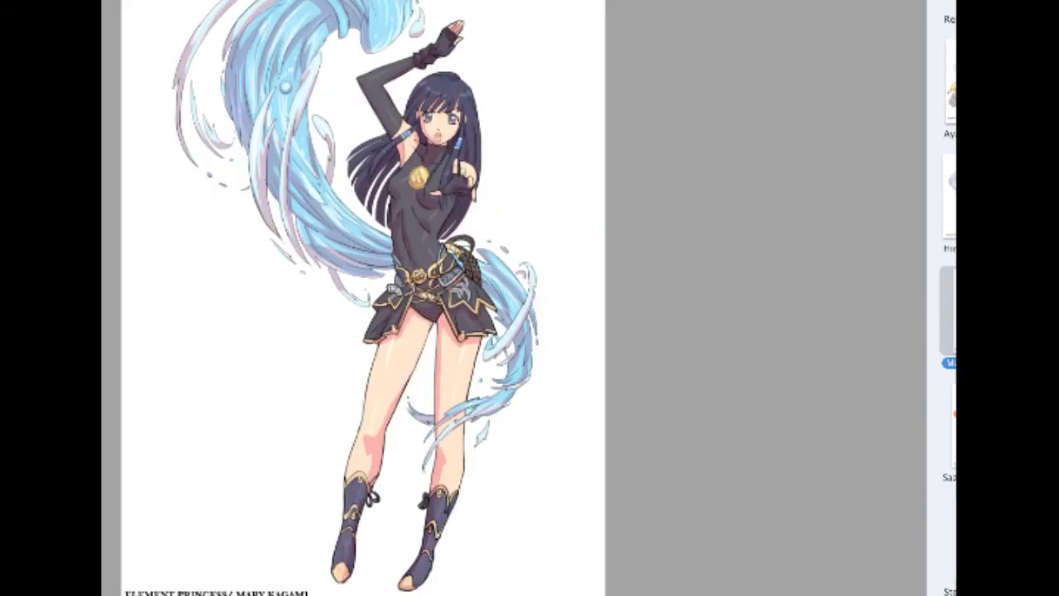
{"action": "key", "text": "Up"}
{"action": "key", "text": "Up"}
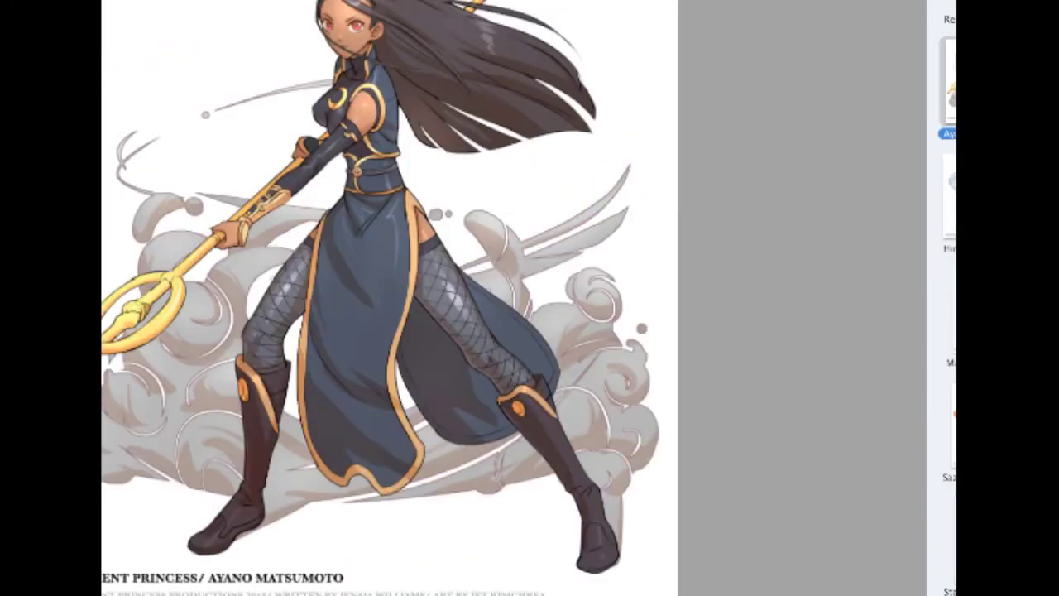
Step: Bring up the earlier shaded version of the ice character and examine its shading on the dress, boots and hair
{"action": "key", "text": "super+Tab"}
{"action": "key", "text": "Up"}
{"action": "key", "text": "Up"}
{"action": "key", "text": "Up"}
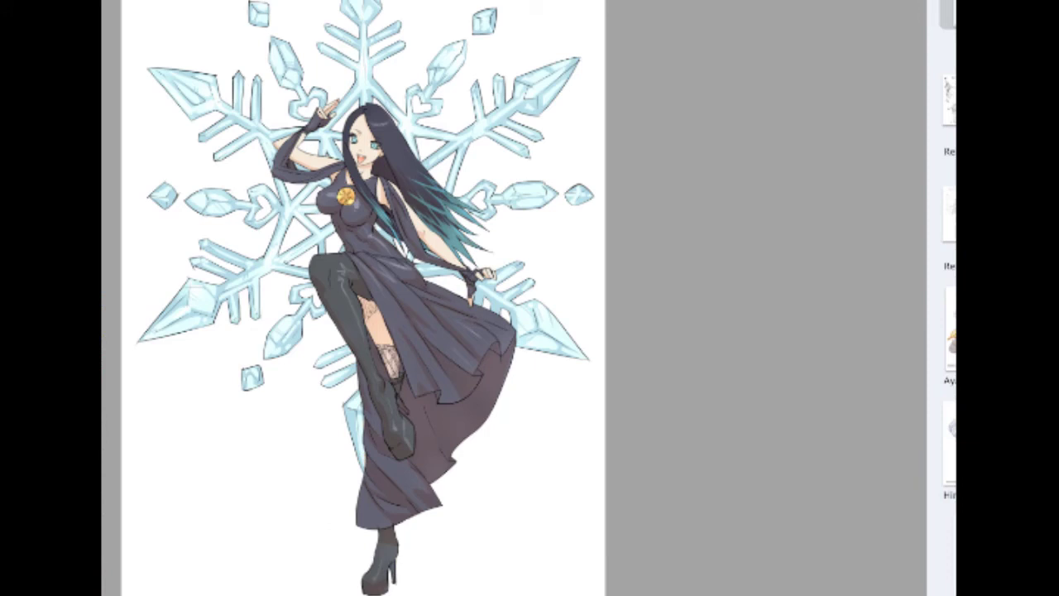
{"action": "scroll", "coordinate": [363, 298], "scroll_direction": "up", "scroll_amount": 2}
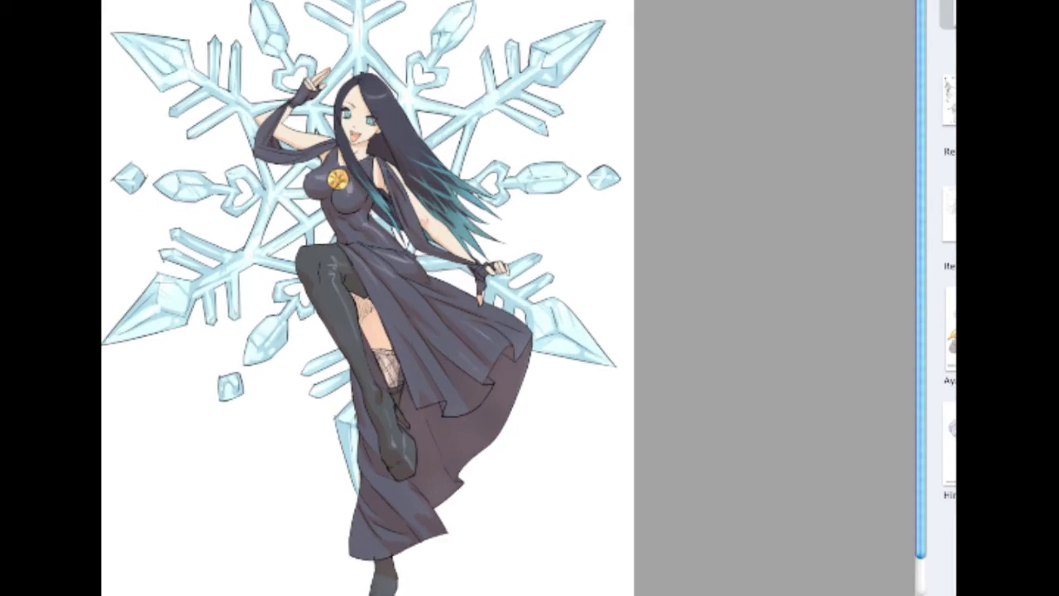
{"action": "key", "text": "super+plus"}
{"action": "scroll", "coordinate": [170, 151], "scroll_direction": "up", "scroll_amount": 3}
{"action": "scroll", "coordinate": [171, 149], "scroll_direction": "down", "scroll_amount": 4}
{"action": "scroll", "coordinate": [171, 148], "scroll_direction": "down", "scroll_amount": 3}
{"action": "scroll", "coordinate": [182, 137], "scroll_direction": "up", "scroll_amount": 4}
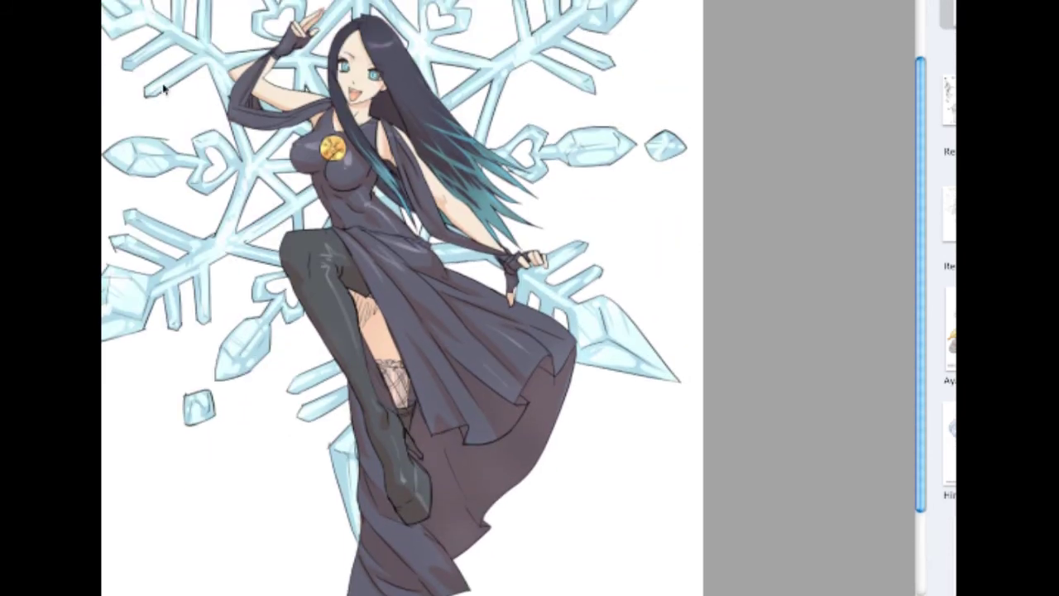
Step: Examine the shading on the hair, dress and boots in the earlier shaded version of the ice character
{"action": "scroll", "coordinate": [163, 90], "scroll_direction": "up", "scroll_amount": 2}
{"action": "key", "text": "super+minus"}
{"action": "key", "text": "super+plus"}
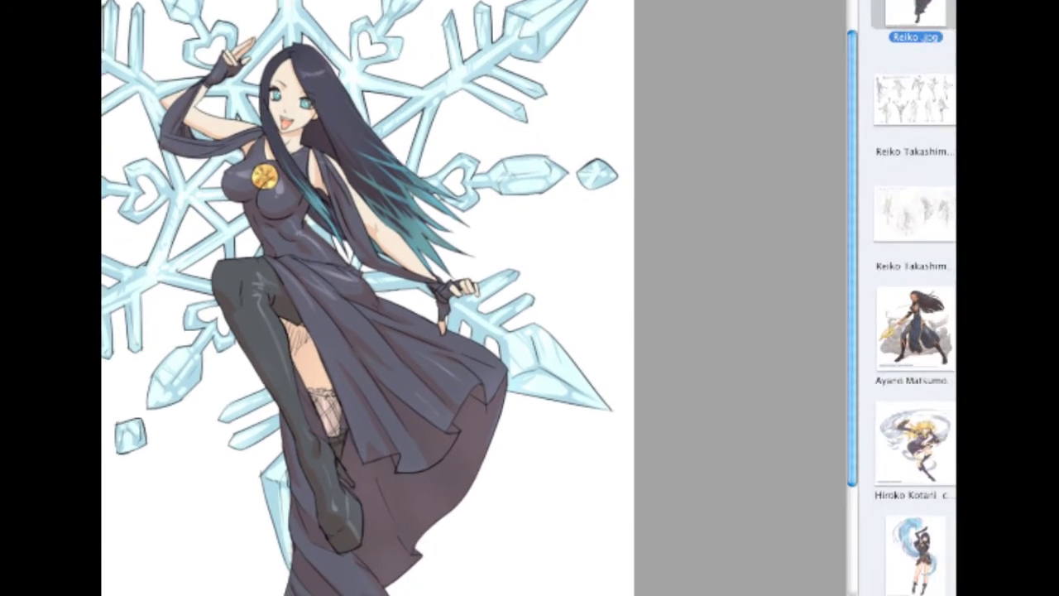
{"action": "scroll", "coordinate": [442, 59], "scroll_direction": "down", "scroll_amount": 2}
{"action": "scroll", "coordinate": [456, 66], "scroll_direction": "down", "scroll_amount": 3}
{"action": "scroll", "coordinate": [456, 66], "scroll_direction": "up", "scroll_amount": 3}
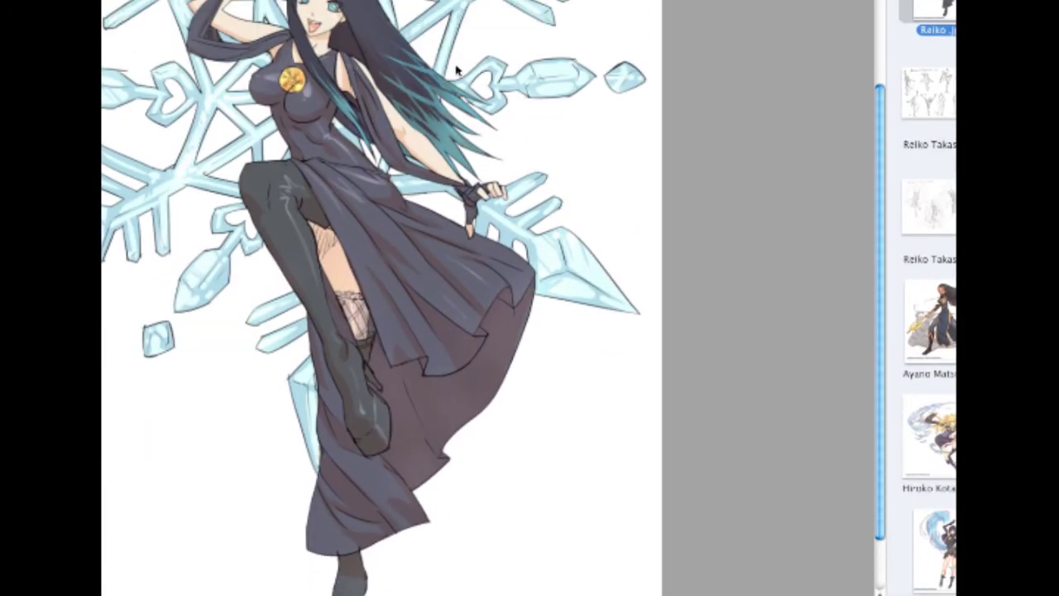
{"action": "scroll", "coordinate": [464, 60], "scroll_direction": "up", "scroll_amount": 1}
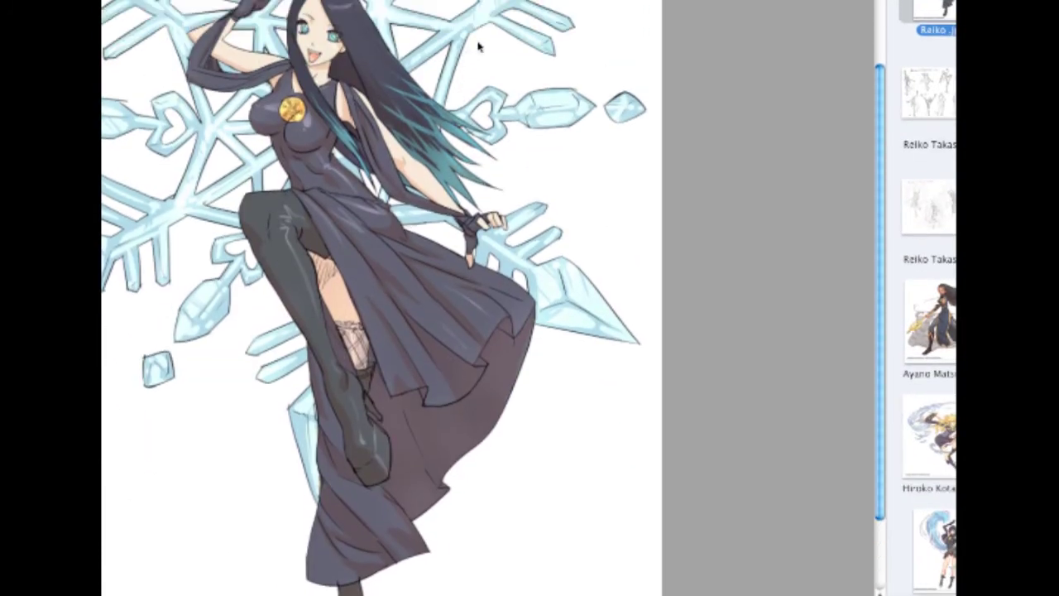
Step: Compare the current drawing's colours and shadows with the earlier shaded reference of the same character
{"action": "left_click_drag", "start_coordinate": [534, 0], "coordinate": [545, 0]}
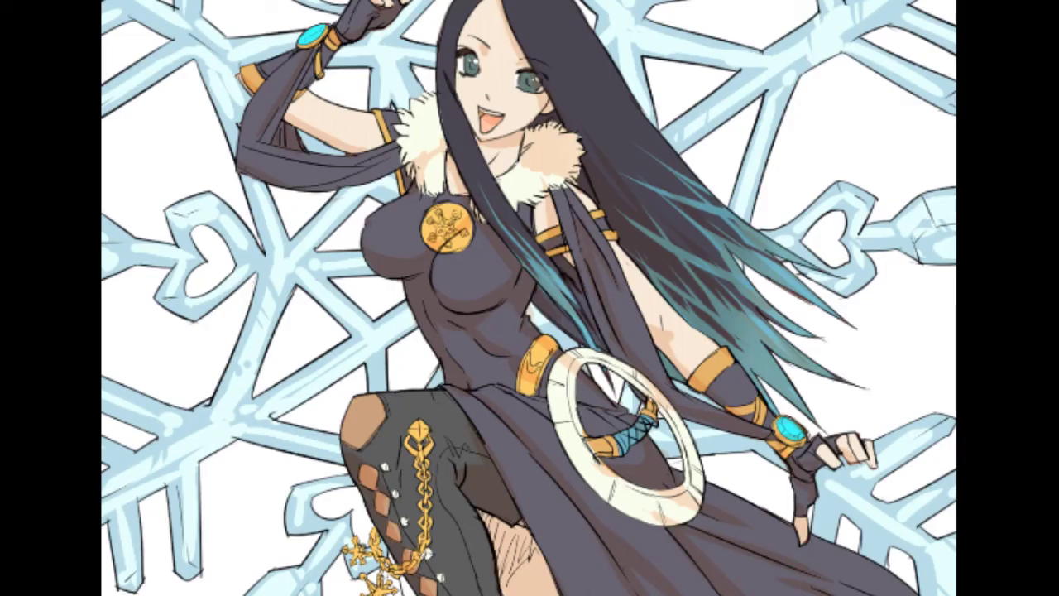
{"action": "scroll", "coordinate": [375, 224], "scroll_direction": "down", "scroll_amount": 2}
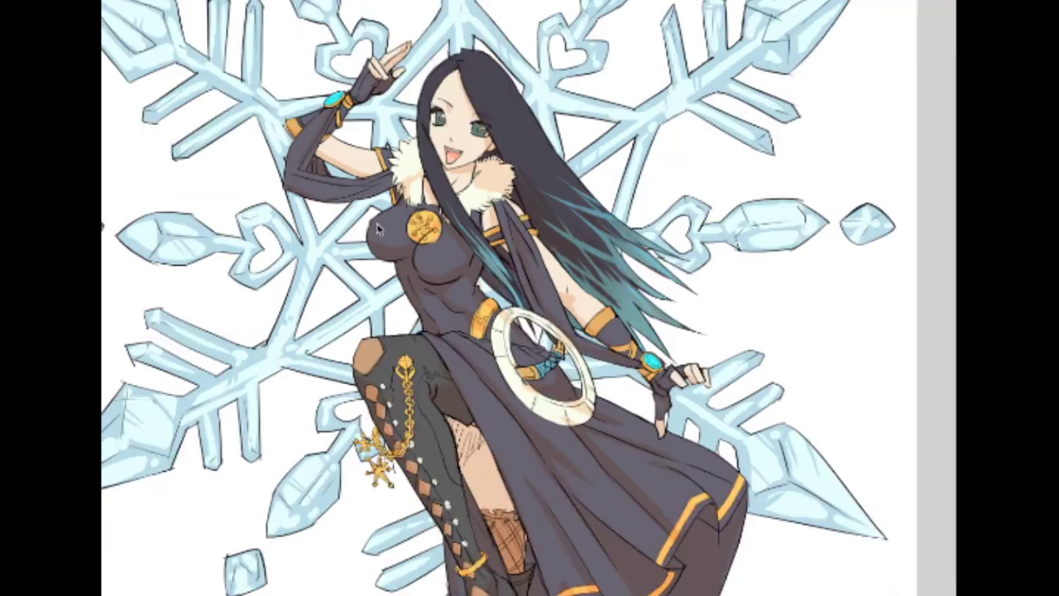
{"action": "scroll", "coordinate": [417, 149], "scroll_direction": "down", "scroll_amount": 3}
{"action": "scroll", "coordinate": [417, 151], "scroll_direction": "up", "scroll_amount": 4}
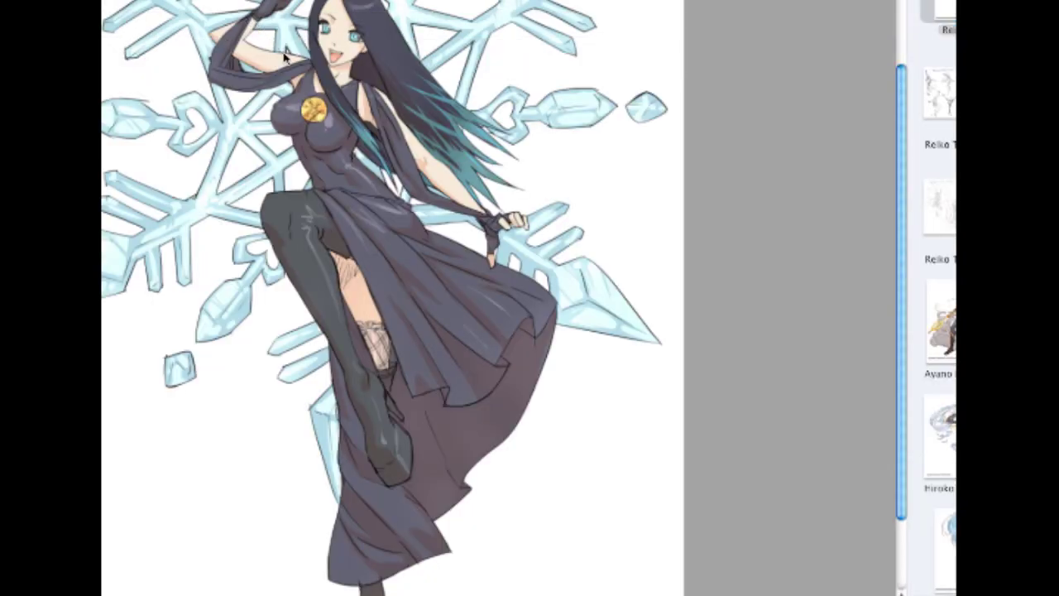
{"action": "scroll", "coordinate": [296, 68], "scroll_direction": "up", "scroll_amount": 5}
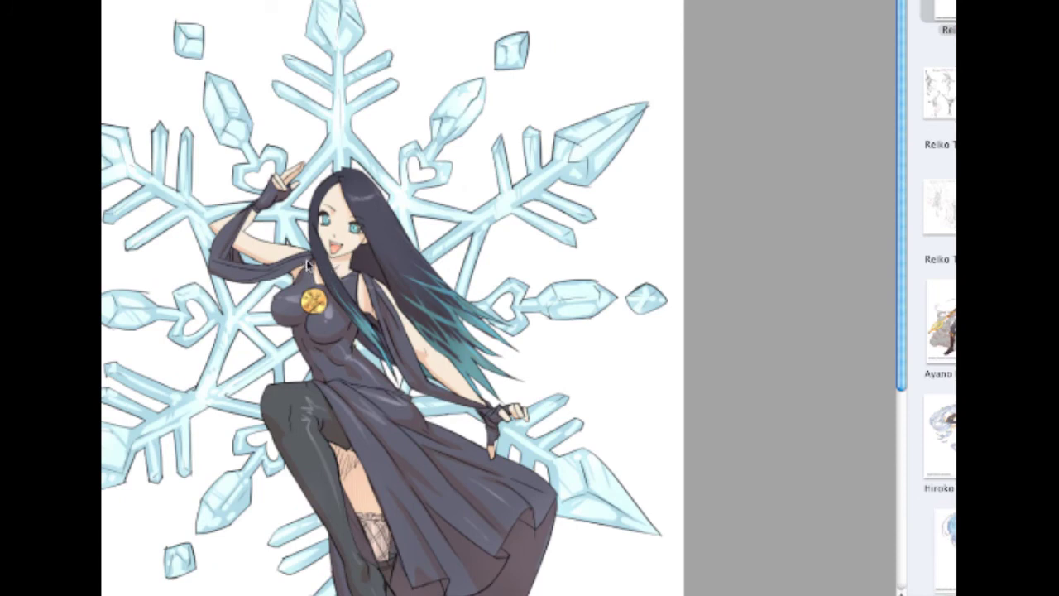
{"action": "scroll", "coordinate": [306, 265], "scroll_direction": "down", "scroll_amount": 7}
{"action": "scroll", "coordinate": [311, 261], "scroll_direction": "up", "scroll_amount": 1}
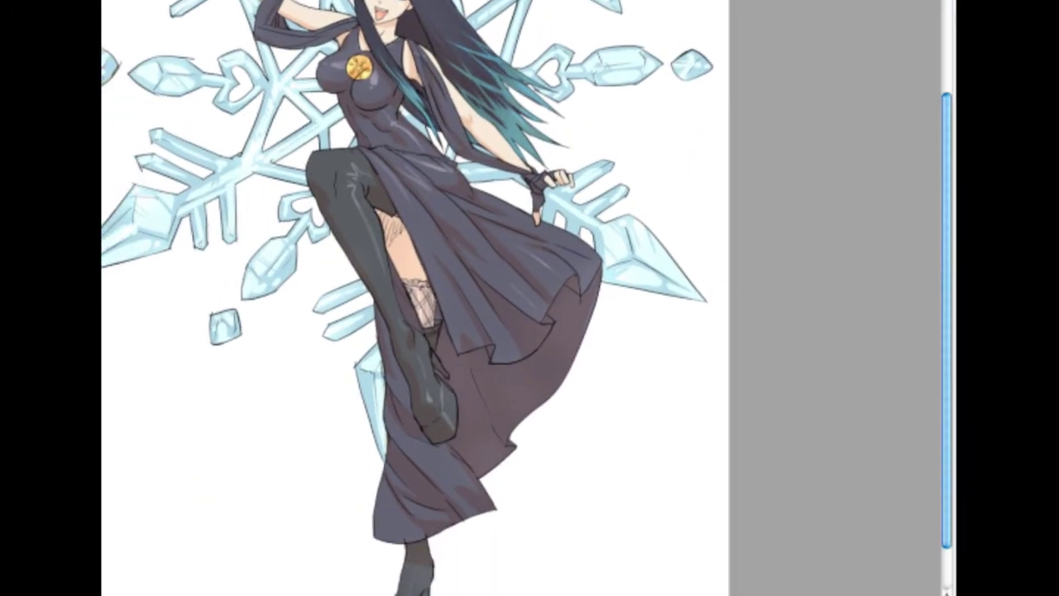
Step: Switch to the pencilled character drawing in Manga Studio and inspect its shading from the full figure down to the ring
{"action": "key", "text": "super+Tab"}
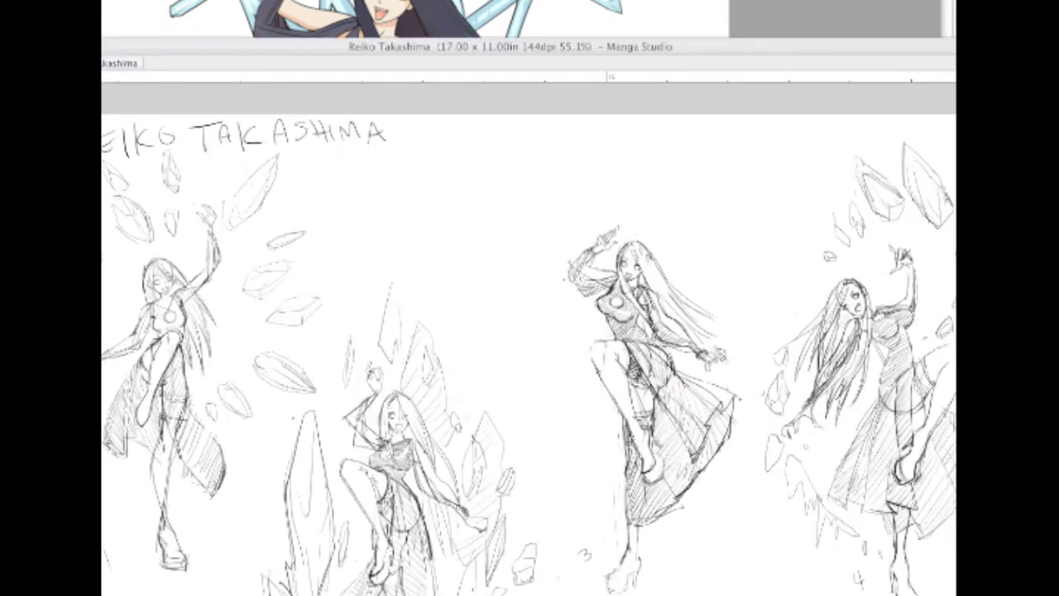
{"action": "key", "text": "ctrl+Tab"}
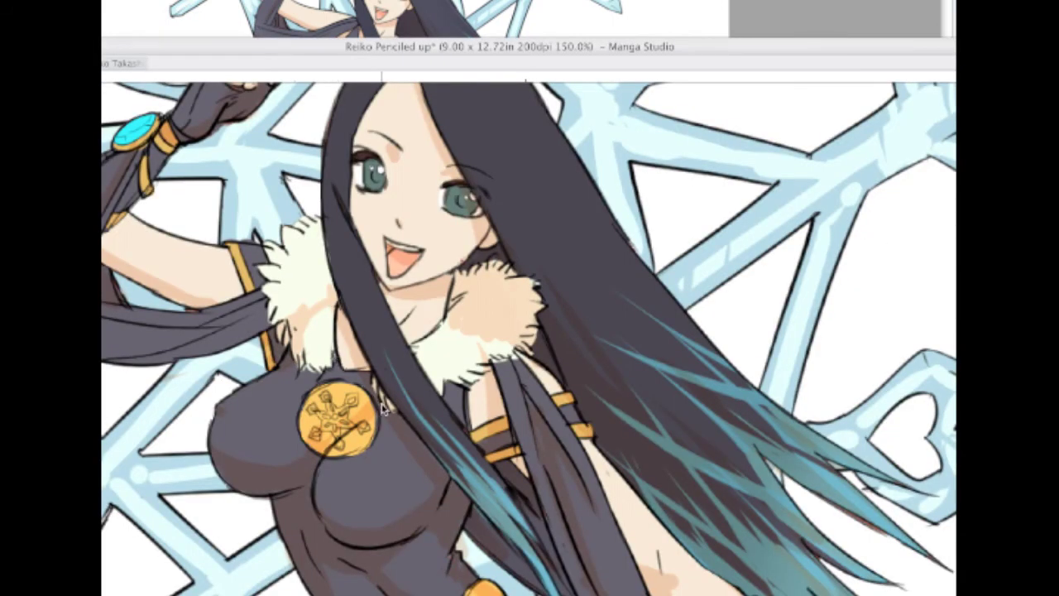
{"action": "key", "text": "super+minus"}
{"action": "key", "text": "super+minus"}
{"action": "key", "text": "super+minus"}
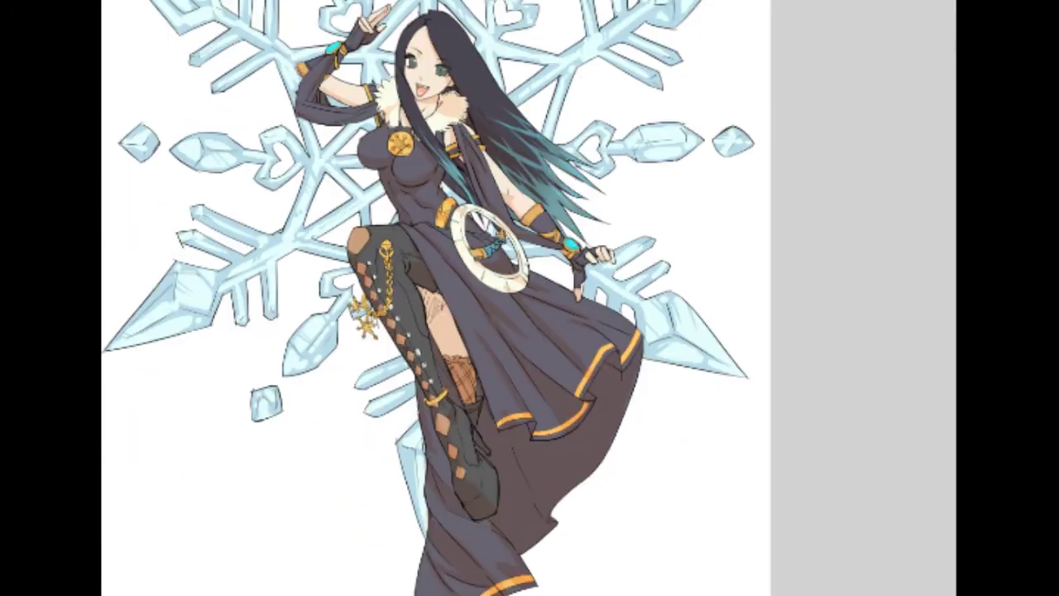
{"action": "key", "text": "super+minus"}
{"action": "left_click_drag", "start_coordinate": [466, 239], "coordinate": [440, 222]}
{"action": "left_click", "coordinate": [457, 146], "text": "super"}
{"action": "scroll", "coordinate": [460, 170], "scroll_direction": "up", "scroll_amount": 1}
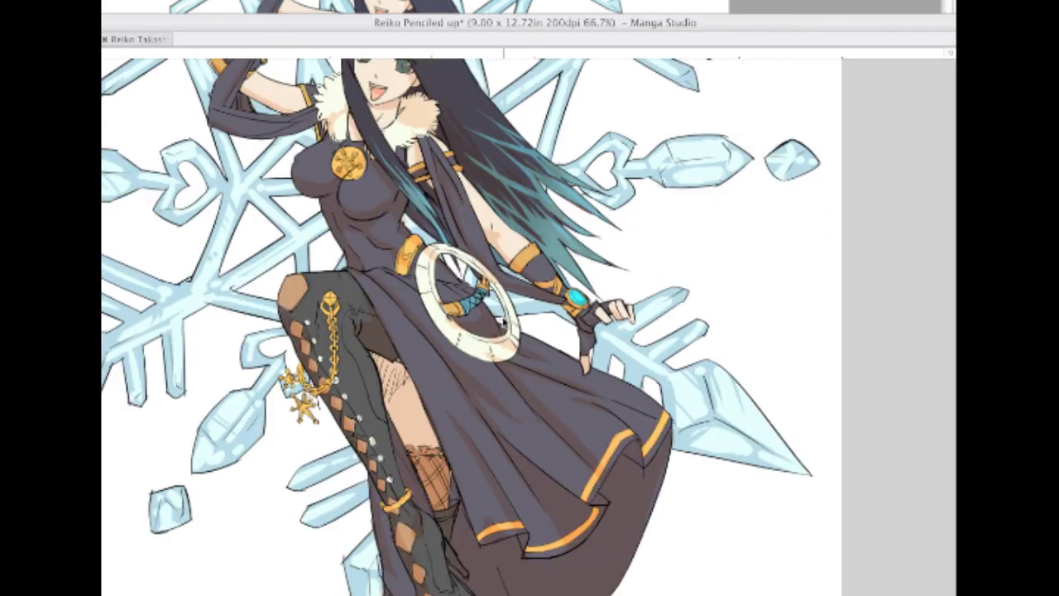
{"action": "scroll", "coordinate": [505, 323], "scroll_direction": "up", "scroll_amount": 2}
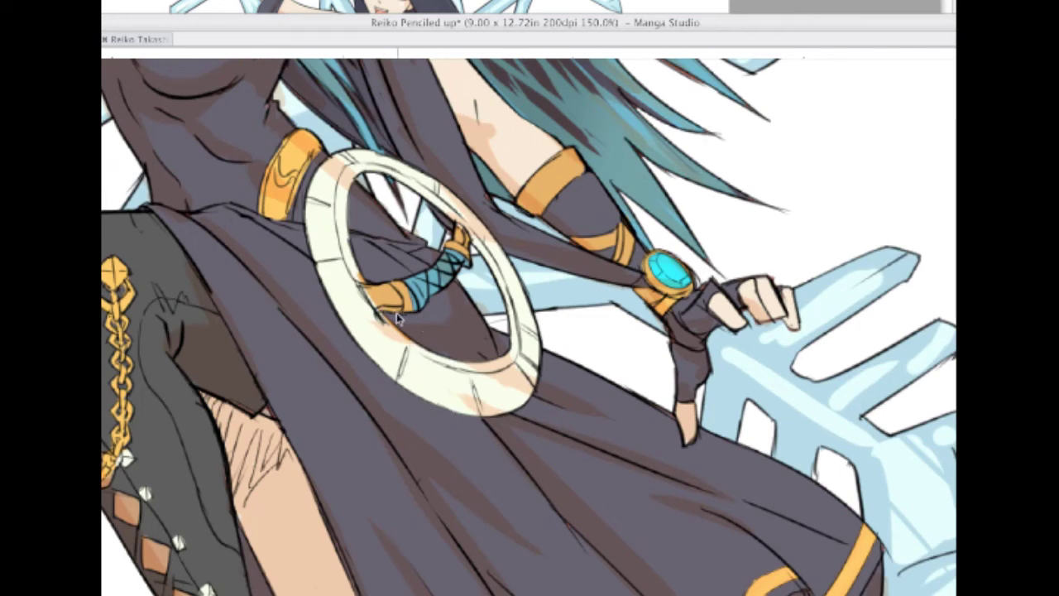
Step: Undo the last shading change around the tips of the hair
{"action": "scroll", "coordinate": [450, 303], "scroll_direction": "up", "scroll_amount": 3}
{"action": "scroll", "coordinate": [509, 356], "scroll_direction": "up", "scroll_amount": 3}
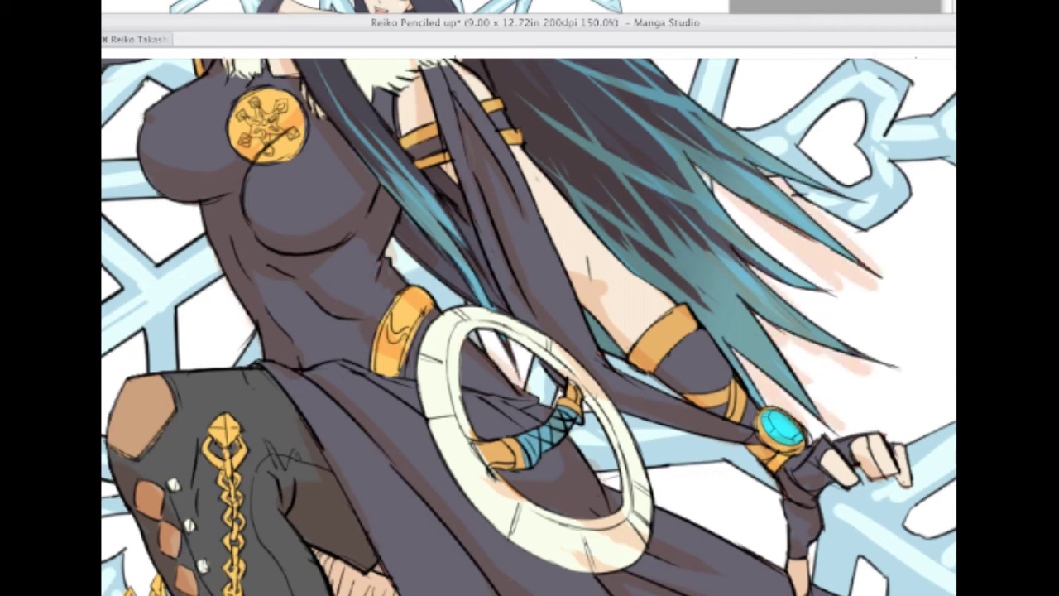
{"action": "key", "text": "ctrl+z"}
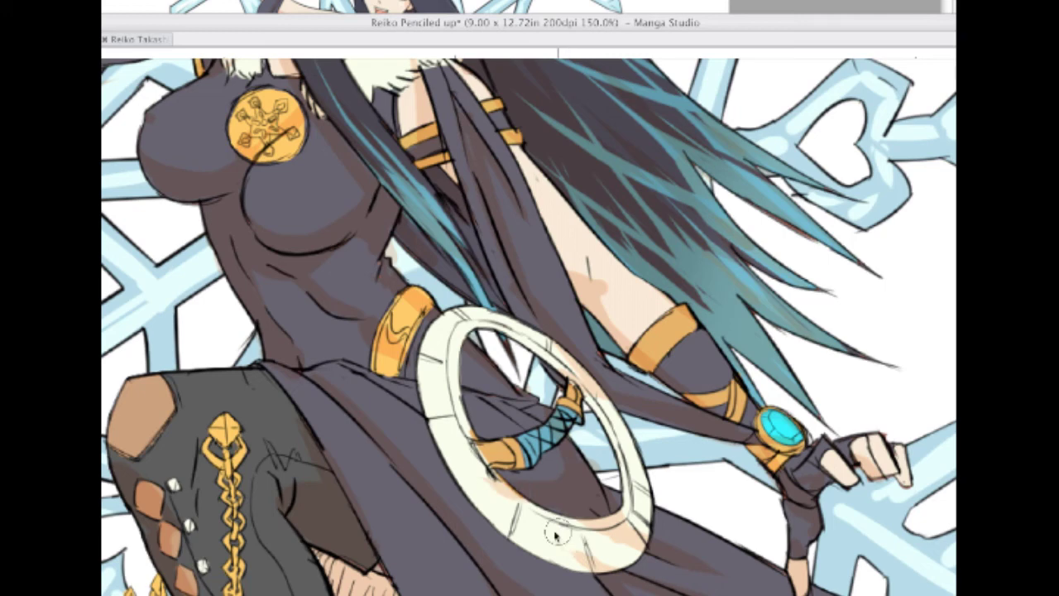
{"action": "left_click_drag", "start_coordinate": [495, 465], "coordinate": [438, 335]}
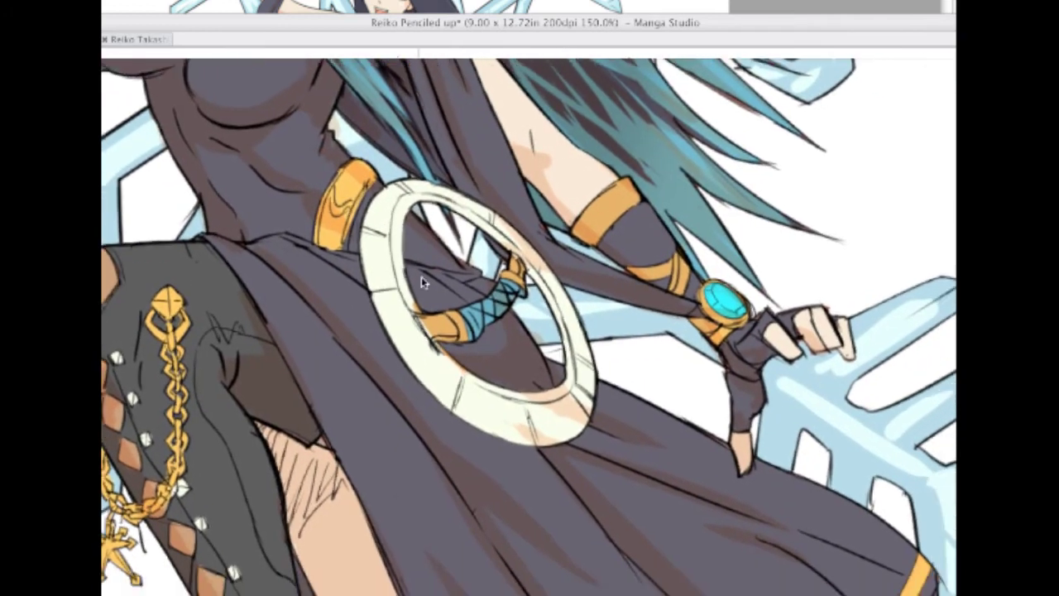
{"action": "left_click_drag", "start_coordinate": [417, 22], "coordinate": [409, 0]}
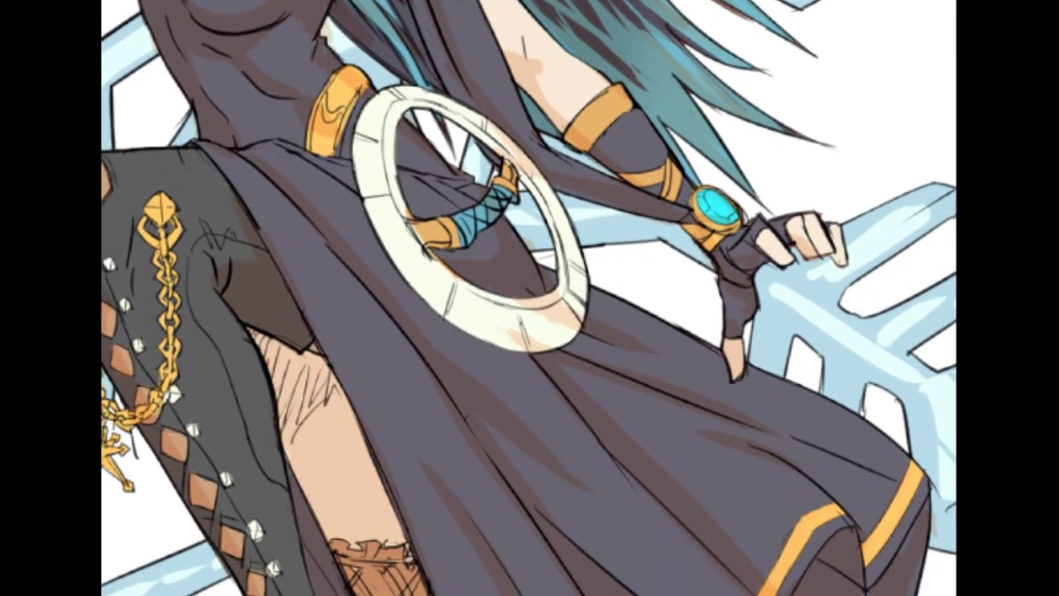
{"action": "scroll", "coordinate": [489, 255], "scroll_direction": "up", "scroll_amount": 1}
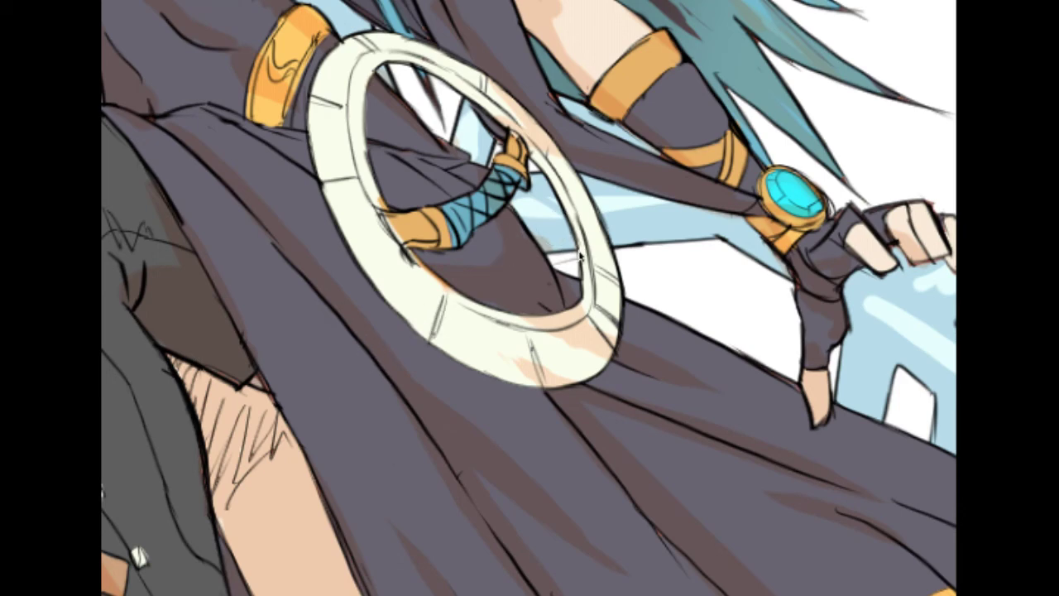
{"action": "scroll", "coordinate": [580, 257], "scroll_direction": "up", "scroll_amount": 3}
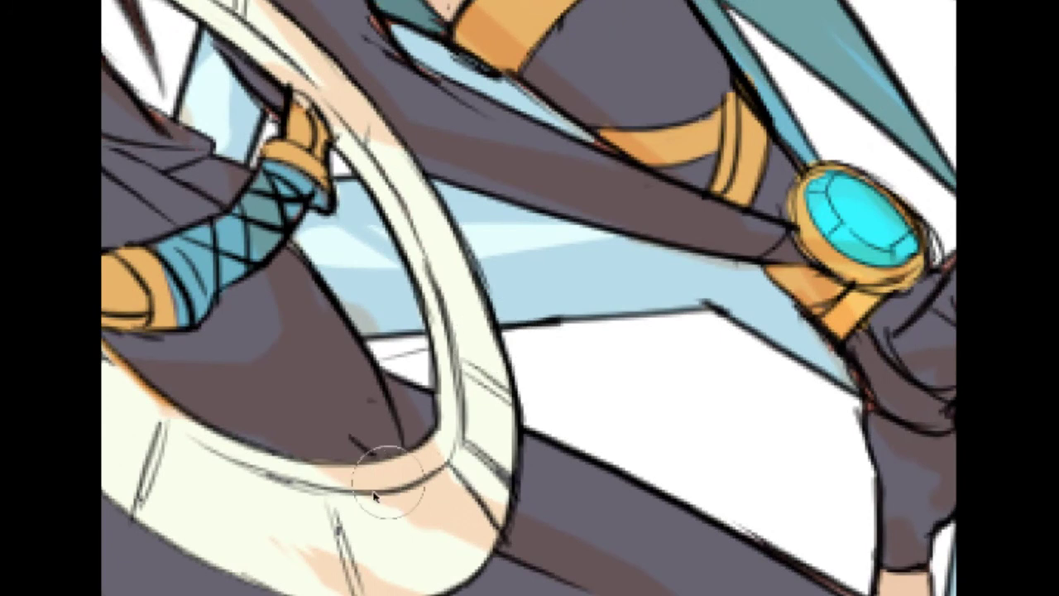
{"action": "left_click_drag", "start_coordinate": [331, 488], "coordinate": [427, 456]}
{"action": "key", "text": "ctrl+z"}
{"action": "left_click_drag", "start_coordinate": [331, 488], "coordinate": [443, 465]}
{"action": "mouse_move", "coordinate": [409, 506]}
{"action": "left_mouse_down"}
{"action": "mouse_move", "coordinate": [459, 483]}
{"action": "mouse_move", "coordinate": [464, 512]}
{"action": "mouse_move", "coordinate": [474, 509]}
{"action": "mouse_move", "coordinate": [412, 536]}
{"action": "mouse_move", "coordinate": [310, 551]}
{"action": "mouse_move", "coordinate": [336, 569]}
{"action": "left_mouse_up"}
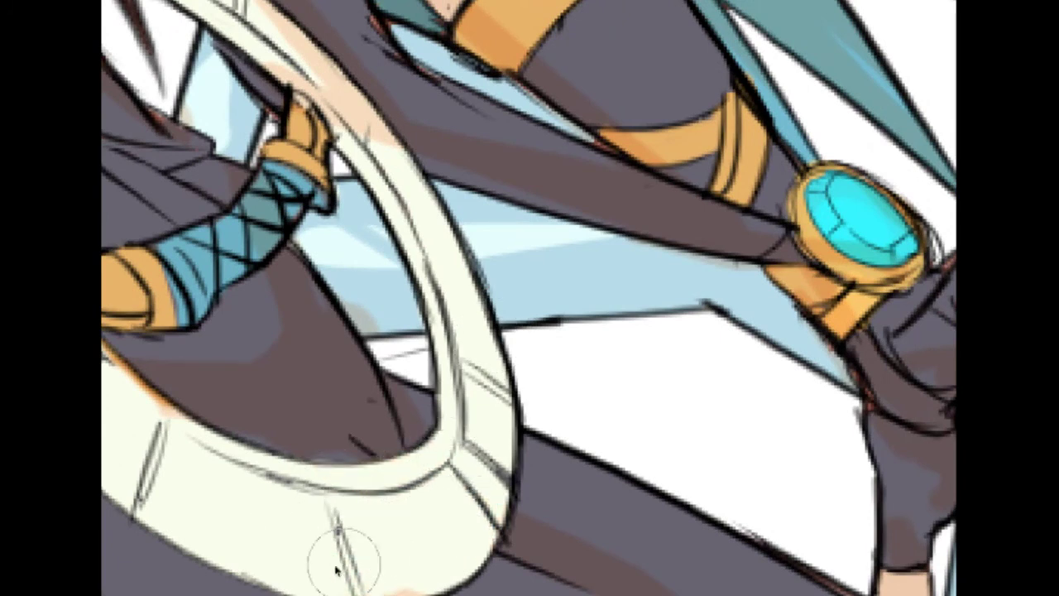
{"action": "key", "text": "ctrl+z"}
{"action": "key", "text": "ctrl+z"}
{"action": "key", "text": "ctrl+z"}
Step: Erase the peach shadow from the lower curve of the cream ring weapon
{"action": "mouse_move", "coordinate": [313, 503]}
{"action": "left_mouse_down"}
{"action": "mouse_move", "coordinate": [394, 493]}
{"action": "mouse_move", "coordinate": [364, 501]}
{"action": "mouse_move", "coordinate": [441, 478]}
{"action": "left_mouse_up"}
{"action": "mouse_move", "coordinate": [432, 517]}
{"action": "left_mouse_down"}
{"action": "mouse_move", "coordinate": [468, 497]}
{"action": "mouse_move", "coordinate": [470, 514]}
{"action": "mouse_move", "coordinate": [445, 530]}
{"action": "left_mouse_up"}
{"action": "mouse_move", "coordinate": [335, 536]}
{"action": "left_mouse_down"}
{"action": "mouse_move", "coordinate": [303, 532]}
{"action": "mouse_move", "coordinate": [322, 558]}
{"action": "mouse_move", "coordinate": [407, 554]}
{"action": "mouse_move", "coordinate": [405, 536]}
{"action": "left_mouse_up"}
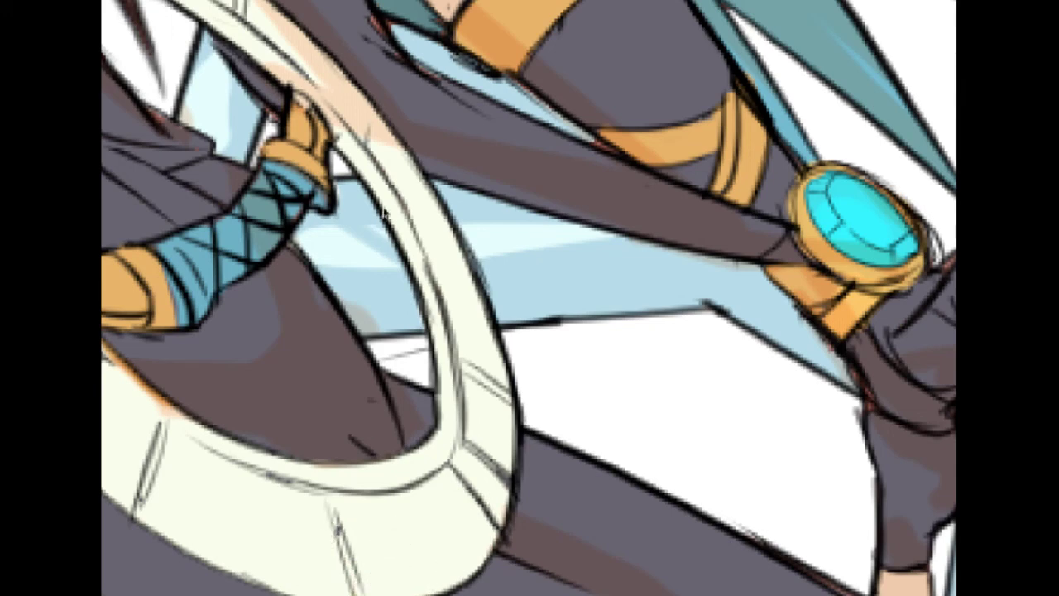
{"action": "left_click_drag", "start_coordinate": [385, 213], "coordinate": [376, 377]}
{"action": "mouse_move", "coordinate": [240, 189]}
{"action": "left_mouse_down"}
{"action": "mouse_move", "coordinate": [399, 350]}
{"action": "mouse_move", "coordinate": [249, 172]}
{"action": "mouse_move", "coordinate": [272, 195]}
{"action": "left_mouse_up"}
Step: Erase the remaining peach shadow from the ring's upper curve, beside the wrapped handle
{"action": "scroll", "coordinate": [271, 193], "scroll_direction": "down", "scroll_amount": 2}
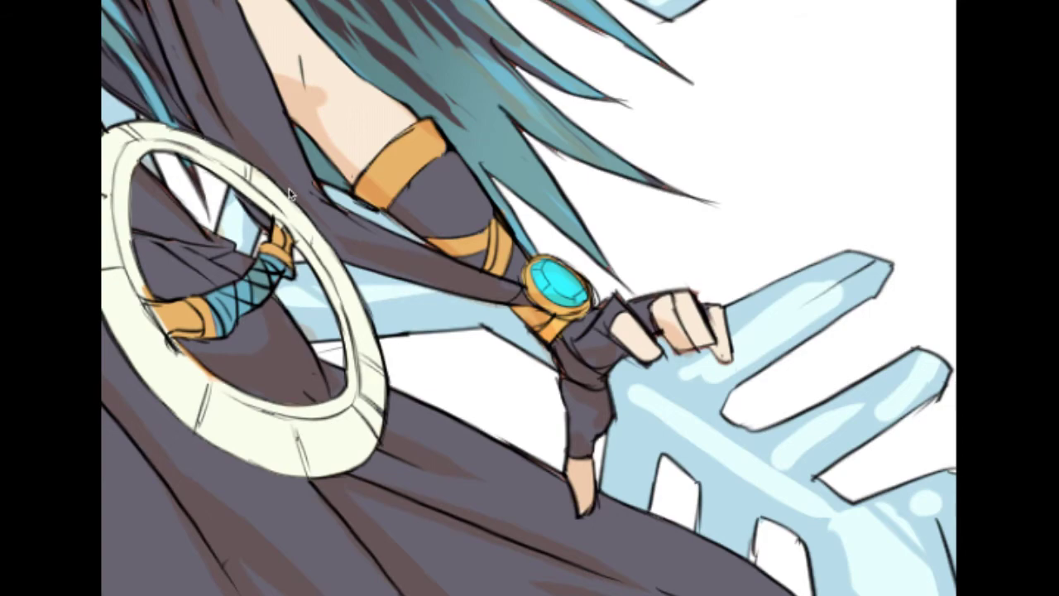
{"action": "scroll", "coordinate": [290, 192], "scroll_direction": "up", "scroll_amount": 3}
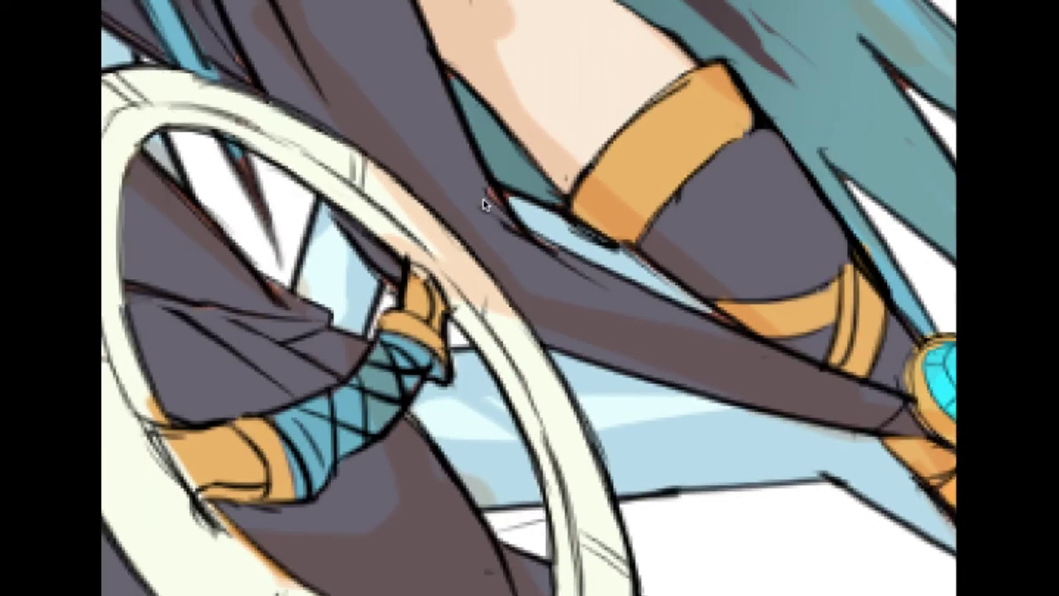
{"action": "left_click_drag", "start_coordinate": [485, 204], "coordinate": [574, 201]}
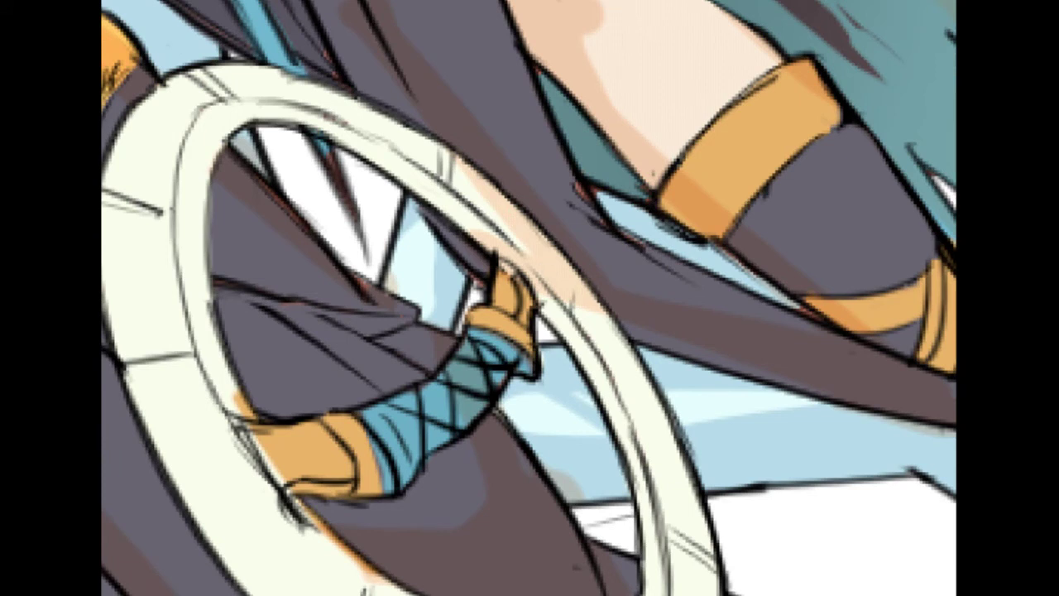
{"action": "left_click_drag", "start_coordinate": [556, 269], "coordinate": [513, 247]}
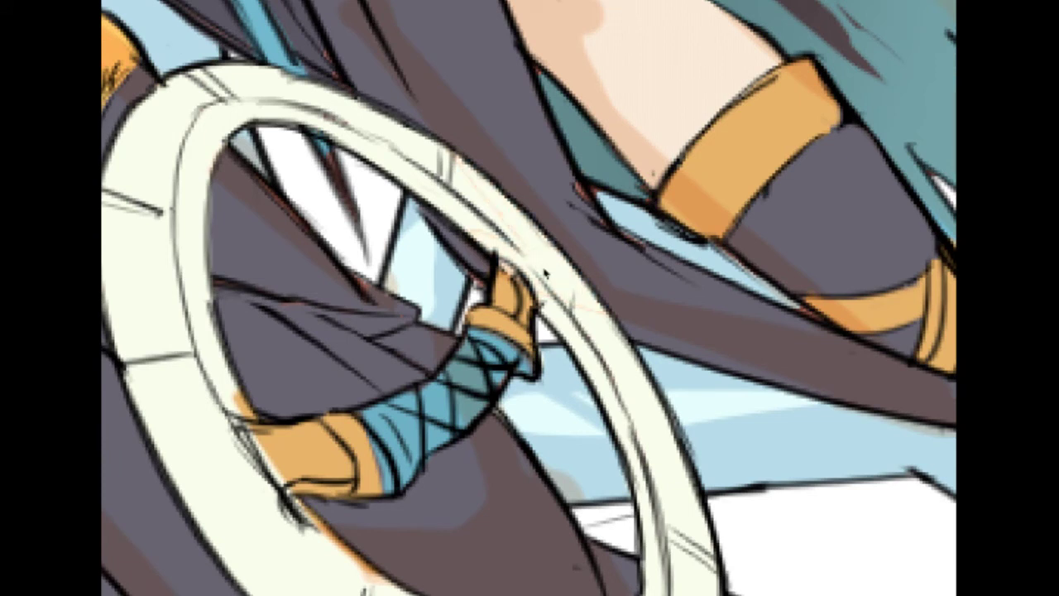
{"action": "mouse_move", "coordinate": [512, 228]}
{"action": "left_mouse_down"}
{"action": "mouse_move", "coordinate": [461, 197]}
{"action": "mouse_move", "coordinate": [580, 327]}
{"action": "left_mouse_up"}
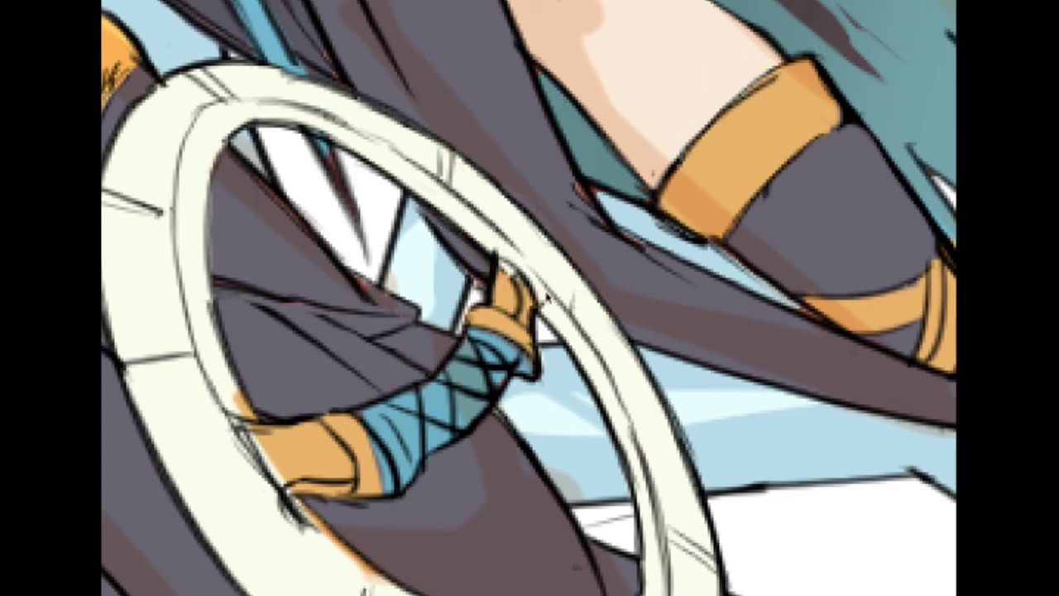
Step: Erase the orange shadow over the engraved middle of the gold belt ornament at the waist
{"action": "scroll", "coordinate": [543, 297], "scroll_direction": "down", "scroll_amount": 3}
{"action": "left_click_drag", "start_coordinate": [323, 149], "coordinate": [476, 379]}
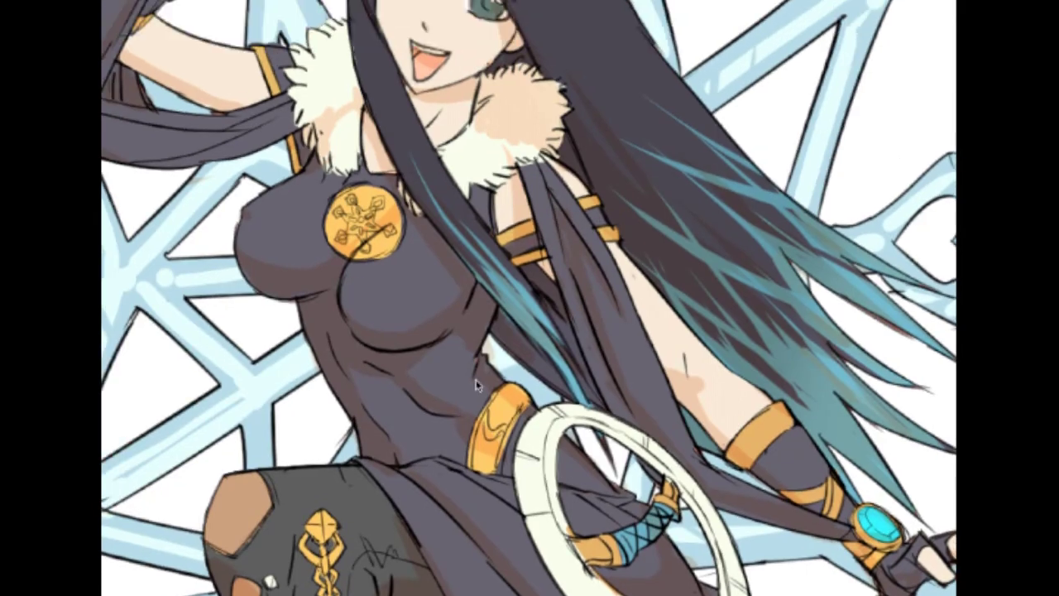
{"action": "scroll", "coordinate": [489, 390], "scroll_direction": "up", "scroll_amount": 1}
{"action": "scroll", "coordinate": [497, 403], "scroll_direction": "up", "scroll_amount": 2}
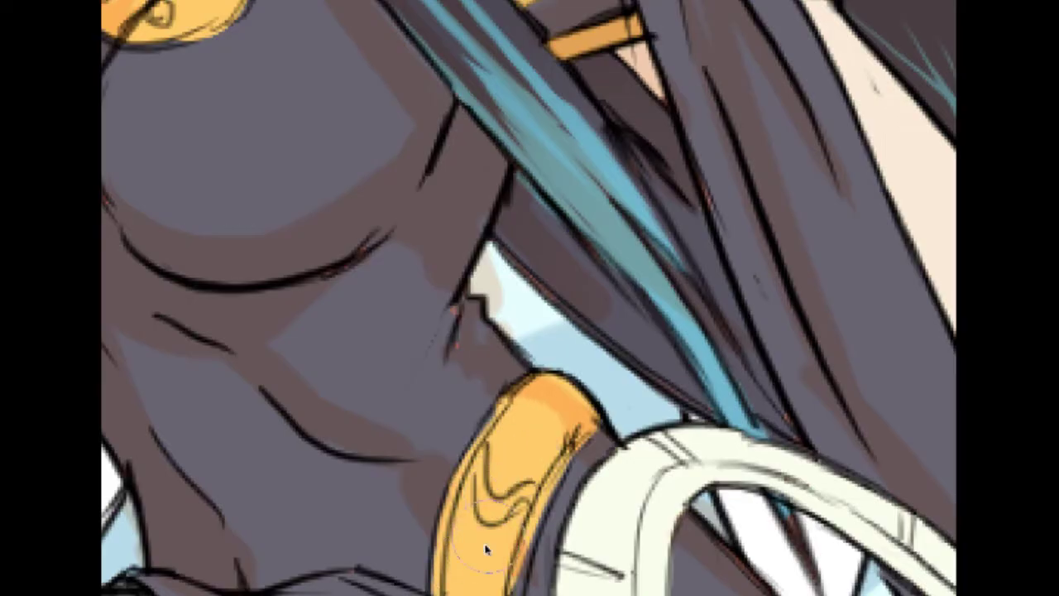
{"action": "mouse_move", "coordinate": [478, 532]}
{"action": "left_mouse_down"}
{"action": "mouse_move", "coordinate": [537, 434]}
{"action": "mouse_move", "coordinate": [488, 580]}
{"action": "mouse_move", "coordinate": [518, 465]}
{"action": "left_mouse_up"}
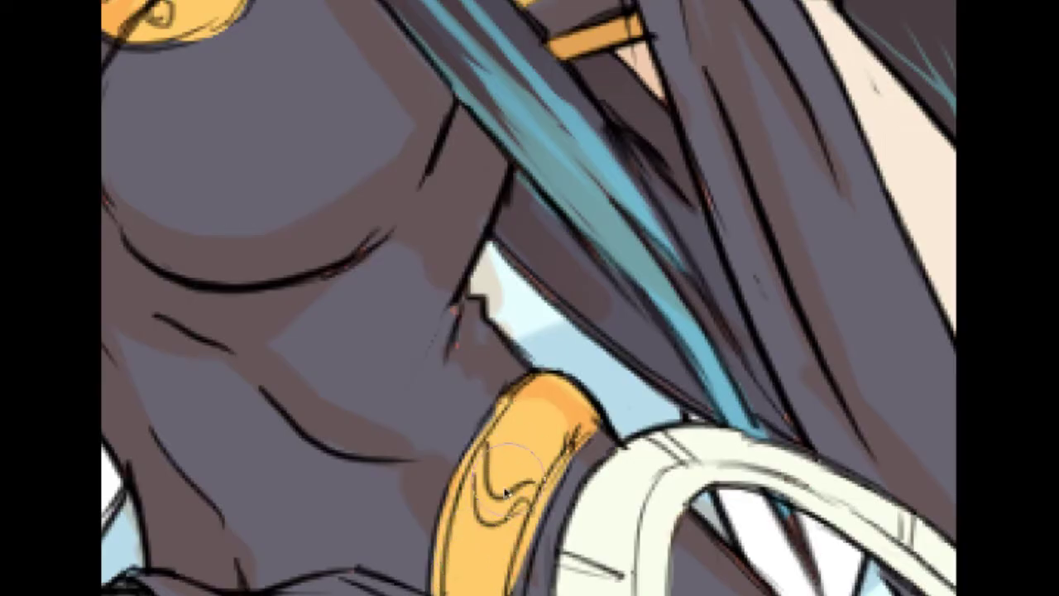
Step: Erase the peach shadow from the half of the fur collar beneath the raised arm
{"action": "scroll", "coordinate": [492, 512], "scroll_direction": "up", "scroll_amount": 4}
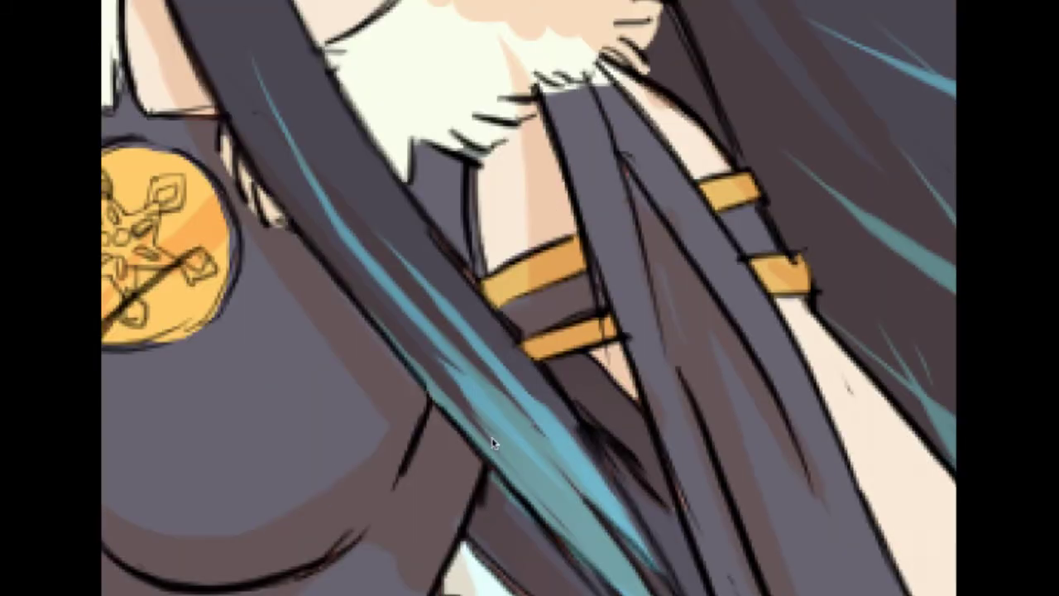
{"action": "left_click_drag", "start_coordinate": [254, 185], "coordinate": [414, 336]}
{"action": "scroll", "coordinate": [397, 317], "scroll_direction": "down", "scroll_amount": 2}
{"action": "left_click_drag", "start_coordinate": [208, 214], "coordinate": [355, 417]}
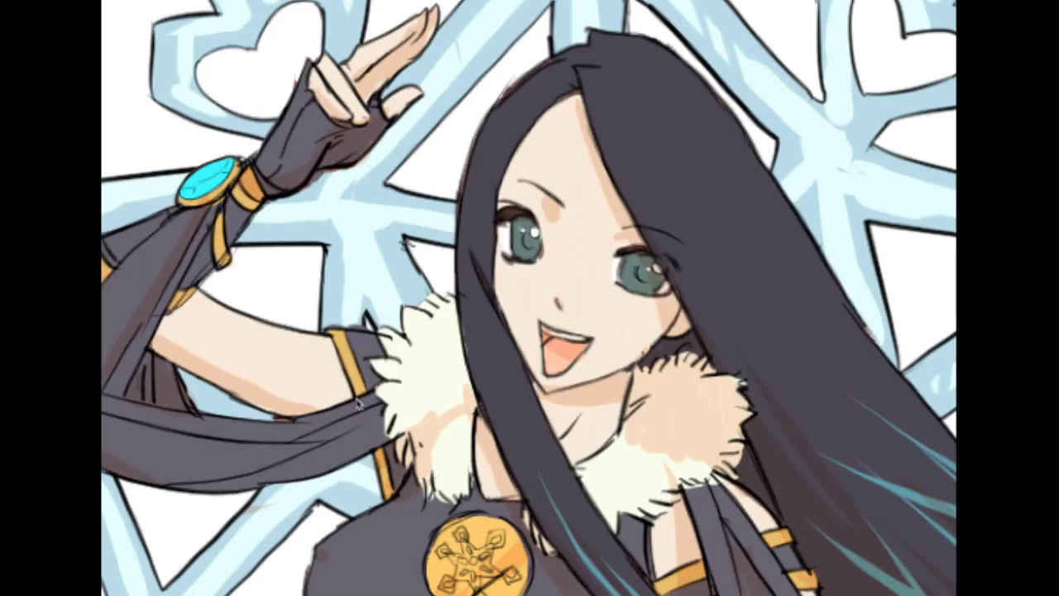
{"action": "scroll", "coordinate": [357, 401], "scroll_direction": "up", "scroll_amount": 2}
{"action": "mouse_move", "coordinate": [457, 430]}
{"action": "left_mouse_down"}
{"action": "mouse_move", "coordinate": [488, 466]}
{"action": "mouse_move", "coordinate": [473, 440]}
{"action": "mouse_move", "coordinate": [478, 483]}
{"action": "mouse_move", "coordinate": [506, 542]}
{"action": "mouse_move", "coordinate": [516, 489]}
{"action": "mouse_move", "coordinate": [554, 417]}
{"action": "mouse_move", "coordinate": [617, 416]}
{"action": "mouse_move", "coordinate": [488, 343]}
{"action": "mouse_move", "coordinate": [290, 310]}
{"action": "left_mouse_up"}
{"action": "mouse_move", "coordinate": [599, 409]}
{"action": "left_mouse_down"}
{"action": "mouse_move", "coordinate": [566, 385]}
{"action": "mouse_move", "coordinate": [595, 356]}
{"action": "mouse_move", "coordinate": [619, 366]}
{"action": "mouse_move", "coordinate": [632, 337]}
{"action": "mouse_move", "coordinate": [637, 393]}
{"action": "mouse_move", "coordinate": [674, 394]}
{"action": "mouse_move", "coordinate": [690, 381]}
{"action": "mouse_move", "coordinate": [707, 409]}
{"action": "mouse_move", "coordinate": [754, 393]}
{"action": "left_mouse_up"}
Step: Erase the peach shadow from the other half of the fur collar, beside the flowing hair
{"action": "scroll", "coordinate": [781, 336], "scroll_direction": "down", "scroll_amount": 3}
{"action": "scroll", "coordinate": [766, 320], "scroll_direction": "up", "scroll_amount": 1}
{"action": "scroll", "coordinate": [766, 321], "scroll_direction": "up", "scroll_amount": 2}
{"action": "mouse_move", "coordinate": [709, 367]}
{"action": "left_mouse_down"}
{"action": "mouse_move", "coordinate": [584, 381]}
{"action": "mouse_move", "coordinate": [663, 331]}
{"action": "mouse_move", "coordinate": [661, 384]}
{"action": "mouse_move", "coordinate": [686, 398]}
{"action": "mouse_move", "coordinate": [666, 408]}
{"action": "mouse_move", "coordinate": [687, 416]}
{"action": "mouse_move", "coordinate": [726, 395]}
{"action": "mouse_move", "coordinate": [731, 431]}
{"action": "mouse_move", "coordinate": [750, 430]}
{"action": "mouse_move", "coordinate": [723, 421]}
{"action": "mouse_move", "coordinate": [767, 429]}
{"action": "mouse_move", "coordinate": [768, 466]}
{"action": "left_mouse_up"}
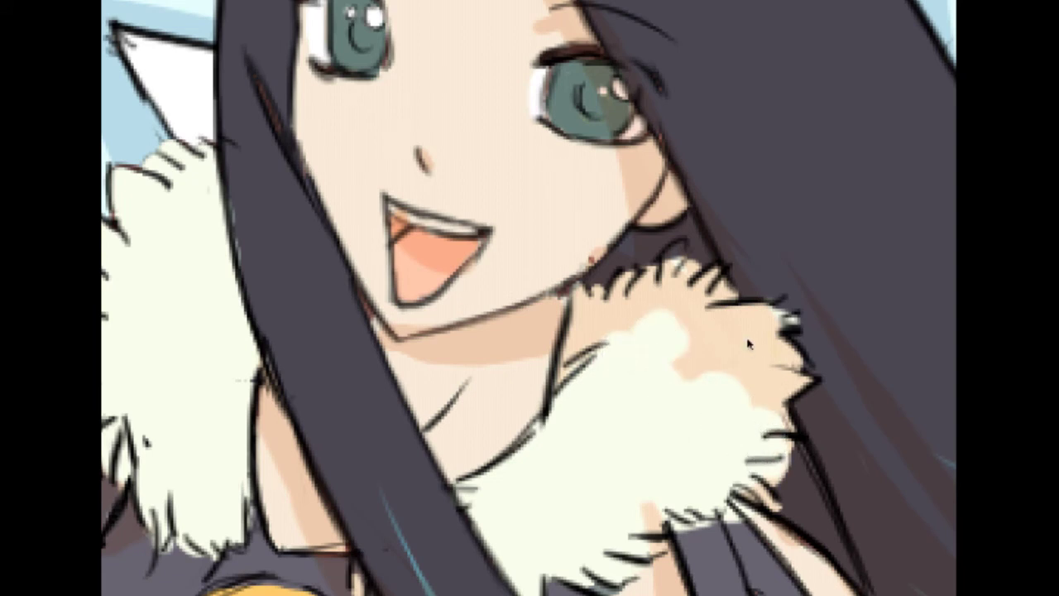
{"action": "scroll", "coordinate": [746, 338], "scroll_direction": "down", "scroll_amount": 3}
{"action": "scroll", "coordinate": [729, 287], "scroll_direction": "up", "scroll_amount": 3}
{"action": "mouse_move", "coordinate": [703, 434]}
{"action": "left_mouse_down"}
{"action": "mouse_move", "coordinate": [719, 471]}
{"action": "mouse_move", "coordinate": [754, 451]}
{"action": "mouse_move", "coordinate": [759, 477]}
{"action": "mouse_move", "coordinate": [762, 439]}
{"action": "mouse_move", "coordinate": [797, 488]}
{"action": "mouse_move", "coordinate": [798, 447]}
{"action": "mouse_move", "coordinate": [812, 479]}
{"action": "mouse_move", "coordinate": [786, 424]}
{"action": "mouse_move", "coordinate": [739, 396]}
{"action": "mouse_move", "coordinate": [690, 451]}
{"action": "mouse_move", "coordinate": [645, 473]}
{"action": "mouse_move", "coordinate": [684, 382]}
{"action": "mouse_move", "coordinate": [700, 279]}
{"action": "left_mouse_up"}
{"action": "scroll", "coordinate": [662, 394], "scroll_direction": "down", "scroll_amount": 4}
{"action": "left_click_drag", "start_coordinate": [708, 412], "coordinate": [698, 290]}
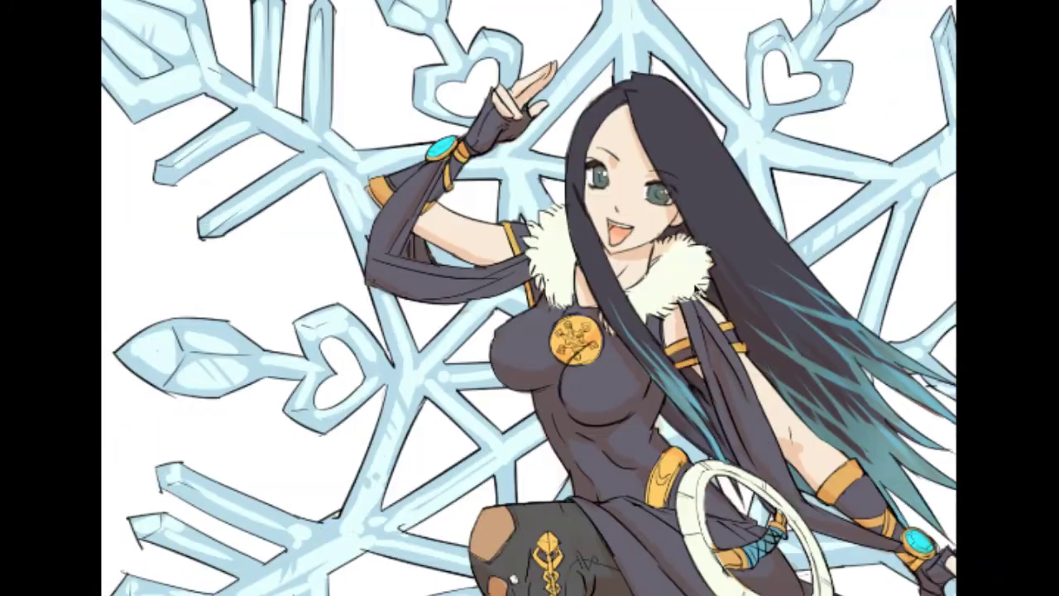
Step: Inspect the flat colors and shadows from the torso down to the skirt, the chained leg and the boot
{"action": "left_click_drag", "start_coordinate": [724, 480], "coordinate": [683, 335]}
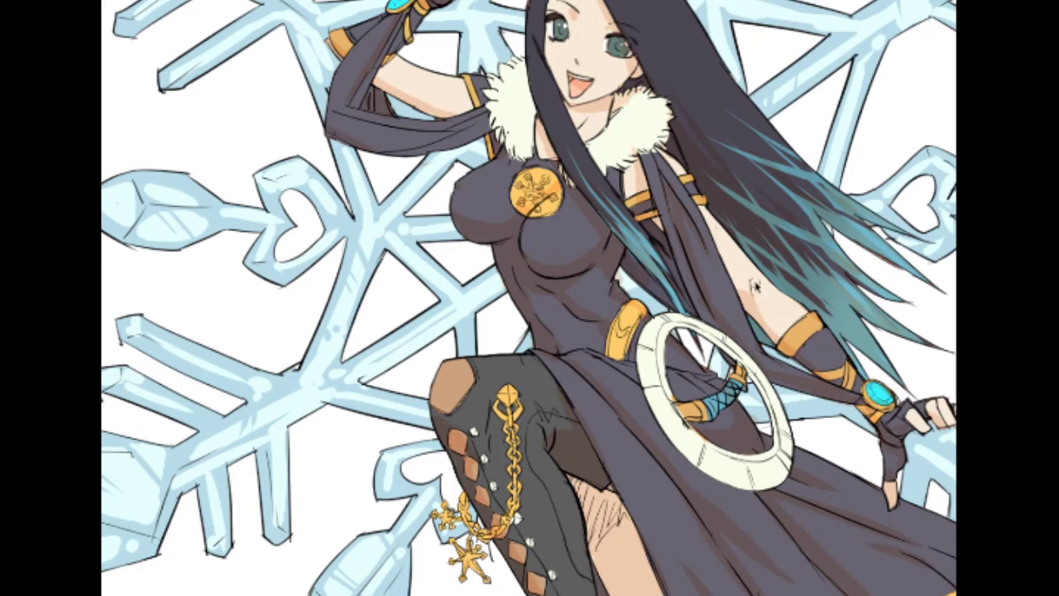
{"action": "left_click_drag", "start_coordinate": [763, 445], "coordinate": [715, 325]}
{"action": "left_click_drag", "start_coordinate": [585, 575], "coordinate": [560, 344]}
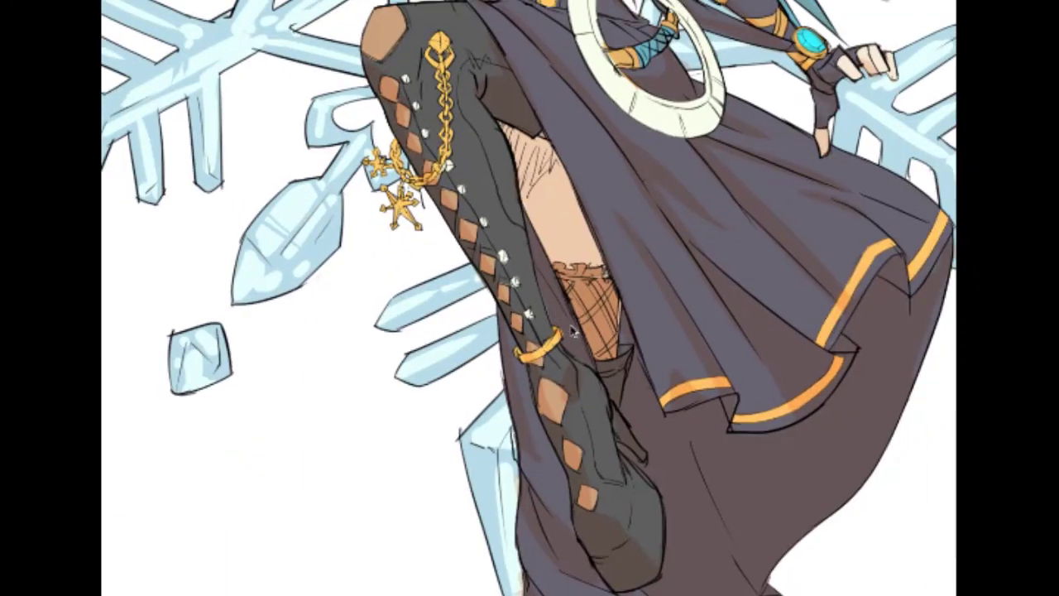
{"action": "scroll", "coordinate": [573, 331], "scroll_direction": "up", "scroll_amount": 3}
{"action": "left_click_drag", "start_coordinate": [561, 471], "coordinate": [628, 574]}
{"action": "left_click_drag", "start_coordinate": [376, 168], "coordinate": [472, 437]}
{"action": "left_click_drag", "start_coordinate": [414, 265], "coordinate": [415, 400]}
{"action": "left_click_drag", "start_coordinate": [452, 292], "coordinate": [381, 356]}
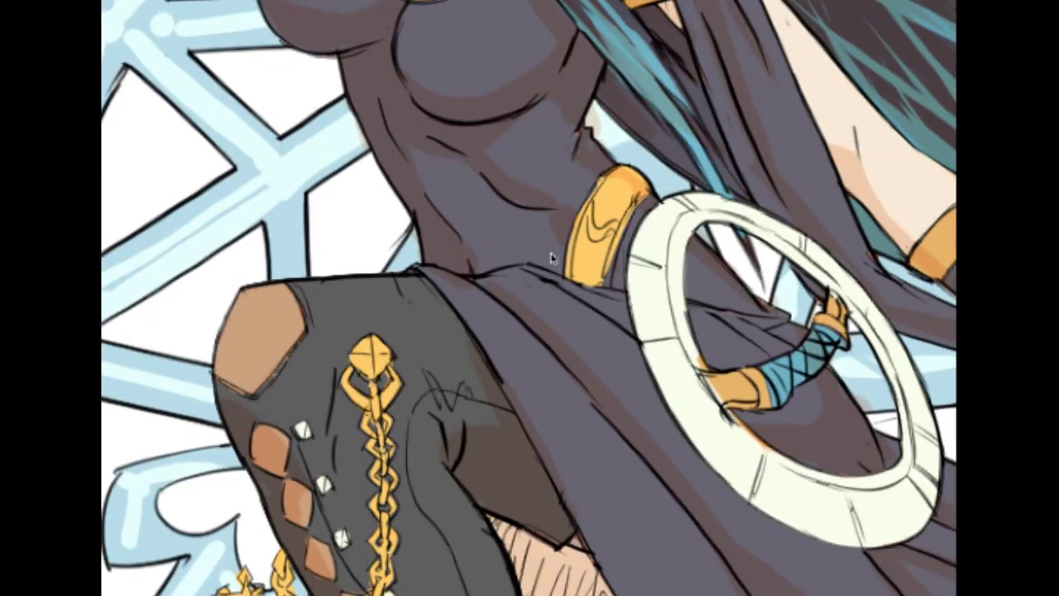
Step: Review the shadows from the raised arm and face across the ring and lowered hand to the skirt hem
{"action": "scroll", "coordinate": [552, 258], "scroll_direction": "up", "scroll_amount": 10}
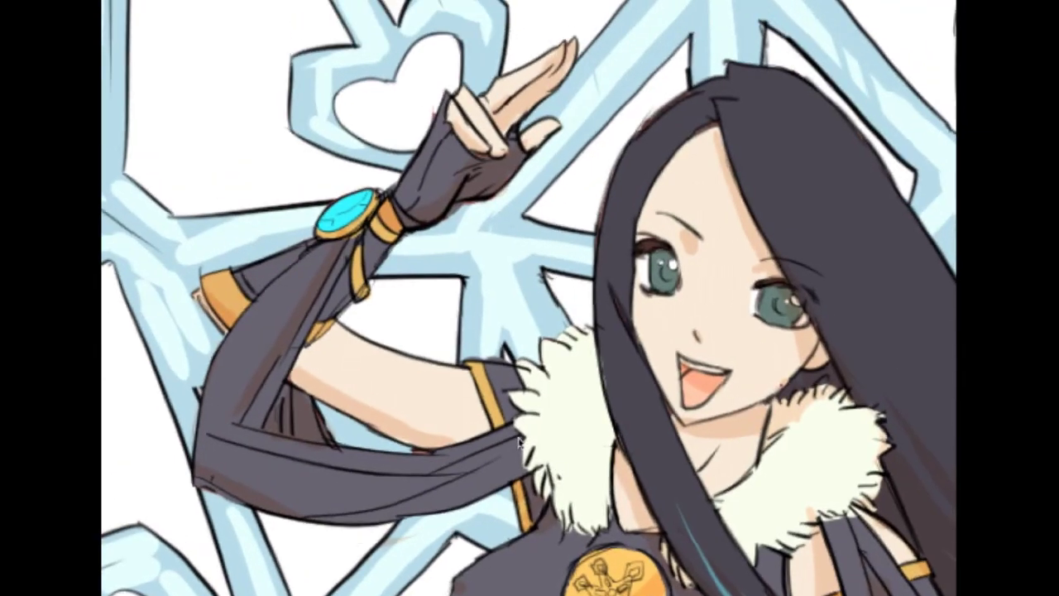
{"action": "scroll", "coordinate": [519, 442], "scroll_direction": "up", "scroll_amount": 2}
{"action": "scroll", "coordinate": [629, 373], "scroll_direction": "down", "scroll_amount": 10}
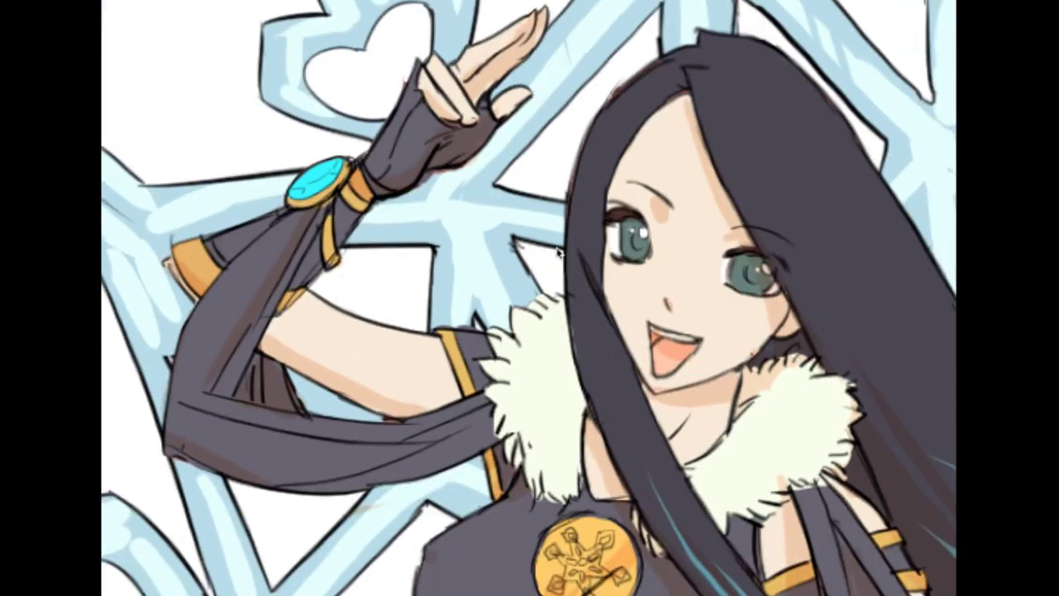
{"action": "scroll", "coordinate": [579, 435], "scroll_direction": "down", "scroll_amount": 3}
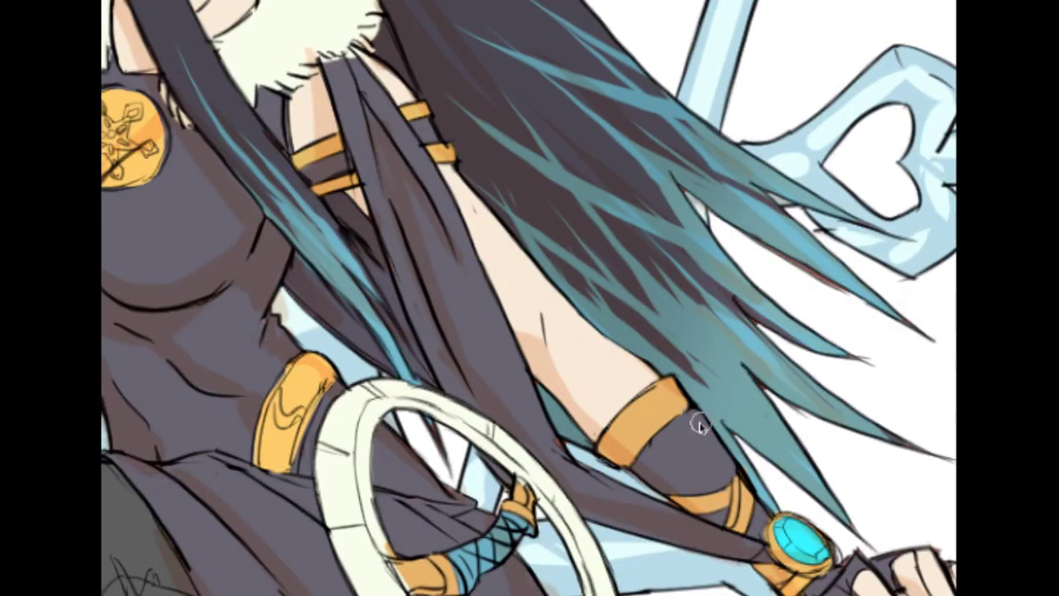
{"action": "scroll", "coordinate": [671, 460], "scroll_direction": "down", "scroll_amount": 5}
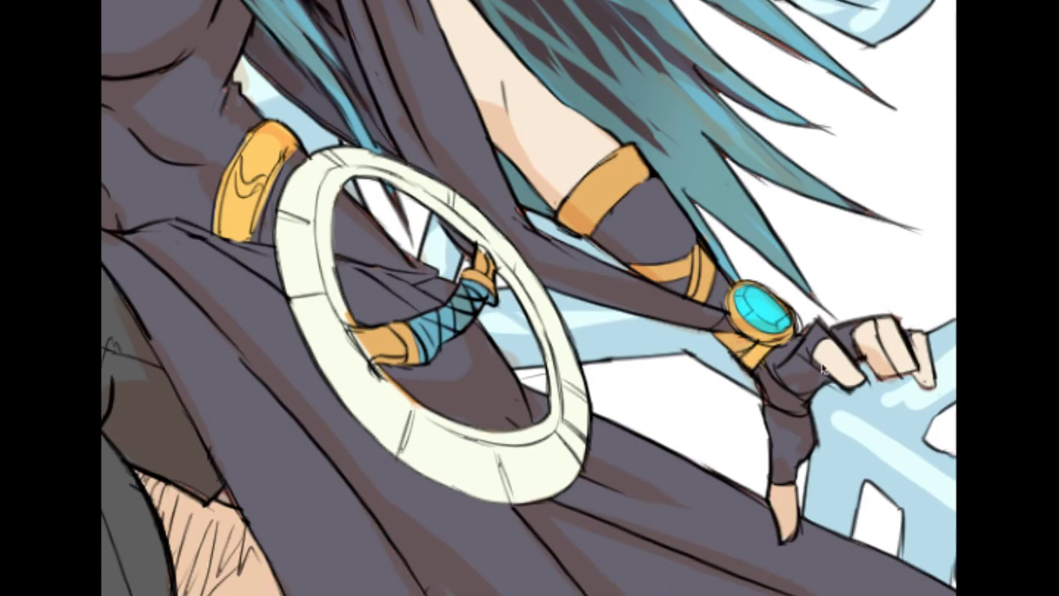
{"action": "scroll", "coordinate": [789, 453], "scroll_direction": "down", "scroll_amount": 12}
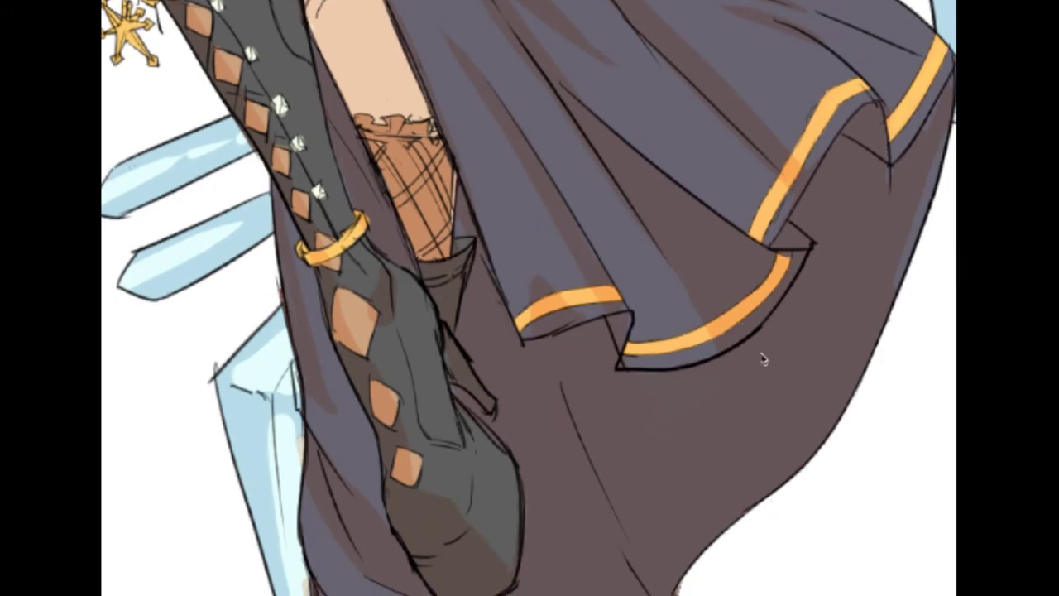
{"action": "scroll", "coordinate": [763, 358], "scroll_direction": "down", "scroll_amount": 3}
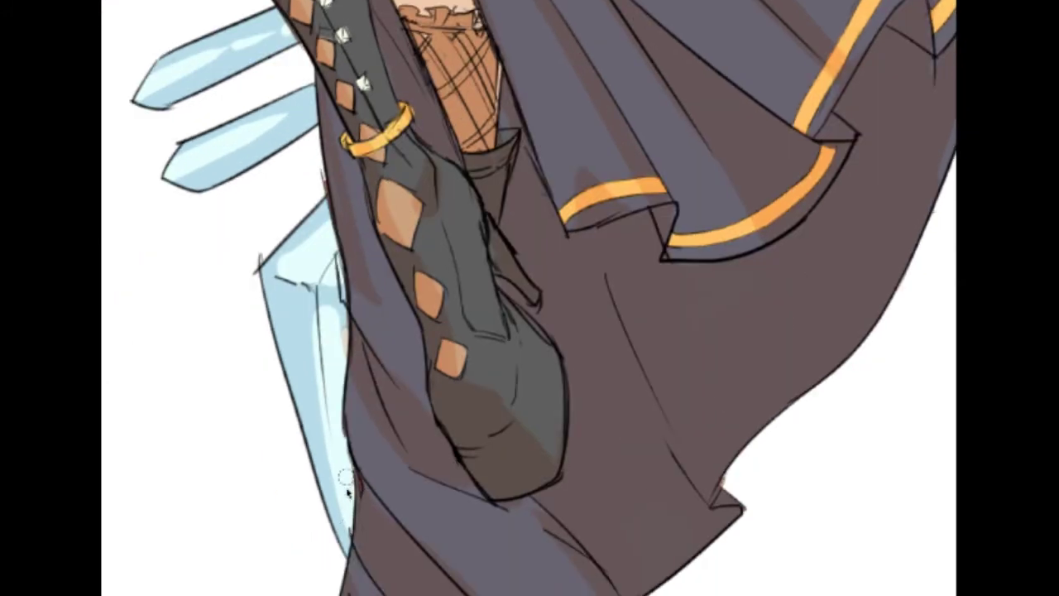
{"action": "scroll", "coordinate": [372, 430], "scroll_direction": "down", "scroll_amount": 4}
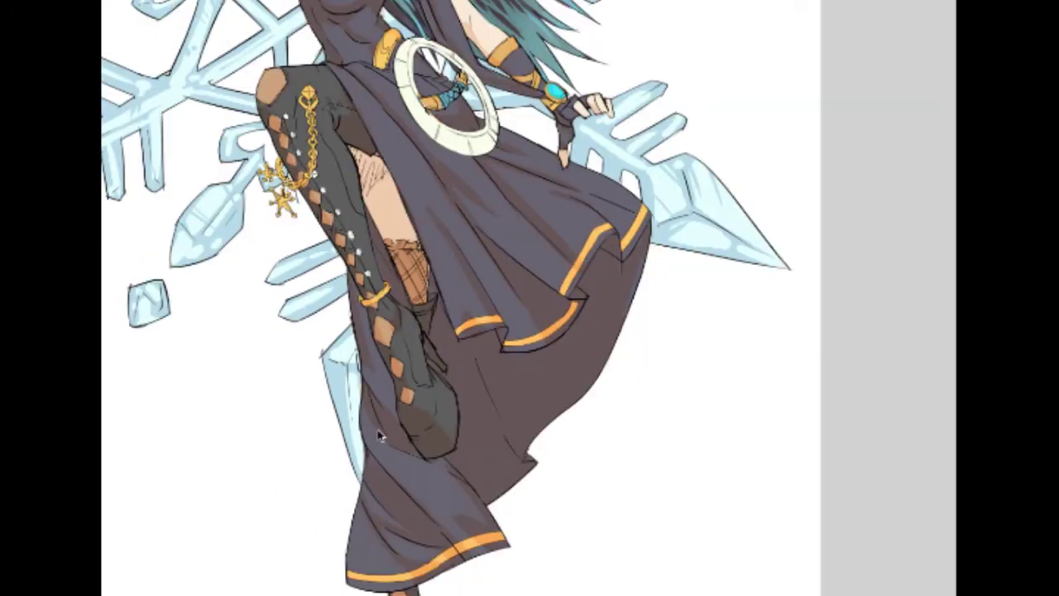
{"action": "scroll", "coordinate": [379, 436], "scroll_direction": "down", "scroll_amount": 1}
{"action": "left_click_drag", "start_coordinate": [408, 494], "coordinate": [428, 563]}
{"action": "left_click_drag", "start_coordinate": [374, 339], "coordinate": [391, 395]}
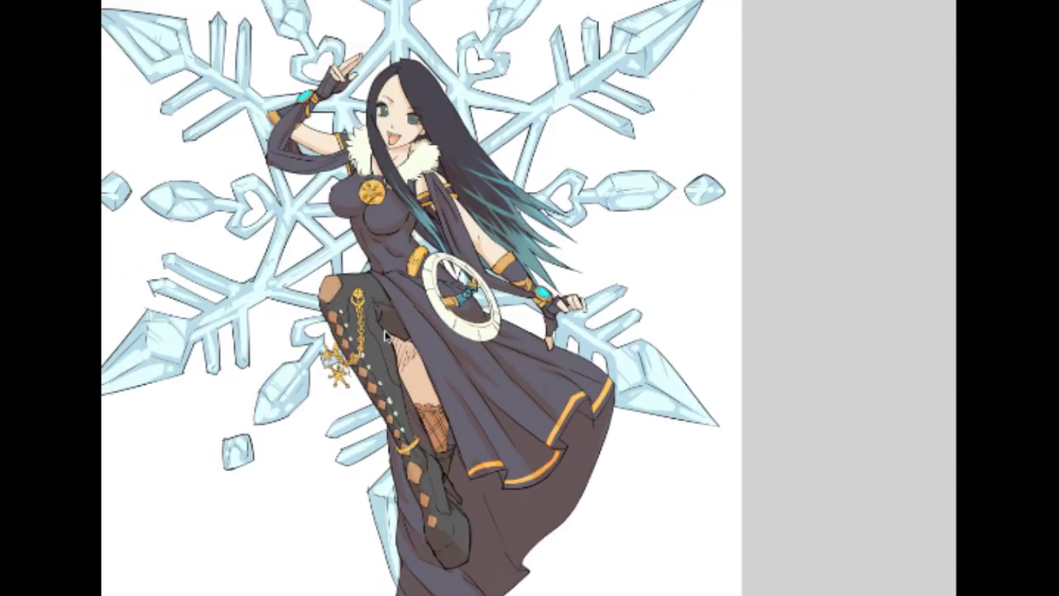
Step: Check the shading on the face, hair, fur collar and chest against the whole figure
{"action": "scroll", "coordinate": [386, 334], "scroll_direction": "up", "scroll_amount": 1}
{"action": "scroll", "coordinate": [401, 372], "scroll_direction": "up", "scroll_amount": 3}
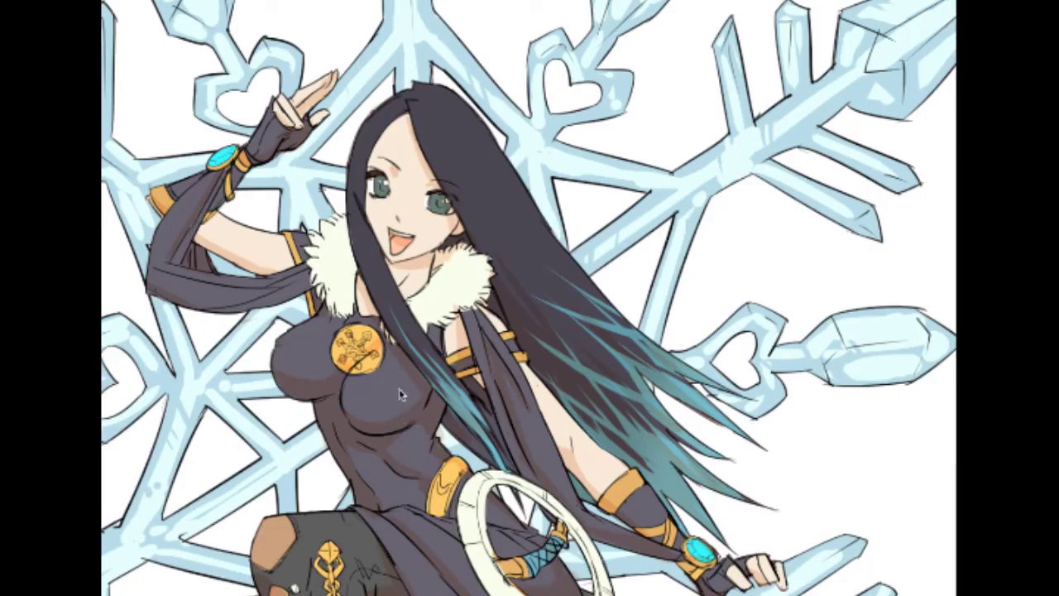
{"action": "left_click_drag", "start_coordinate": [405, 392], "coordinate": [447, 240]}
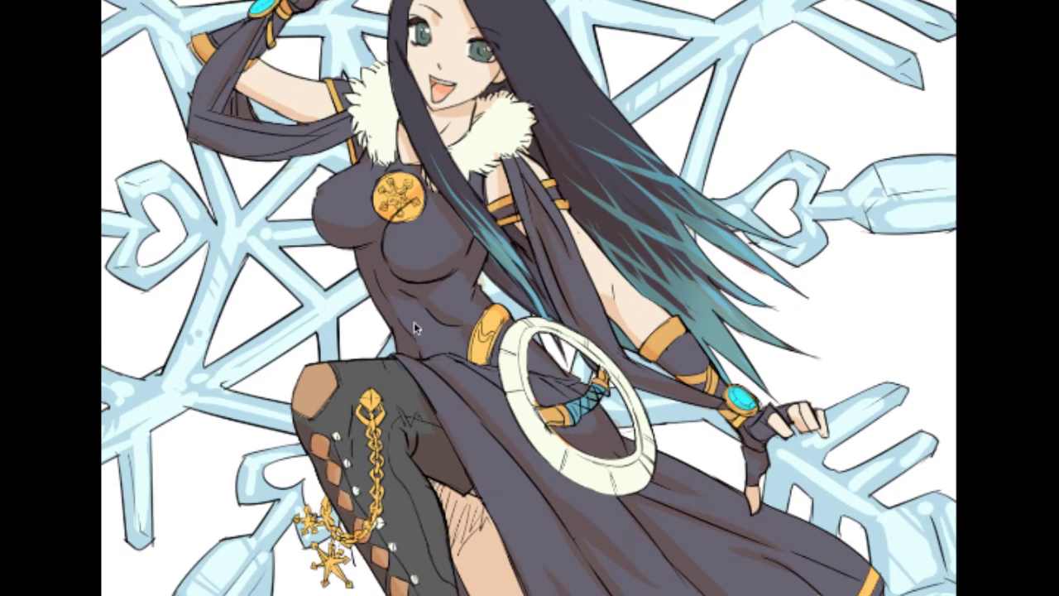
{"action": "scroll", "coordinate": [418, 347], "scroll_direction": "down", "scroll_amount": 3}
{"action": "scroll", "coordinate": [426, 298], "scroll_direction": "up", "scroll_amount": 3}
{"action": "scroll", "coordinate": [425, 298], "scroll_direction": "down", "scroll_amount": 2}
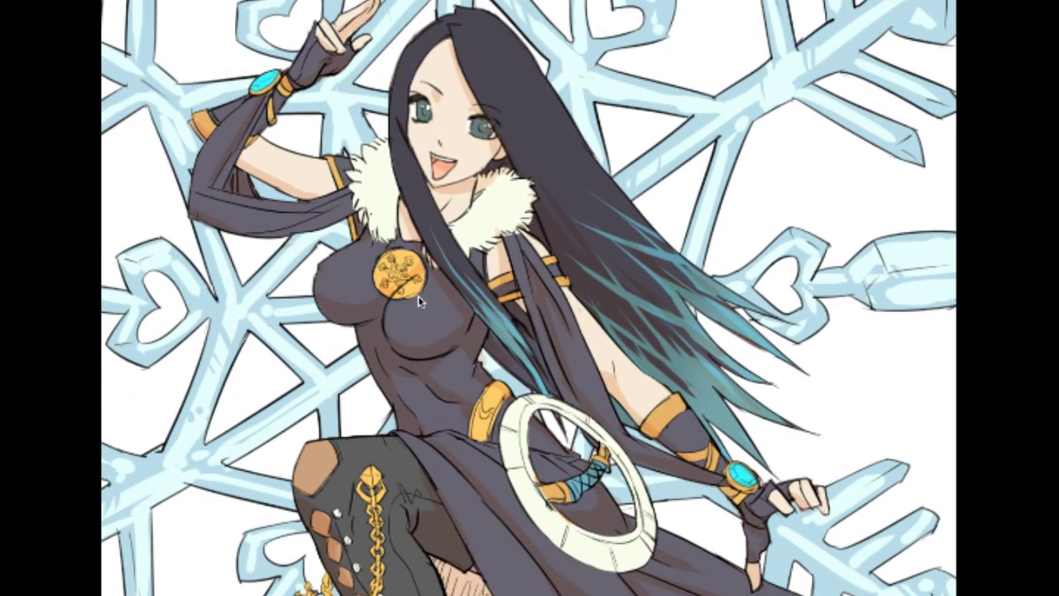
{"action": "scroll", "coordinate": [438, 229], "scroll_direction": "up", "scroll_amount": 4}
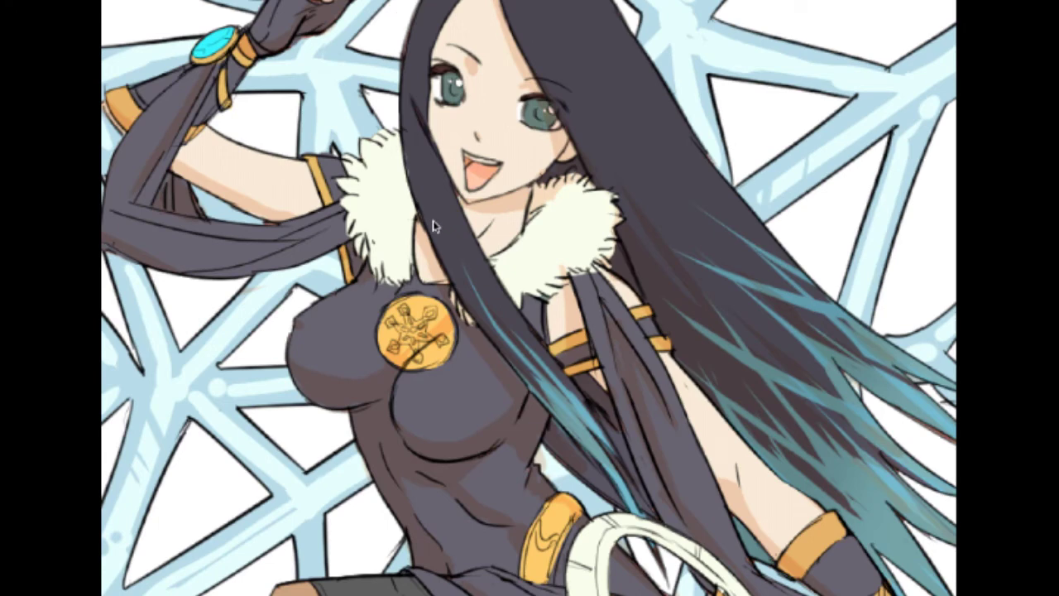
{"action": "left_click_drag", "start_coordinate": [429, 228], "coordinate": [422, 299]}
{"action": "scroll", "coordinate": [459, 283], "scroll_direction": "up", "scroll_amount": 1}
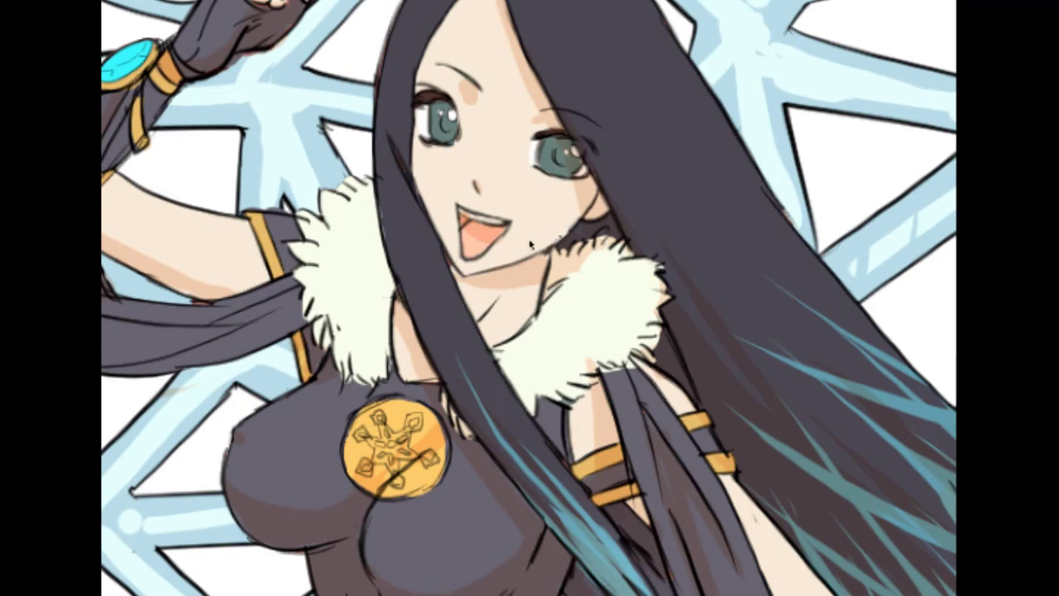
{"action": "scroll", "coordinate": [489, 265], "scroll_direction": "down", "scroll_amount": 1}
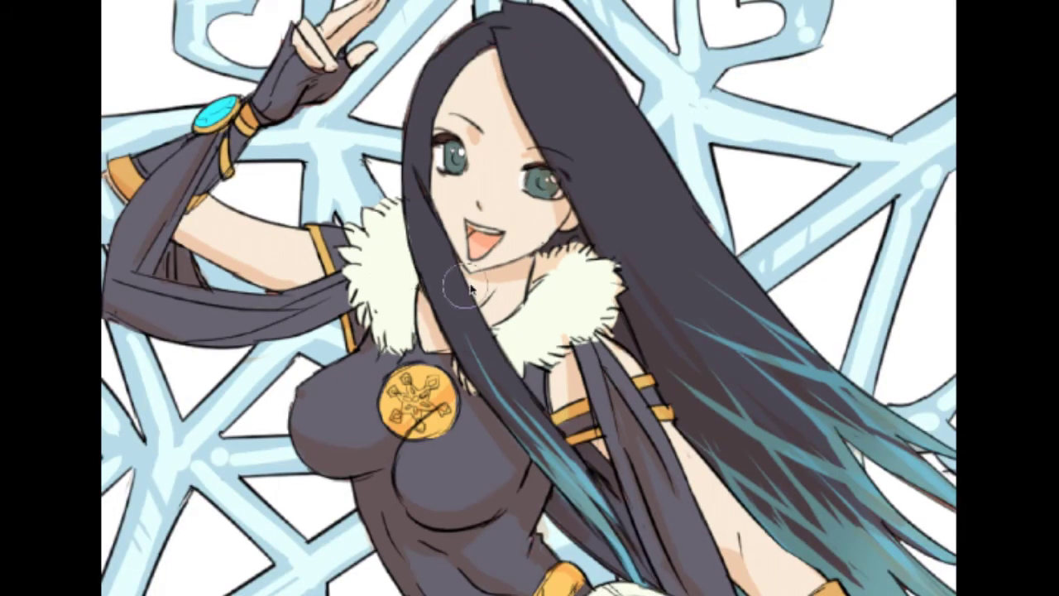
Step: Refine the shadow across the neck beneath the chin, between the front hair strand and the fur collar
{"action": "scroll", "coordinate": [482, 274], "scroll_direction": "up", "scroll_amount": 5}
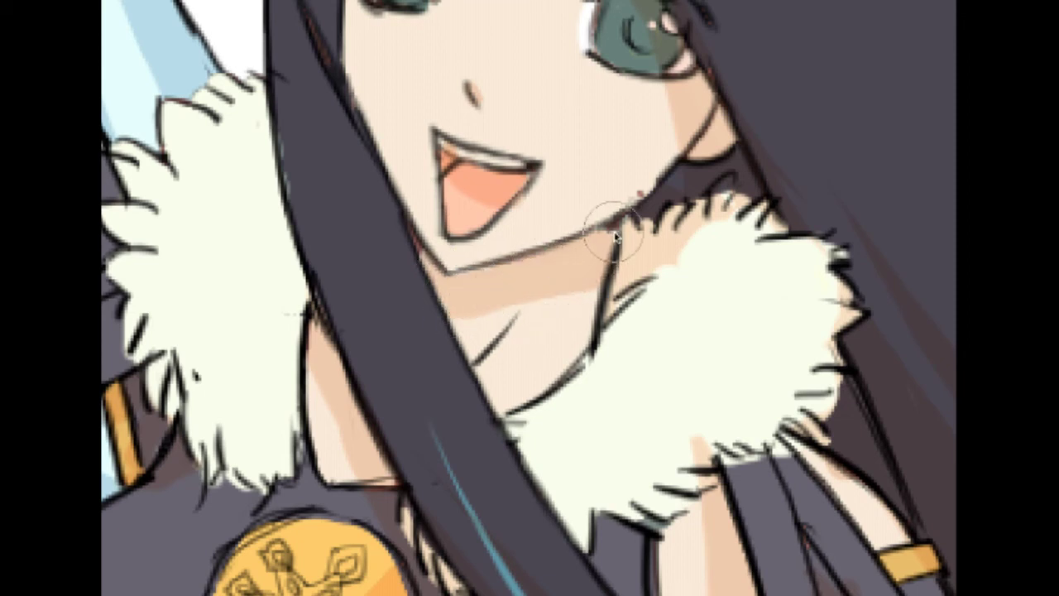
{"action": "left_click_drag", "start_coordinate": [516, 293], "coordinate": [604, 265]}
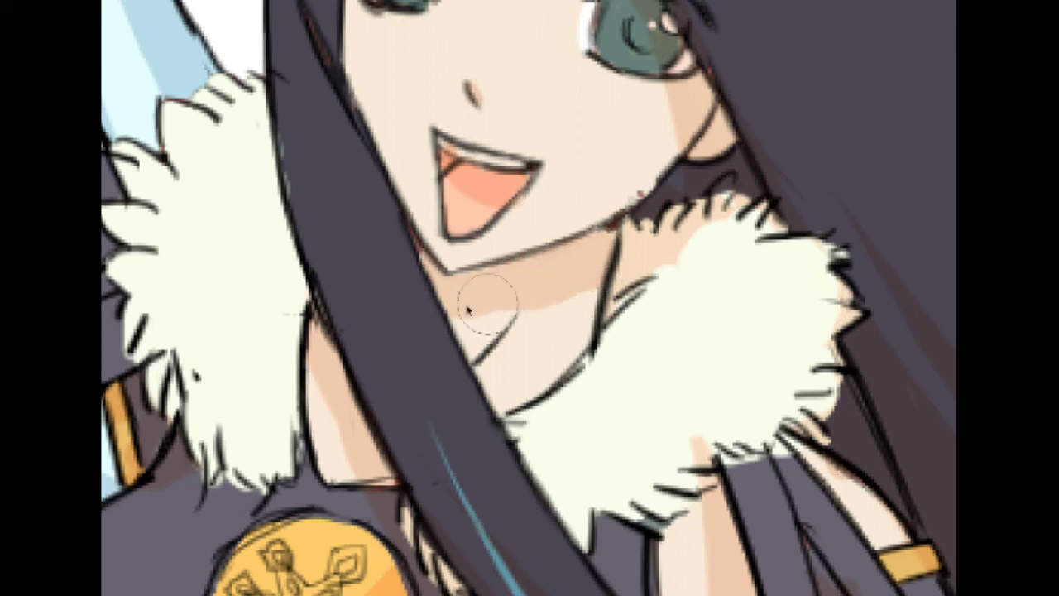